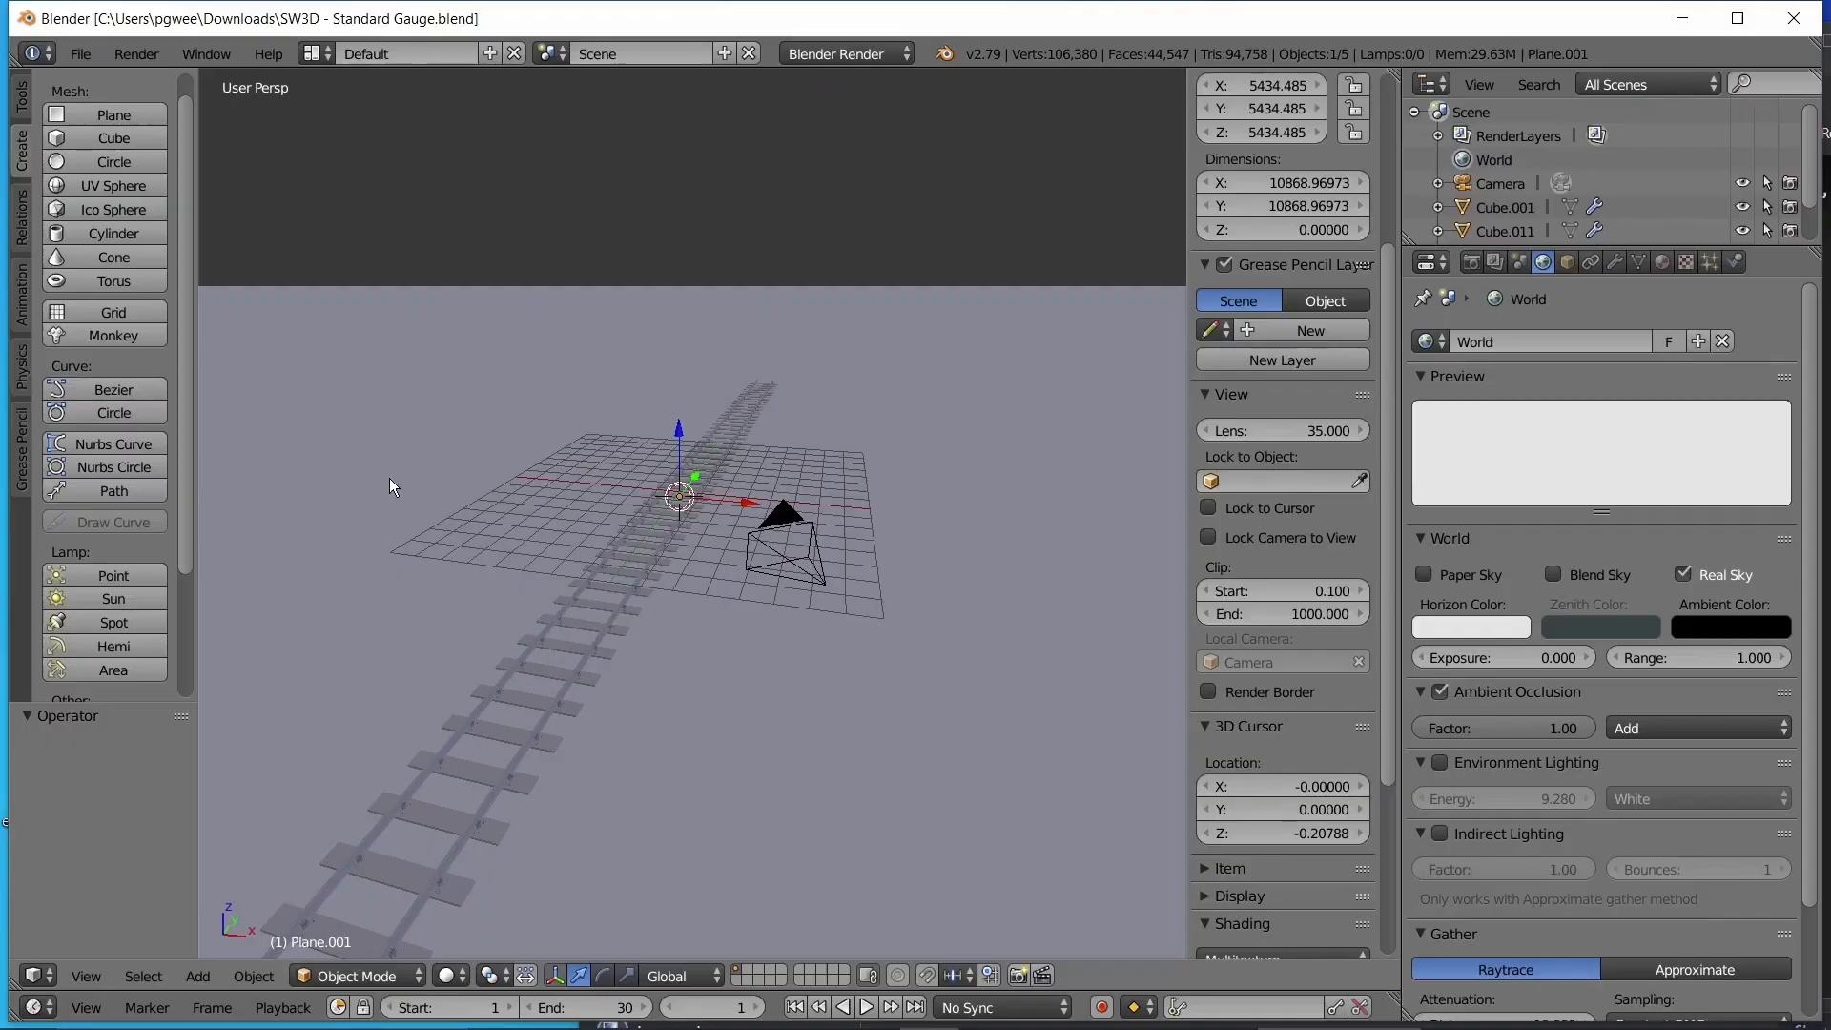
- Examine the railway track from several angles, in orthographic projection and from the front
{"action": "middle_click_drag", "start_coordinate": [394, 487], "coordinate": [839, 513]}
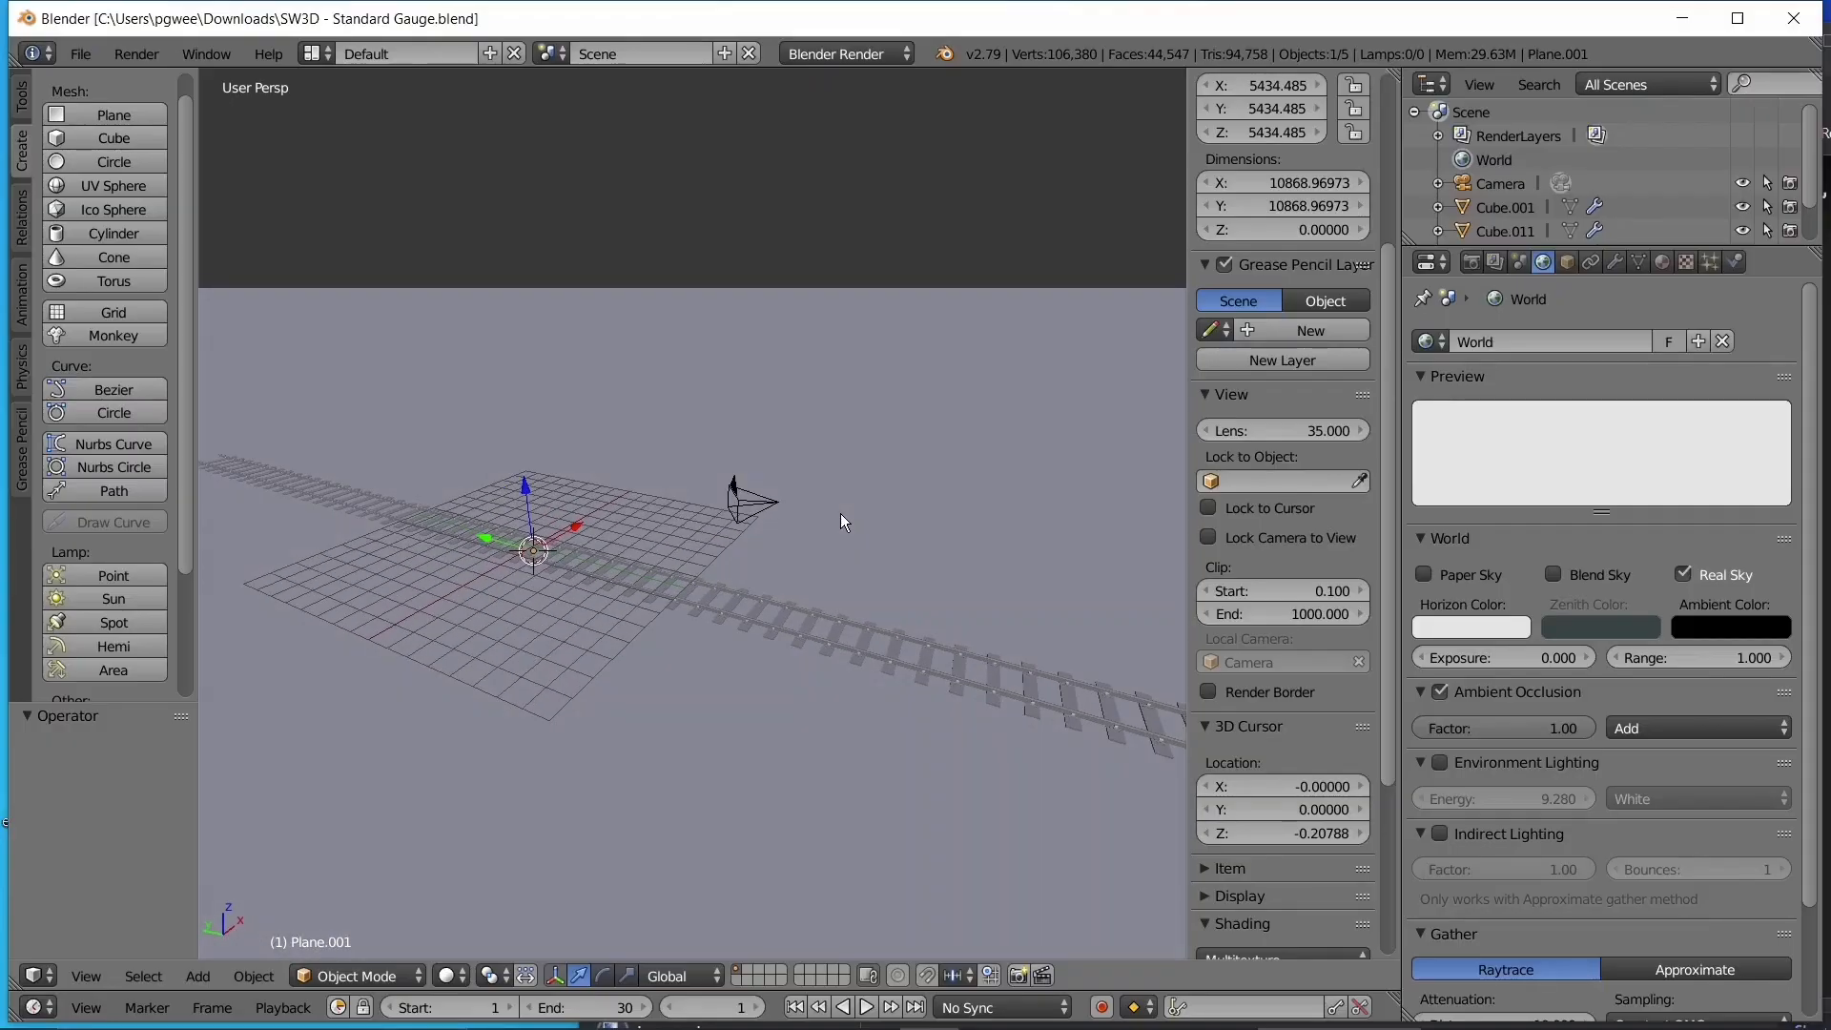
{"action": "middle_click_drag", "start_coordinate": [778, 567], "coordinate": [964, 531]}
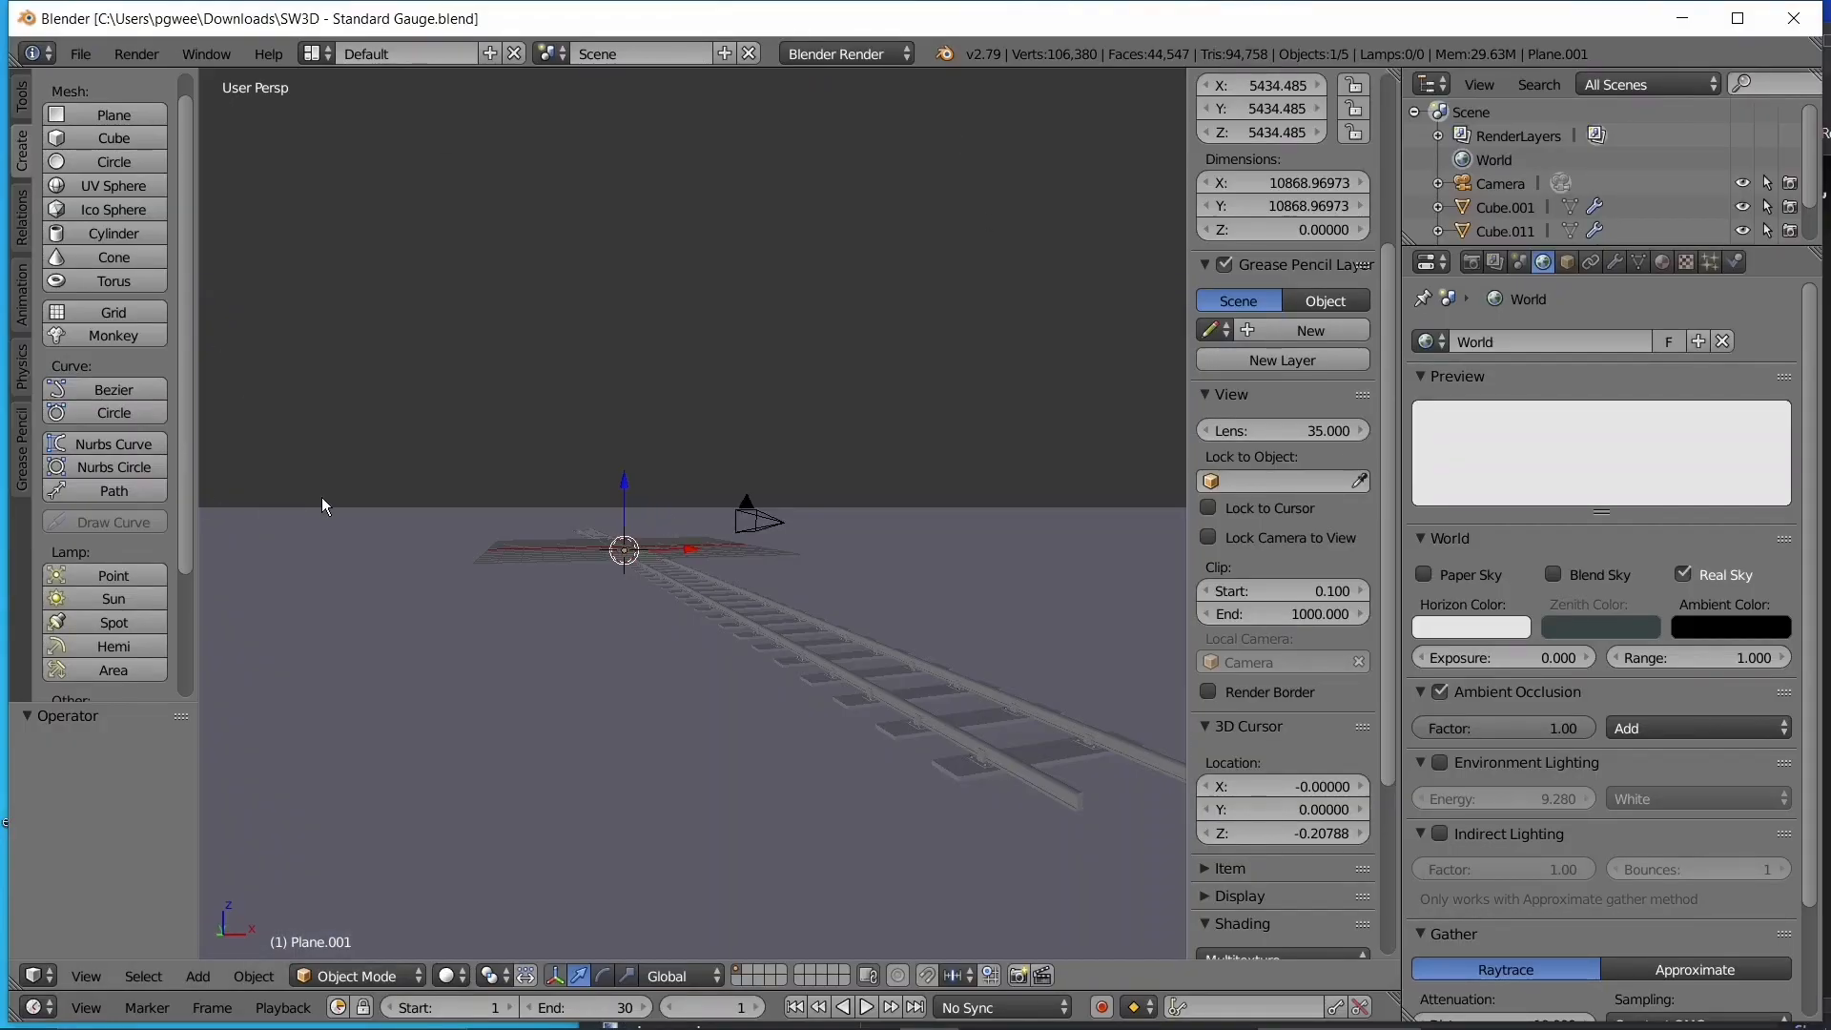
{"action": "middle_click_drag", "start_coordinate": [725, 811], "coordinate": [643, 723]}
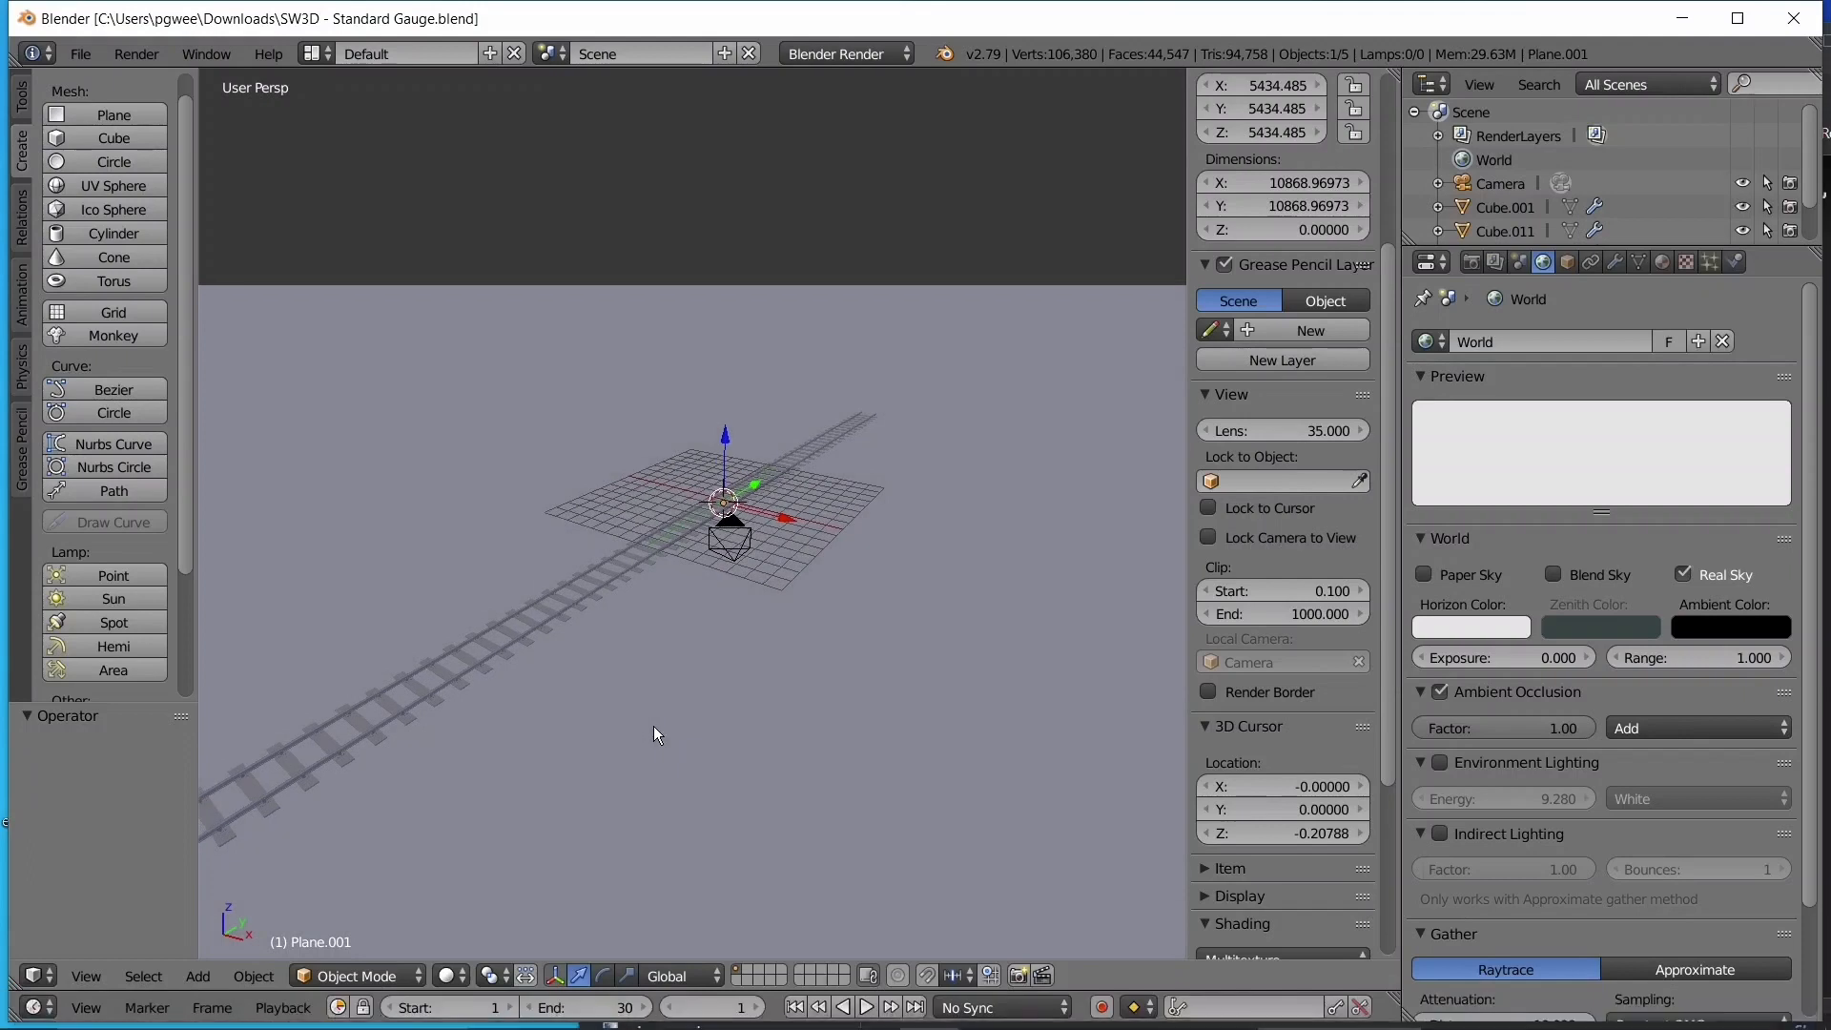
{"action": "key", "text": "KP_5"}
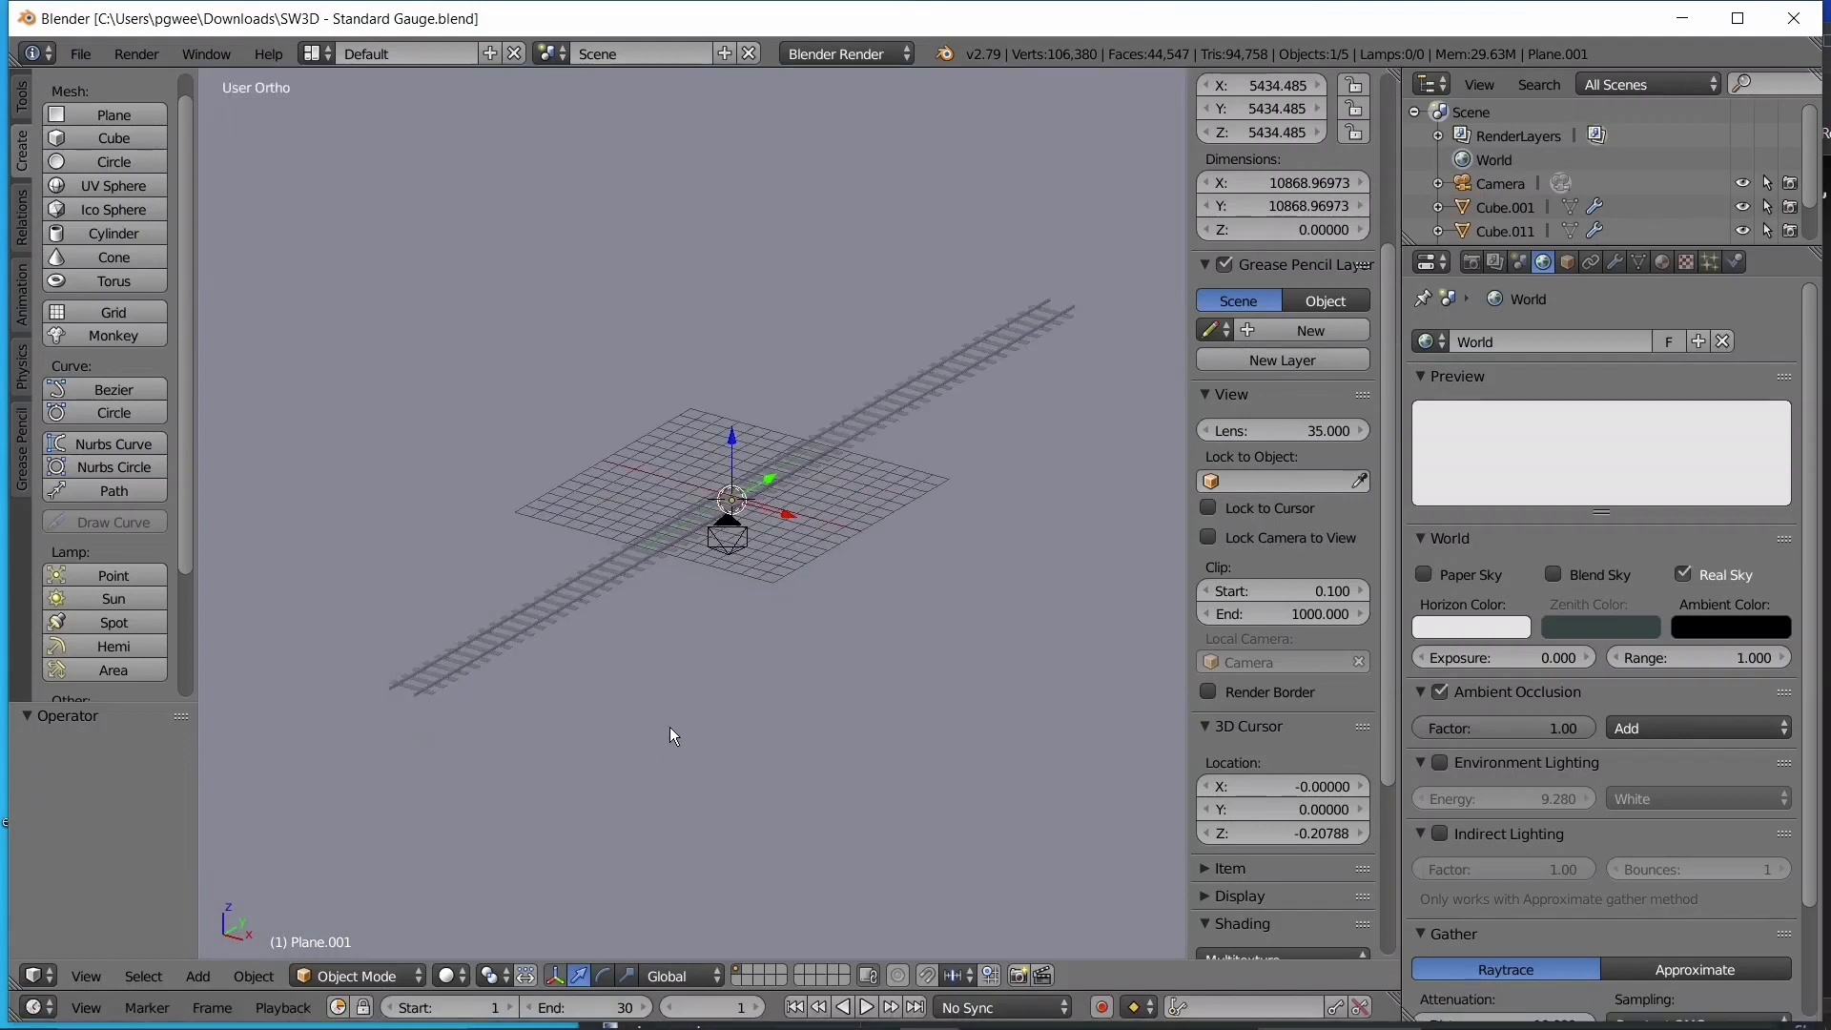
{"action": "key", "text": "KP_1"}
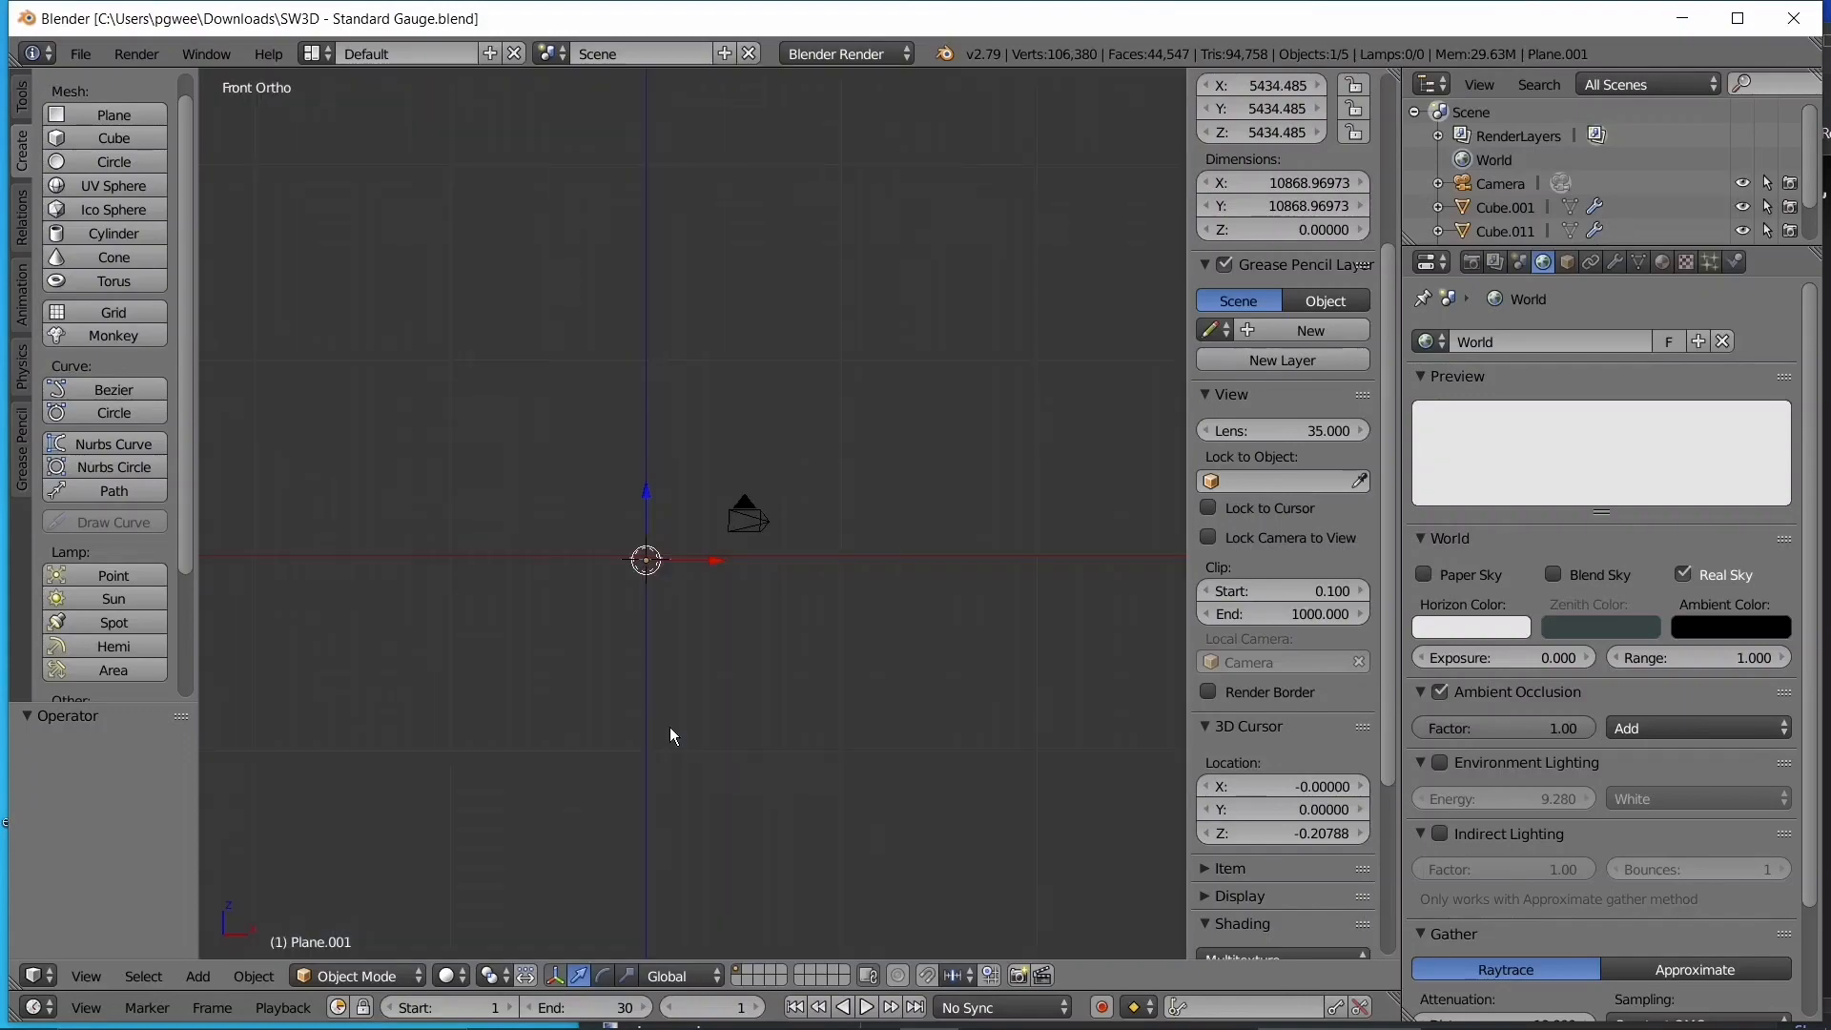
{"action": "scroll", "coordinate": [685, 722], "scroll_direction": "up", "scroll_amount": 6}
{"action": "scroll", "coordinate": [616, 643], "scroll_direction": "up", "scroll_amount": 1}
{"action": "middle_click_drag", "start_coordinate": [631, 633], "coordinate": [882, 450], "text": "shift"}
{"action": "scroll", "coordinate": [883, 450], "scroll_direction": "up", "scroll_amount": 6}
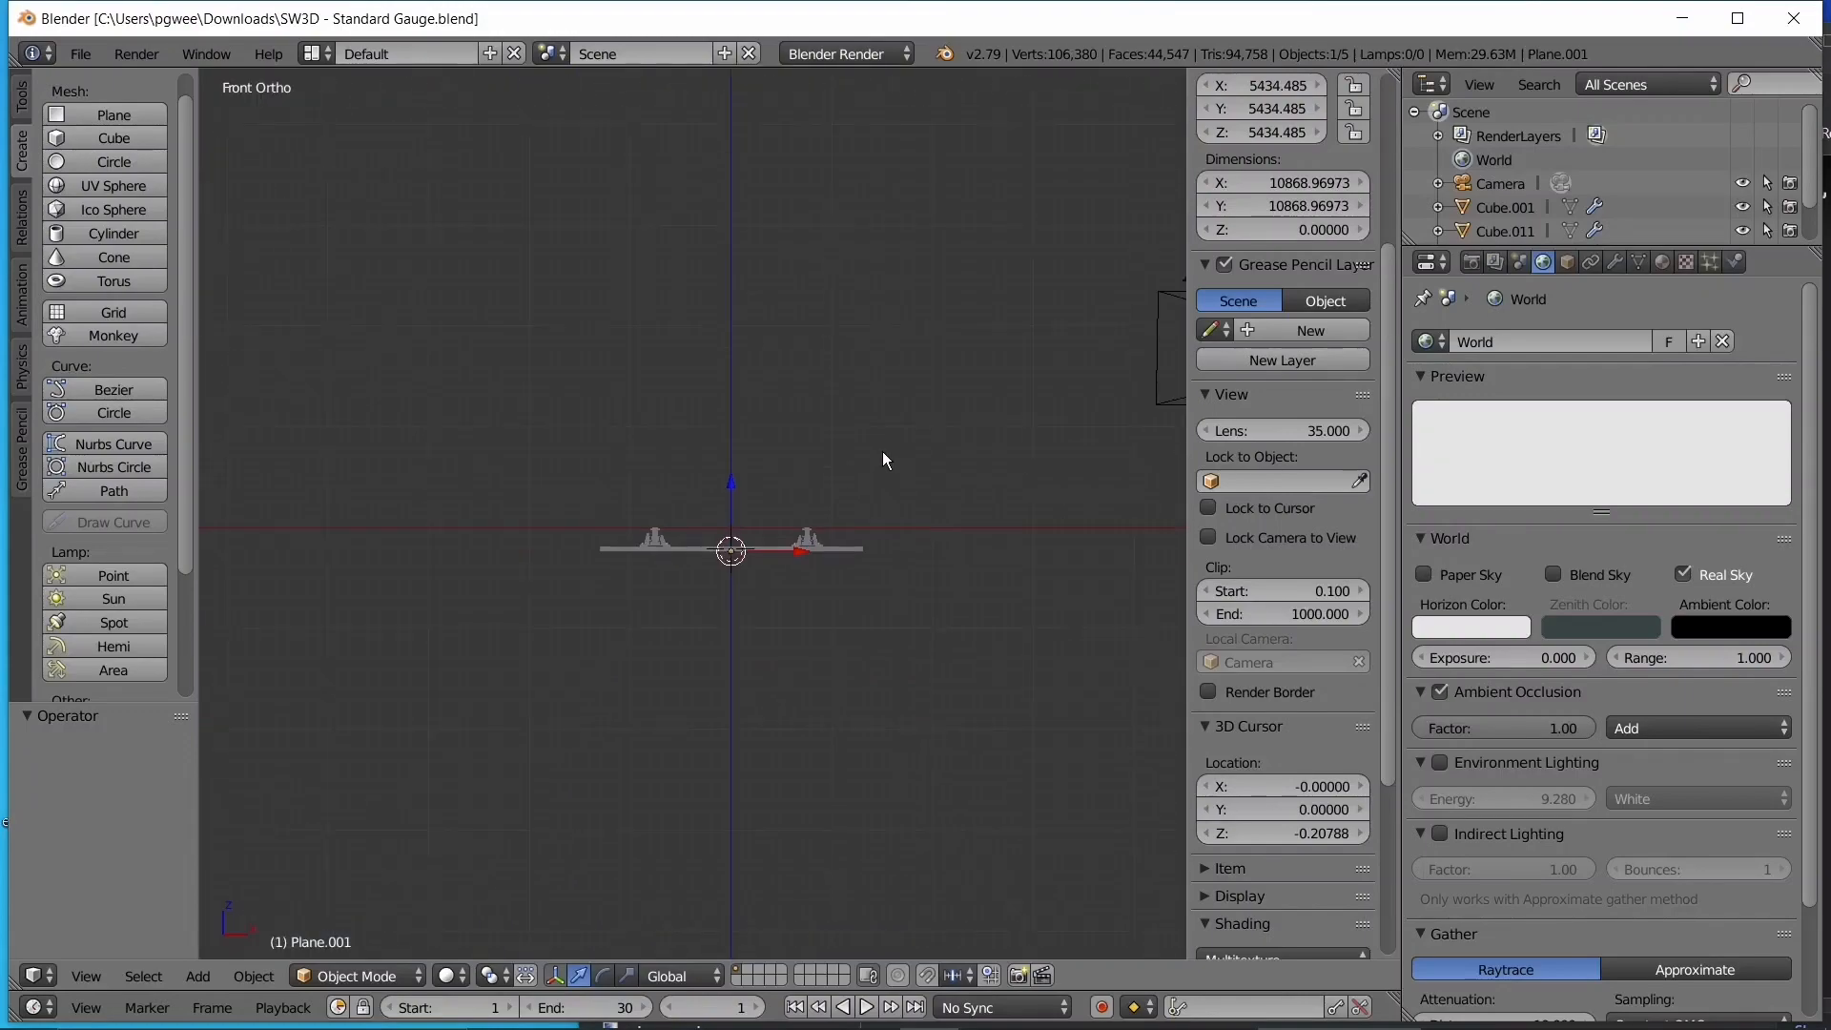
{"action": "middle_click_drag", "start_coordinate": [867, 306], "coordinate": [831, 370]}
{"action": "scroll", "coordinate": [831, 371], "scroll_direction": "down", "scroll_amount": 5}
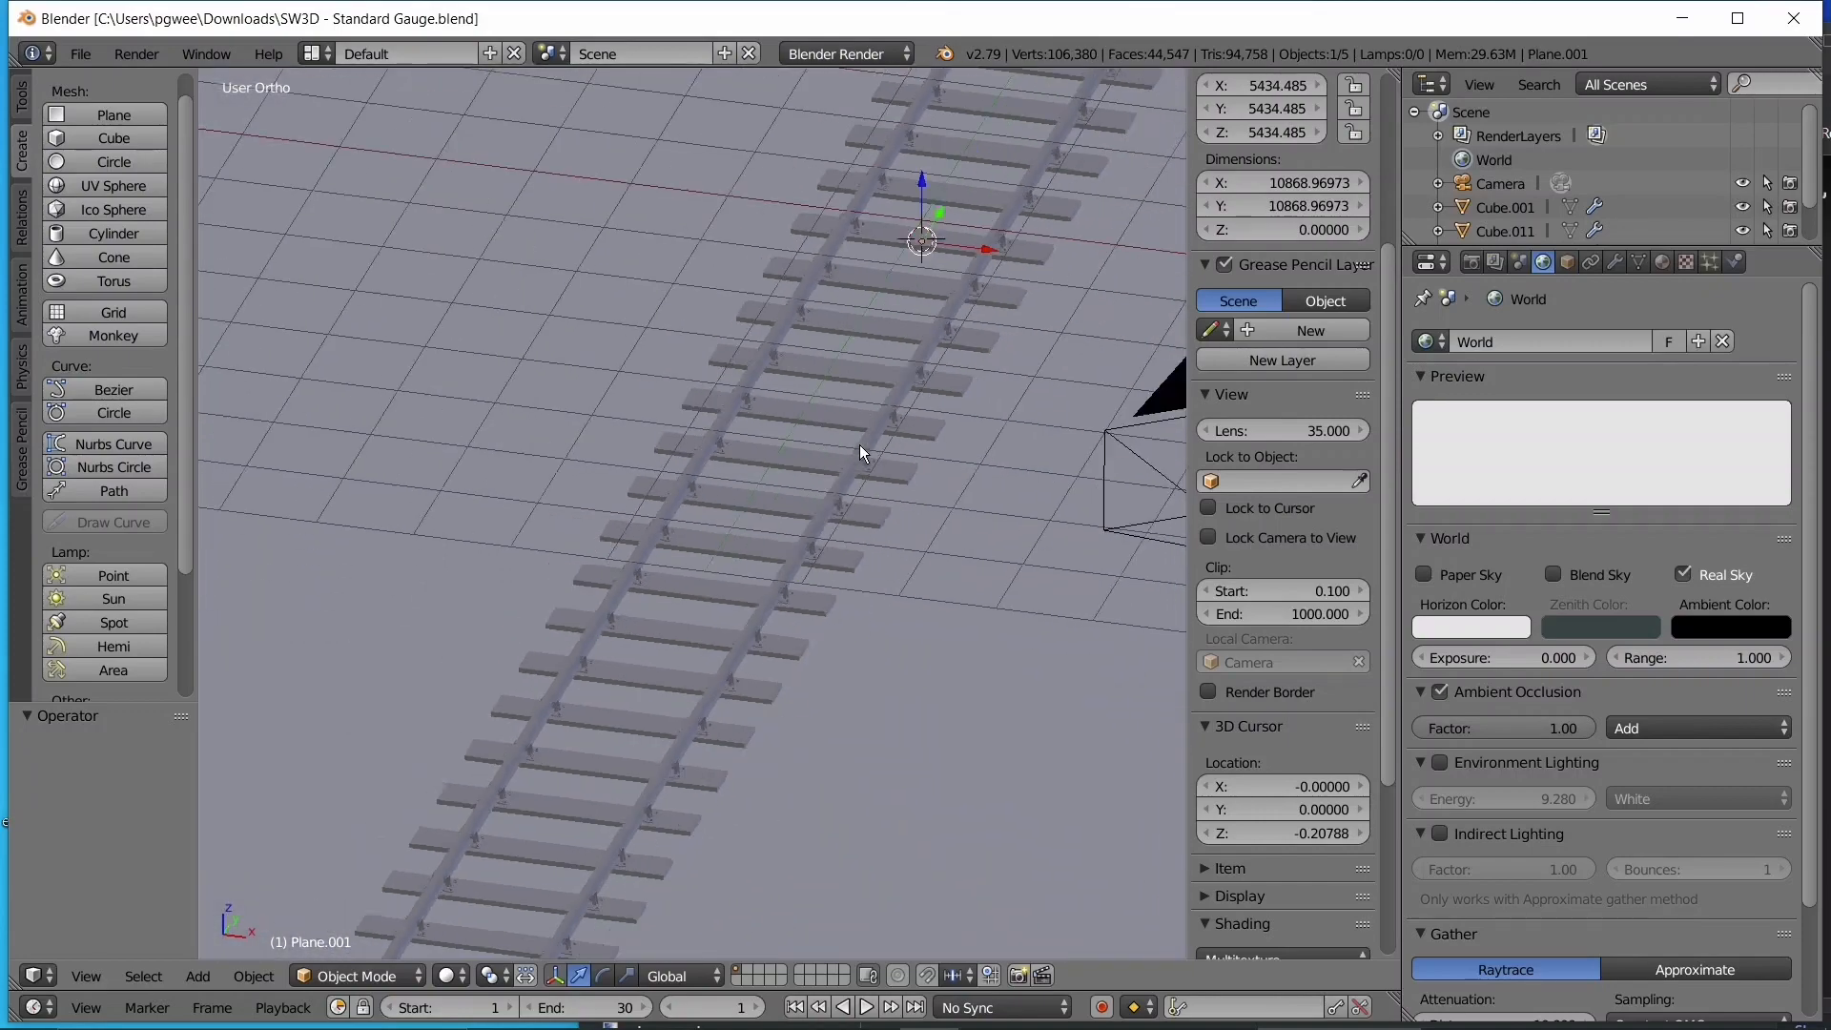
{"action": "key", "text": "KP_1"}
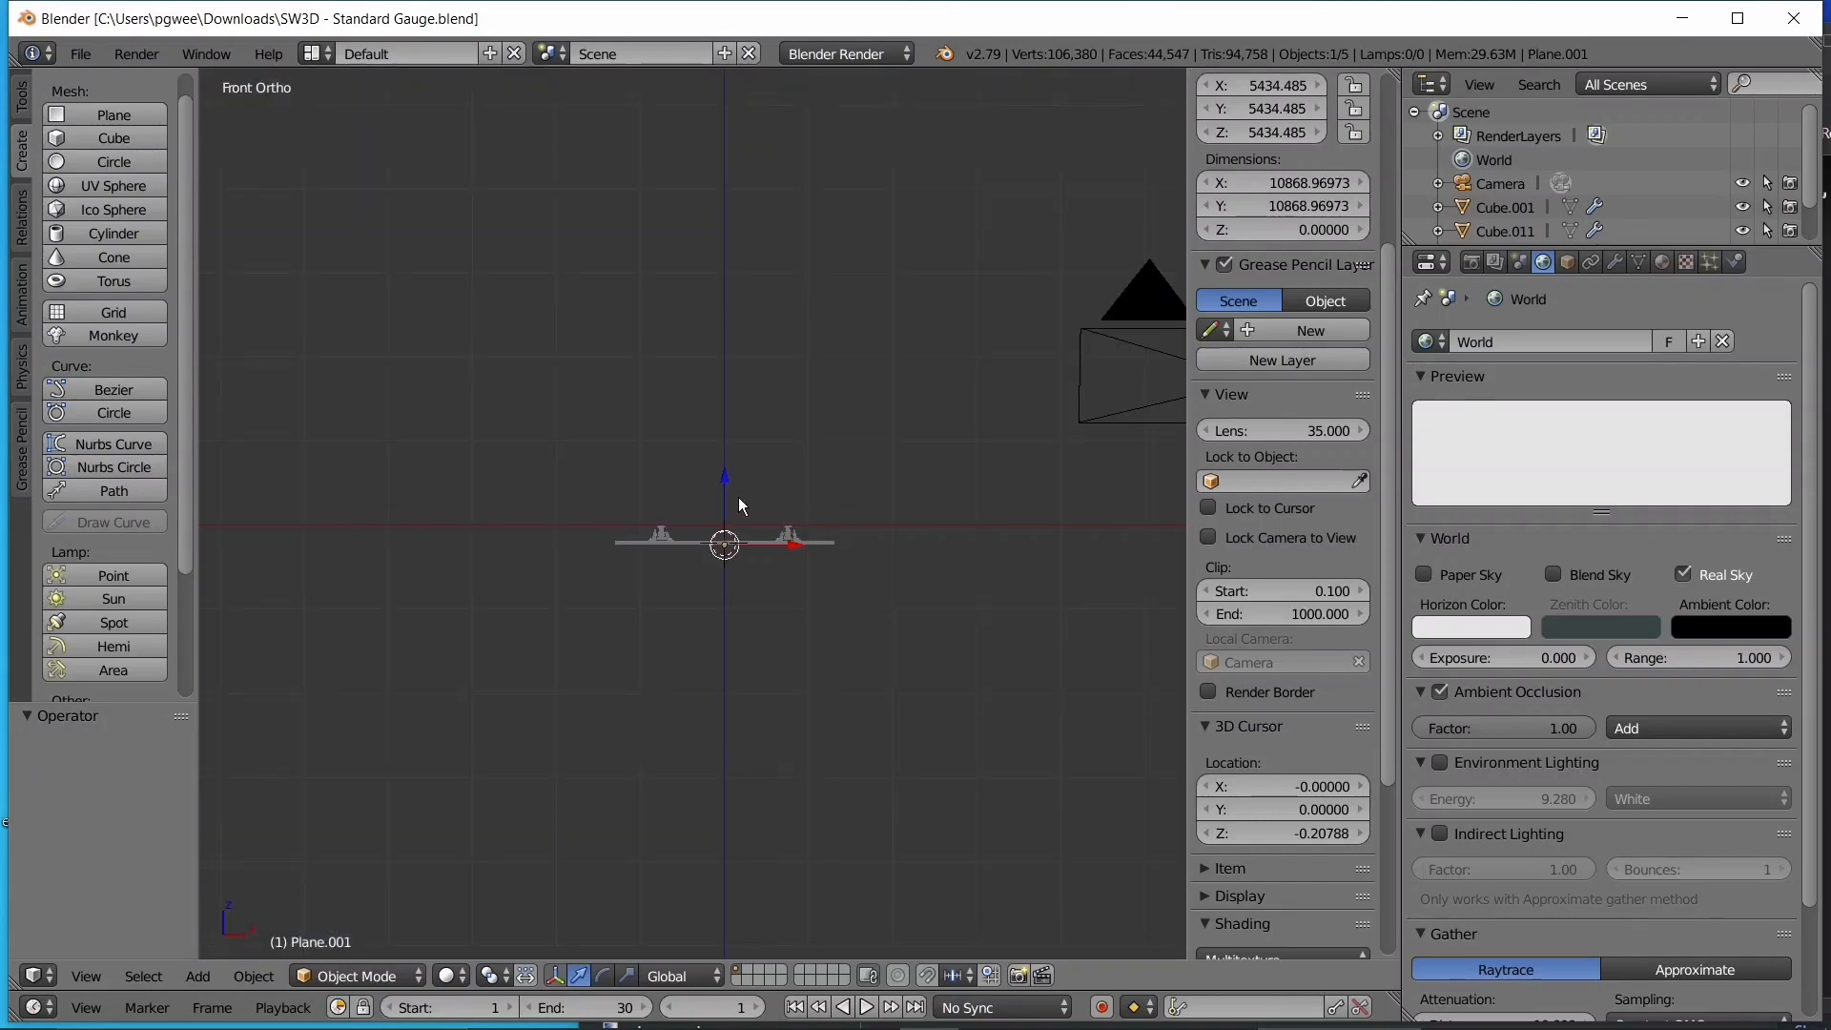
{"action": "middle_click_drag", "start_coordinate": [658, 415], "coordinate": [668, 488], "text": "shift"}
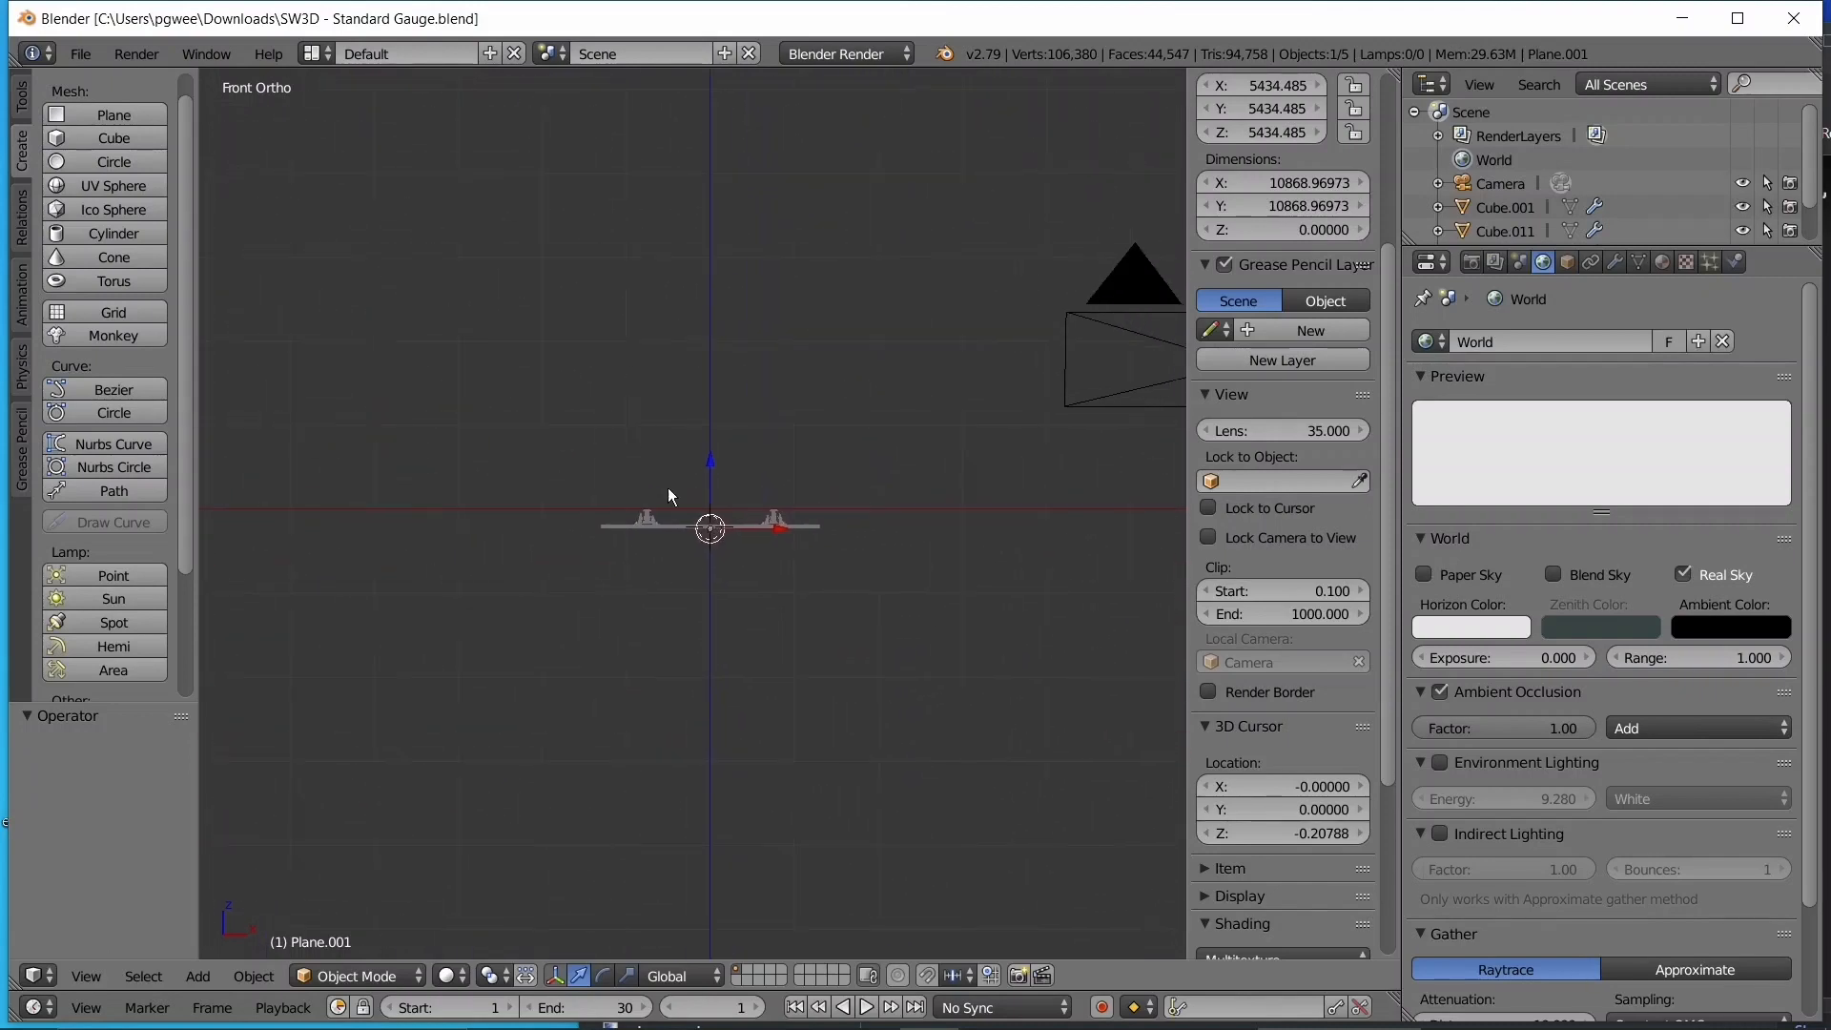
{"action": "scroll", "coordinate": [667, 488], "scroll_direction": "up", "scroll_amount": 5}
- Try to move the sleepers in the front view, and deselect everything
{"action": "right_click", "coordinate": [604, 552]}
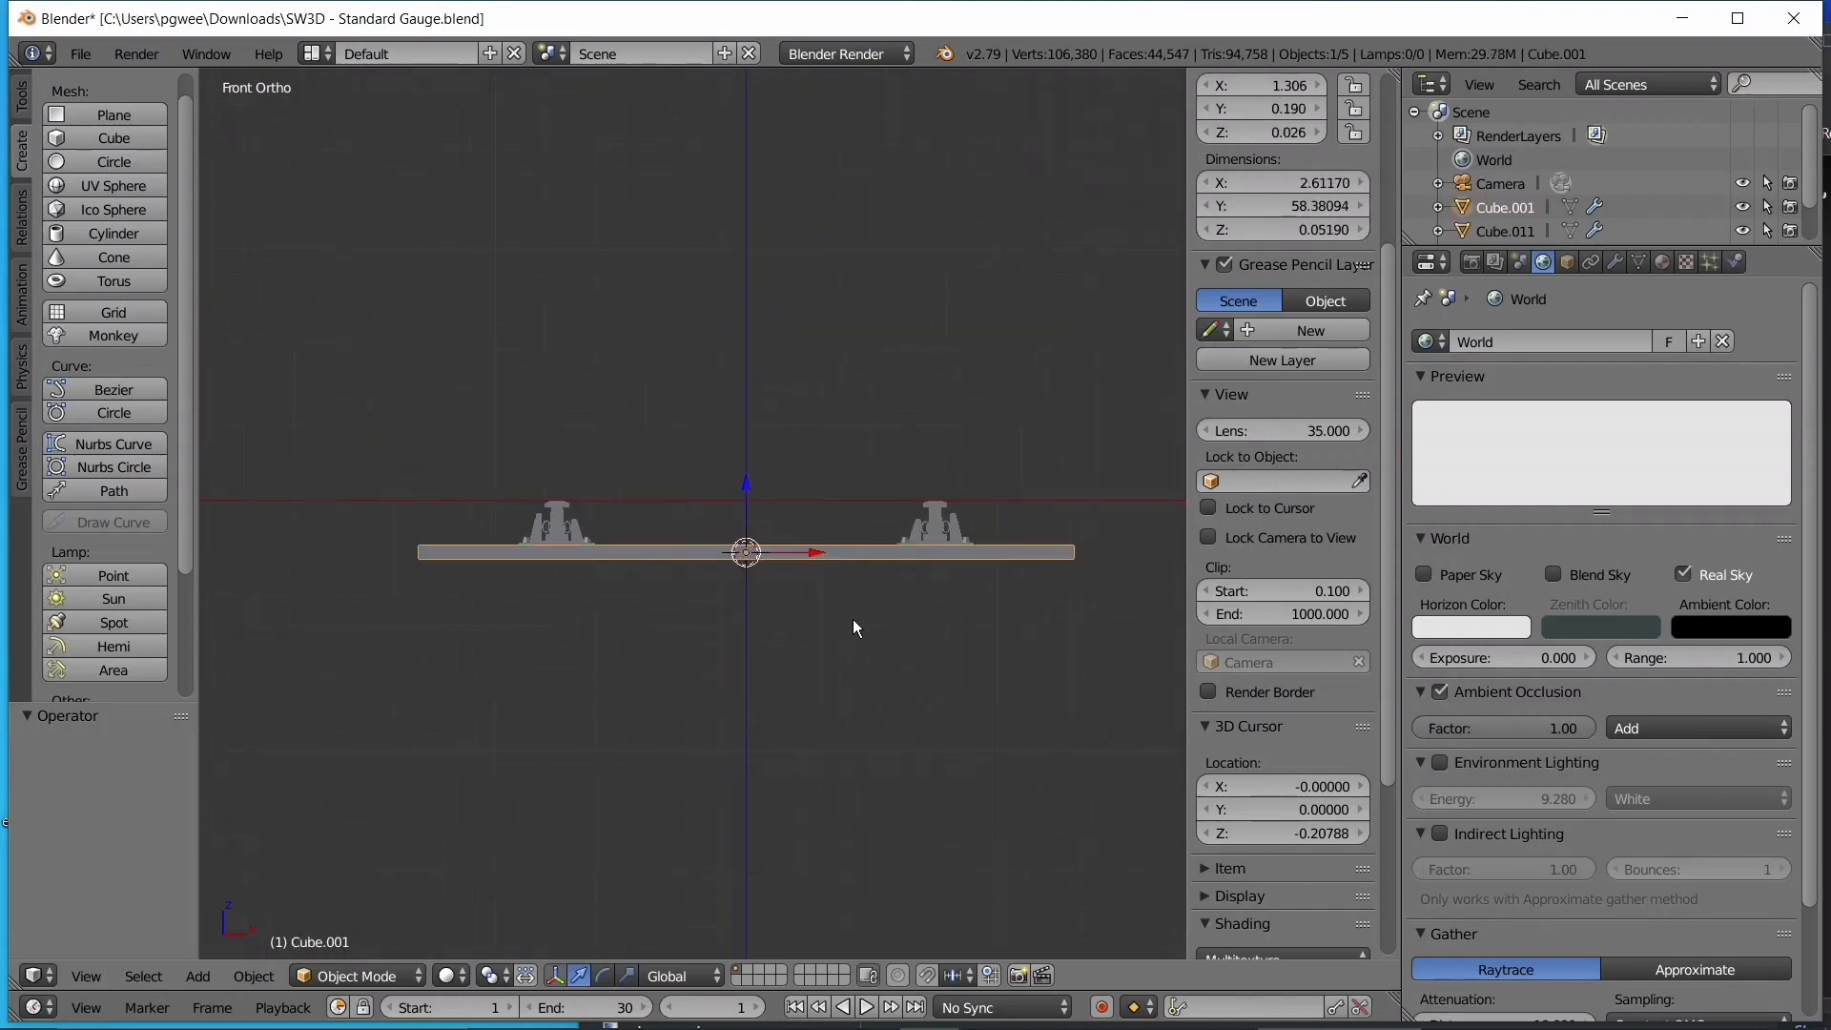
{"action": "key", "text": "g"}
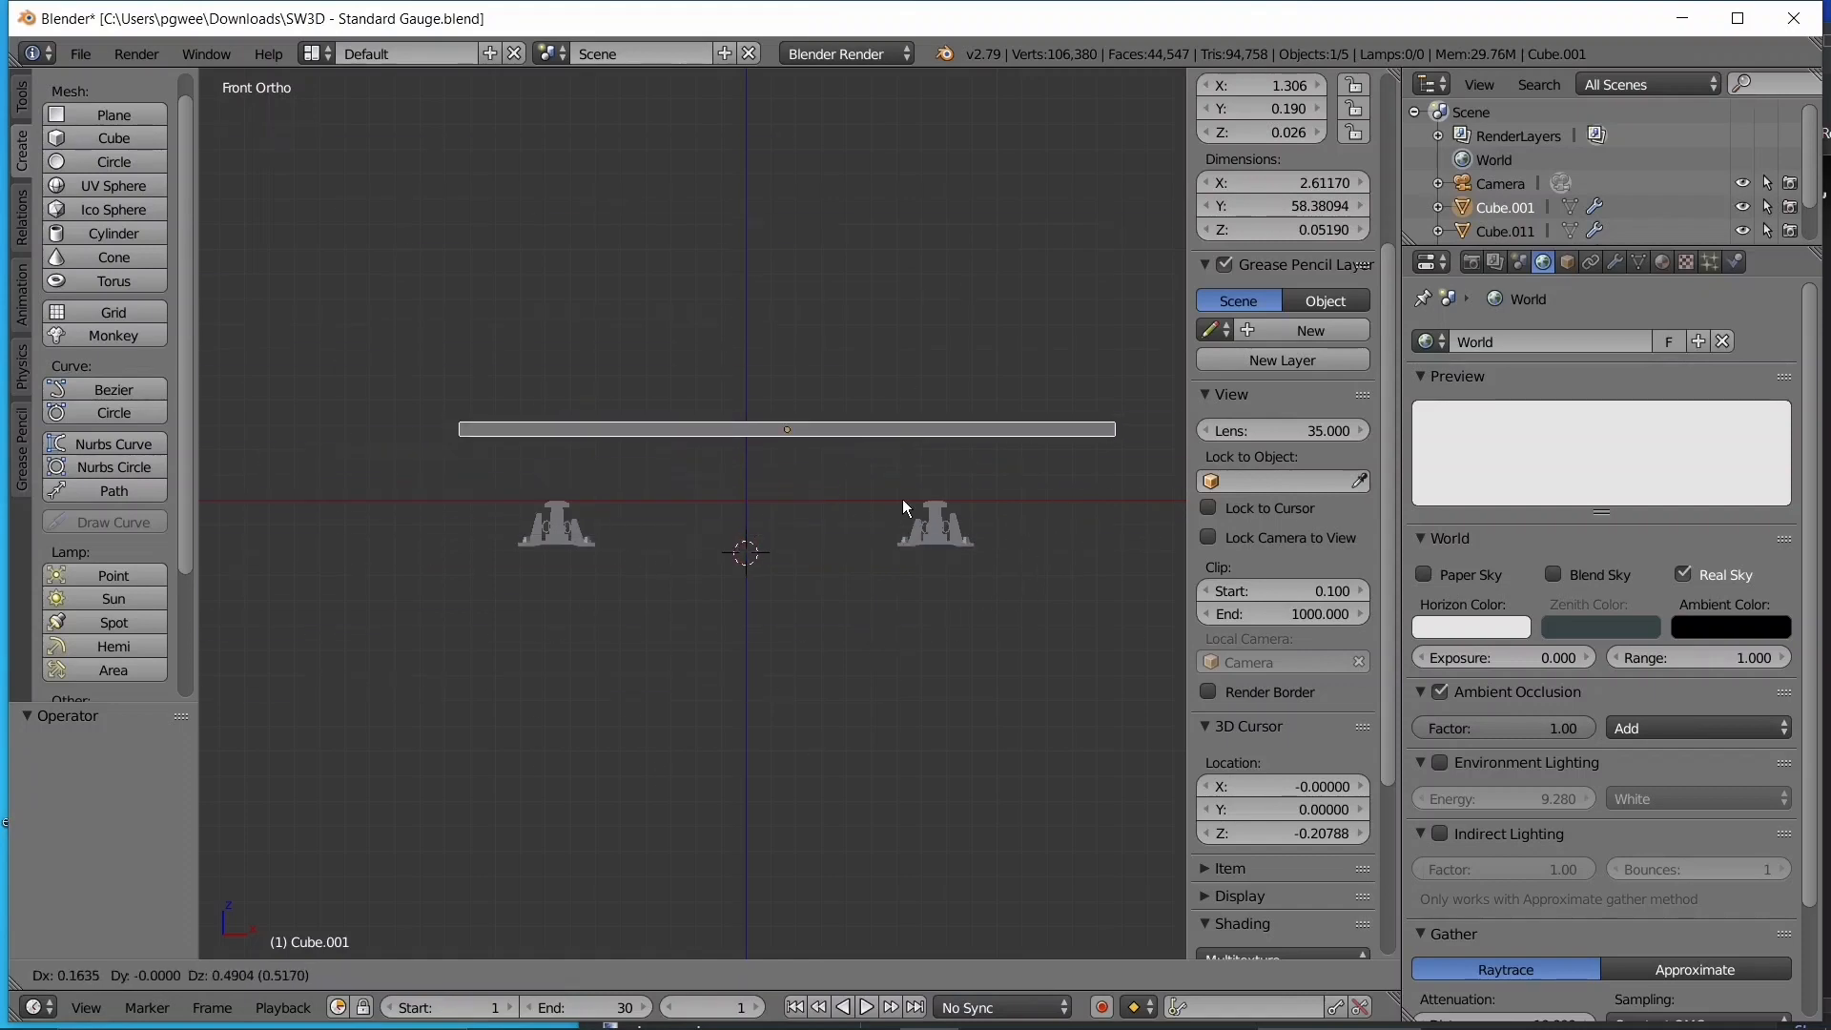
{"action": "right_click", "coordinate": [793, 710]}
{"action": "key", "text": "a"}
- Add a cube, raise it about 1.381 units along Z above the track, and view it from the right side
{"action": "scroll", "coordinate": [797, 629], "scroll_direction": "down", "scroll_amount": 5}
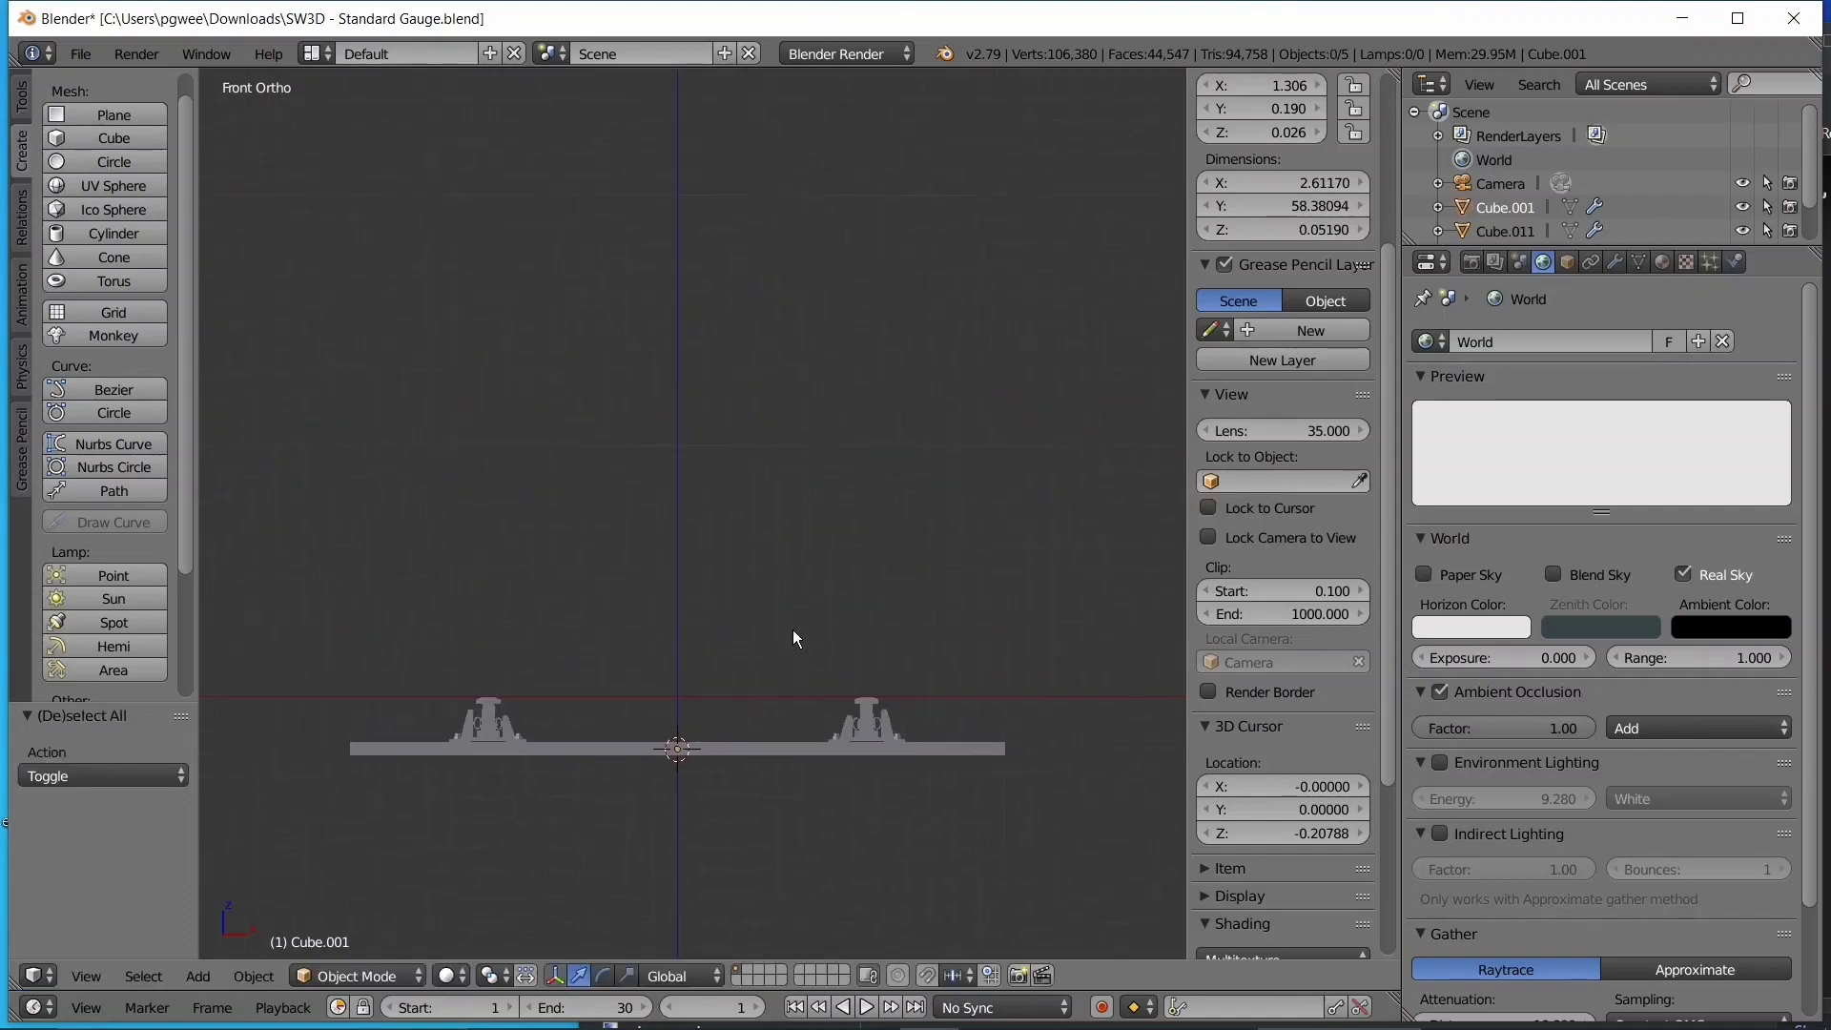
{"action": "left_click", "coordinate": [122, 136]}
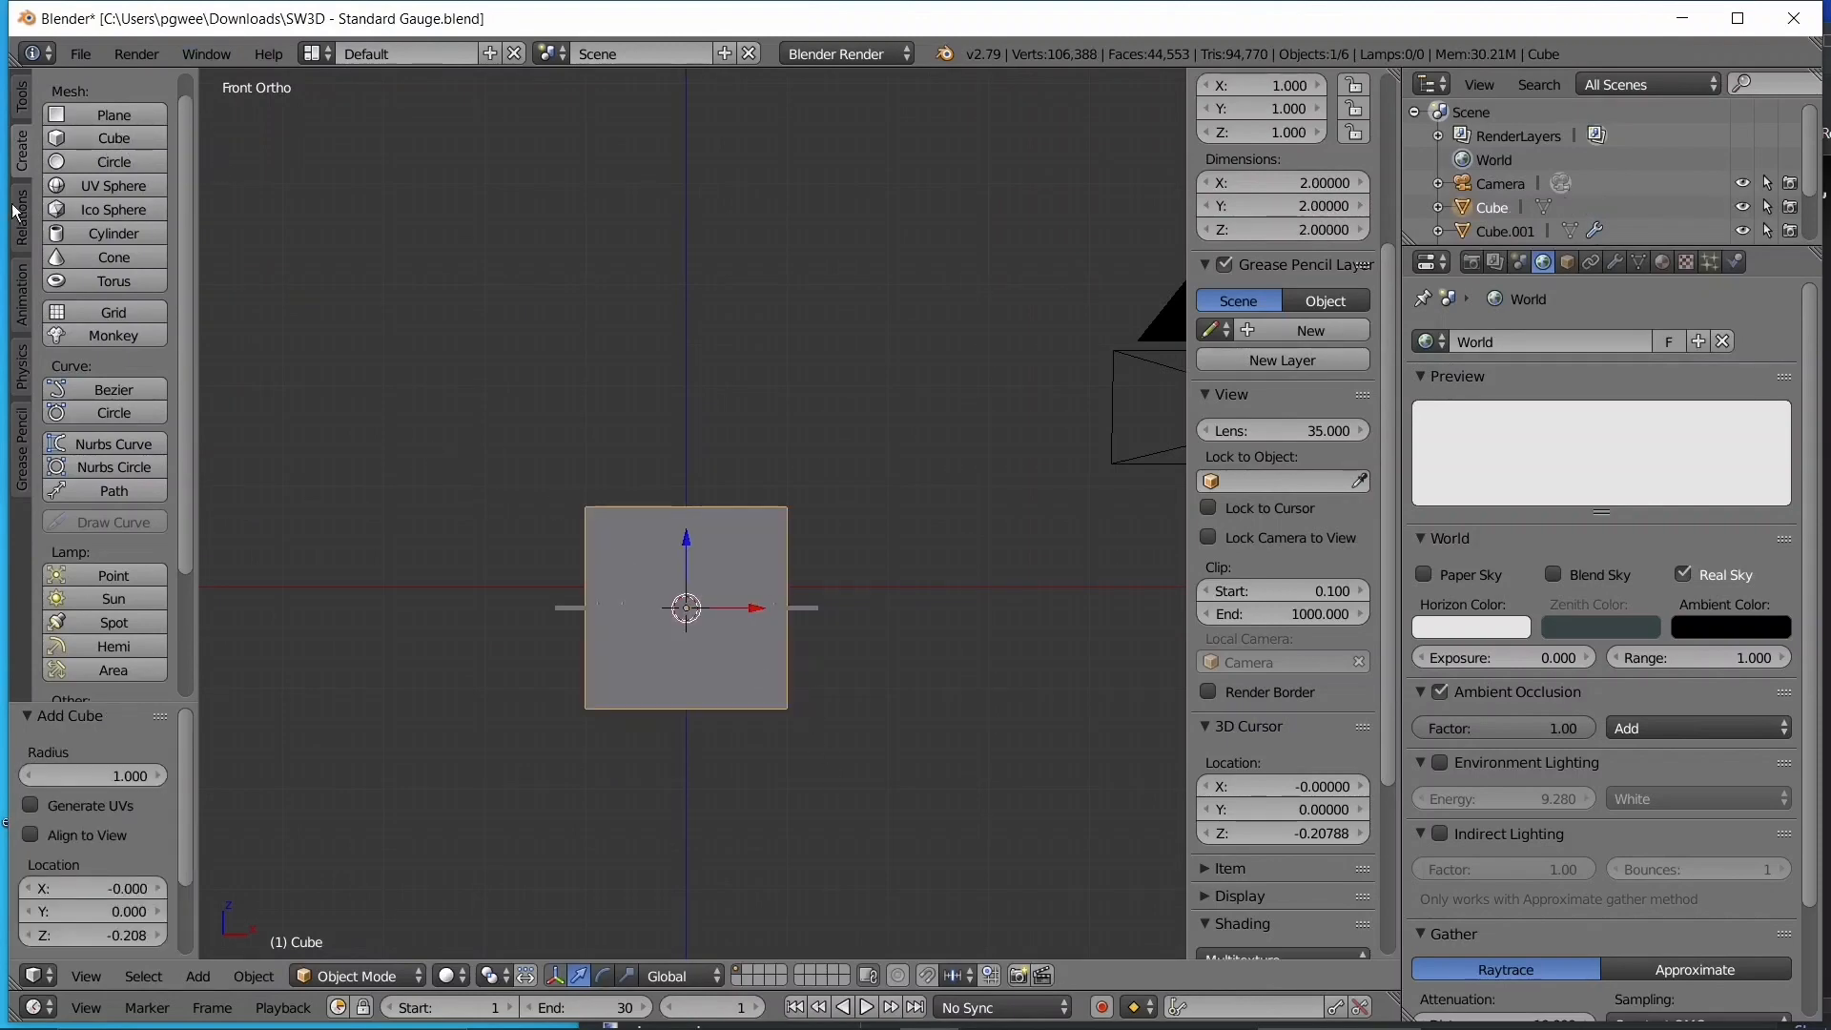
{"action": "left_click", "coordinate": [19, 153]}
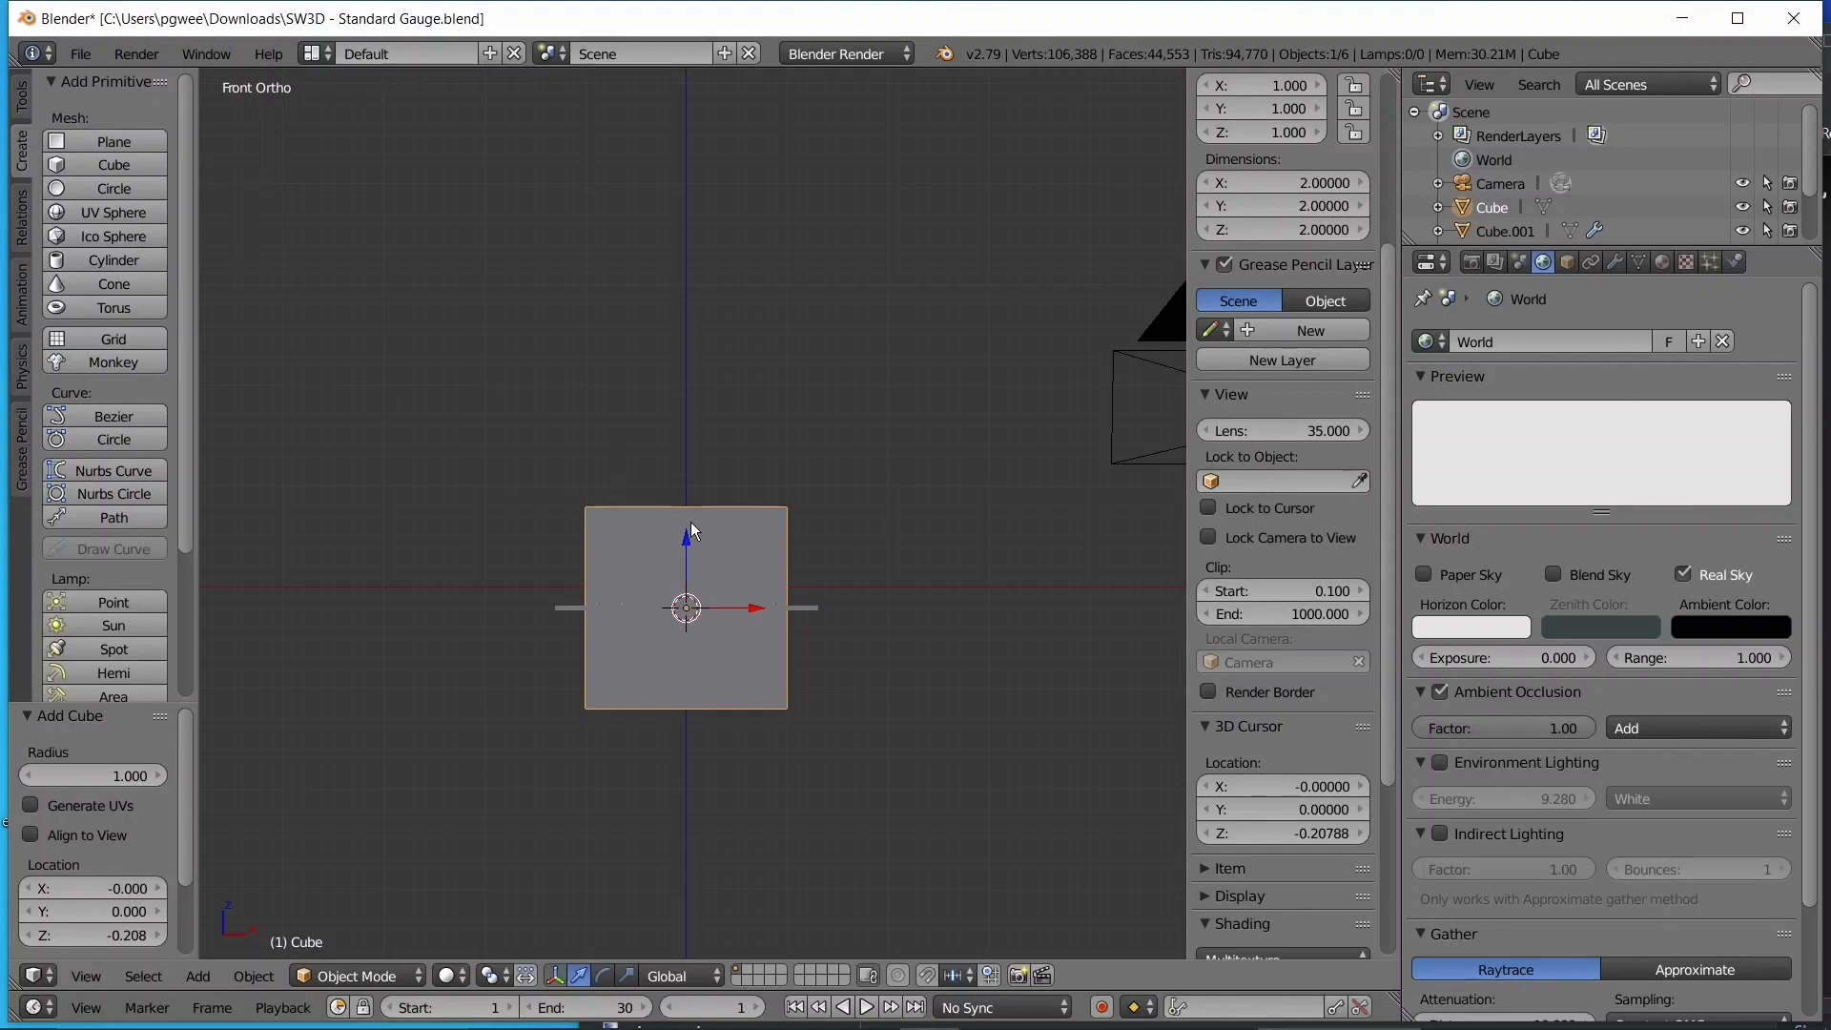
{"action": "left_click_drag", "start_coordinate": [691, 558], "coordinate": [688, 419]}
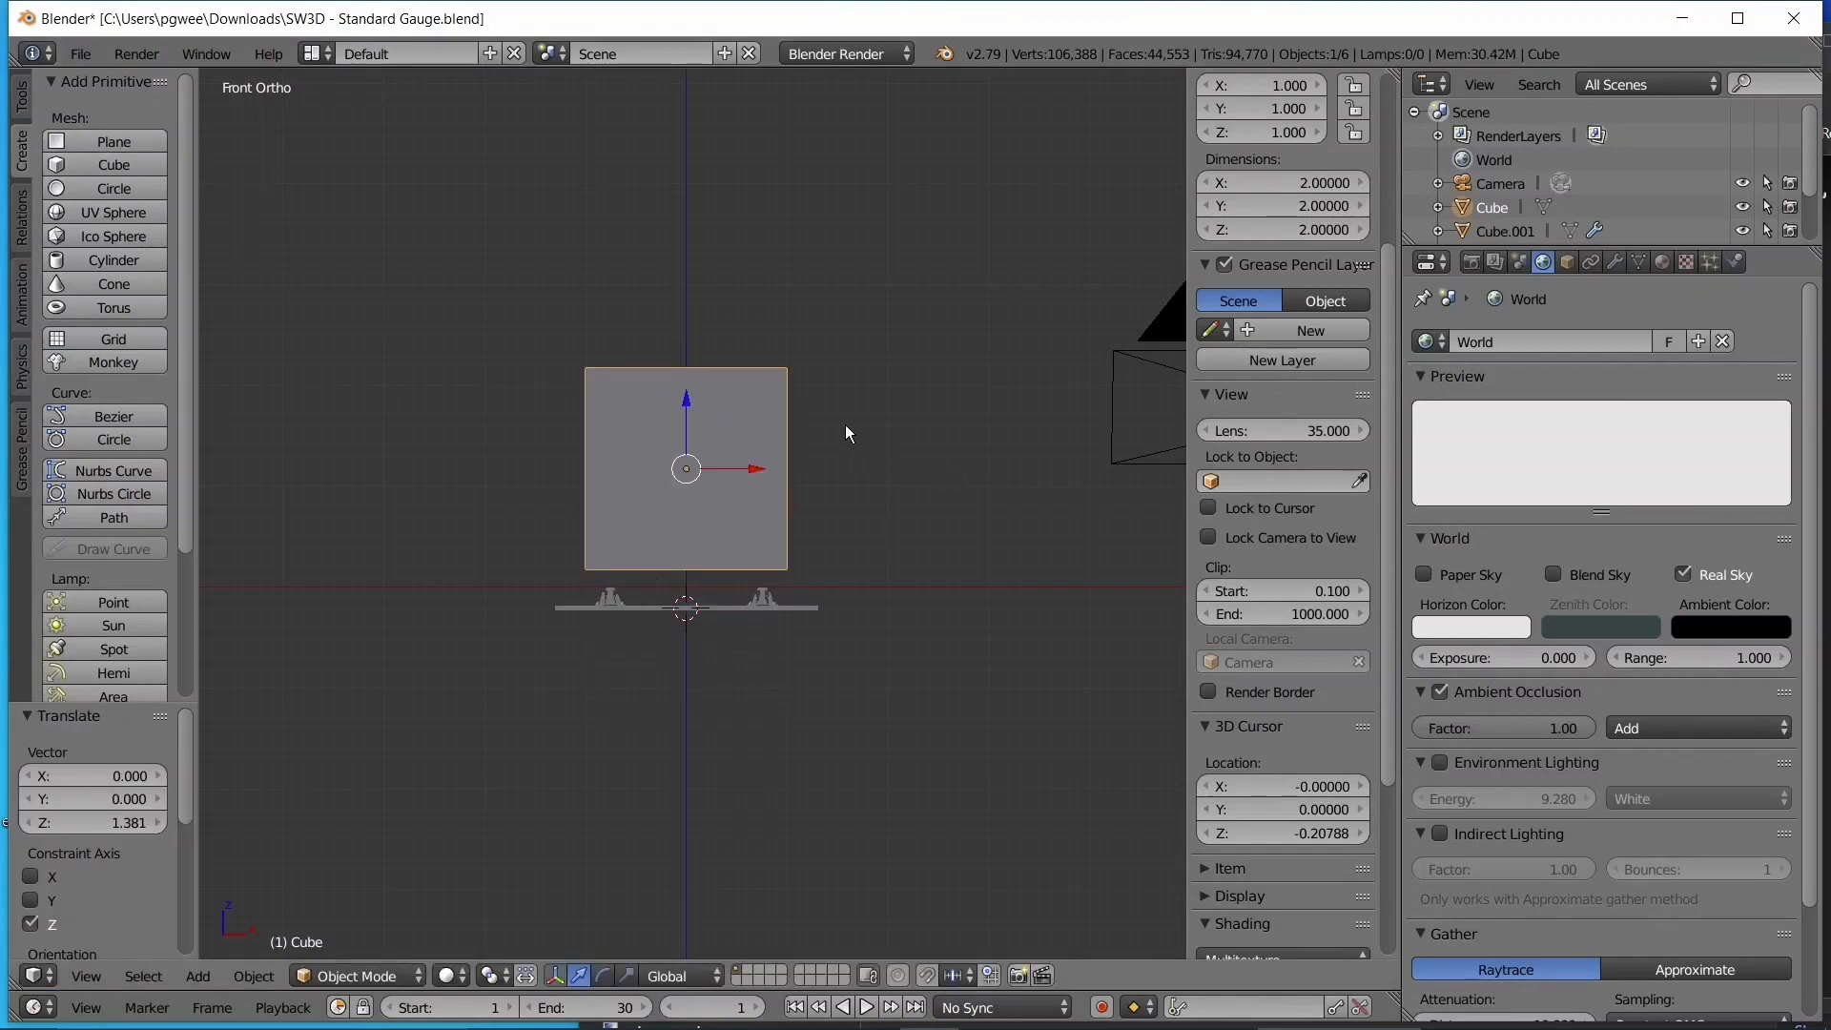
{"action": "key", "text": "ctrl+KP_3"}
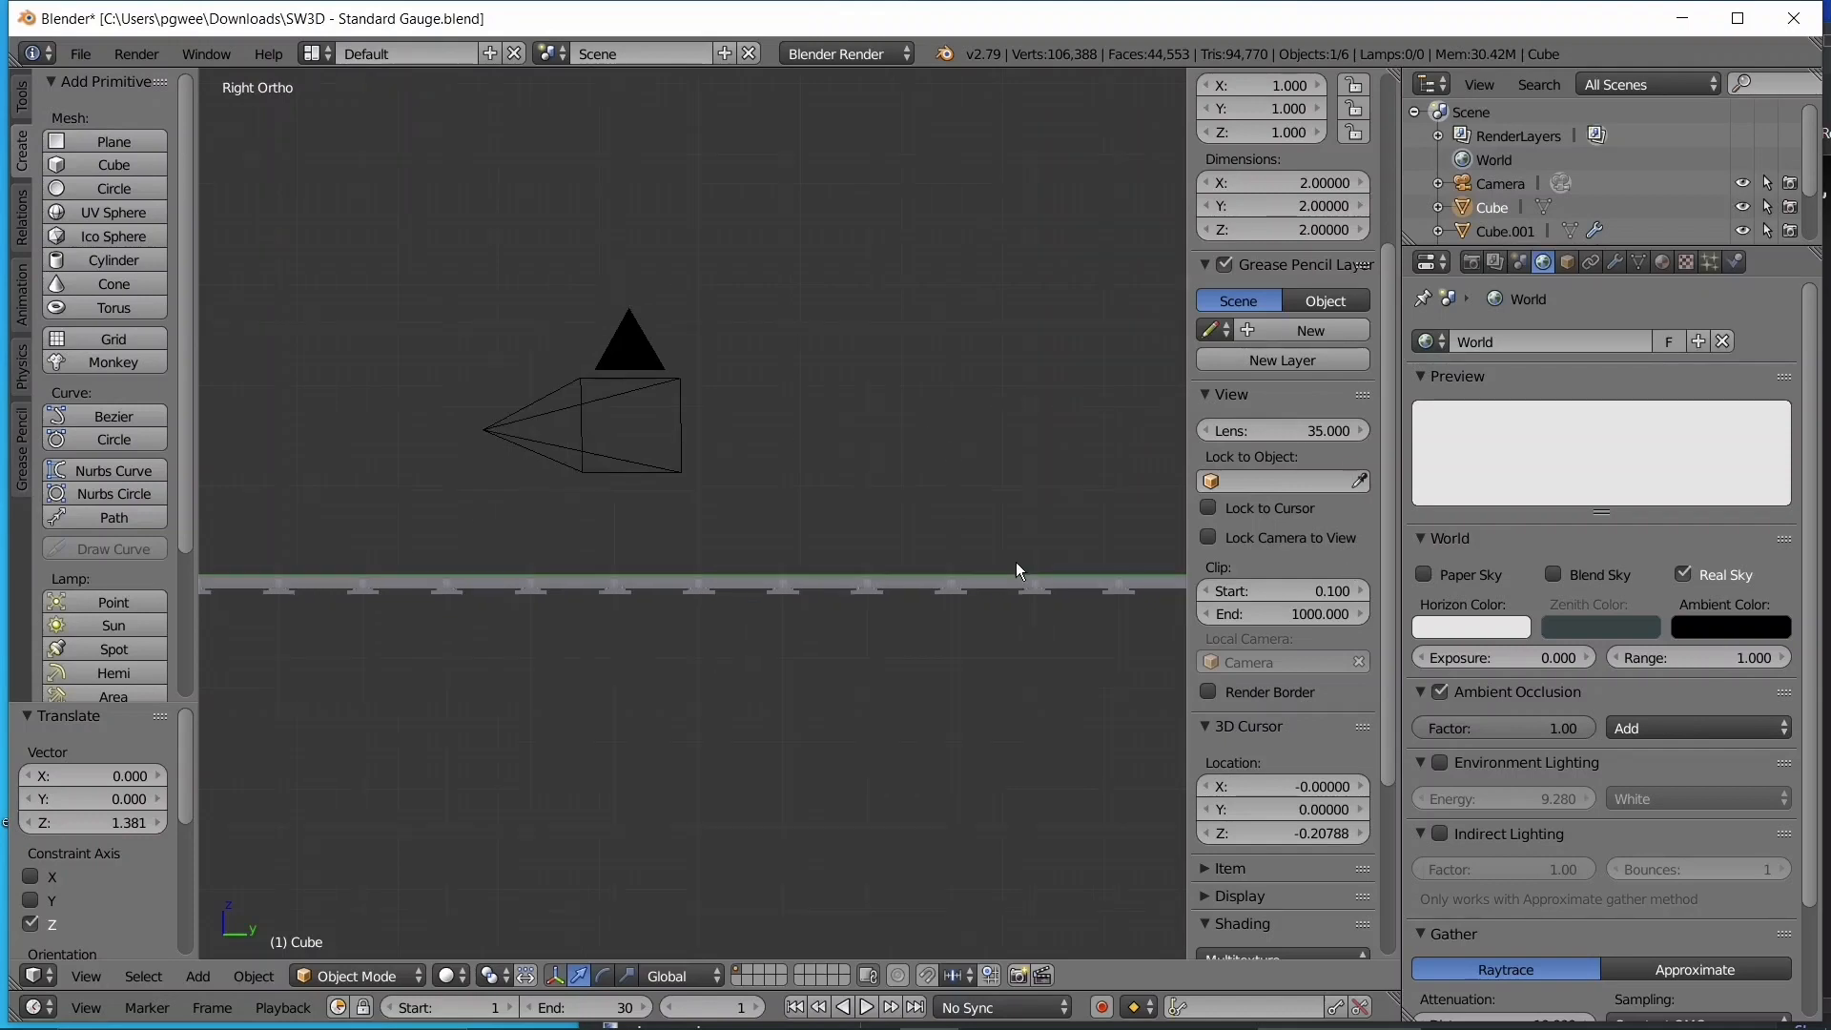
{"action": "scroll", "coordinate": [1015, 570], "scroll_direction": "down", "scroll_amount": 4}
{"action": "middle_click_drag", "start_coordinate": [1034, 525], "coordinate": [734, 518], "text": "shift"}
{"action": "scroll", "coordinate": [734, 519], "scroll_direction": "up", "scroll_amount": 6}
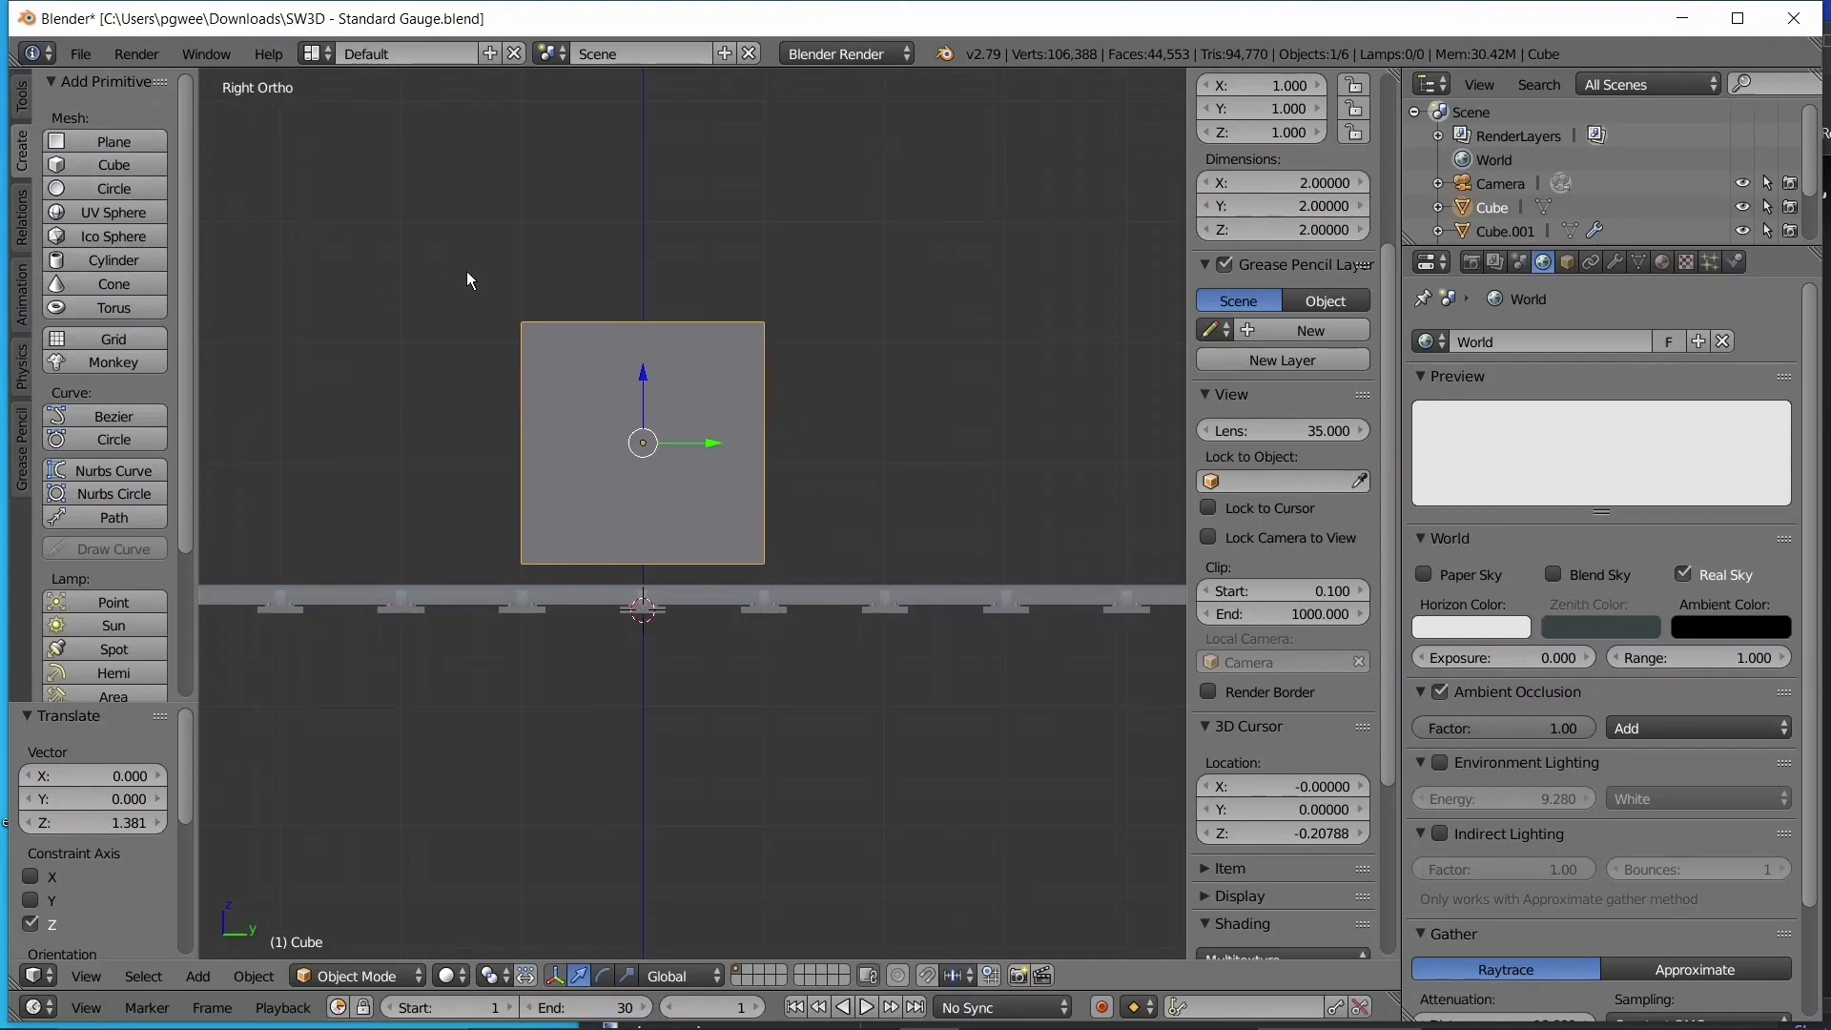
- Inspect the cube's mesh in Edit Mode, and delete the cube in Object Mode
{"action": "key", "text": "Tab"}
{"action": "middle_click_drag", "start_coordinate": [466, 270], "coordinate": [727, 412]}
{"action": "scroll", "coordinate": [727, 412], "scroll_direction": "up", "scroll_amount": 4}
{"action": "scroll", "coordinate": [727, 412], "scroll_direction": "down", "scroll_amount": 3}
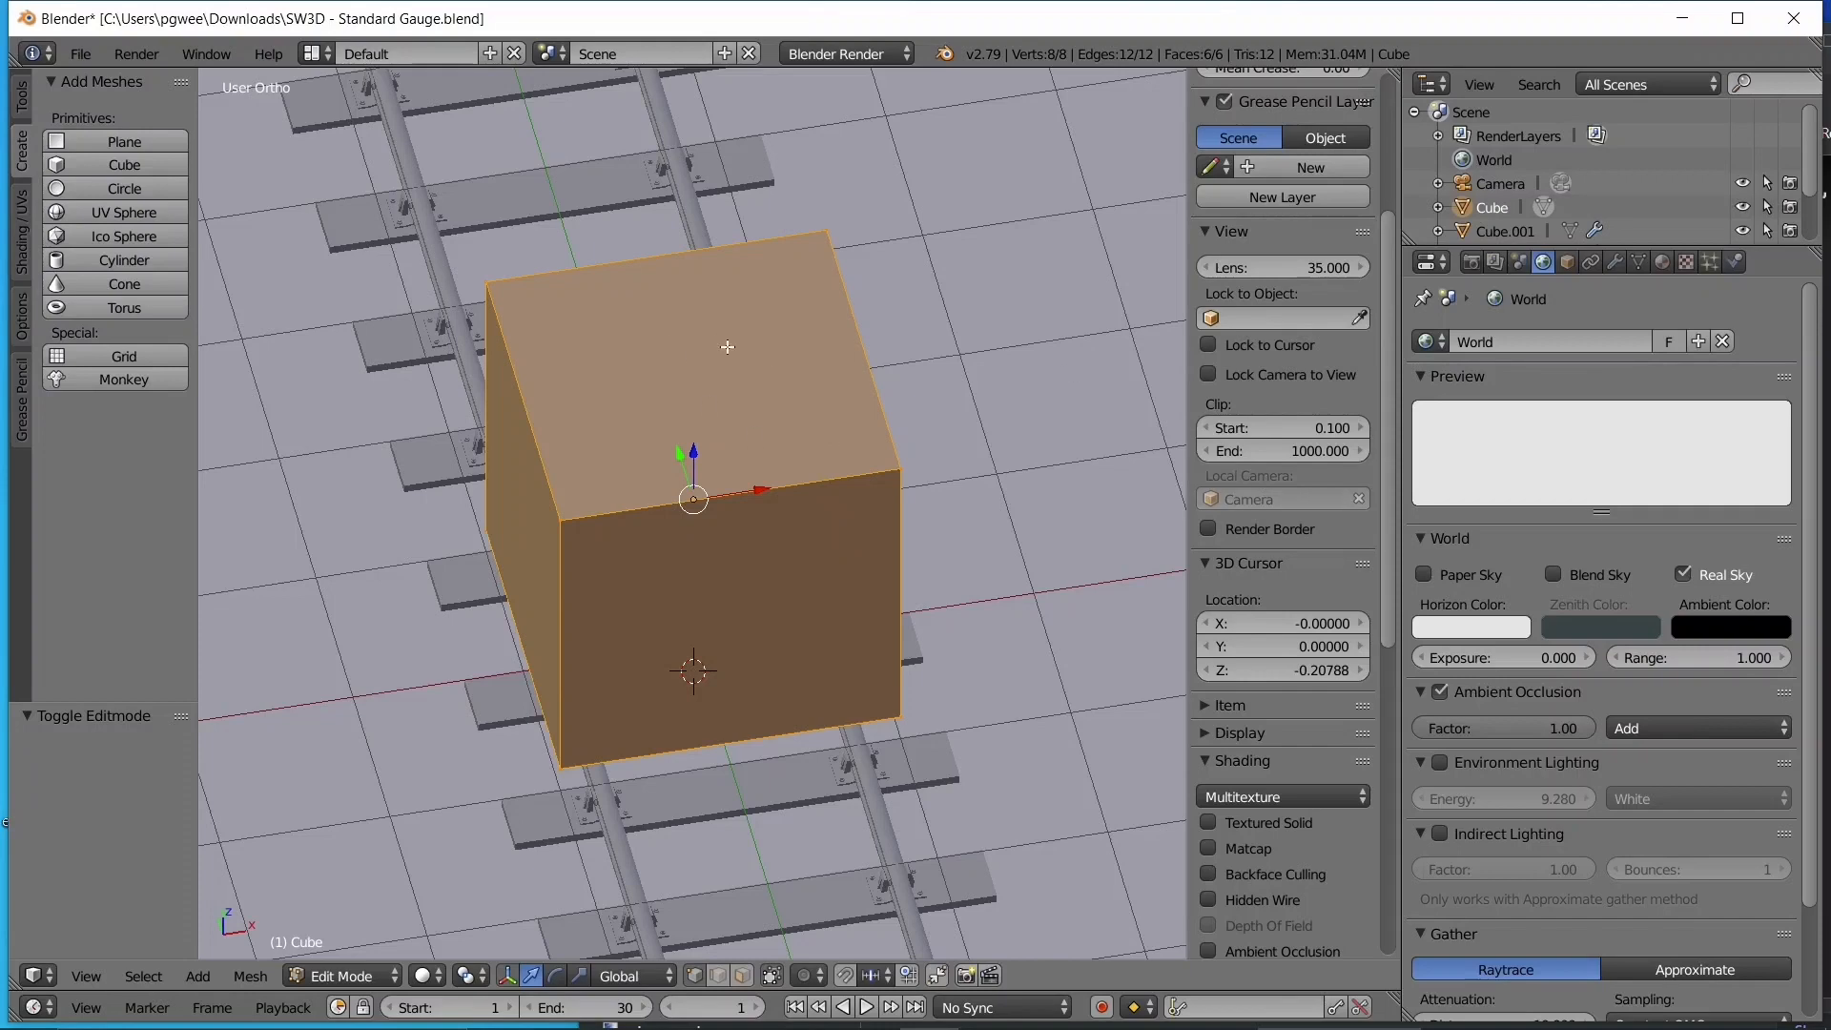
{"action": "key", "text": "Tab"}
{"action": "key", "text": "Delete"}
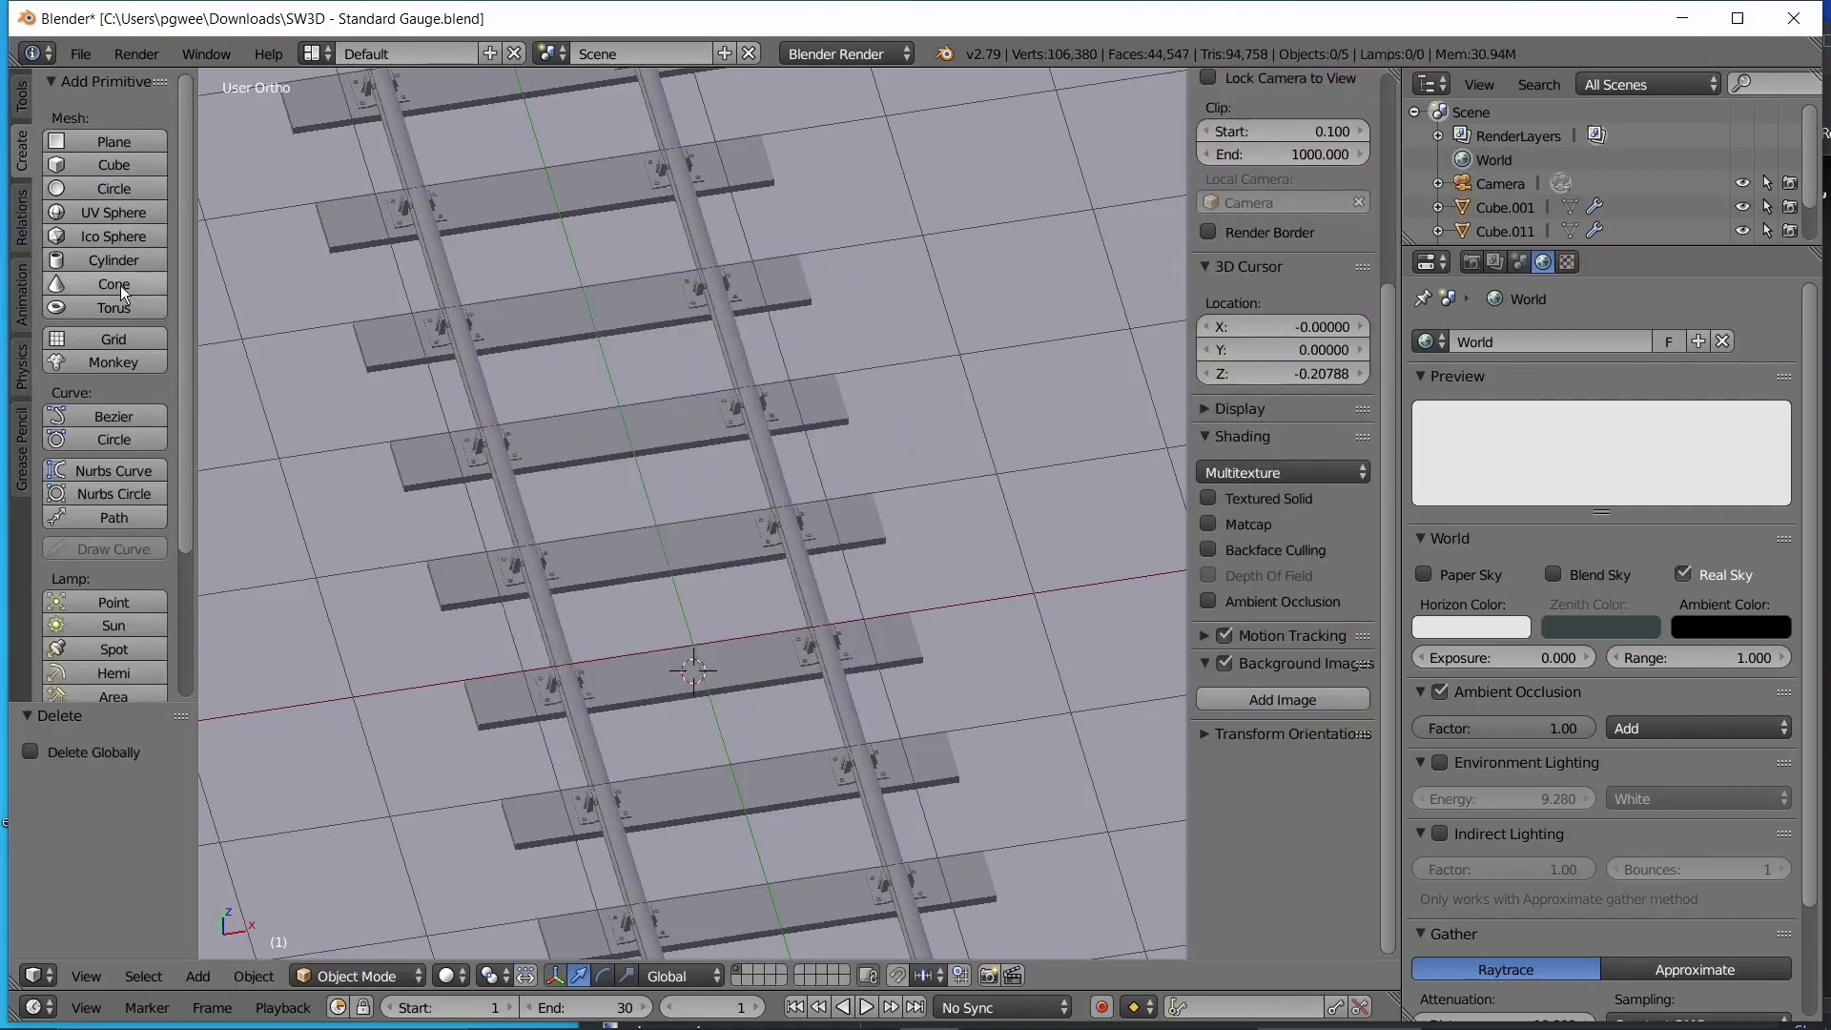
- Add a cylinder with 32 vertices, radius 1 and depth 2, and raise it along Z above the track
{"action": "left_click", "coordinate": [124, 260]}
{"action": "middle_click_drag", "start_coordinate": [862, 489], "coordinate": [801, 587]}
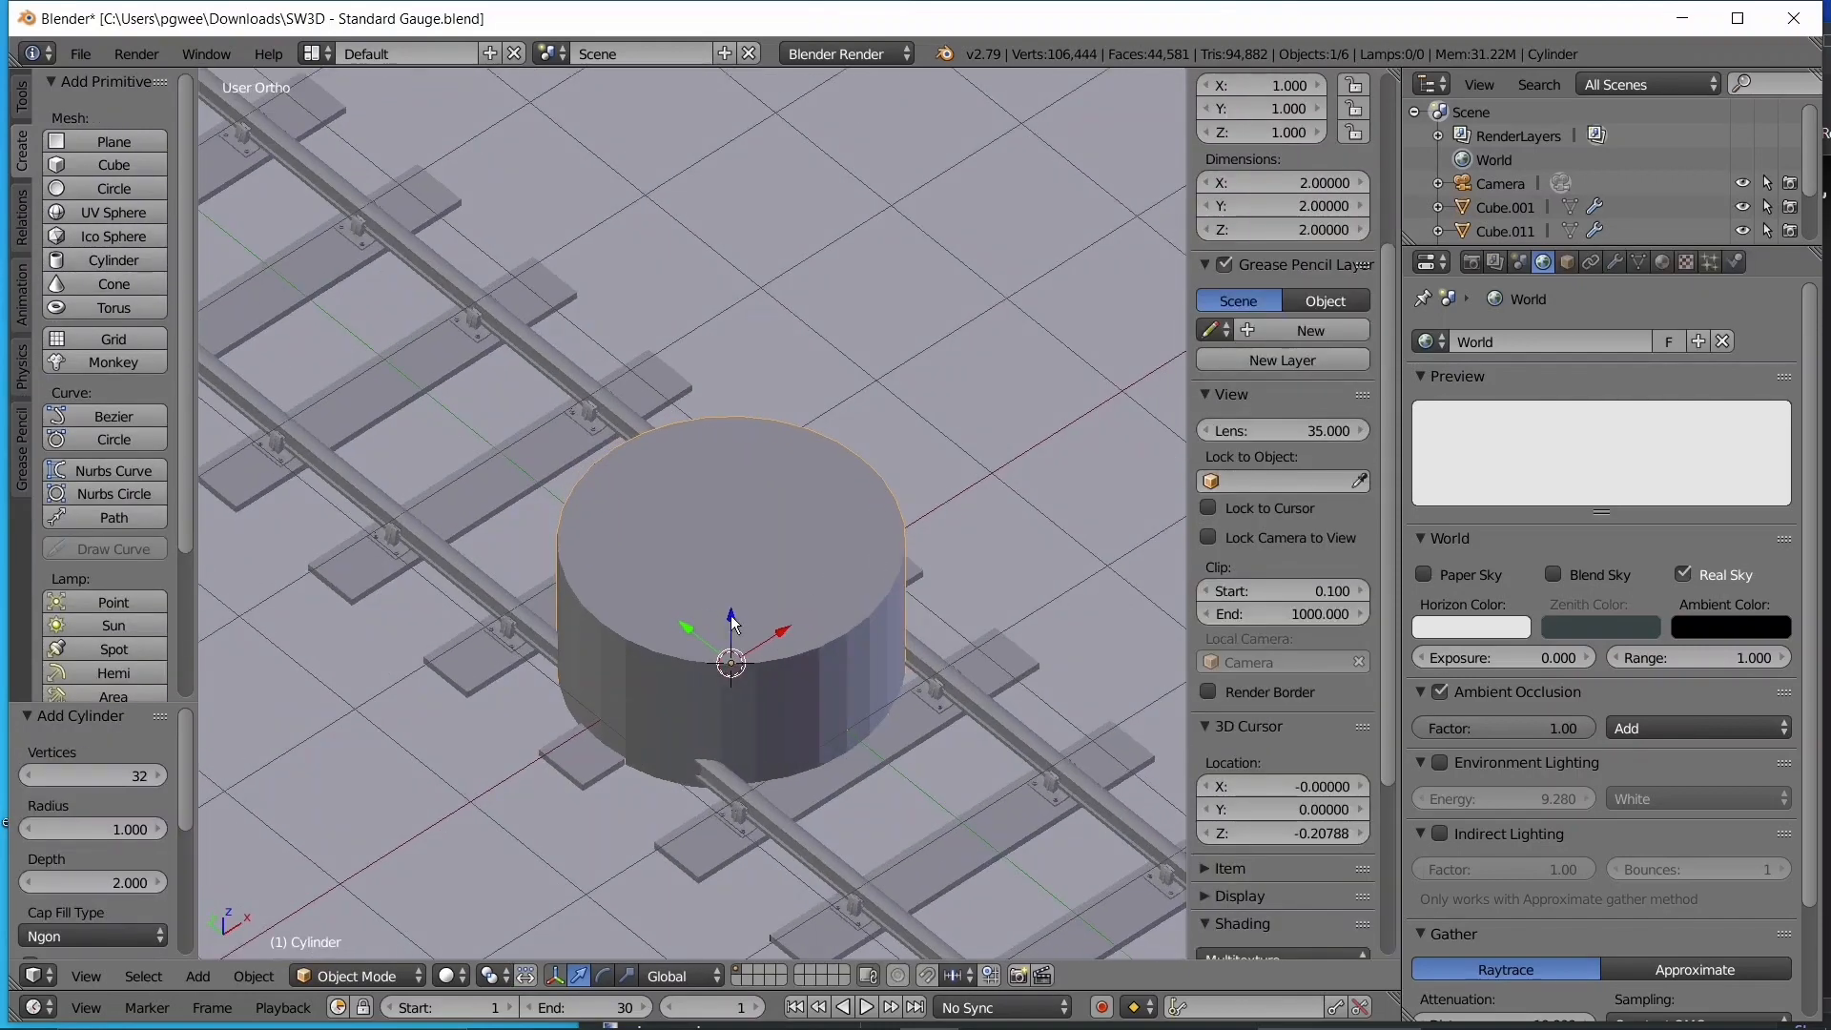
{"action": "left_click_drag", "start_coordinate": [731, 618], "coordinate": [731, 357]}
{"action": "middle_click_drag", "start_coordinate": [895, 243], "coordinate": [747, 432], "text": "shift"}
- Switch the cylinder repeatedly between Object Mode and Edit Mode, ending in Edit Mode
{"action": "key", "text": "Tab"}
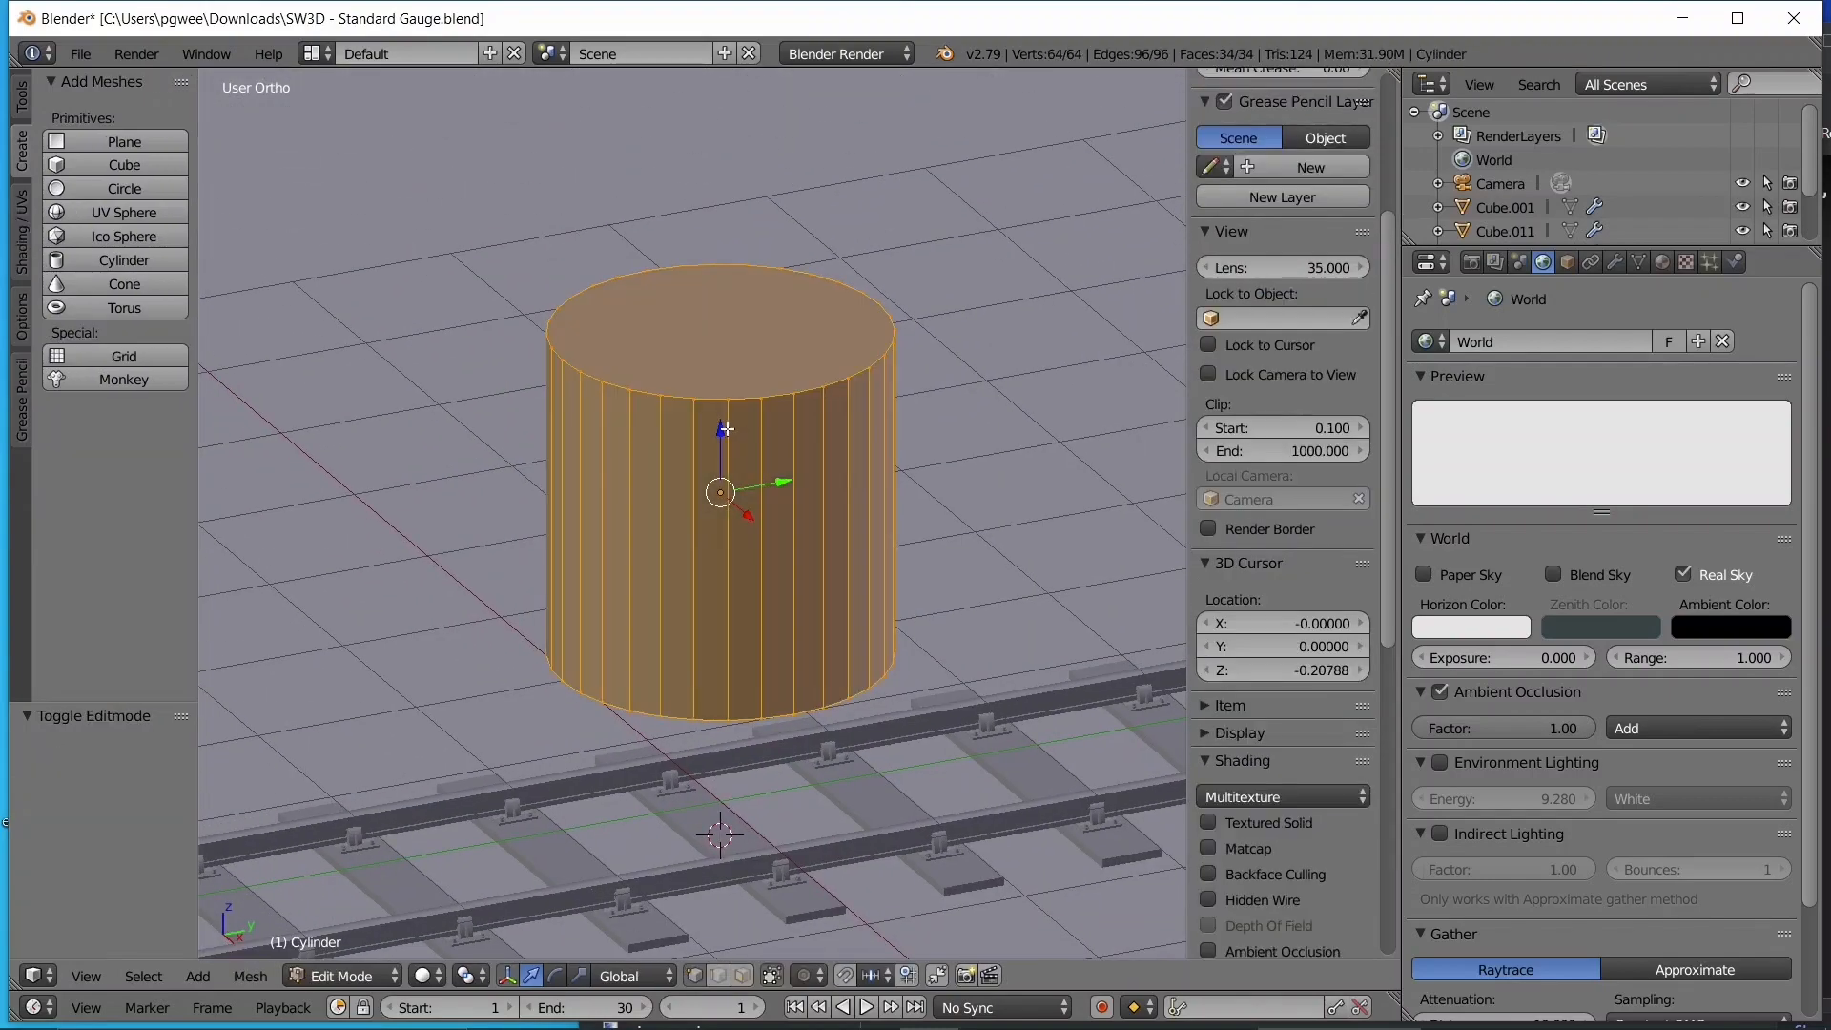
{"action": "key", "text": "Tab"}
{"action": "key", "text": "Tab"}
{"action": "key", "text": "Tab"}
{"action": "key", "text": "Tab"}
{"action": "key", "text": "Tab"}
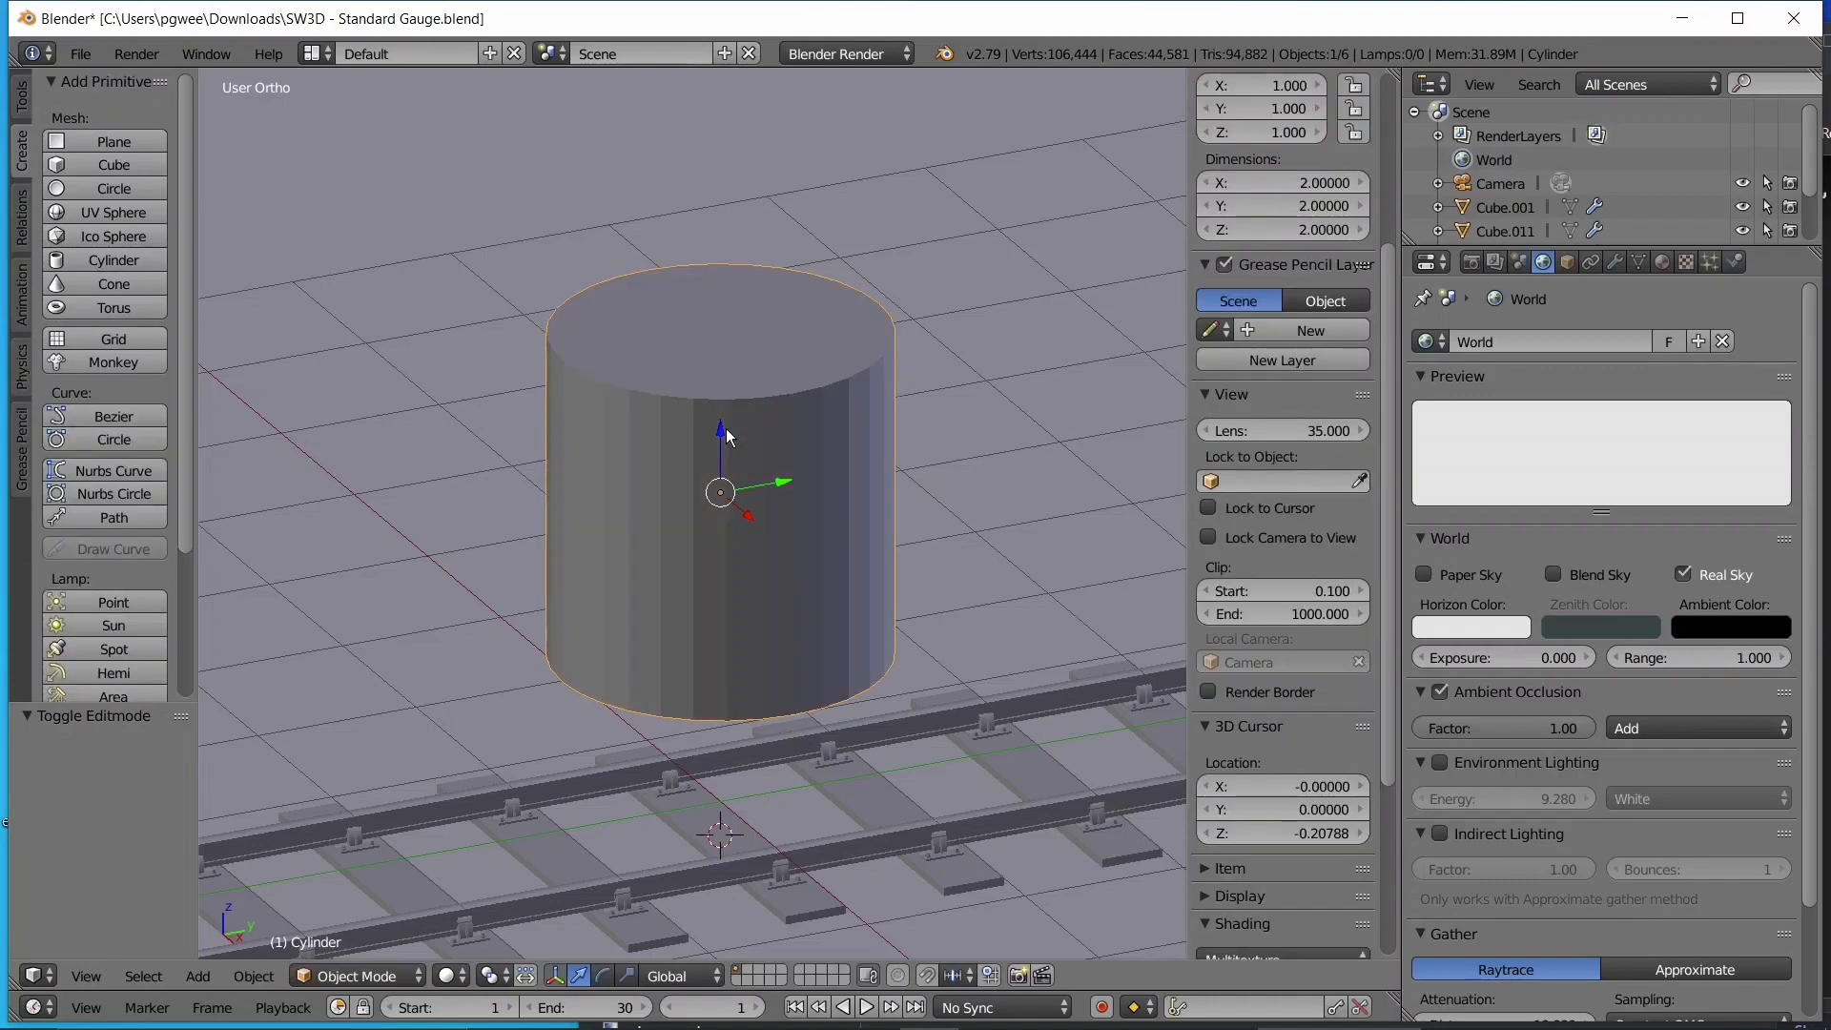
{"action": "key", "text": "Tab"}
{"action": "key", "text": "Tab"}
{"action": "key", "text": "Tab"}
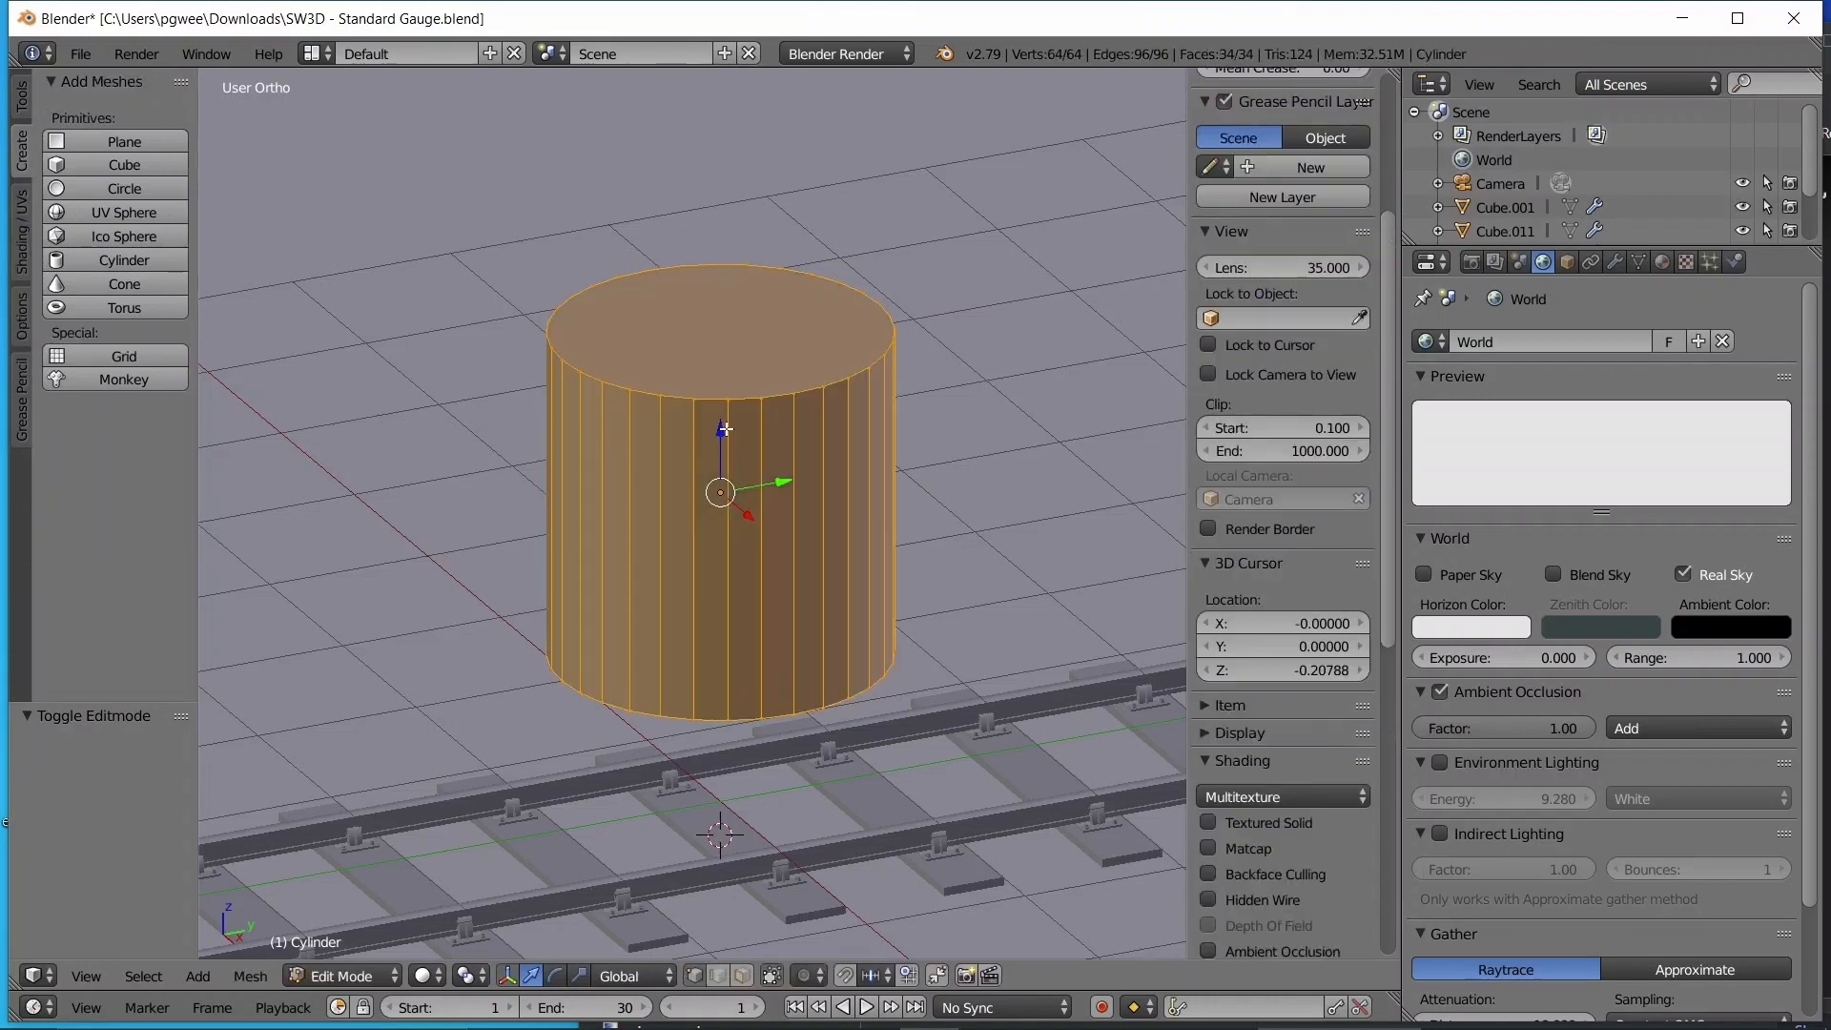
- Toggle the selection of all the cylinder's vertices, ending with nothing selected
{"action": "key", "text": "a"}
{"action": "key", "text": "a"}
{"action": "key", "text": "a"}
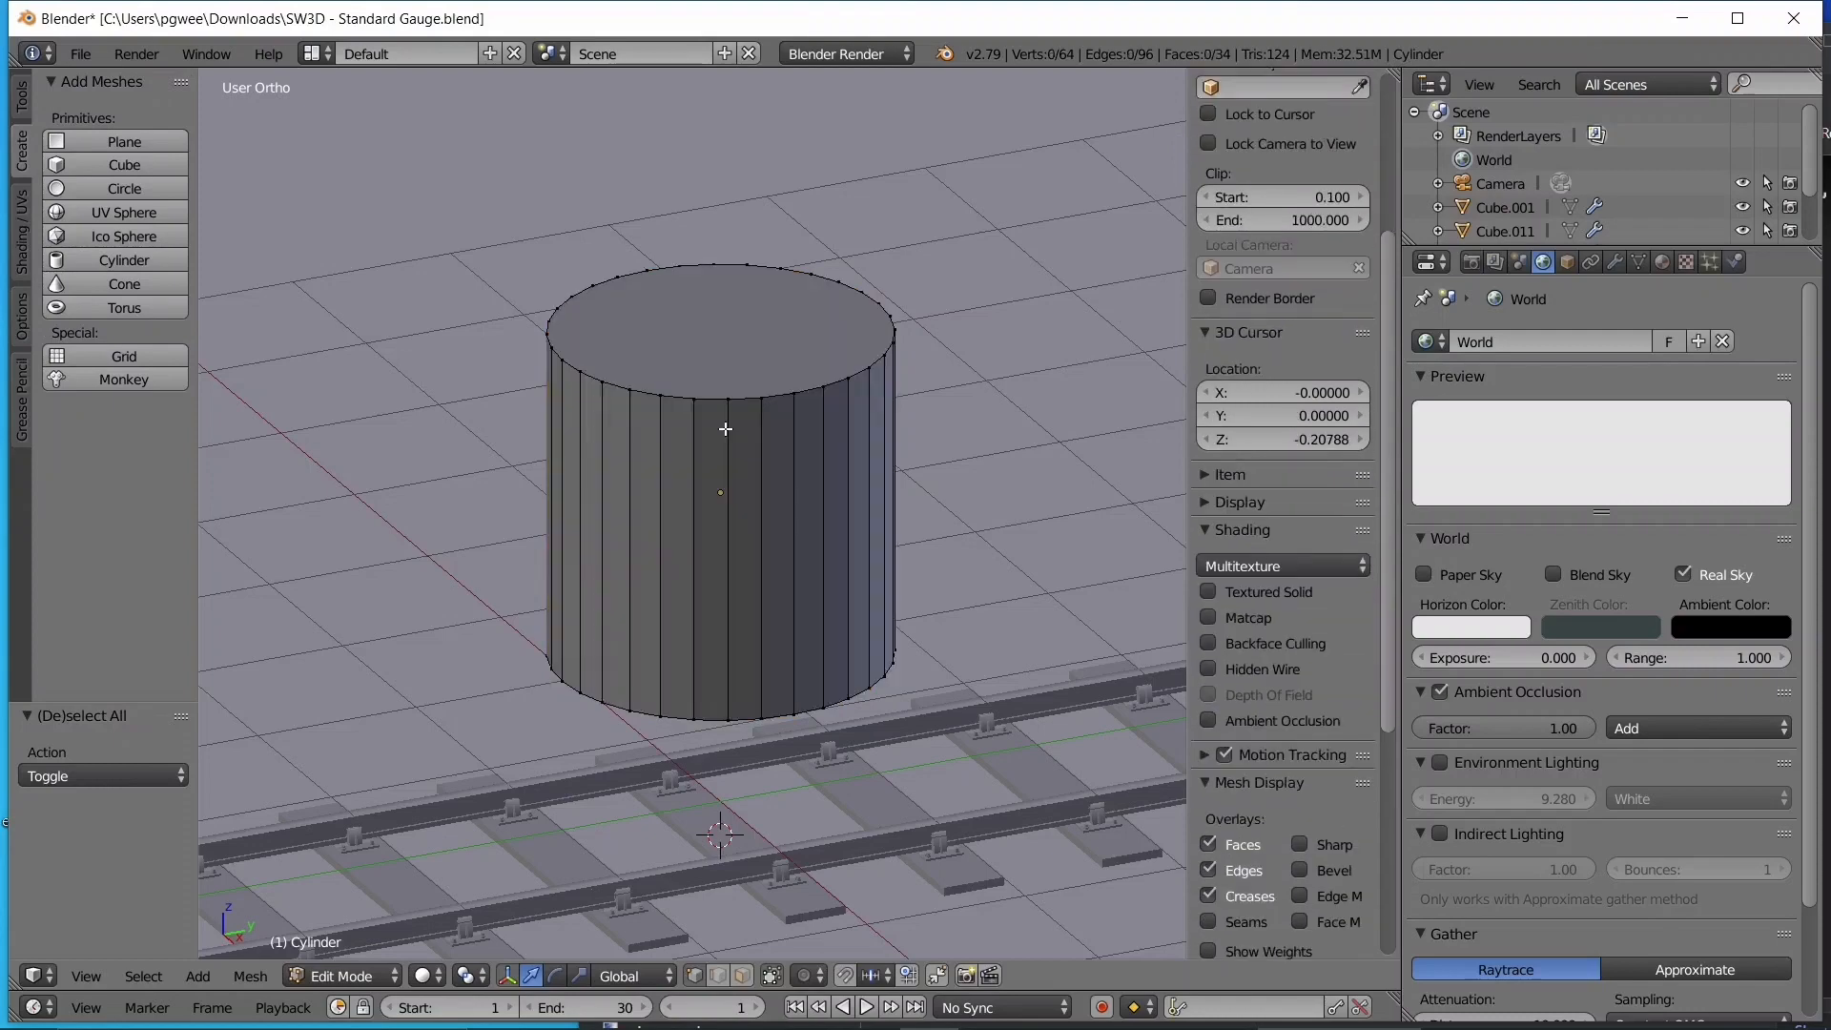
{"action": "key", "text": "a"}
{"action": "key", "text": "a"}
- Circle-select vertices along the front of the cylinder's upper rim with a small selection circle
{"action": "key", "text": "c"}
{"action": "scroll", "coordinate": [709, 405], "scroll_direction": "down", "scroll_amount": 20}
{"action": "scroll", "coordinate": [712, 405], "scroll_direction": "up", "scroll_amount": 19}
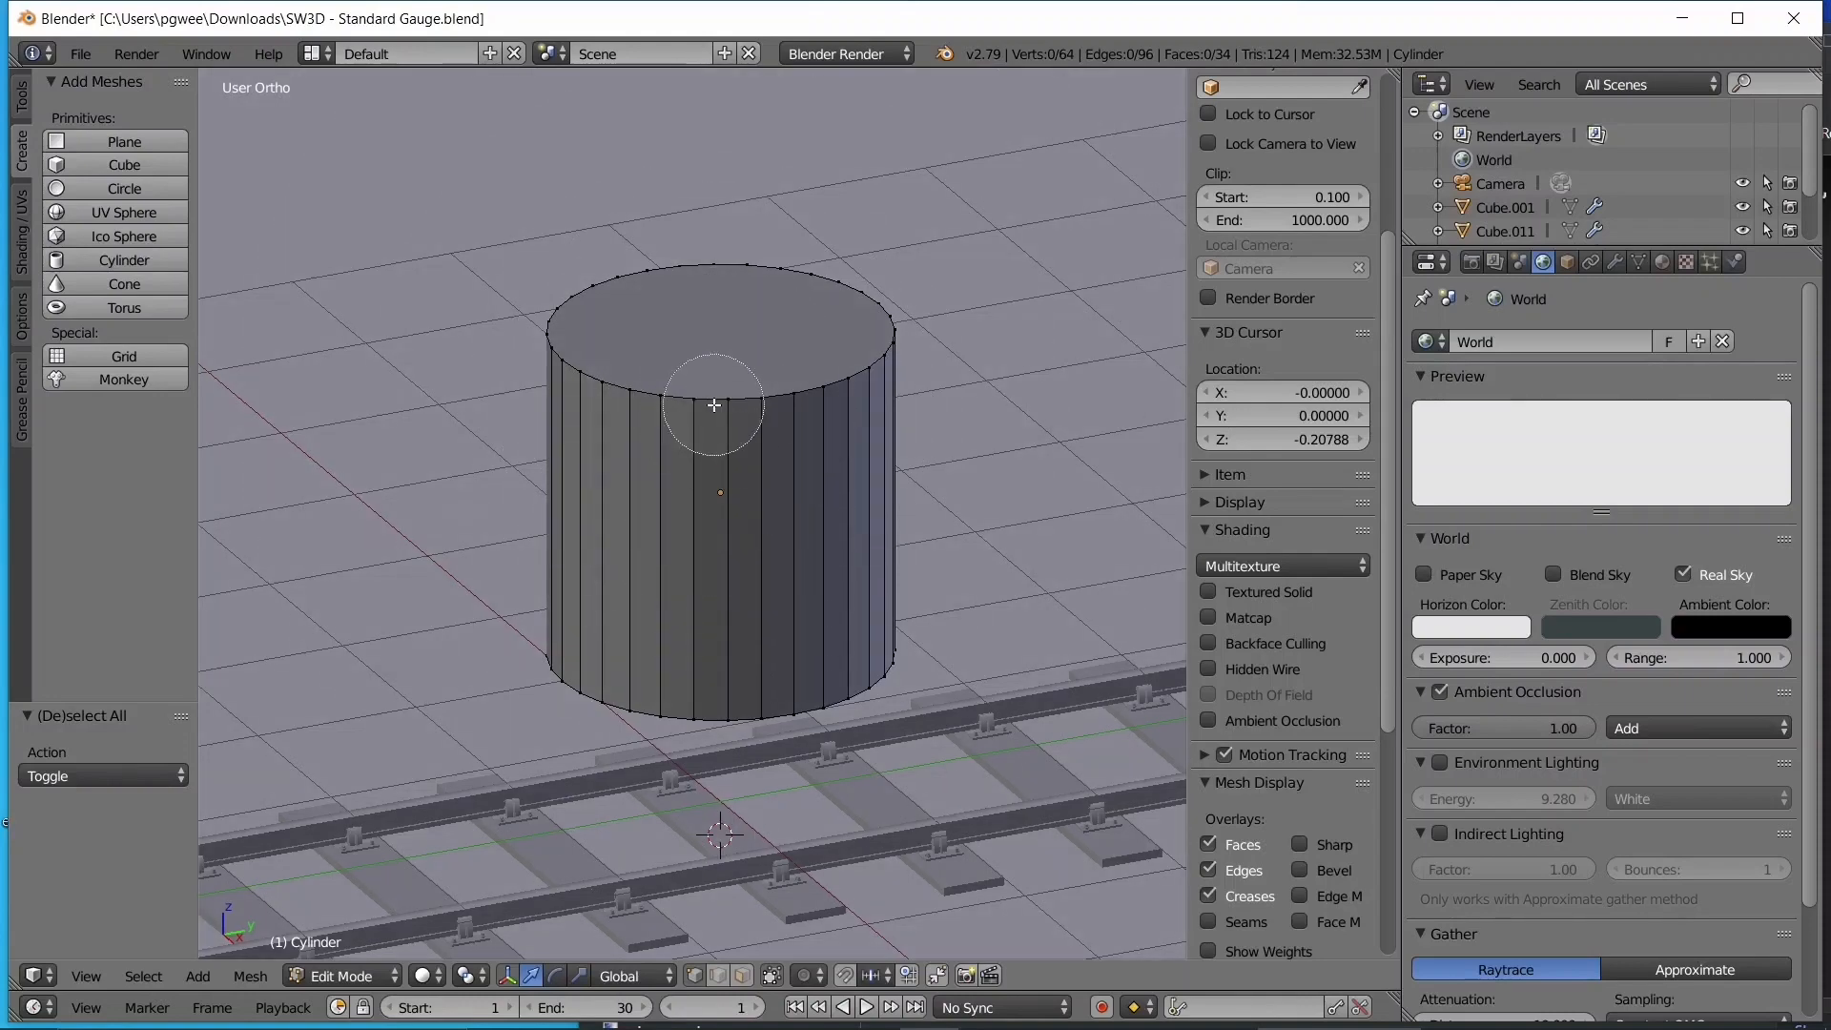
{"action": "scroll", "coordinate": [713, 406], "scroll_direction": "up", "scroll_amount": 8}
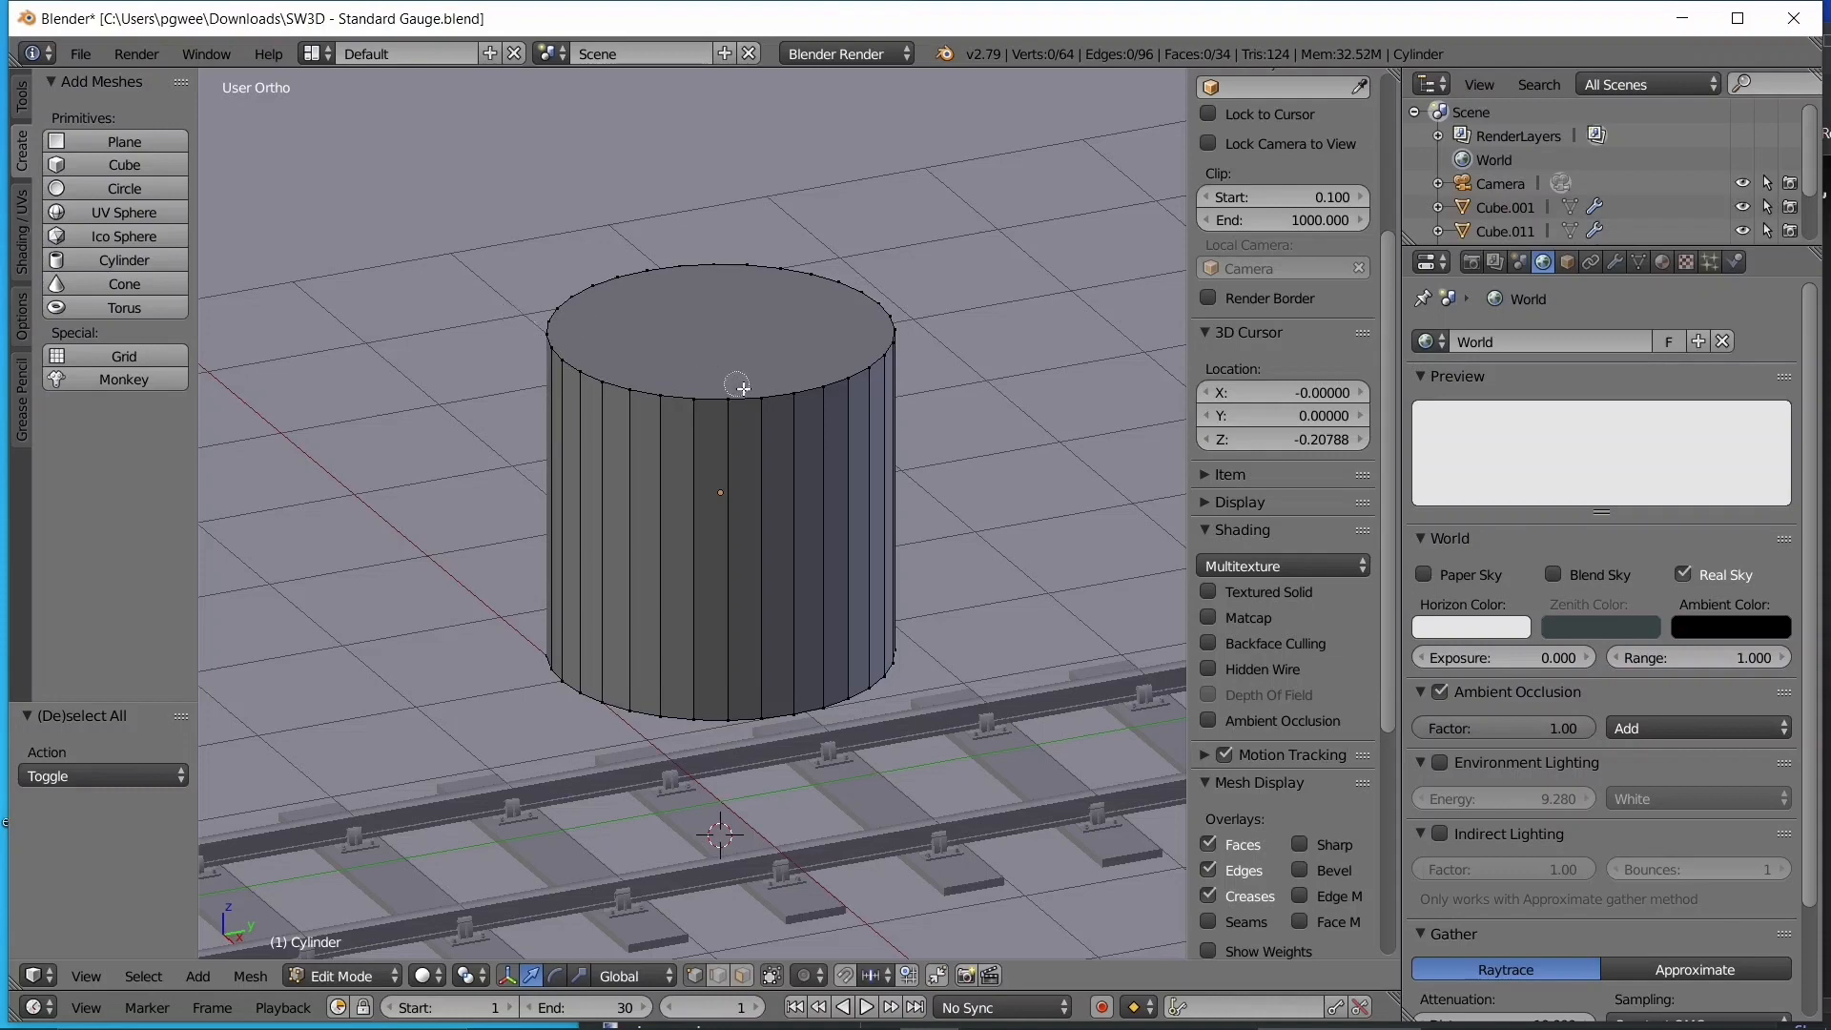
{"action": "mouse_move", "coordinate": [741, 384]}
{"action": "left_mouse_down"}
{"action": "mouse_move", "coordinate": [562, 350]}
{"action": "mouse_move", "coordinate": [449, 360]}
{"action": "mouse_move", "coordinate": [907, 372]}
{"action": "left_mouse_up"}
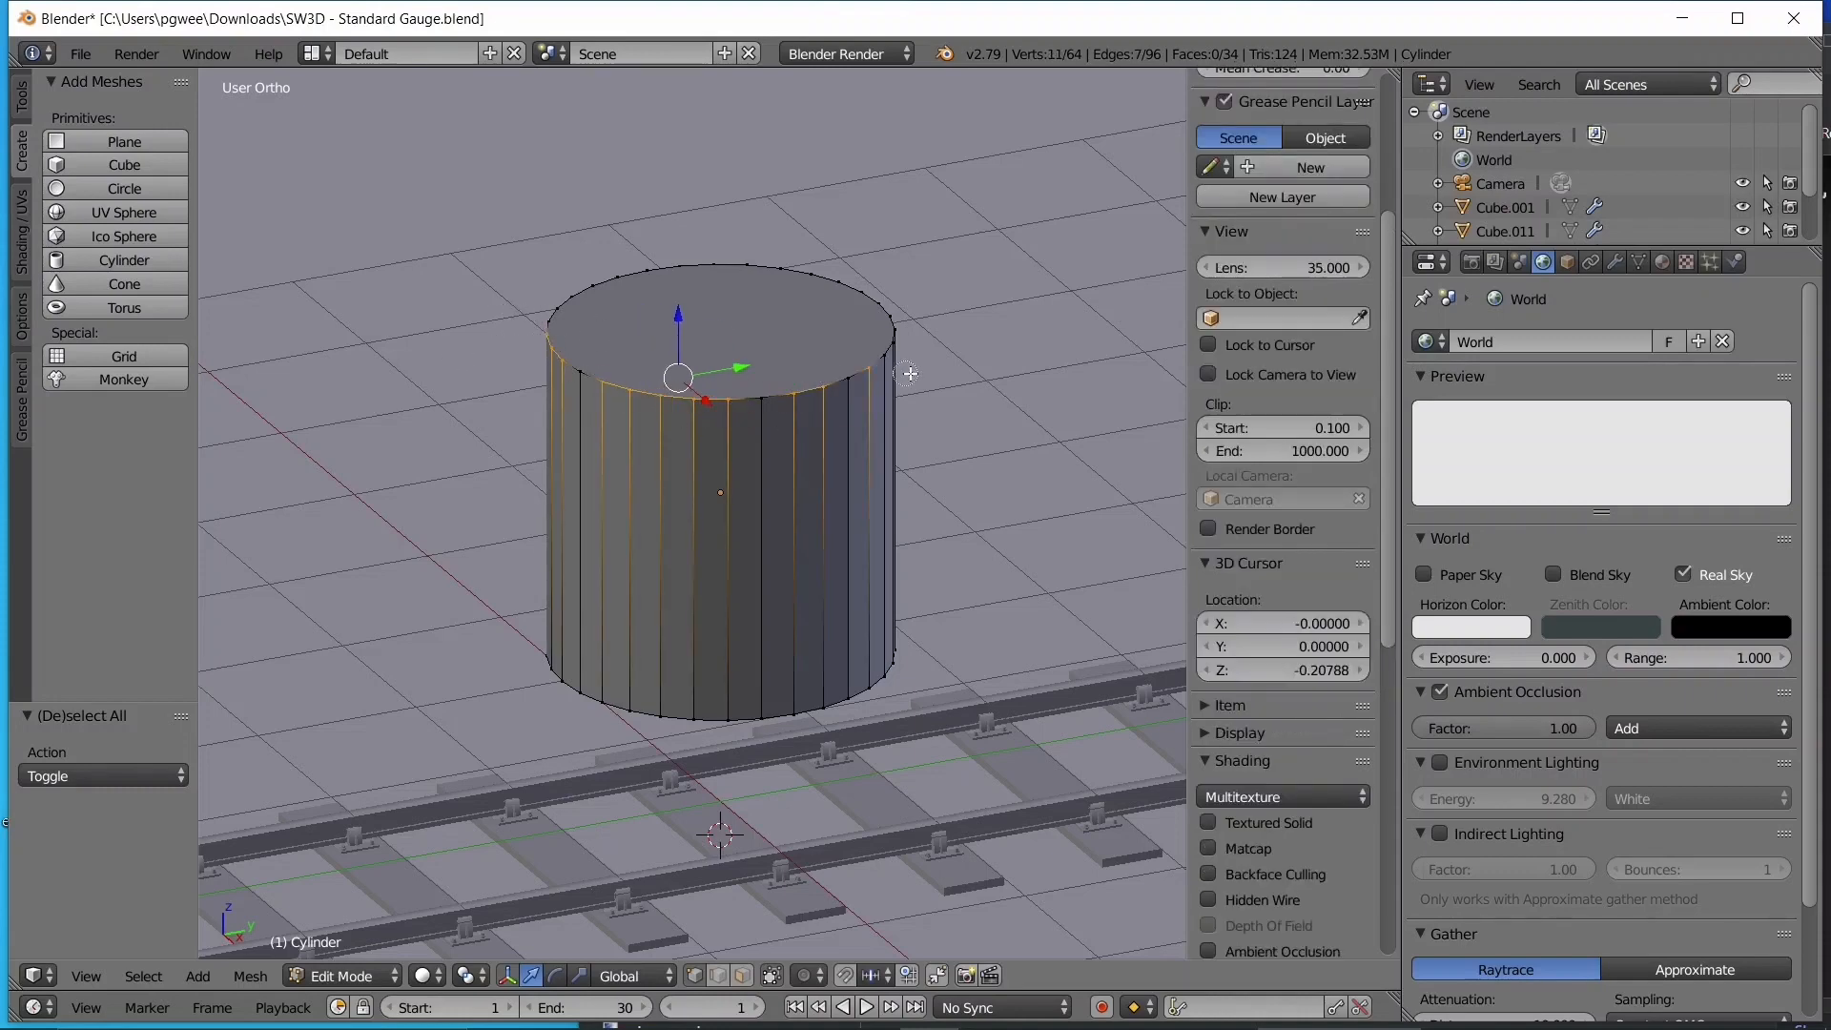
- Enlarge the selection circle and circle-select most of the cylinder's visible vertices at once
{"action": "scroll", "coordinate": [788, 347], "scroll_direction": "down", "scroll_amount": 12}
{"action": "key", "text": "Escape"}
{"action": "key", "text": "c"}
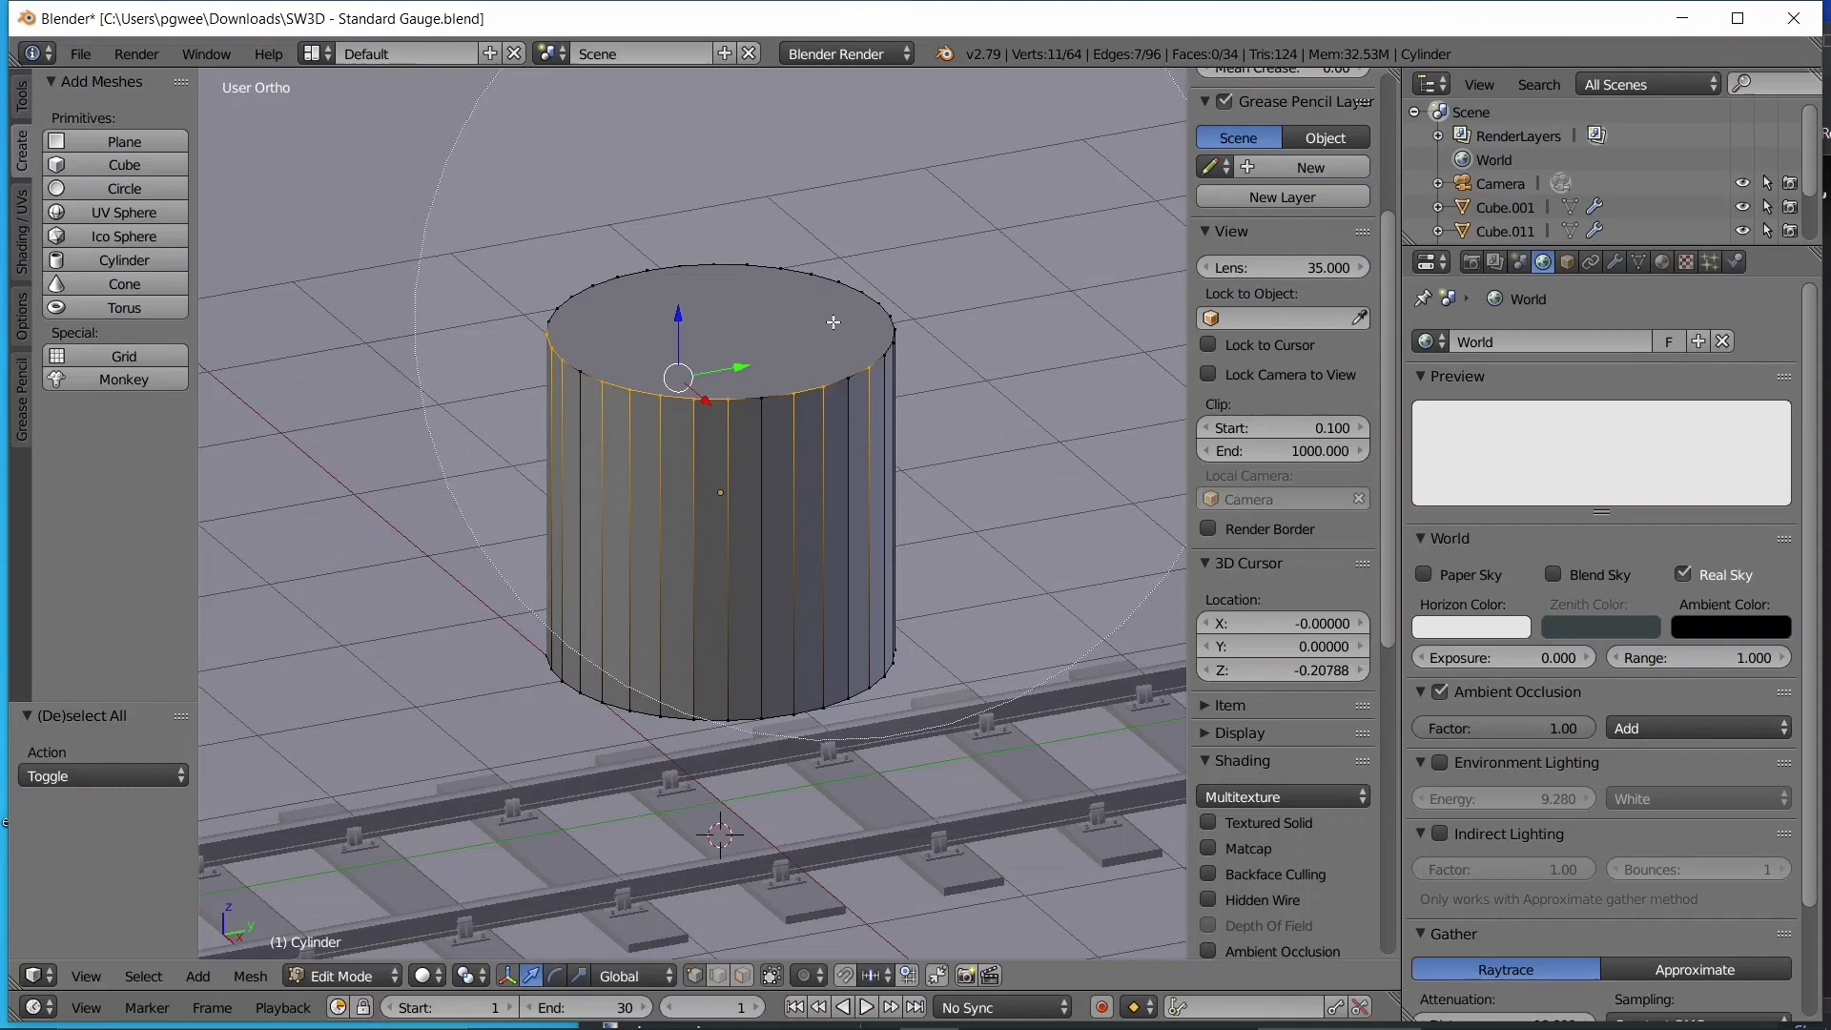
{"action": "left_click", "coordinate": [732, 331]}
{"action": "key", "text": "Escape"}
- Examine in wireframe display which of the cylinder's vertices are selected and which hidden ones are not
{"action": "scroll", "coordinate": [562, 366], "scroll_direction": "down", "scroll_amount": 1}
{"action": "mouse_move", "coordinate": [536, 373]}
{"action": "middle_mouse_down"}
{"action": "mouse_move", "coordinate": [944, 372]}
{"action": "mouse_move", "coordinate": [735, 522]}
{"action": "mouse_move", "coordinate": [568, 377]}
{"action": "mouse_move", "coordinate": [850, 348]}
{"action": "mouse_move", "coordinate": [762, 277]}
{"action": "middle_mouse_up"}
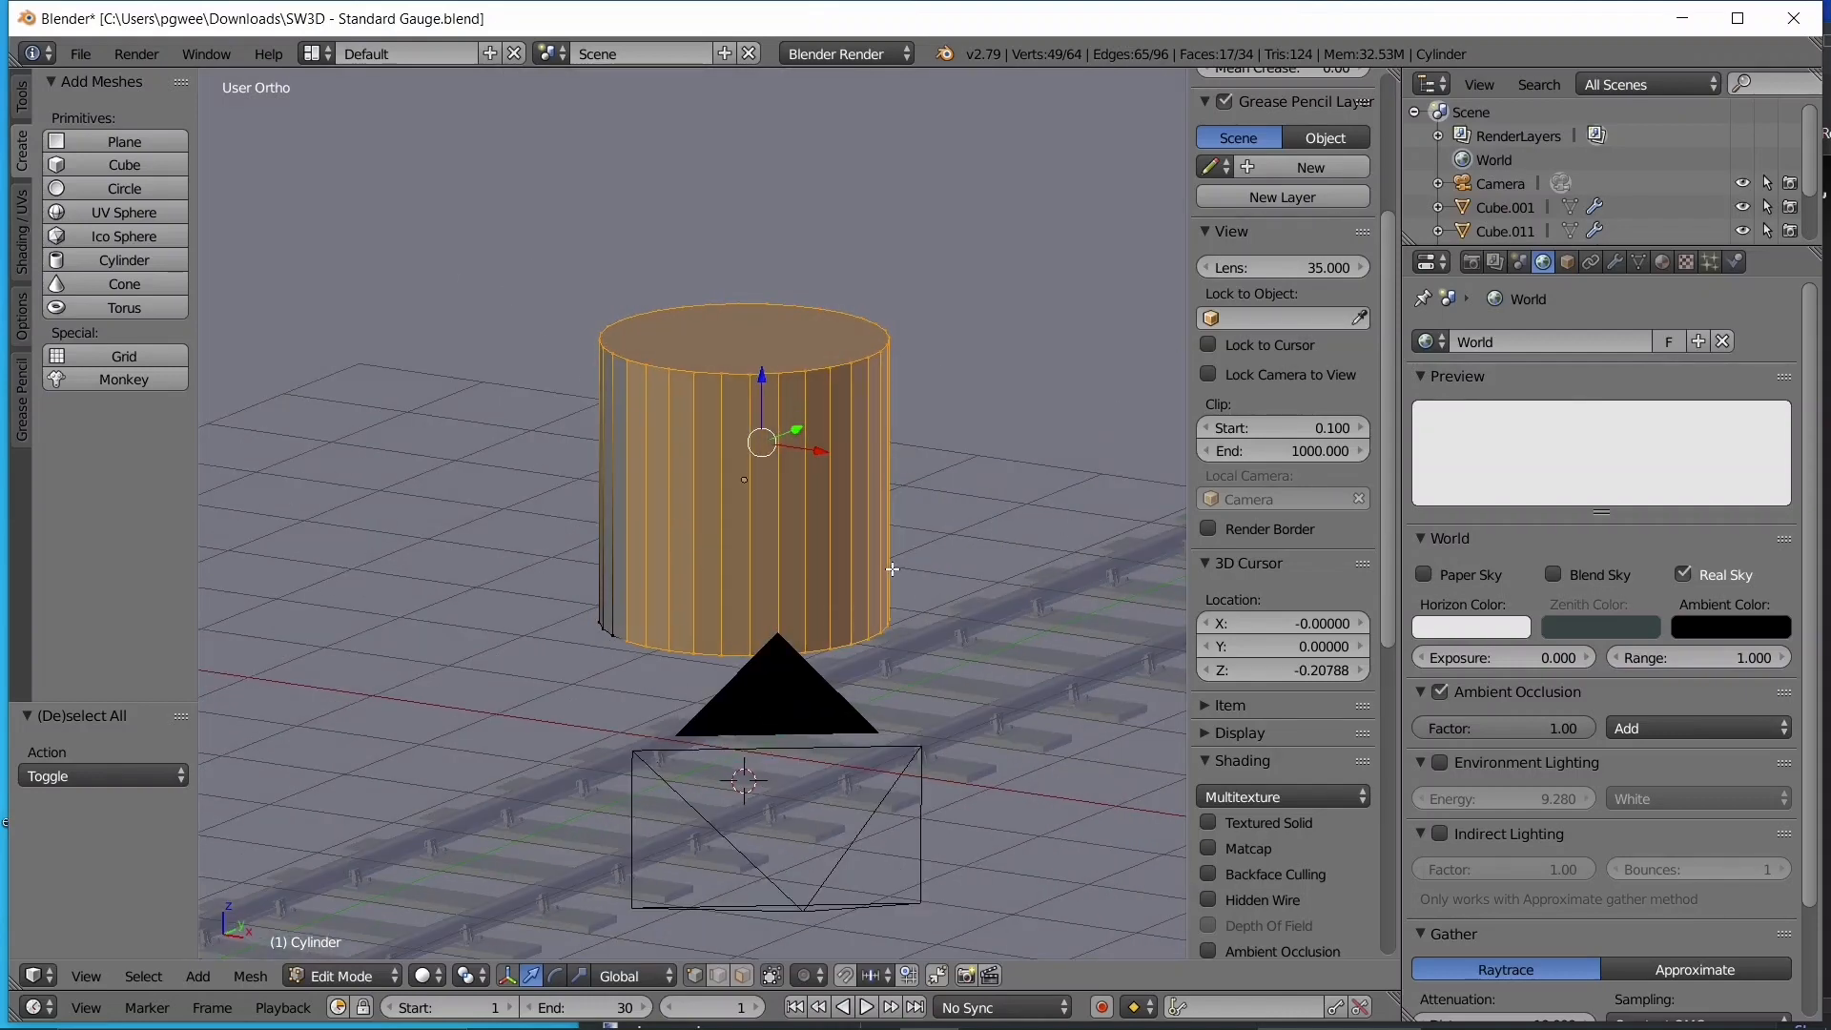
{"action": "key", "text": "z"}
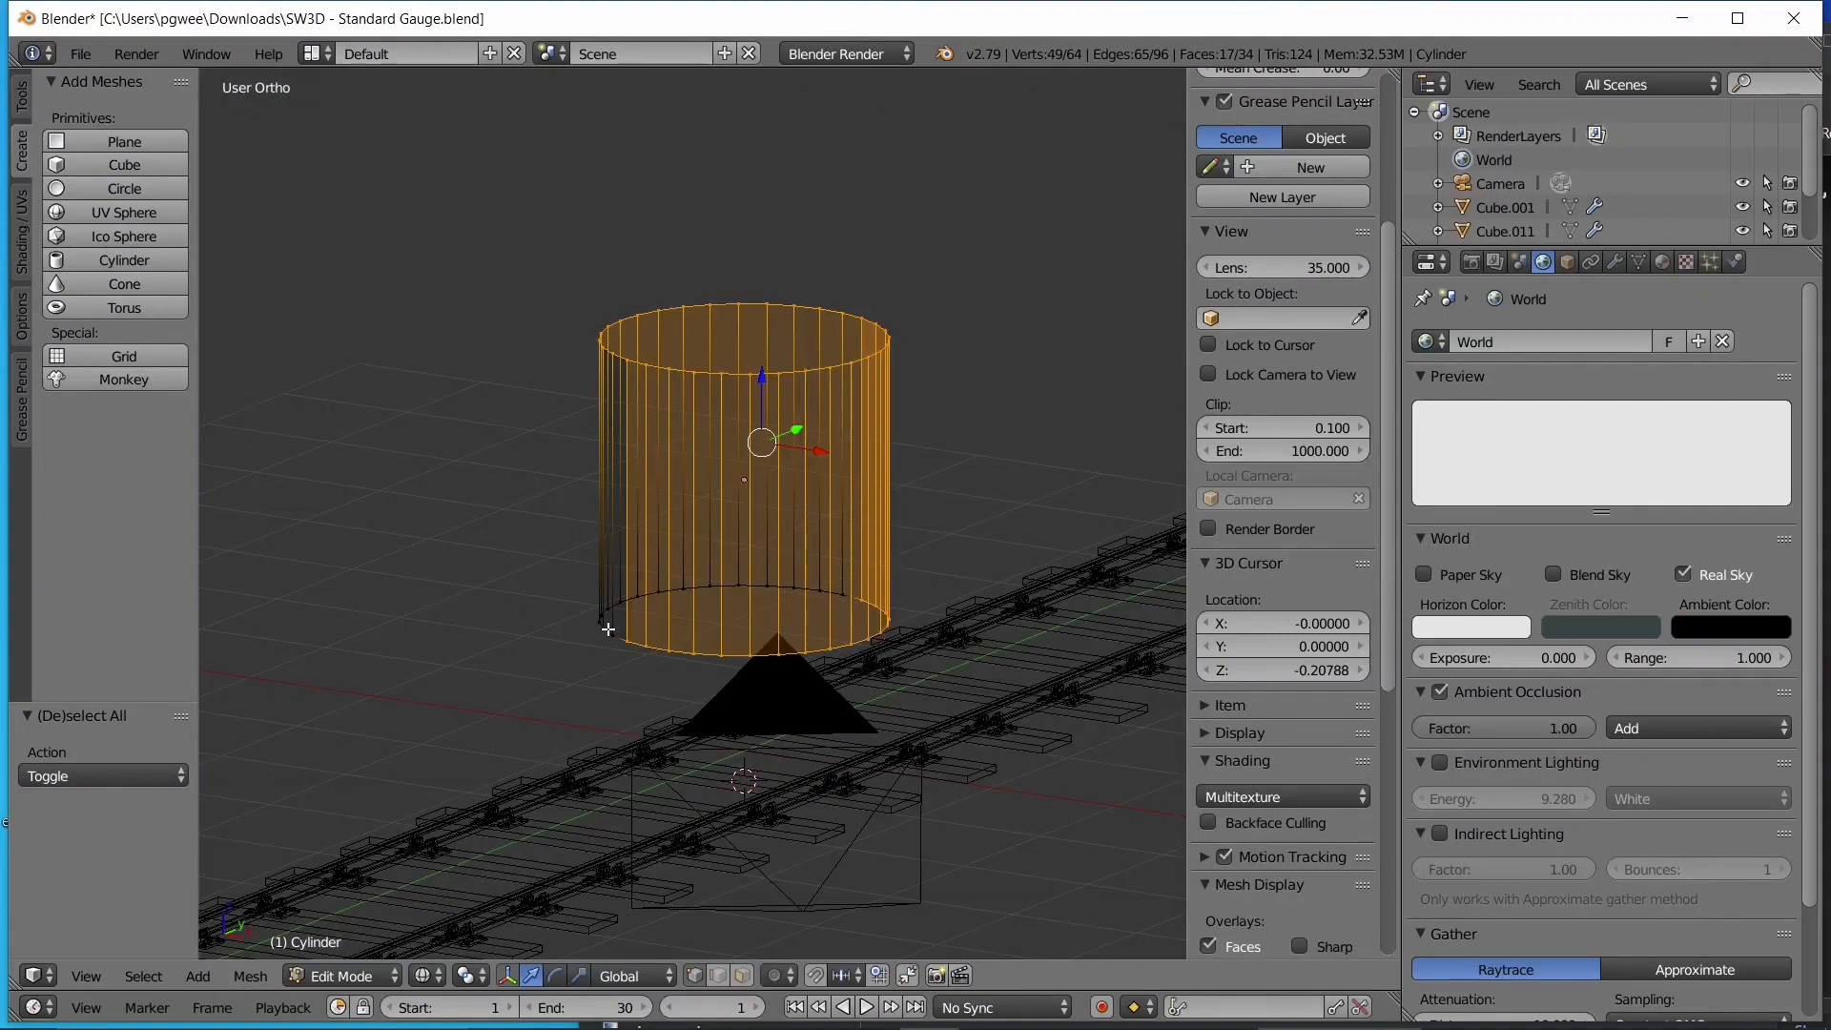
{"action": "middle_click_drag", "start_coordinate": [555, 301], "coordinate": [804, 496]}
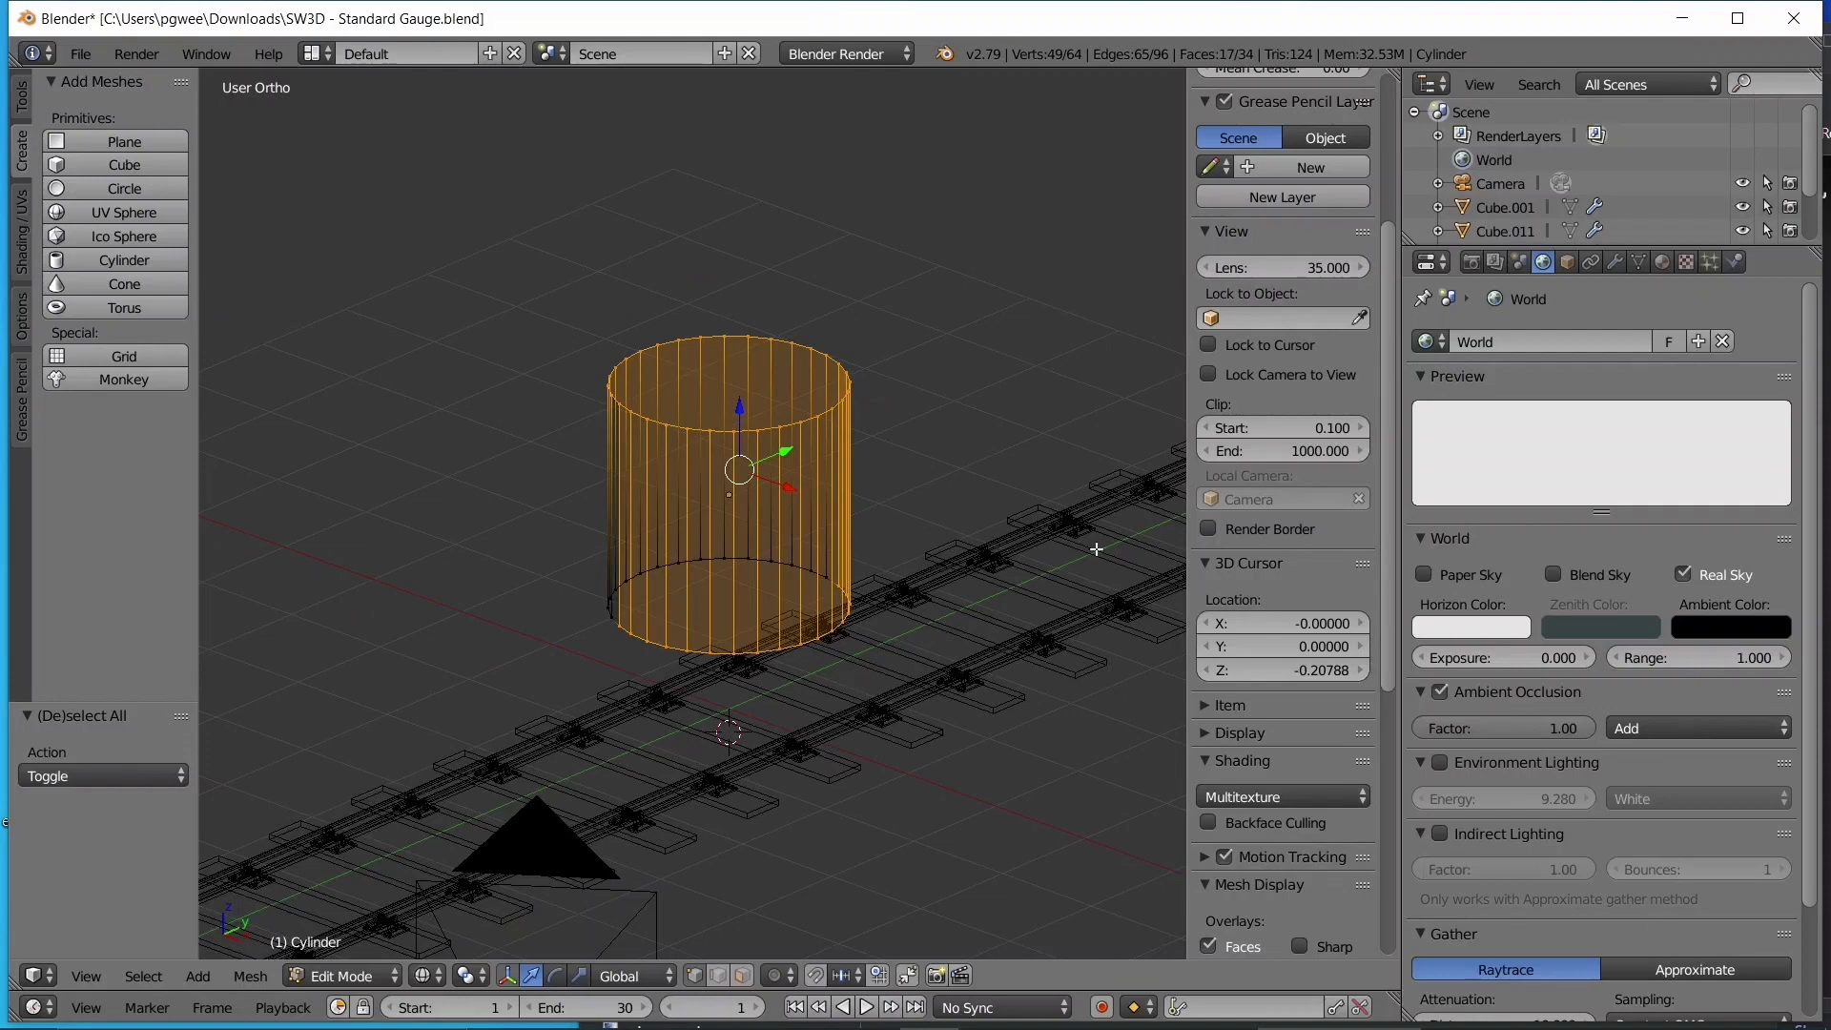
{"action": "middle_click_drag", "start_coordinate": [666, 596], "coordinate": [839, 534]}
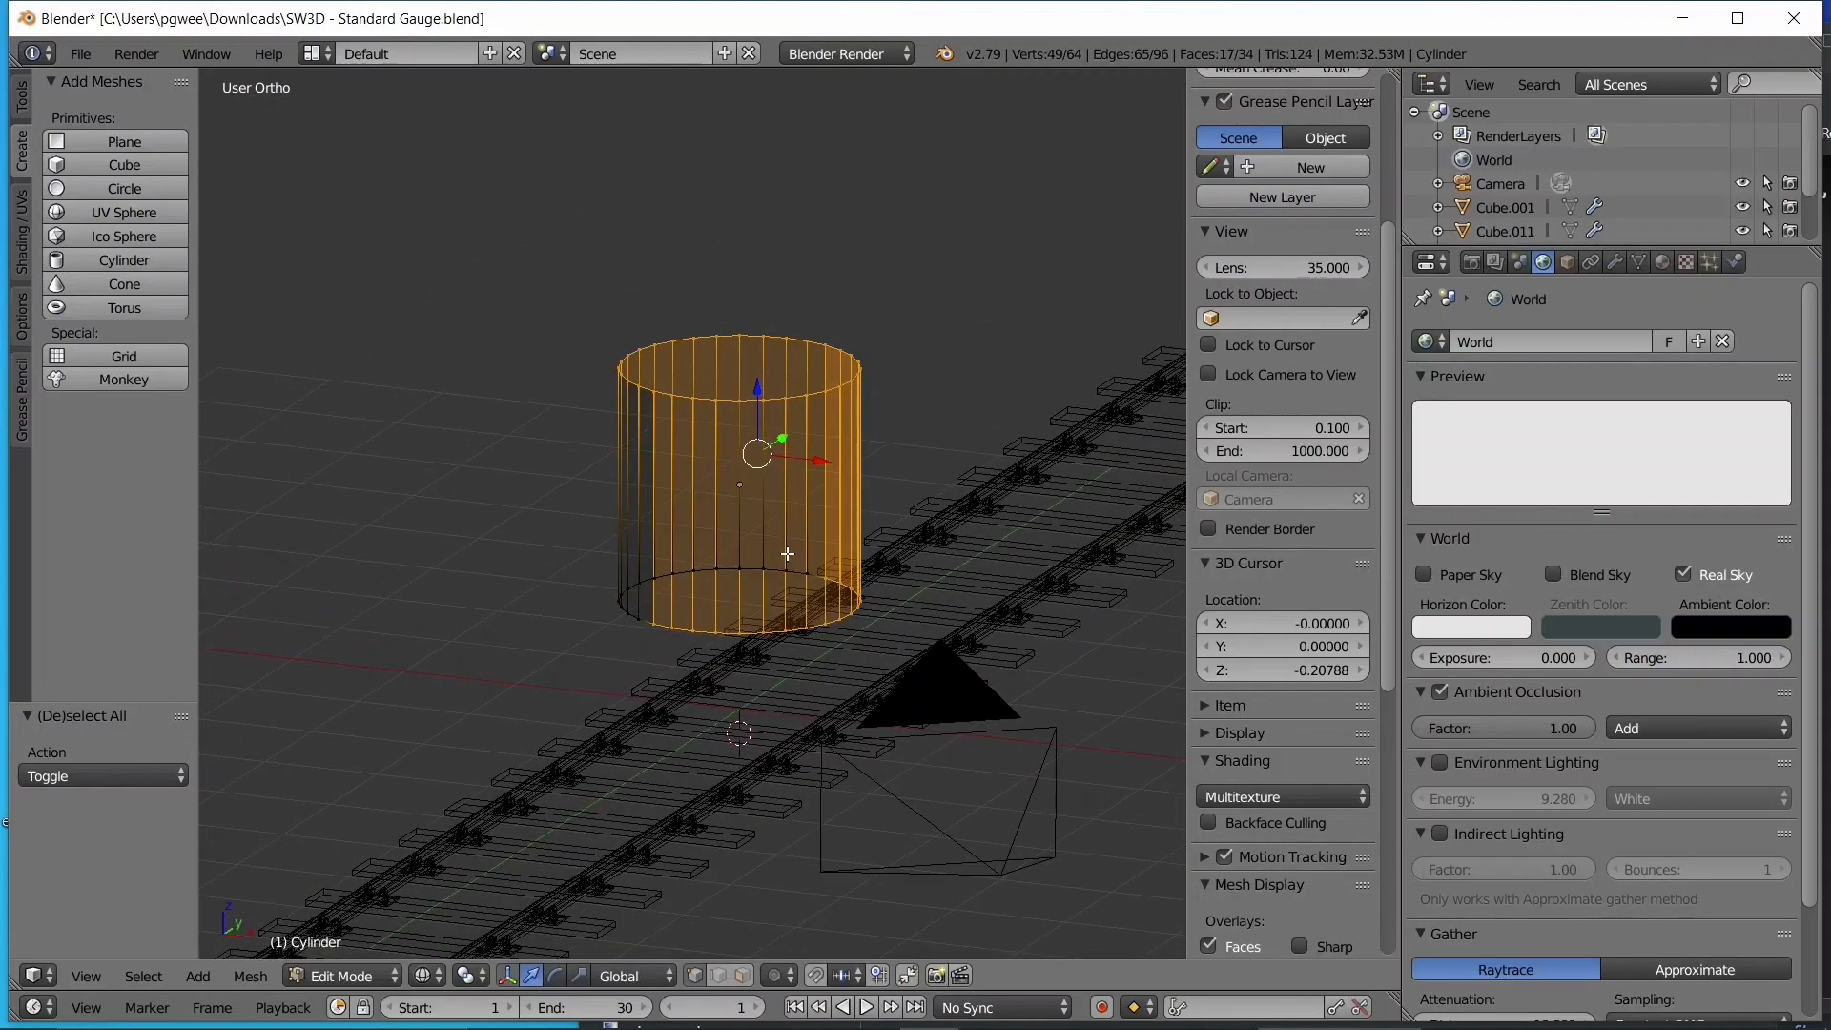
- Clear the selection, return to solid display and circle-select the visible vertices along the front of the cylinder's lower rim
{"action": "key", "text": "a"}
{"action": "key", "text": "z"}
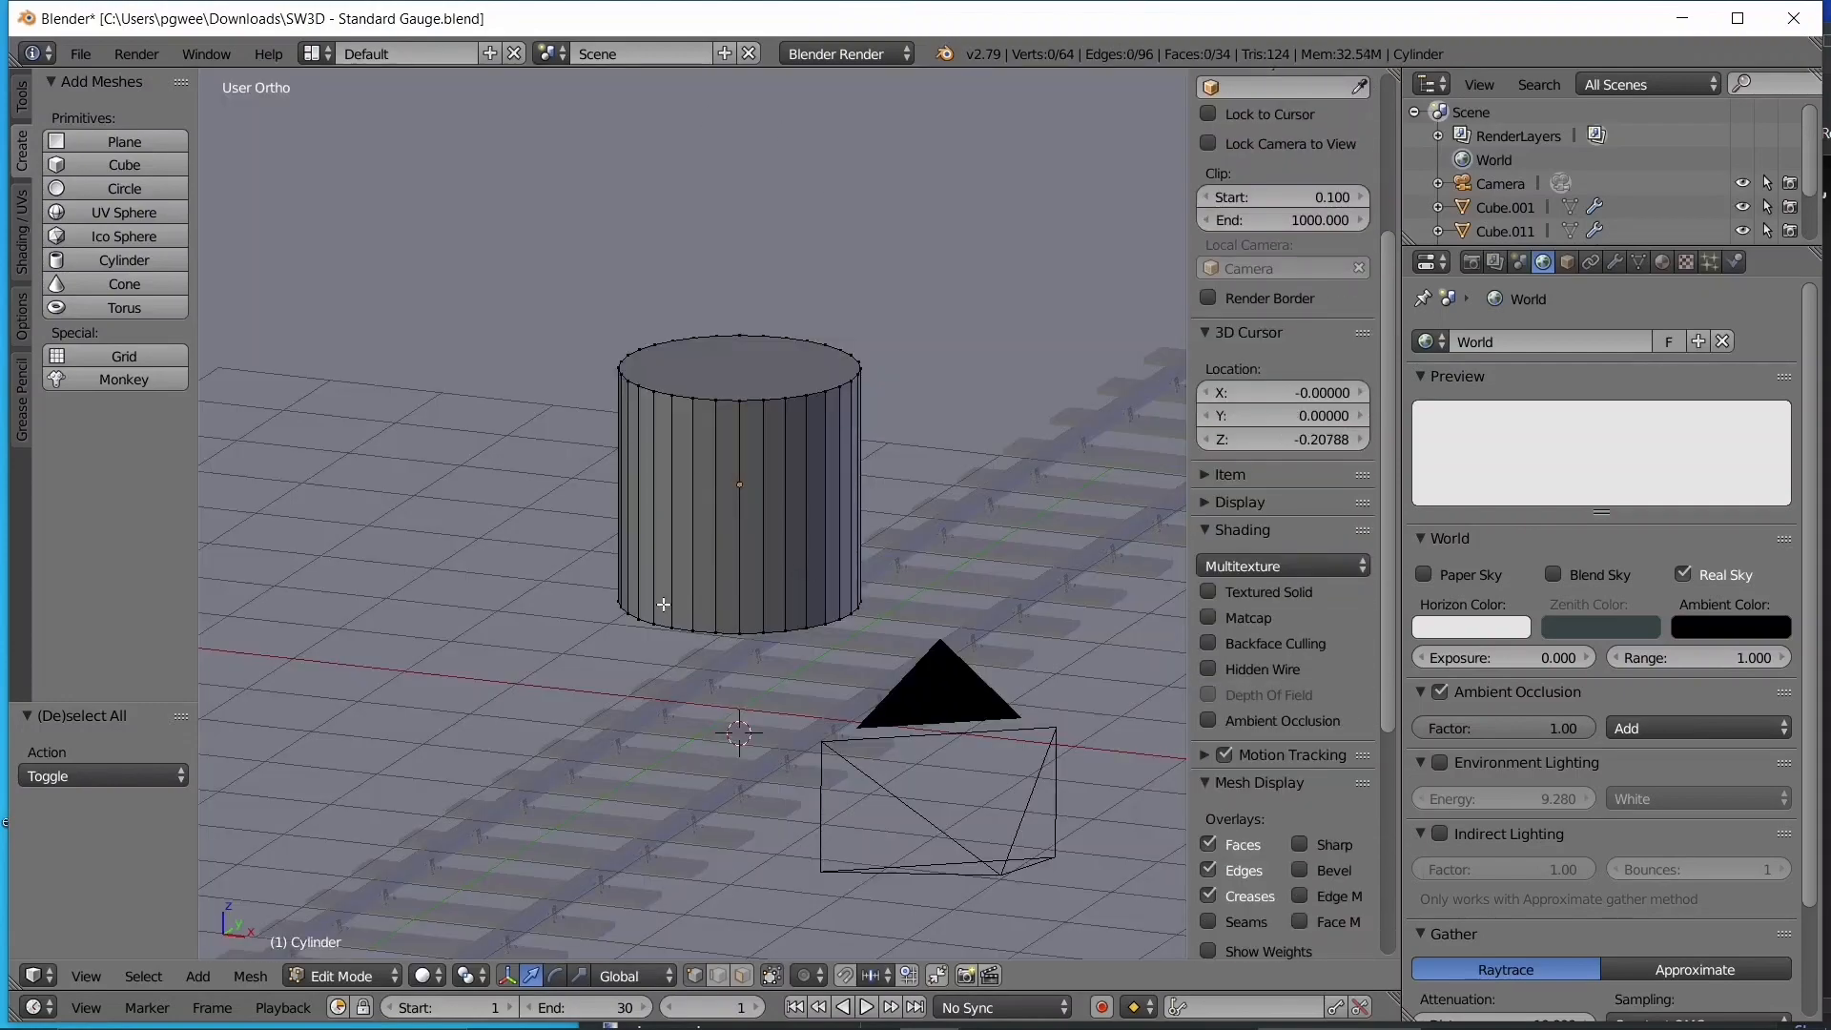
{"action": "key", "text": "c"}
{"action": "scroll", "coordinate": [582, 515], "scroll_direction": "up", "scroll_amount": 5}
{"action": "left_click_drag", "start_coordinate": [483, 633], "coordinate": [1091, 678]}
{"action": "right_click", "coordinate": [1031, 677]}
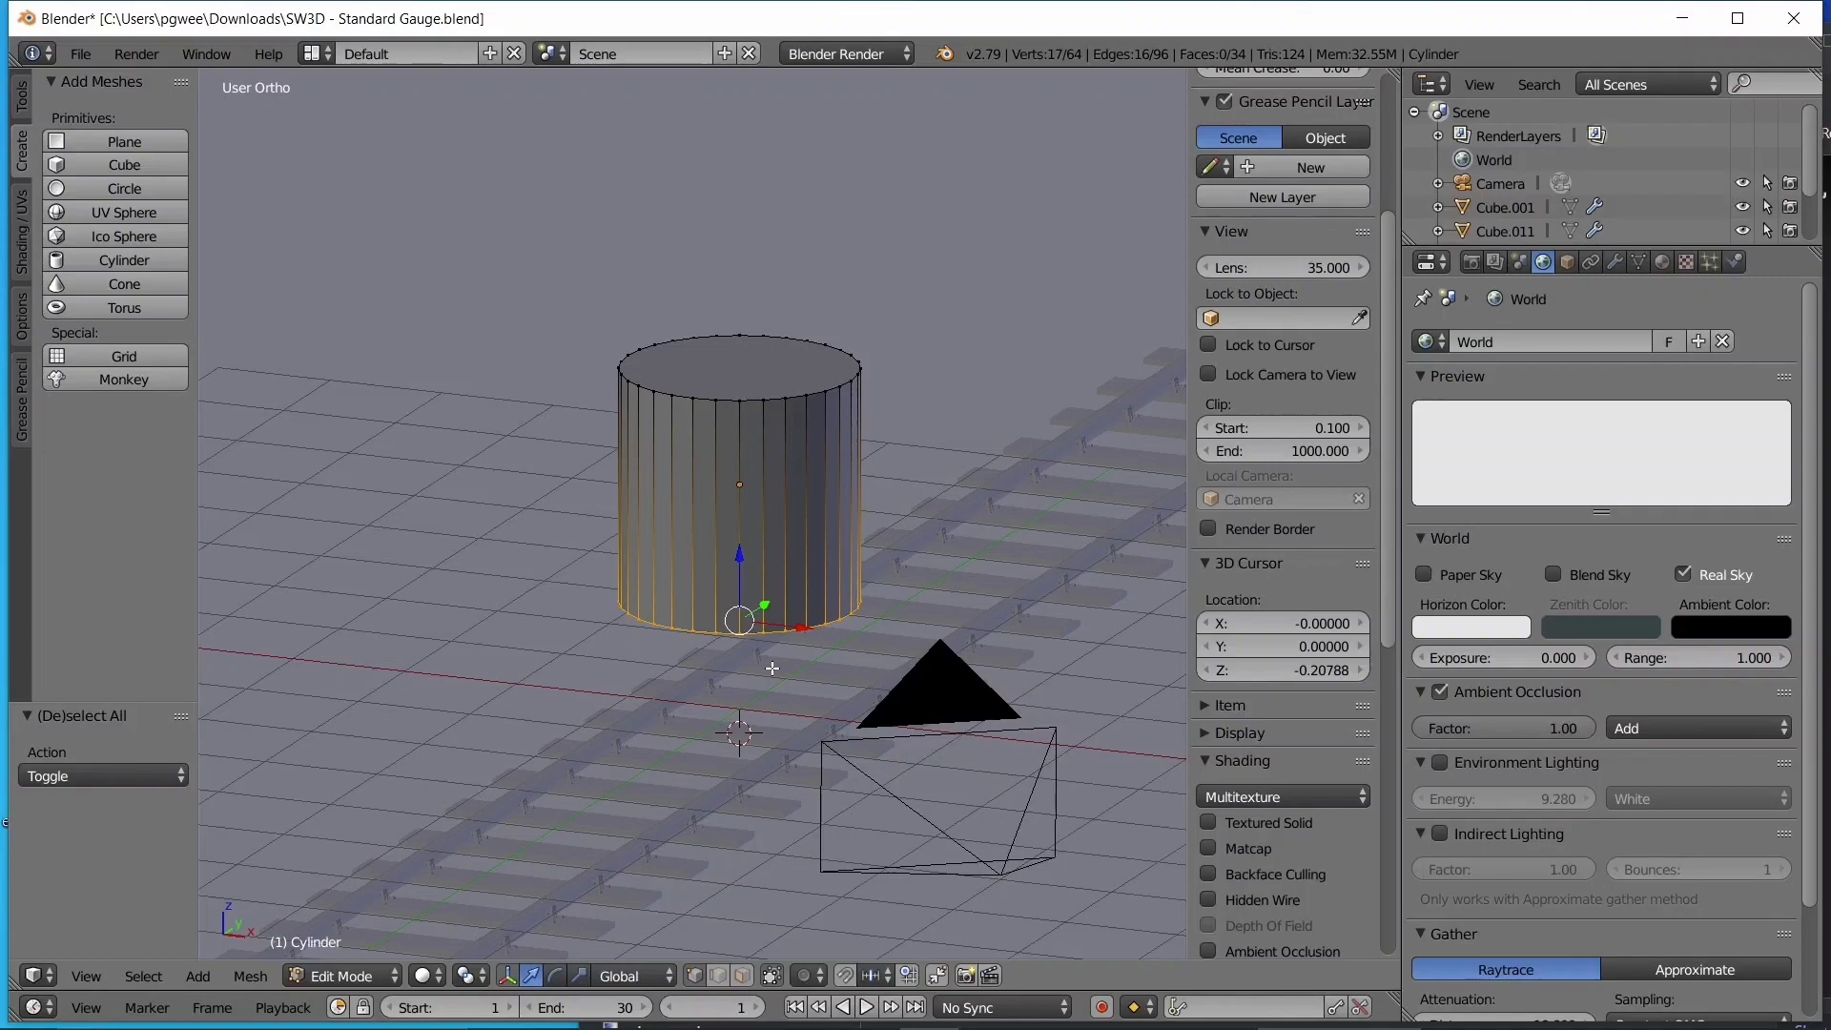
{"action": "middle_click_drag", "start_coordinate": [668, 577], "coordinate": [282, 572]}
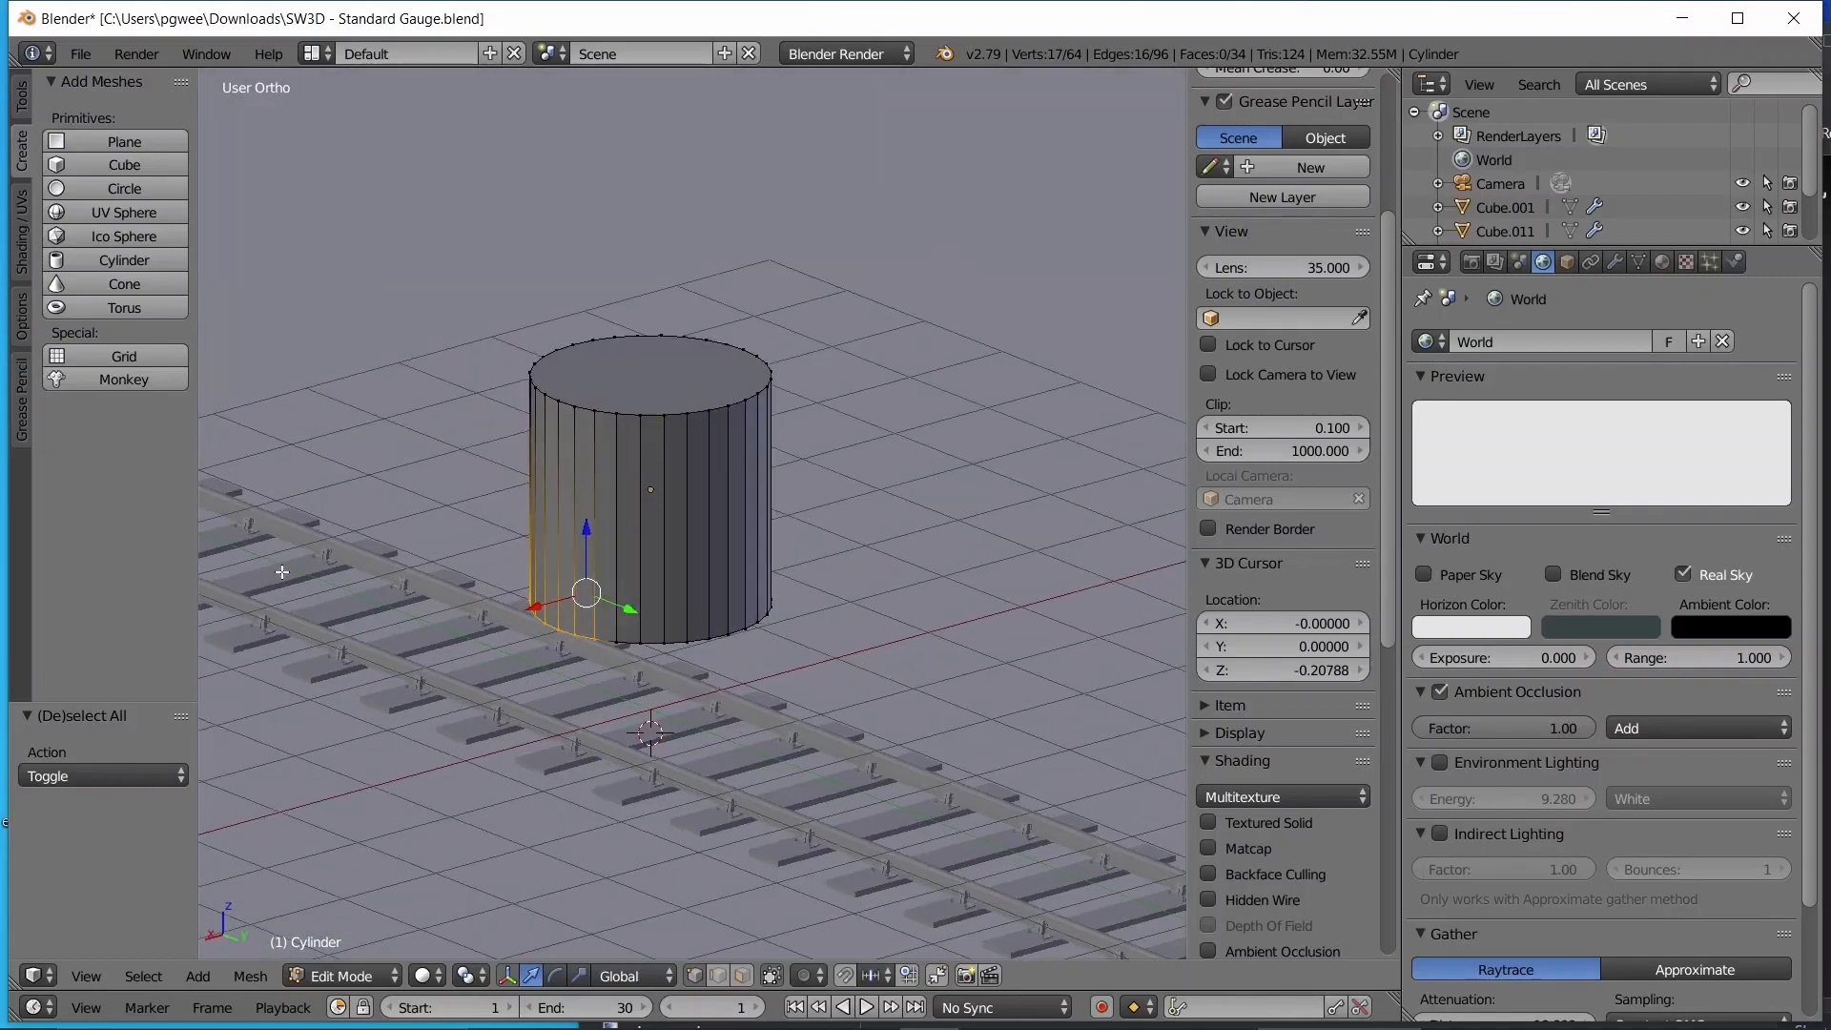
- Clear the selection and circle-select the cylinder's whole lower rim in wireframe display, including the hidden vertices at the back
{"action": "middle_click_drag", "start_coordinate": [561, 617], "coordinate": [774, 643]}
{"action": "key", "text": "z"}
{"action": "key", "text": "a"}
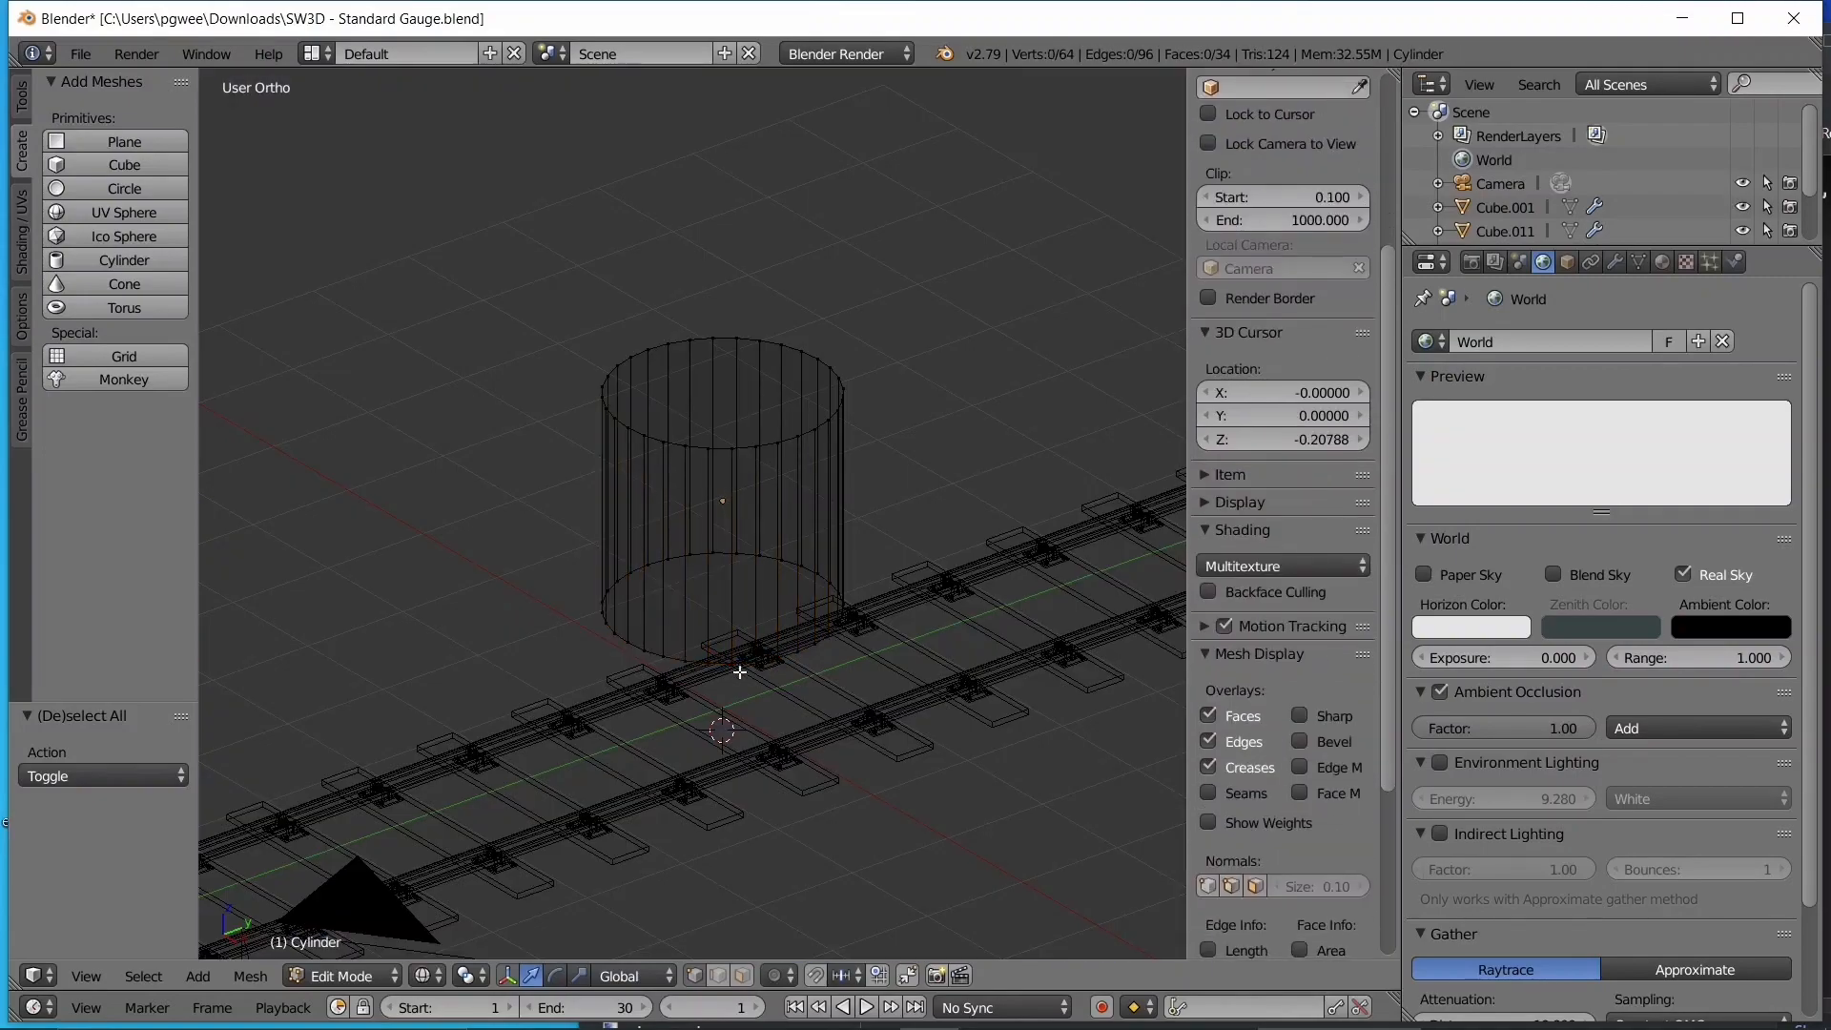
{"action": "key", "text": "c"}
{"action": "key", "text": "Escape"}
{"action": "key", "text": "z"}
{"action": "key", "text": "z"}
{"action": "key", "text": "c"}
{"action": "left_click_drag", "start_coordinate": [556, 654], "coordinate": [641, 619]}
{"action": "key", "text": "Escape"}
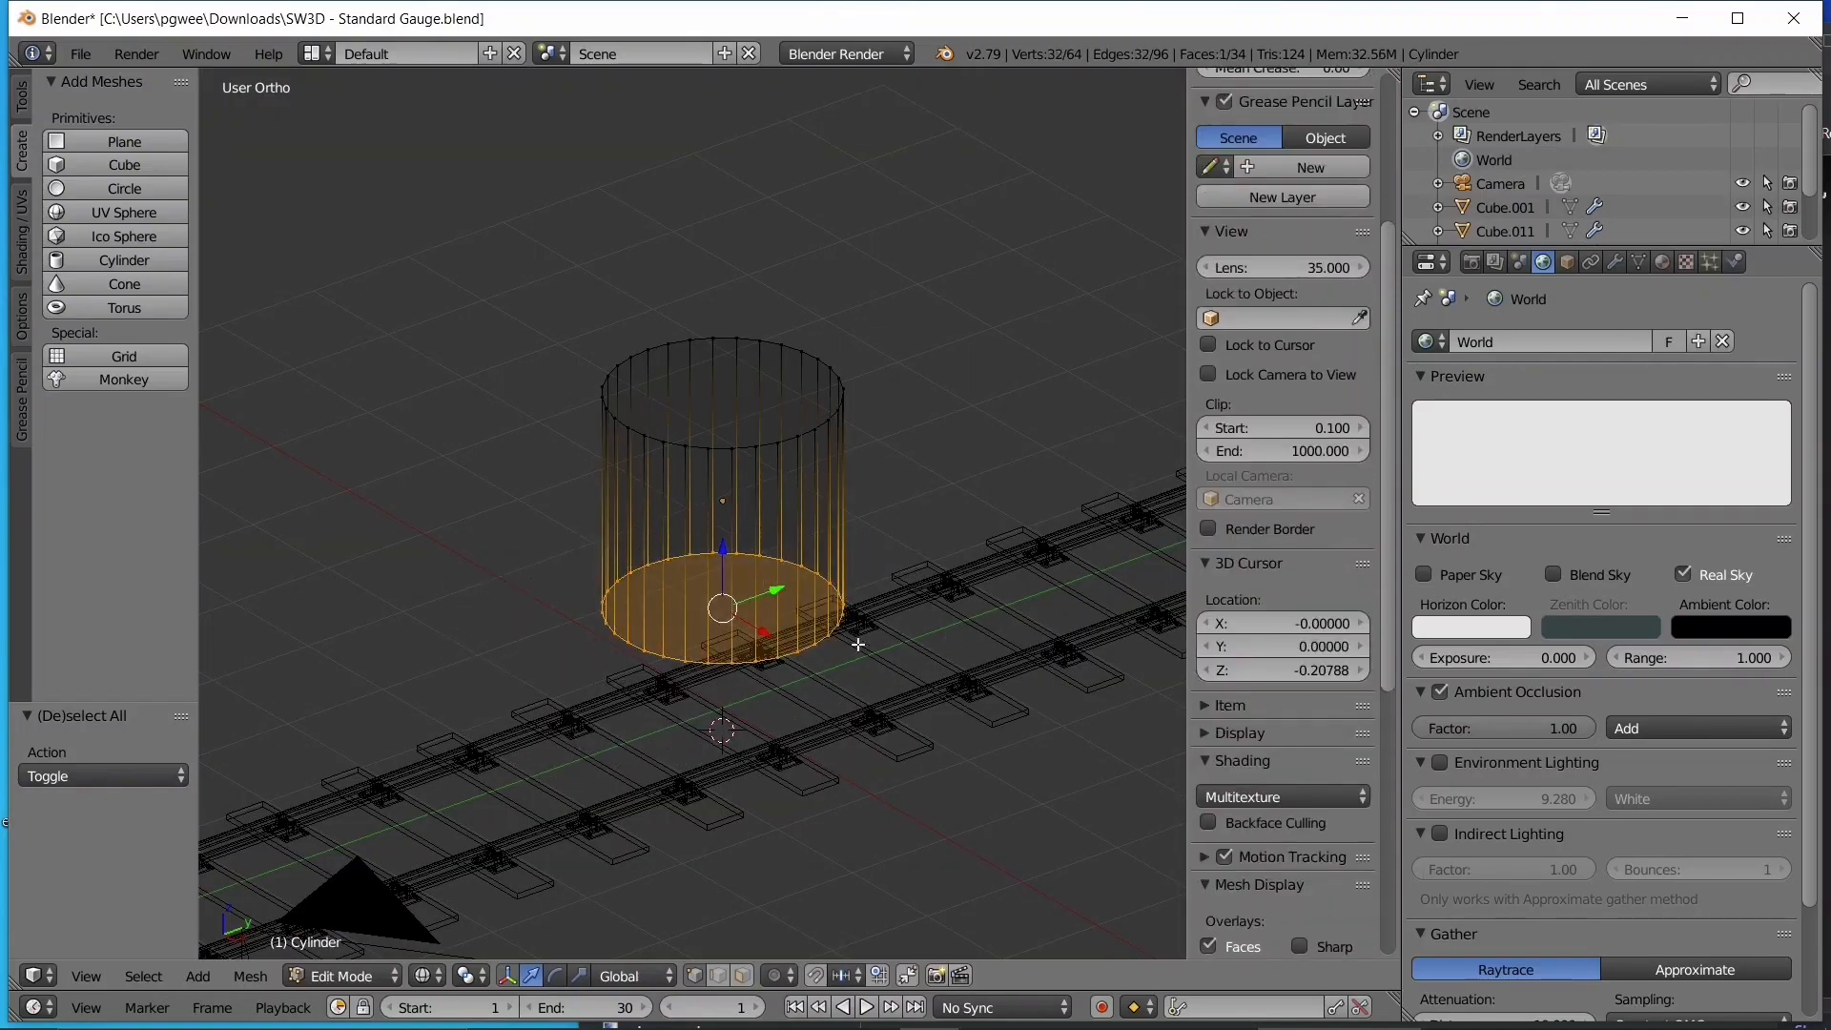
- Return to solid display and clear the cylinder's vertex selection
{"action": "key", "text": "z"}
{"action": "mouse_move", "coordinate": [858, 645]}
{"action": "middle_mouse_down"}
{"action": "mouse_move", "coordinate": [1095, 535]}
{"action": "mouse_move", "coordinate": [1108, 608]}
{"action": "mouse_move", "coordinate": [1026, 595]}
{"action": "middle_mouse_up"}
{"action": "key", "text": "r"}
{"action": "right_click", "coordinate": [763, 591]}
{"action": "scroll", "coordinate": [724, 573], "scroll_direction": "down", "scroll_amount": 4}
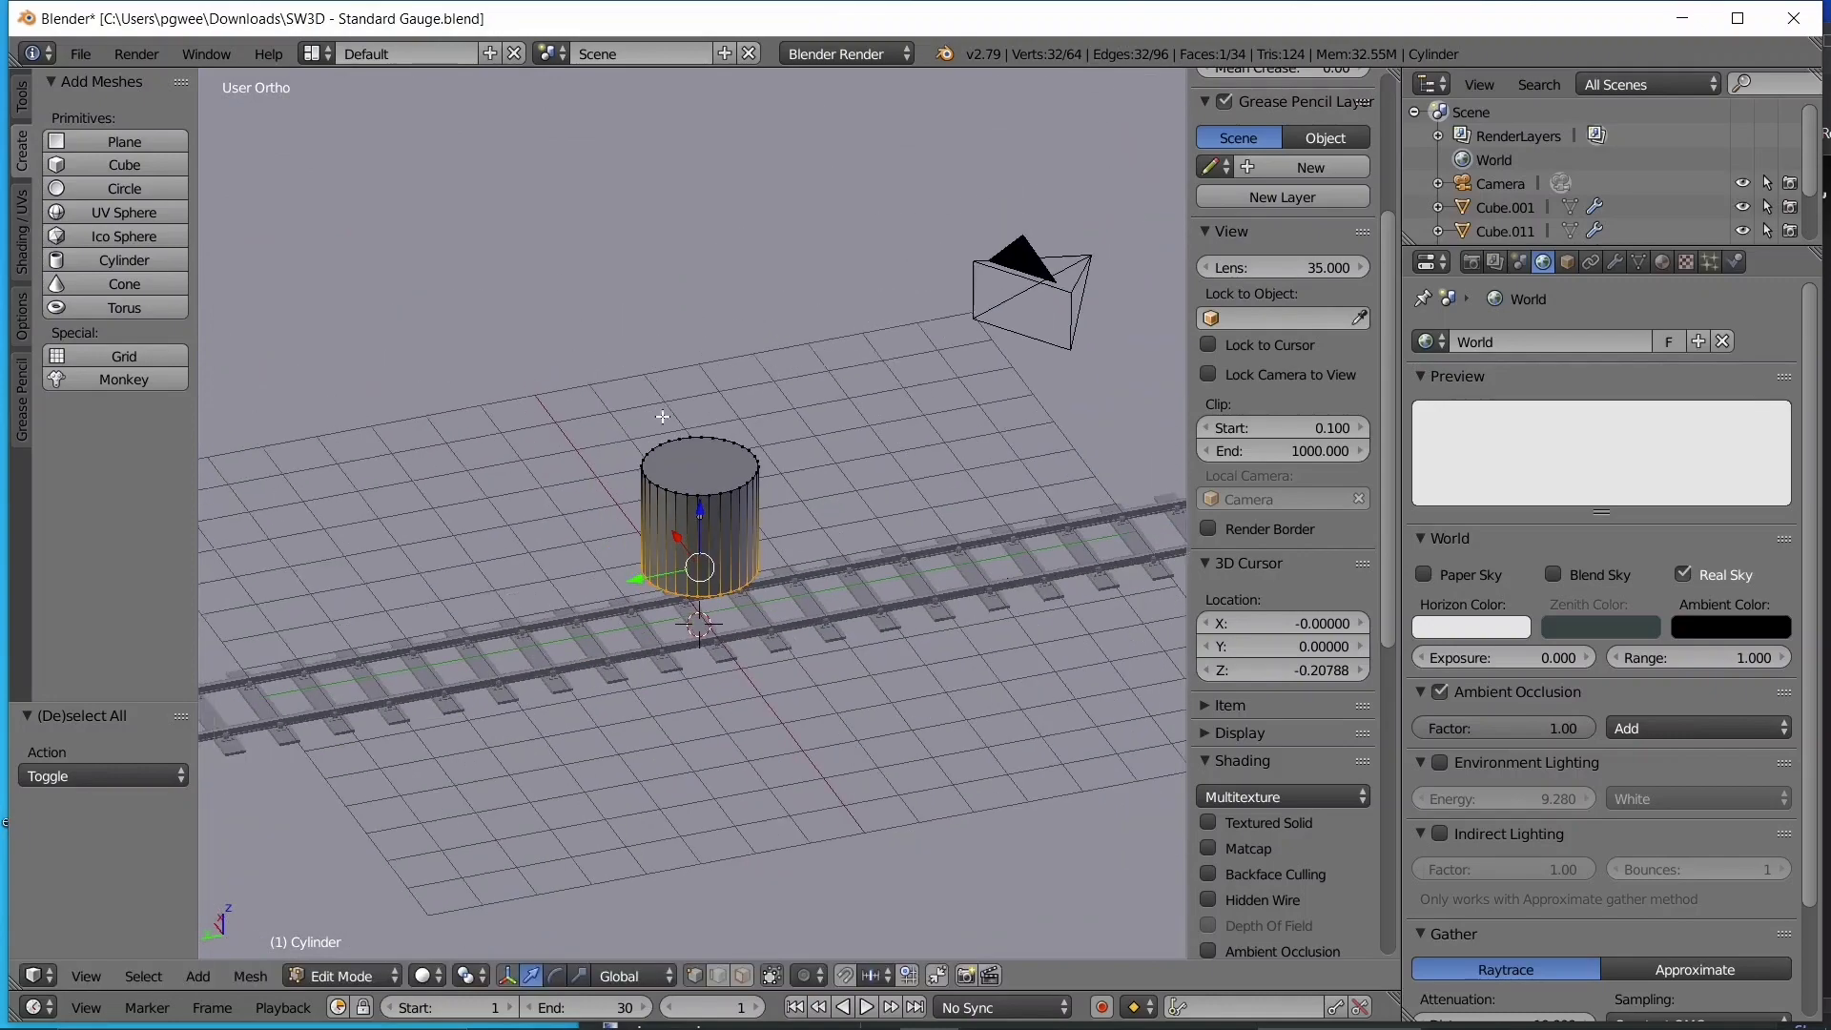
{"action": "scroll", "coordinate": [662, 417], "scroll_direction": "up", "scroll_amount": 8}
{"action": "middle_click_drag", "start_coordinate": [634, 347], "coordinate": [535, 123], "text": "shift"}
{"action": "scroll", "coordinate": [744, 238], "scroll_direction": "down", "scroll_amount": 2}
{"action": "key", "text": "a"}
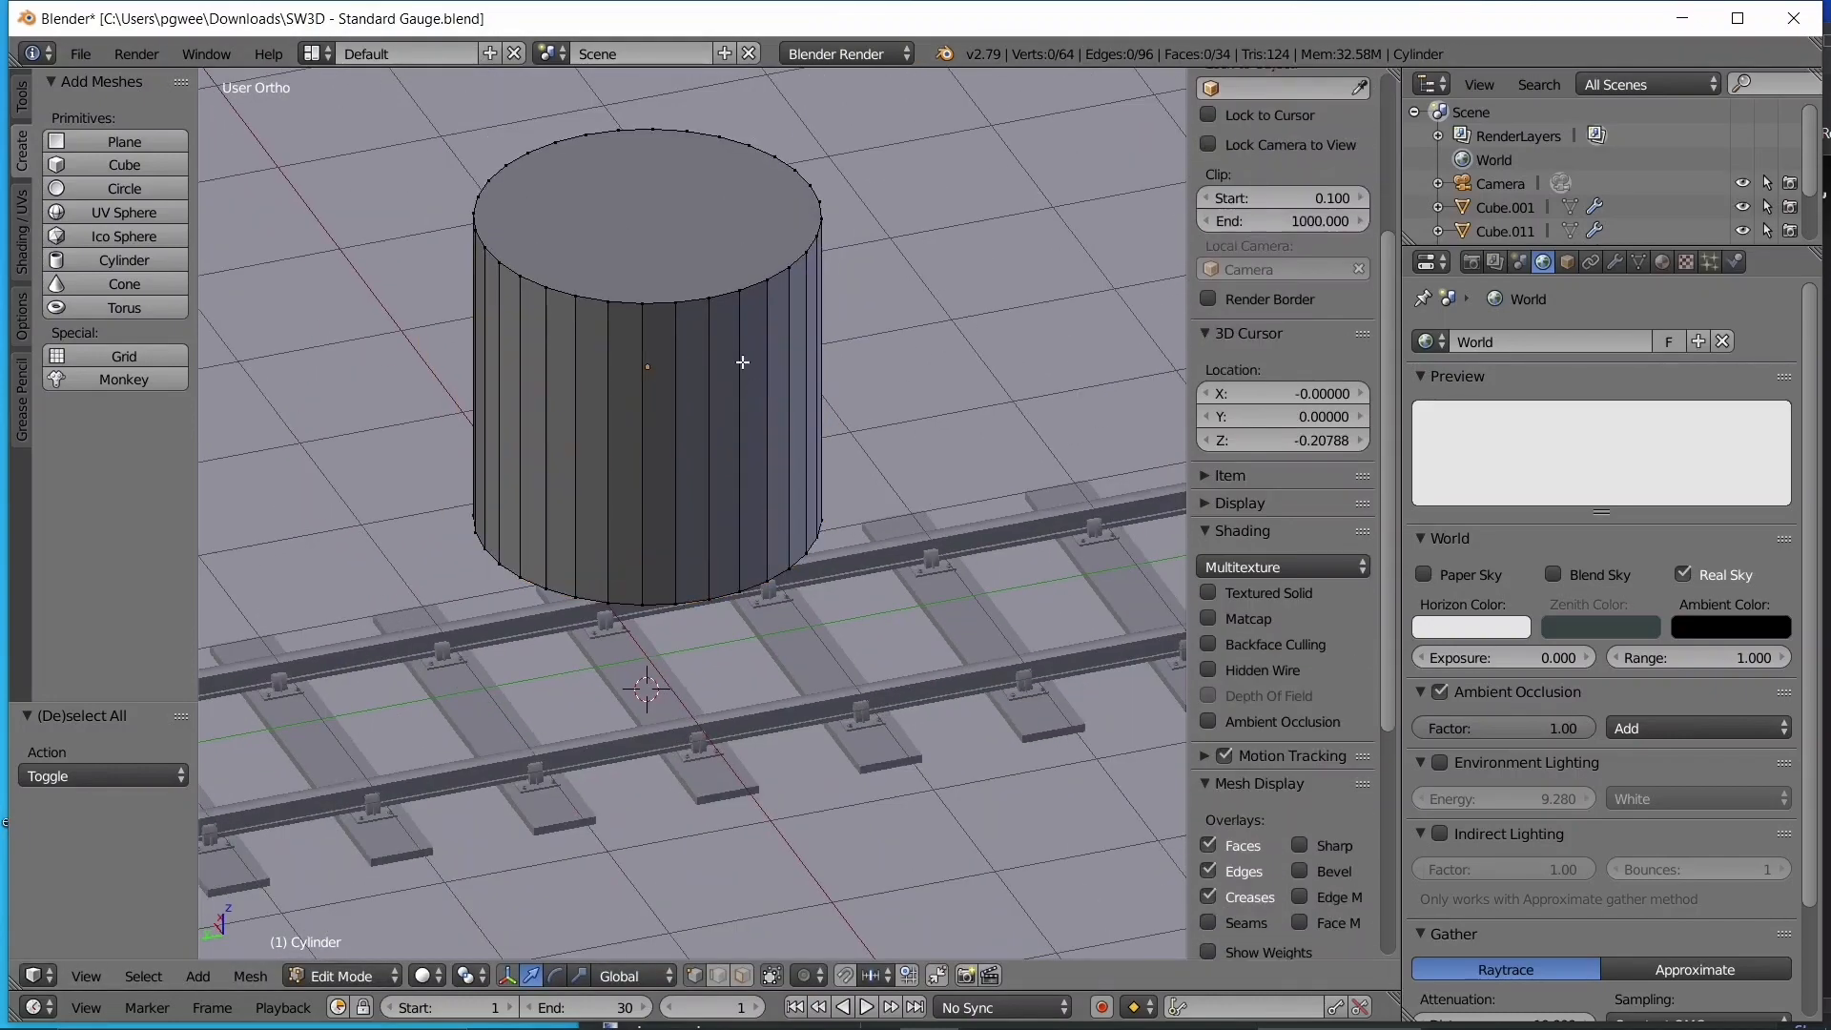
- Loop-select the cylinder's upper rim and bevel it by about 0.906 with 8 segments
{"action": "right_click", "coordinate": [622, 303], "text": "alt"}
{"action": "middle_click_drag", "start_coordinate": [756, 355], "coordinate": [1104, 335]}
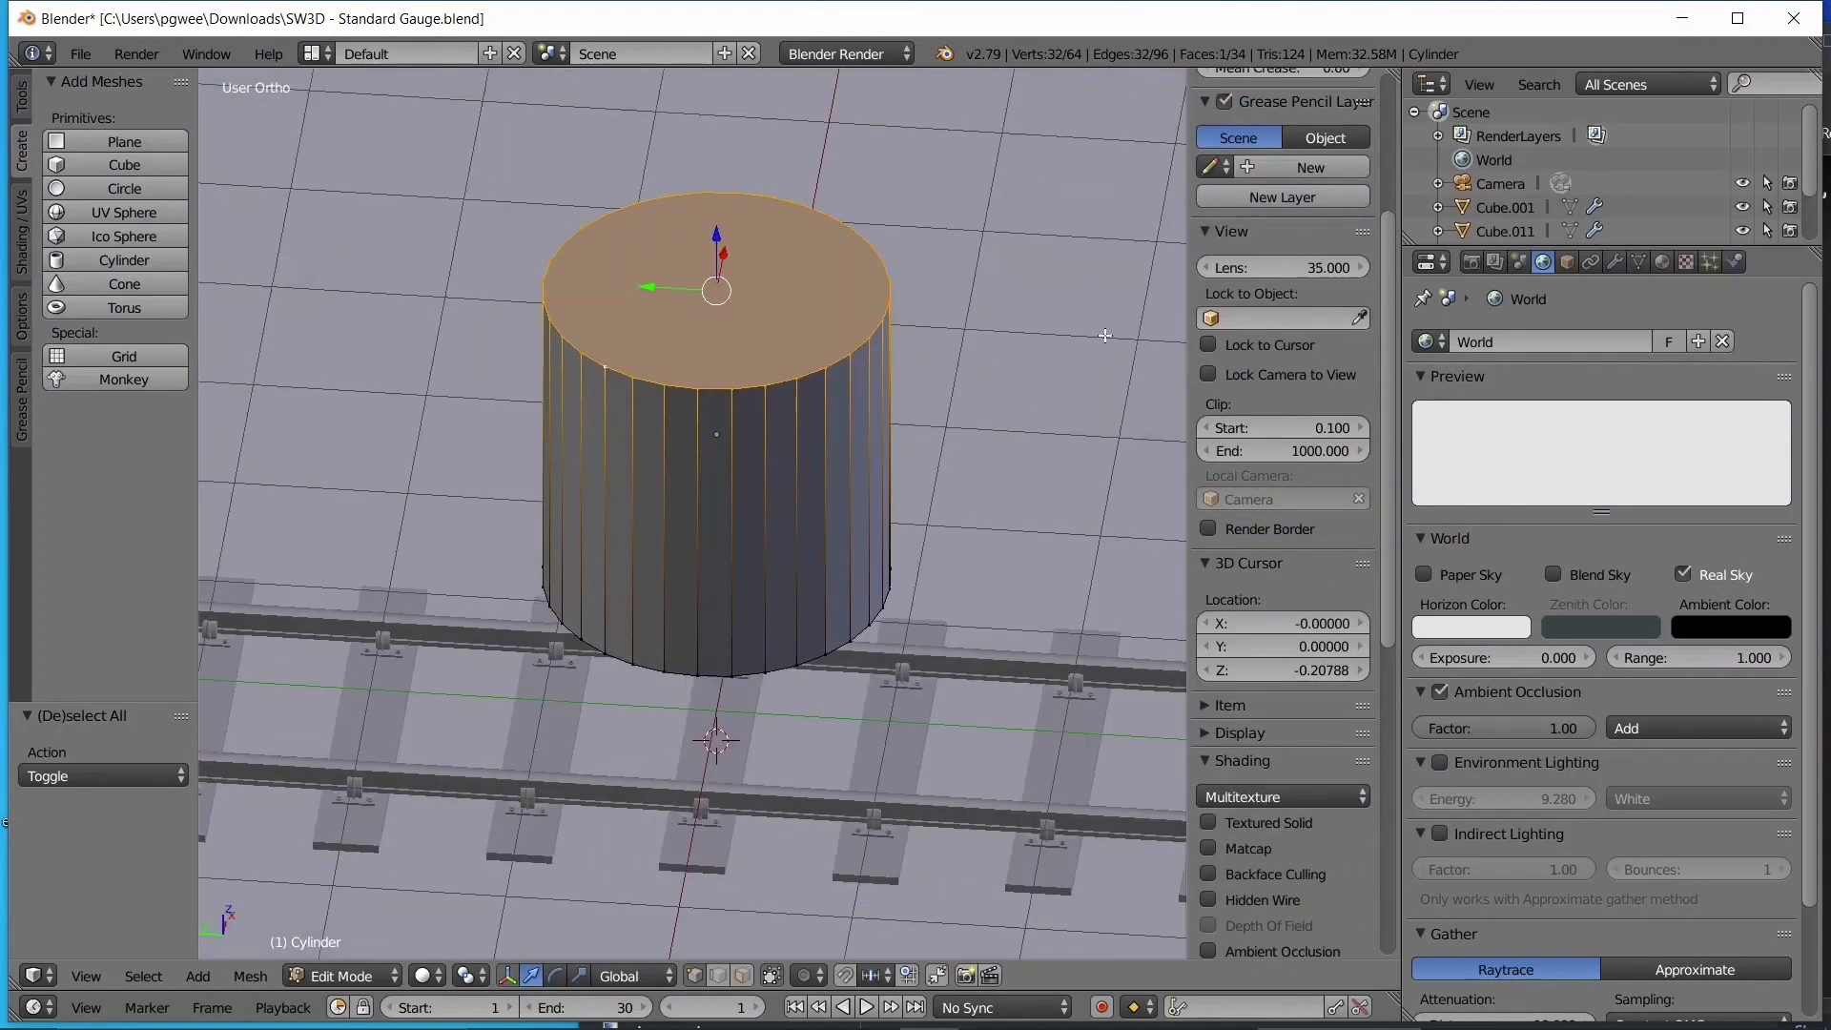
{"action": "middle_click_drag", "start_coordinate": [663, 437], "coordinate": [701, 545], "text": "shift"}
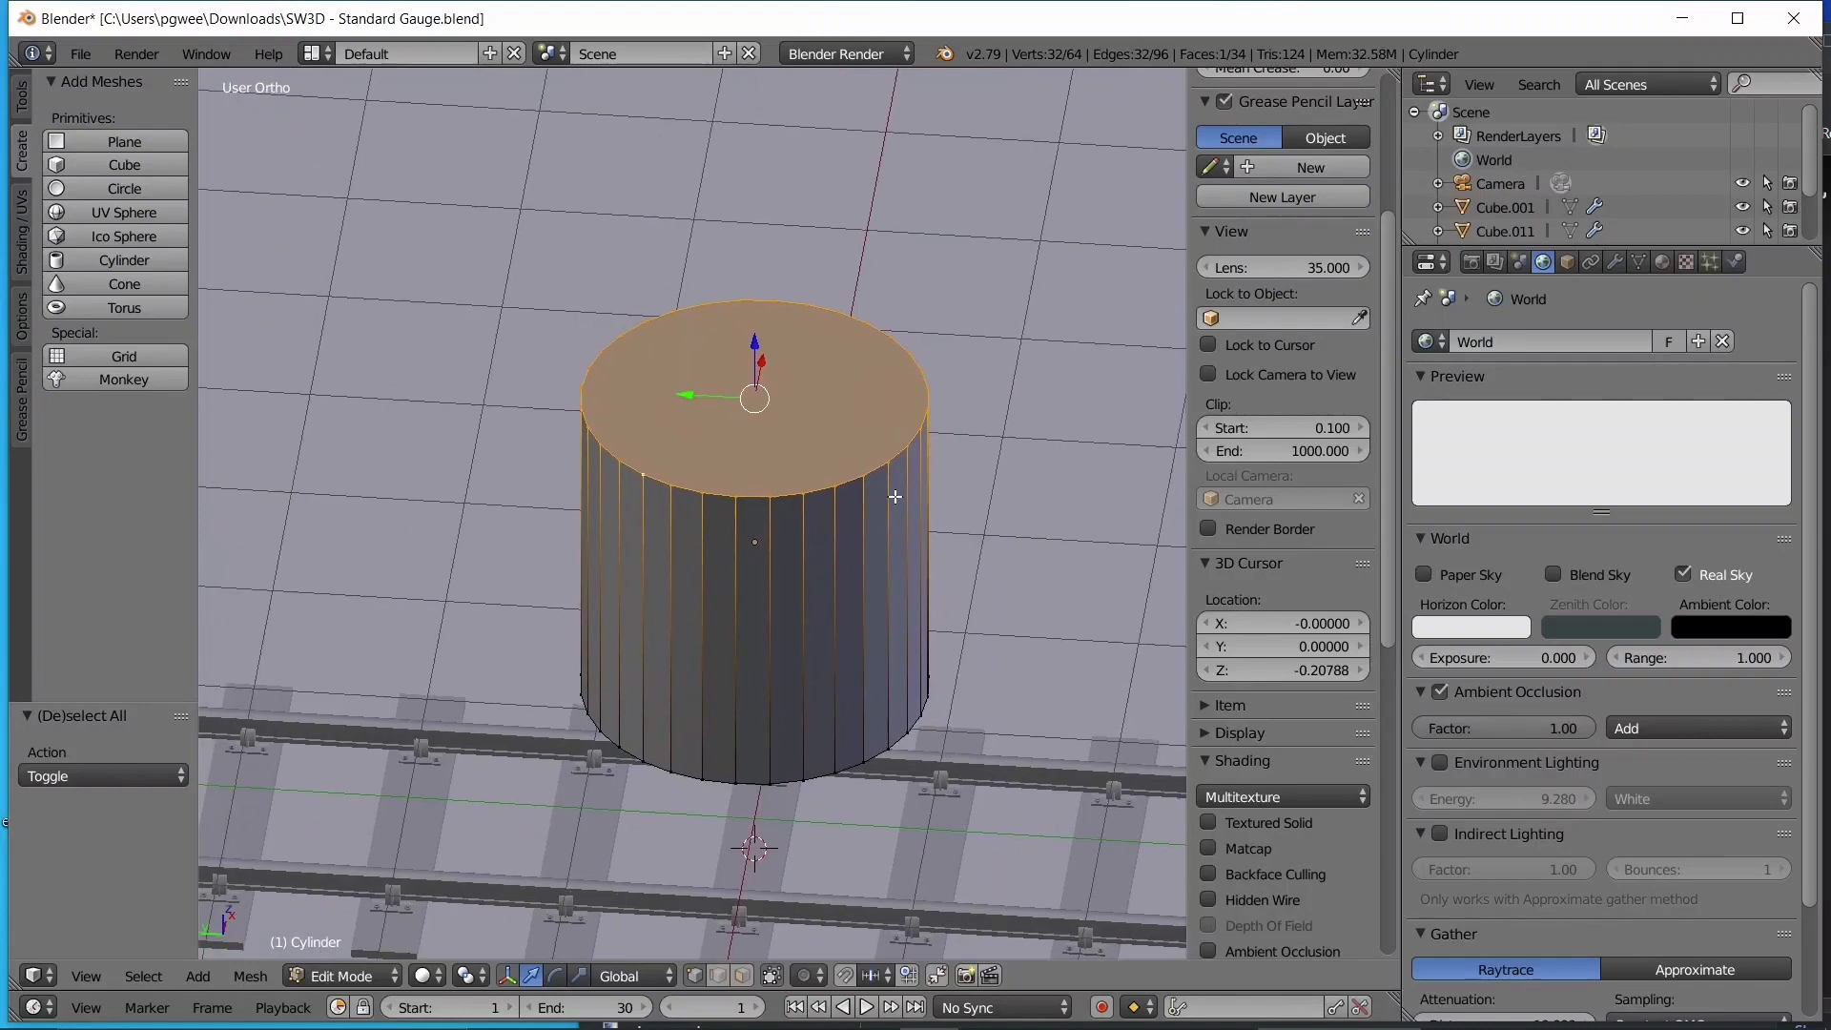
{"action": "middle_click_drag", "start_coordinate": [894, 496], "coordinate": [757, 589]}
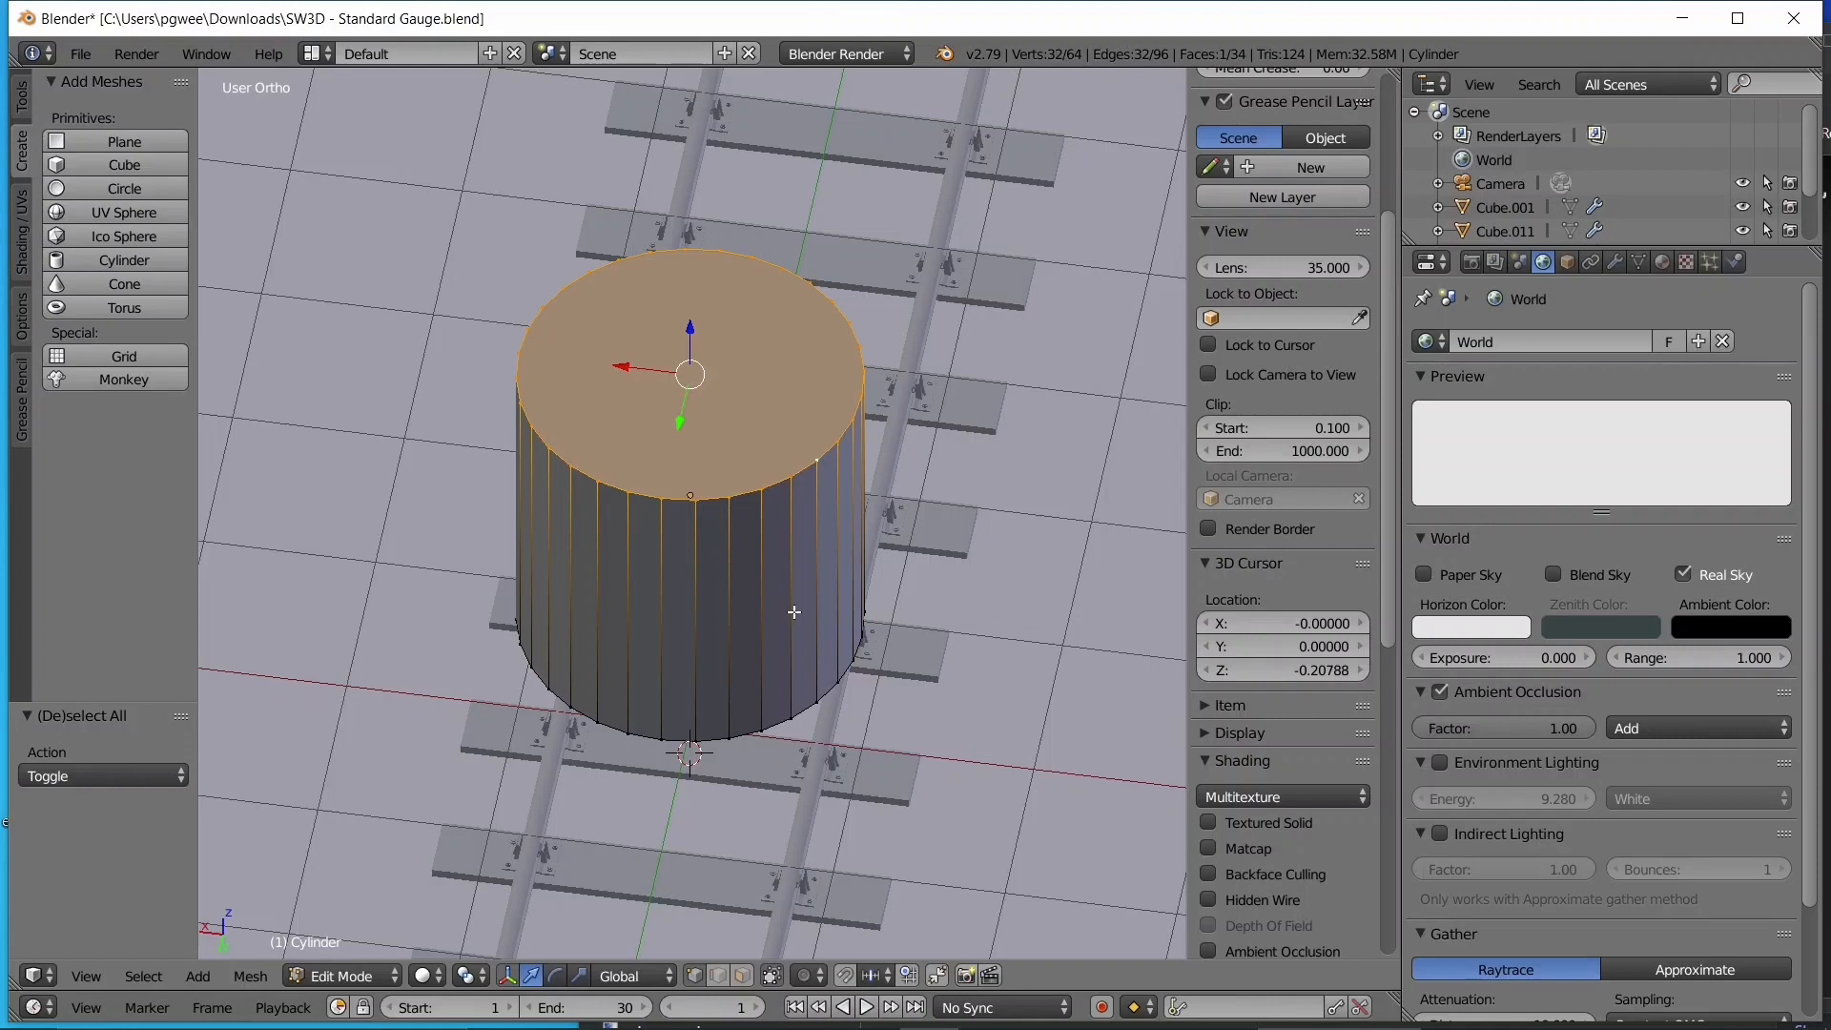
{"action": "key", "text": "ctrl+b"}
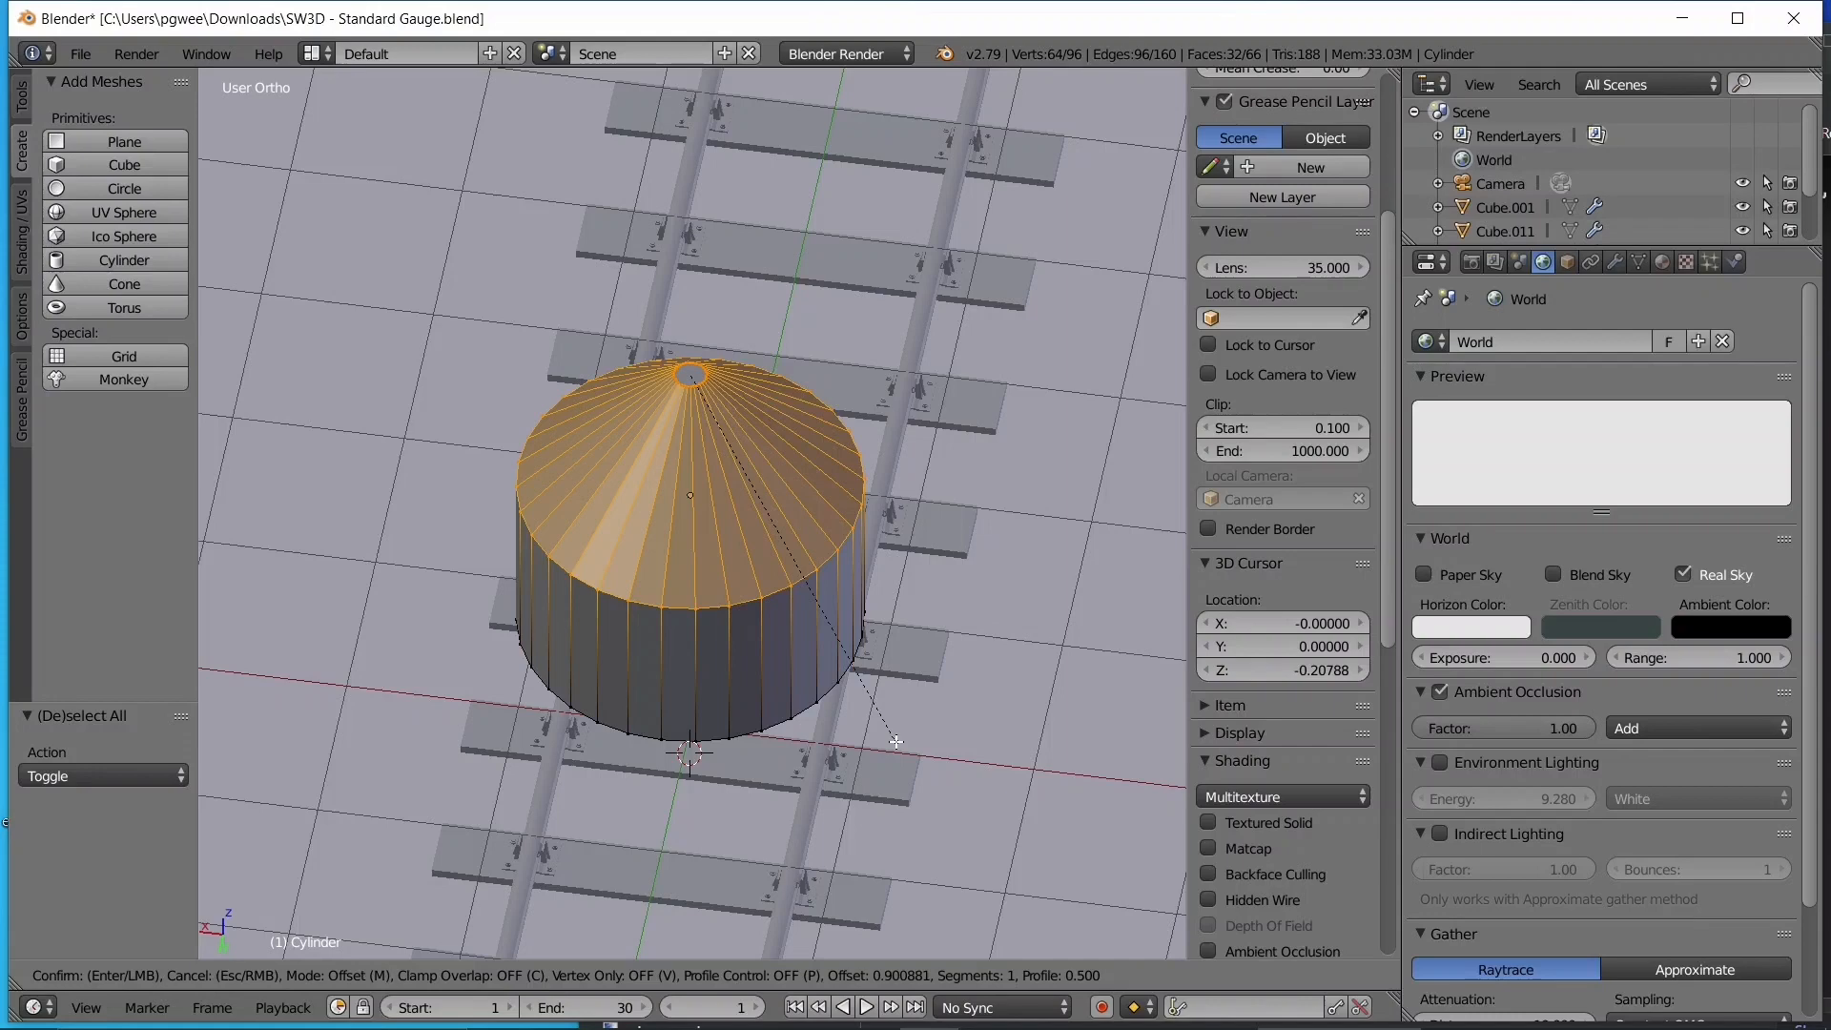
{"action": "scroll", "coordinate": [897, 740], "scroll_direction": "up", "scroll_amount": 9}
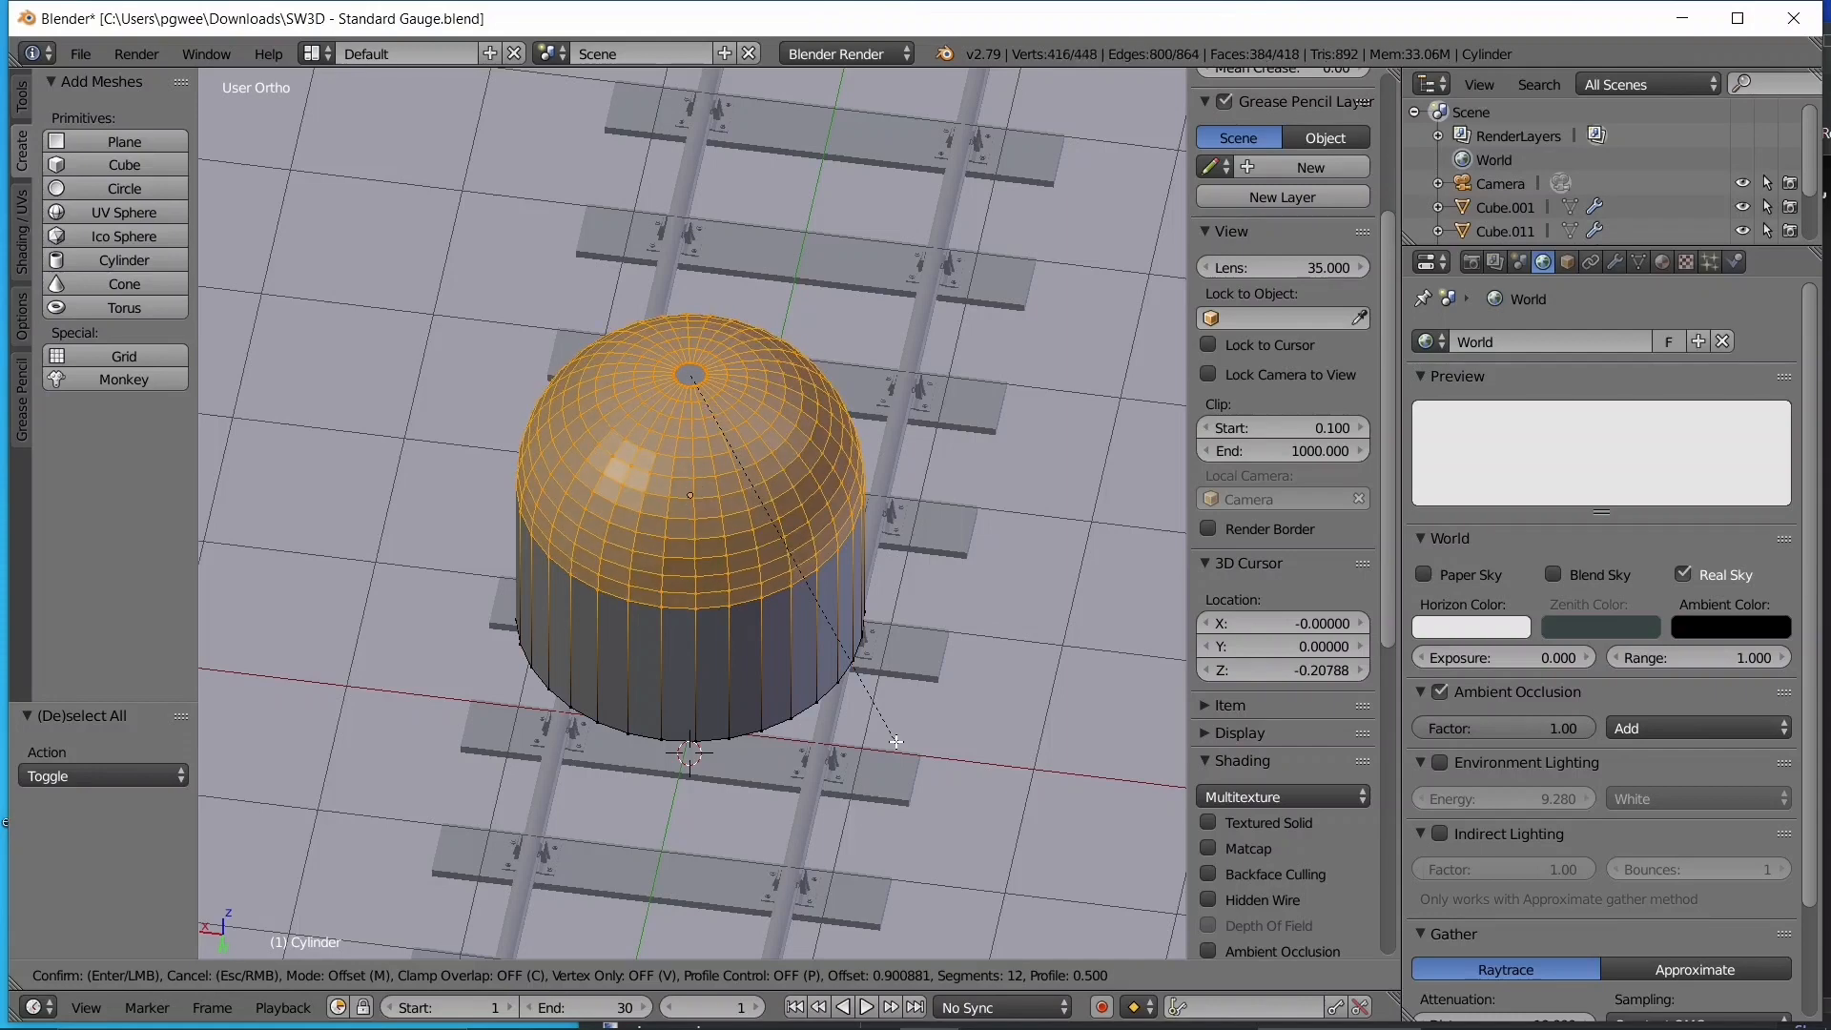
{"action": "scroll", "coordinate": [896, 741], "scroll_direction": "down", "scroll_amount": 4}
{"action": "left_click", "coordinate": [896, 742]}
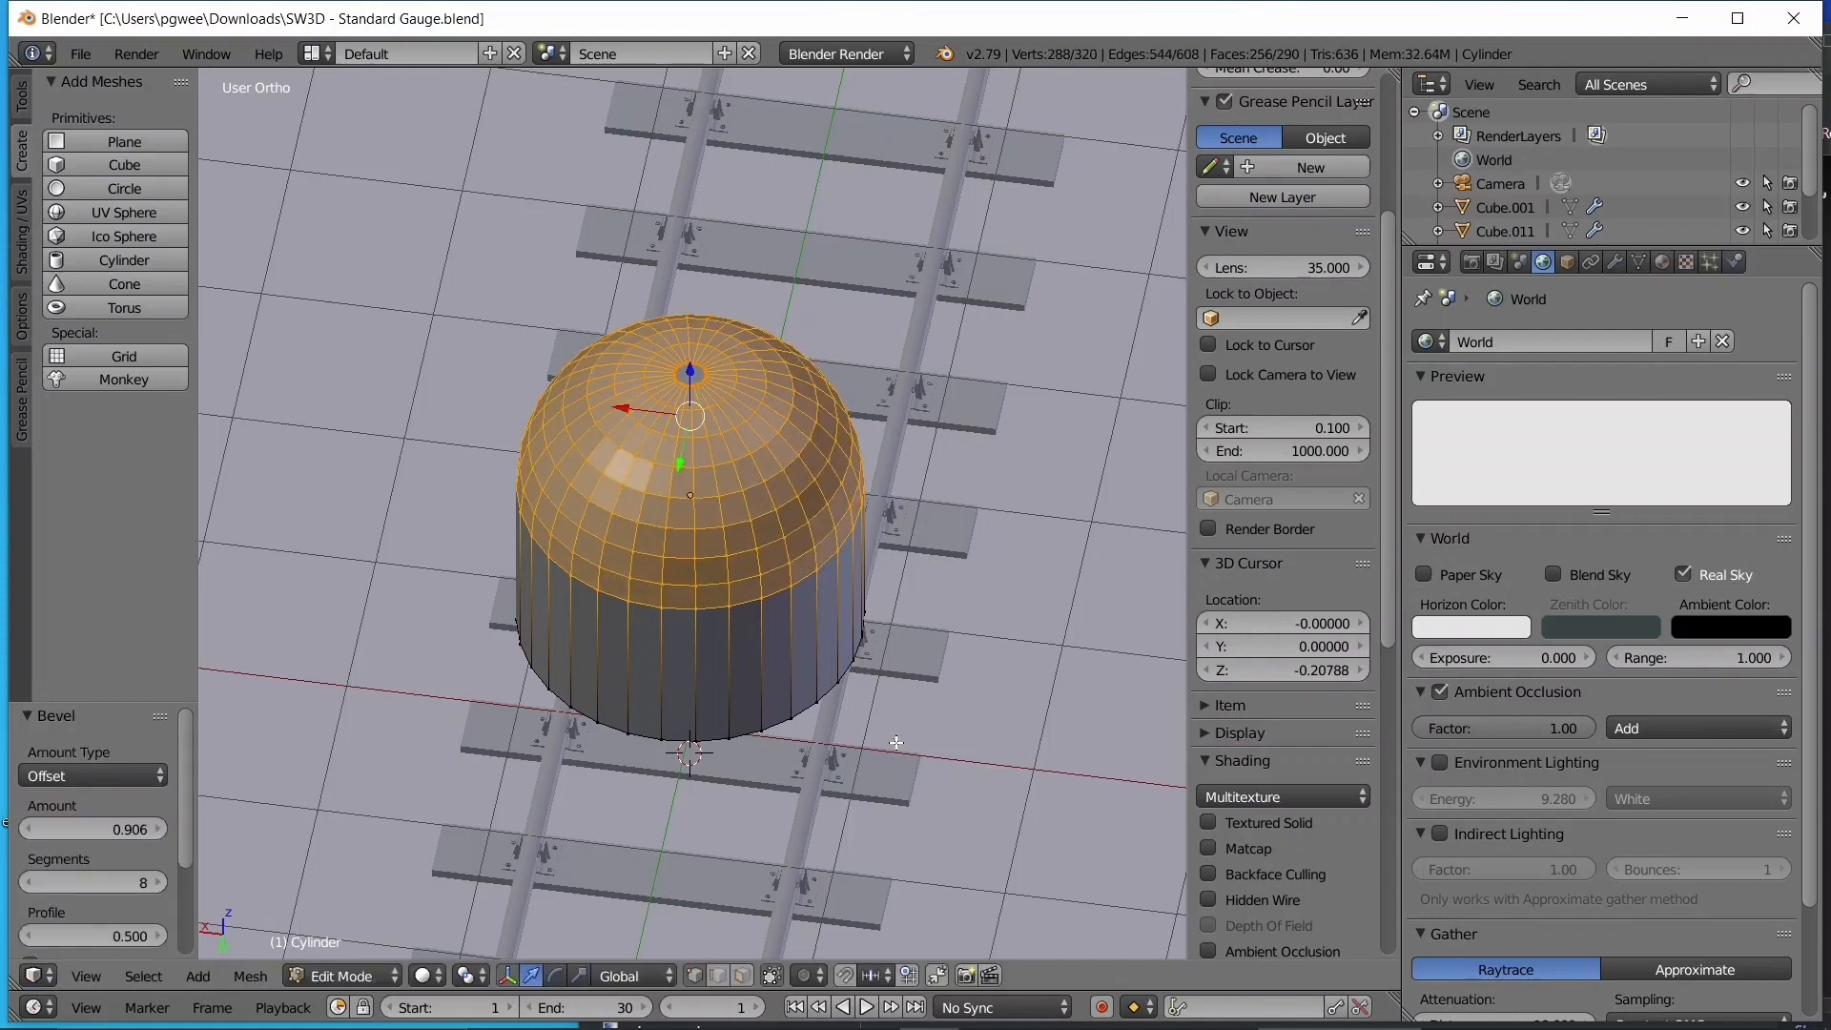
- Return to Object Mode and deselect everything
{"action": "left_click", "coordinate": [900, 742]}
{"action": "key", "text": "Tab"}
{"action": "key", "text": "a"}
- Examine the facets of the rounded cylinder top from several angles, both close up and farther away
{"action": "middle_click_drag", "start_coordinate": [539, 605], "coordinate": [875, 500]}
{"action": "scroll", "coordinate": [1030, 512], "scroll_direction": "up", "scroll_amount": 4}
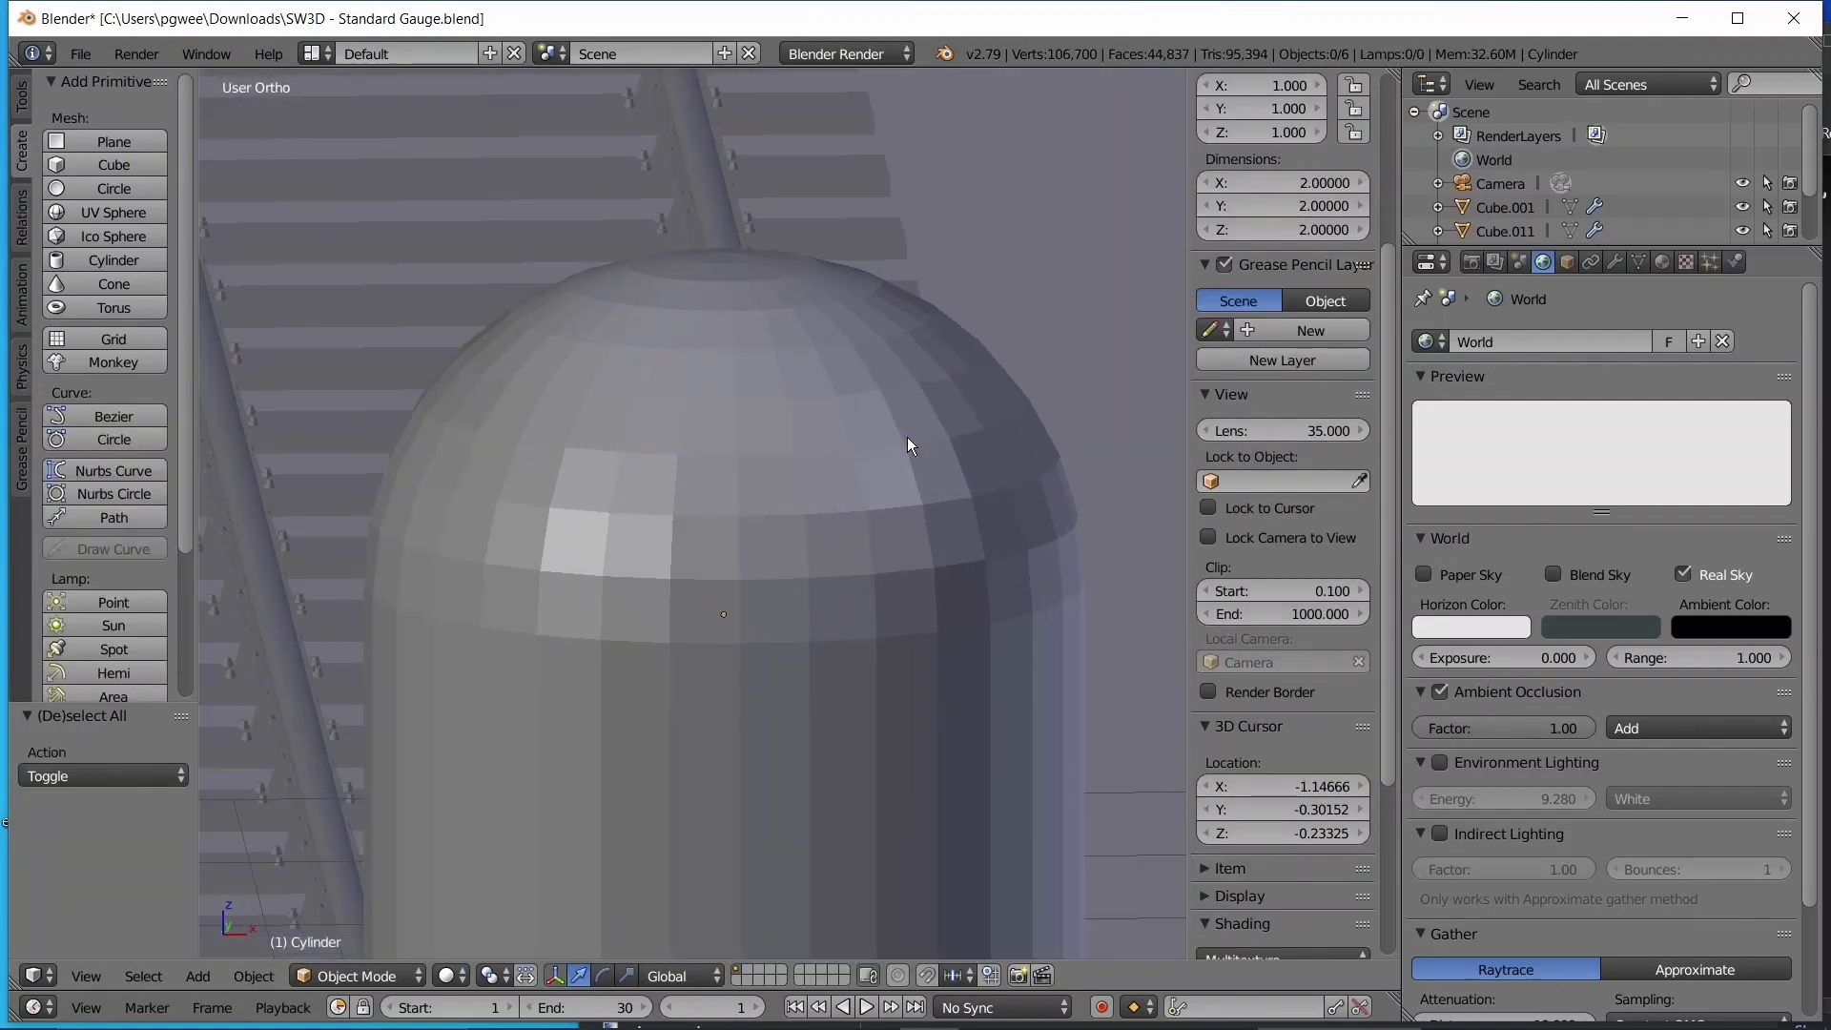
{"action": "middle_click_drag", "start_coordinate": [761, 450], "coordinate": [735, 284]}
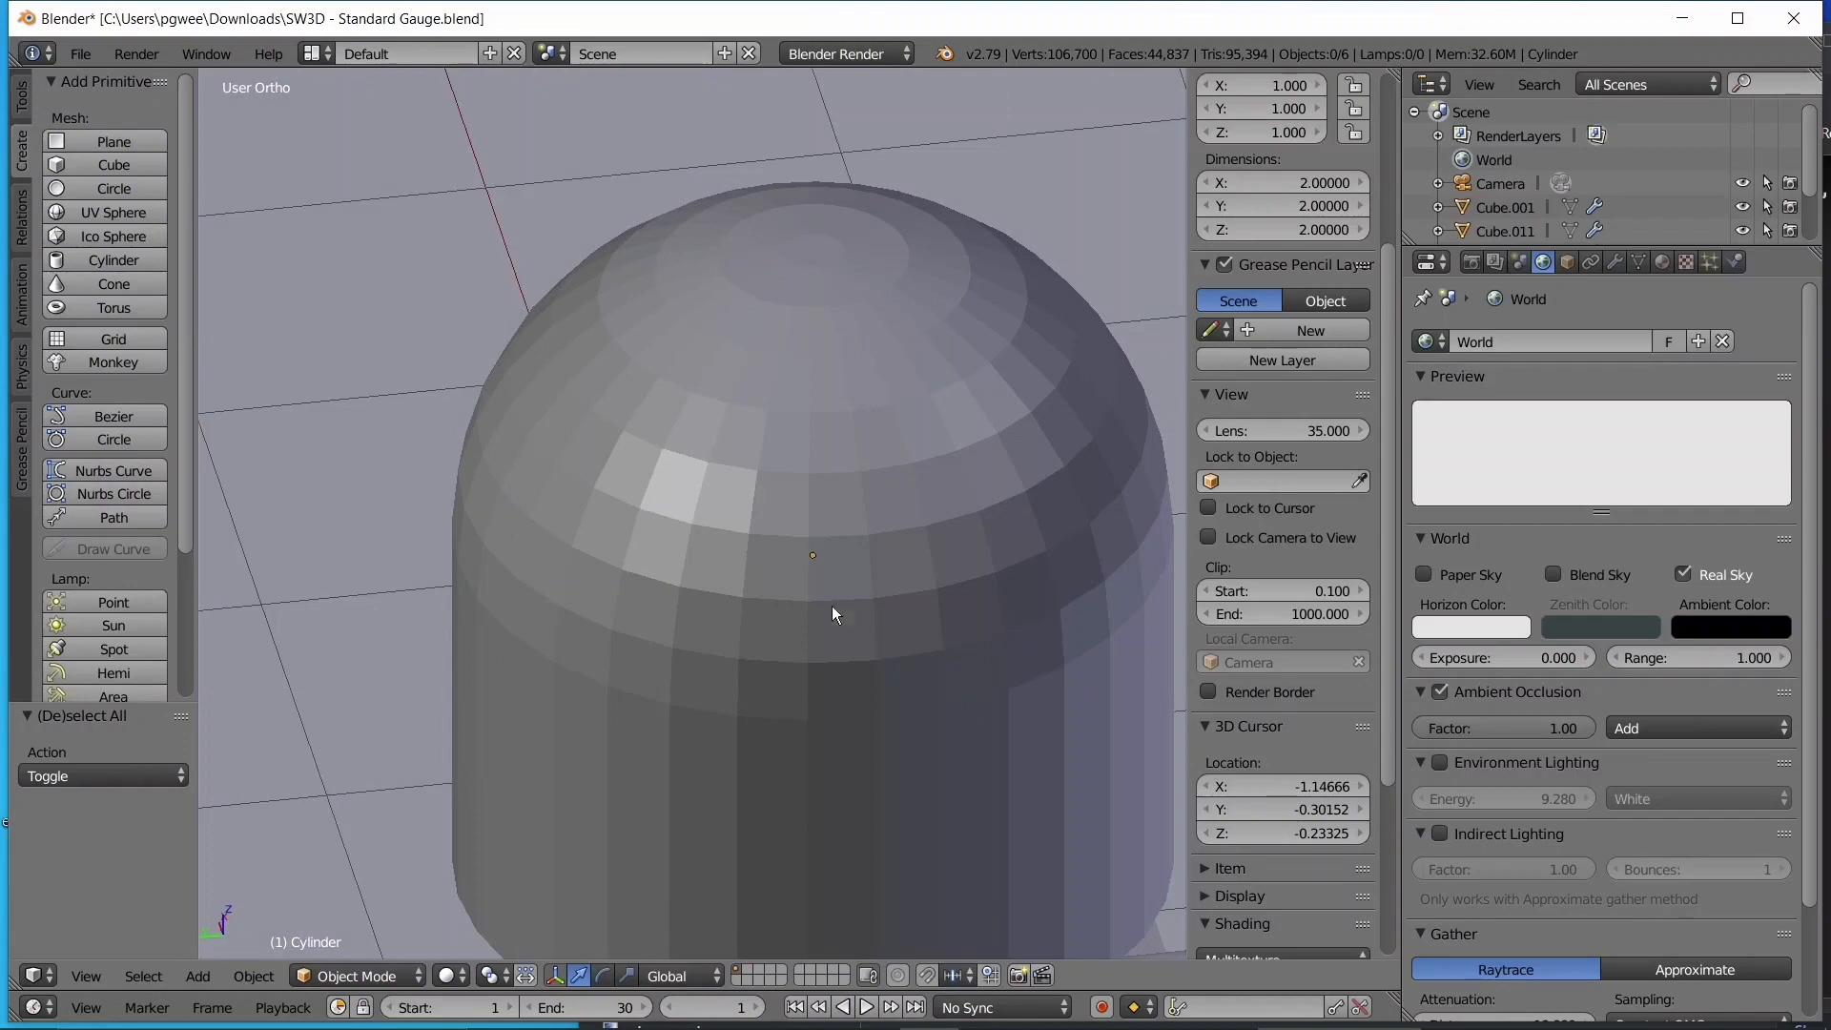
{"action": "scroll", "coordinate": [688, 397], "scroll_direction": "down", "scroll_amount": 3}
{"action": "middle_click_drag", "start_coordinate": [670, 397], "coordinate": [1178, 399]}
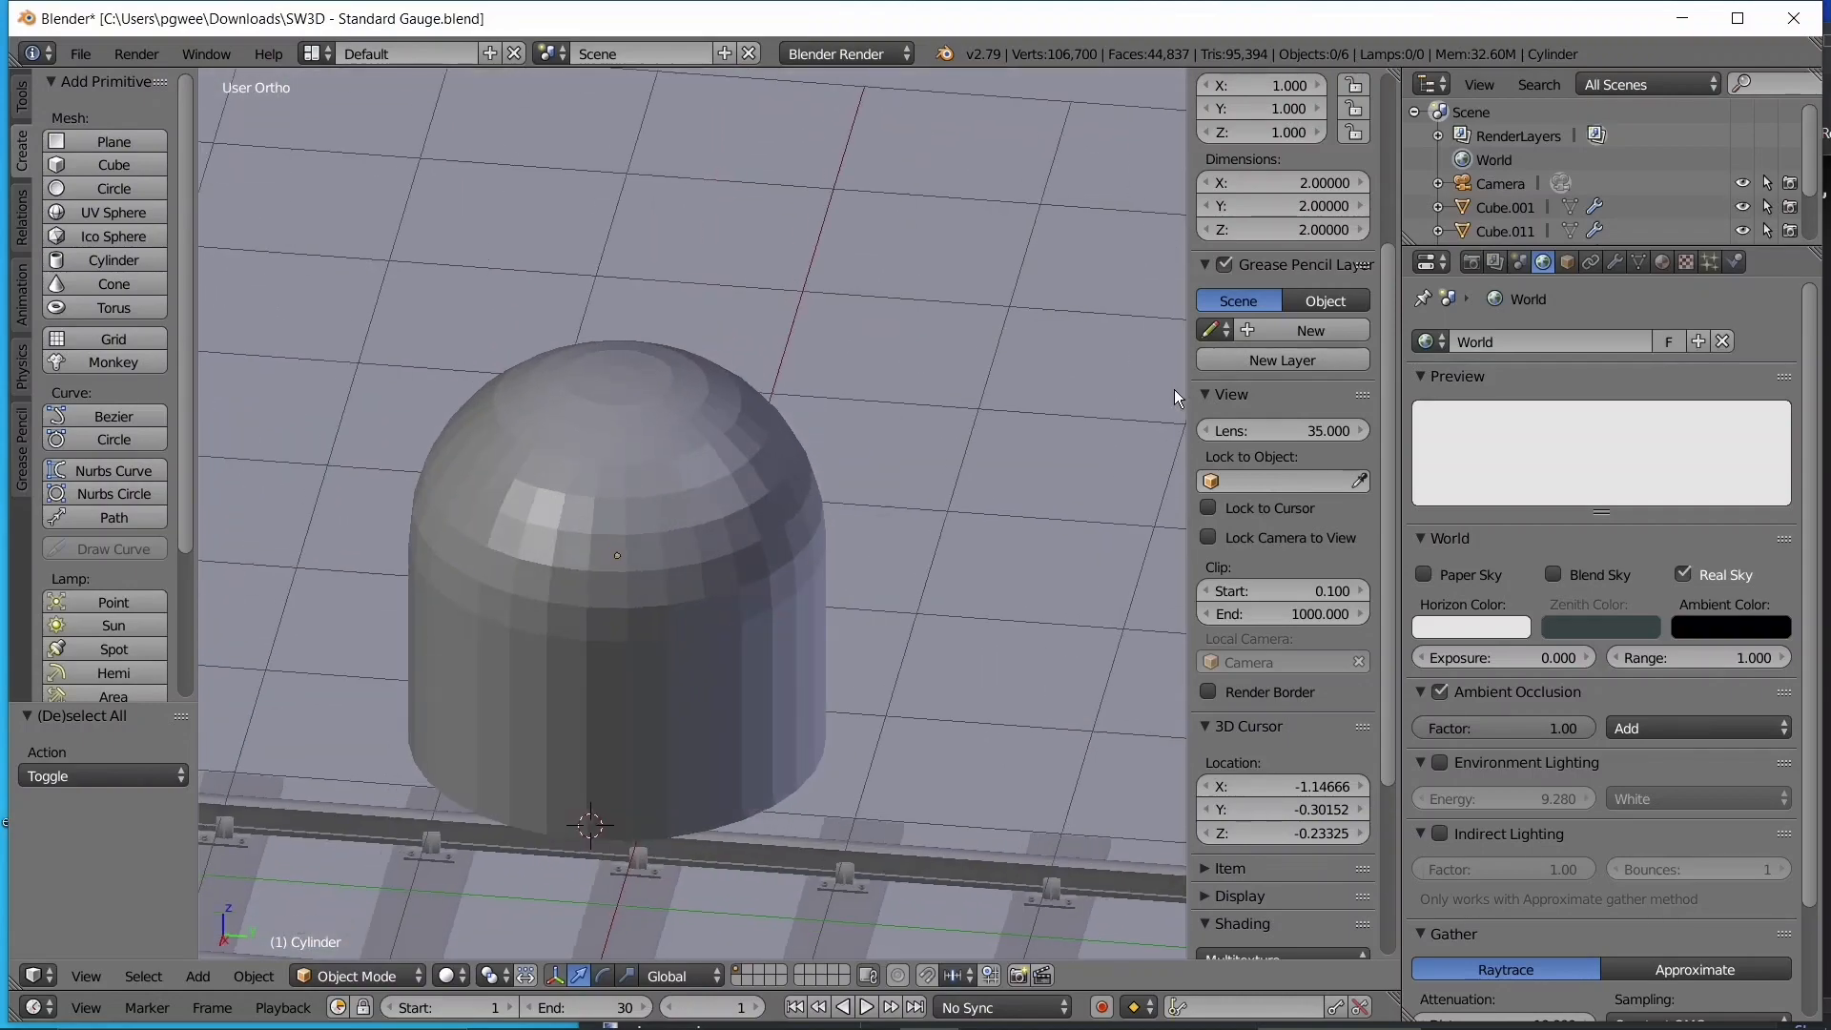
{"action": "scroll", "coordinate": [901, 383], "scroll_direction": "up", "scroll_amount": 1}
{"action": "scroll", "coordinate": [855, 498], "scroll_direction": "down", "scroll_amount": 1}
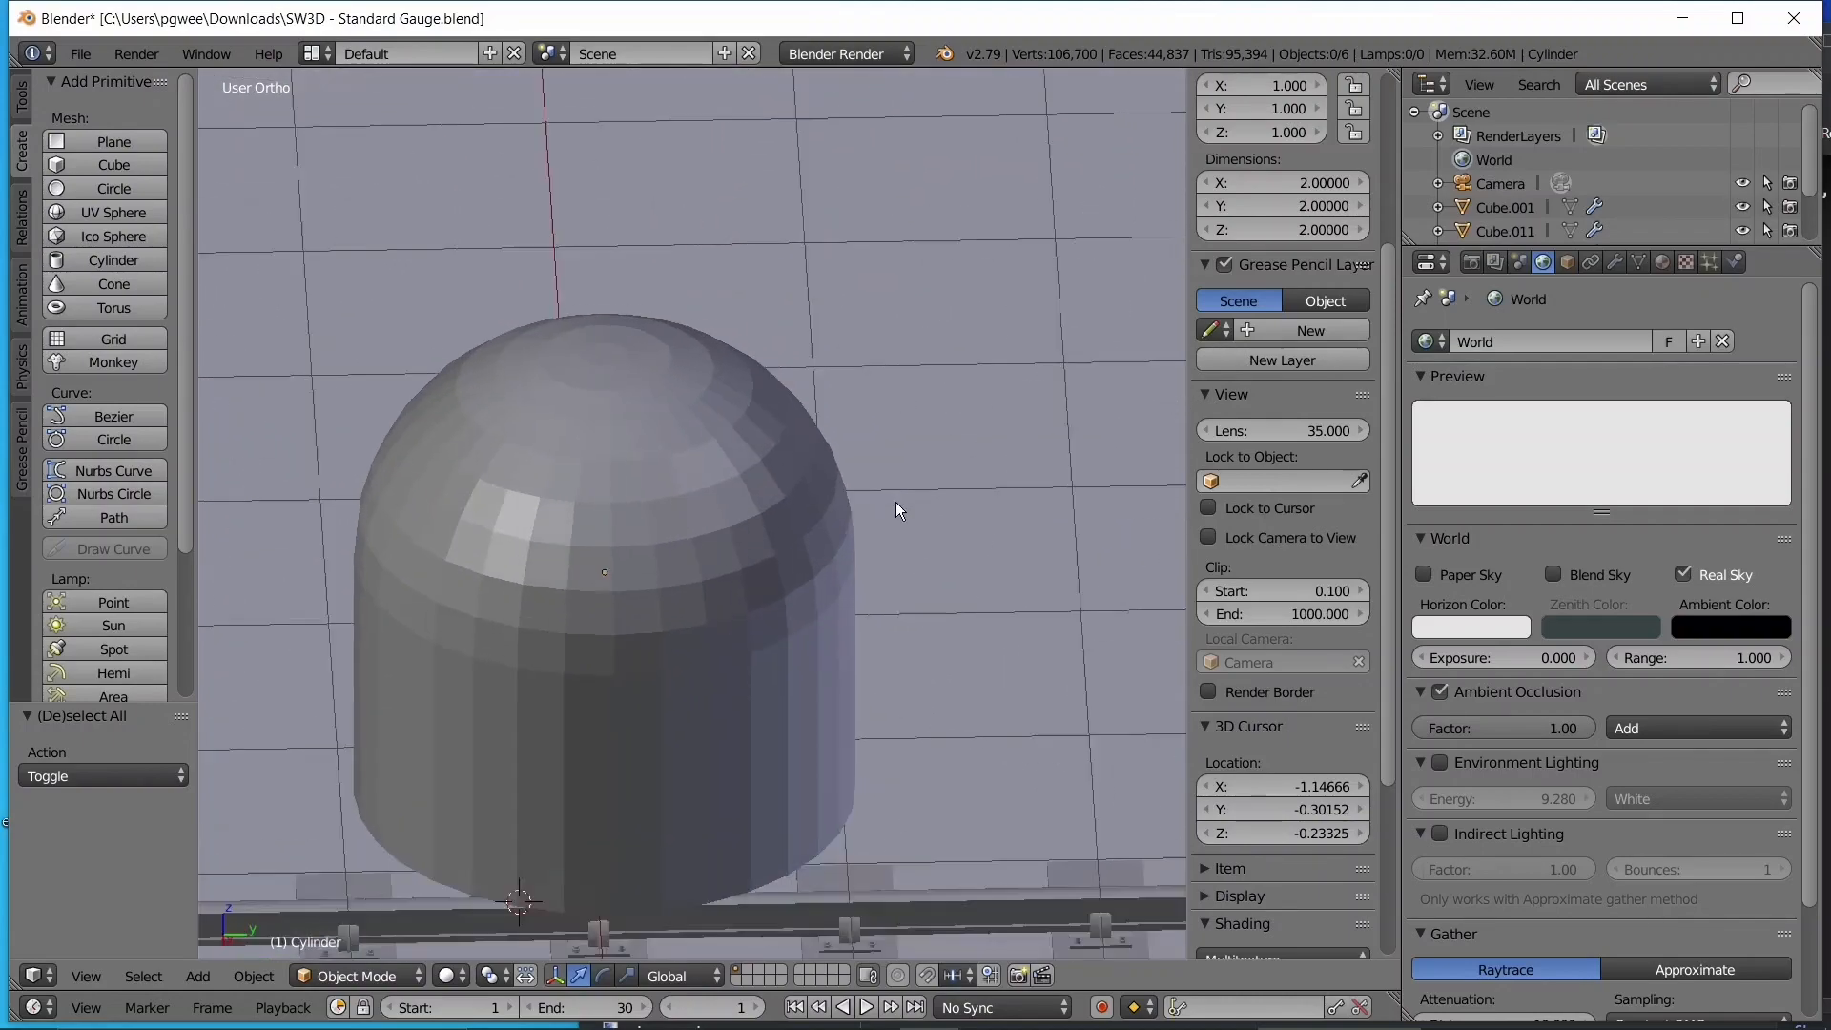
{"action": "middle_click_drag", "start_coordinate": [895, 501], "coordinate": [674, 552]}
{"action": "scroll", "coordinate": [685, 551], "scroll_direction": "up", "scroll_amount": 2}
{"action": "scroll", "coordinate": [697, 558], "scroll_direction": "up", "scroll_amount": 2}
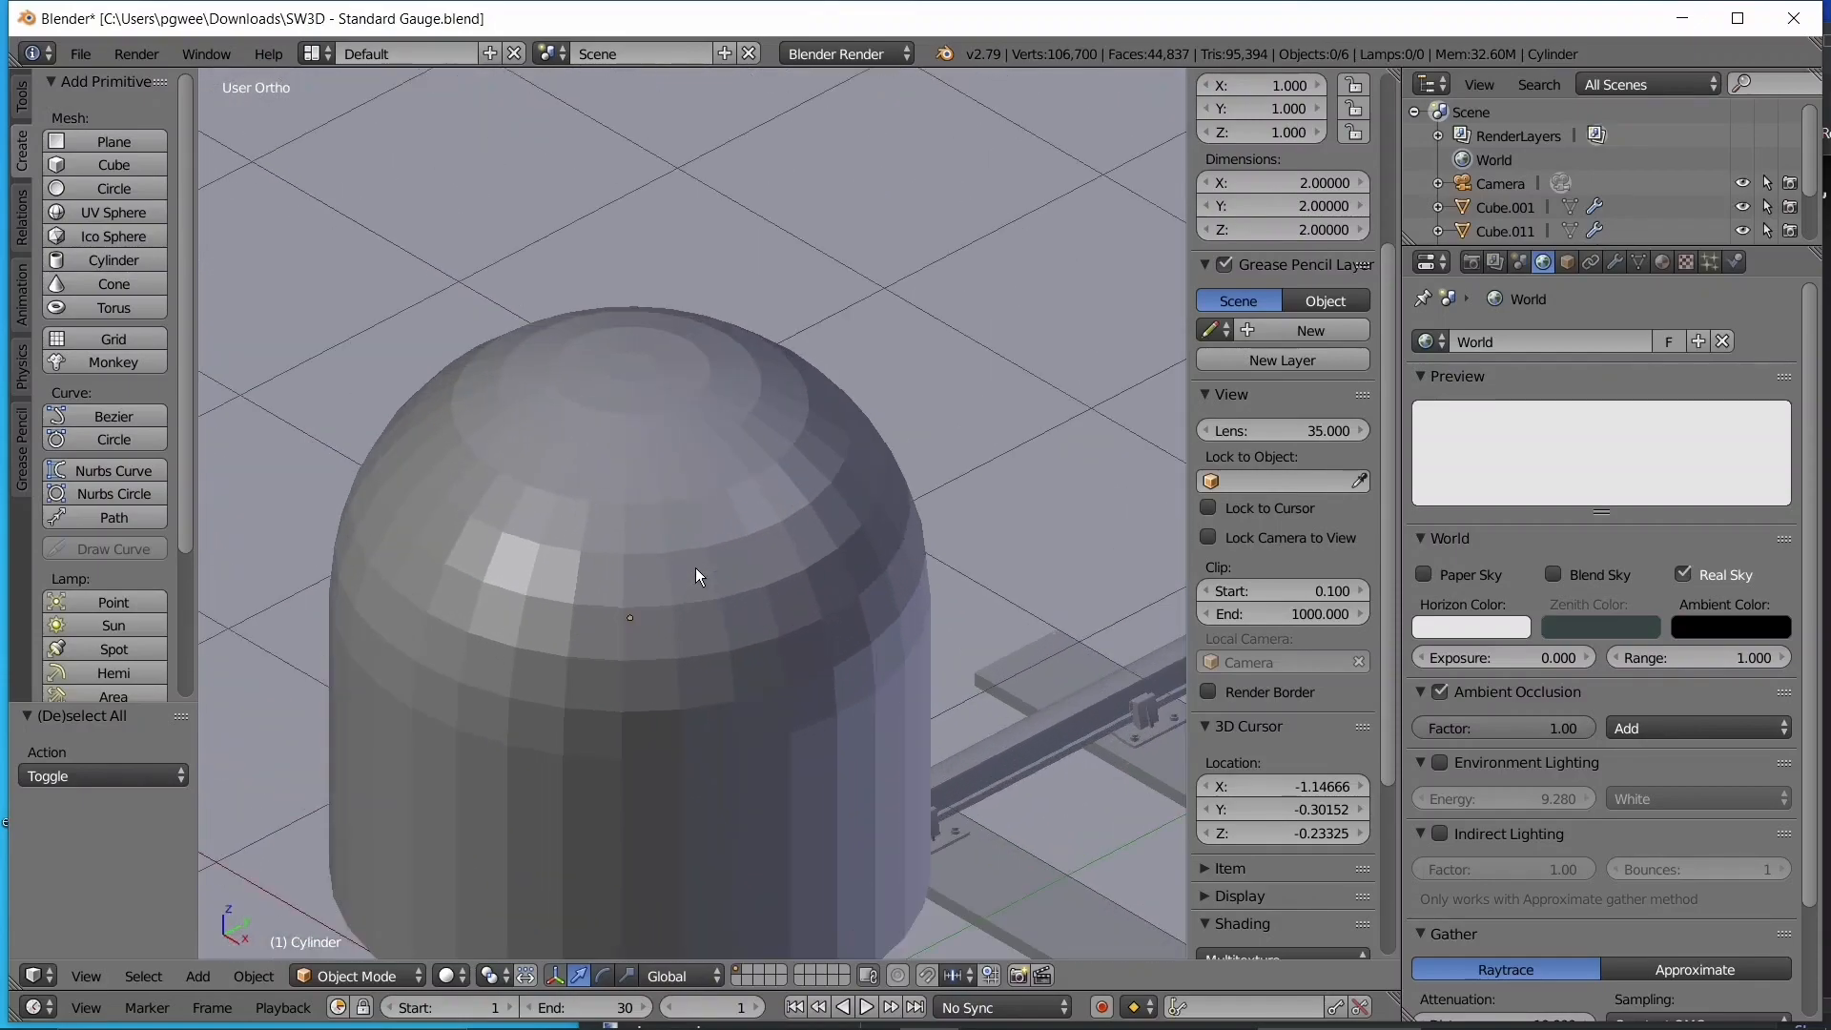
- Select the domed cylinder and undo its bevel
{"action": "right_click", "coordinate": [783, 432]}
{"action": "scroll", "coordinate": [783, 432], "scroll_direction": "down", "scroll_amount": 3}
{"action": "middle_click_drag", "start_coordinate": [490, 449], "coordinate": [1044, 421]}
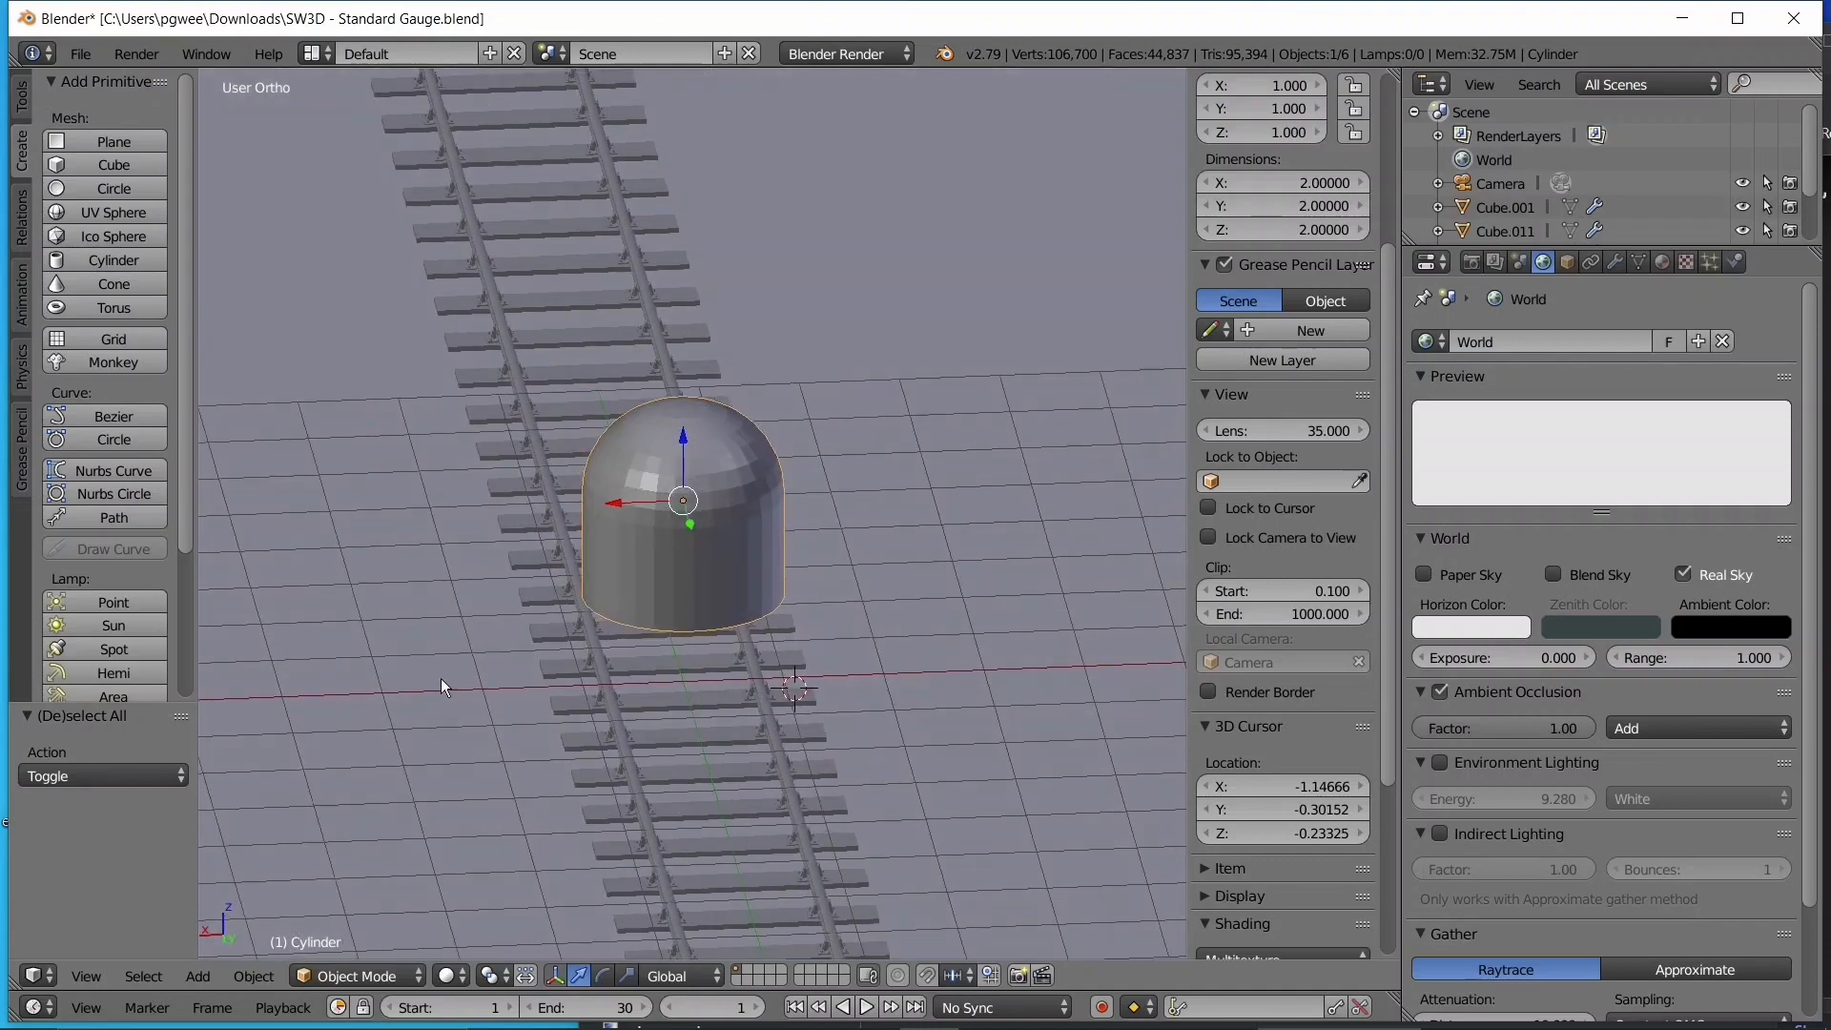
{"action": "key", "text": "x"}
{"action": "key", "text": "ctrl+z"}
{"action": "key", "text": "ctrl+shift+z"}
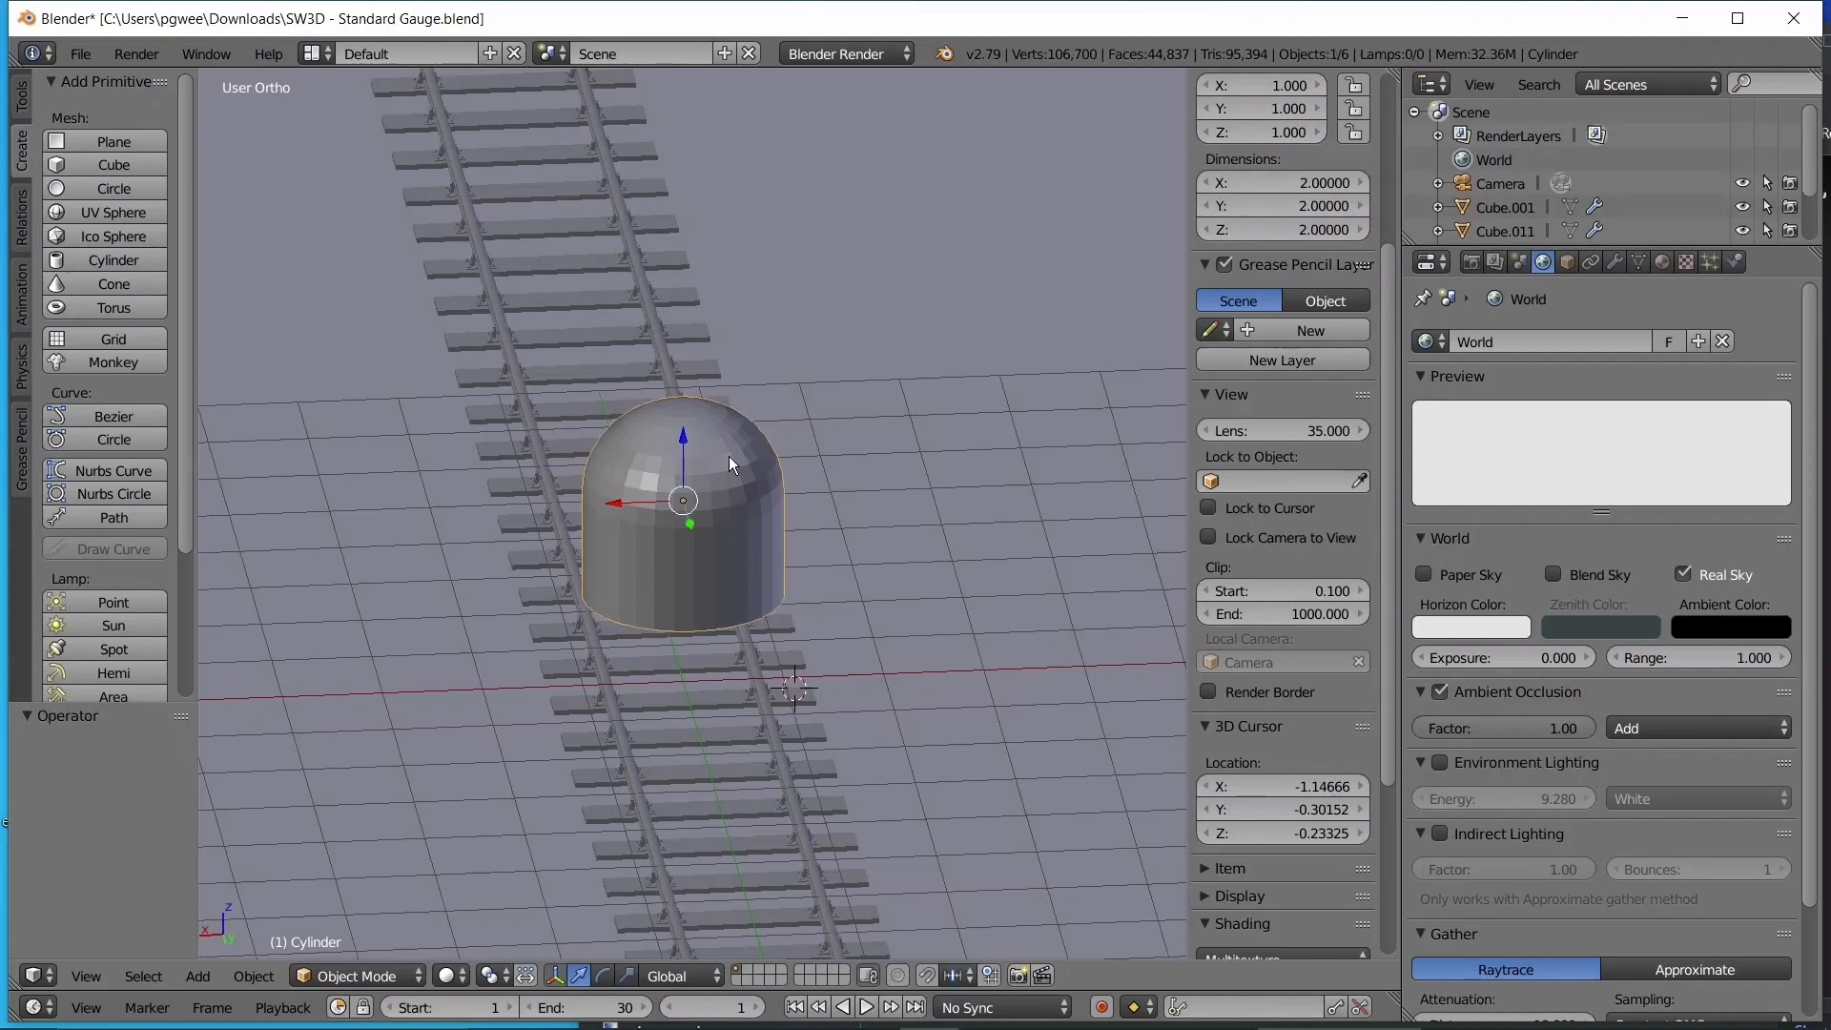
{"action": "key", "text": "ctrl+z"}
- Bevel the plain cylinder's upper rim edge loop in Edit Mode by about 0.9 with 4 segments, and return to Object Mode
{"action": "scroll", "coordinate": [706, 496], "scroll_direction": "up", "scroll_amount": 3}
{"action": "key", "text": "Tab"}
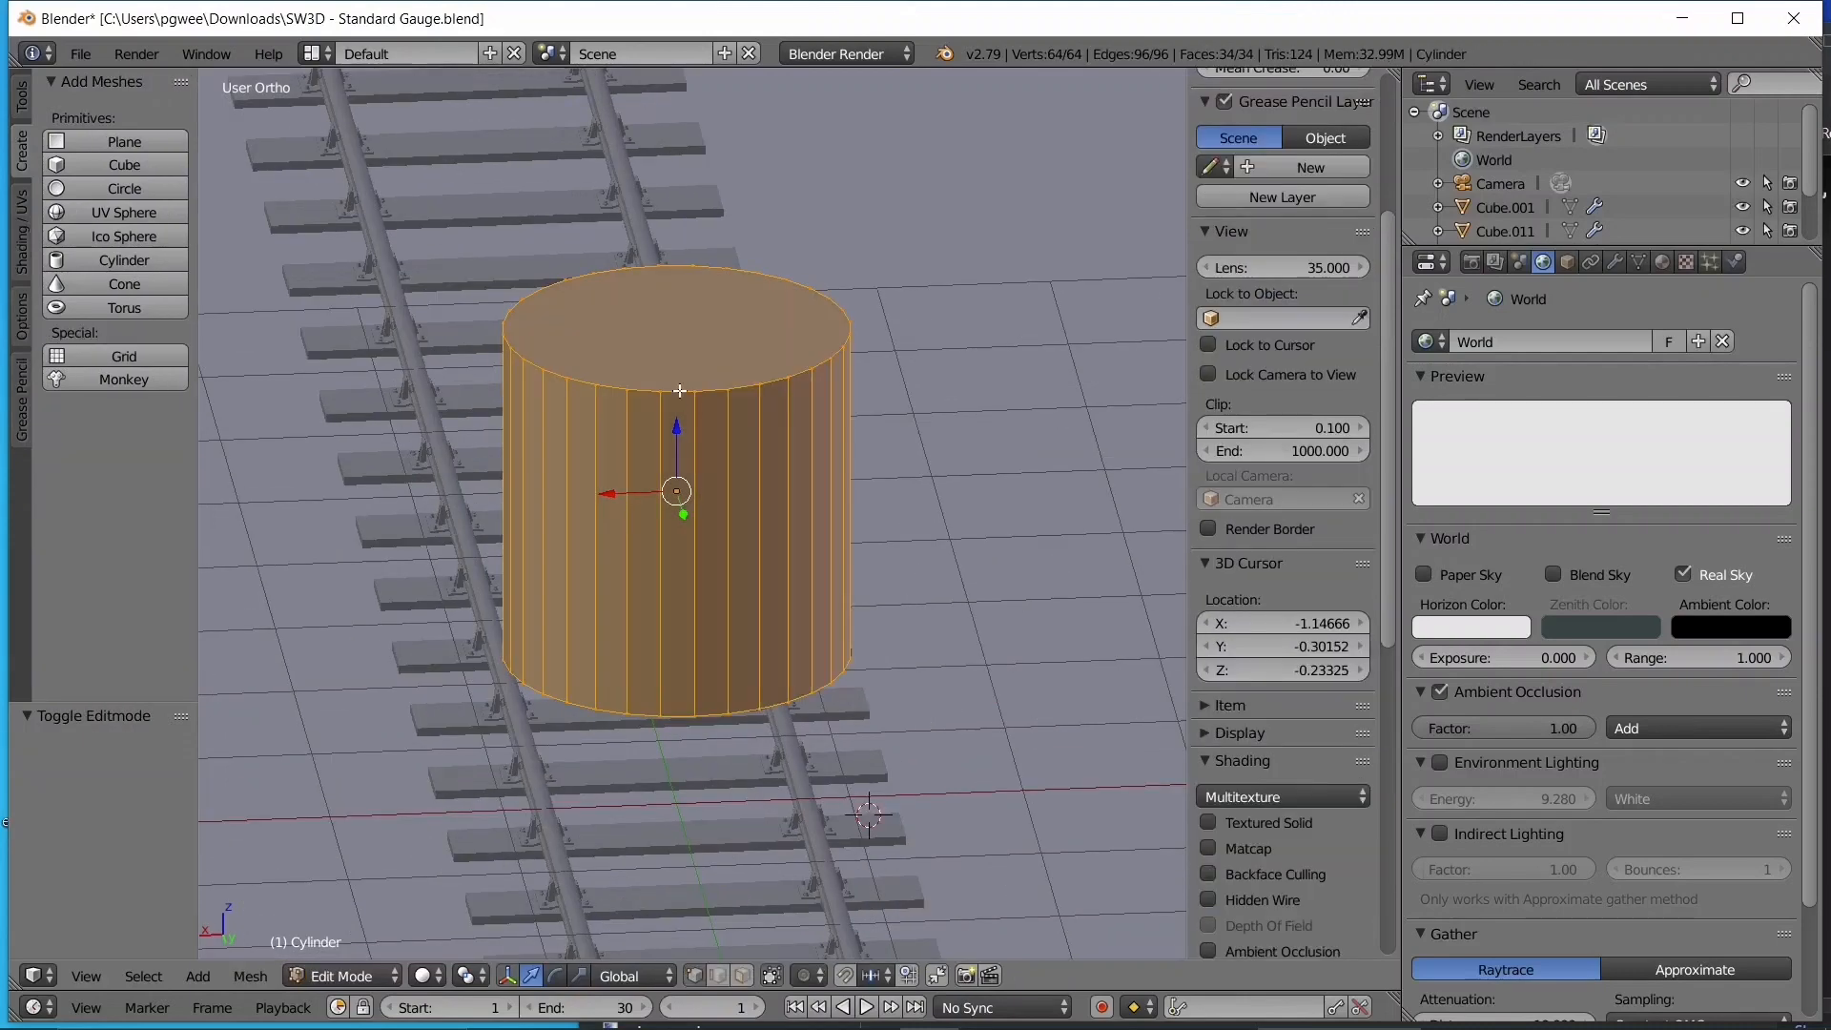
{"action": "key", "text": "a"}
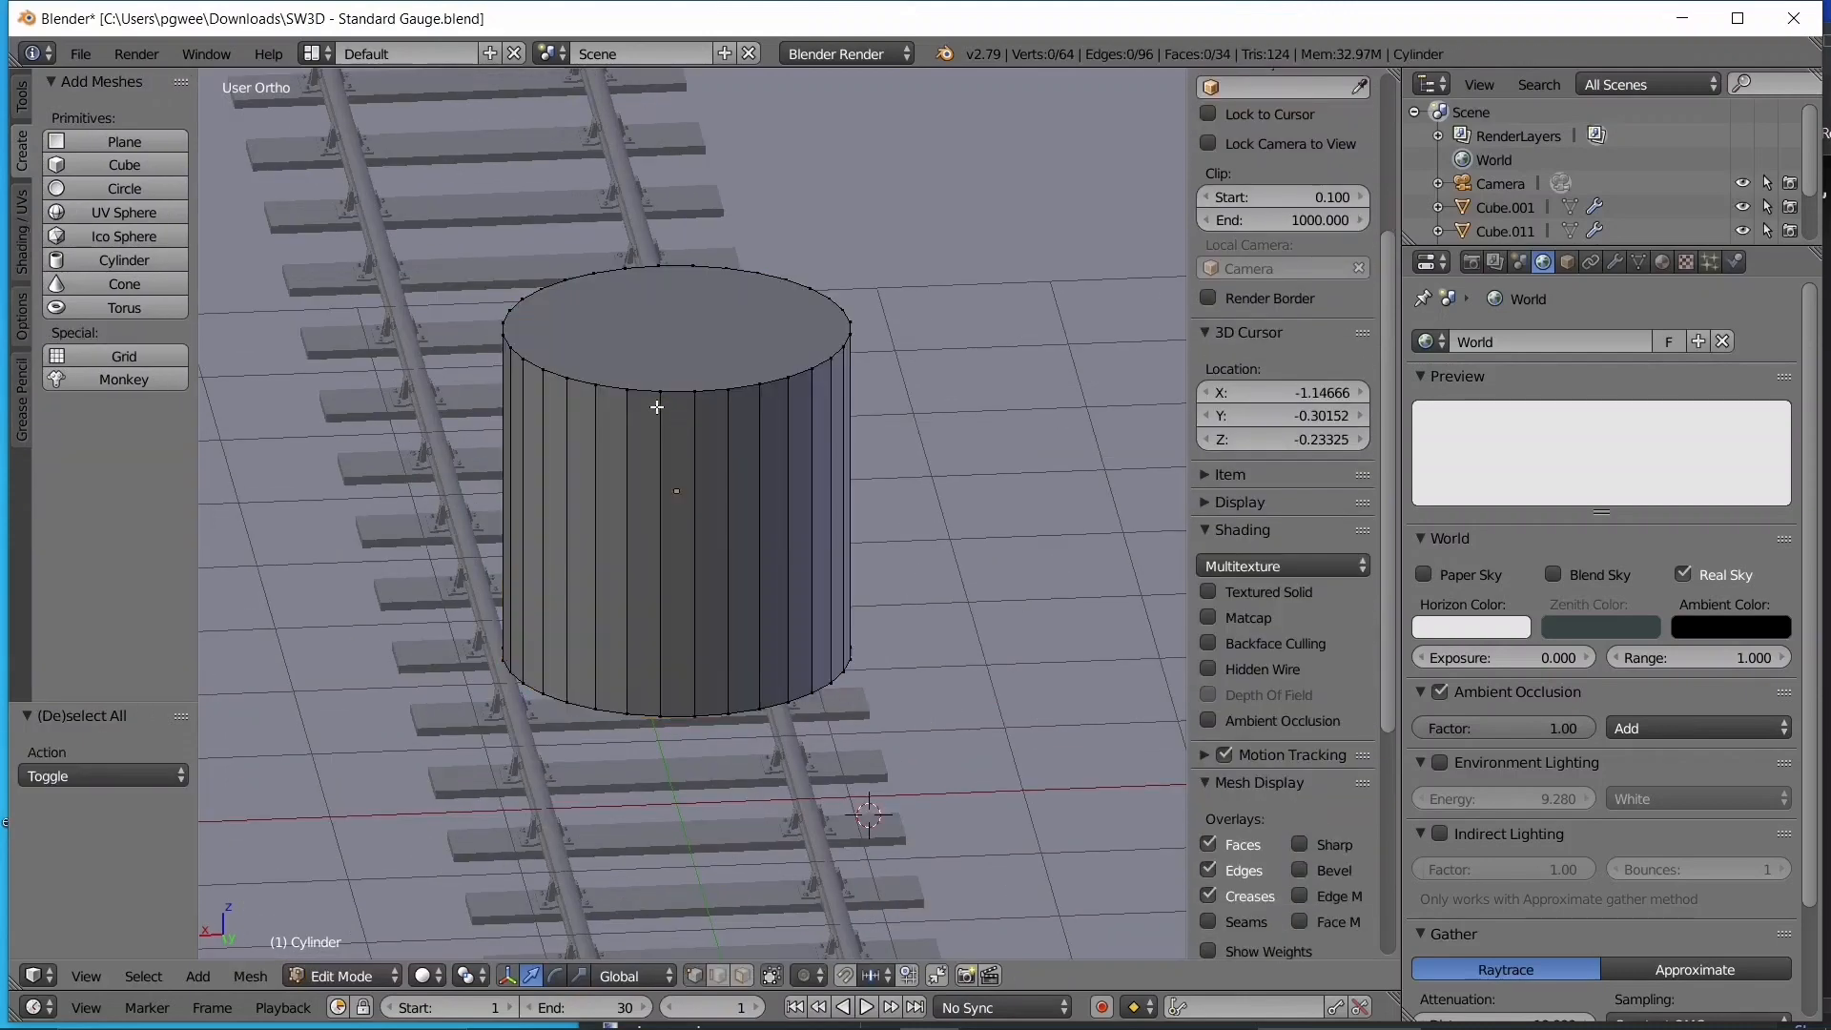
{"action": "right_click", "coordinate": [657, 396], "text": "alt"}
{"action": "key", "text": "ctrl+b"}
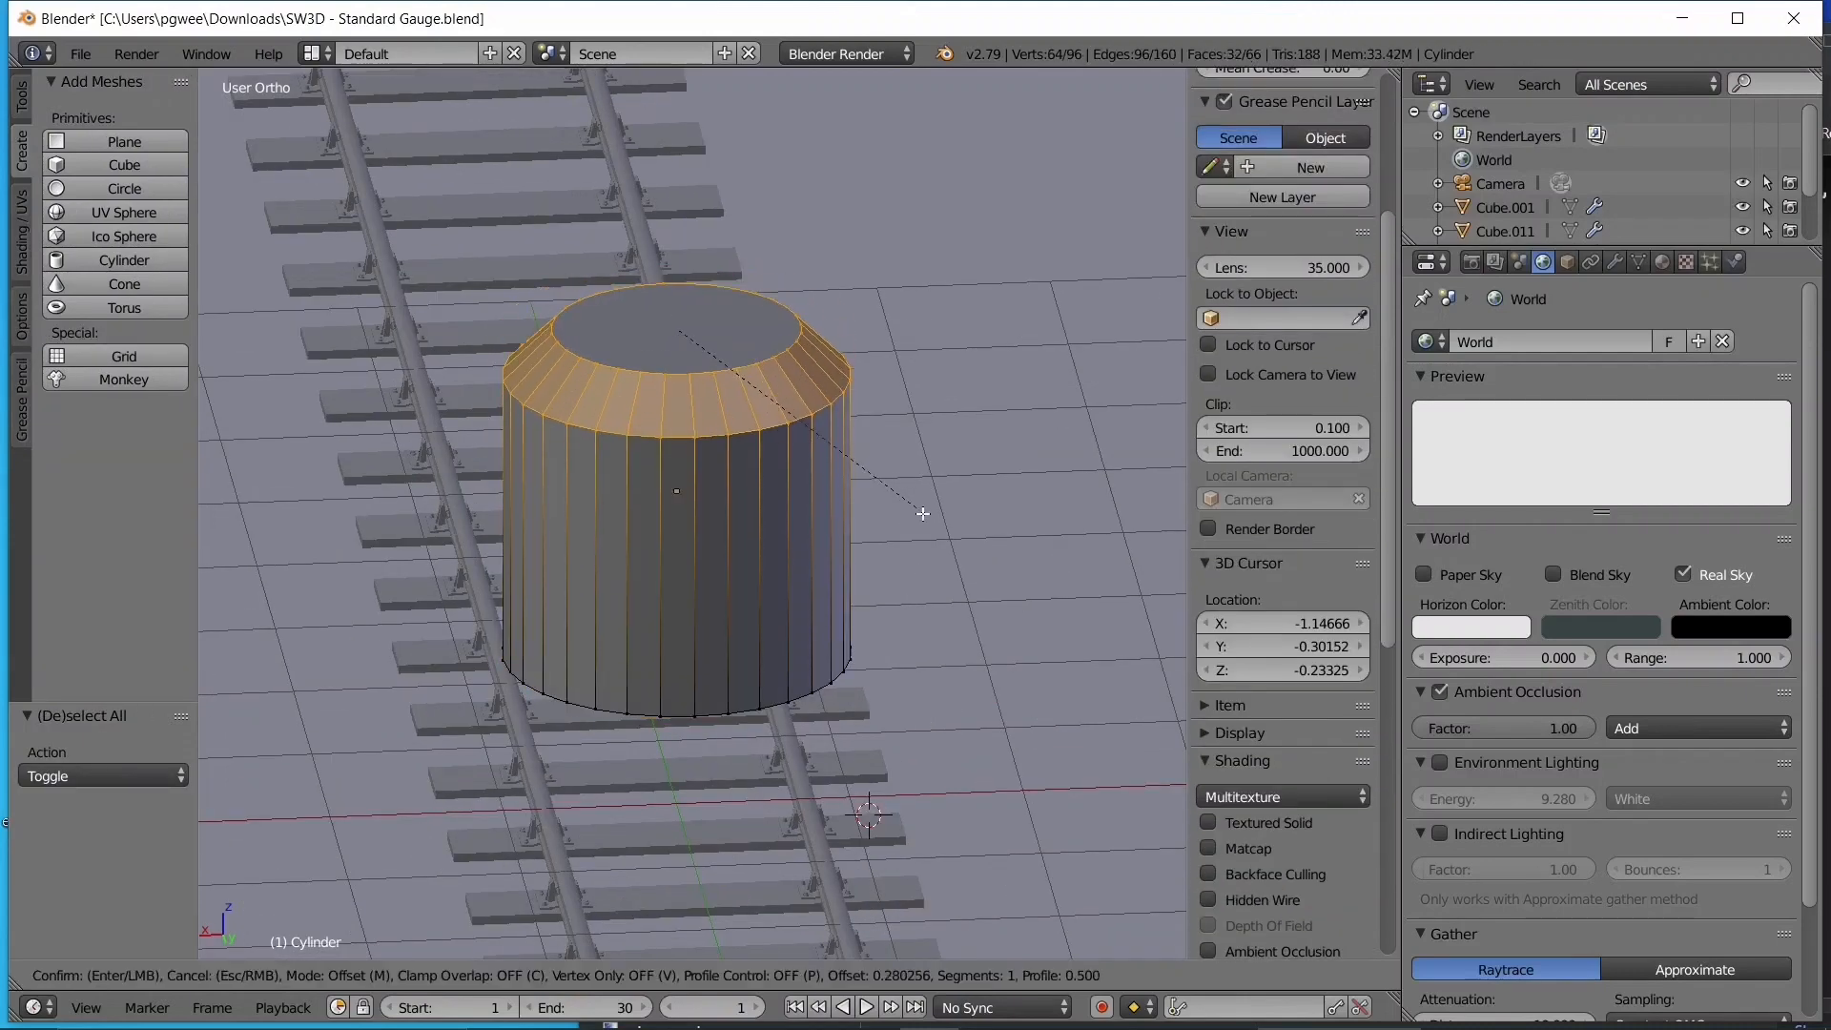
{"action": "scroll", "coordinate": [994, 578], "scroll_direction": "up", "scroll_amount": 3}
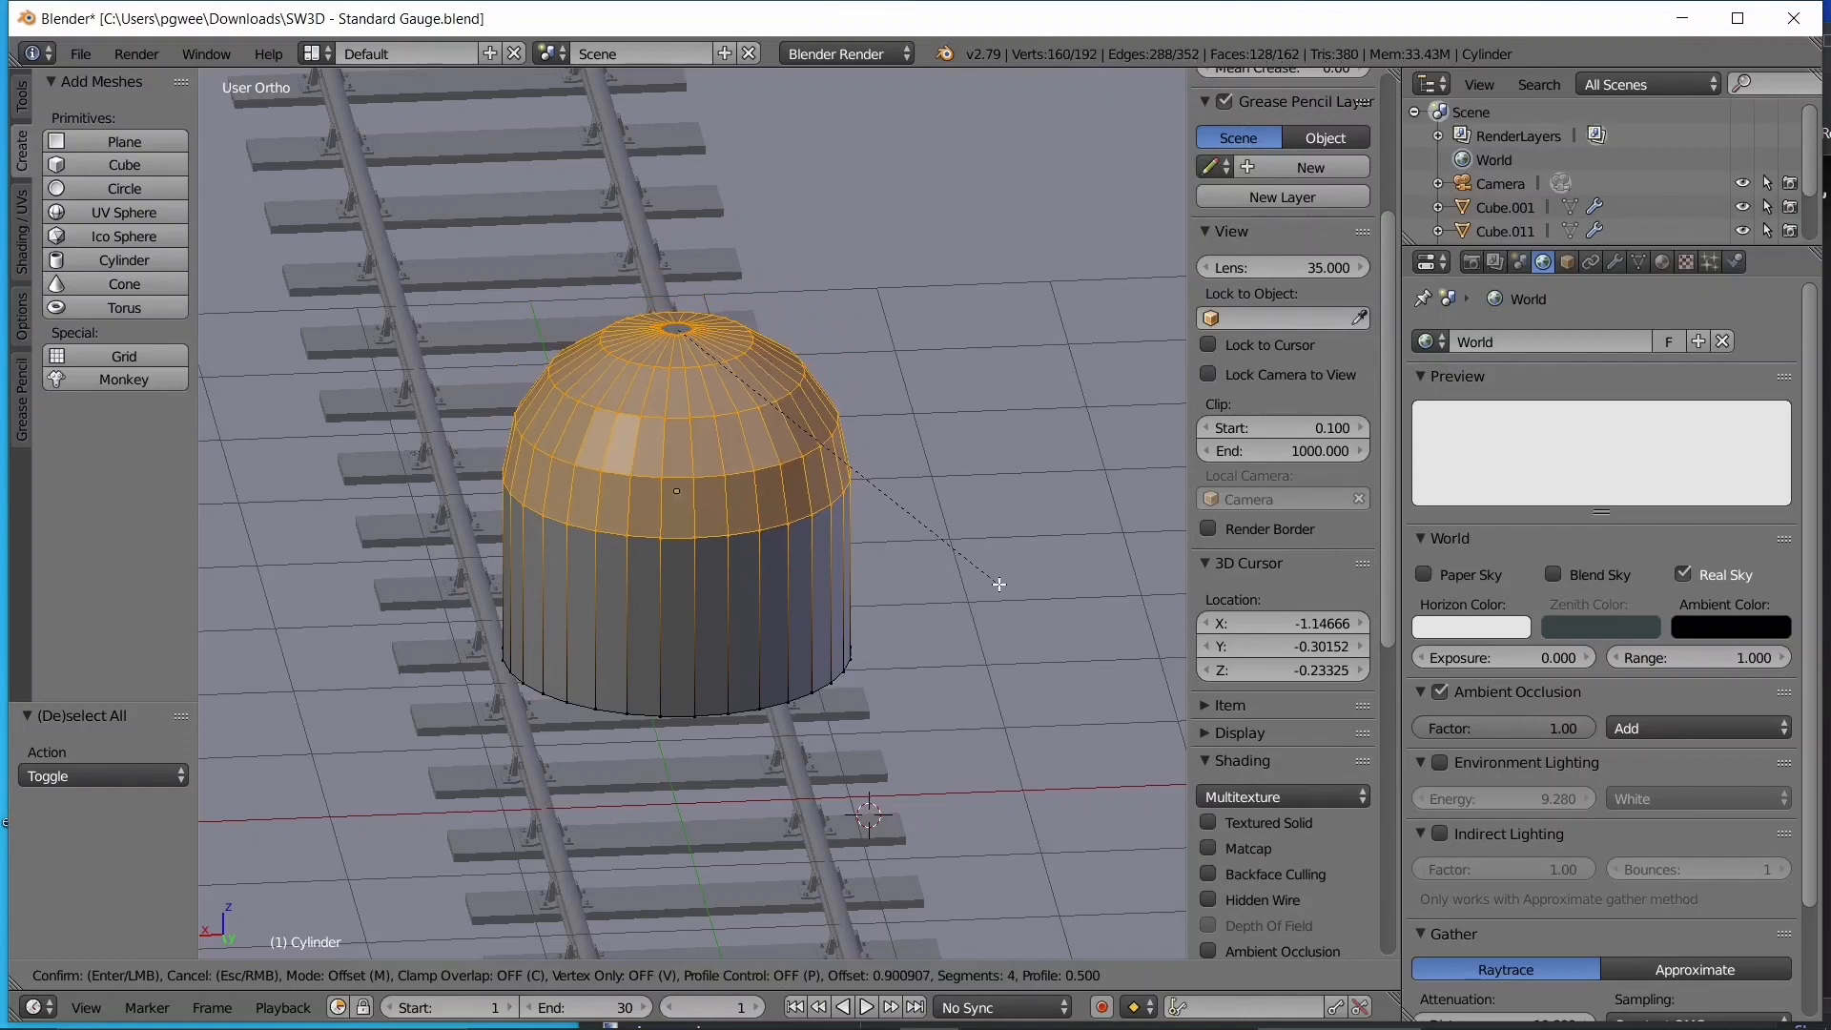
{"action": "scroll", "coordinate": [998, 583], "scroll_direction": "up", "scroll_amount": 1}
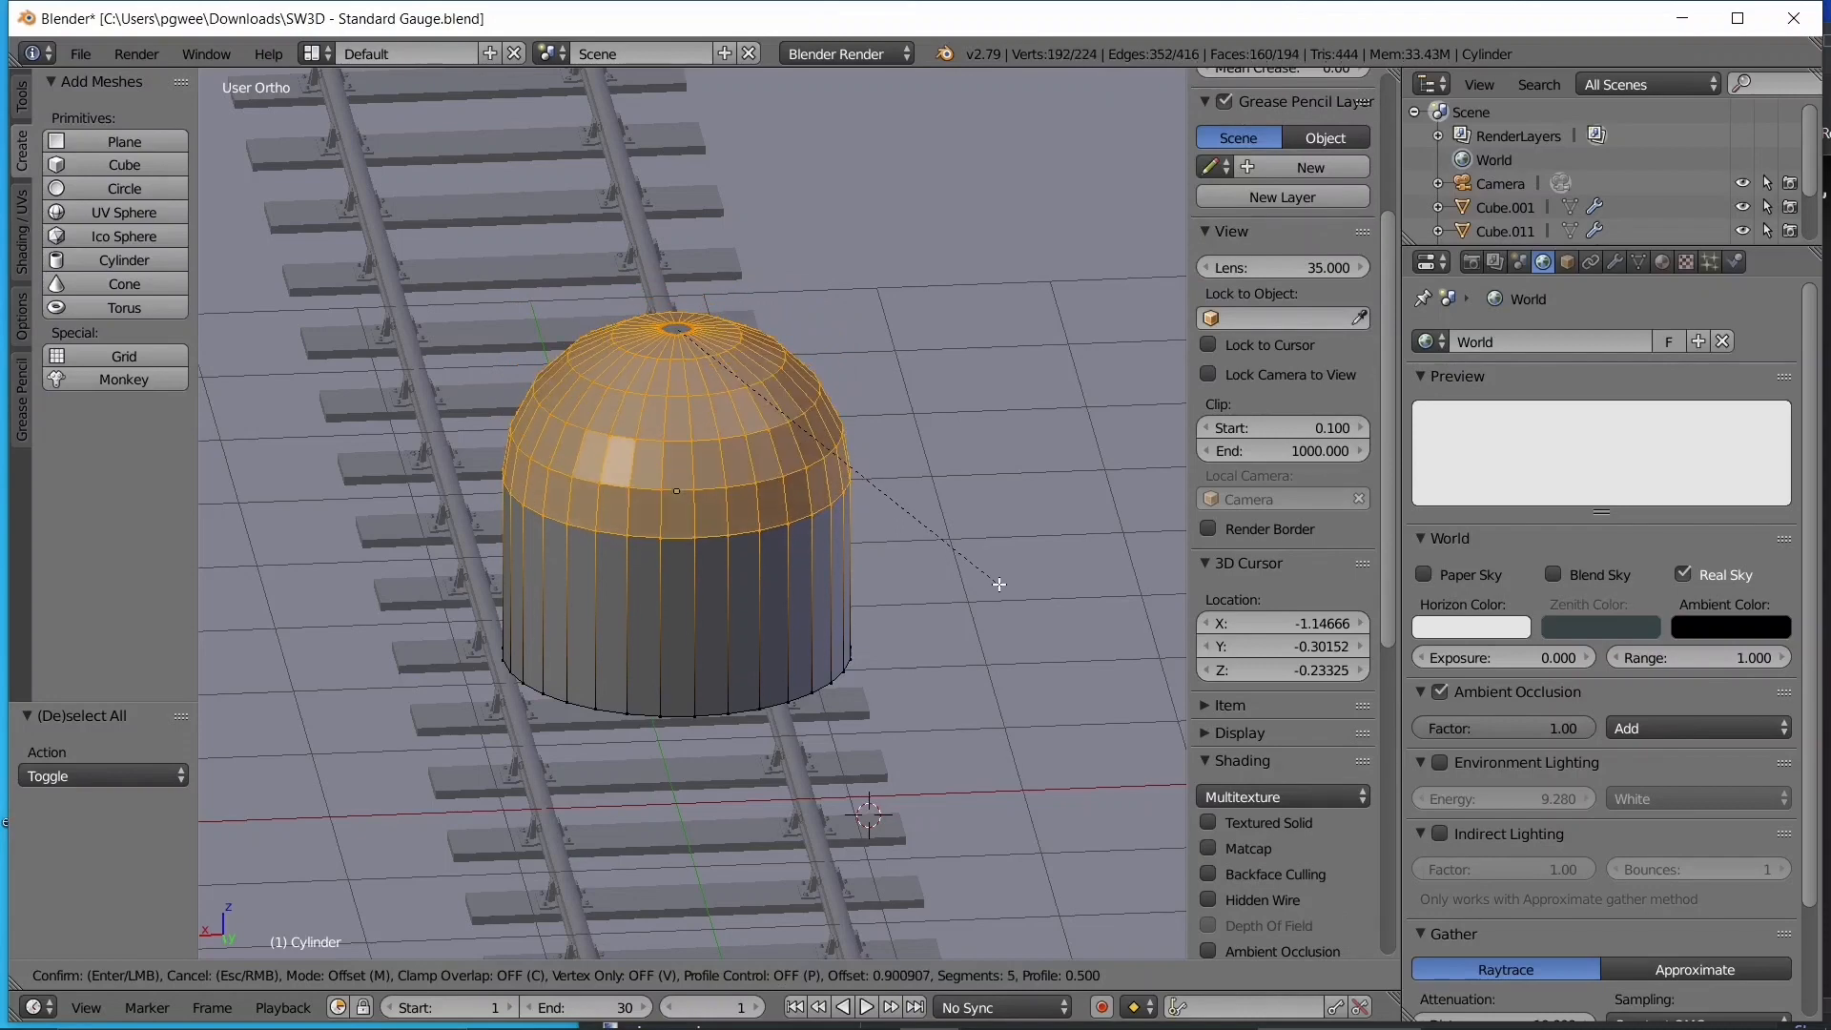
{"action": "scroll", "coordinate": [998, 583], "scroll_direction": "down", "scroll_amount": 1}
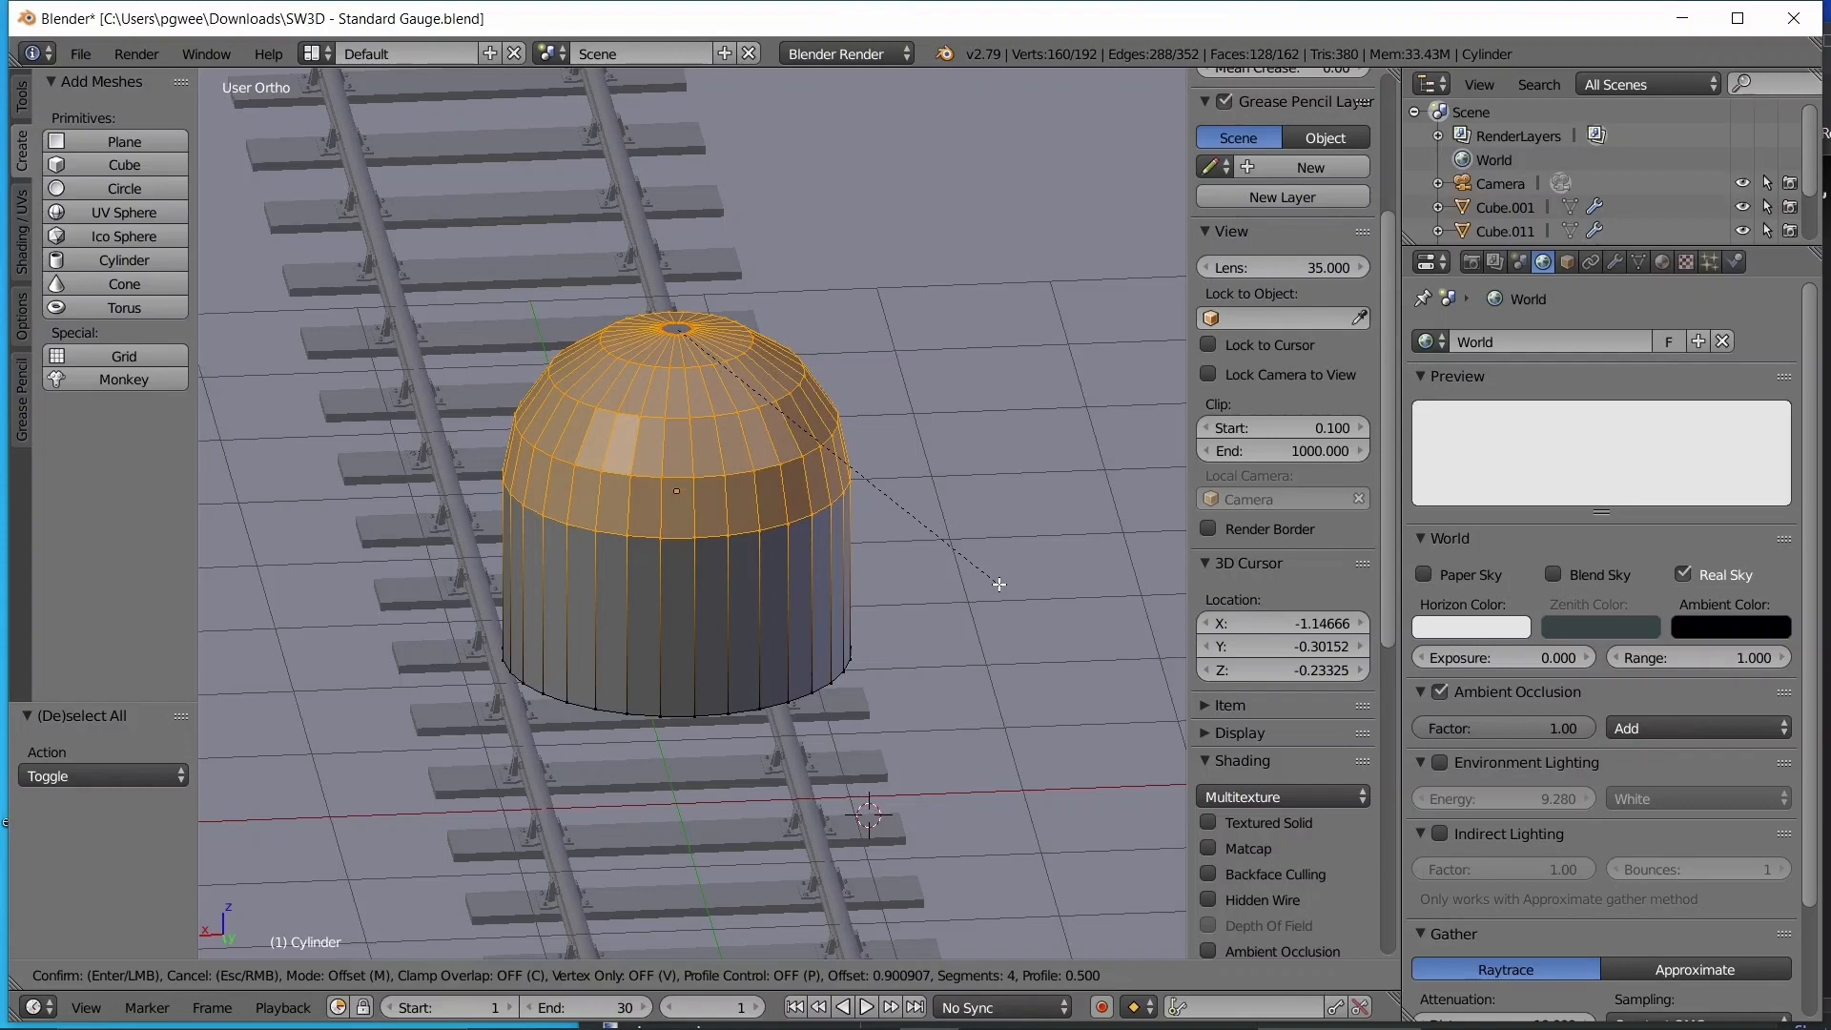
{"action": "left_click", "coordinate": [998, 584]}
{"action": "key", "text": "Tab"}
{"action": "middle_click_drag", "start_coordinate": [553, 429], "coordinate": [834, 371]}
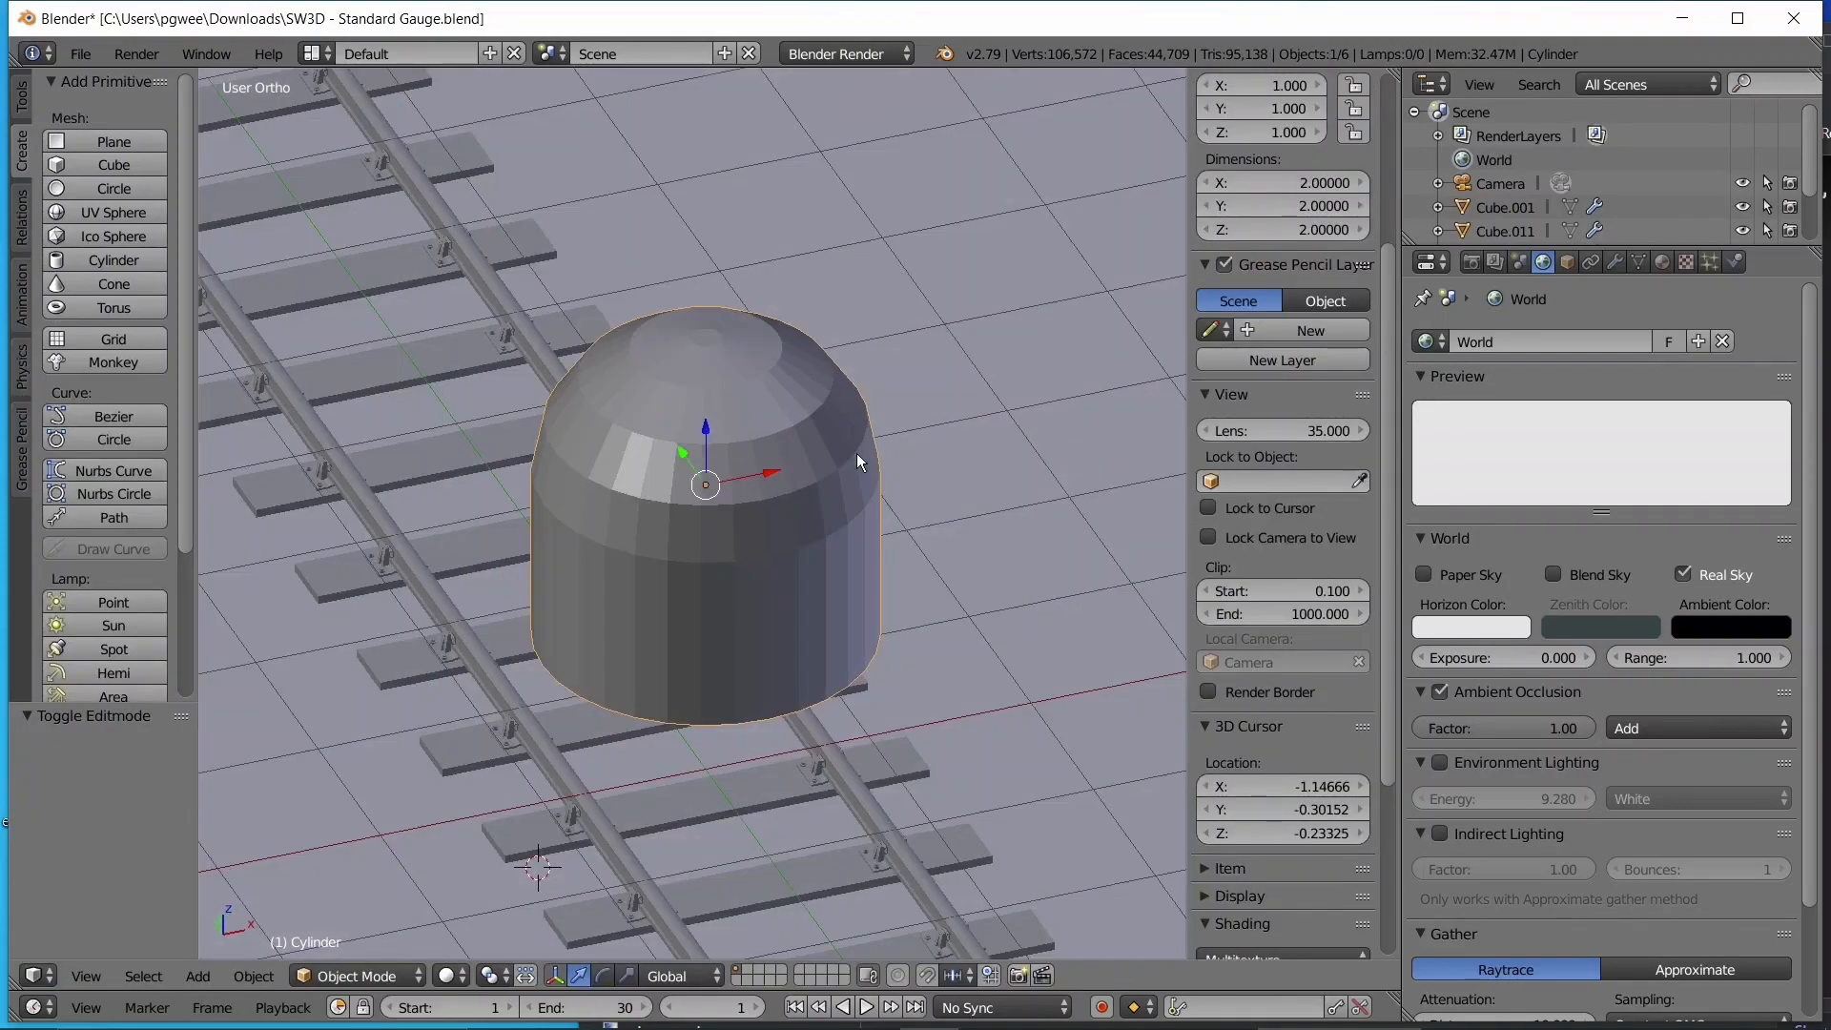
{"action": "middle_click_drag", "start_coordinate": [858, 462], "coordinate": [431, 351]}
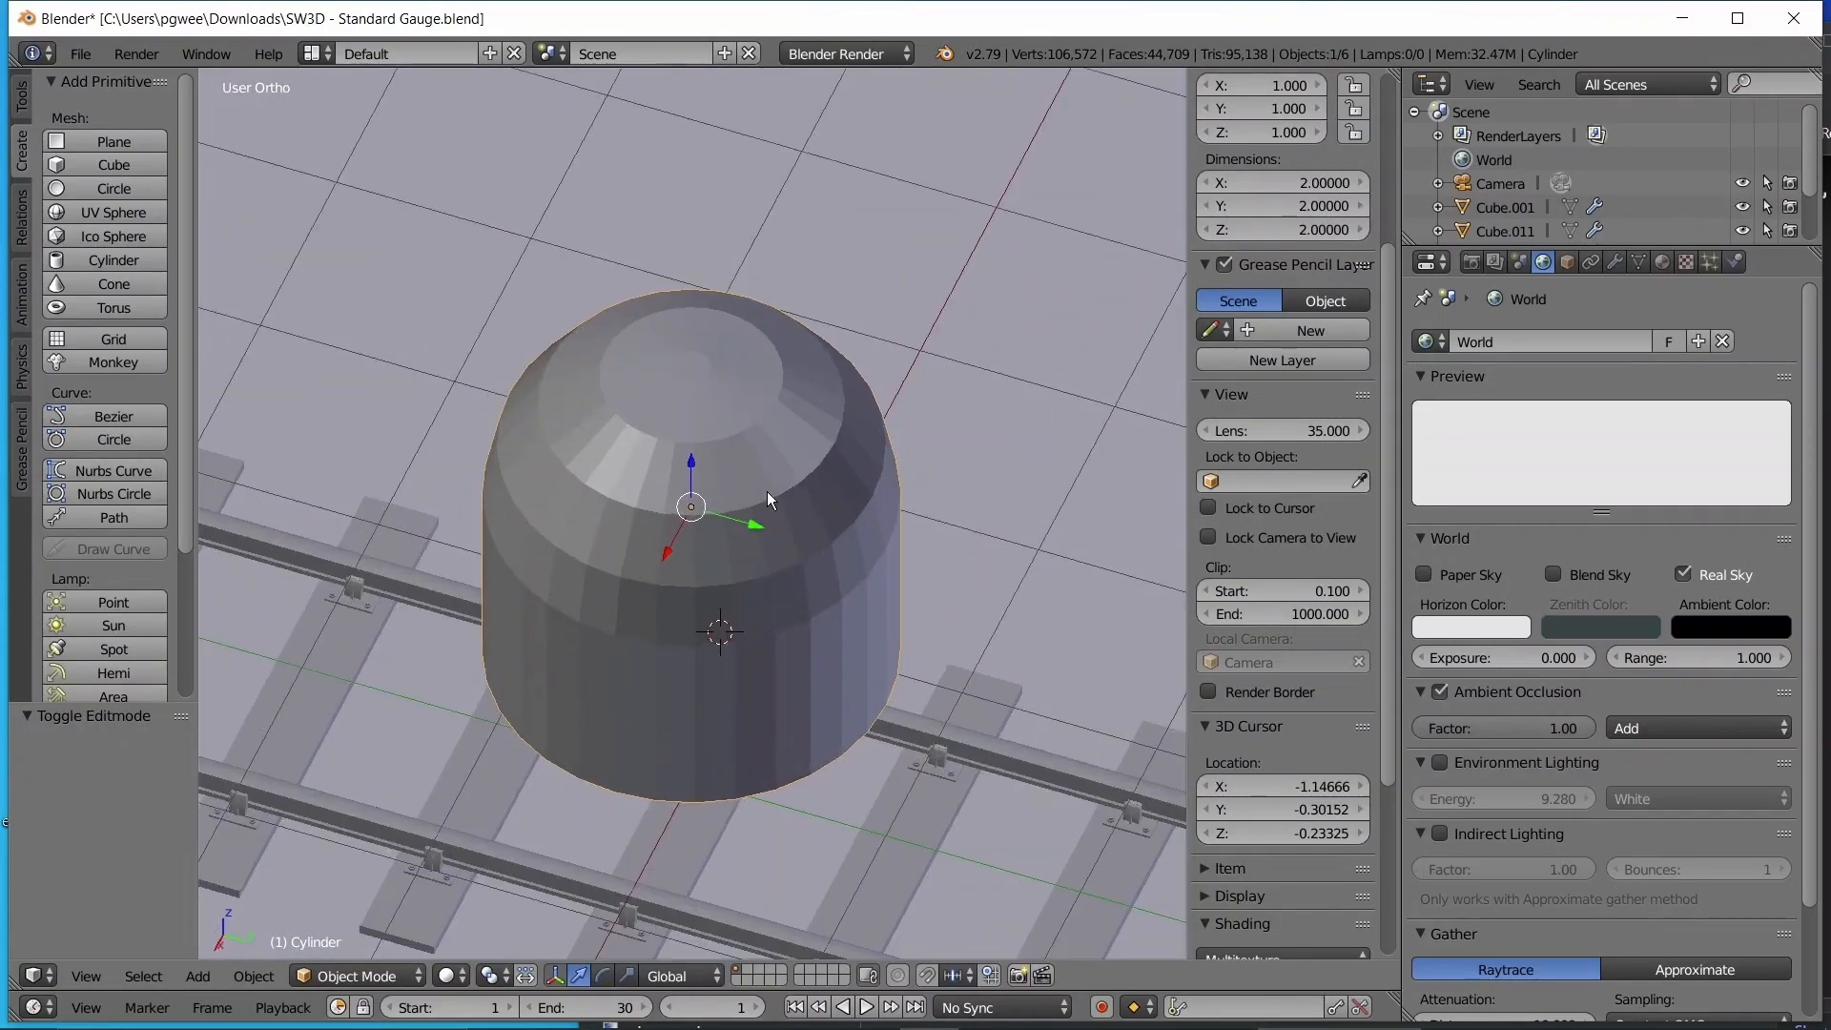
- Apply Shade Smooth to the whole domed cylinder mesh in Edit Mode and return to Object Mode
{"action": "key", "text": "Tab"}
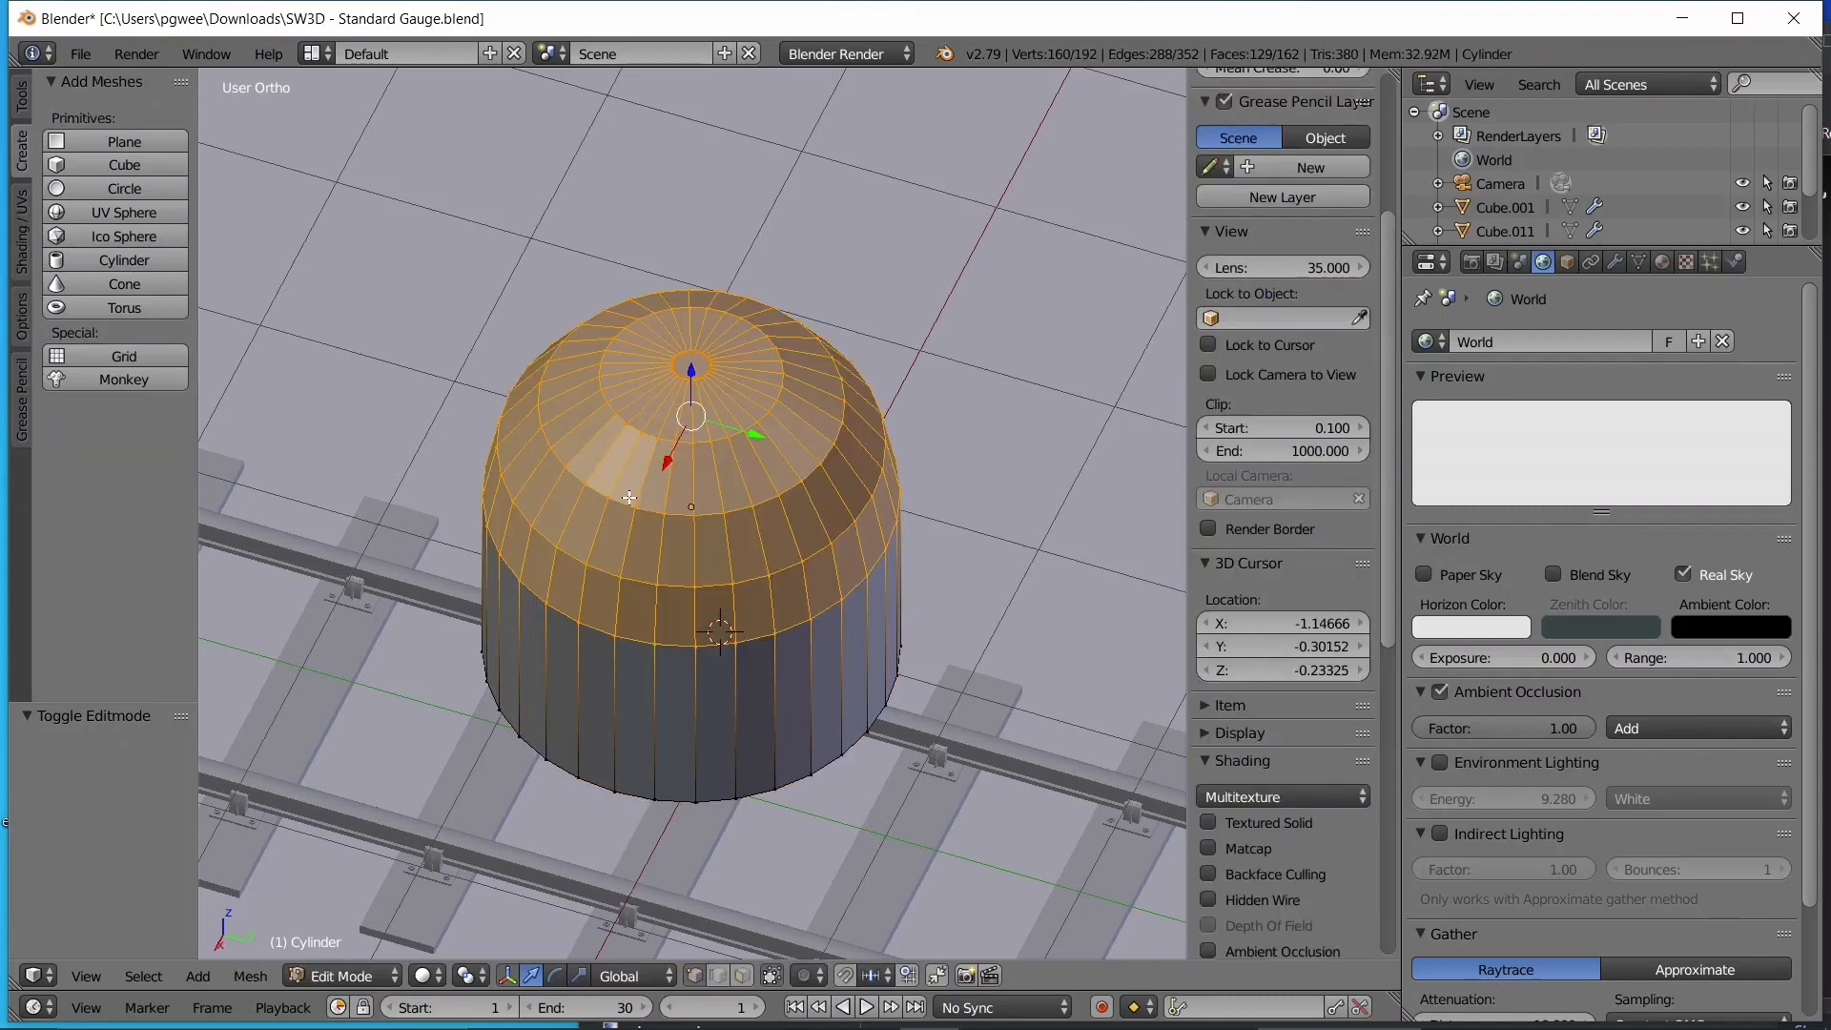
{"action": "key", "text": "a"}
{"action": "key", "text": "a"}
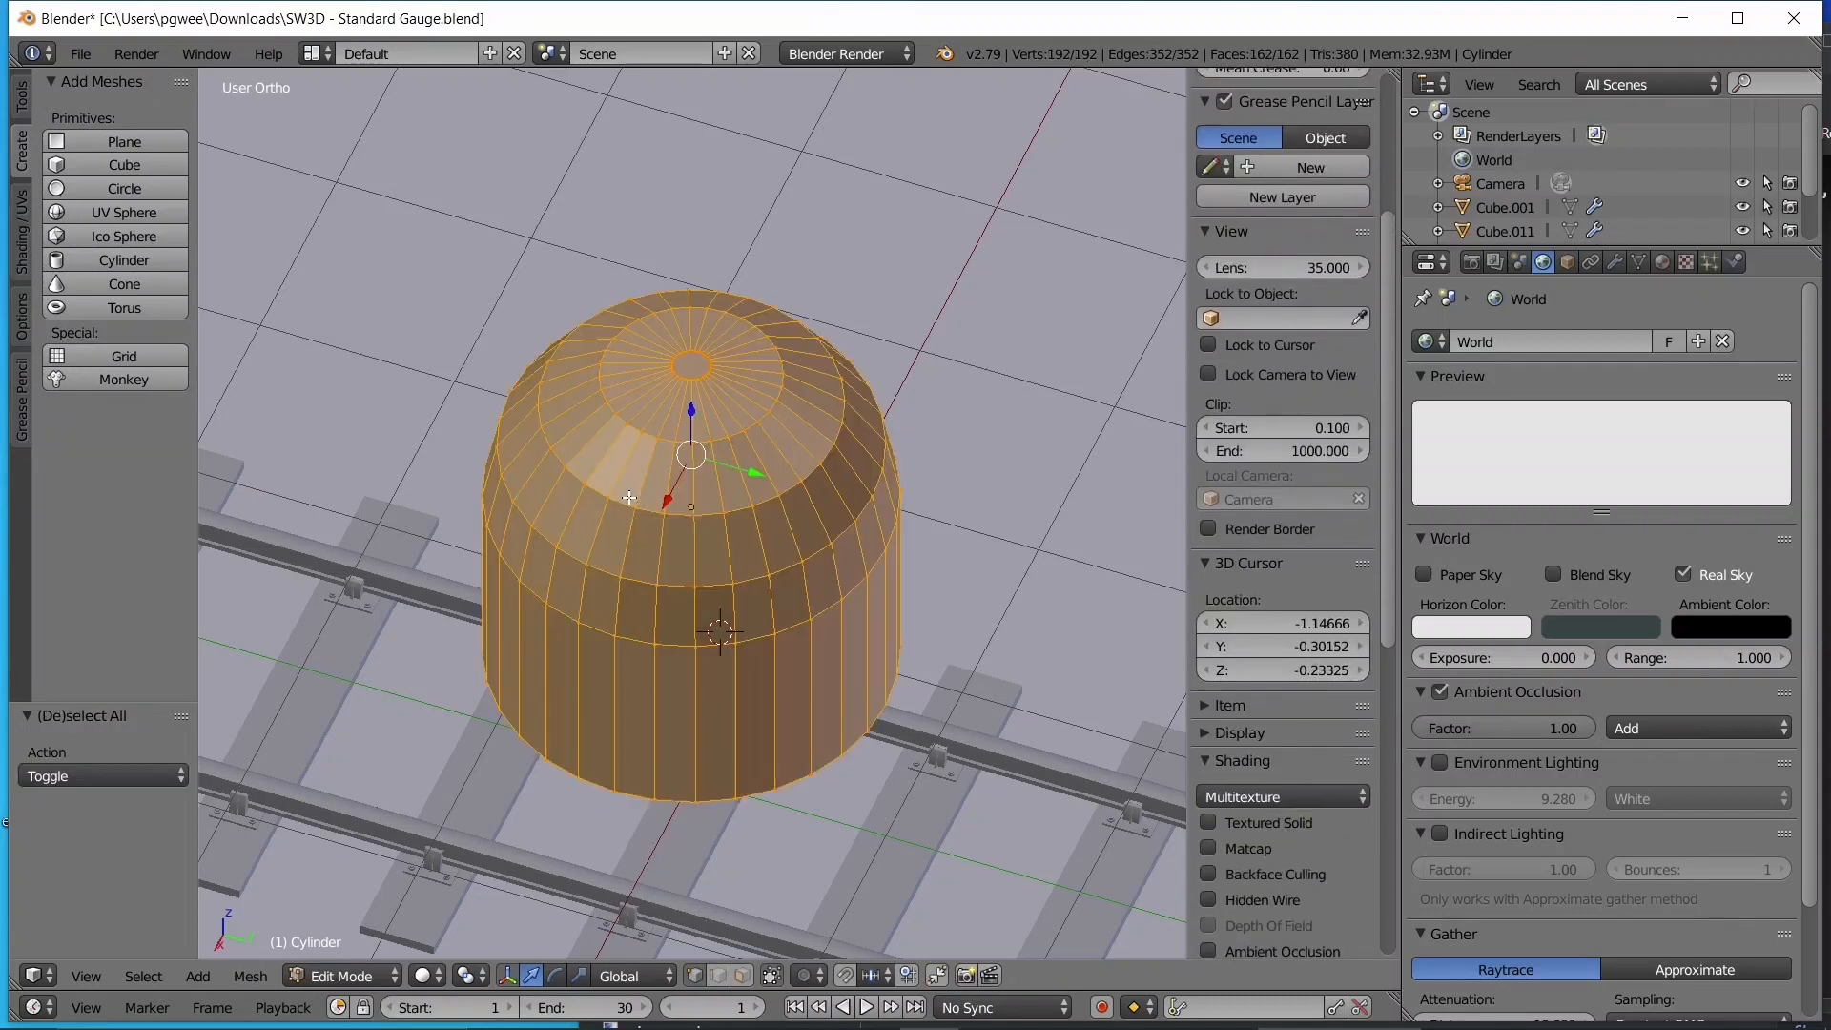
{"action": "key", "text": "w"}
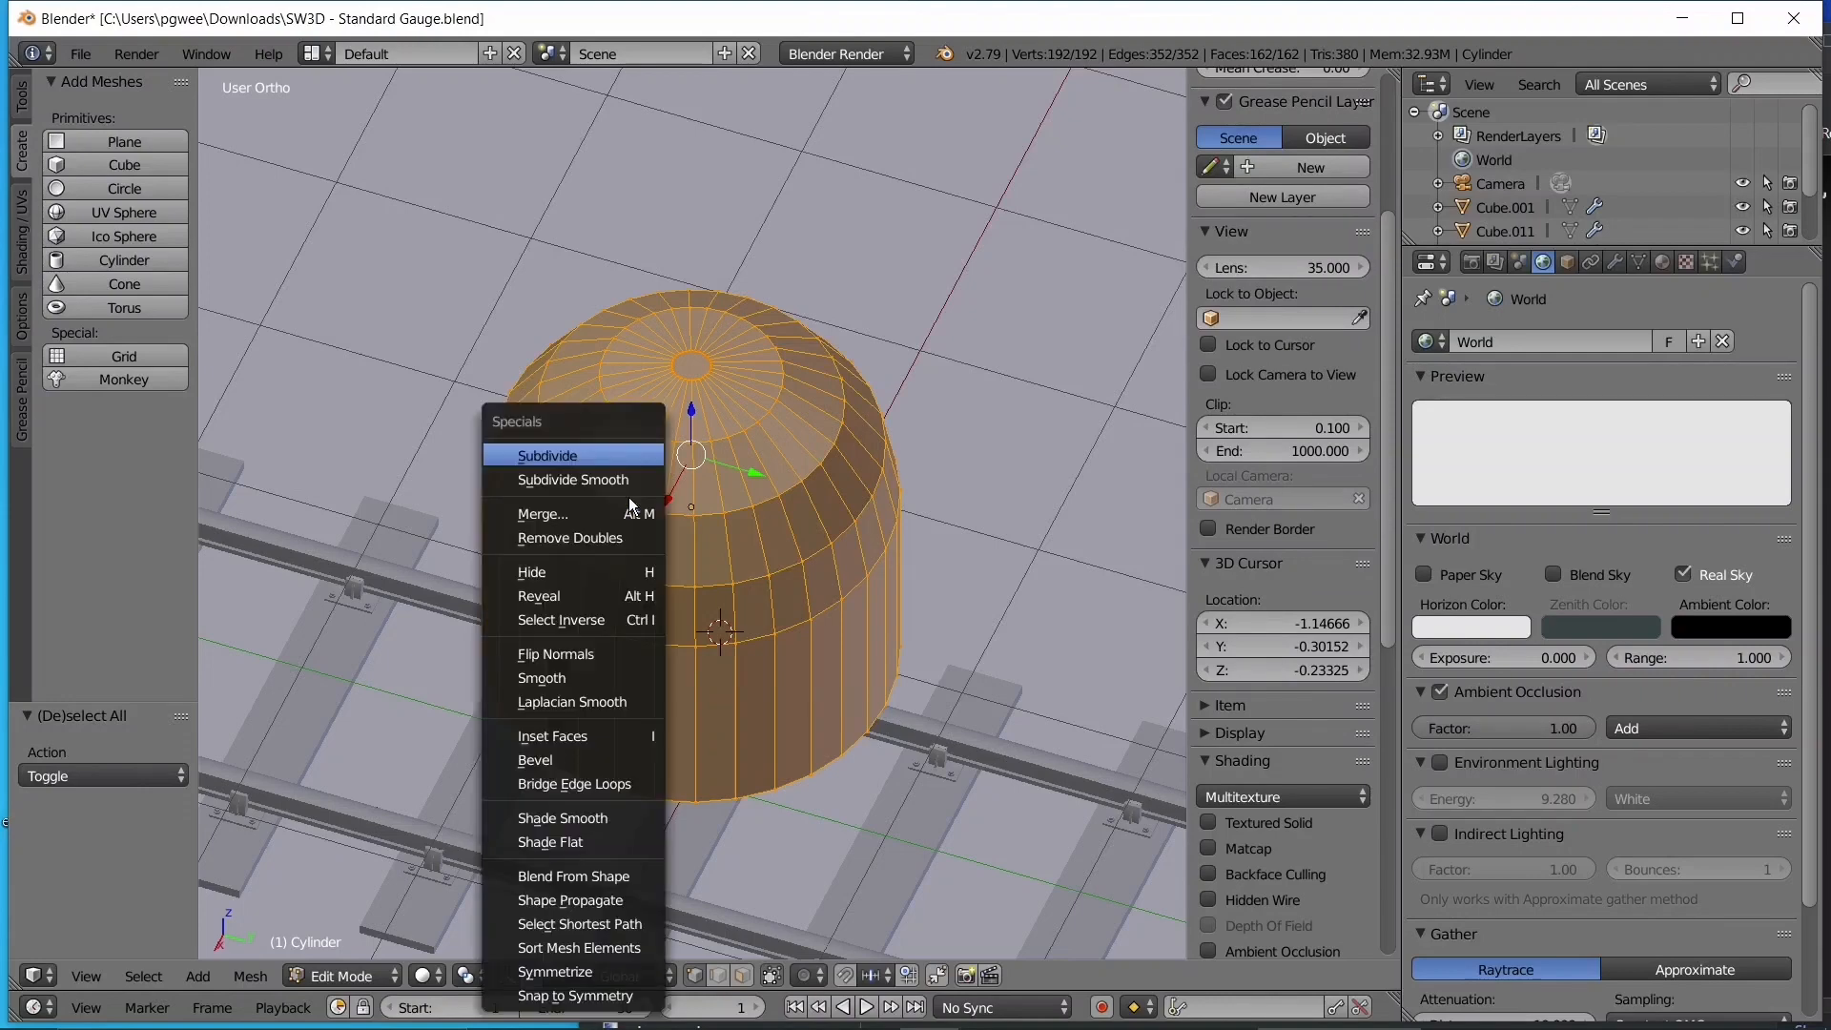
{"action": "left_click", "coordinate": [577, 820]}
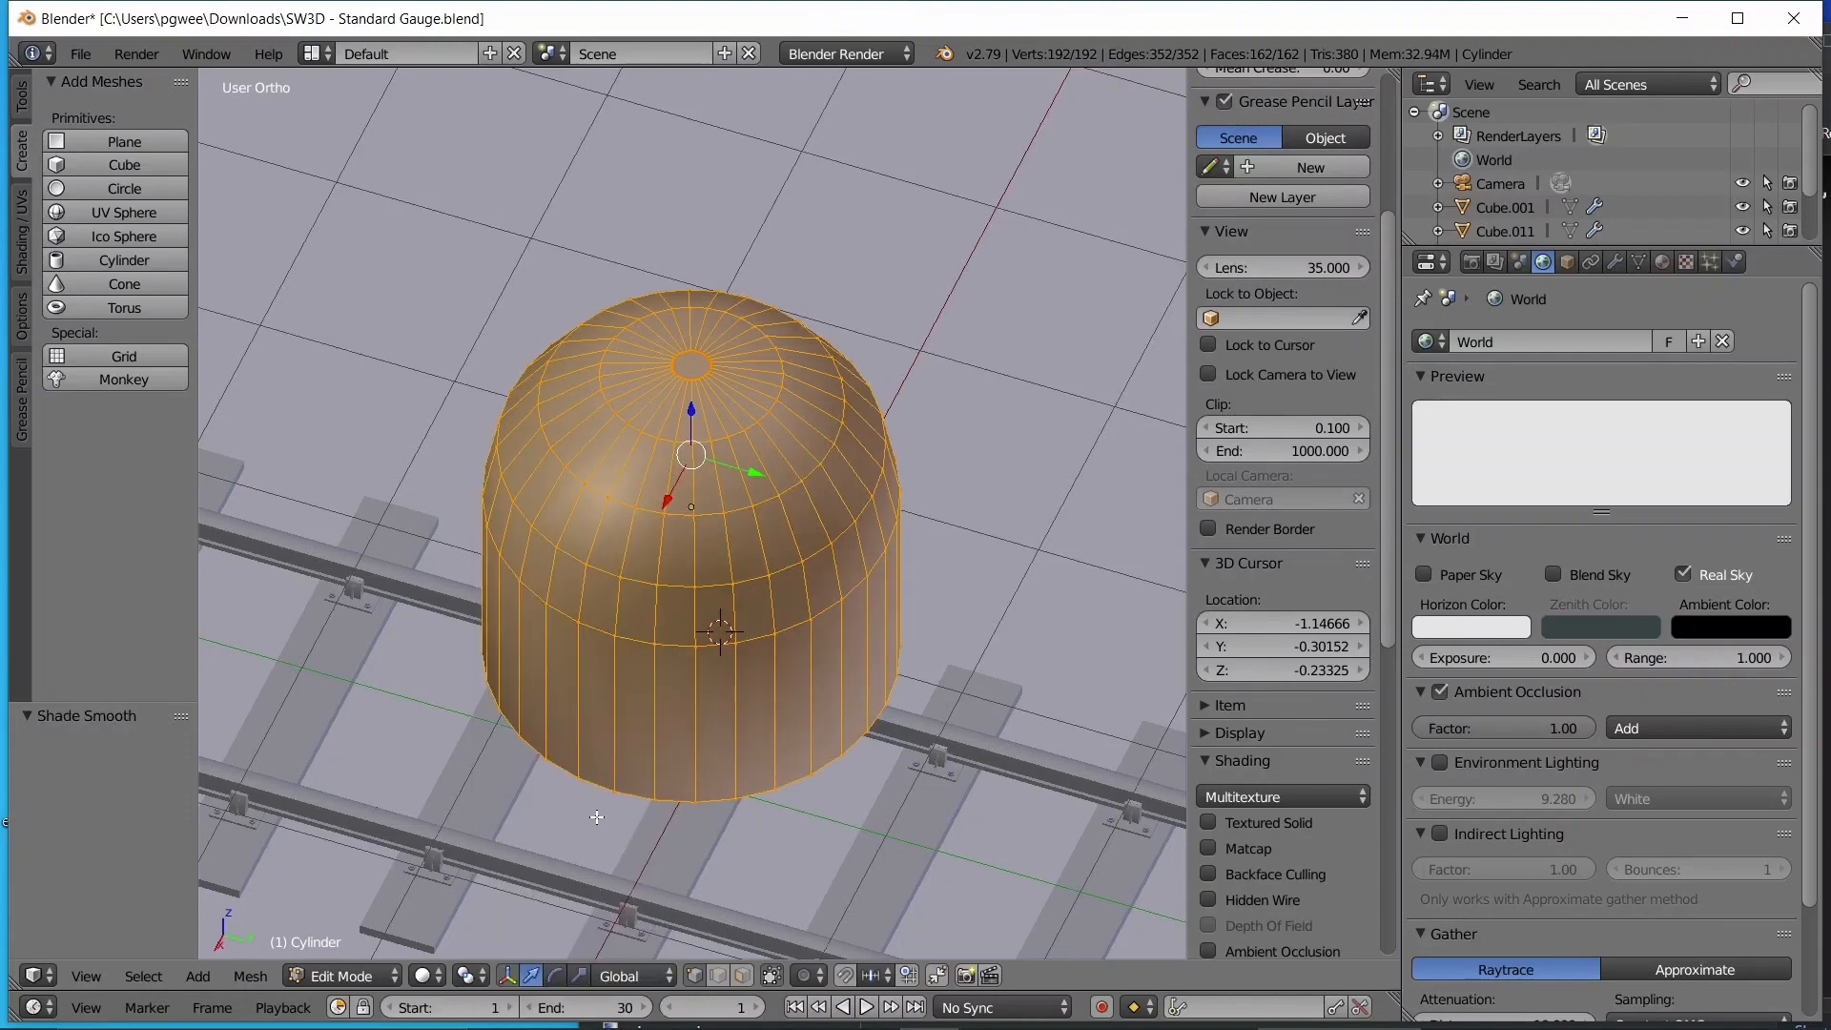
{"action": "key", "text": "Tab"}
{"action": "middle_click_drag", "start_coordinate": [601, 634], "coordinate": [605, 337]}
{"action": "mouse_move", "coordinate": [927, 738]}
{"action": "middle_mouse_down"}
{"action": "mouse_move", "coordinate": [855, 660]}
{"action": "mouse_move", "coordinate": [825, 724]}
{"action": "middle_mouse_up"}
{"action": "middle_click_drag", "start_coordinate": [560, 605], "coordinate": [1033, 638]}
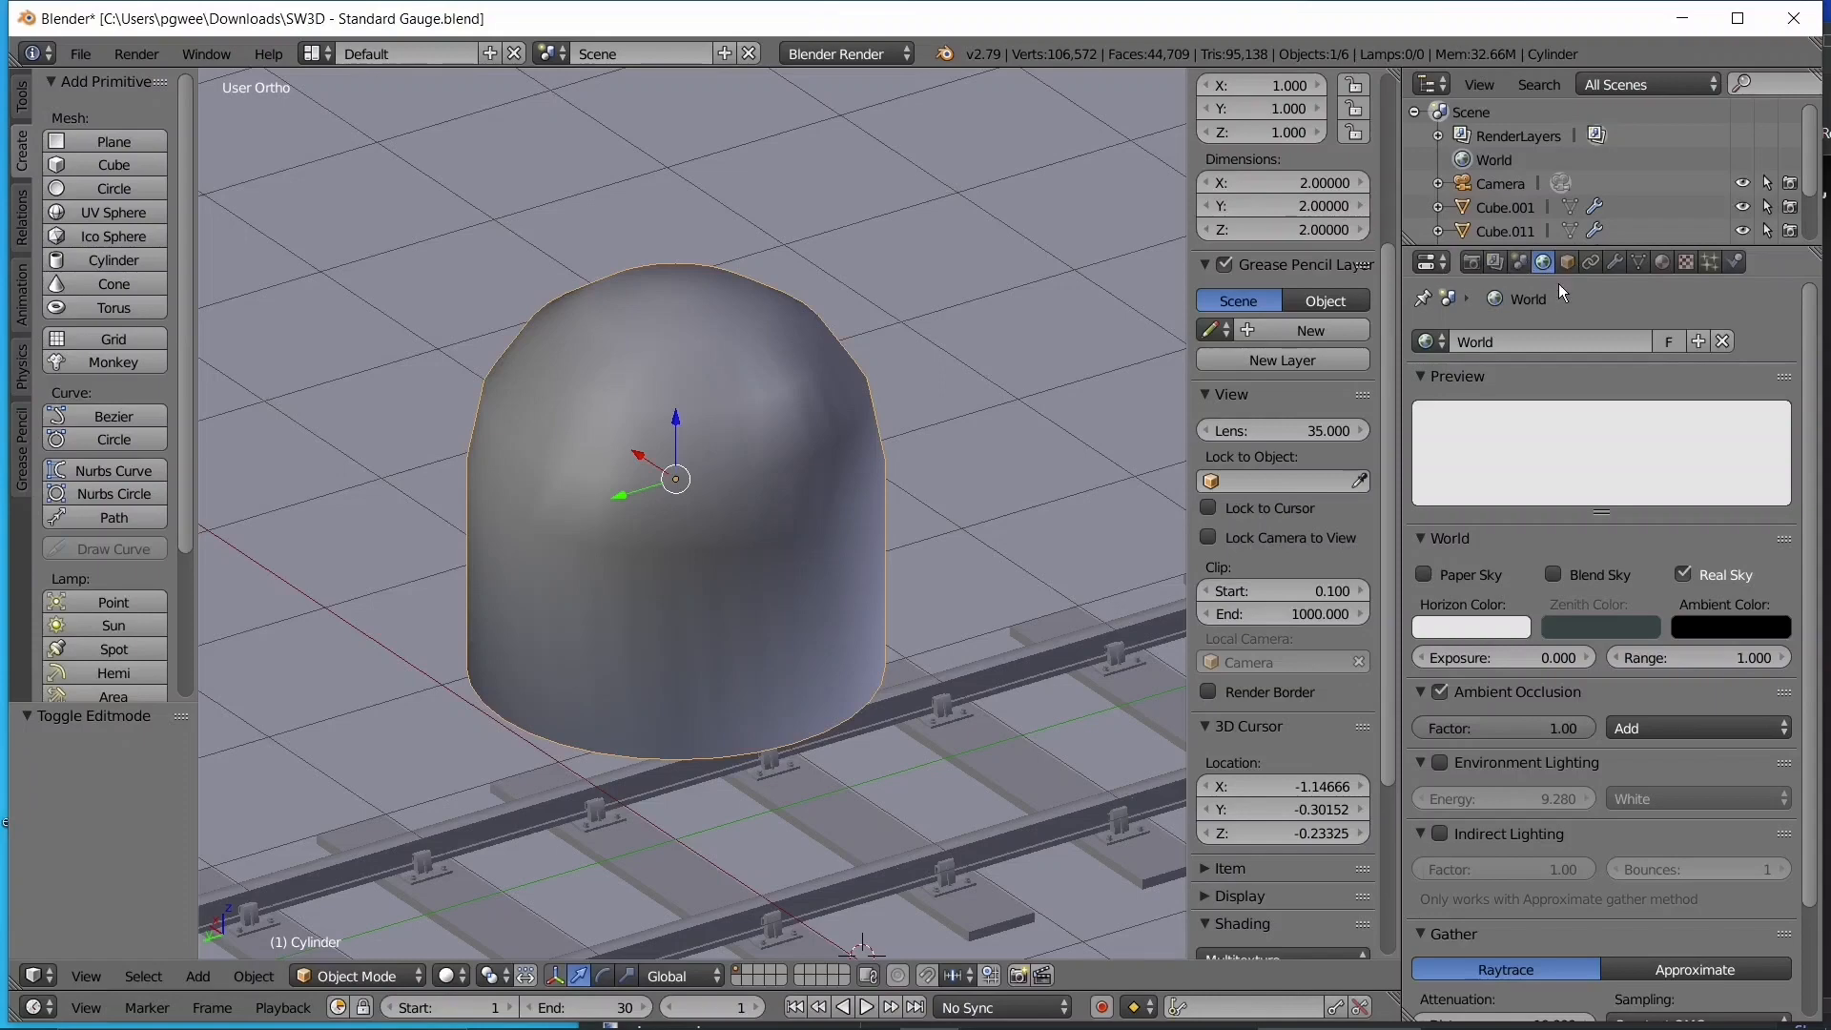
- Add an Edge Split modifier to the domed cylinder
{"action": "left_click", "coordinate": [1615, 262]}
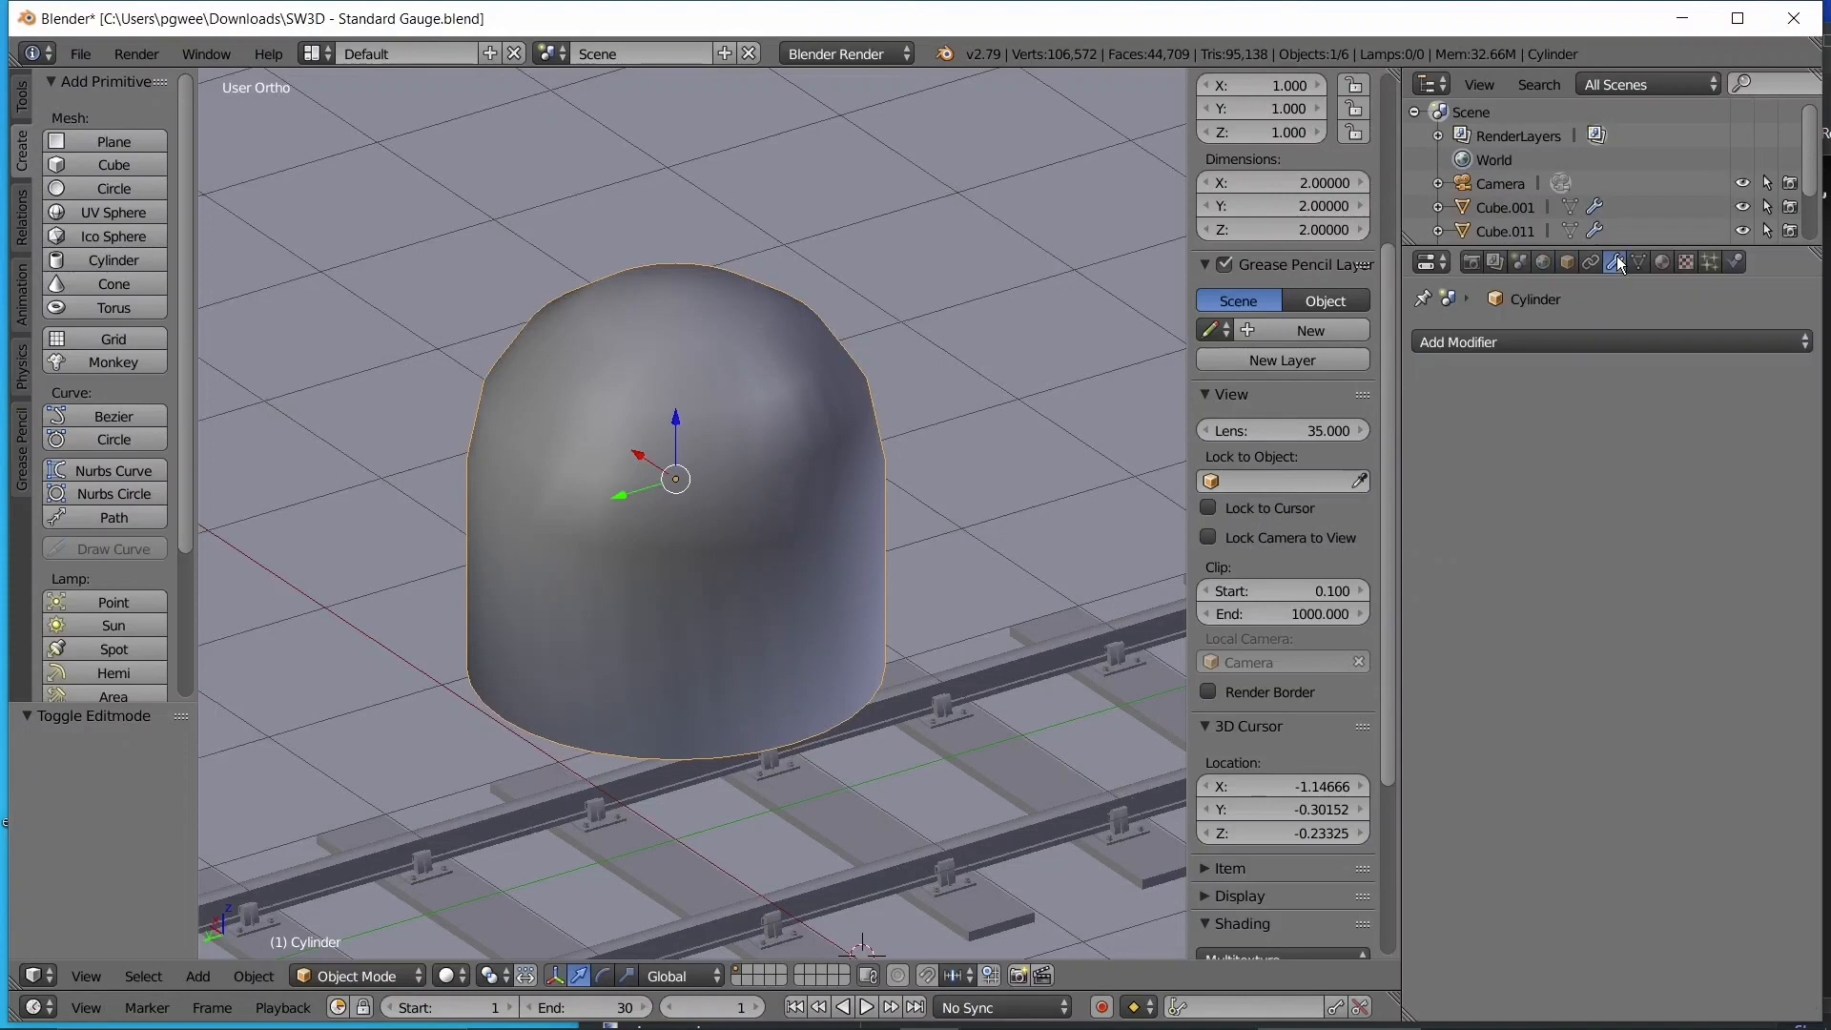
{"action": "left_click", "coordinate": [1469, 336]}
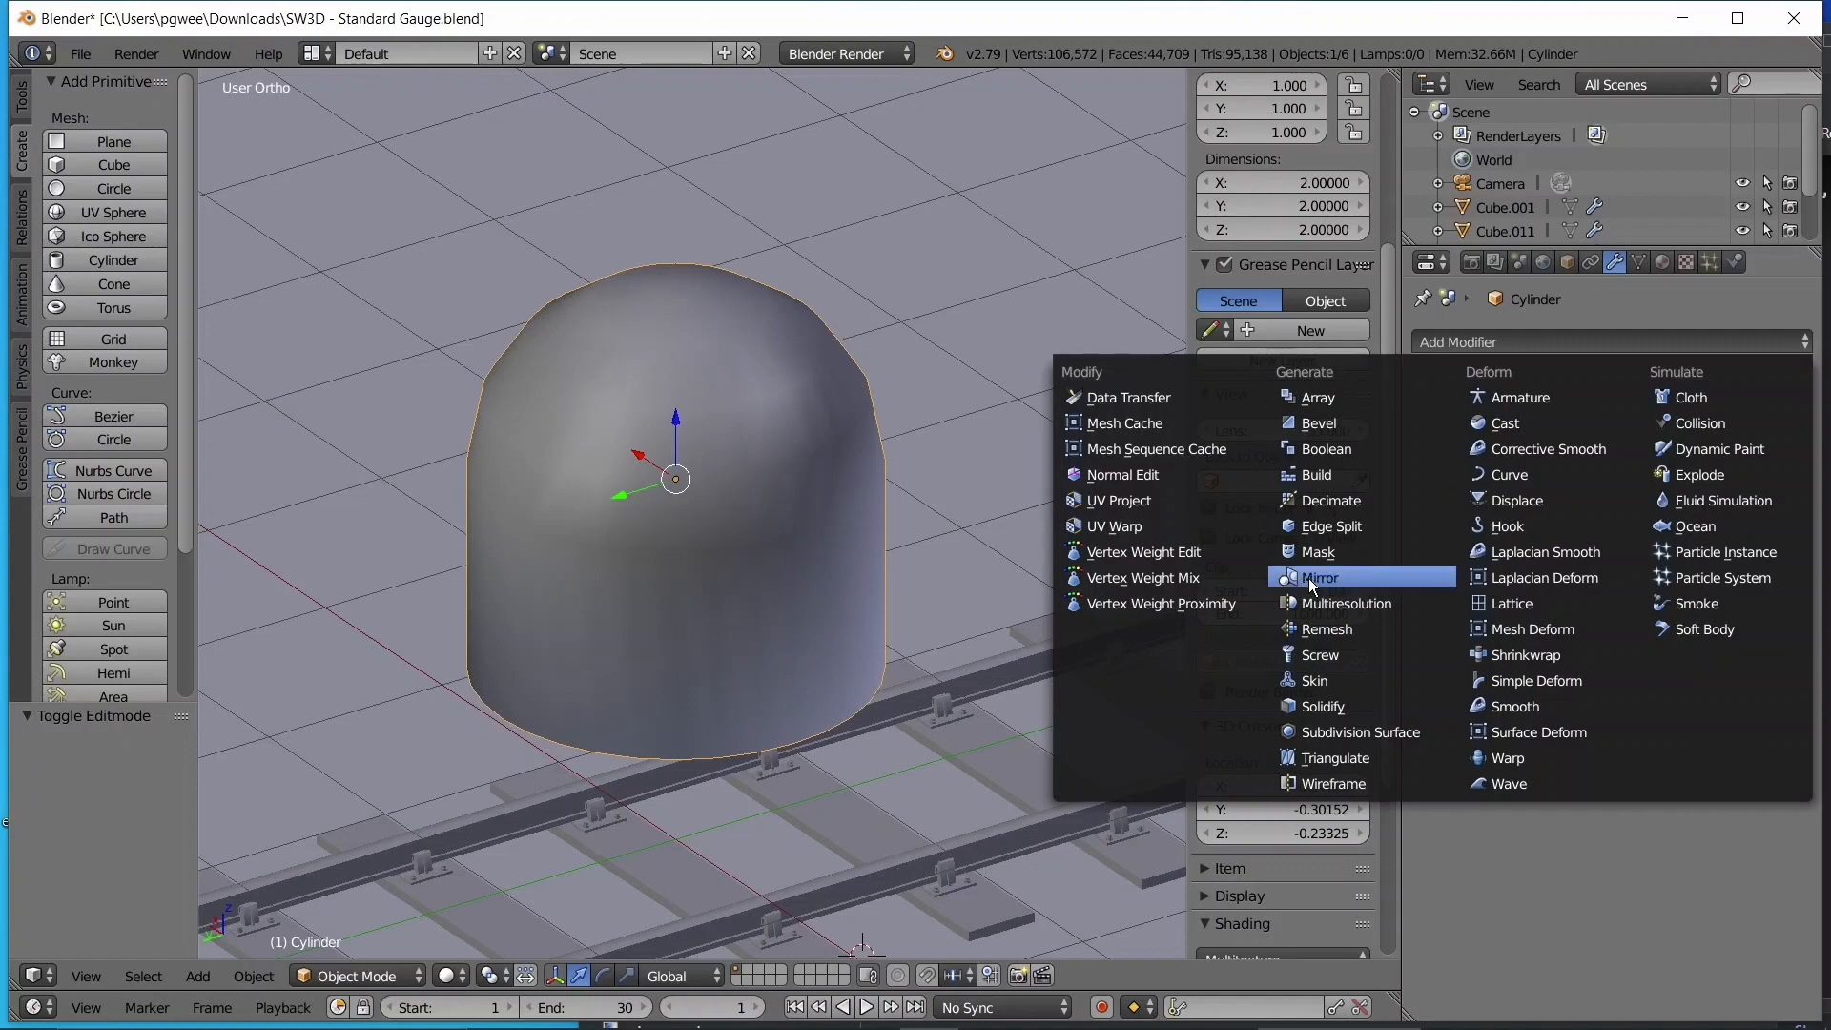
{"action": "left_click", "coordinate": [1331, 528]}
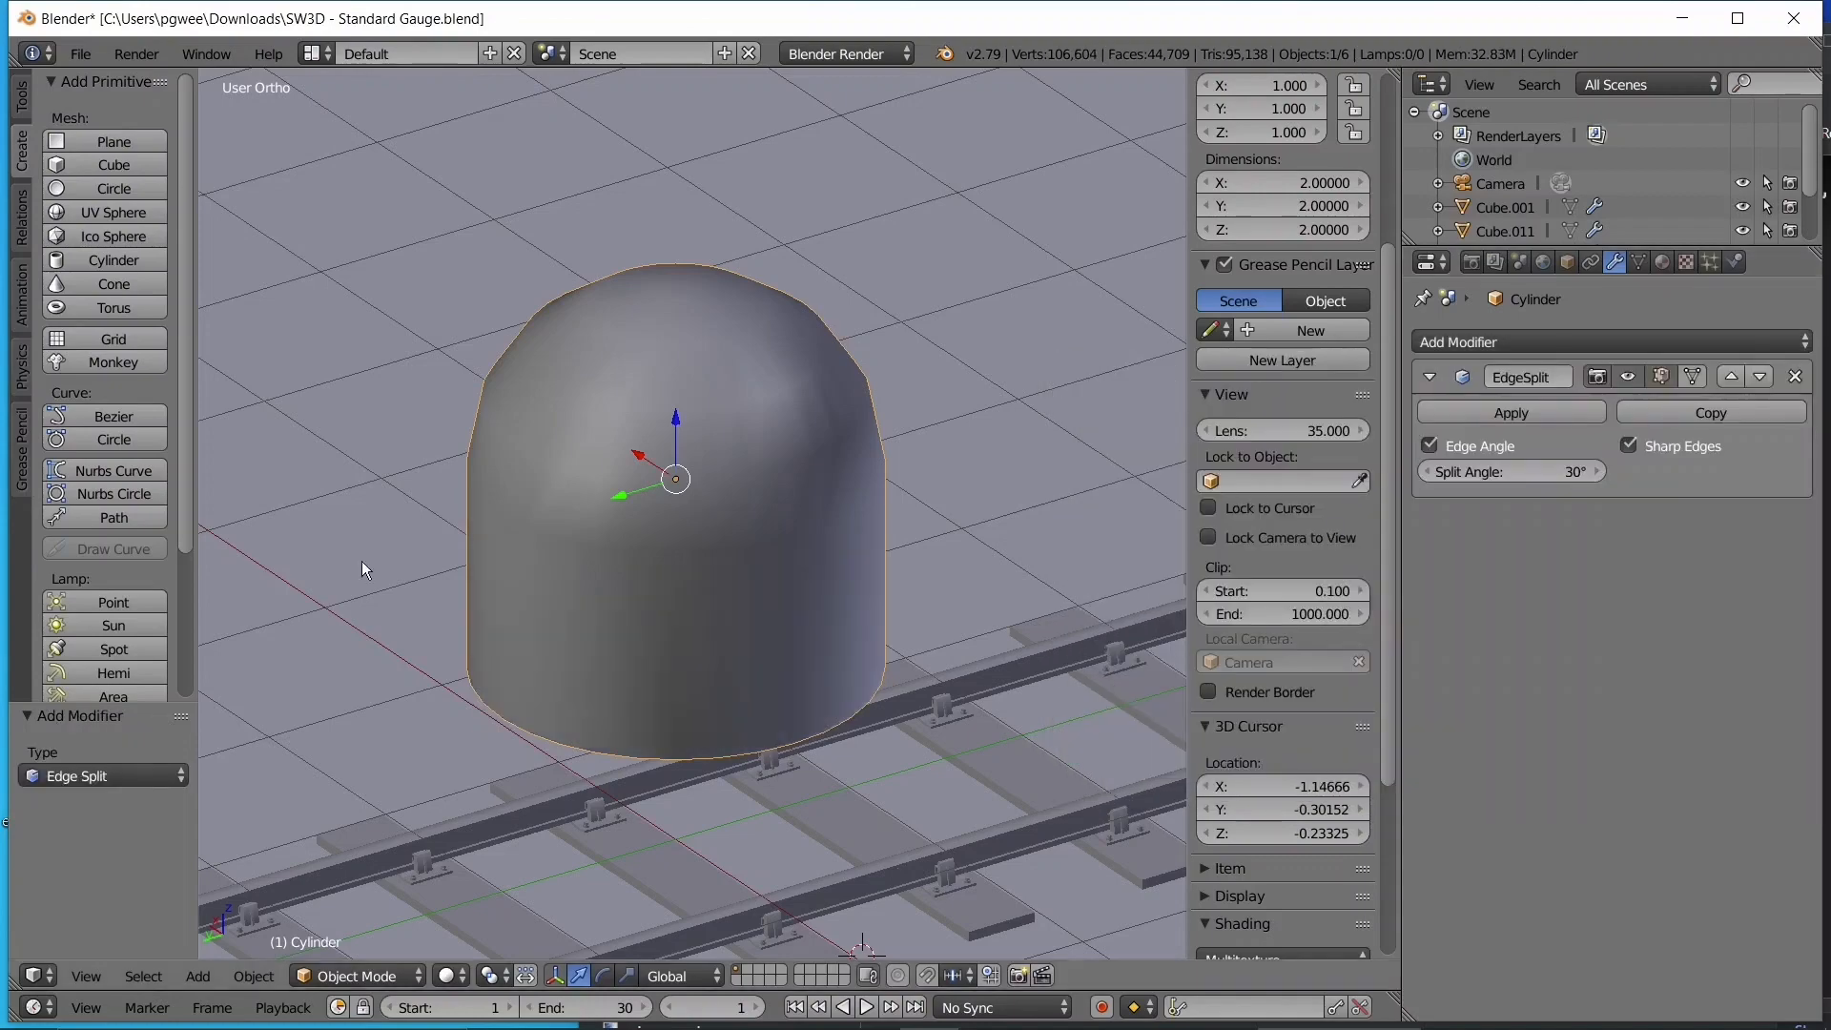
{"action": "key", "text": "Tab"}
{"action": "middle_click_drag", "start_coordinate": [362, 561], "coordinate": [935, 455]}
{"action": "key", "text": "Tab"}
{"action": "scroll", "coordinate": [658, 574], "scroll_direction": "down", "scroll_amount": 5}
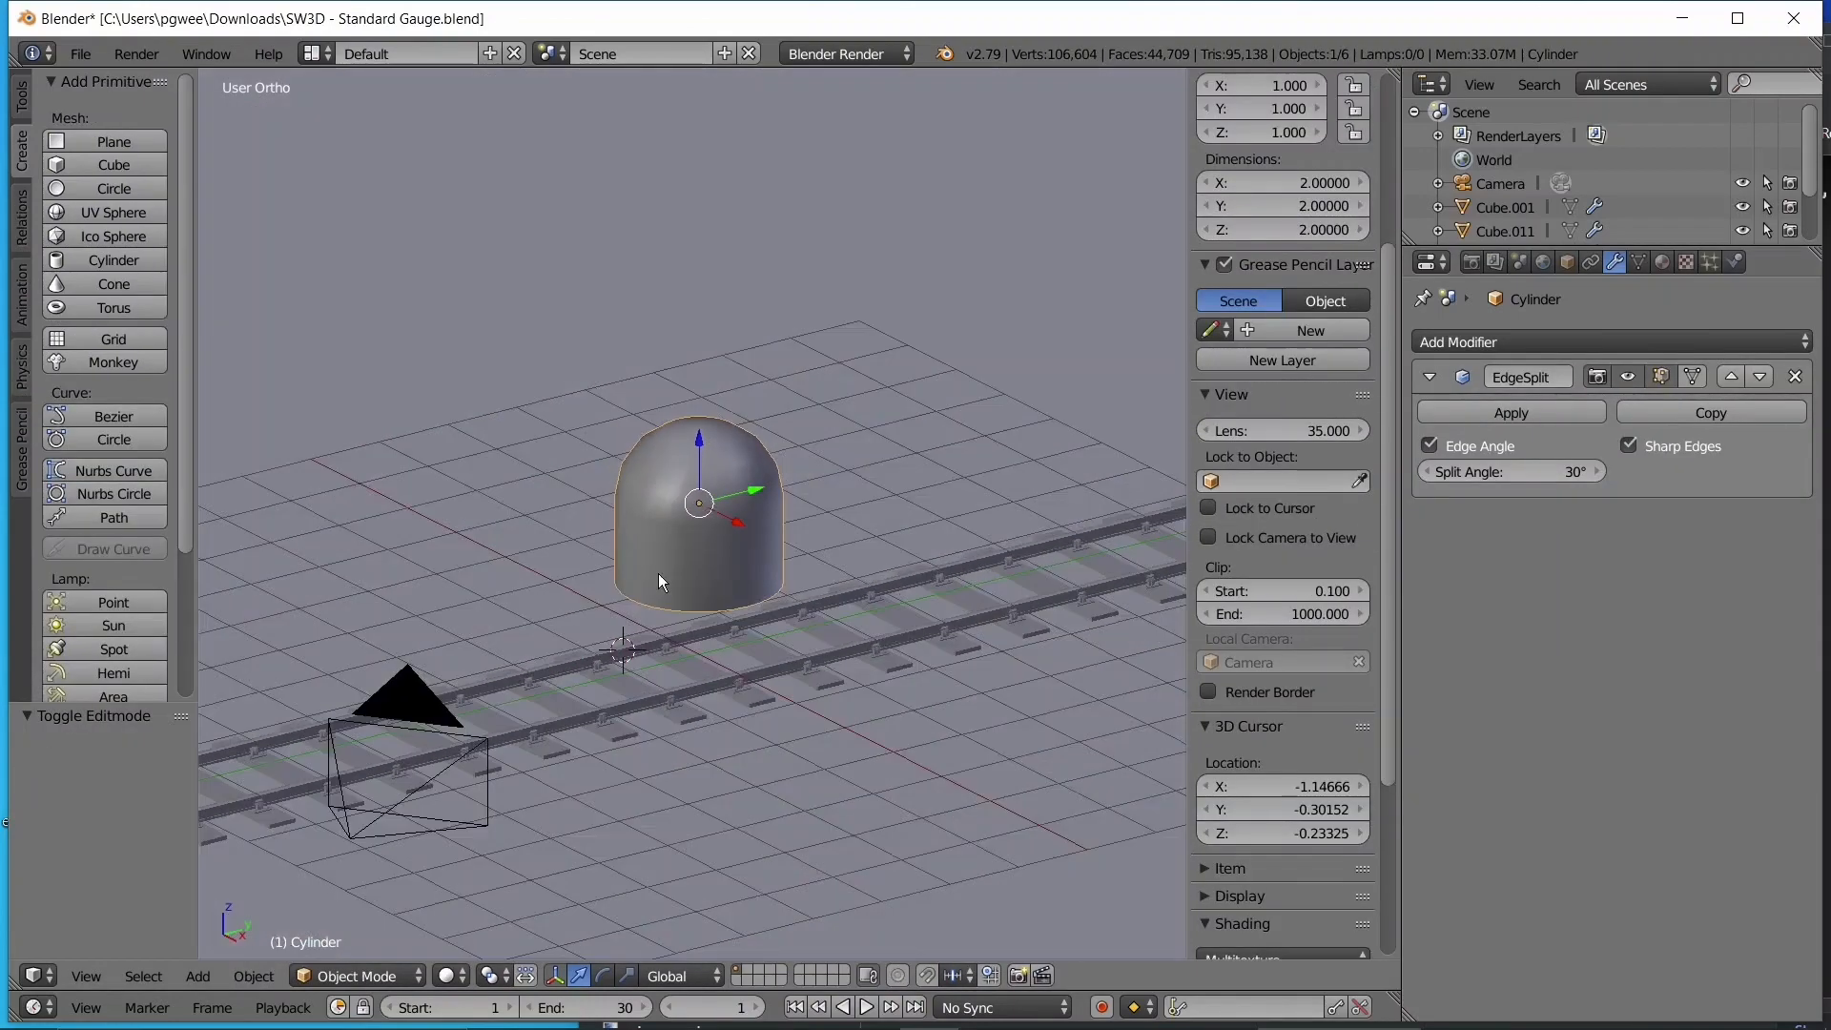
{"action": "middle_click_drag", "start_coordinate": [658, 573], "coordinate": [993, 467]}
{"action": "scroll", "coordinate": [917, 437], "scroll_direction": "up", "scroll_amount": 6}
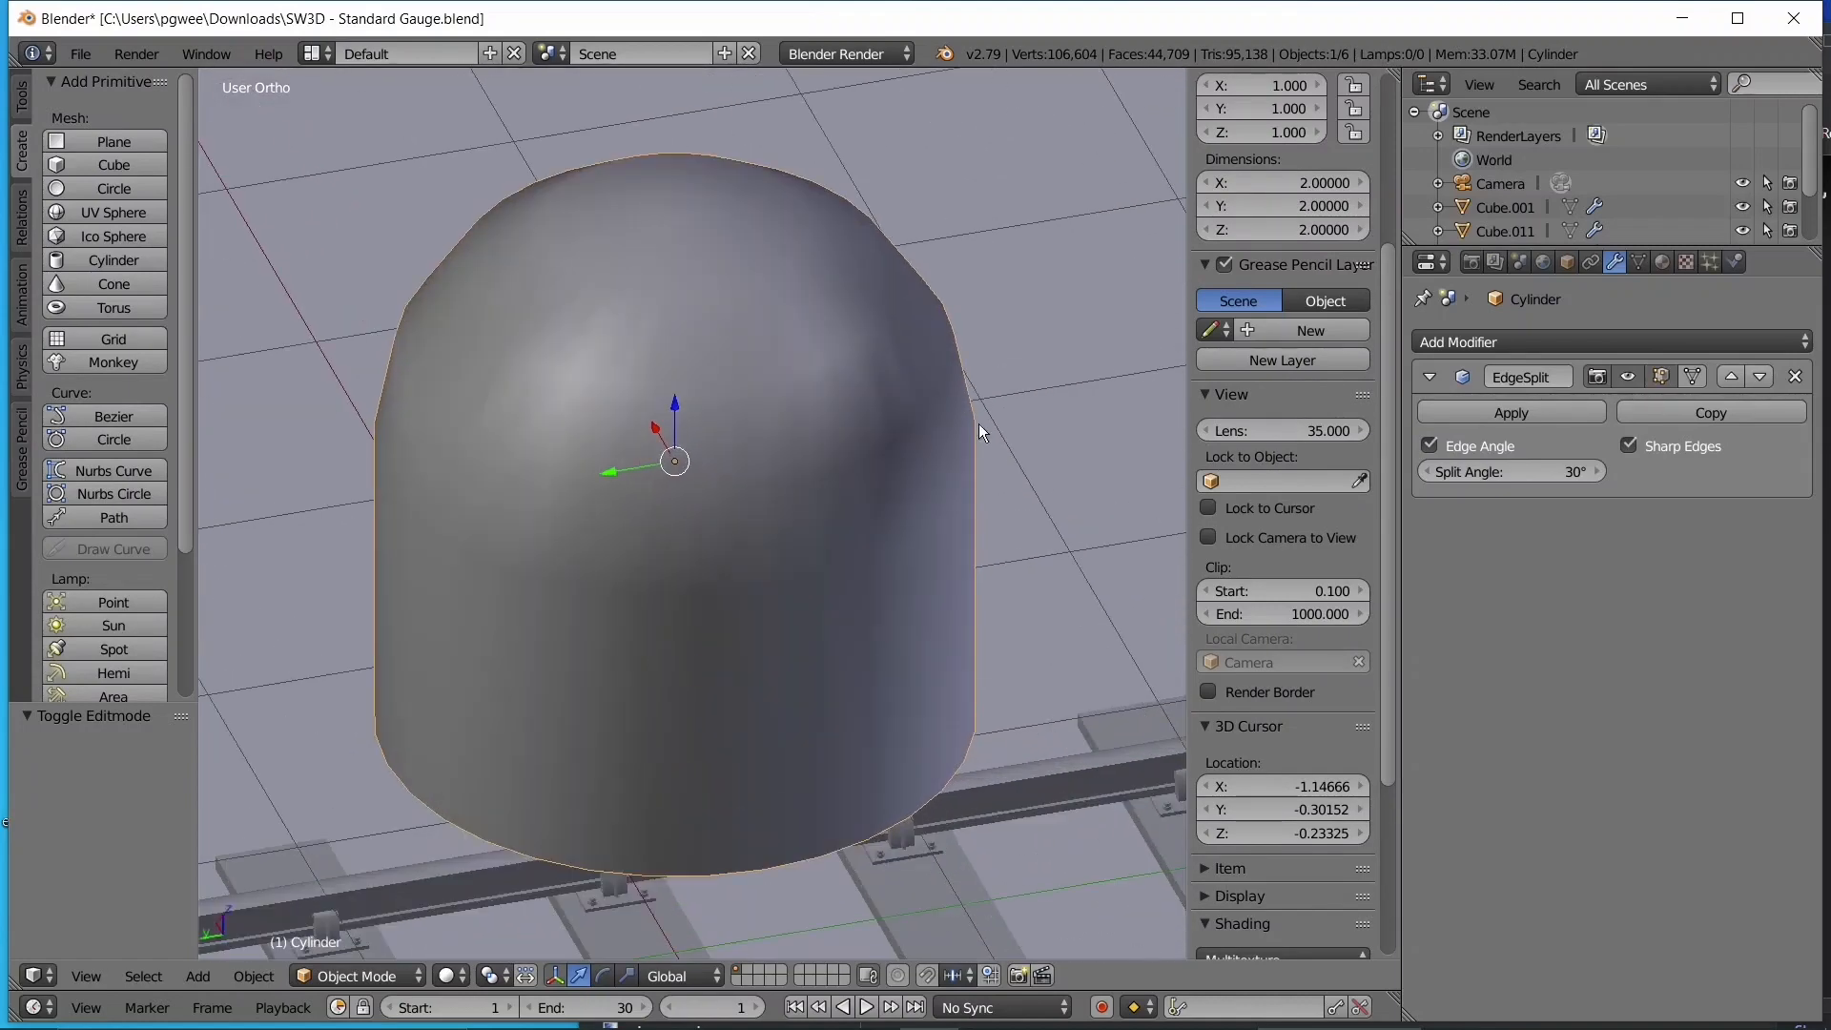
- Remove the Edge Split modifier from the domed cylinder and apply Shade Flat to its whole mesh in Edit Mode
{"action": "left_click", "coordinate": [1796, 385]}
{"action": "key", "text": "Tab"}
{"action": "key", "text": "a"}
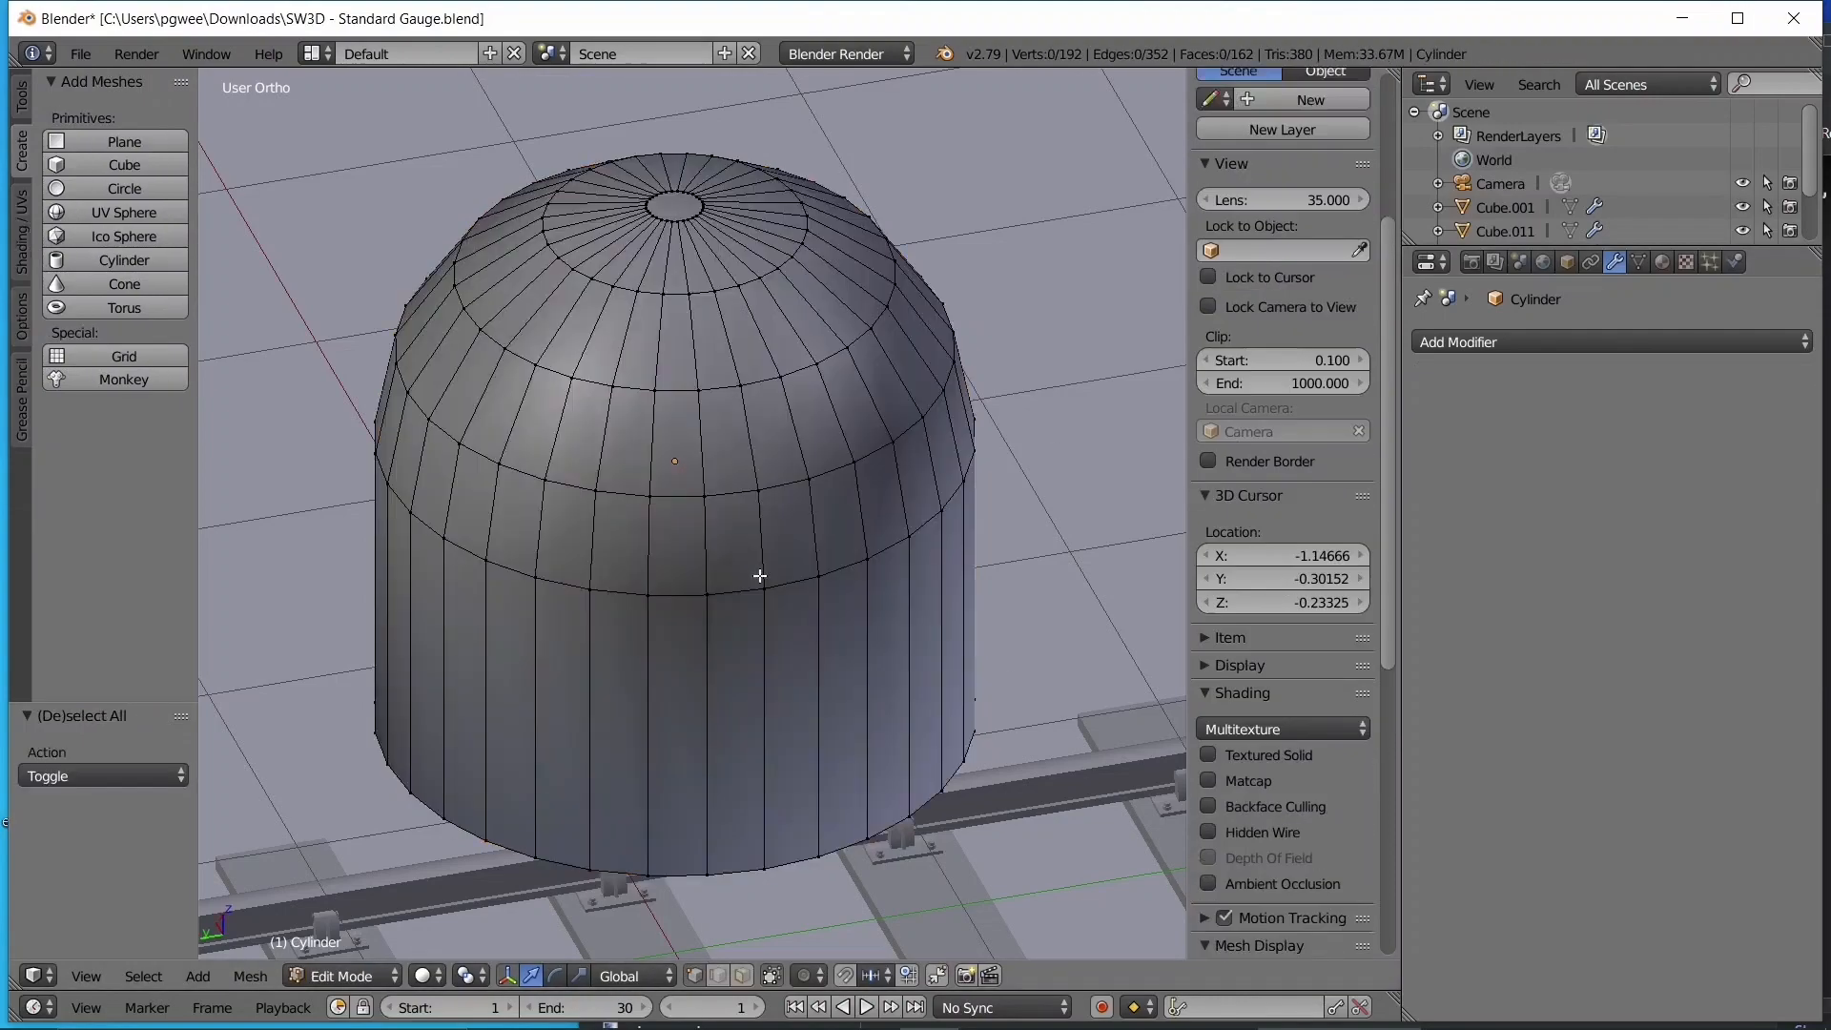
{"action": "key", "text": "a"}
{"action": "key", "text": "w"}
{"action": "left_click", "coordinate": [730, 601]}
{"action": "key", "text": "Tab"}
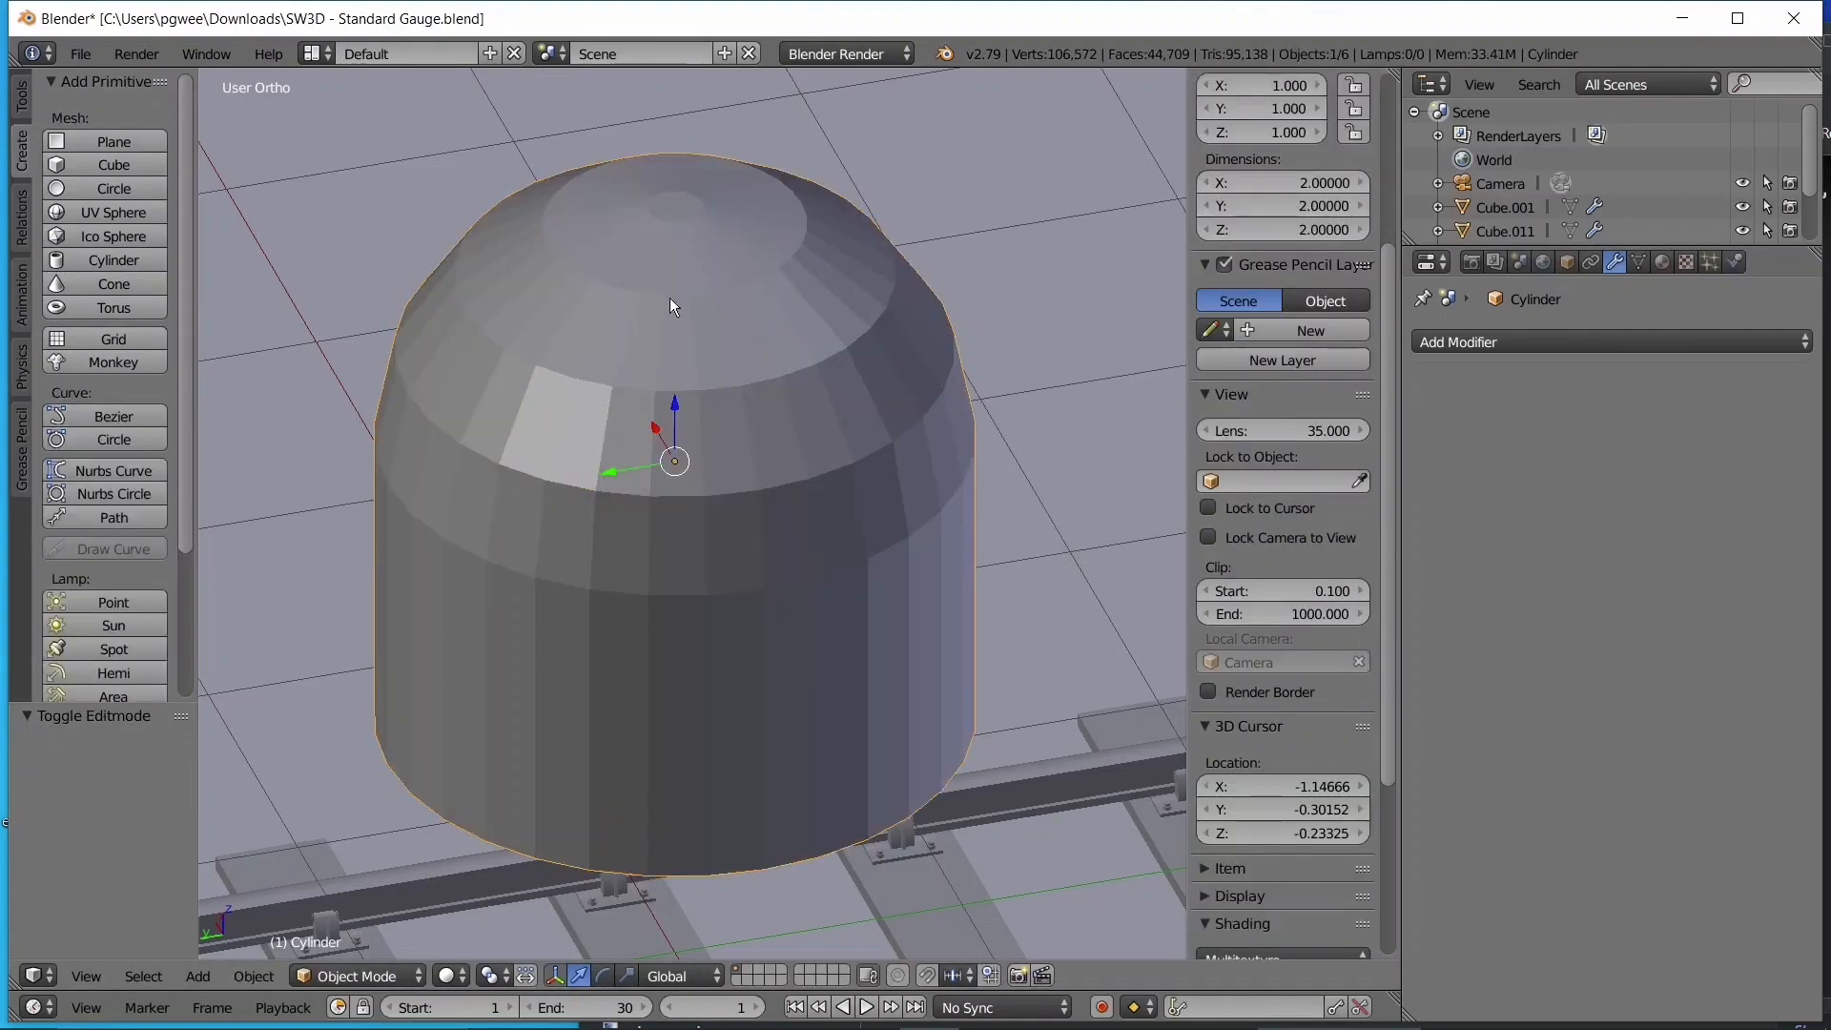
- Apply Shade Flat once more to all of the domed cylinder's faces in Edit Mode
{"action": "middle_click_drag", "start_coordinate": [746, 399], "coordinate": [912, 424]}
{"action": "scroll", "coordinate": [798, 490], "scroll_direction": "up", "scroll_amount": 1}
{"action": "key", "text": "Tab"}
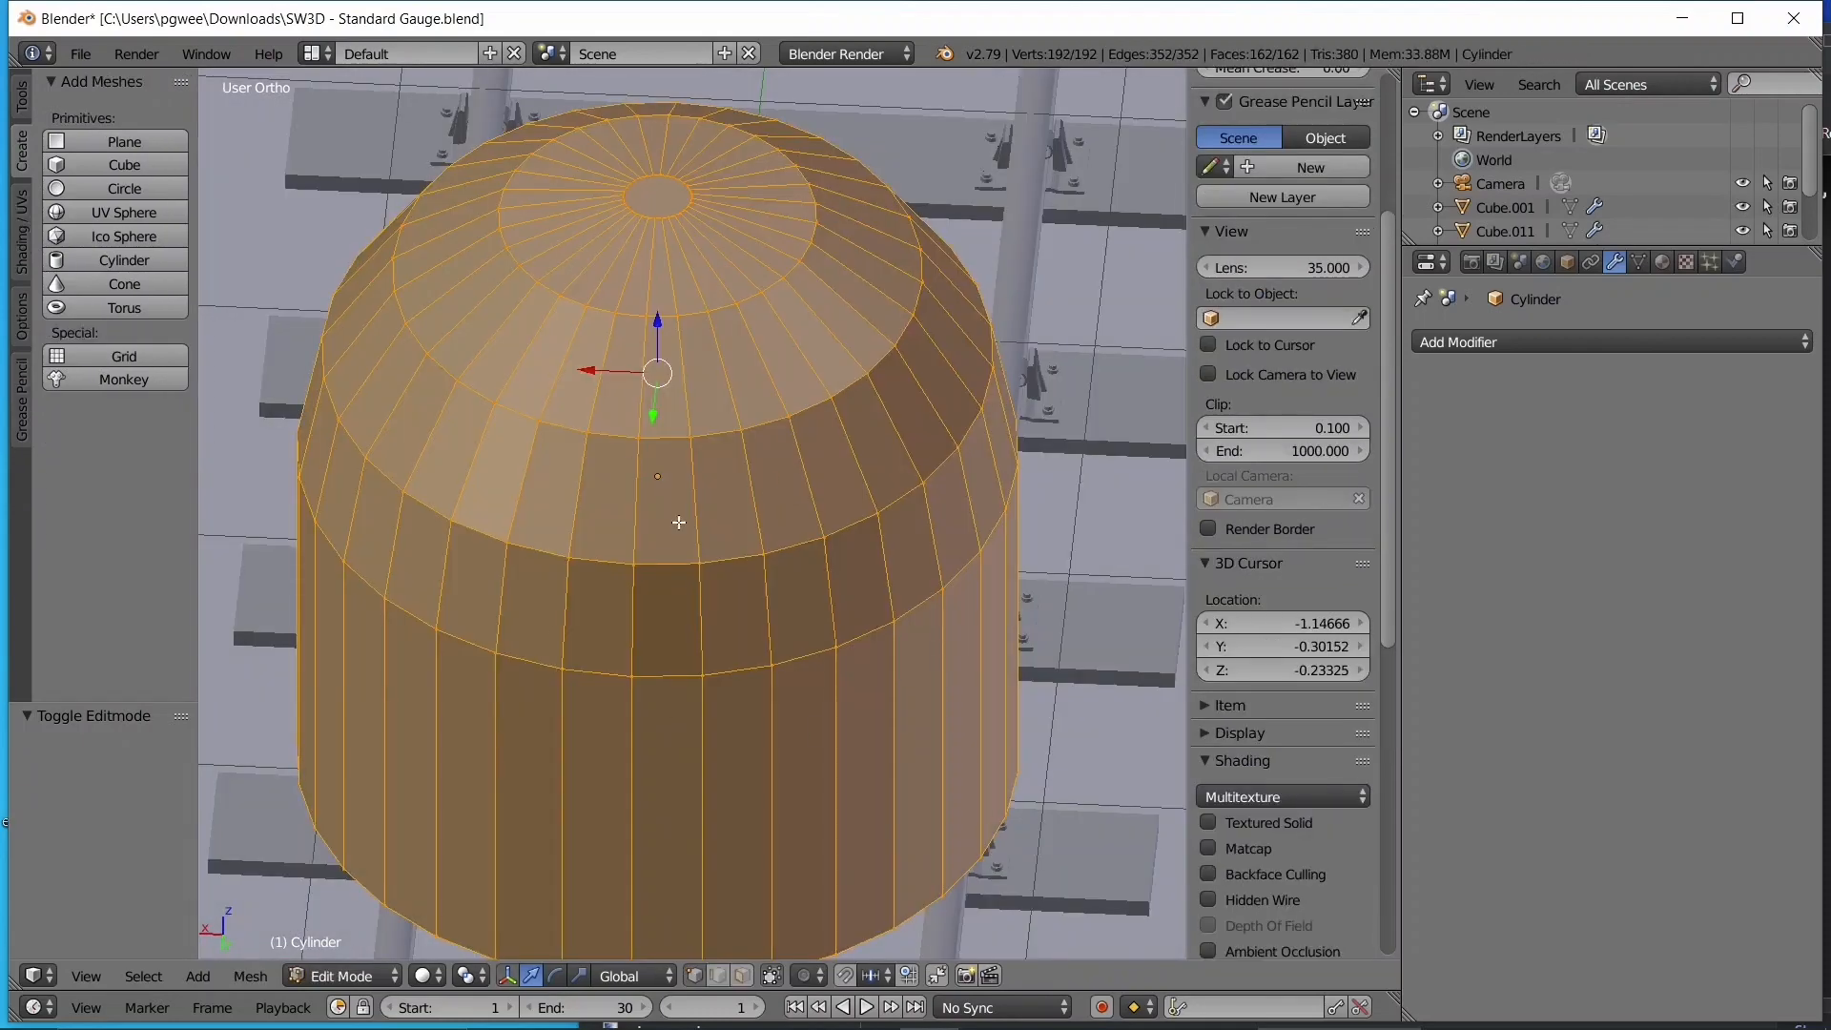
{"action": "key", "text": "w"}
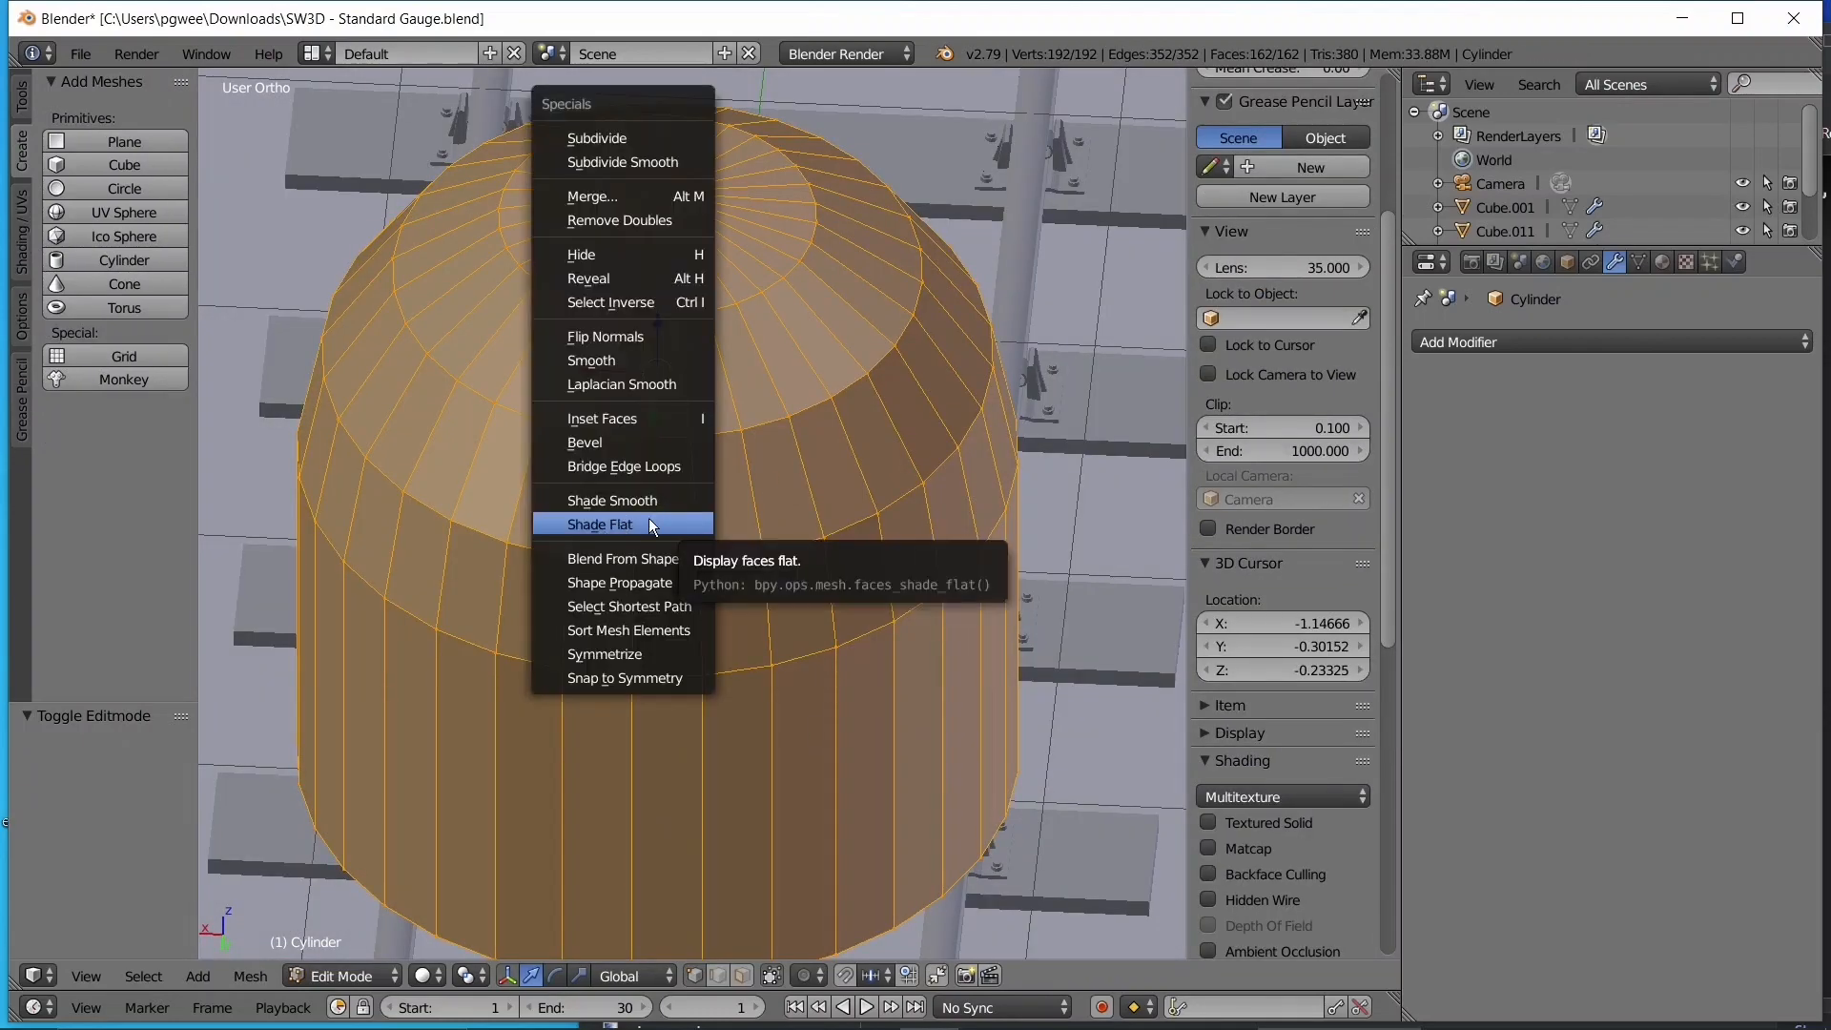
{"action": "left_click", "coordinate": [649, 523]}
{"action": "key", "text": "Tab"}
- Circle-select only the domed cylinder's bottom face in wireframe display, and return to solid display
{"action": "scroll", "coordinate": [609, 431], "scroll_direction": "down", "scroll_amount": 4}
{"action": "middle_click_drag", "start_coordinate": [609, 431], "coordinate": [845, 490]}
{"action": "key", "text": "a"}
{"action": "key", "text": "a"}
{"action": "key", "text": "Tab"}
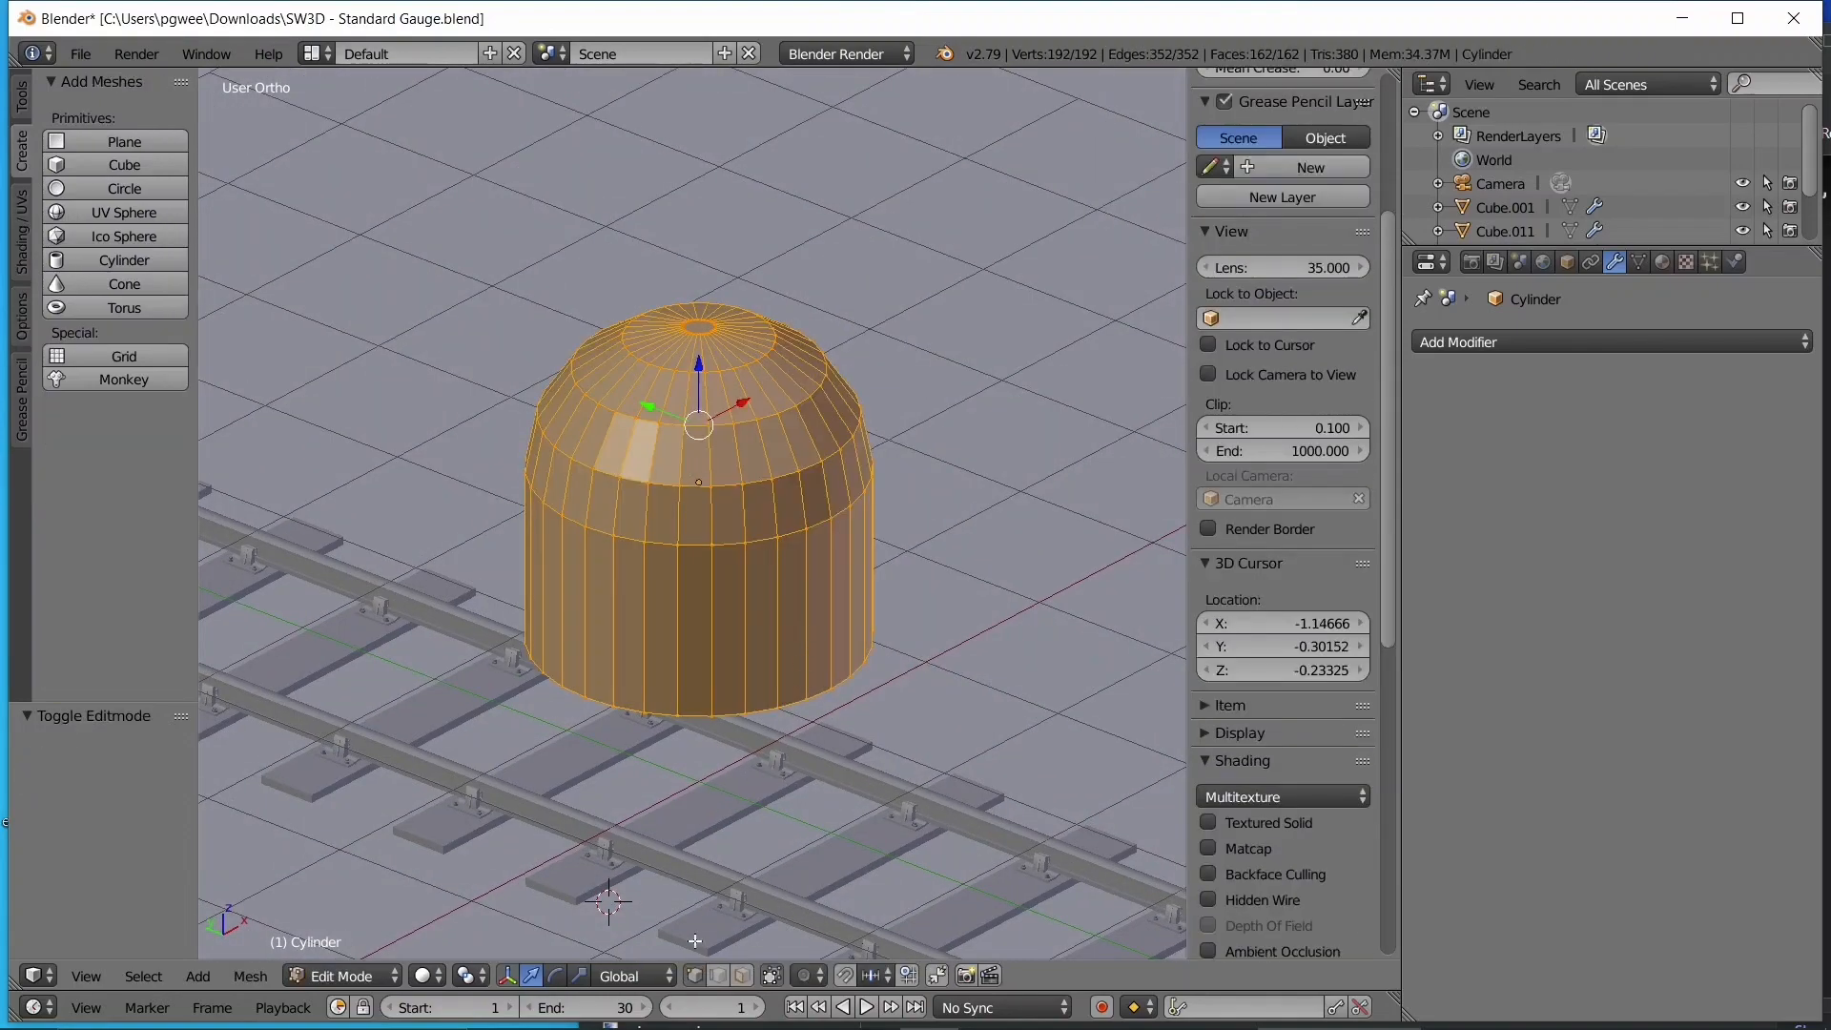
{"action": "key", "text": "z"}
{"action": "middle_click_drag", "start_coordinate": [734, 727], "coordinate": [706, 713]}
{"action": "key", "text": "a"}
{"action": "key", "text": "c"}
{"action": "left_click", "coordinate": [691, 715]}
{"action": "key", "text": "Escape"}
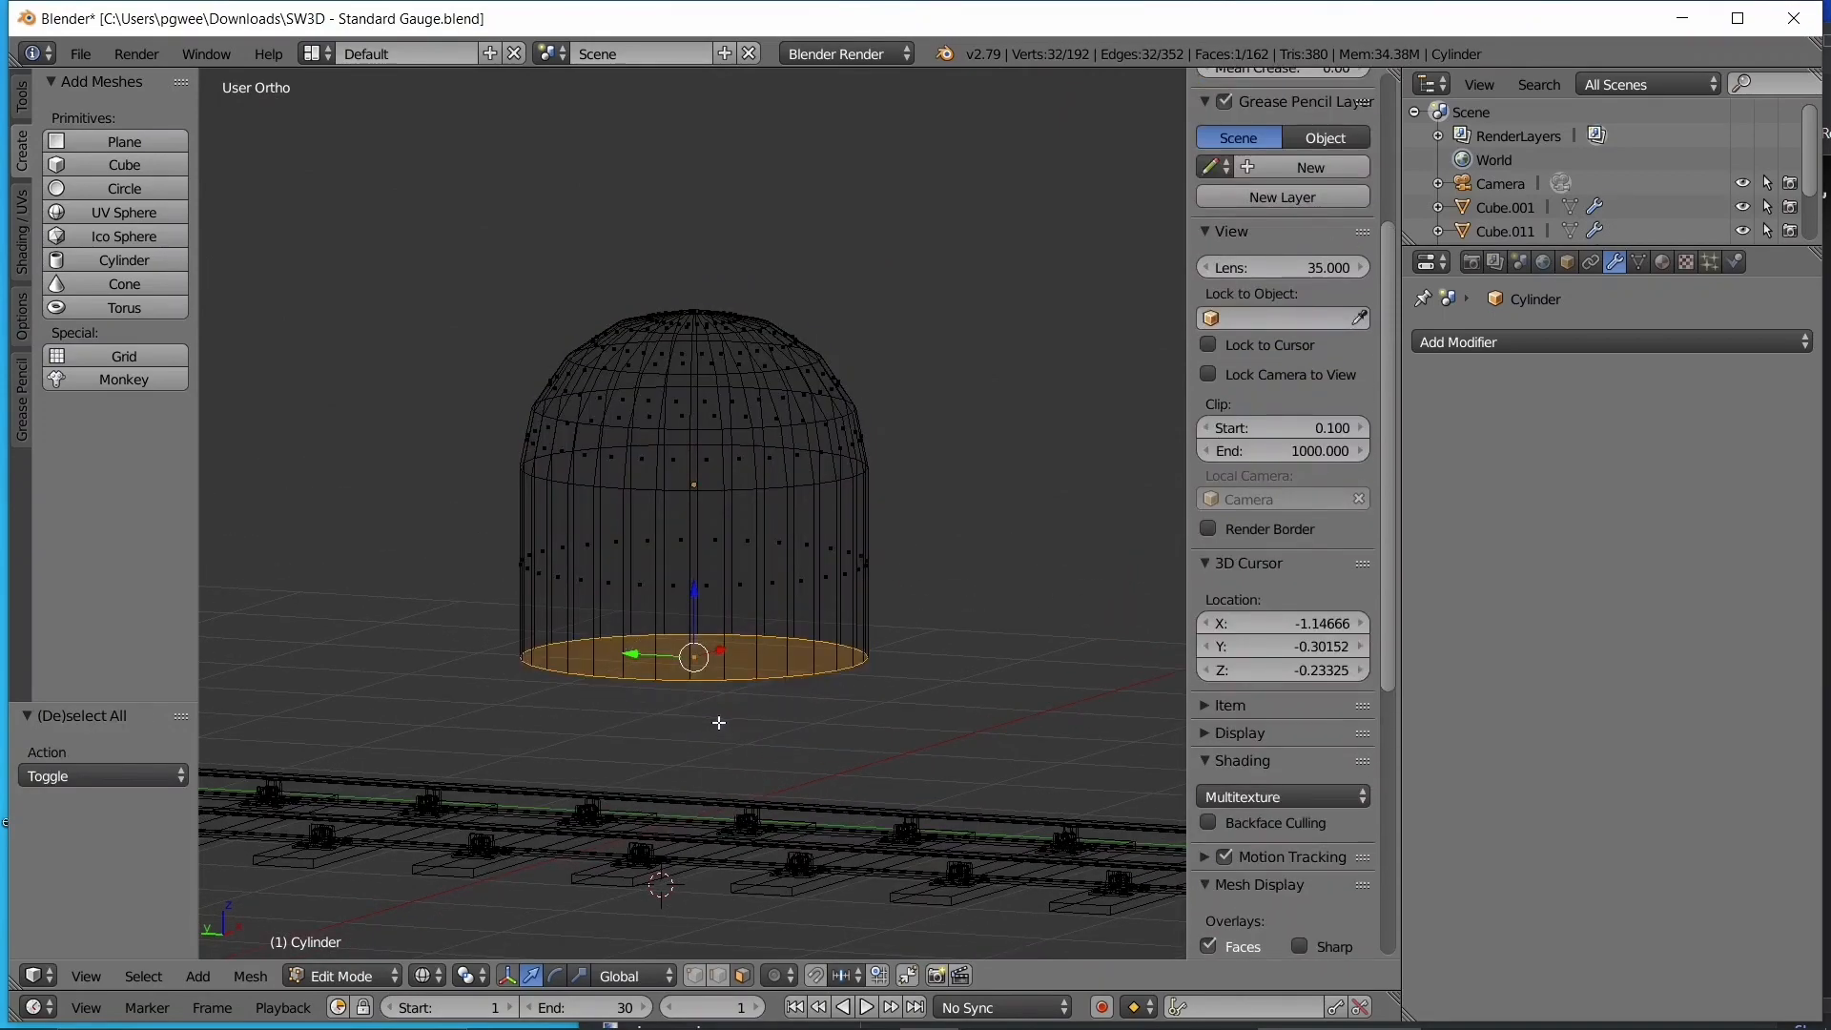
{"action": "key", "text": "z"}
{"action": "middle_click_drag", "start_coordinate": [790, 768], "coordinate": [783, 933]}
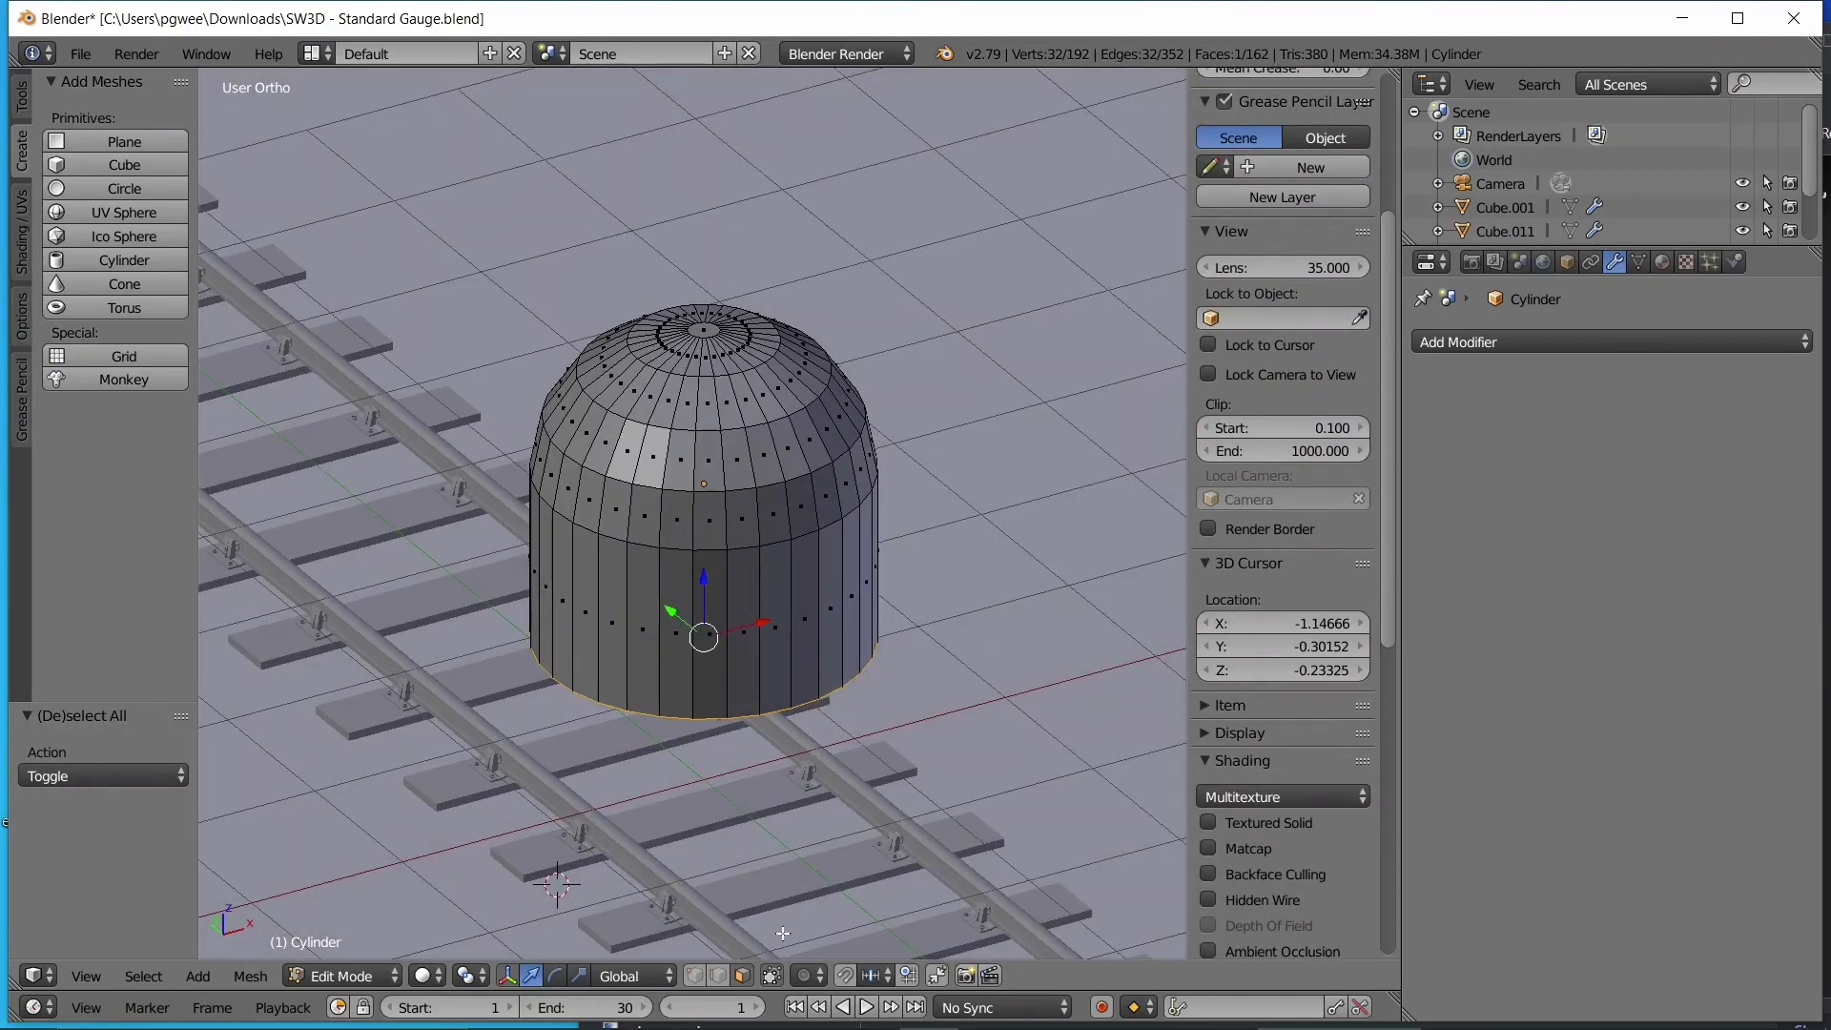
{"action": "middle_click_drag", "start_coordinate": [680, 892], "coordinate": [883, 820]}
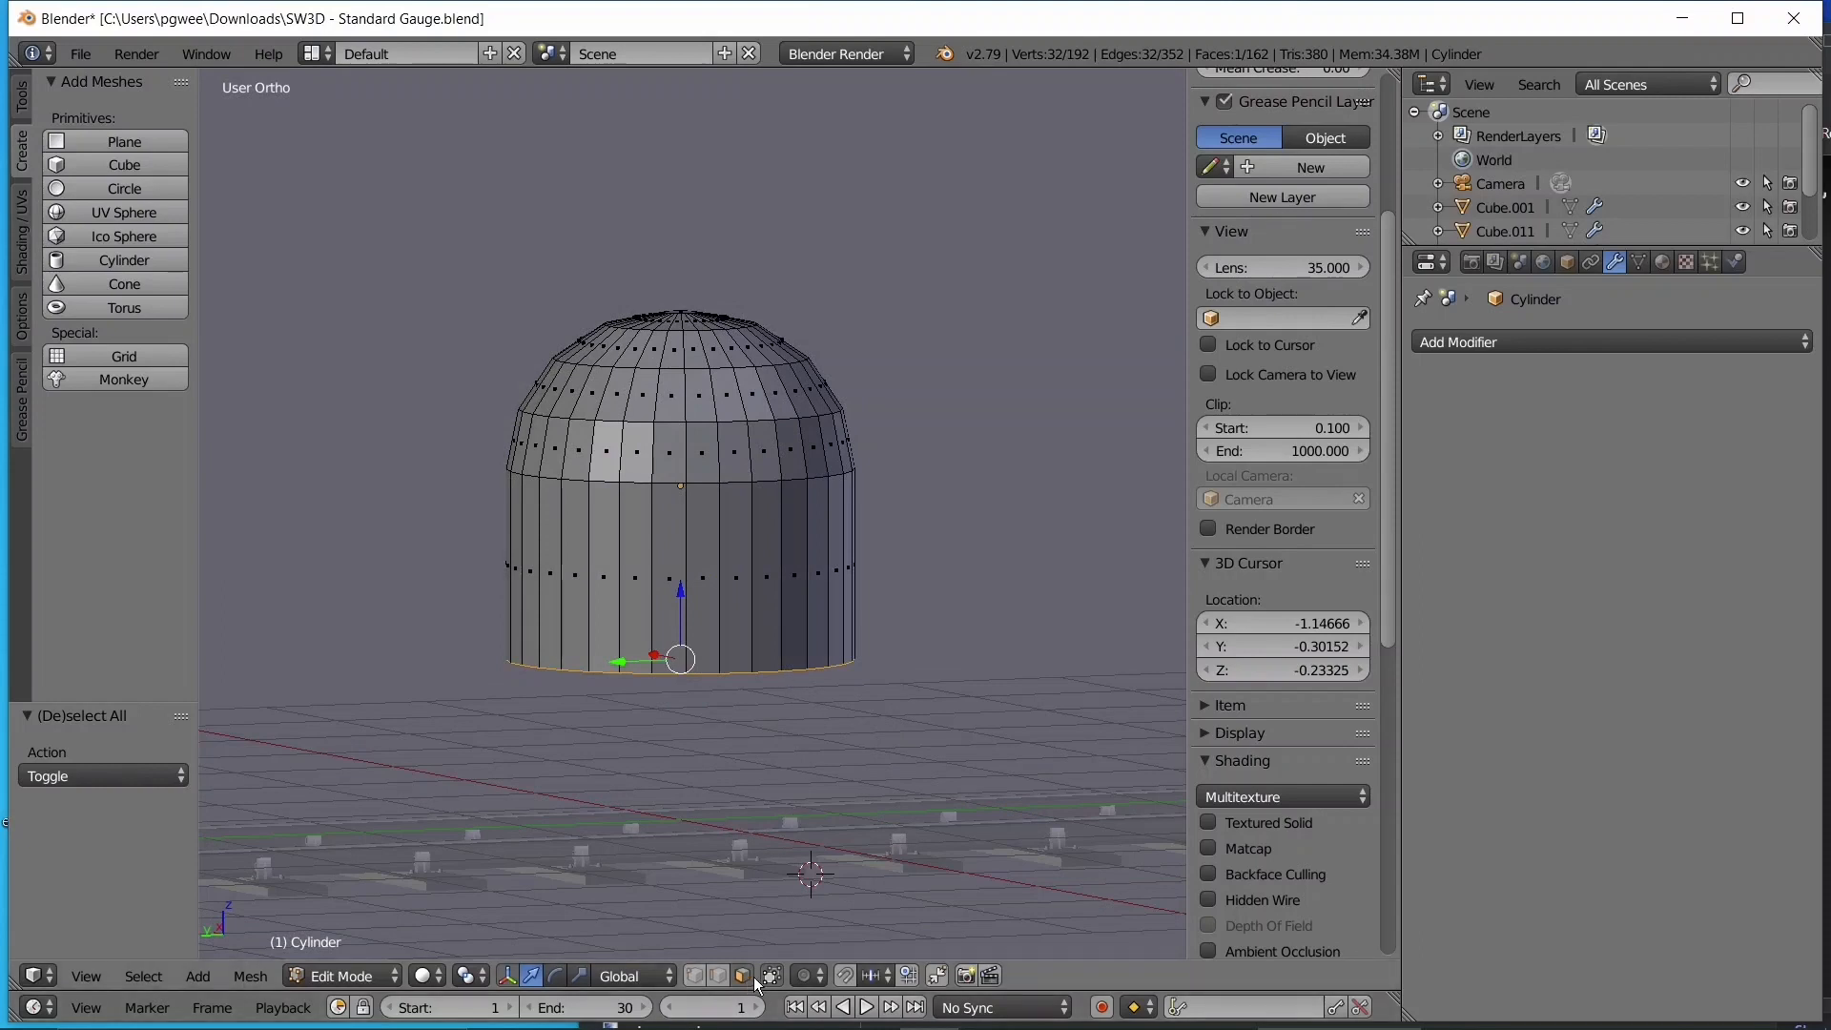
- Switch to vertex select mode and circle-select patches of vertices across the cylinder's side and dome
{"action": "left_click", "coordinate": [696, 977]}
{"action": "middle_click_drag", "start_coordinate": [685, 717], "coordinate": [845, 760]}
{"action": "key", "text": "c"}
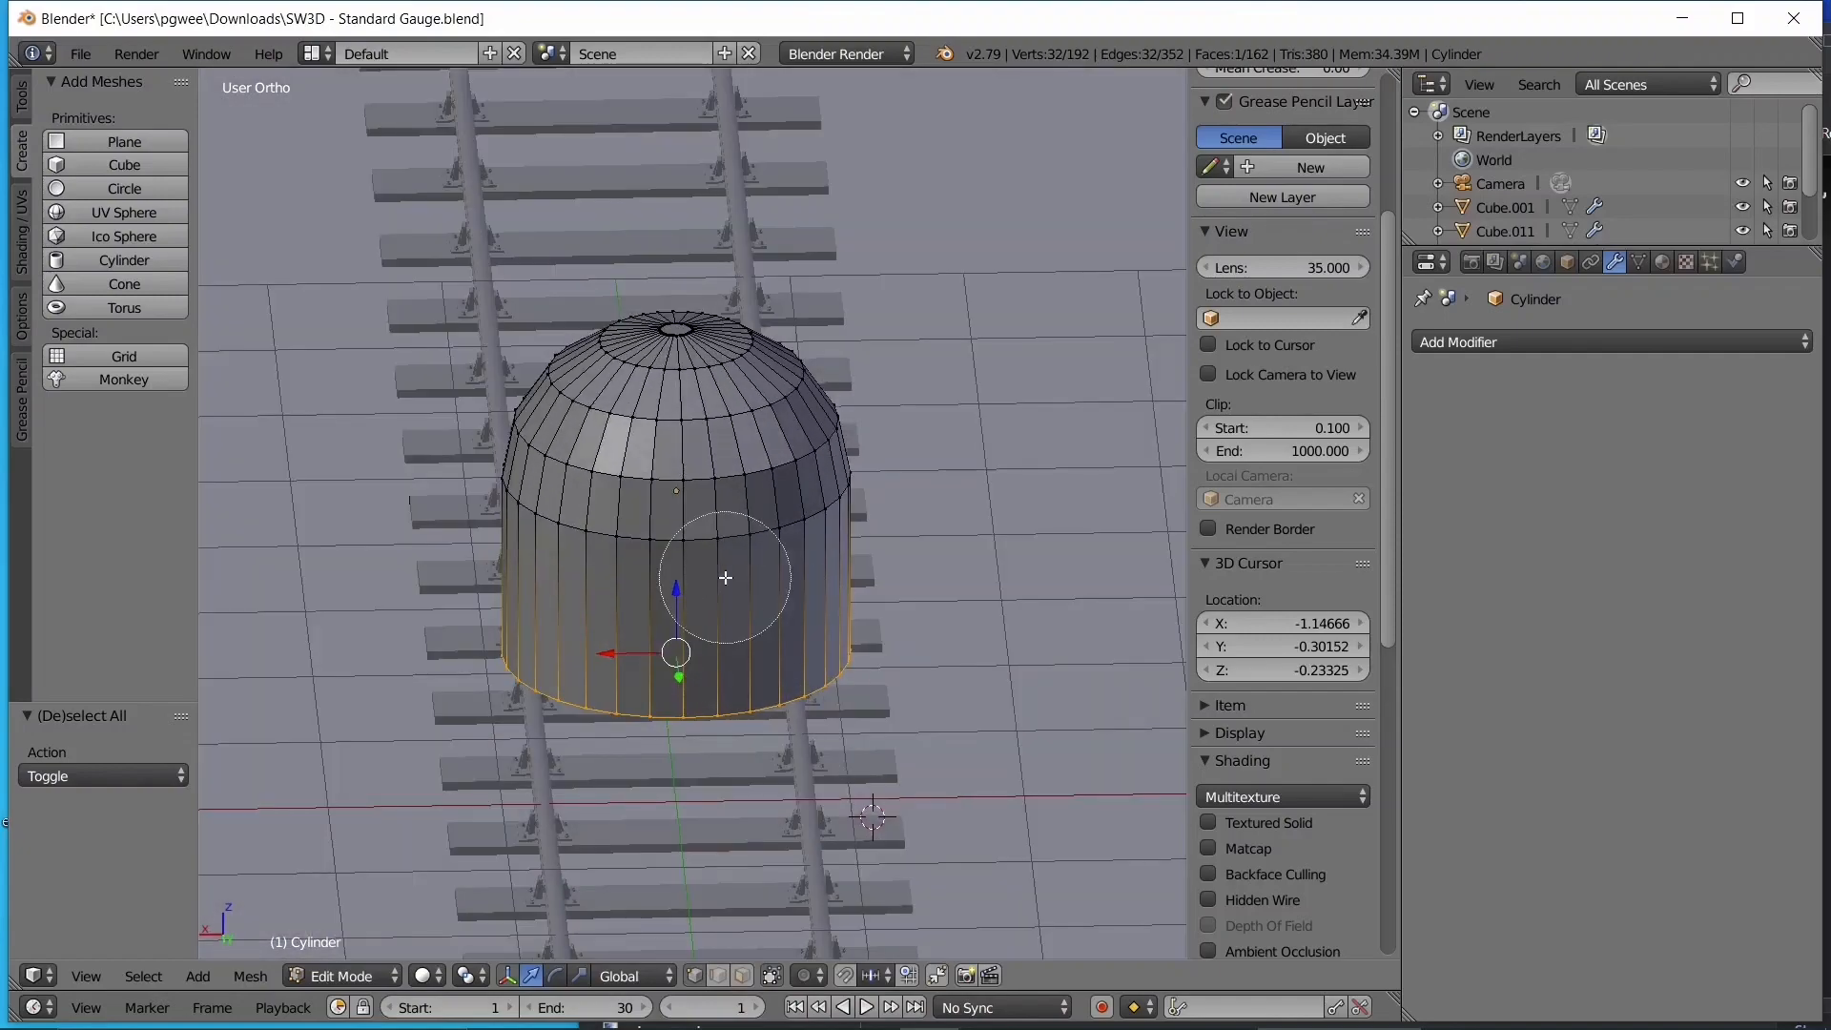
{"action": "mouse_move", "coordinate": [725, 577]}
{"action": "left_mouse_down"}
{"action": "mouse_move", "coordinate": [763, 572]}
{"action": "mouse_move", "coordinate": [591, 467]}
{"action": "mouse_move", "coordinate": [648, 381]}
{"action": "mouse_move", "coordinate": [712, 400]}
{"action": "mouse_move", "coordinate": [690, 572]}
{"action": "left_mouse_up"}
{"action": "right_click", "coordinate": [690, 572]}
{"action": "middle_click_drag", "start_coordinate": [690, 572], "coordinate": [1001, 535]}
{"action": "key", "text": "c"}
{"action": "mouse_move", "coordinate": [765, 549]}
{"action": "left_mouse_down"}
{"action": "mouse_move", "coordinate": [754, 452]}
{"action": "mouse_move", "coordinate": [662, 560]}
{"action": "mouse_move", "coordinate": [560, 482]}
{"action": "mouse_move", "coordinate": [531, 432]}
{"action": "mouse_move", "coordinate": [680, 512]}
{"action": "left_mouse_up"}
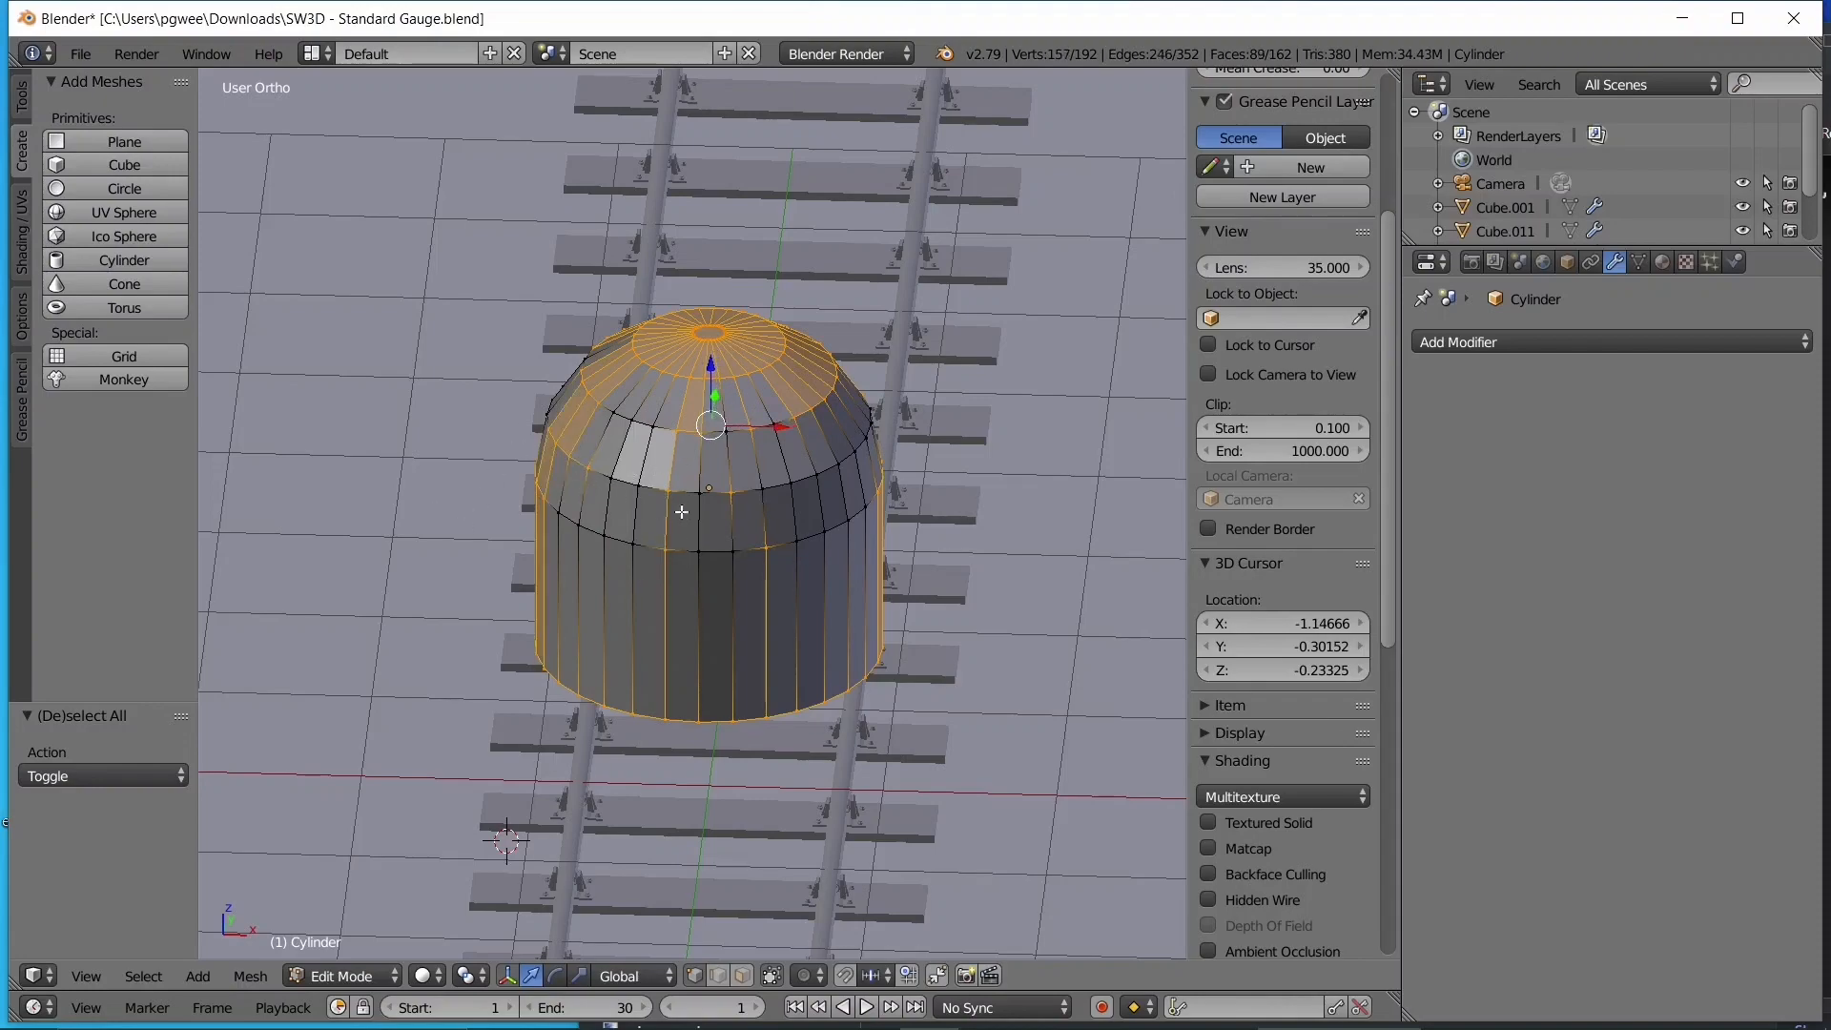
- Select a single vertex on one of the dome's lower rings and try to move it
{"action": "scroll", "coordinate": [681, 512], "scroll_direction": "up", "scroll_amount": 5}
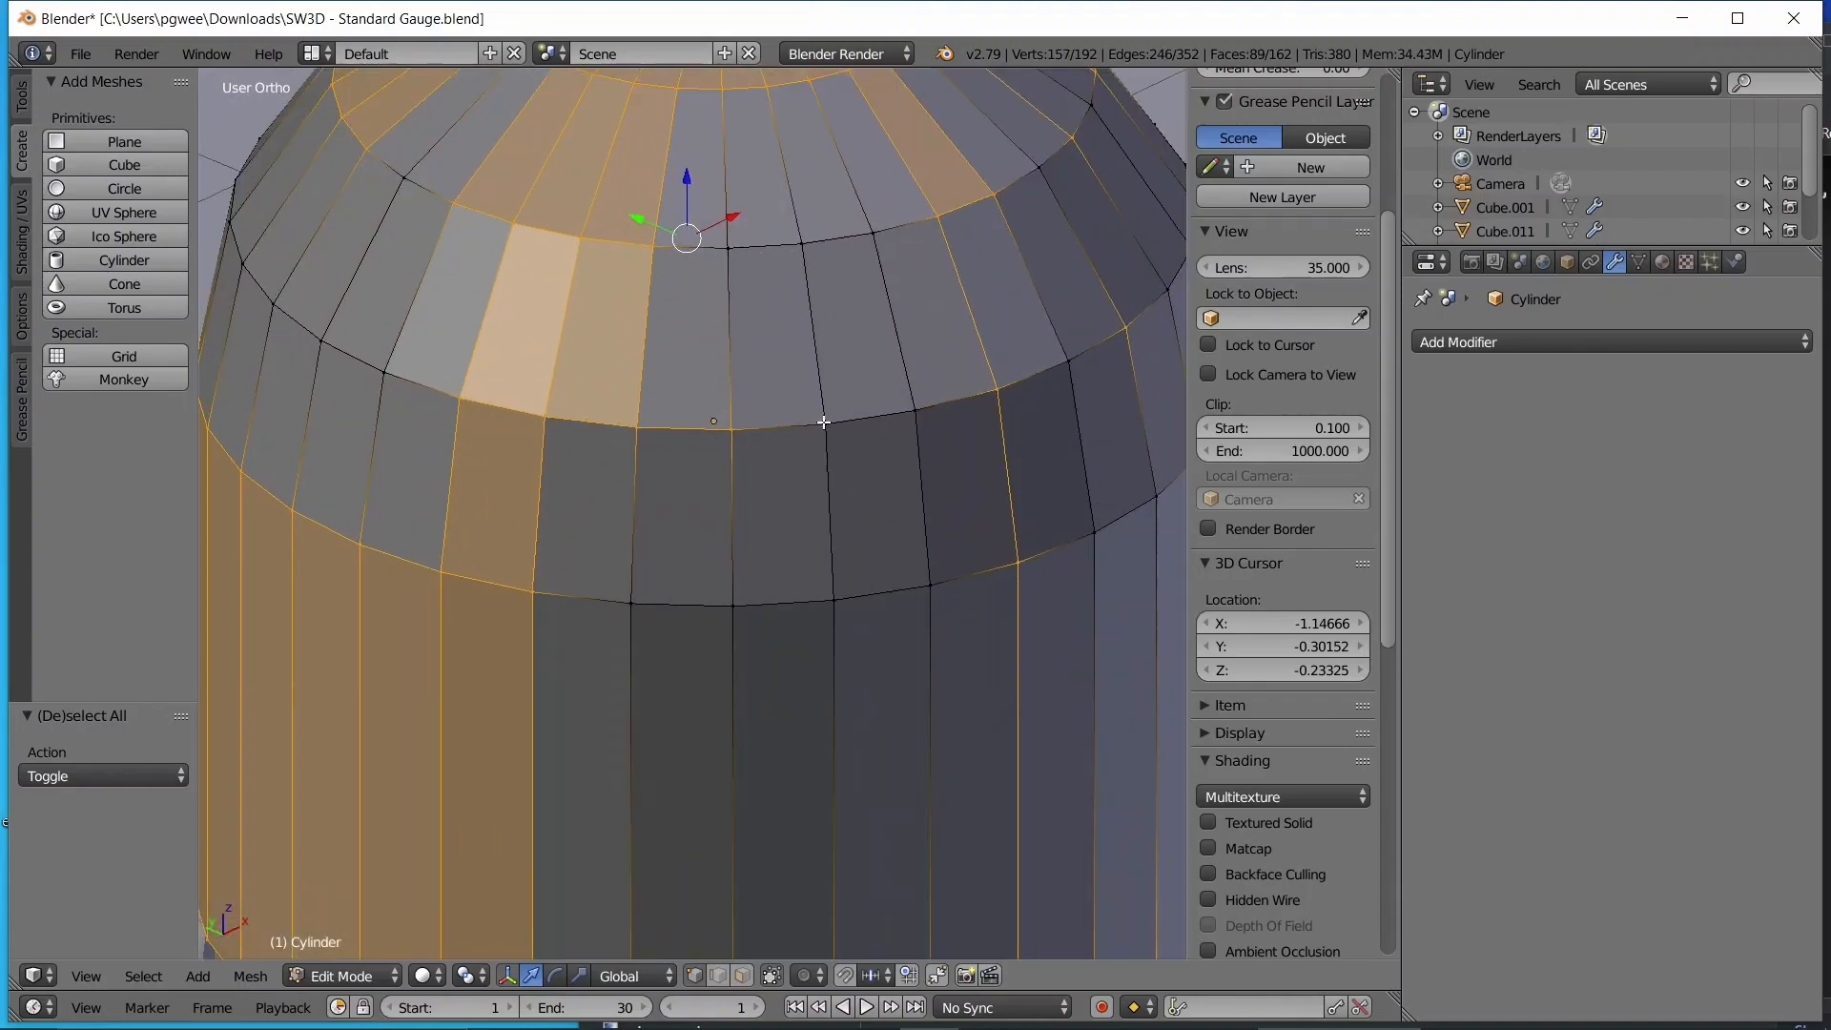
{"action": "right_click", "coordinate": [824, 422]}
{"action": "middle_click_drag", "start_coordinate": [505, 460], "coordinate": [878, 585]}
{"action": "key", "text": "g"}
{"action": "key", "text": "Escape"}
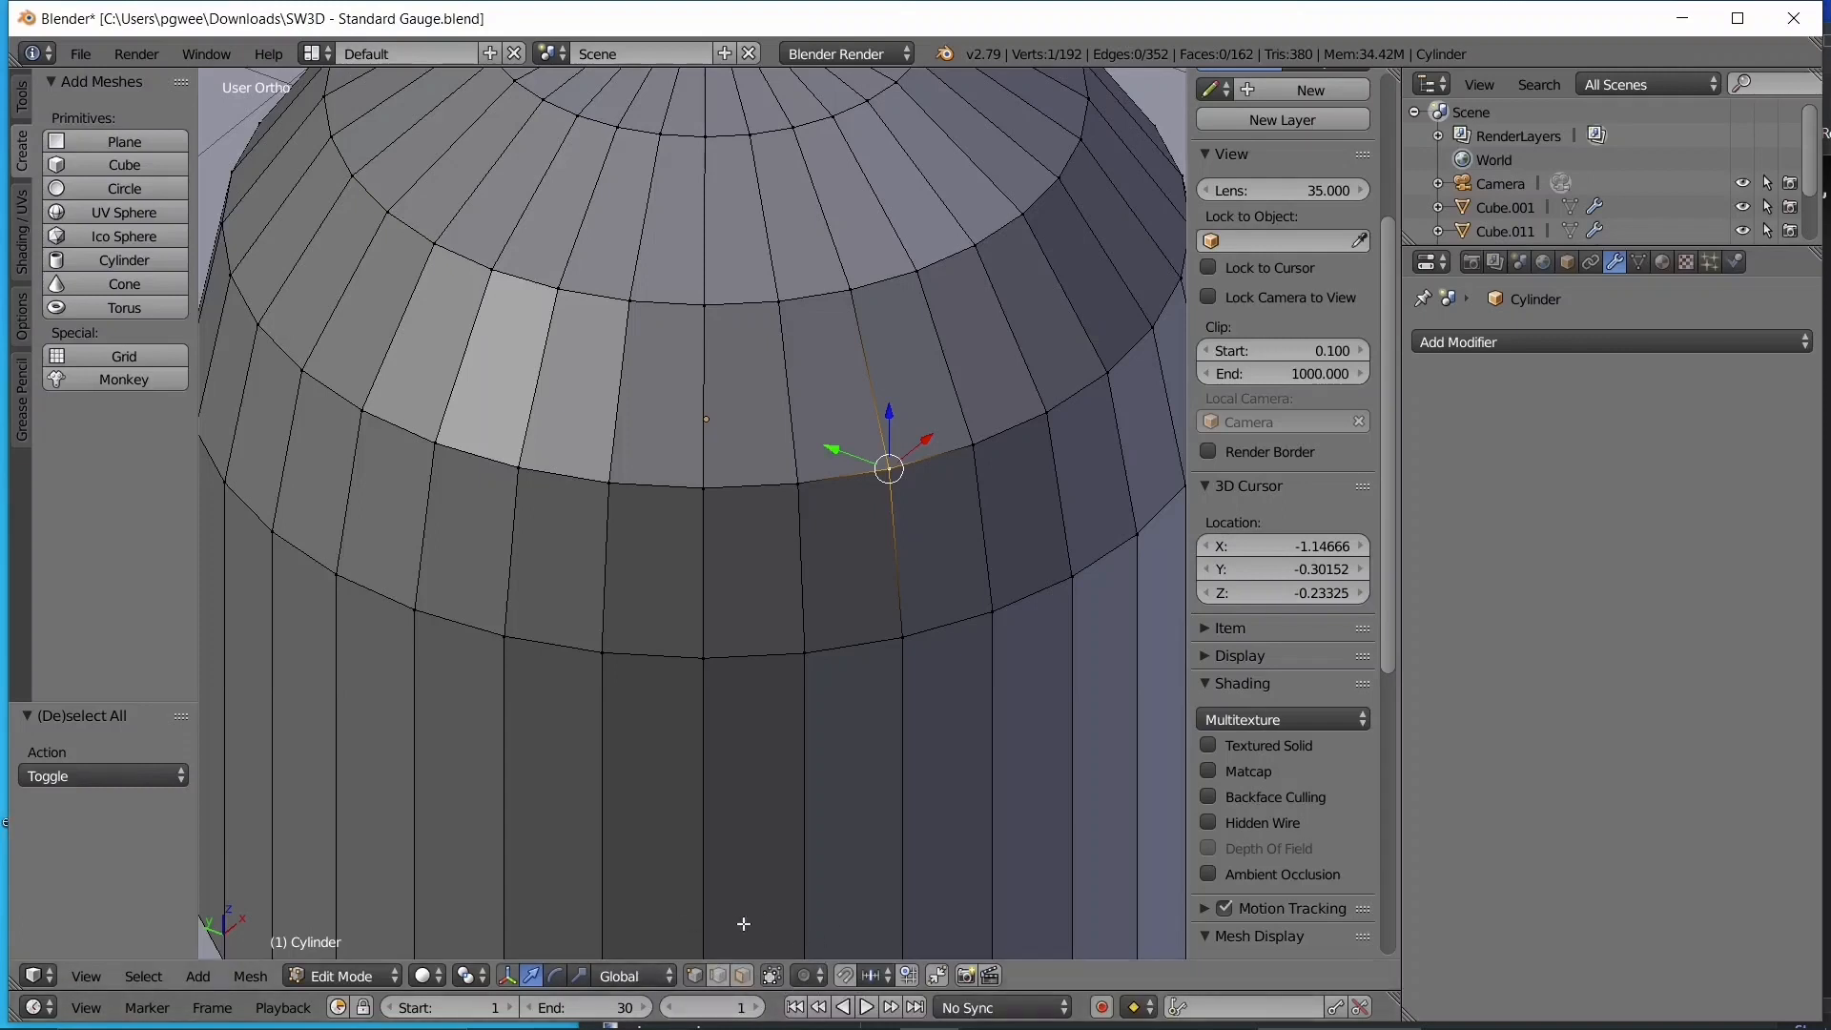
- Switch to edge select mode and circle-select several edges on the cylinder's side and dome
{"action": "left_click", "coordinate": [720, 974]}
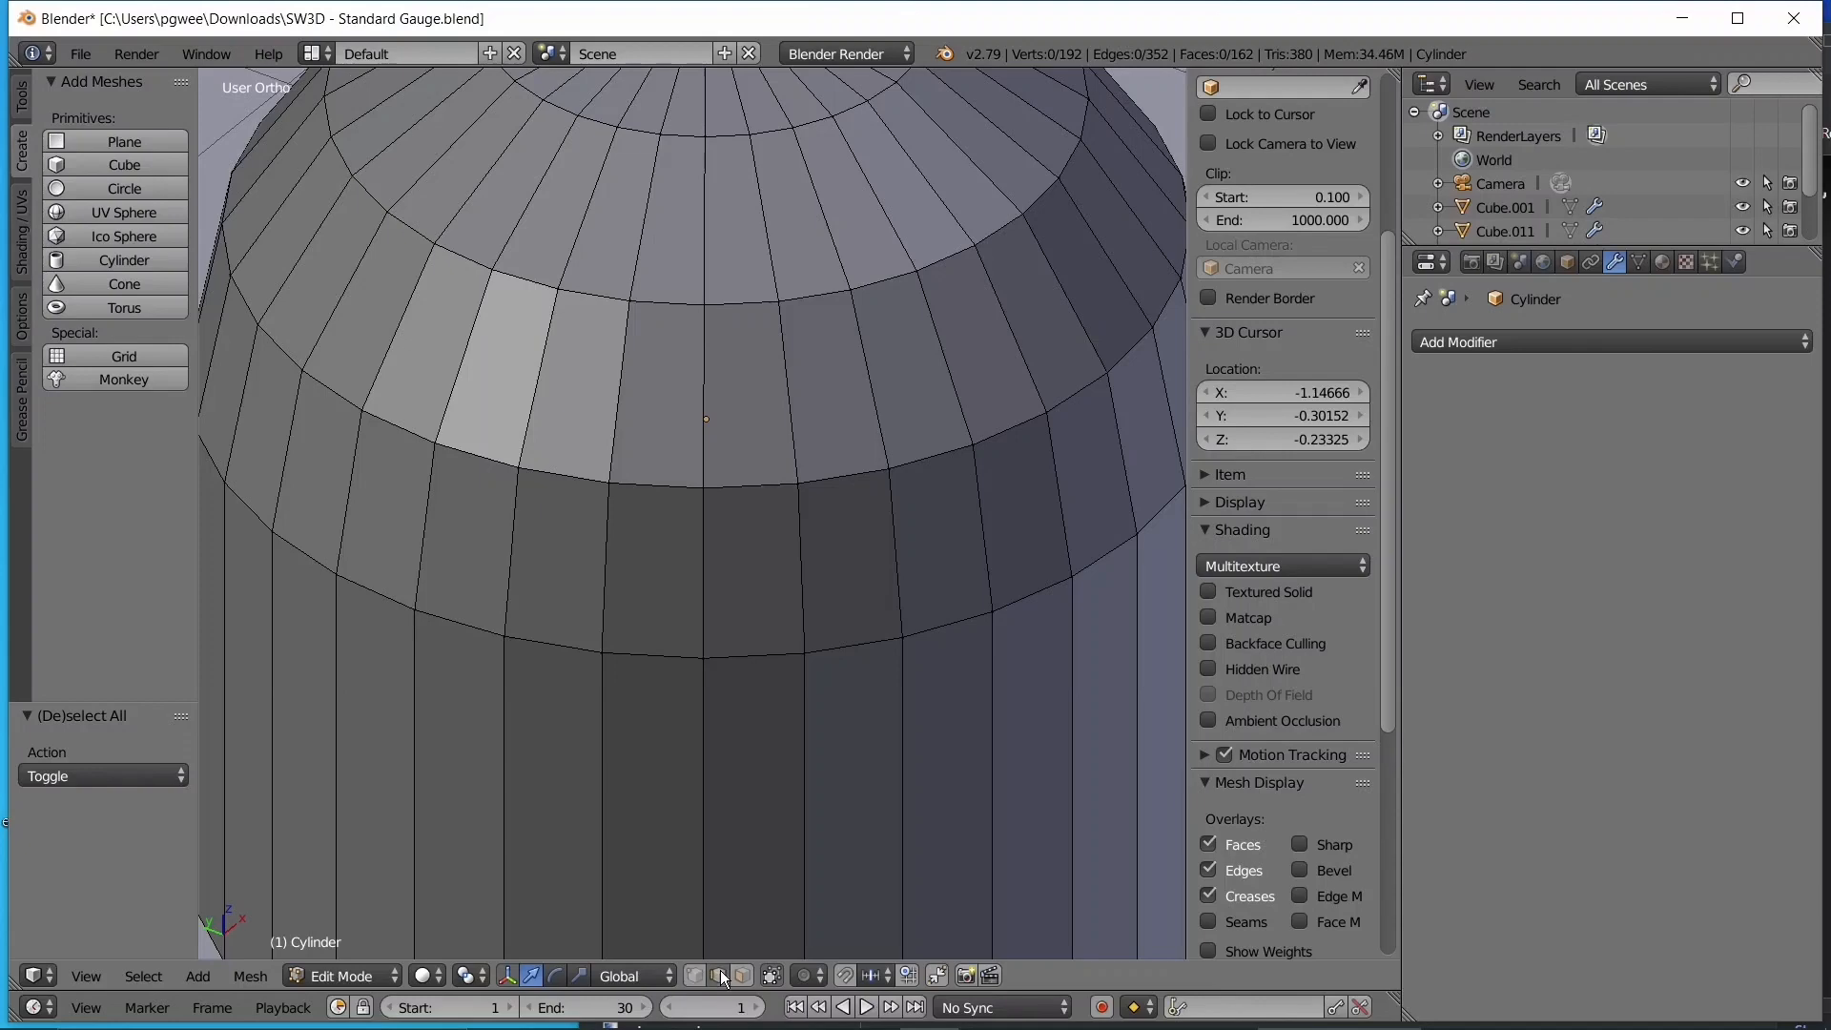
{"action": "scroll", "coordinate": [699, 830], "scroll_direction": "down", "scroll_amount": 3}
{"action": "scroll", "coordinate": [699, 799], "scroll_direction": "up", "scroll_amount": 2}
{"action": "key", "text": "c"}
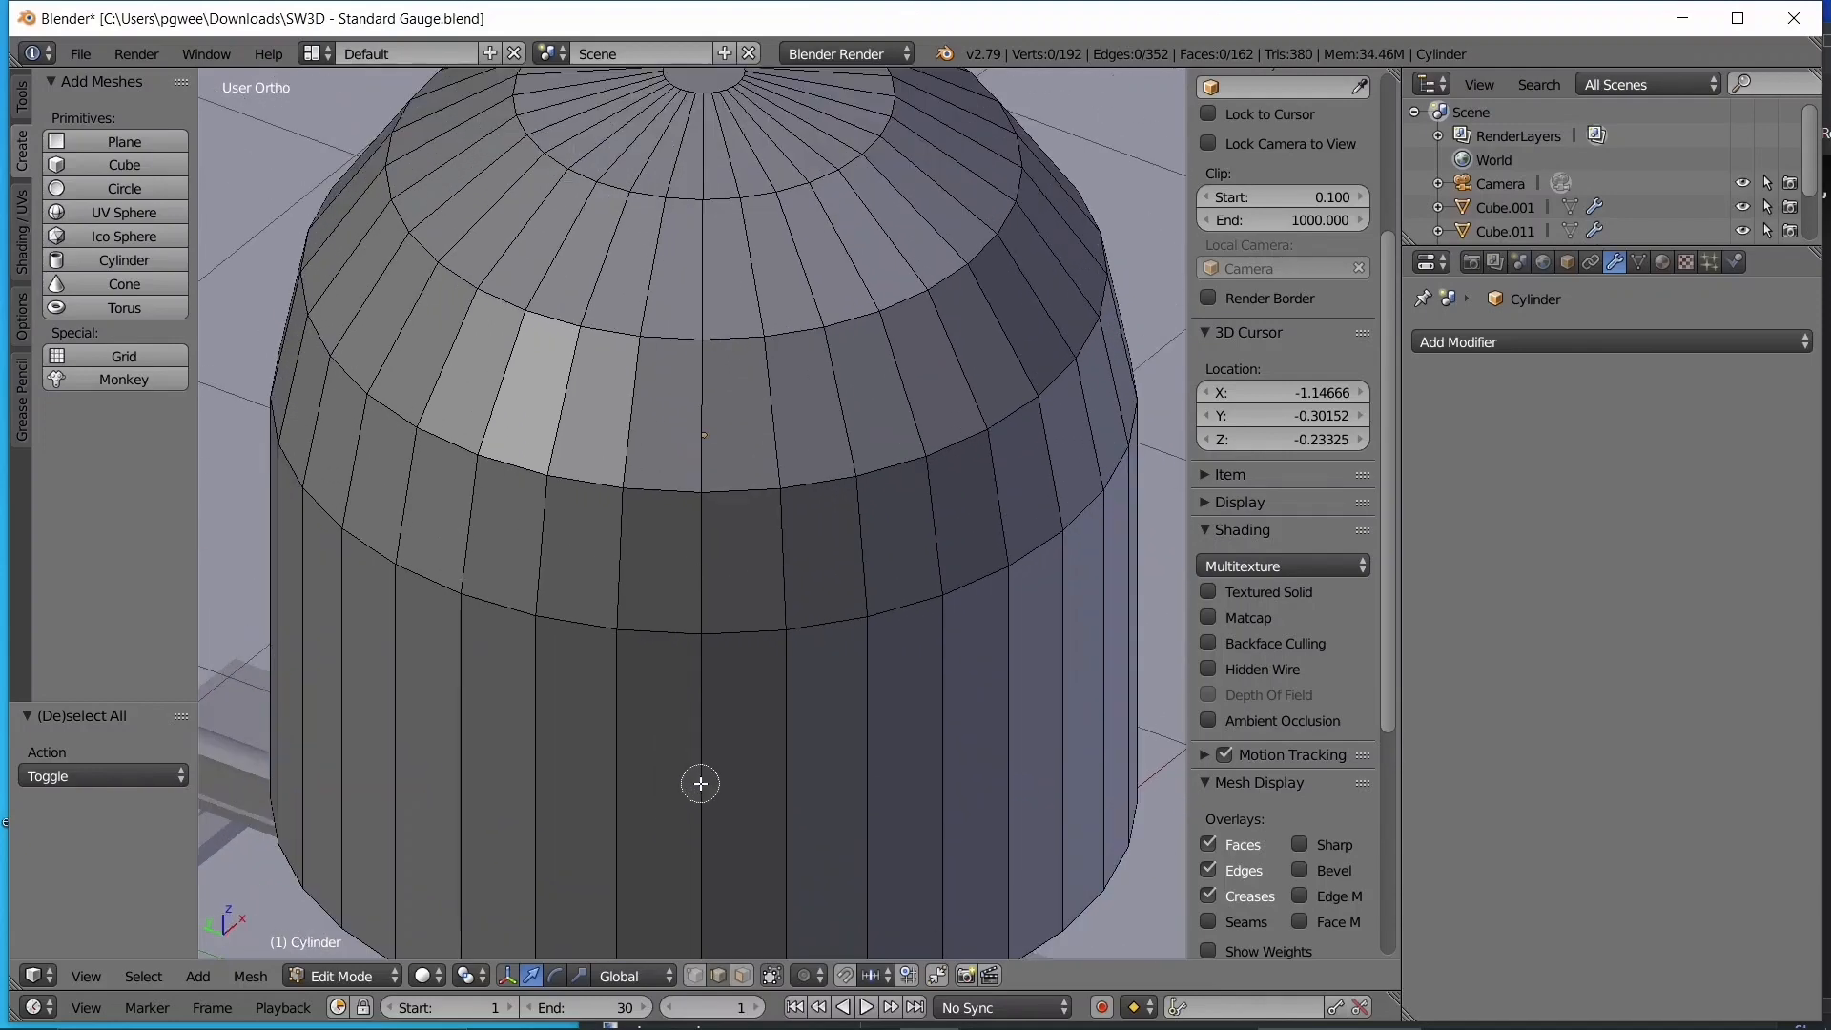
{"action": "scroll", "coordinate": [701, 784], "scroll_direction": "up", "scroll_amount": 5}
{"action": "left_click", "coordinate": [701, 784]}
{"action": "right_click", "coordinate": [701, 784]}
{"action": "middle_click_drag", "start_coordinate": [701, 784], "coordinate": [908, 774]}
{"action": "scroll", "coordinate": [913, 696], "scroll_direction": "down", "scroll_amount": 4}
{"action": "key", "text": "c"}
{"action": "mouse_move", "coordinate": [801, 595]}
{"action": "left_mouse_down"}
{"action": "mouse_move", "coordinate": [648, 434]}
{"action": "mouse_move", "coordinate": [719, 604]}
{"action": "mouse_move", "coordinate": [792, 449]}
{"action": "left_mouse_up"}
{"action": "right_click", "coordinate": [792, 449]}
{"action": "scroll", "coordinate": [785, 633], "scroll_direction": "up", "scroll_amount": 3}
- Switch to face select mode, clear the selection, and add several individual side, bevel and dome faces to a new selection
{"action": "left_click", "coordinate": [747, 975]}
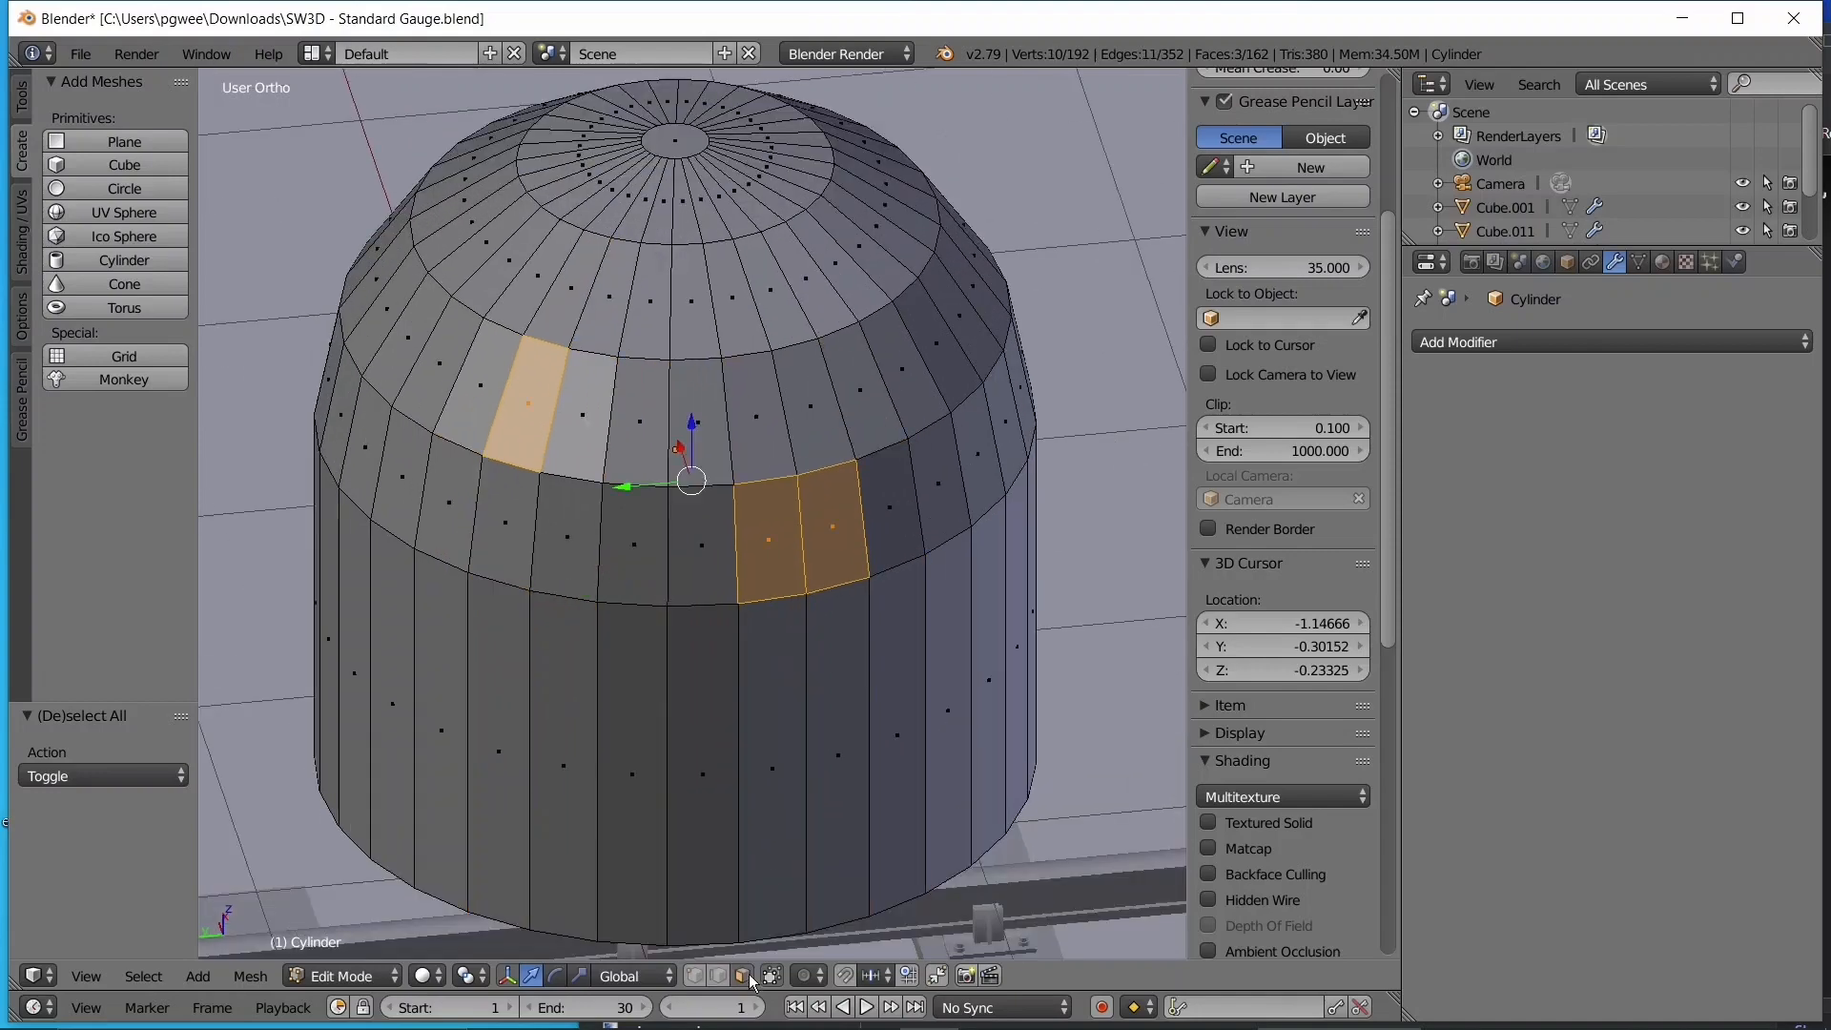
{"action": "key", "text": "a"}
{"action": "scroll", "coordinate": [757, 648], "scroll_direction": "down", "scroll_amount": 1}
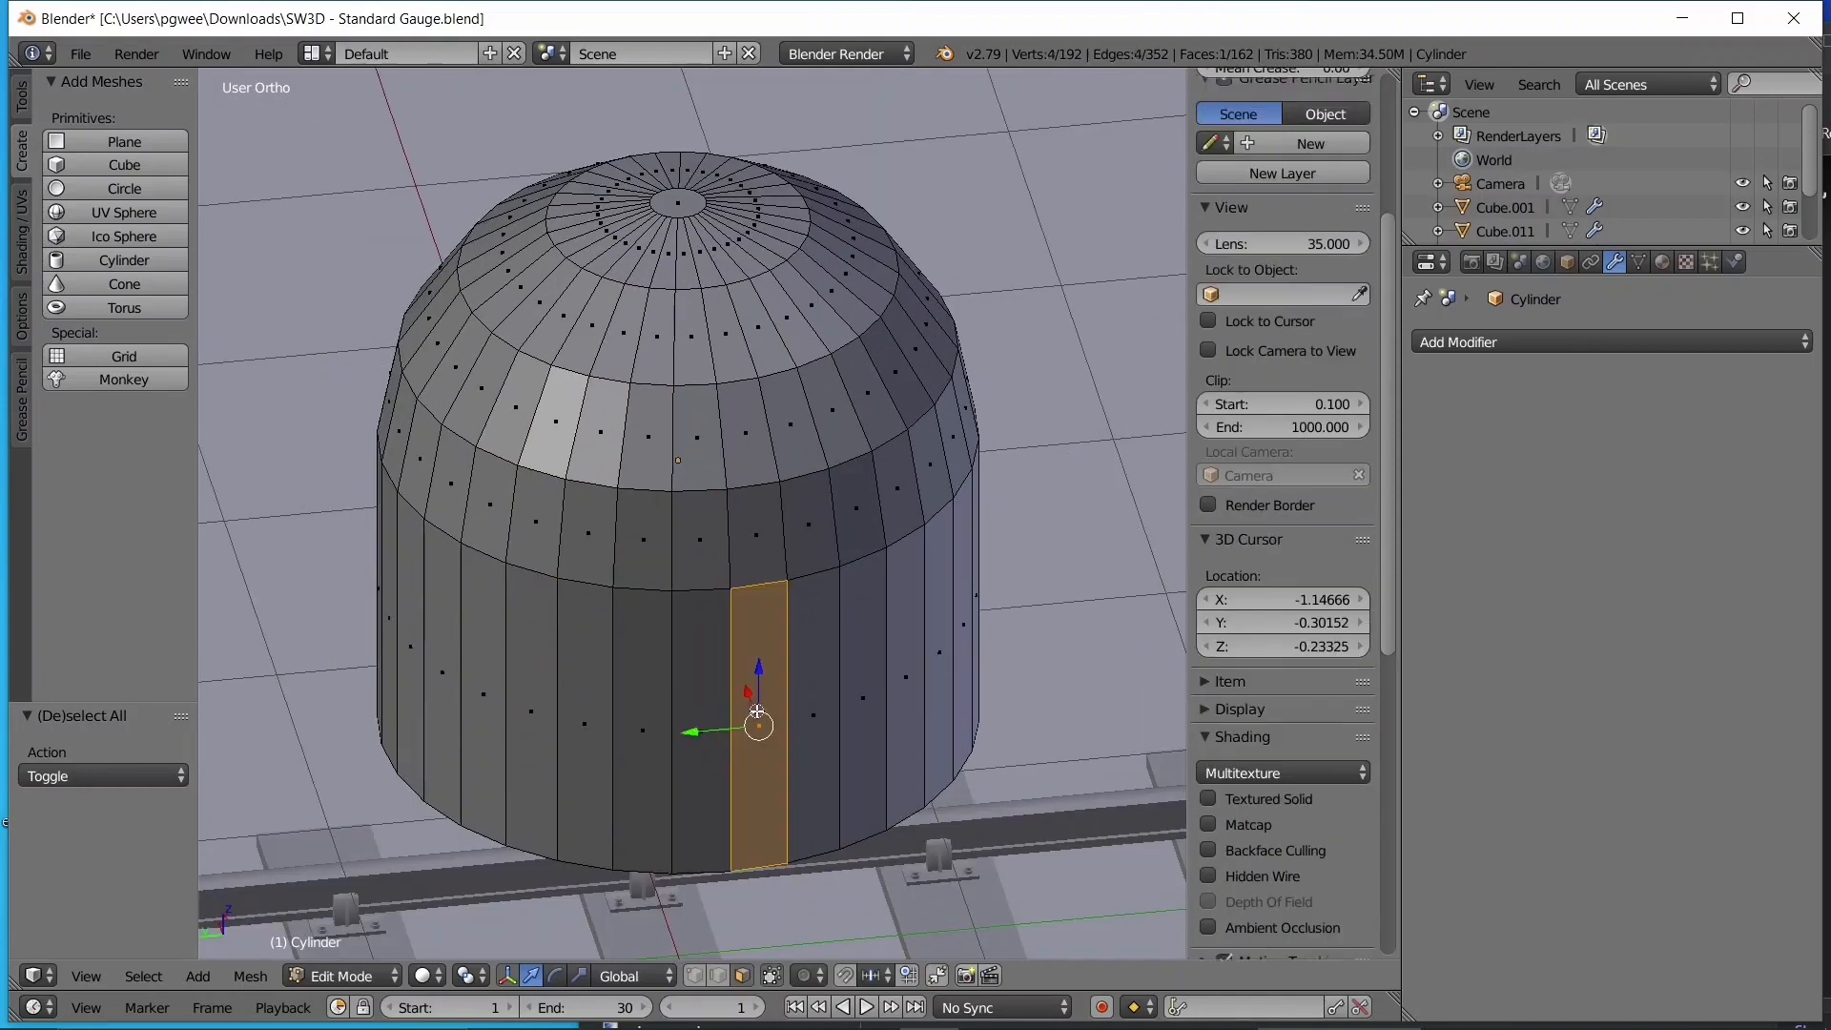
{"action": "right_click", "coordinate": [759, 710]}
{"action": "right_click", "coordinate": [641, 534], "text": "shift"}
{"action": "right_click", "coordinate": [520, 735], "text": "shift"}
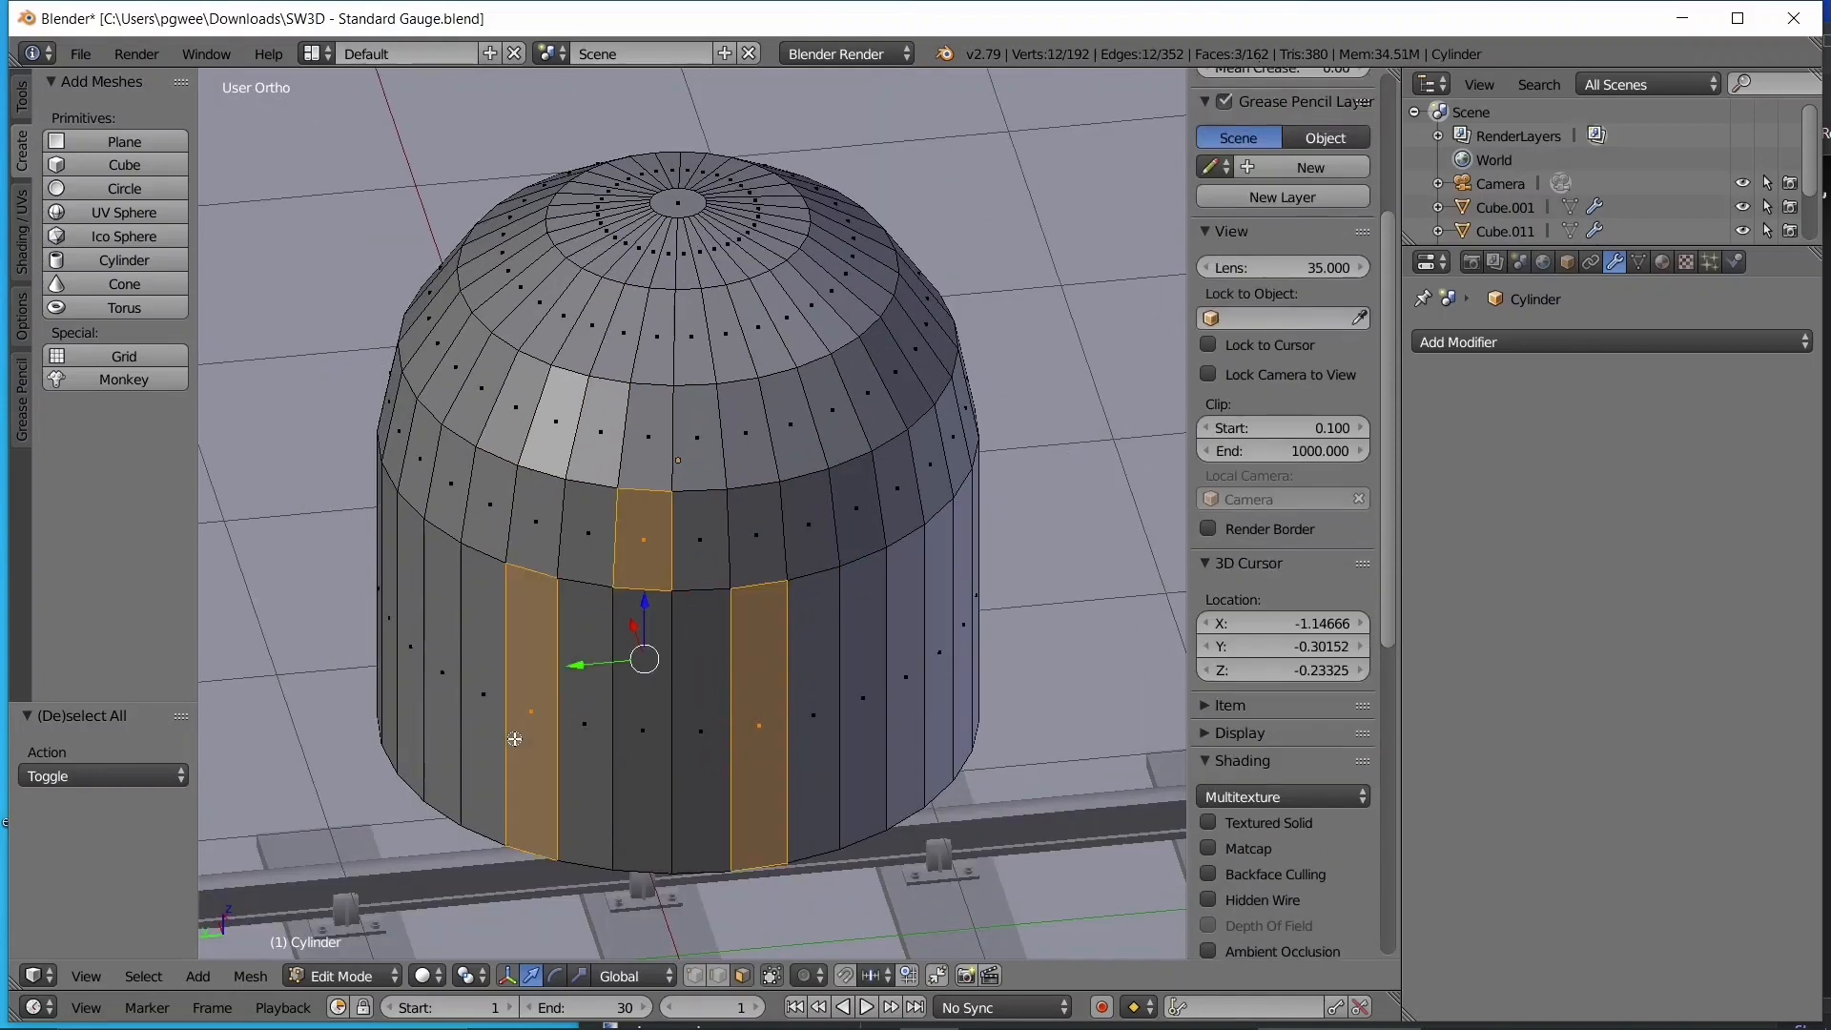
{"action": "right_click", "coordinate": [521, 286], "text": "shift"}
{"action": "right_click", "coordinate": [543, 303], "text": "shift"}
{"action": "right_click", "coordinate": [577, 296], "text": "shift"}
{"action": "mouse_move", "coordinate": [580, 296]}
{"action": "left_mouse_down"}
{"action": "mouse_move", "coordinate": [651, 235]}
{"action": "mouse_move", "coordinate": [892, 373]}
{"action": "left_mouse_up"}
{"action": "right_click", "coordinate": [897, 410]}
{"action": "scroll", "coordinate": [911, 572], "scroll_direction": "down", "scroll_amount": 4}
{"action": "middle_click_drag", "start_coordinate": [917, 599], "coordinate": [1141, 559]}
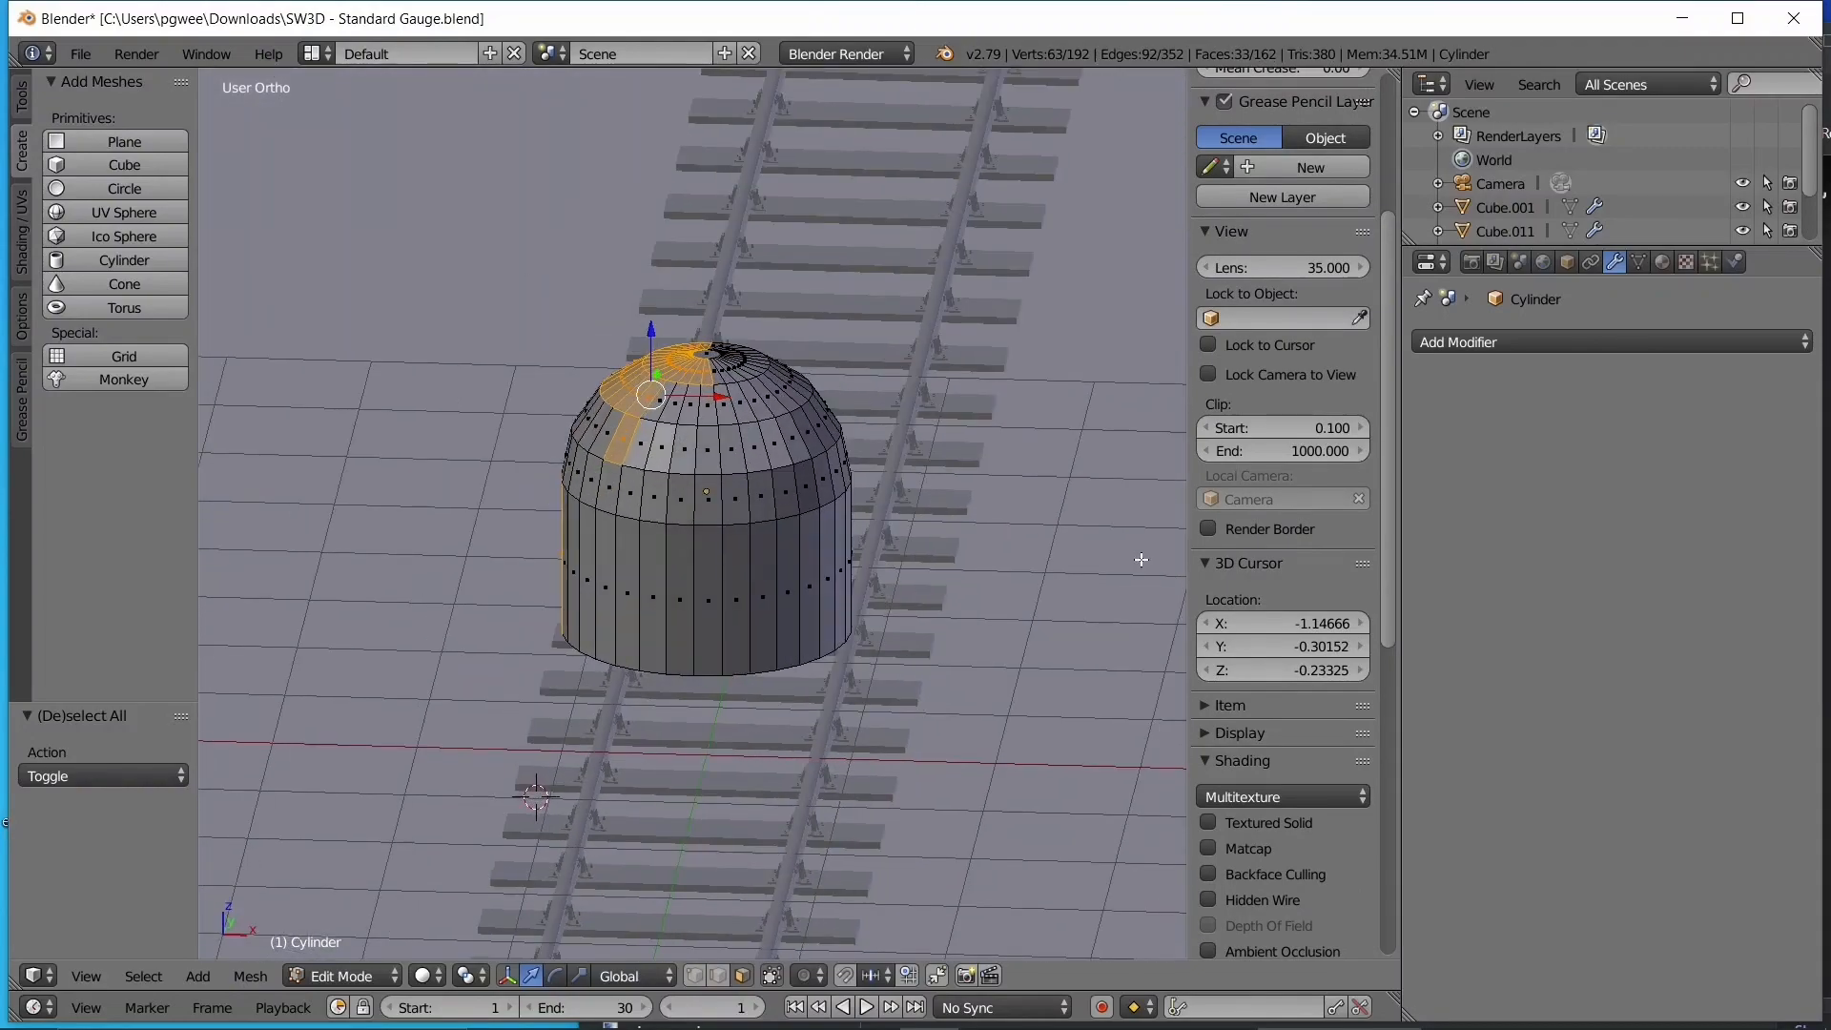
{"action": "middle_click_drag", "start_coordinate": [662, 570], "coordinate": [640, 582]}
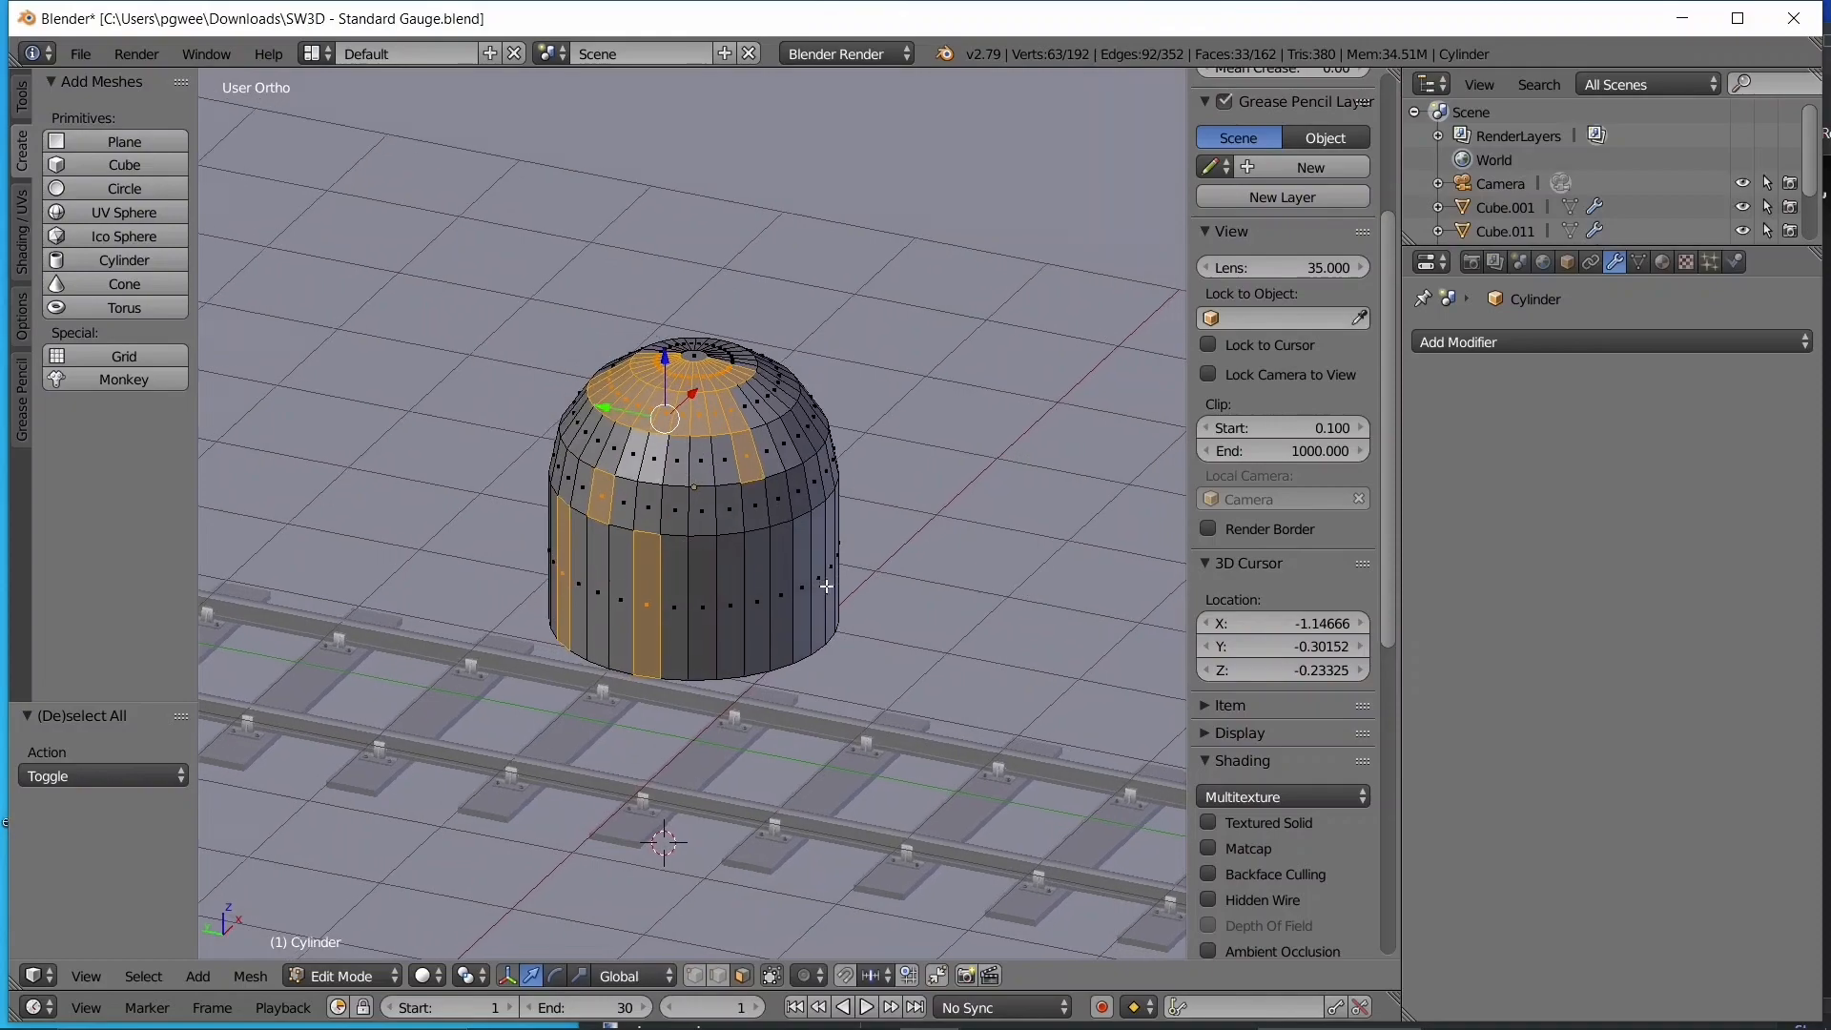
- Return to Object Mode, deselect all objects and reselect the domed cylinder
{"action": "key", "text": "Tab"}
{"action": "key", "text": "a"}
{"action": "key", "text": "a"}
{"action": "middle_click_drag", "start_coordinate": [815, 657], "coordinate": [519, 519]}
{"action": "key", "text": "a"}
{"action": "right_click", "coordinate": [757, 414]}
{"action": "scroll", "coordinate": [830, 642], "scroll_direction": "up", "scroll_amount": 1}
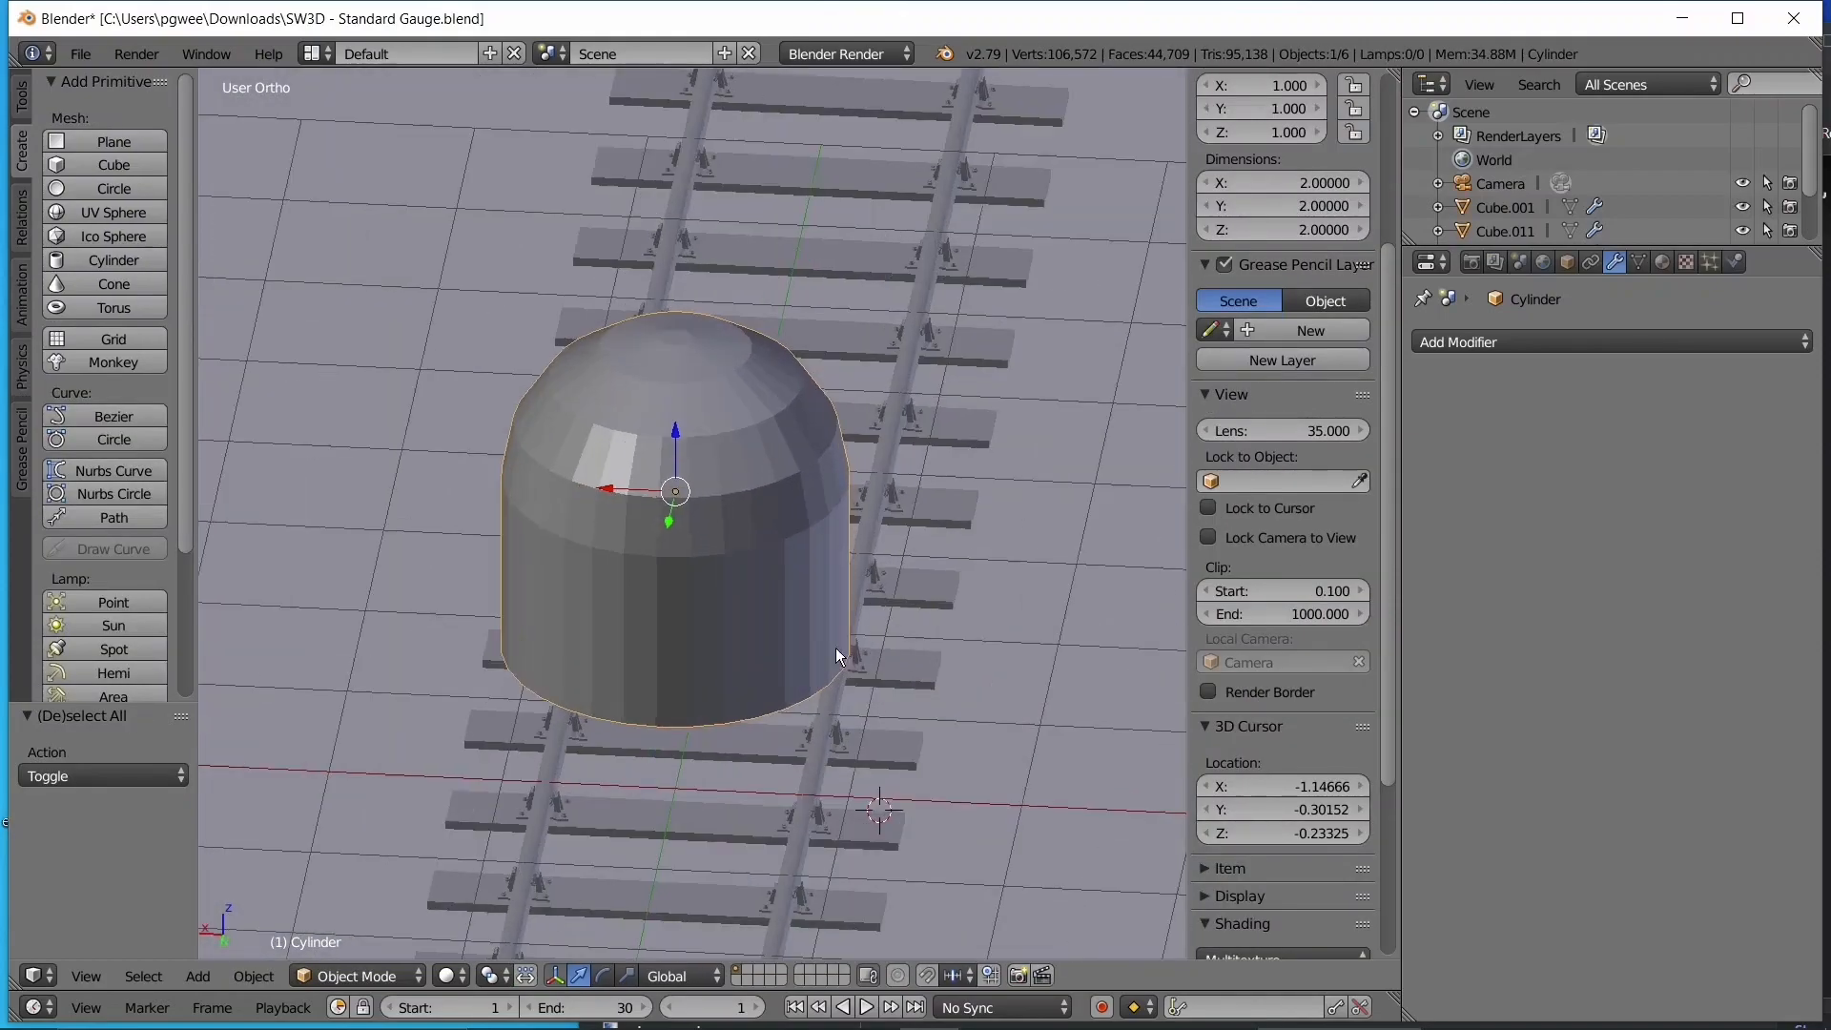
- Enter Edit Mode on the domed cylinder and clear its face selection
{"action": "middle_click_drag", "start_coordinate": [835, 648], "coordinate": [609, 566]}
{"action": "key", "text": "Tab"}
{"action": "key", "text": "z"}
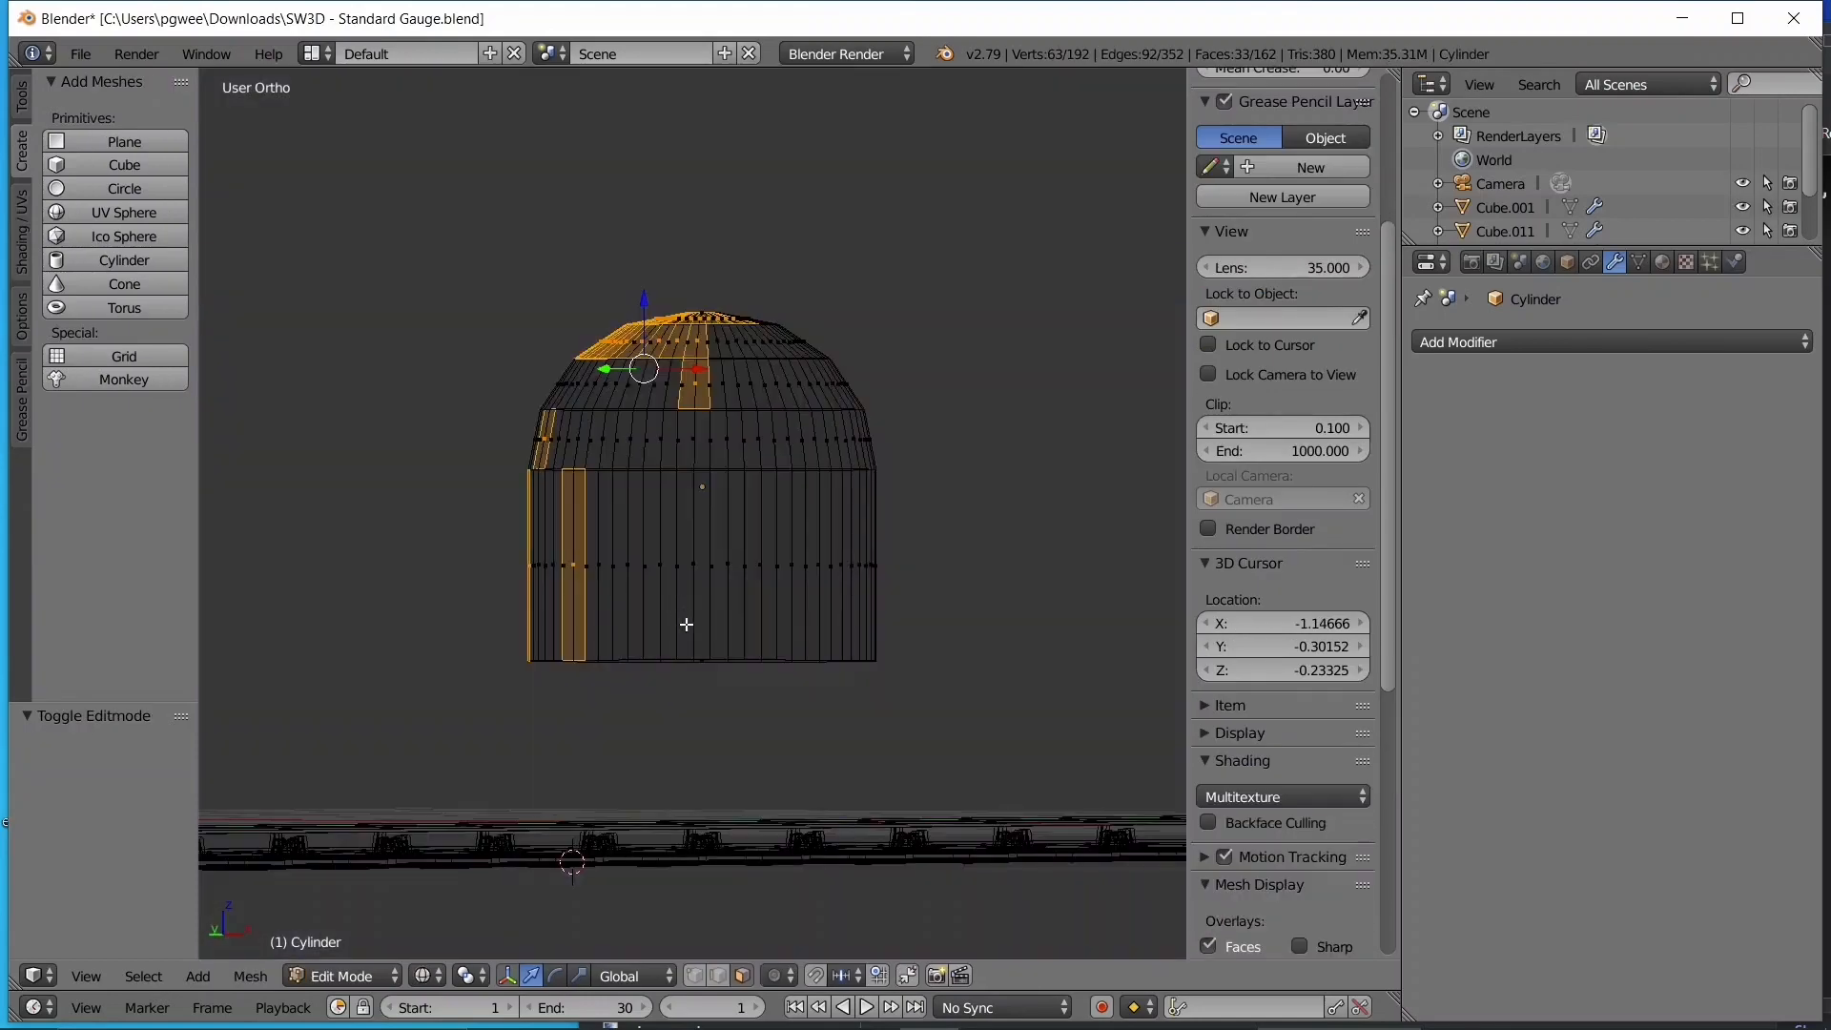
{"action": "key", "text": "a"}
{"action": "key", "text": "c"}
{"action": "key", "text": "Escape"}
{"action": "key", "text": "z"}
{"action": "middle_click_drag", "start_coordinate": [702, 676], "coordinate": [760, 988]}
{"action": "middle_click_drag", "start_coordinate": [782, 753], "coordinate": [790, 717]}
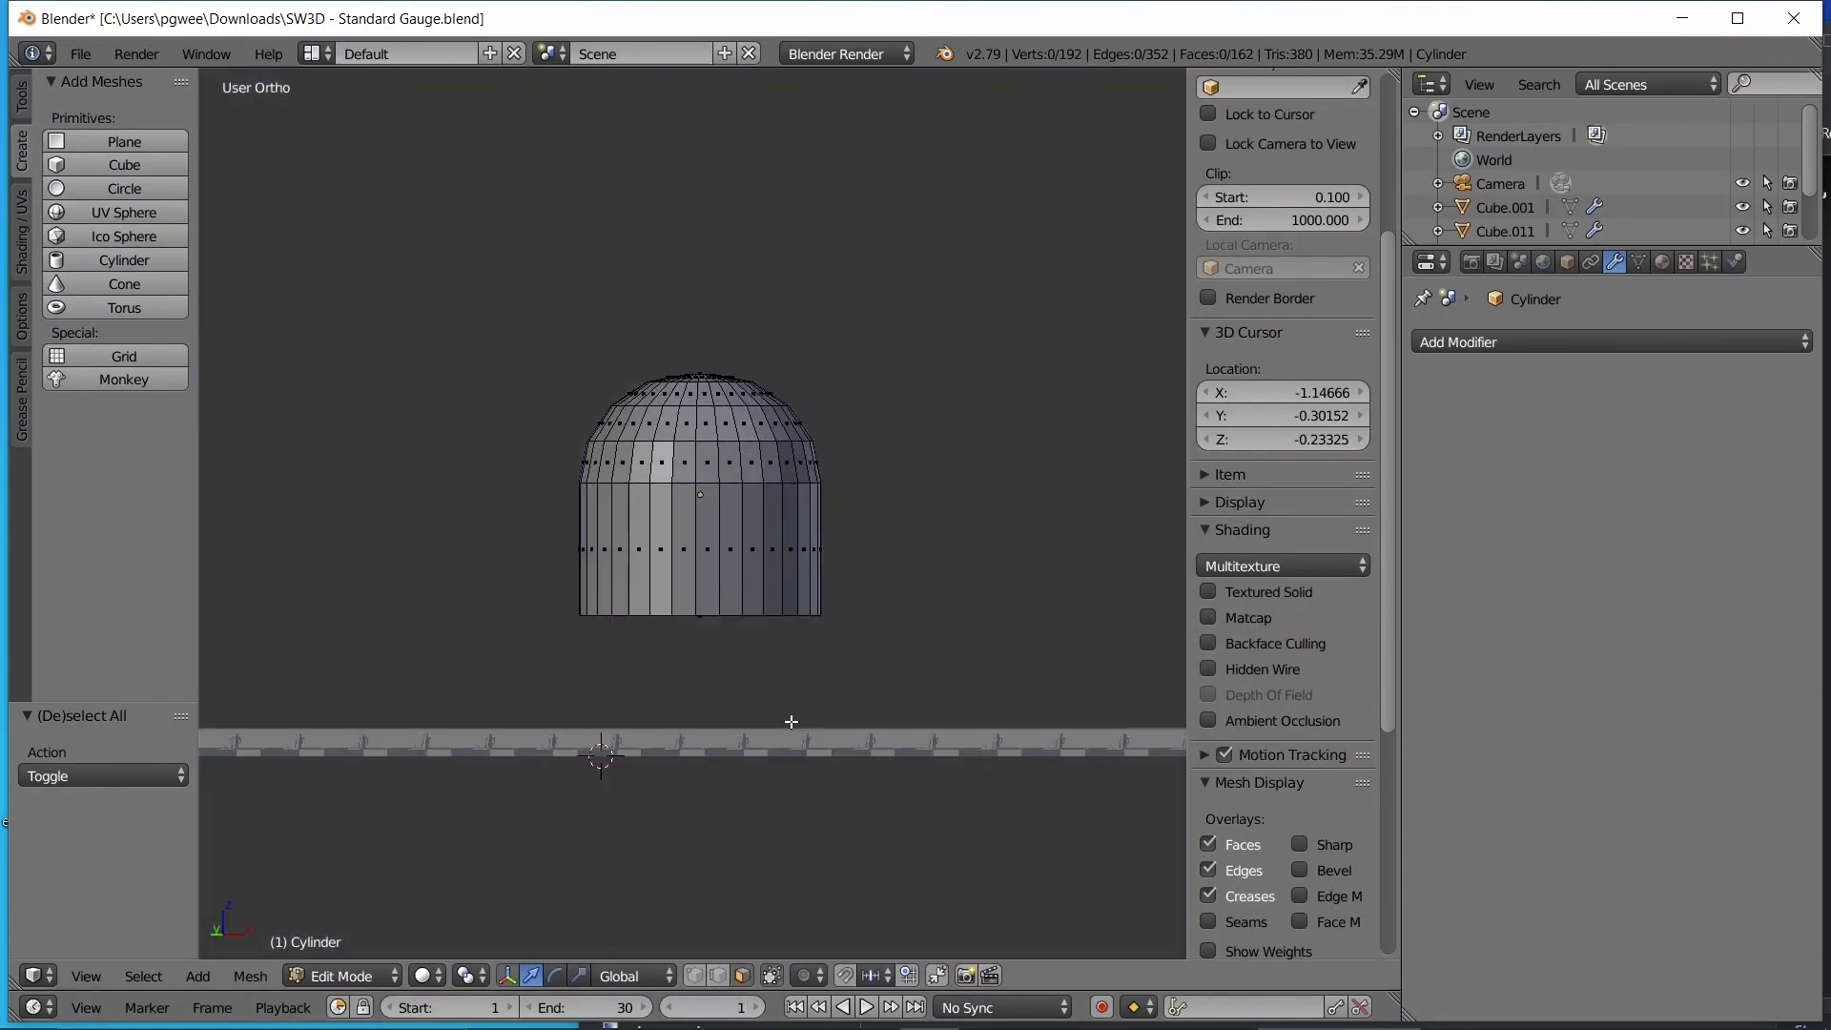
- Circle-select the cylinder's bottom face from a level side view in wireframe display, and return to solid display
{"action": "key", "text": "z"}
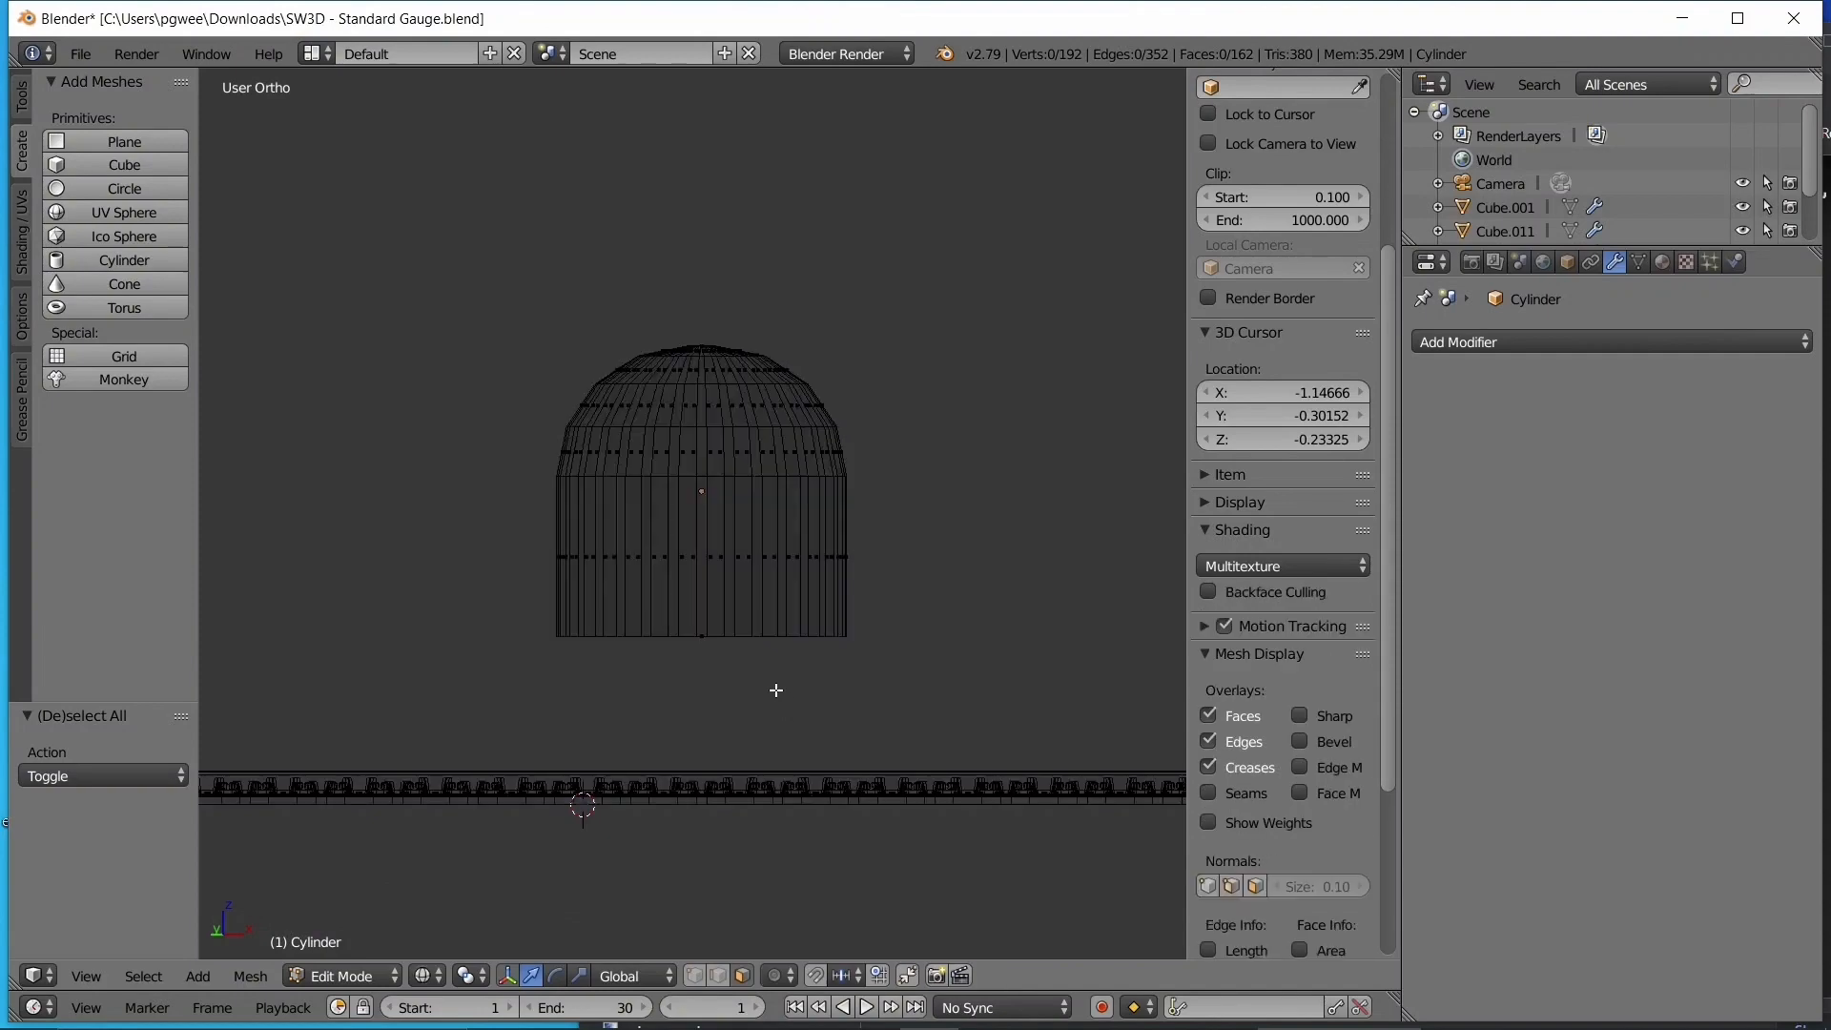
{"action": "key", "text": "c"}
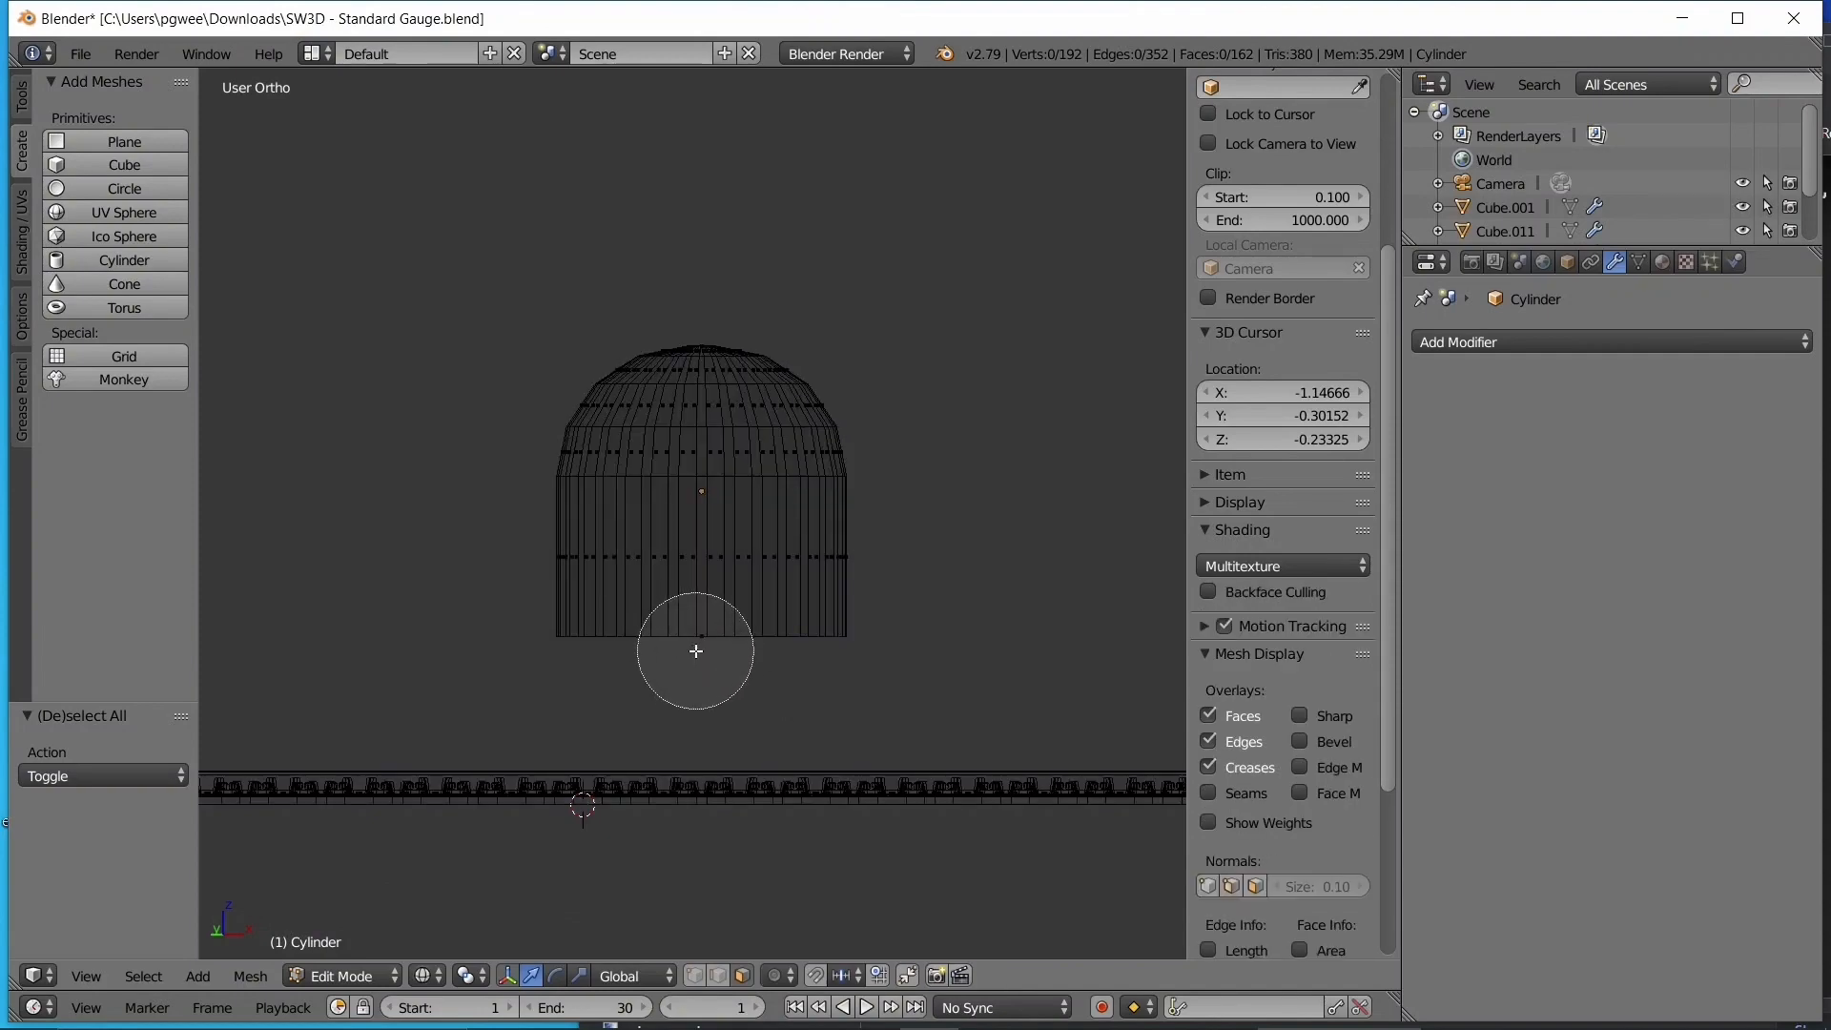
{"action": "left_click", "coordinate": [695, 652]}
{"action": "key", "text": "Escape"}
{"action": "key", "text": "z"}
{"action": "middle_click_drag", "start_coordinate": [696, 651], "coordinate": [829, 550]}
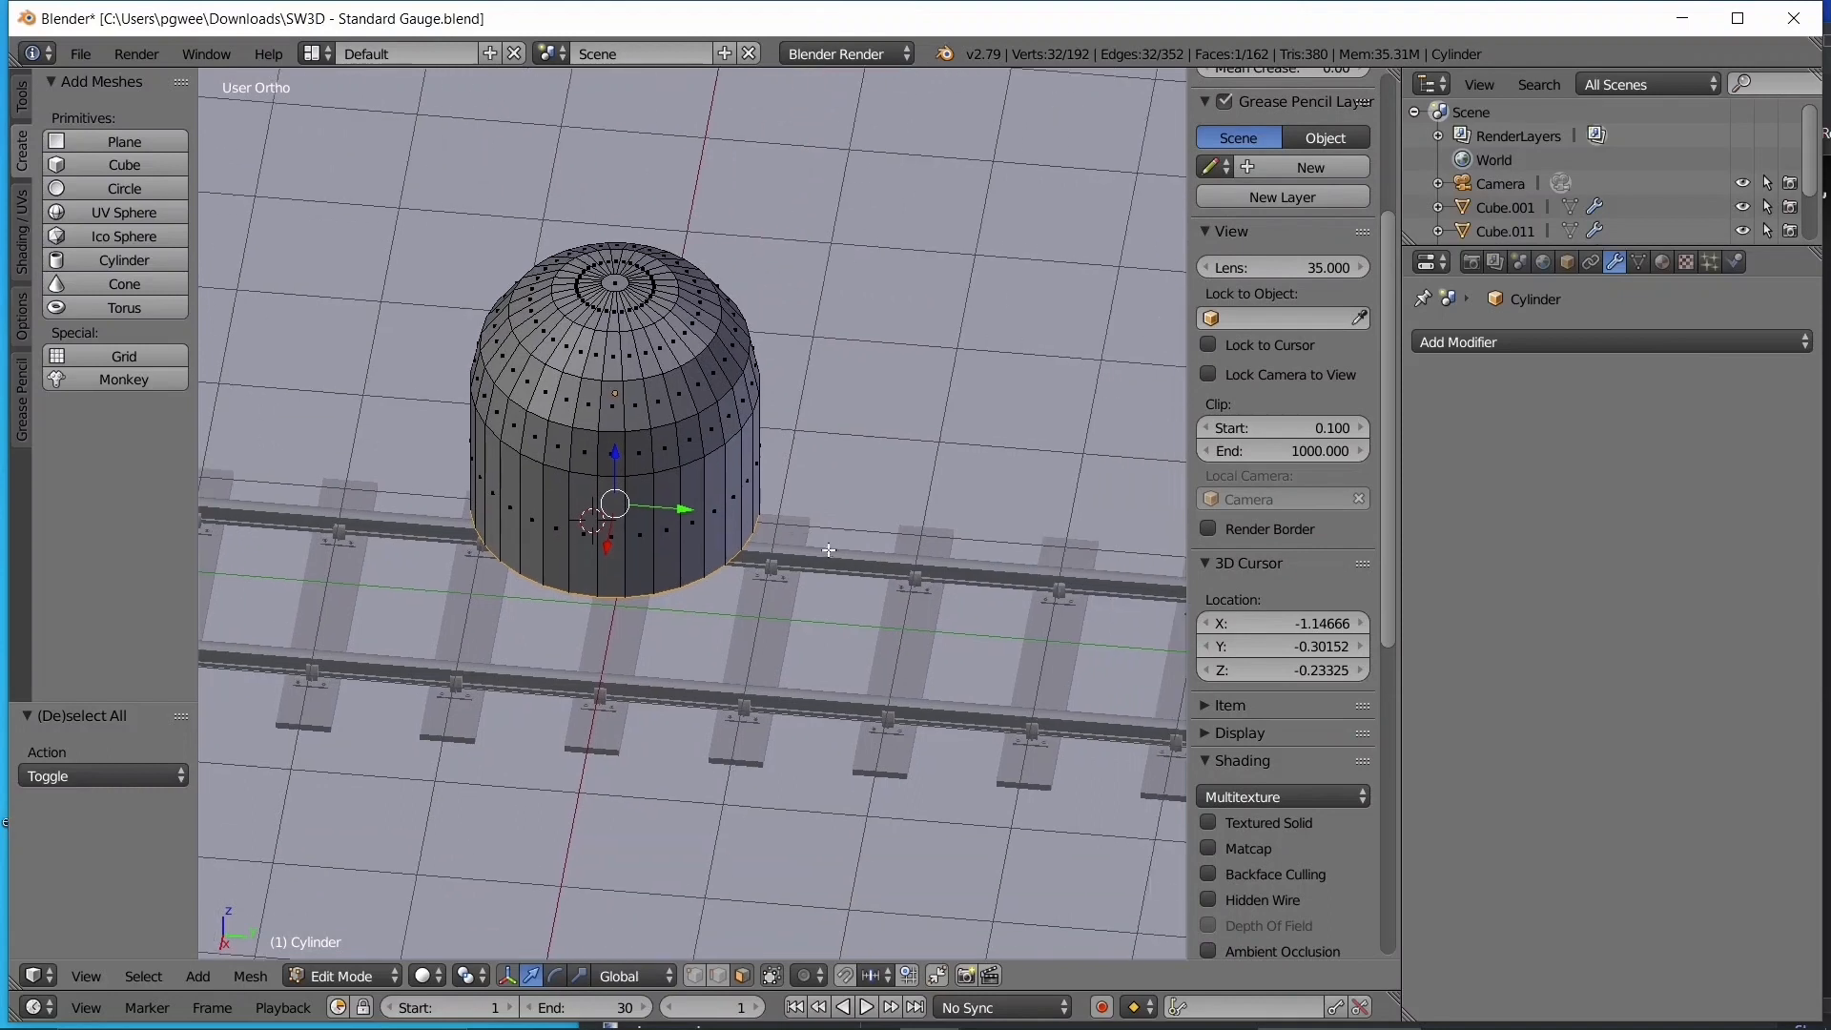
- Extrude the bottom face in place and scale it outward by about 1.63 to form a flat brim
{"action": "key", "text": "e"}
{"action": "key", "text": "Escape"}
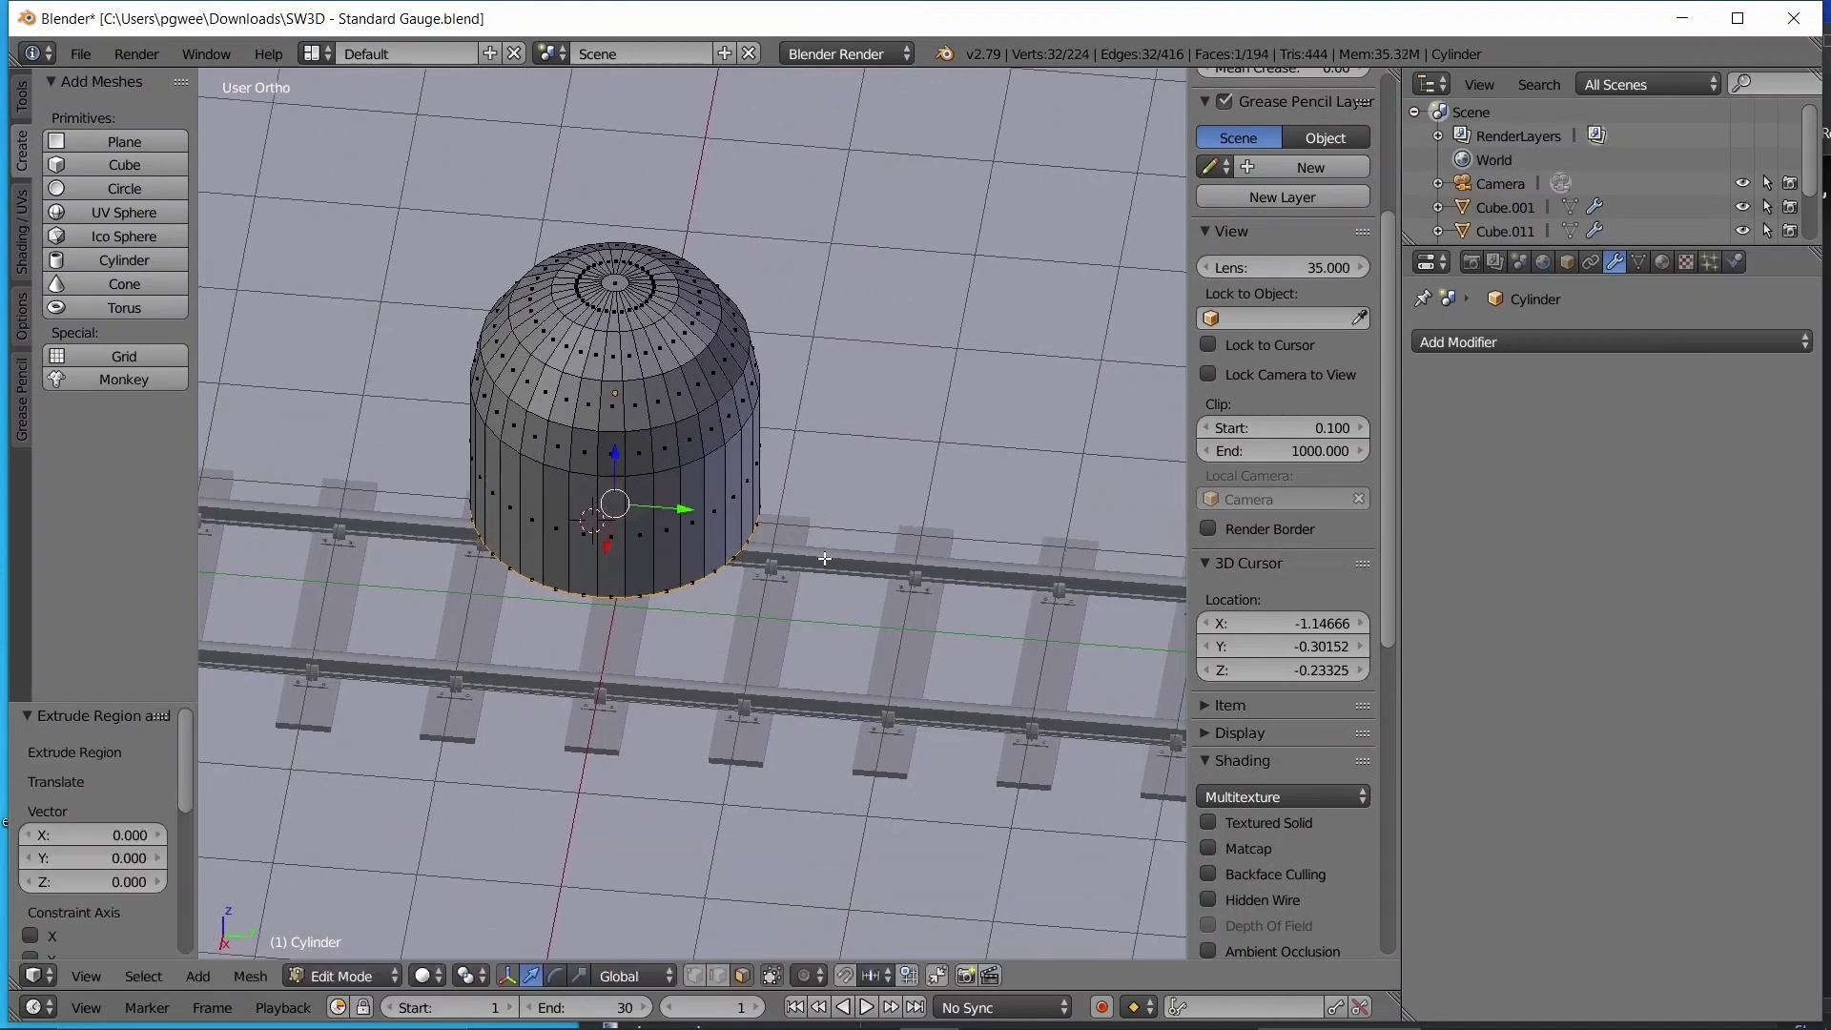
{"action": "key", "text": "s"}
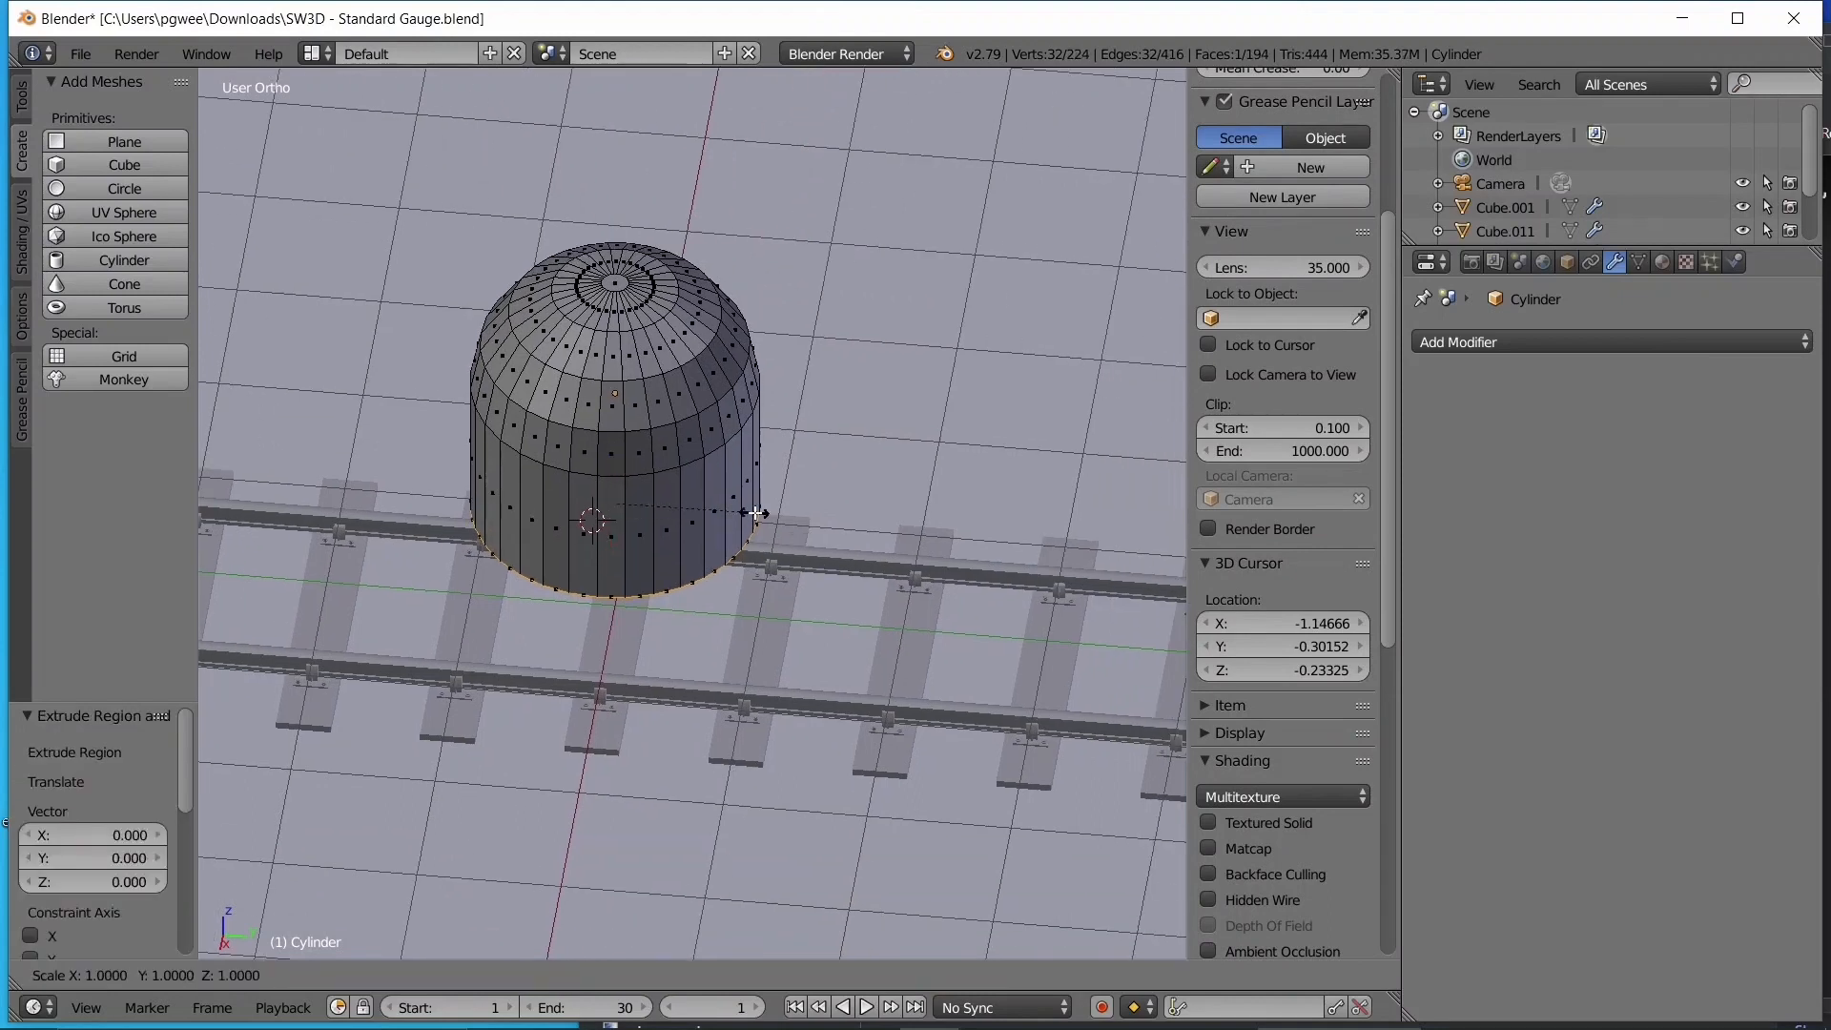
{"action": "left_click", "coordinate": [843, 501]}
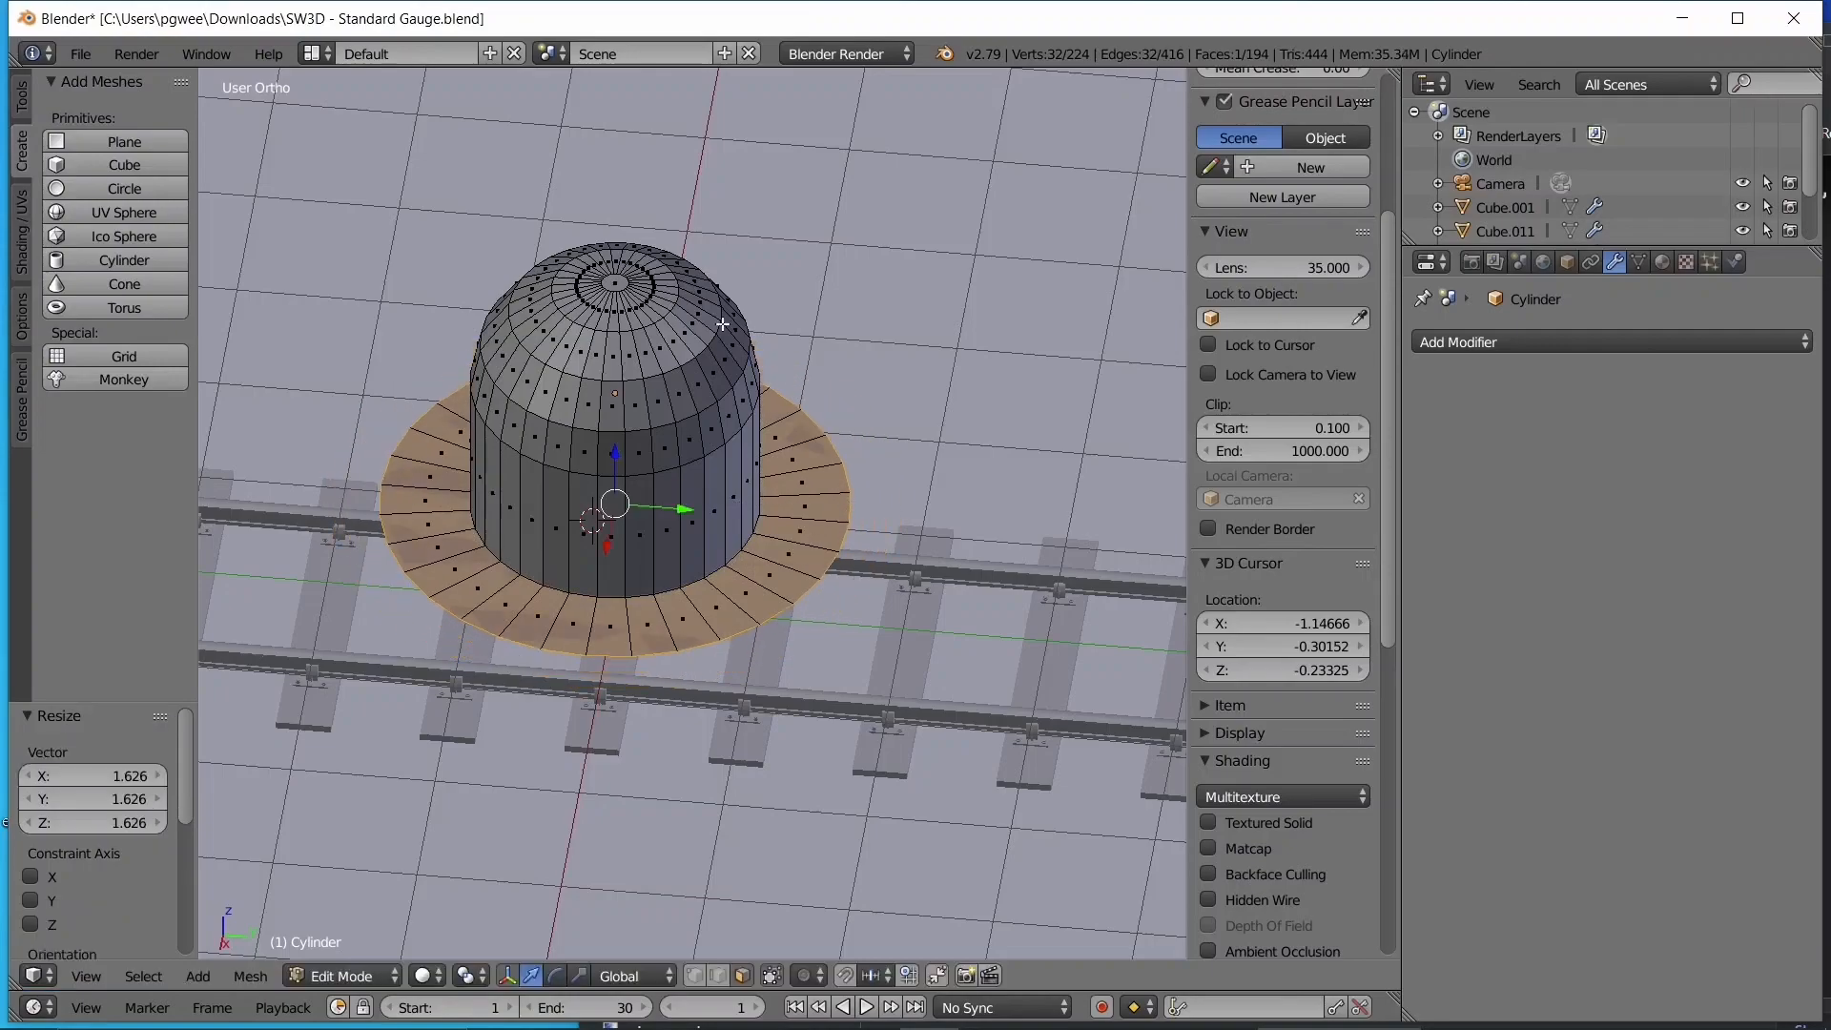
- Extrude the widened bottom face downward to an overall height of about 2.98, and return to Object Mode
{"action": "key", "text": "e"}
{"action": "left_click", "coordinate": [722, 431]}
{"action": "key", "text": "Tab"}
- Examine the domed cylinder and its thick base from several angles
{"action": "middle_click_drag", "start_coordinate": [631, 461], "coordinate": [982, 418]}
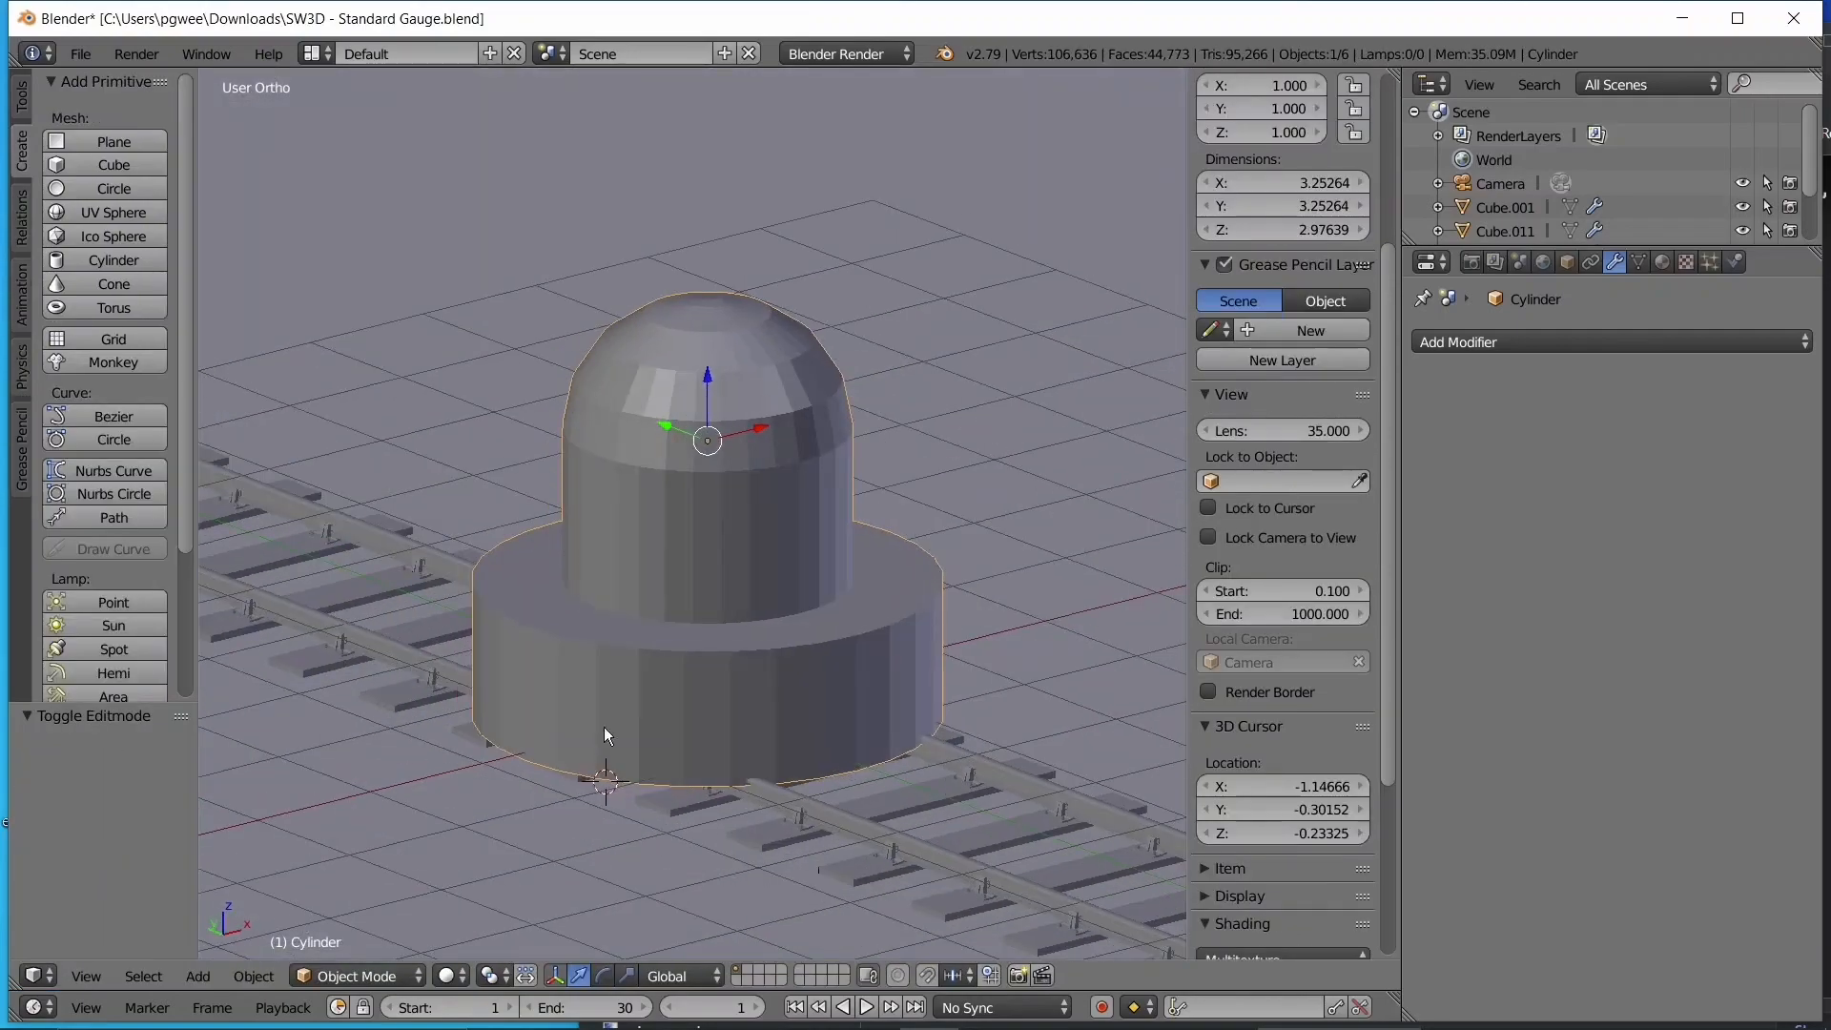
{"action": "scroll", "coordinate": [584, 754], "scroll_direction": "up", "scroll_amount": 3}
{"action": "middle_click_drag", "start_coordinate": [586, 752], "coordinate": [993, 758]}
{"action": "scroll", "coordinate": [364, 770], "scroll_direction": "down", "scroll_amount": 2}
{"action": "middle_click_drag", "start_coordinate": [372, 769], "coordinate": [906, 601]}
{"action": "scroll", "coordinate": [555, 724], "scroll_direction": "down", "scroll_amount": 1}
{"action": "middle_click_drag", "start_coordinate": [783, 744], "coordinate": [644, 835]}
{"action": "scroll", "coordinate": [627, 695], "scroll_direction": "up", "scroll_amount": 3}
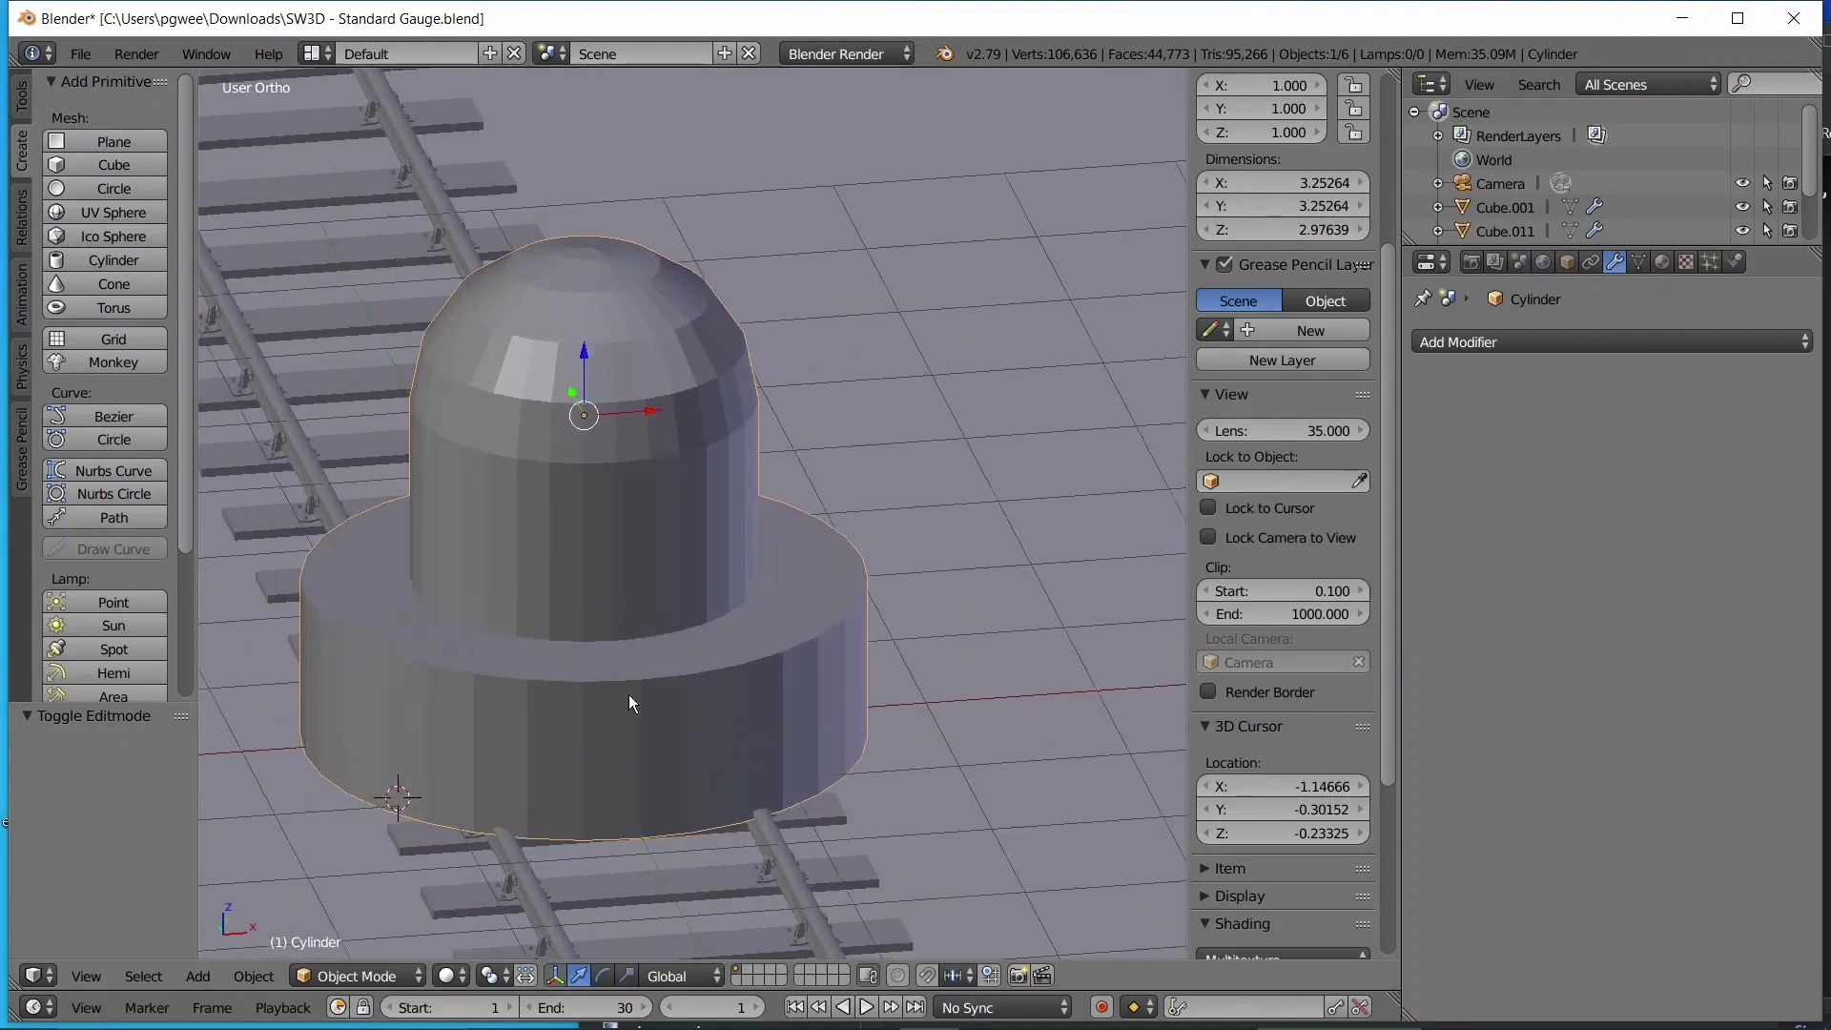
- Move the base's bottom face up about 0.87 along Z in Edit Mode to thin the brim, and deselect everything
{"action": "key", "text": "Tab"}
{"action": "scroll", "coordinate": [812, 774], "scroll_direction": "down", "scroll_amount": 1}
{"action": "middle_click_drag", "start_coordinate": [924, 821], "coordinate": [1017, 708], "text": "shift"}
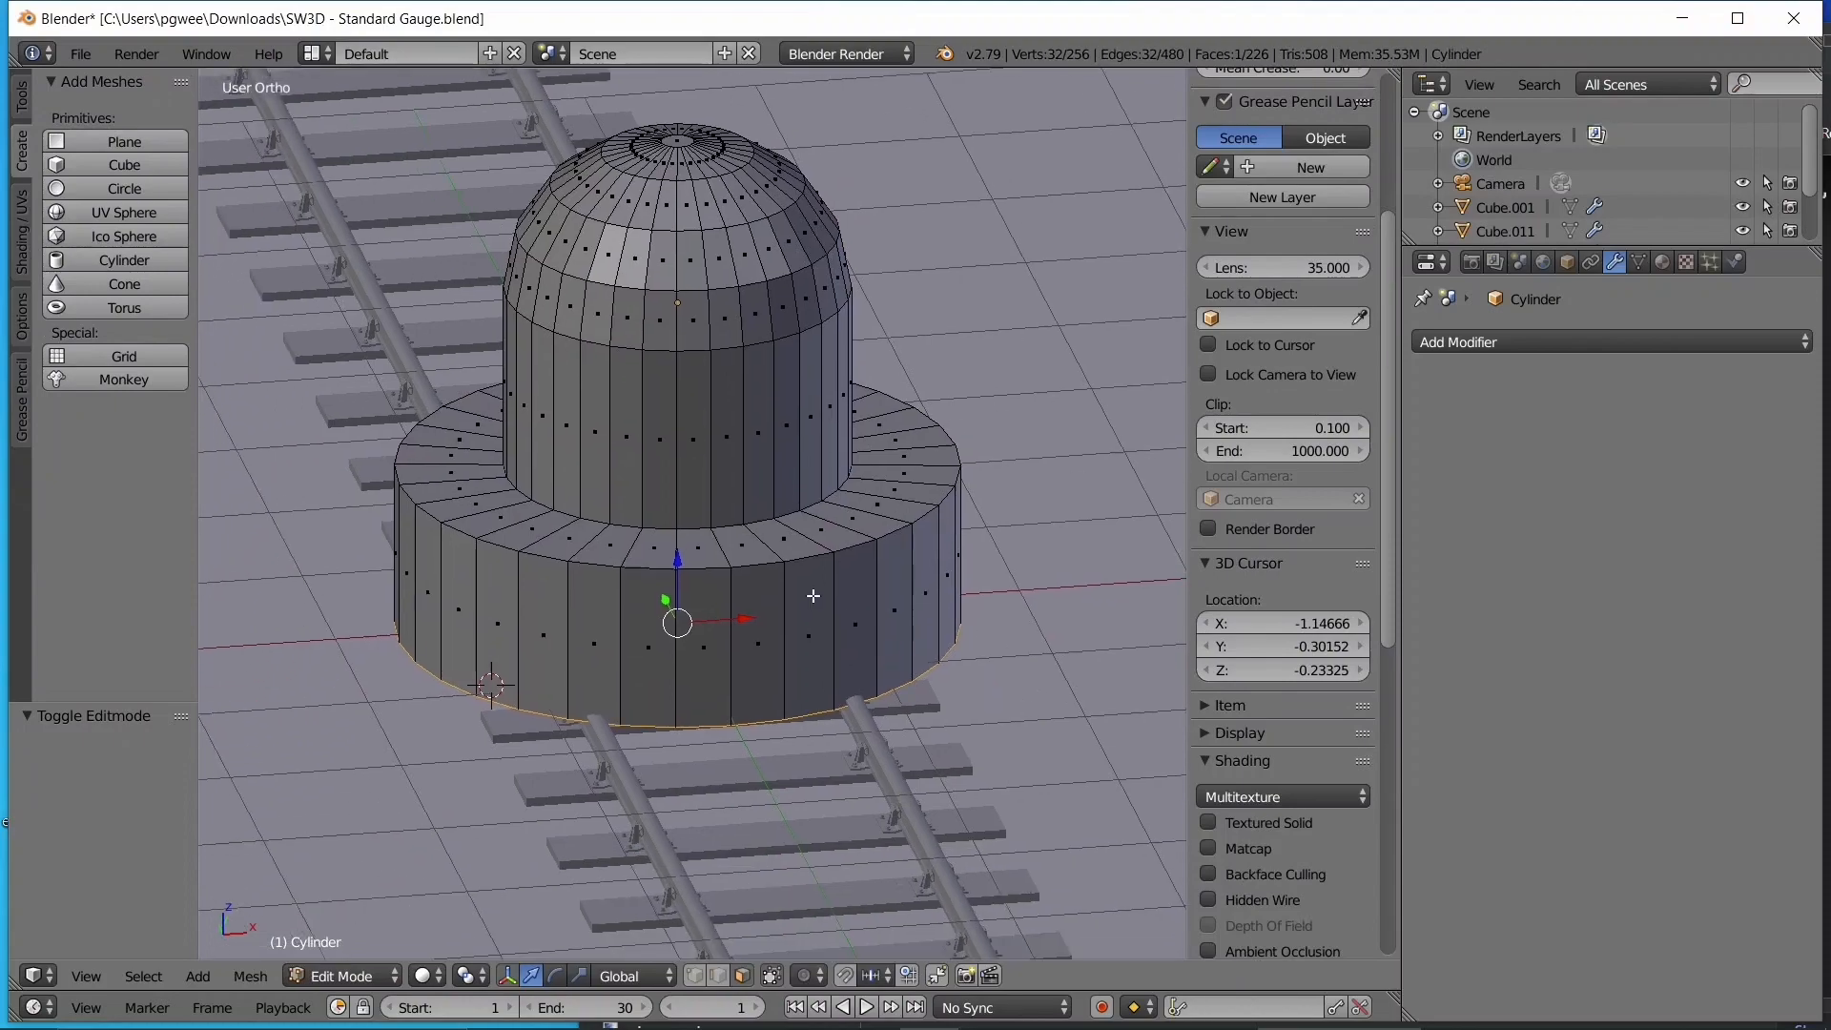
{"action": "left_click_drag", "start_coordinate": [679, 558], "coordinate": [679, 448]}
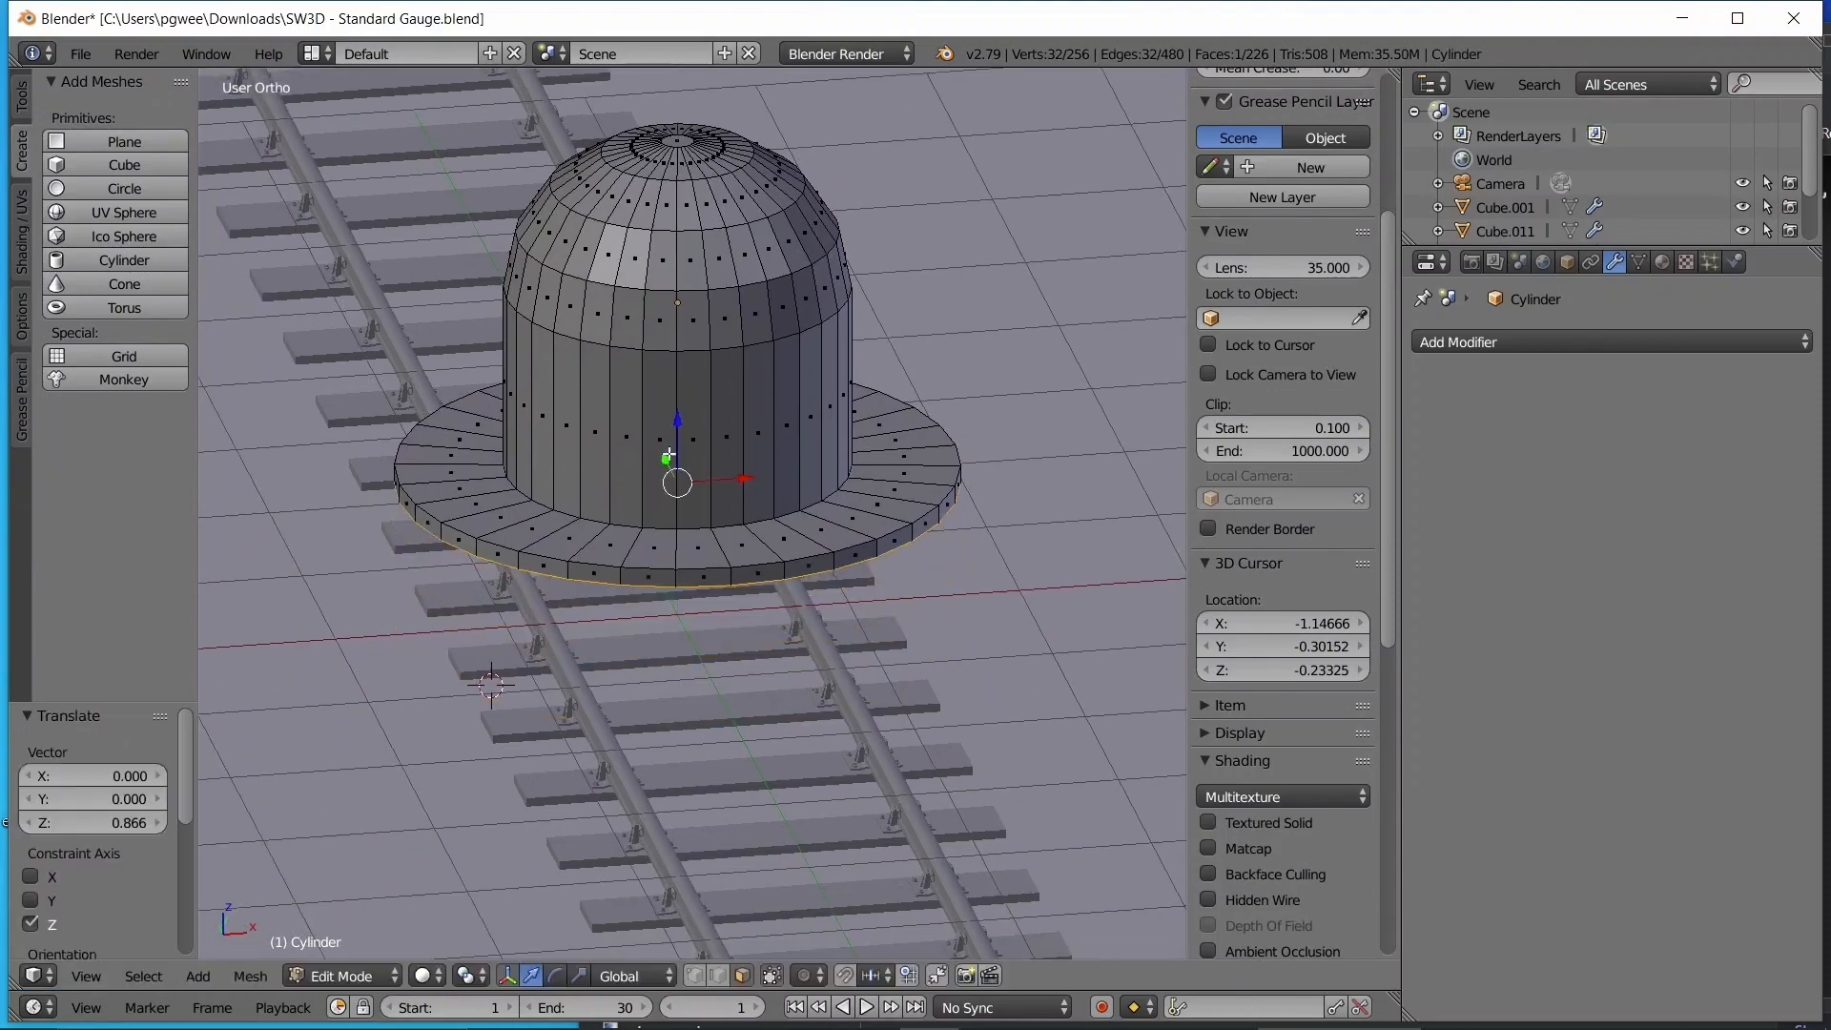
{"action": "scroll", "coordinate": [1028, 636], "scroll_direction": "up", "scroll_amount": 3}
{"action": "scroll", "coordinate": [1028, 636], "scroll_direction": "down", "scroll_amount": 2}
{"action": "middle_click_drag", "start_coordinate": [1028, 636], "coordinate": [888, 645]}
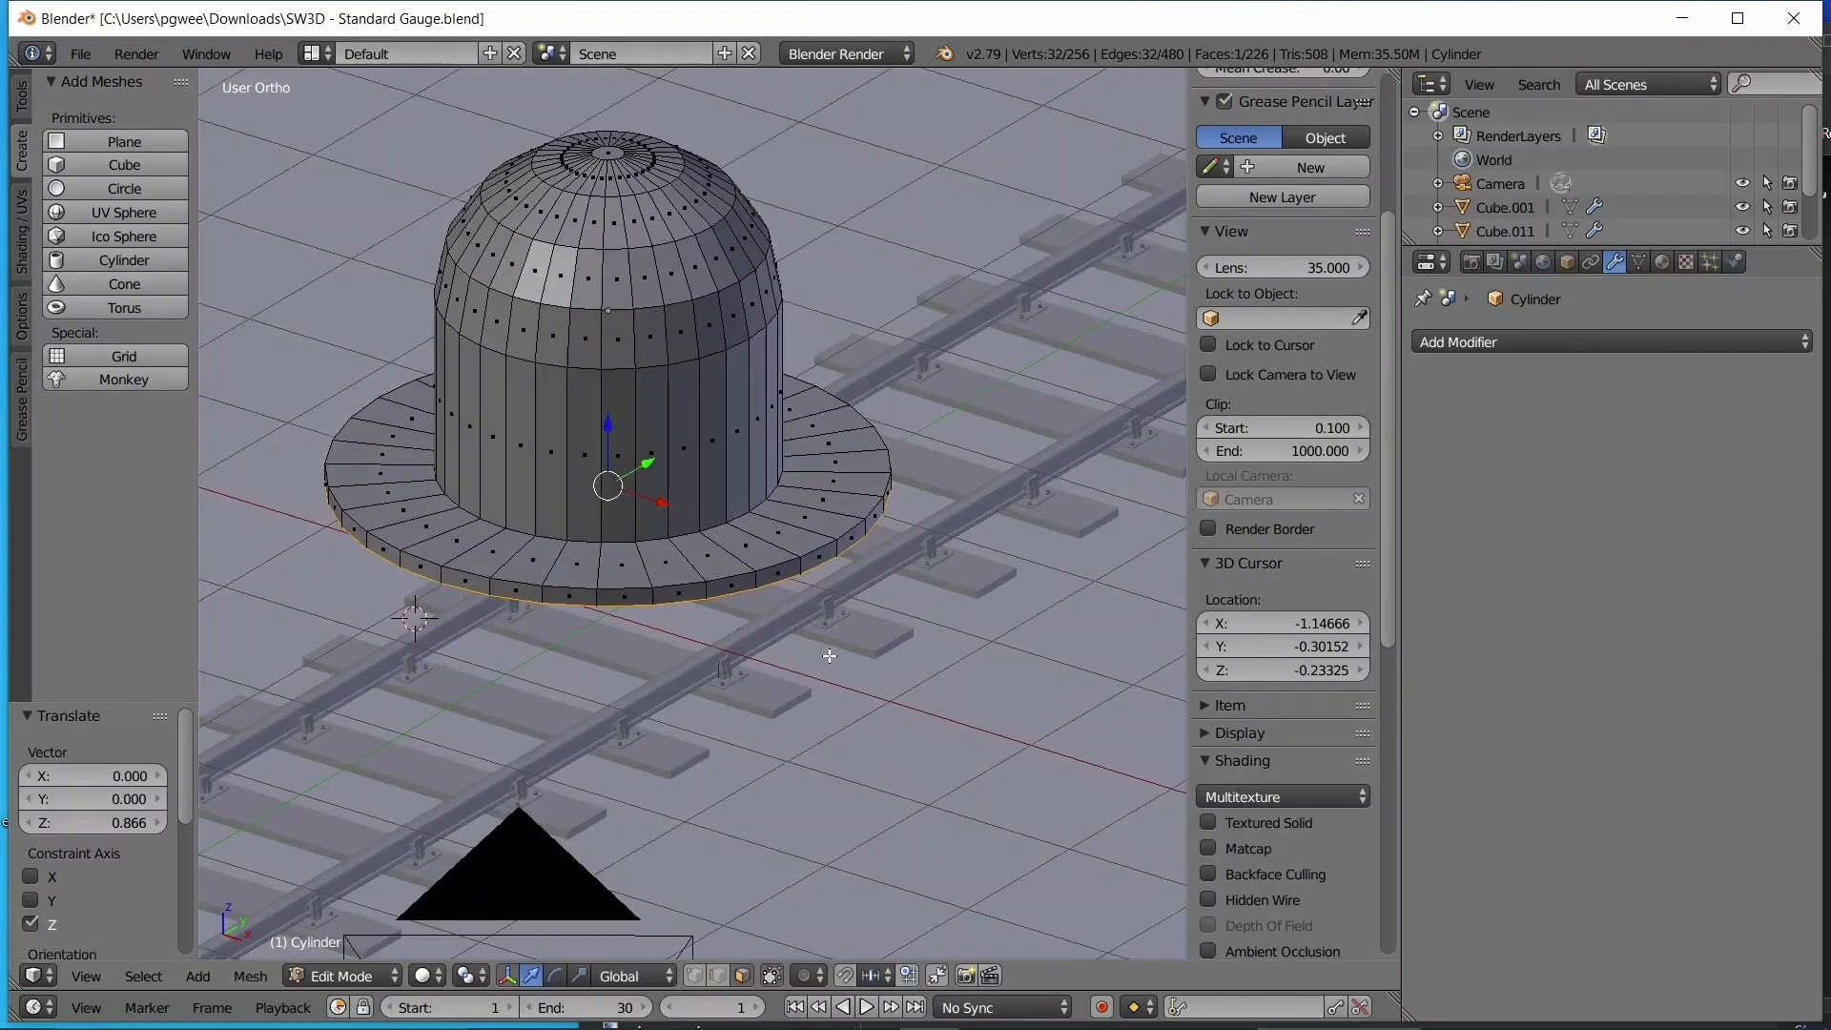
{"action": "scroll", "coordinate": [888, 645], "scroll_direction": "up", "scroll_amount": 2}
{"action": "key", "text": "a"}
{"action": "scroll", "coordinate": [1282, 476], "scroll_direction": "down", "scroll_amount": 5}
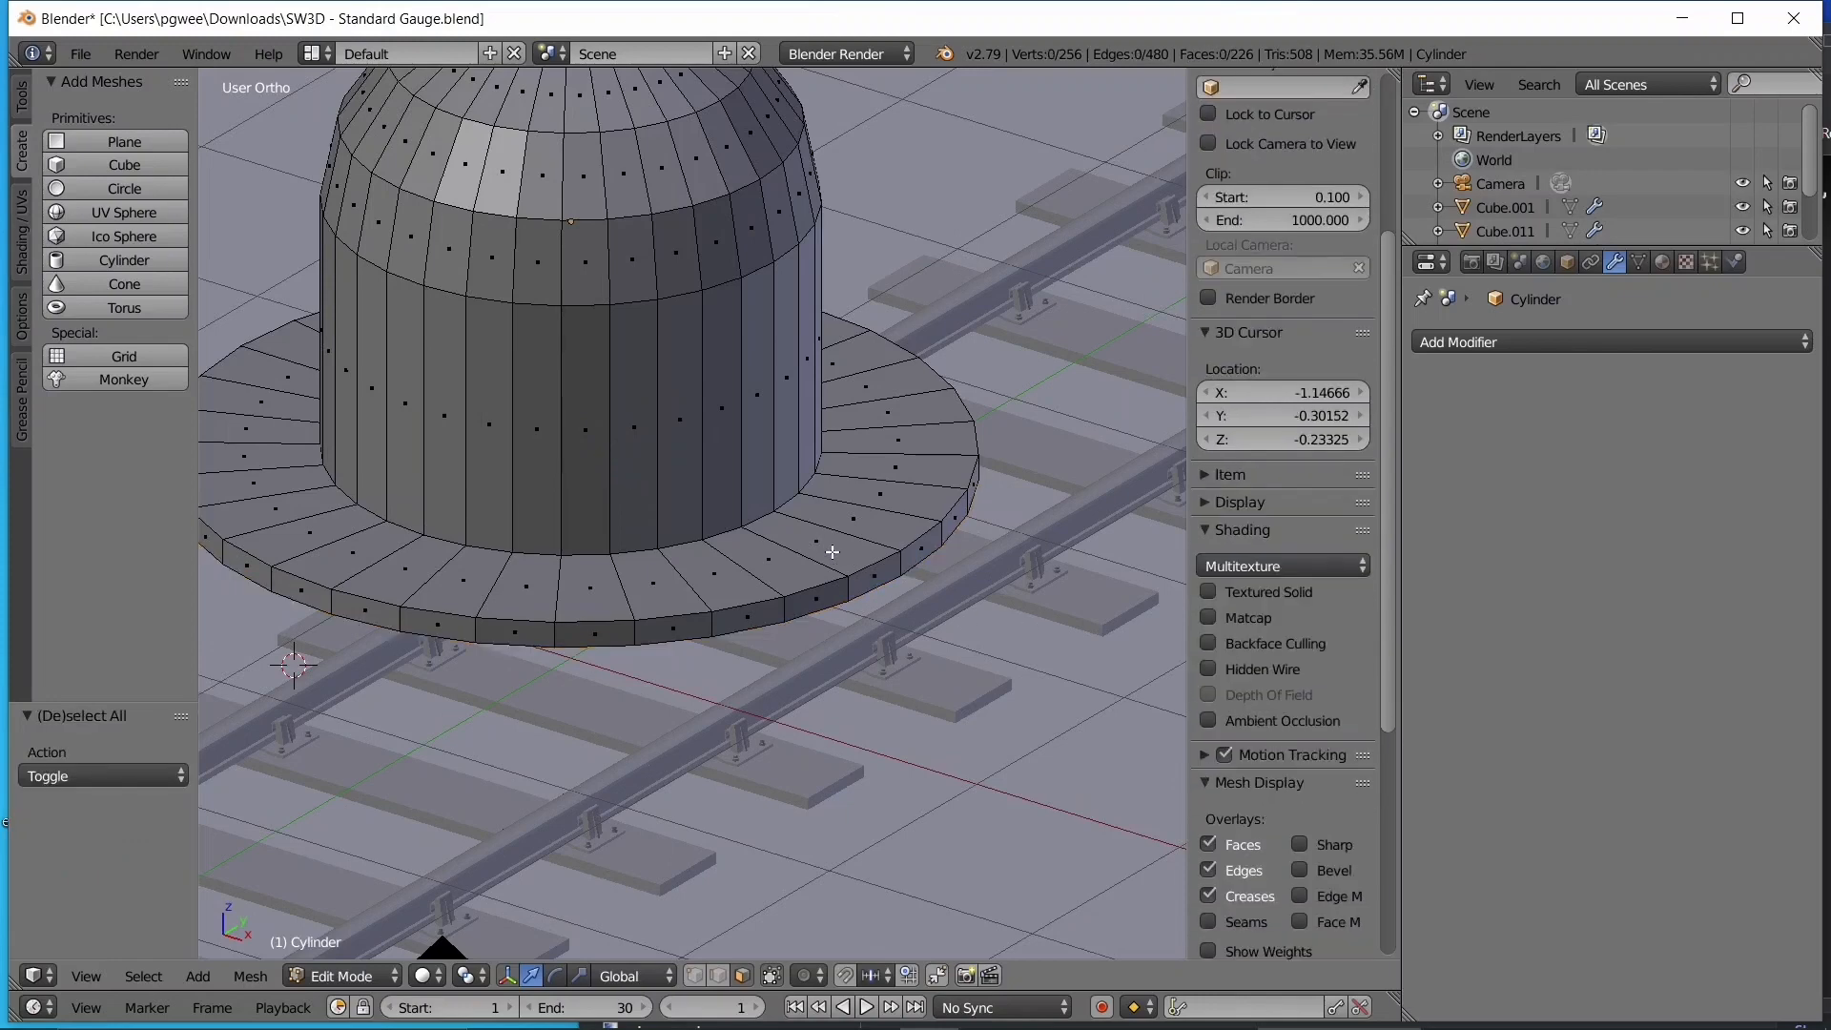
{"action": "scroll", "coordinate": [872, 576], "scroll_direction": "up", "scroll_amount": 3}
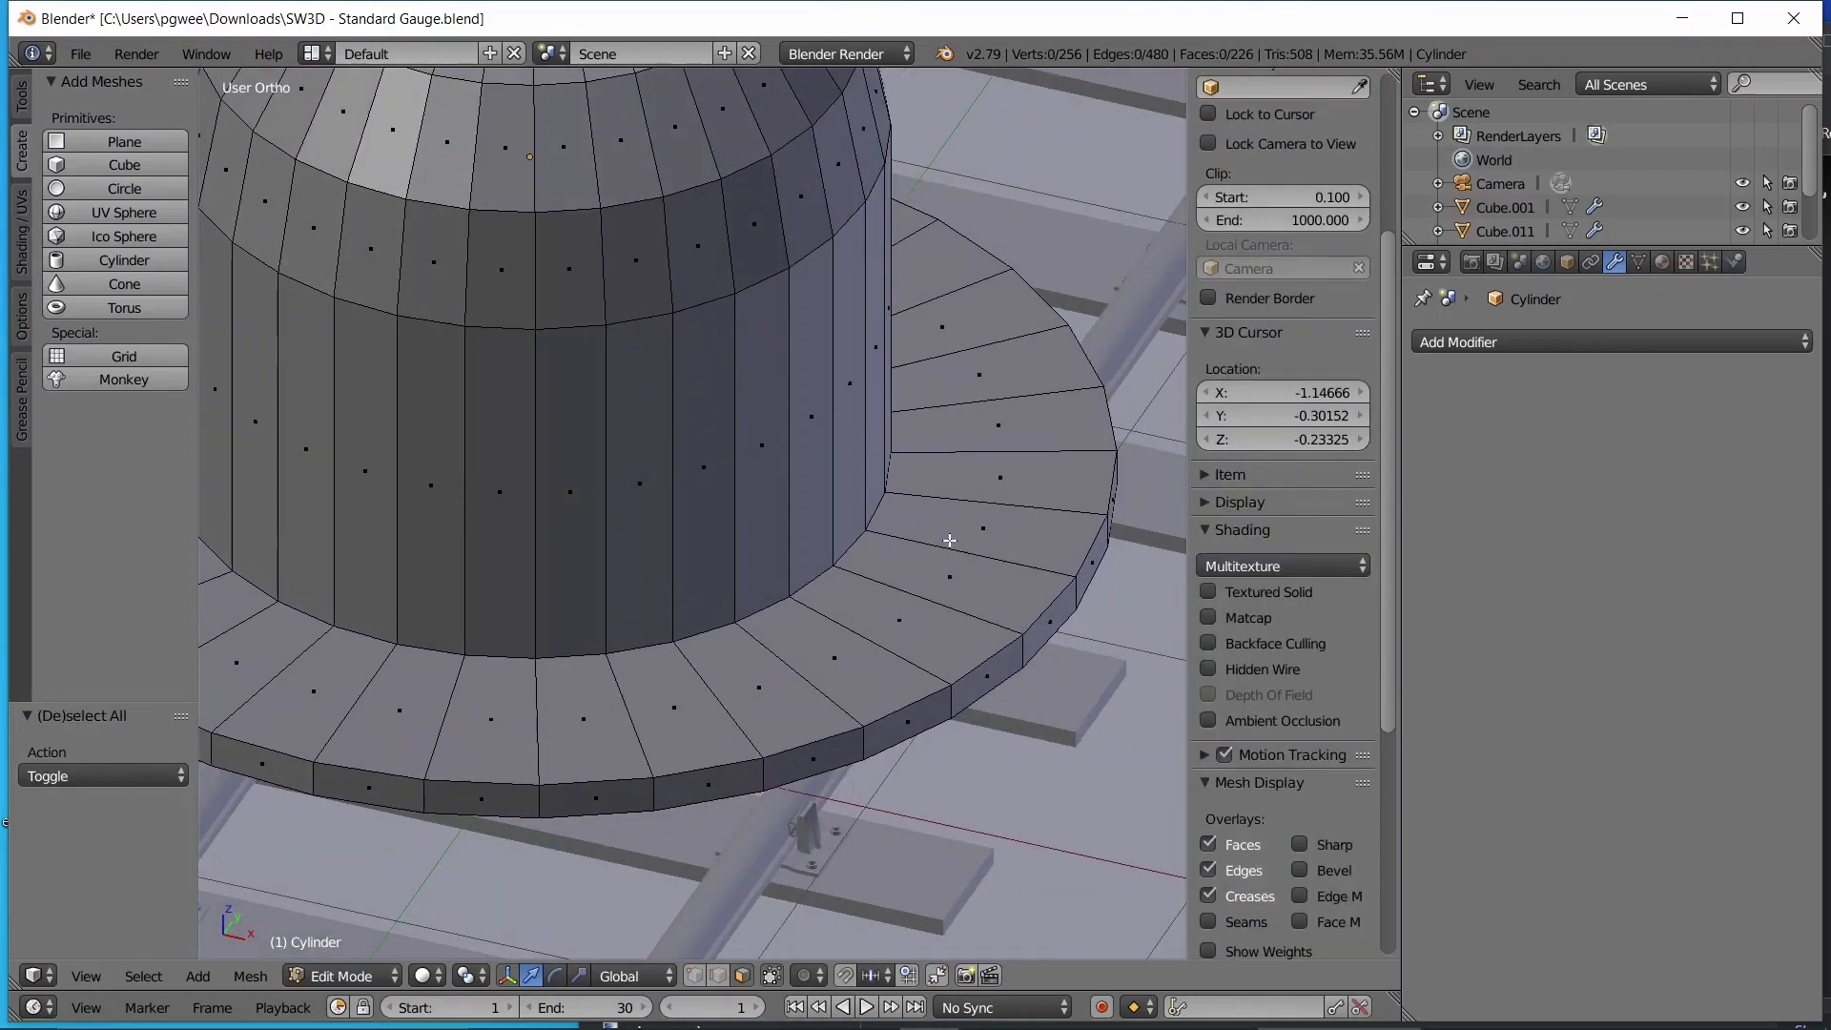
- Select the loop of faces on top of the brim and inset it by about 0.217
{"action": "right_click", "coordinate": [950, 539], "text": "alt"}
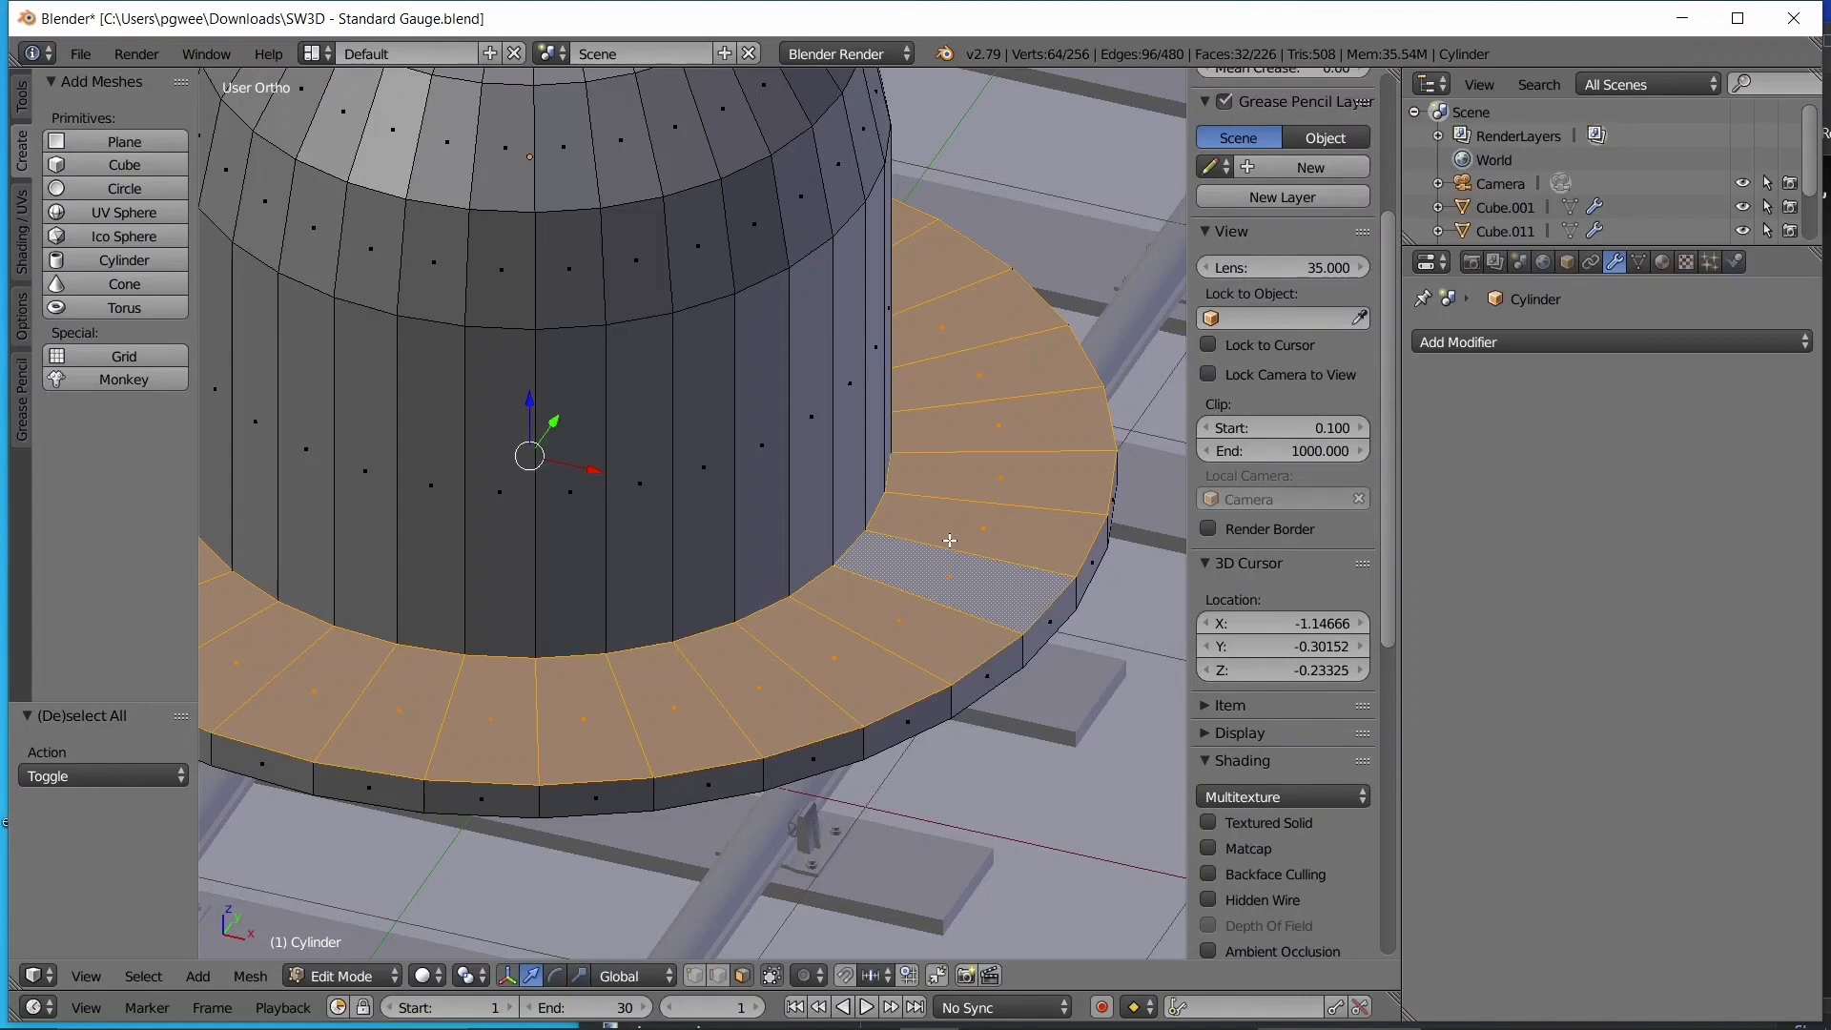
{"action": "scroll", "coordinate": [949, 539], "scroll_direction": "down", "scroll_amount": 3}
{"action": "middle_click_drag", "start_coordinate": [949, 540], "coordinate": [594, 429]}
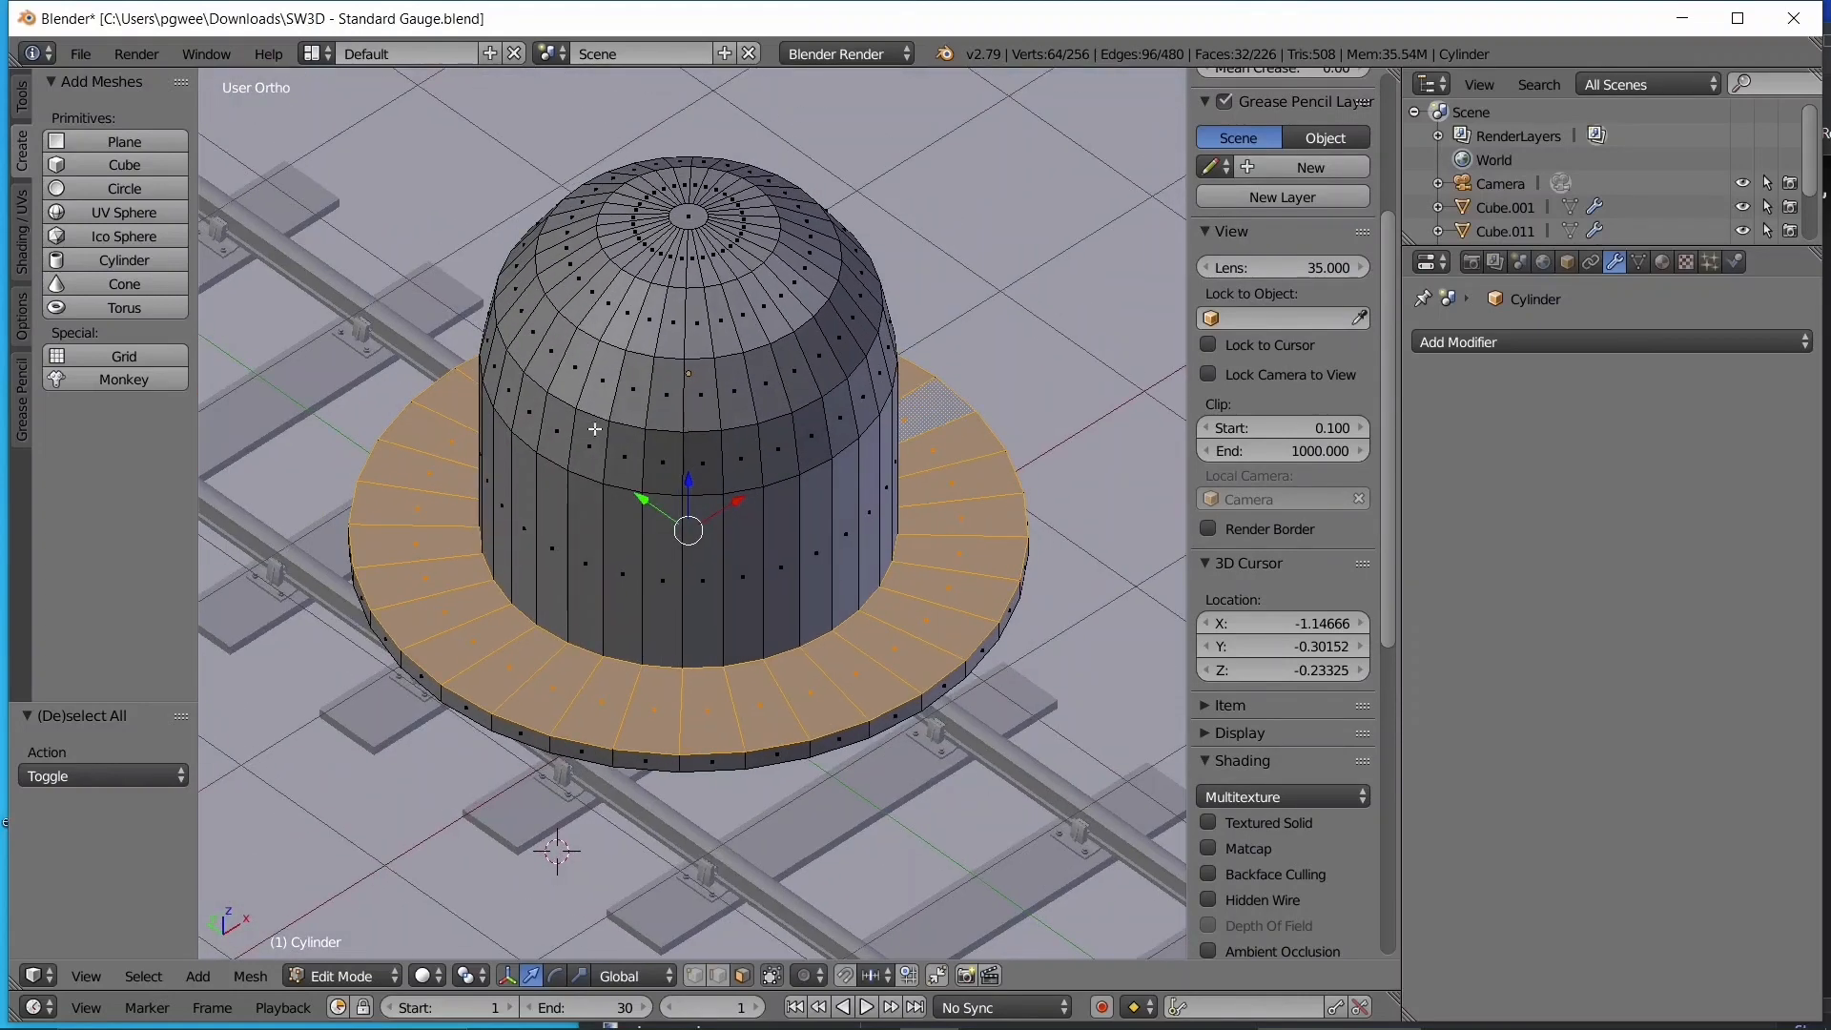
{"action": "middle_click_drag", "start_coordinate": [534, 597], "coordinate": [753, 491]}
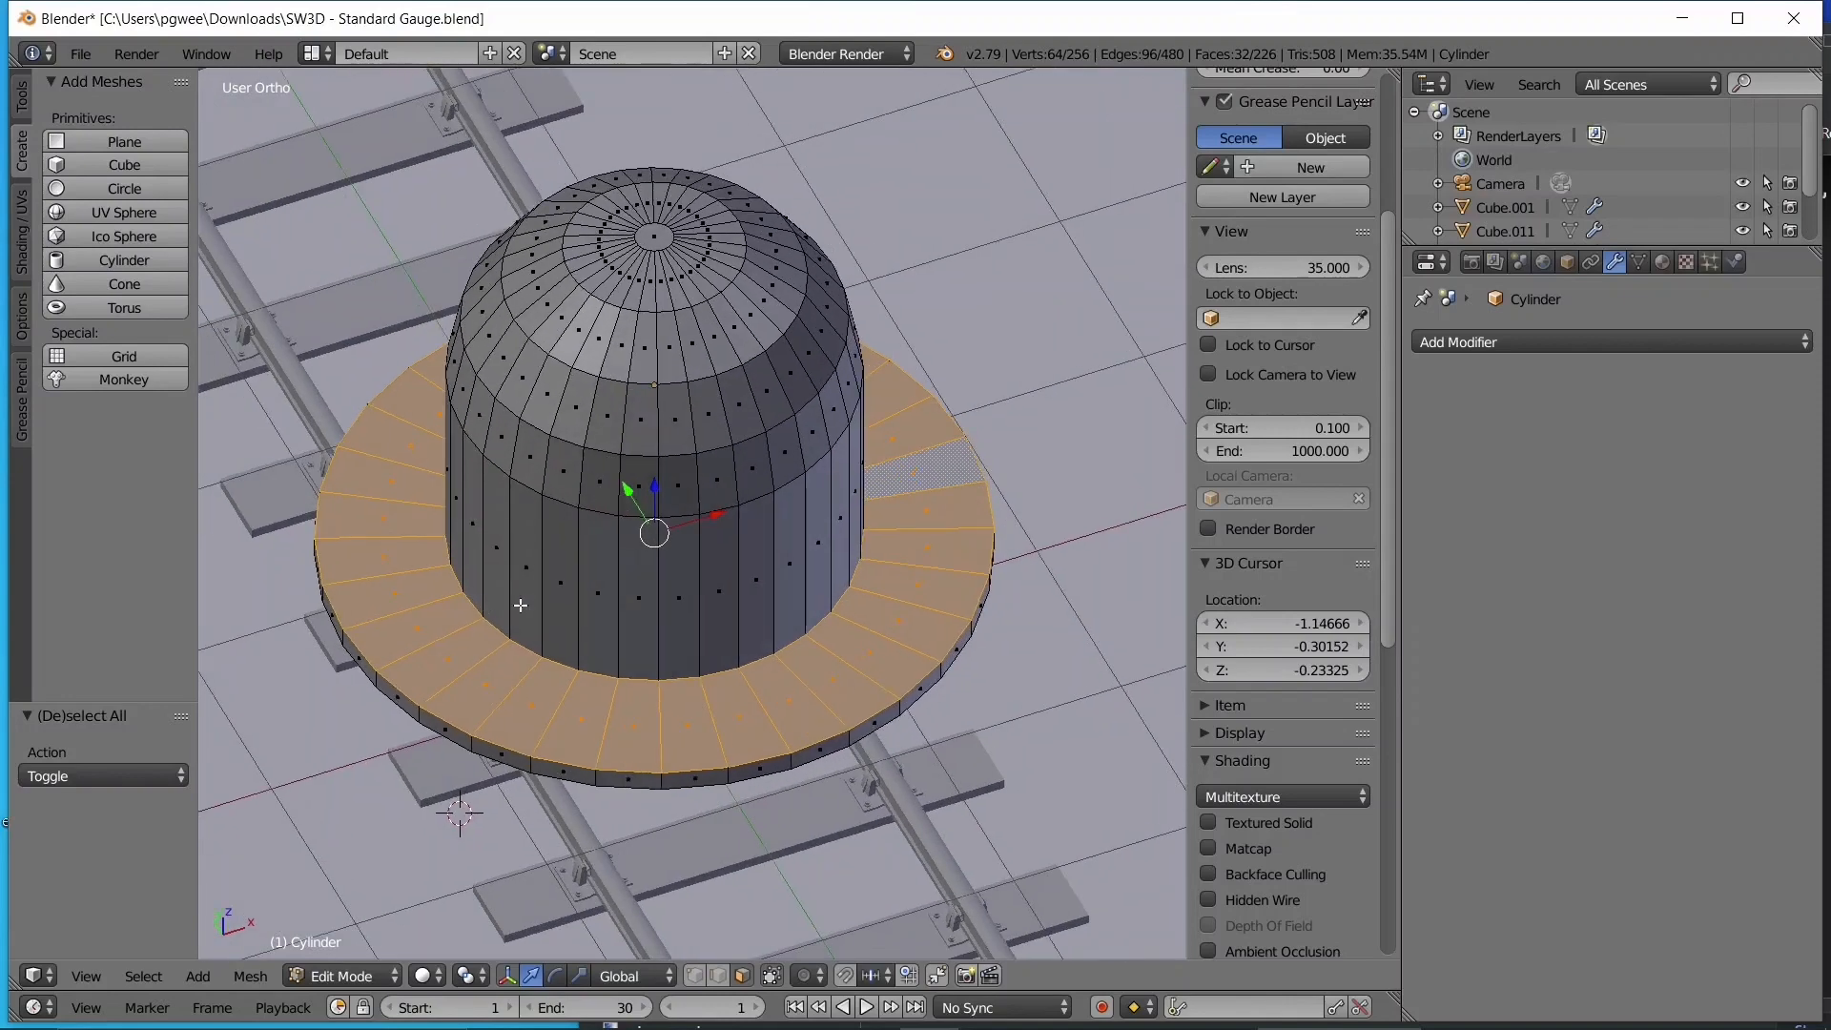
{"action": "key", "text": "i"}
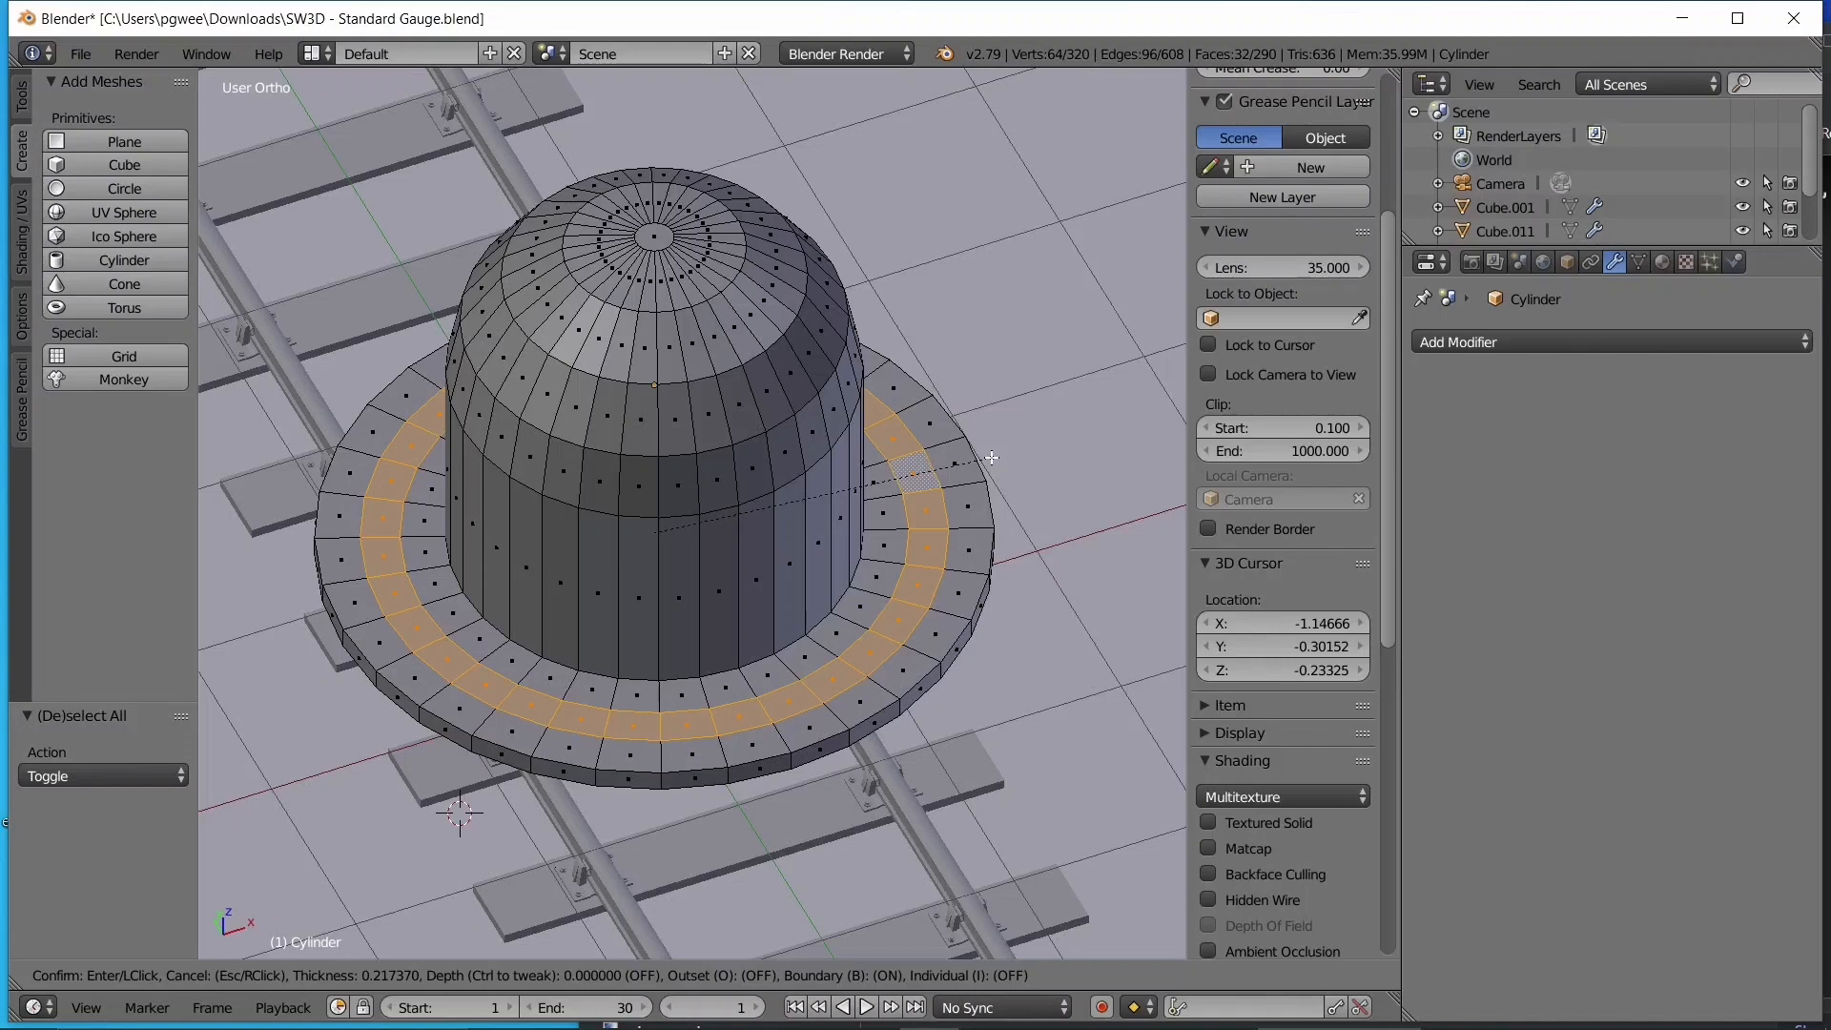
{"action": "left_click", "coordinate": [991, 457]}
- Extrude the inset ring upward into a raised rim around the dome, and return to Object Mode
{"action": "middle_click_drag", "start_coordinate": [631, 506], "coordinate": [768, 380]}
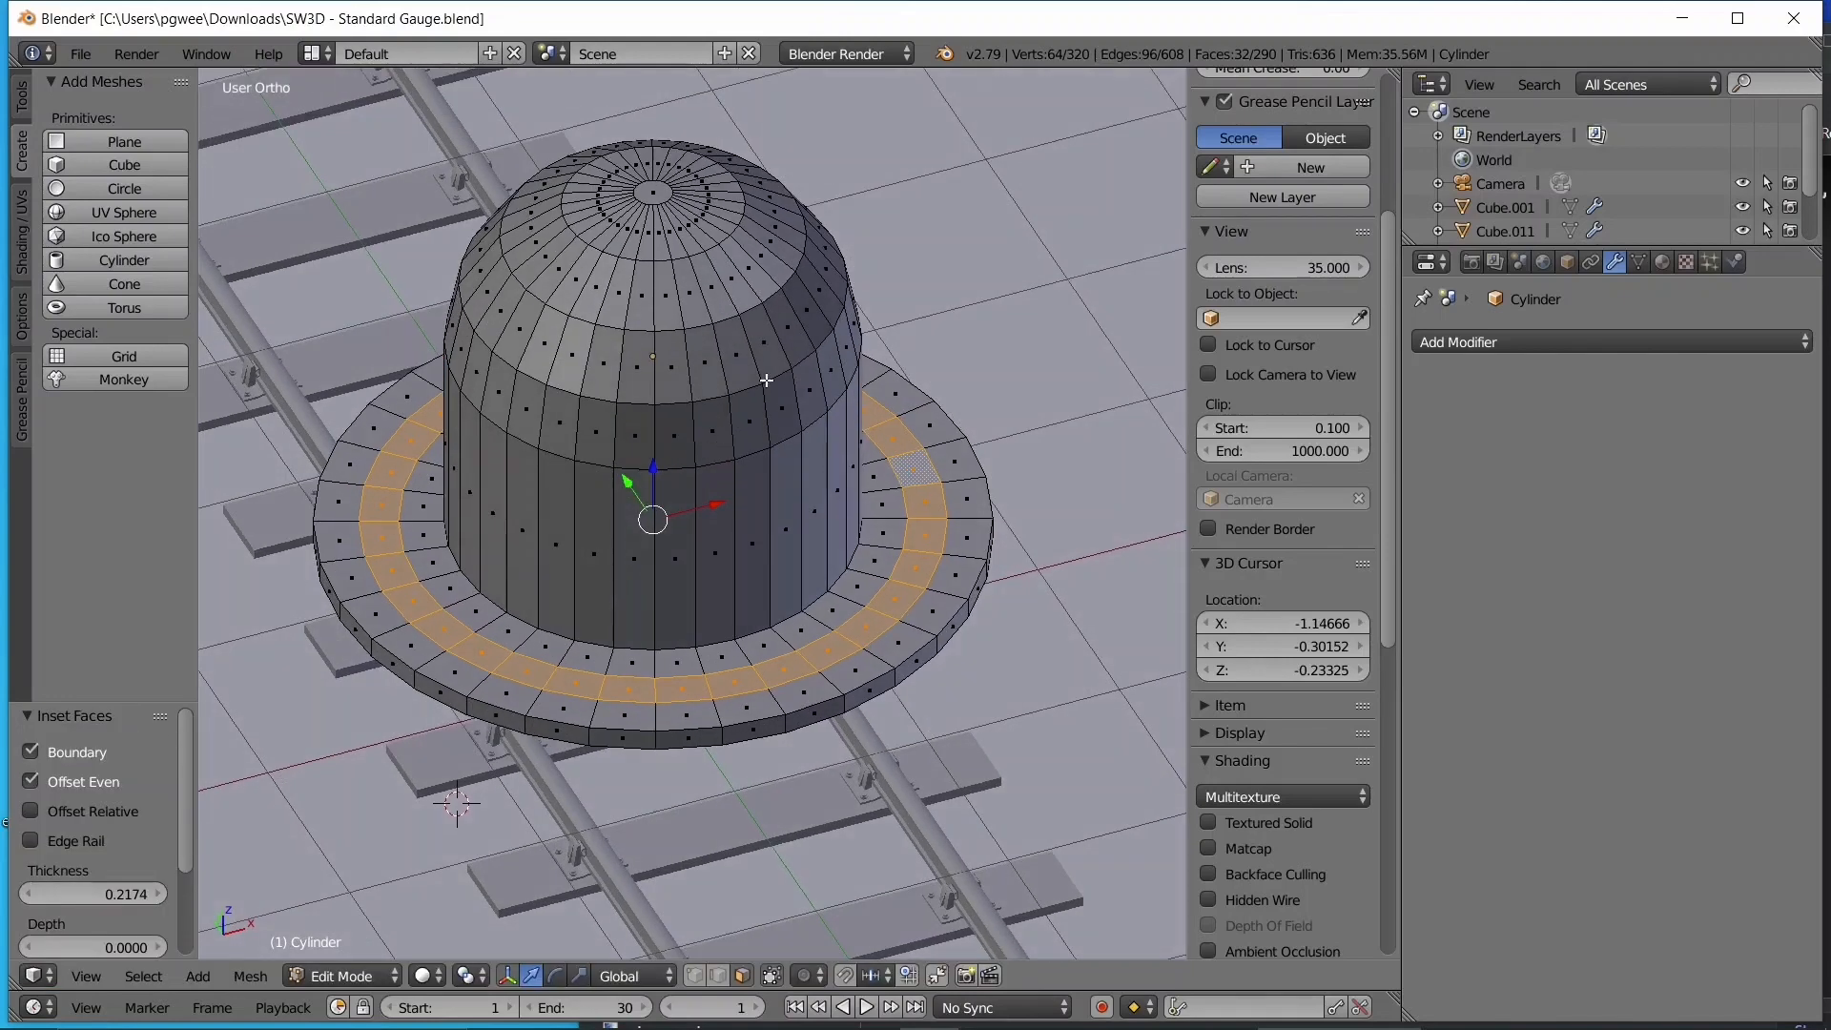
{"action": "key", "text": "e"}
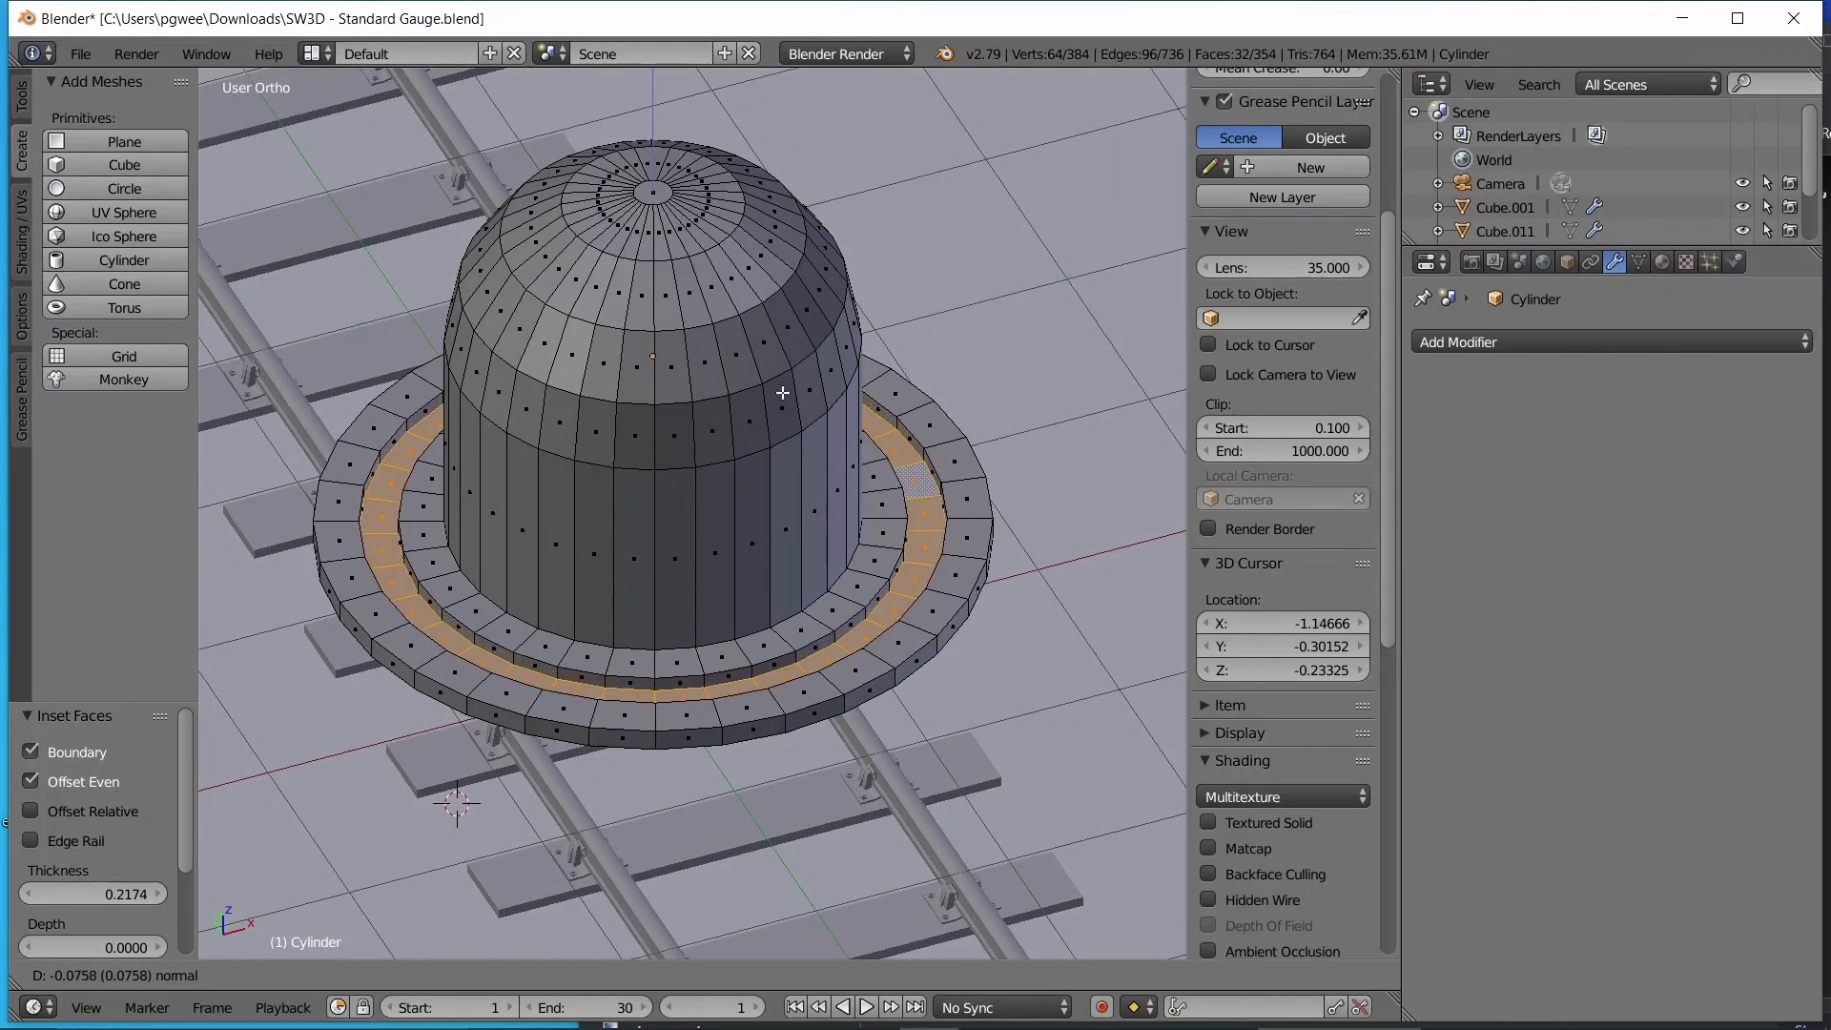
{"action": "left_click", "coordinate": [785, 320]}
{"action": "key", "text": "Tab"}
{"action": "scroll", "coordinate": [1073, 529], "scroll_direction": "down", "scroll_amount": 1}
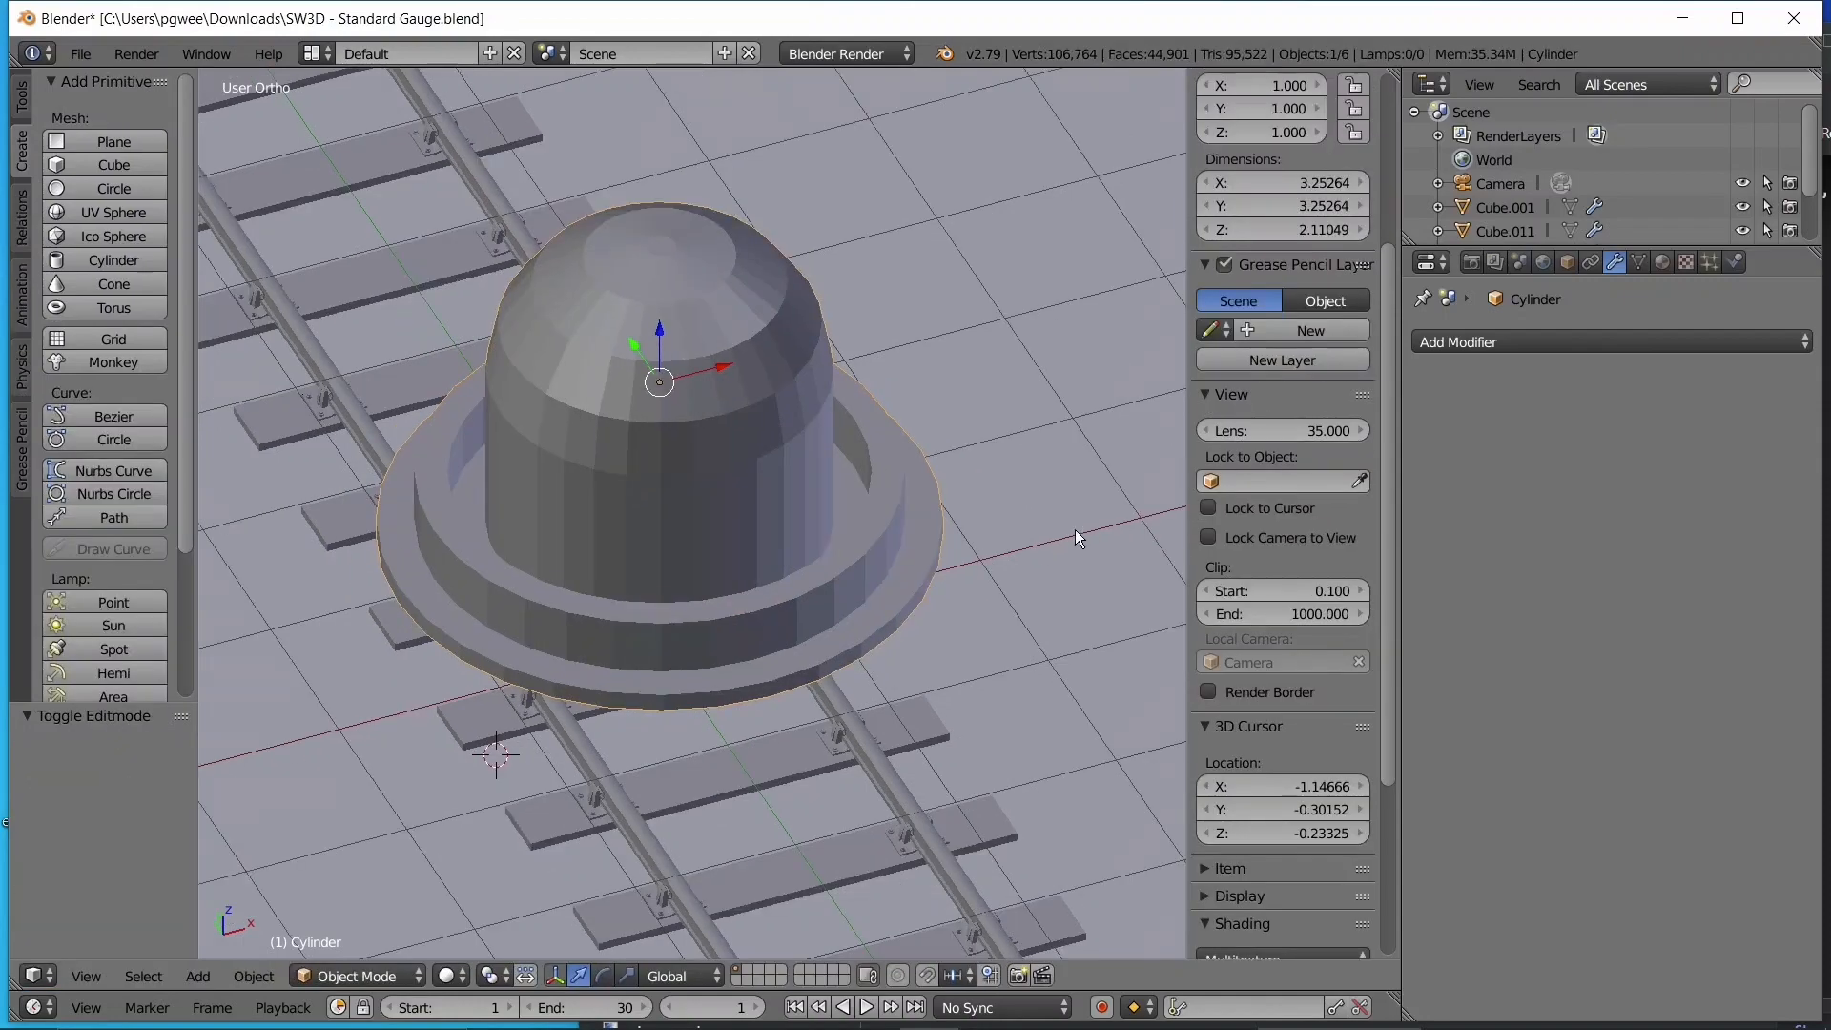
{"action": "middle_click_drag", "start_coordinate": [1073, 530], "coordinate": [315, 637]}
{"action": "scroll", "coordinate": [610, 501], "scroll_direction": "down", "scroll_amount": 2}
{"action": "scroll", "coordinate": [703, 493], "scroll_direction": "up", "scroll_amount": 2}
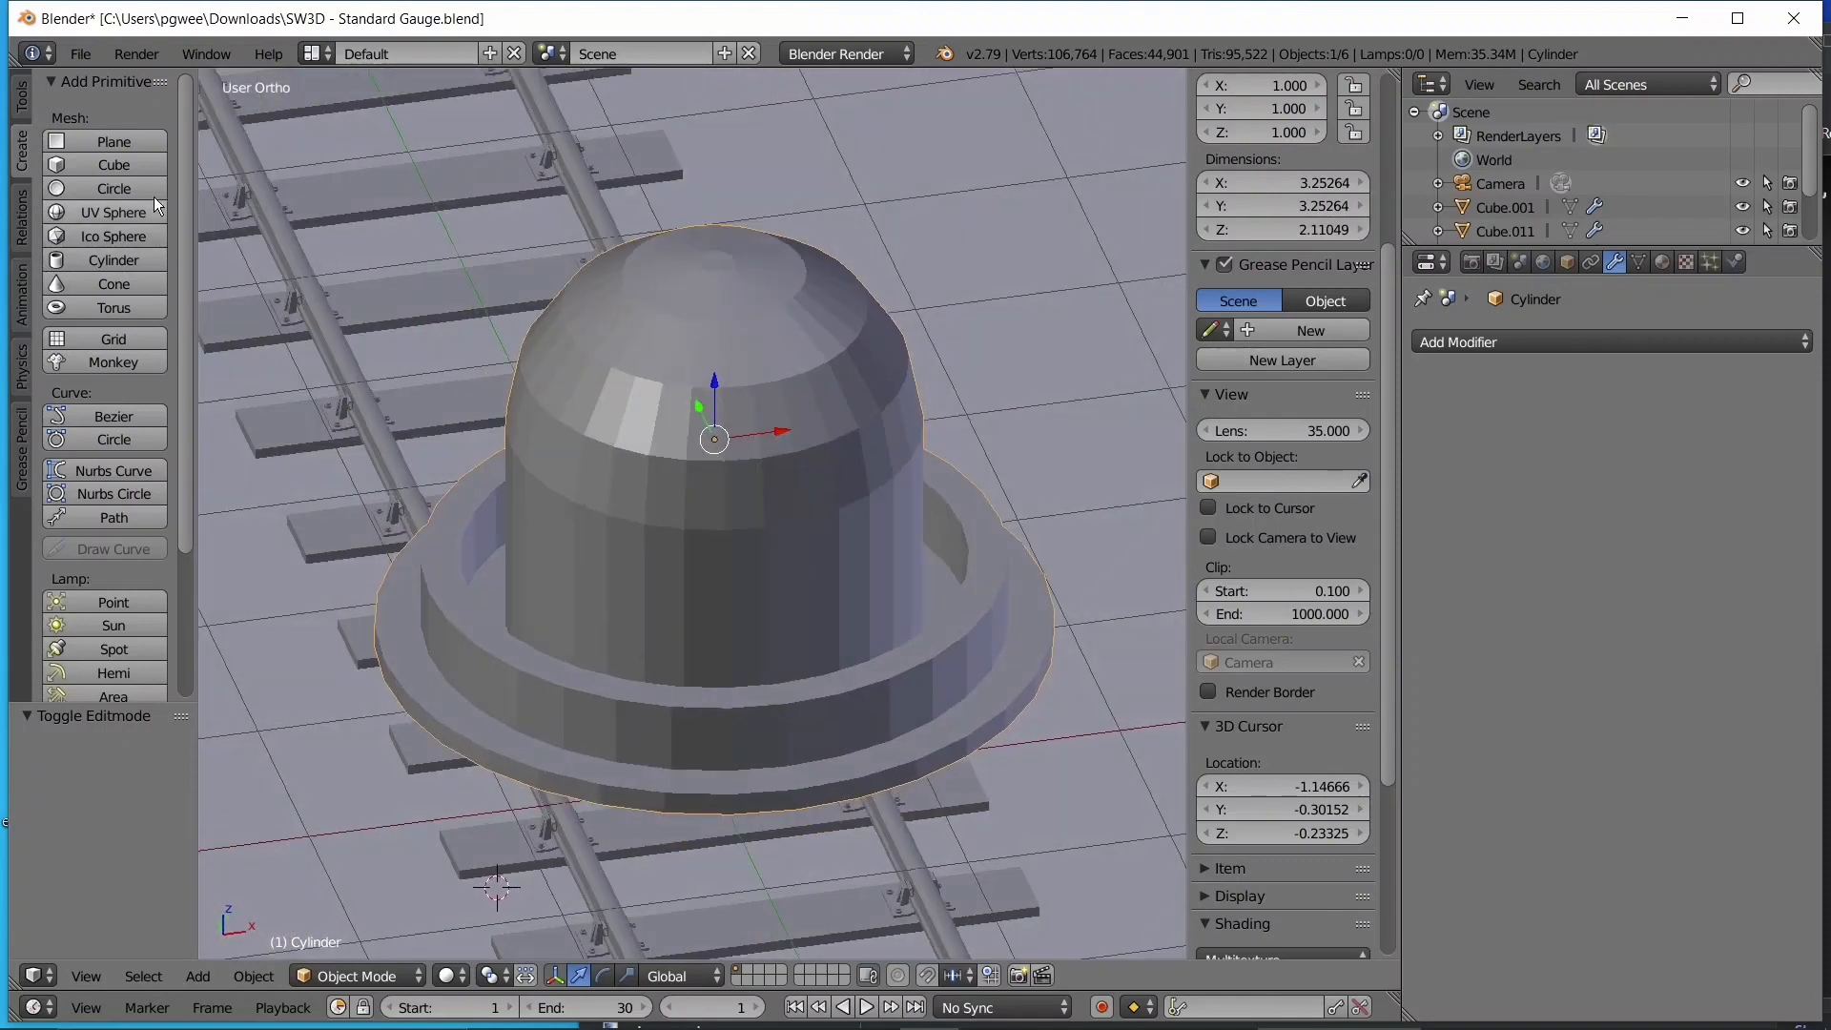
- Add a cube and move it up about 3.79 along Z and about 1.33 along Y so it overlaps the dome
{"action": "left_click", "coordinate": [136, 164]}
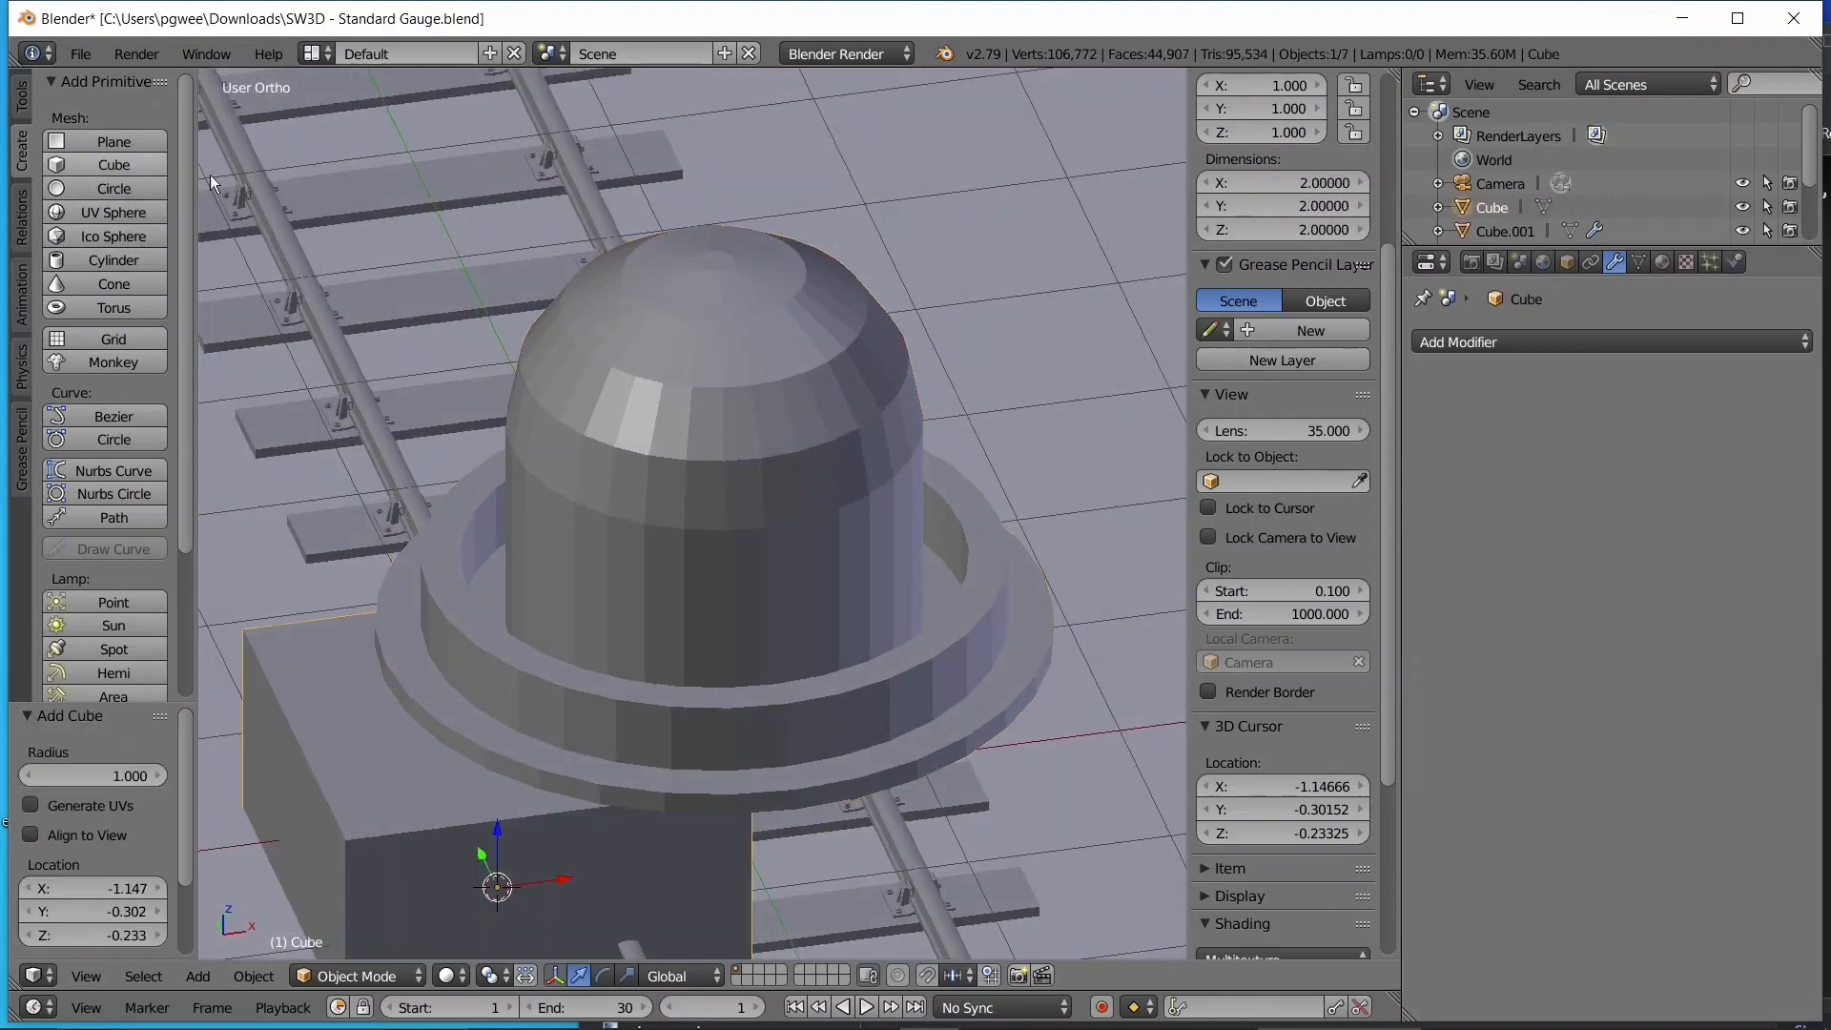
{"action": "scroll", "coordinate": [603, 700], "scroll_direction": "down", "scroll_amount": 4}
{"action": "left_click_drag", "start_coordinate": [599, 649], "coordinate": [553, 313]}
{"action": "middle_click_drag", "start_coordinate": [553, 313], "coordinate": [744, 314]}
{"action": "left_click_drag", "start_coordinate": [744, 314], "coordinate": [872, 323]}
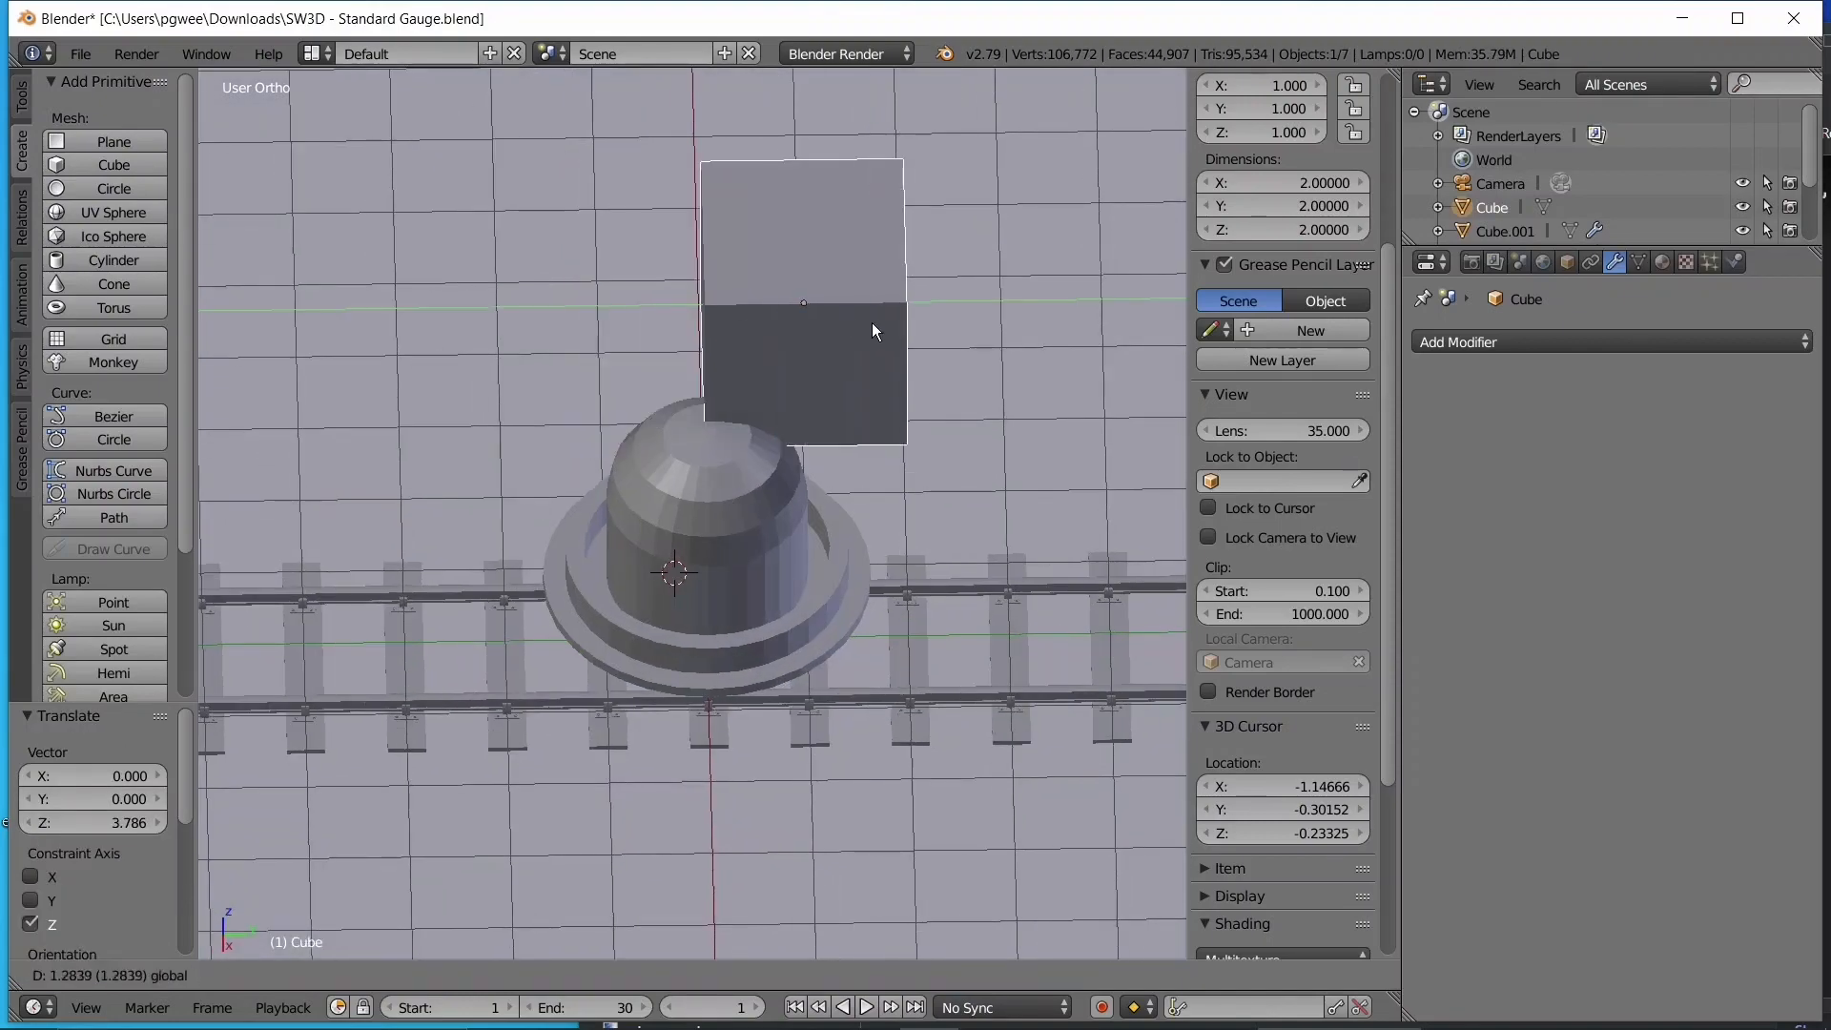
{"action": "middle_click_drag", "start_coordinate": [872, 323], "coordinate": [948, 335]}
{"action": "middle_click_drag", "start_coordinate": [872, 382], "coordinate": [927, 545], "text": "shift"}
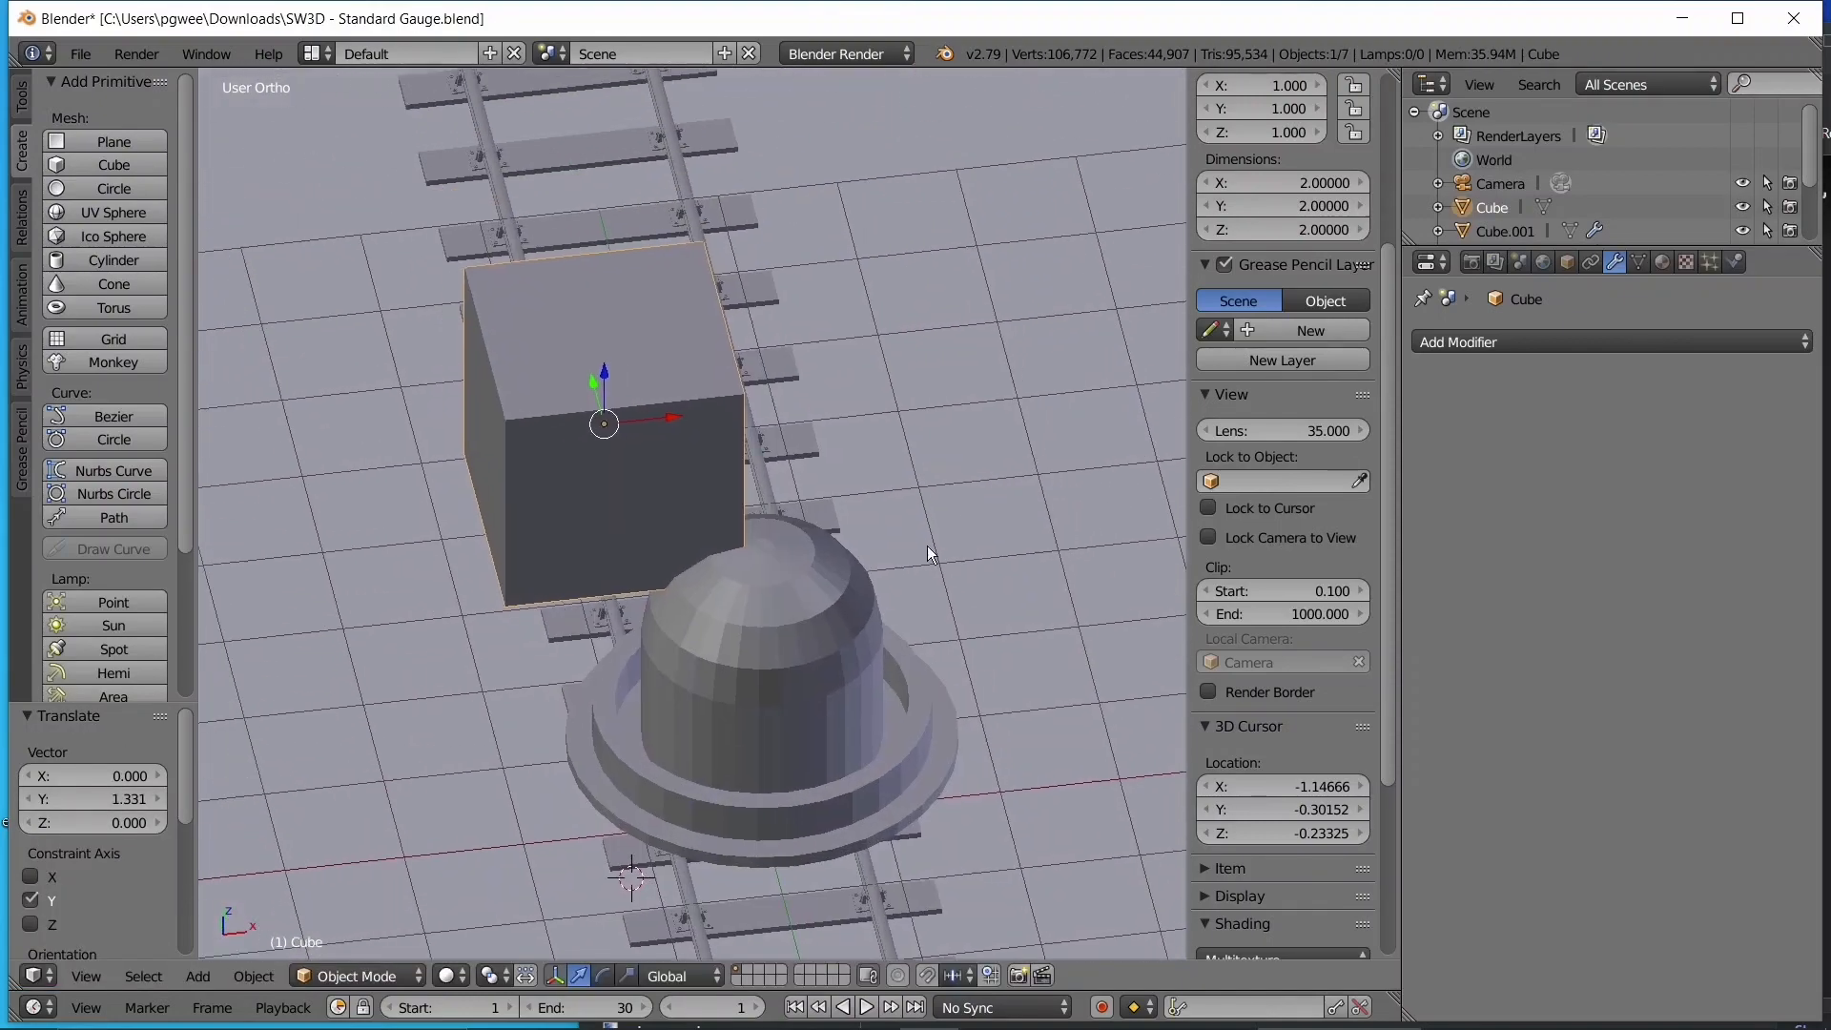
- Rotate the cube about 22.4° so that one of its corners cuts into the dome
{"action": "scroll", "coordinate": [927, 546], "scroll_direction": "up", "scroll_amount": 3}
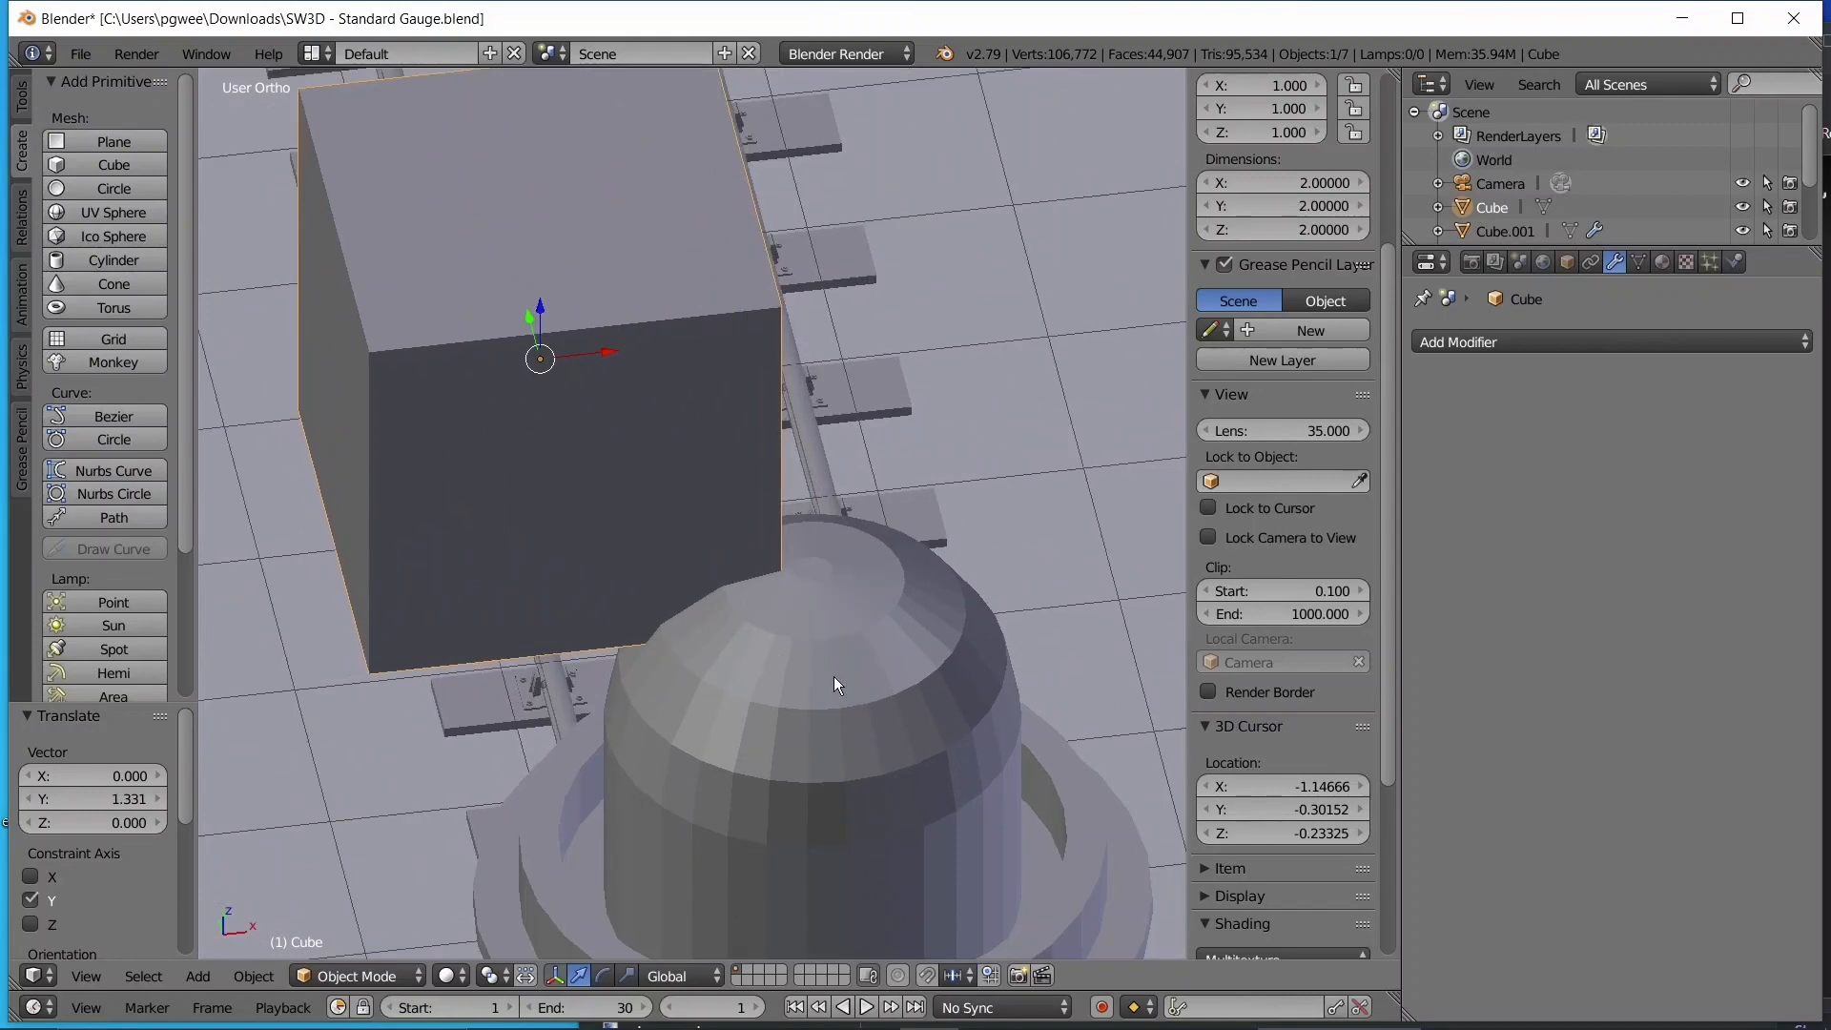
{"action": "right_click", "coordinate": [838, 506]}
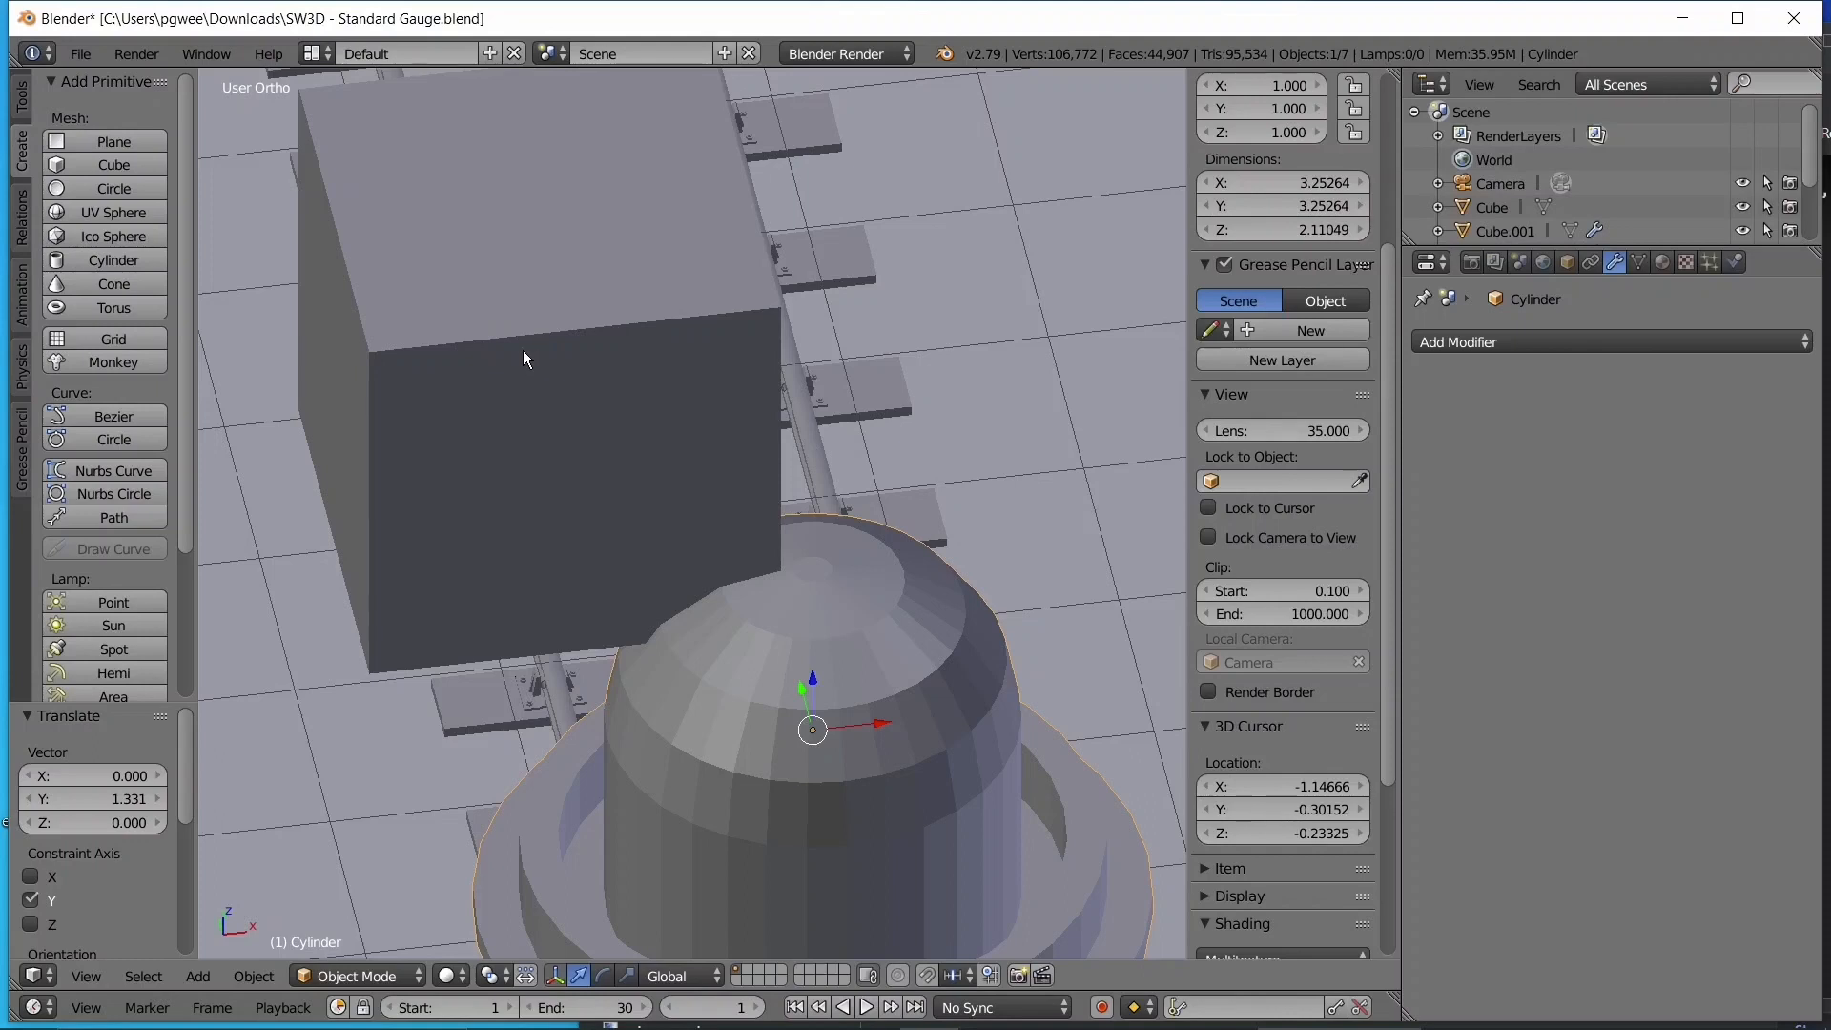
{"action": "right_click", "coordinate": [521, 256]}
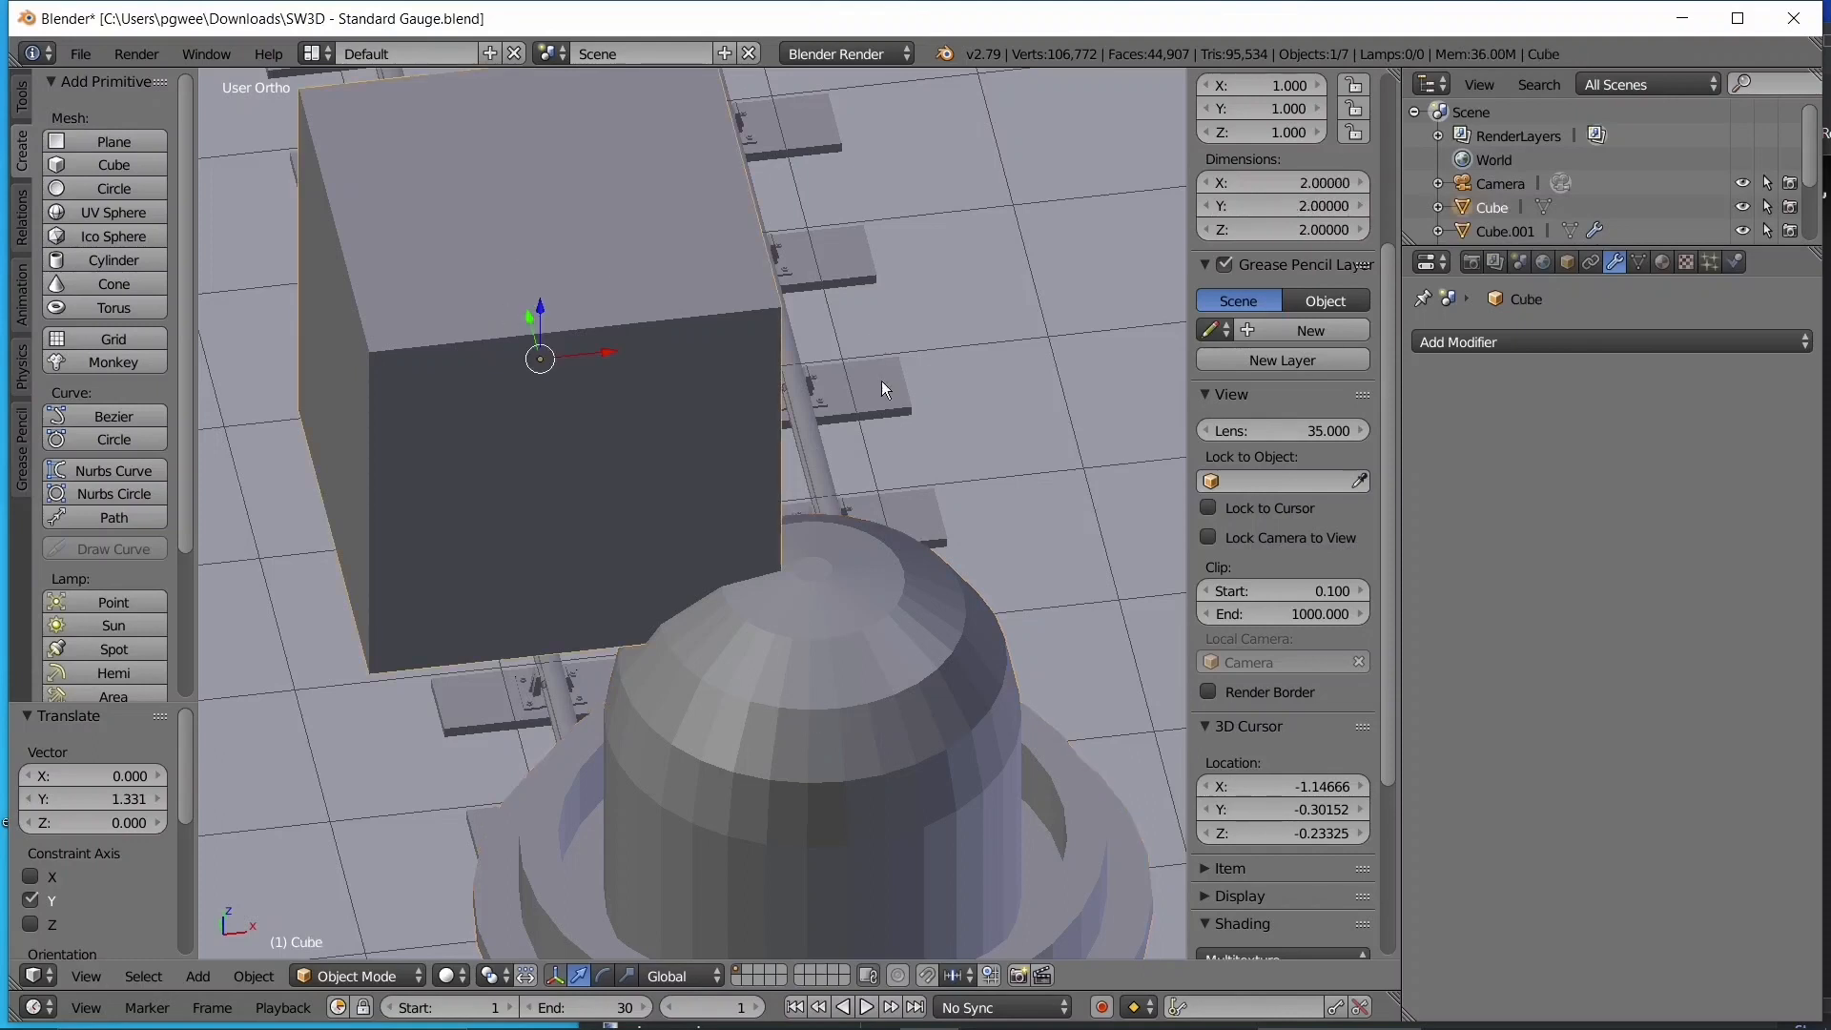
{"action": "key", "text": "r"}
{"action": "left_click", "coordinate": [843, 572]}
- Add a Boolean modifier to the domed cylinder with the tilted cube as its object
{"action": "right_click", "coordinate": [809, 596]}
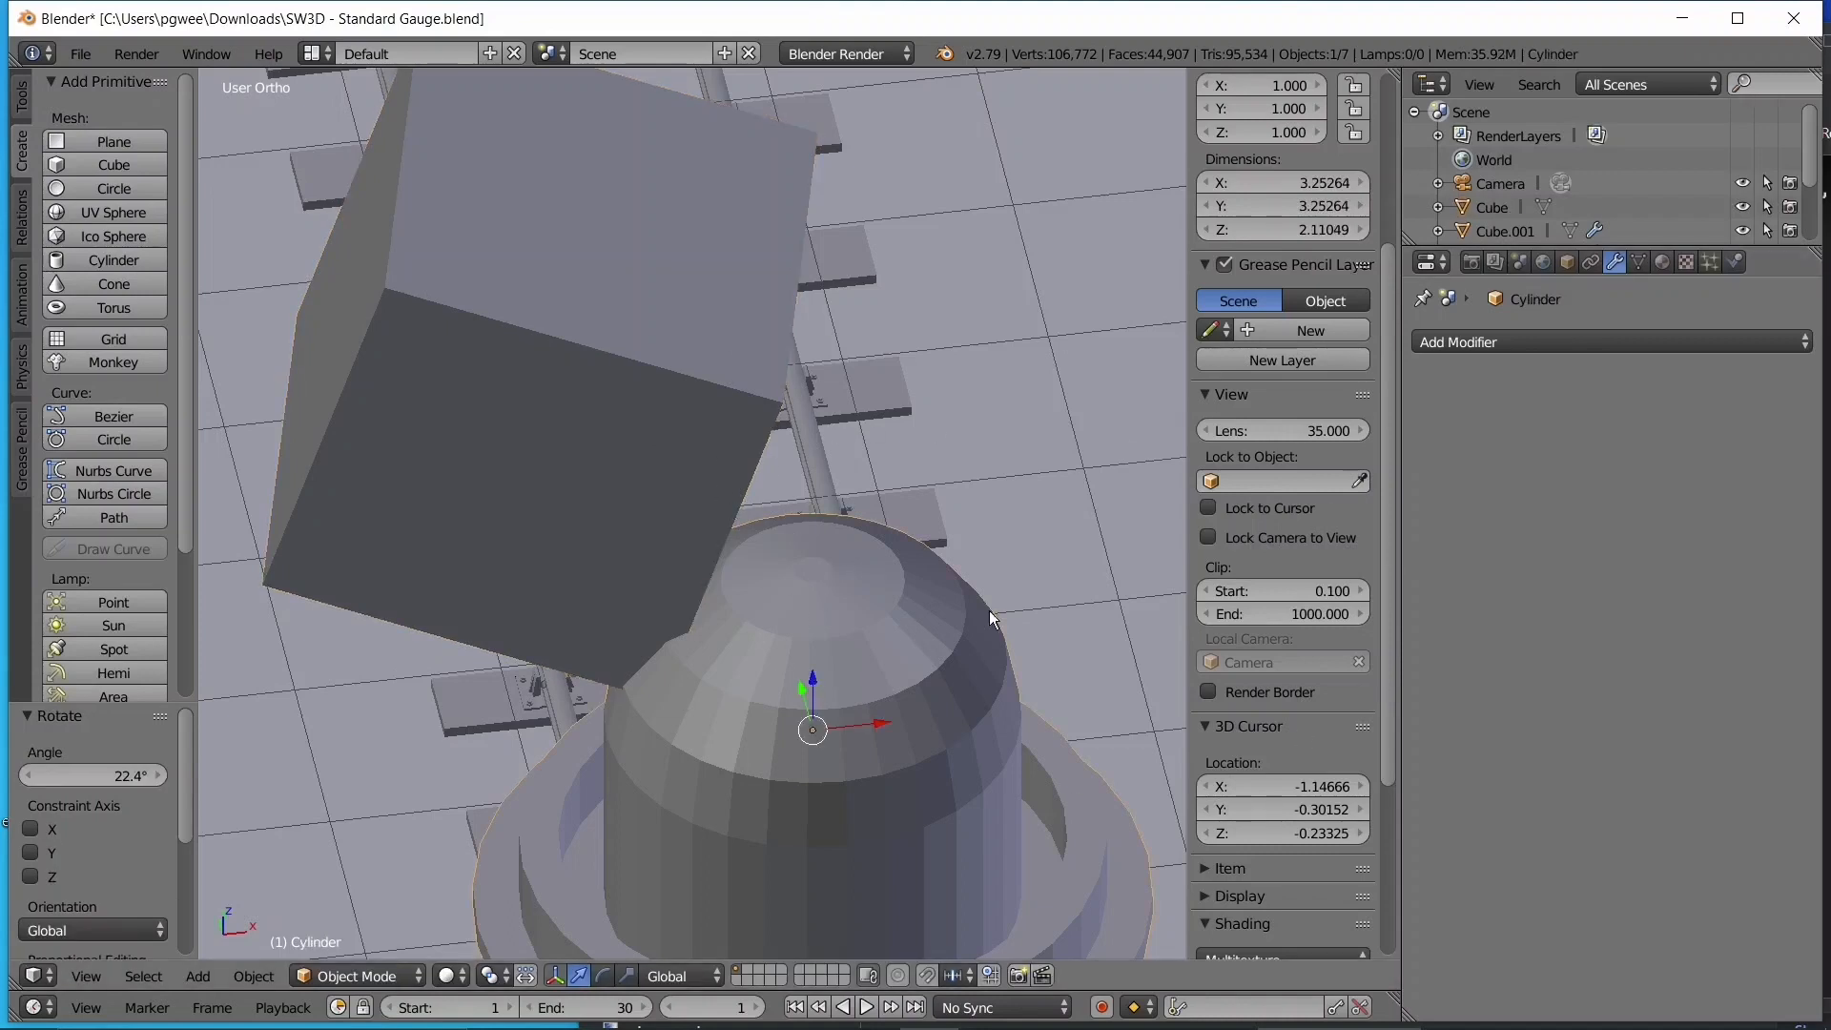
{"action": "left_click", "coordinate": [1458, 347]}
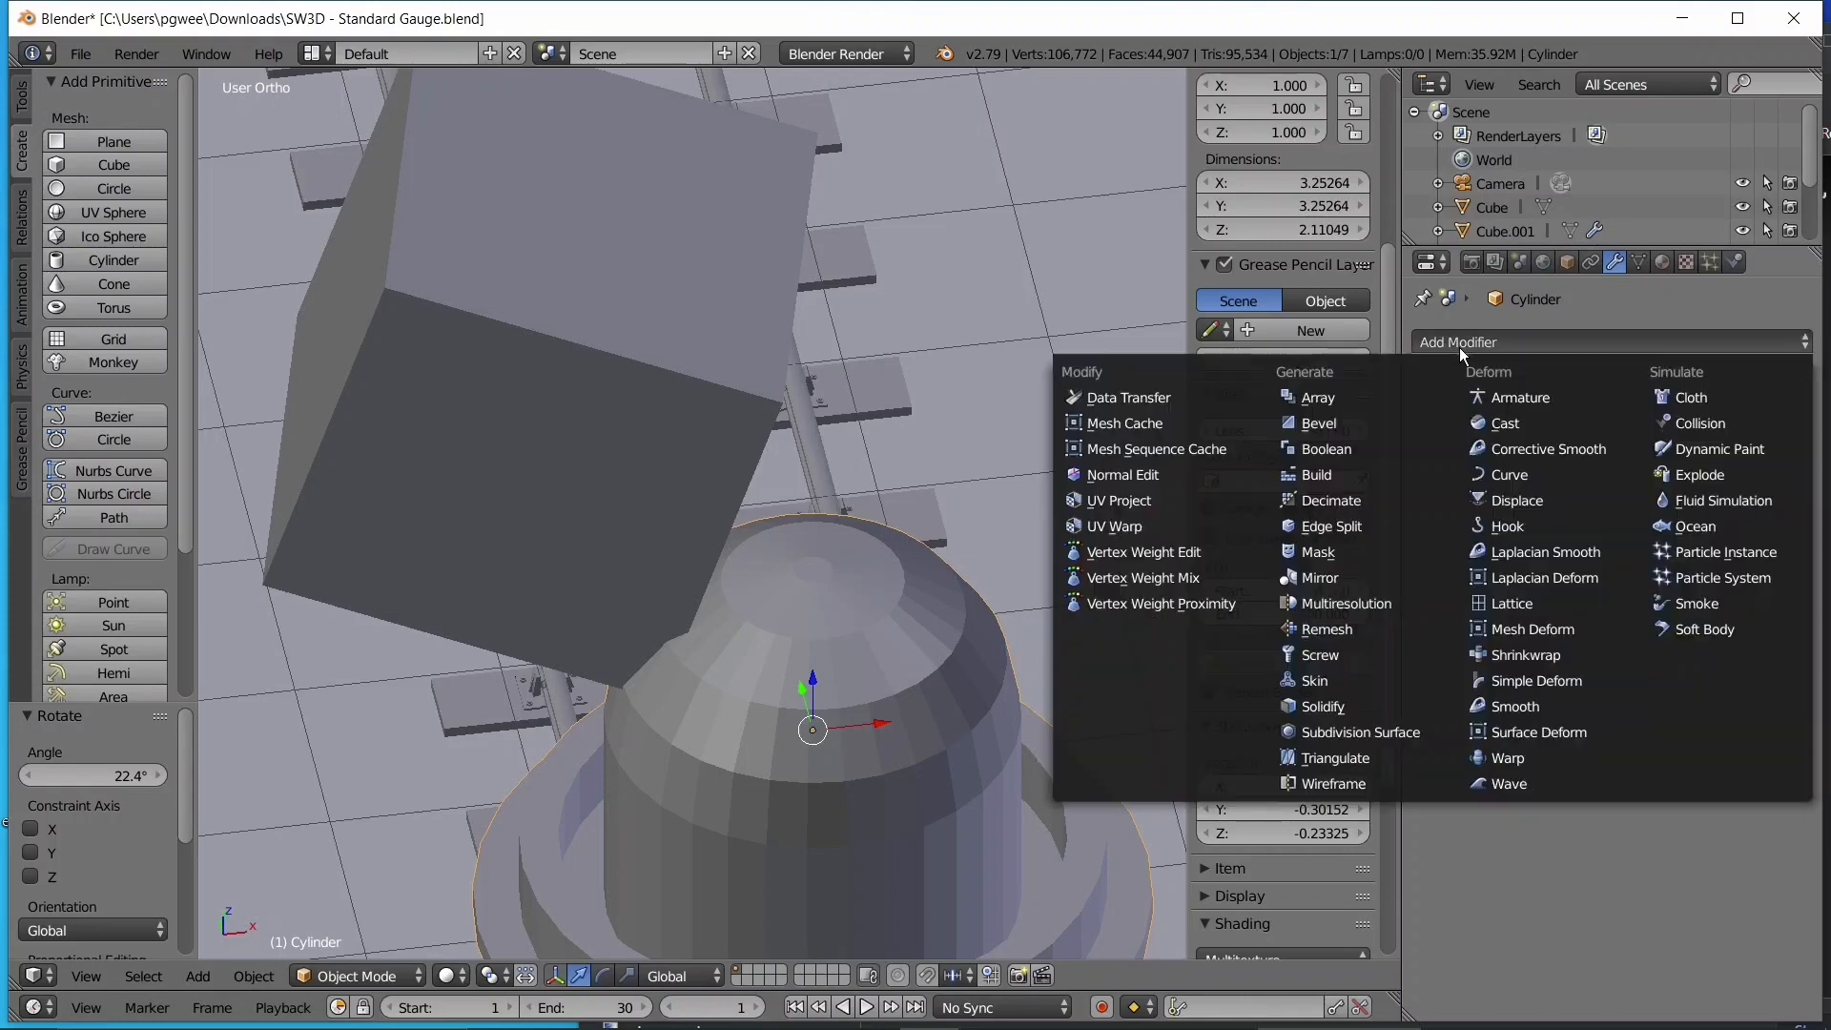
{"action": "left_click", "coordinate": [1336, 450]}
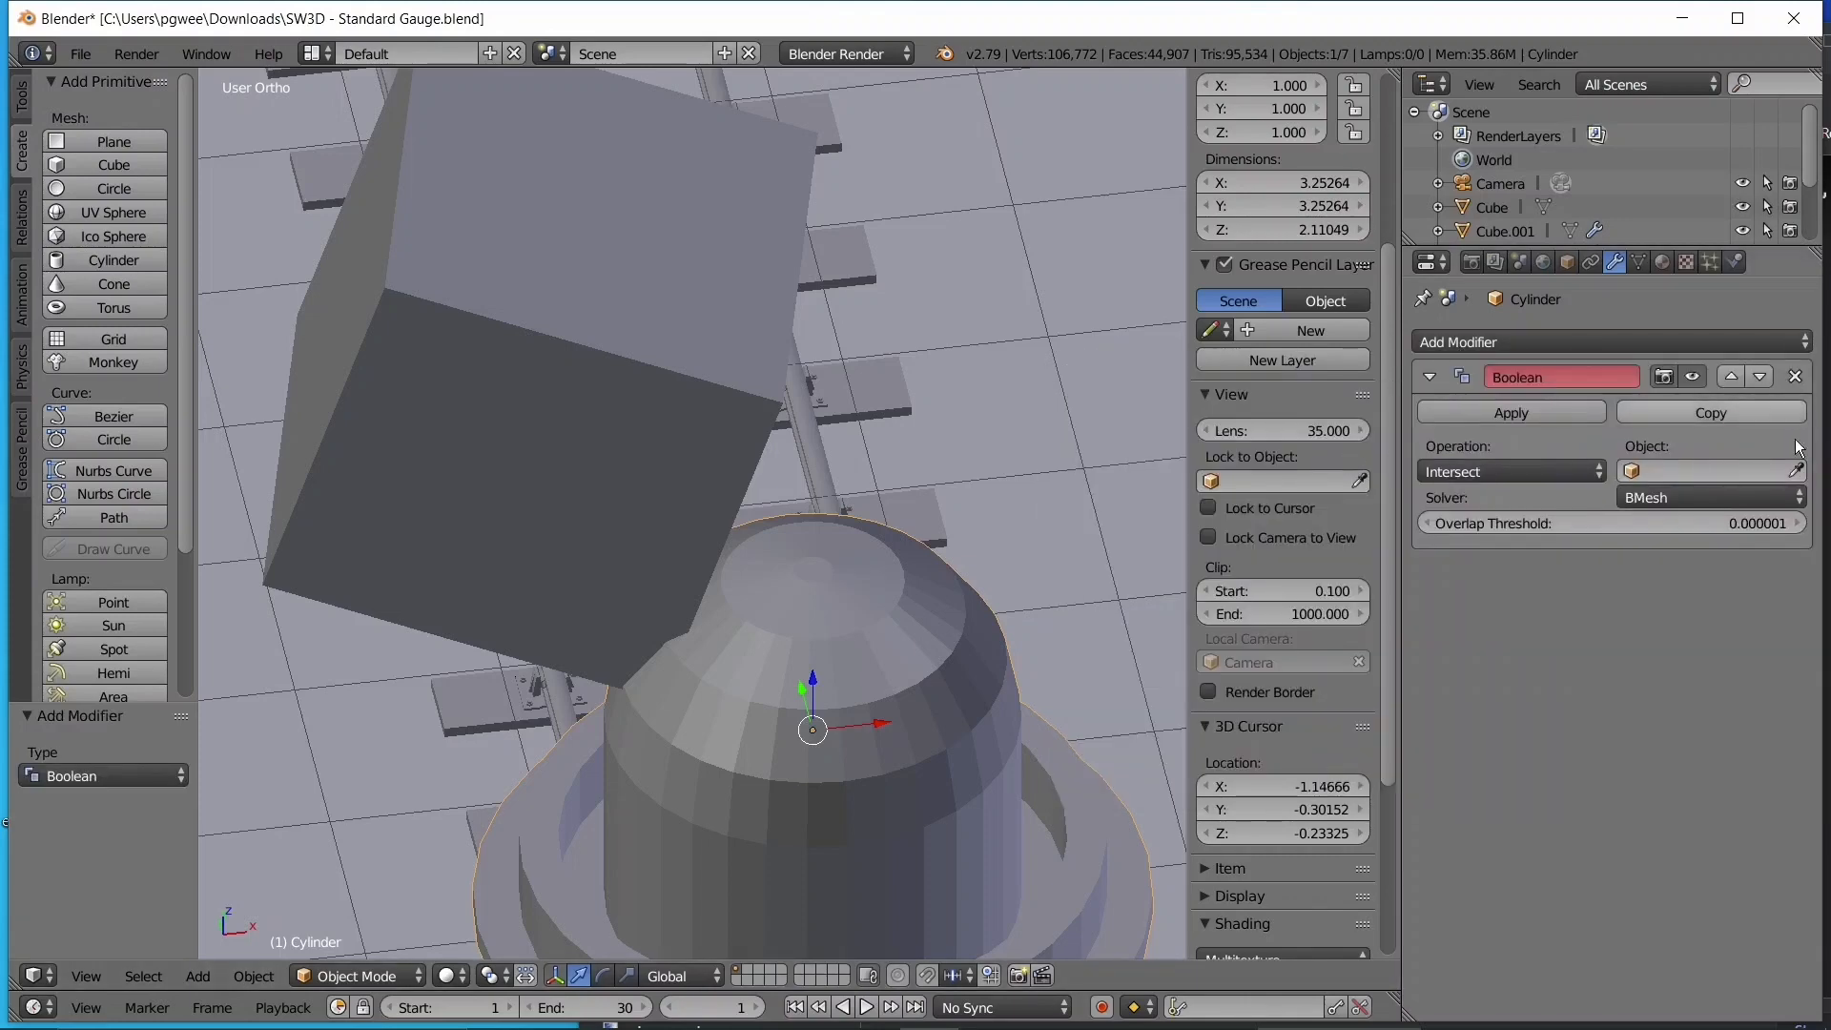
{"action": "left_click", "coordinate": [1797, 471]}
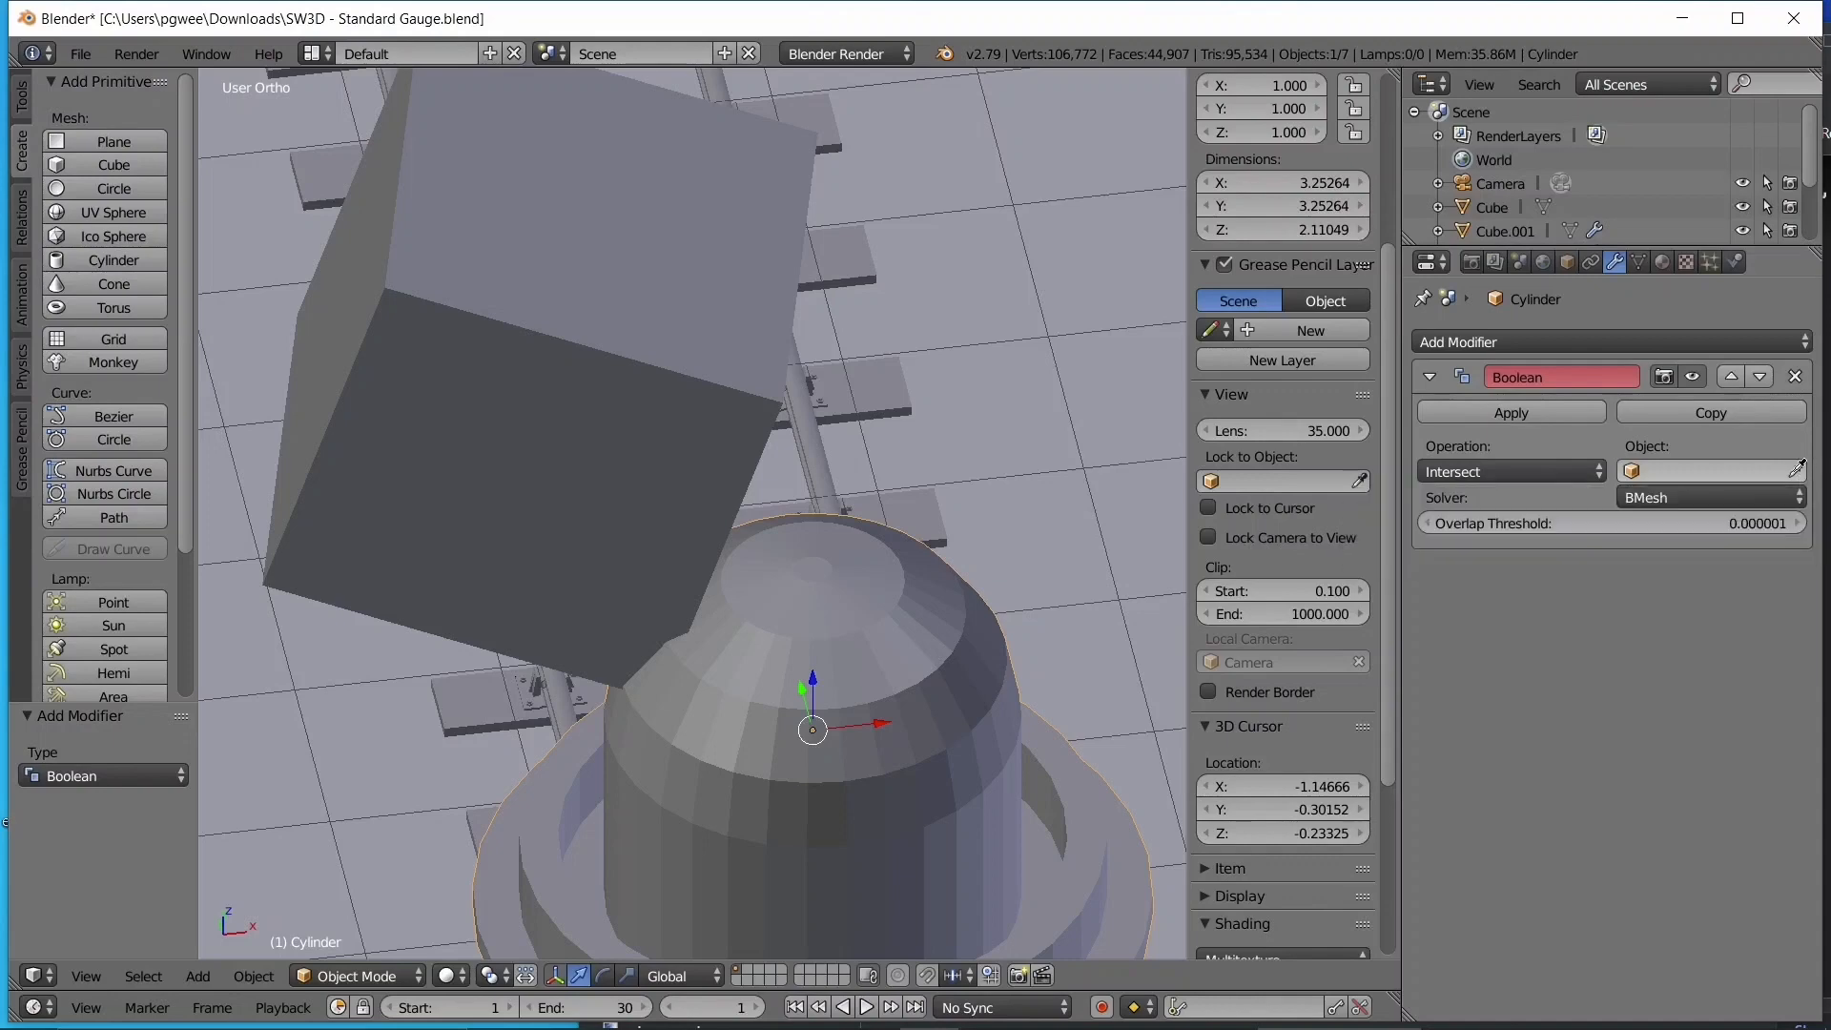
{"action": "left_click", "coordinate": [549, 303]}
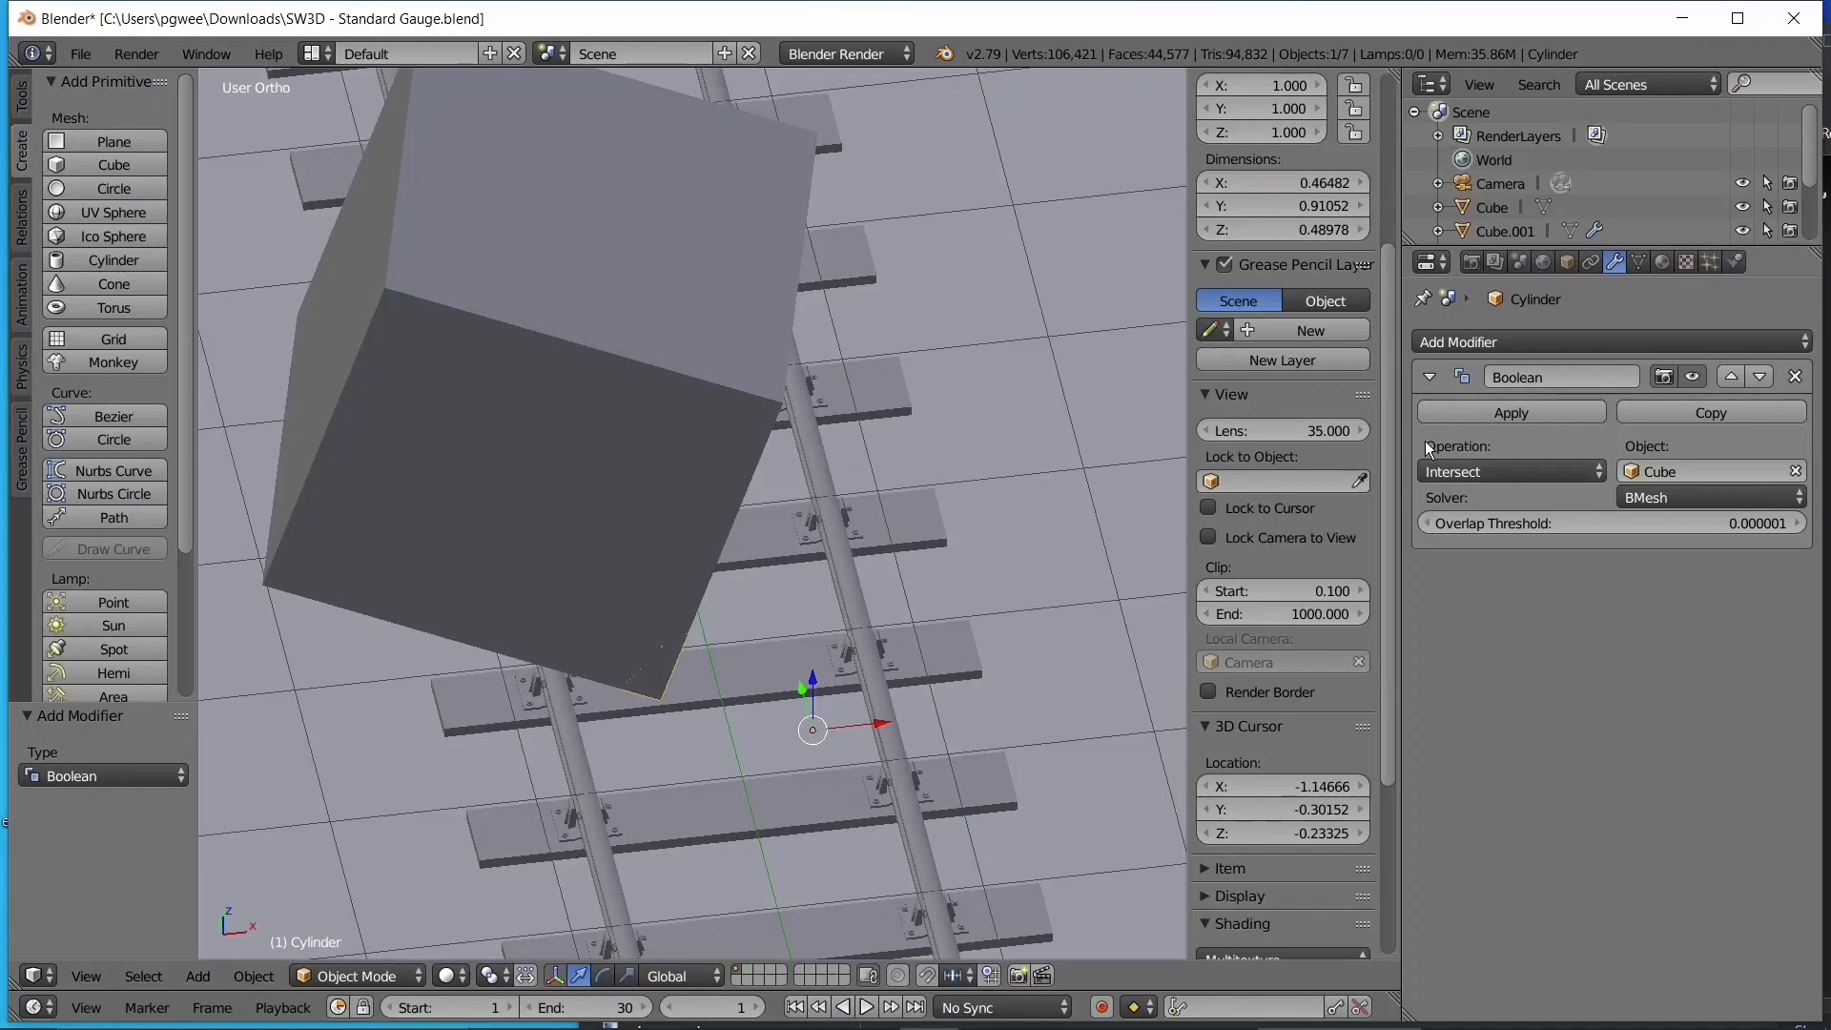
- Set the Boolean operation to Difference and apply the modifier to the cylinder
{"action": "left_click", "coordinate": [1470, 471]}
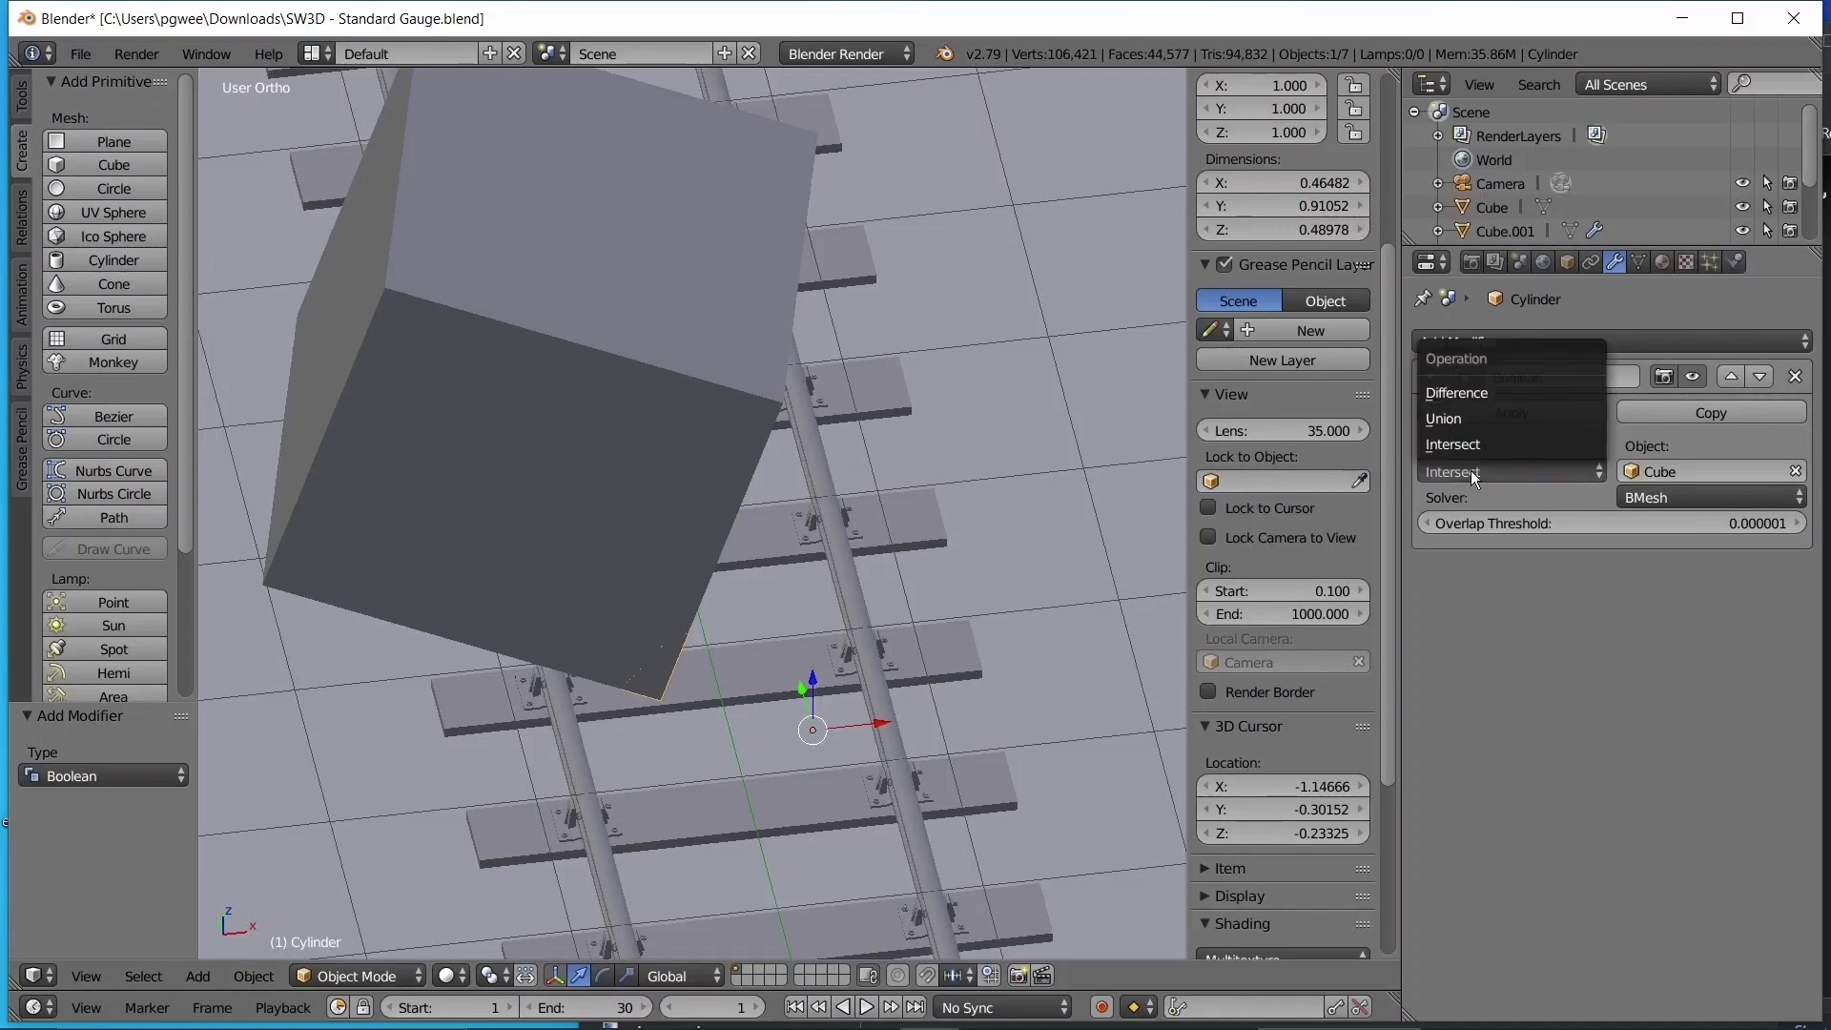
{"action": "left_click", "coordinate": [1472, 389]}
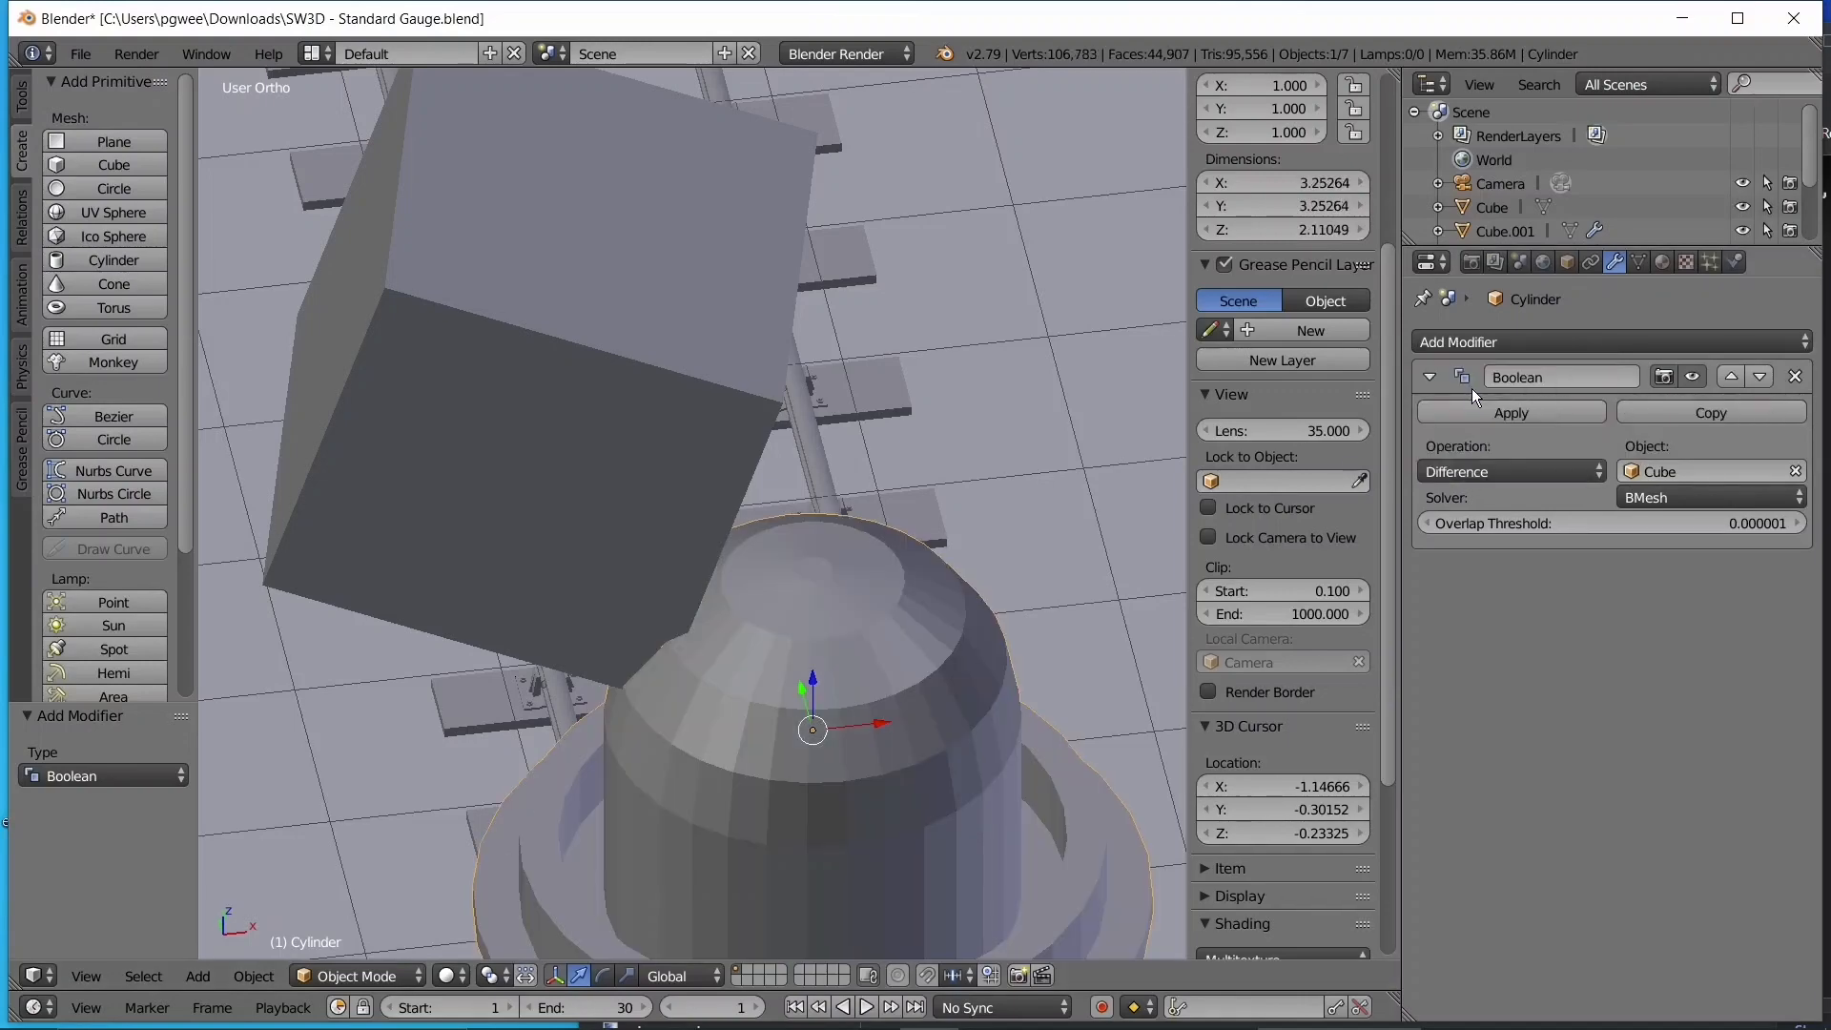
{"action": "left_click", "coordinate": [1455, 410]}
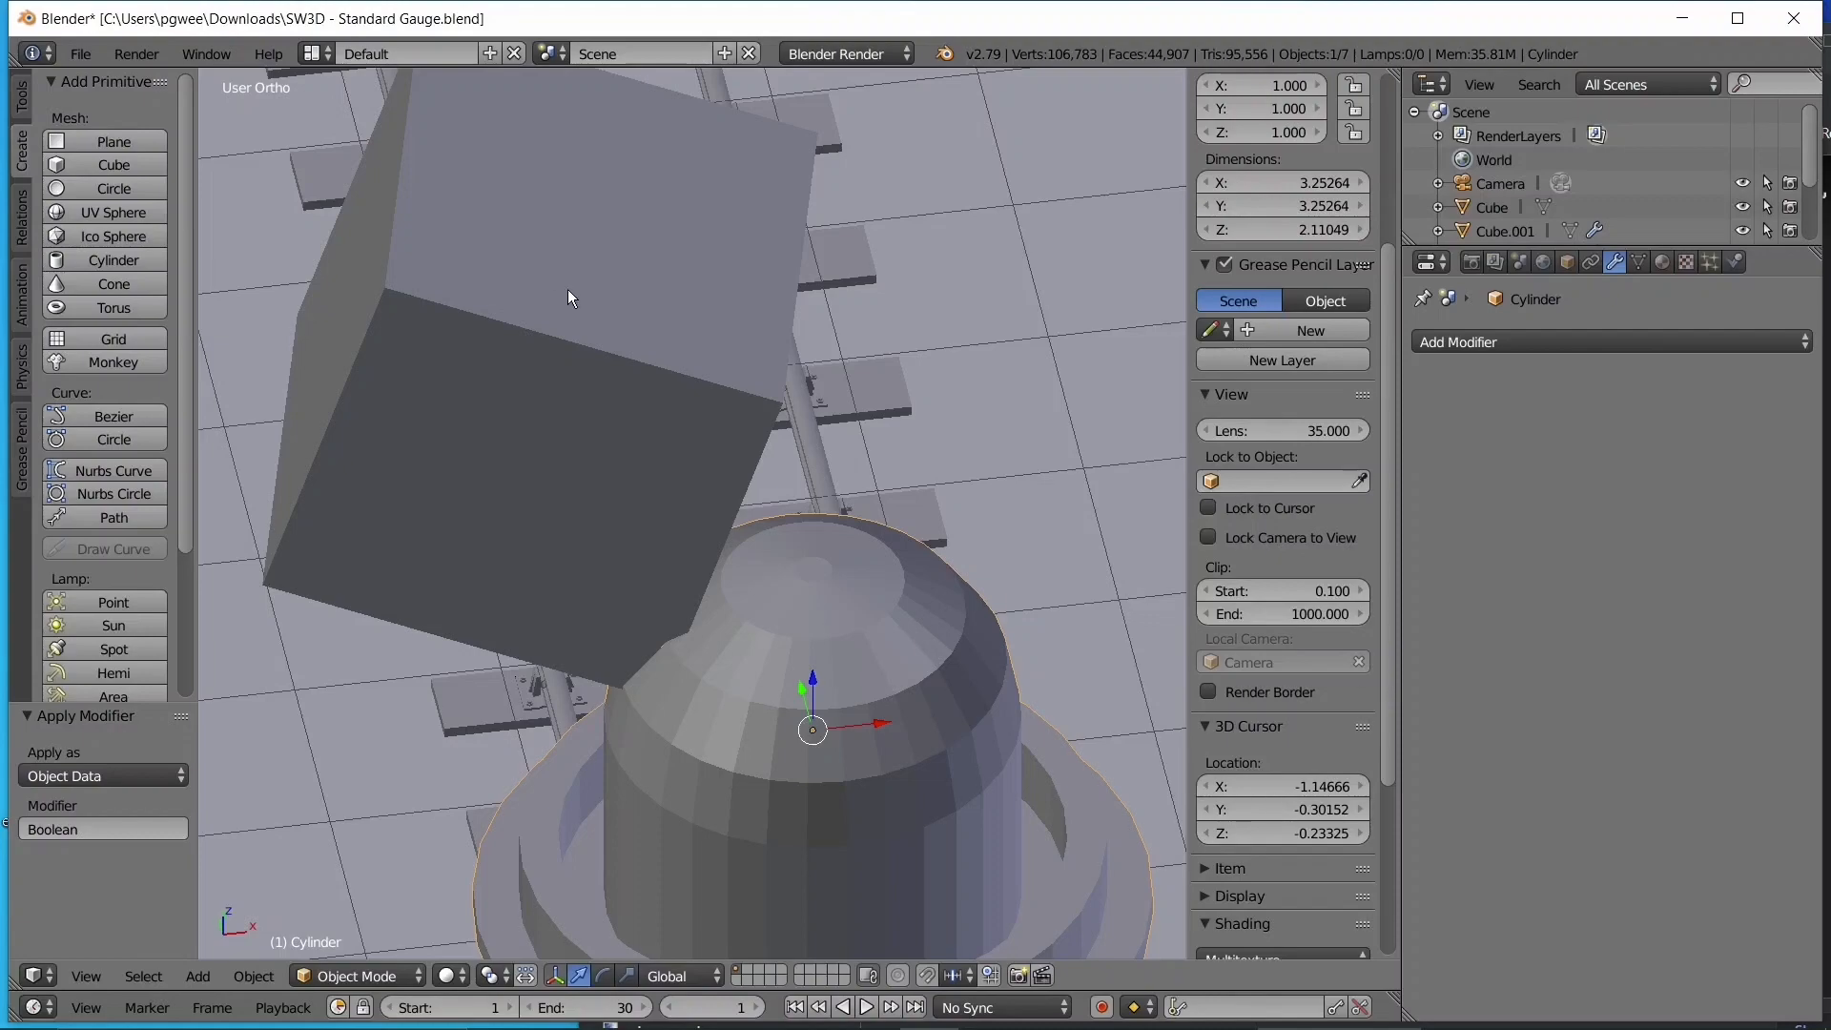
- Delete the cutter cube to expose the notch in the dome
{"action": "right_click", "coordinate": [619, 301]}
{"action": "middle_click_drag", "start_coordinate": [677, 313], "coordinate": [934, 393]}
{"action": "key", "text": "x"}
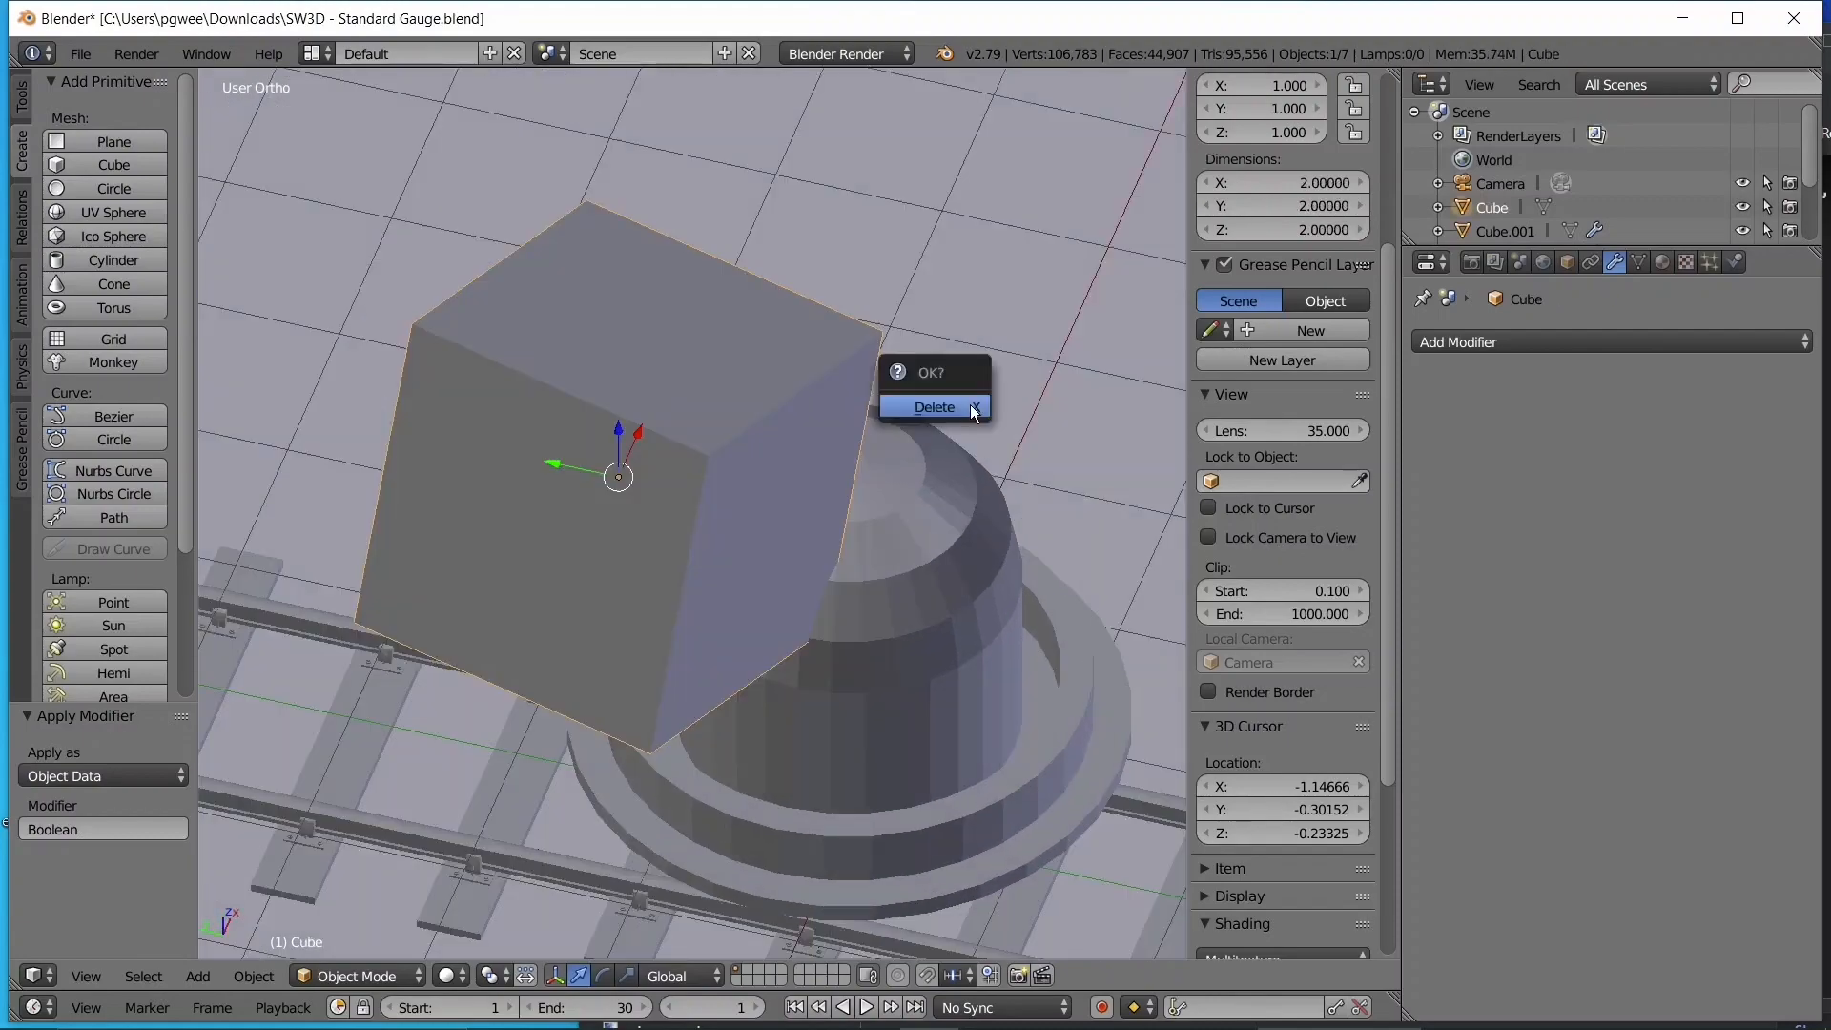
{"action": "left_click", "coordinate": [963, 409]}
{"action": "middle_click_drag", "start_coordinate": [672, 541], "coordinate": [610, 582]}
{"action": "scroll", "coordinate": [610, 581], "scroll_direction": "up", "scroll_amount": 5}
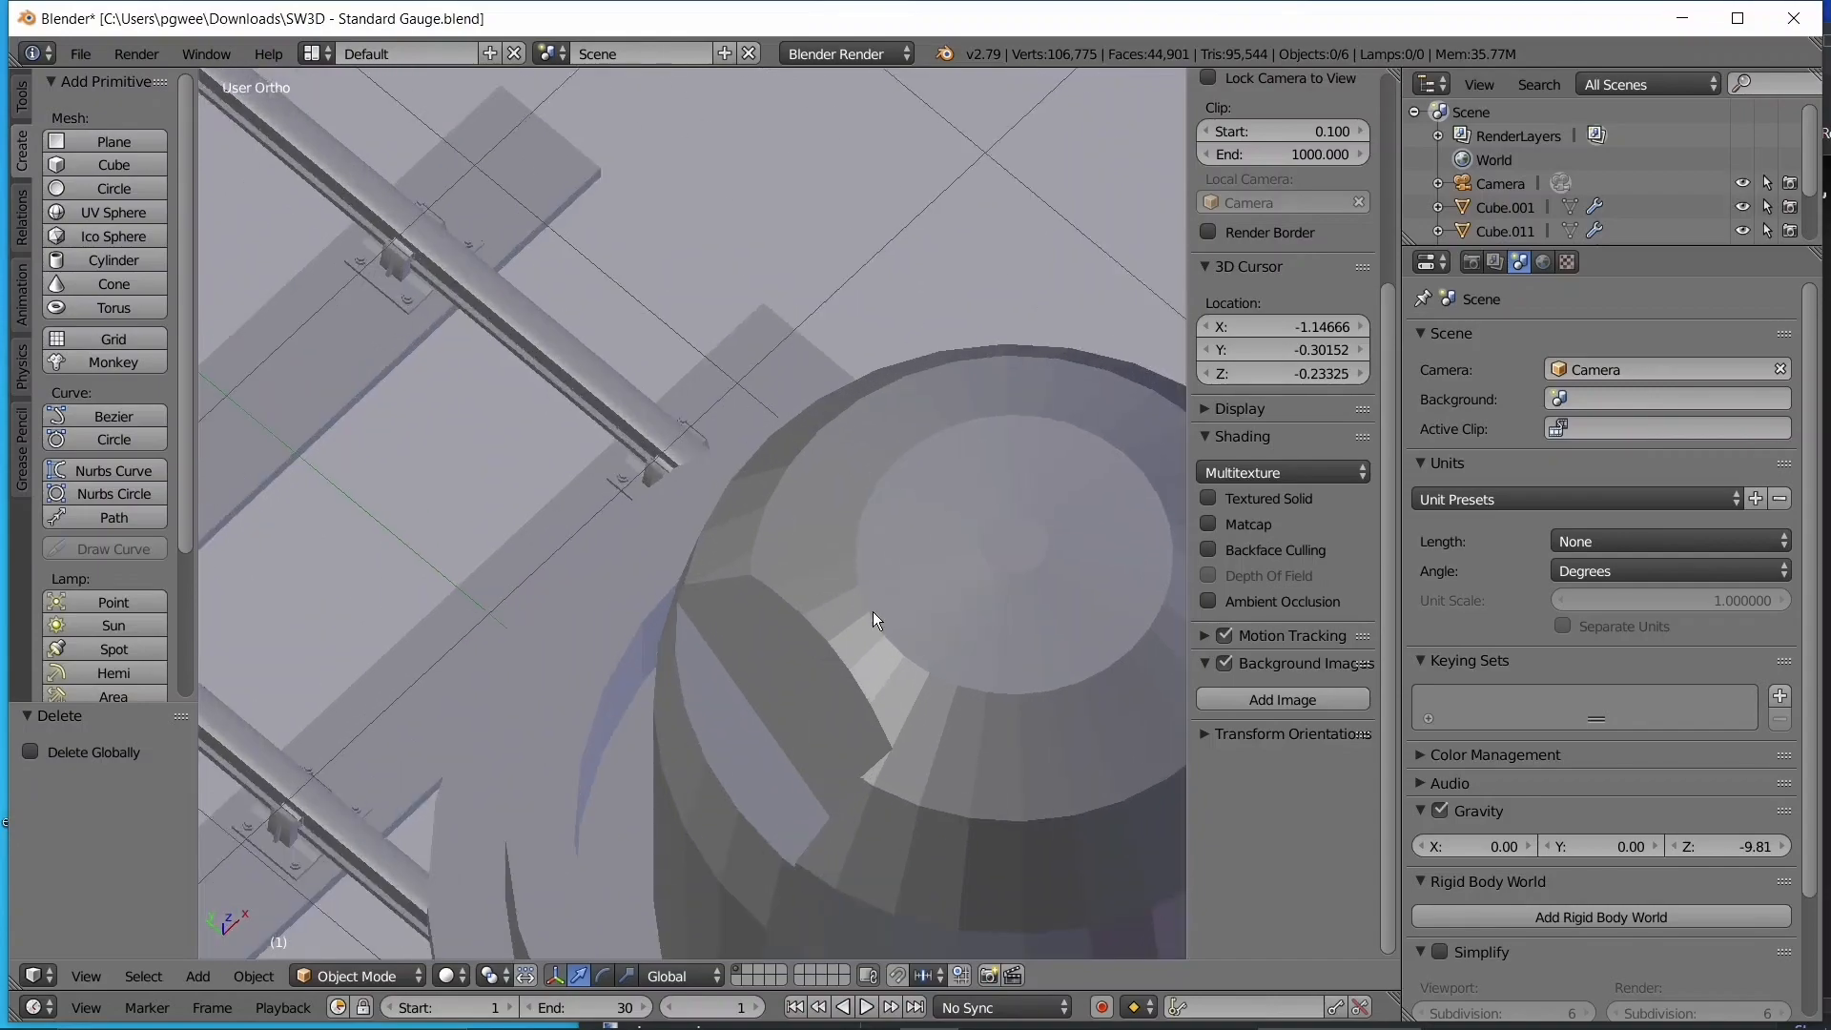
- Inspect the notch's geometry in Edit Mode from several angles with nothing selected, switch to edge selection, and return to Object Mode
{"action": "right_click", "coordinate": [873, 615]}
{"action": "key", "text": "Tab"}
{"action": "middle_click_drag", "start_coordinate": [872, 615], "coordinate": [999, 665]}
{"action": "key", "text": "a"}
{"action": "scroll", "coordinate": [953, 610], "scroll_direction": "down", "scroll_amount": 3}
{"action": "scroll", "coordinate": [665, 461], "scroll_direction": "down", "scroll_amount": 1}
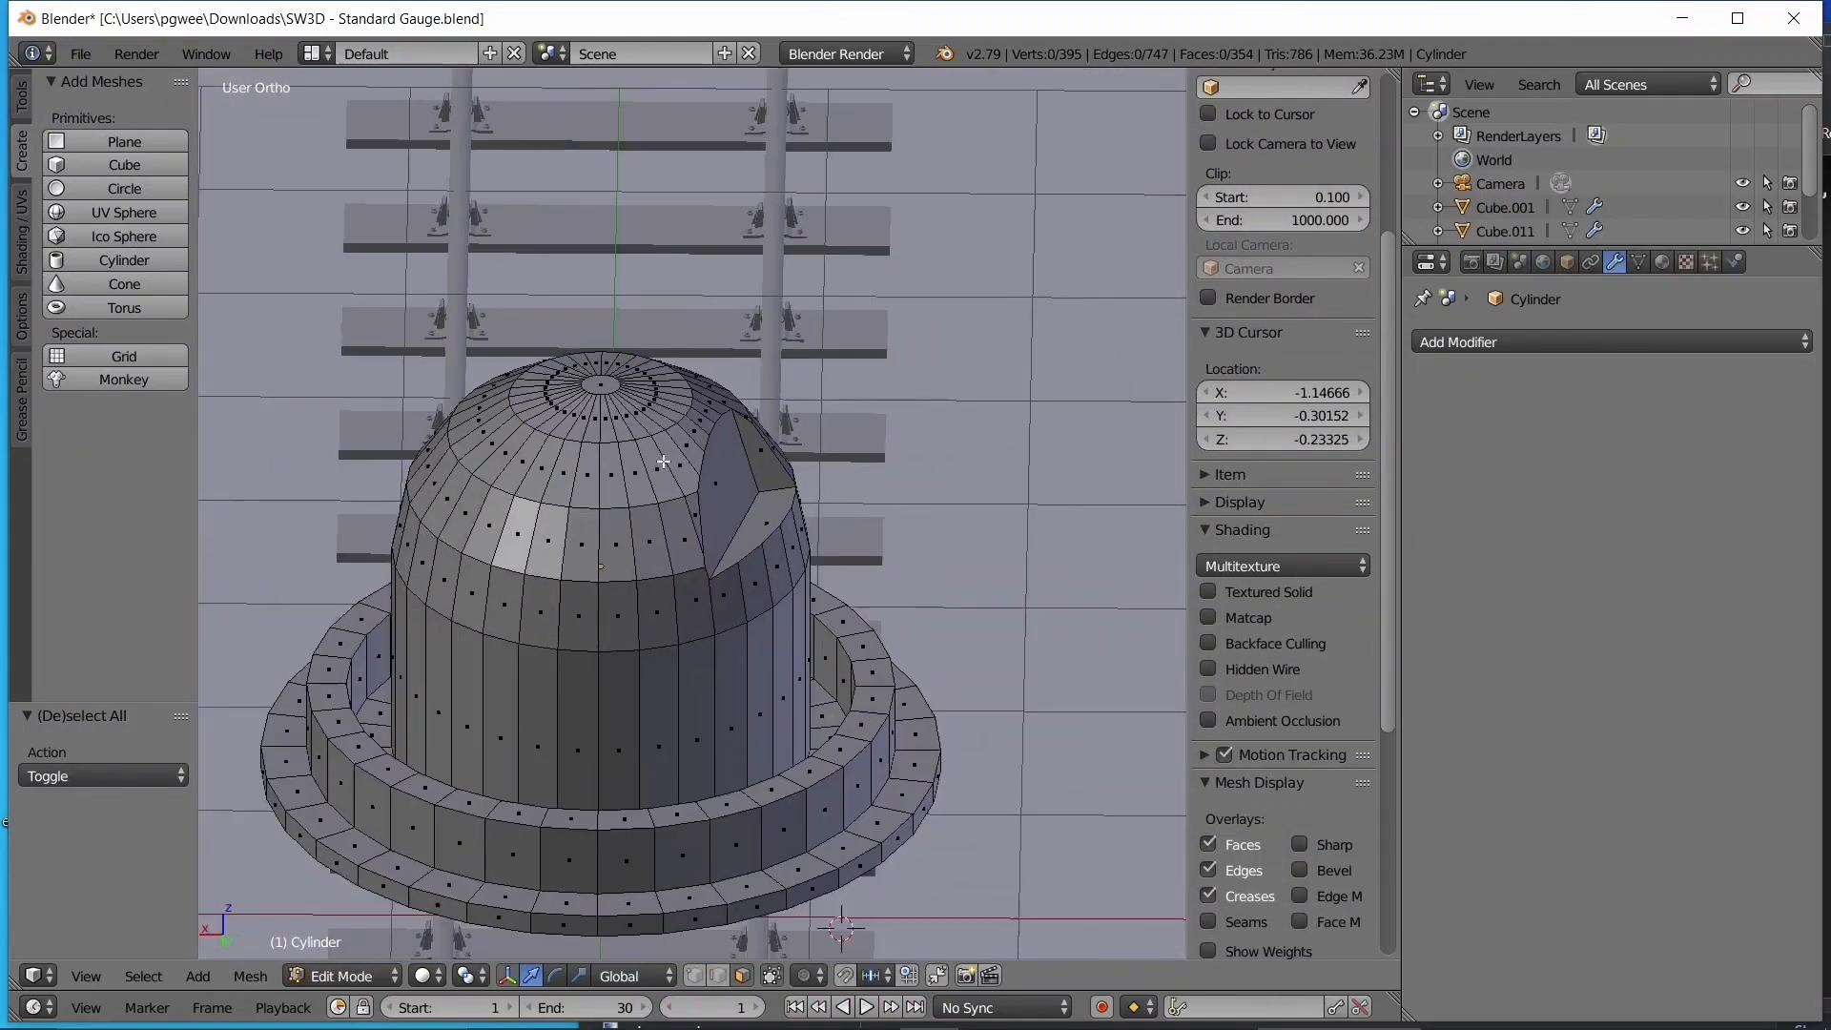
{"action": "middle_click_drag", "start_coordinate": [911, 511], "coordinate": [724, 572]}
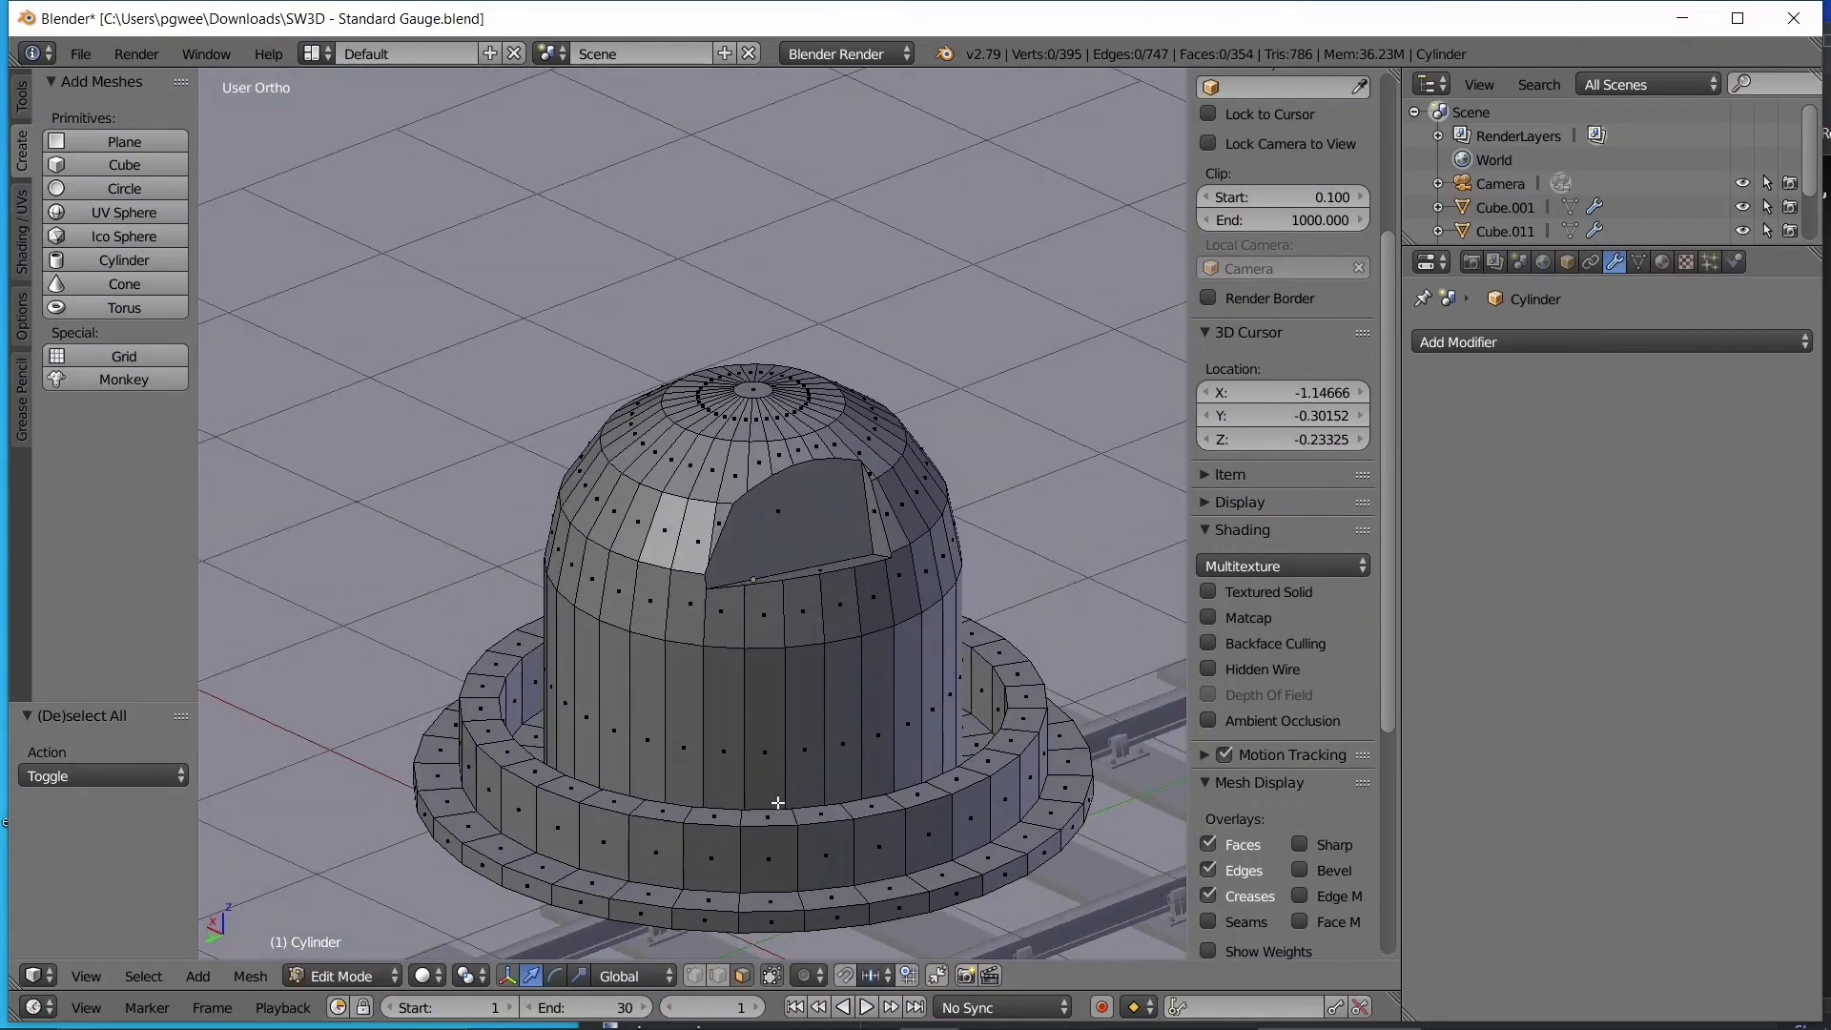
{"action": "left_click", "coordinate": [717, 975]}
{"action": "scroll", "coordinate": [762, 591], "scroll_direction": "up", "scroll_amount": 3}
{"action": "key", "text": "Tab"}
{"action": "middle_click_drag", "start_coordinate": [770, 605], "coordinate": [673, 585]}
- Undo the cutter cube's deletion and the Boolean cut in the dome
{"action": "key", "text": "ctrl+z"}
{"action": "key", "text": "ctrl+z"}
{"action": "key", "text": "ctrl+z"}
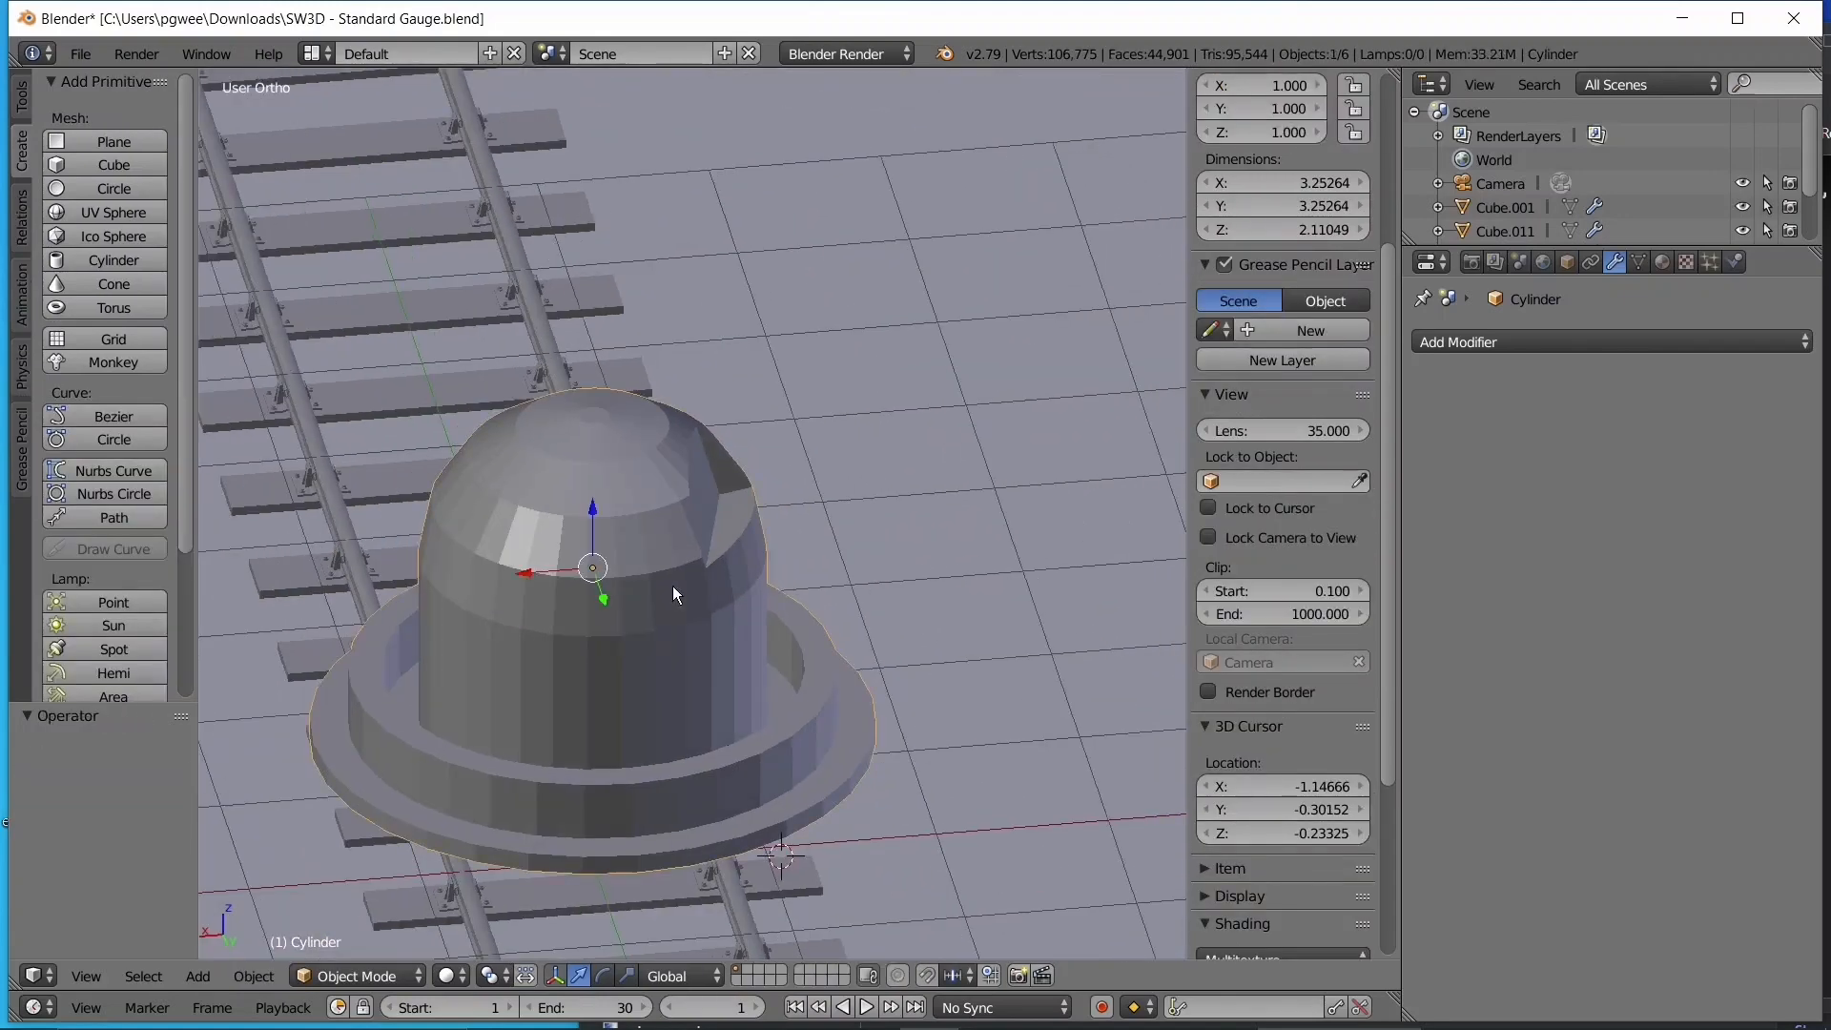
{"action": "key", "text": "ctrl+z"}
{"action": "key", "text": "ctrl+z"}
{"action": "key", "text": "ctrl+z"}
{"action": "key", "text": "ctrl+z"}
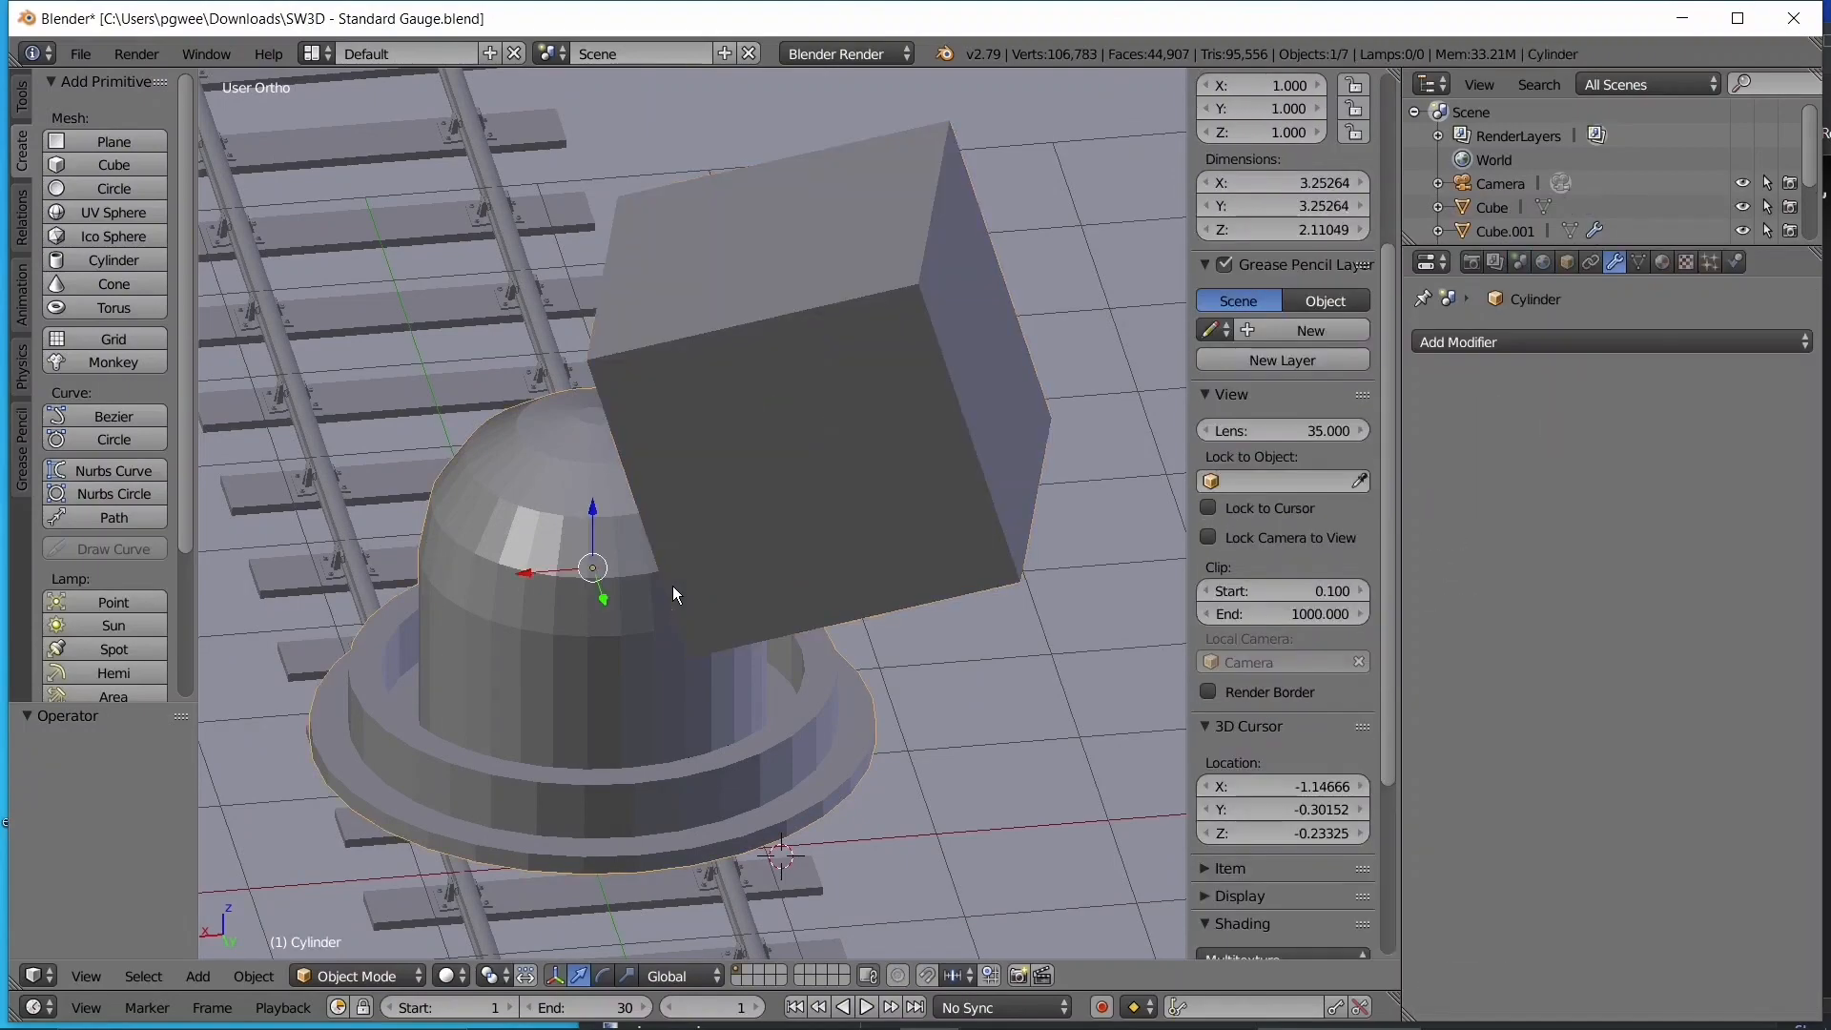
- Delete the tilted cube beside the uncut dome
{"action": "right_click", "coordinate": [718, 572]}
{"action": "key", "text": "x"}
{"action": "left_click", "coordinate": [718, 572]}
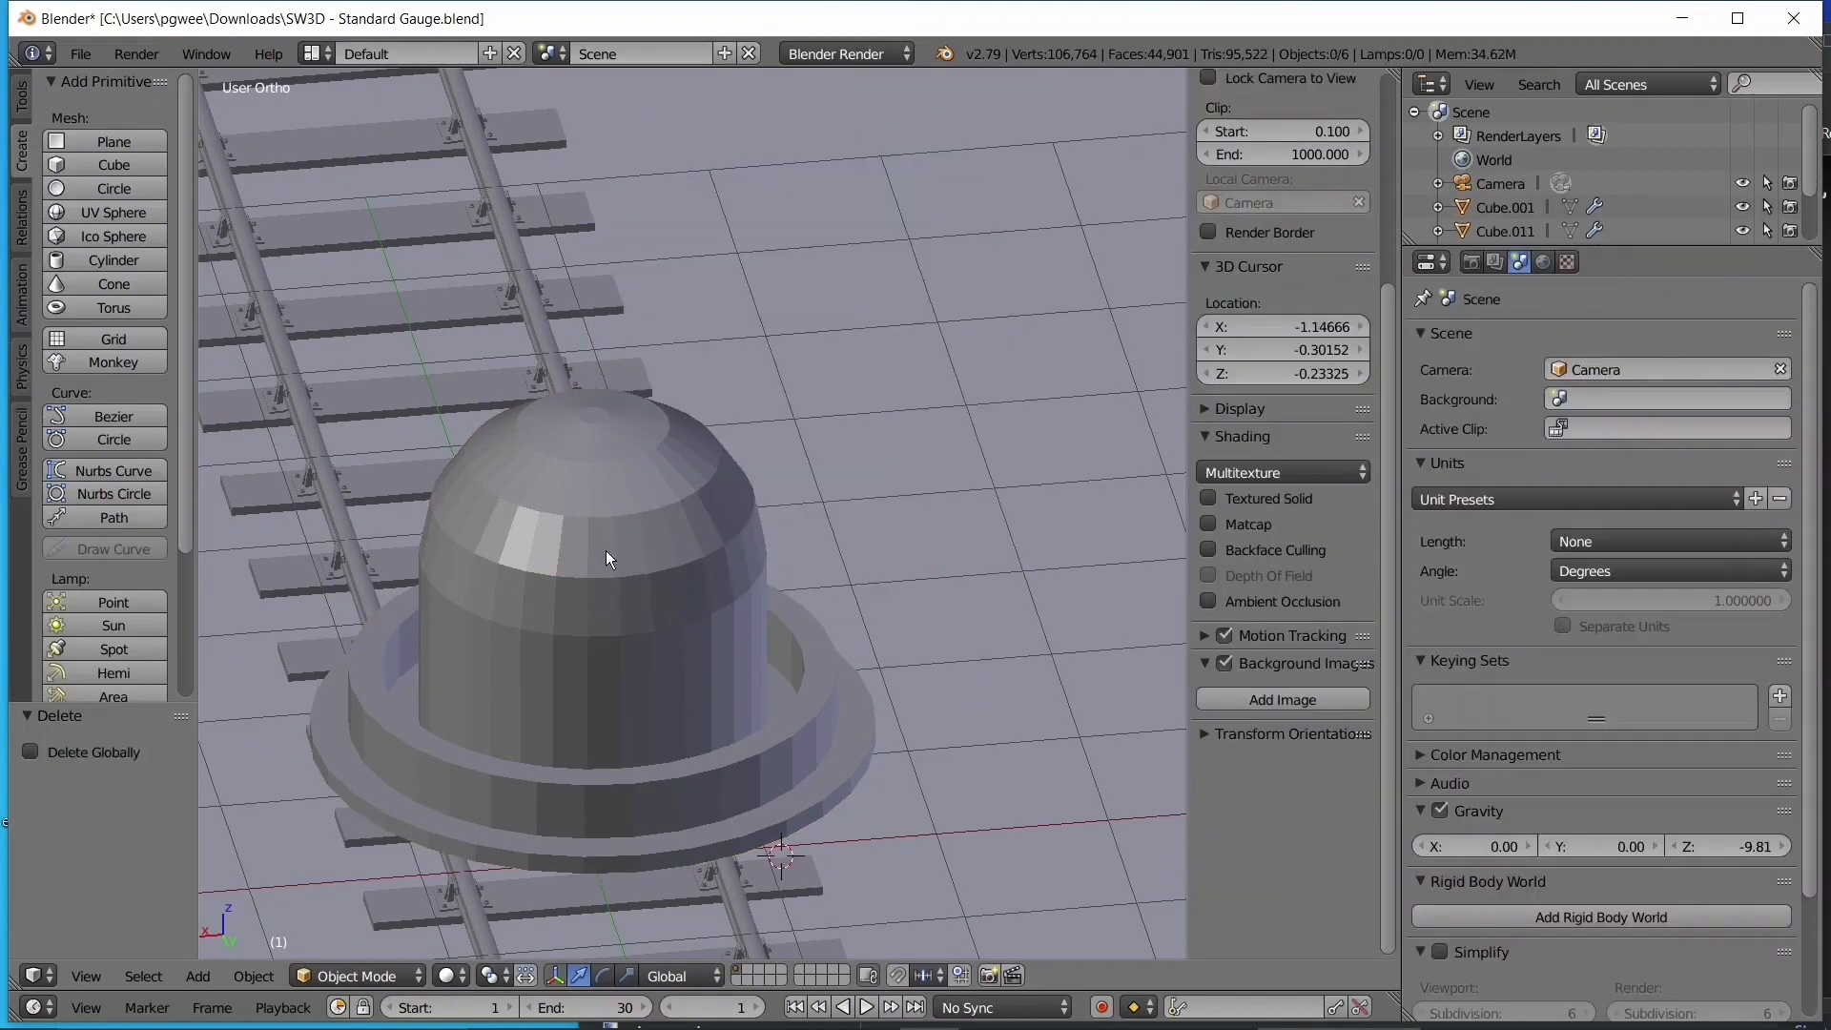
- Delete the domed cylinder from the track scene
{"action": "middle_click_drag", "start_coordinate": [604, 551], "coordinate": [558, 656]}
{"action": "middle_click_drag", "start_coordinate": [717, 546], "coordinate": [439, 385]}
{"action": "right_click", "coordinate": [644, 524]}
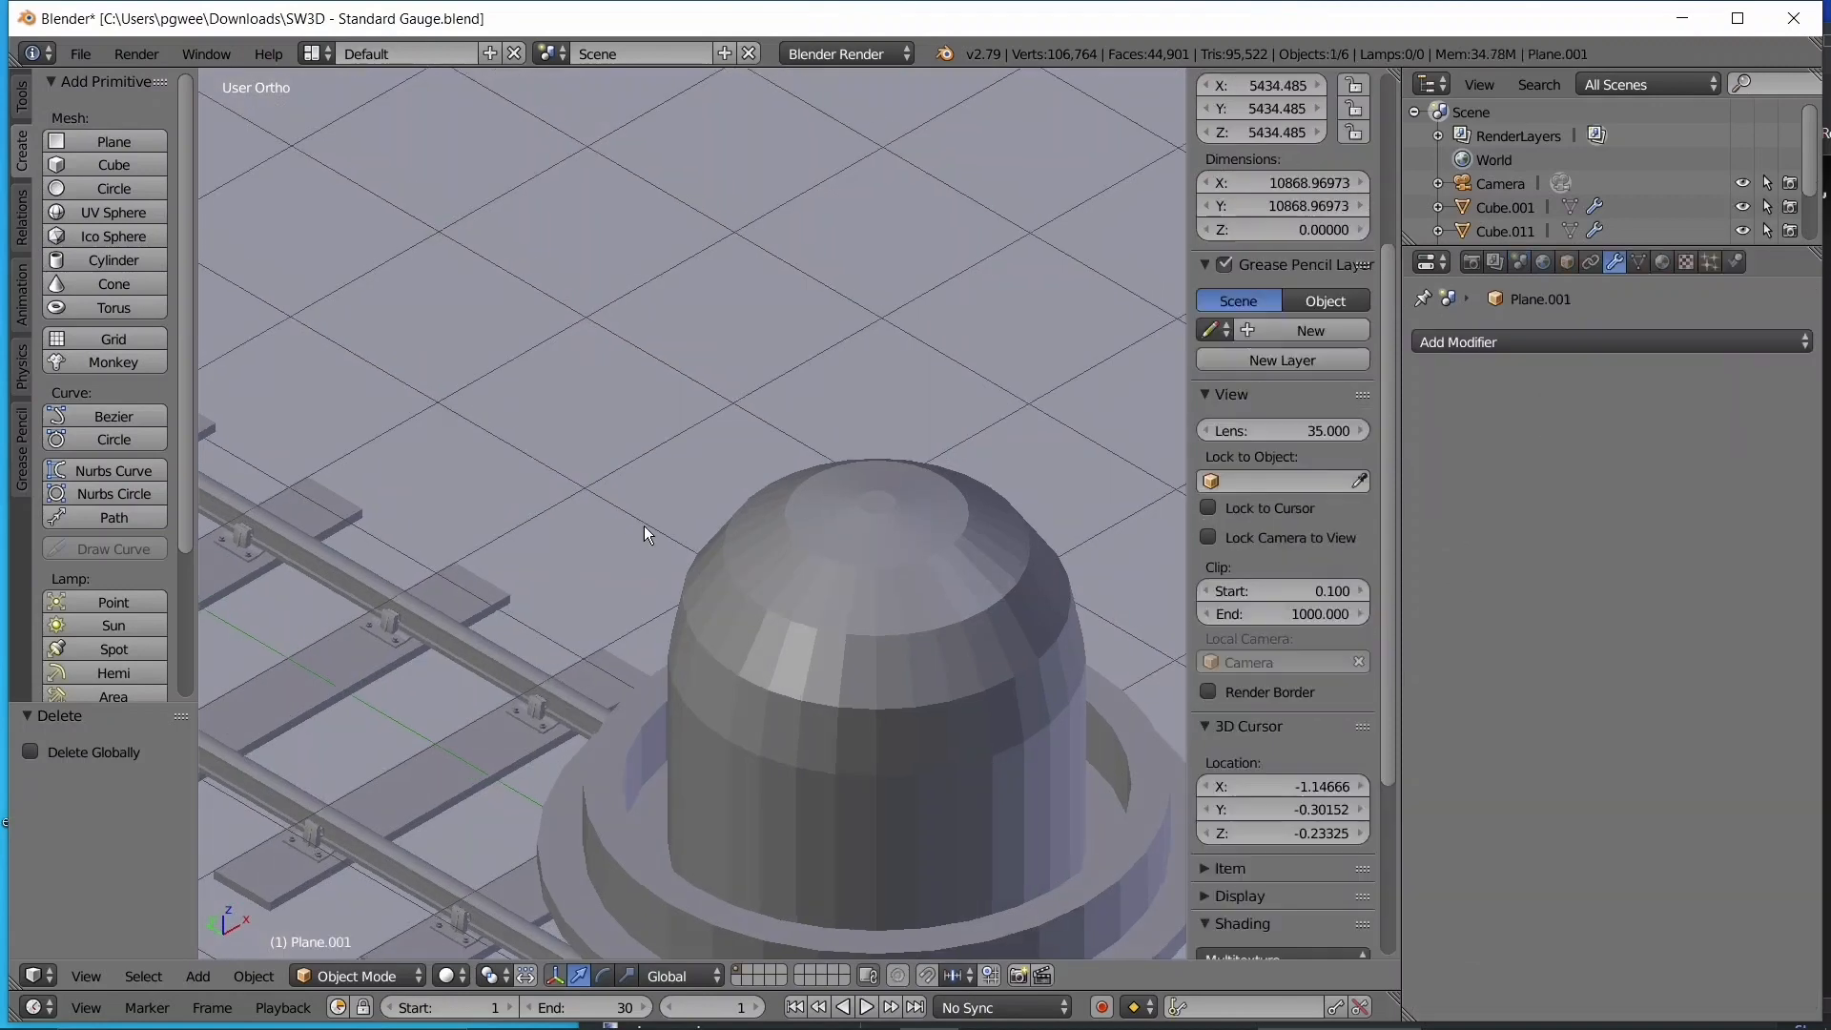
{"action": "right_click", "coordinate": [818, 587]}
{"action": "scroll", "coordinate": [818, 587], "scroll_direction": "down", "scroll_amount": 7}
{"action": "key", "text": "x"}
{"action": "left_click", "coordinate": [797, 444]}
- Examine the remaining track and the 3D cursor's position in front view and from an angle
{"action": "key", "text": "KP_1"}
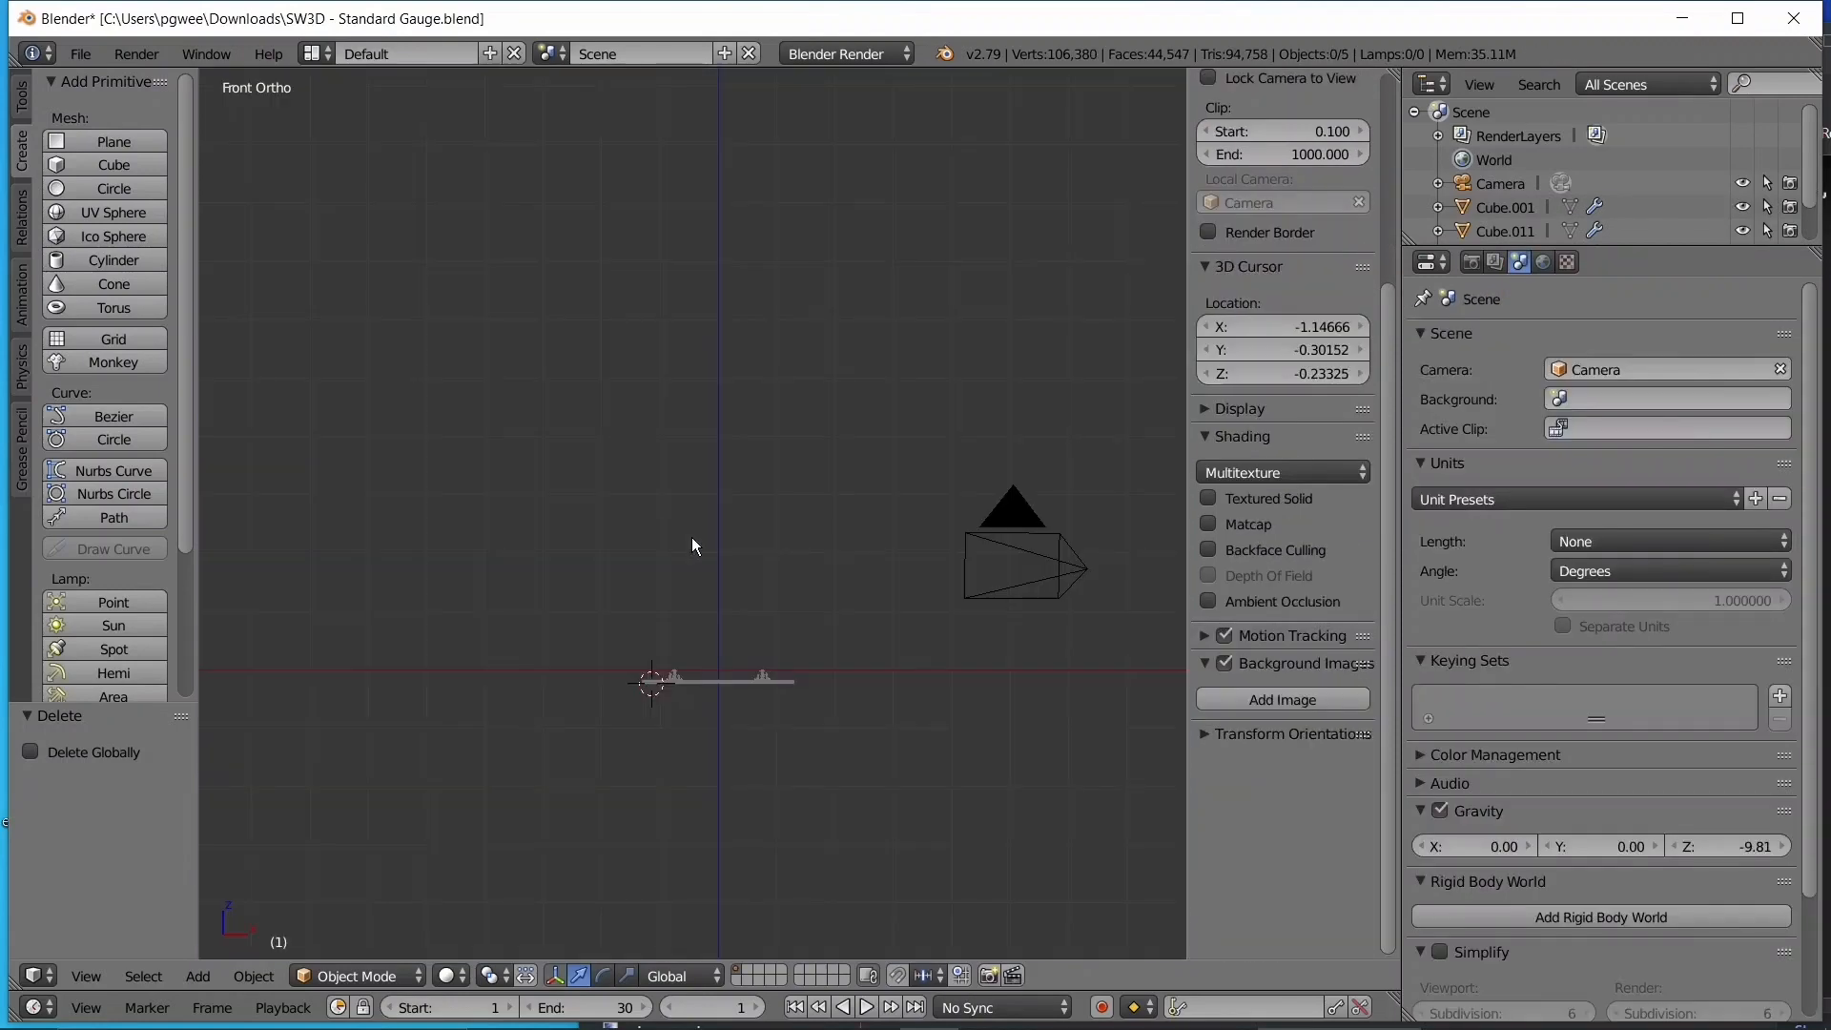
{"action": "scroll", "coordinate": [690, 536], "scroll_direction": "up", "scroll_amount": 2}
{"action": "key", "text": "shift+s"}
{"action": "left_click", "coordinate": [782, 717]}
{"action": "middle_click_drag", "start_coordinate": [890, 767], "coordinate": [852, 769]}
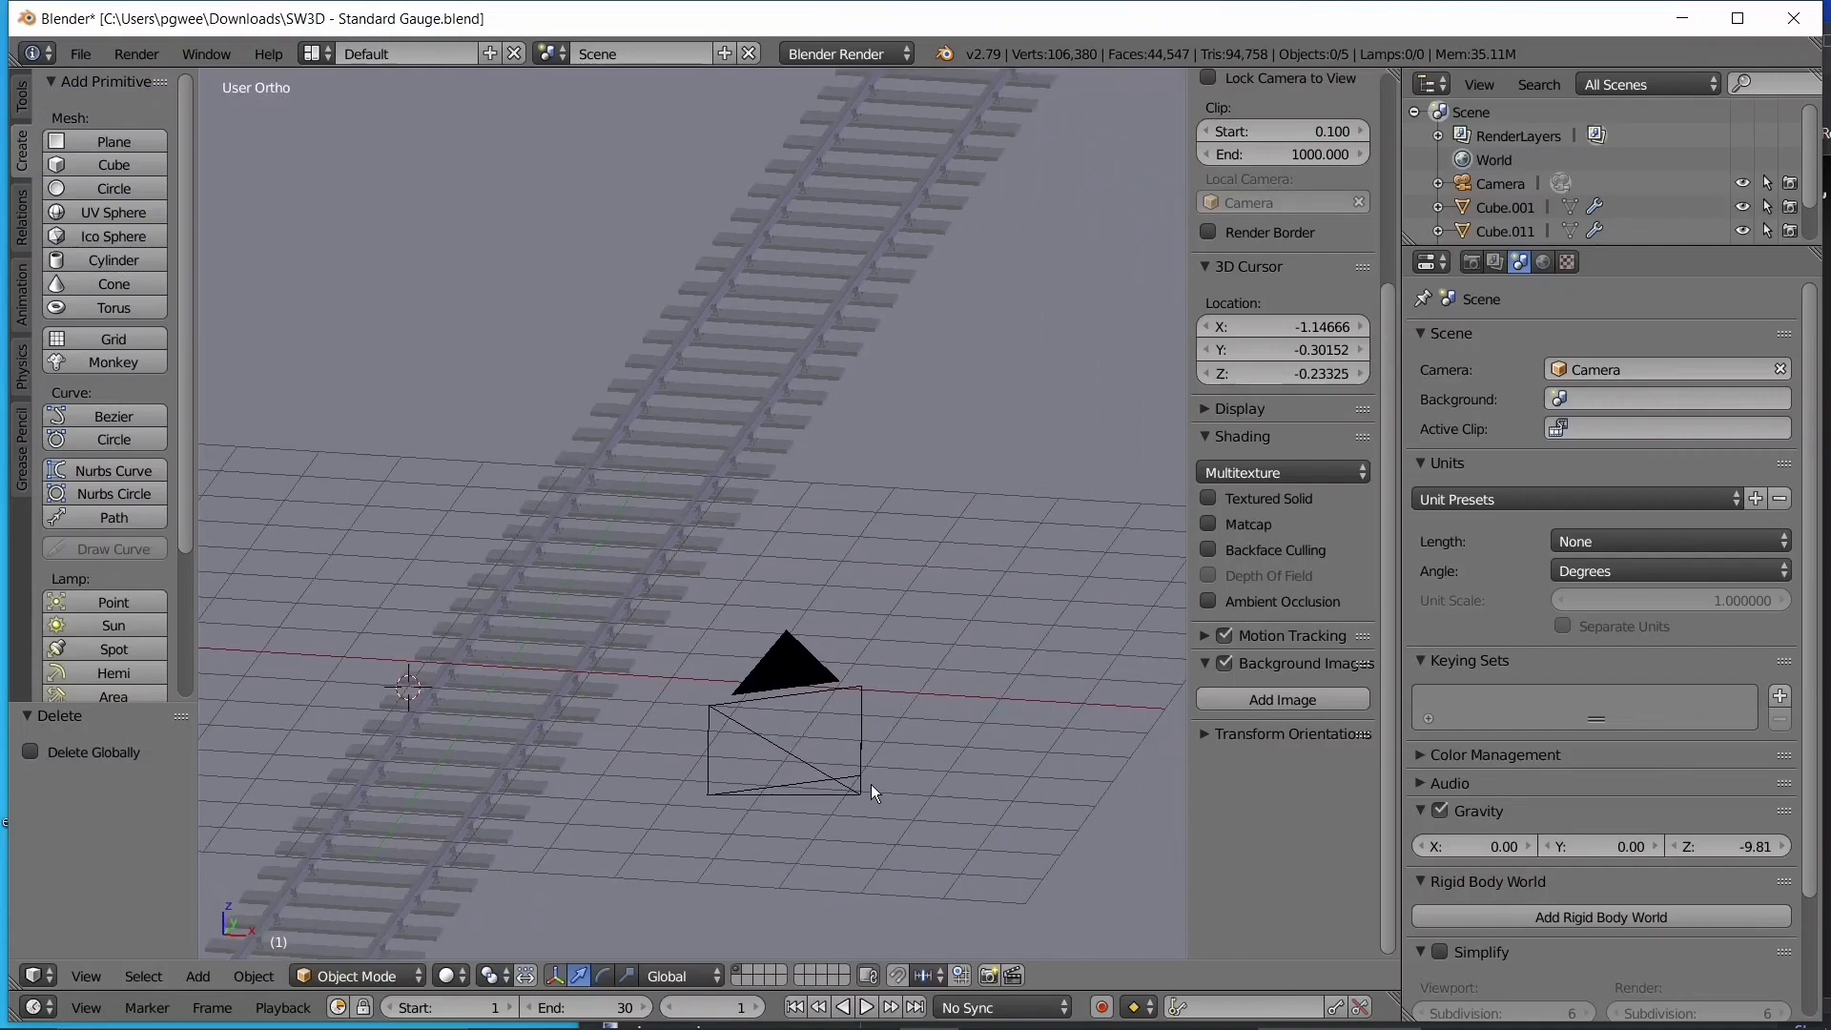
{"action": "key", "text": "KP_1"}
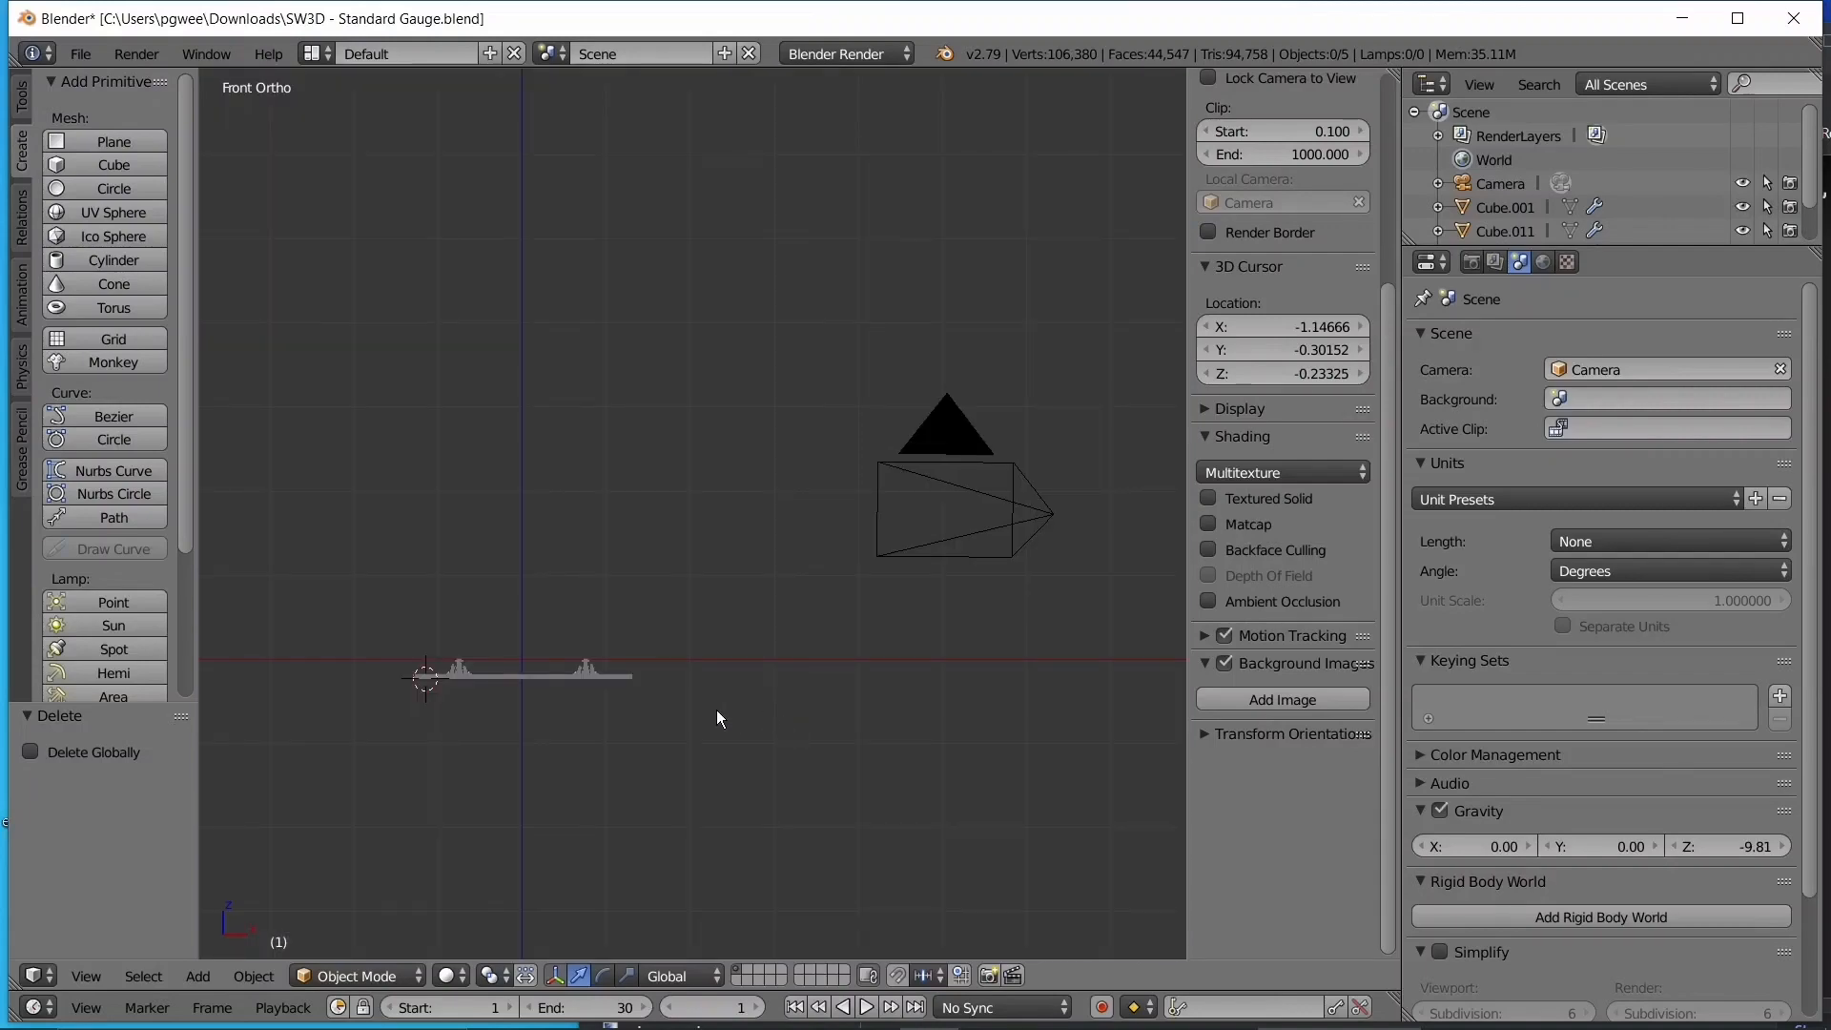
{"action": "middle_click_drag", "start_coordinate": [716, 709], "coordinate": [856, 696], "text": "shift"}
{"action": "middle_click_drag", "start_coordinate": [634, 626], "coordinate": [684, 585], "text": "shift"}
{"action": "scroll", "coordinate": [566, 643], "scroll_direction": "up", "scroll_amount": 3}
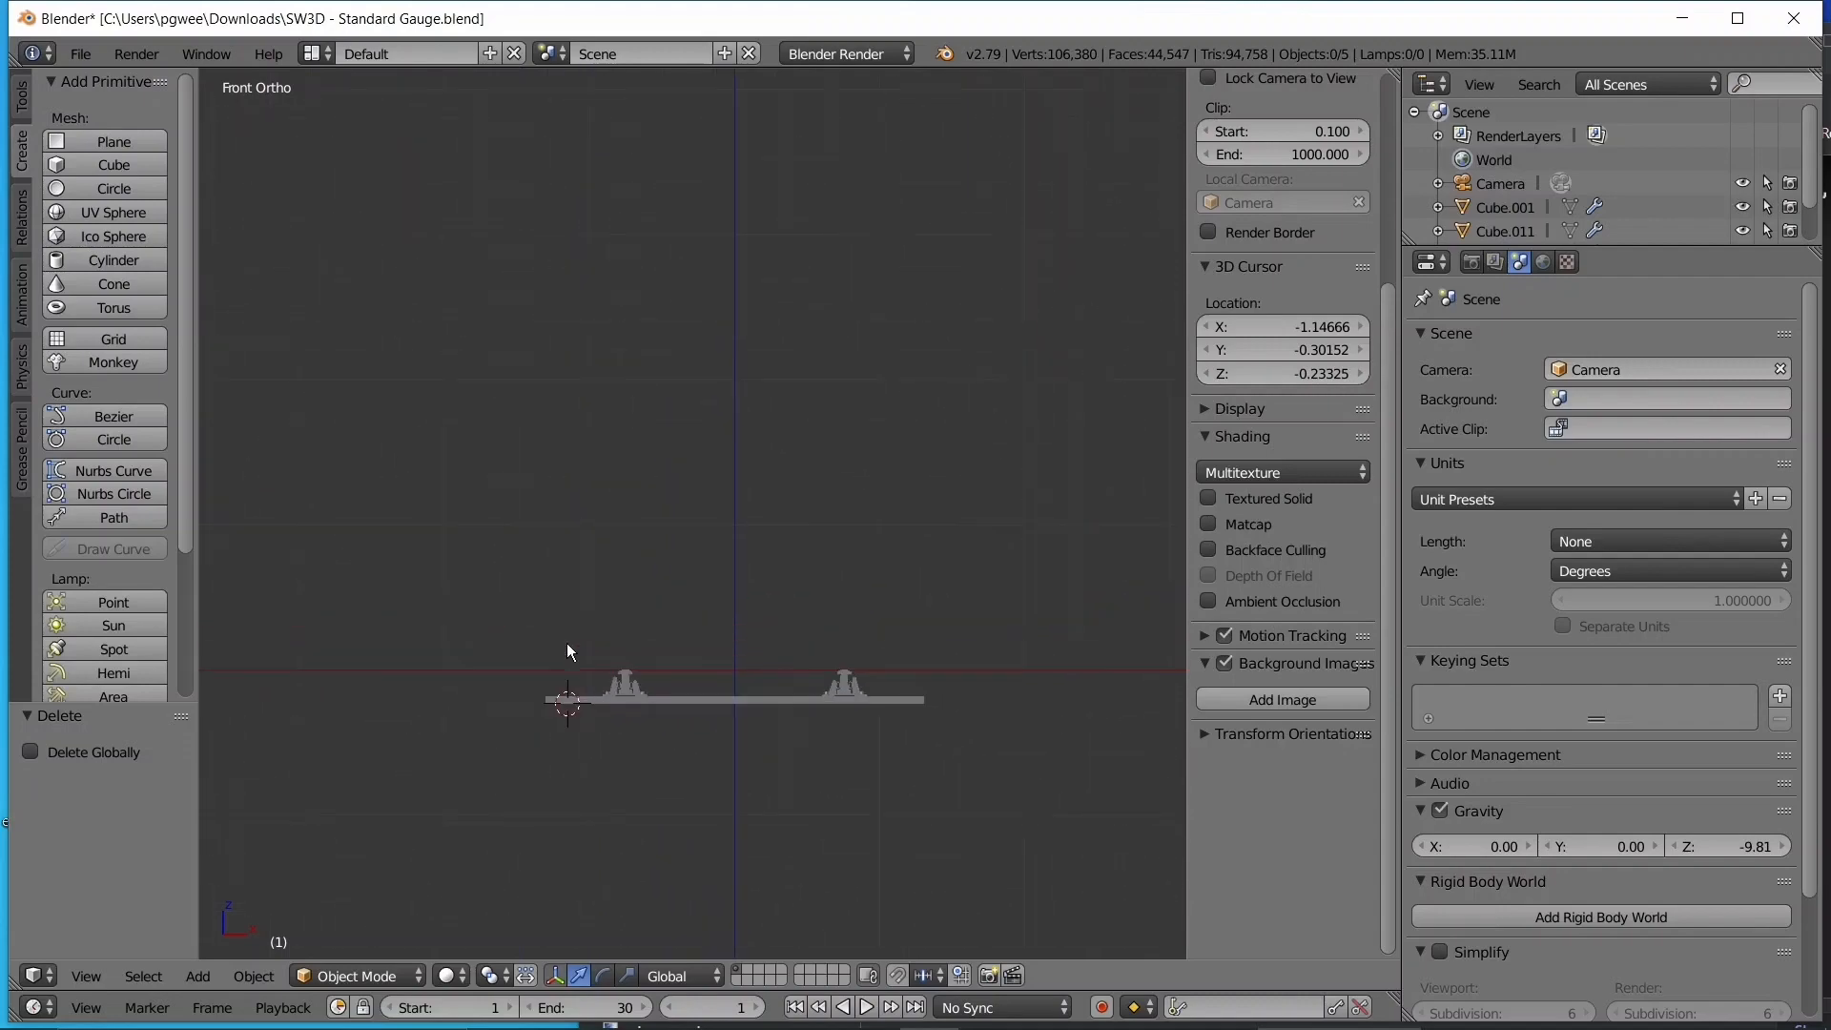
{"action": "scroll", "coordinate": [566, 642], "scroll_direction": "down", "scroll_amount": 1}
{"action": "middle_click_drag", "start_coordinate": [566, 642], "coordinate": [554, 672]}
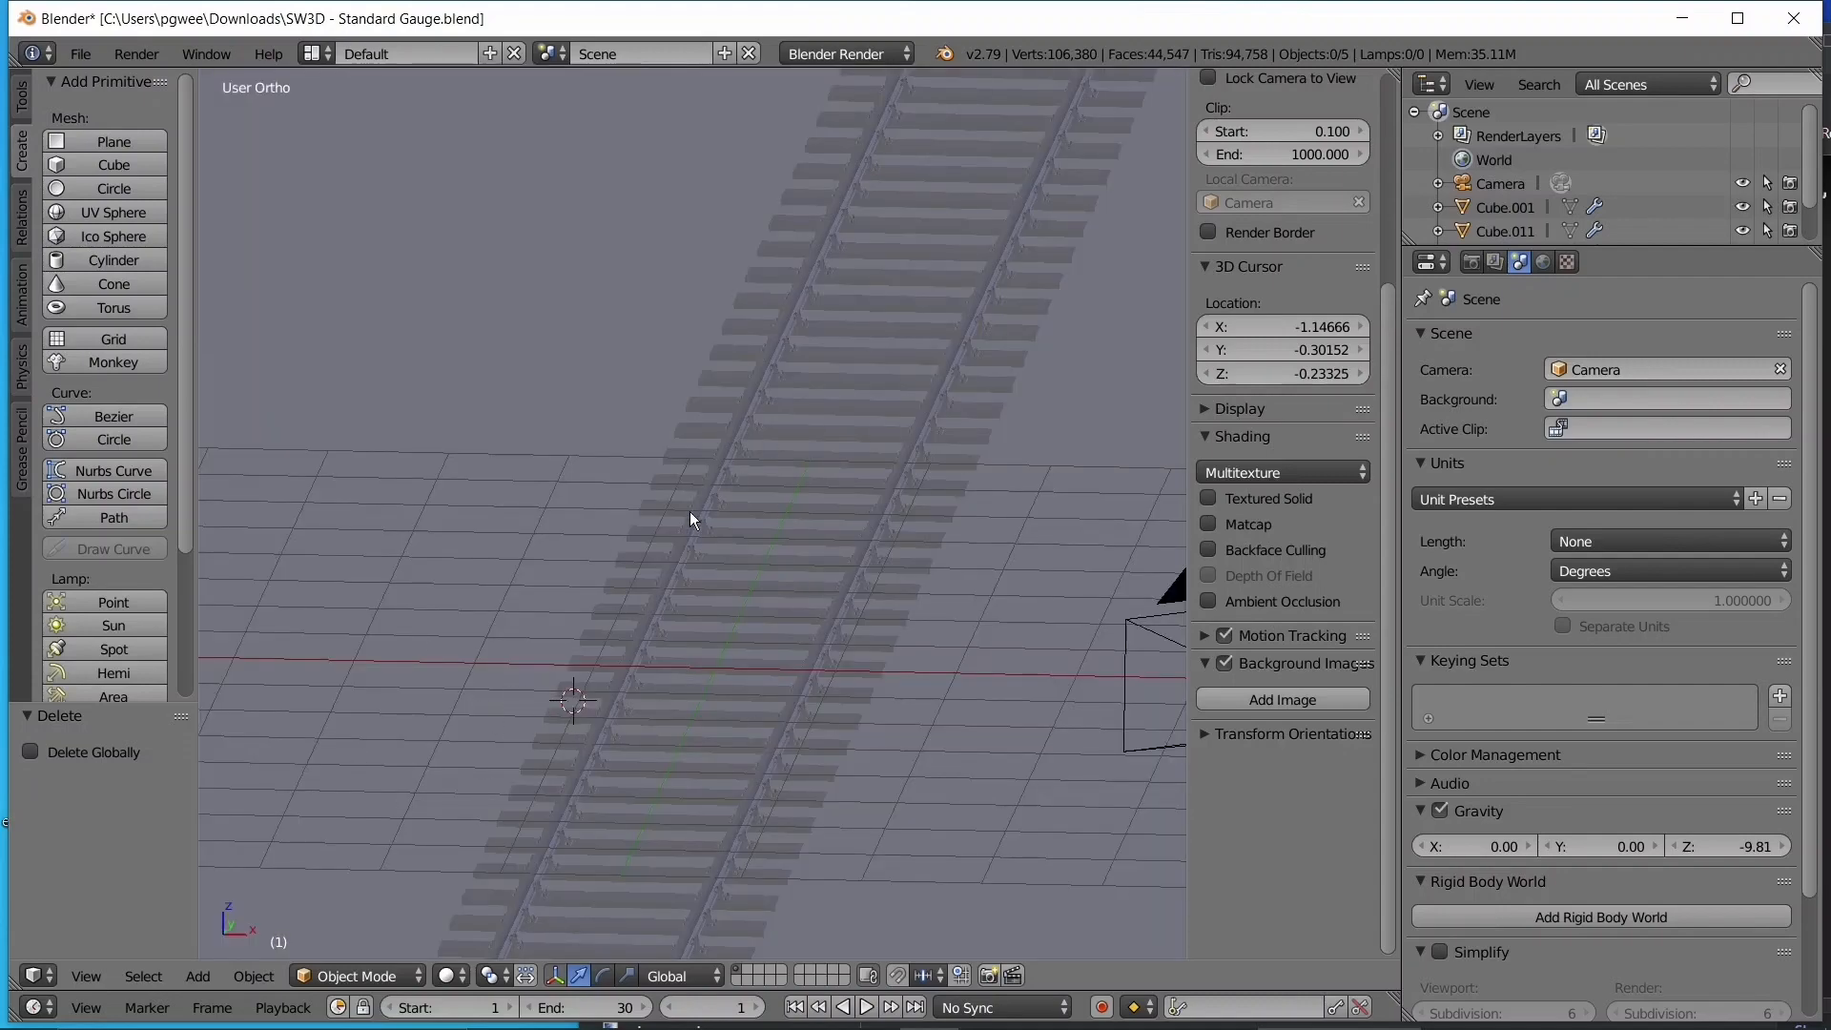
- Snap the 3D cursor to the centre of the track scene
{"action": "middle_click_drag", "start_coordinate": [695, 511], "coordinate": [791, 580]}
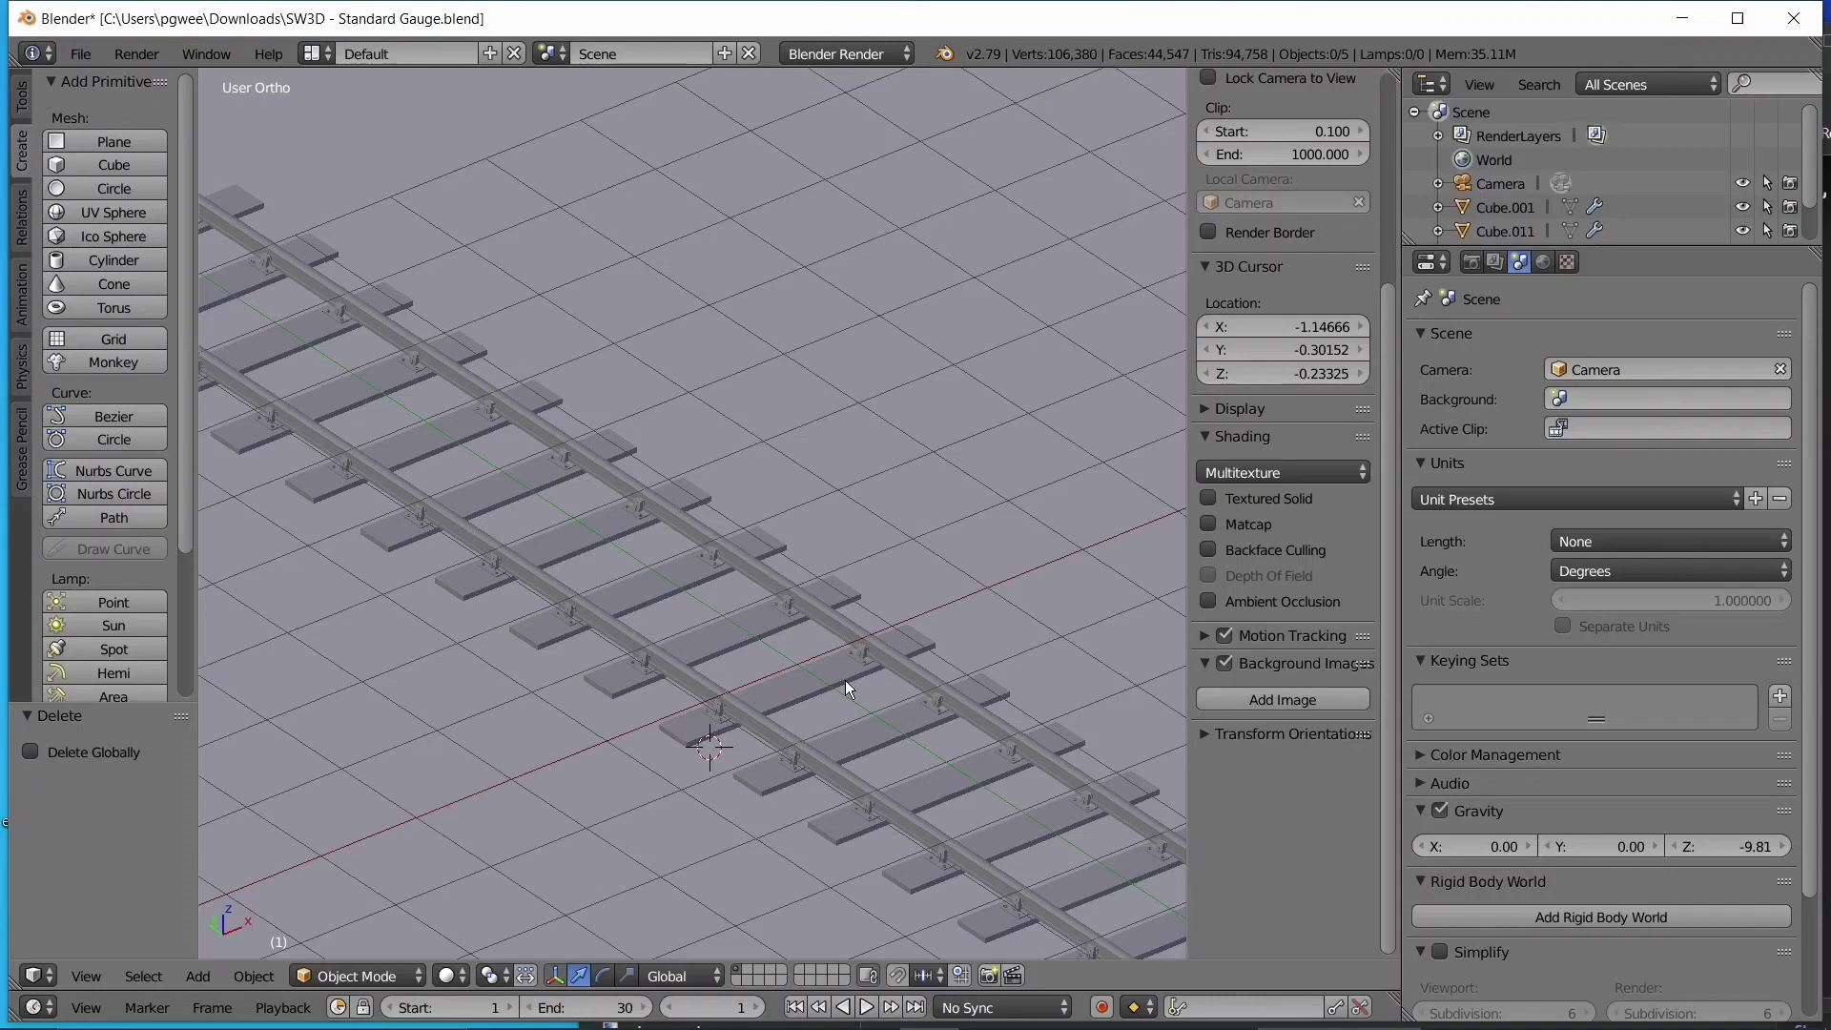
{"action": "key", "text": "shift+s"}
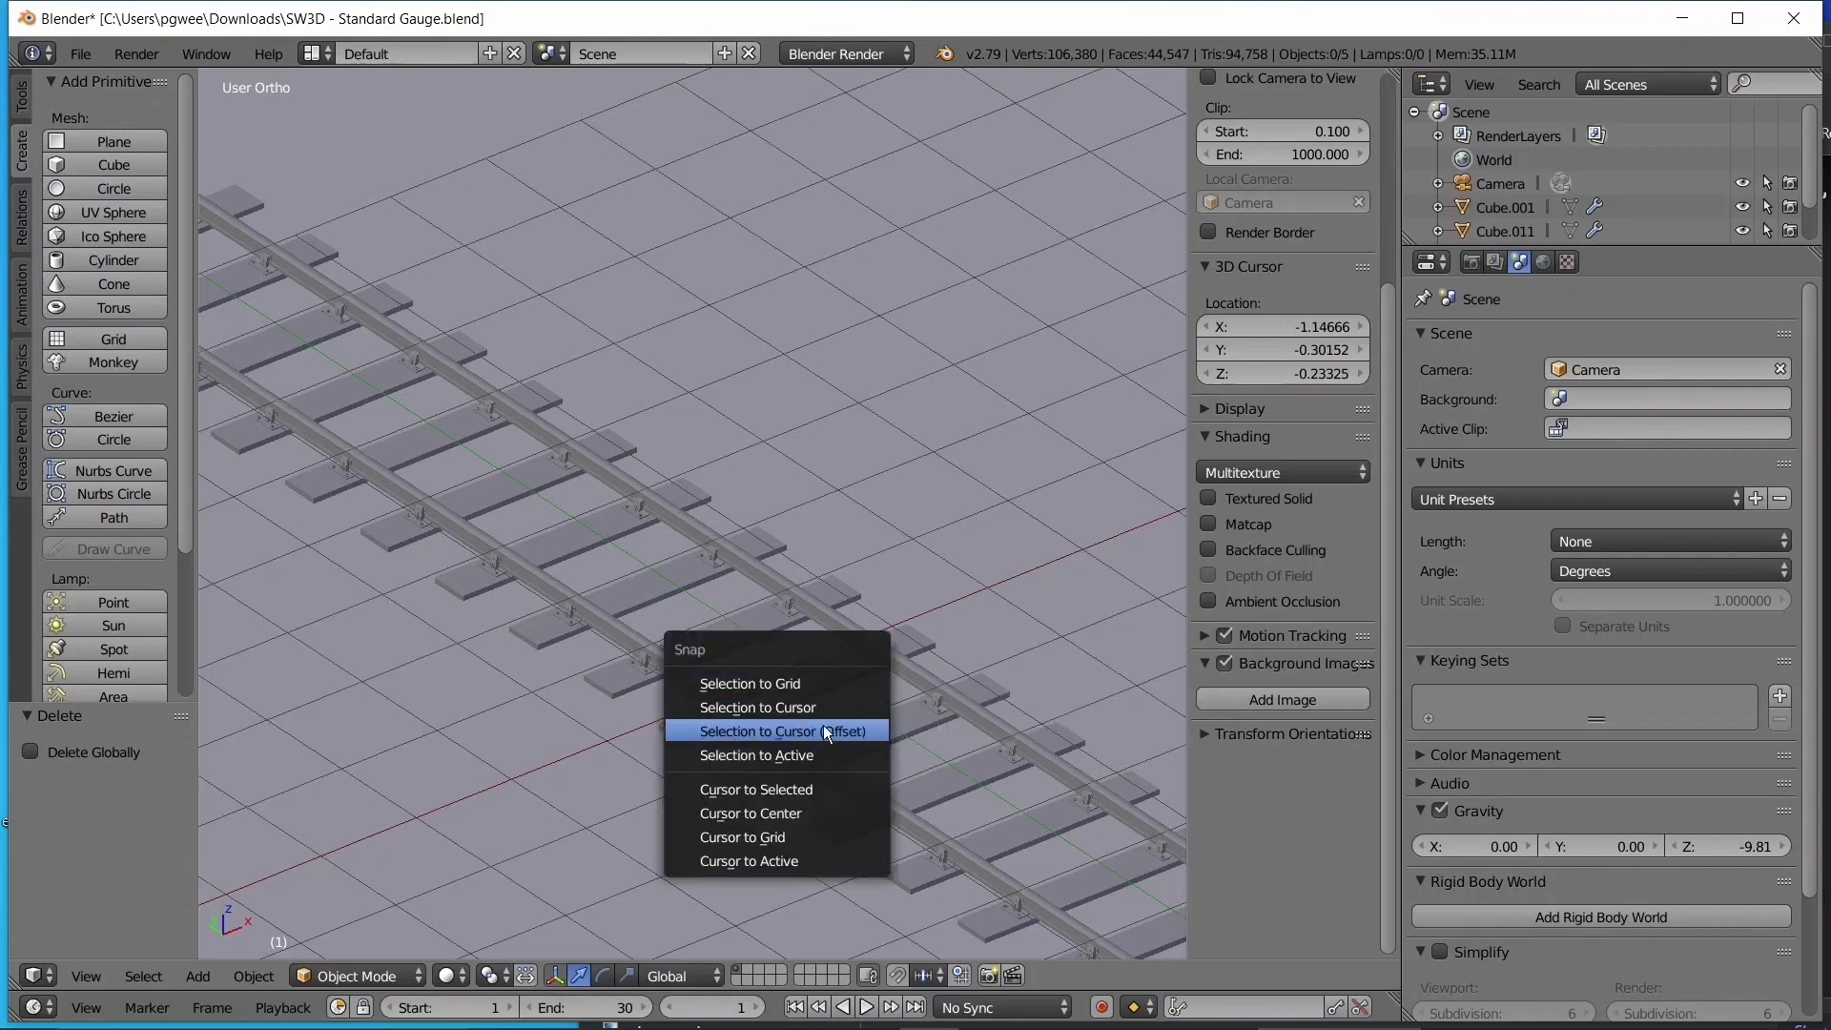
{"action": "left_click", "coordinate": [764, 810]}
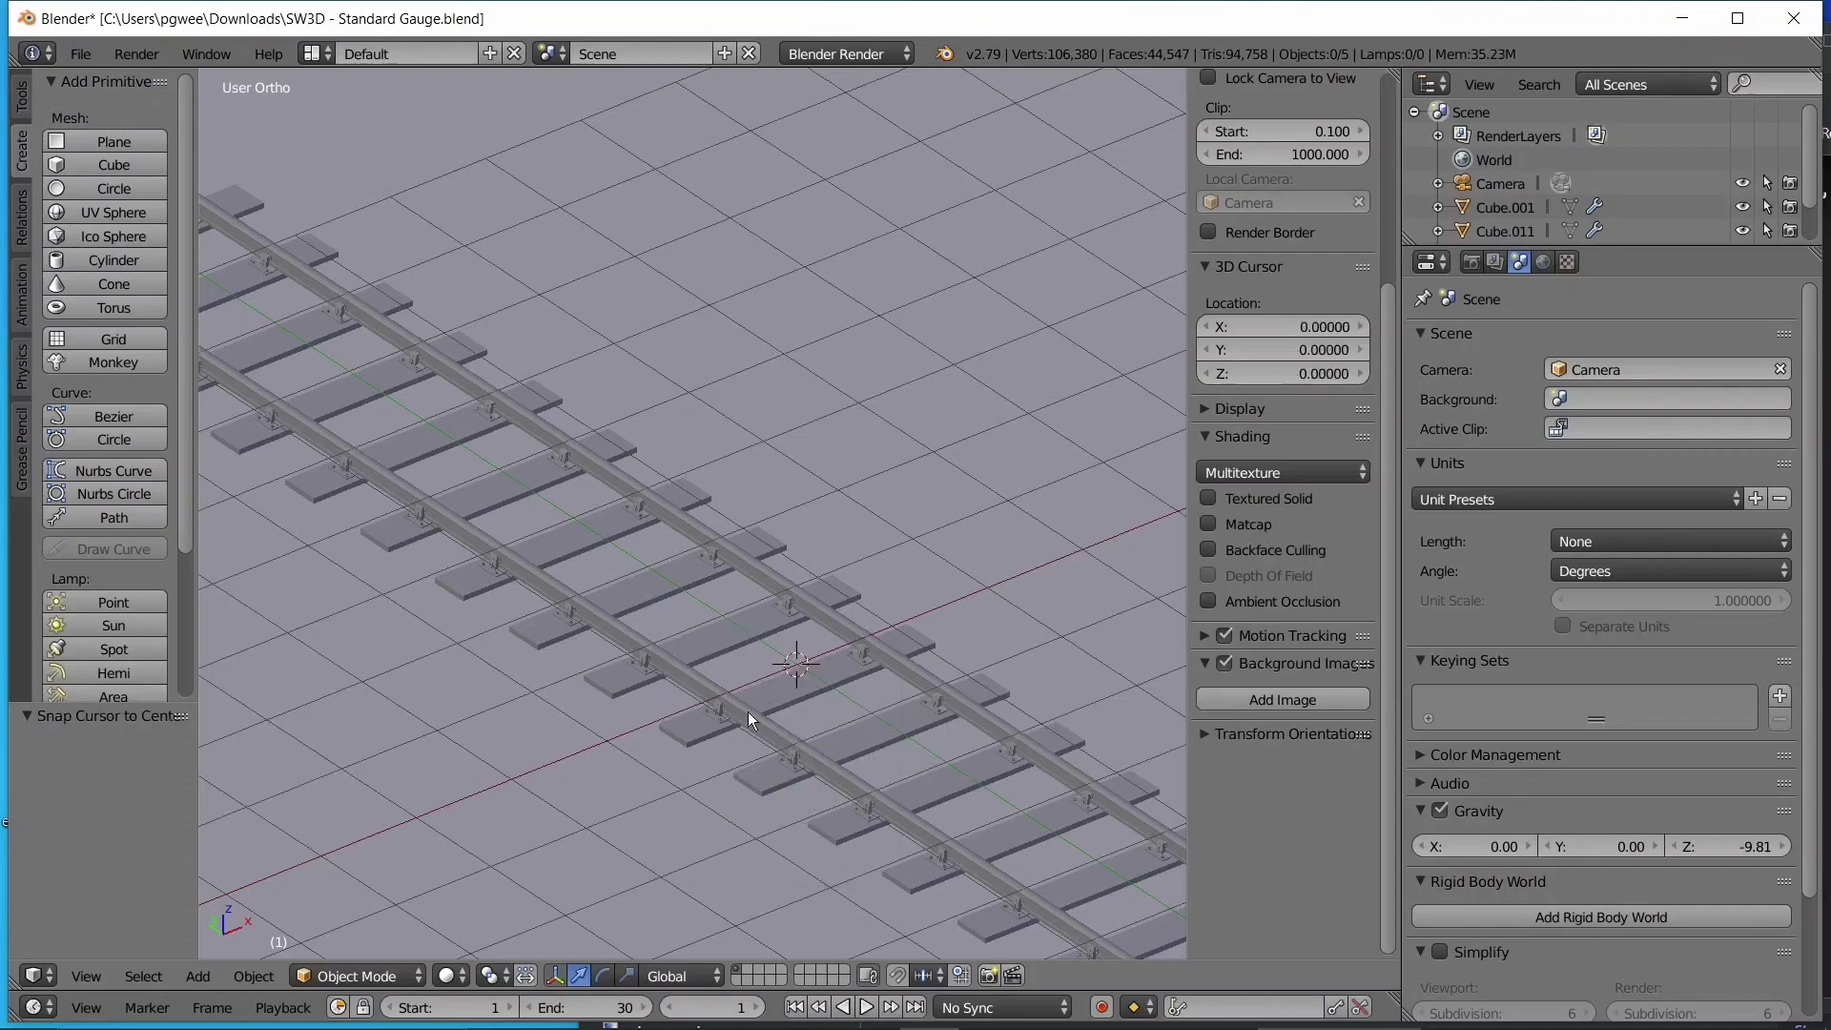
{"action": "scroll", "coordinate": [786, 670], "scroll_direction": "down", "scroll_amount": 4}
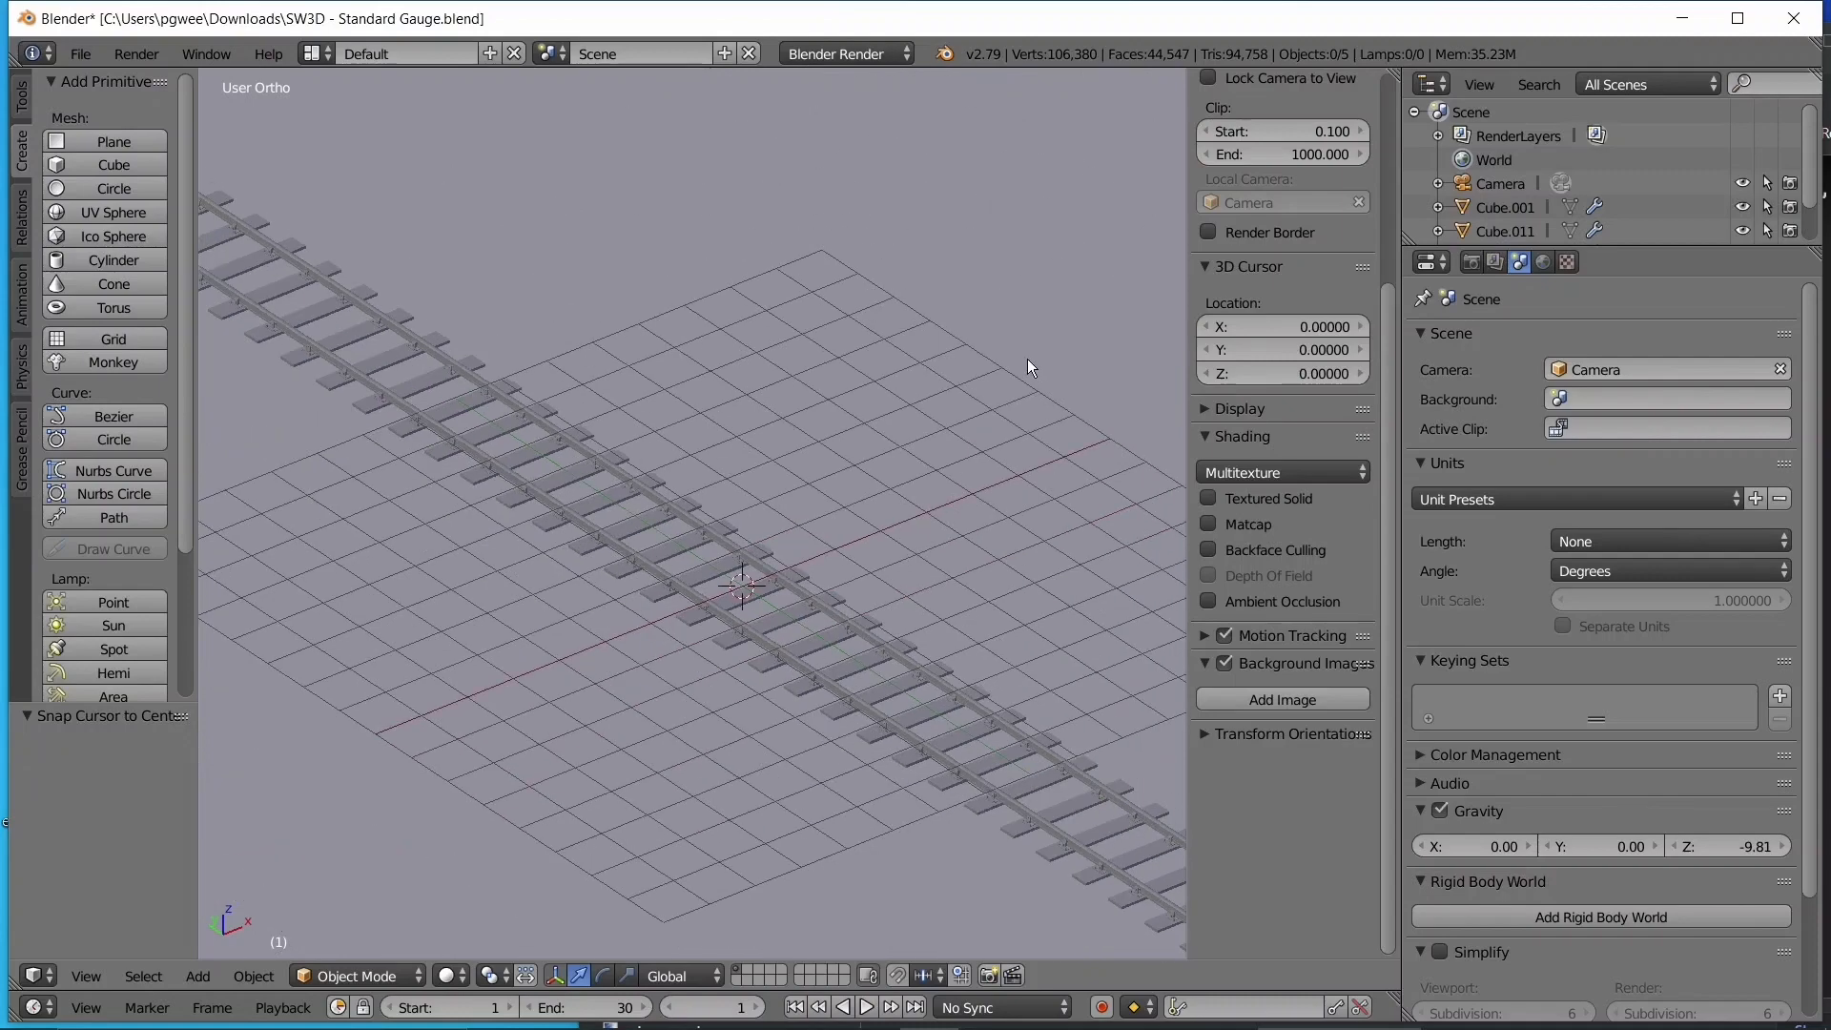
- In front view, add a background image entry and open the file chooser for its image
{"action": "key", "text": "KP_1"}
{"action": "scroll", "coordinate": [875, 380], "scroll_direction": "up", "scroll_amount": 4}
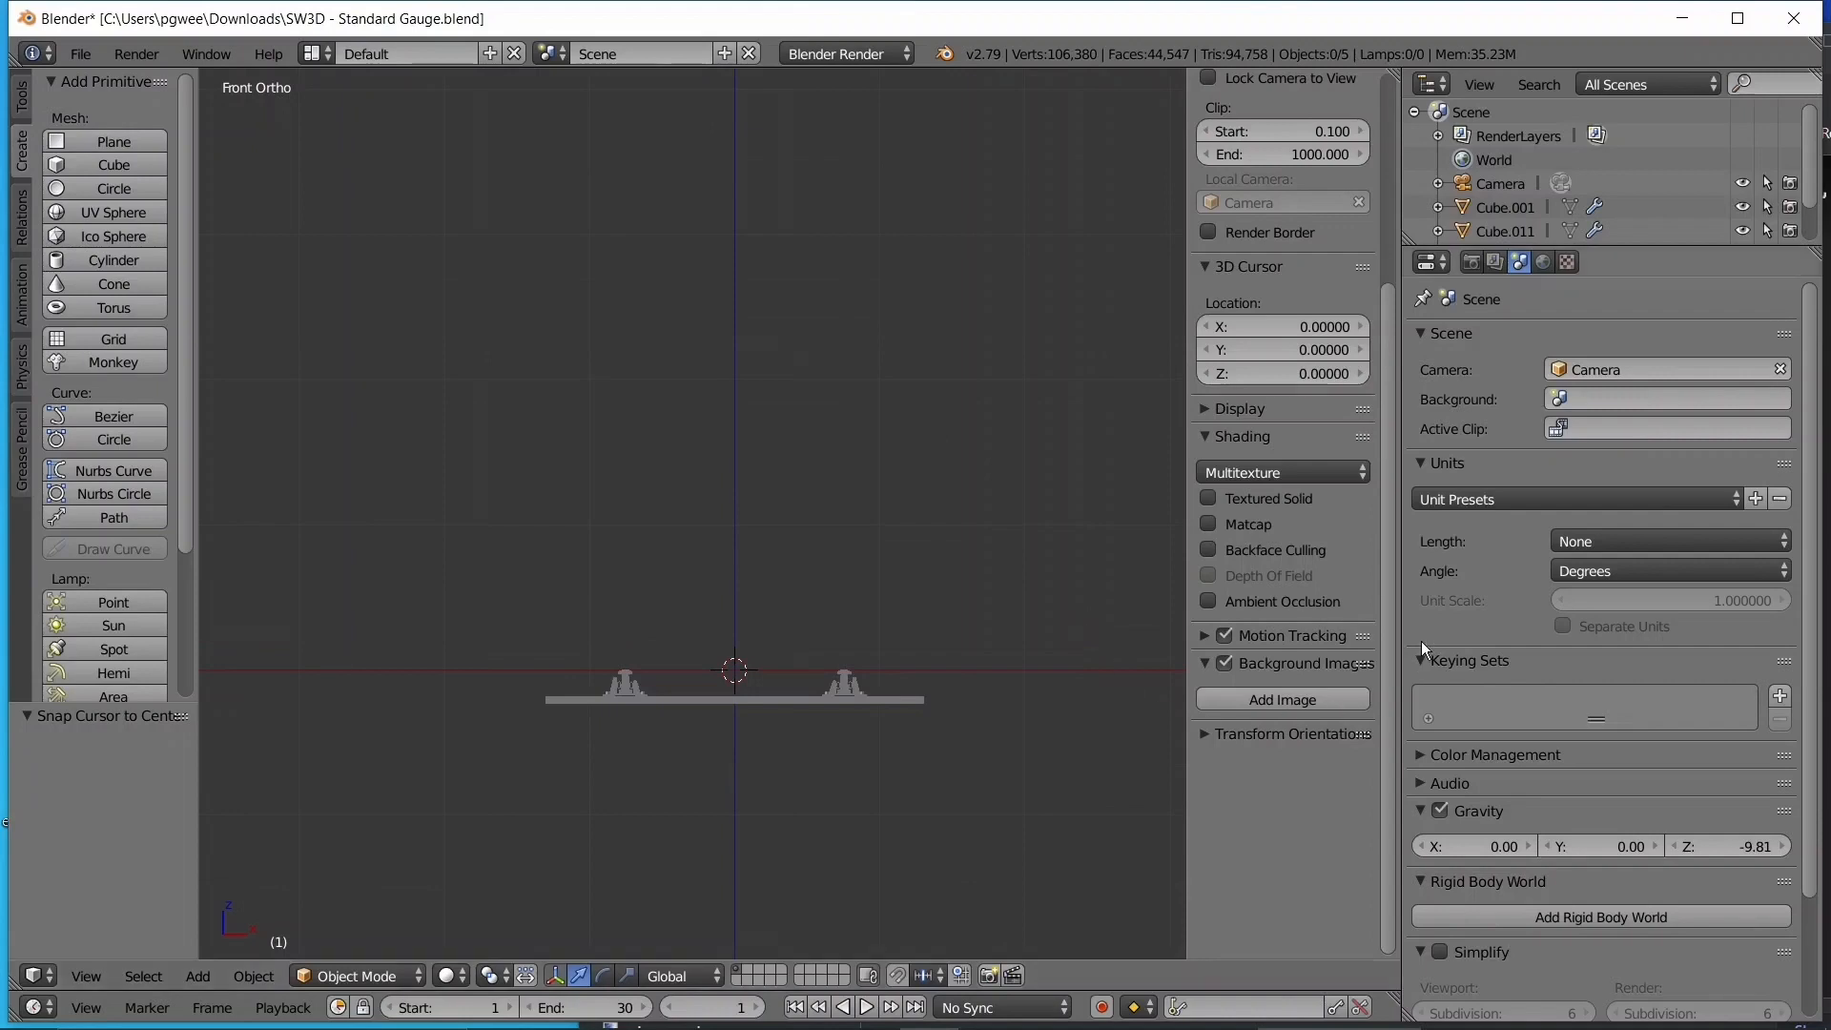
{"action": "scroll", "coordinate": [1421, 640], "scroll_direction": "down", "scroll_amount": 1}
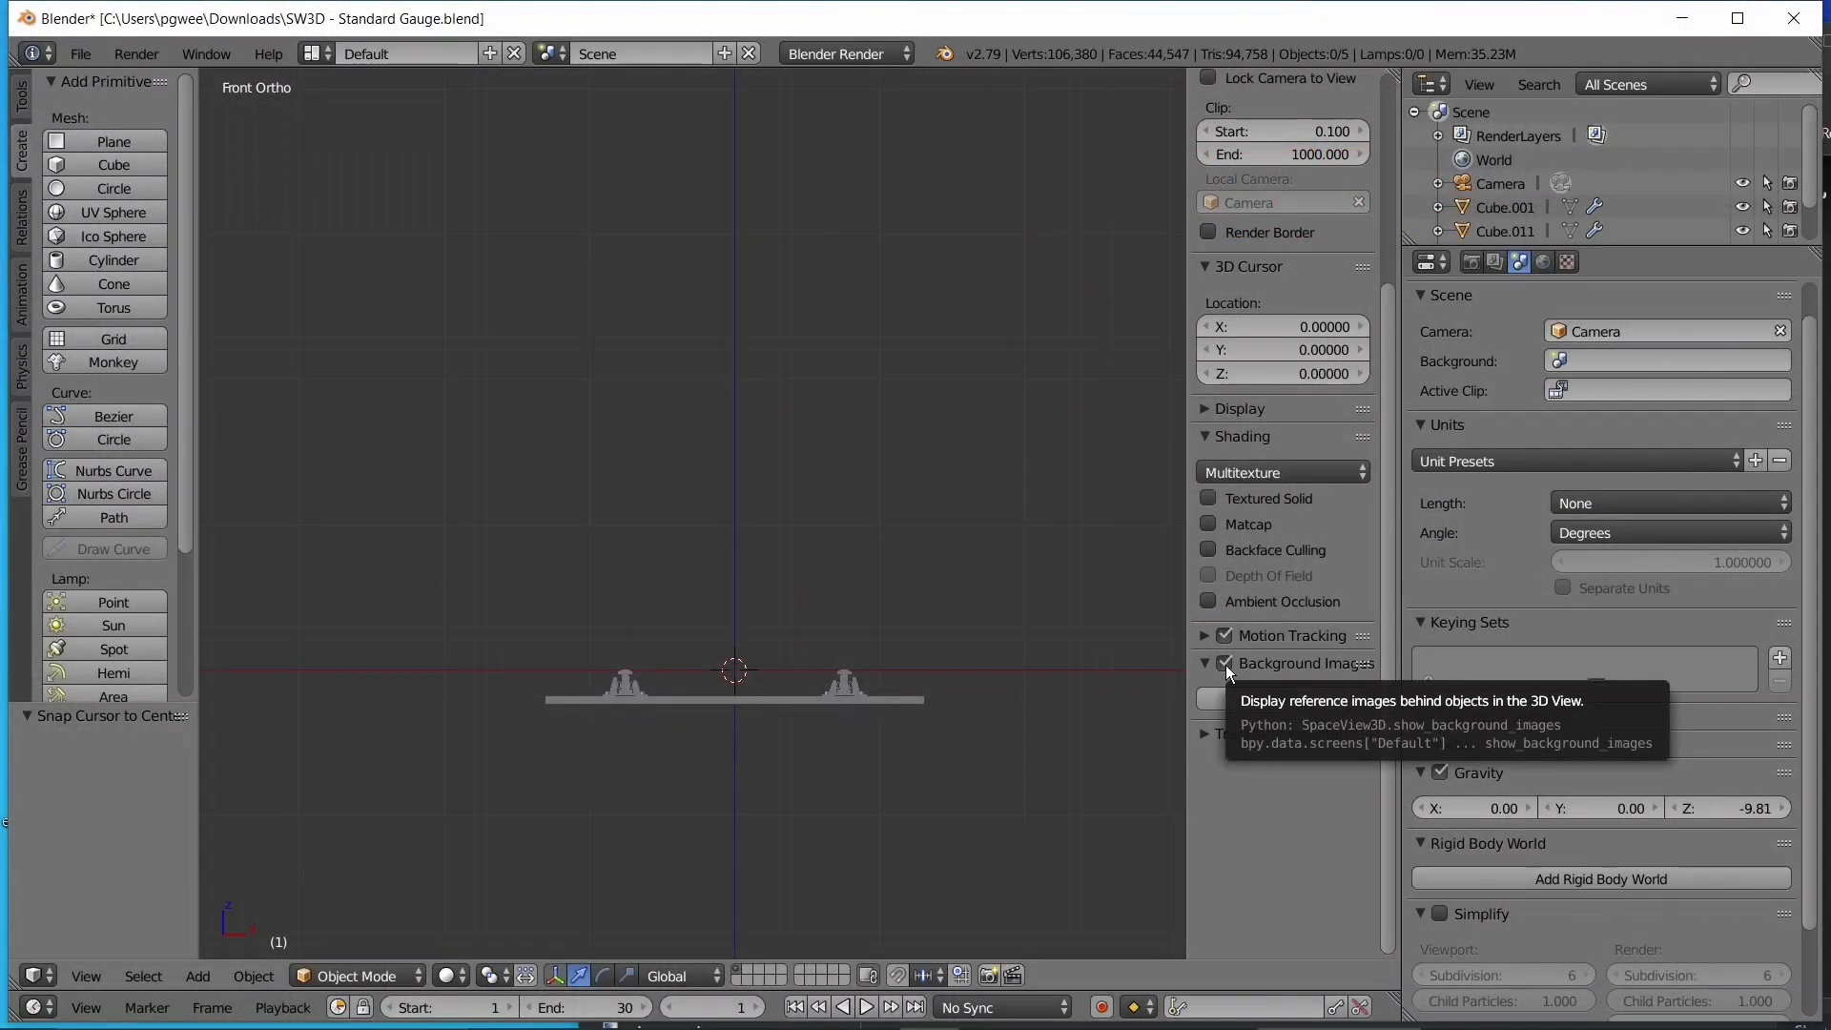
{"action": "scroll", "coordinate": [1247, 629], "scroll_direction": "up", "scroll_amount": 5}
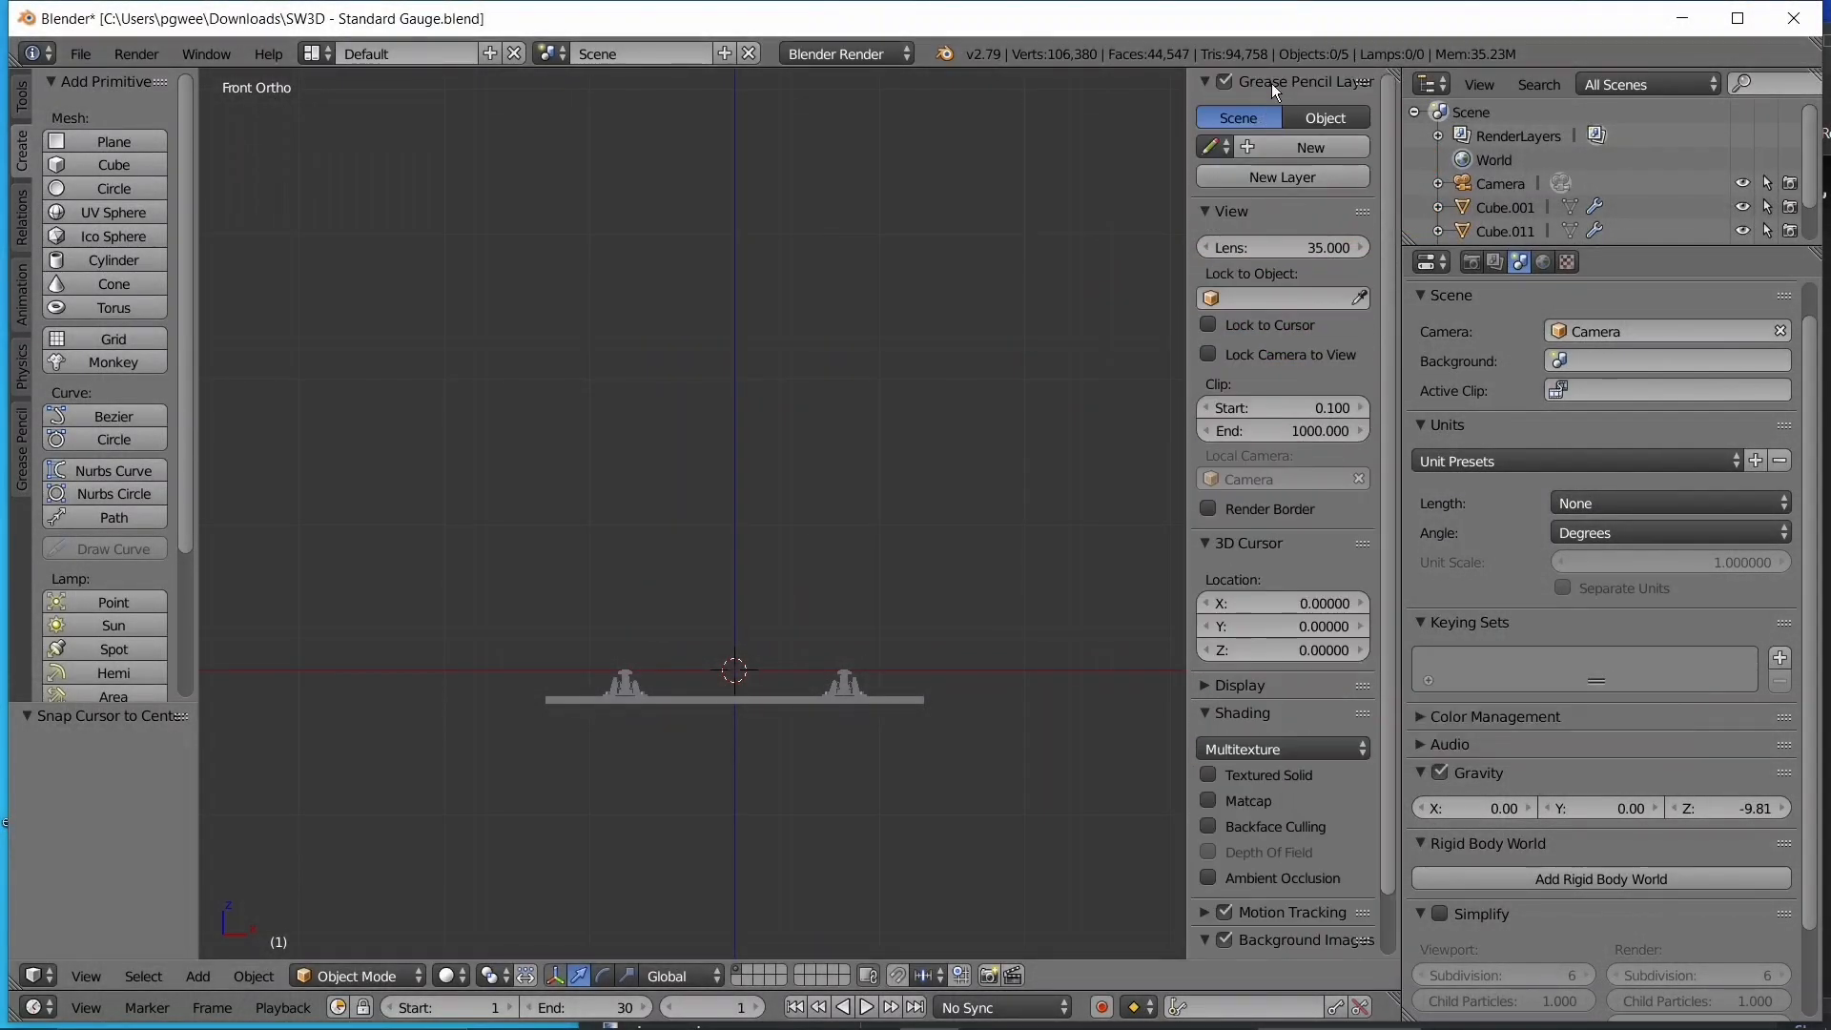
{"action": "scroll", "coordinate": [1266, 513], "scroll_direction": "down", "scroll_amount": 2}
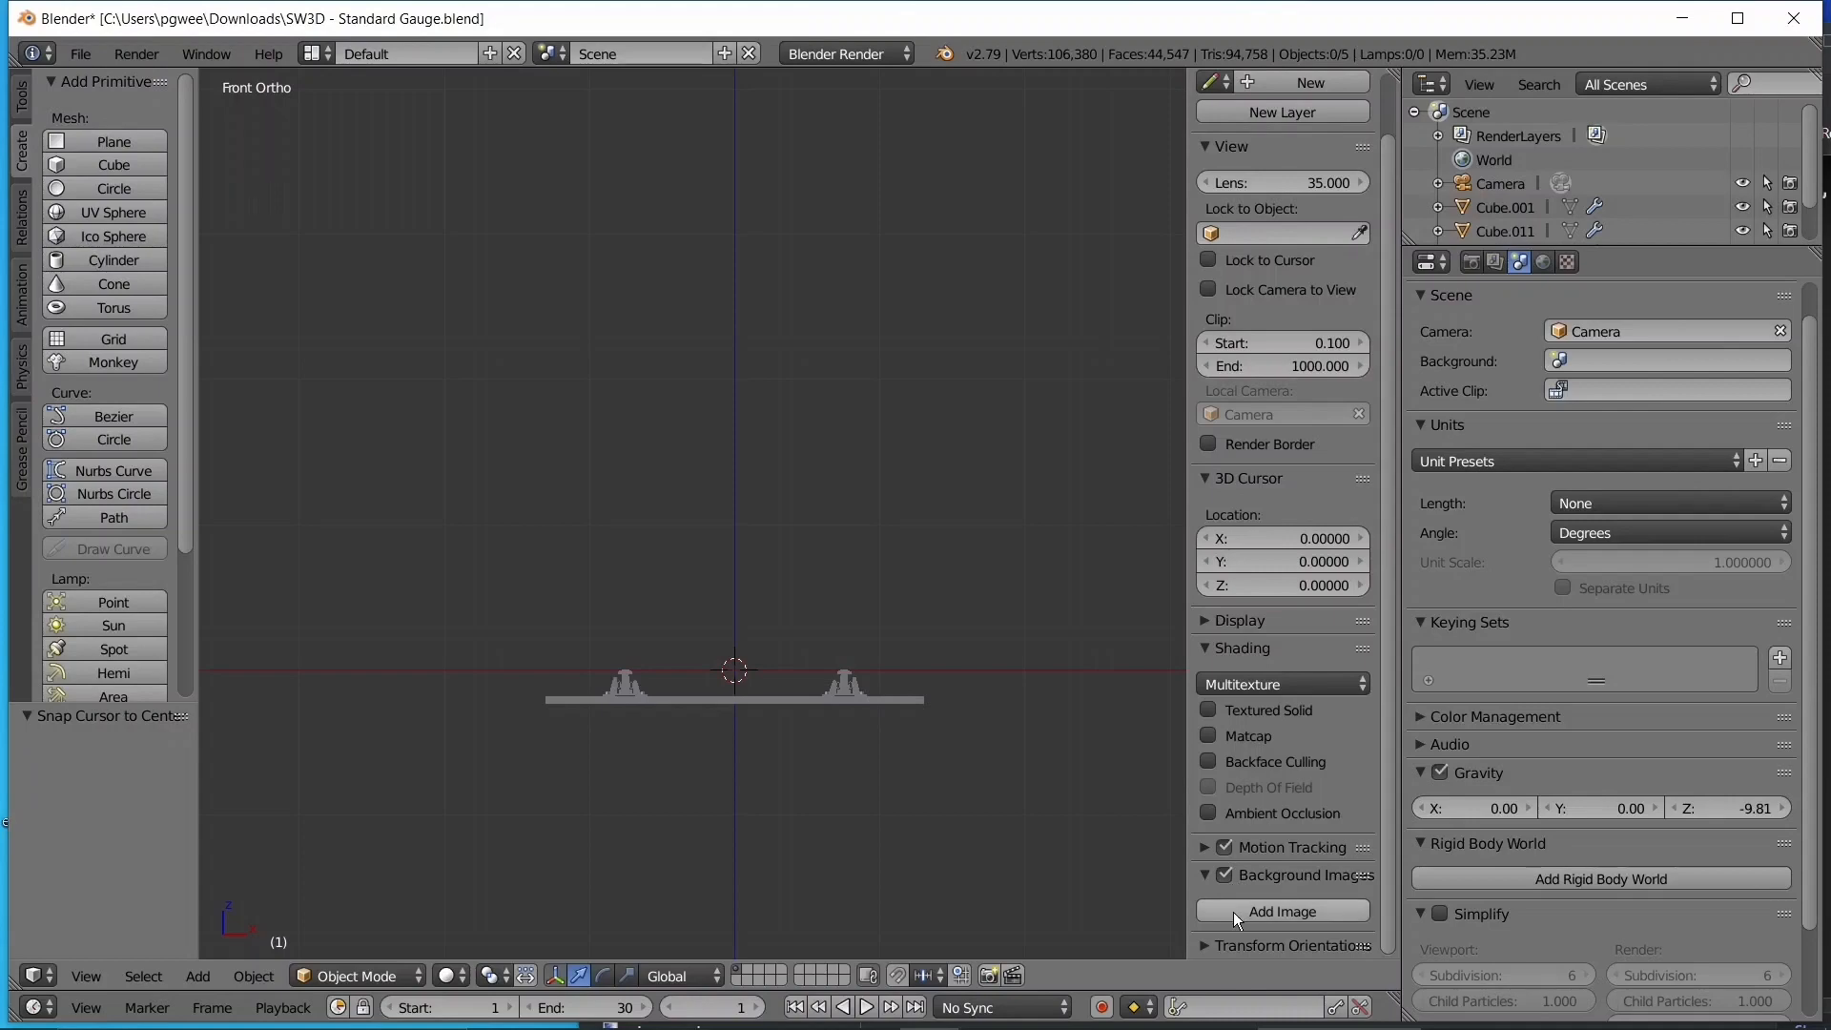
{"action": "left_click", "coordinate": [1267, 904]}
{"action": "scroll", "coordinate": [1270, 868], "scroll_direction": "down", "scroll_amount": 3}
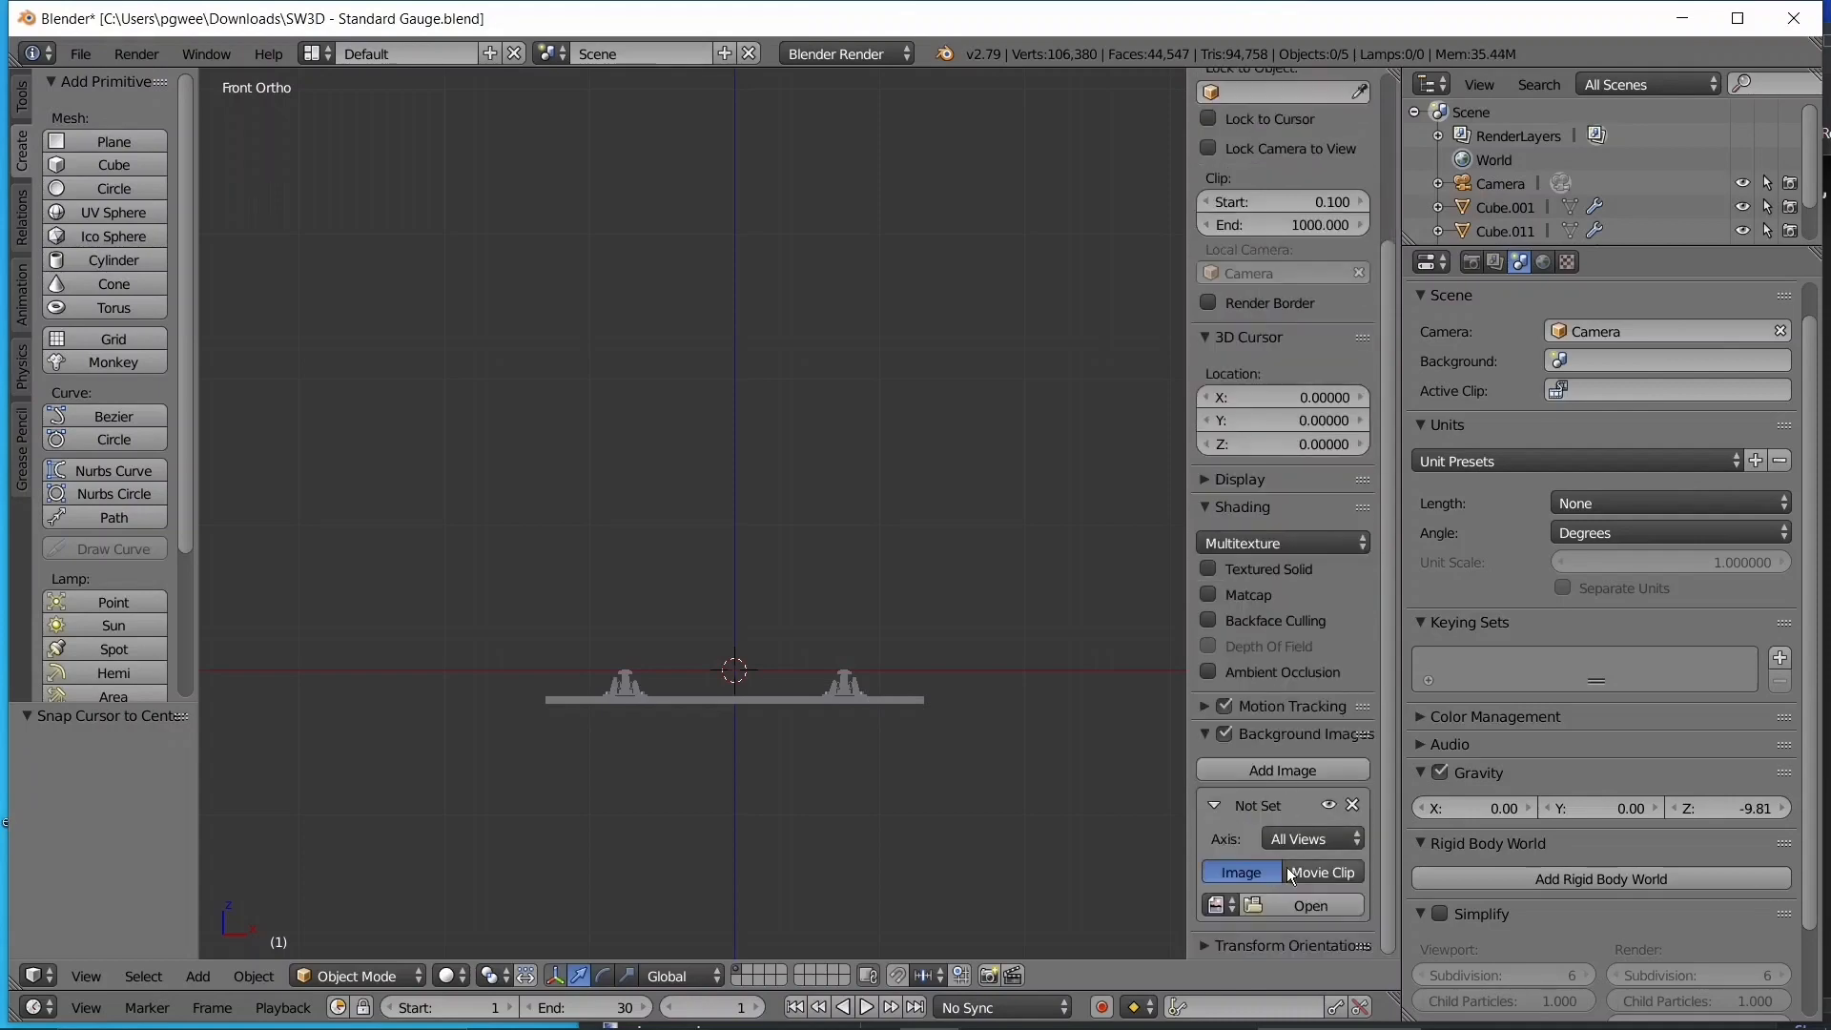
{"action": "left_click", "coordinate": [1293, 906]}
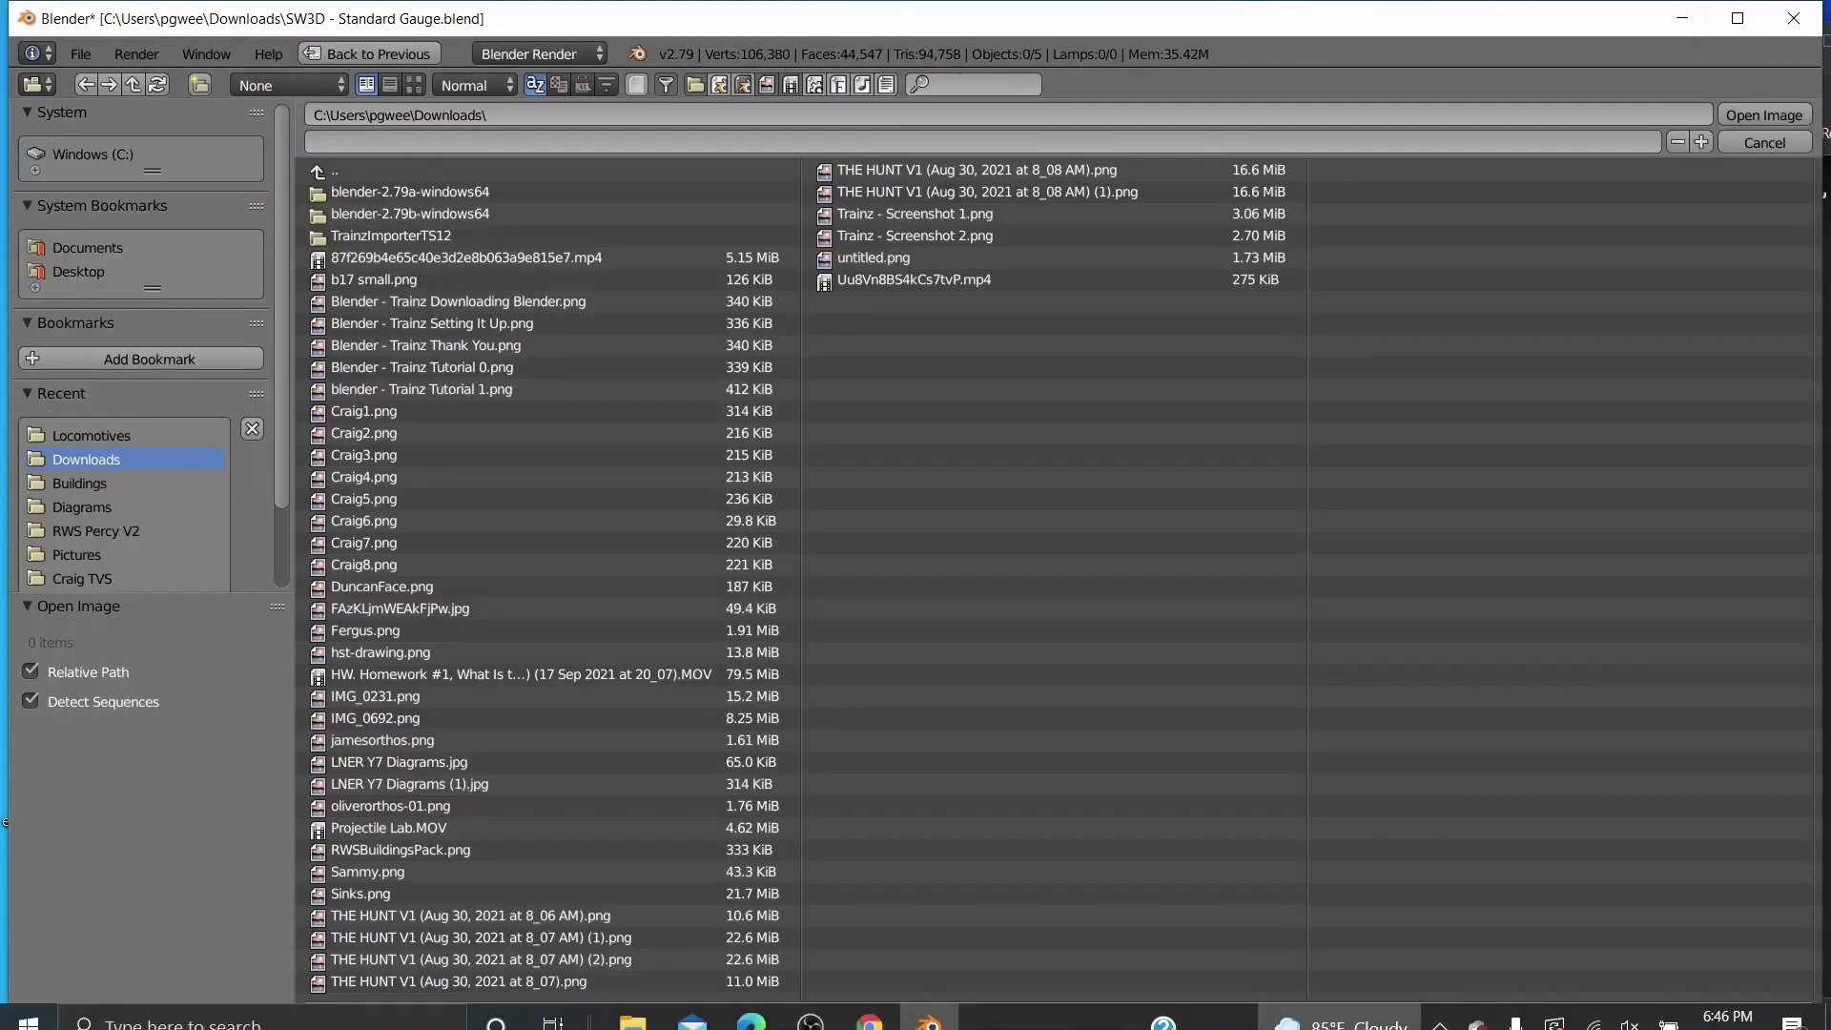
- Switch to Chrome, pass the downloaded jamesorthos.png to Blender's file chooser, and load it as the background image
{"action": "left_click", "coordinate": [869, 1005]}
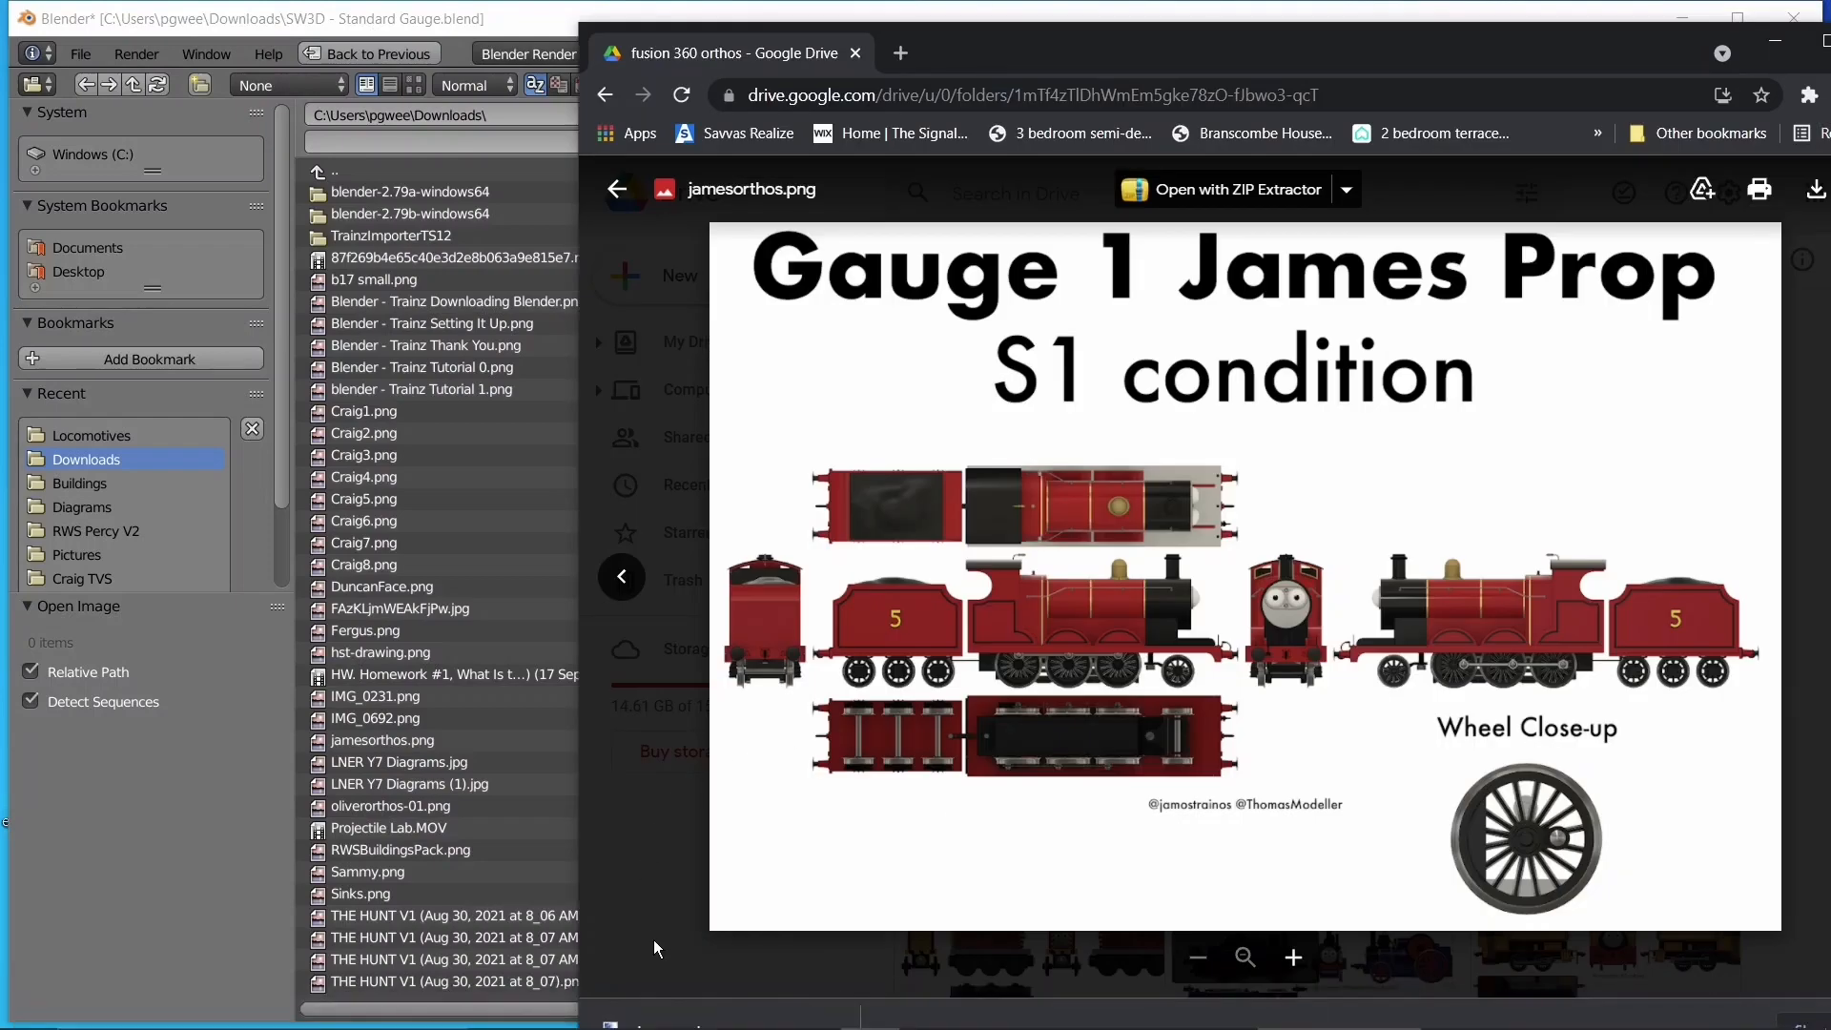
{"action": "left_click_drag", "start_coordinate": [967, 42], "coordinate": [987, 26]}
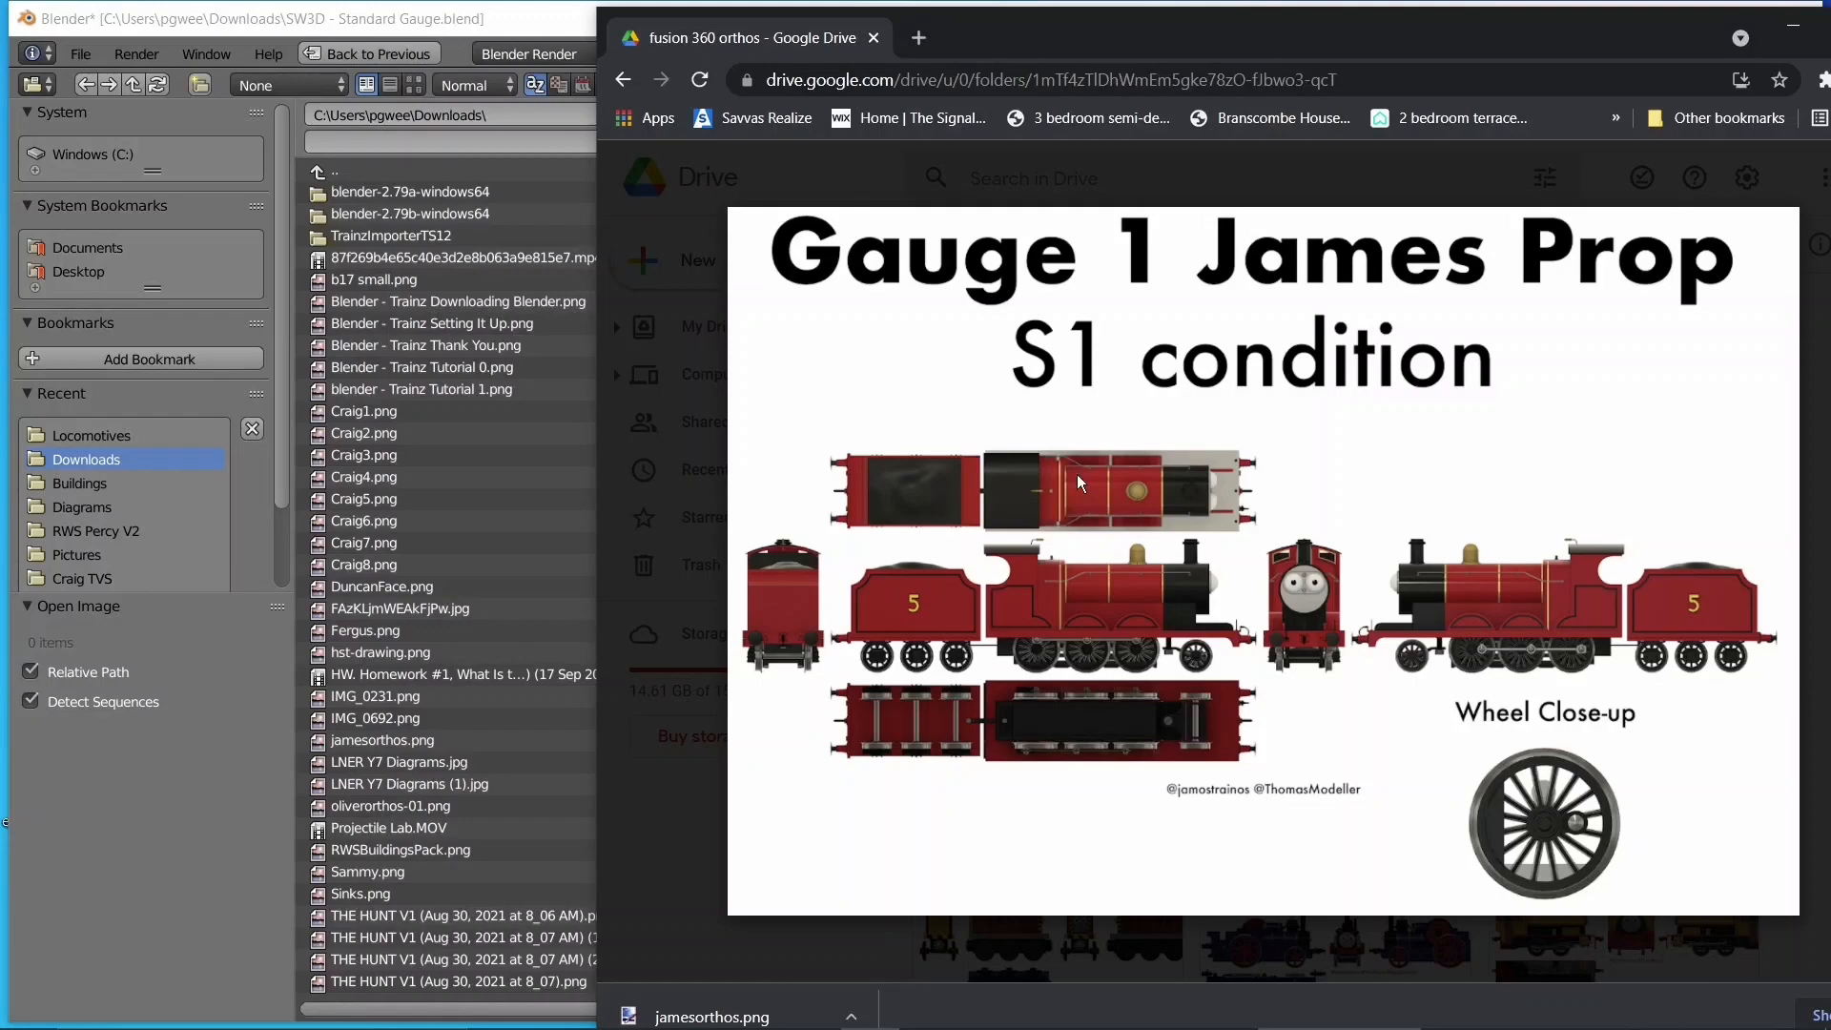
{"action": "left_click_drag", "start_coordinate": [710, 1016], "coordinate": [438, 444]}
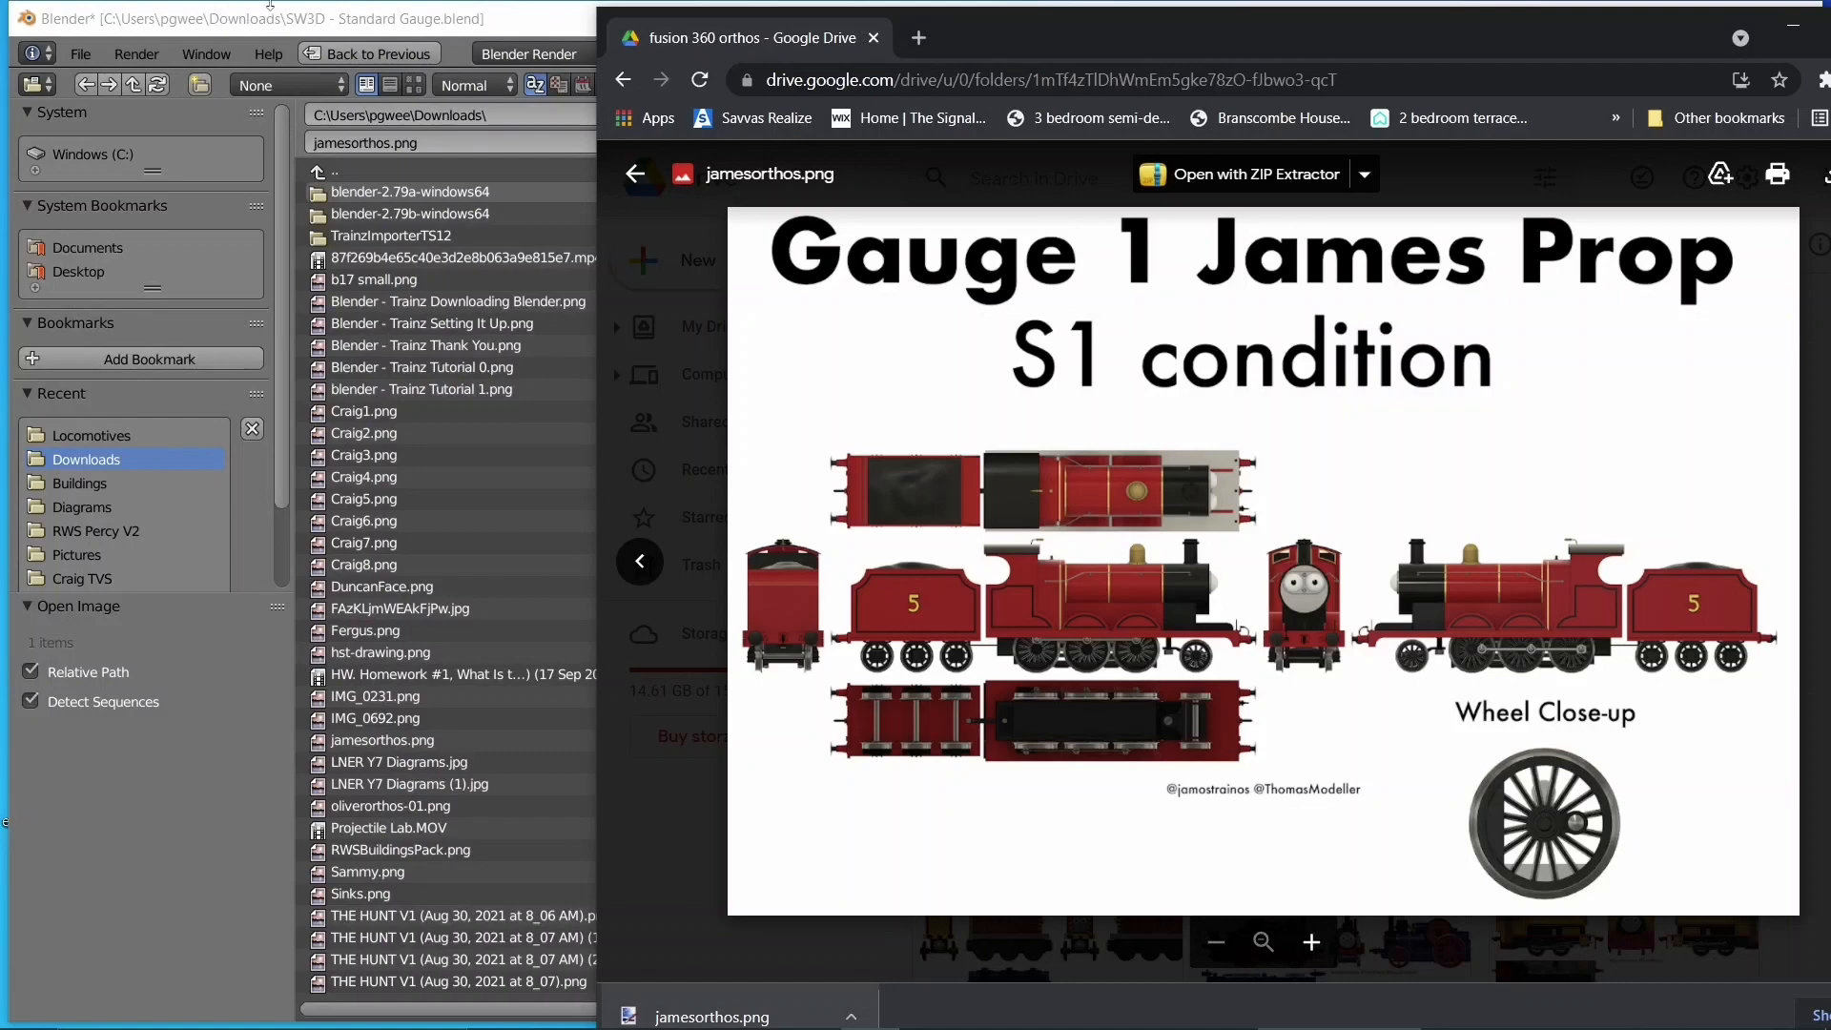
{"action": "left_click", "coordinate": [232, 5]}
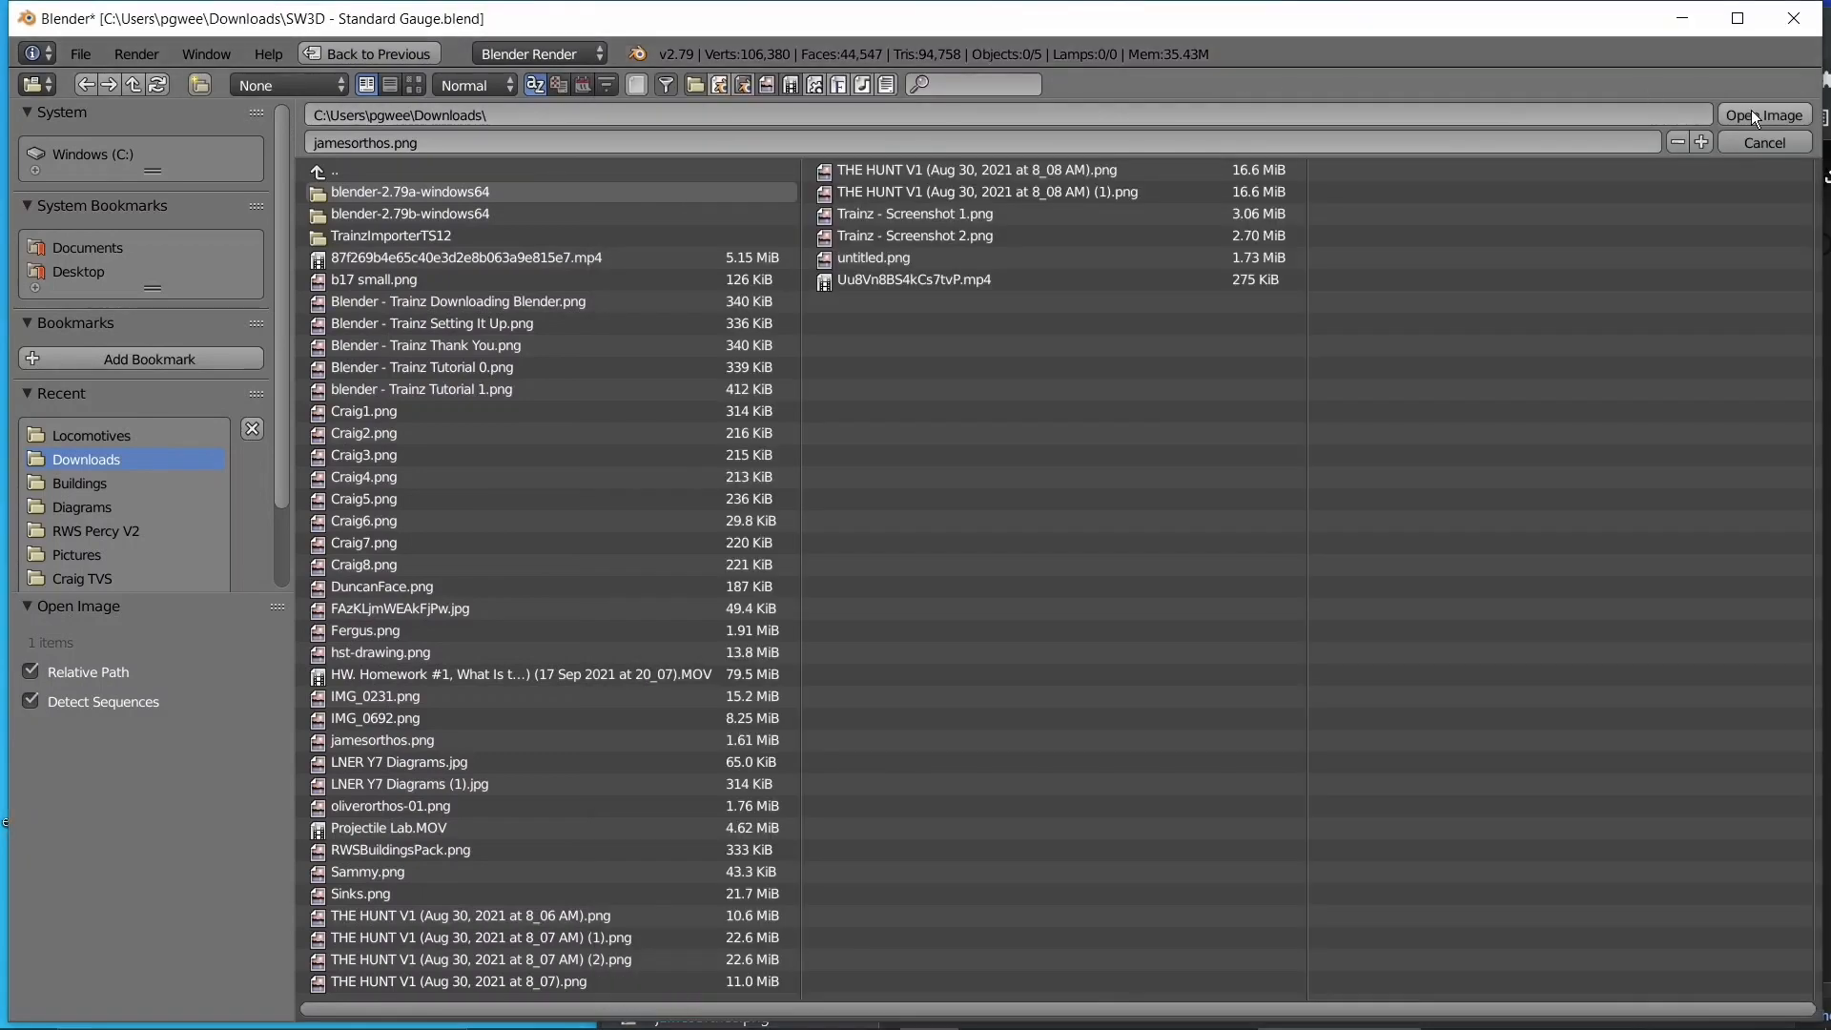
{"action": "left_click", "coordinate": [444, 142]}
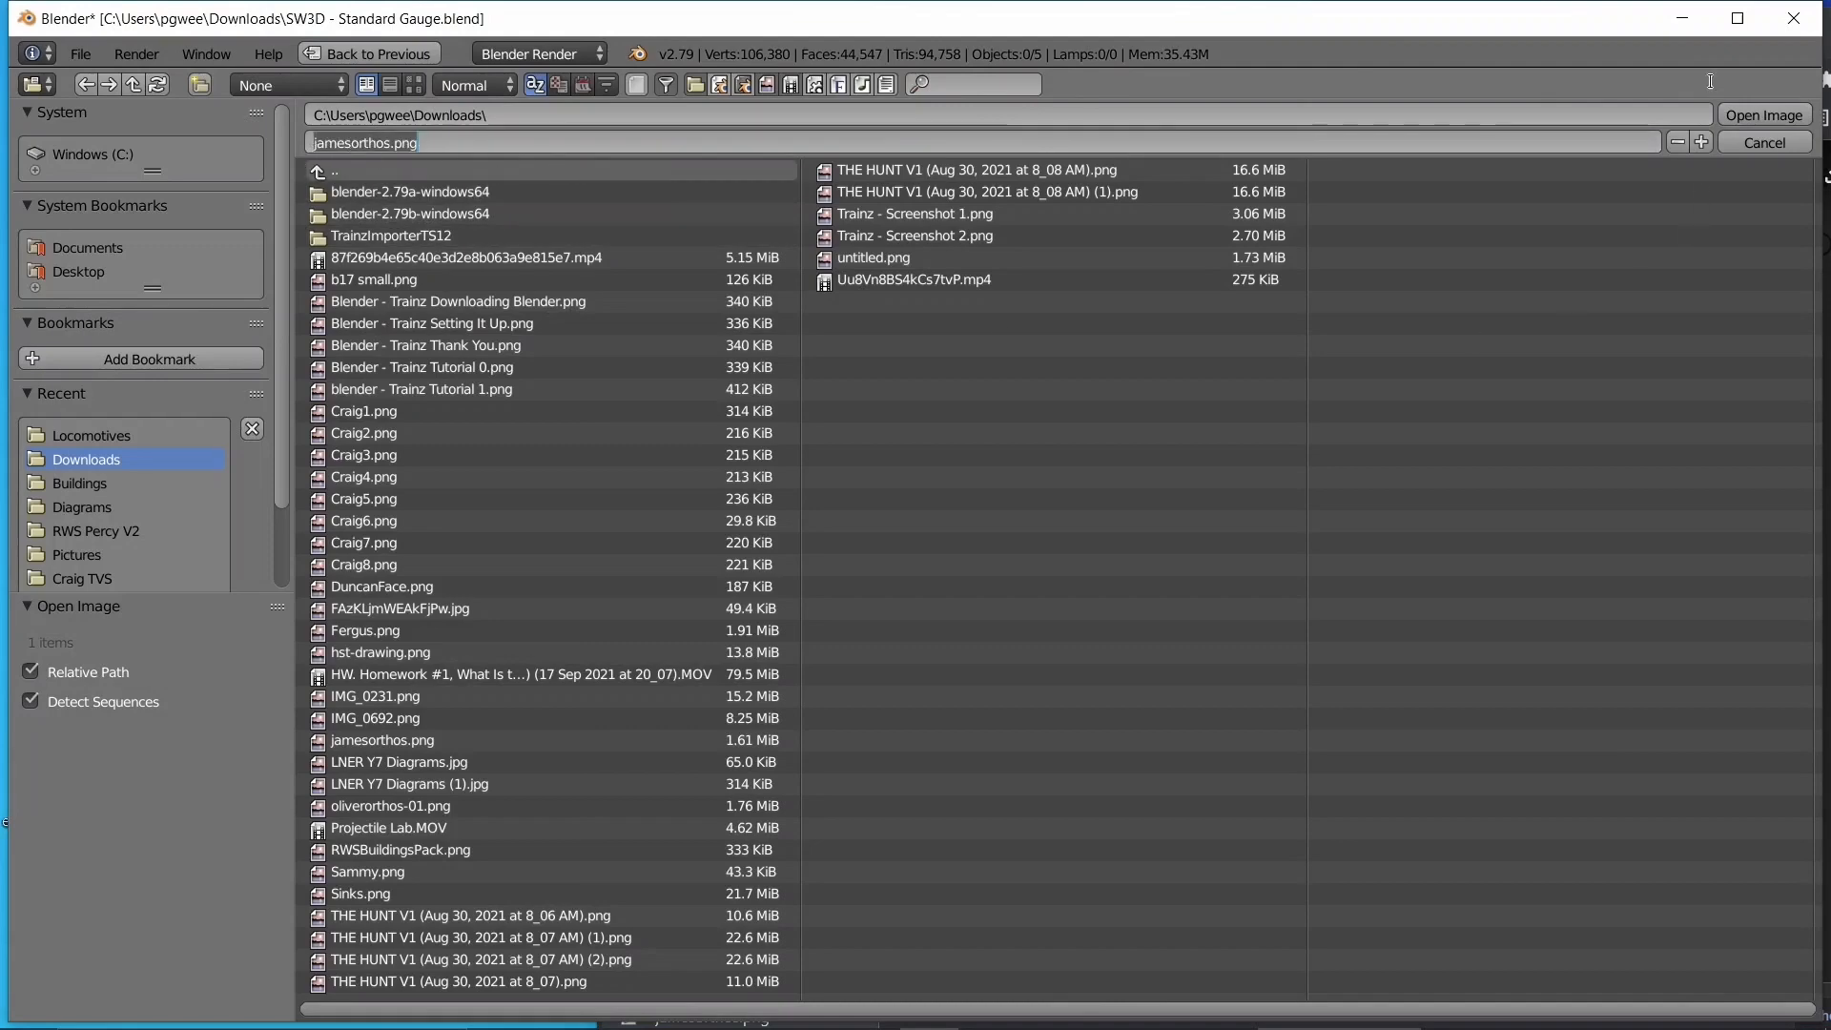
{"action": "key", "text": "Return"}
{"action": "left_click", "coordinate": [1752, 111]}
- Set the background image size to 32.03 and its offset to X -1.21, Y 4.94, so the front-facing engine's wheels rest on the rails
{"action": "scroll", "coordinate": [858, 667], "scroll_direction": "down", "scroll_amount": 3}
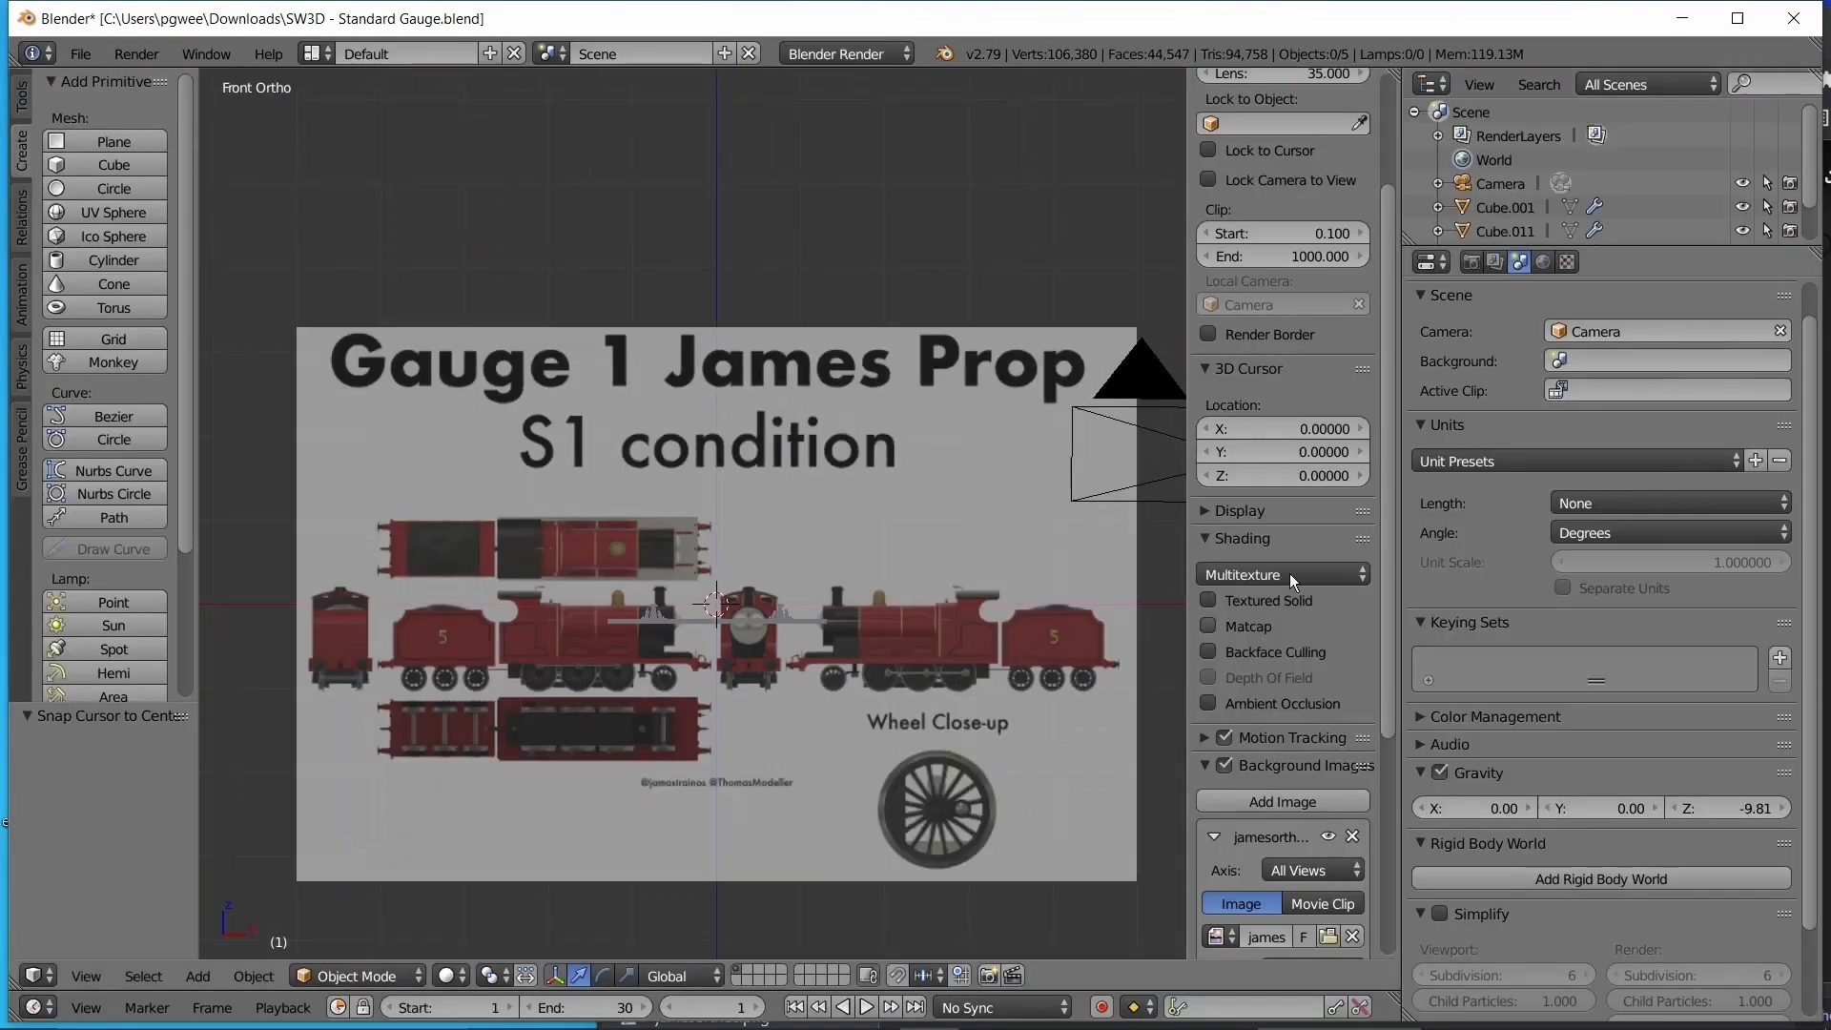
{"action": "scroll", "coordinate": [777, 722], "scroll_direction": "up", "scroll_amount": 3}
{"action": "scroll", "coordinate": [786, 682], "scroll_direction": "up", "scroll_amount": 2}
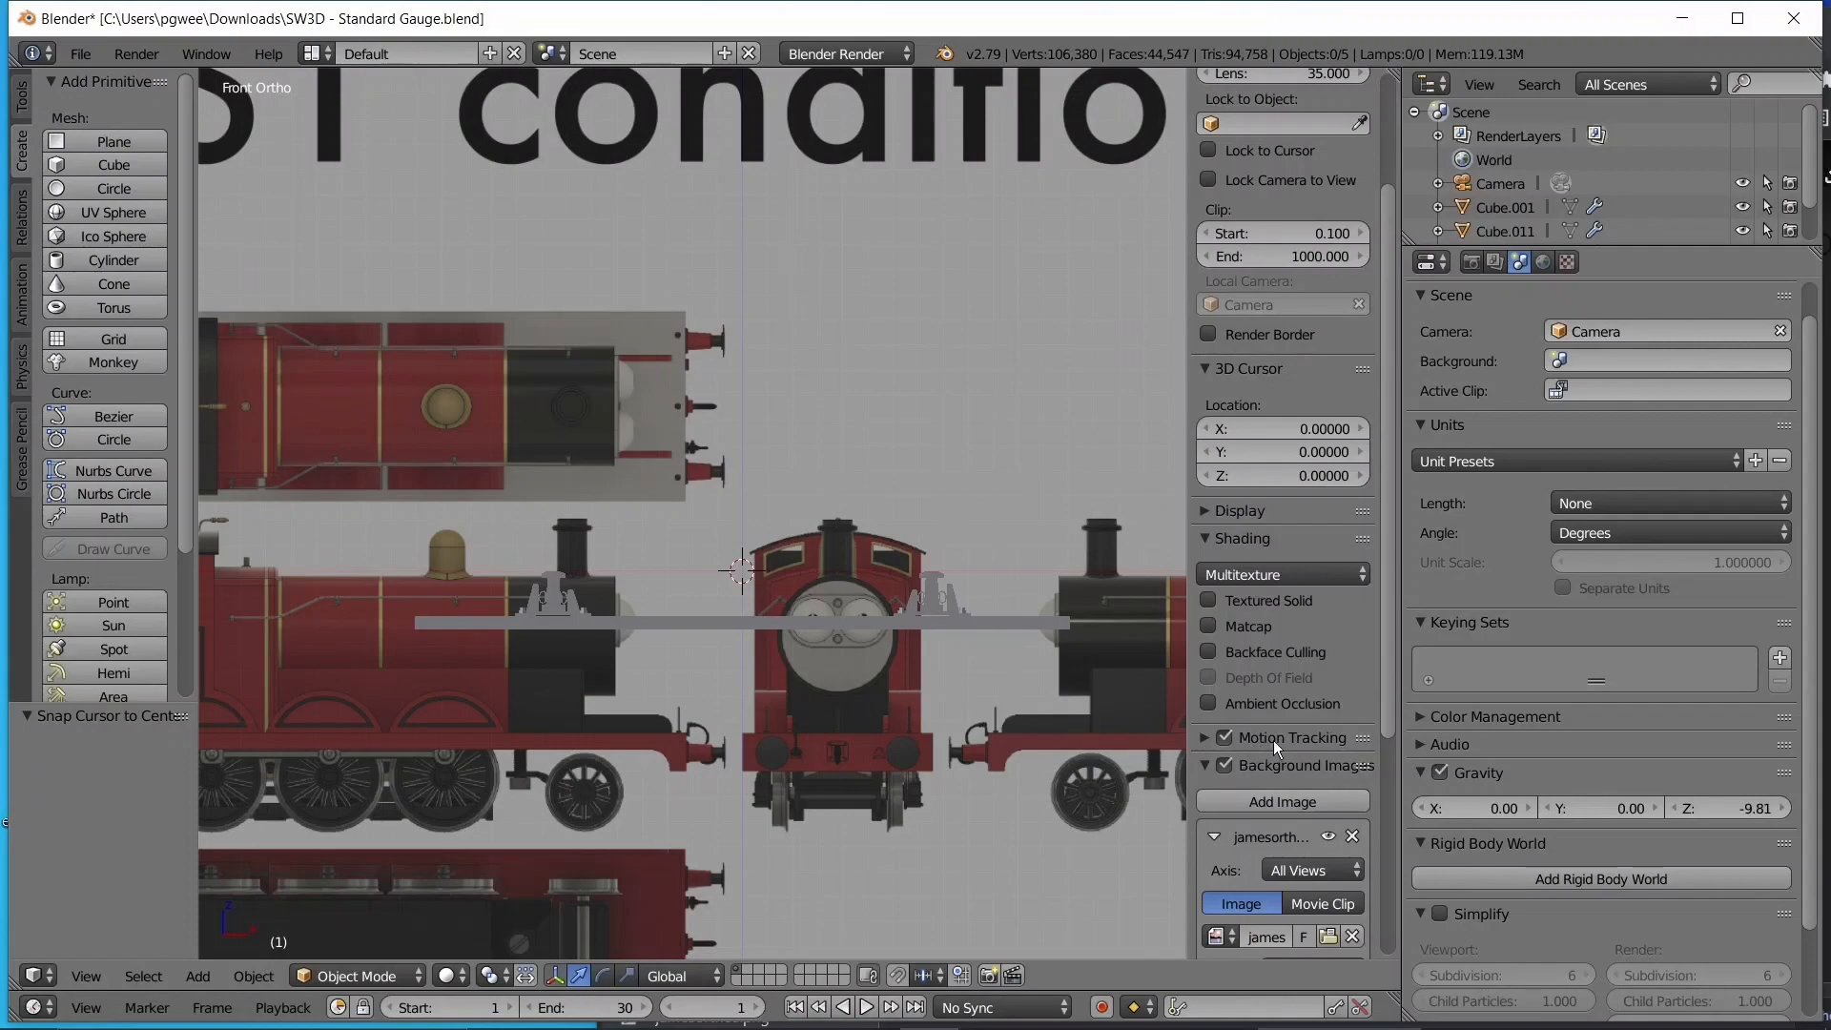
{"action": "scroll", "coordinate": [1273, 740], "scroll_direction": "down", "scroll_amount": 8}
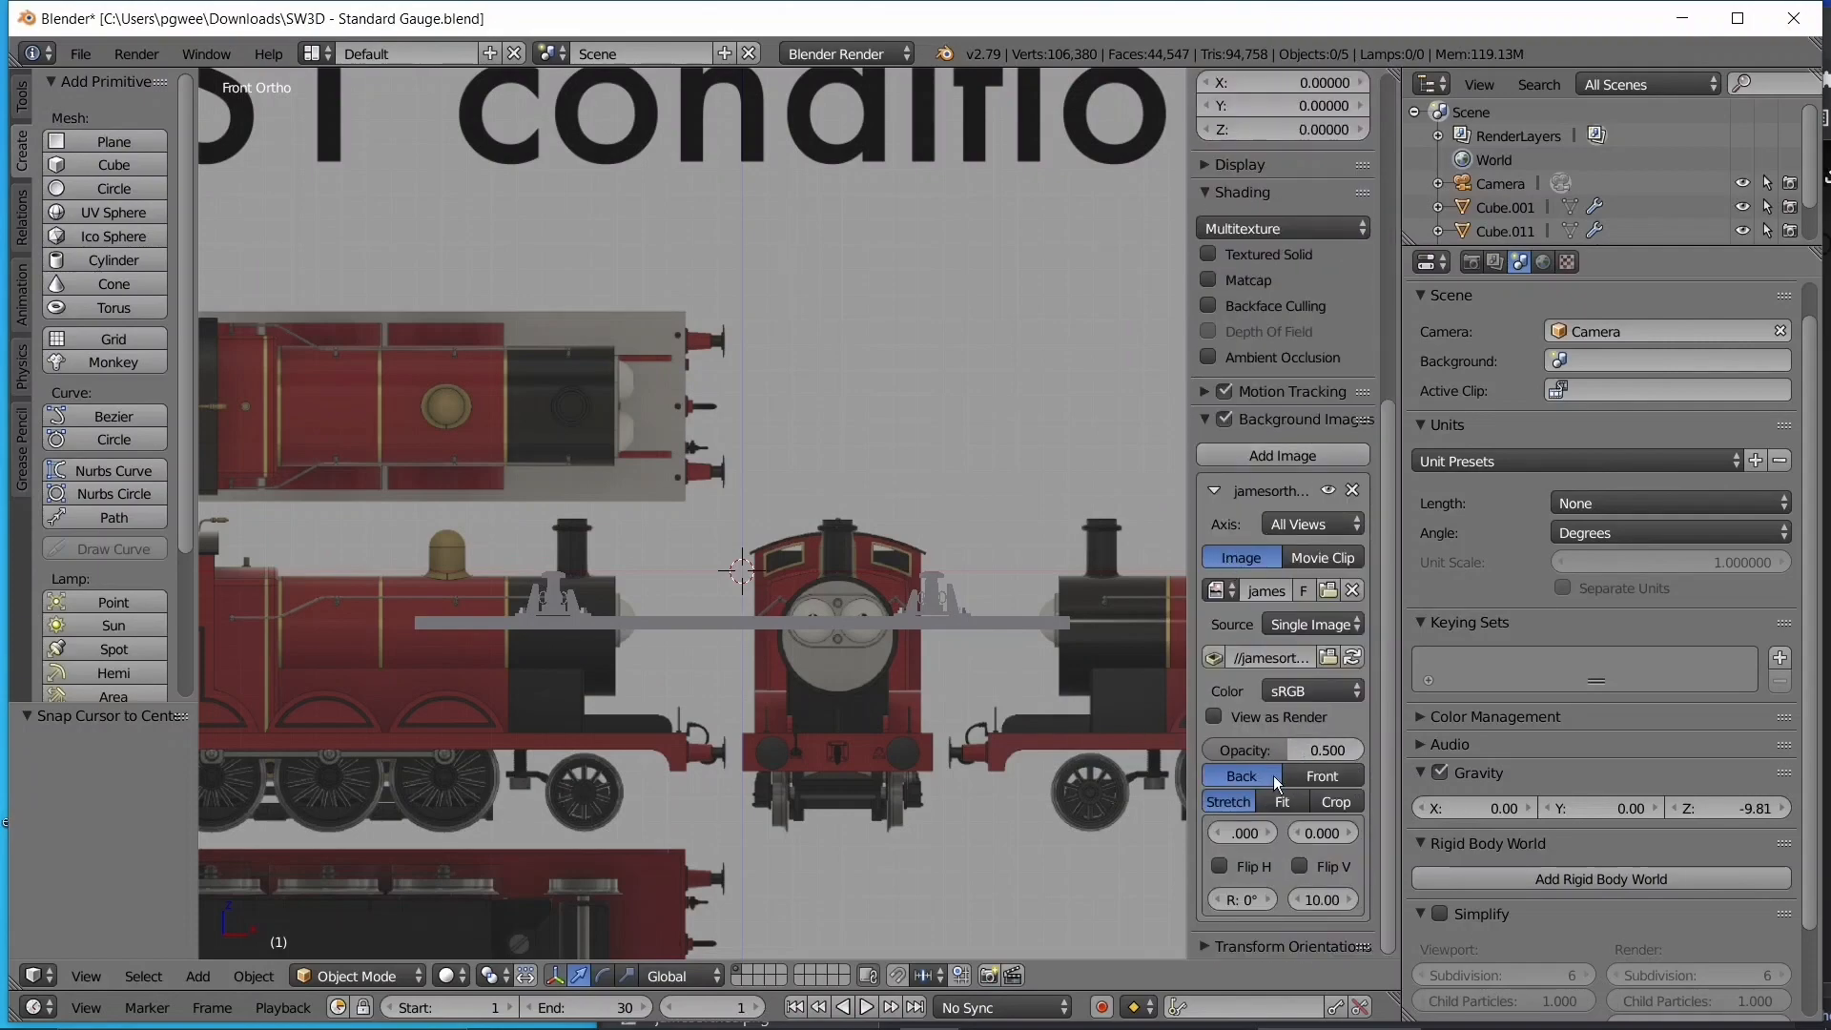
{"action": "left_click_drag", "start_coordinate": [1320, 832], "coordinate": [1243, 836]}
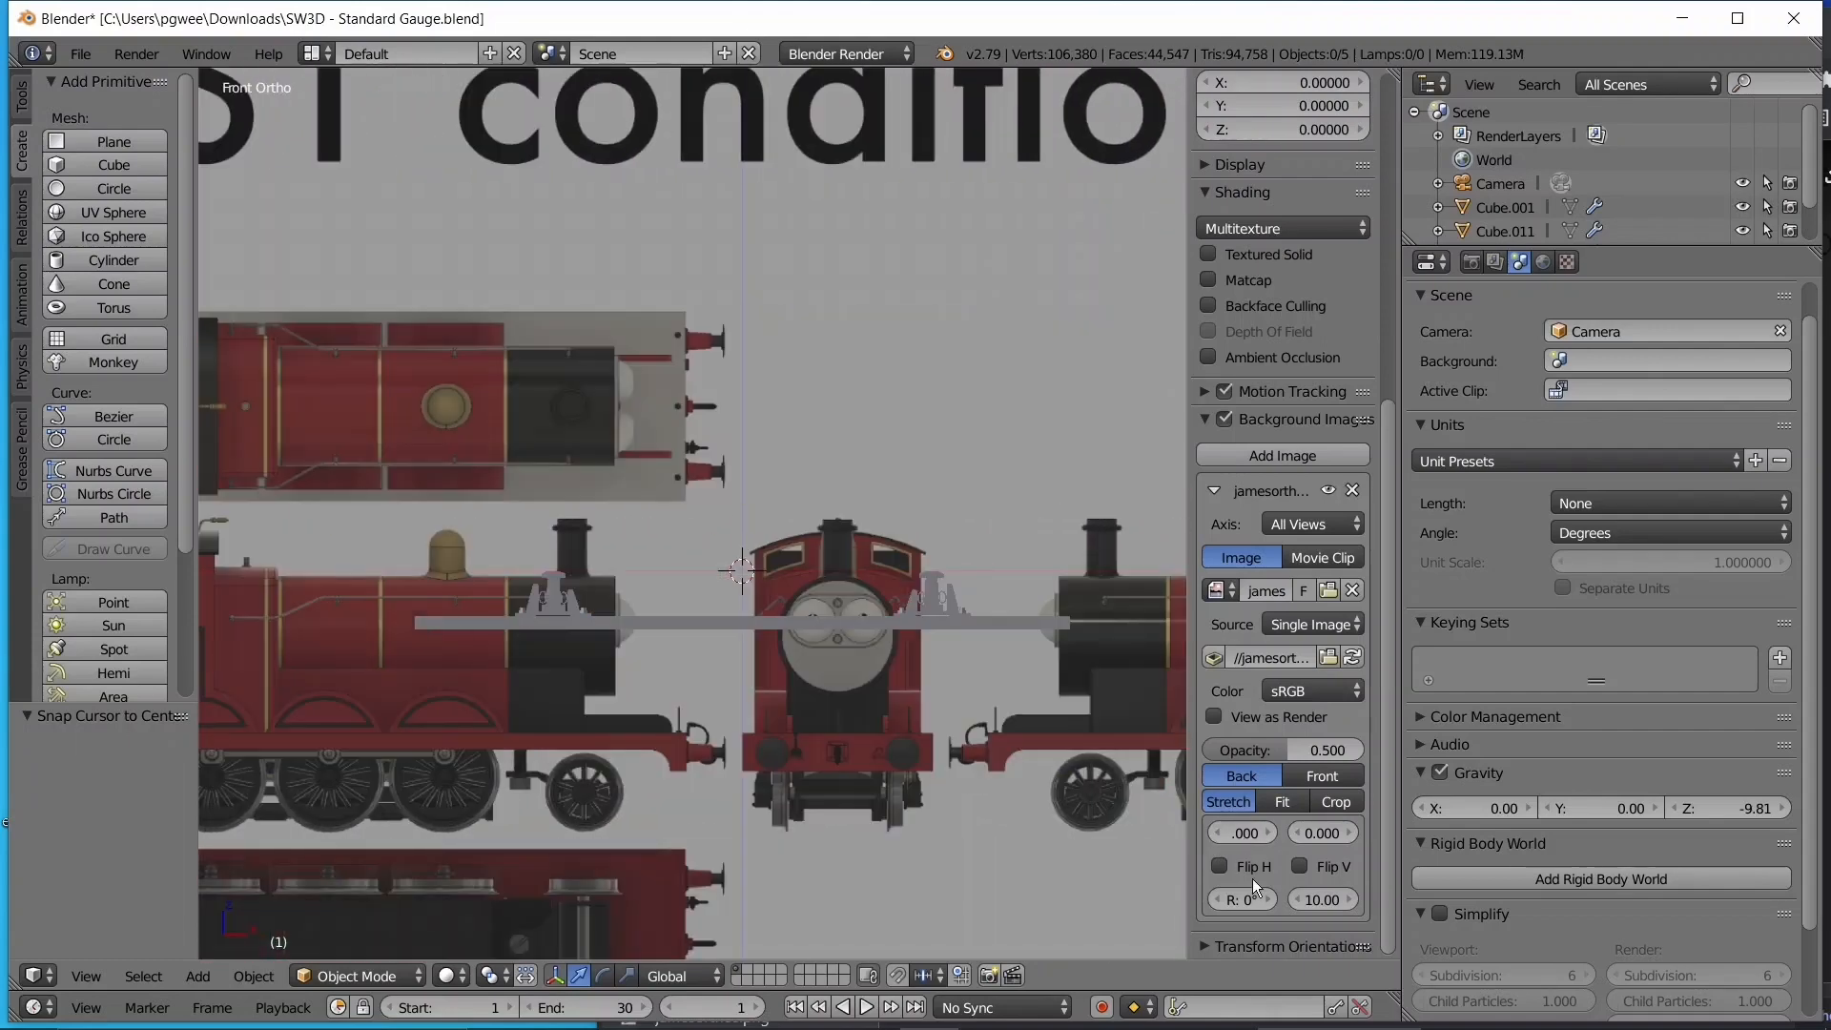
{"action": "left_click_drag", "start_coordinate": [1222, 906], "coordinate": [1272, 905]}
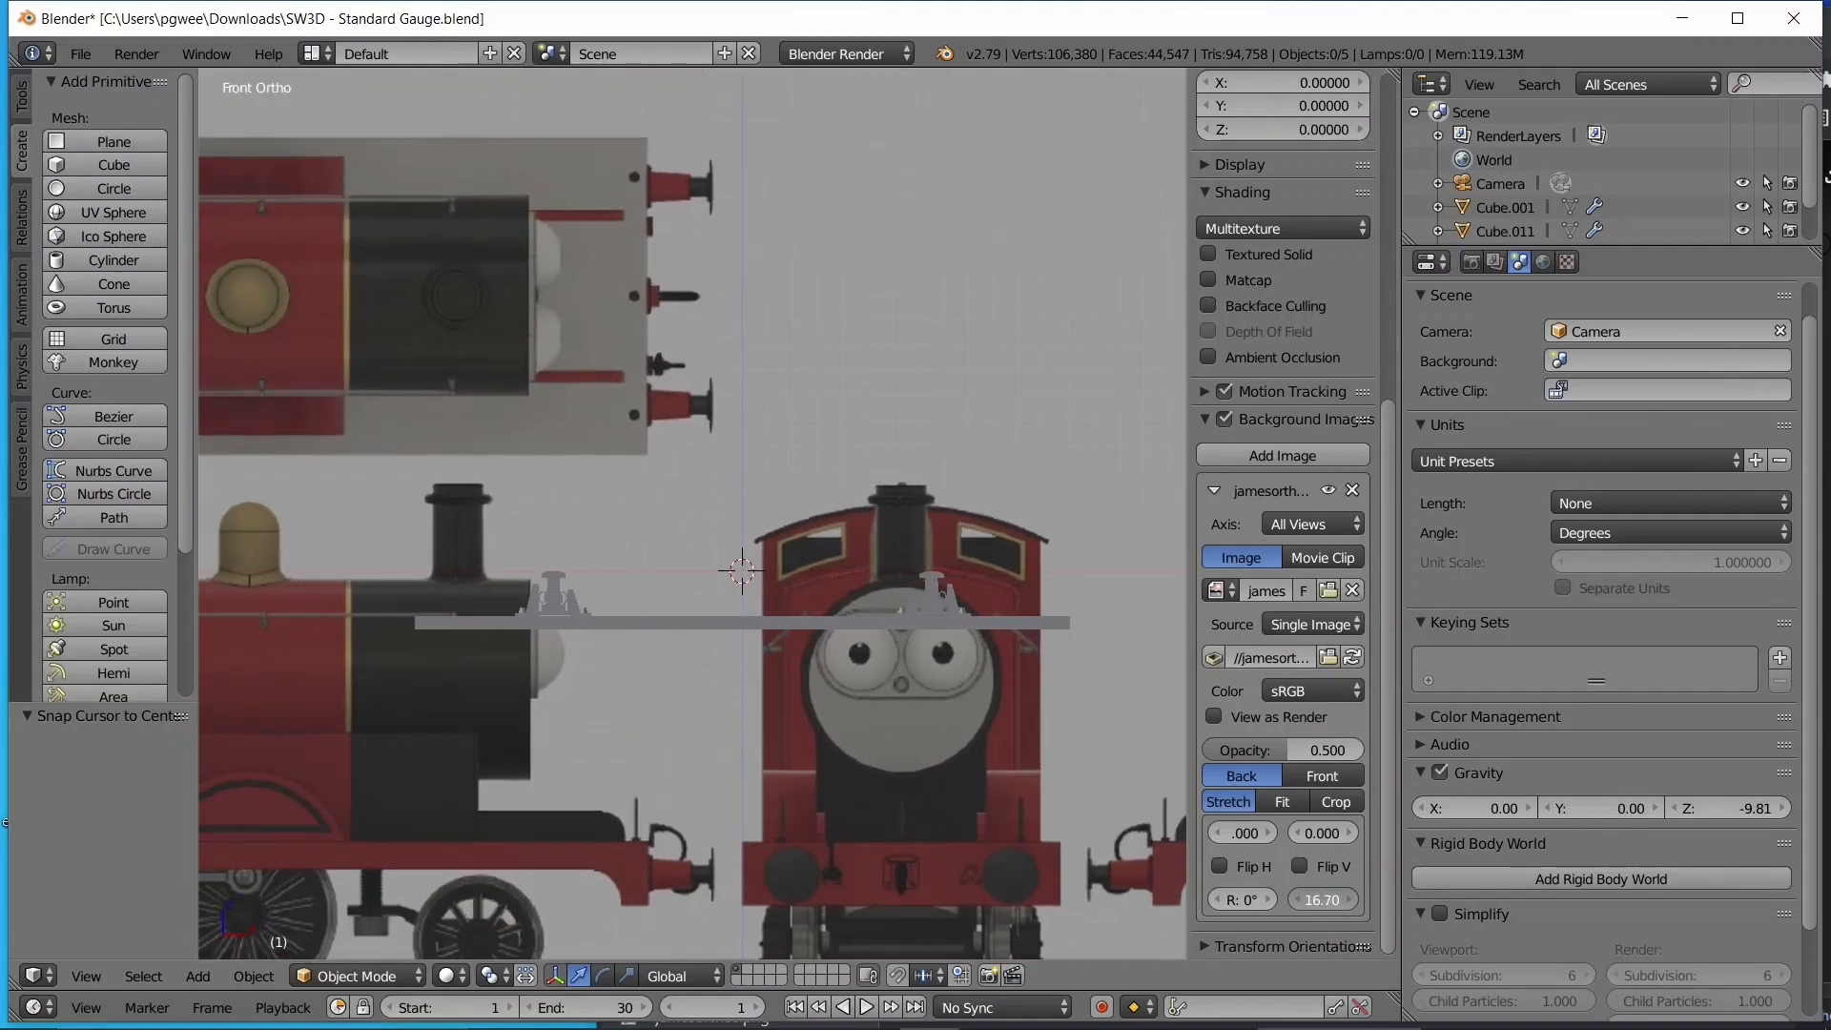
{"action": "left_click_drag", "start_coordinate": [1321, 832], "coordinate": [1241, 833]}
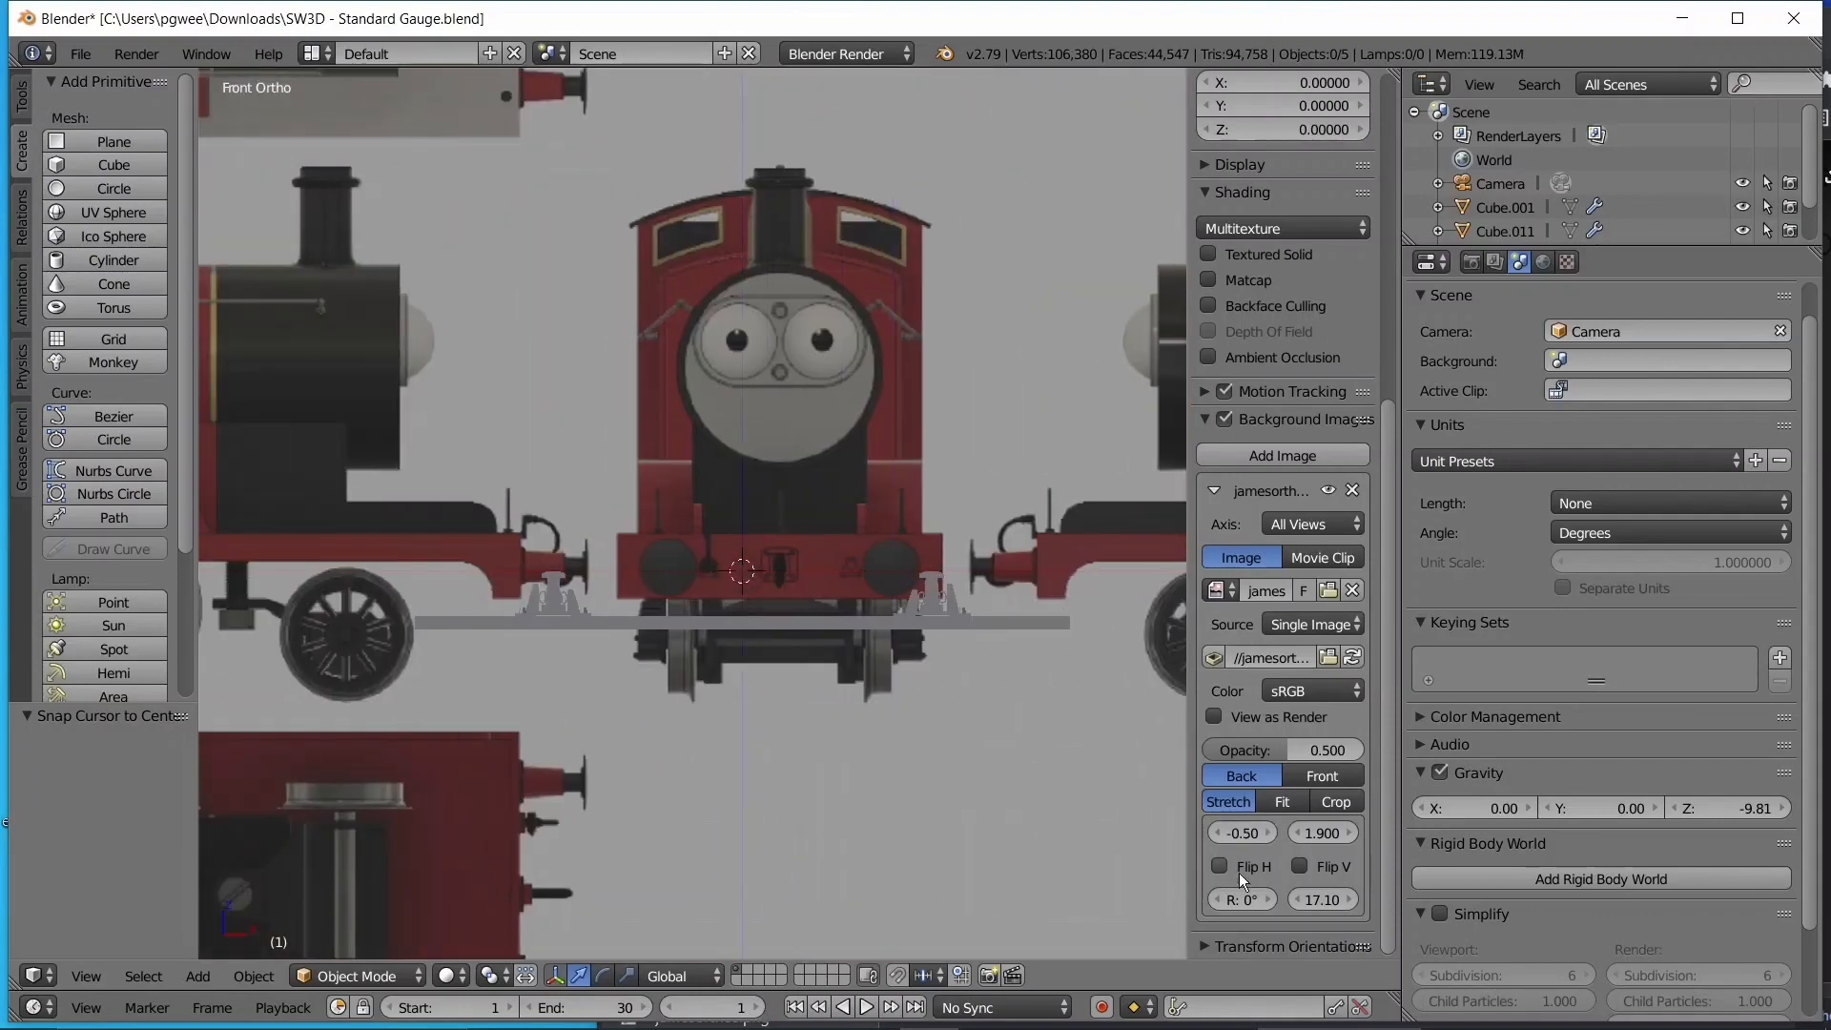
{"action": "left_click_drag", "start_coordinate": [1244, 899], "coordinate": [1371, 899]}
{"action": "right_click", "coordinate": [1242, 897]}
{"action": "mouse_move", "coordinate": [1310, 906]}
{"action": "left_mouse_down"}
{"action": "mouse_move", "coordinate": [1363, 906]}
{"action": "mouse_move", "coordinate": [1347, 906]}
{"action": "left_mouse_up"}
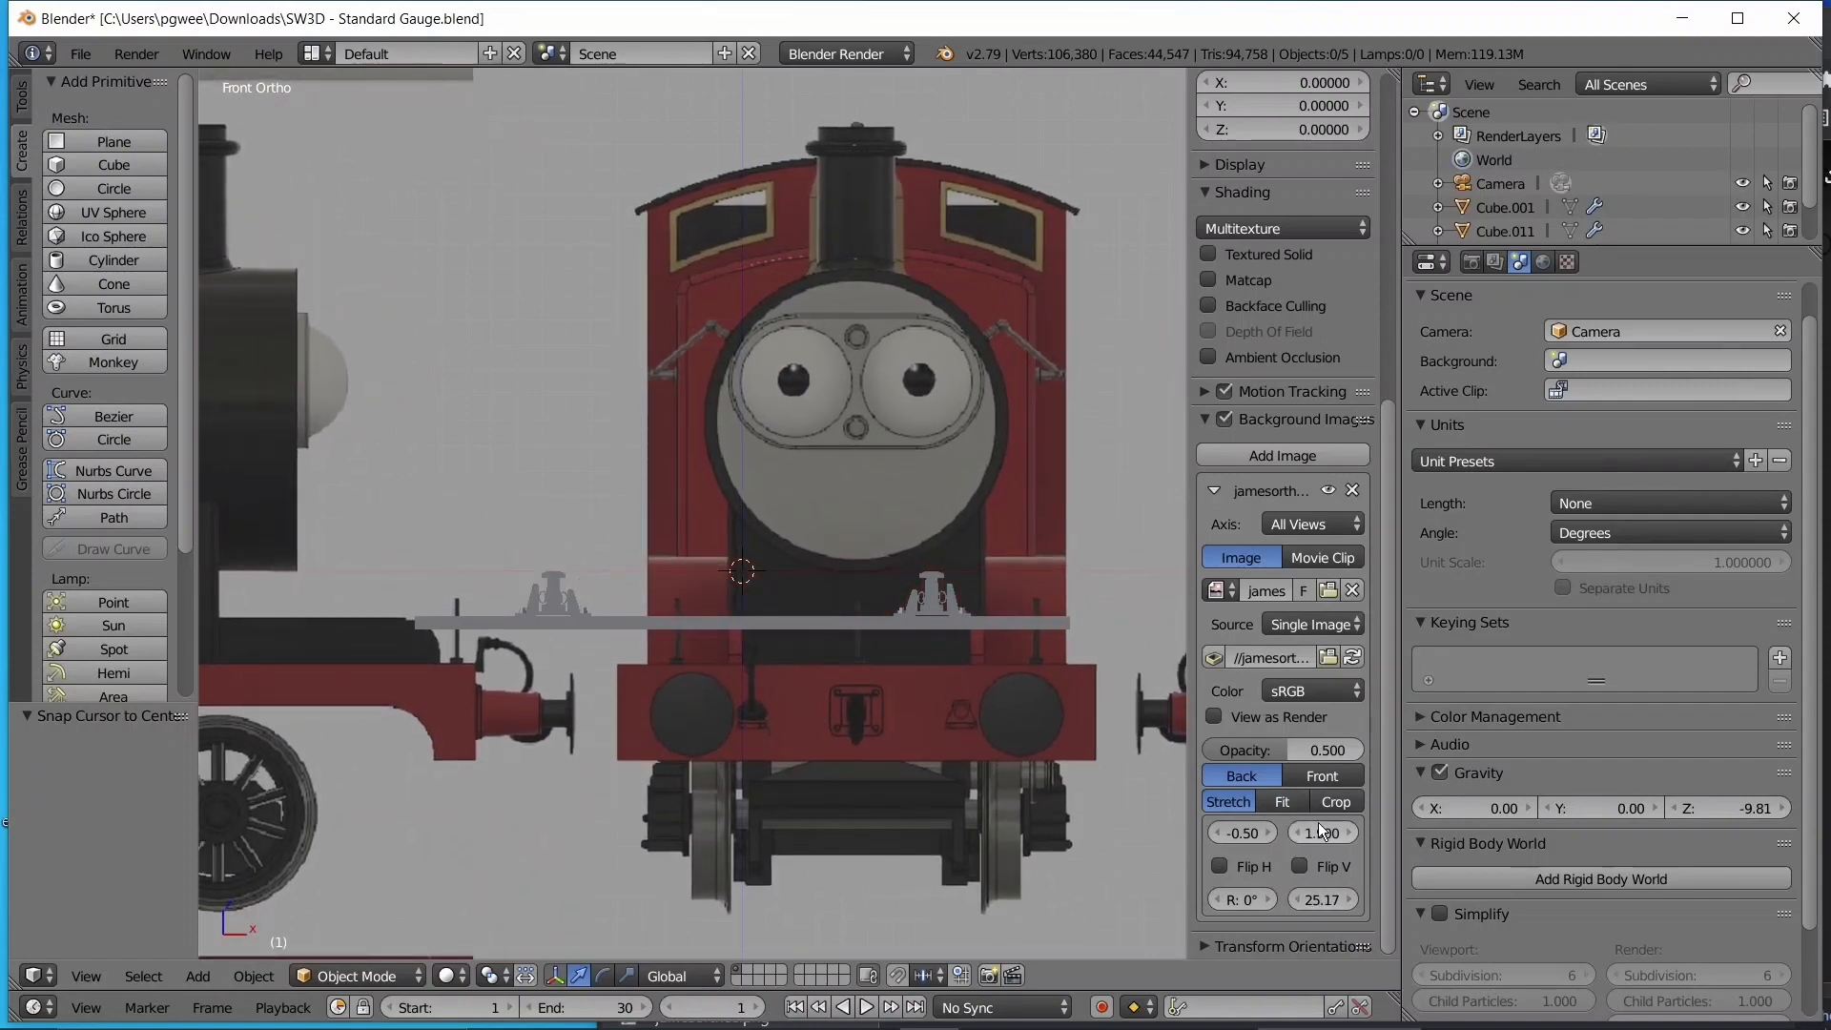
{"action": "mouse_move", "coordinate": [1317, 832]}
{"action": "left_mouse_down"}
{"action": "mouse_move", "coordinate": [1297, 832]}
{"action": "mouse_move", "coordinate": [1350, 832]}
{"action": "left_mouse_up"}
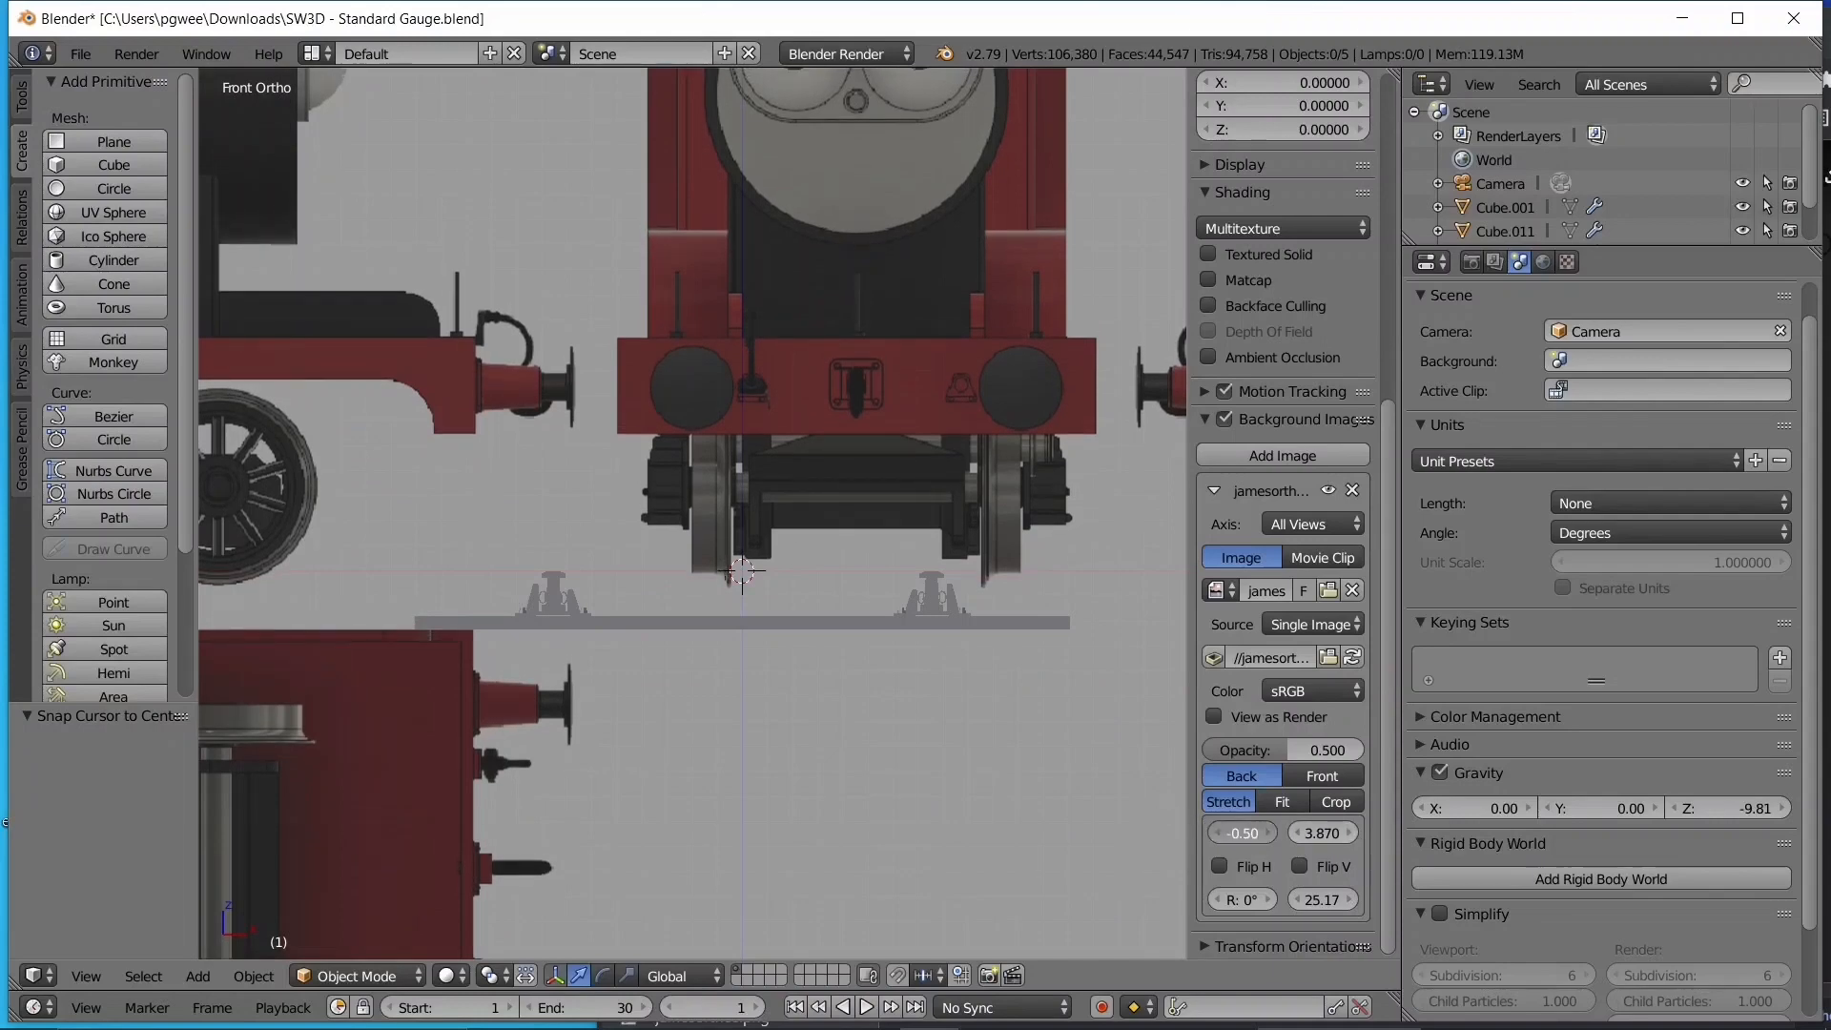
{"action": "left_click_drag", "start_coordinate": [1239, 832], "coordinate": [1216, 832]}
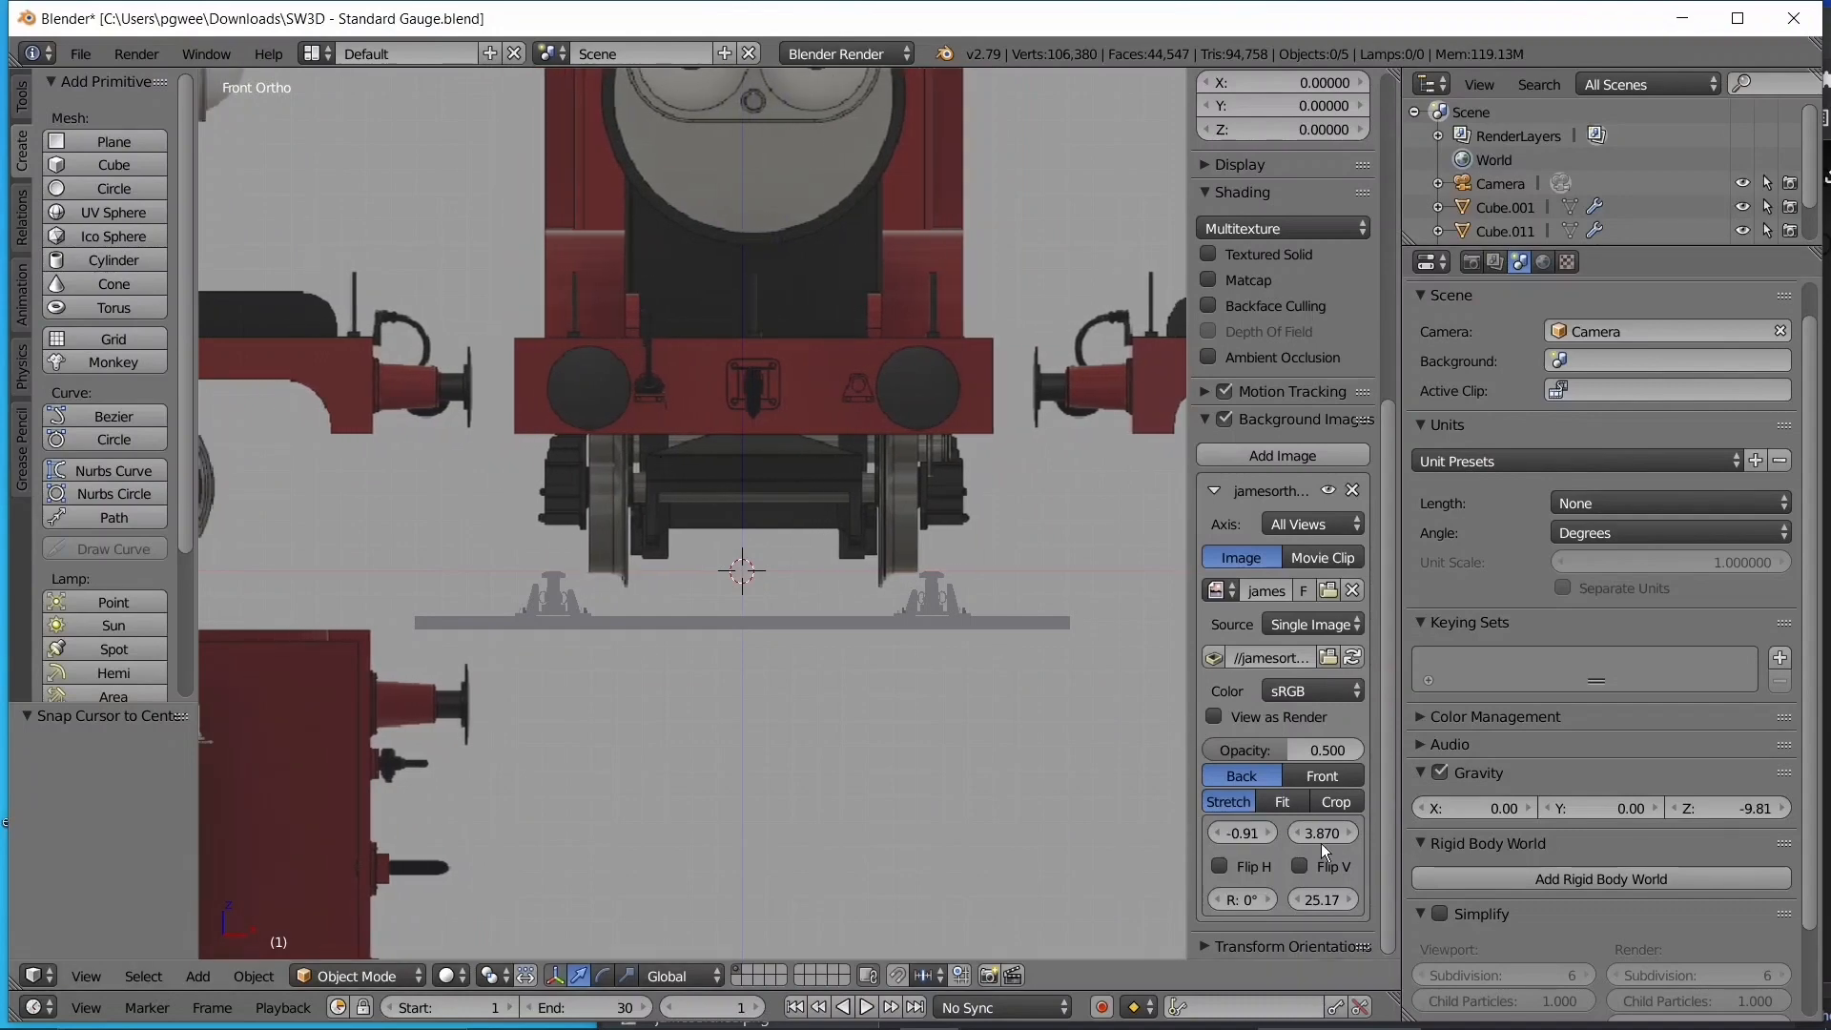
{"action": "left_click_drag", "start_coordinate": [1312, 901], "coordinate": [1337, 901]}
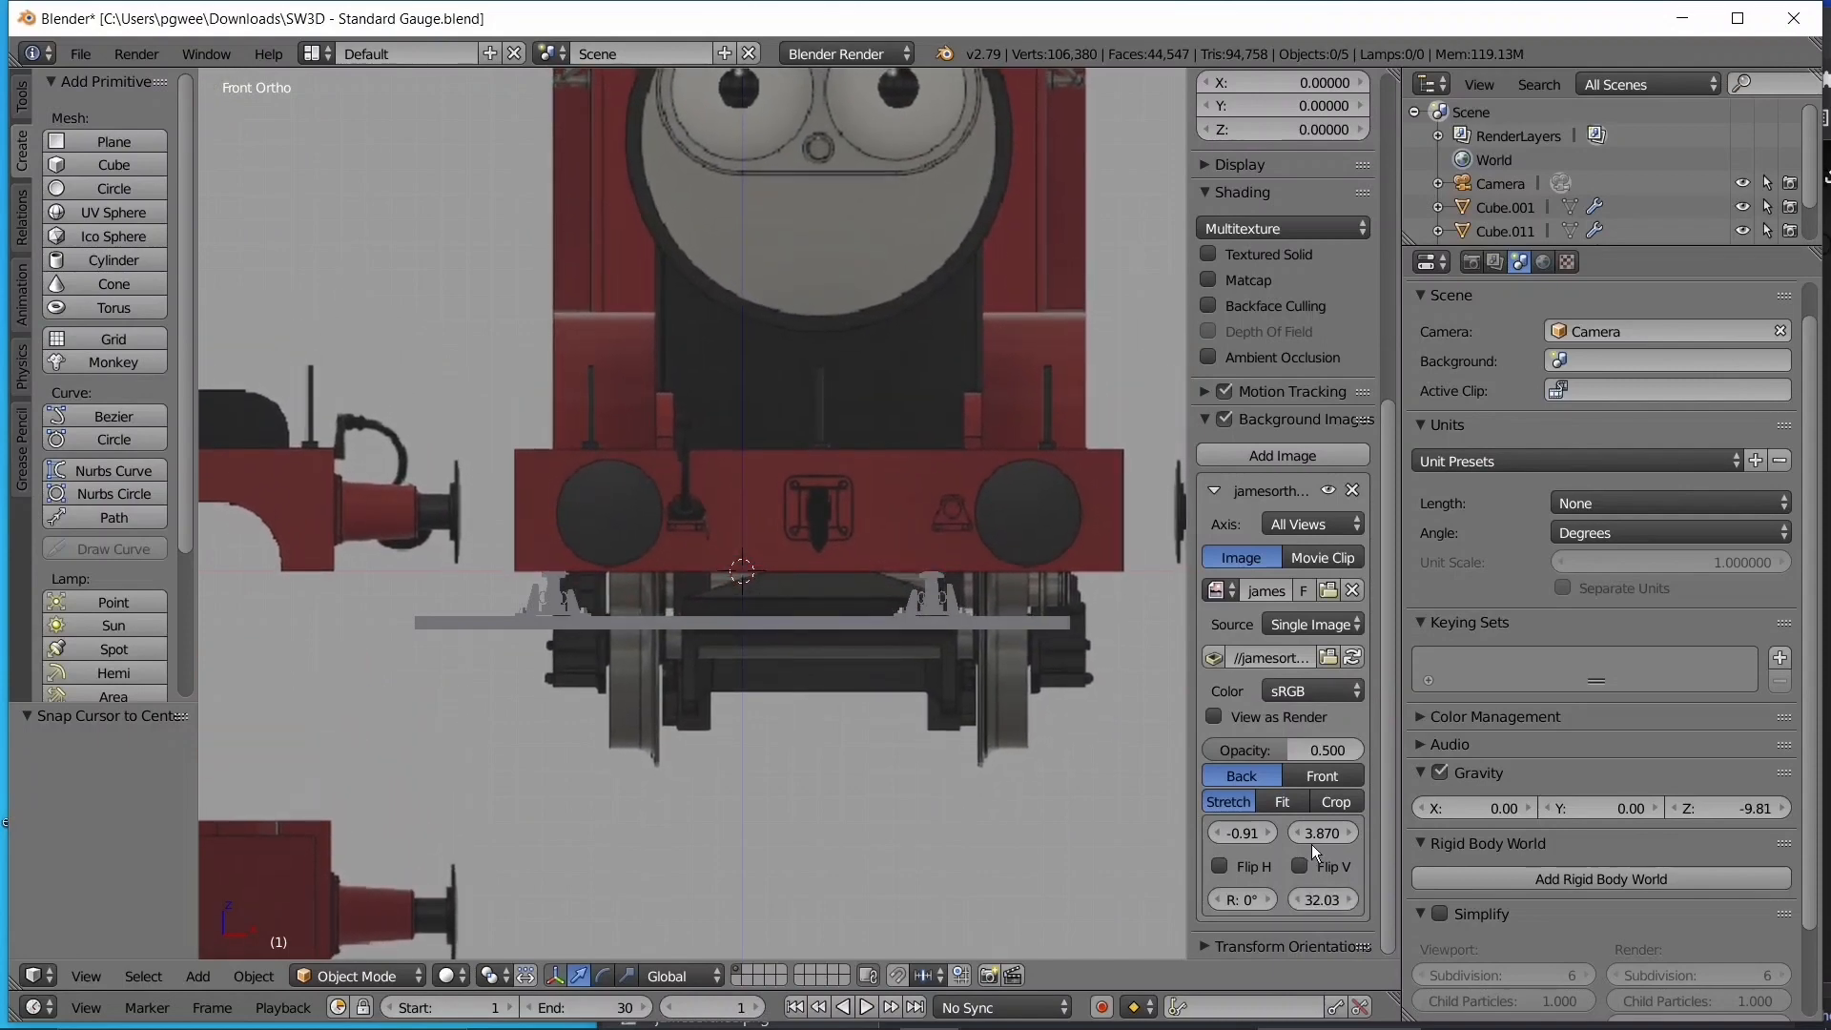
{"action": "left_click_drag", "start_coordinate": [1322, 832], "coordinate": [1225, 832]}
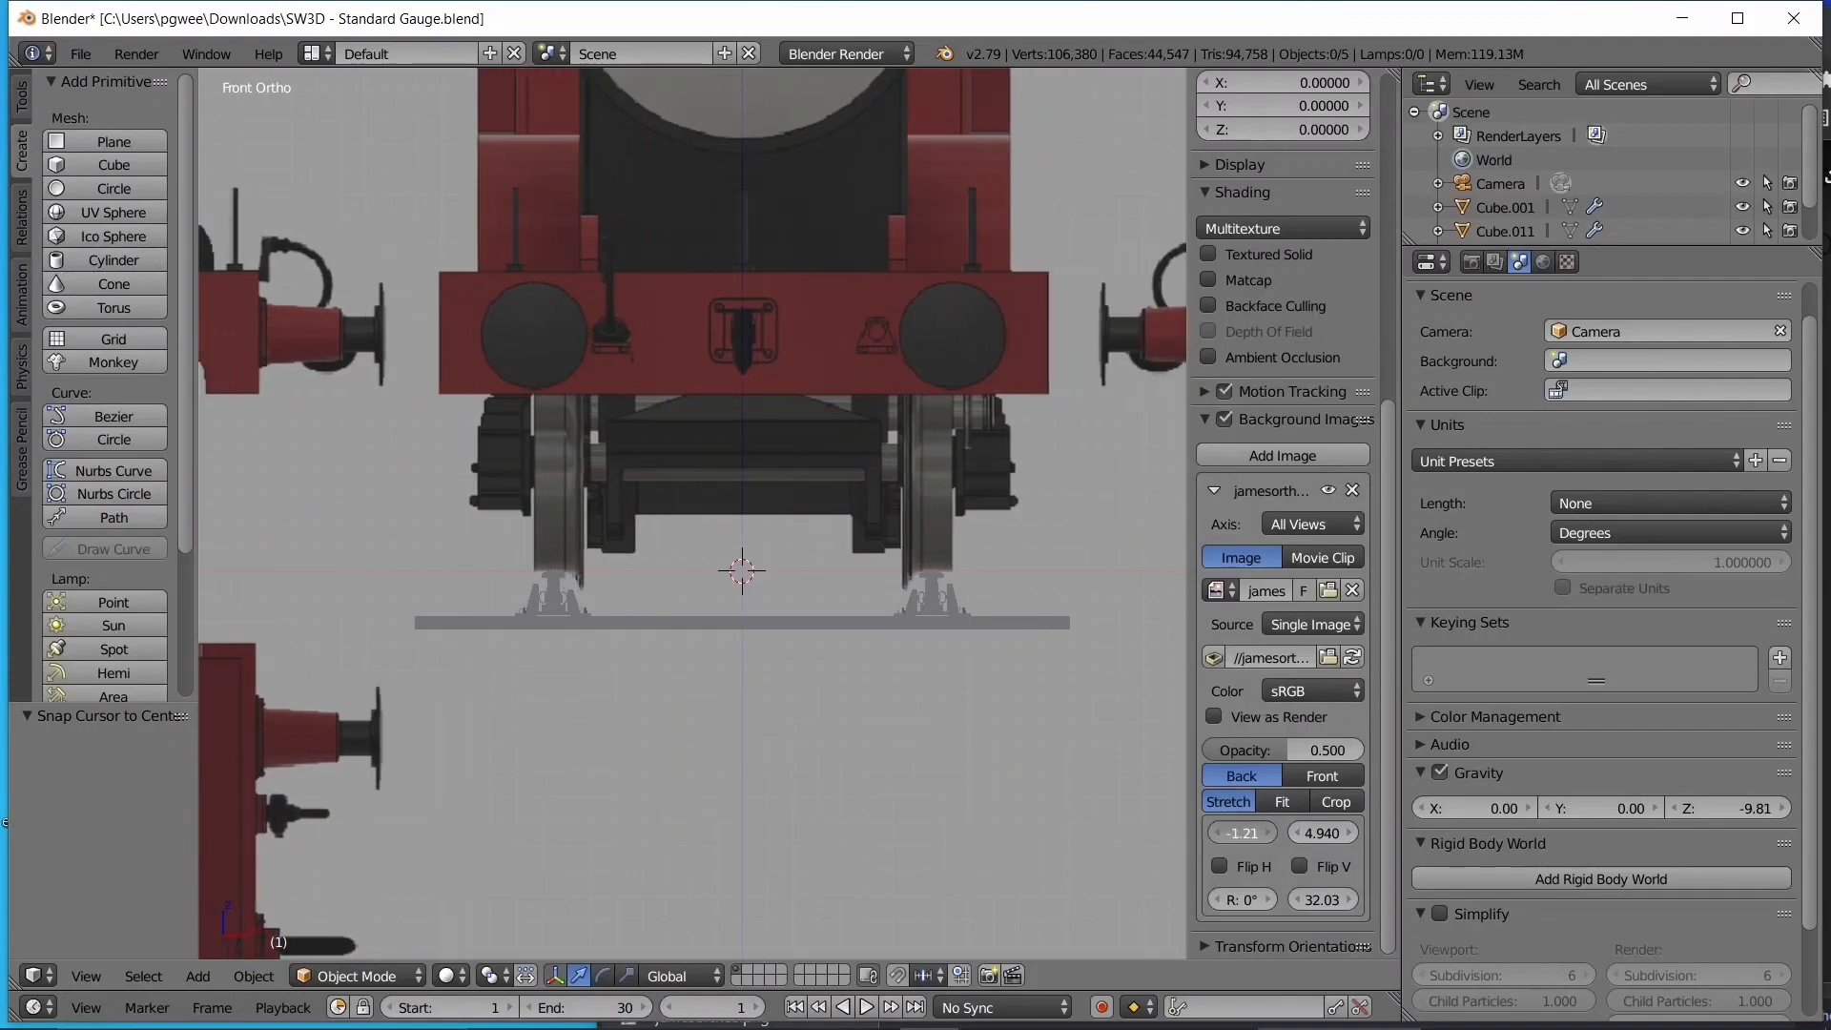
- Examine how the front-facing engine's wheels and flanges line up with both rails in front view
{"action": "scroll", "coordinate": [757, 768], "scroll_direction": "down", "scroll_amount": 2}
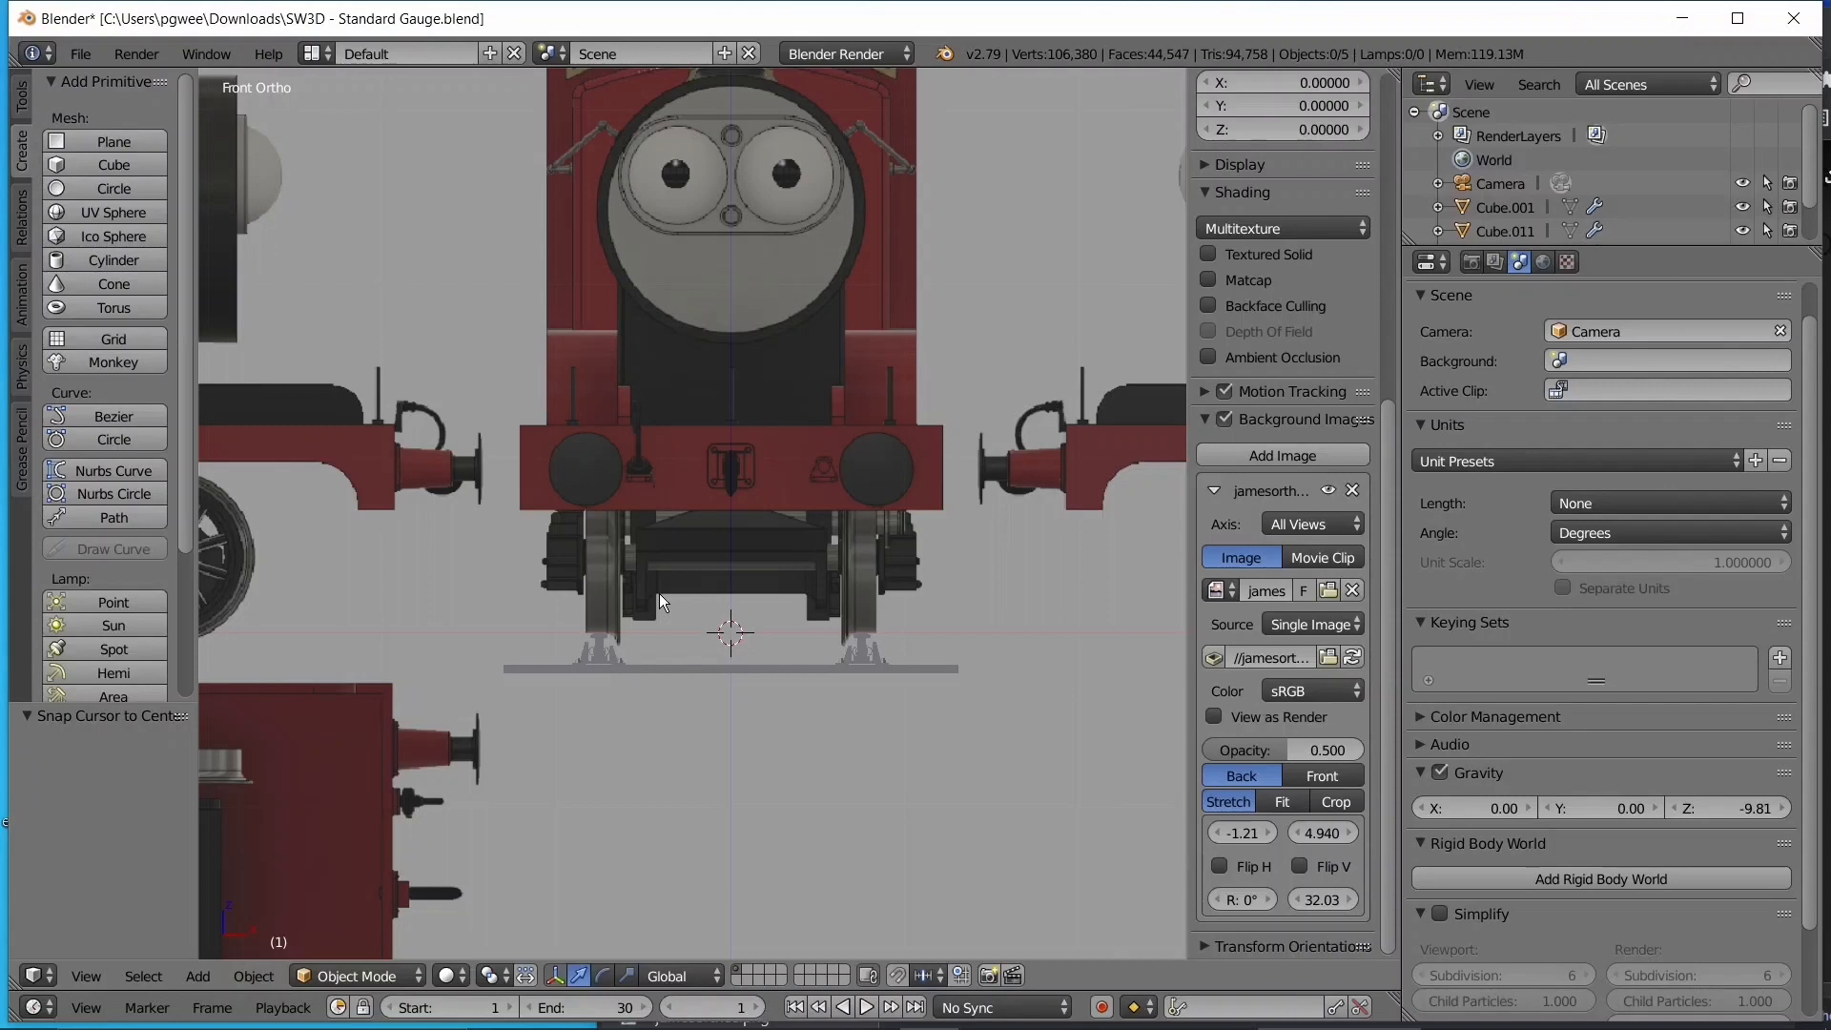
{"action": "scroll", "coordinate": [858, 443], "scroll_direction": "down", "scroll_amount": 3}
{"action": "scroll", "coordinate": [852, 478], "scroll_direction": "up", "scroll_amount": 5}
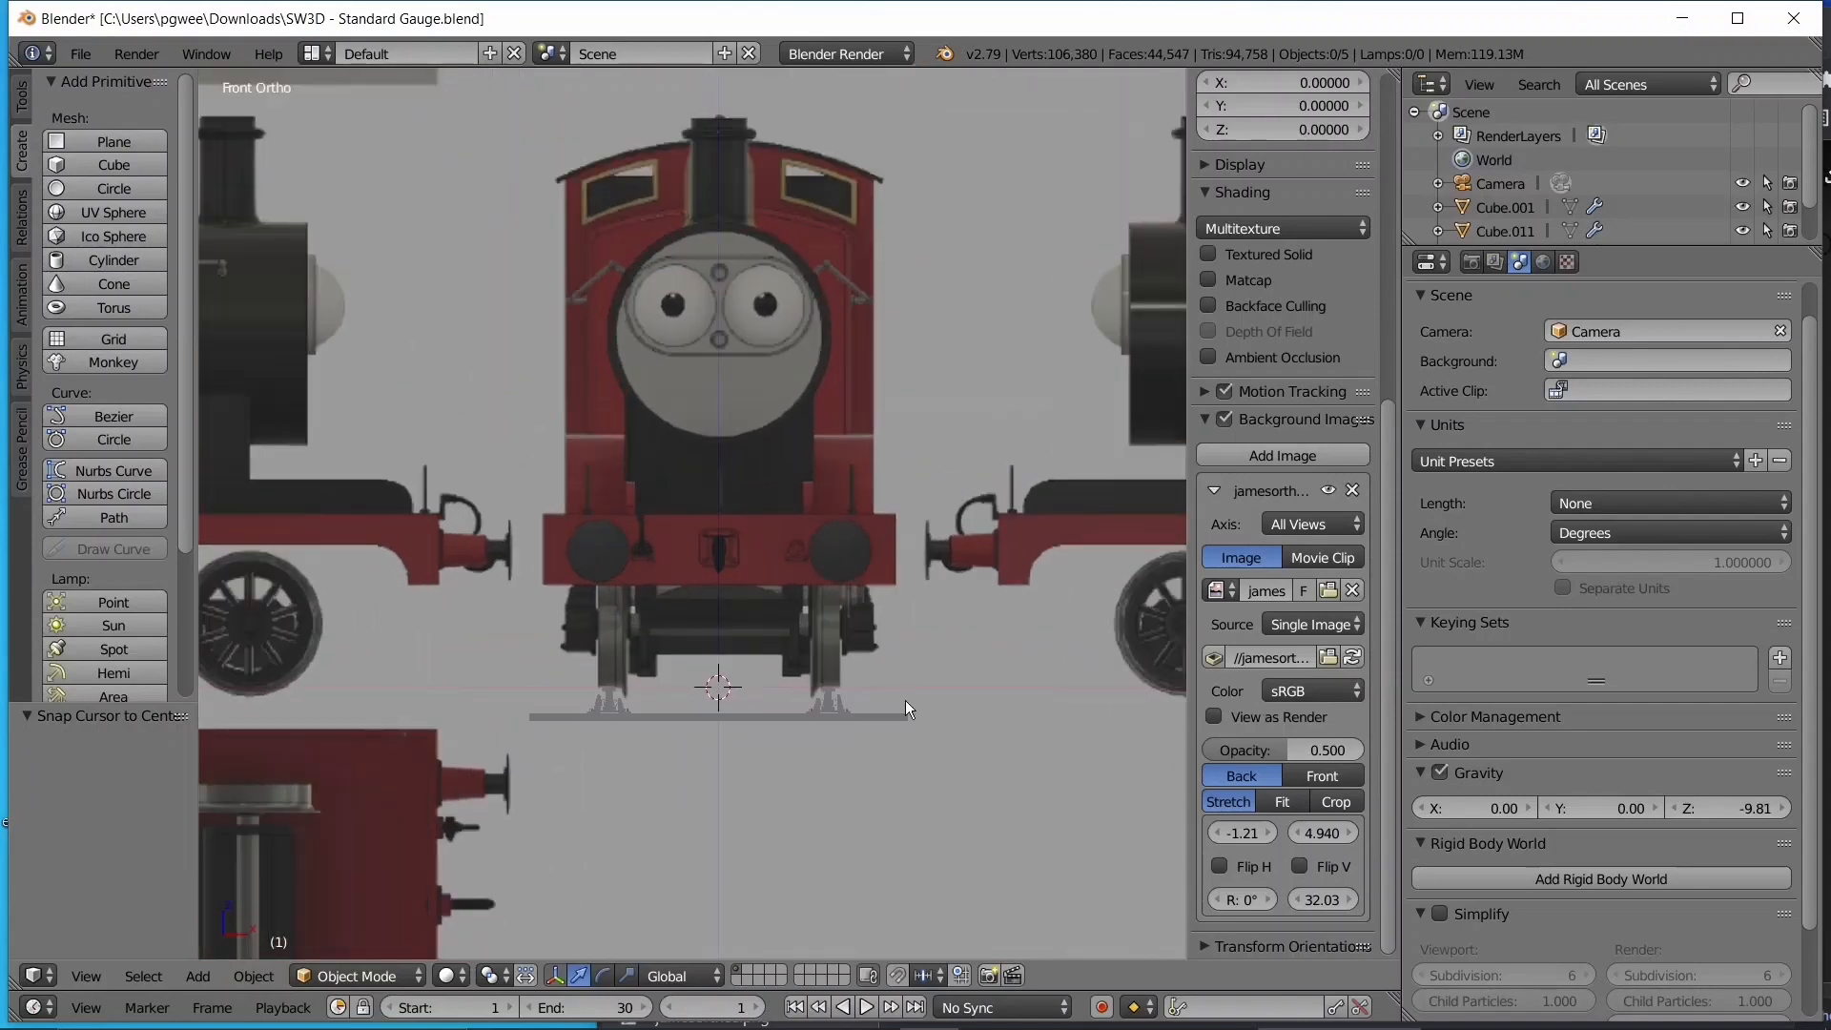
{"action": "middle_click_drag", "start_coordinate": [878, 768], "coordinate": [788, 581], "text": "shift"}
{"action": "scroll", "coordinate": [788, 581], "scroll_direction": "up", "scroll_amount": 2}
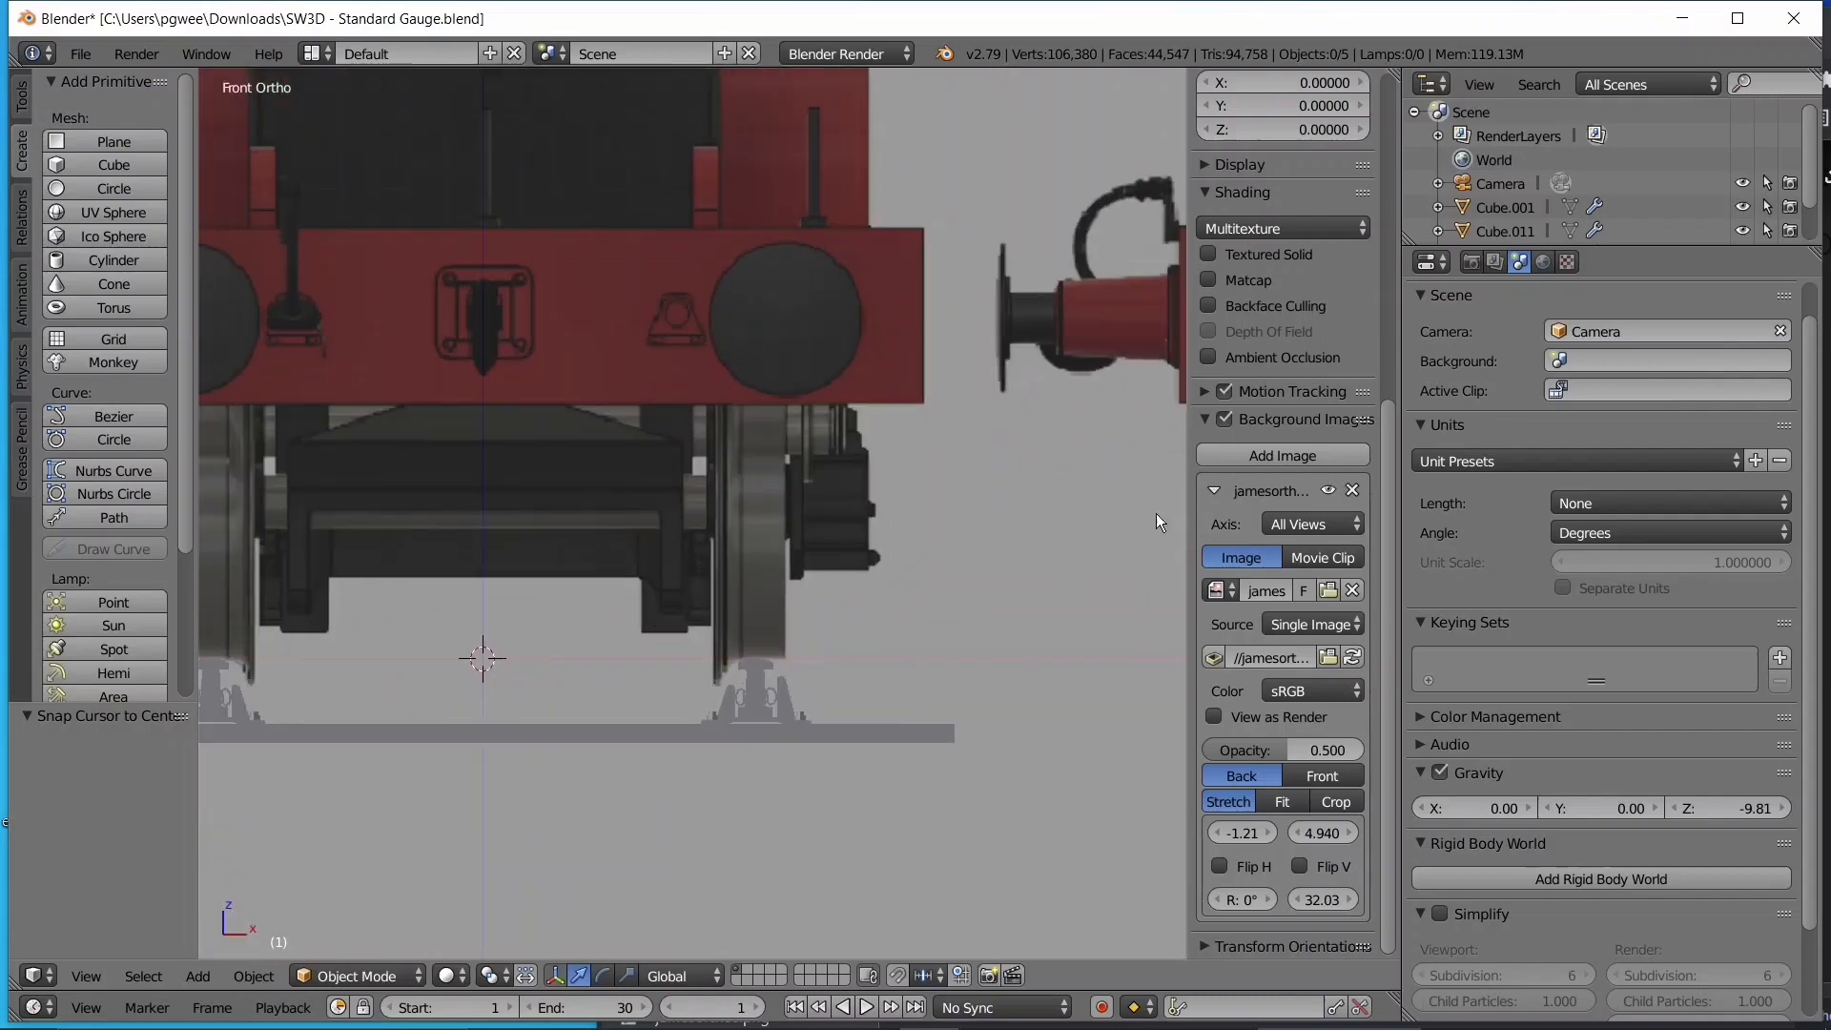
{"action": "scroll", "coordinate": [885, 580], "scroll_direction": "up", "scroll_amount": 5}
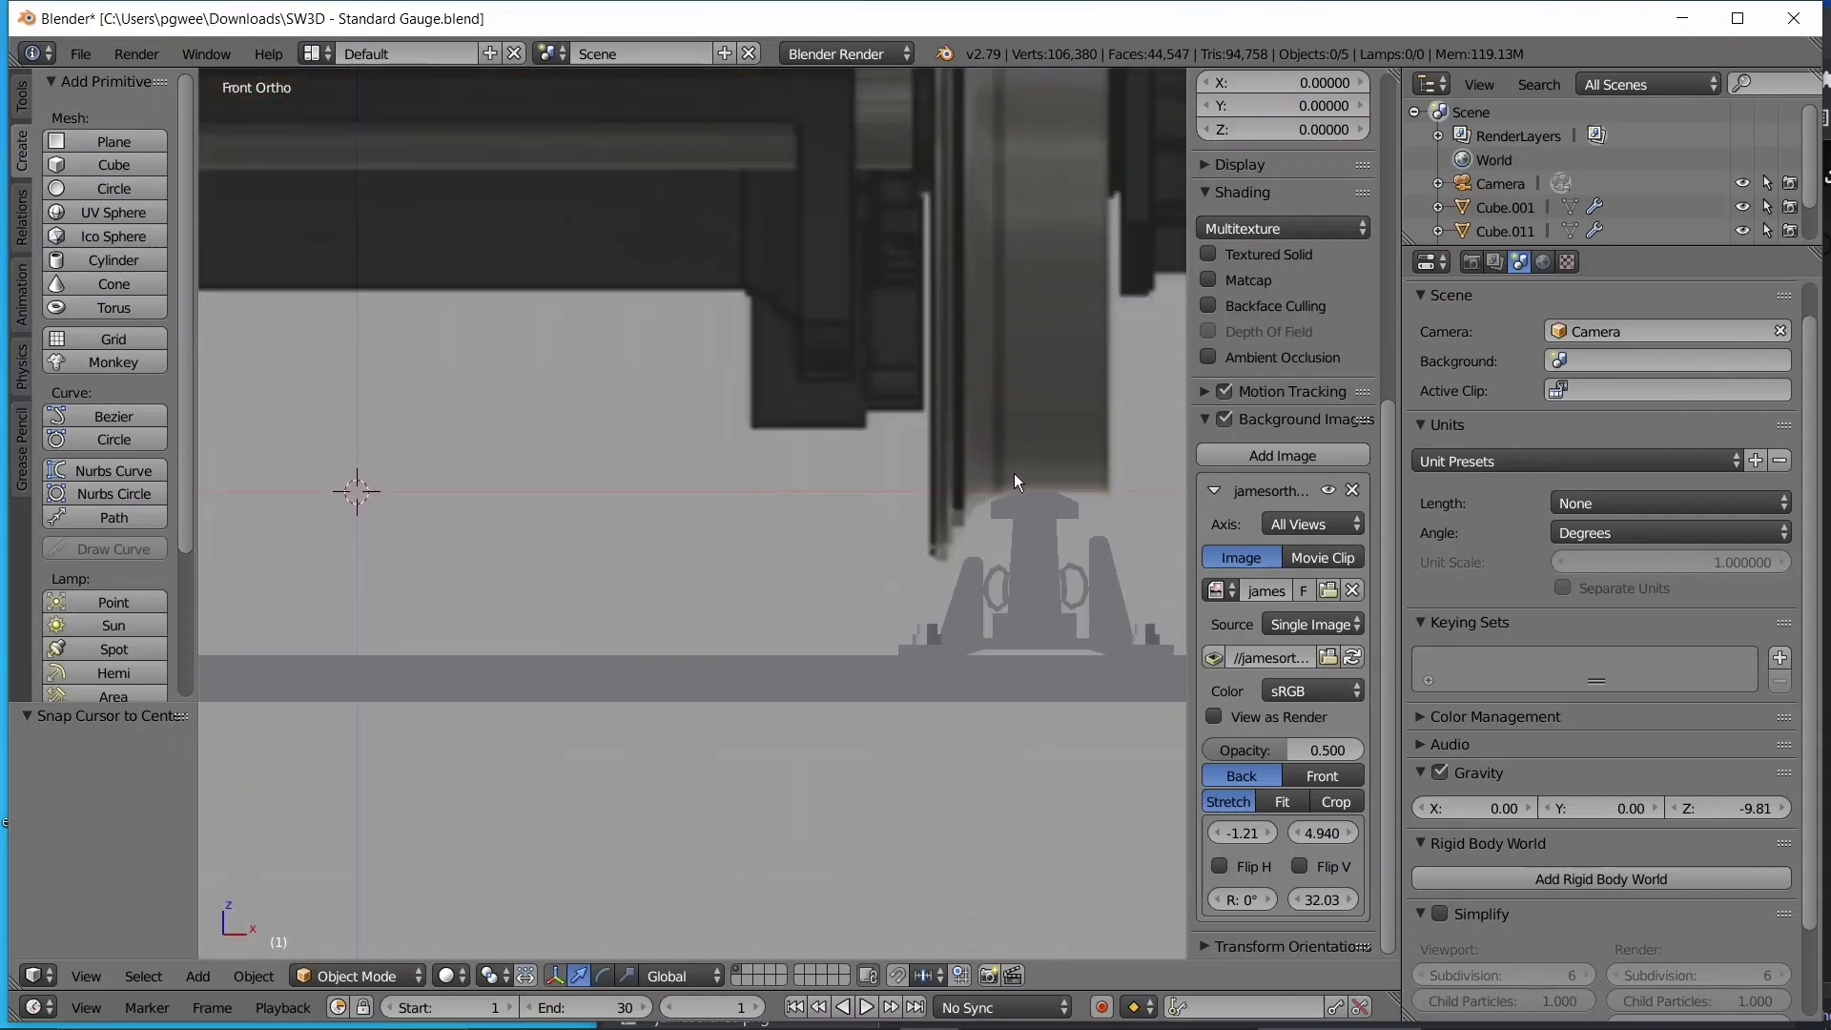
{"action": "scroll", "coordinate": [1009, 529], "scroll_direction": "down", "scroll_amount": 4}
{"action": "middle_click_drag", "start_coordinate": [640, 489], "coordinate": [1066, 496], "text": "shift"}
{"action": "scroll", "coordinate": [1066, 496], "scroll_direction": "up", "scroll_amount": 1}
{"action": "scroll", "coordinate": [1066, 496], "scroll_direction": "up", "scroll_amount": 6}
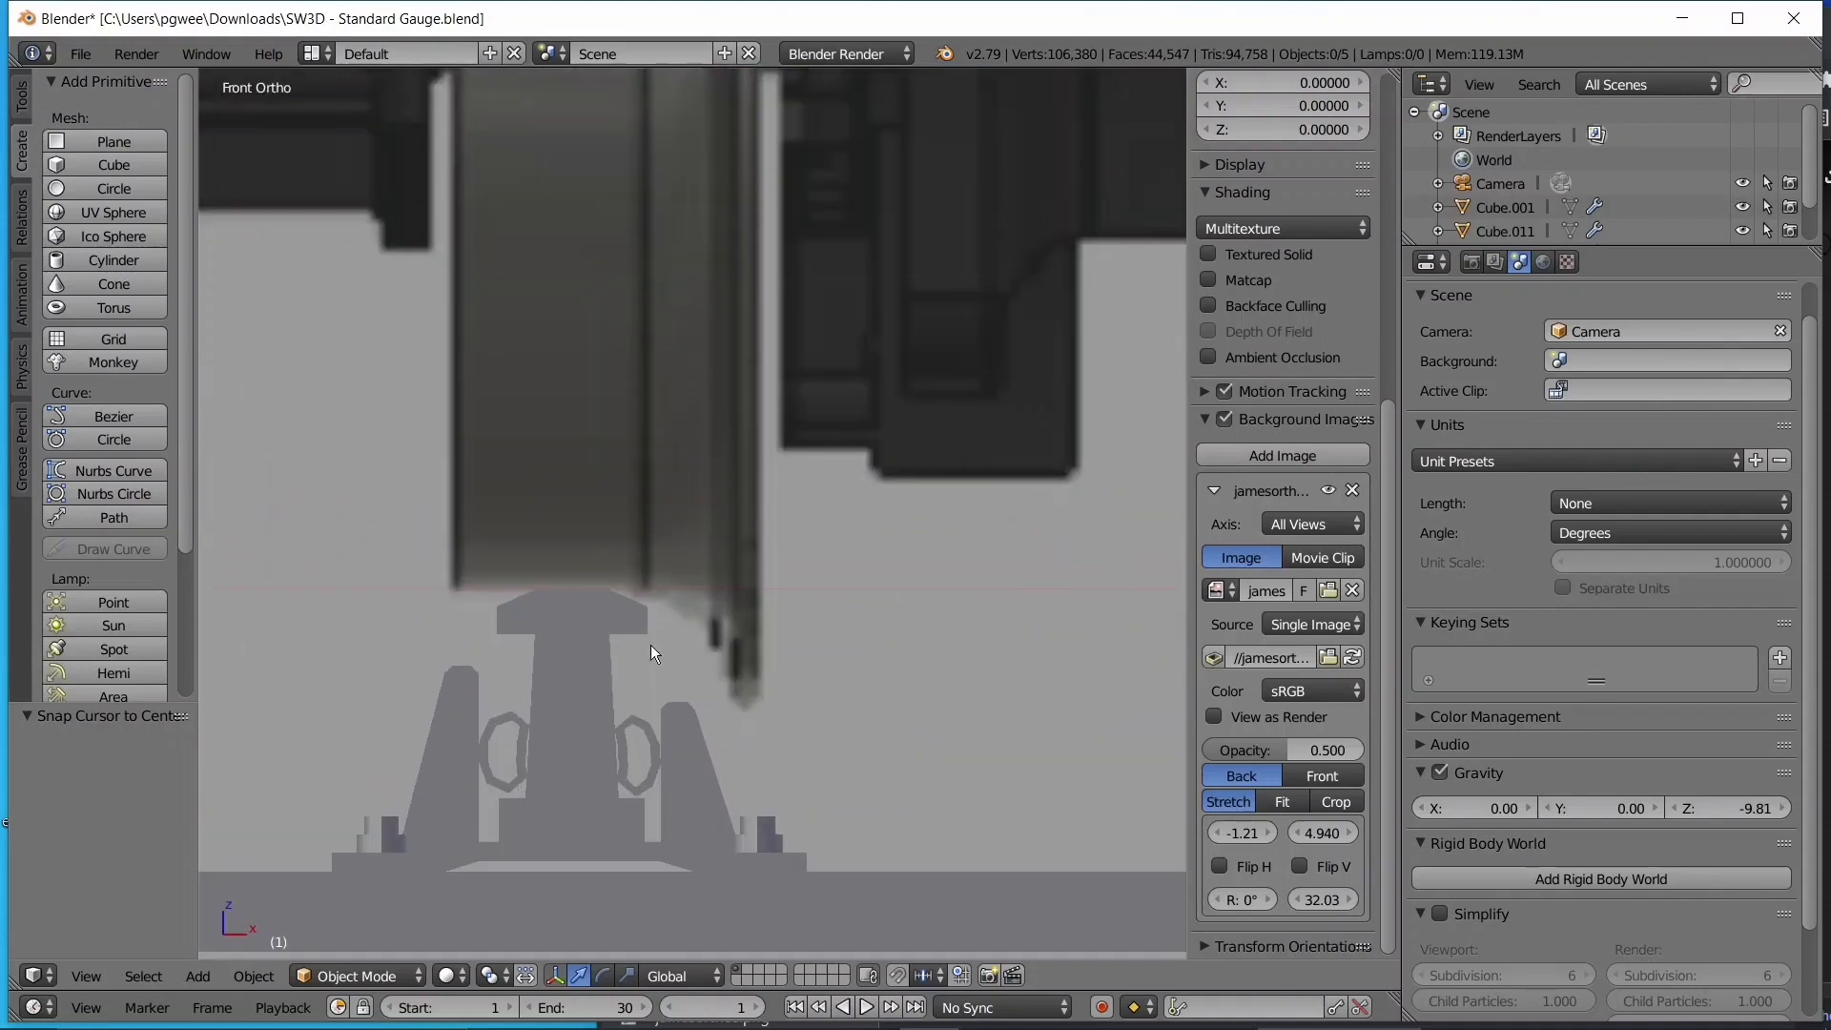
{"action": "scroll", "coordinate": [833, 517], "scroll_direction": "down", "scroll_amount": 9}
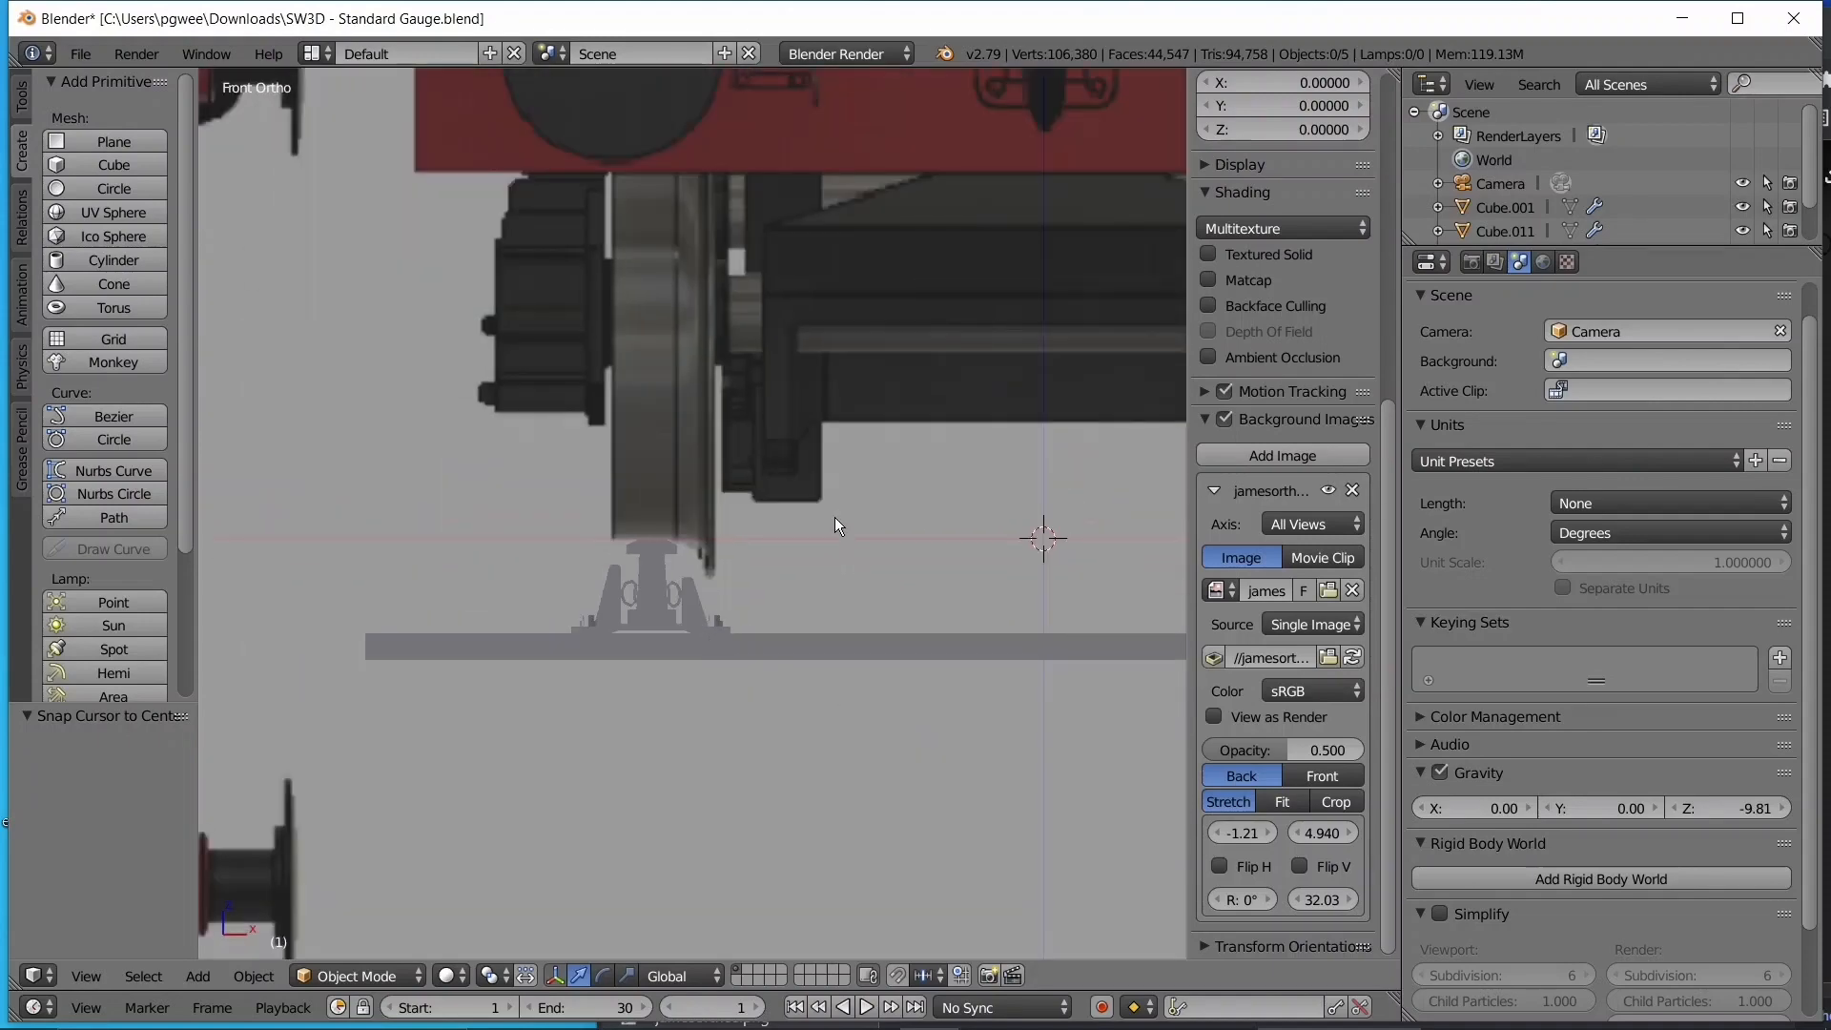
{"action": "middle_click_drag", "start_coordinate": [749, 549], "coordinate": [680, 668], "text": "shift"}
{"action": "scroll", "coordinate": [734, 649], "scroll_direction": "down", "scroll_amount": 5}
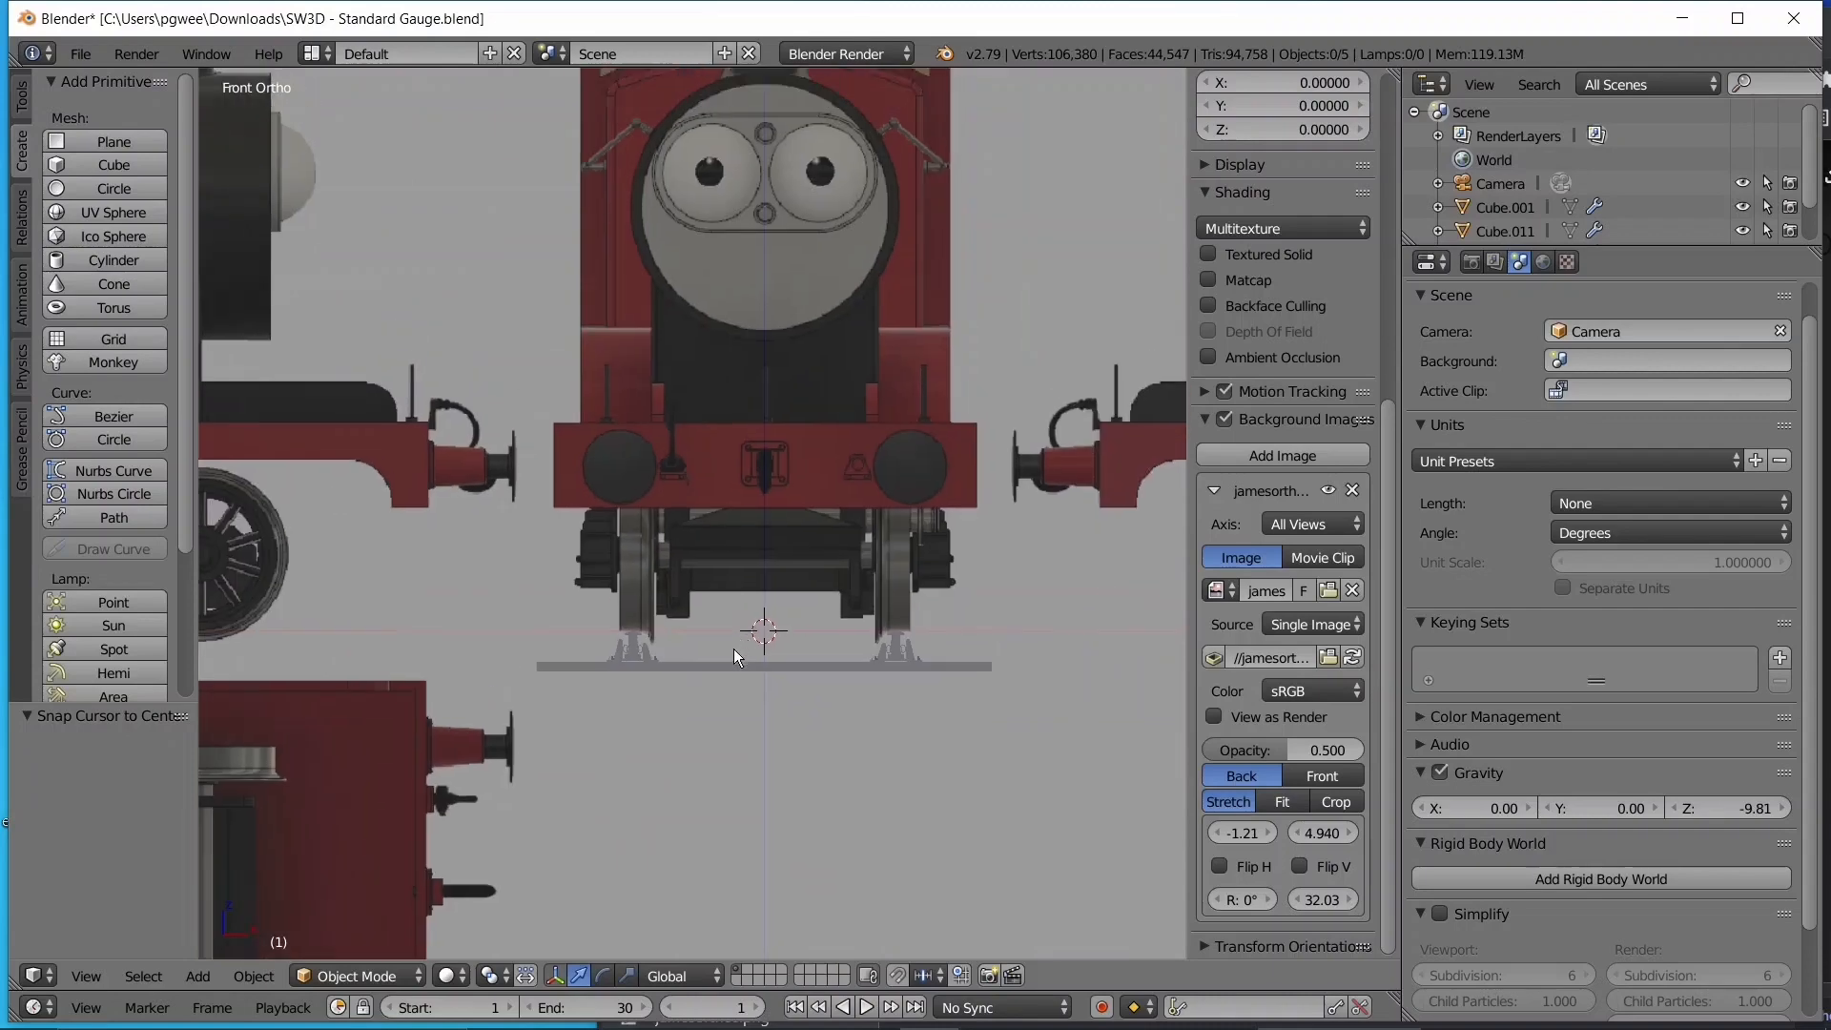
- In right view, add a second background image entry and open the file chooser for its image
{"action": "scroll", "coordinate": [810, 581], "scroll_direction": "down", "scroll_amount": 3}
{"action": "key", "text": "KP_3"}
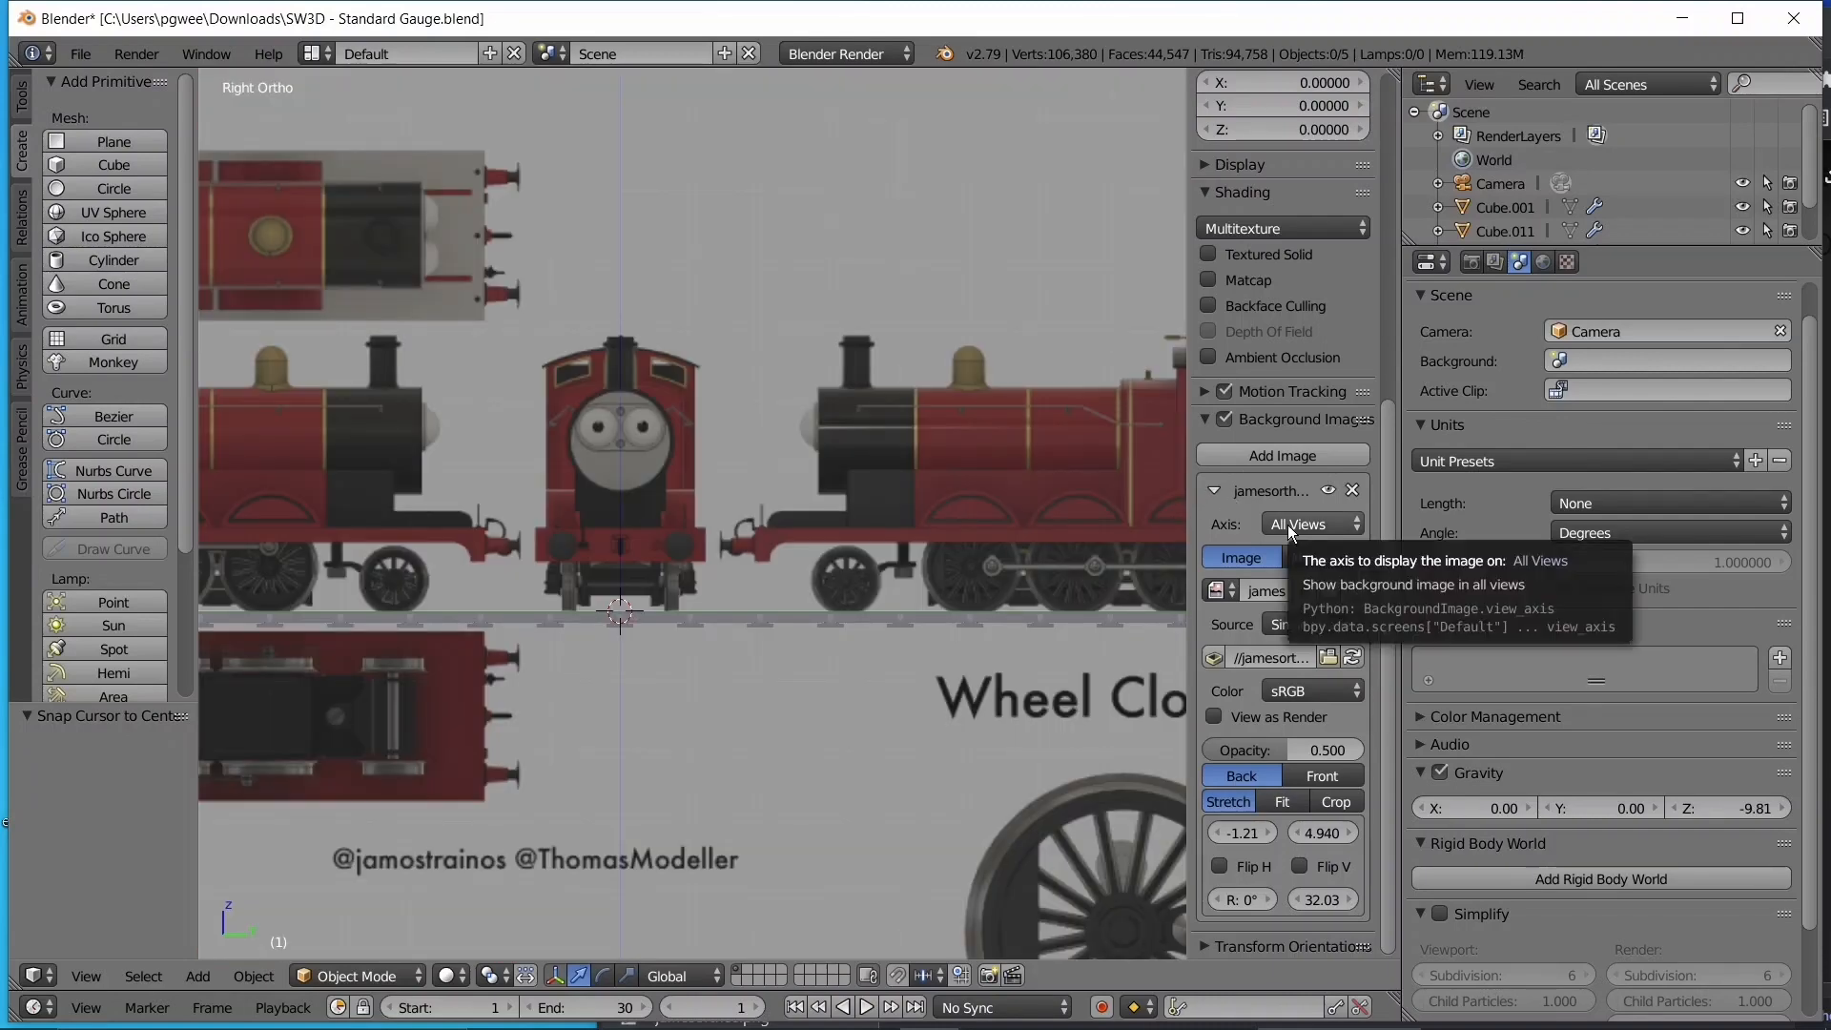
{"action": "left_click", "coordinate": [1273, 459]}
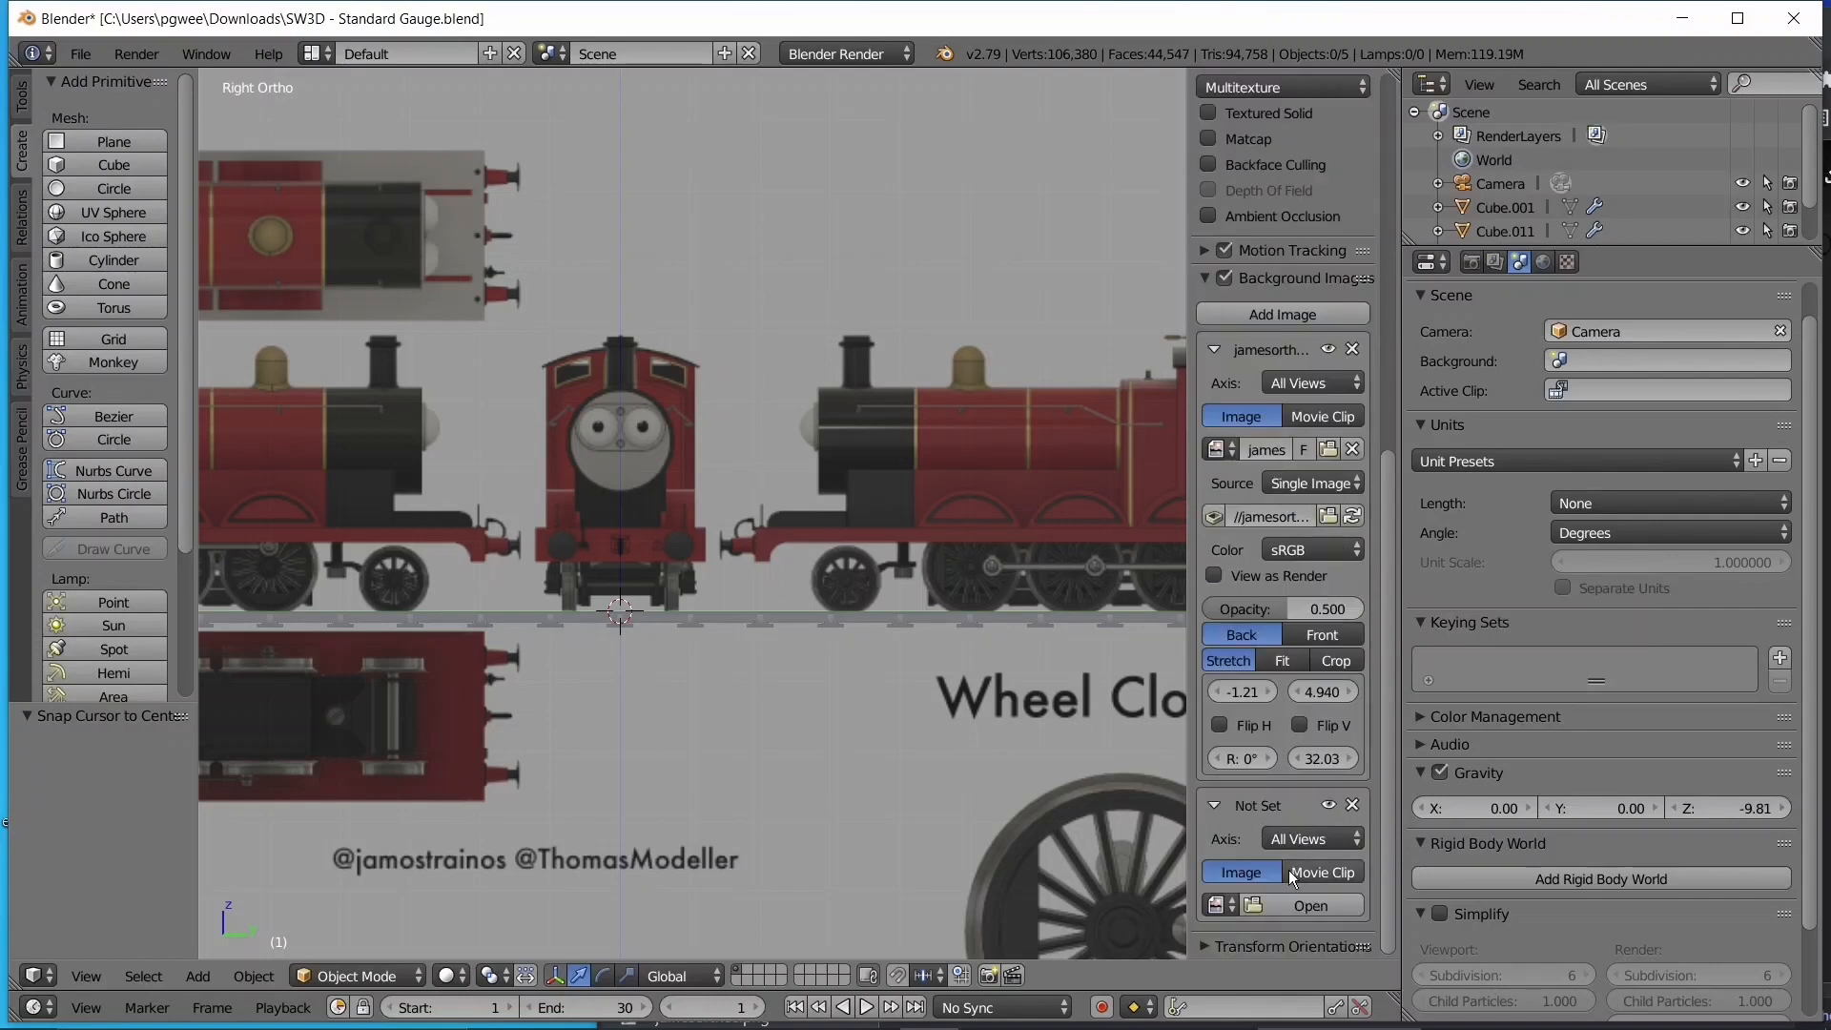
{"action": "left_click", "coordinate": [1289, 906]}
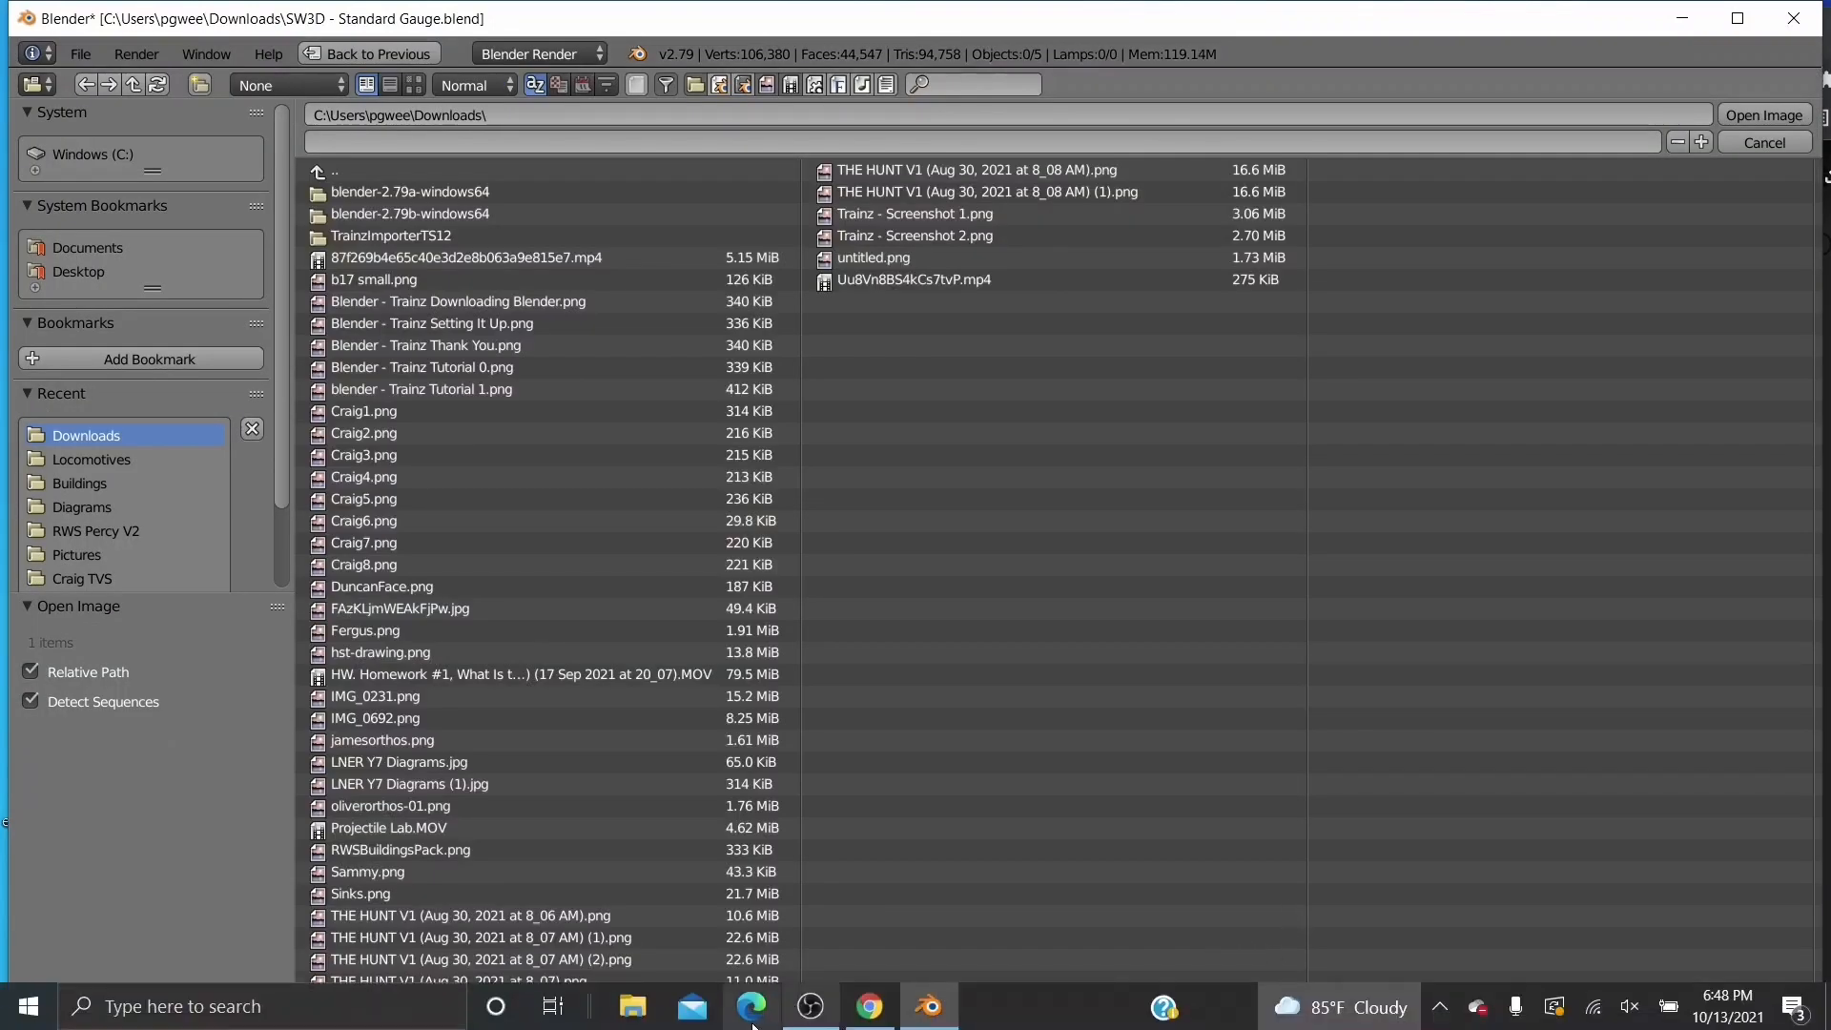
- Switch to Chrome, pass the downloaded jamesorthos.png to Blender's file chooser, and load it as the second background image
{"action": "left_click", "coordinate": [870, 1022]}
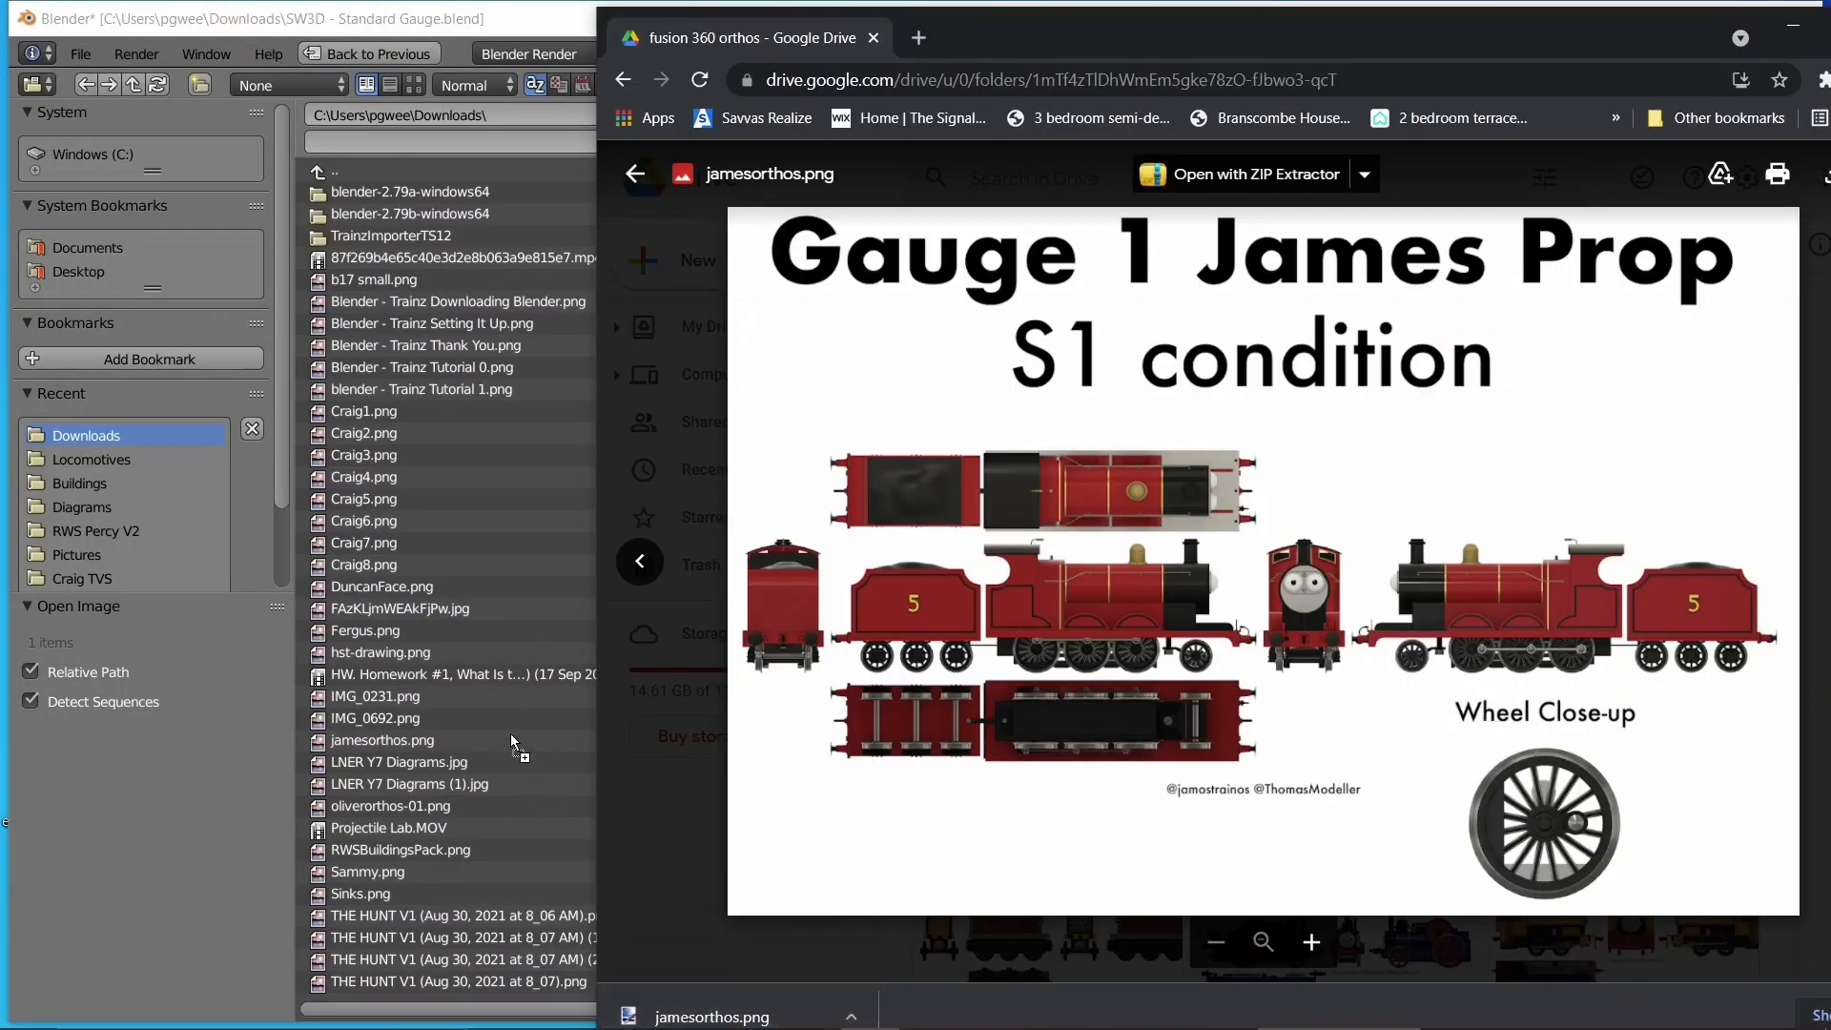
{"action": "left_click", "coordinate": [519, 740]}
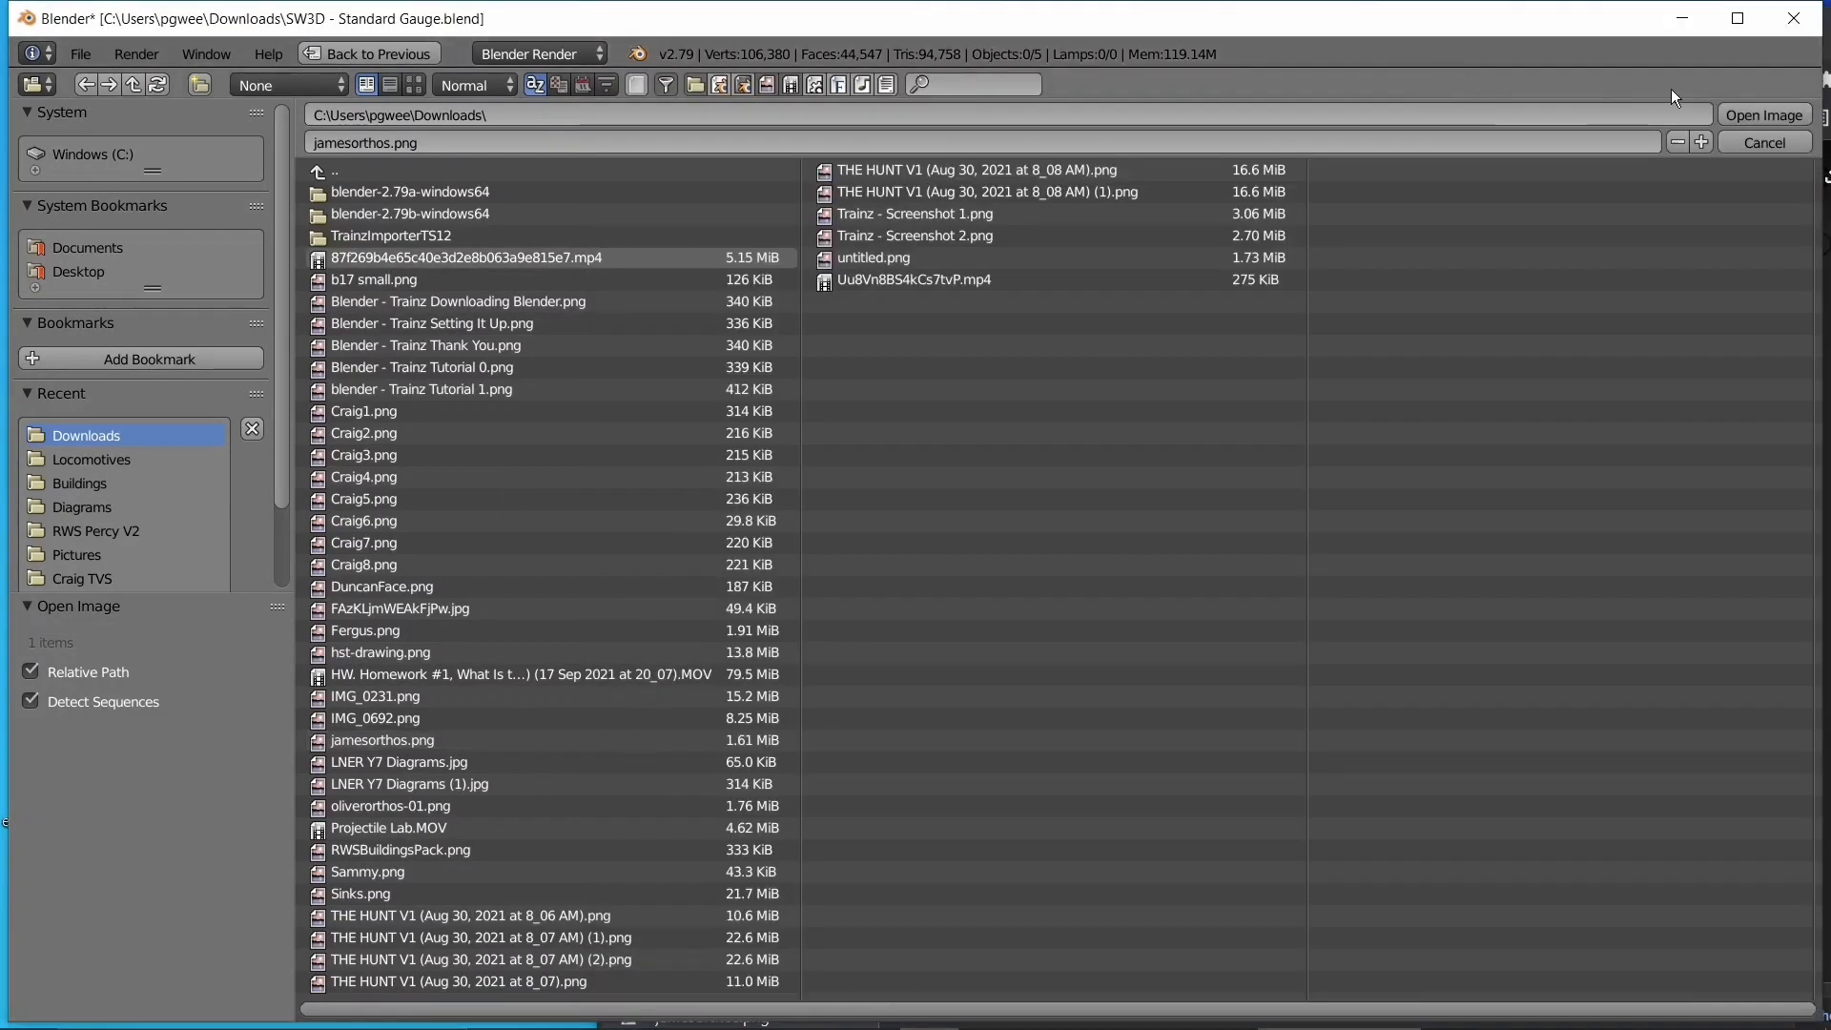
{"action": "left_click", "coordinate": [1764, 113]}
- Set the second background image's size to 32.03 and its offset to X -7.63, Y 4.94, placing the side-view engine on the track
{"action": "scroll", "coordinate": [1274, 921], "scroll_direction": "down", "scroll_amount": 4}
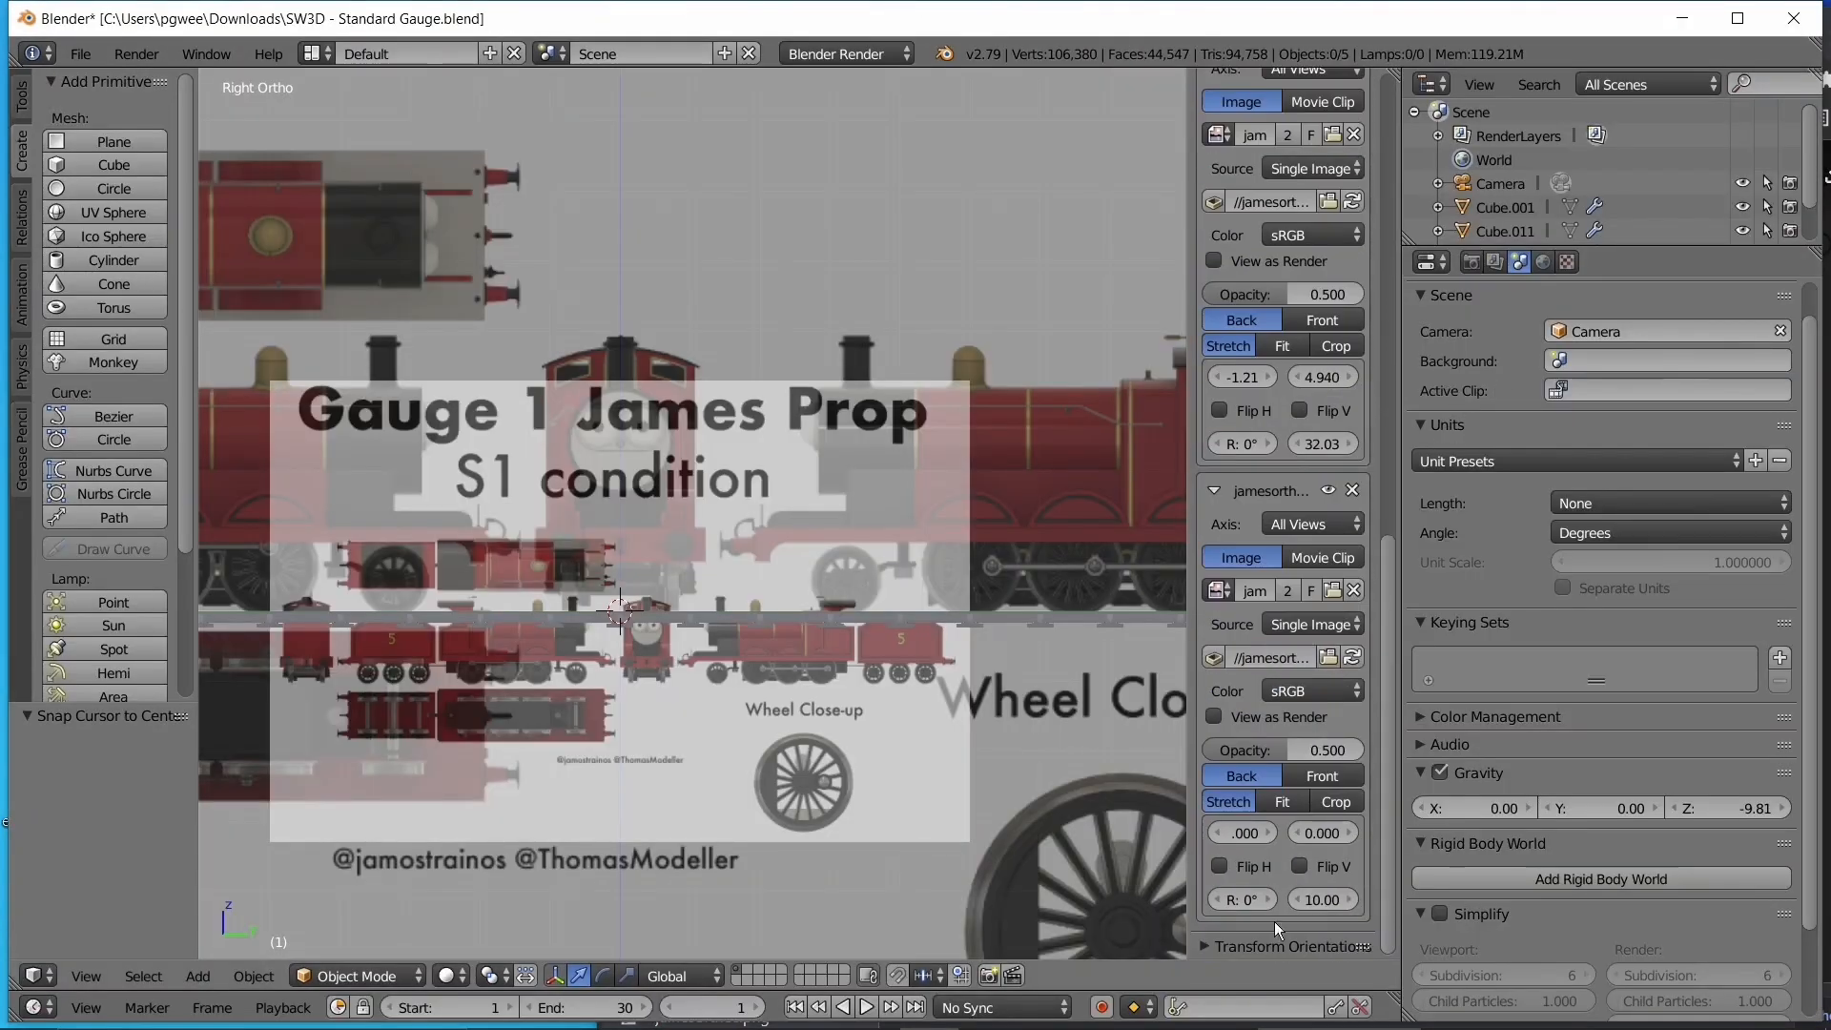
{"action": "type", "text": "32.0"}
{"action": "key", "text": "Return"}
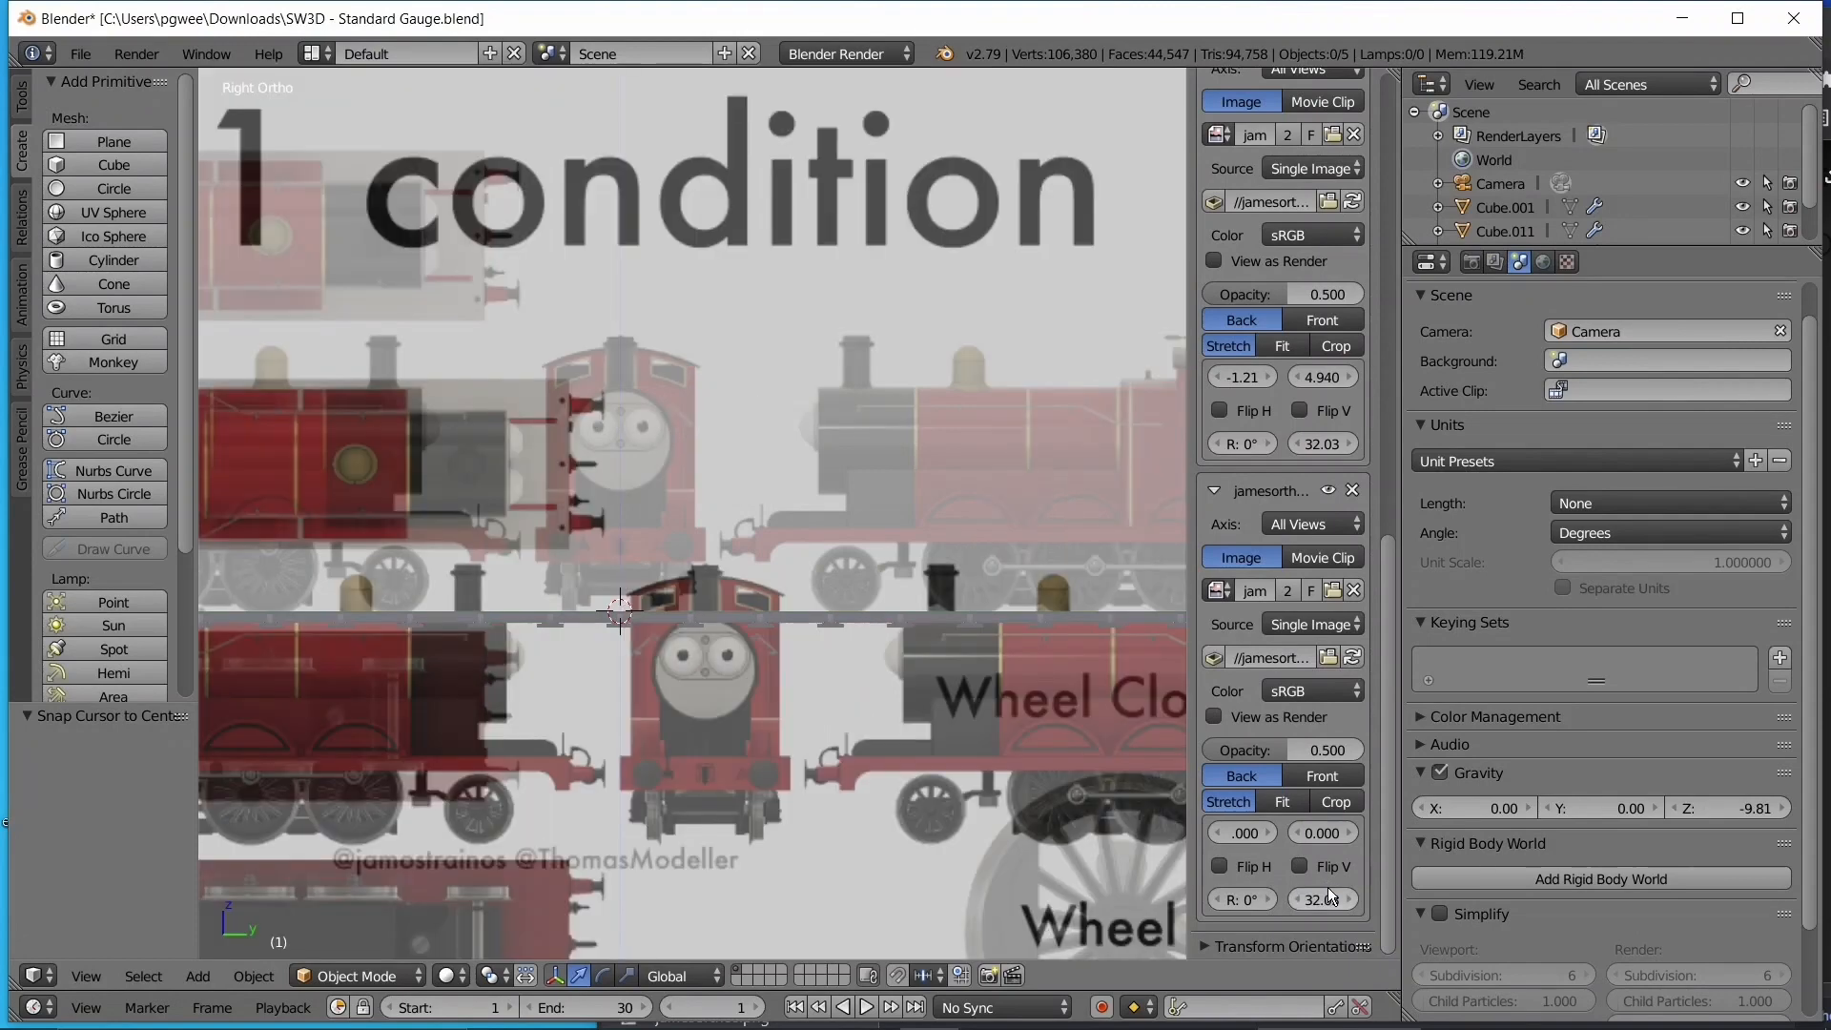
{"action": "left_click", "coordinate": [1329, 833]}
{"action": "type", "text": "4.94"}
{"action": "key", "text": "Return"}
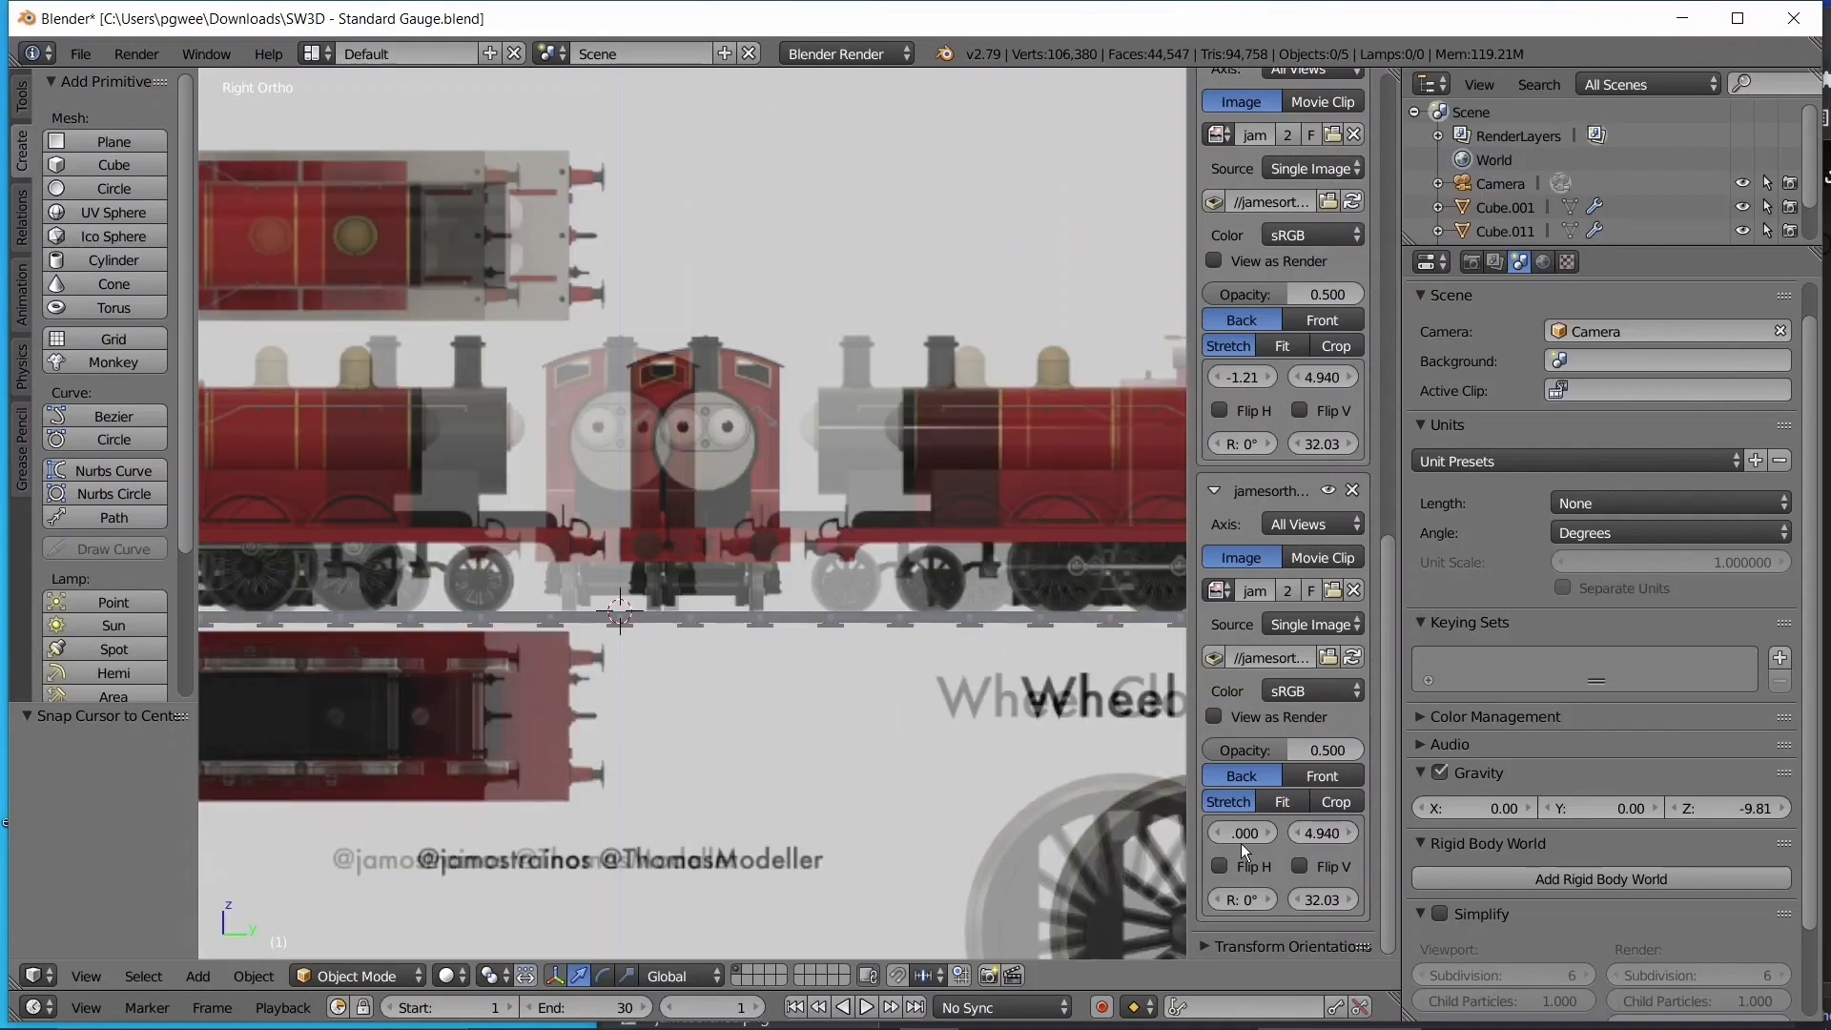
{"action": "left_click_drag", "start_coordinate": [1239, 843], "coordinate": [1115, 842]}
- Compare the overlapping images in front and right views, and limit the first background image to the Front view
{"action": "key", "text": "KP_1"}
{"action": "key", "text": "KP_3"}
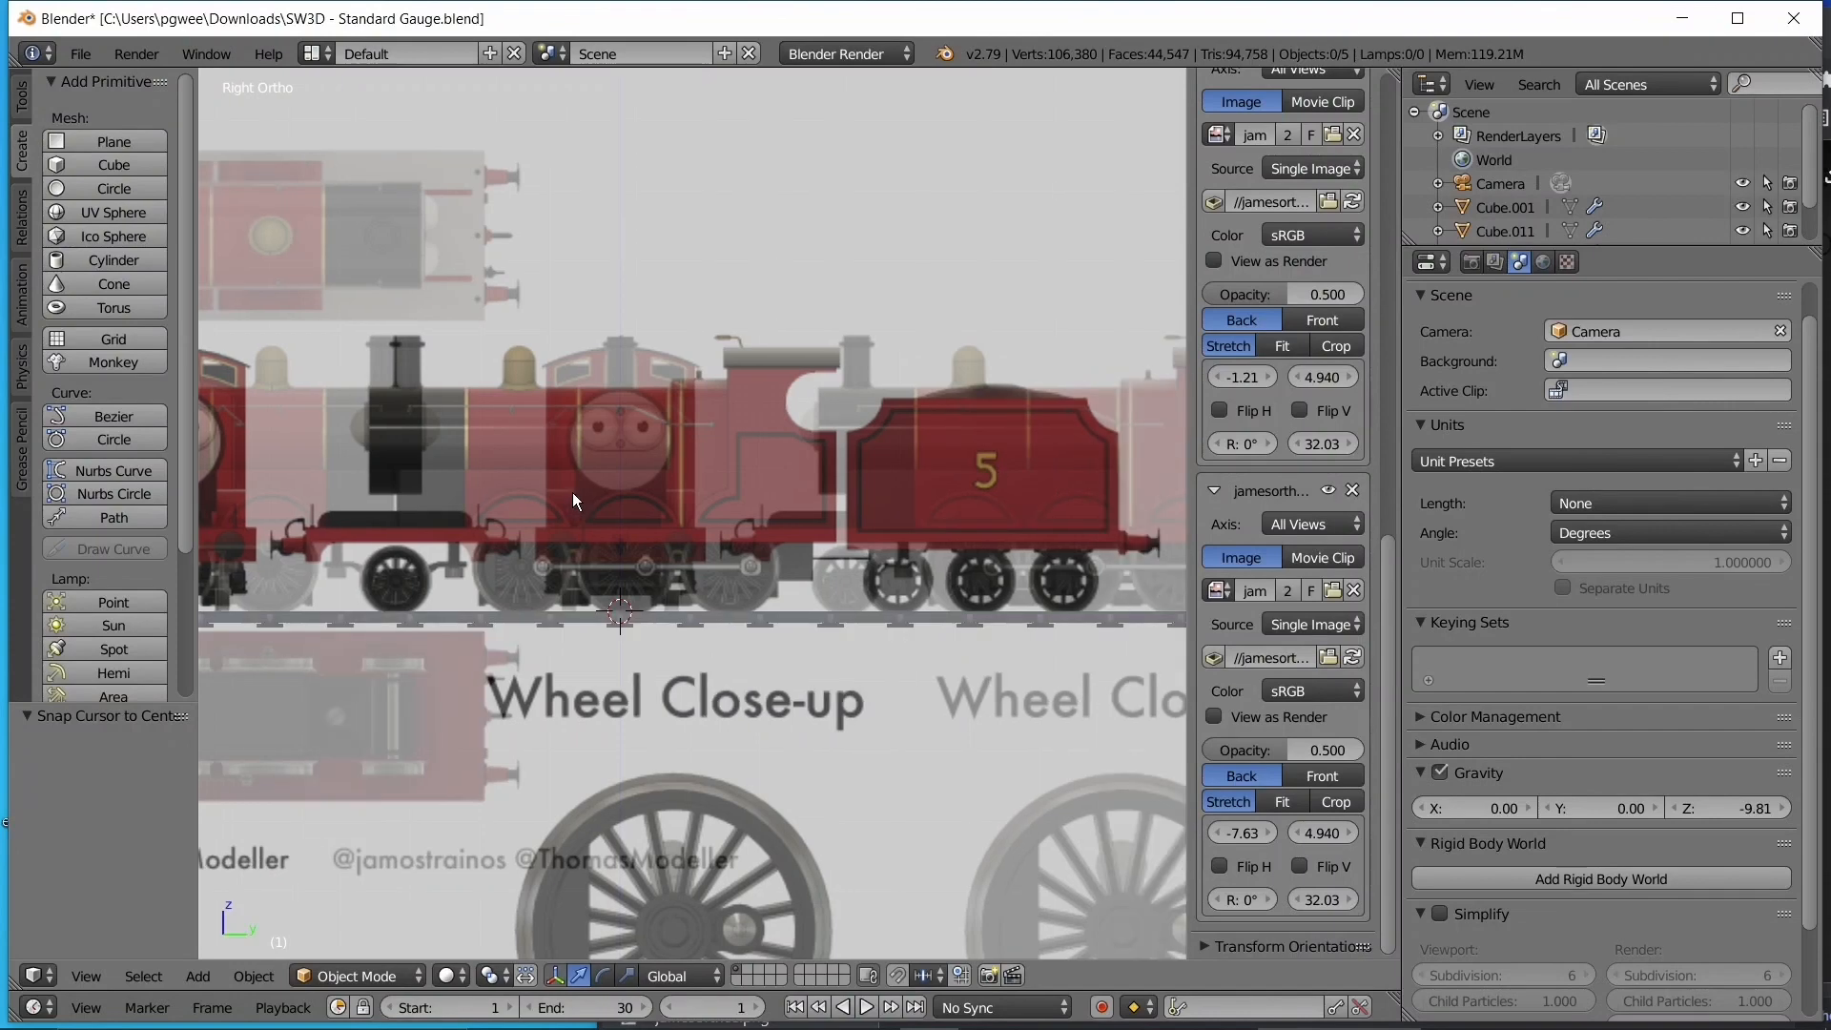
{"action": "key", "text": "KP_1"}
{"action": "key", "text": "KP_3"}
{"action": "key", "text": "KP_1"}
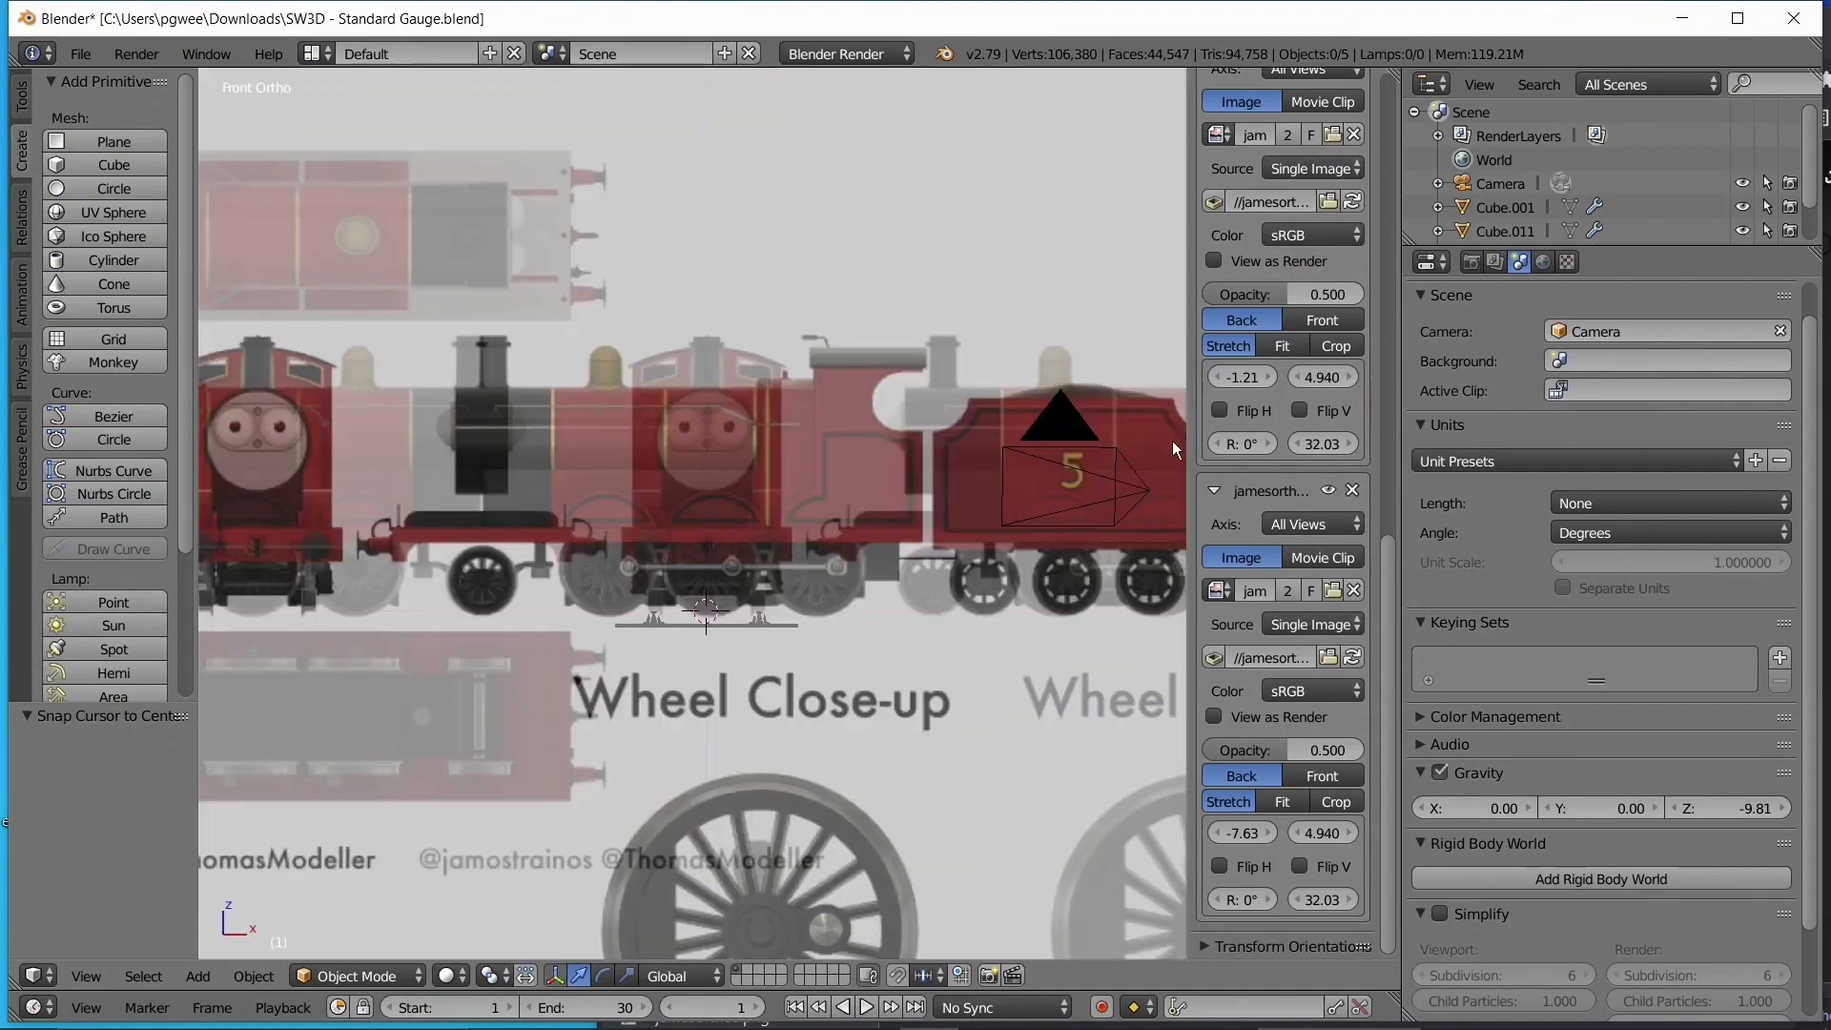
{"action": "scroll", "coordinate": [1244, 414], "scroll_direction": "up", "scroll_amount": 5}
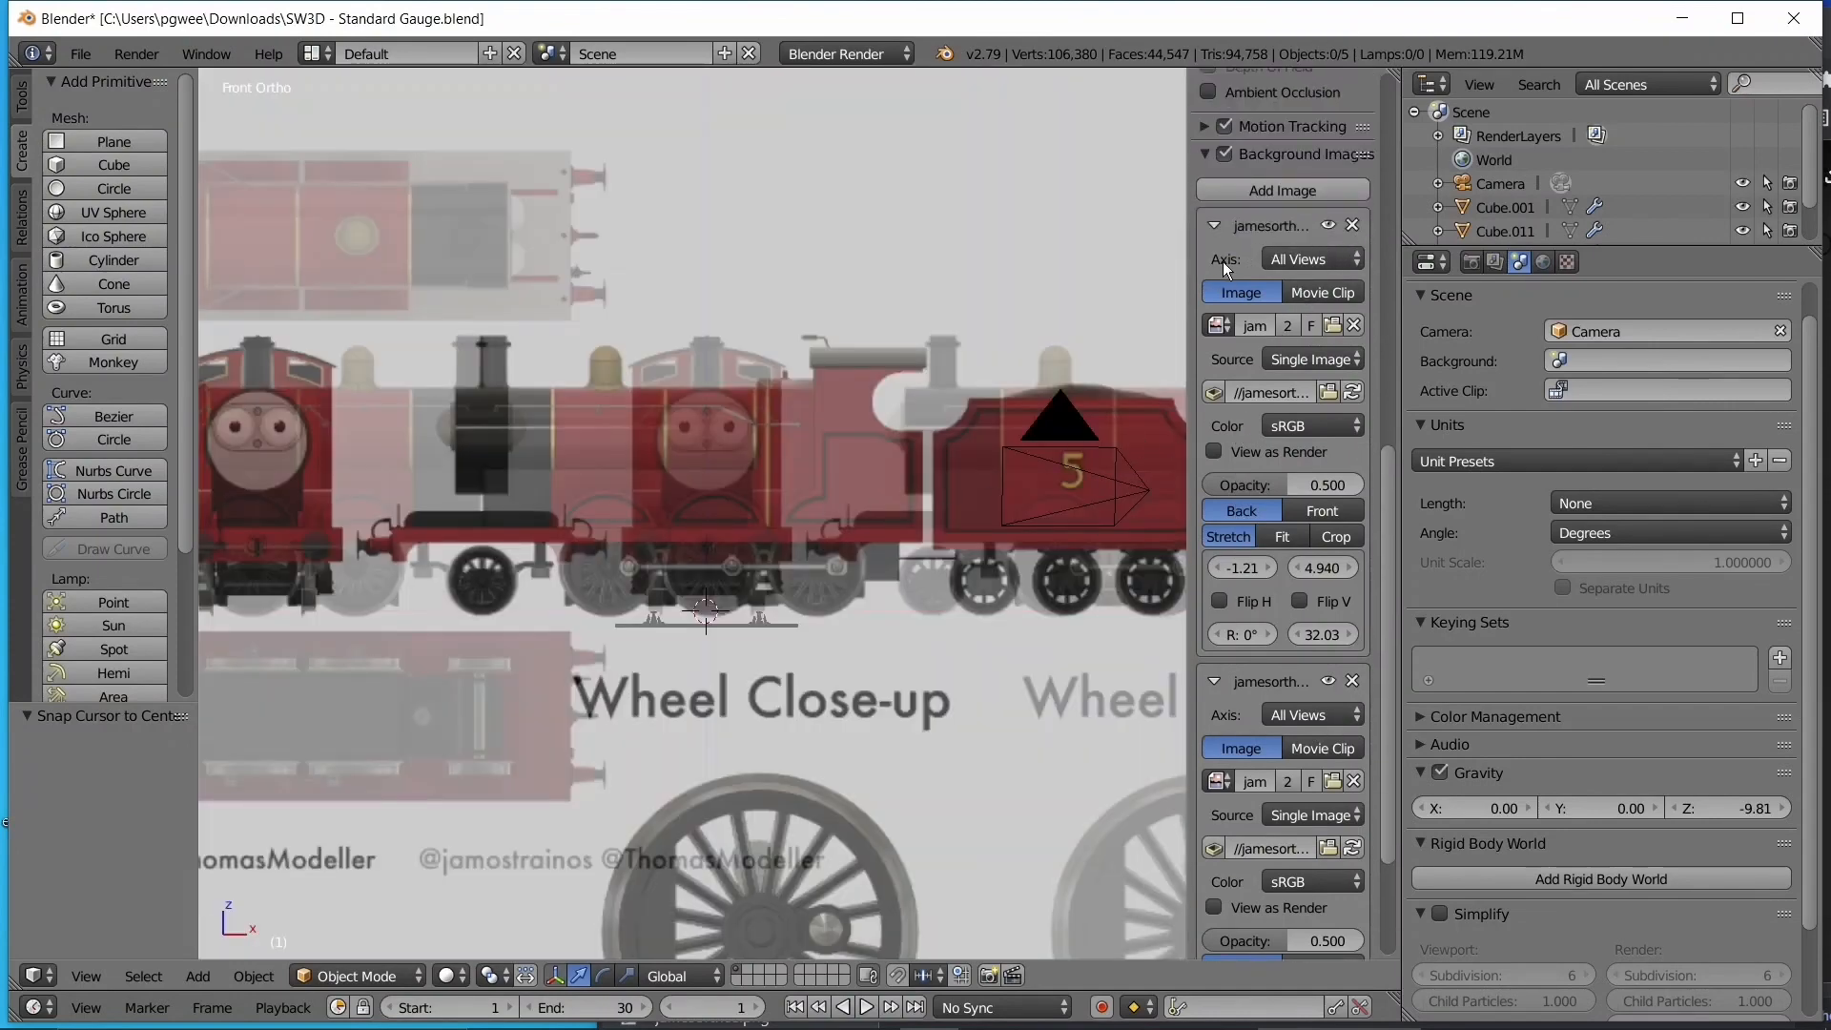
{"action": "left_click", "coordinate": [1297, 259]}
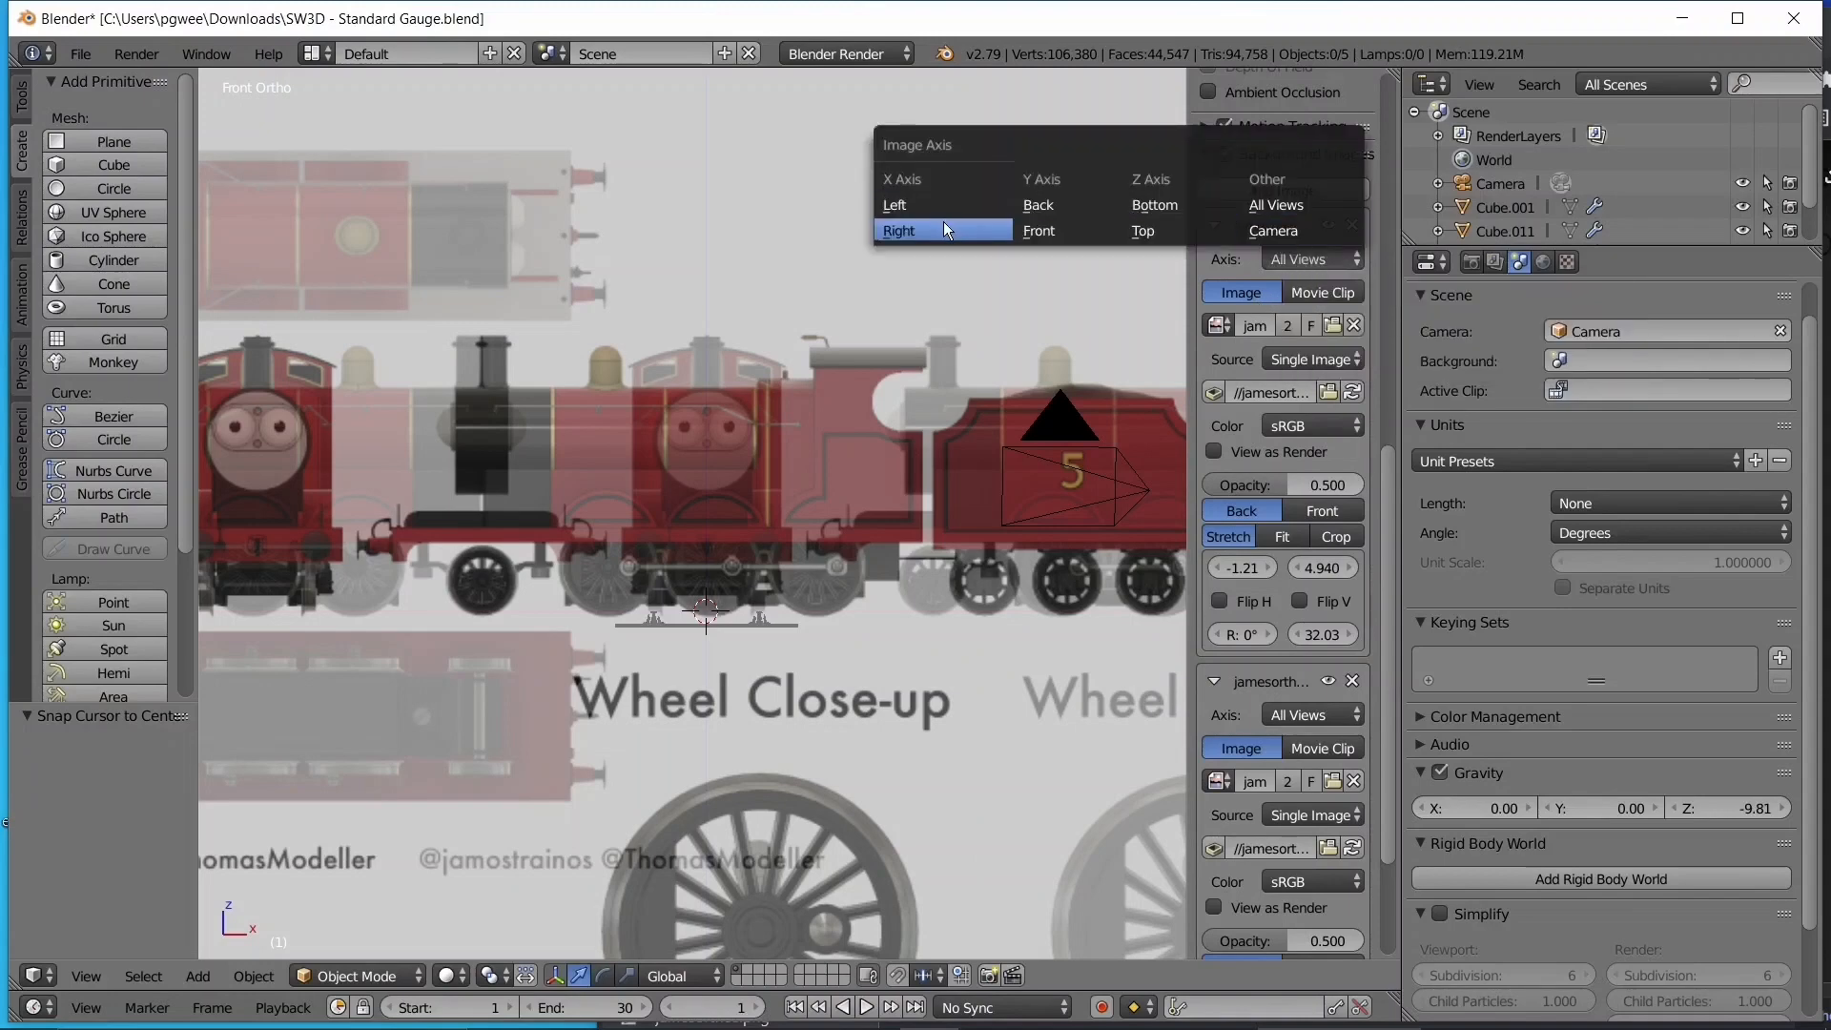
{"action": "left_click", "coordinate": [1079, 230]}
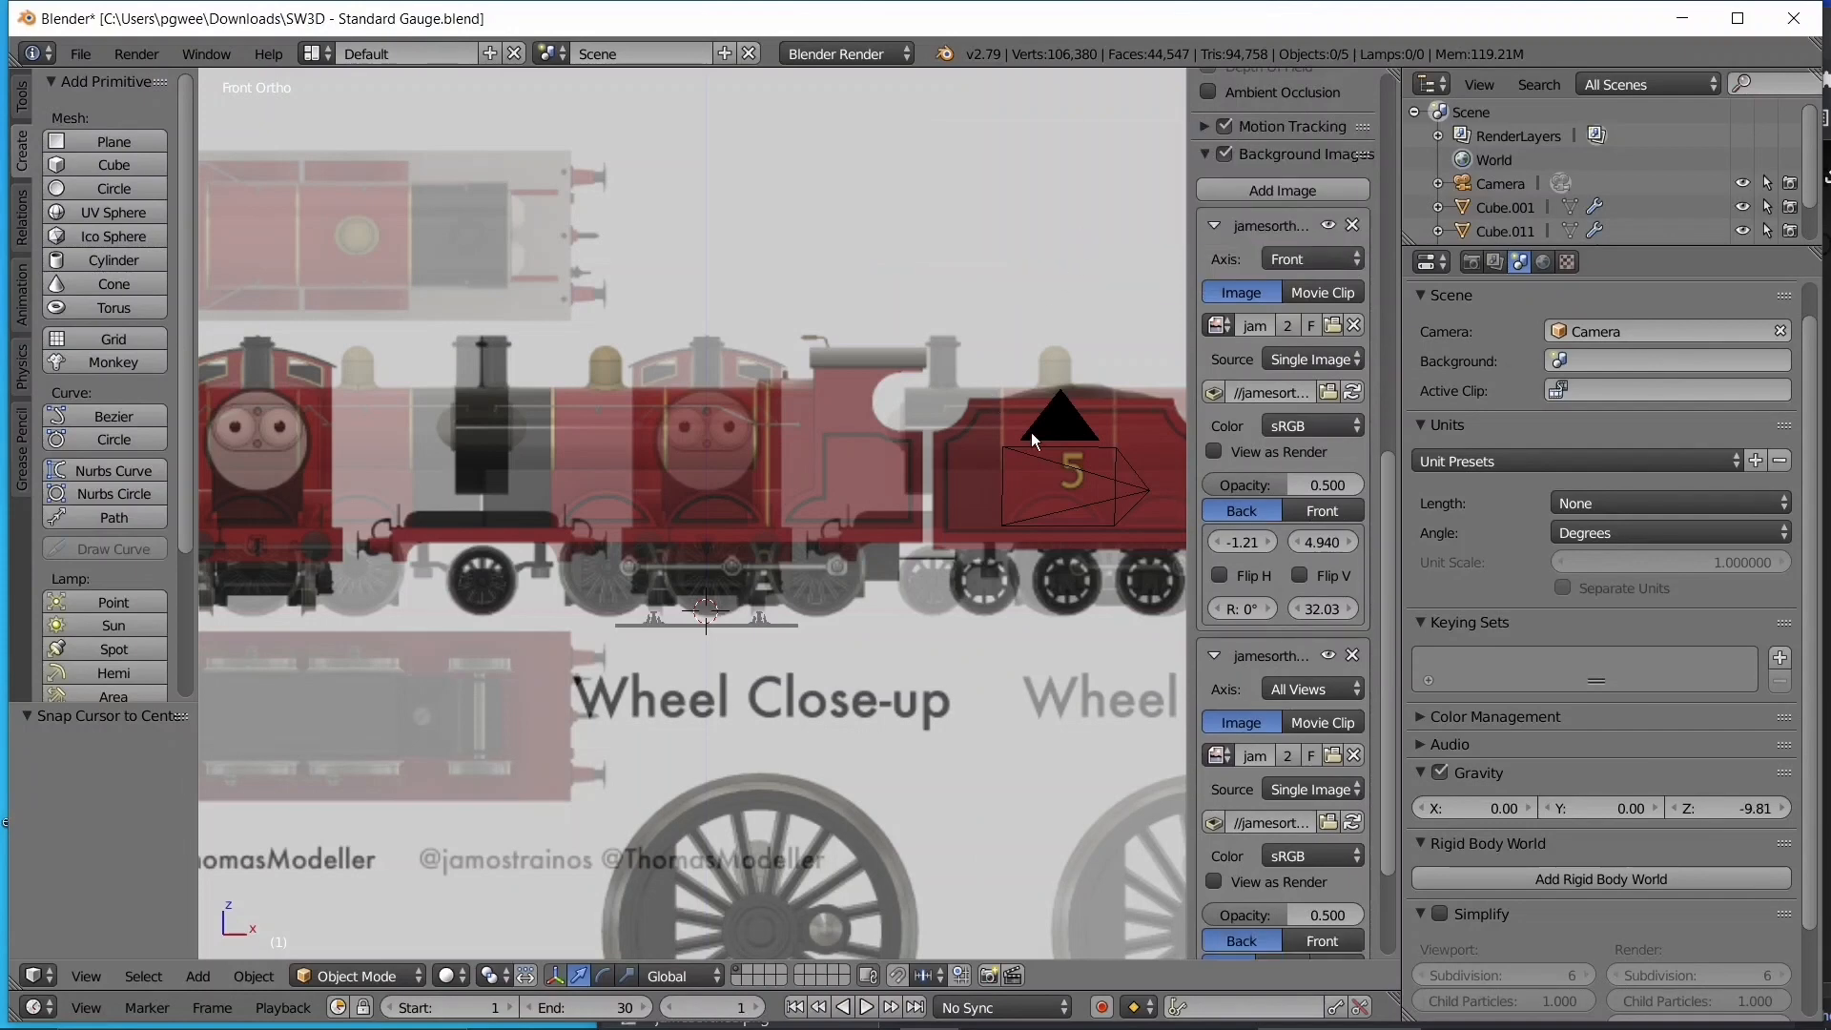
- In right view, limit the second background image to the Right view
{"action": "key", "text": "KP_3"}
{"action": "left_click", "coordinate": [1300, 687]}
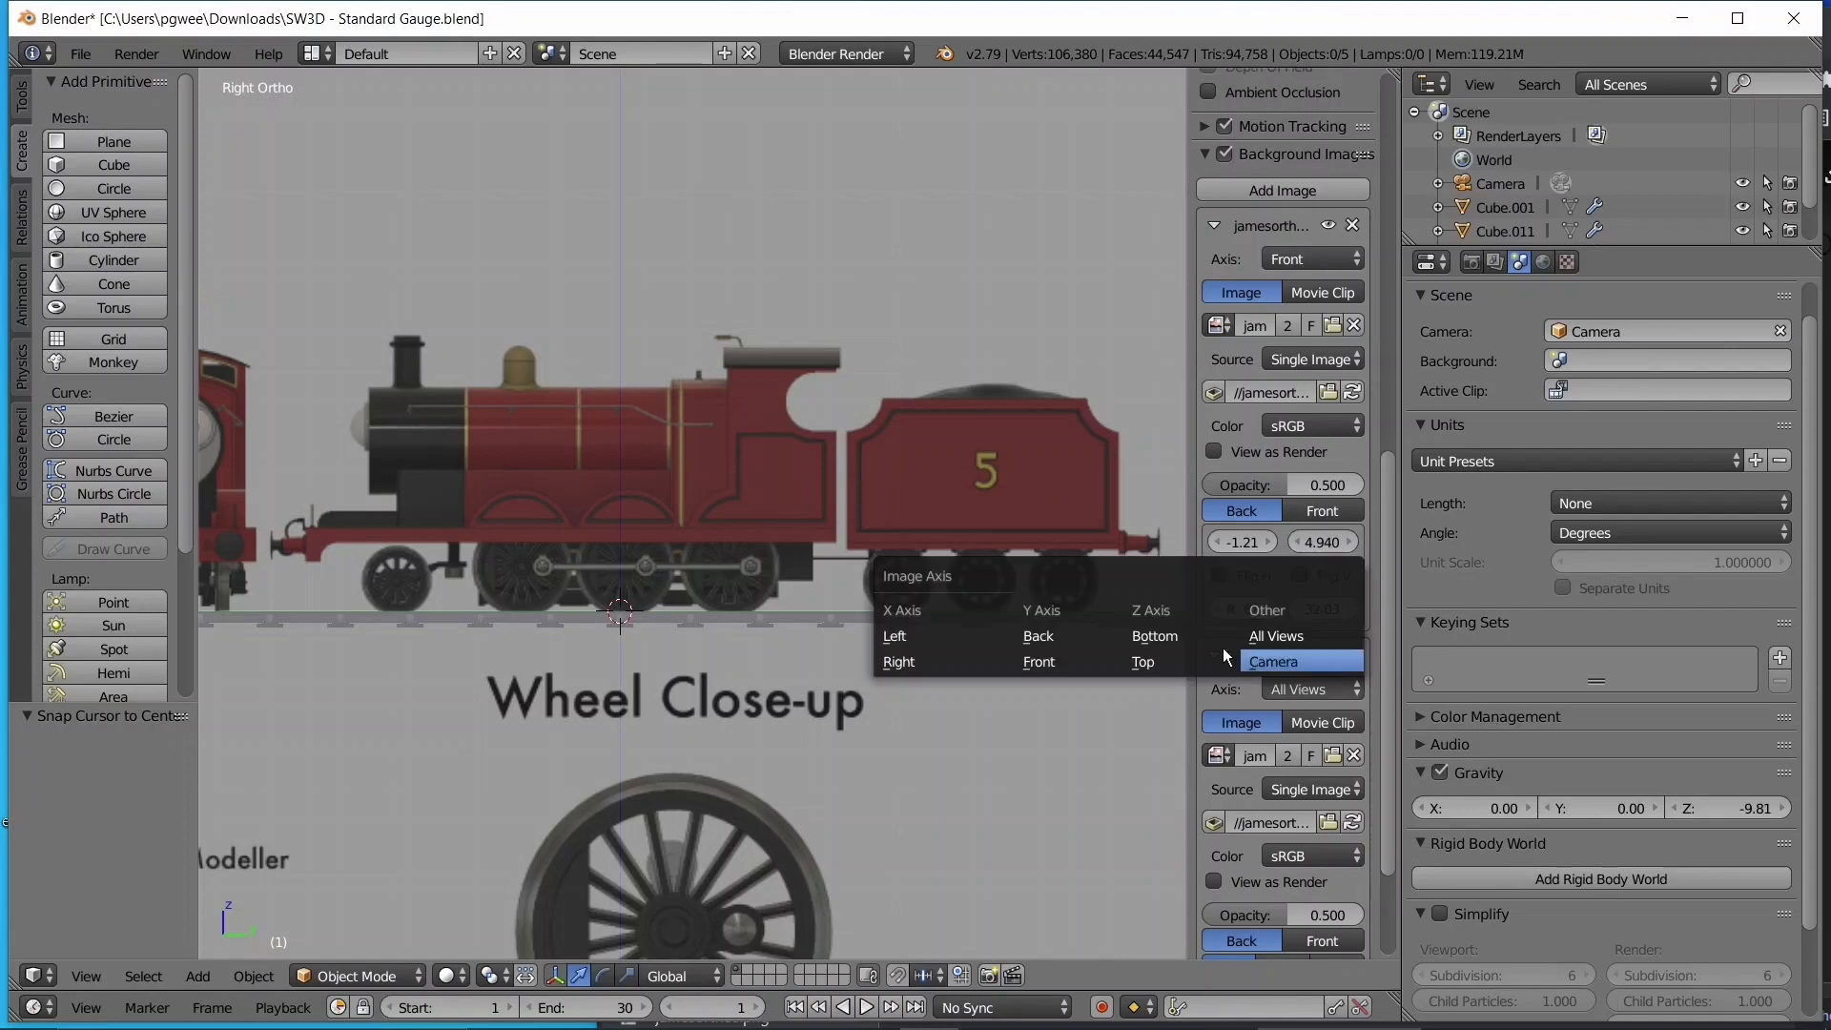
{"action": "left_click", "coordinate": [938, 651]}
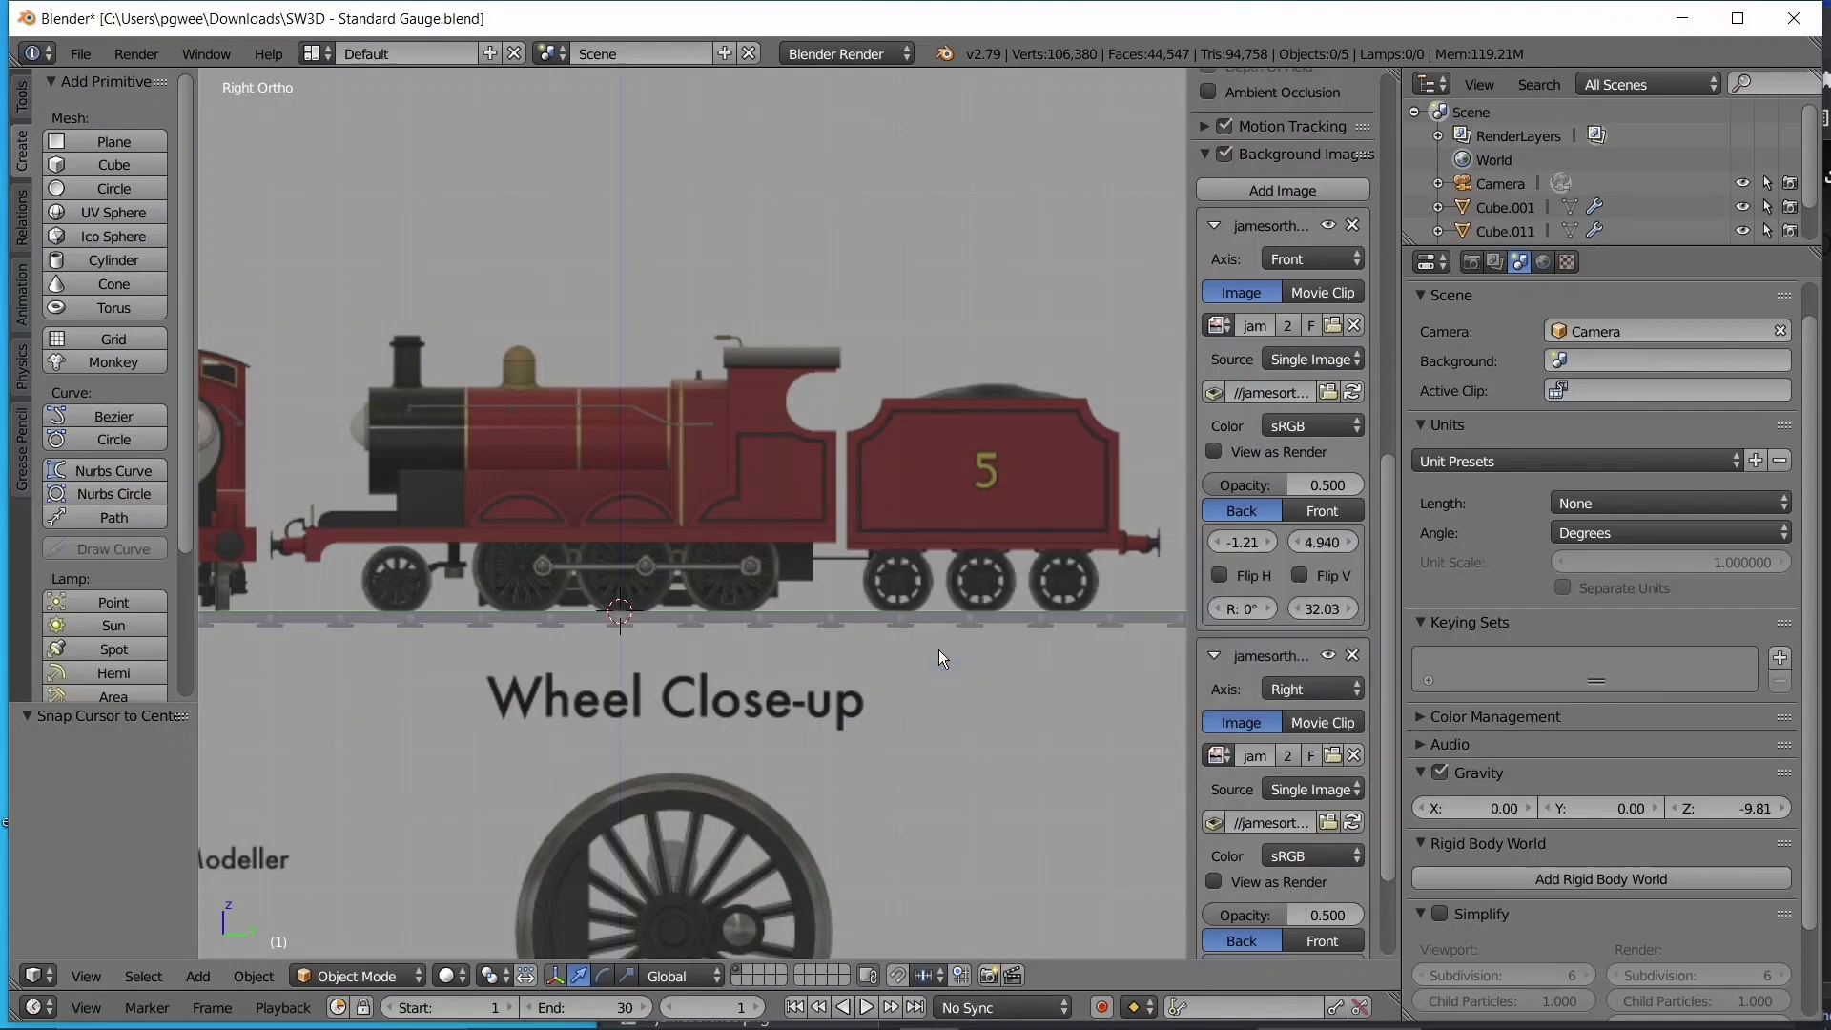
- Examine the engine reference images in front and right views, checking that each lines up with the track
{"action": "scroll", "coordinate": [938, 651], "scroll_direction": "up", "scroll_amount": 2}
{"action": "key", "text": "KP_1"}
{"action": "scroll", "coordinate": [937, 651], "scroll_direction": "down", "scroll_amount": 3}
{"action": "key", "text": "KP_3"}
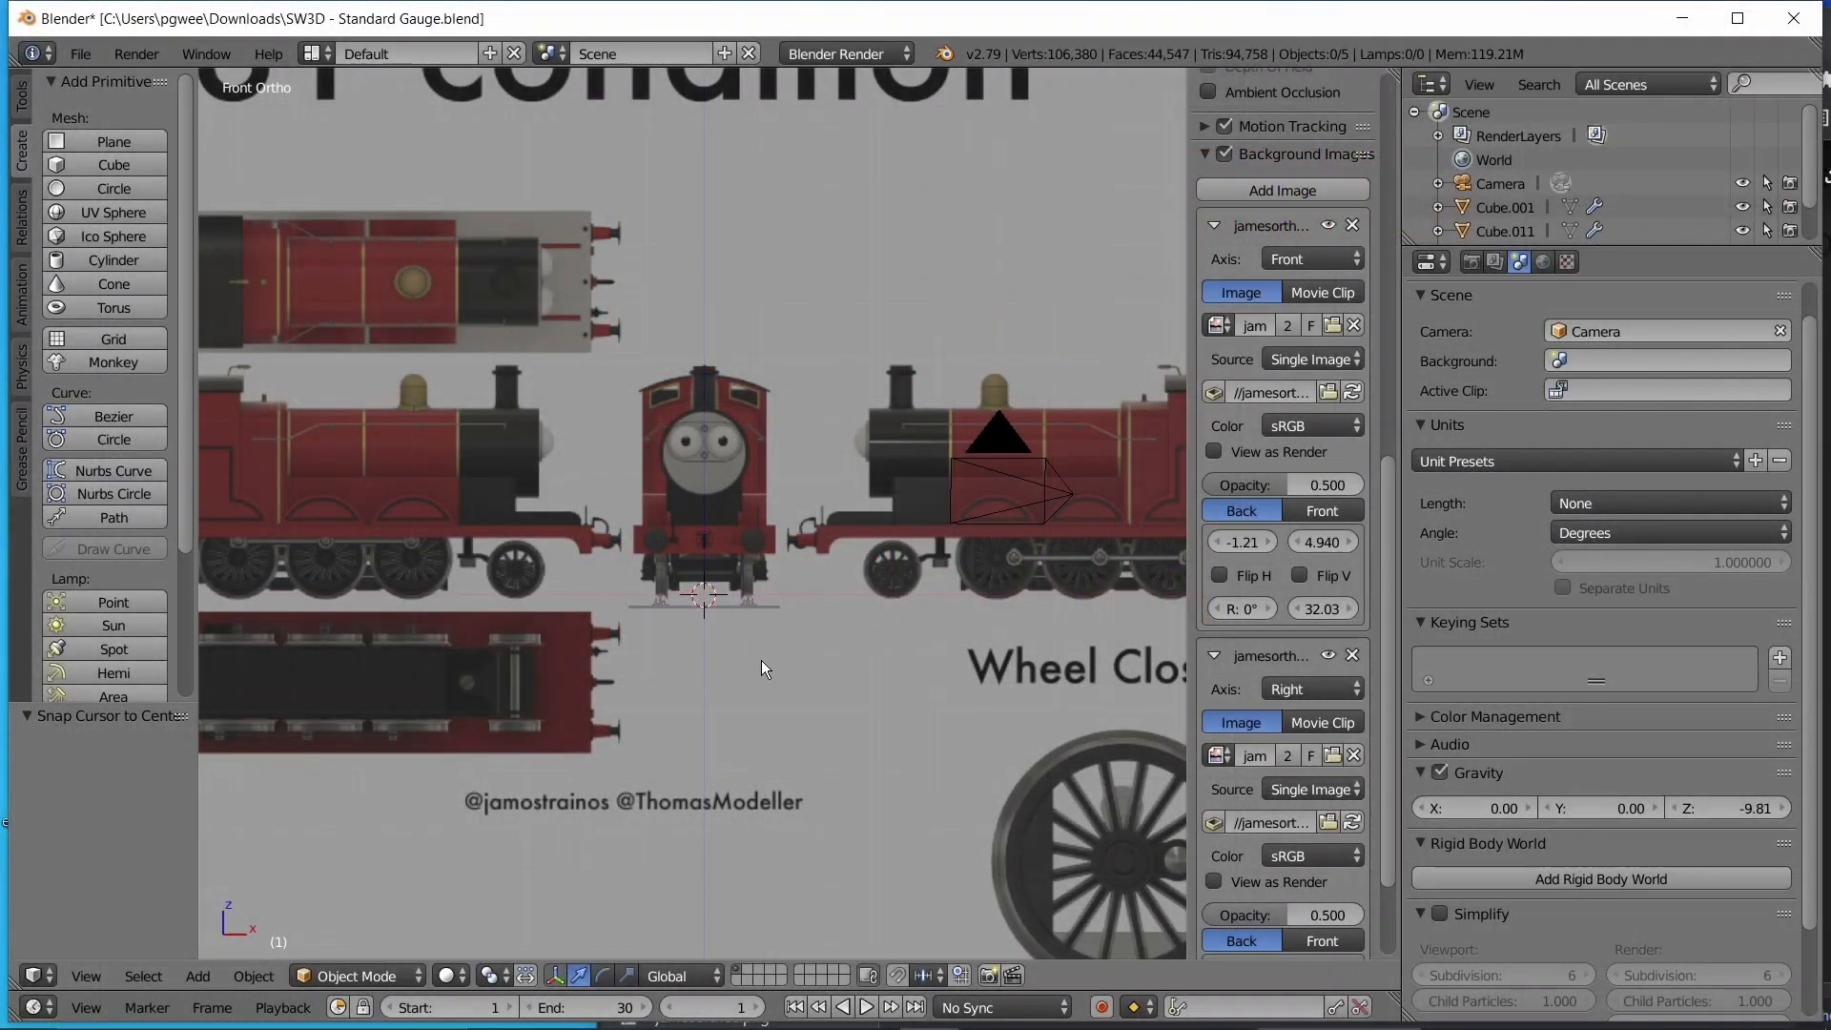
{"action": "scroll", "coordinate": [761, 660], "scroll_direction": "up", "scroll_amount": 8}
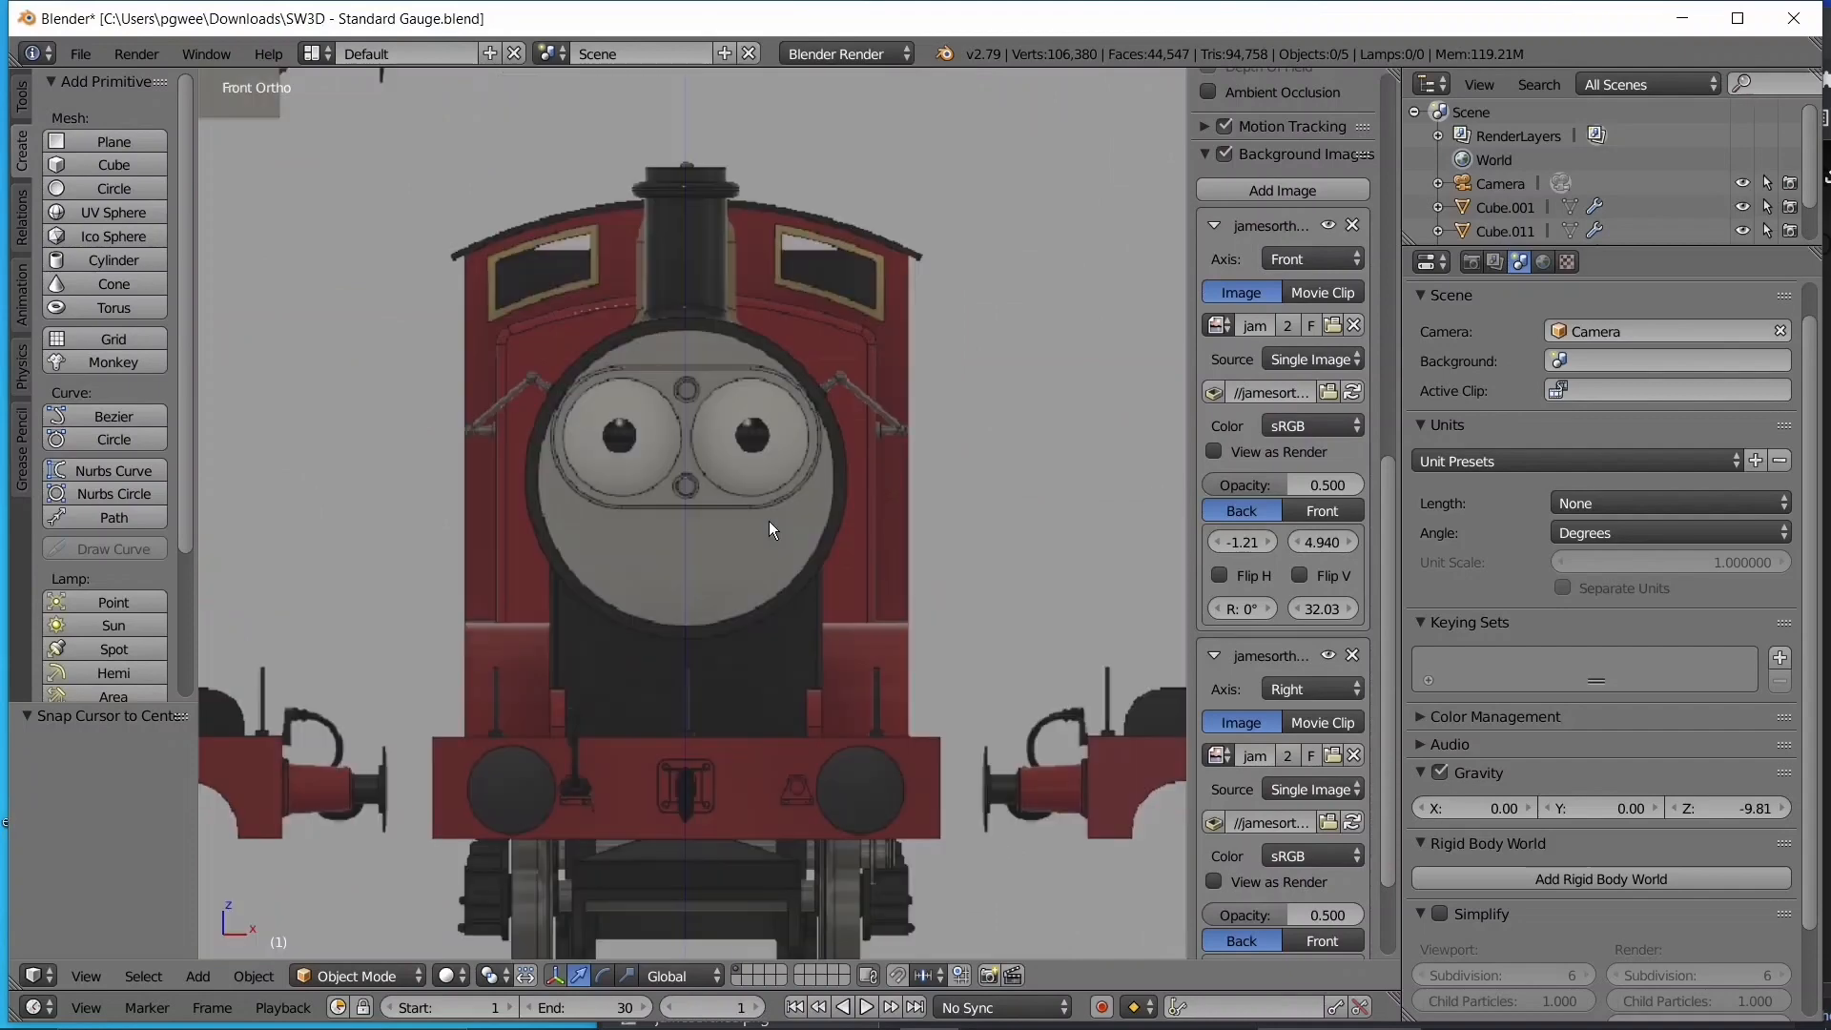
{"action": "scroll", "coordinate": [759, 508], "scroll_direction": "down", "scroll_amount": 2}
{"action": "key", "text": "KP_3"}
{"action": "scroll", "coordinate": [553, 650], "scroll_direction": "up", "scroll_amount": 2}
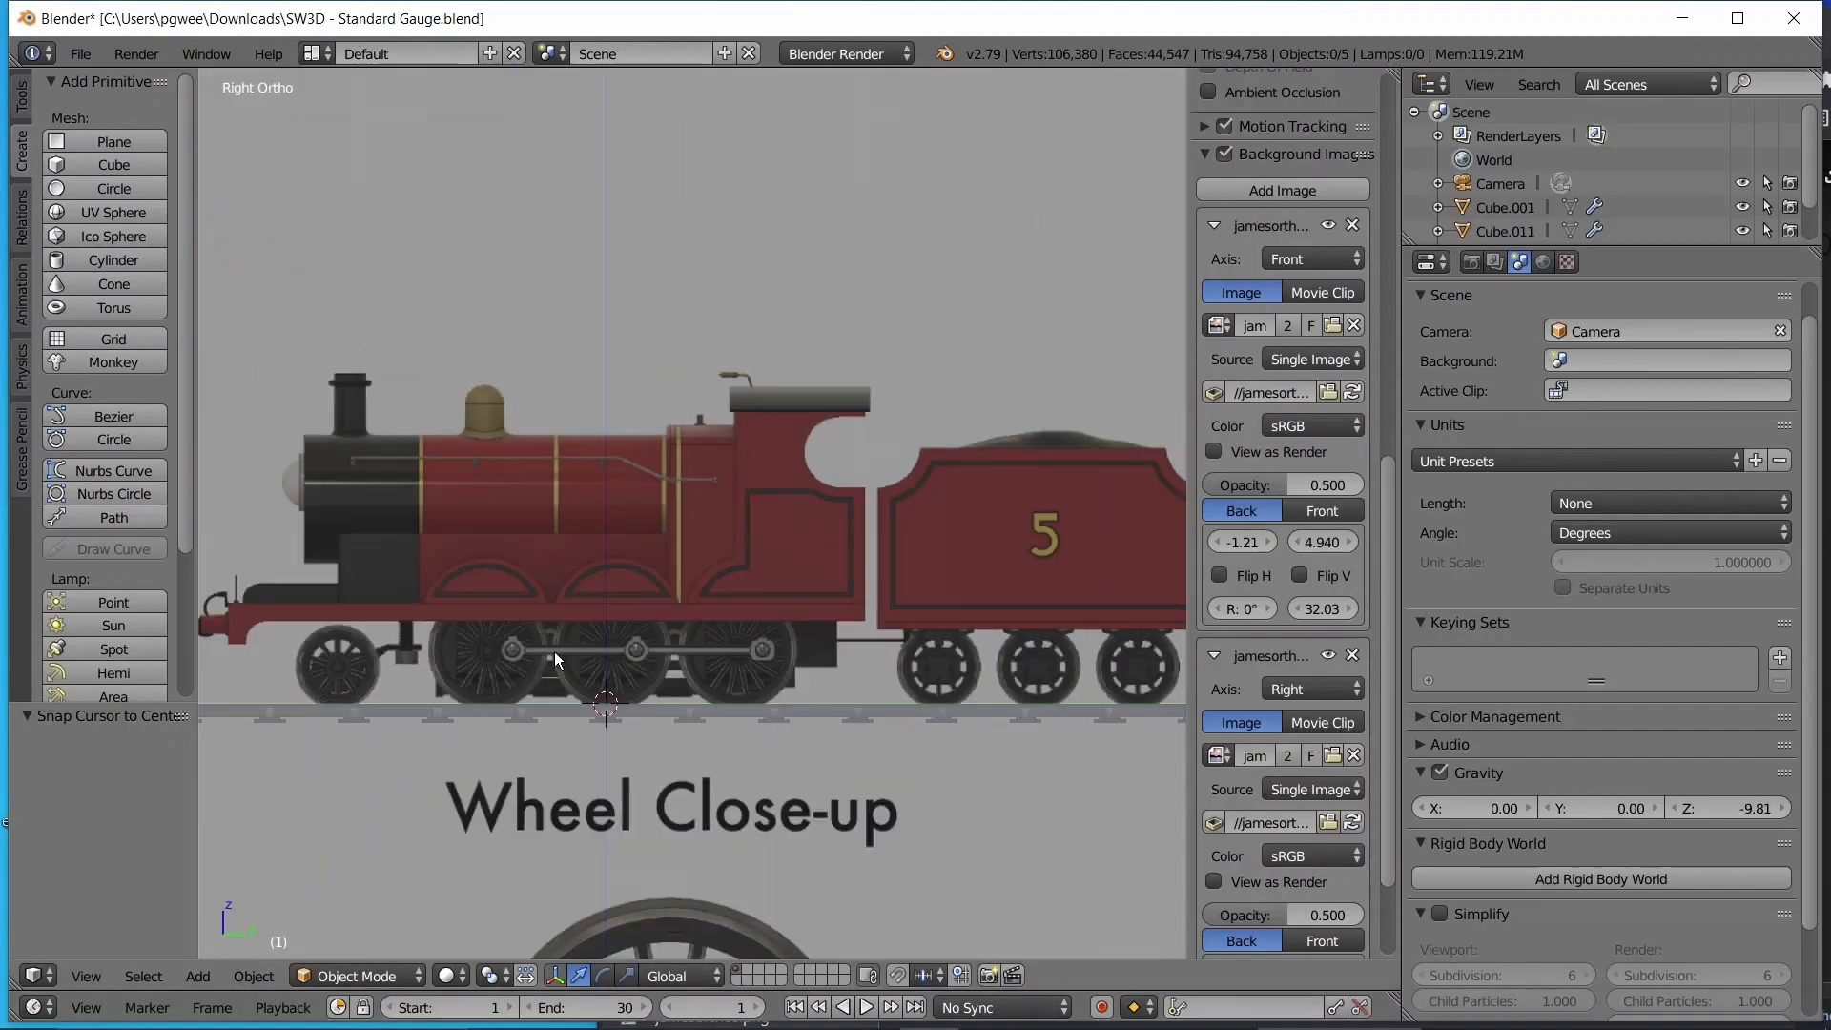
{"action": "scroll", "coordinate": [734, 635], "scroll_direction": "up", "scroll_amount": 4}
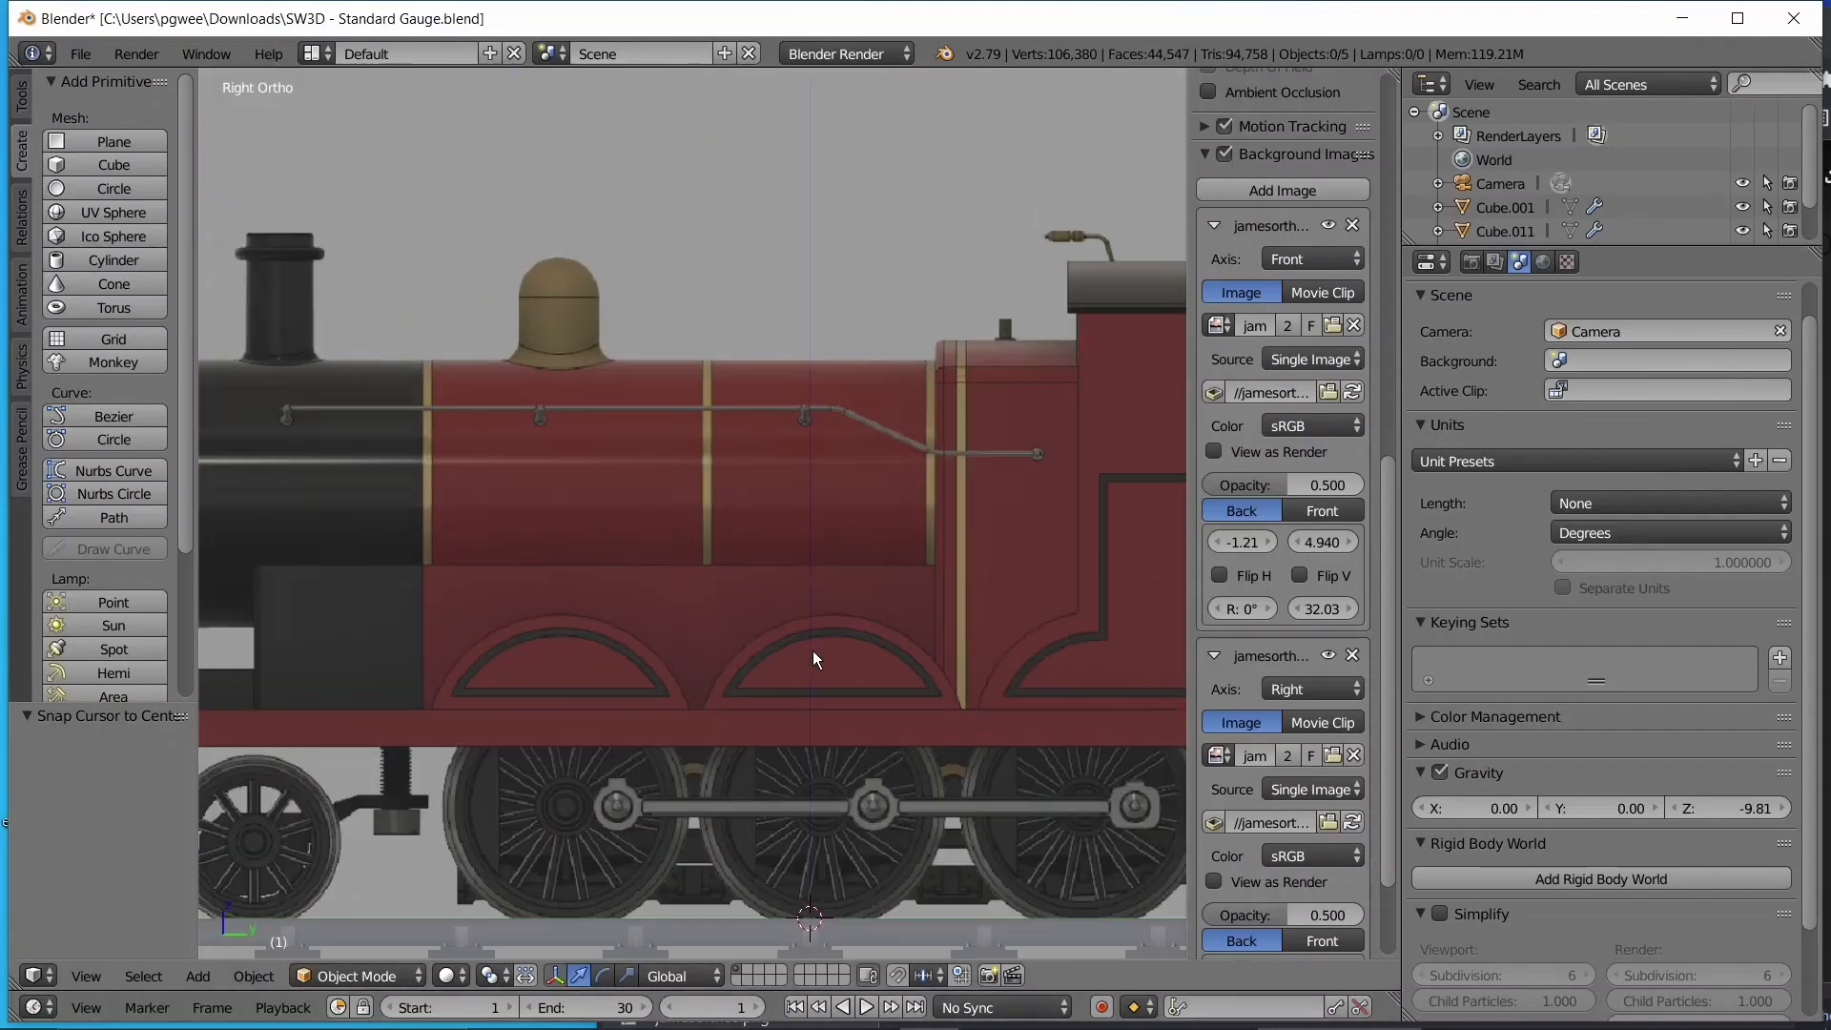
{"action": "scroll", "coordinate": [812, 651], "scroll_direction": "down", "scroll_amount": 3}
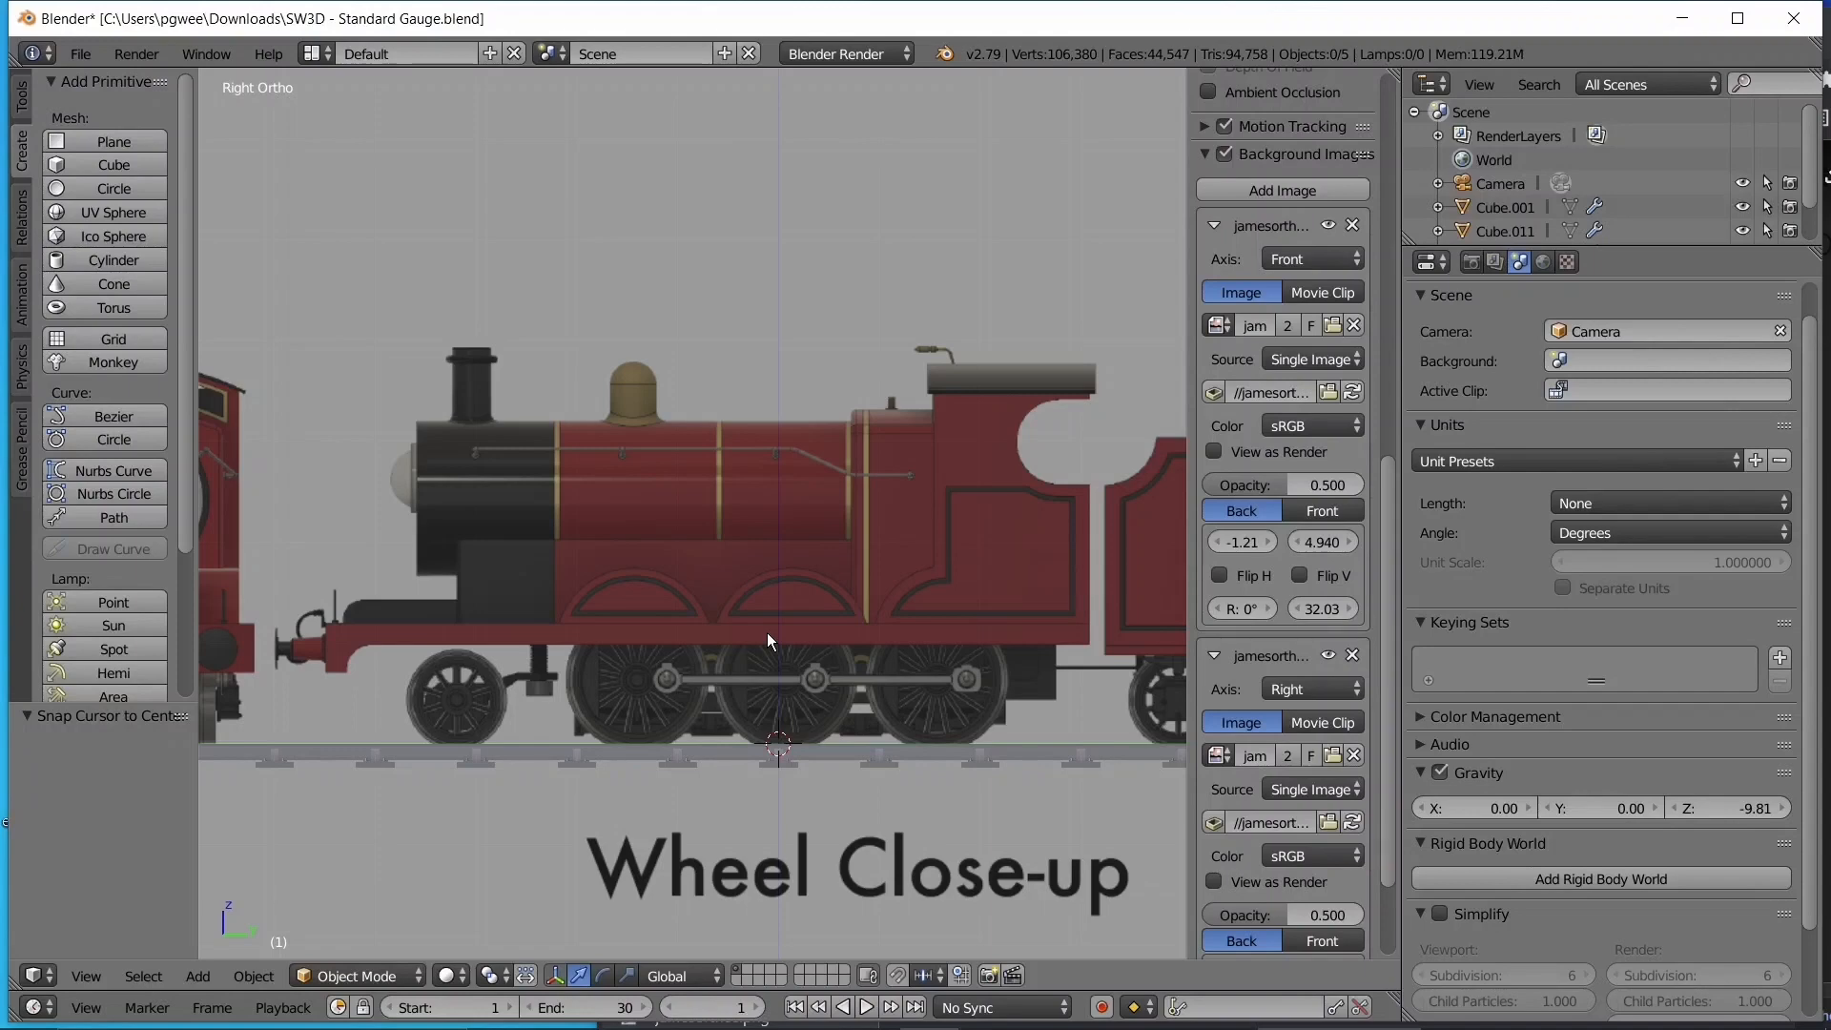
{"action": "scroll", "coordinate": [769, 629], "scroll_direction": "up", "scroll_amount": 3}
{"action": "scroll", "coordinate": [769, 627], "scroll_direction": "down", "scroll_amount": 5}
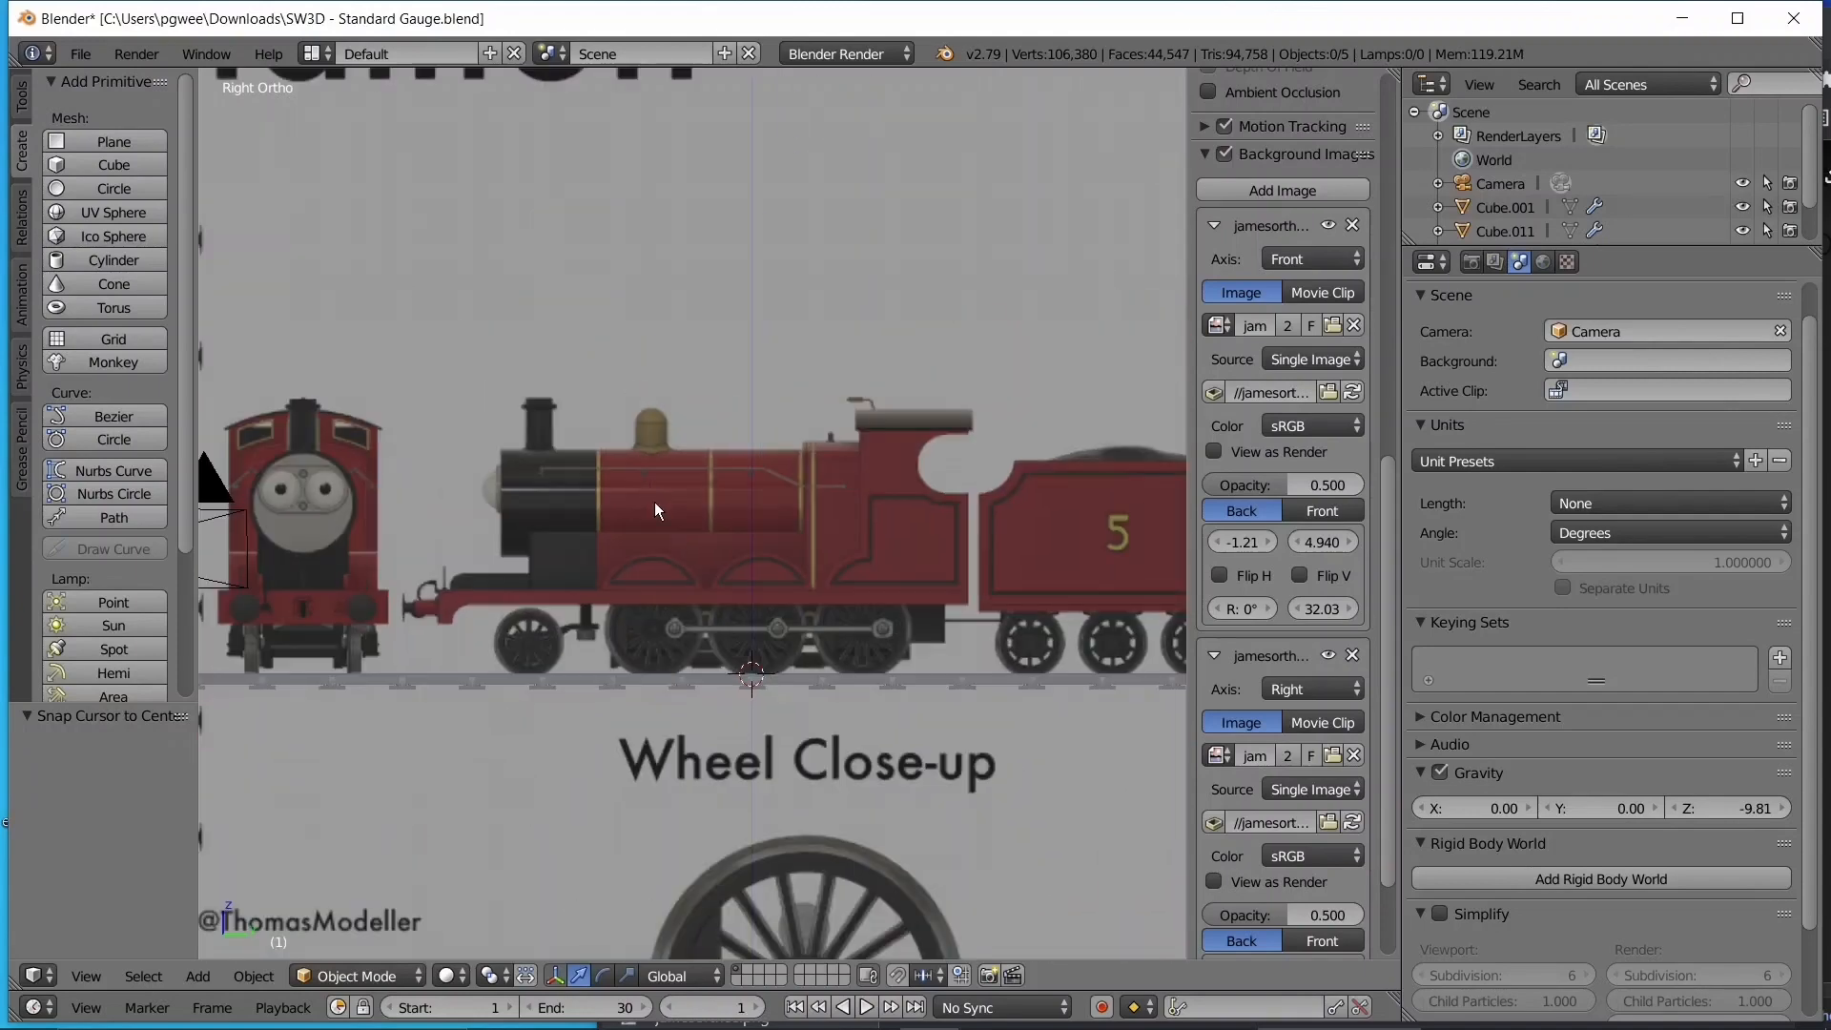
{"action": "key", "text": "KP_1"}
{"action": "scroll", "coordinate": [656, 600], "scroll_direction": "up", "scroll_amount": 6}
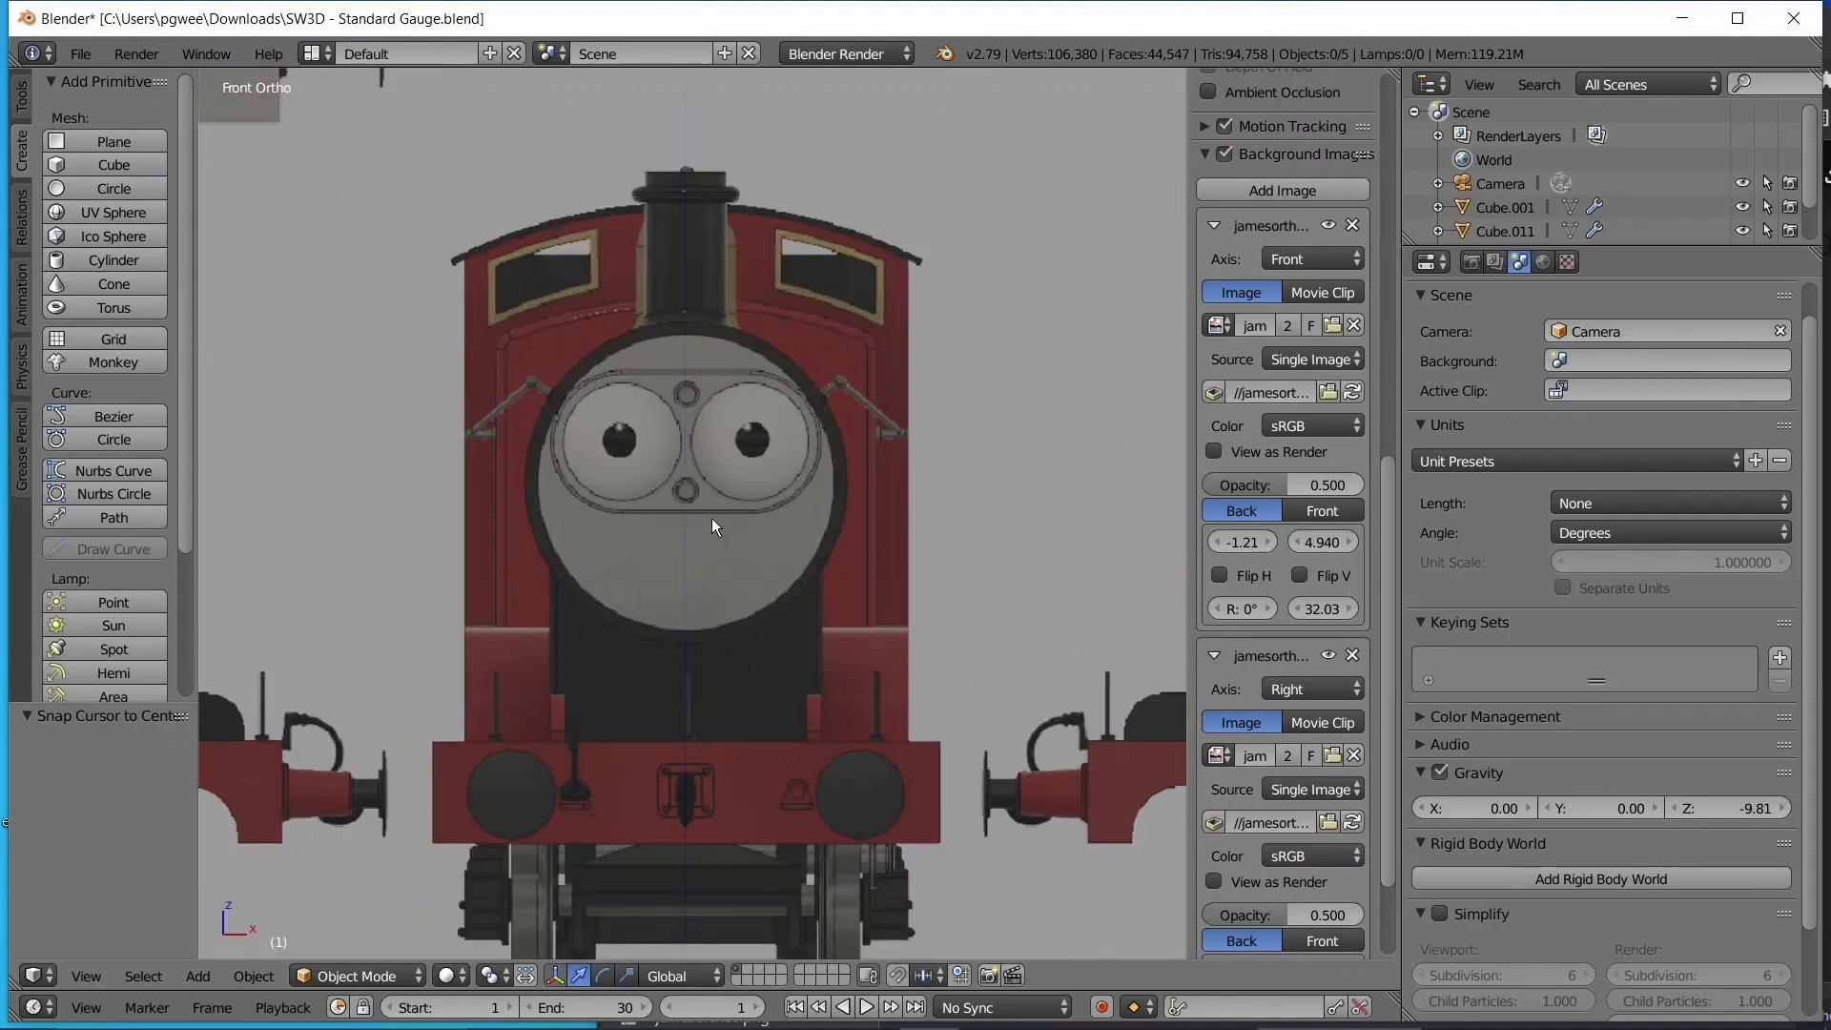
{"action": "scroll", "coordinate": [664, 536], "scroll_direction": "down", "scroll_amount": 5}
{"action": "scroll", "coordinate": [587, 669], "scroll_direction": "up", "scroll_amount": 5}
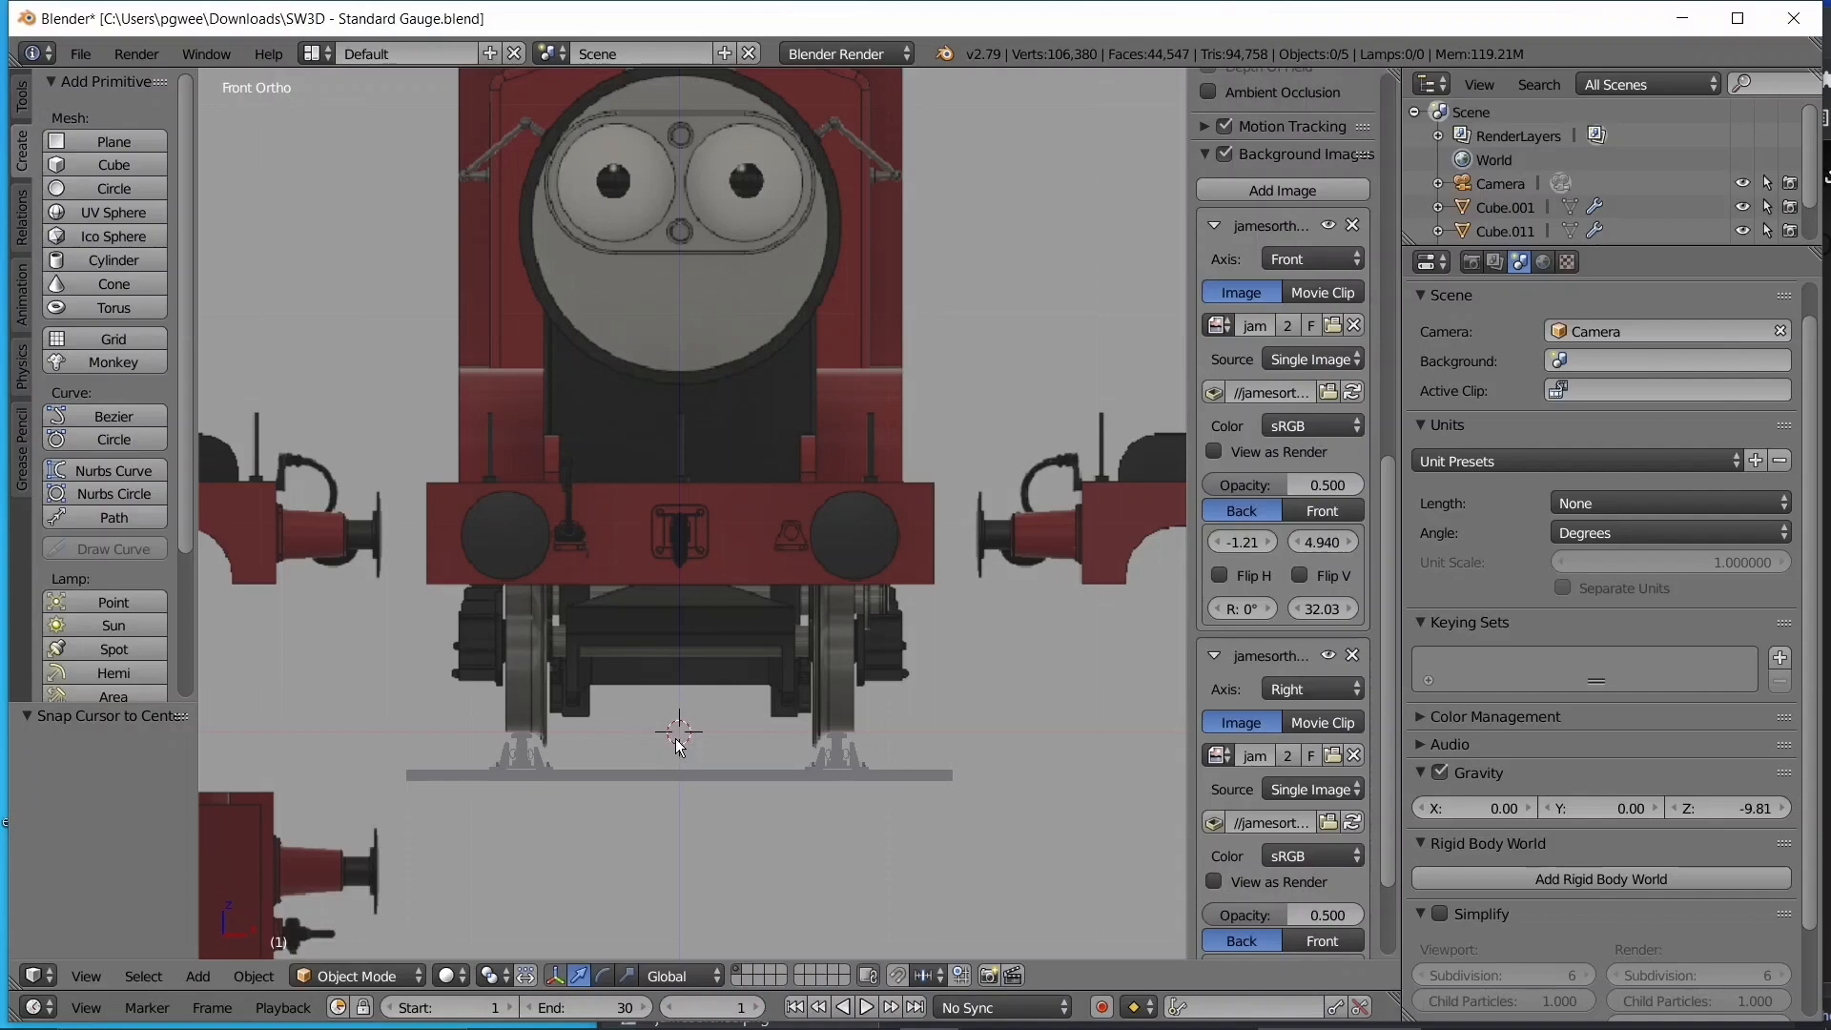
- Snap the 3D cursor to the scene center and add a cylinder mesh there
{"action": "key", "text": "shift+s"}
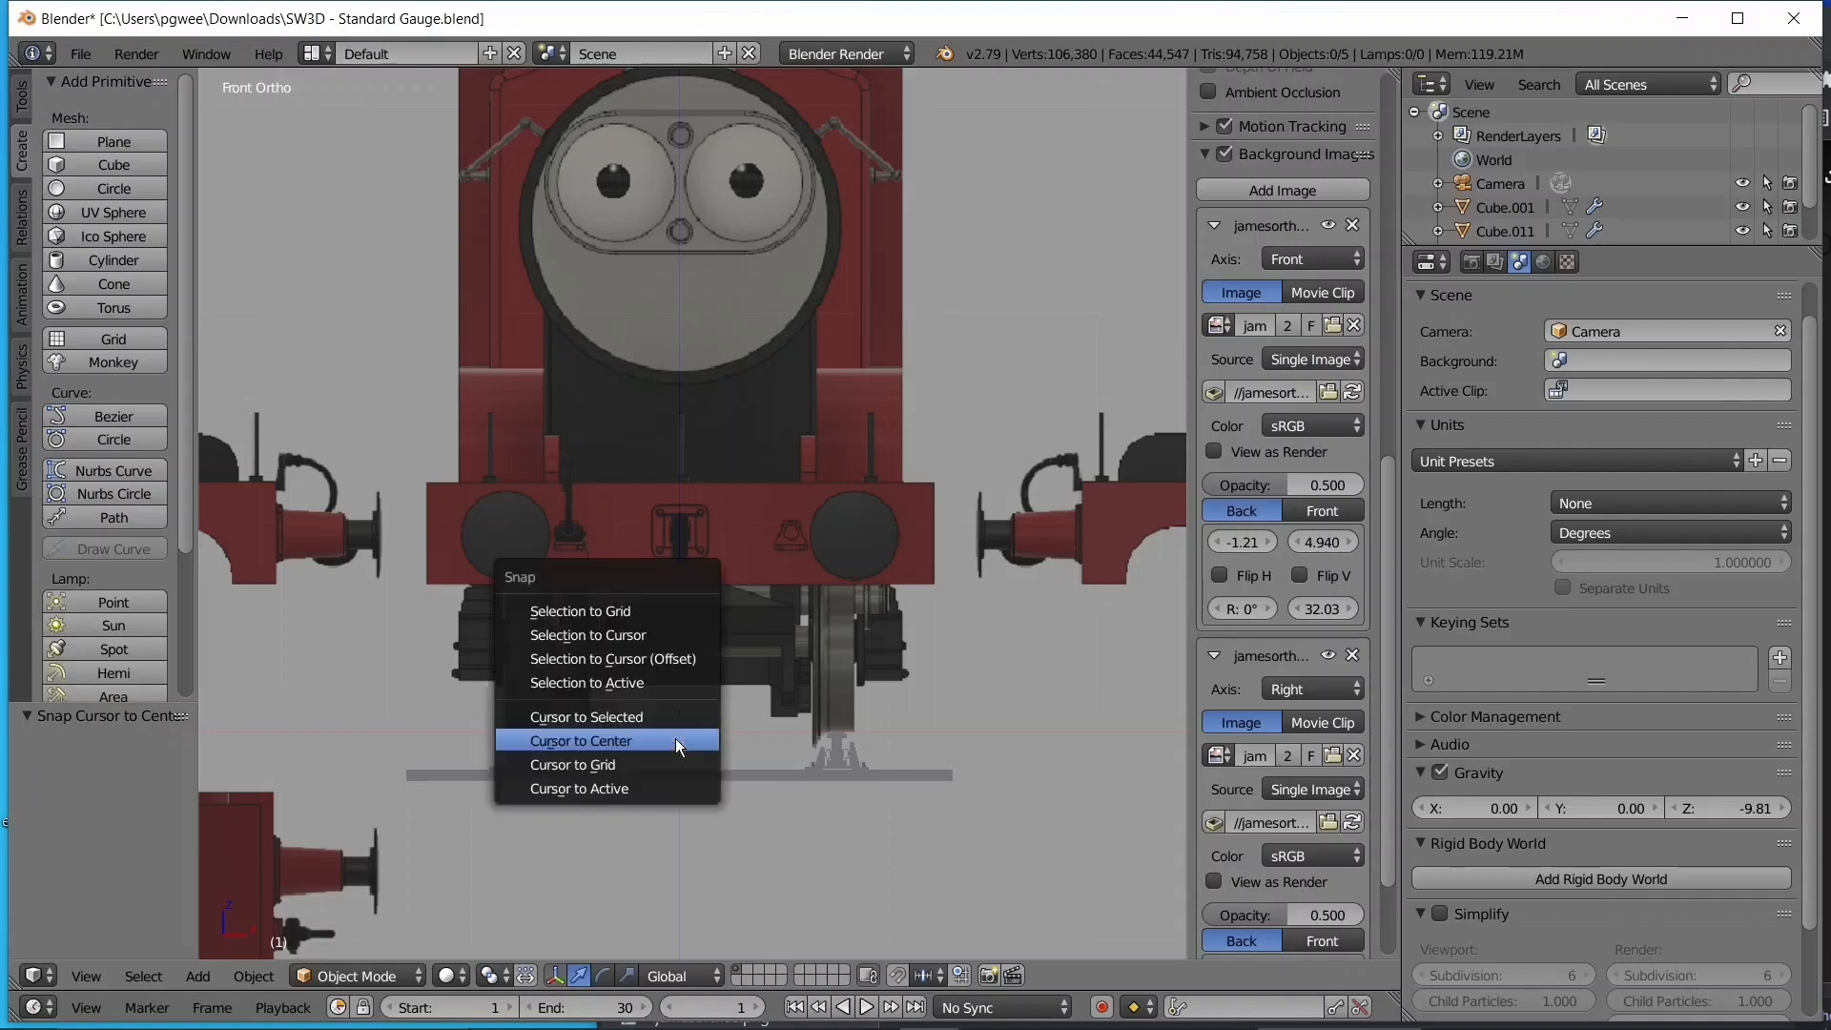
{"action": "left_click", "coordinate": [656, 740]}
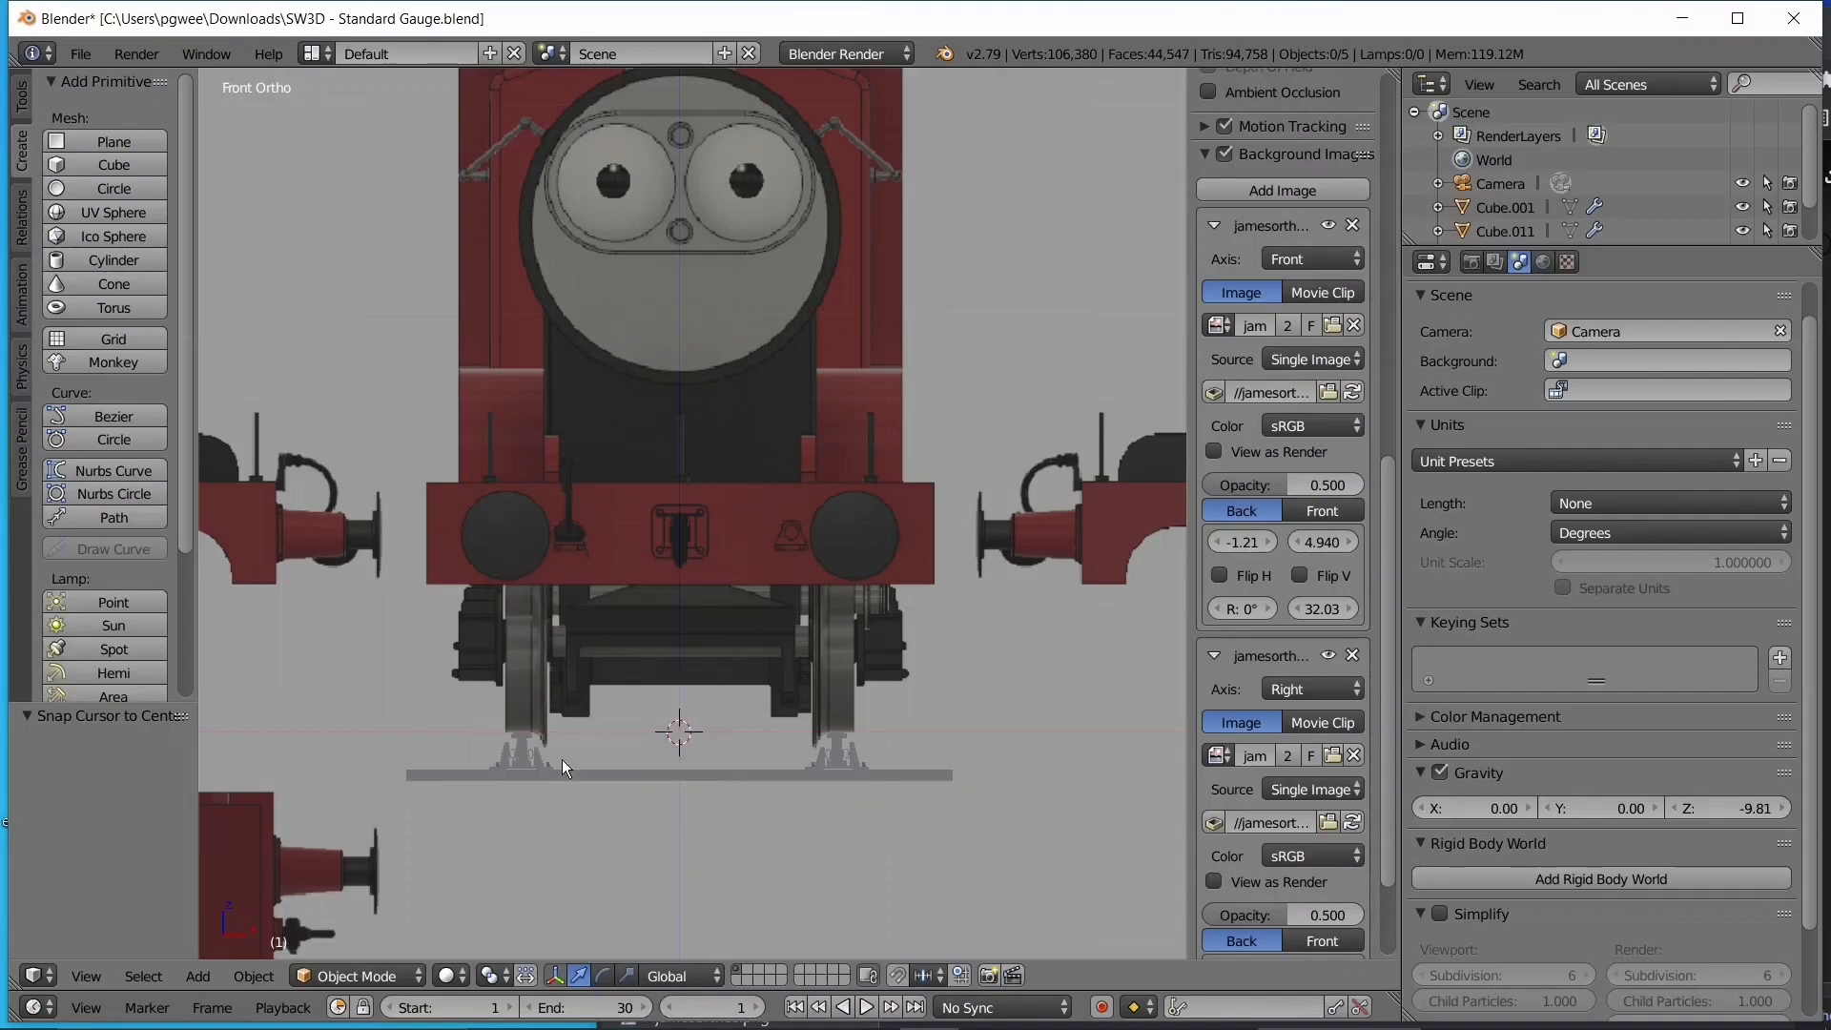
{"action": "scroll", "coordinate": [239, 449], "scroll_direction": "down", "scroll_amount": 3}
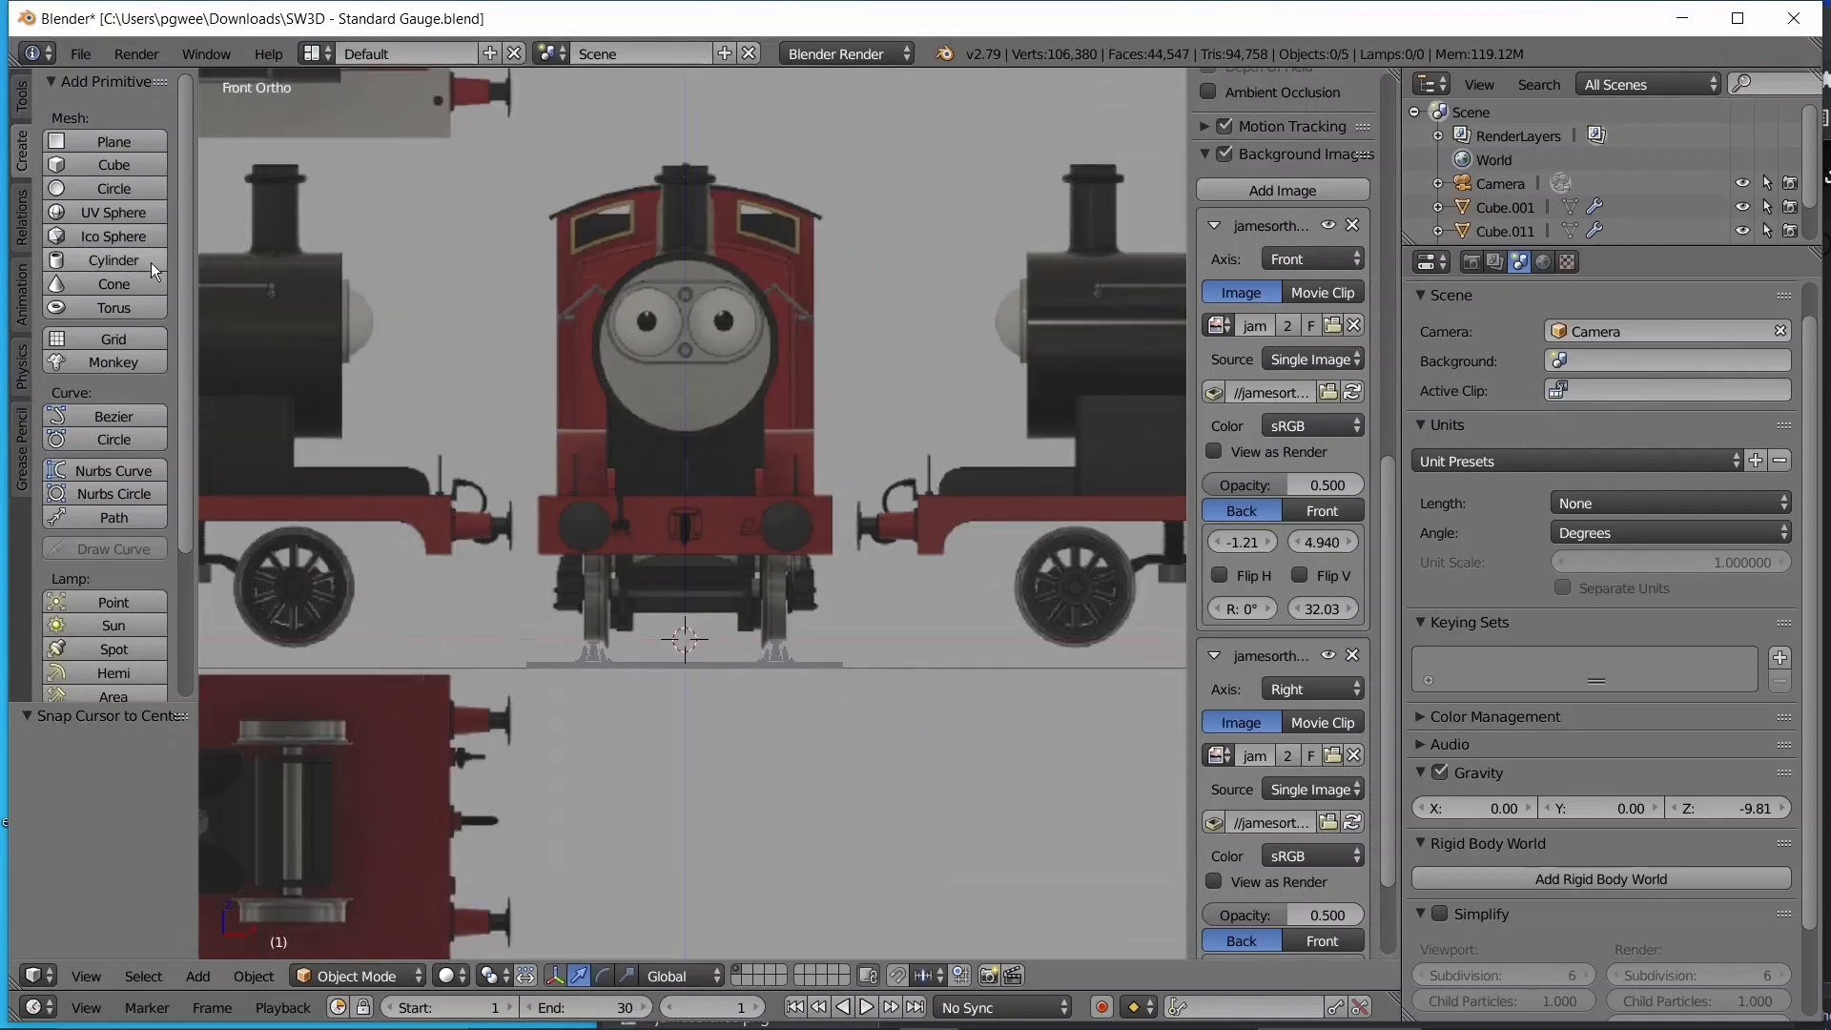
{"action": "left_click", "coordinate": [84, 259]}
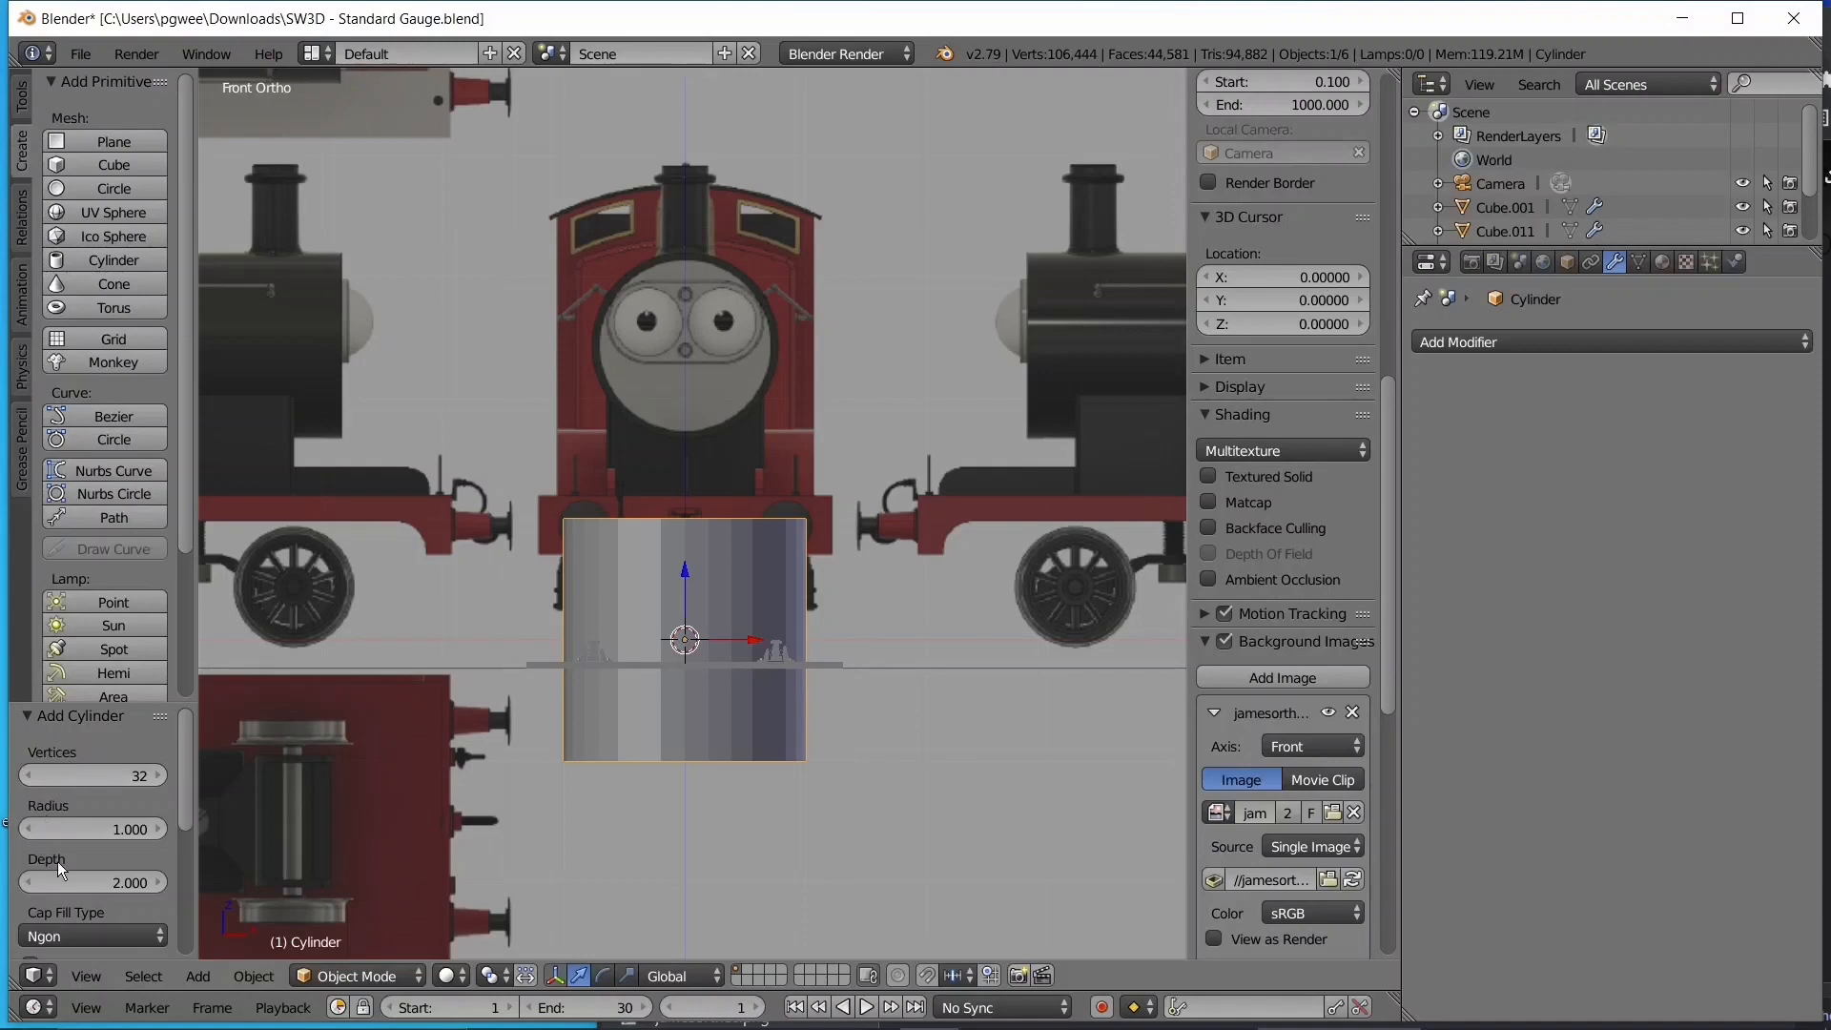
- Vary the new cylinder's vertex count and bring it back to 32
{"action": "scroll", "coordinate": [87, 843], "scroll_direction": "down", "scroll_amount": 5}
{"action": "scroll", "coordinate": [95, 850], "scroll_direction": "up", "scroll_amount": 5}
{"action": "mouse_move", "coordinate": [73, 776]}
{"action": "left_mouse_down"}
{"action": "mouse_move", "coordinate": [197, 793]}
{"action": "mouse_move", "coordinate": [96, 793]}
{"action": "mouse_move", "coordinate": [112, 780]}
{"action": "left_mouse_up"}
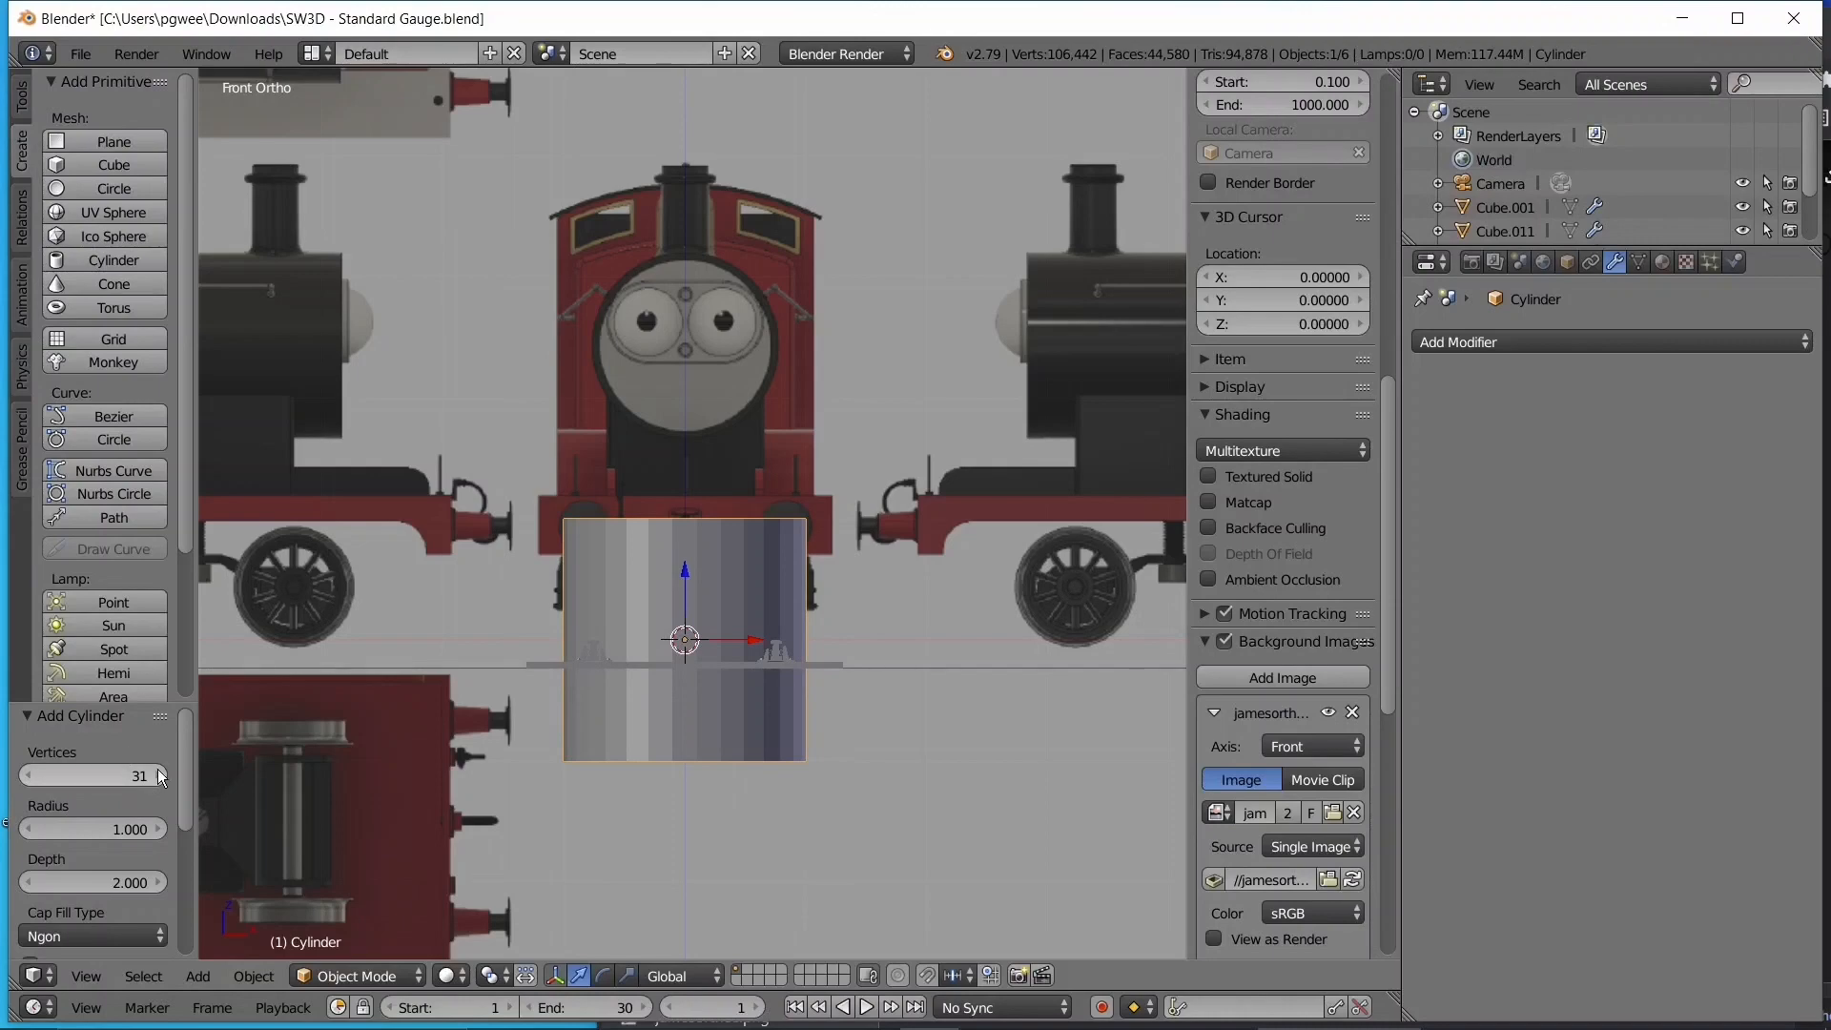
{"action": "left_click", "coordinate": [158, 774]}
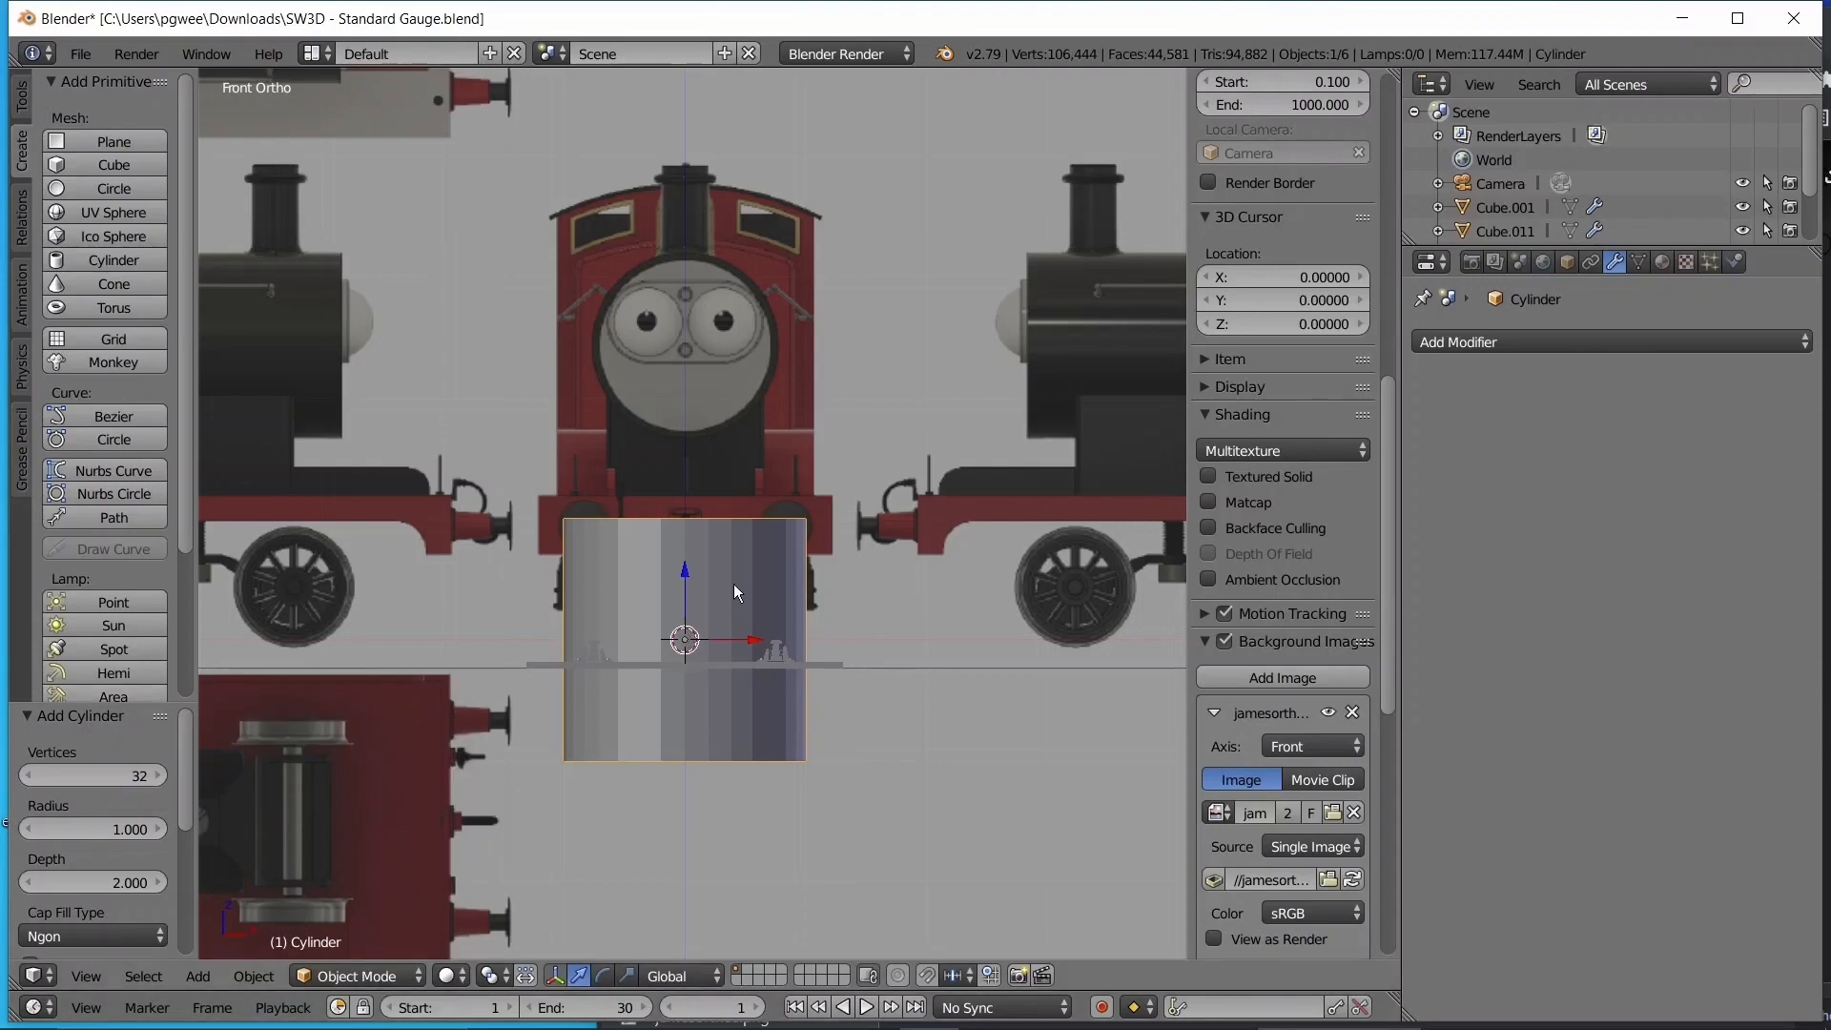
- In right view, rotate the cylinder 90° so it lies lengthwise along the engine
{"action": "key", "text": "KP_3"}
{"action": "key", "text": "r"}
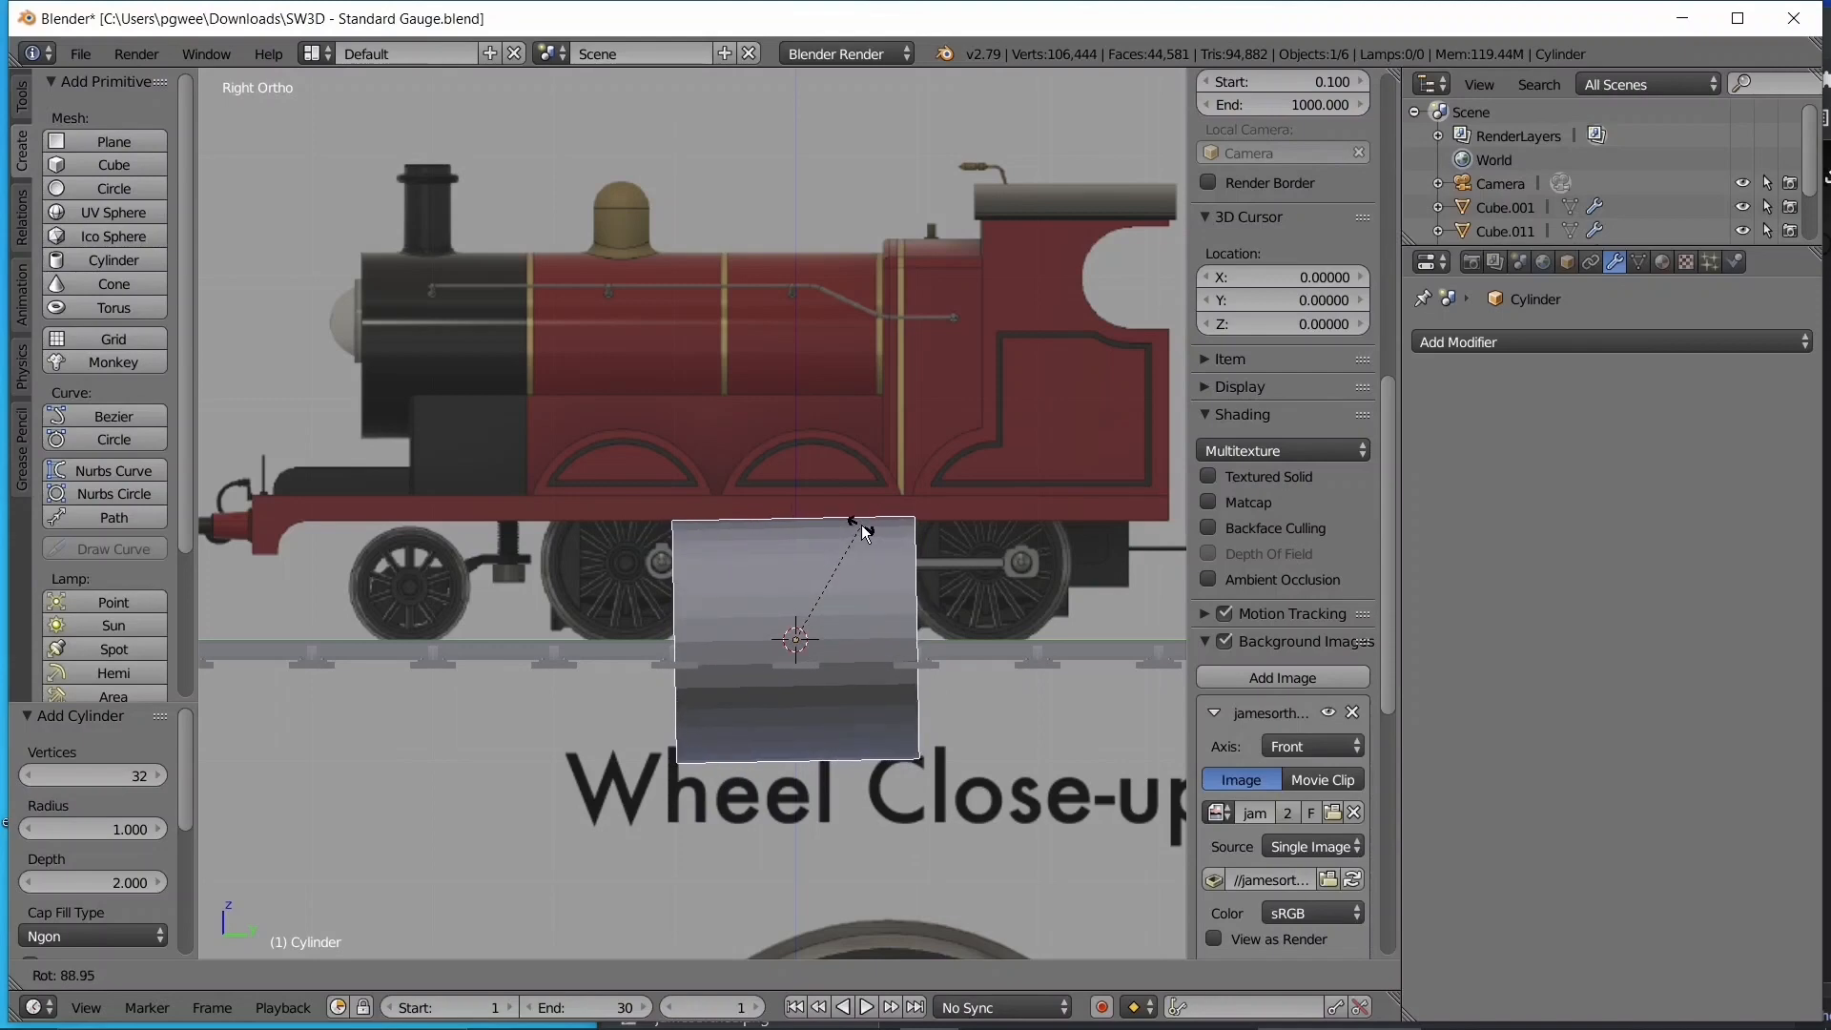
{"action": "key", "text": "Escape"}
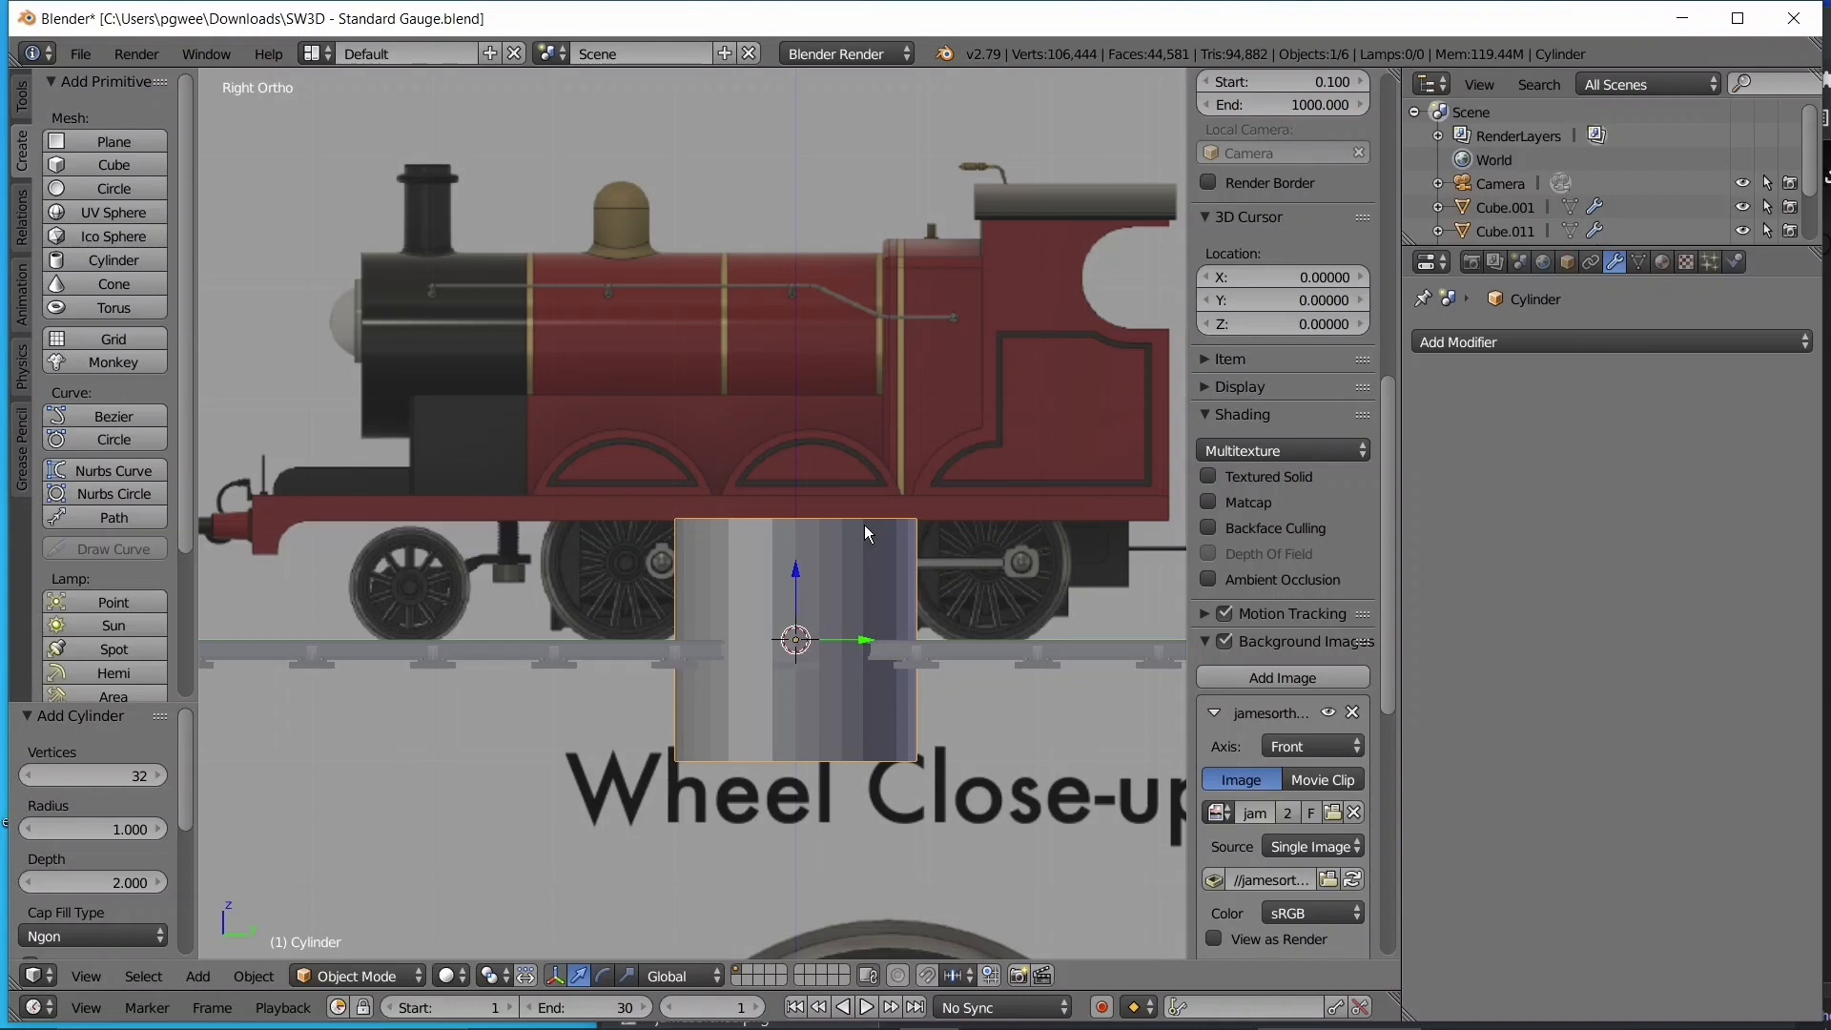
{"action": "key", "text": "r"}
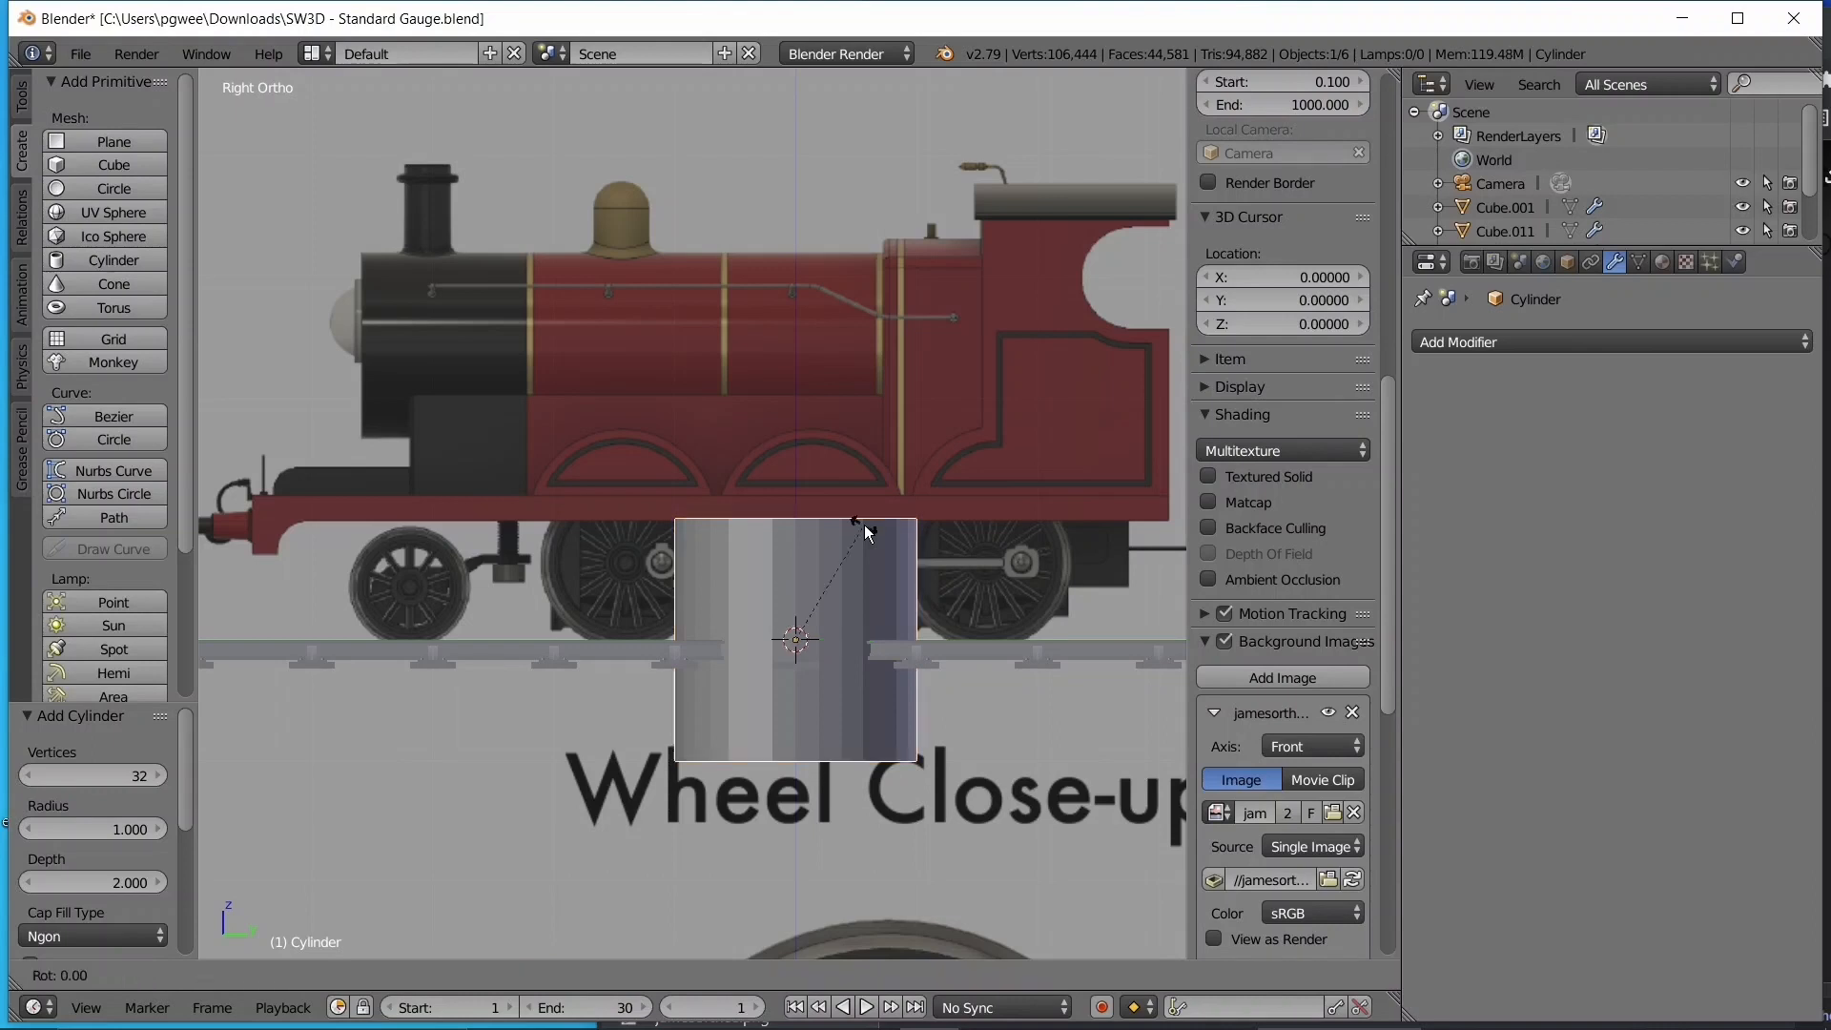
{"action": "left_click", "coordinate": [862, 678]}
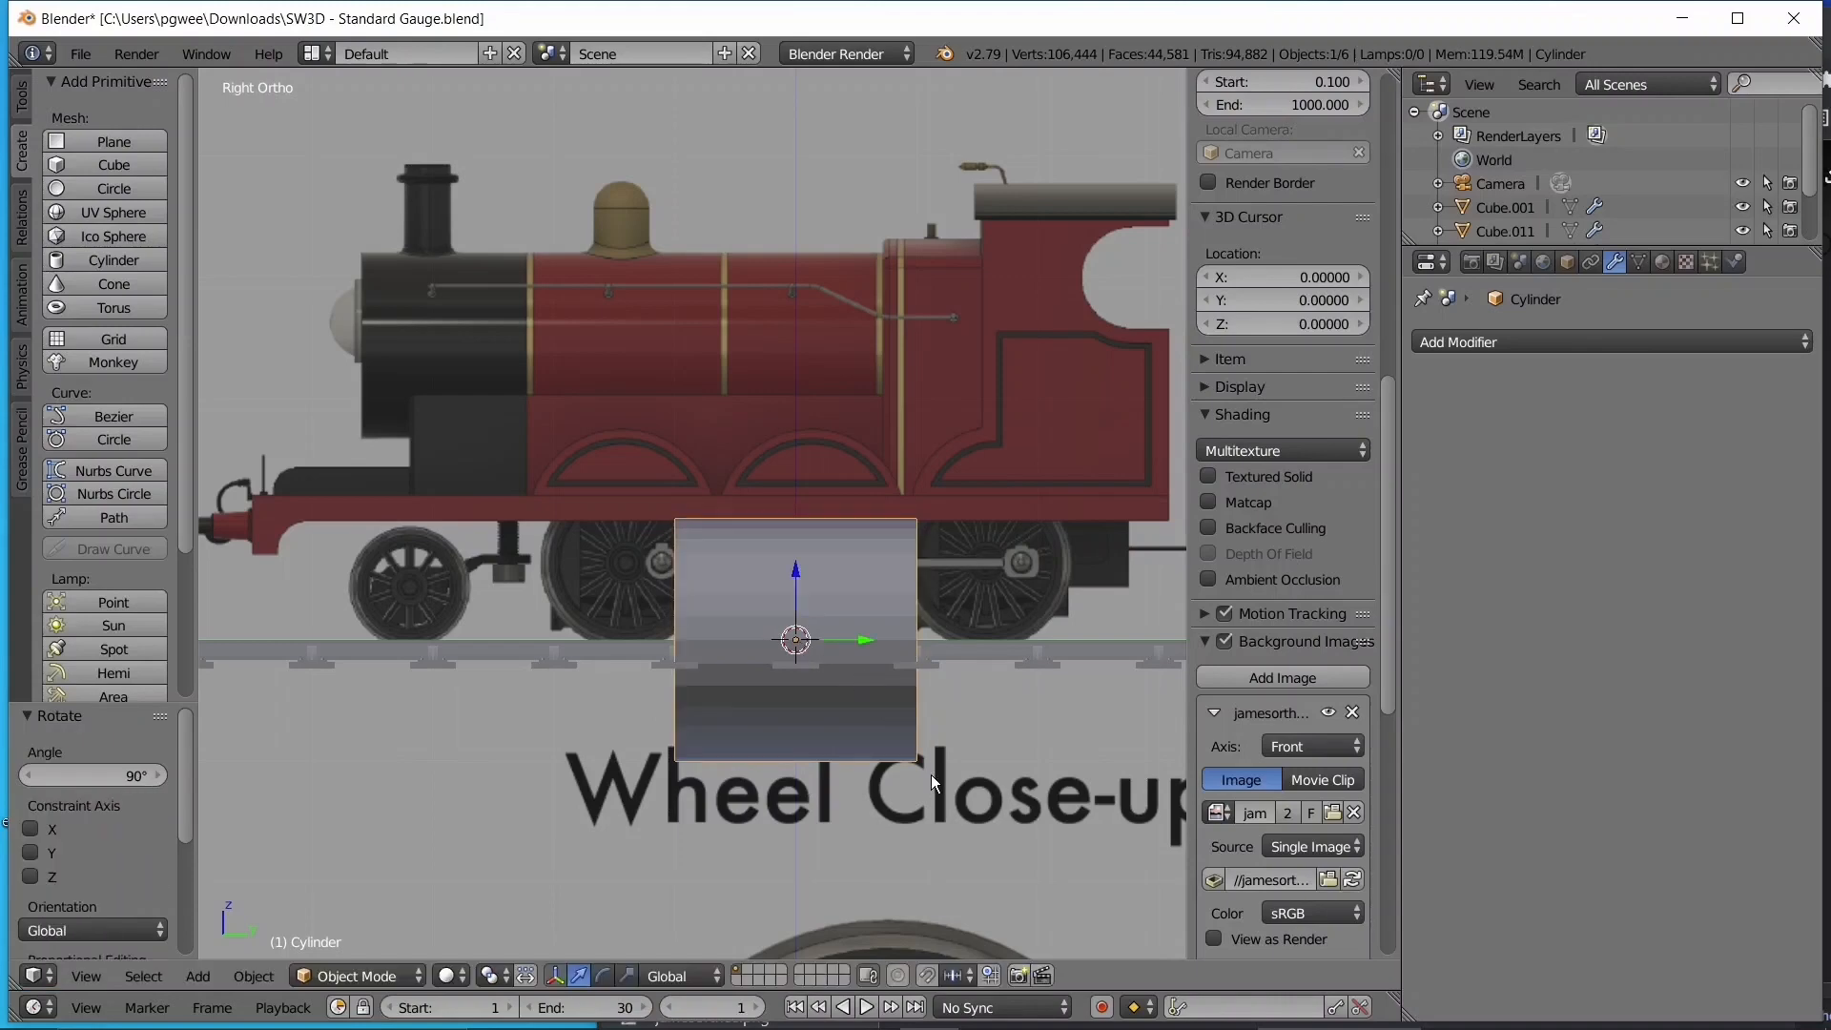
- Move the cylinder by Y -2.602 and Z 2.523 onto the boiler, and display it as wireframe in front view
{"action": "key", "text": "g"}
{"action": "left_click", "coordinate": [616, 472]}
{"action": "key", "text": "KP_1"}
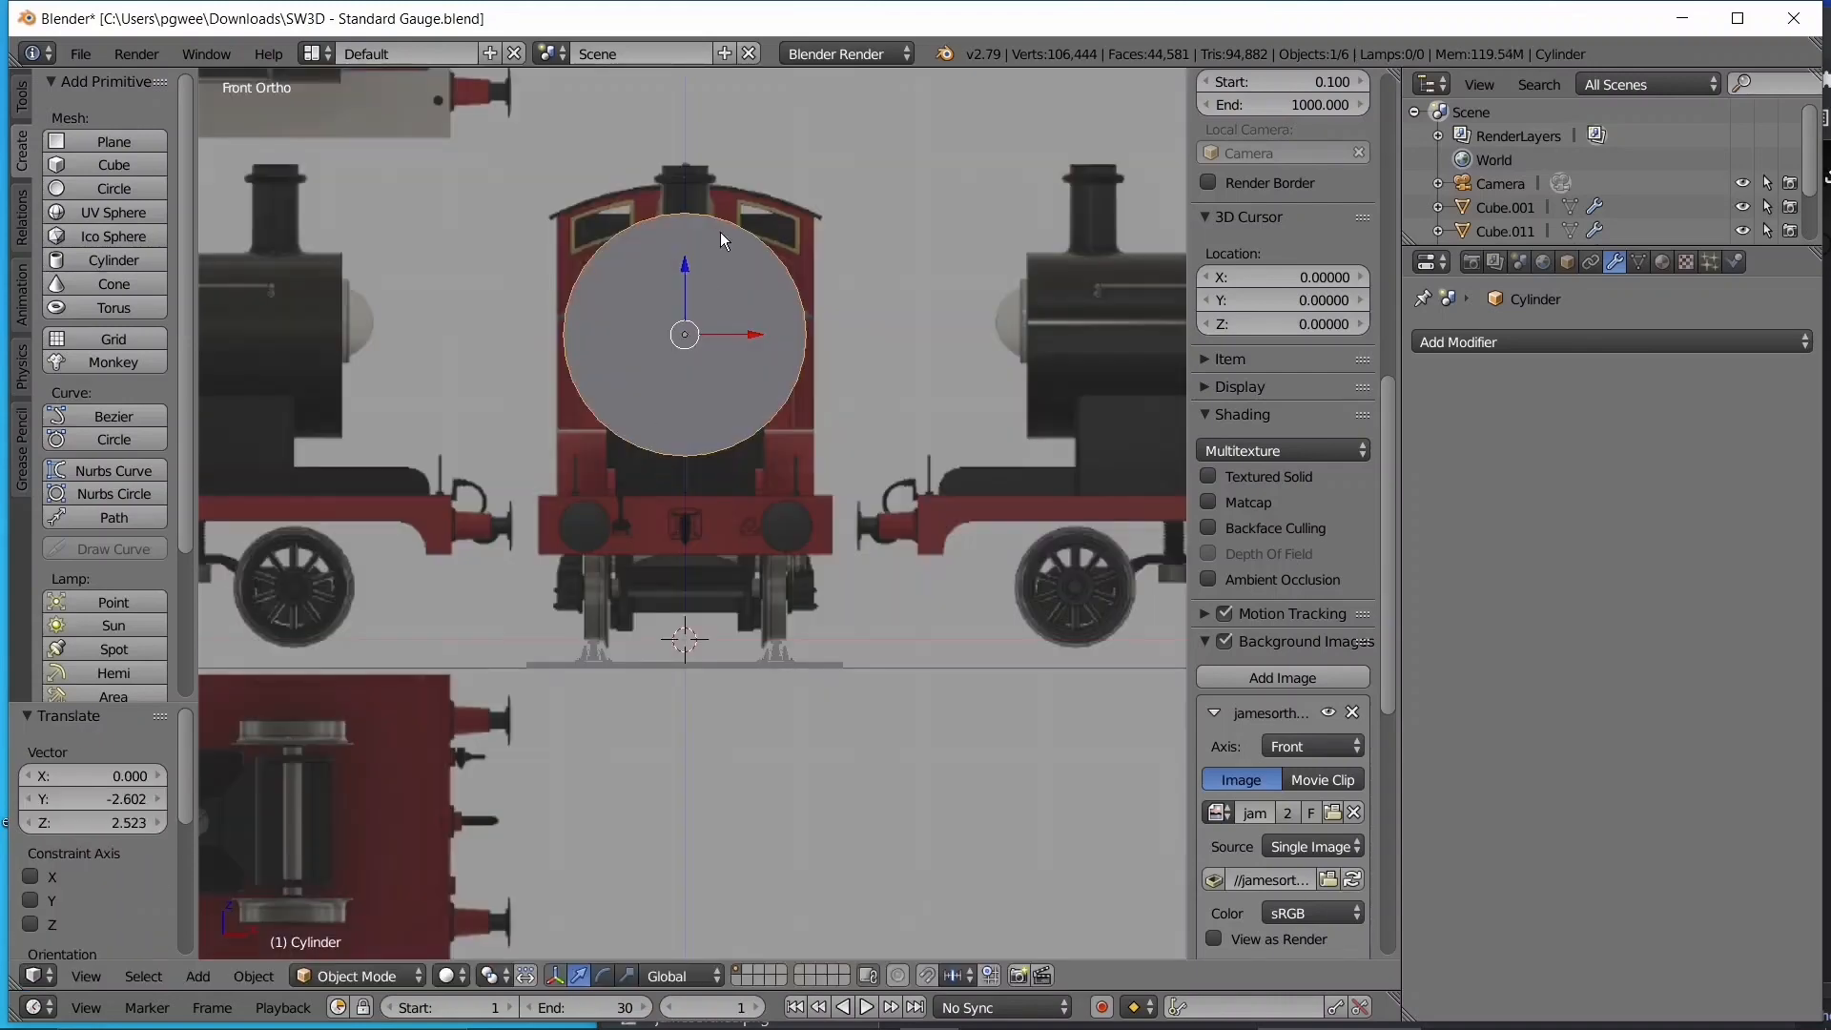
{"action": "scroll", "coordinate": [713, 362], "scroll_direction": "up", "scroll_amount": 4}
{"action": "key", "text": "z"}
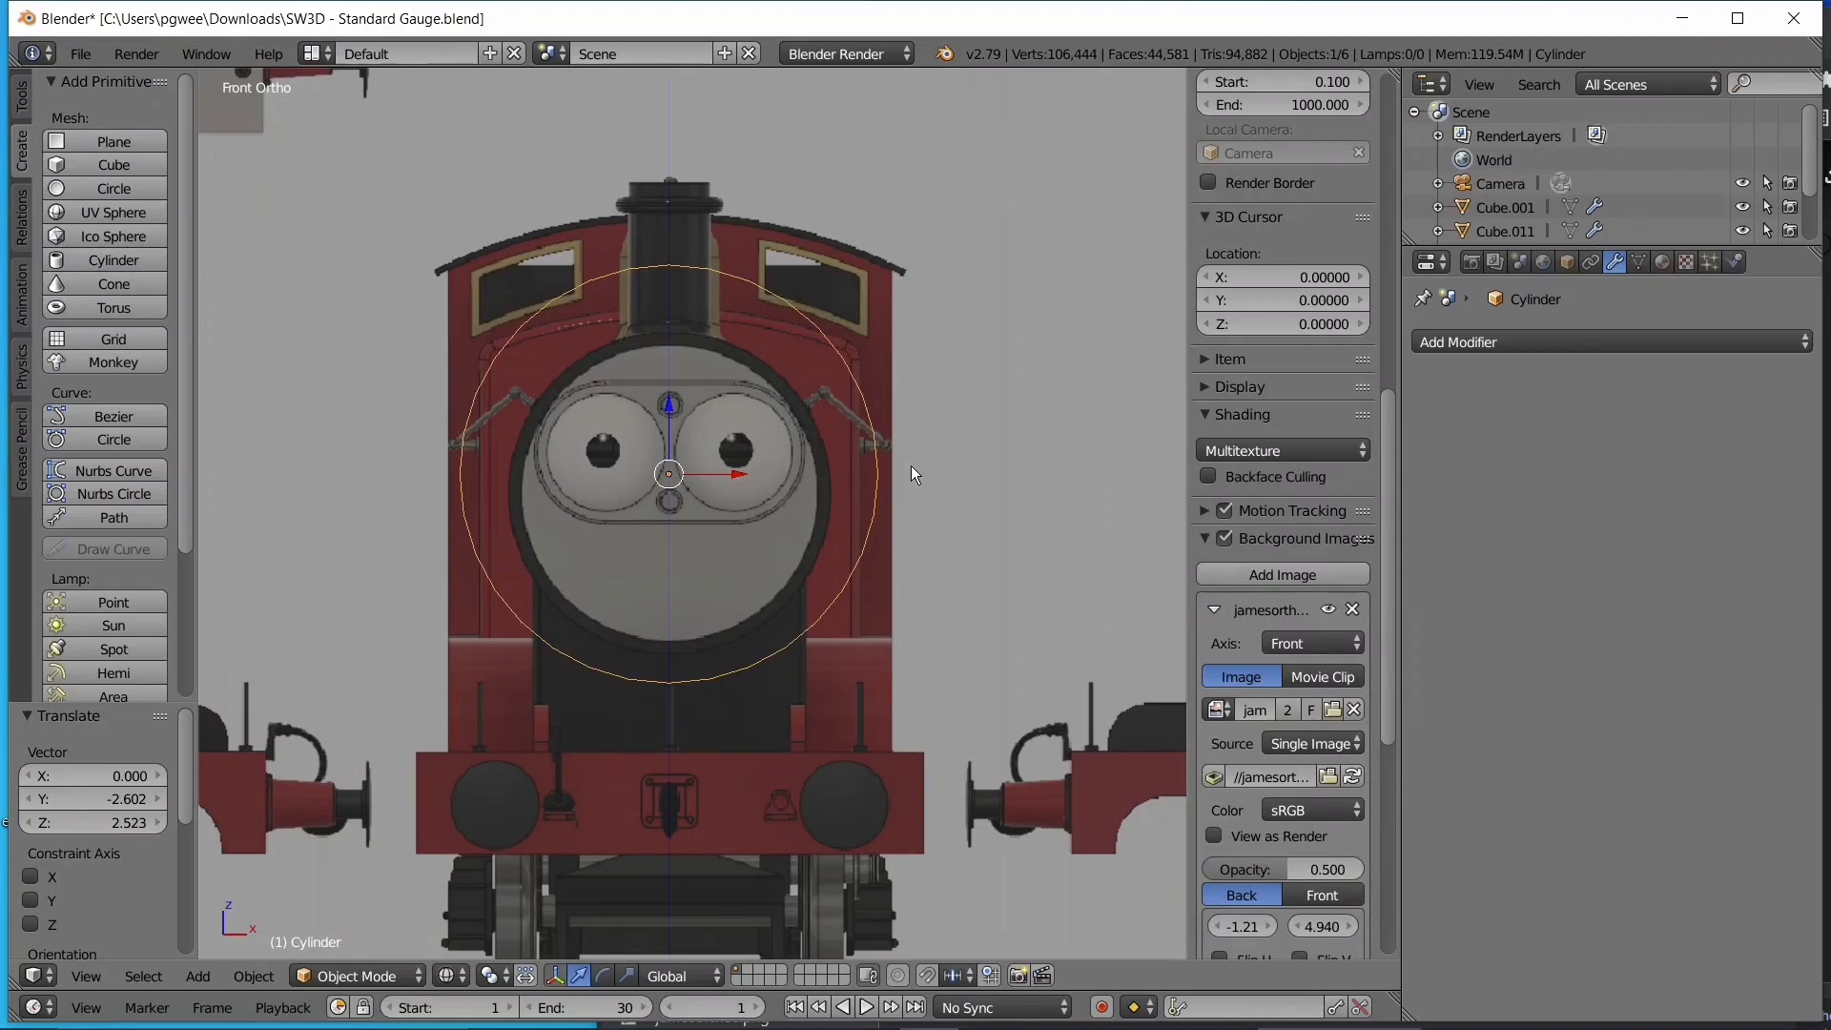
- In front view, scale the cylinder to 0.784 and lower it along Z by 0.087 and 0.005 to match the boiler outline
{"action": "key", "text": "s"}
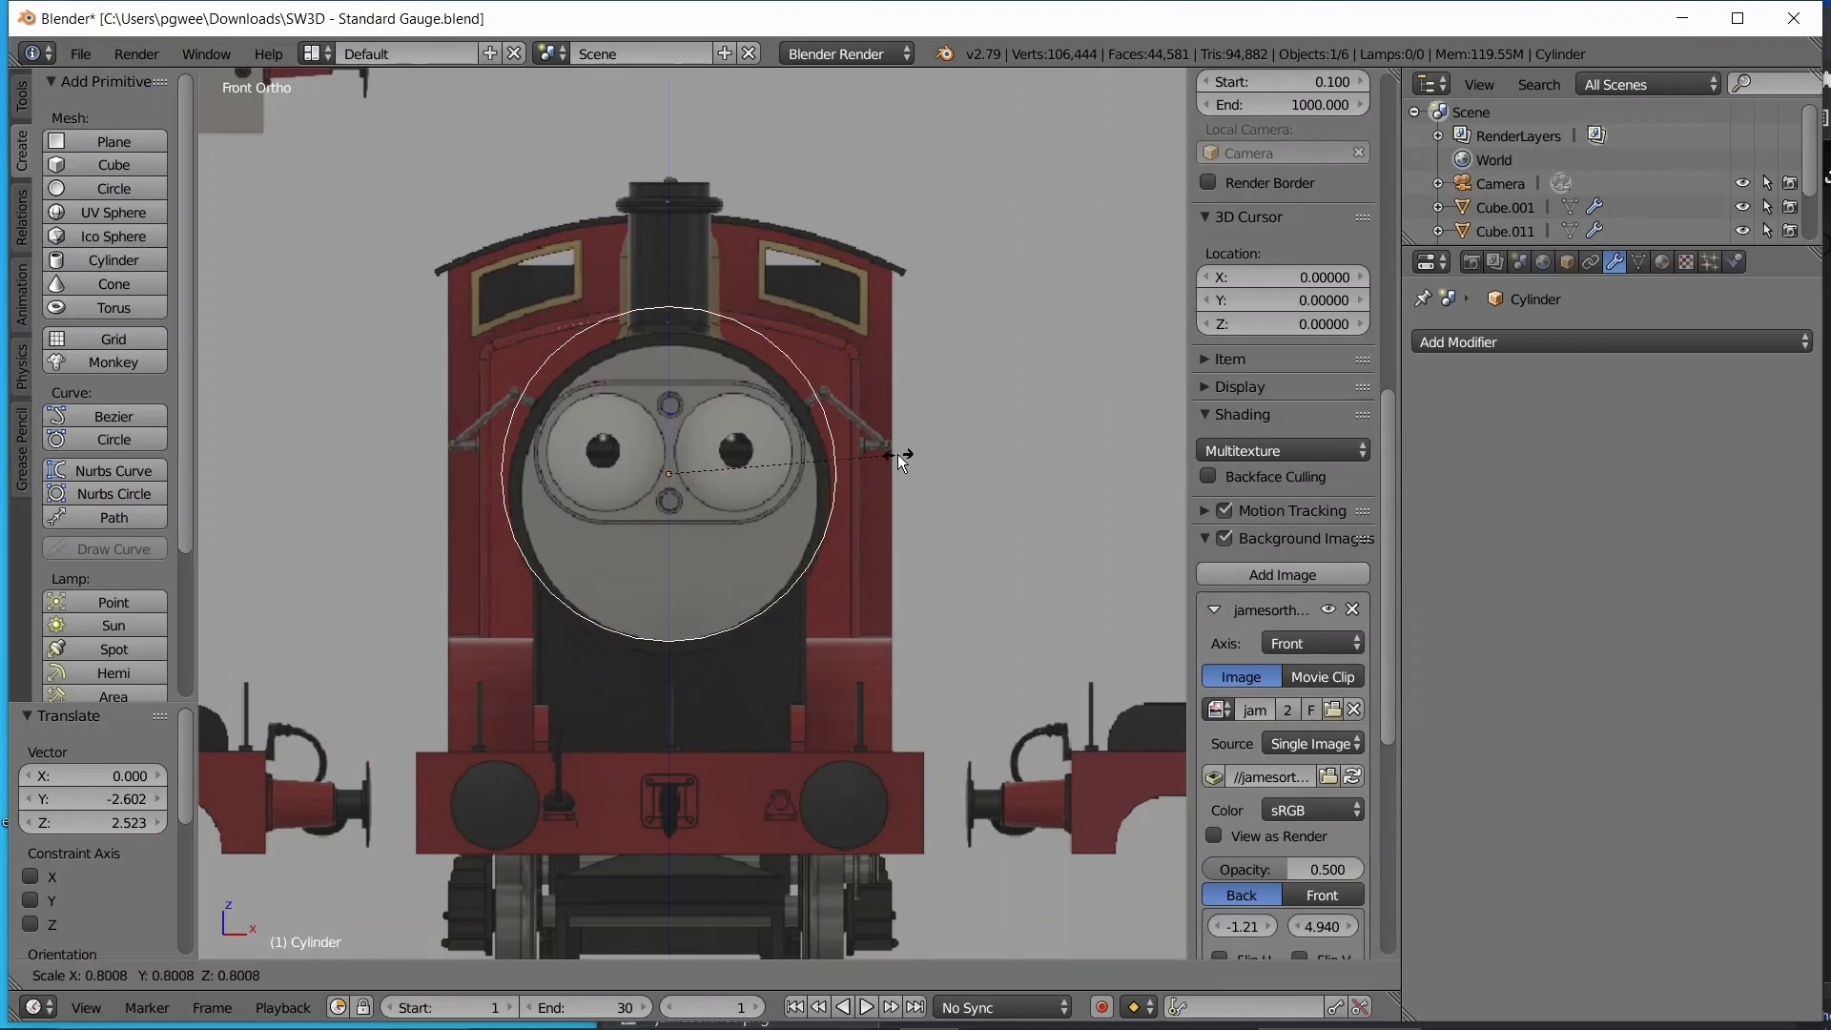
{"action": "left_click", "coordinate": [894, 454]}
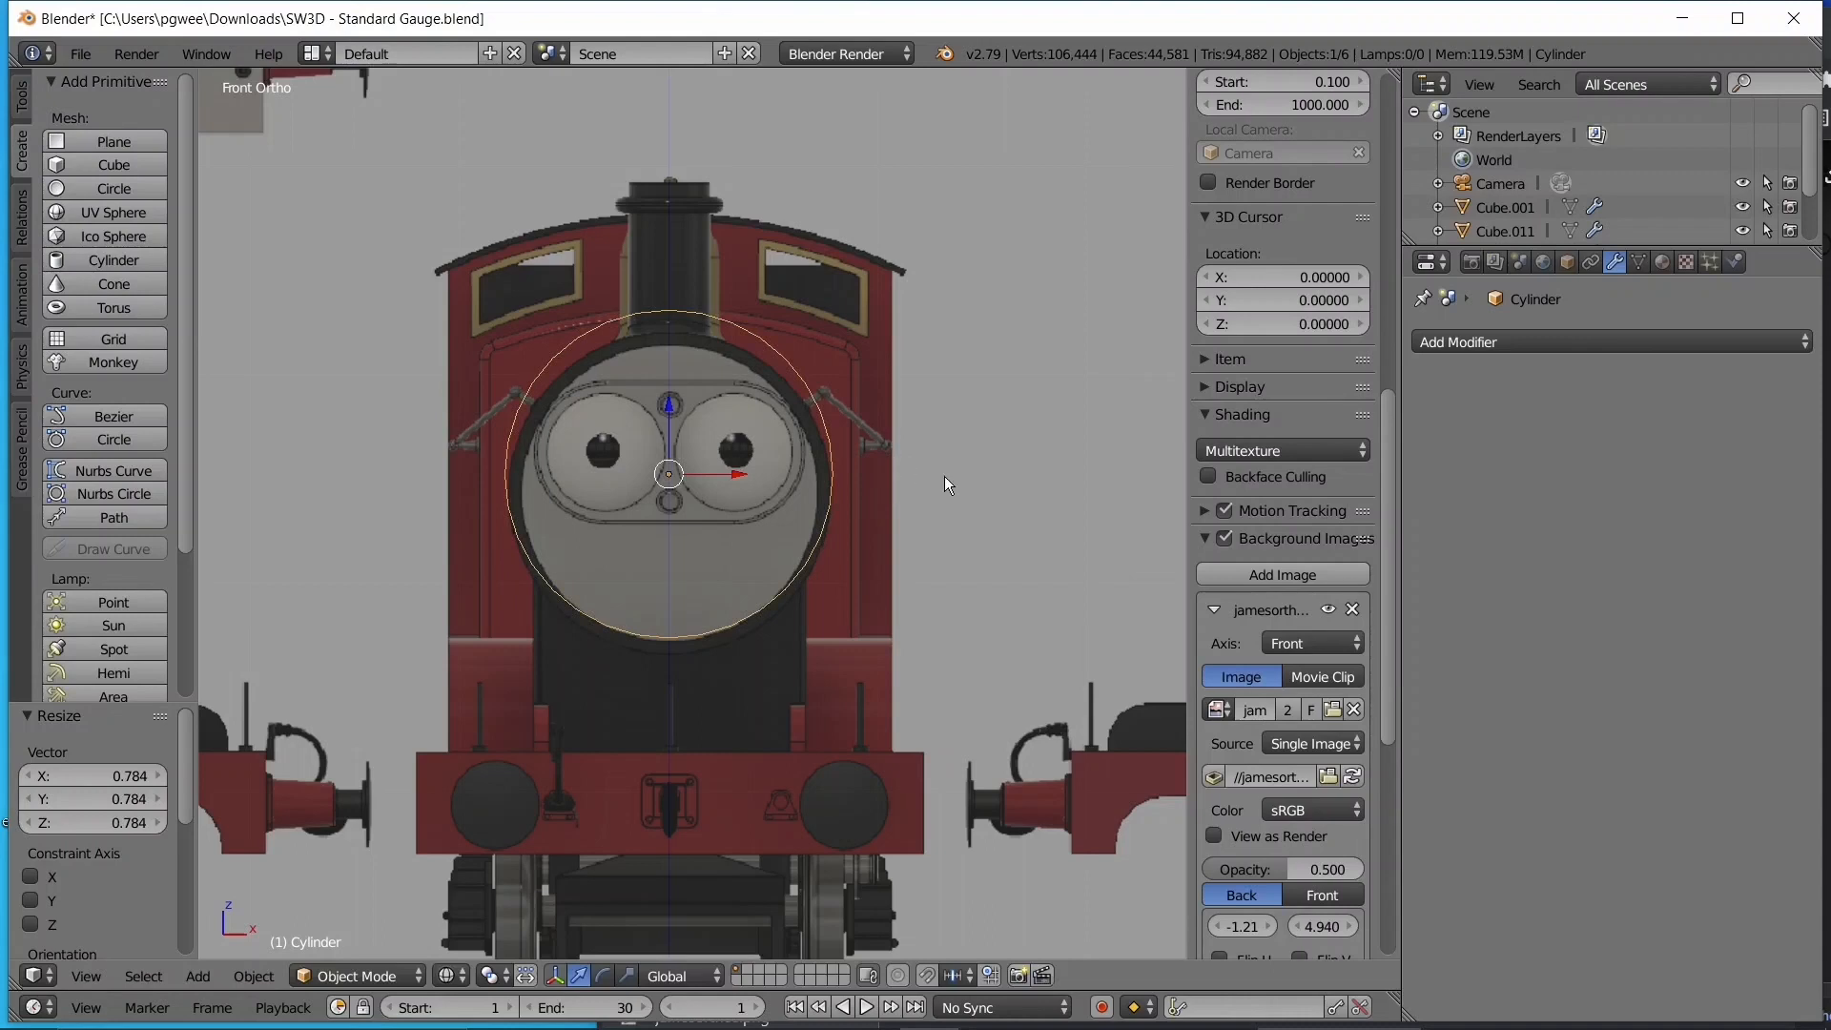
{"action": "key", "text": "g"}
{"action": "key", "text": "z"}
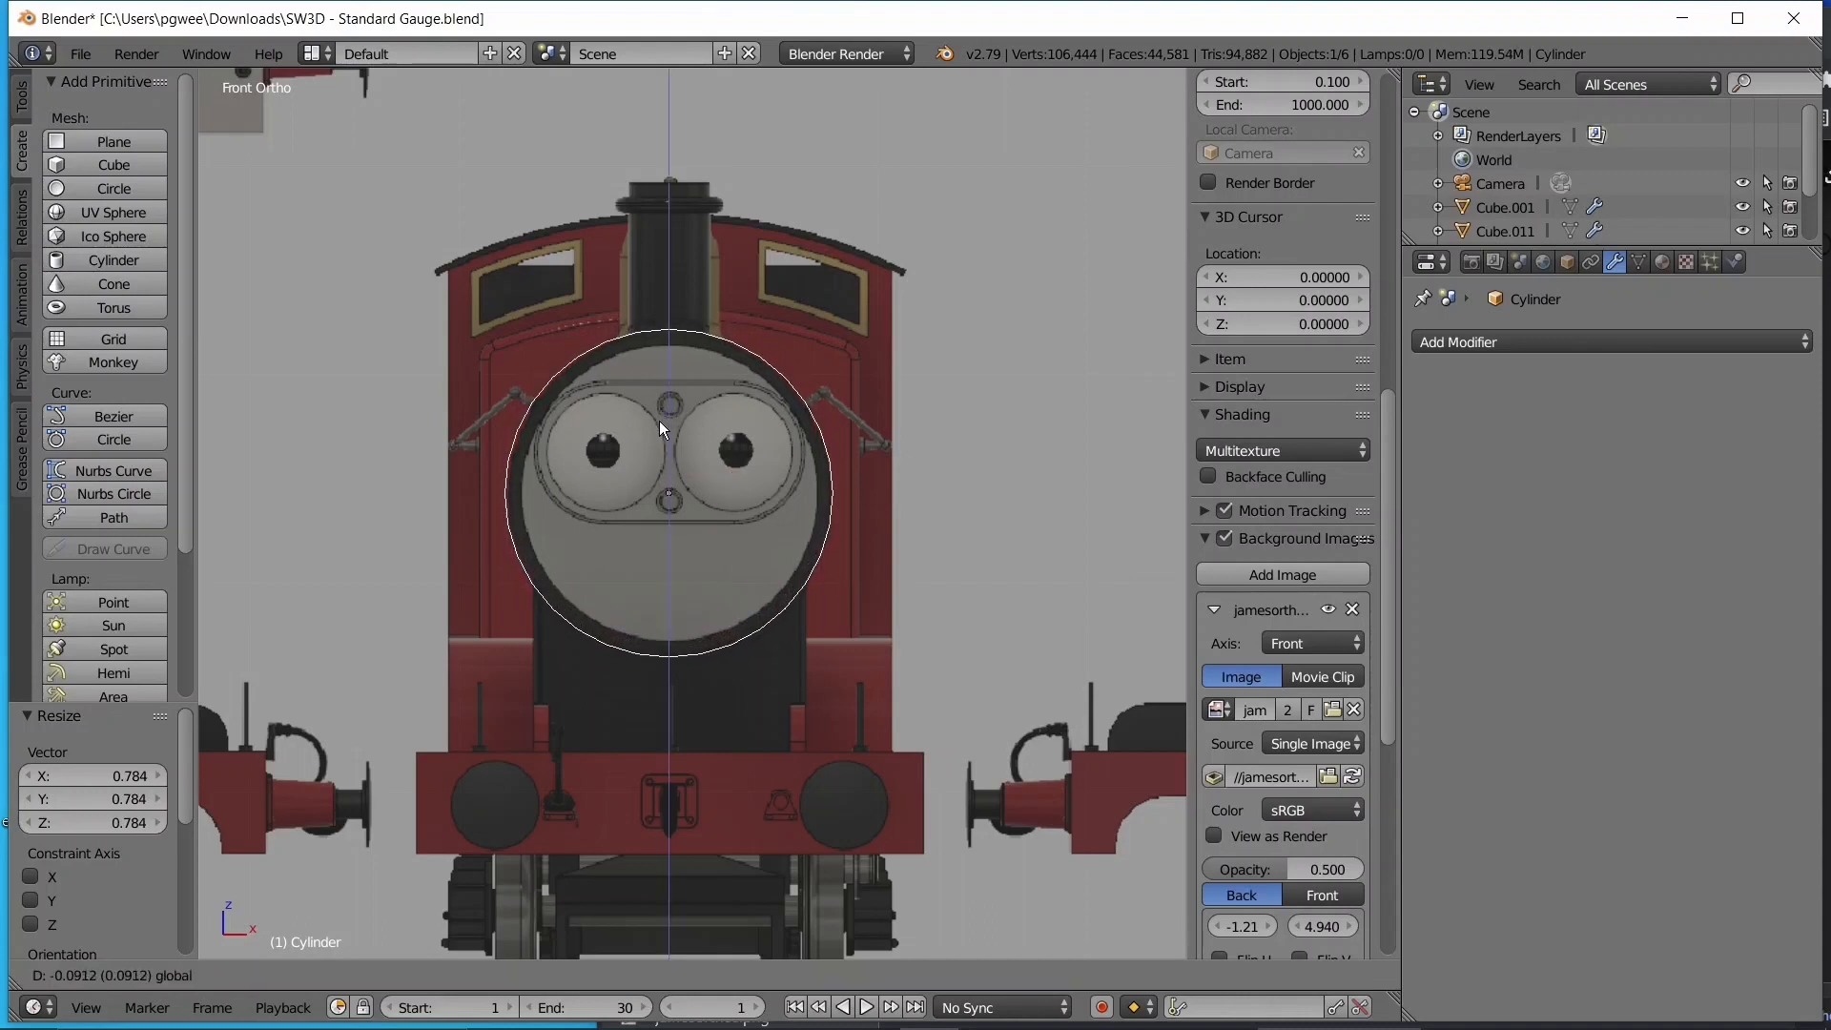
{"action": "left_click", "coordinate": [658, 421]}
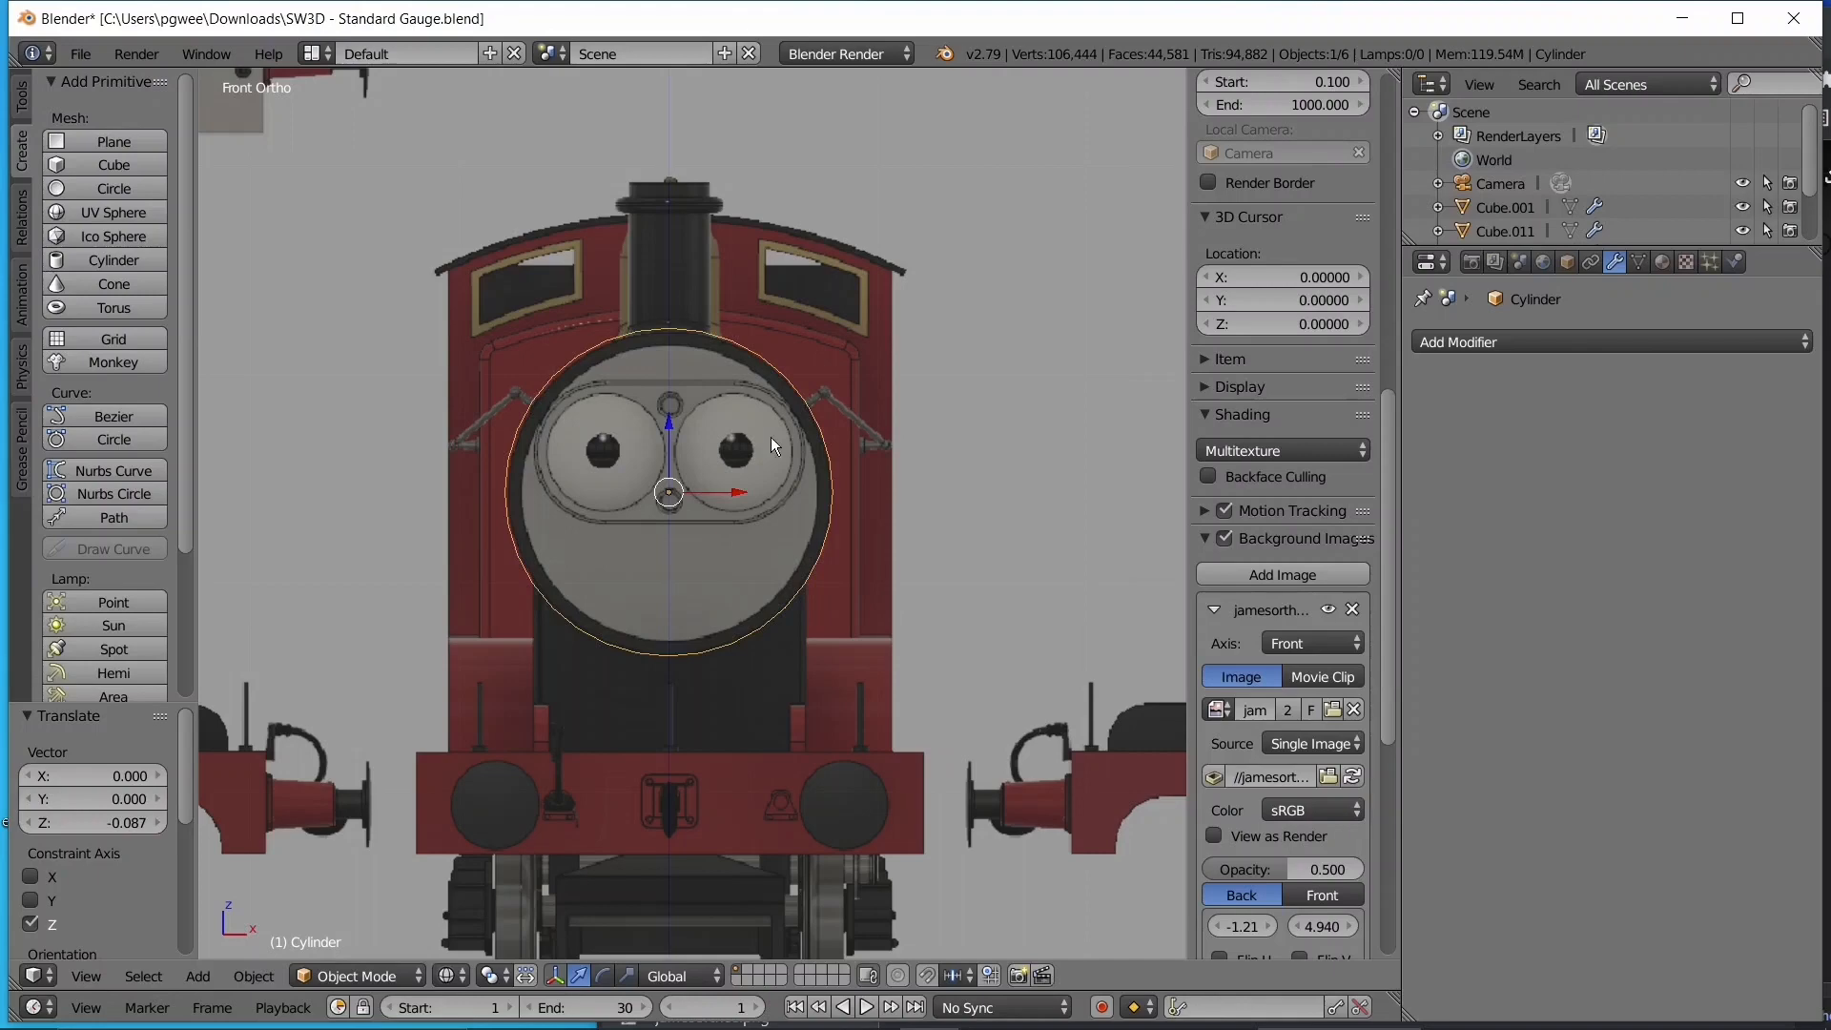
{"action": "key", "text": "g"}
{"action": "key", "text": "z"}
{"action": "left_click", "coordinate": [665, 419]}
- In right view, move the cylinder by Y -0.214 so its front end meets the front of the smokebox
{"action": "key", "text": "KP_3"}
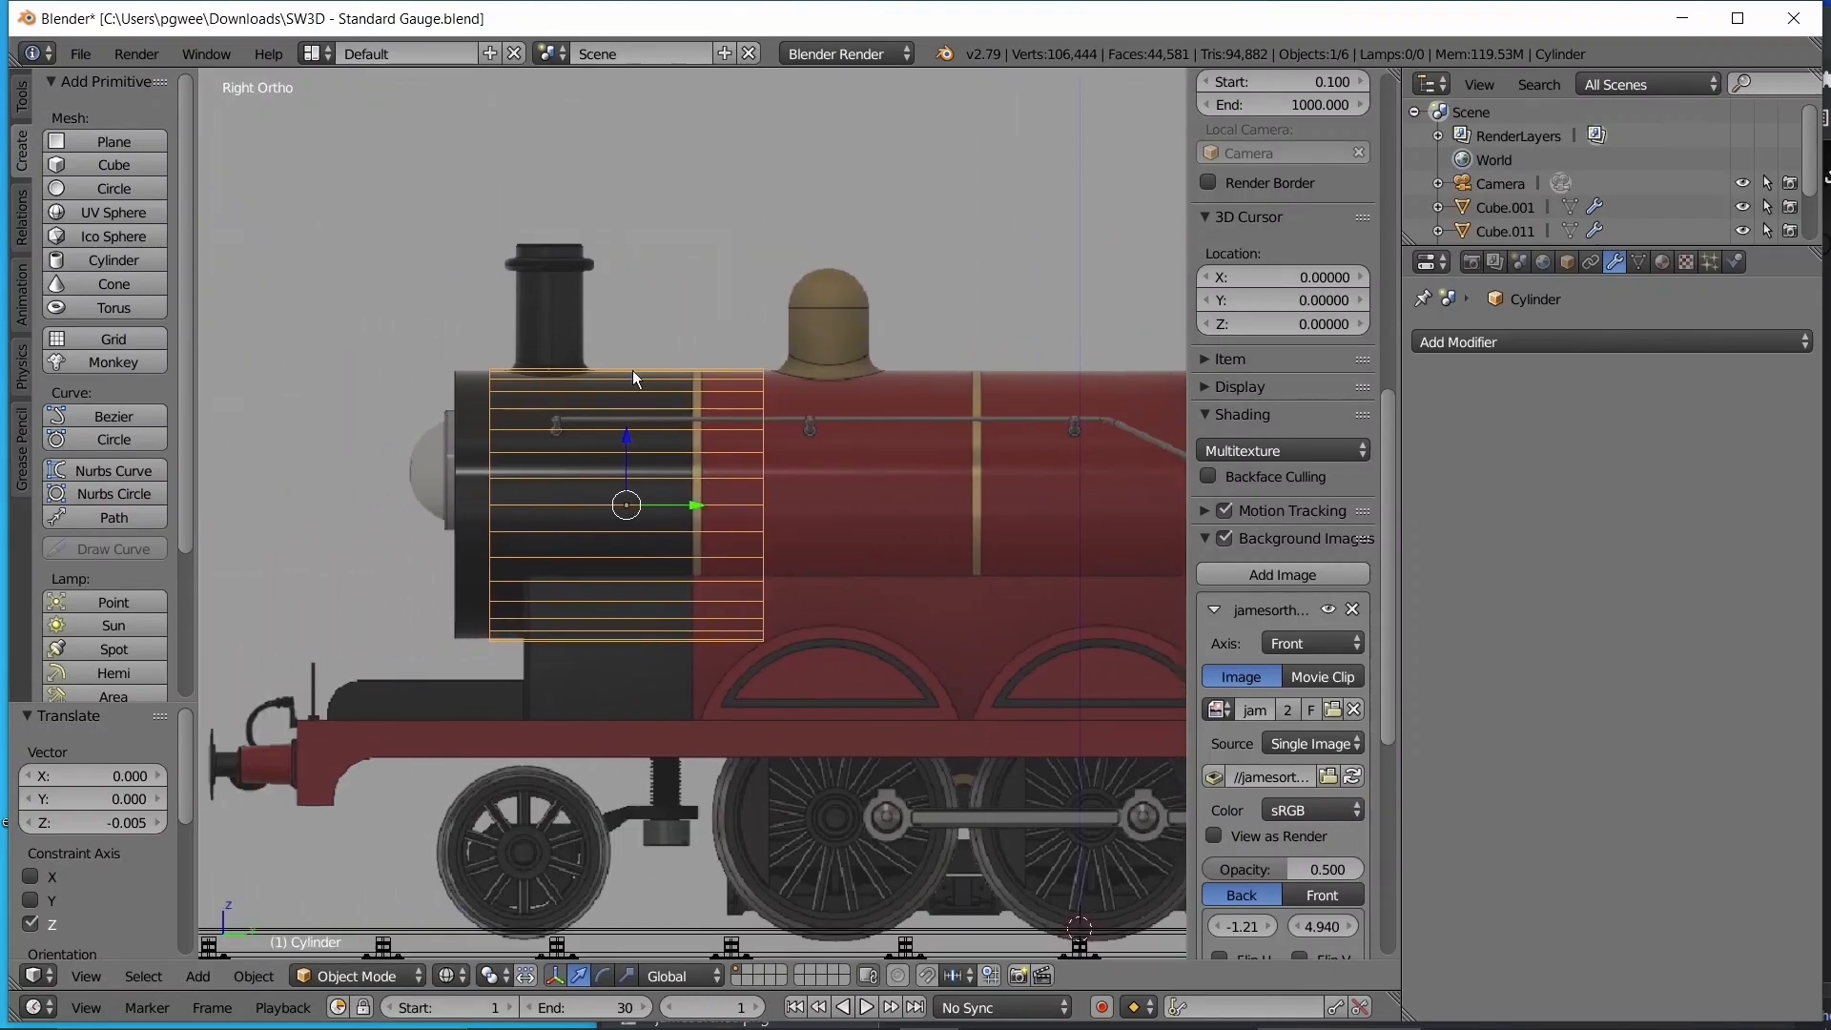
{"action": "scroll", "coordinate": [745, 547], "scroll_direction": "up", "scroll_amount": 1}
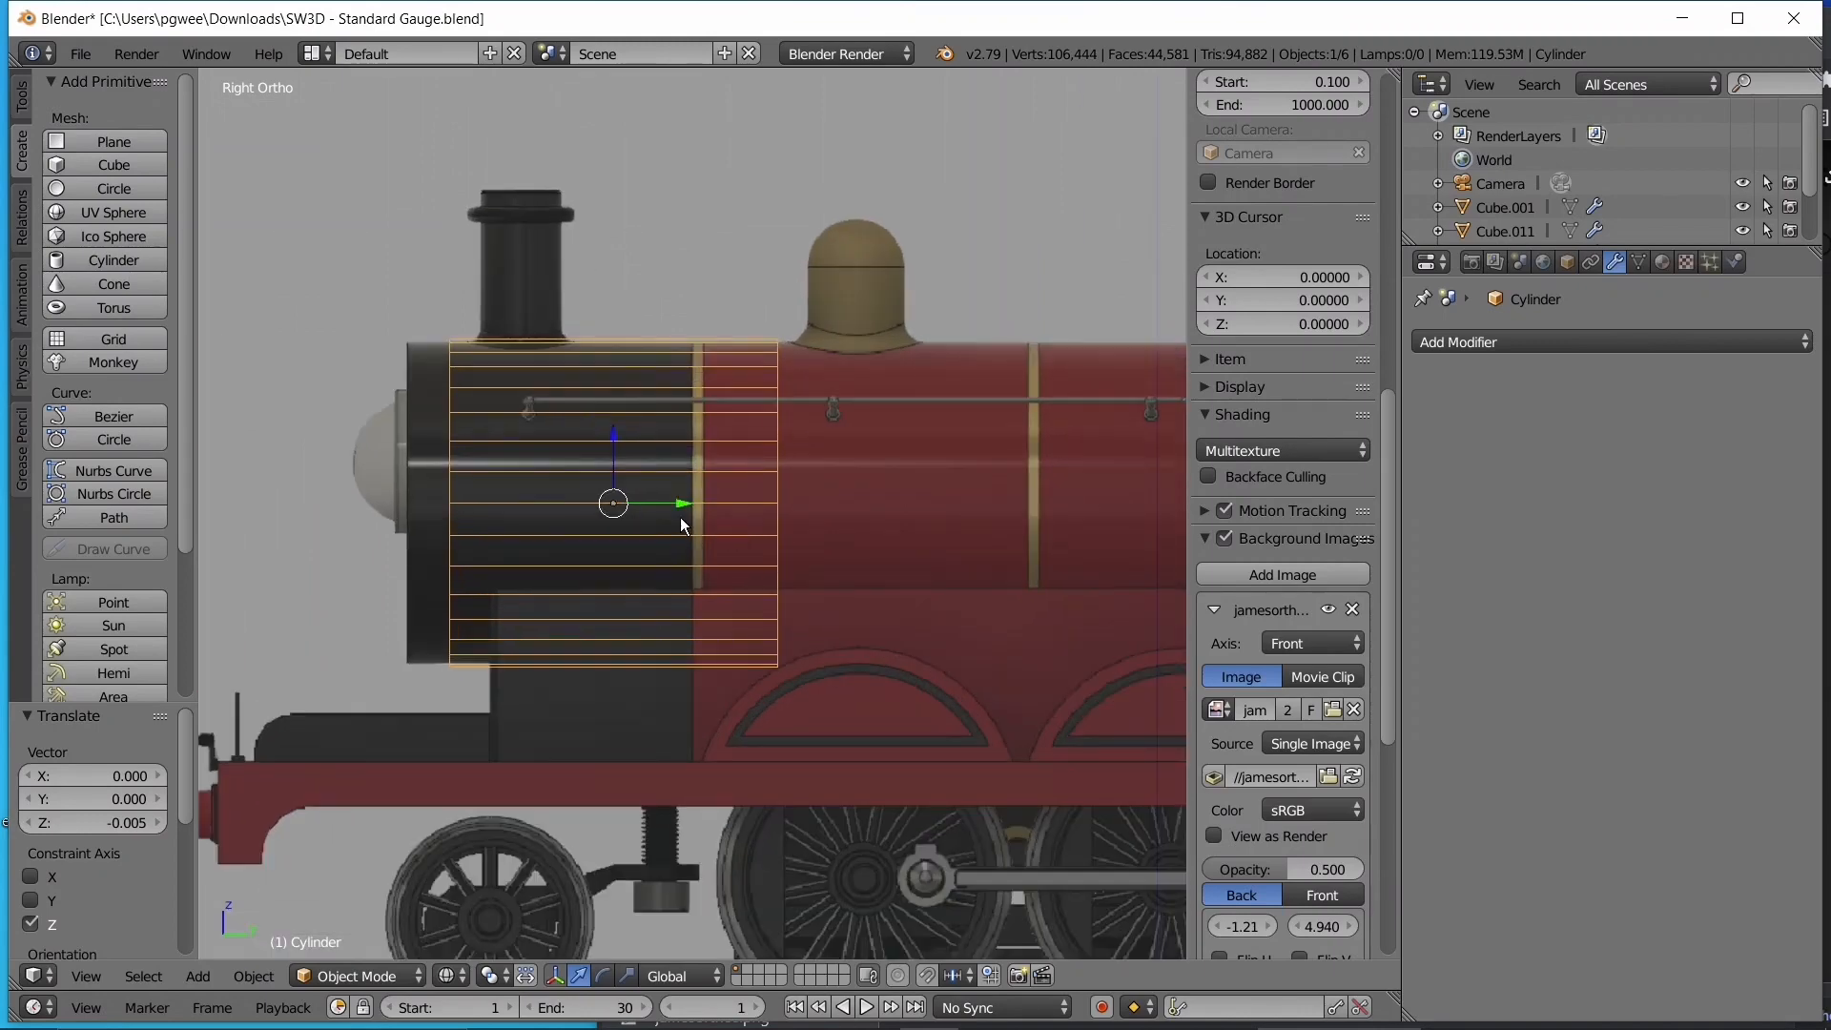
{"action": "left_click_drag", "start_coordinate": [682, 504], "coordinate": [637, 508]}
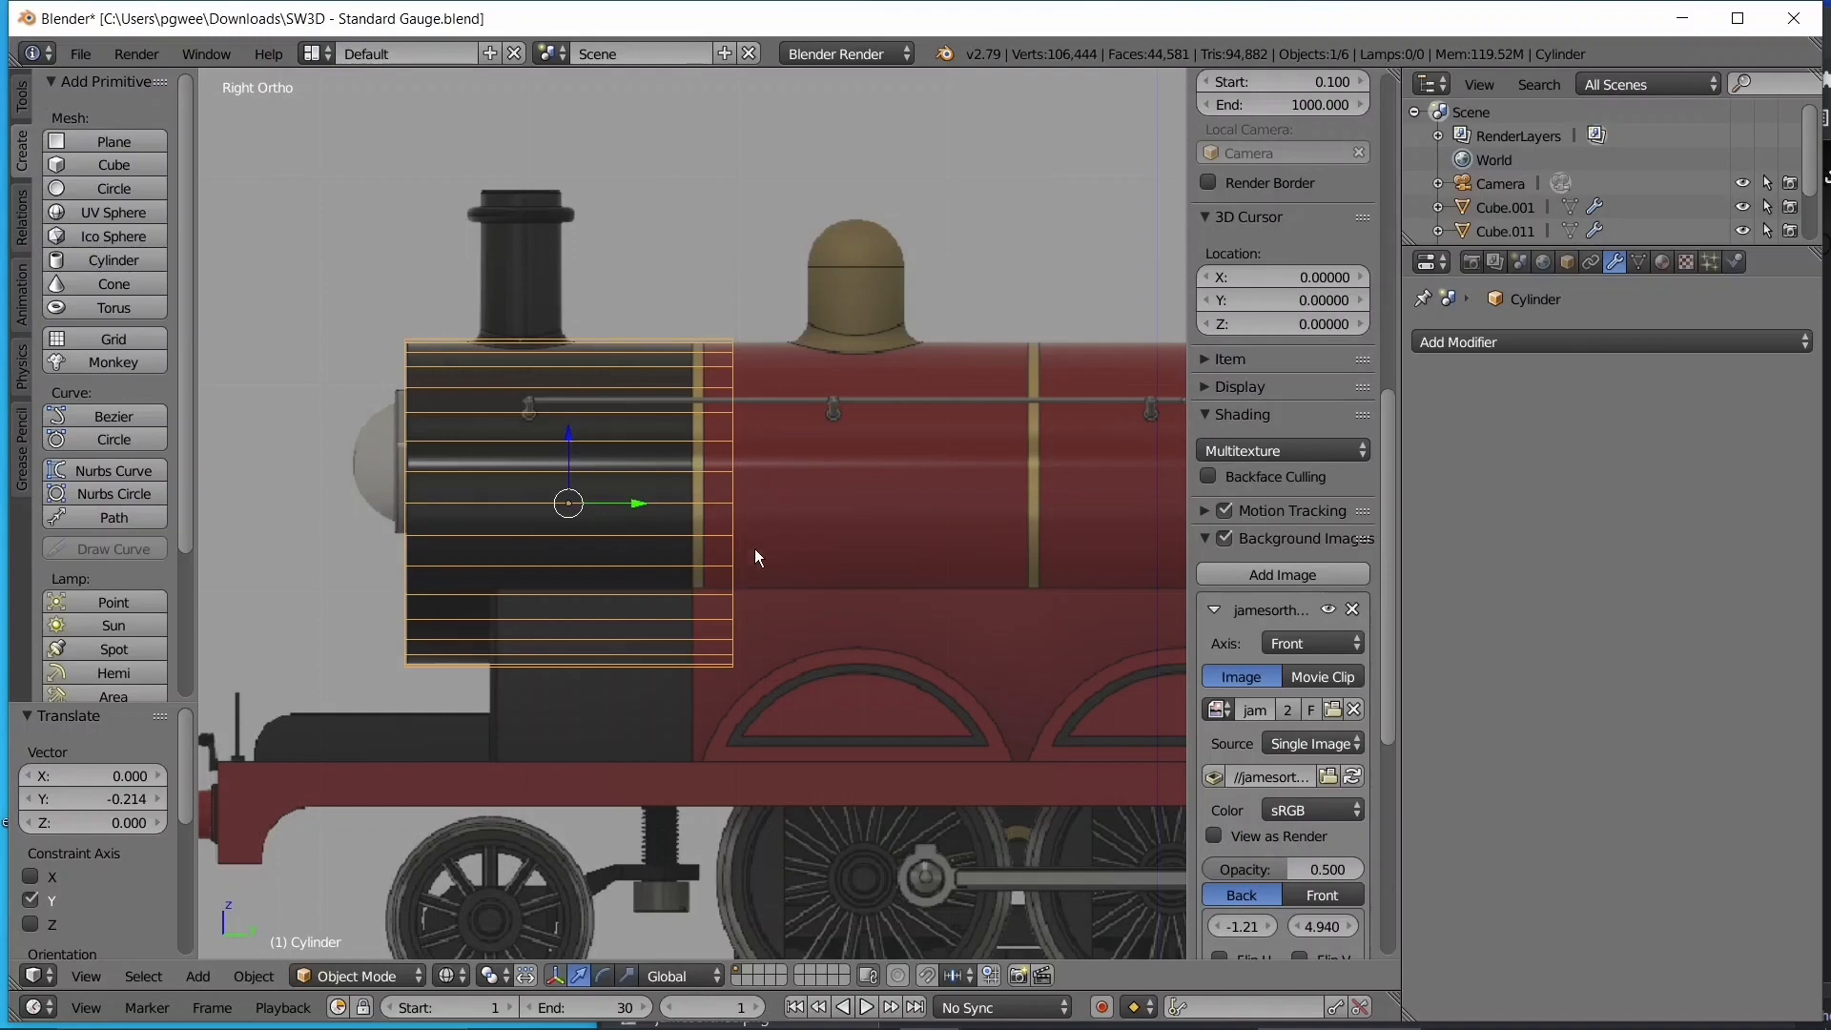
- In Edit Mode with face selection, select the cylinder's rear end face and move it by Y -0.189 to the first gold band's front edge
{"action": "key", "text": "Tab"}
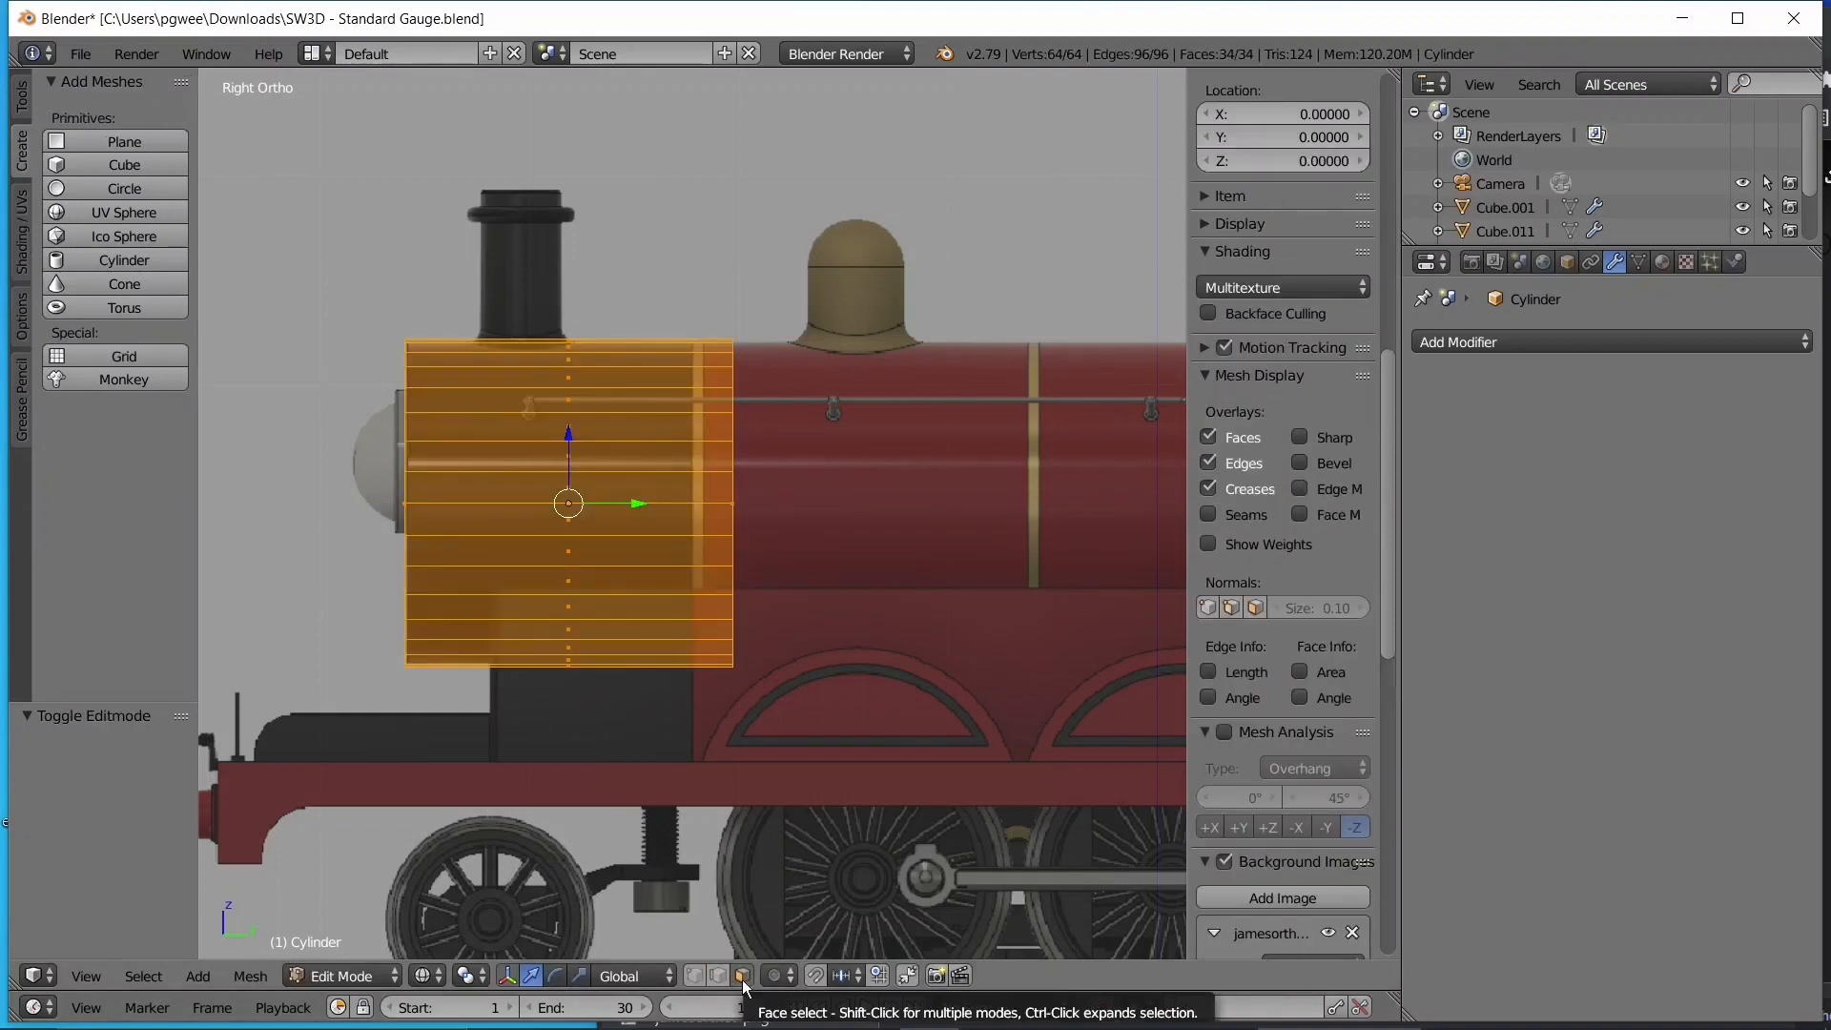
{"action": "key", "text": "a"}
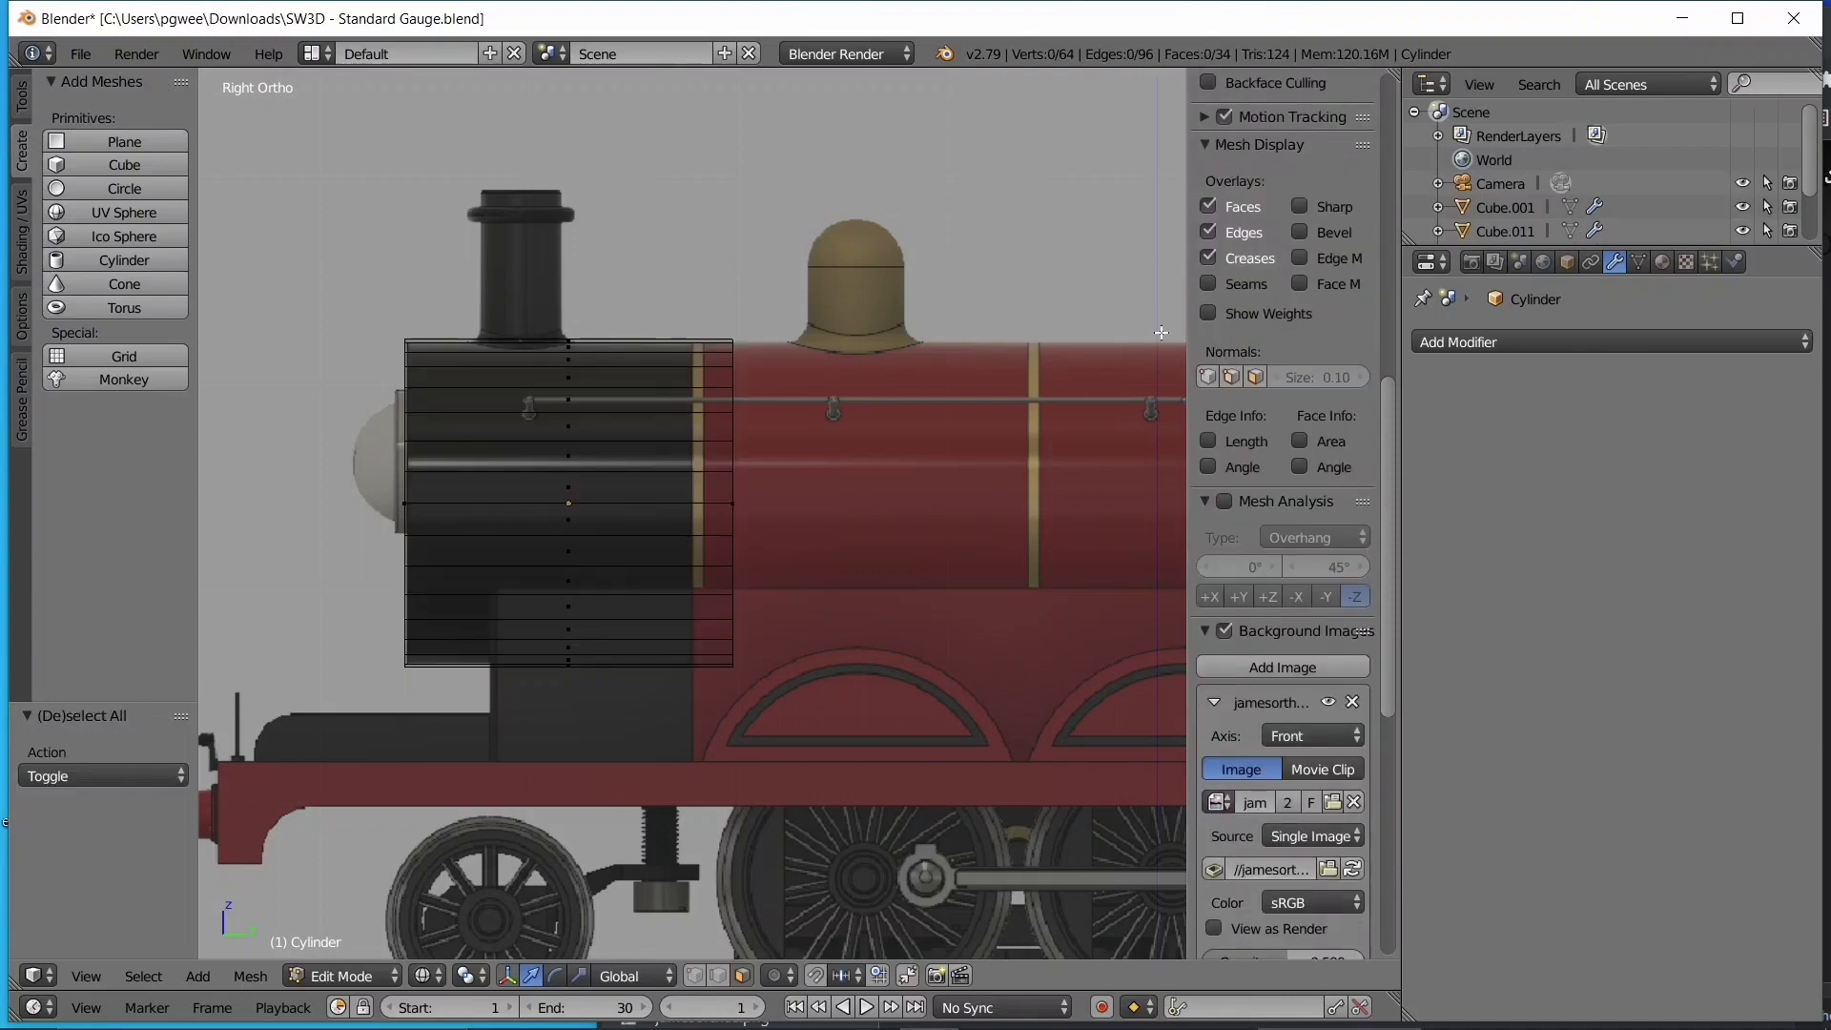
{"action": "key", "text": "c"}
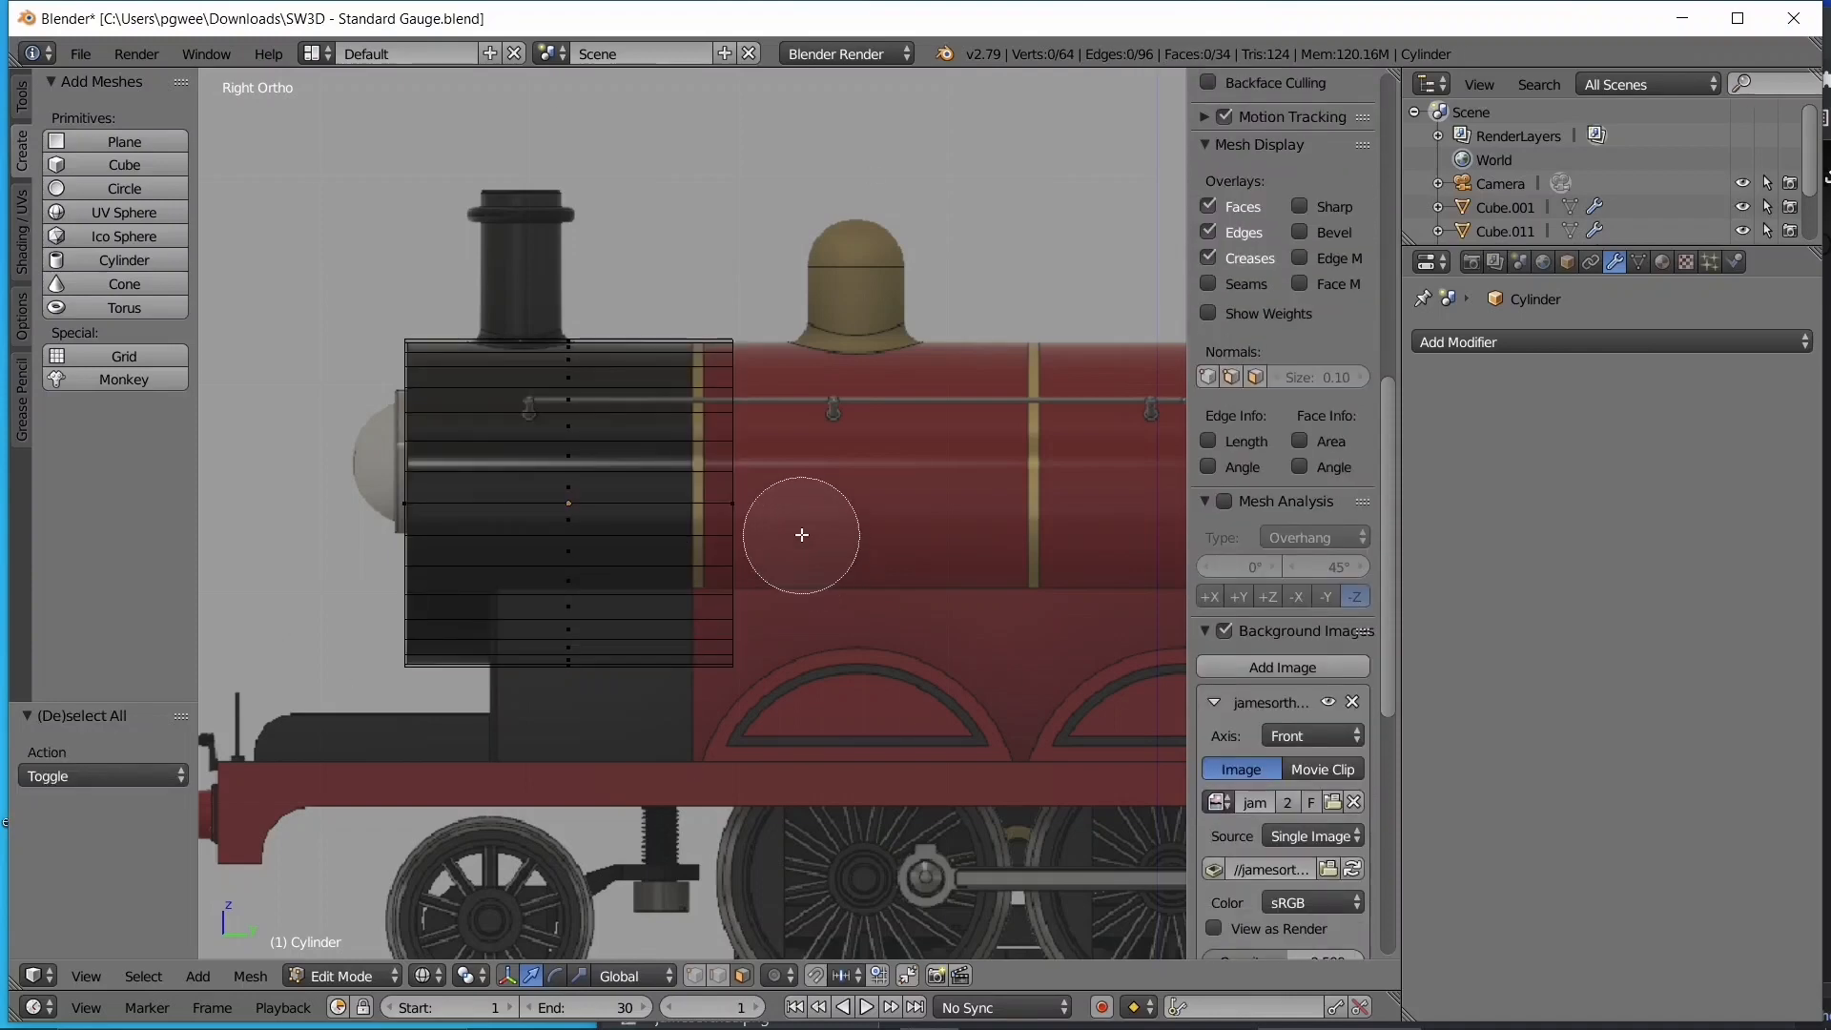
{"action": "left_click", "coordinate": [727, 491]}
{"action": "right_click", "coordinate": [729, 494]}
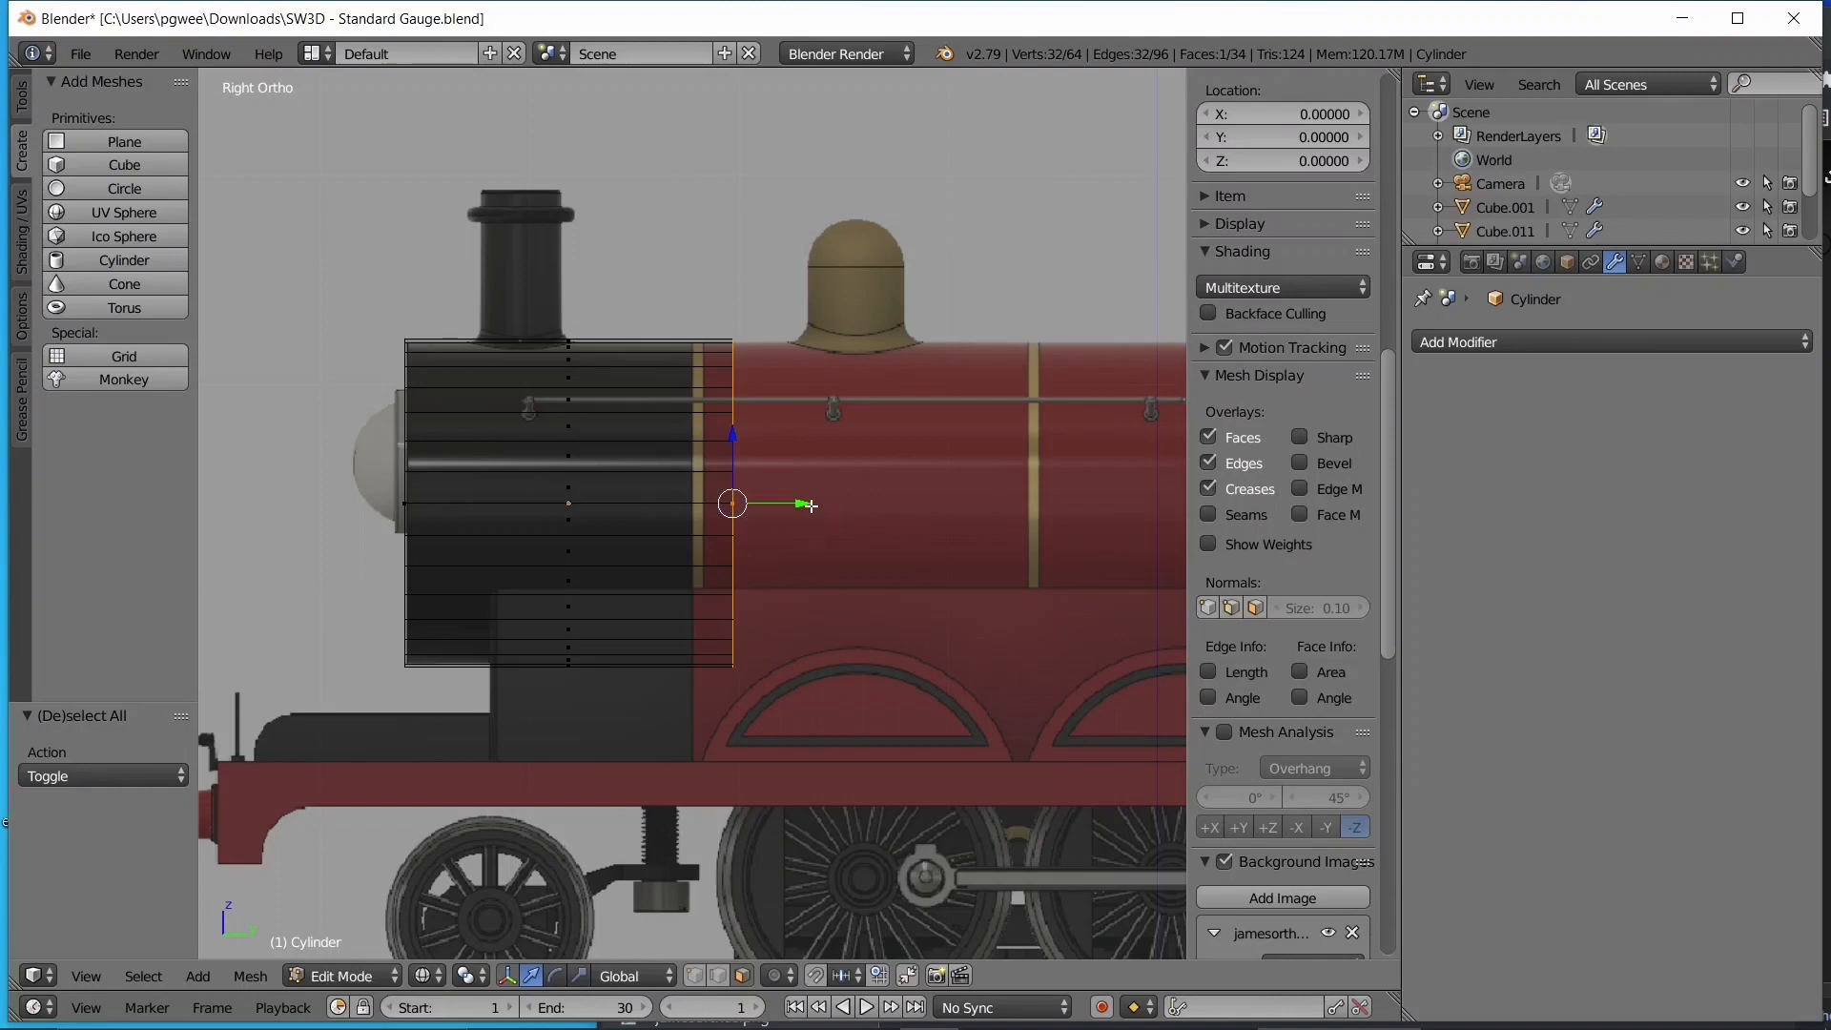
{"action": "scroll", "coordinate": [811, 510], "scroll_direction": "up", "scroll_amount": 1}
{"action": "key", "text": "g"}
{"action": "key", "text": "y"}
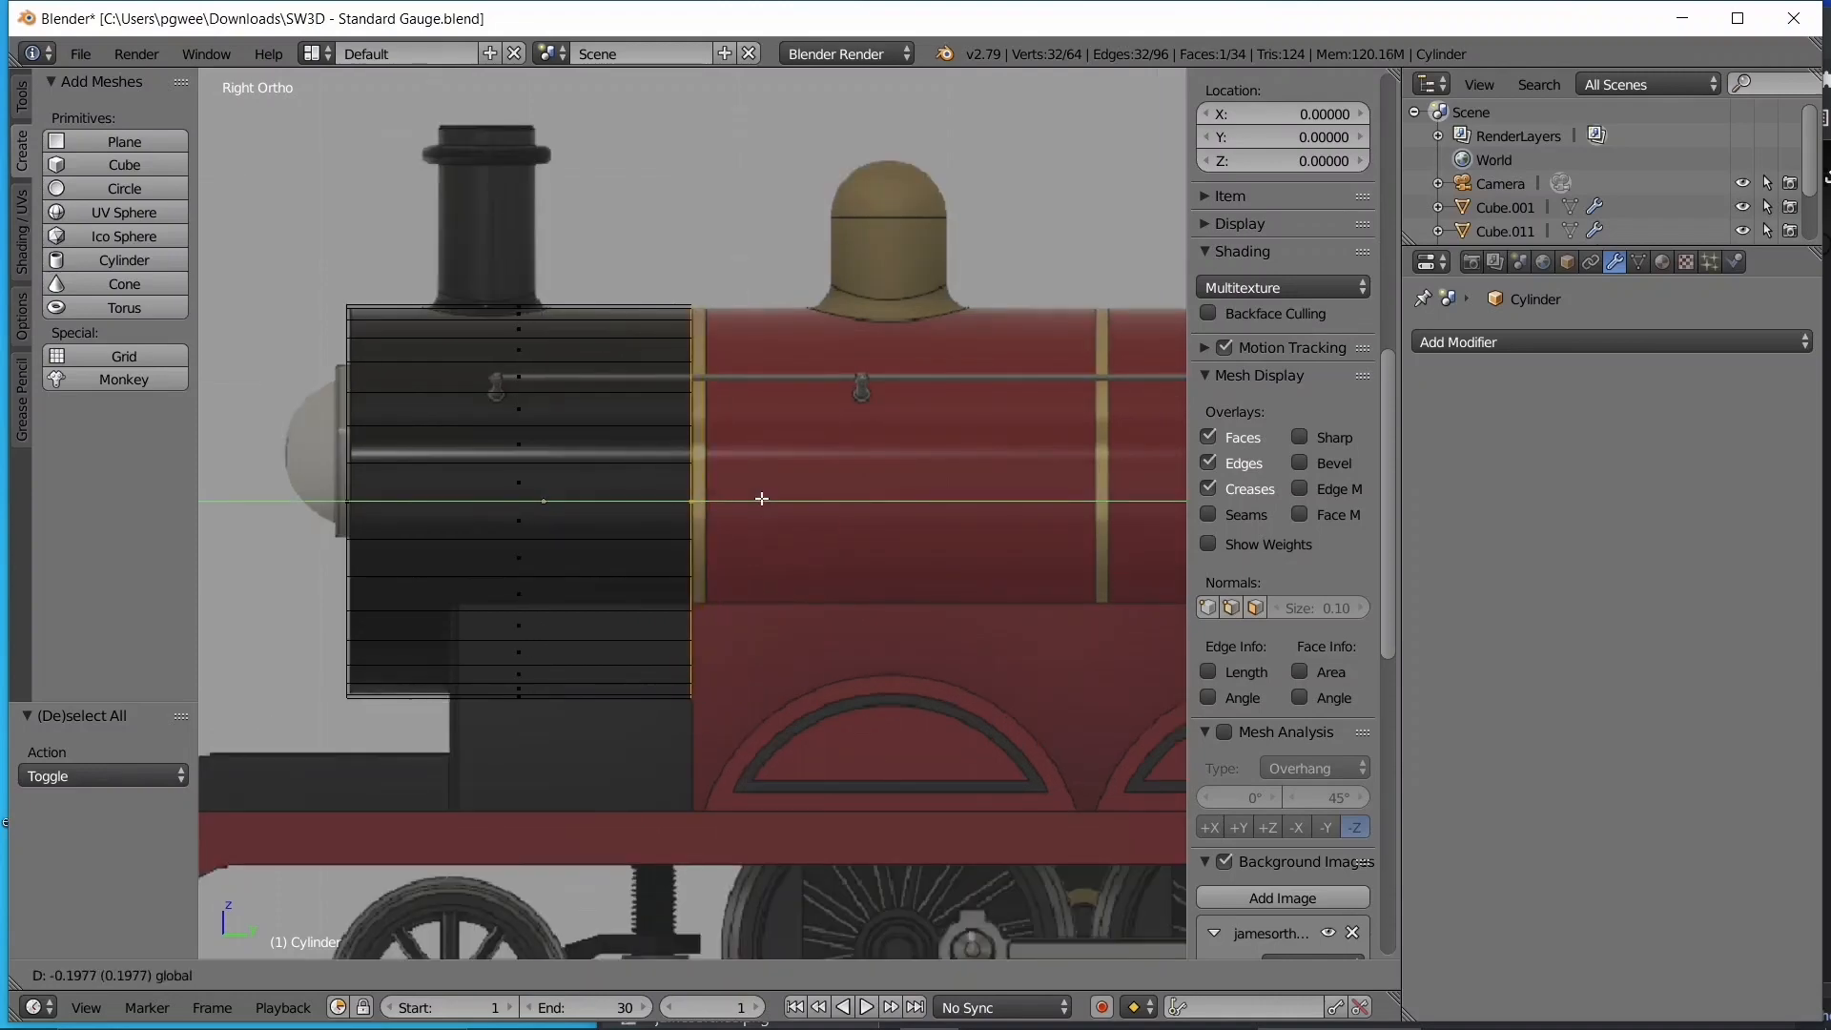
{"action": "left_click", "coordinate": [782, 494]}
- Extrude the cylinder's rear end face by 0.050 across the width of the first gold band
{"action": "scroll", "coordinate": [748, 391], "scroll_direction": "up", "scroll_amount": 3}
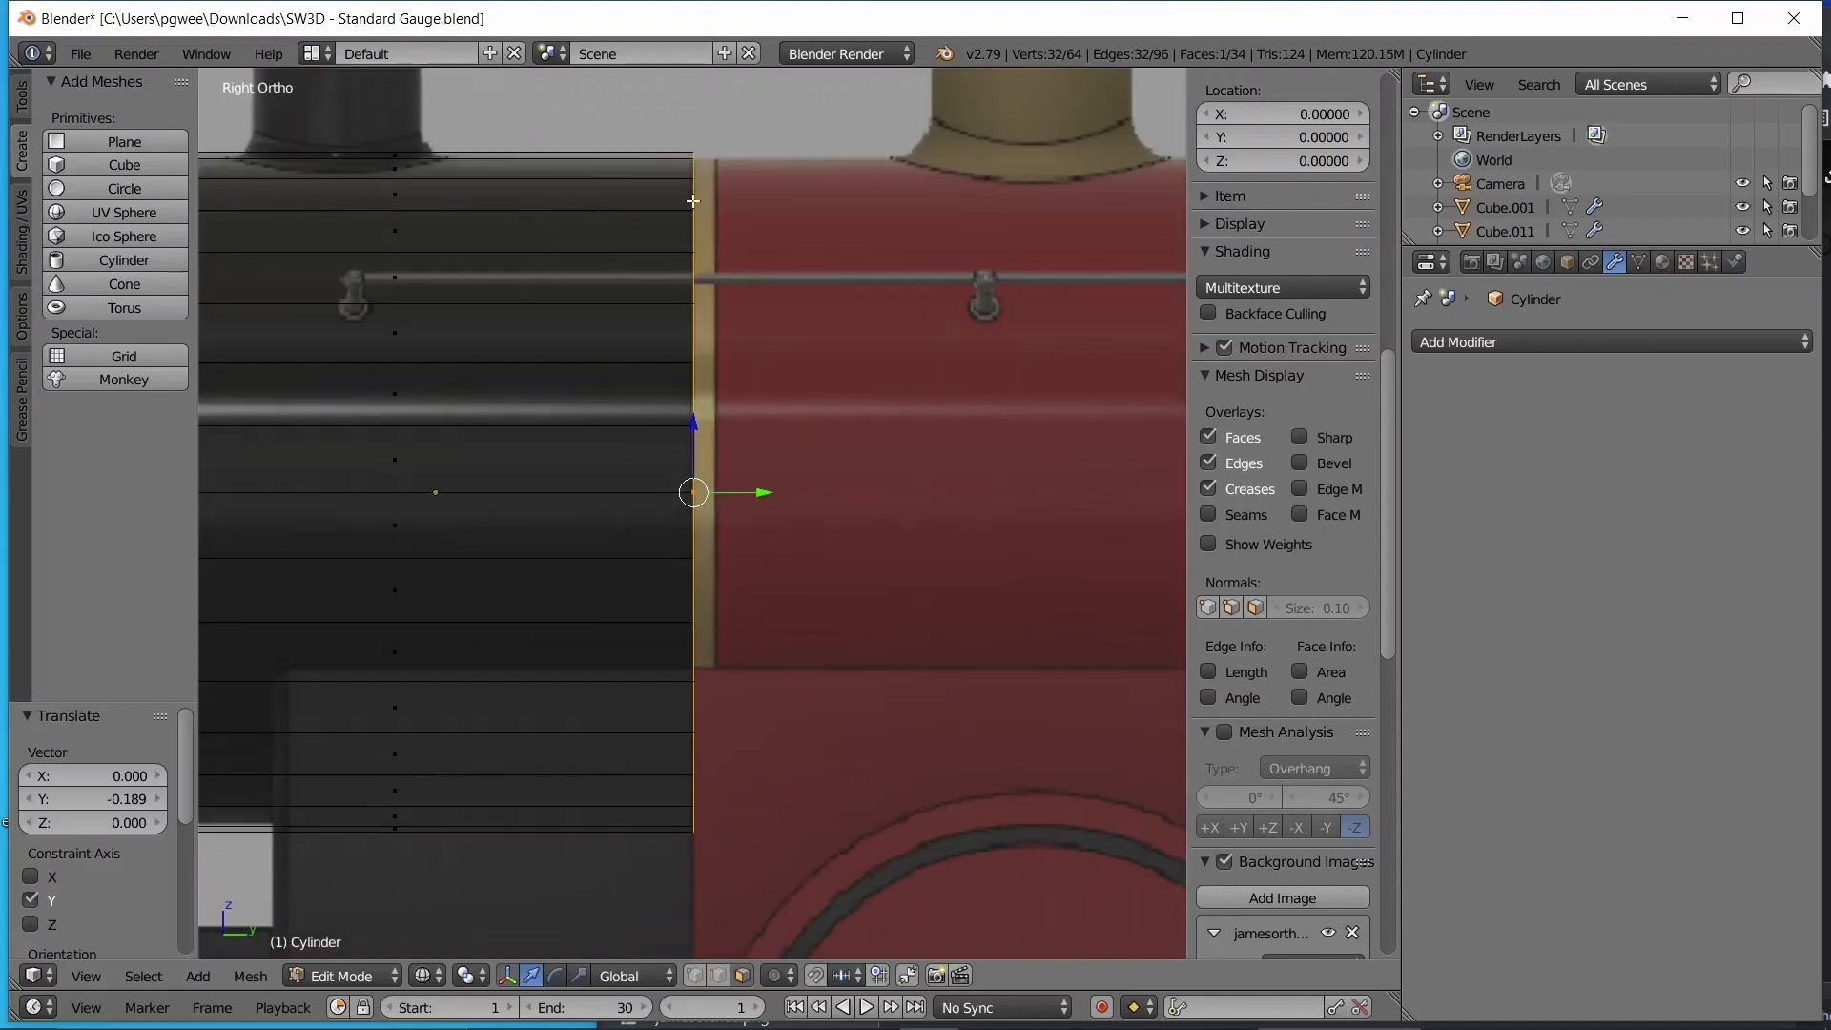
{"action": "middle_click_drag", "start_coordinate": [695, 202], "coordinate": [704, 465], "text": "shift"}
{"action": "scroll", "coordinate": [715, 427], "scroll_direction": "up", "scroll_amount": 4}
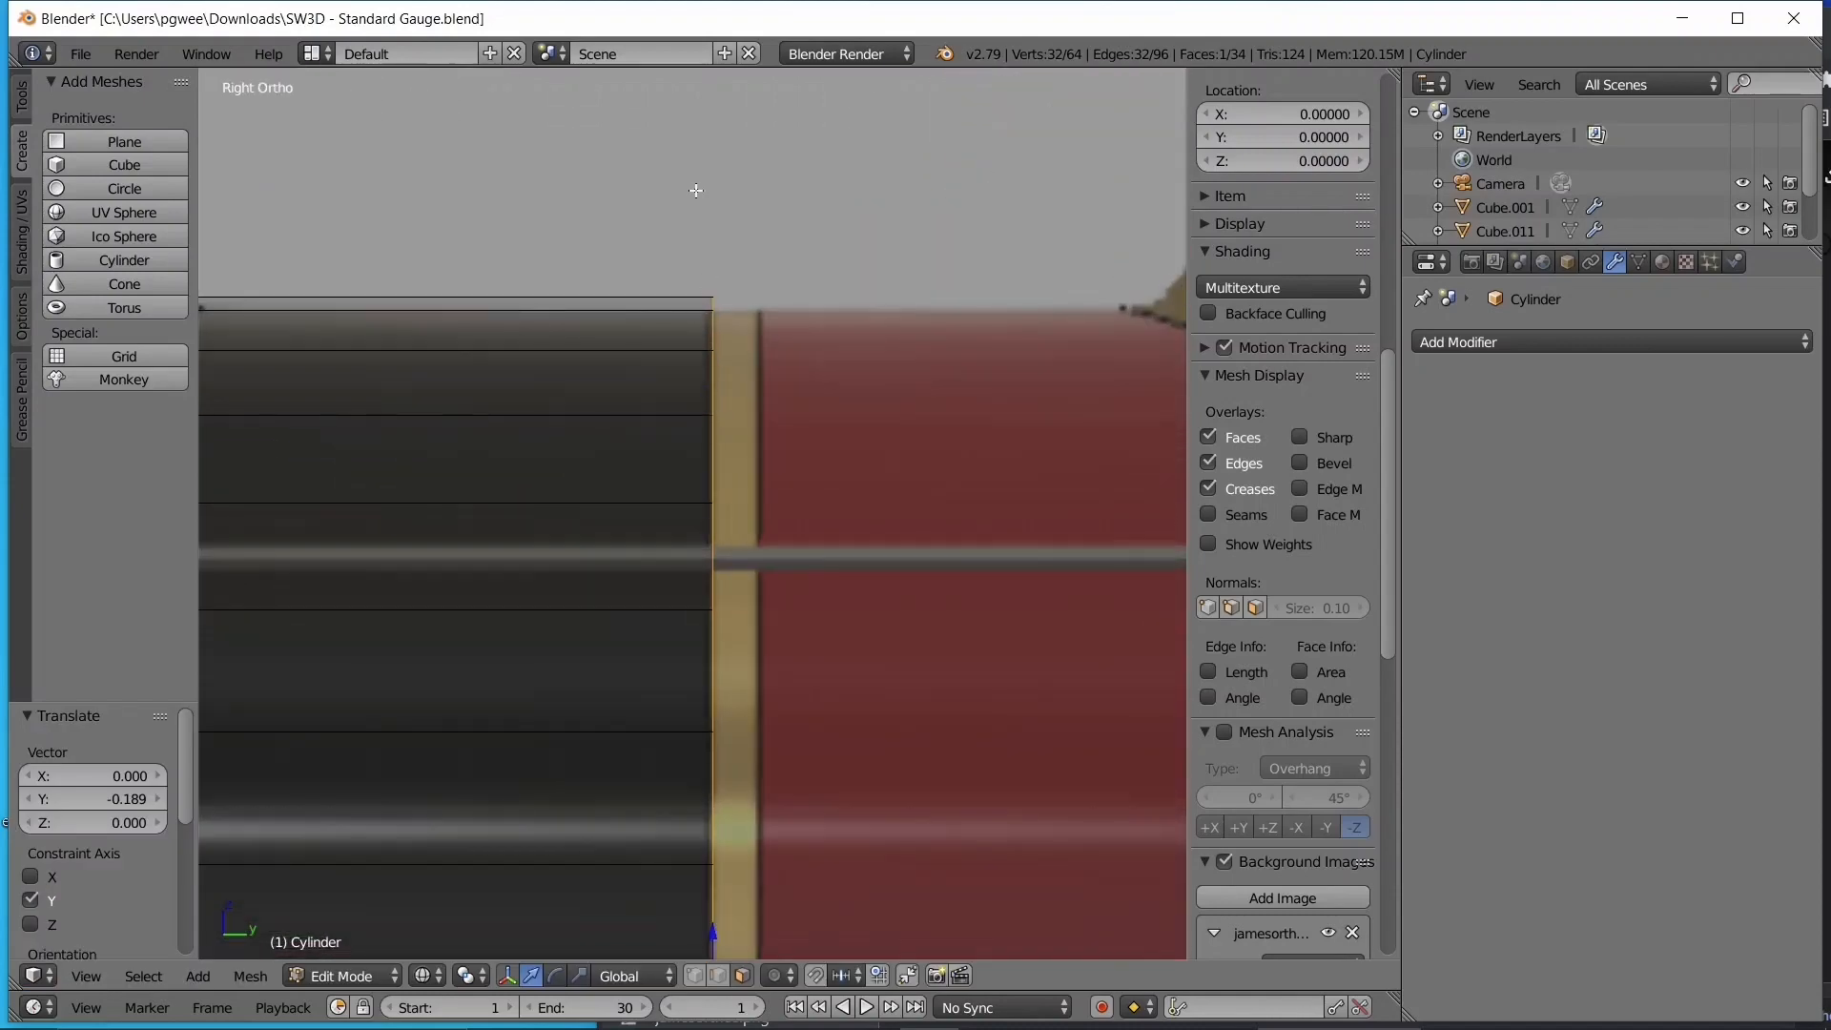
{"action": "scroll", "coordinate": [699, 361], "scroll_direction": "down", "scroll_amount": 5}
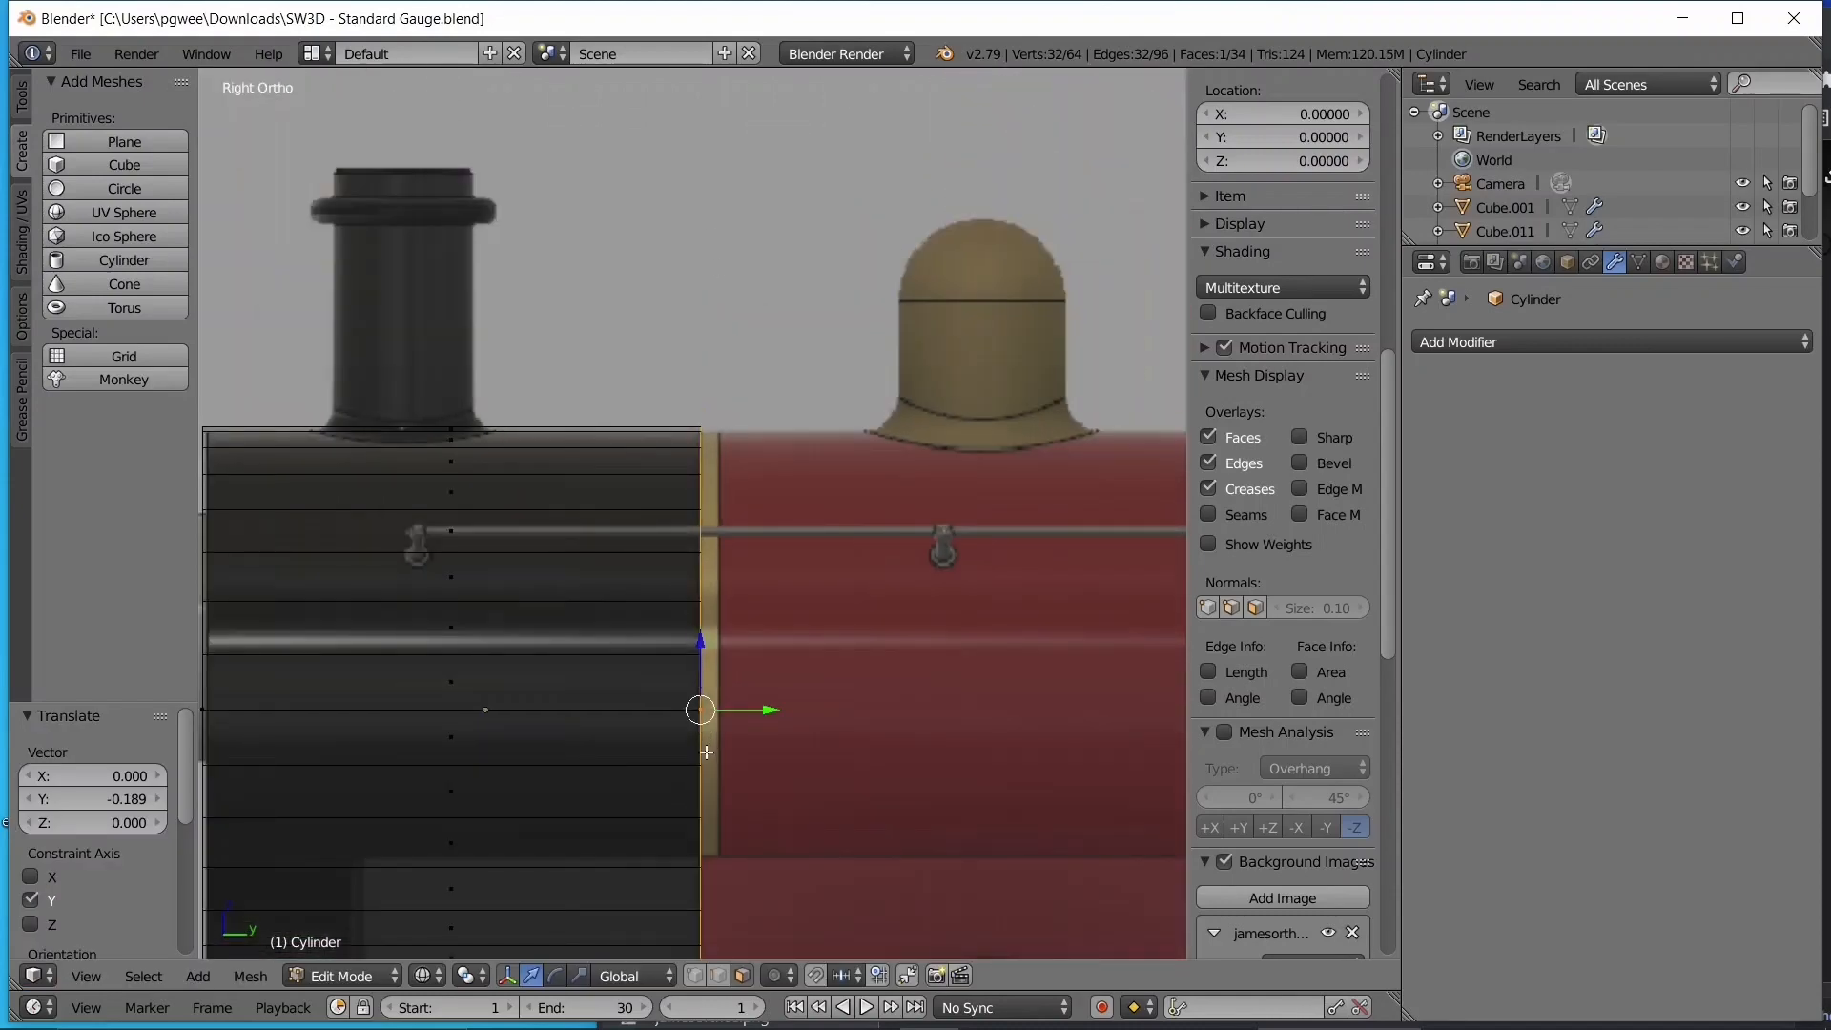
{"action": "middle_click_drag", "start_coordinate": [707, 752], "coordinate": [702, 503], "text": "shift"}
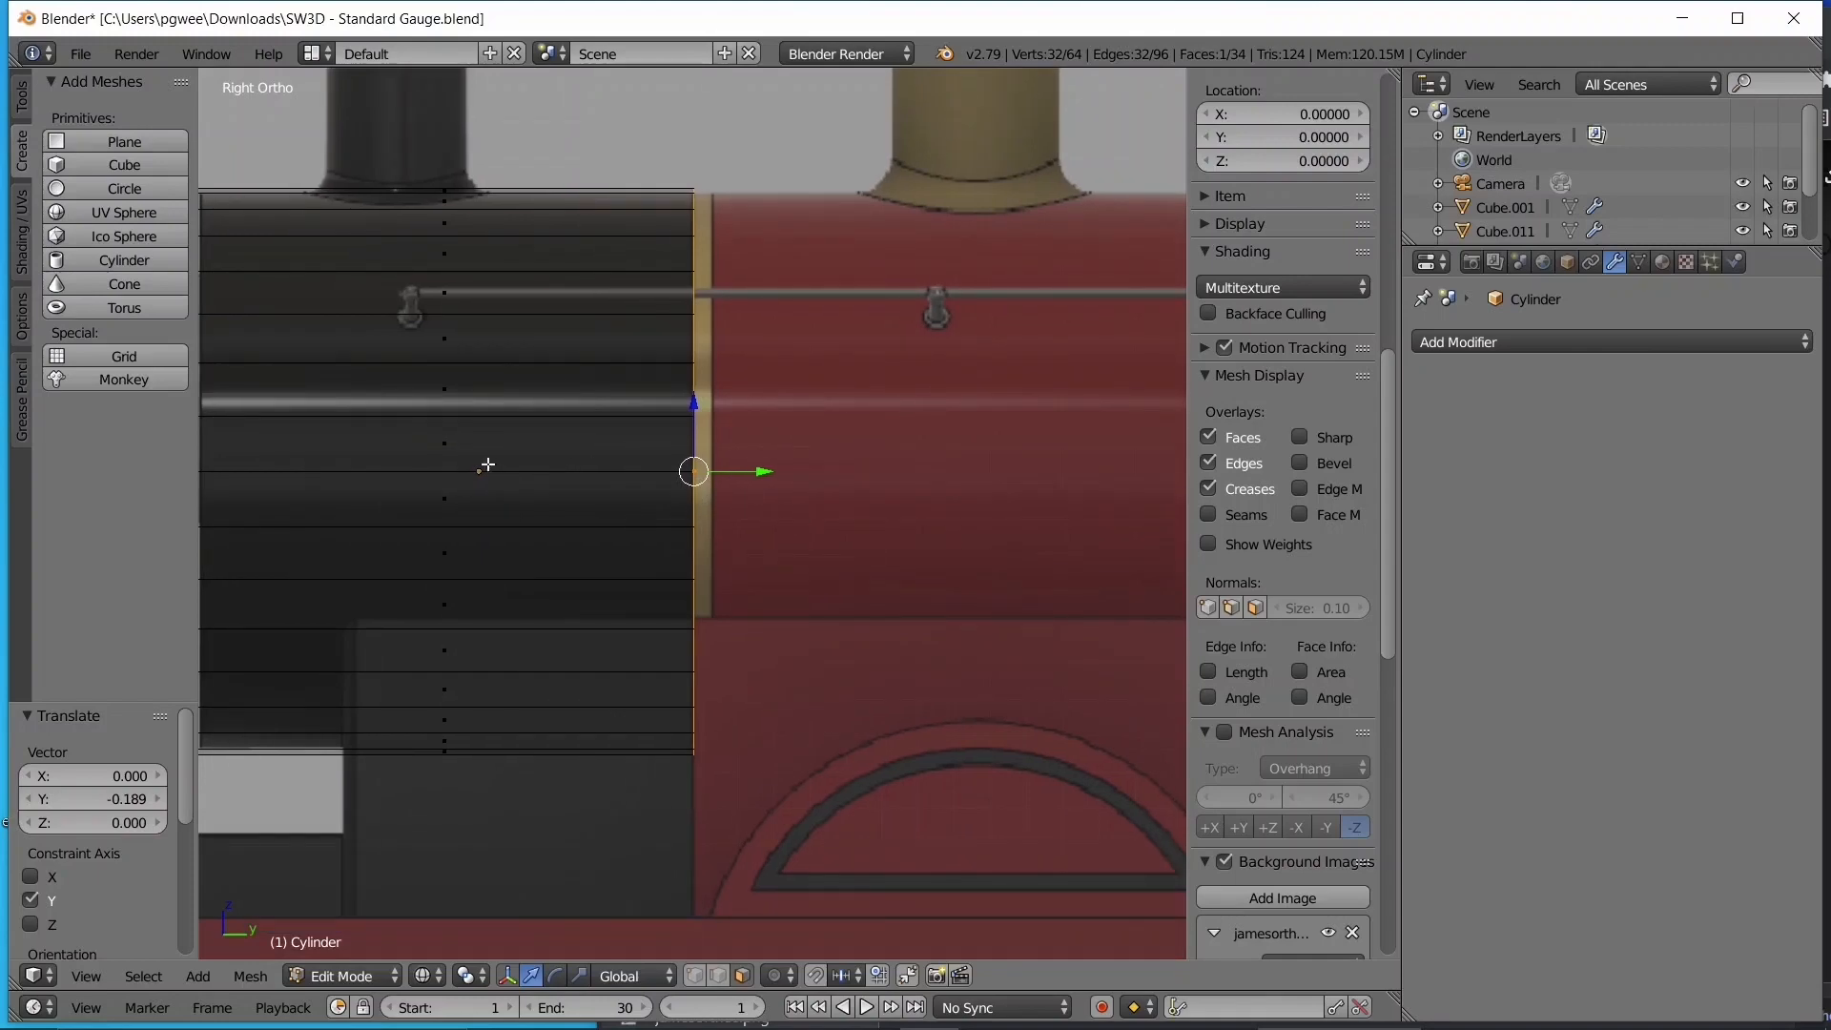
{"action": "middle_click_drag", "start_coordinate": [625, 473], "coordinate": [564, 523], "text": "shift"}
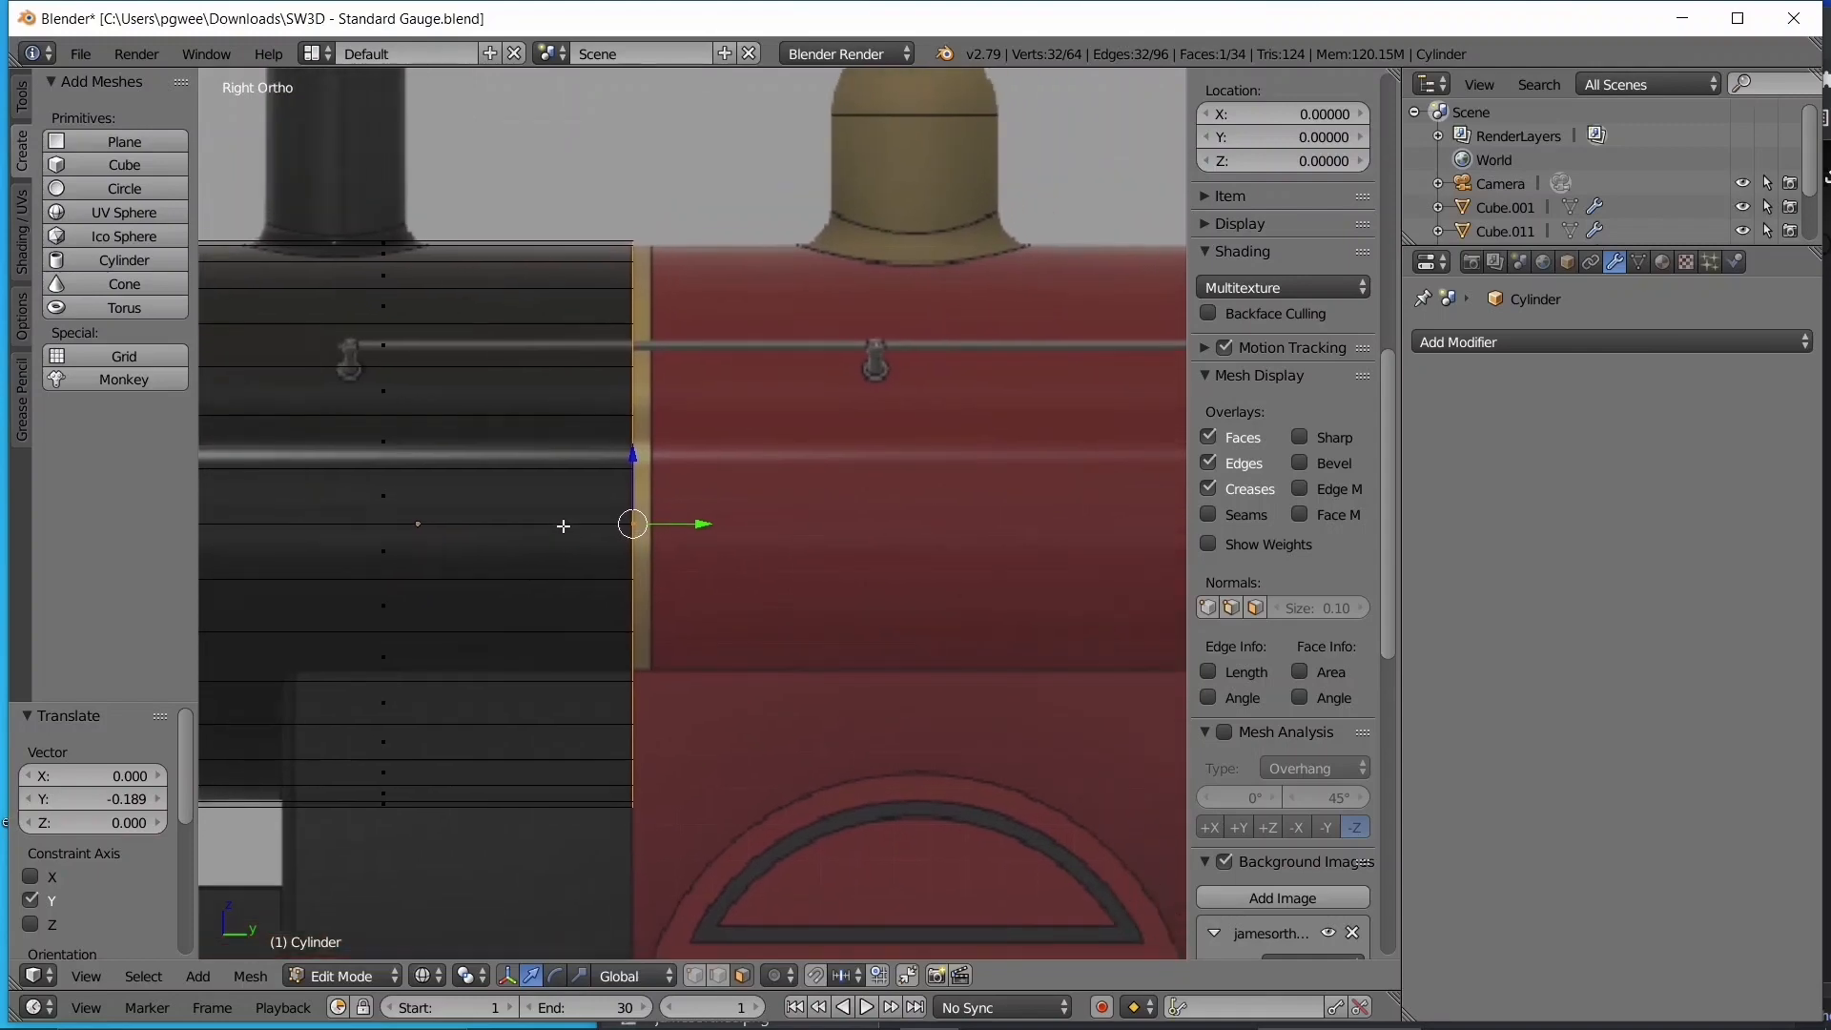
{"action": "scroll", "coordinate": [621, 518], "scroll_direction": "down", "scroll_amount": 1}
{"action": "scroll", "coordinate": [627, 490], "scroll_direction": "up", "scroll_amount": 2}
{"action": "scroll", "coordinate": [641, 484], "scroll_direction": "down", "scroll_amount": 4}
{"action": "scroll", "coordinate": [651, 484], "scroll_direction": "up", "scroll_amount": 3}
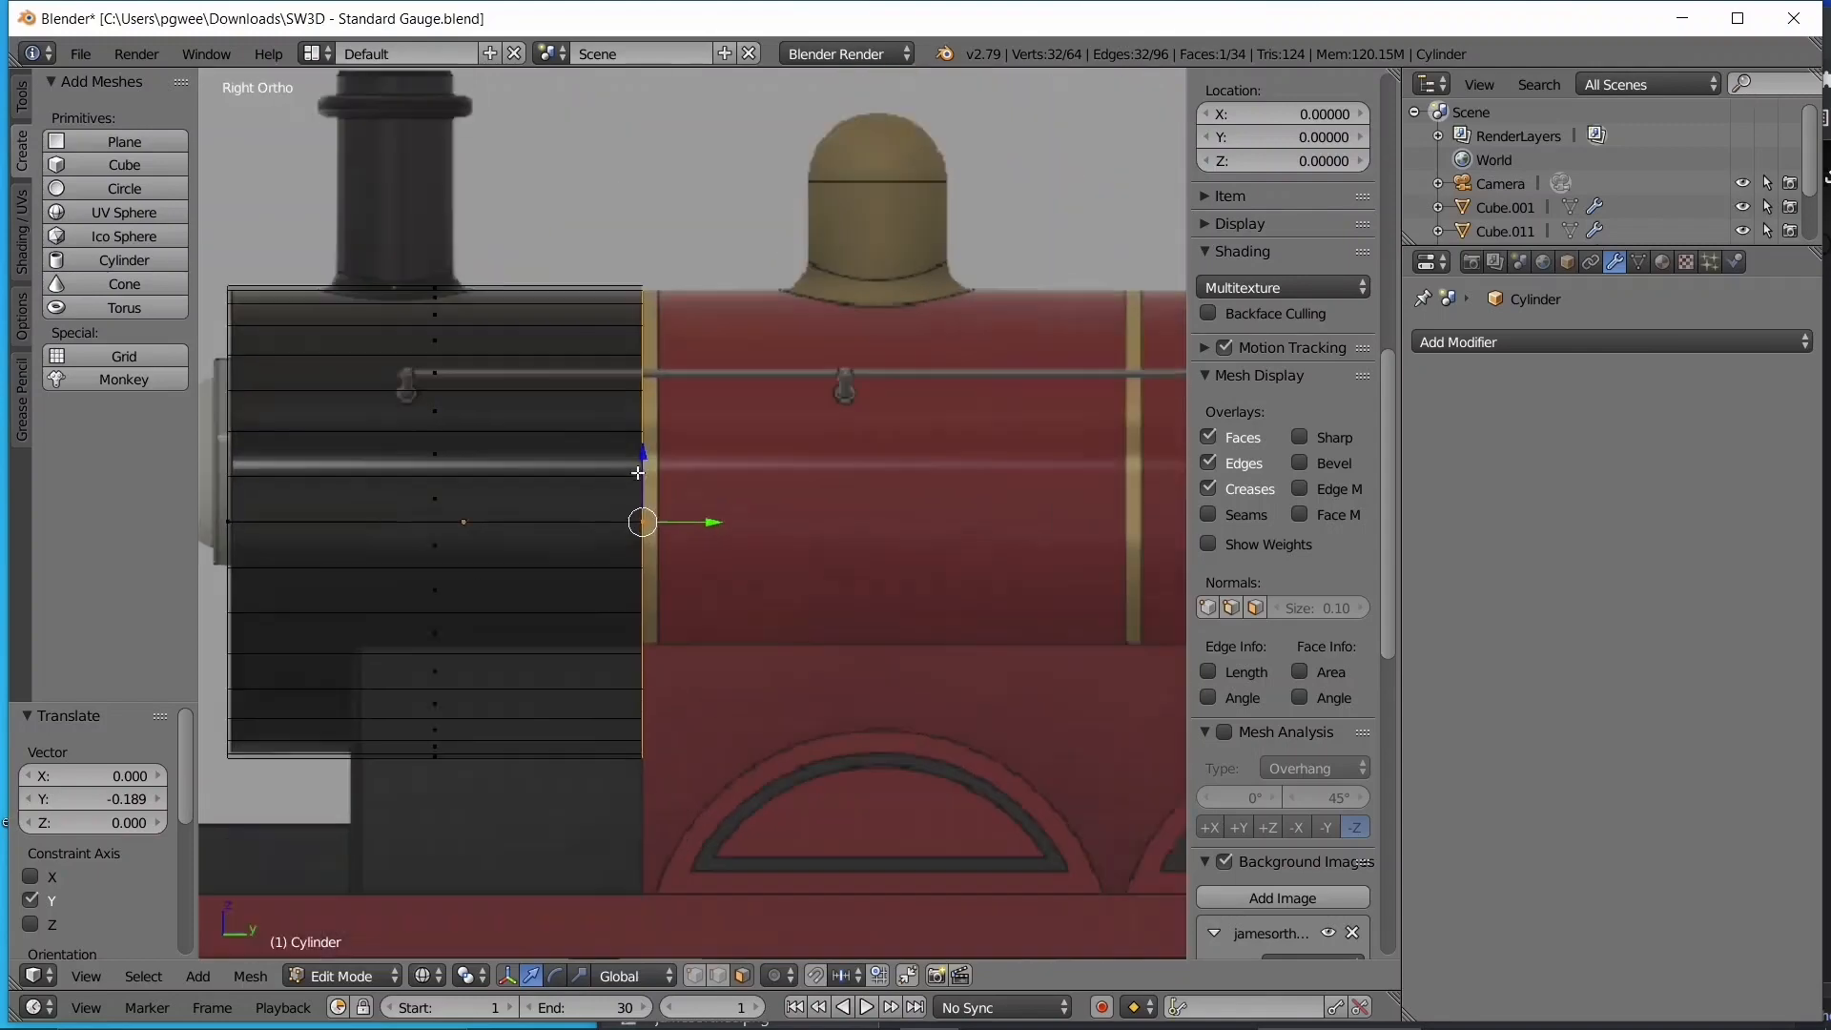
{"action": "key", "text": "e"}
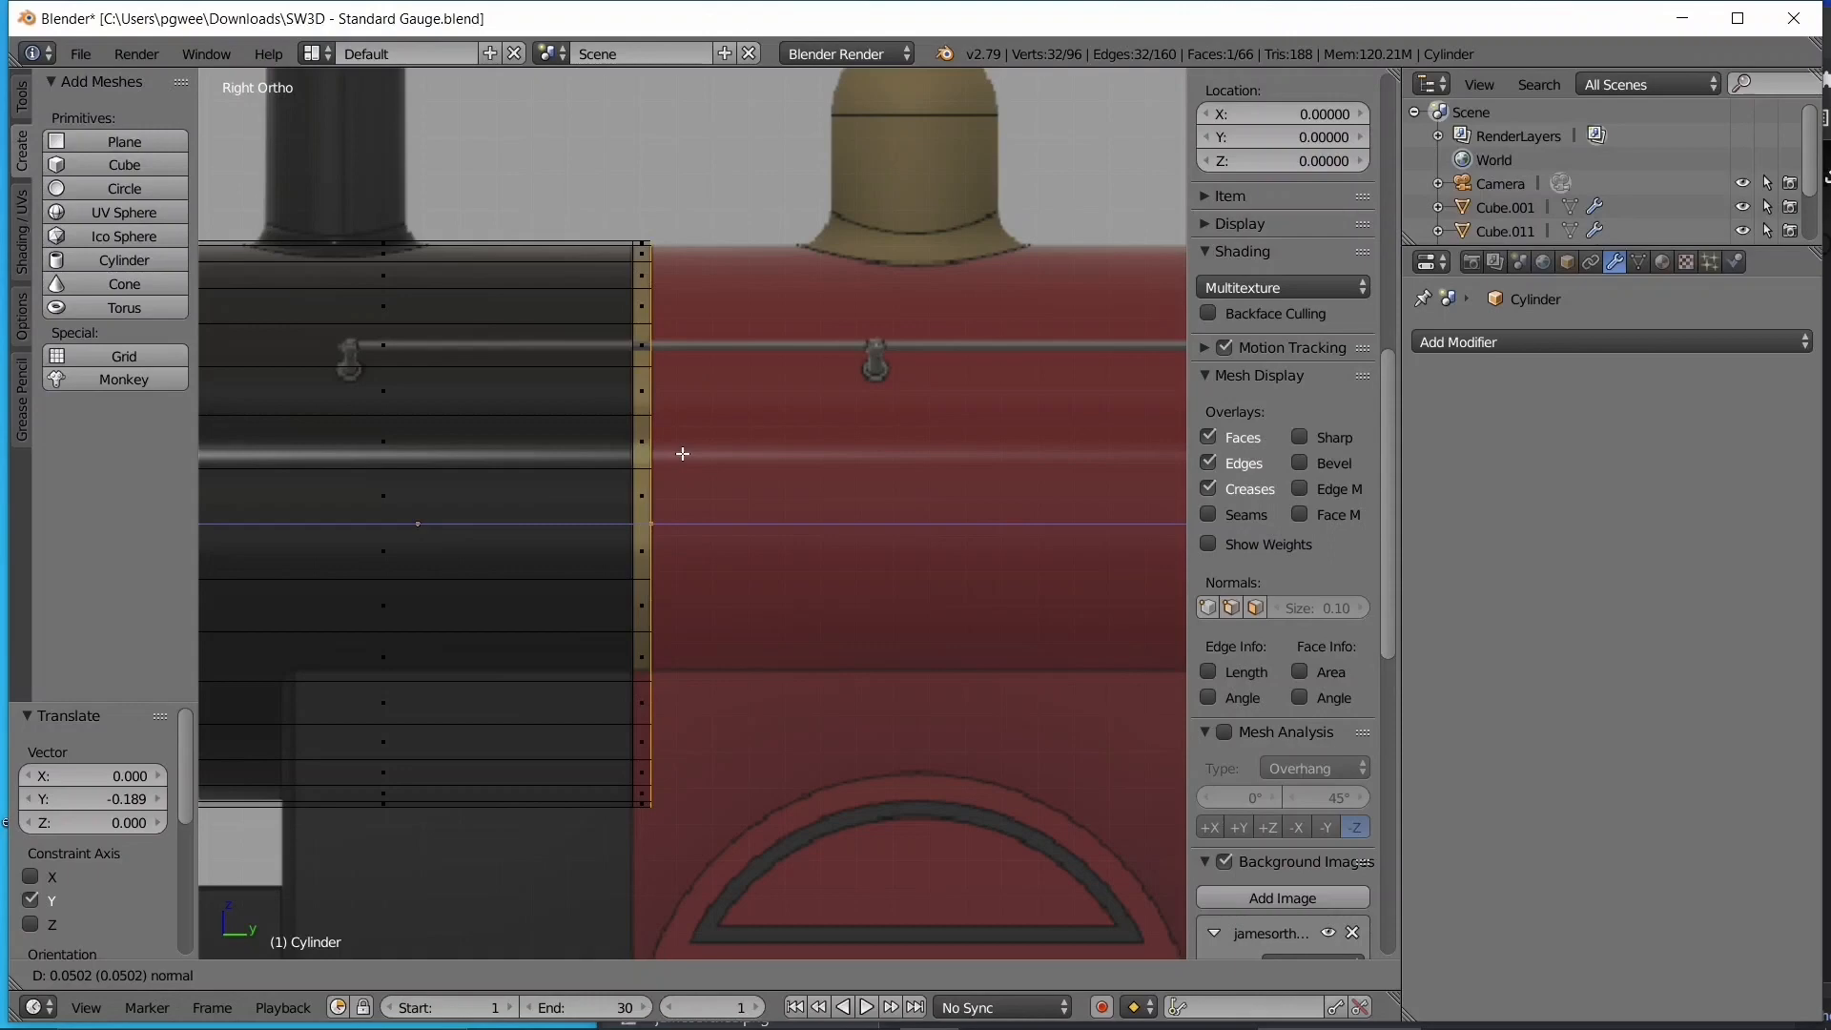
{"action": "left_click", "coordinate": [683, 454]}
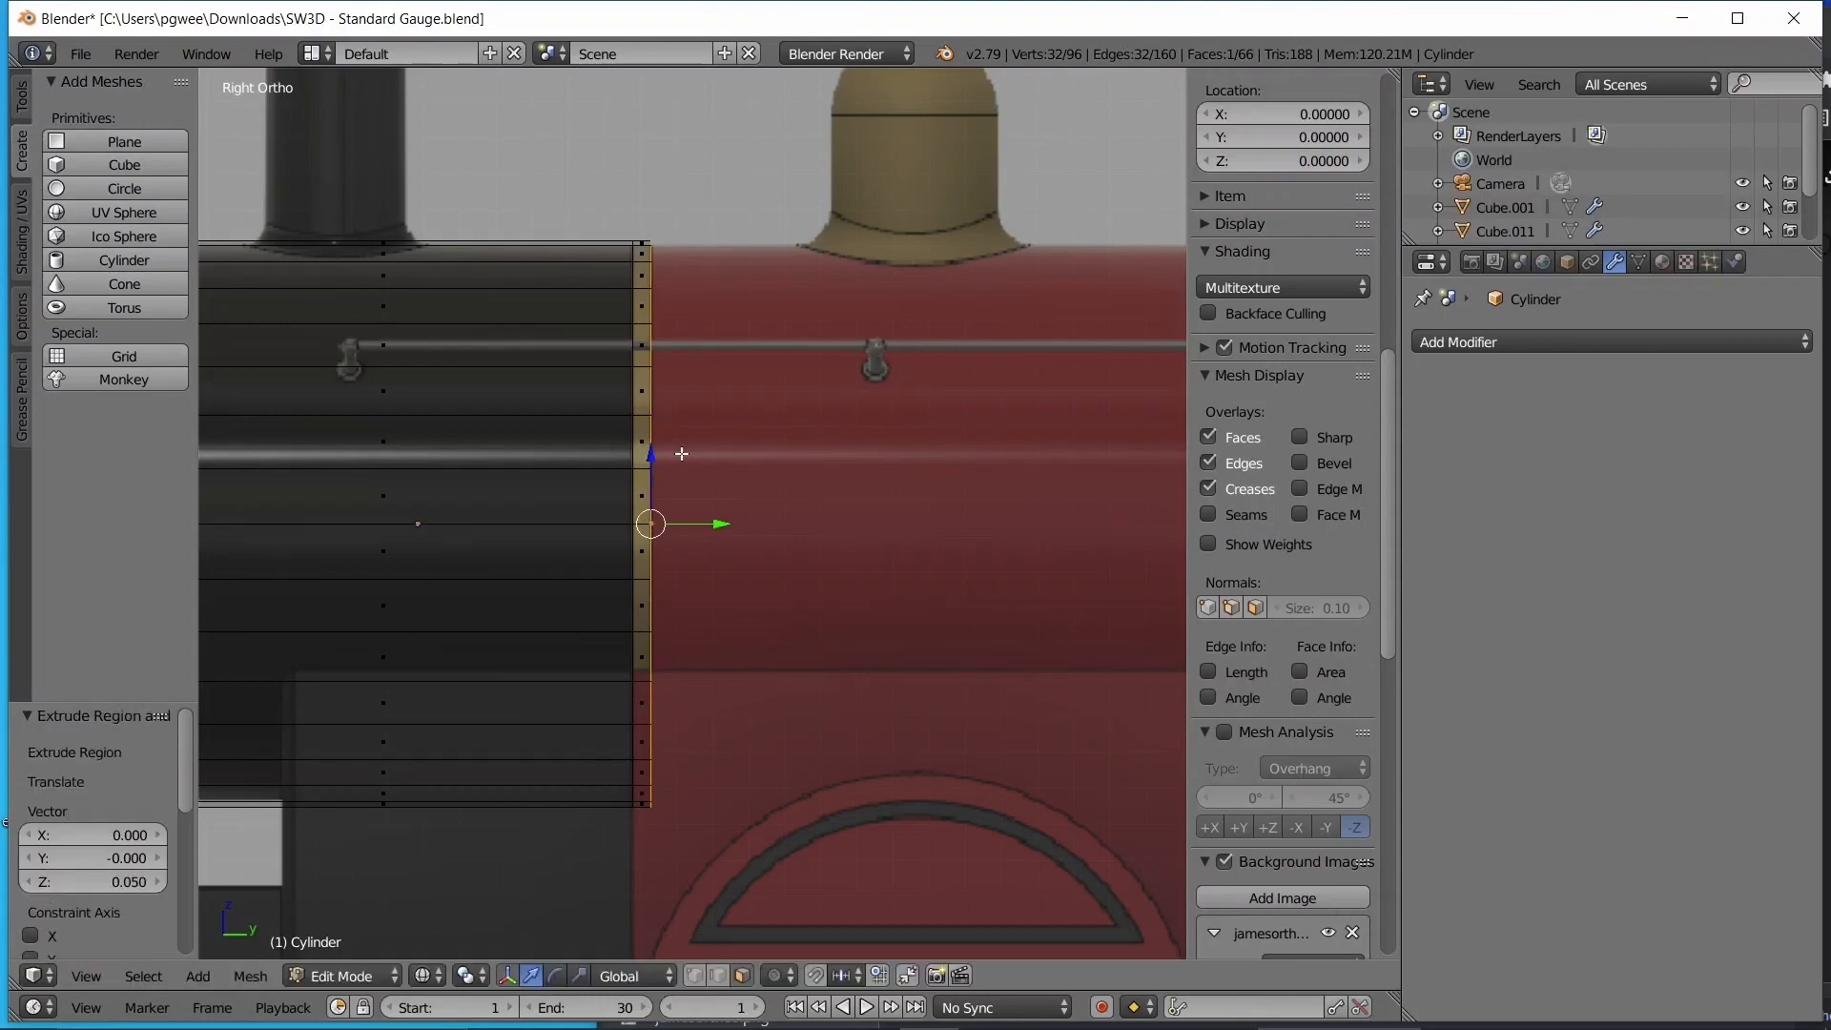
- Extrude the rear face by 1.555 to the second gold band, and by 0.052 across that band
{"action": "scroll", "coordinate": [784, 500], "scroll_direction": "down", "scroll_amount": 4}
{"action": "scroll", "coordinate": [420, 534], "scroll_direction": "up", "scroll_amount": 2}
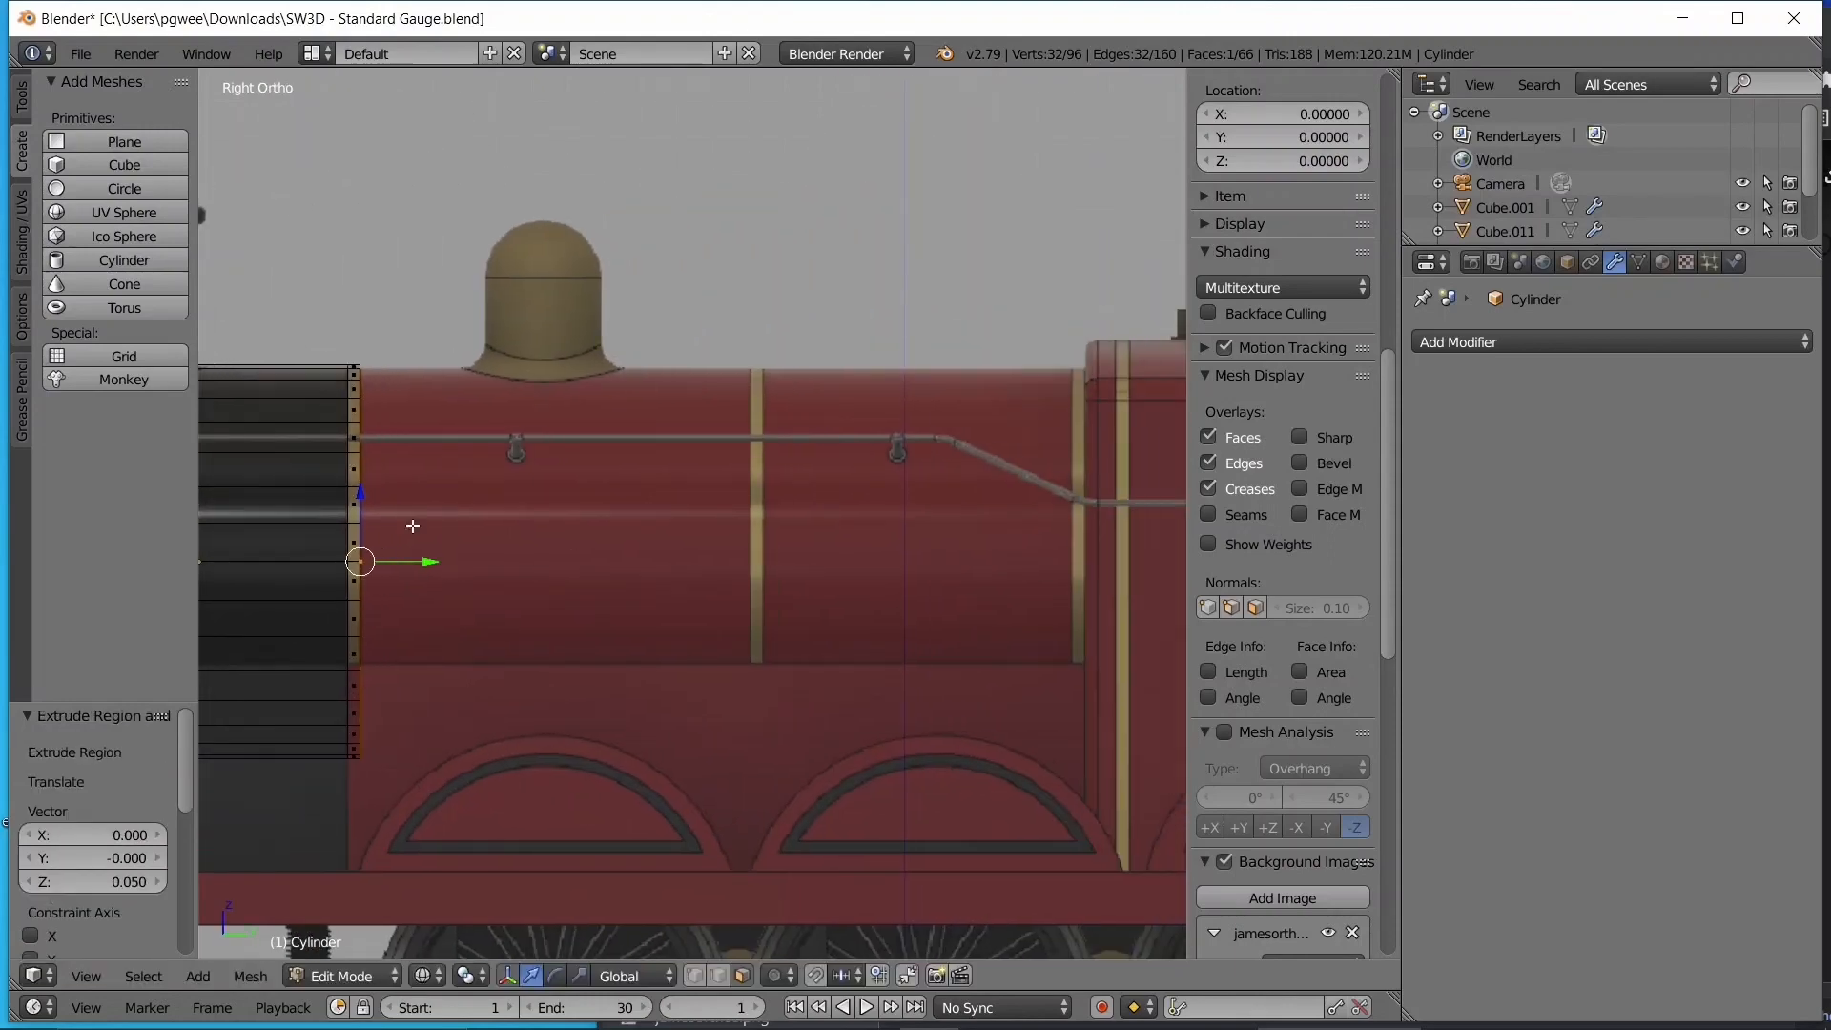
{"action": "key", "text": "e"}
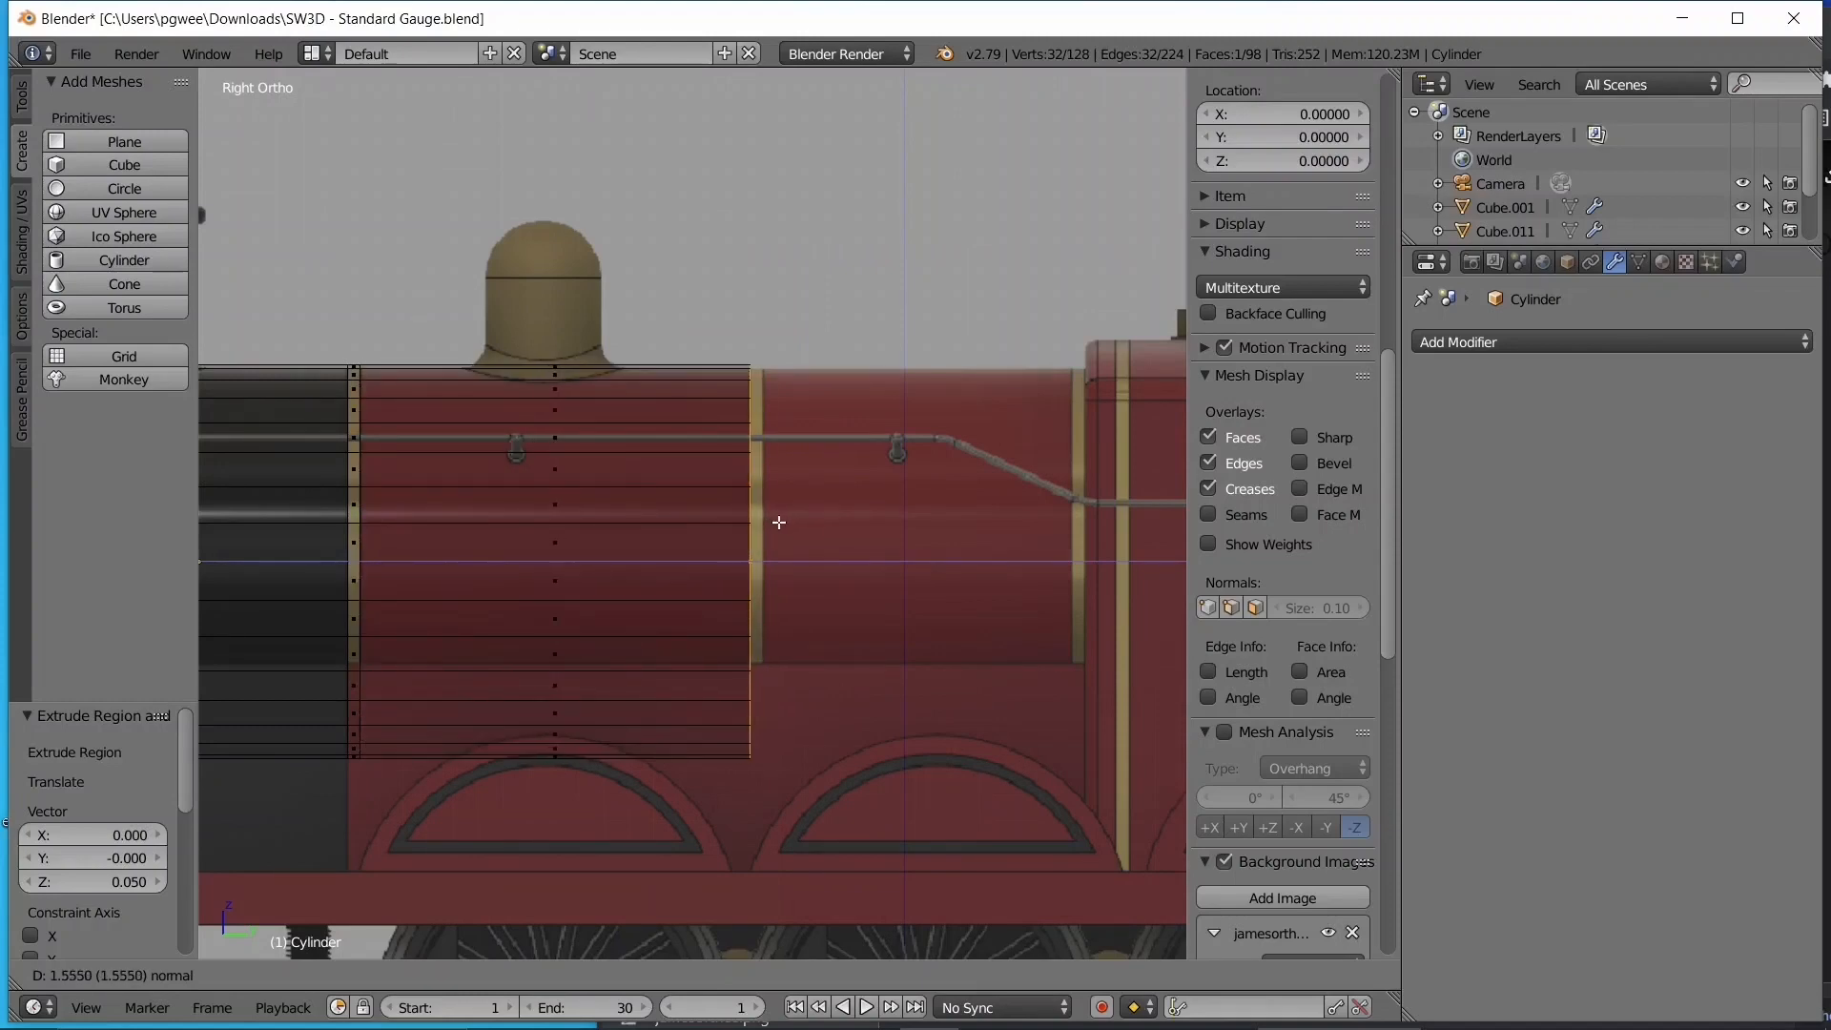
{"action": "left_click", "coordinate": [772, 523]}
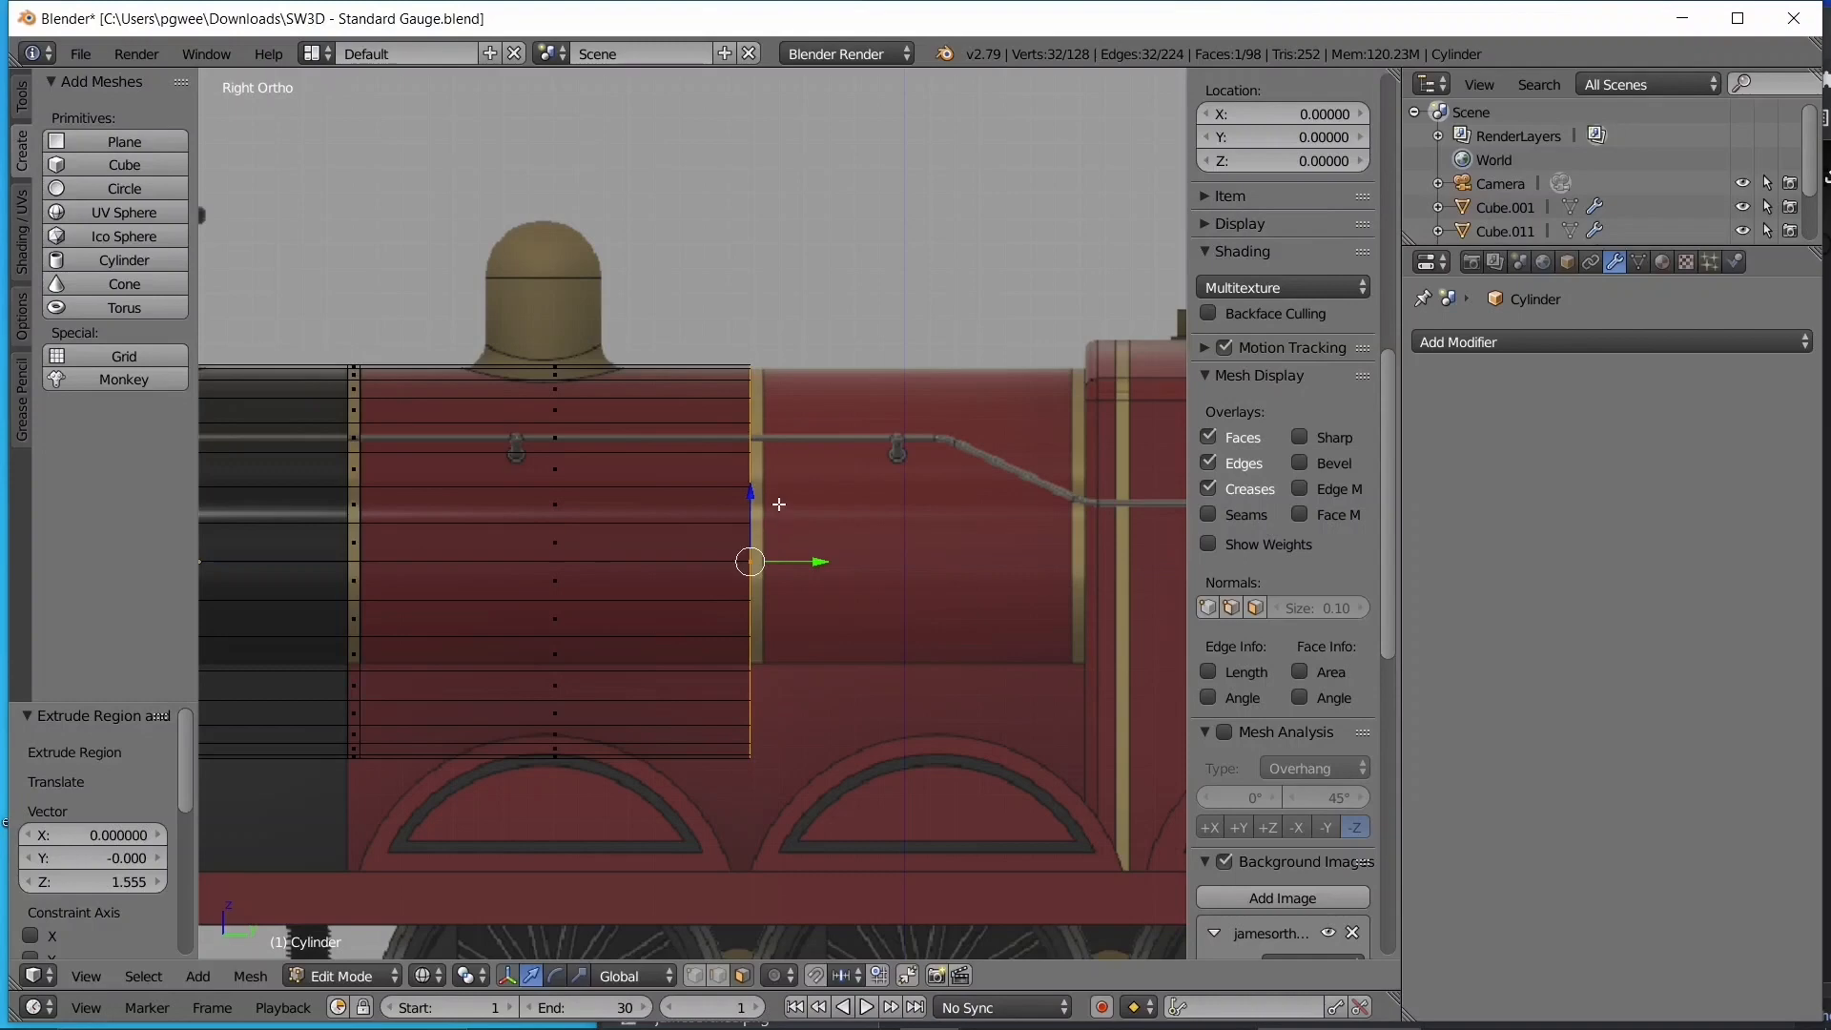
{"action": "key", "text": "e"}
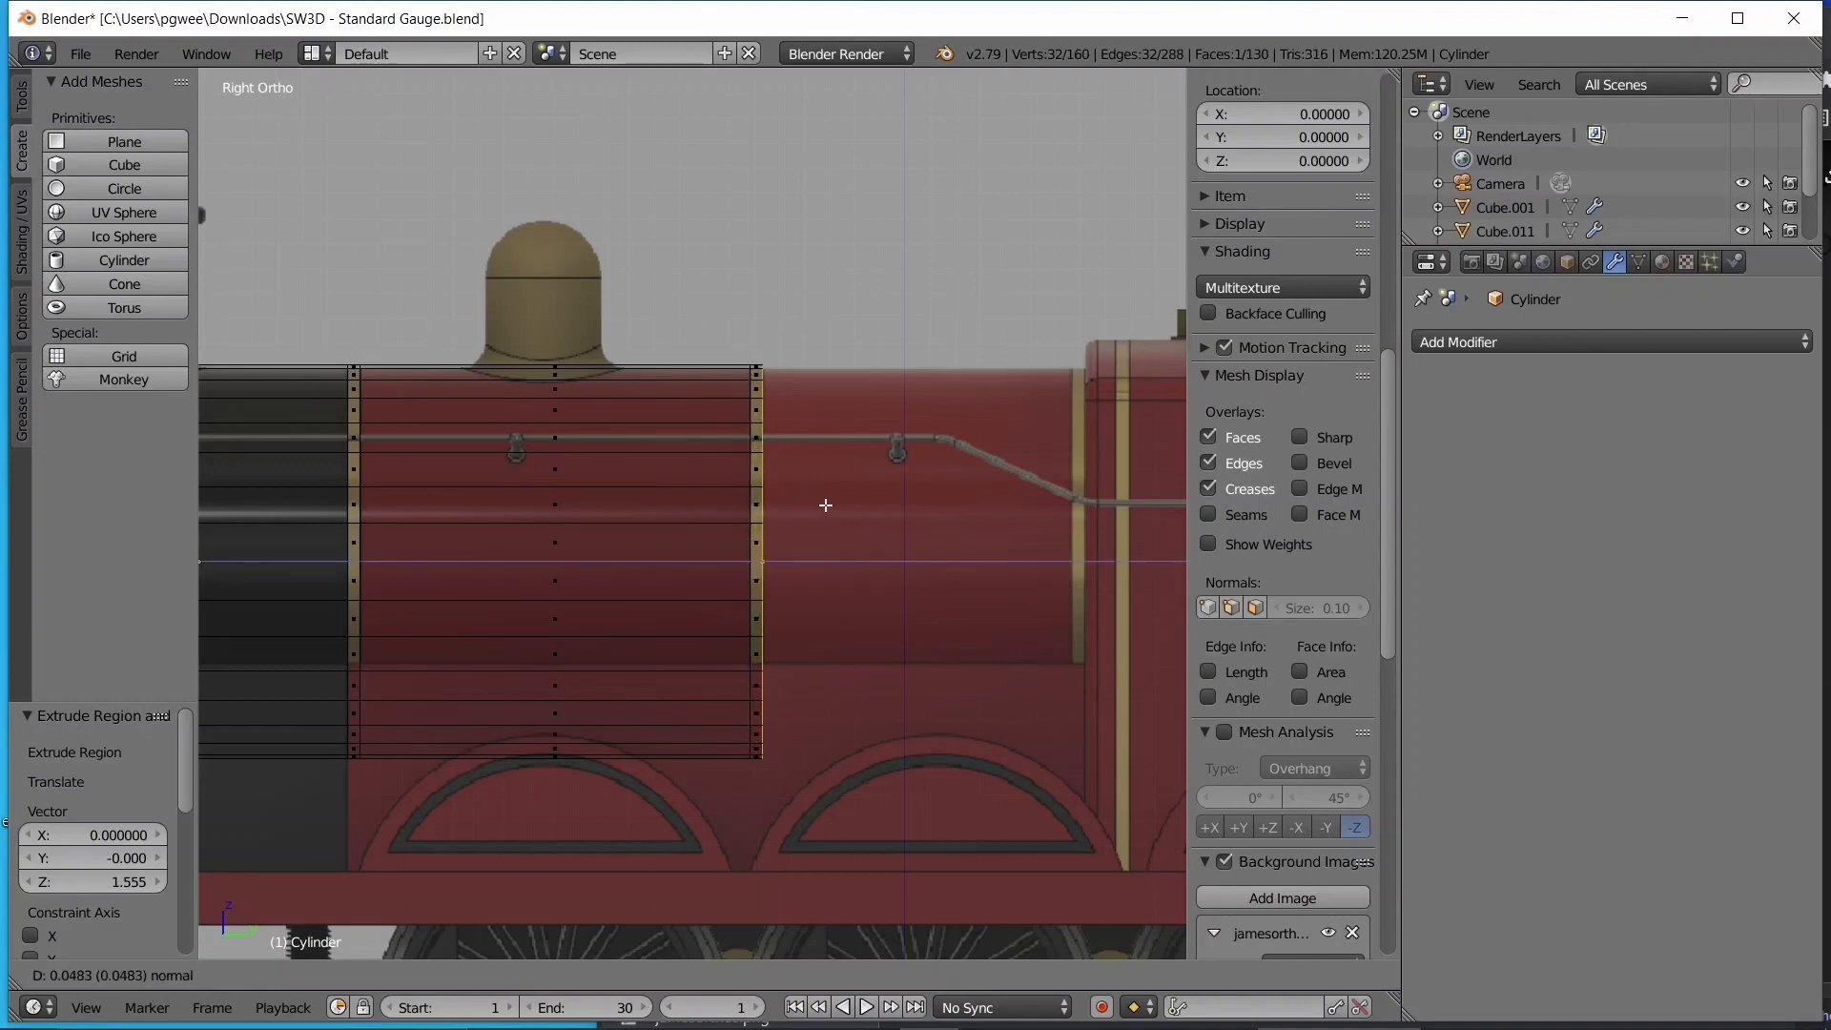
{"action": "left_click", "coordinate": [834, 505]}
- Extrude the rear face by 1.232 to the third gold band, and by about 0.046 across that band
{"action": "middle_click_drag", "start_coordinate": [834, 504], "coordinate": [577, 541], "text": "shift"}
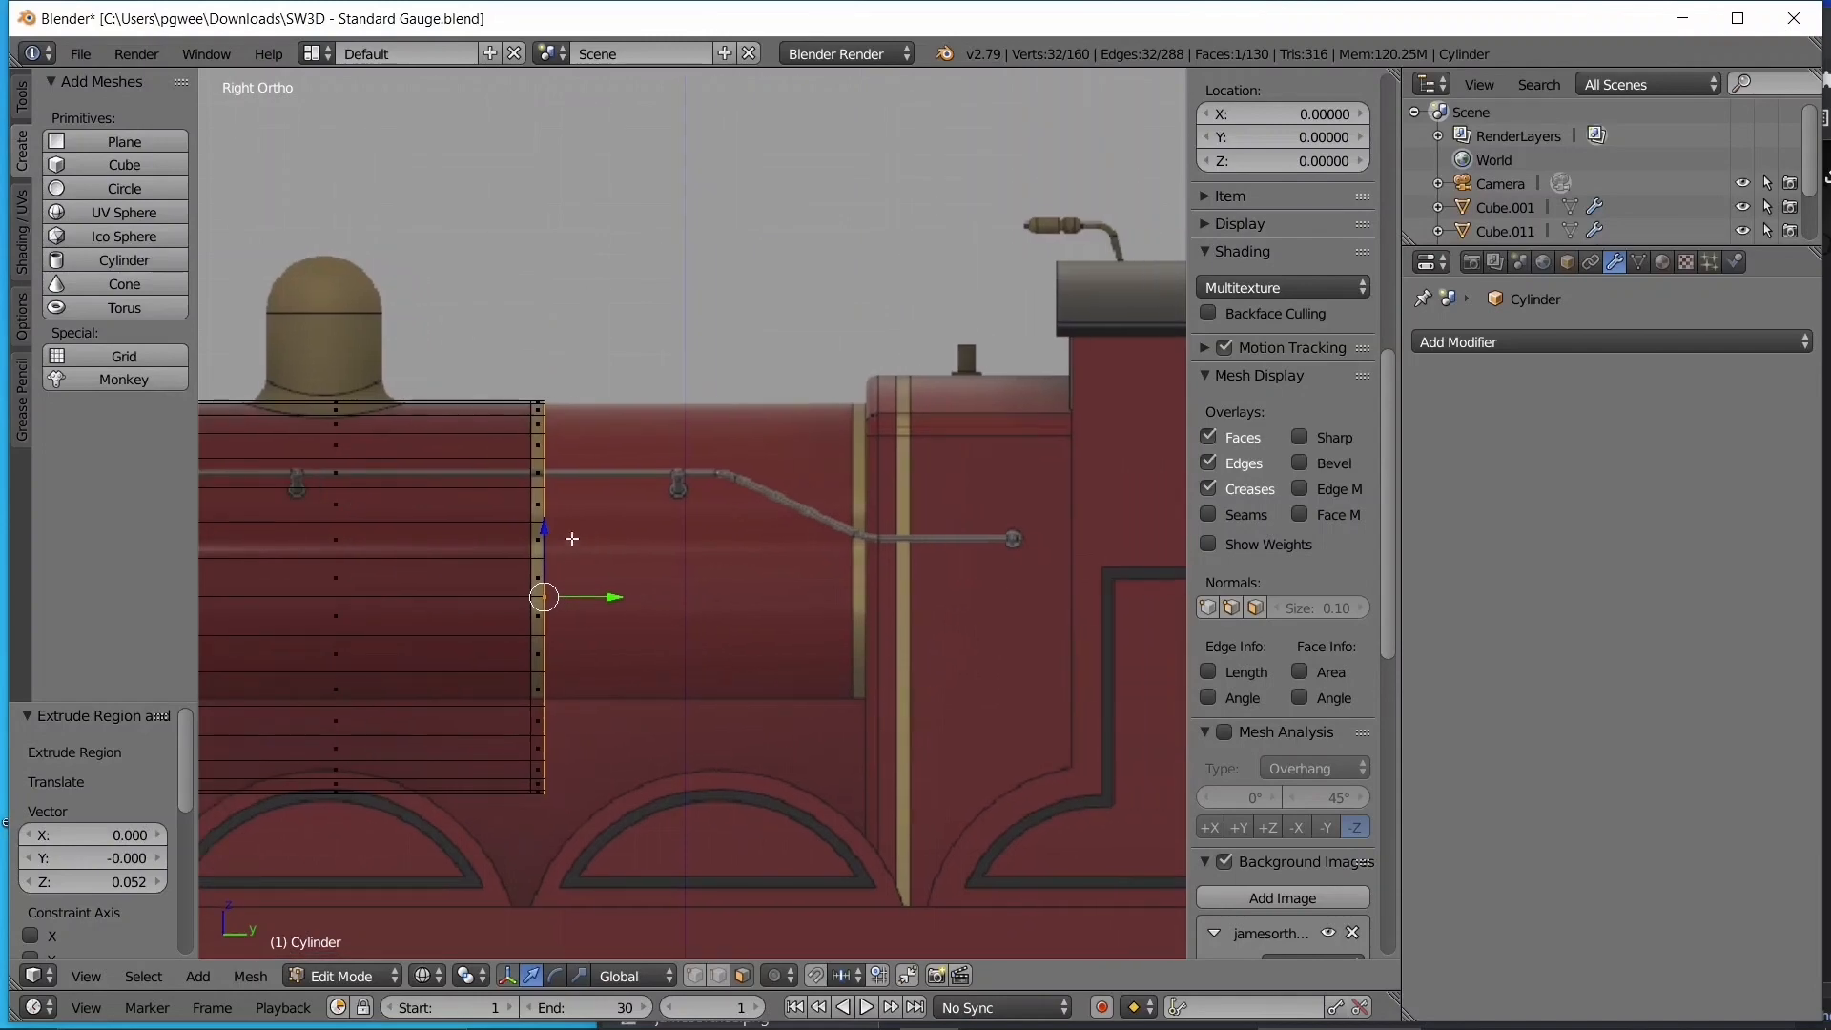
{"action": "key", "text": "e"}
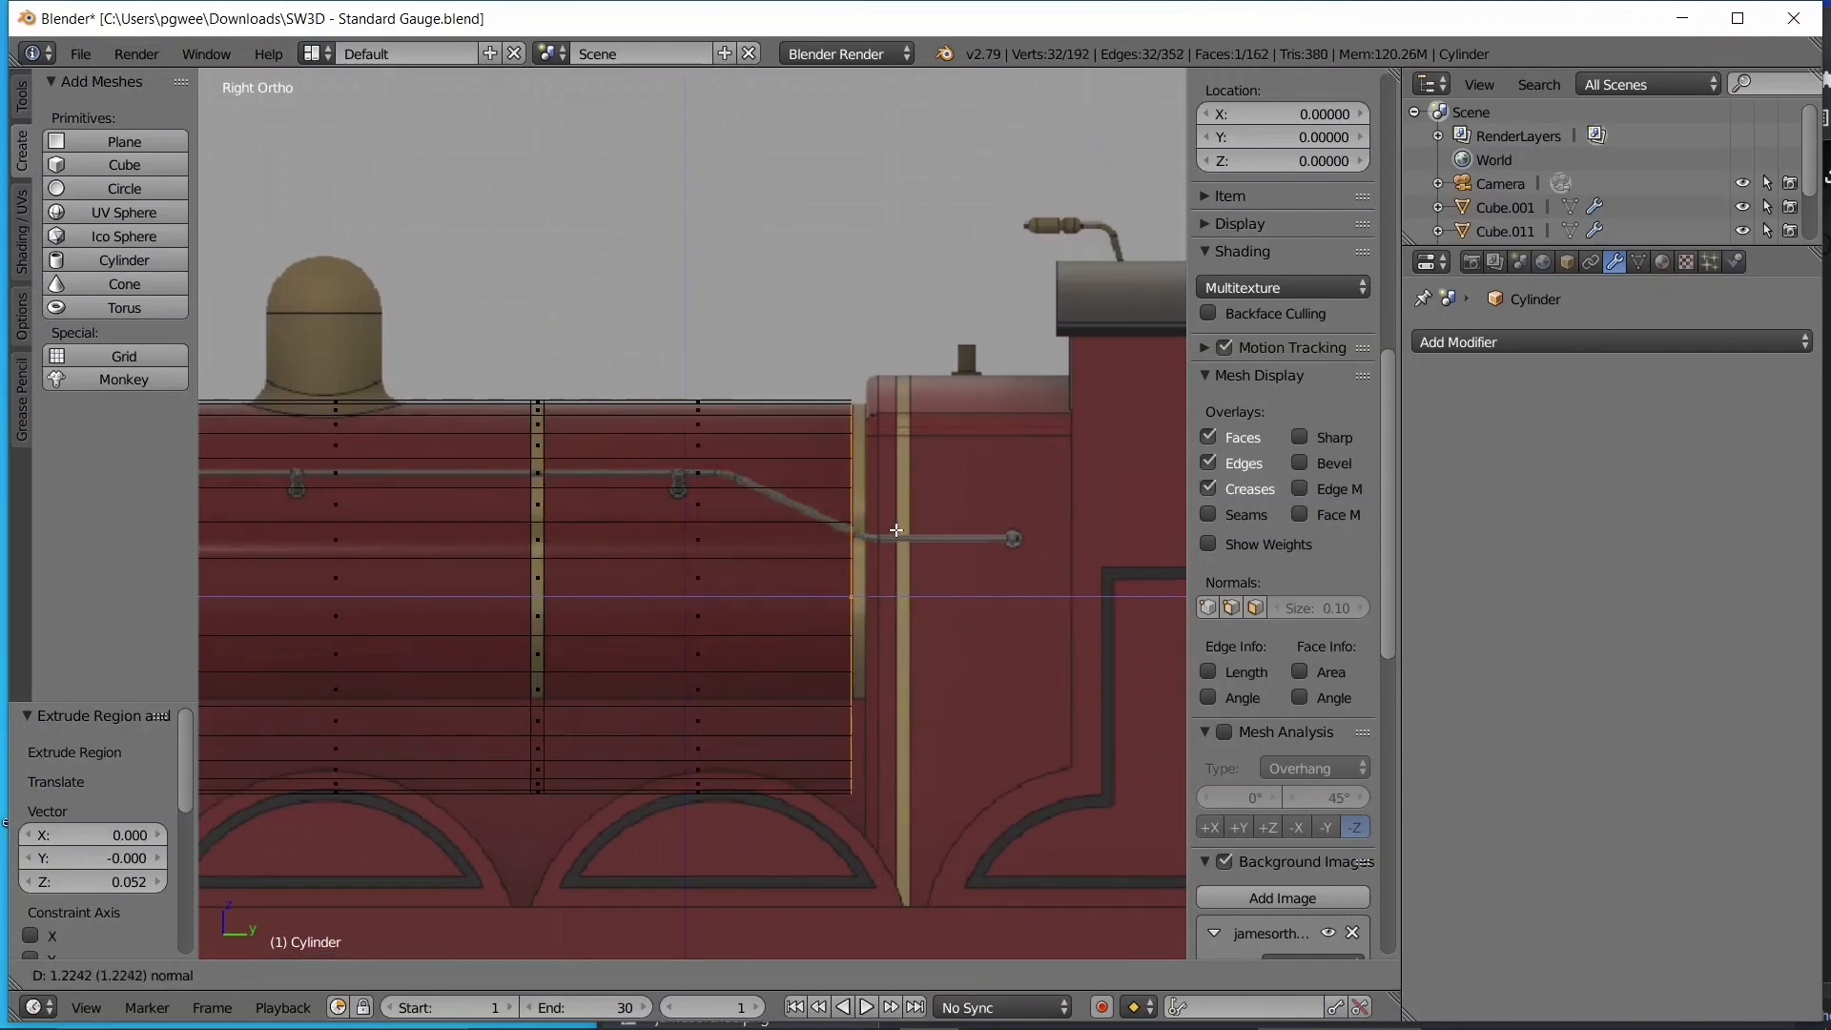
{"action": "left_click", "coordinate": [910, 530]}
{"action": "key", "text": "e"}
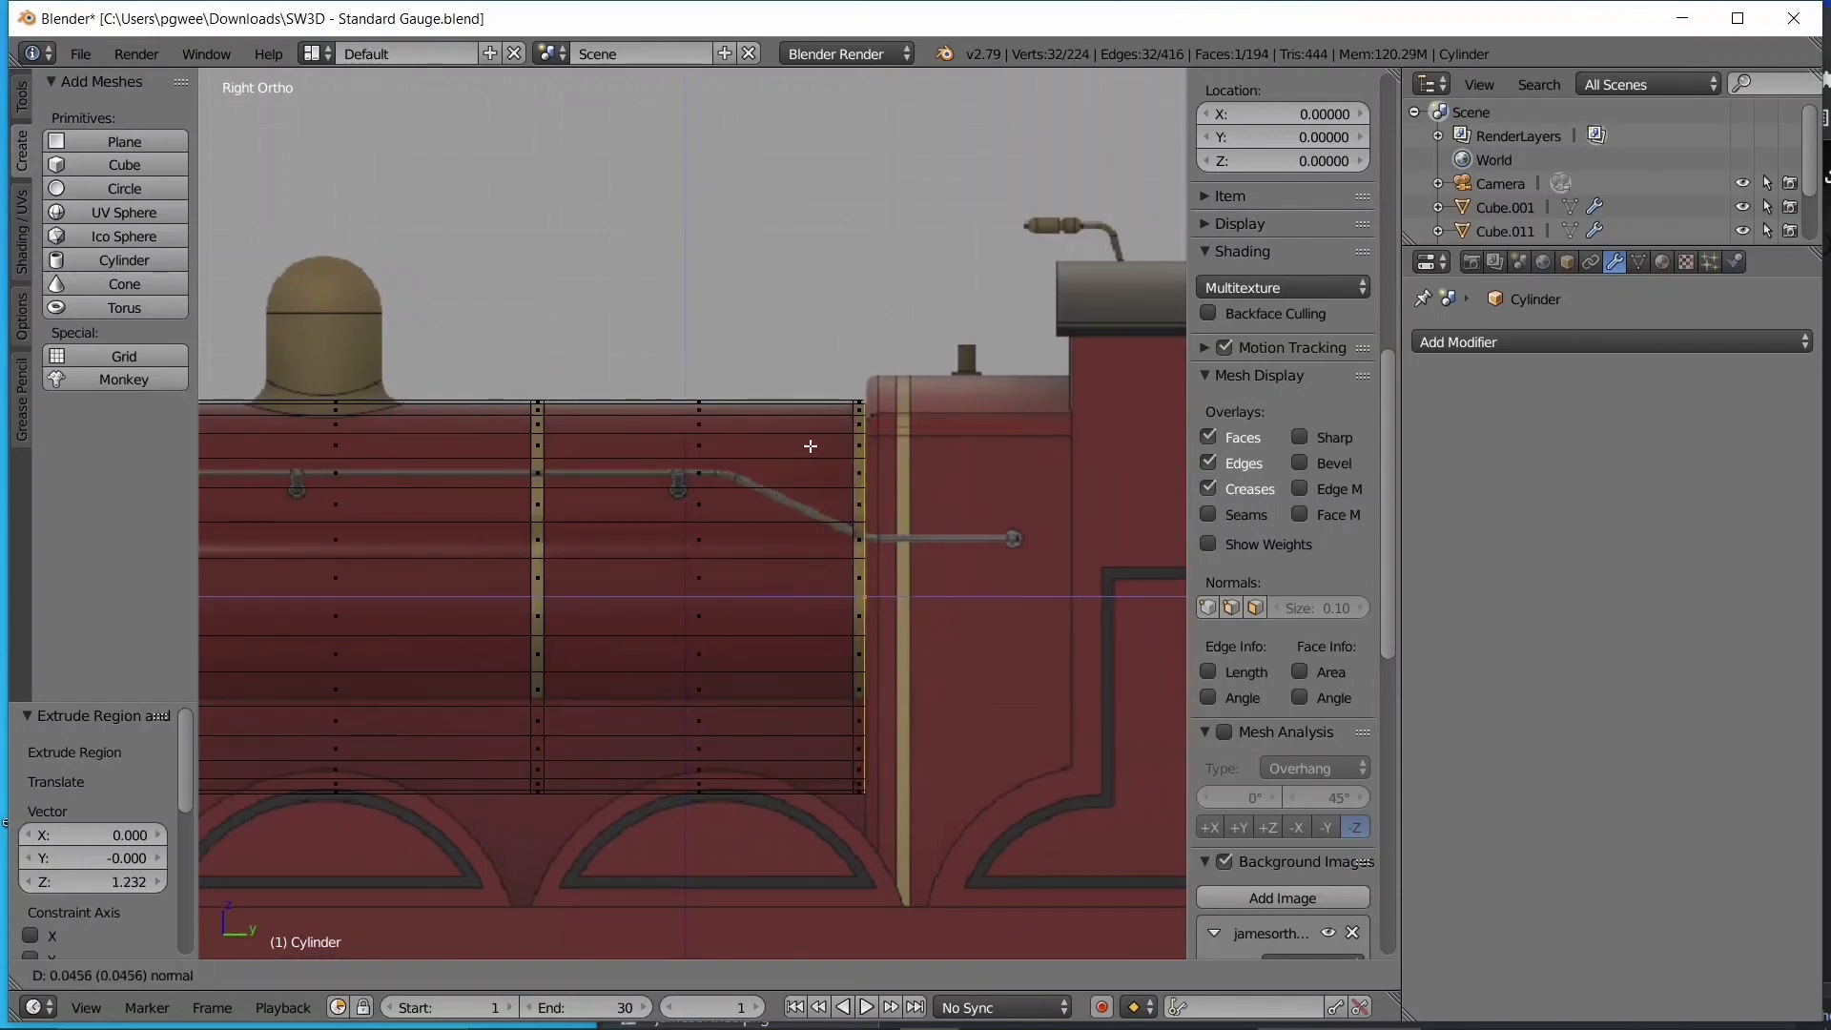
{"action": "left_click", "coordinate": [822, 447]}
- Display the extruded boiler in solid shading and examine its sections in right view and from several angles
{"action": "key", "text": "alt+z"}
{"action": "middle_click_drag", "start_coordinate": [404, 556], "coordinate": [1025, 491], "text": "shift"}
{"action": "scroll", "coordinate": [776, 504], "scroll_direction": "down", "scroll_amount": 4}
{"action": "key", "text": "Tab"}
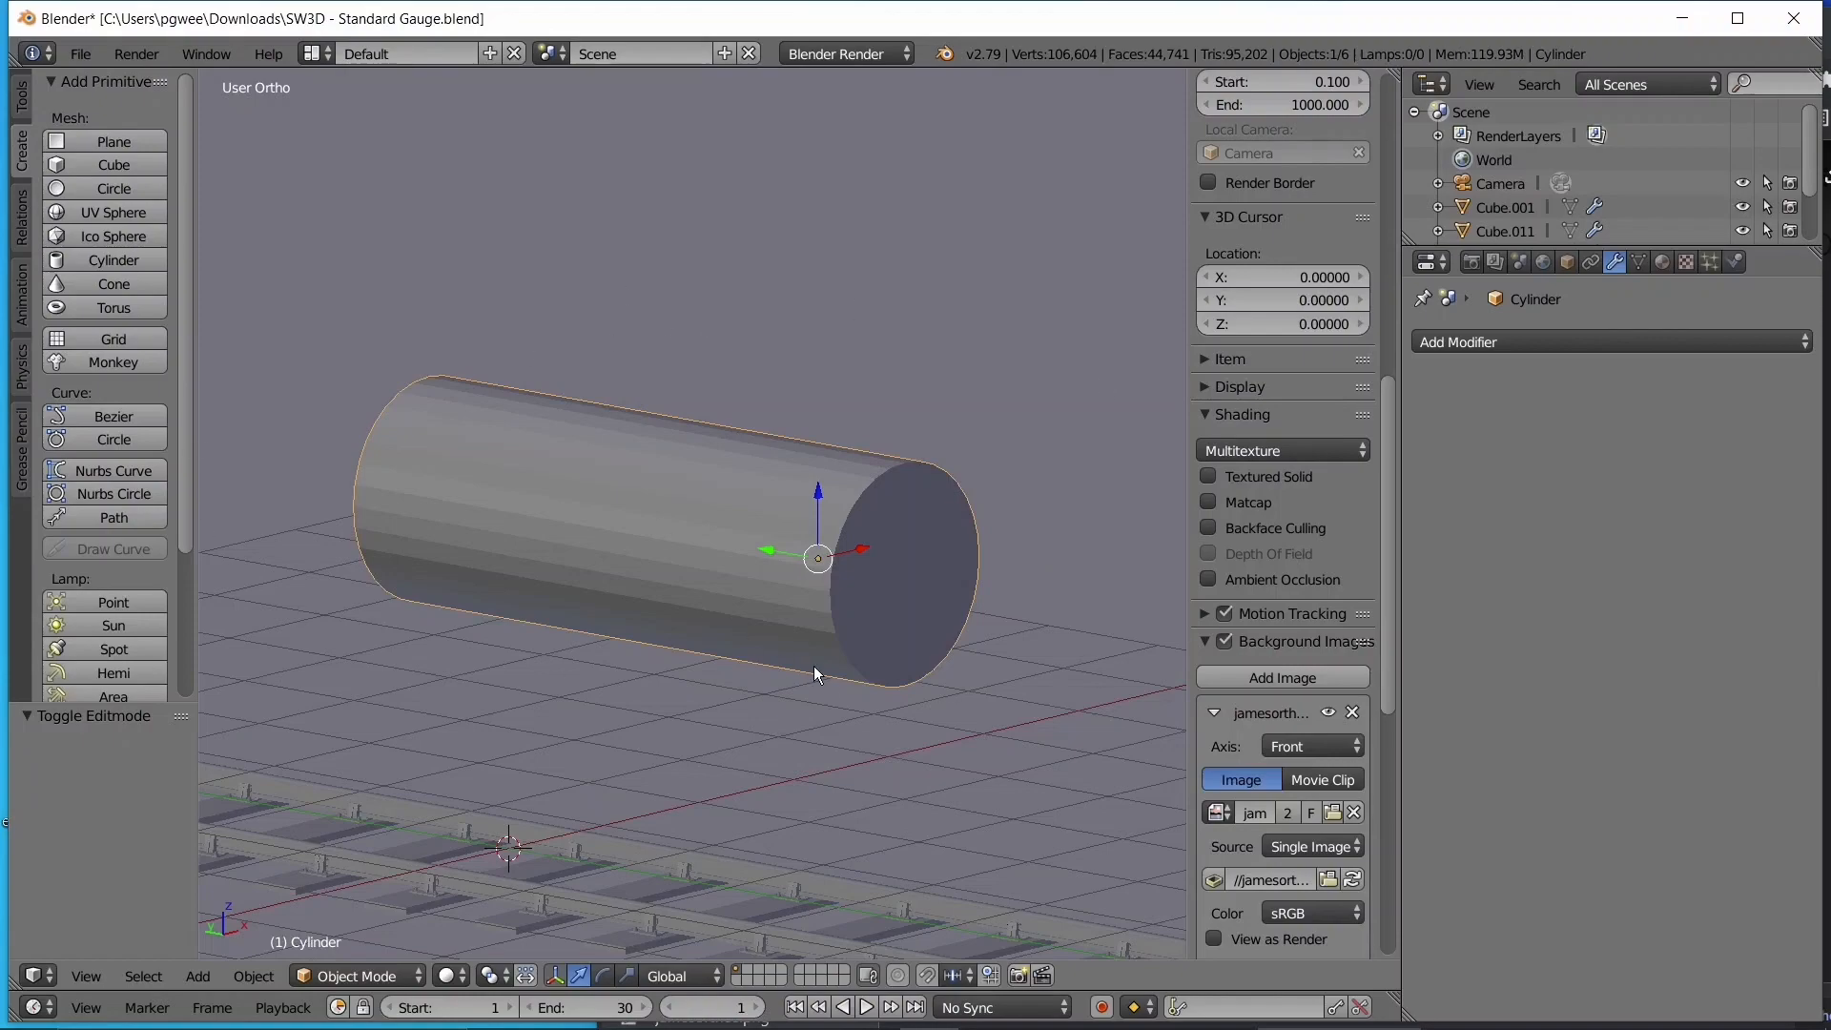
{"action": "key", "text": "Tab"}
{"action": "middle_click_drag", "start_coordinate": [814, 665], "coordinate": [699, 709]}
{"action": "key", "text": "KP_3"}
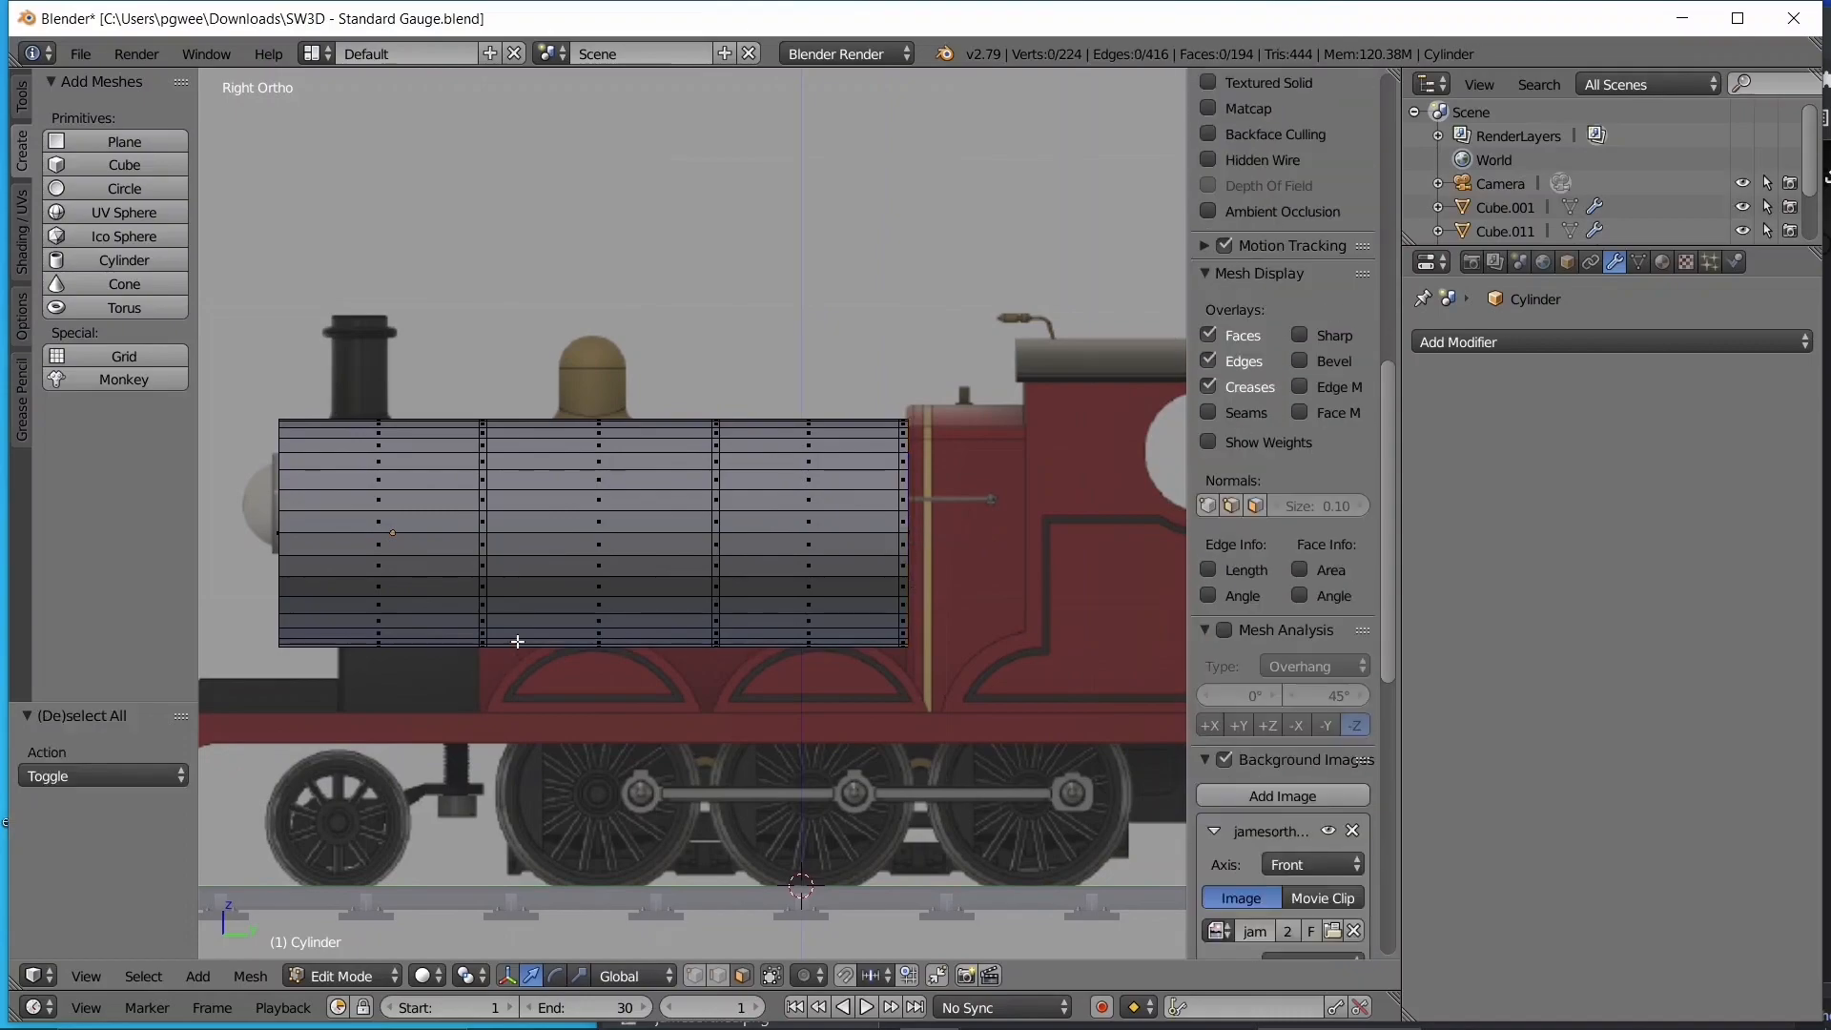
{"action": "key", "text": "Tab"}
{"action": "middle_click_drag", "start_coordinate": [536, 633], "coordinate": [1013, 681]}
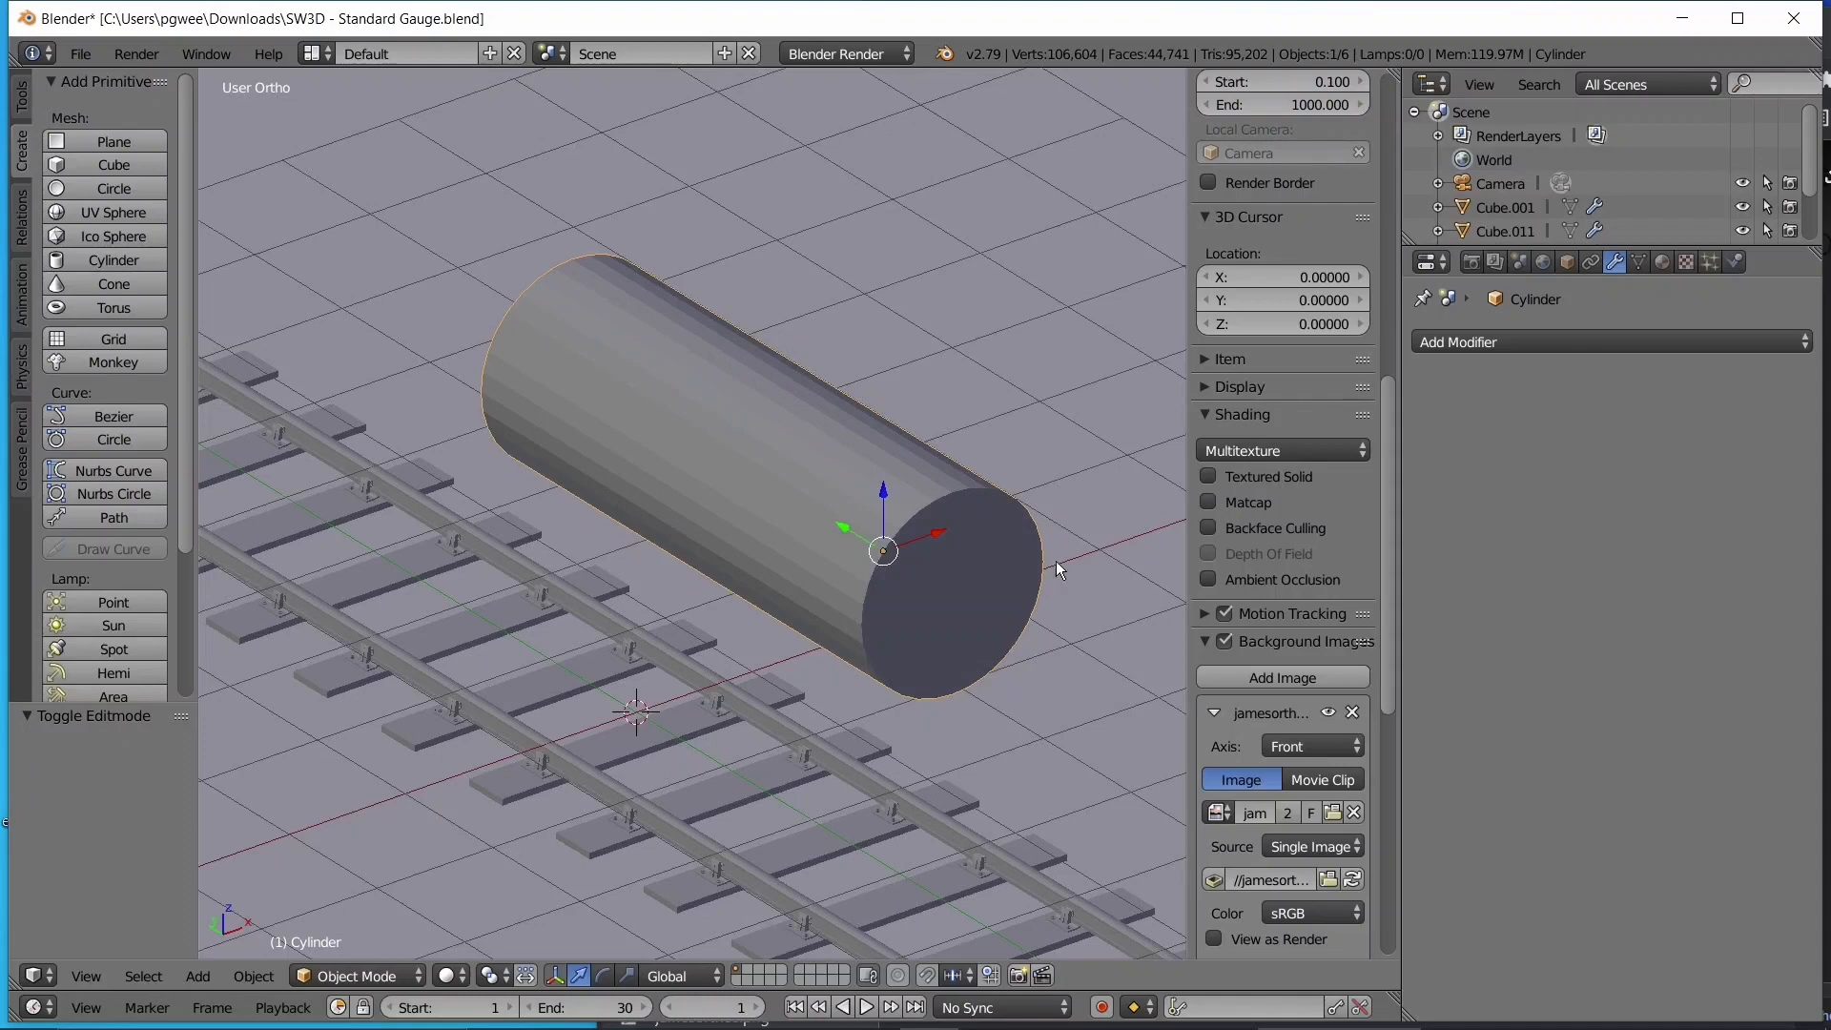
{"action": "scroll", "coordinate": [1028, 627], "scroll_direction": "up", "scroll_amount": 2}
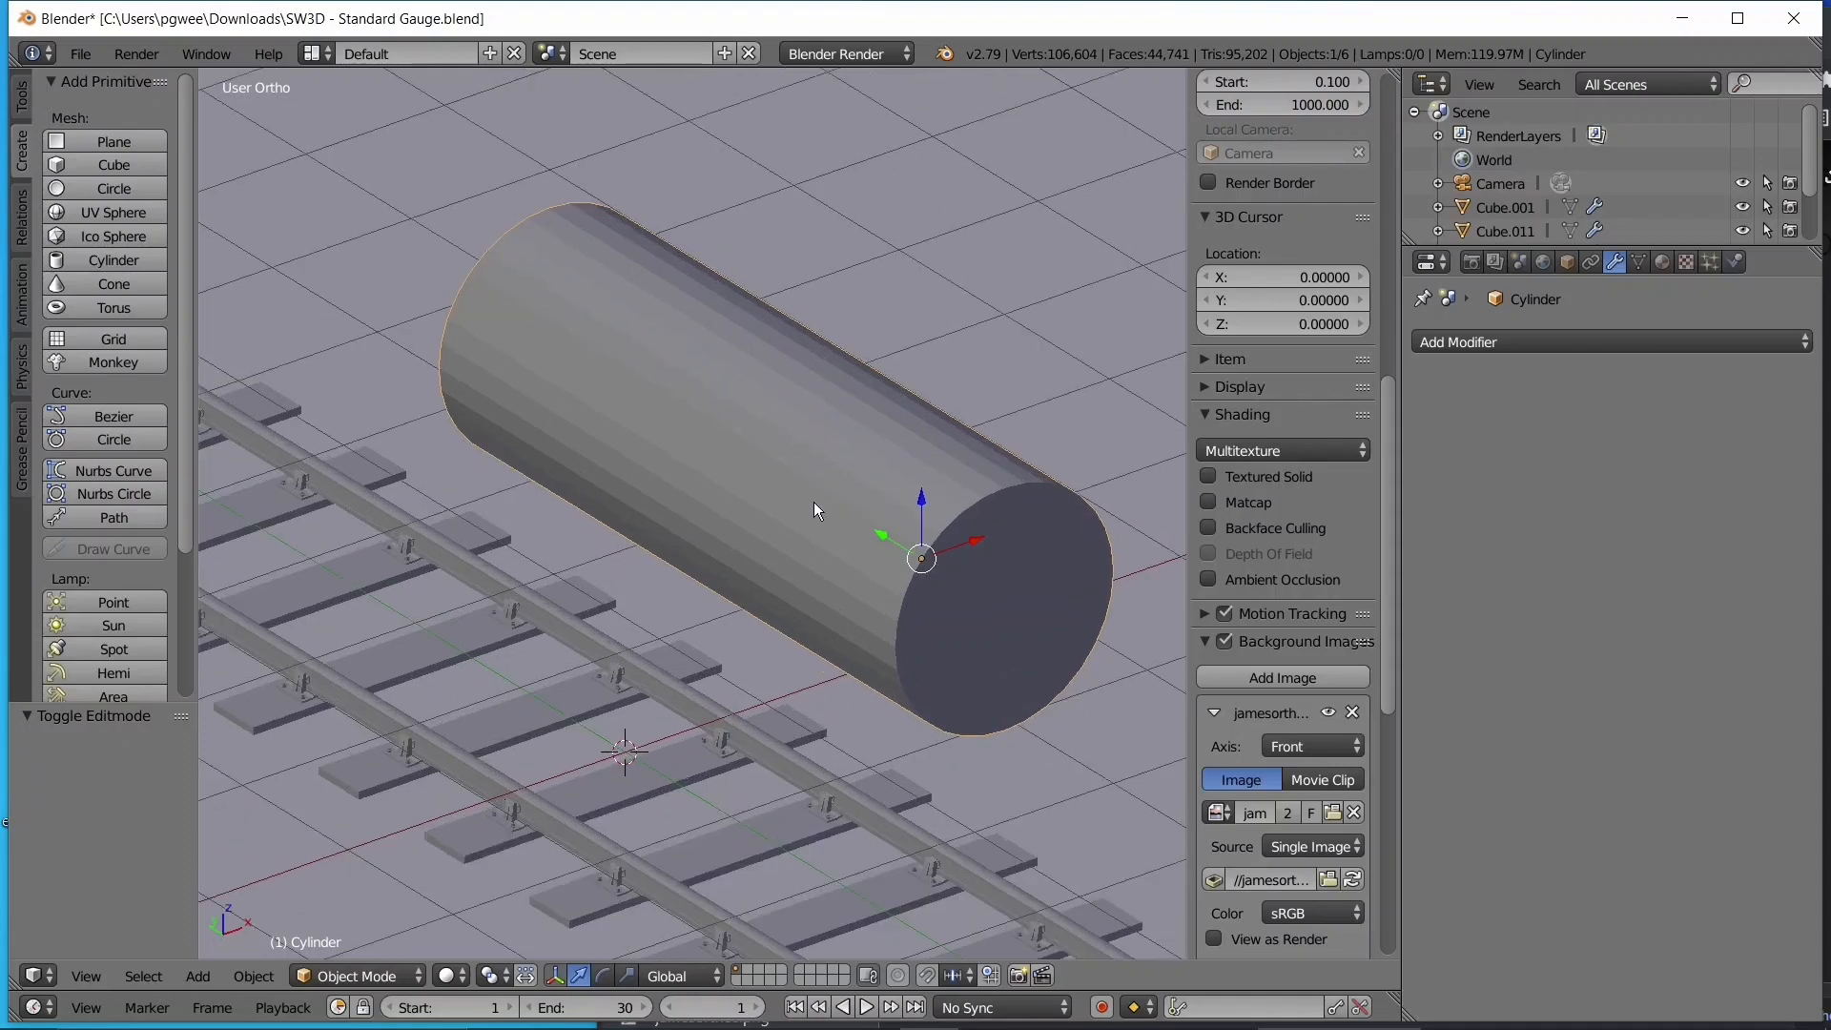
- Apply Shade Smooth to all faces of the boiler cylinder and add an Edge Split modifier to it
{"action": "key", "text": "Tab"}
{"action": "key", "text": "a"}
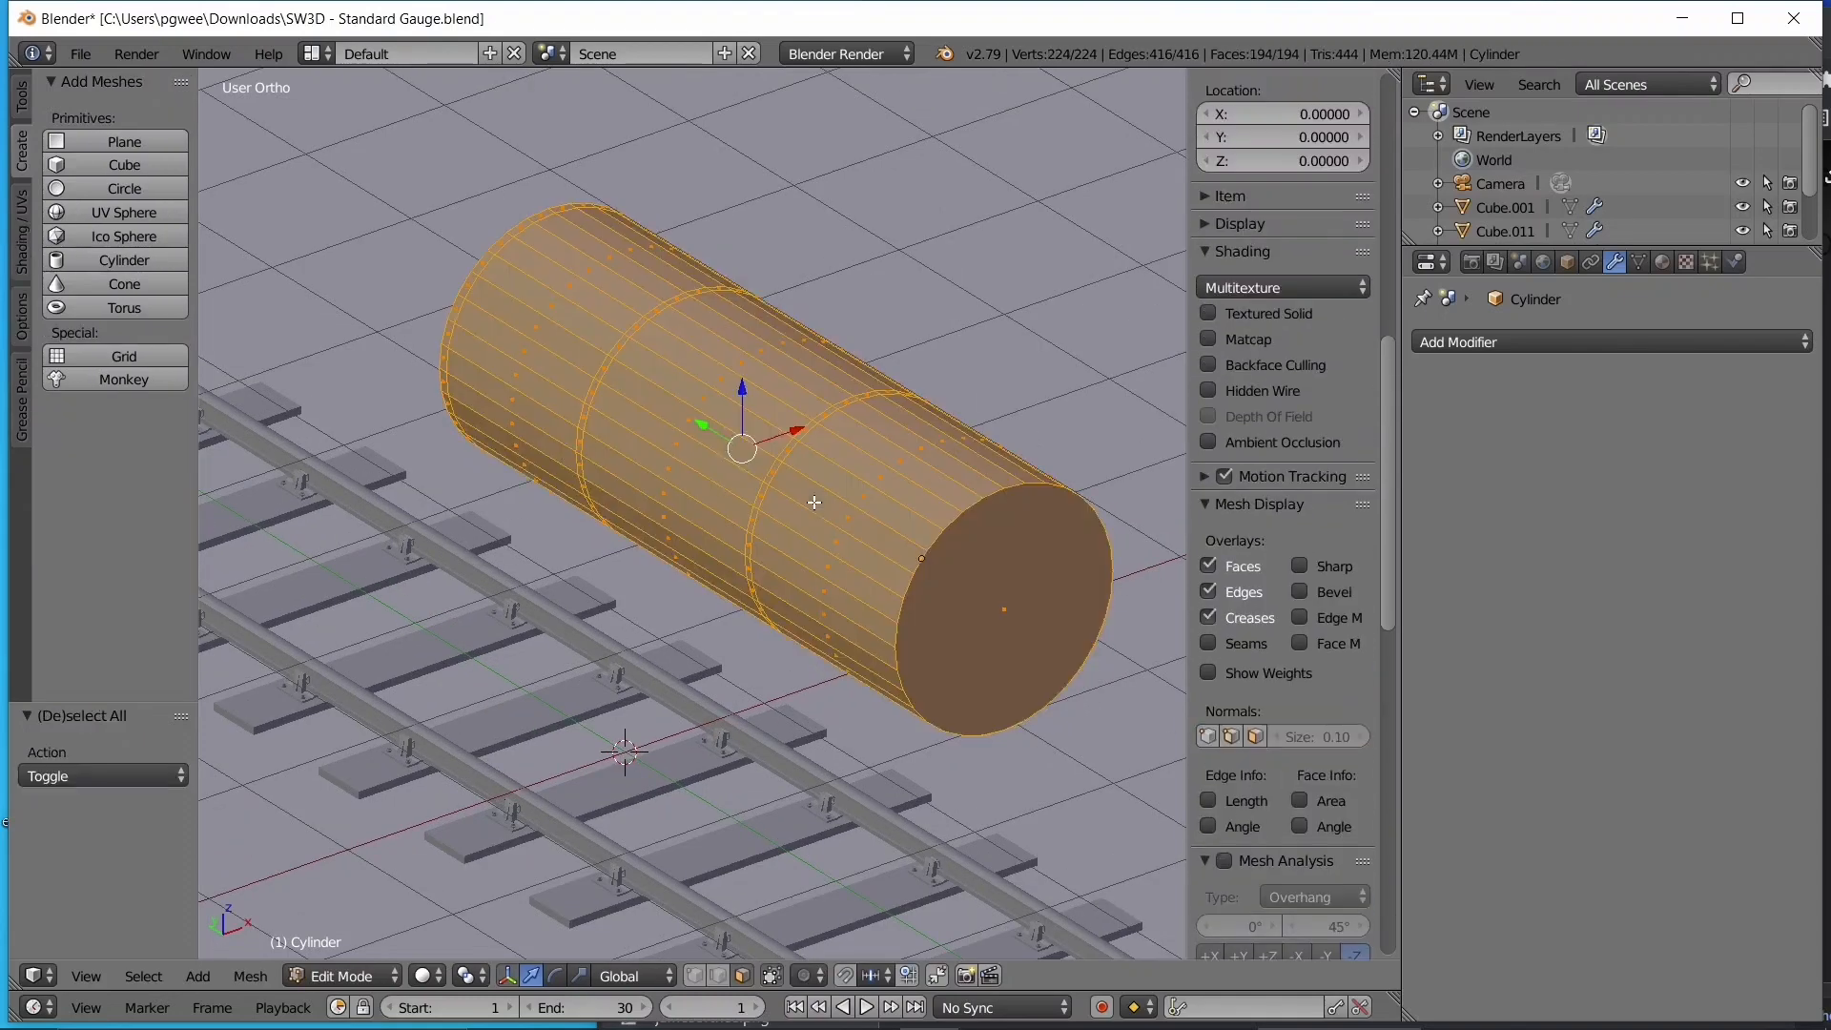
{"action": "key", "text": "w"}
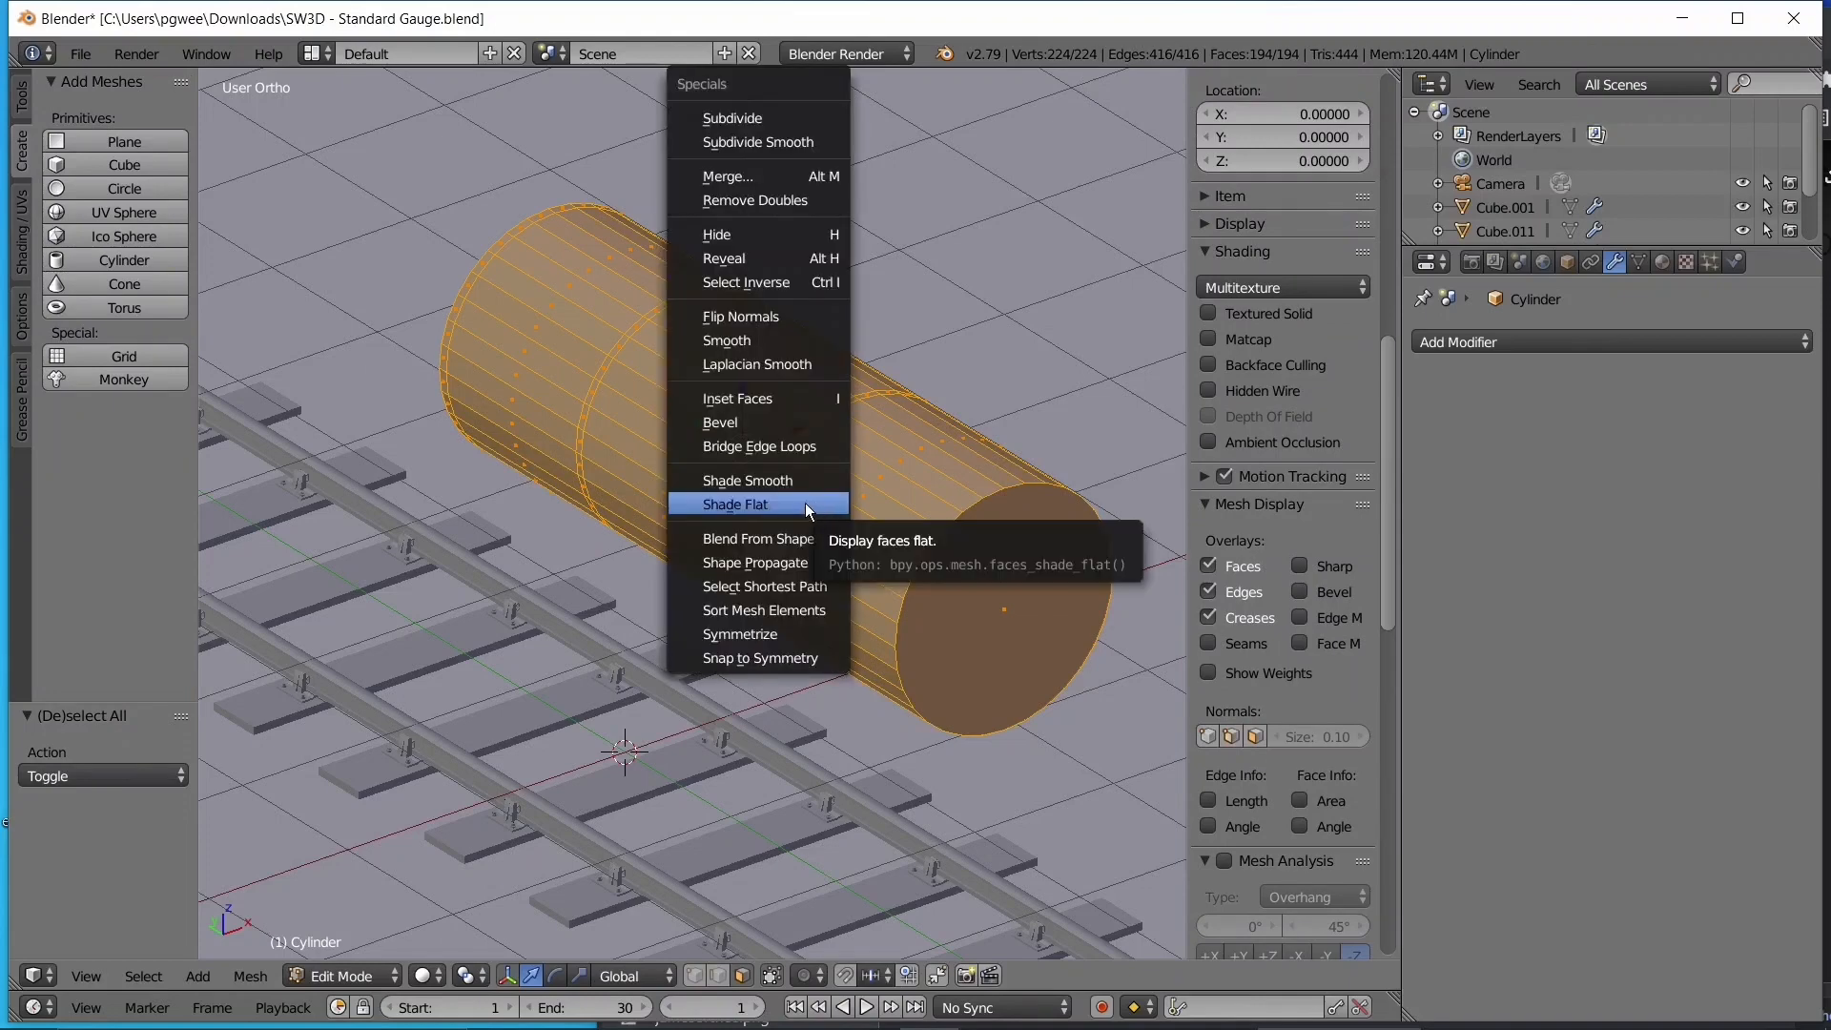
{"action": "left_click", "coordinate": [743, 481]}
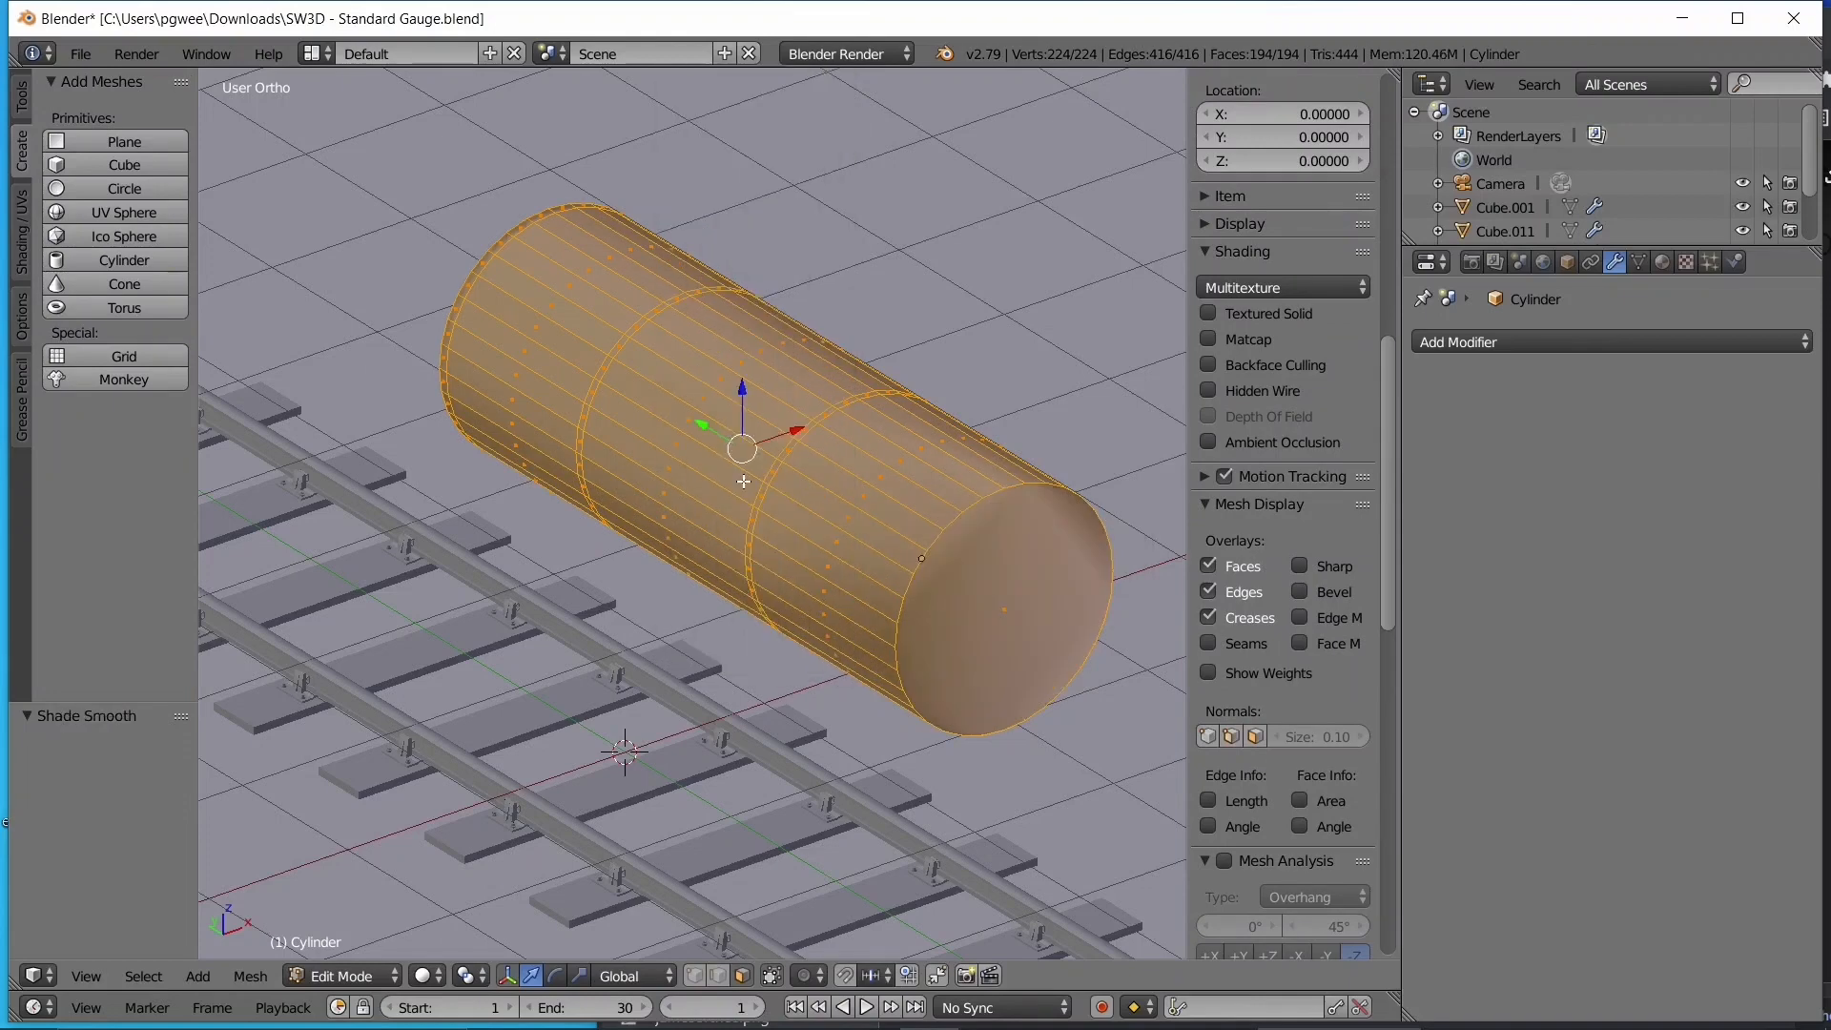
{"action": "key", "text": "Tab"}
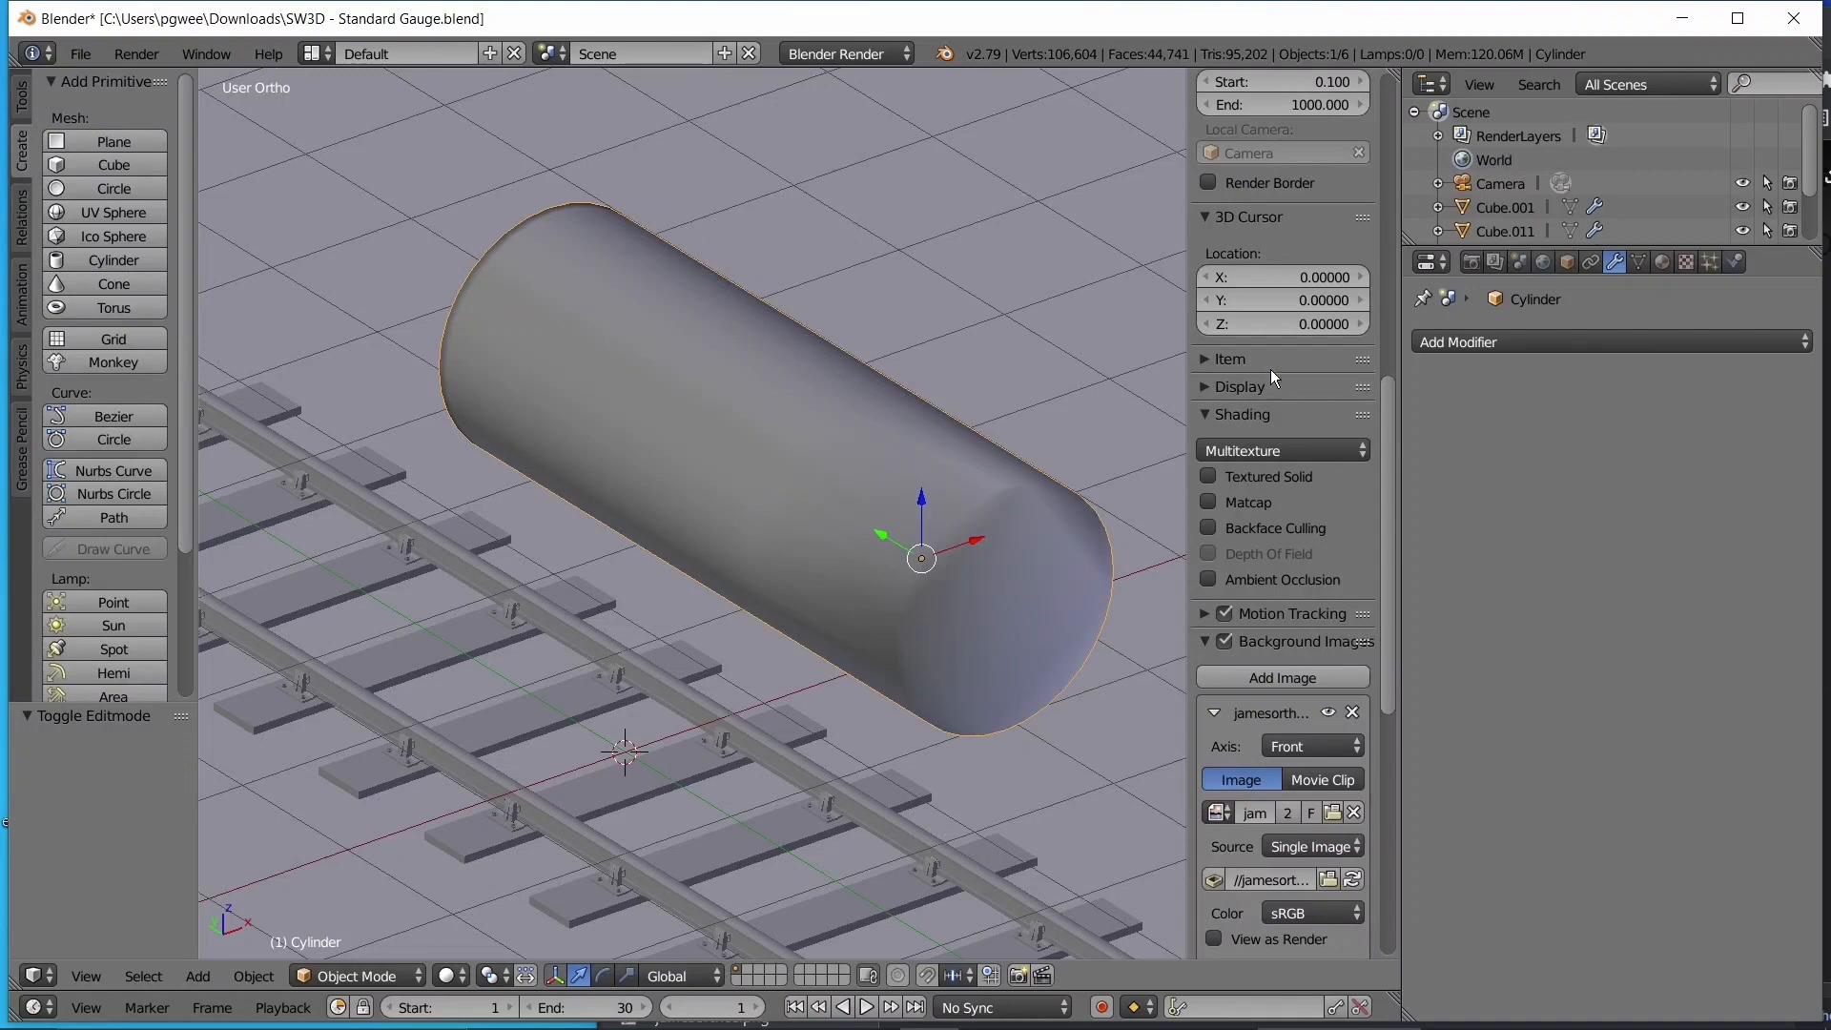
{"action": "left_click", "coordinate": [1464, 342]}
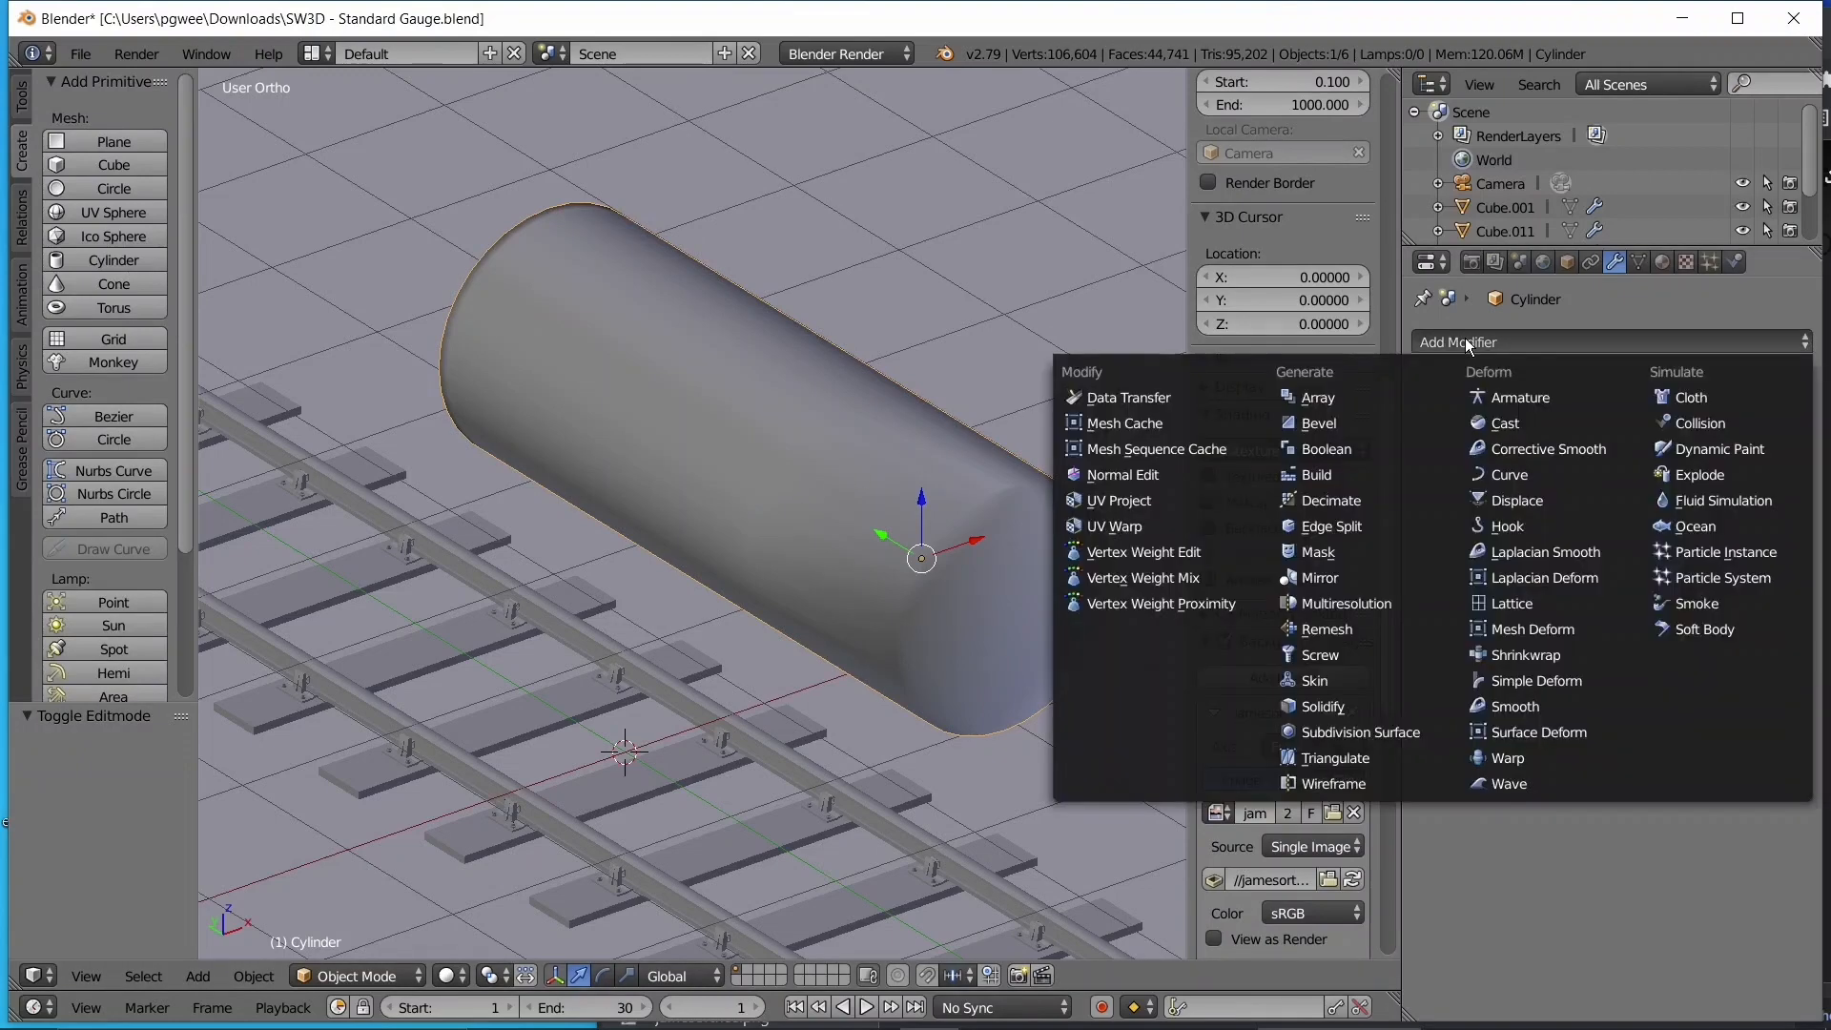
{"action": "left_click", "coordinate": [1358, 528]}
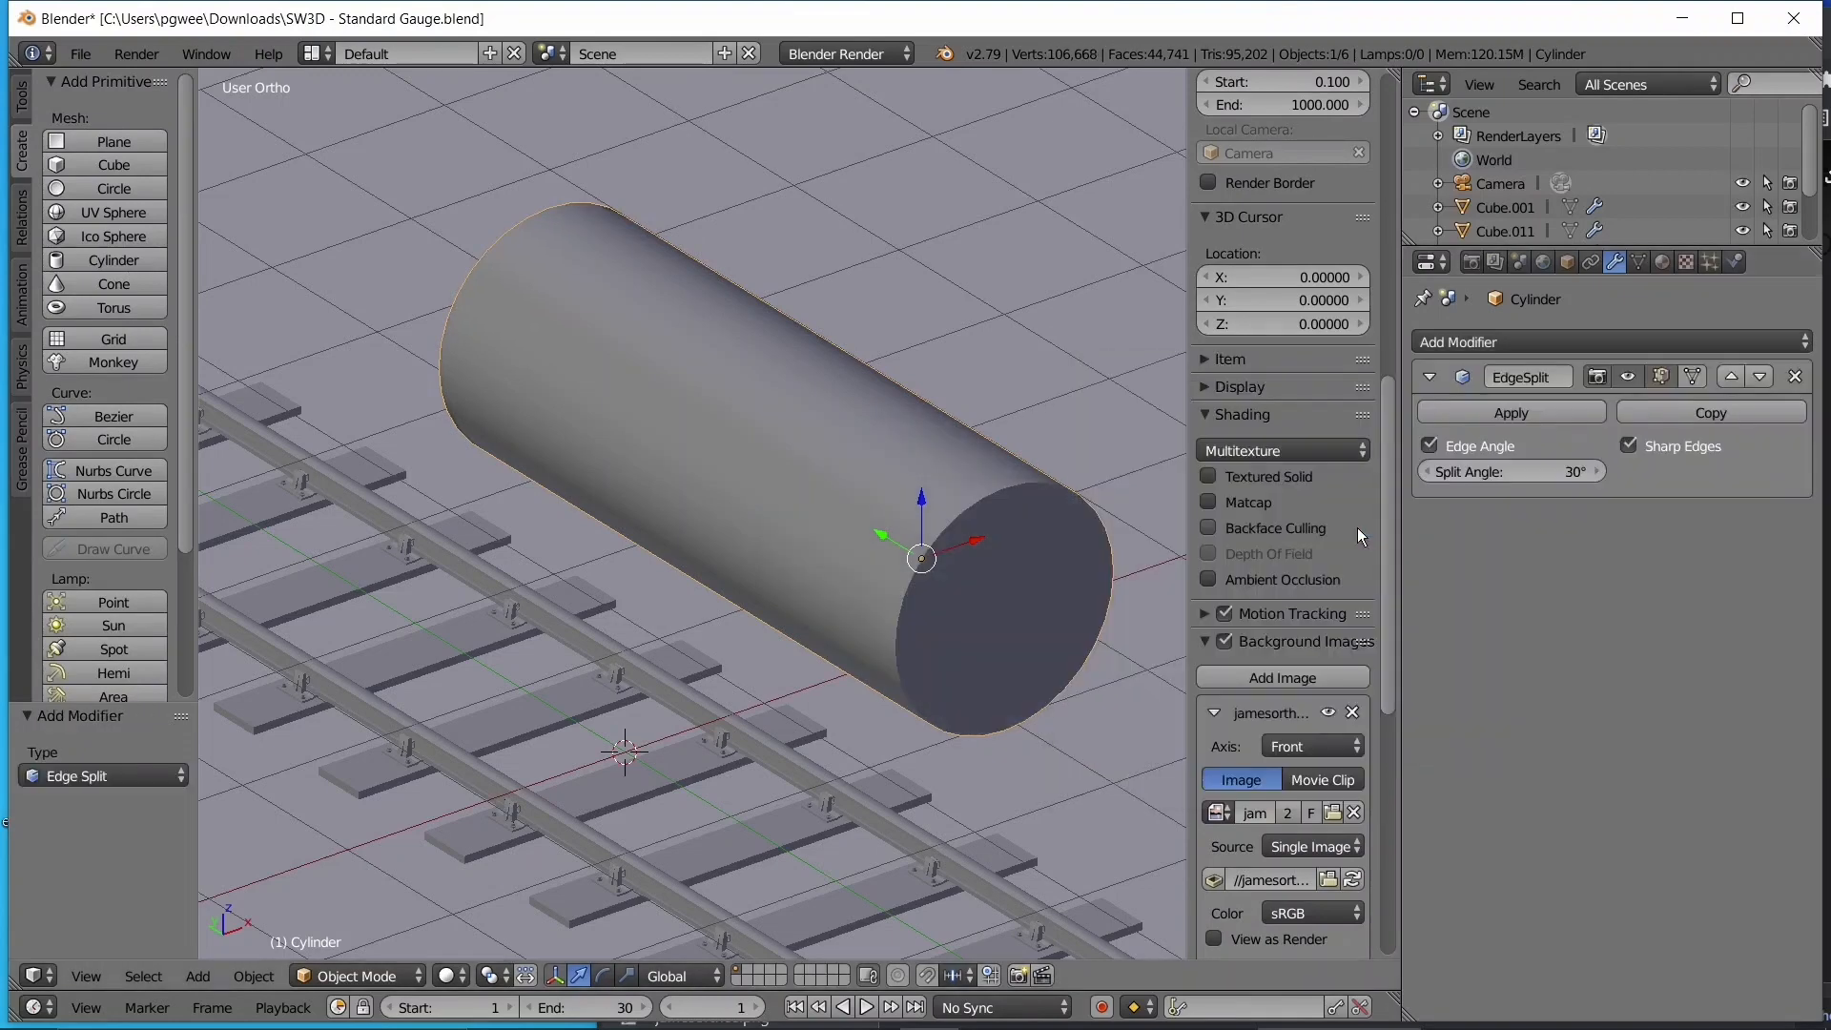
- Check the boiler against the side reference and from several angles, and open its material settings
{"action": "middle_click_drag", "start_coordinate": [683, 482], "coordinate": [822, 482]}
{"action": "key", "text": "KP_3"}
{"action": "key", "text": "z"}
{"action": "key", "text": "z"}
{"action": "middle_click_drag", "start_coordinate": [665, 490], "coordinate": [1054, 532]}
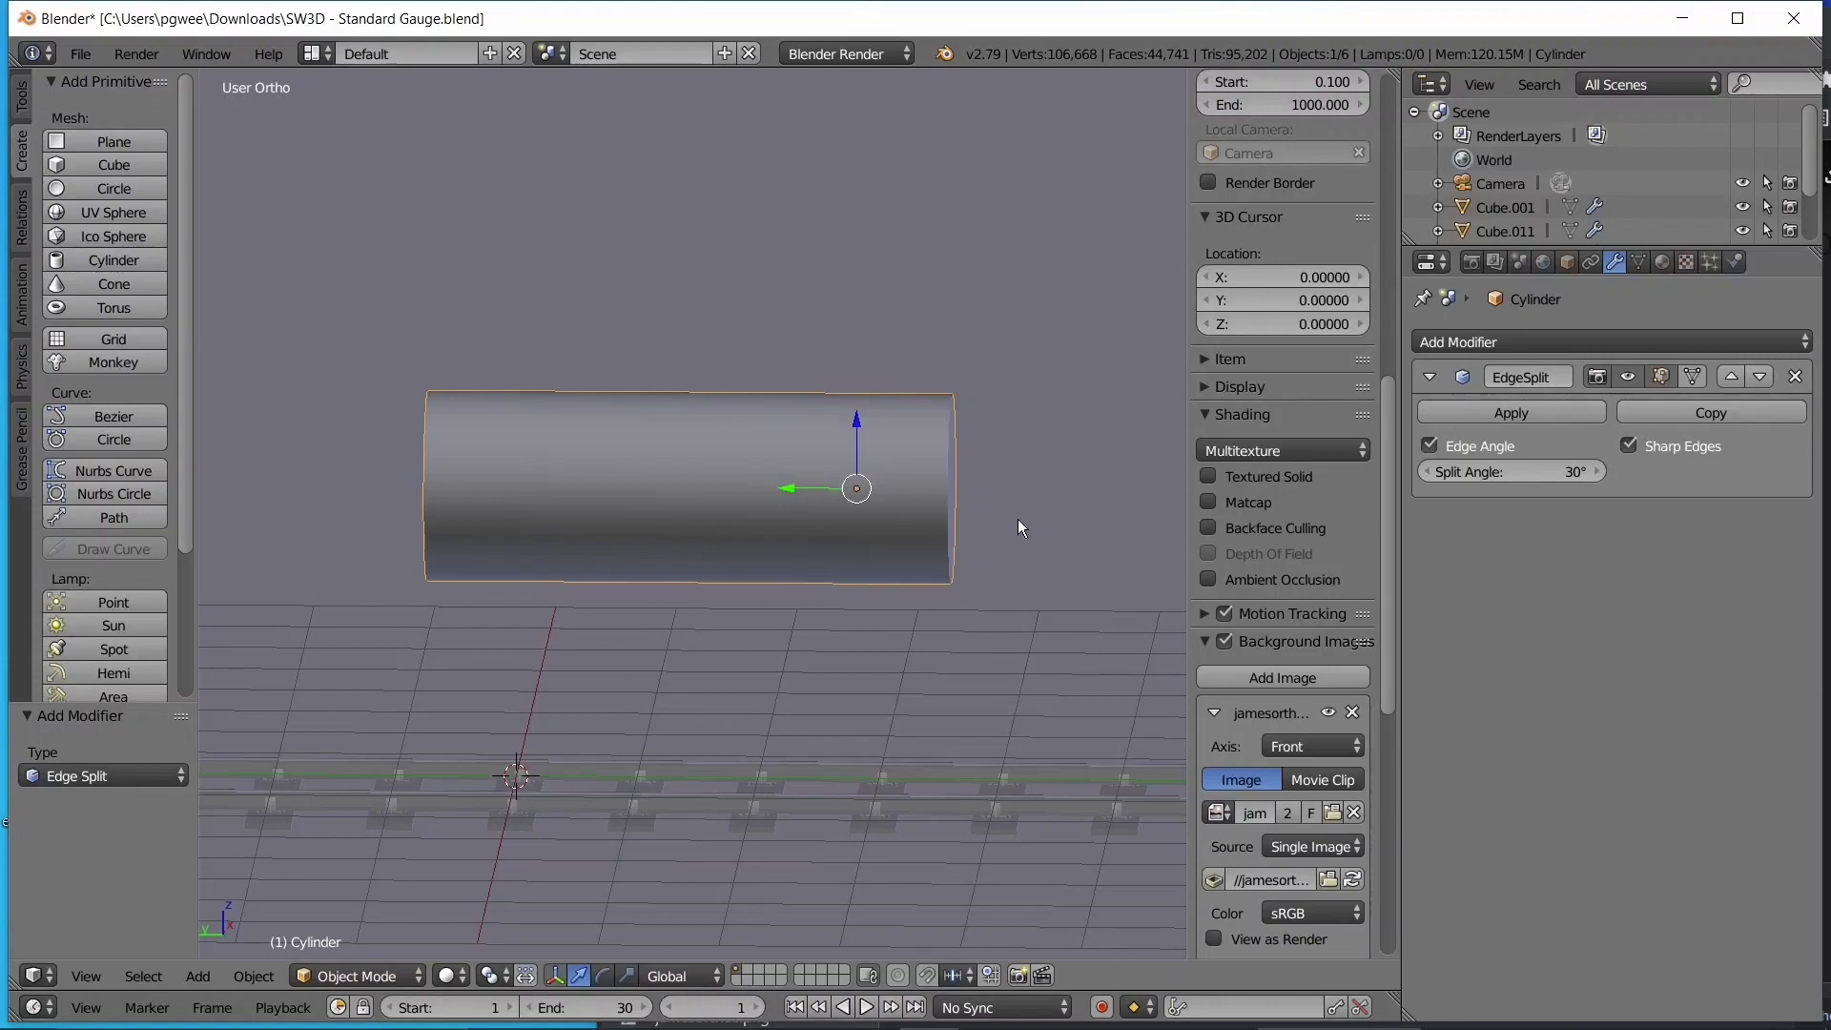
{"action": "middle_click_drag", "start_coordinate": [1019, 520], "coordinate": [665, 531]}
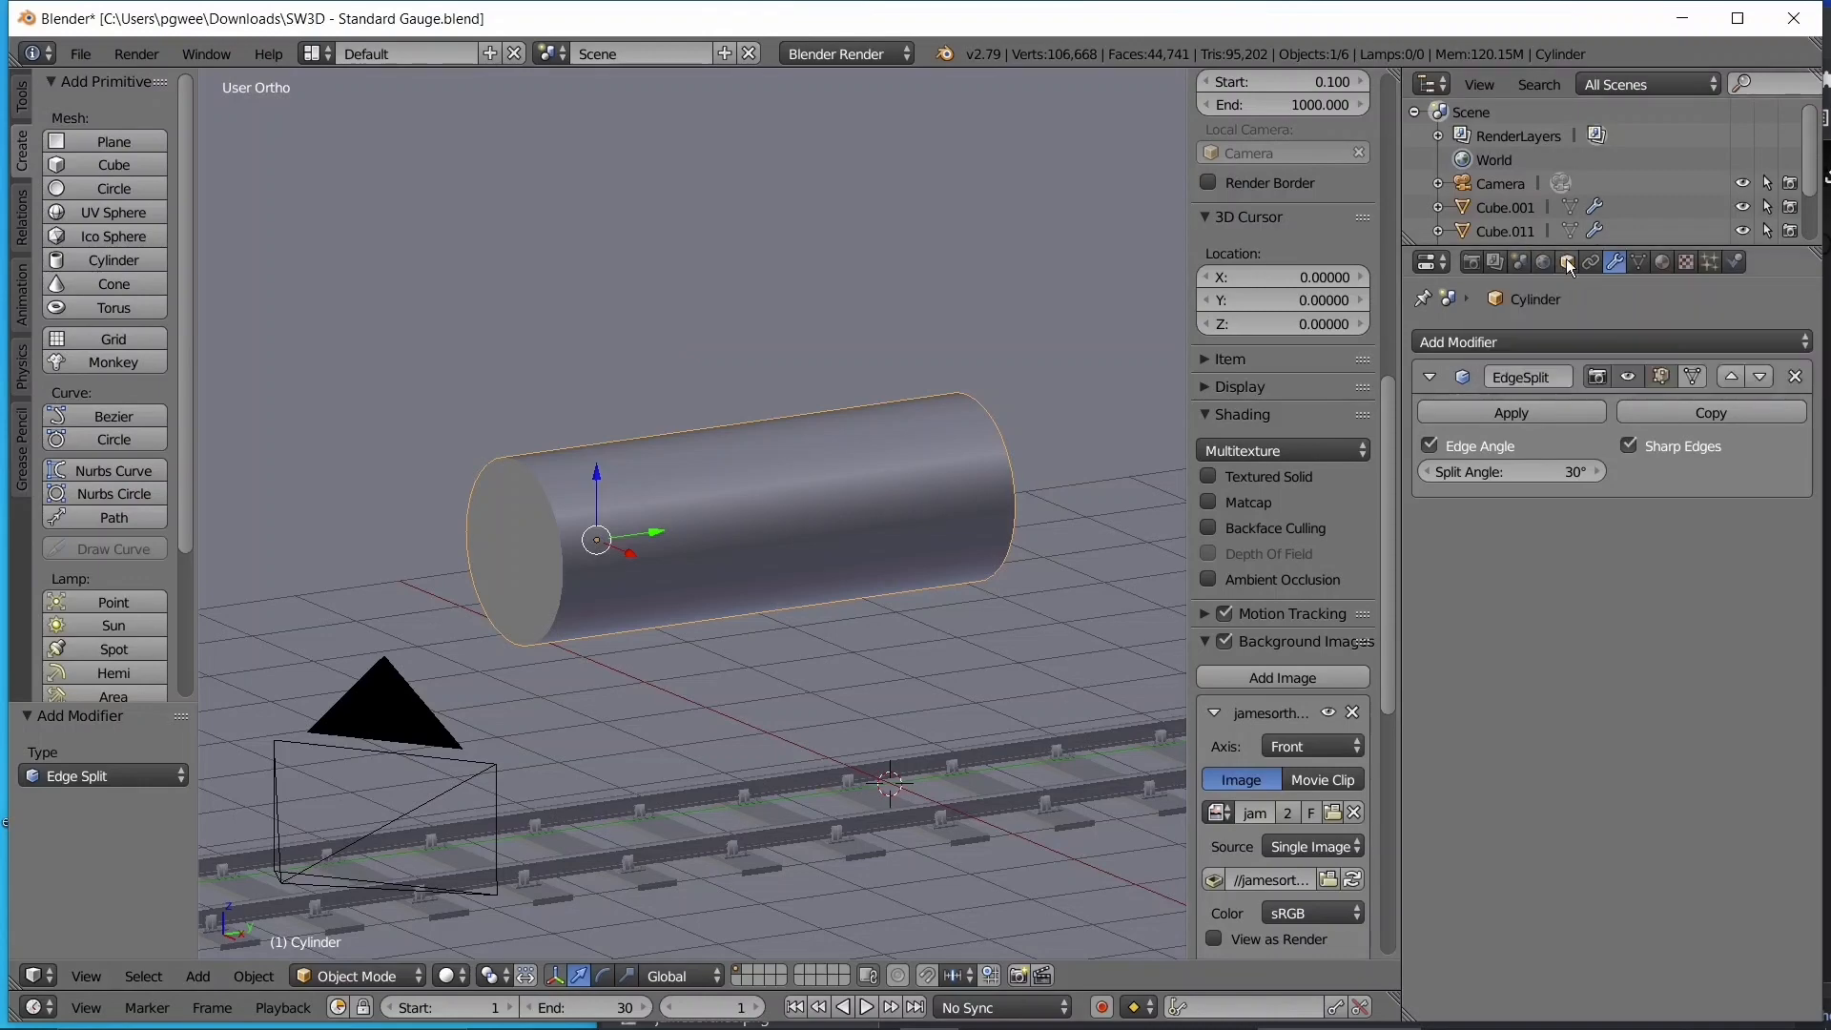
{"action": "left_click", "coordinate": [1661, 267]}
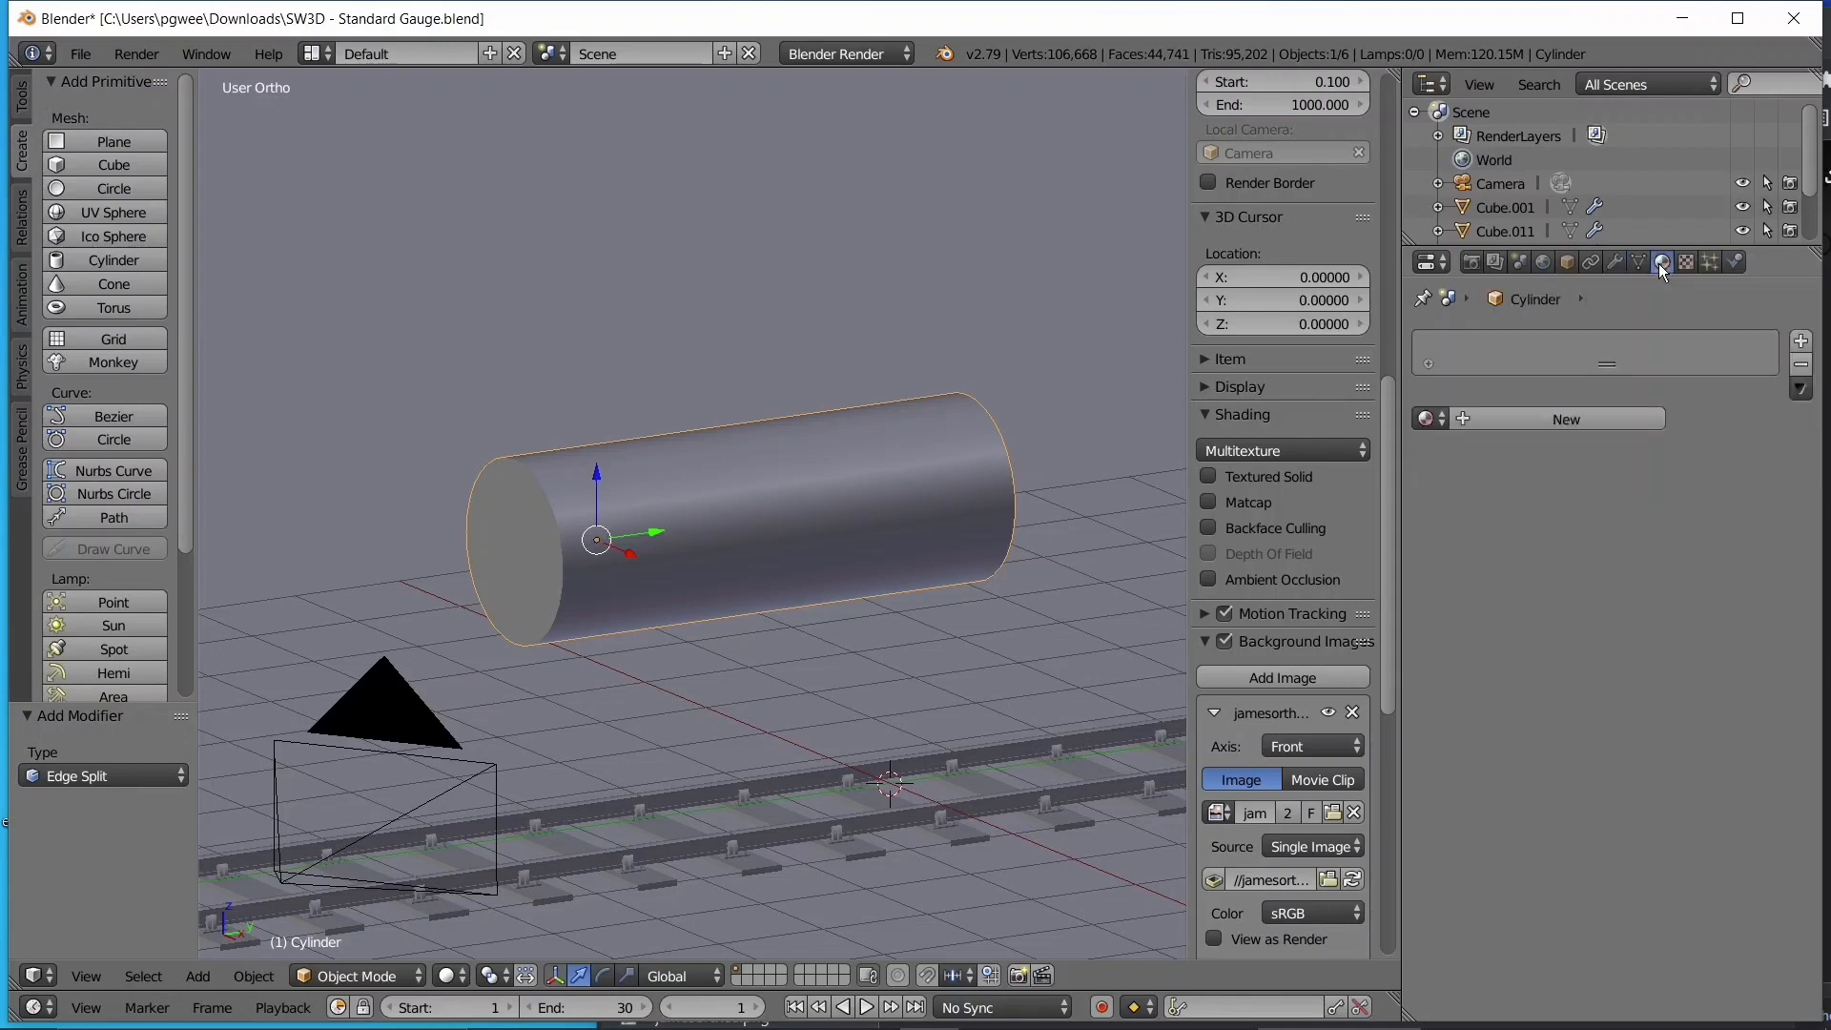
- Add a new material to the boiler cylinder and compare the cylinder with the locomotive's side-view reference
{"action": "left_click", "coordinate": [1480, 422]}
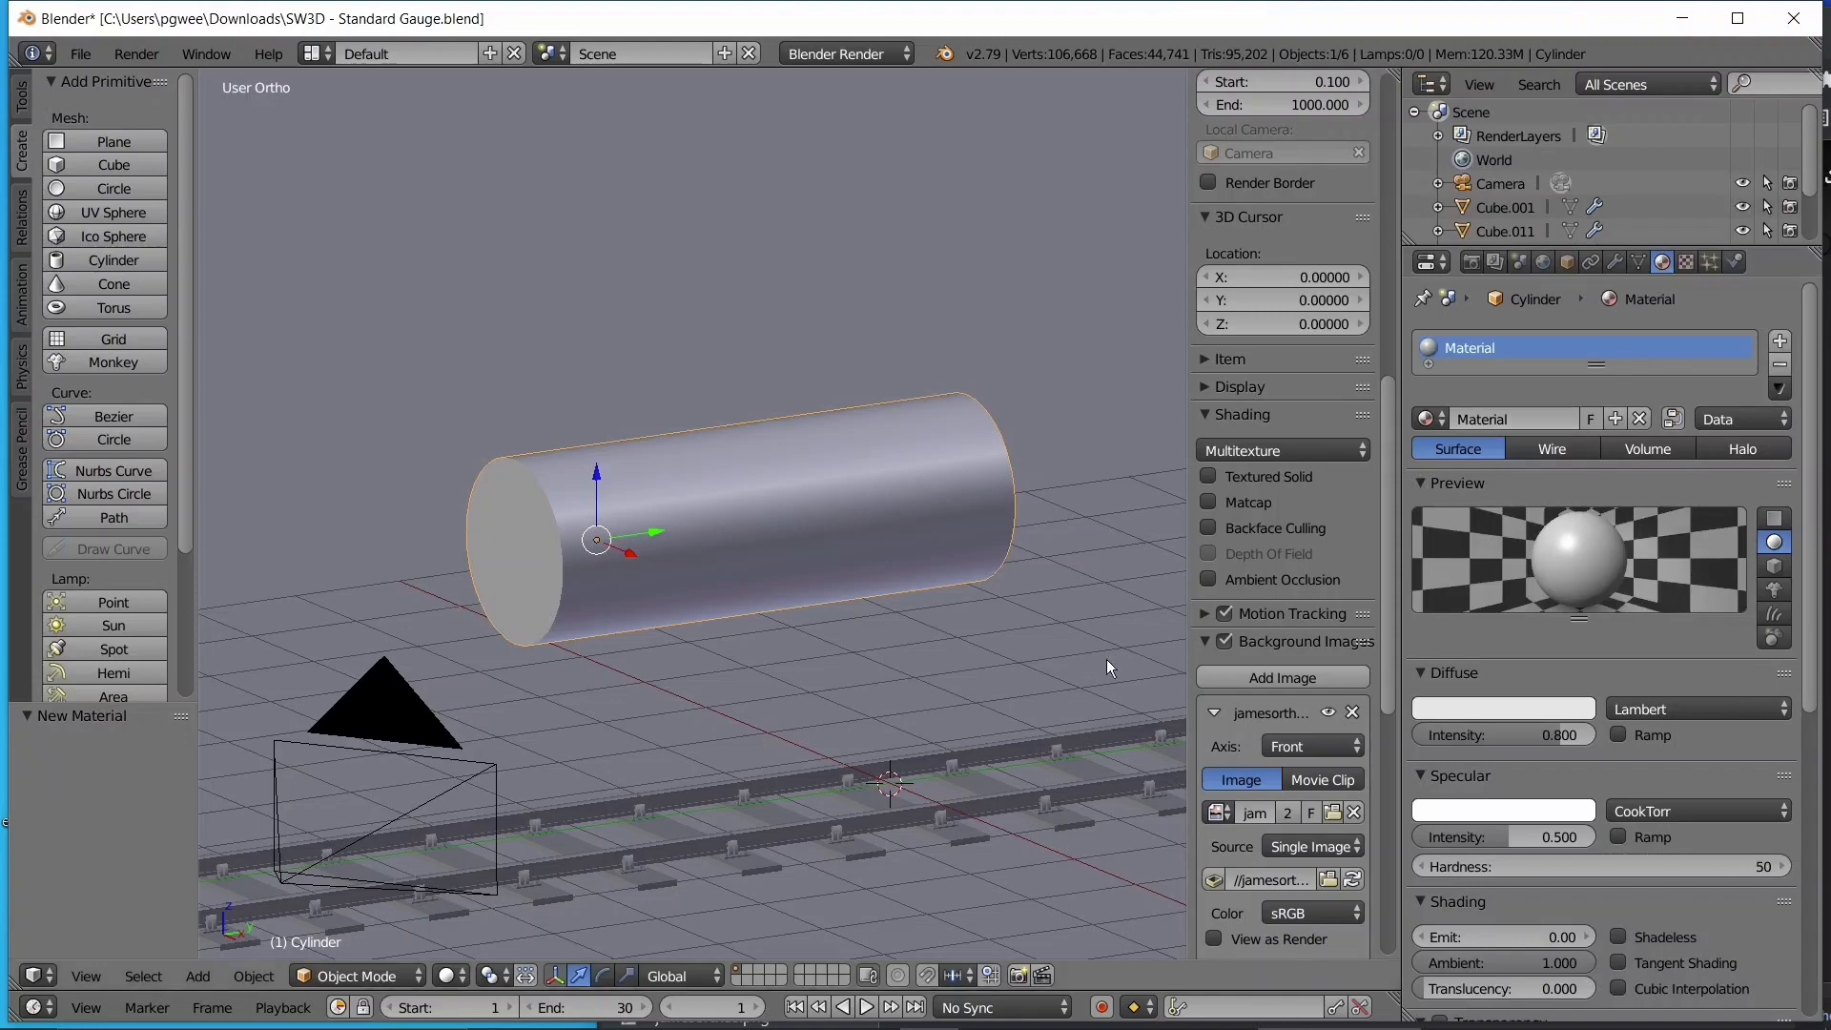
{"action": "middle_click_drag", "start_coordinate": [361, 496], "coordinate": [784, 547]}
{"action": "scroll", "coordinate": [811, 547], "scroll_direction": "up", "scroll_amount": 1}
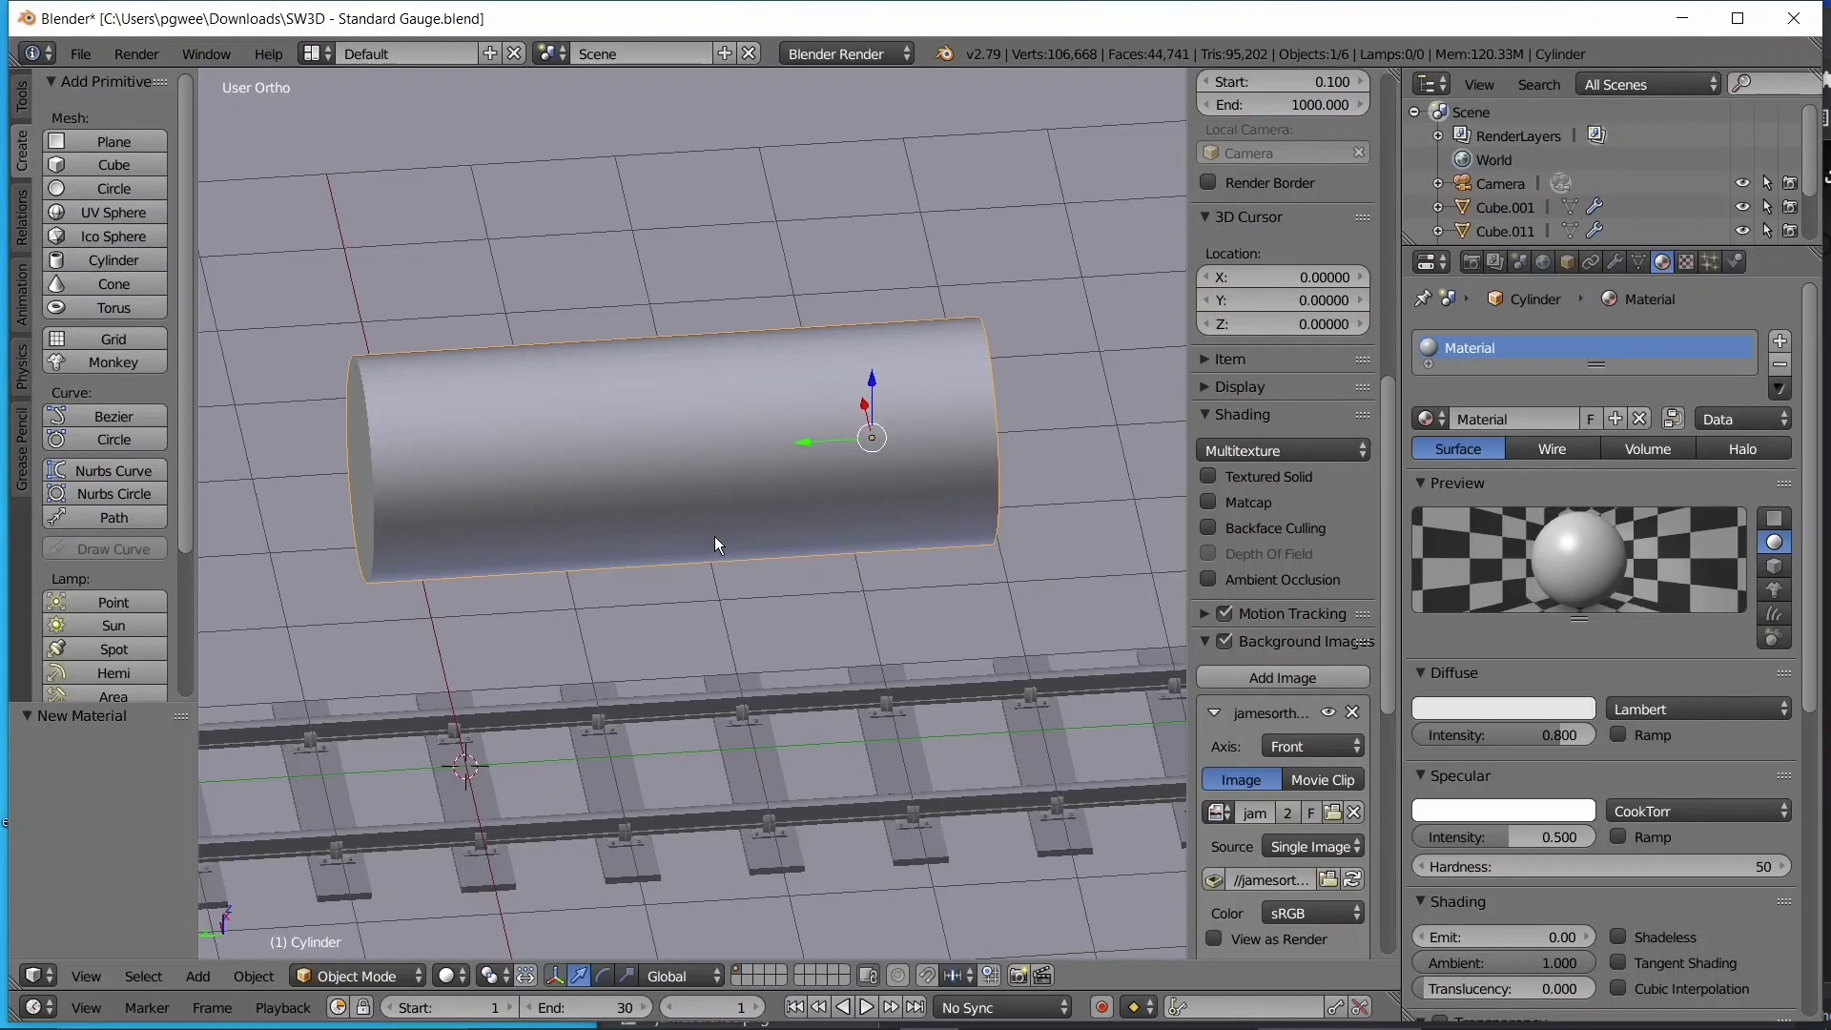
{"action": "middle_click_drag", "start_coordinate": [714, 535], "coordinate": [763, 506]}
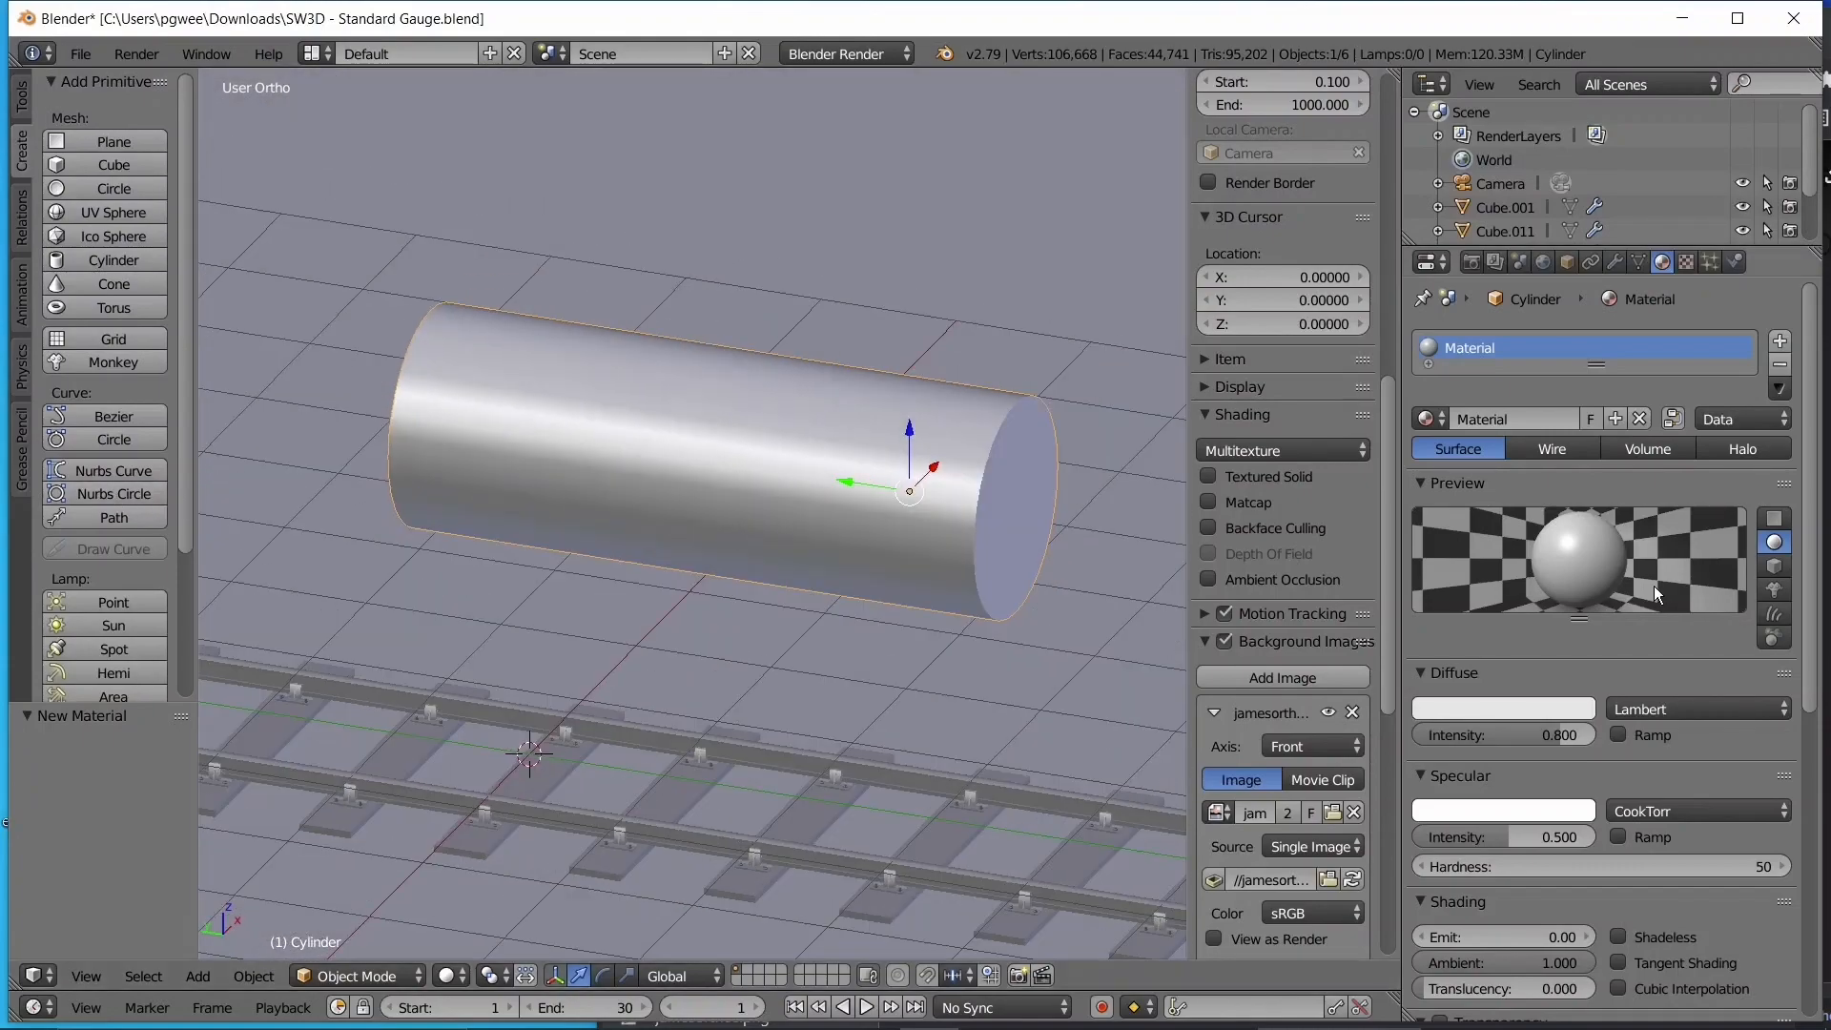
{"action": "key", "text": "KP_3"}
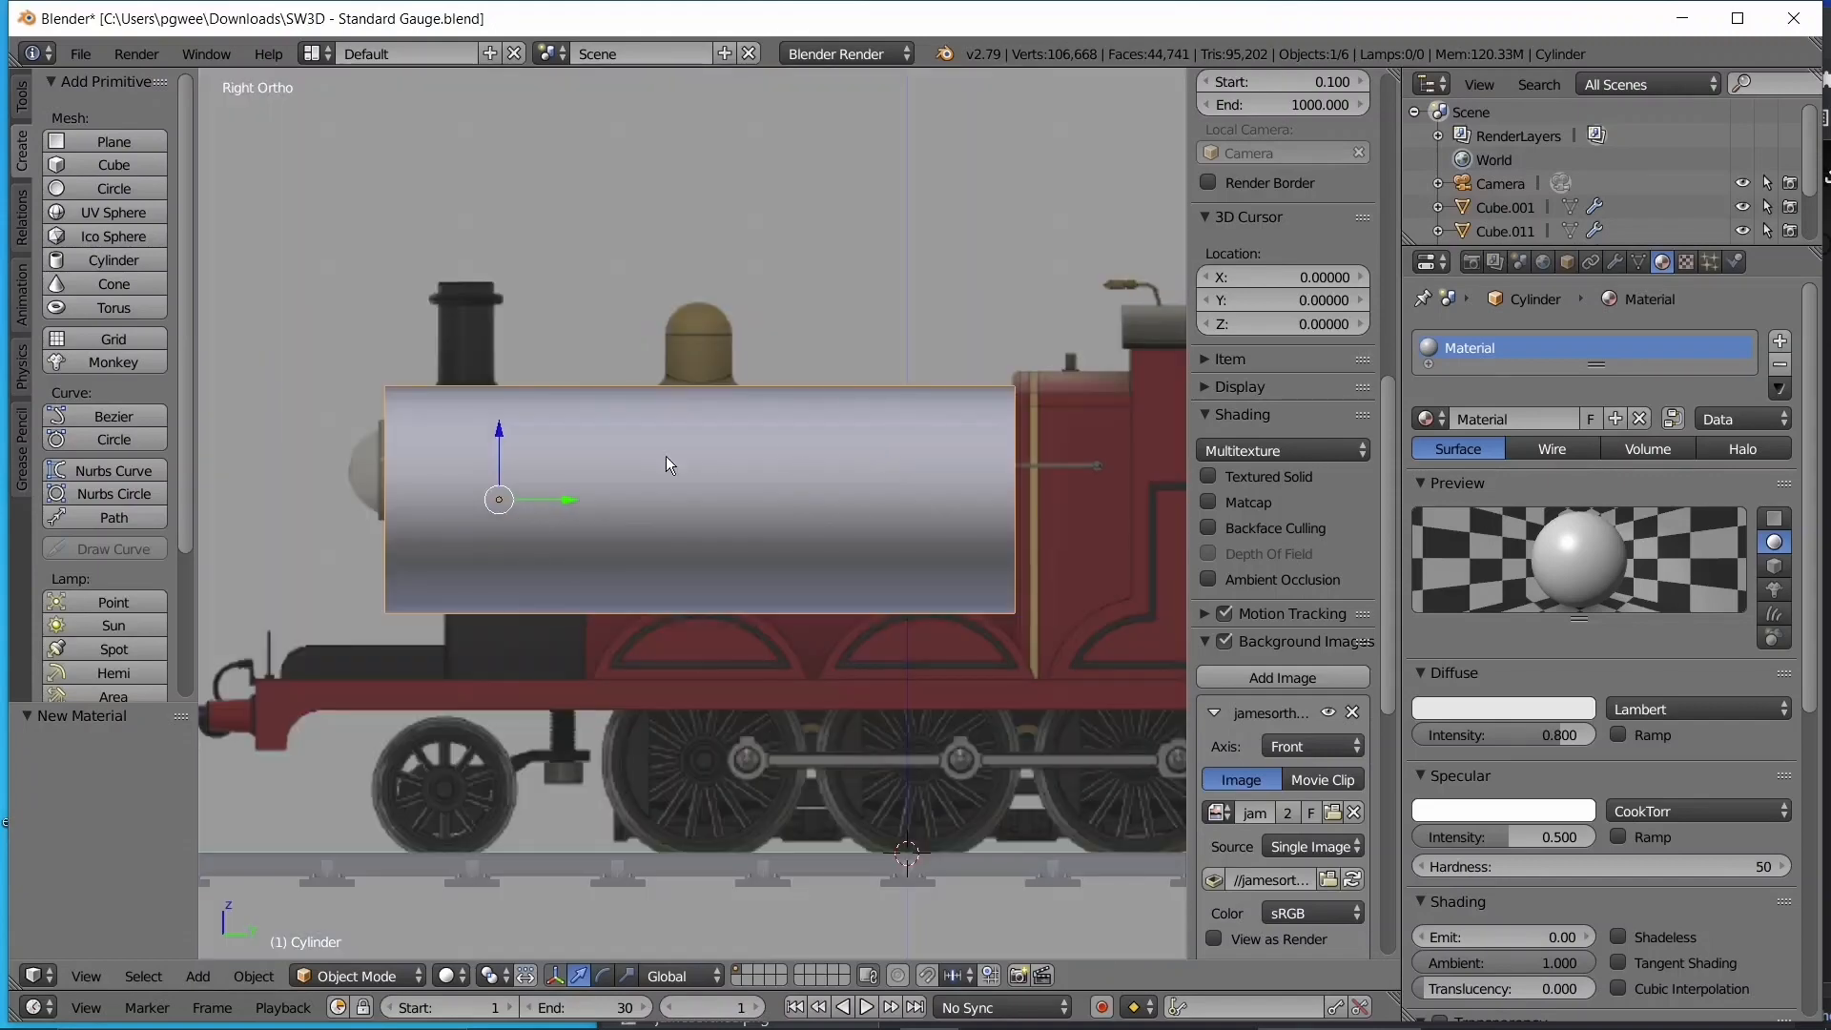
{"action": "key", "text": "z"}
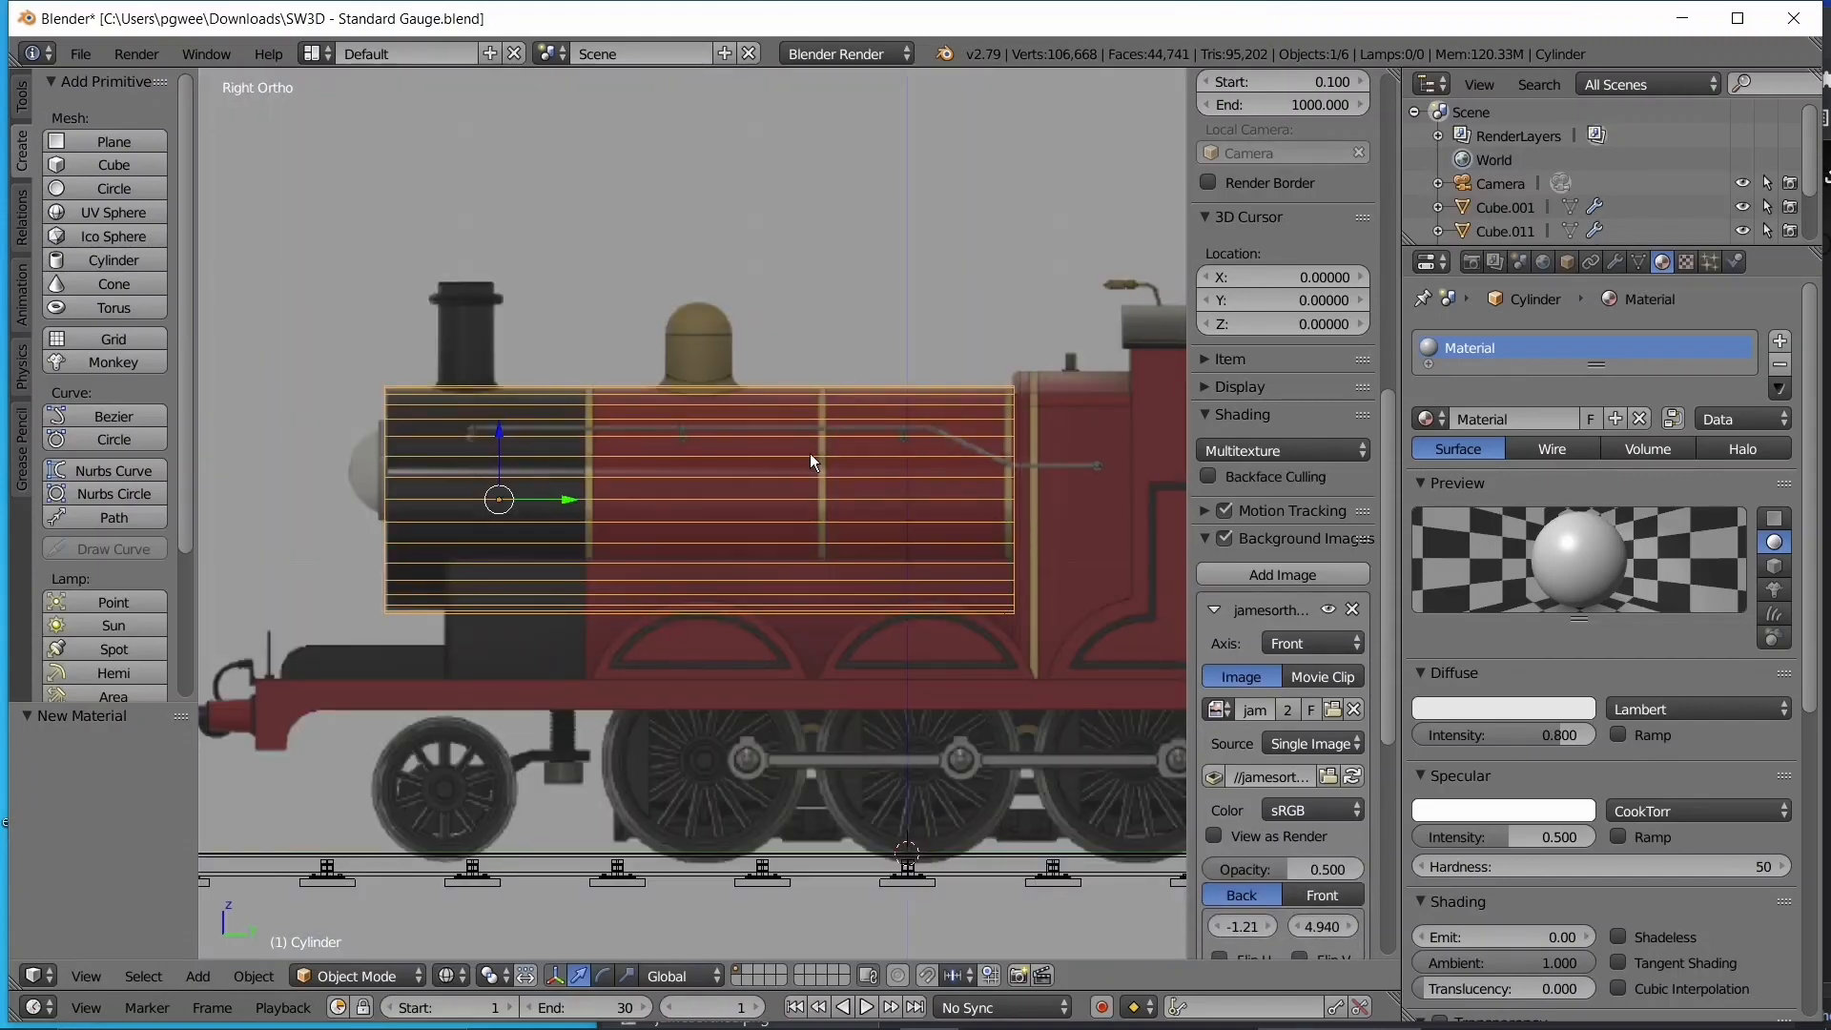
{"action": "key", "text": "z"}
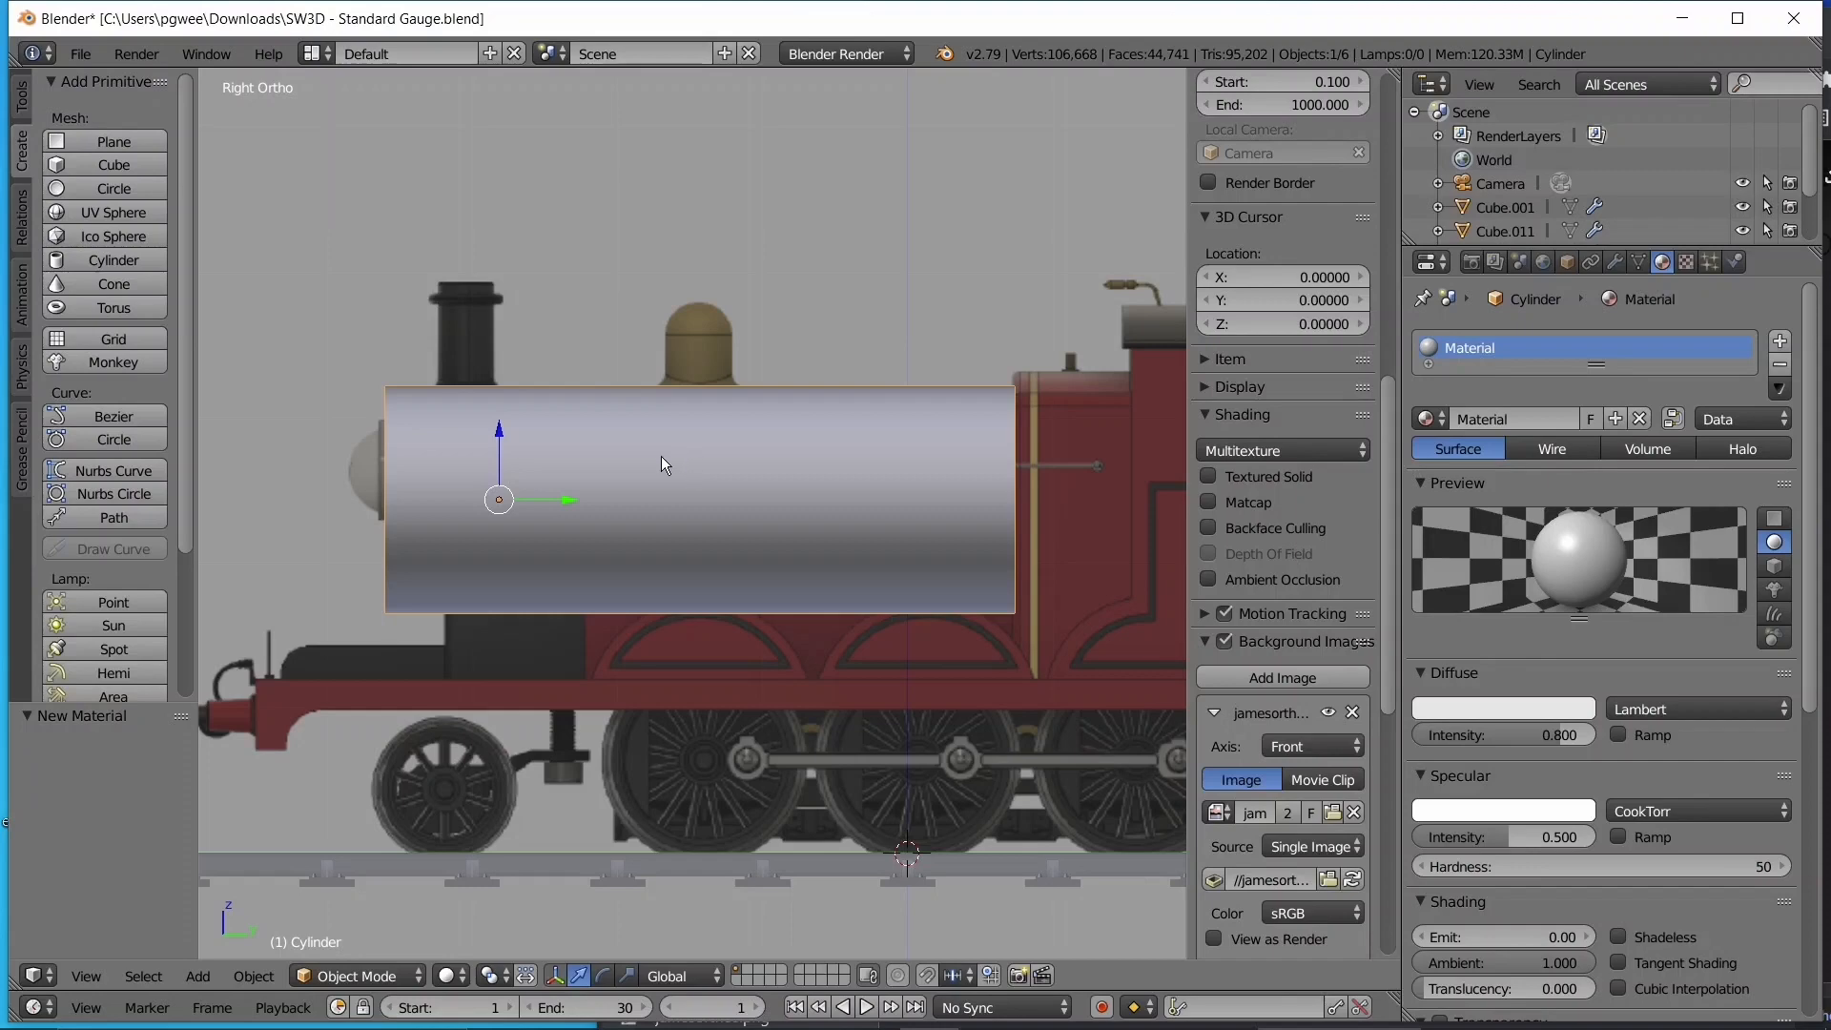
{"action": "middle_click_drag", "start_coordinate": [664, 454], "coordinate": [754, 511]}
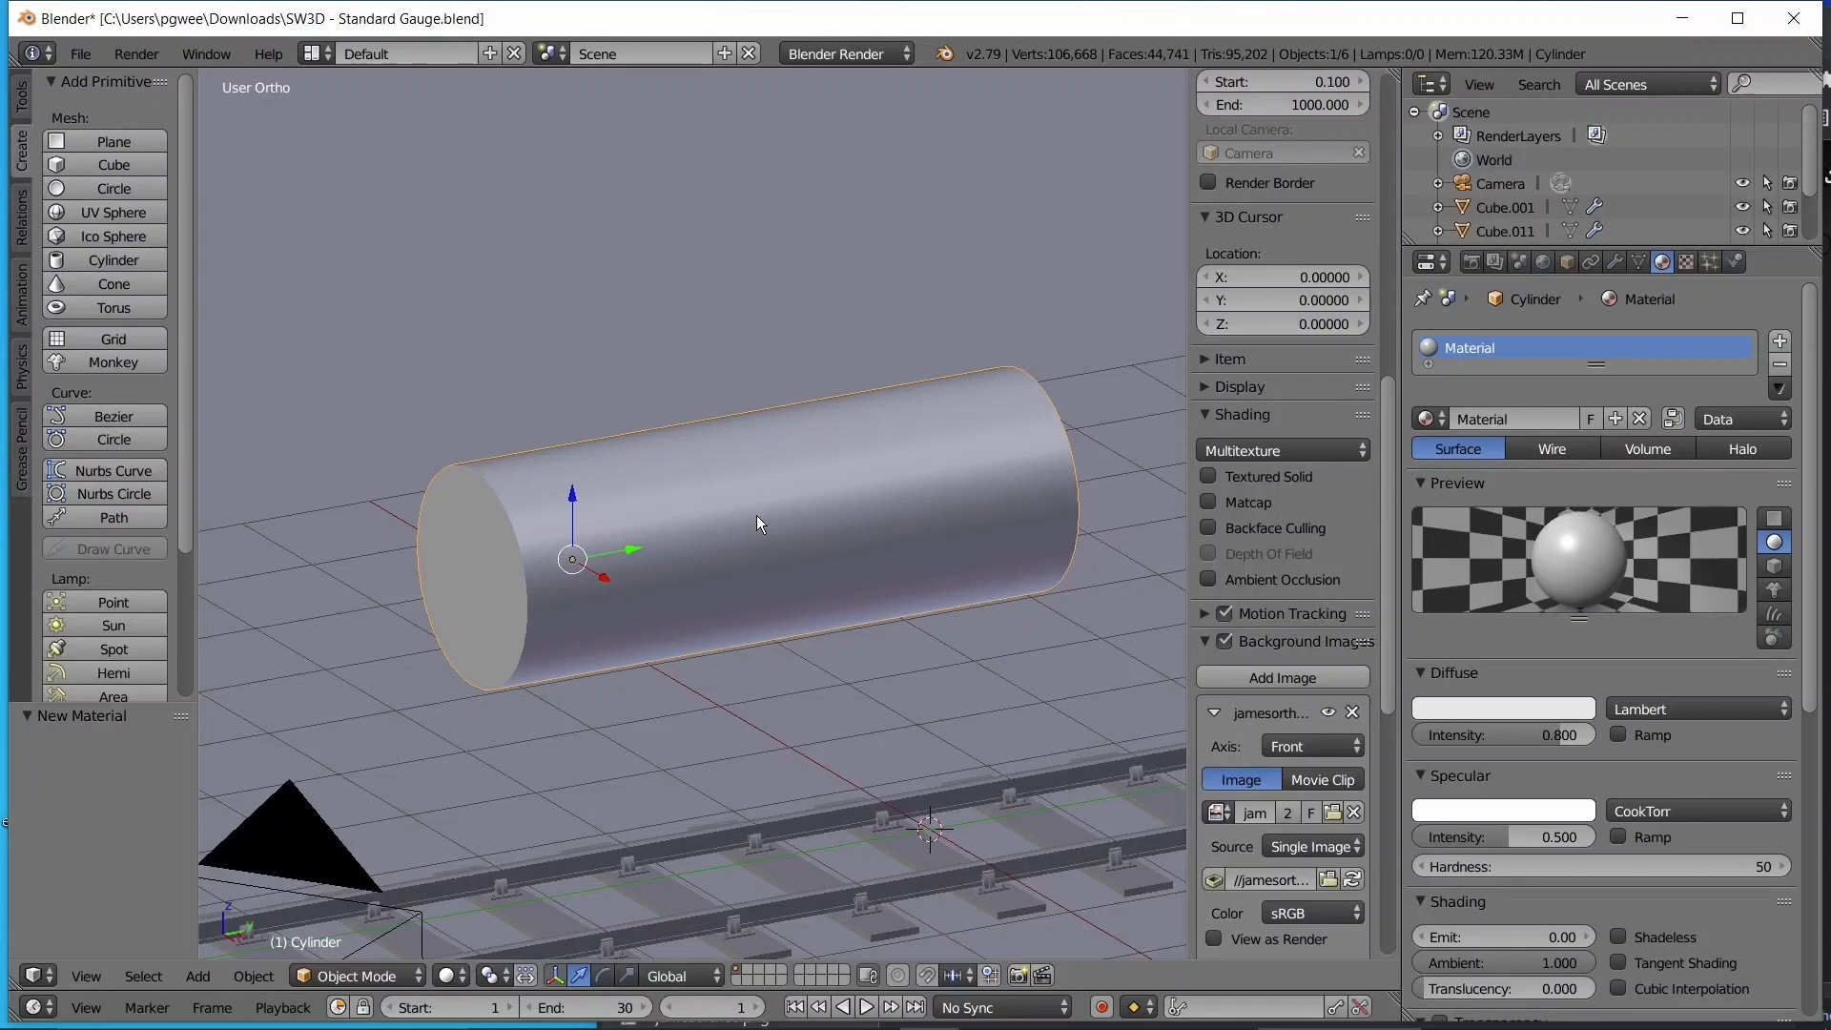
{"action": "scroll", "coordinate": [757, 515], "scroll_direction": "up", "scroll_amount": 2}
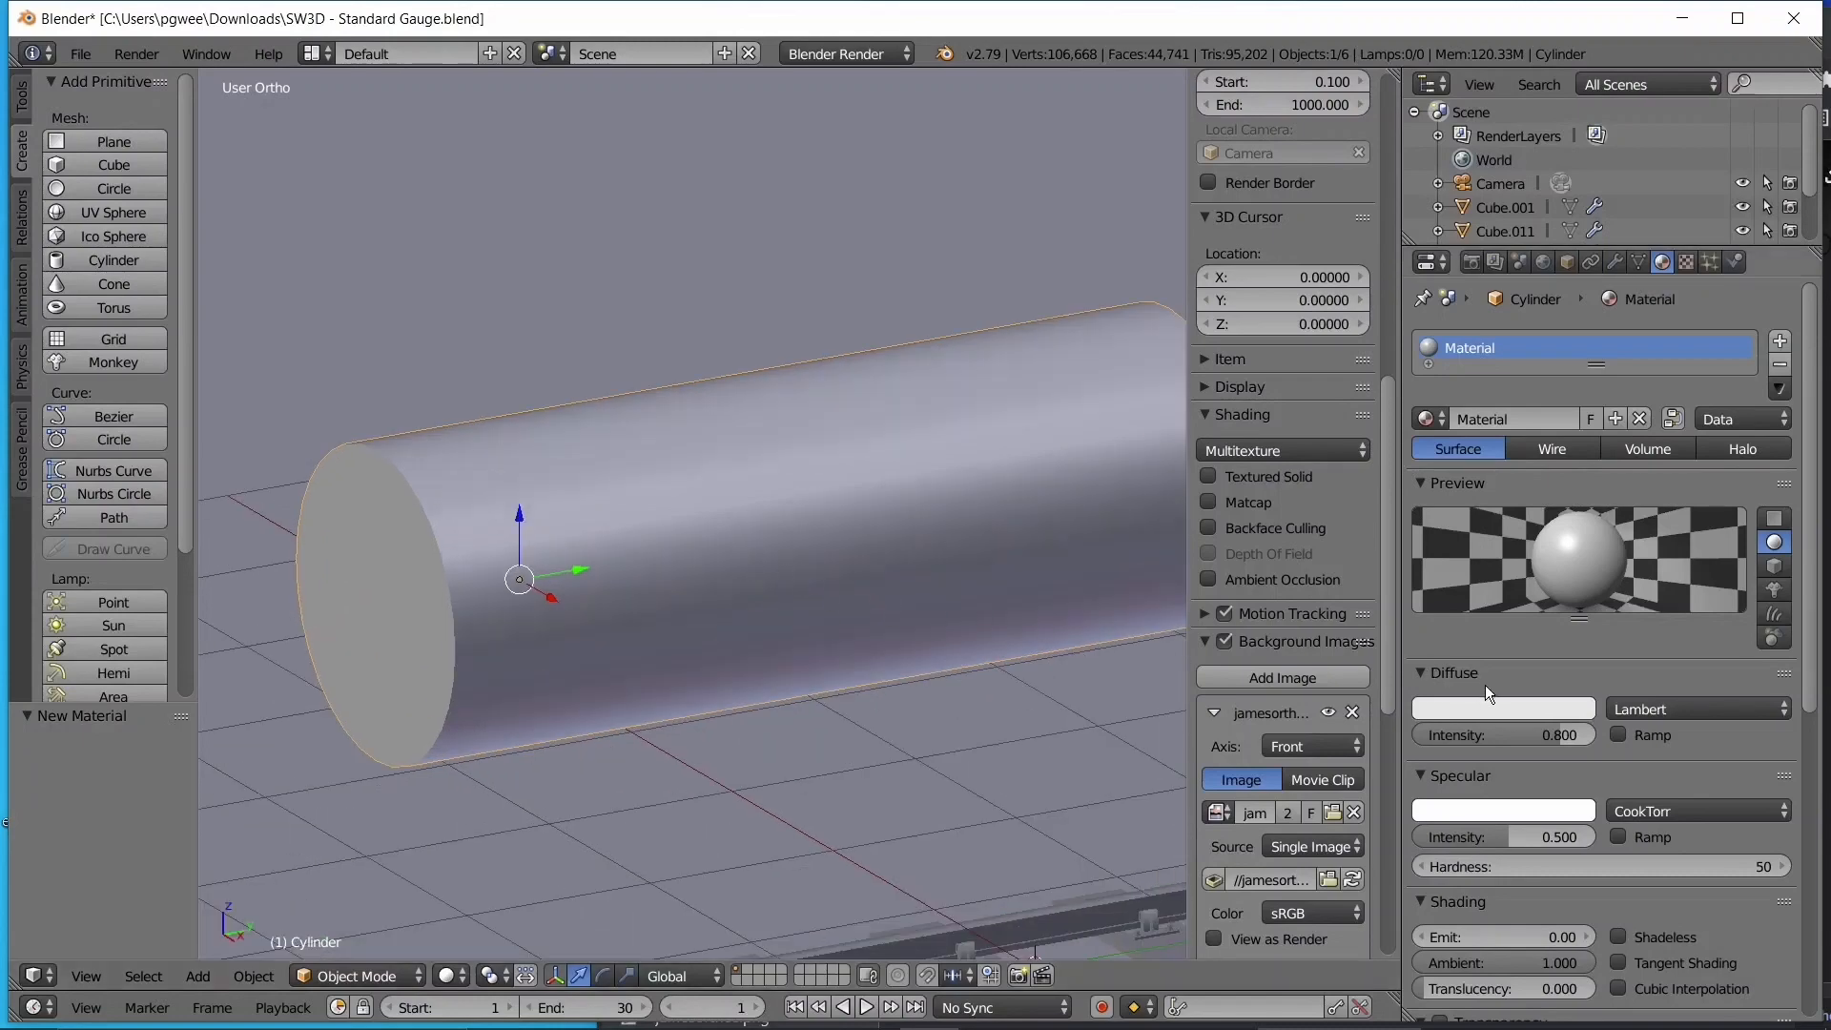
- Darken the cylinder material's diffuse colour to near-black, with R, G and B at 0.015
{"action": "left_click", "coordinate": [1427, 673]}
{"action": "left_click", "coordinate": [1436, 674]}
{"action": "left_click", "coordinate": [1445, 711]}
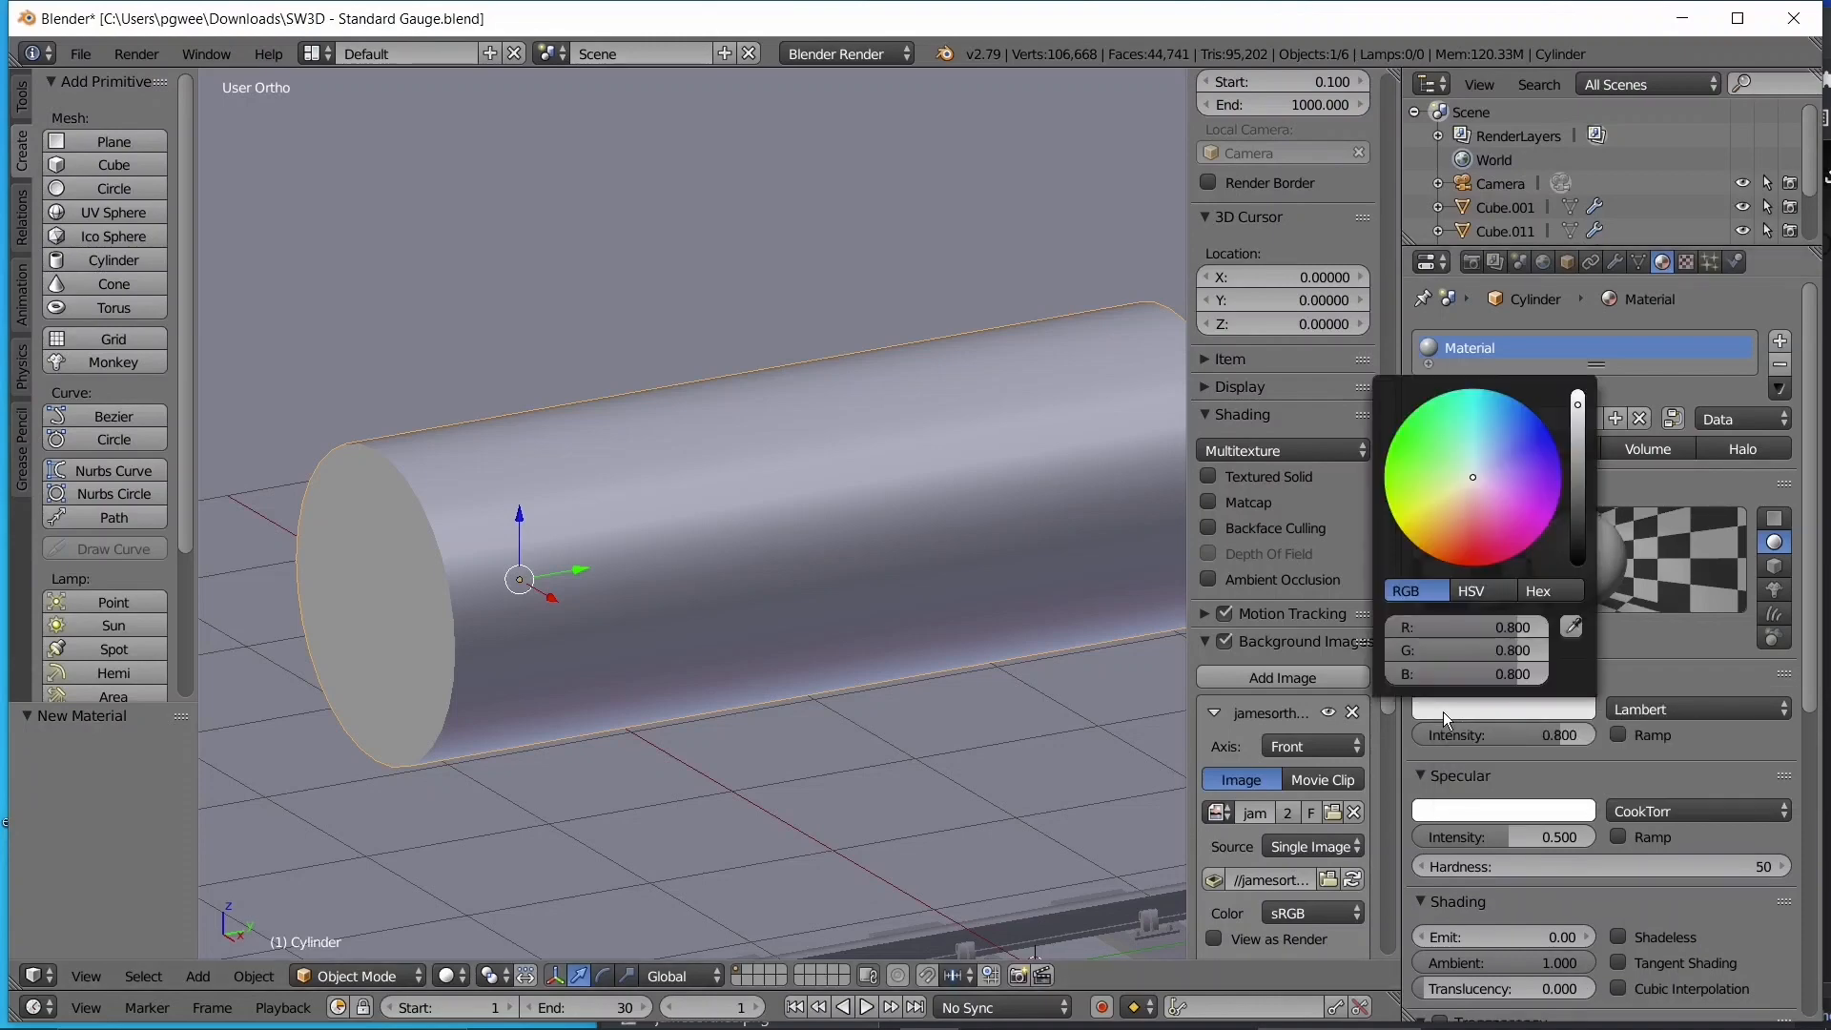
{"action": "left_click", "coordinate": [1469, 709]}
{"action": "left_click_drag", "start_coordinate": [1583, 394], "coordinate": [1575, 551]}
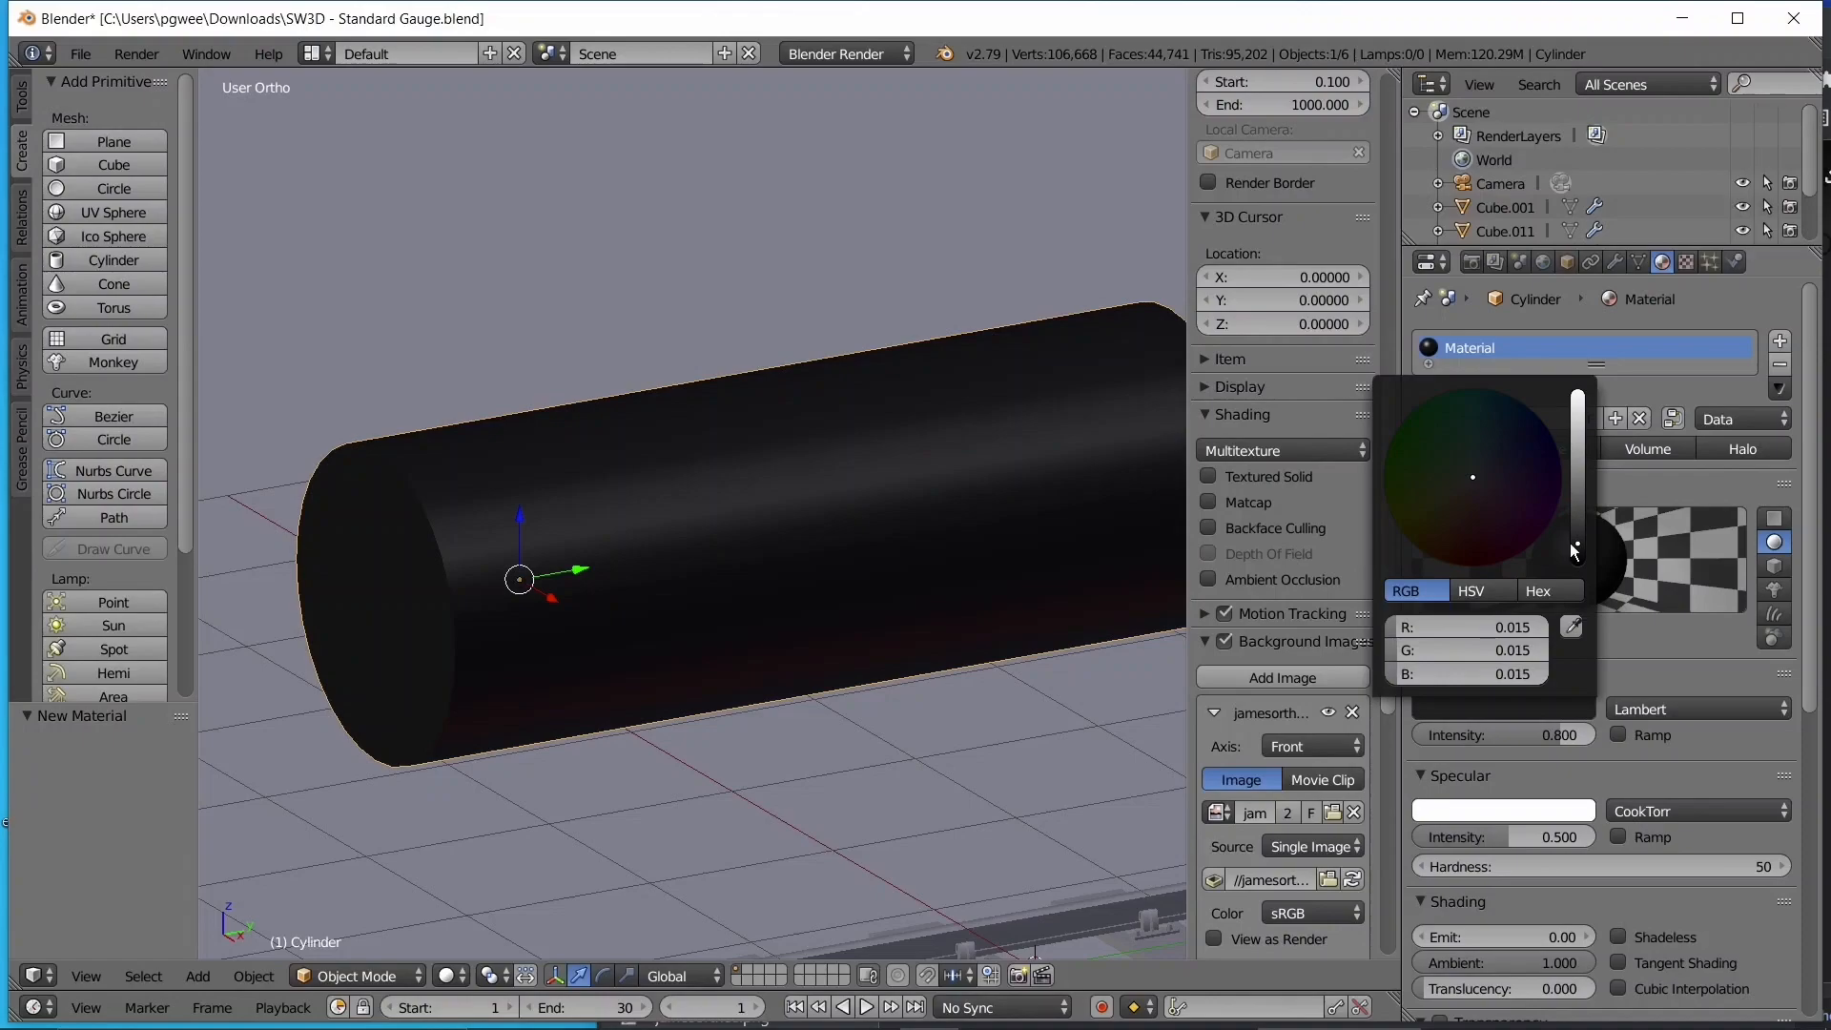
{"action": "scroll", "coordinate": [721, 496], "scroll_direction": "down", "scroll_amount": 4}
{"action": "mouse_move", "coordinate": [721, 495]}
{"action": "middle_mouse_down"}
{"action": "mouse_move", "coordinate": [1056, 507]}
{"action": "mouse_move", "coordinate": [752, 507]}
{"action": "middle_mouse_up"}
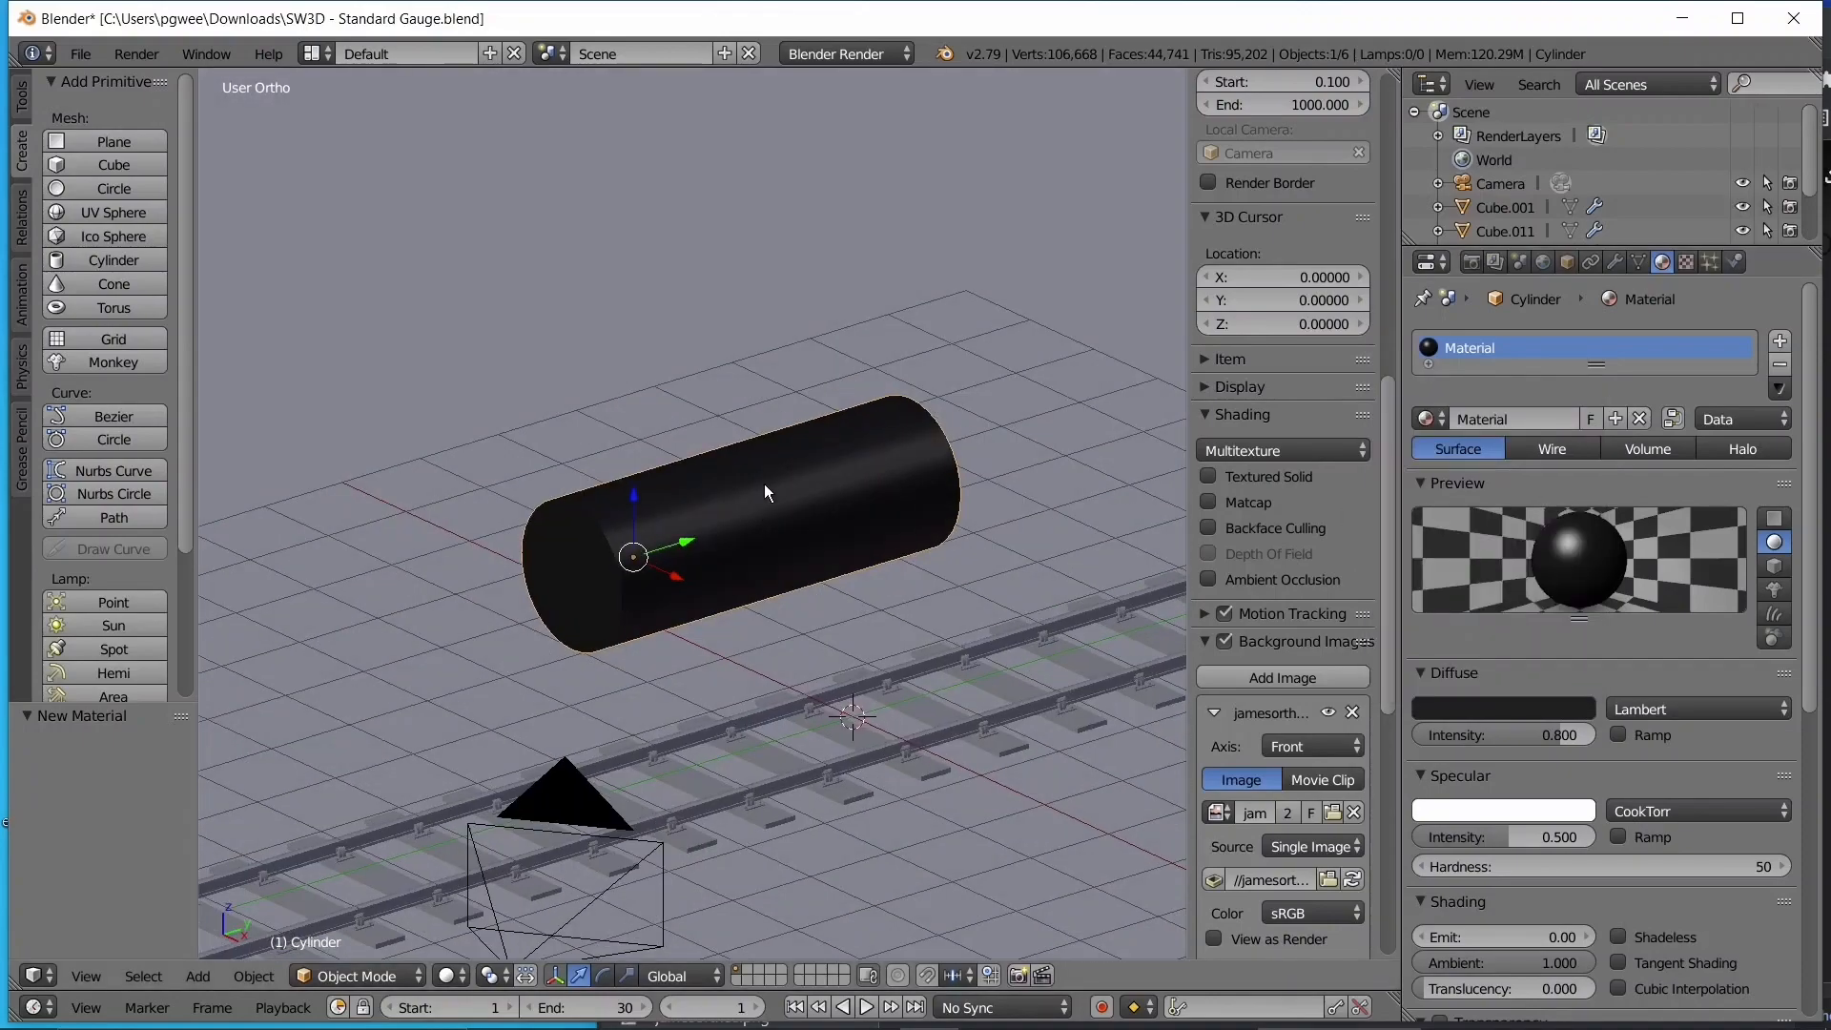
- In Edit Mode, circle-select only the three narrow bands around the boiler that match the reference's lining, including the rear end
{"action": "key", "text": "KP_3"}
{"action": "key", "text": "Tab"}
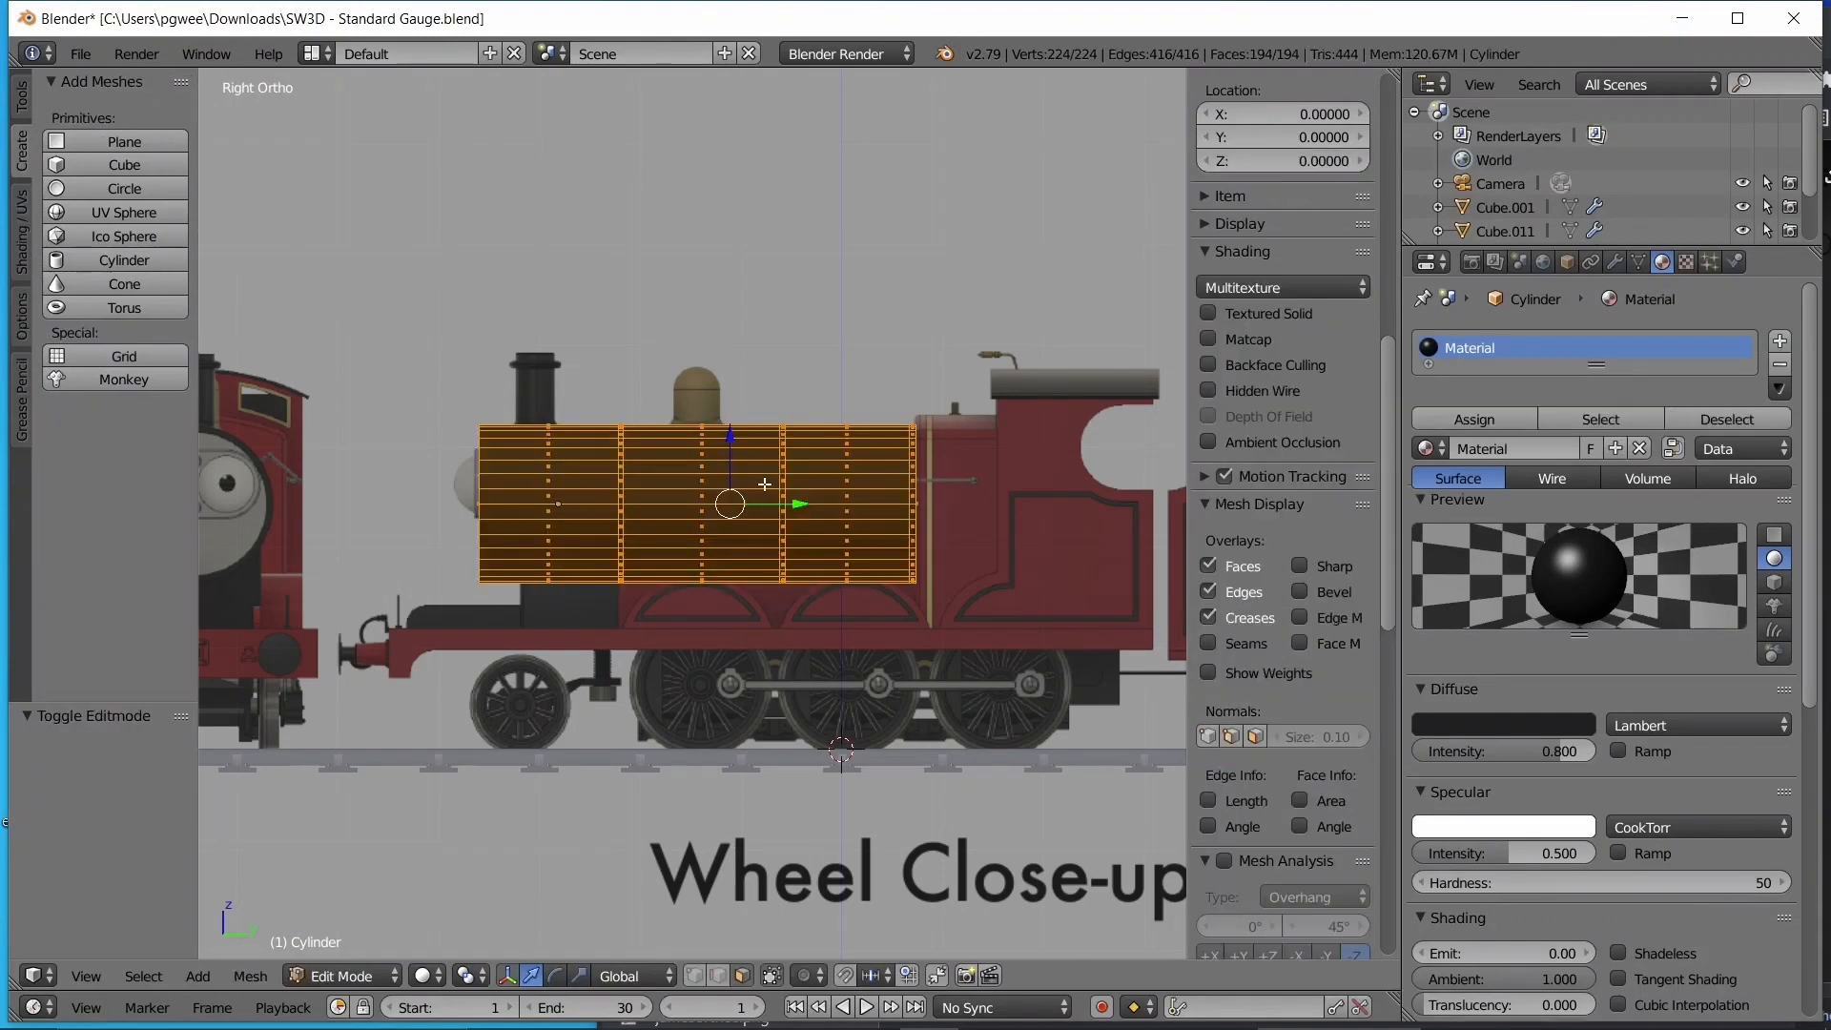
{"action": "scroll", "coordinate": [764, 484], "scroll_direction": "up", "scroll_amount": 3}
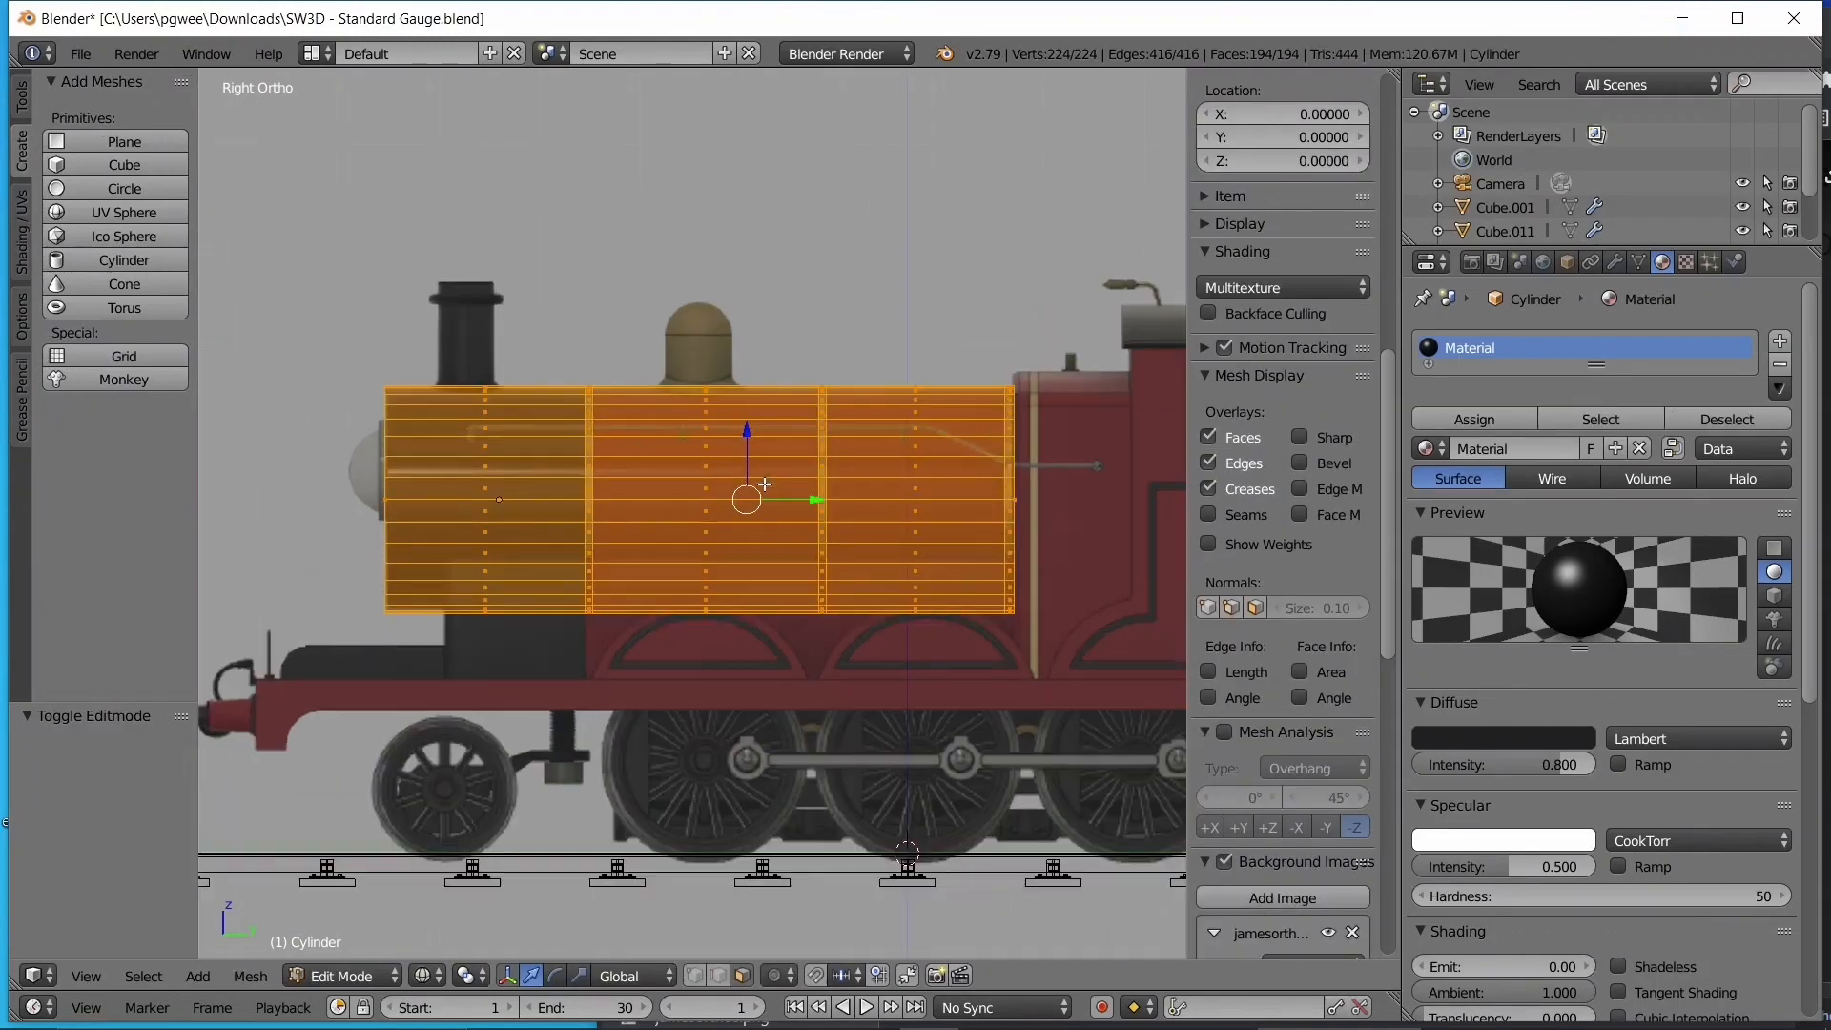
{"action": "key", "text": "a"}
{"action": "scroll", "coordinate": [1282, 534], "scroll_direction": "down", "scroll_amount": 8}
{"action": "middle_click_drag", "start_coordinate": [761, 483], "coordinate": [731, 517], "text": "shift"}
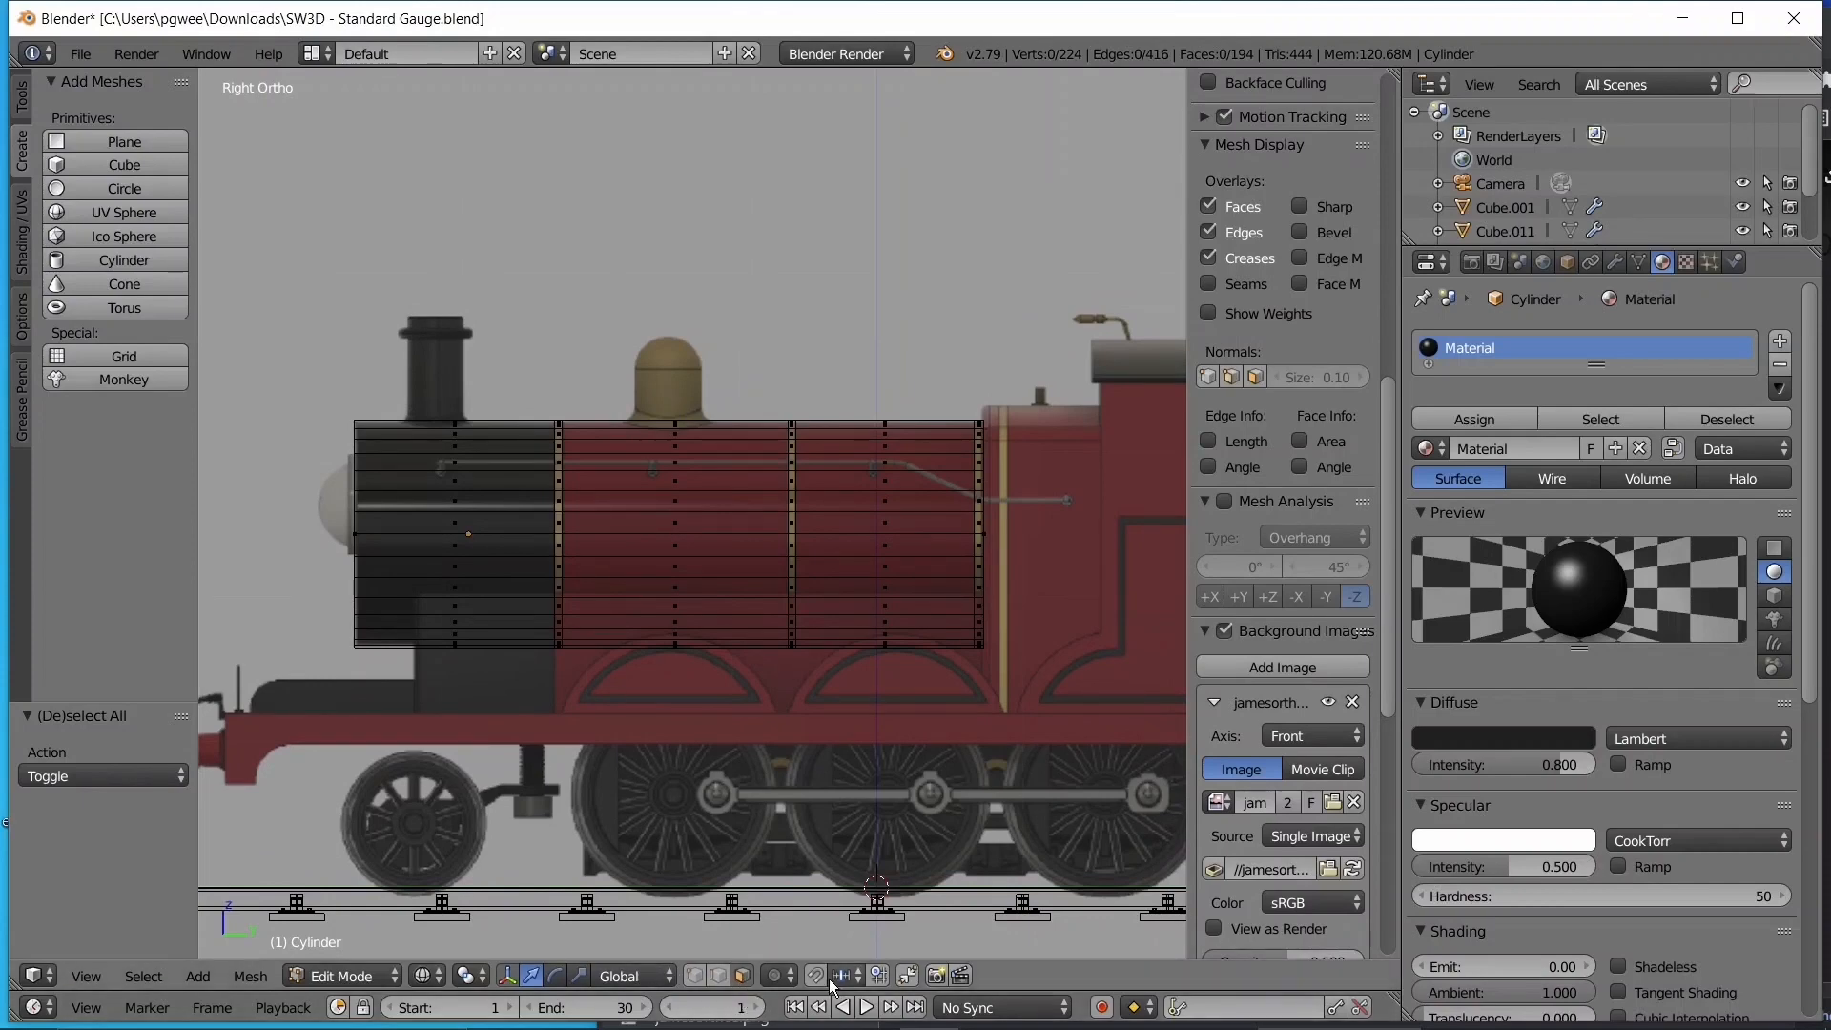
{"action": "key", "text": "c"}
{"action": "left_click_drag", "start_coordinate": [560, 382], "coordinate": [561, 670]}
{"action": "mouse_move", "coordinate": [825, 682]}
{"action": "left_mouse_down"}
{"action": "mouse_move", "coordinate": [801, 638]}
{"action": "mouse_move", "coordinate": [777, 433]}
{"action": "left_mouse_up"}
{"action": "left_click_drag", "start_coordinate": [980, 363], "coordinate": [979, 658]}
{"action": "key", "text": "Escape"}
{"action": "middle_click_drag", "start_coordinate": [670, 380], "coordinate": [720, 408]}
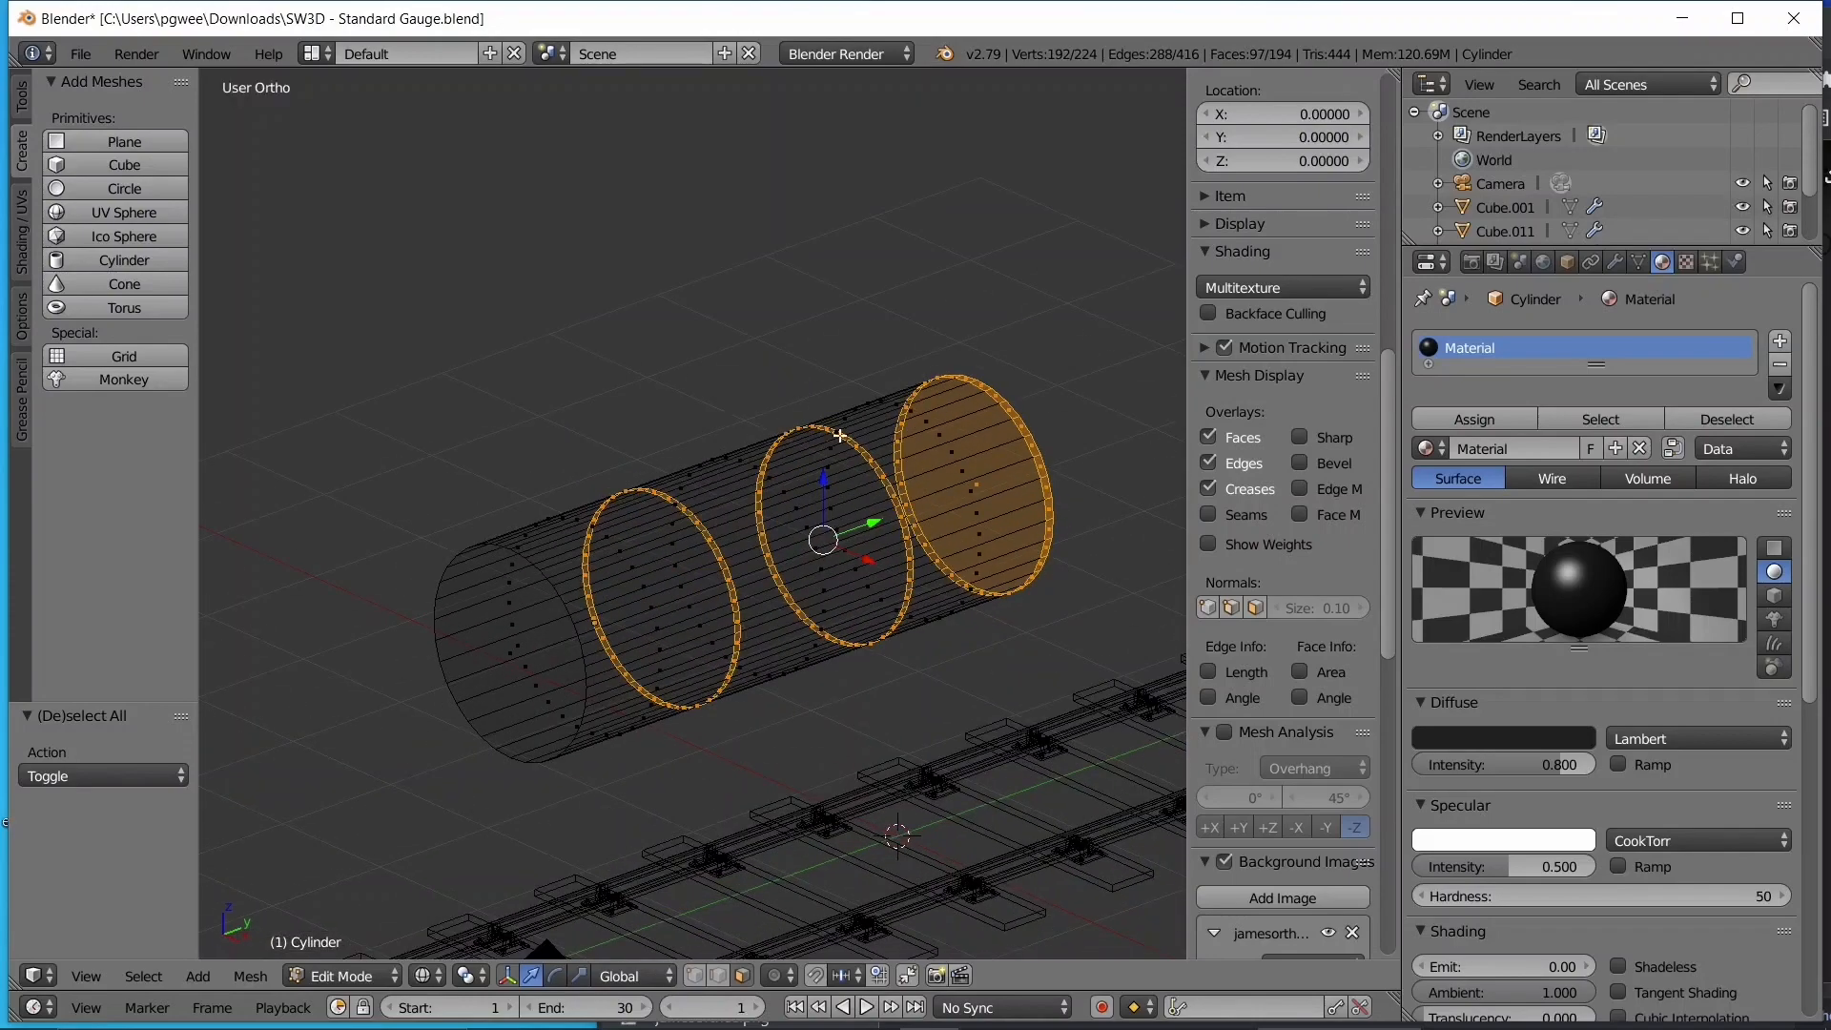
{"action": "key", "text": "z"}
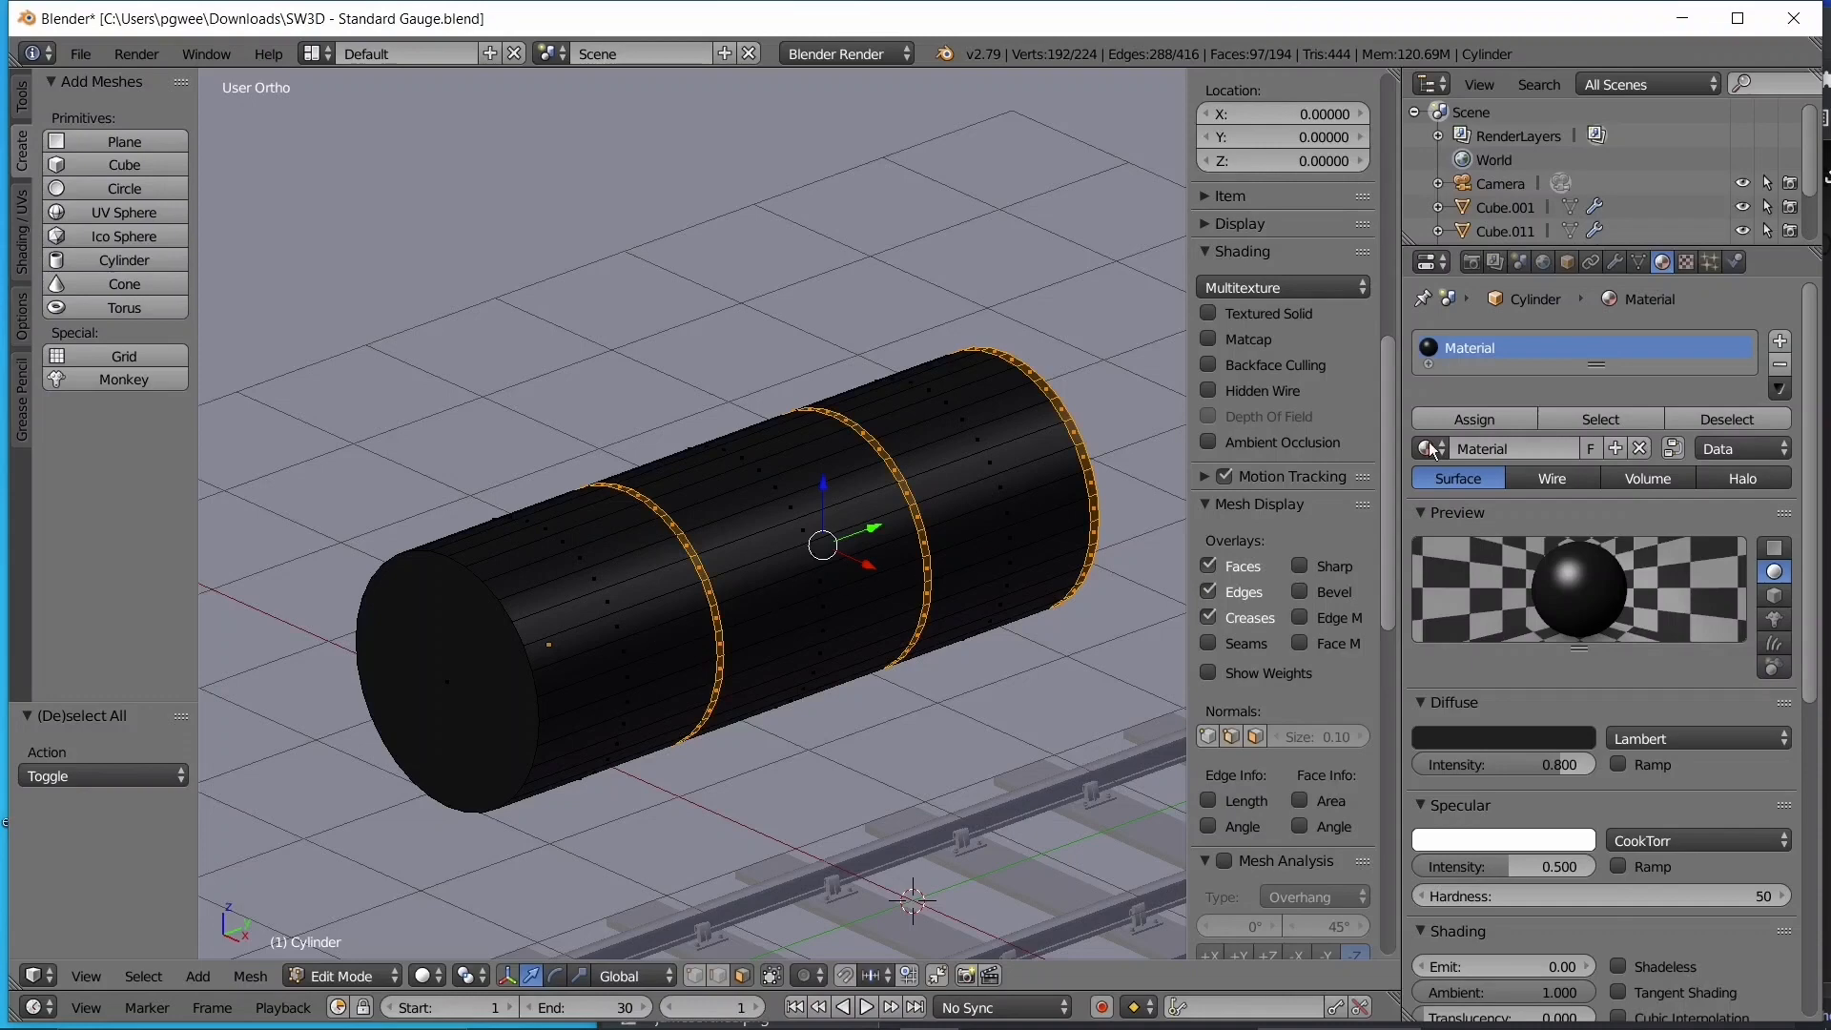
- Add a second material slot with a new material and give it a yellow diffuse colour
{"action": "left_click", "coordinate": [1780, 341]}
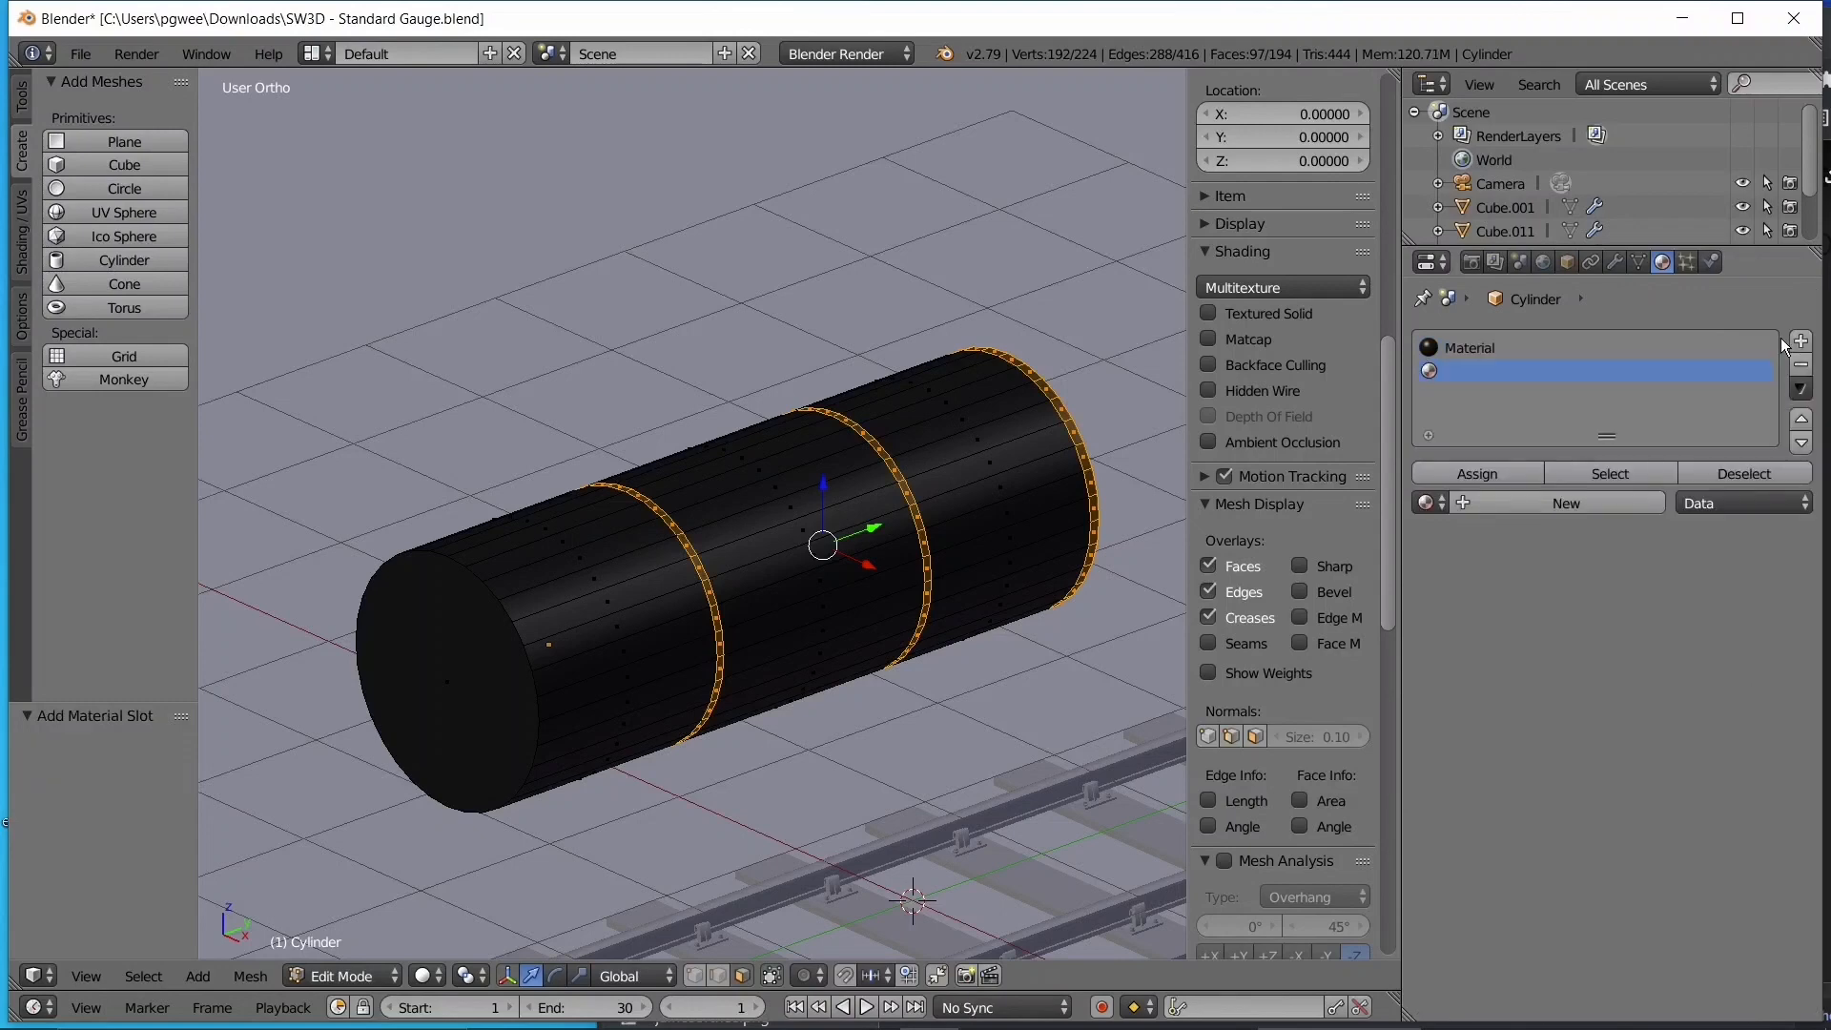
{"action": "left_click", "coordinate": [1518, 501]}
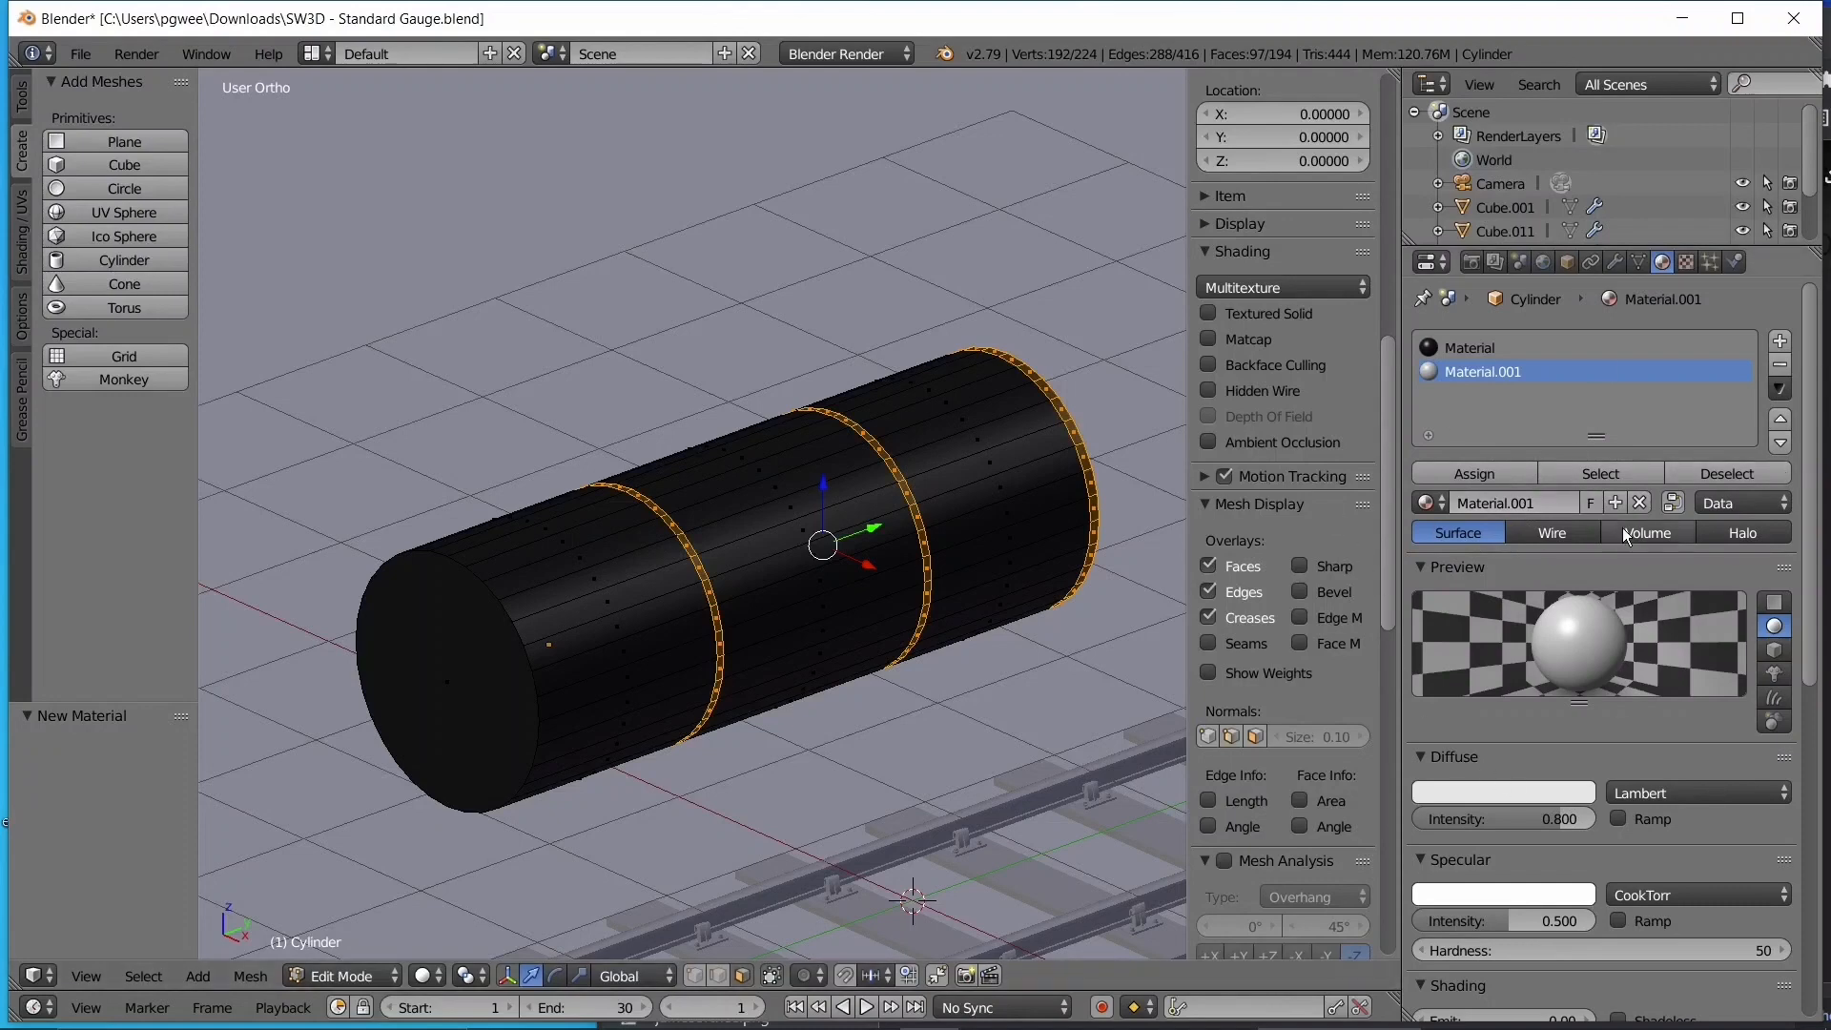
{"action": "scroll", "coordinate": [936, 499], "scroll_direction": "up", "scroll_amount": 2}
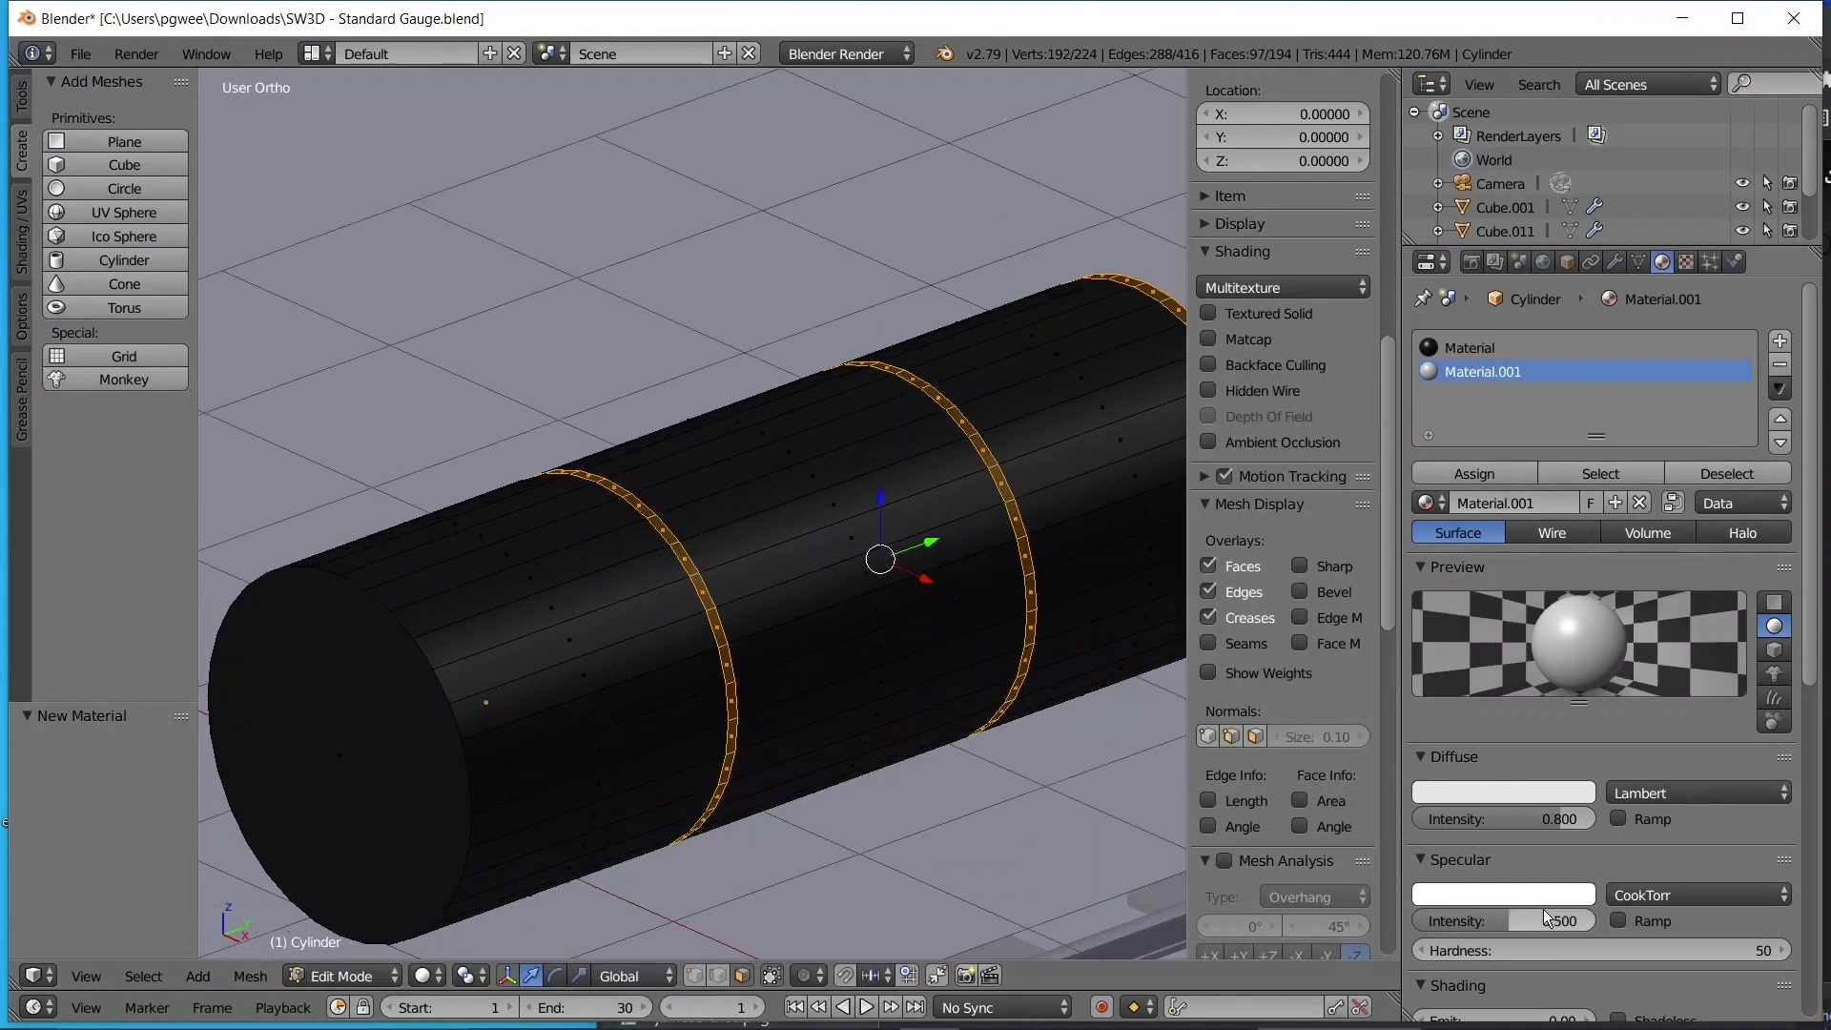
{"action": "left_click", "coordinate": [1495, 792]}
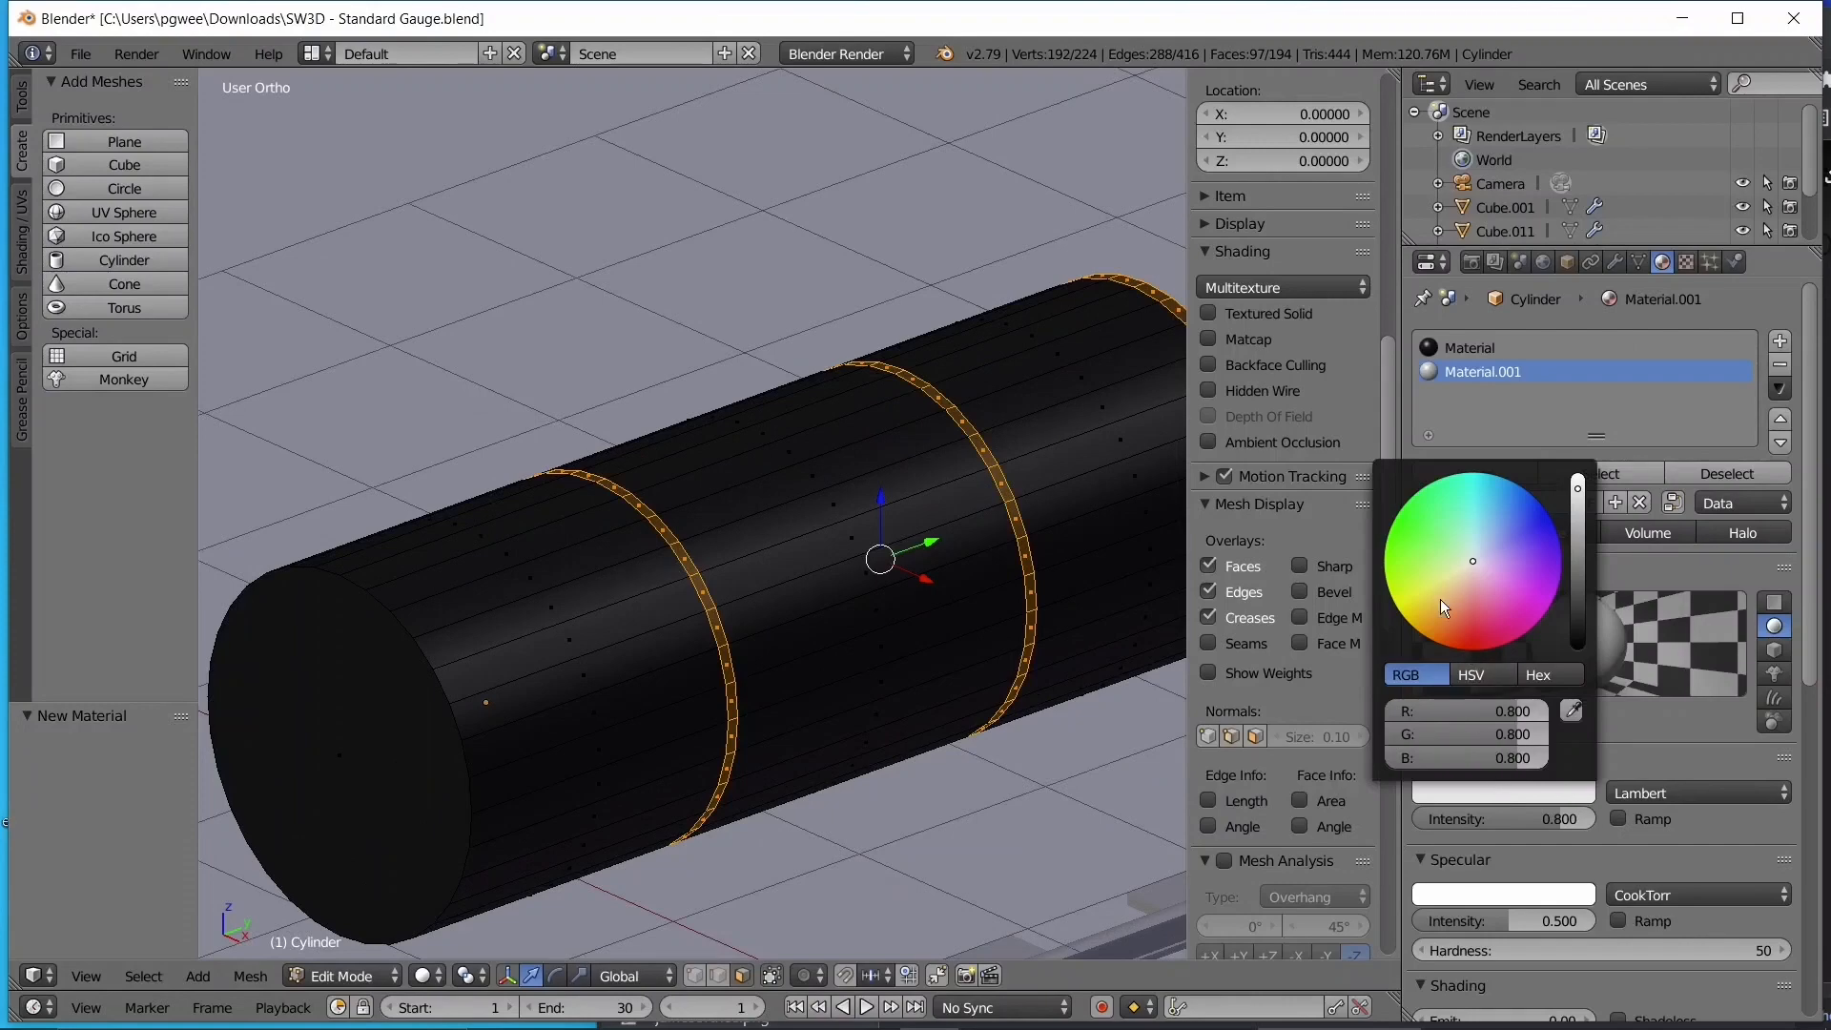
{"action": "mouse_move", "coordinate": [1427, 595]}
{"action": "left_mouse_down"}
{"action": "mouse_move", "coordinate": [1463, 594]}
{"action": "mouse_move", "coordinate": [1423, 597]}
{"action": "left_mouse_up"}
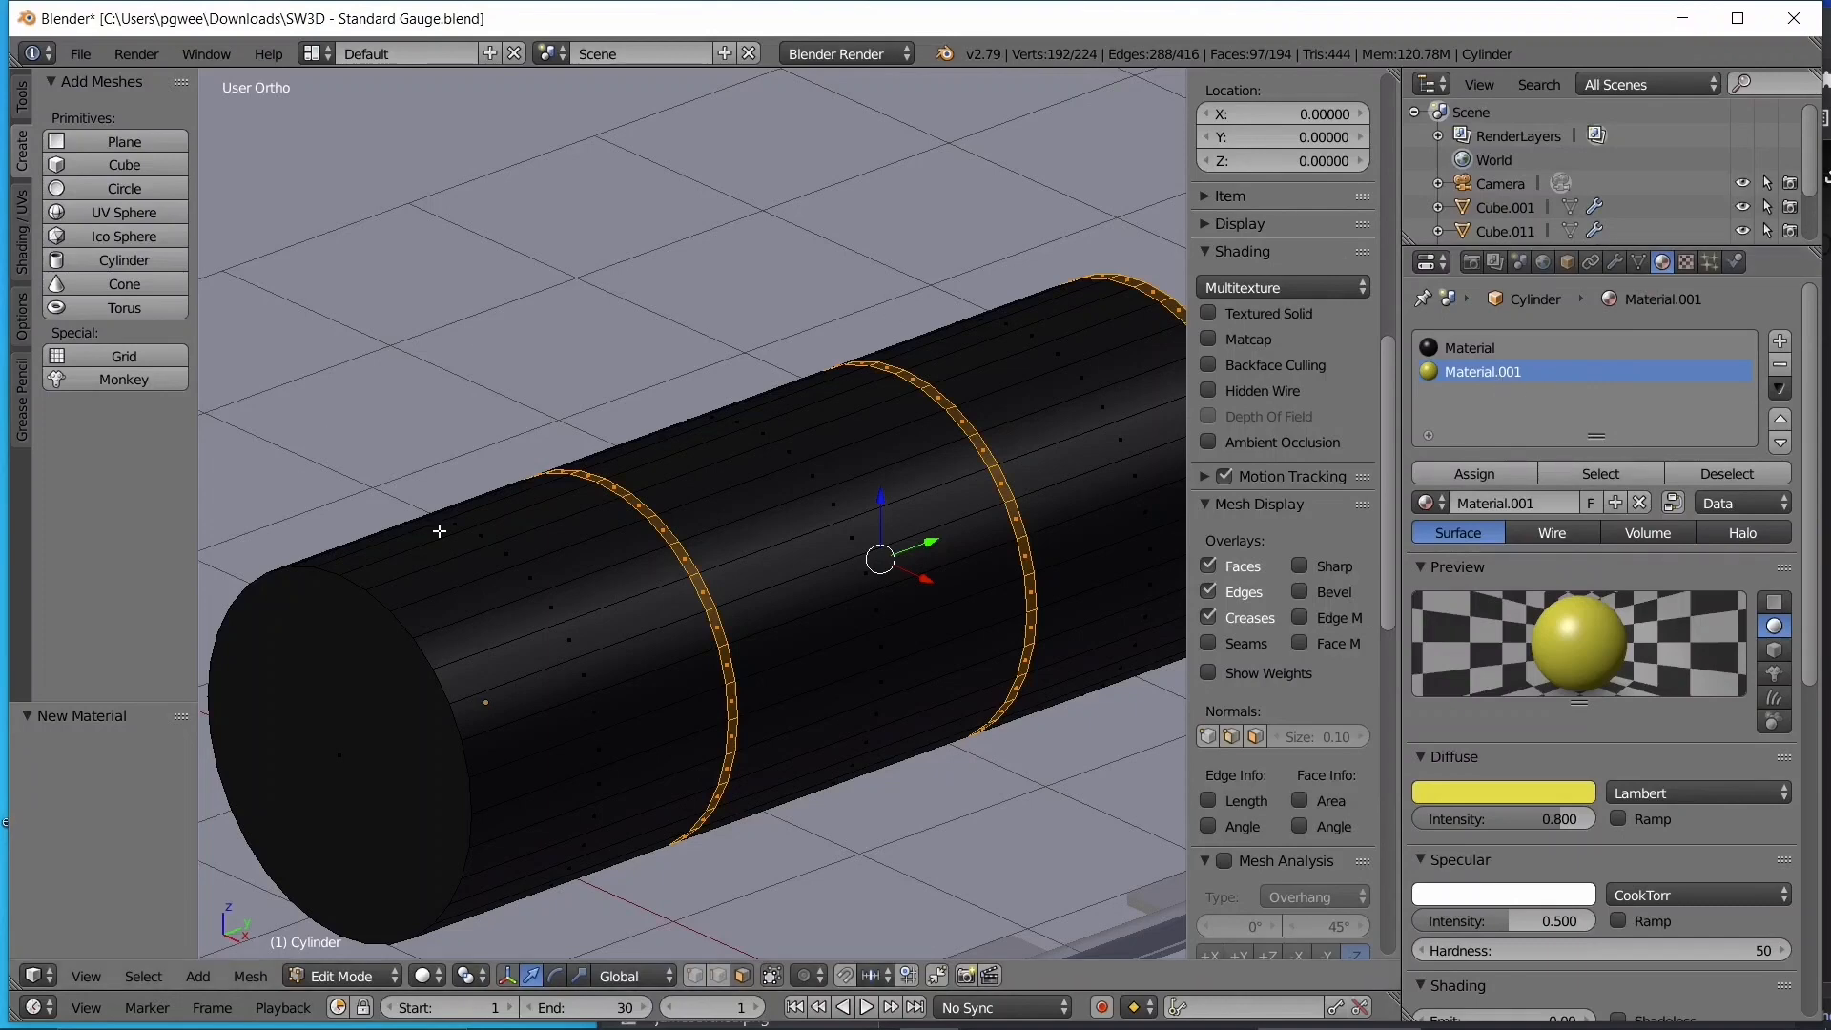
- Assign the yellow material to the selected boiler bands and check them from several angles in Object Mode
{"action": "key", "text": "Tab"}
{"action": "middle_click_drag", "start_coordinate": [511, 501], "coordinate": [473, 500]}
{"action": "key", "text": "Tab"}
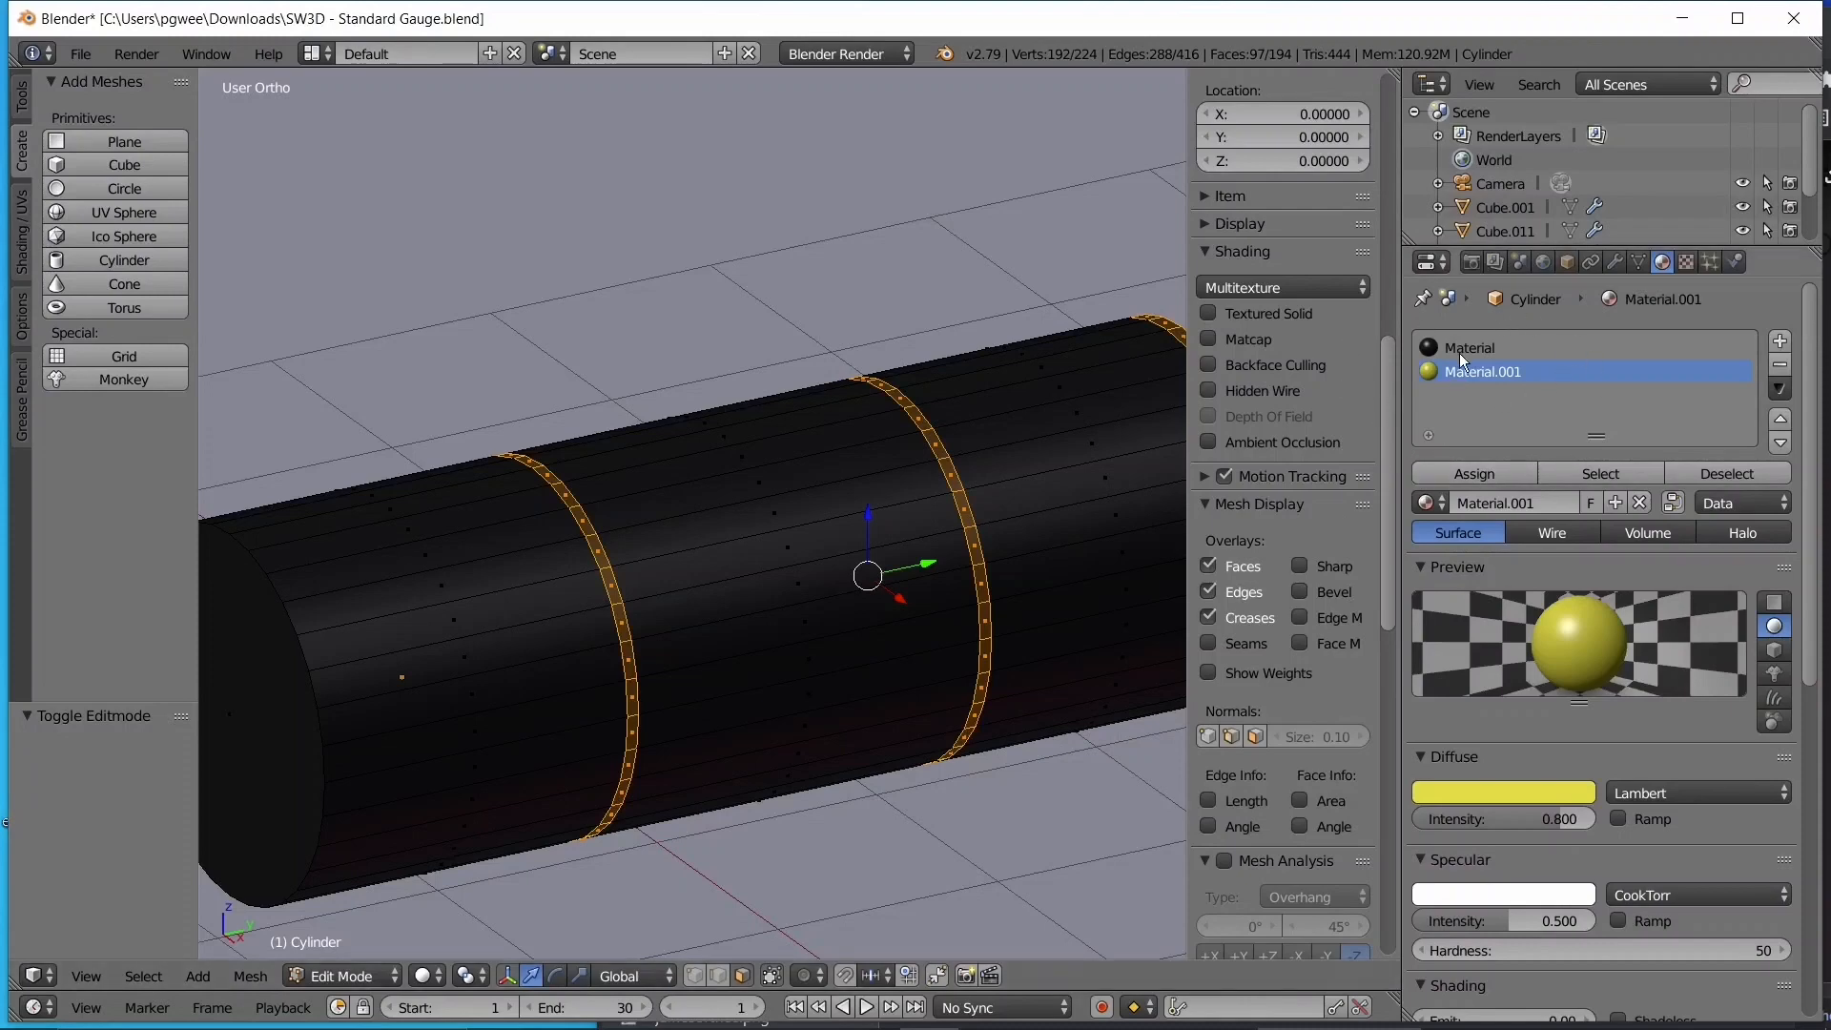
{"action": "left_click", "coordinate": [1451, 475]}
{"action": "key", "text": "Tab"}
{"action": "middle_click_drag", "start_coordinate": [781, 486], "coordinate": [1037, 494]}
{"action": "middle_click_drag", "start_coordinate": [818, 460], "coordinate": [531, 461]}
{"action": "key", "text": "Tab"}
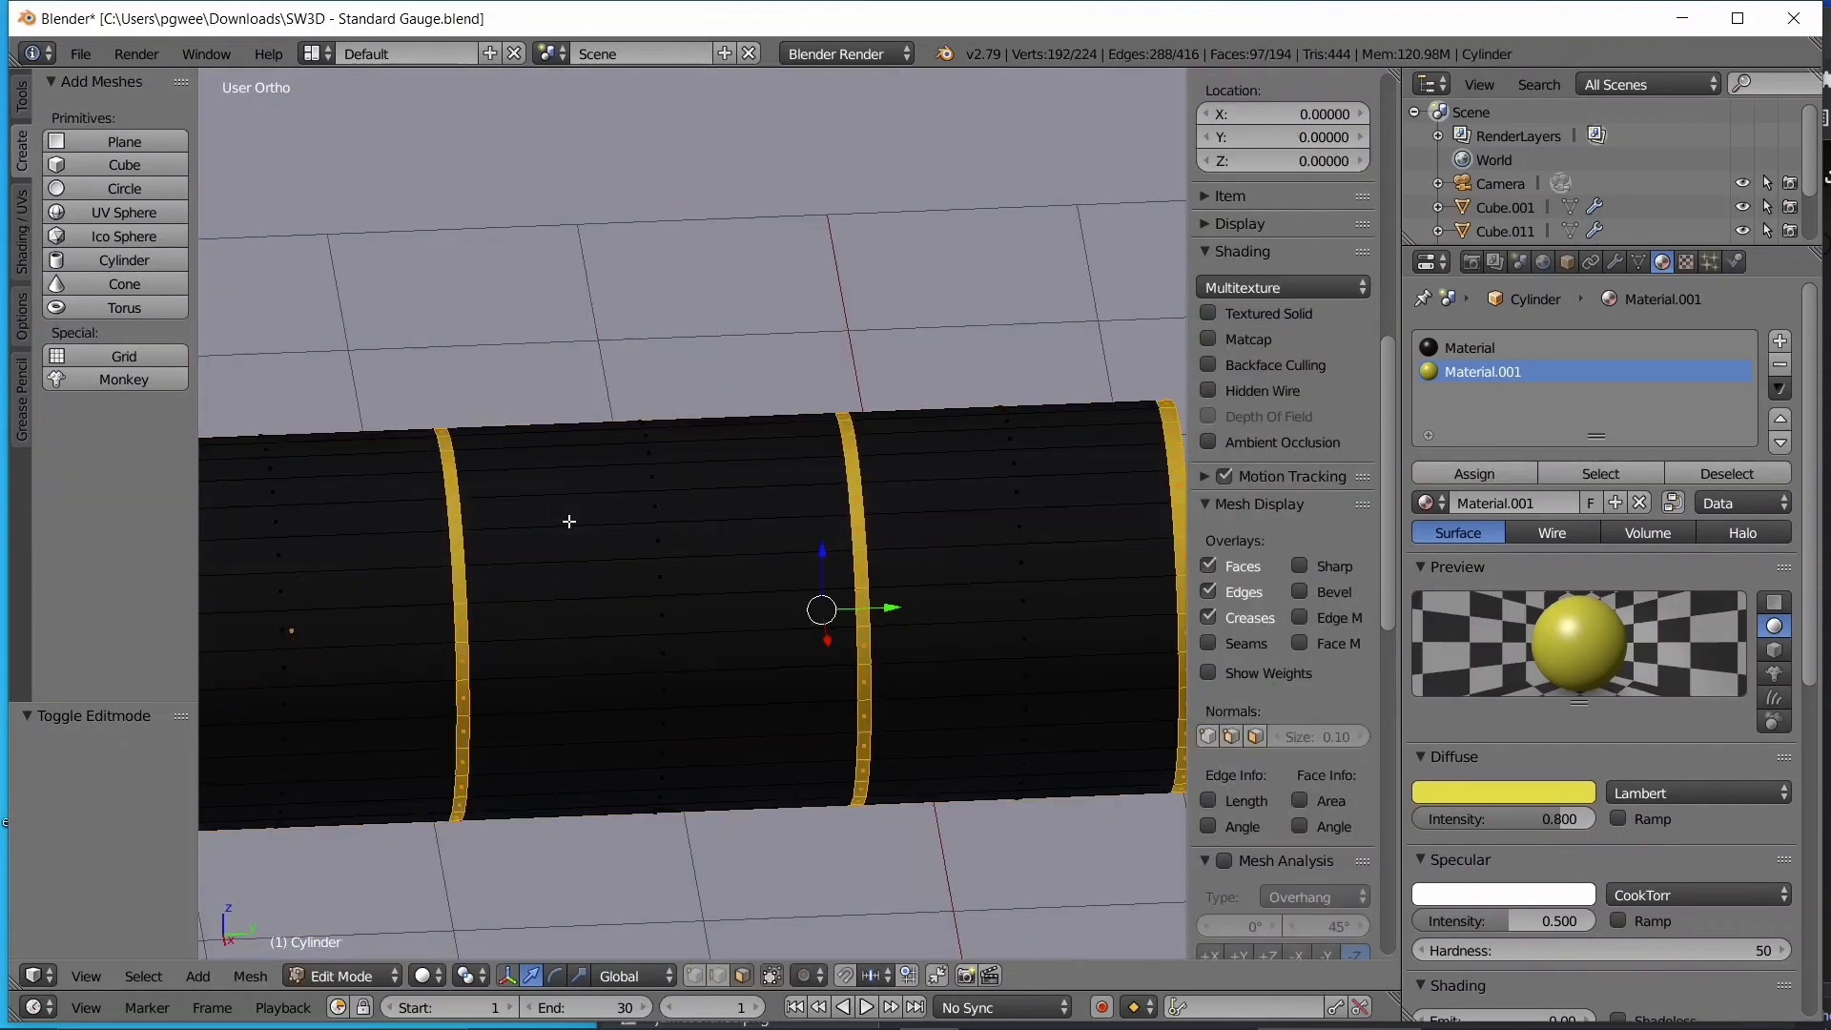
- Replace the selection with the two wide boiler sections between the yellow bands, using linked selection
{"action": "key", "text": "a"}
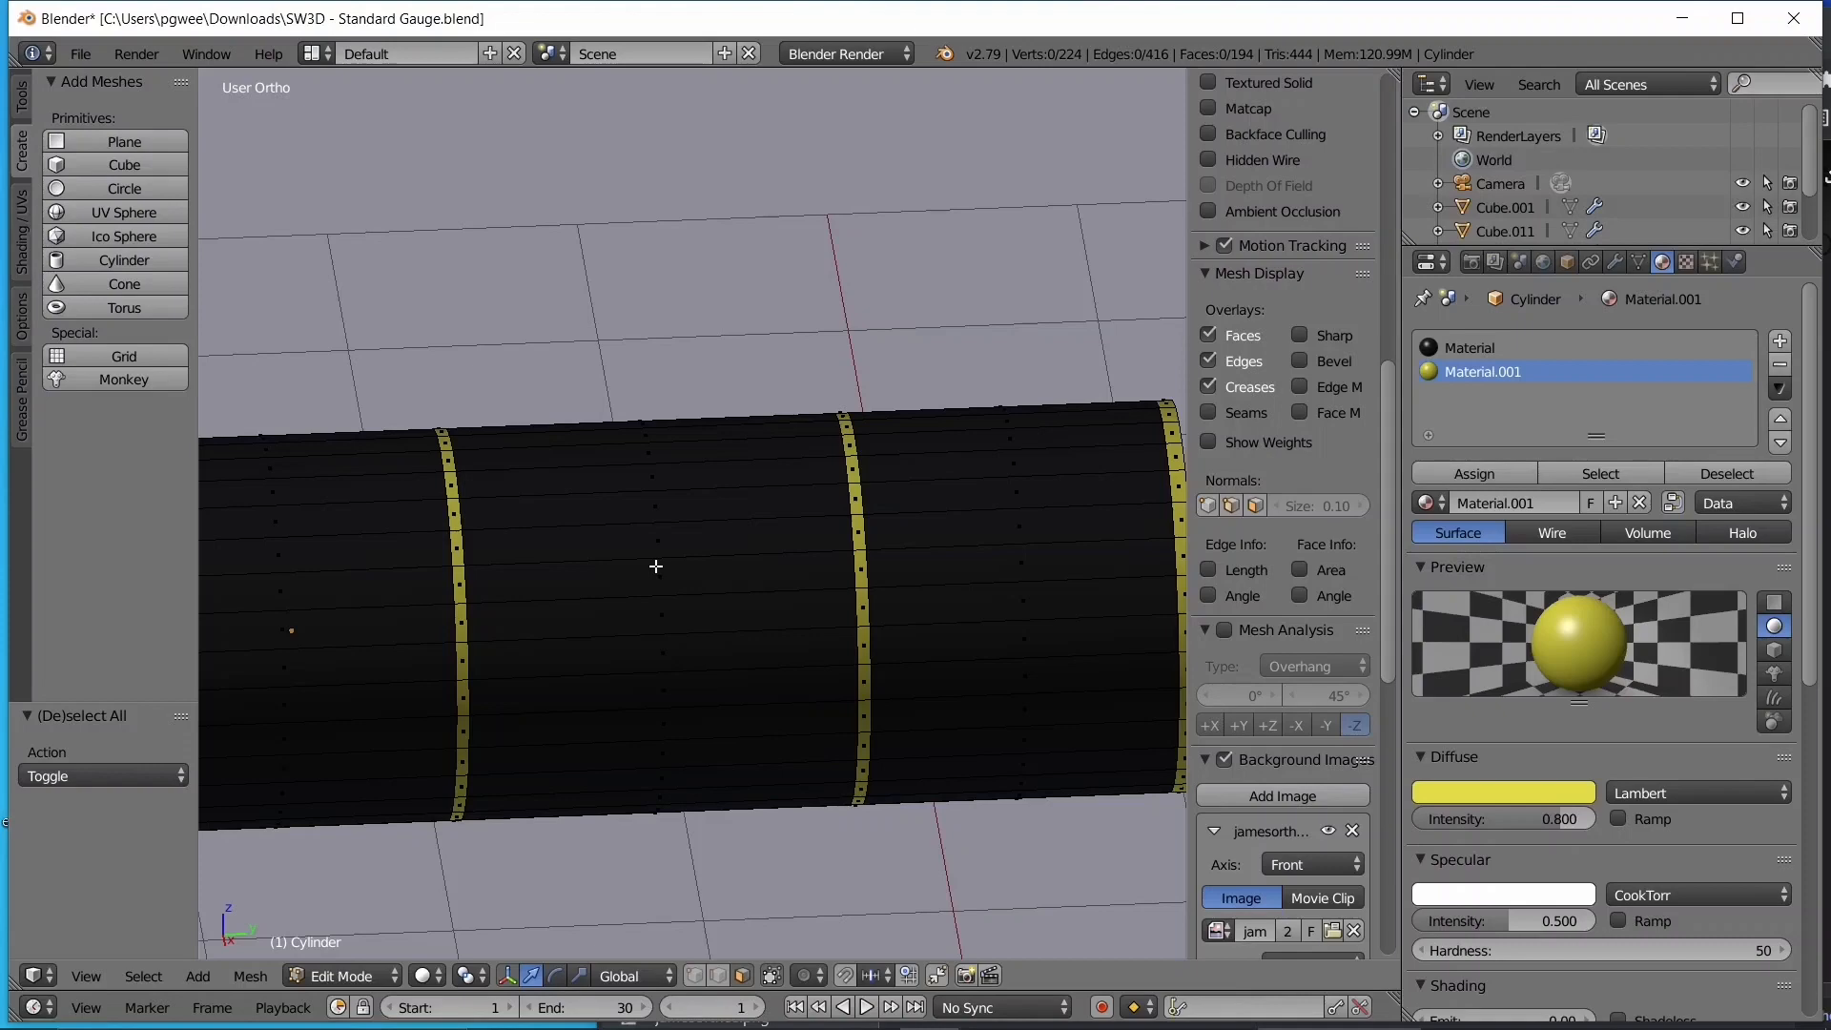
{"action": "key", "text": "l"}
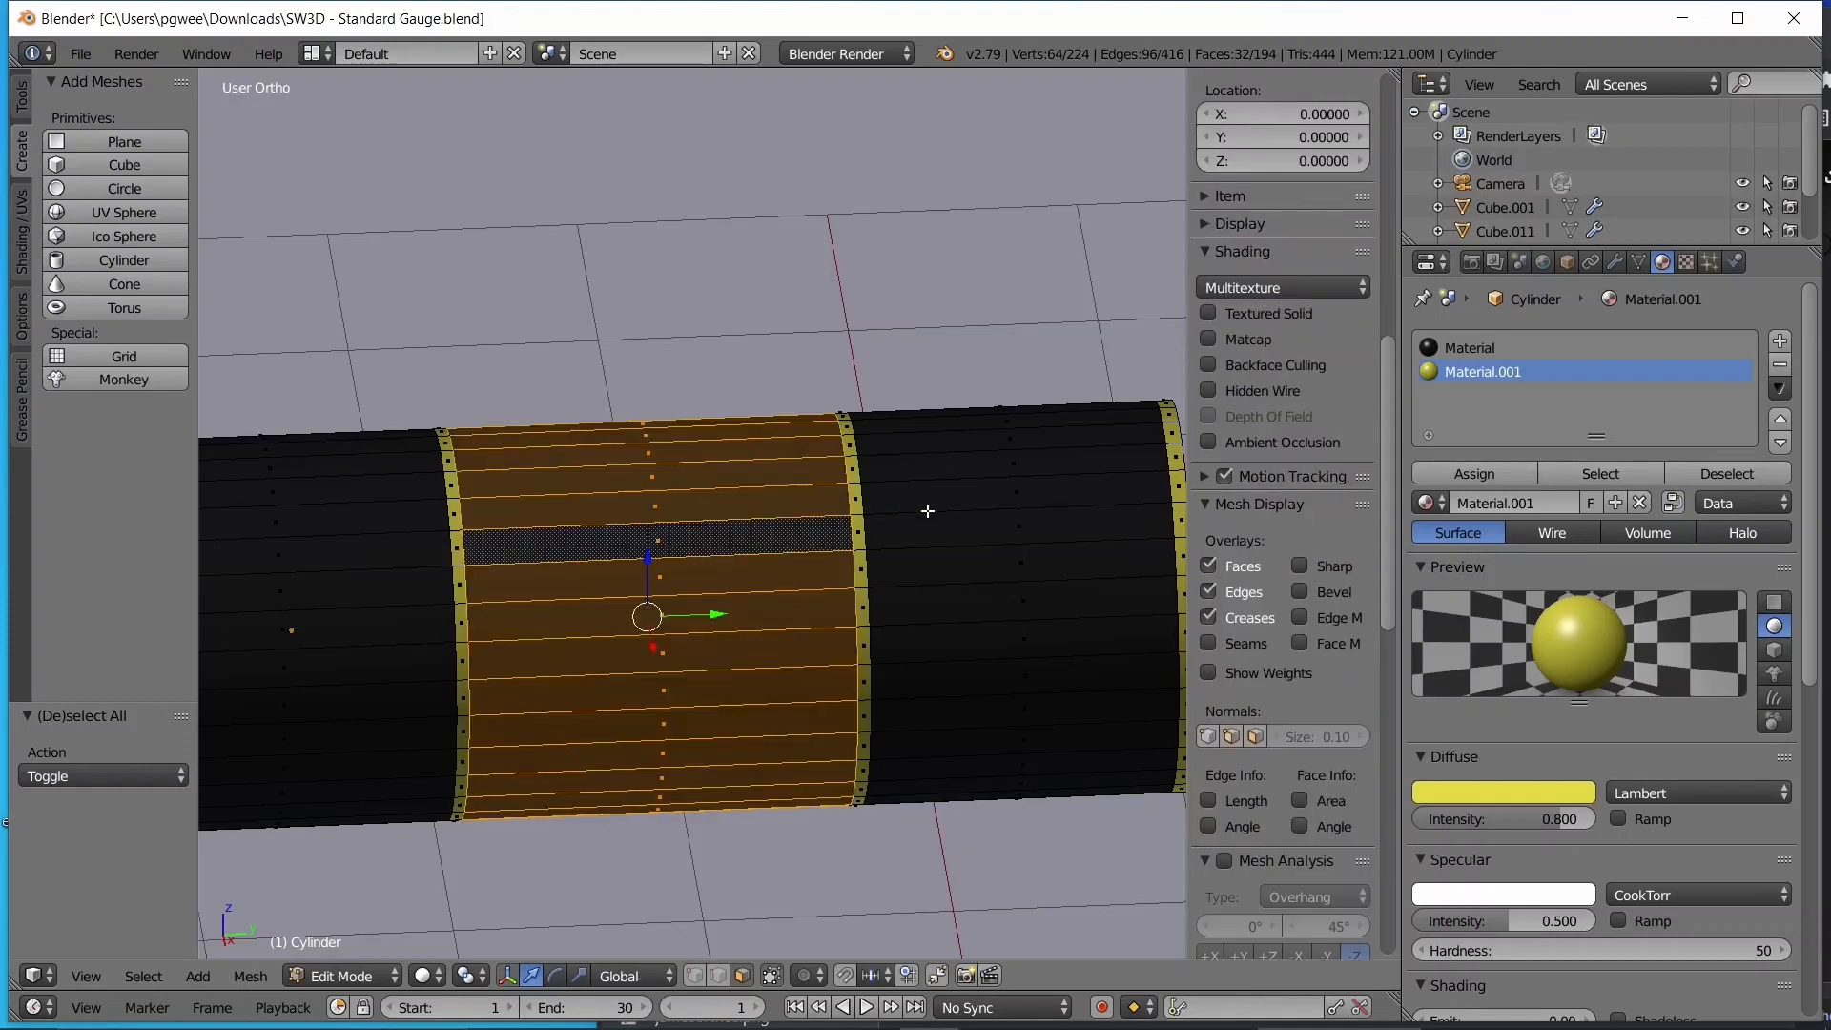
{"action": "key", "text": "l"}
{"action": "key", "text": "KP_3"}
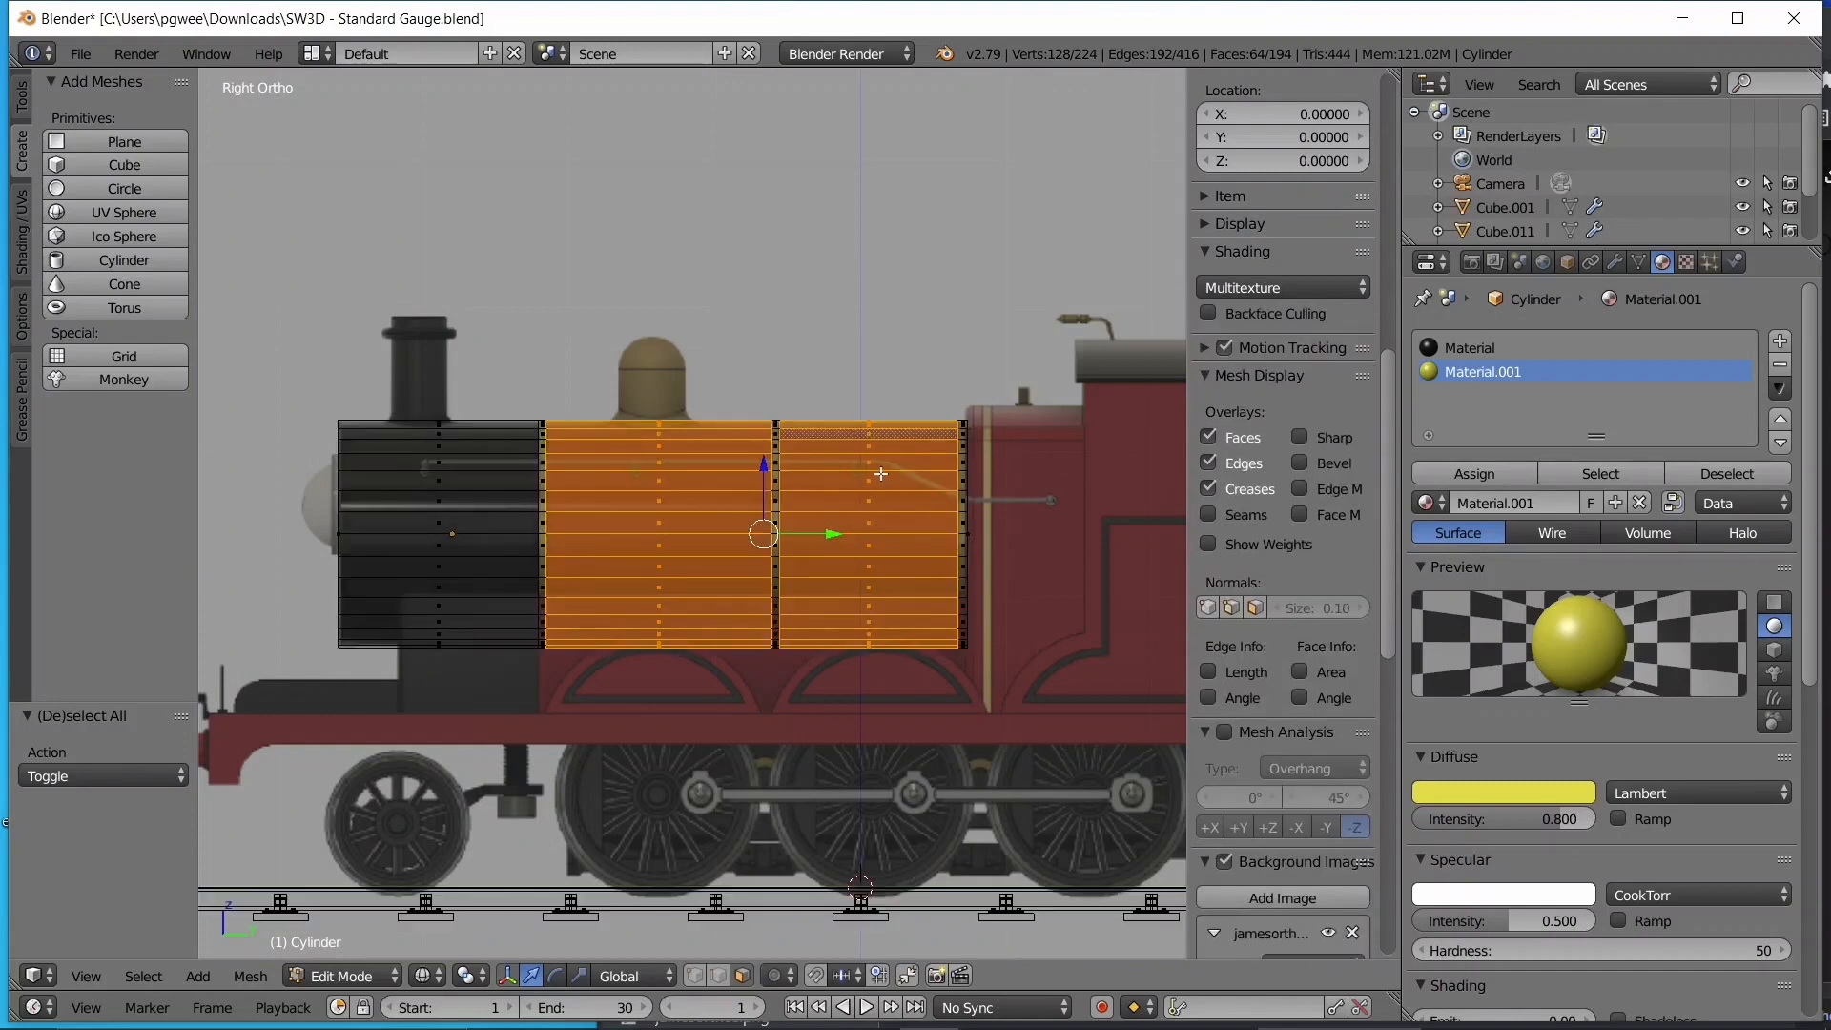
{"action": "scroll", "coordinate": [1121, 382], "scroll_direction": "up", "scroll_amount": 3}
{"action": "middle_click_drag", "start_coordinate": [735, 251], "coordinate": [813, 279]}
{"action": "key", "text": "z"}
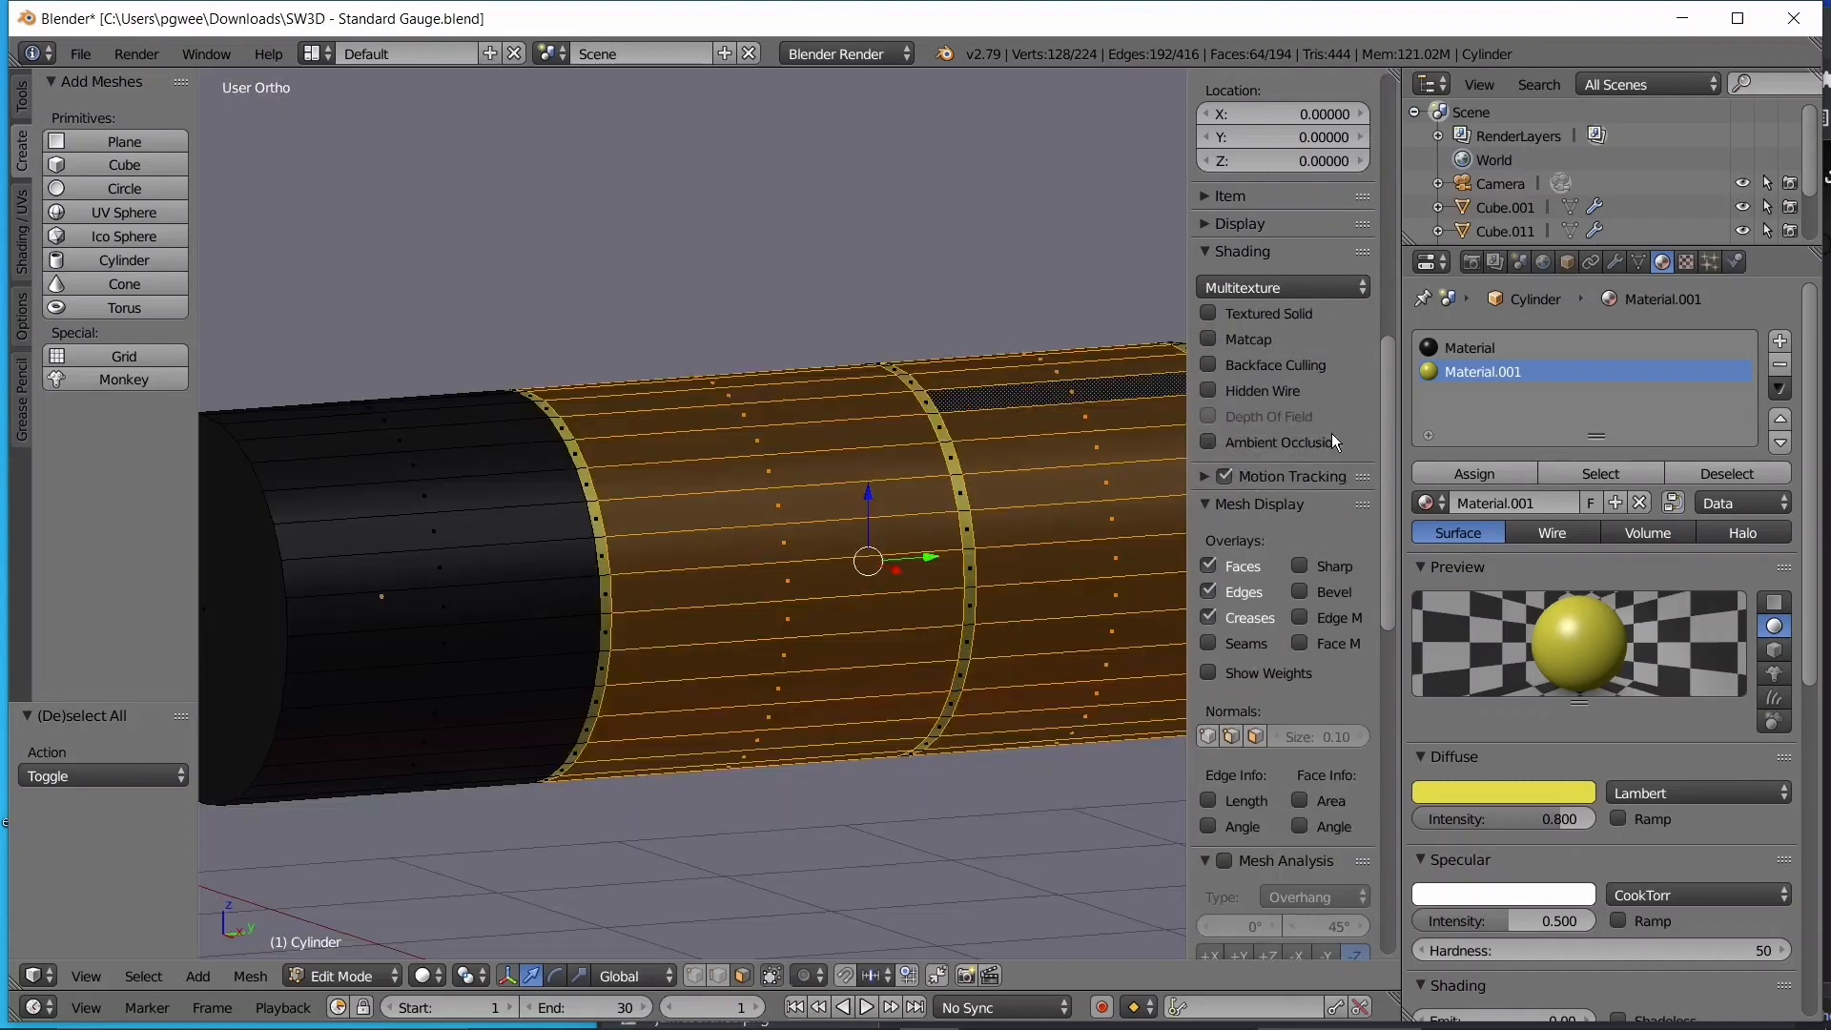
- Add a third material slot with a new material and give it a red diffuse colour
{"action": "left_click", "coordinate": [1775, 341]}
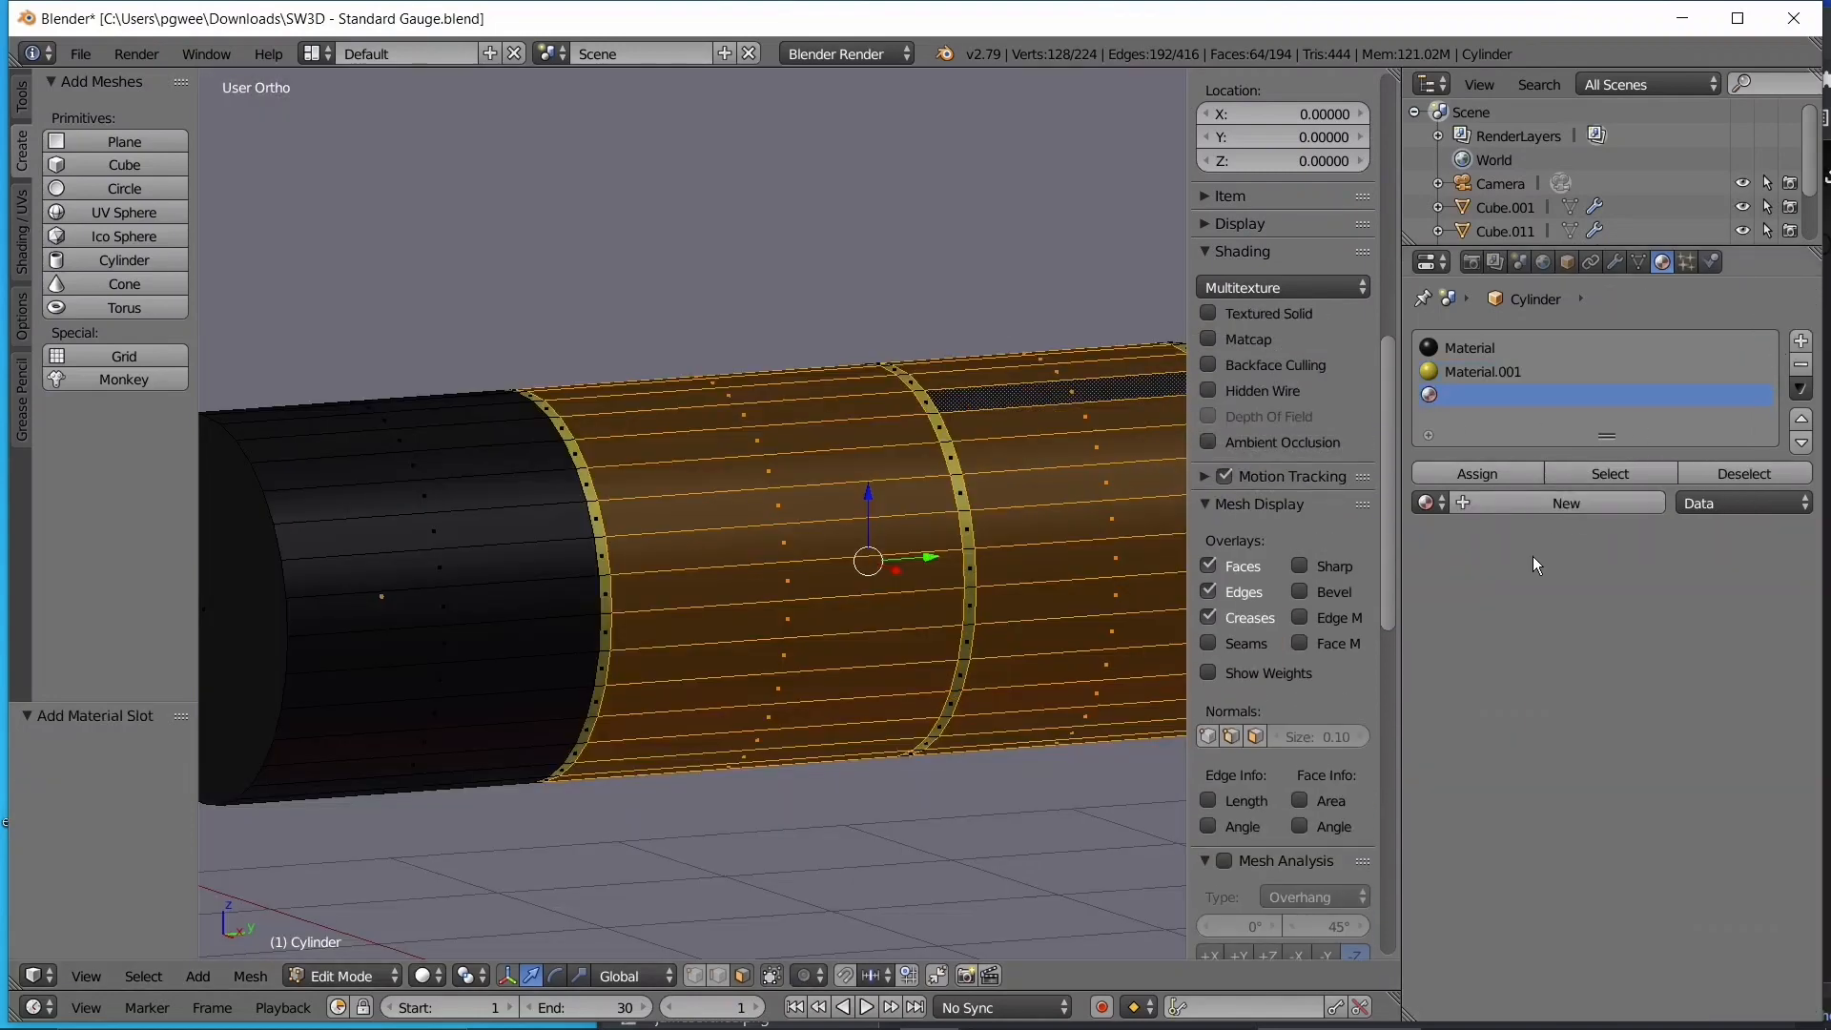
{"action": "left_click", "coordinate": [1530, 503]}
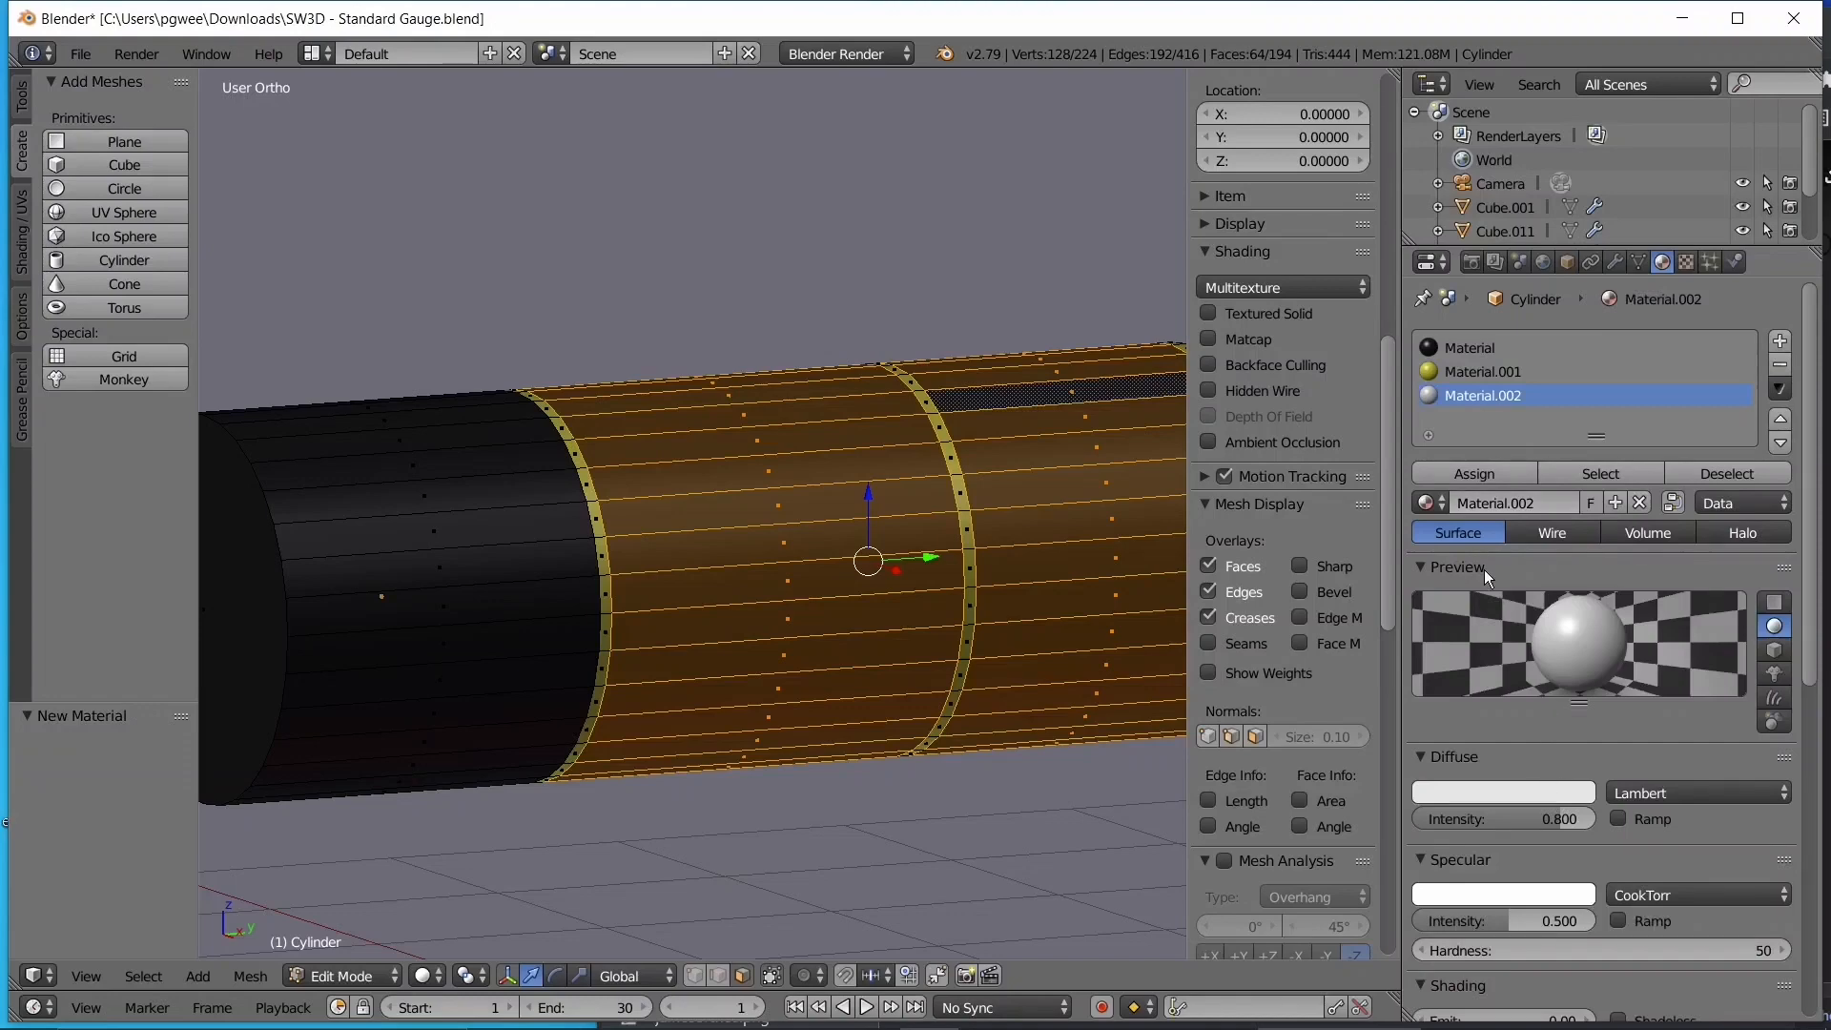
{"action": "left_click", "coordinate": [1474, 798]}
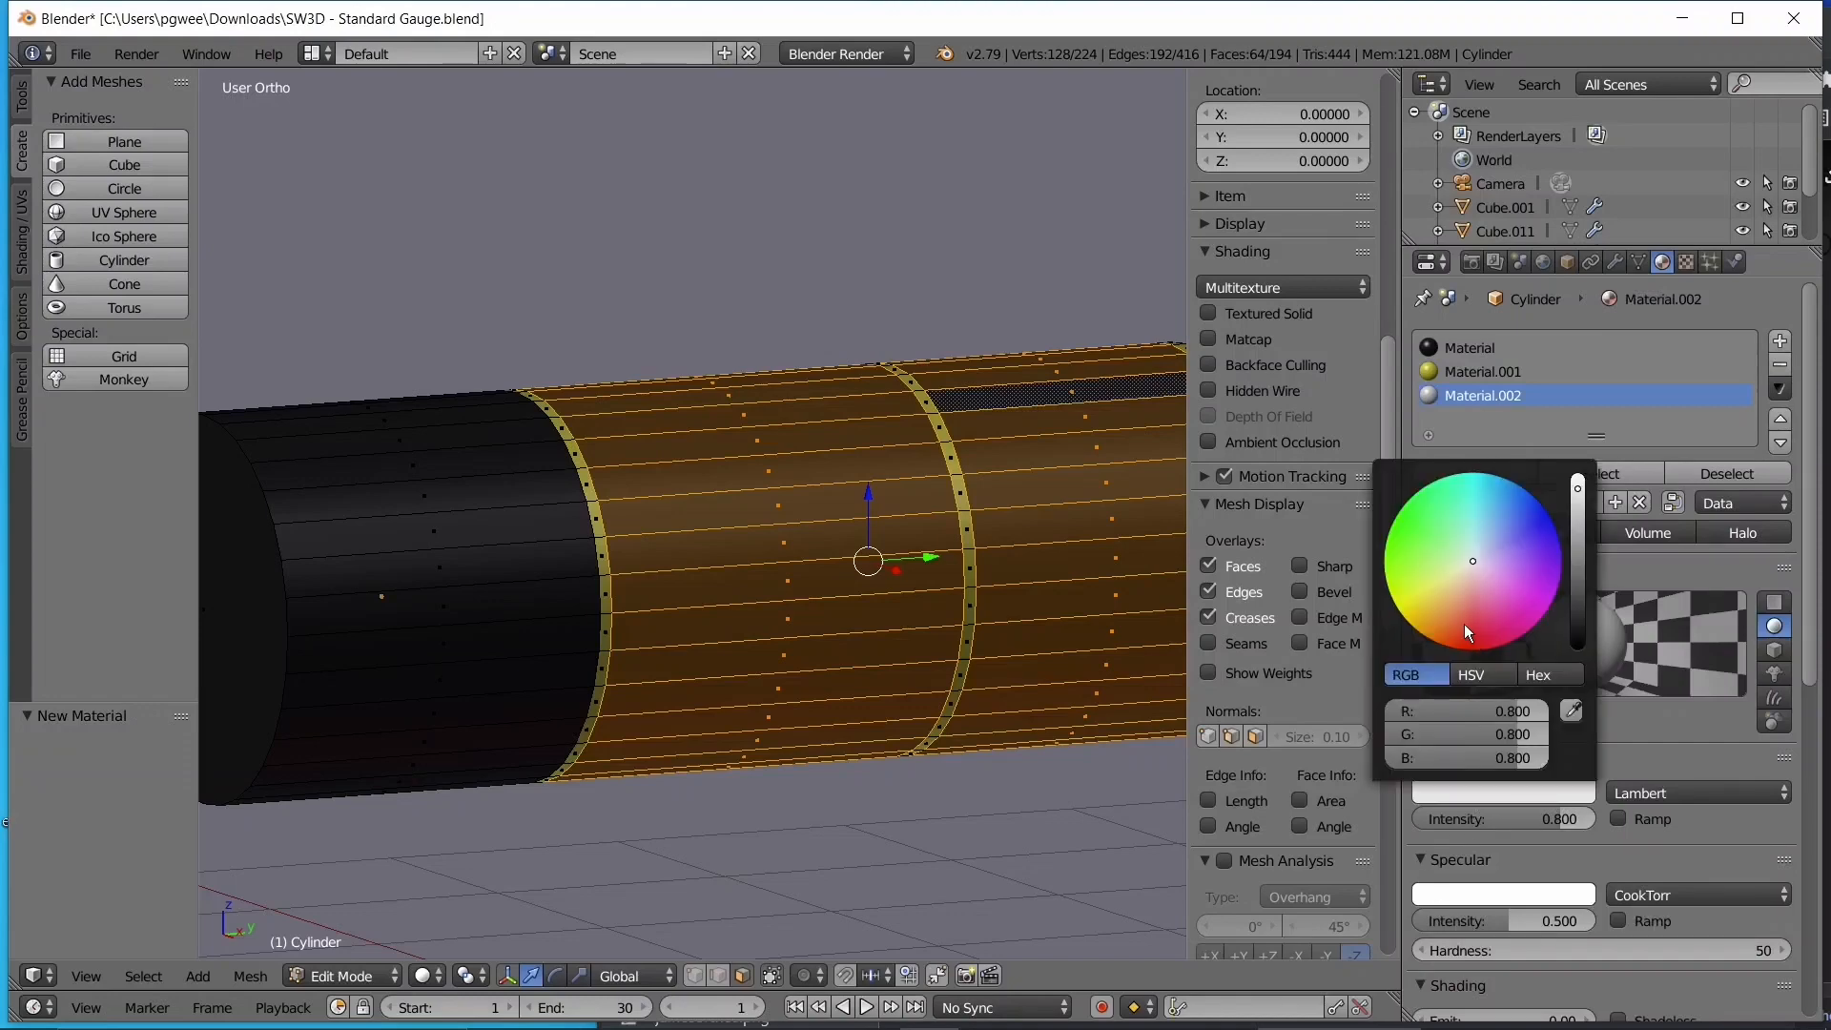
{"action": "left_click_drag", "start_coordinate": [1466, 626], "coordinate": [1471, 631]}
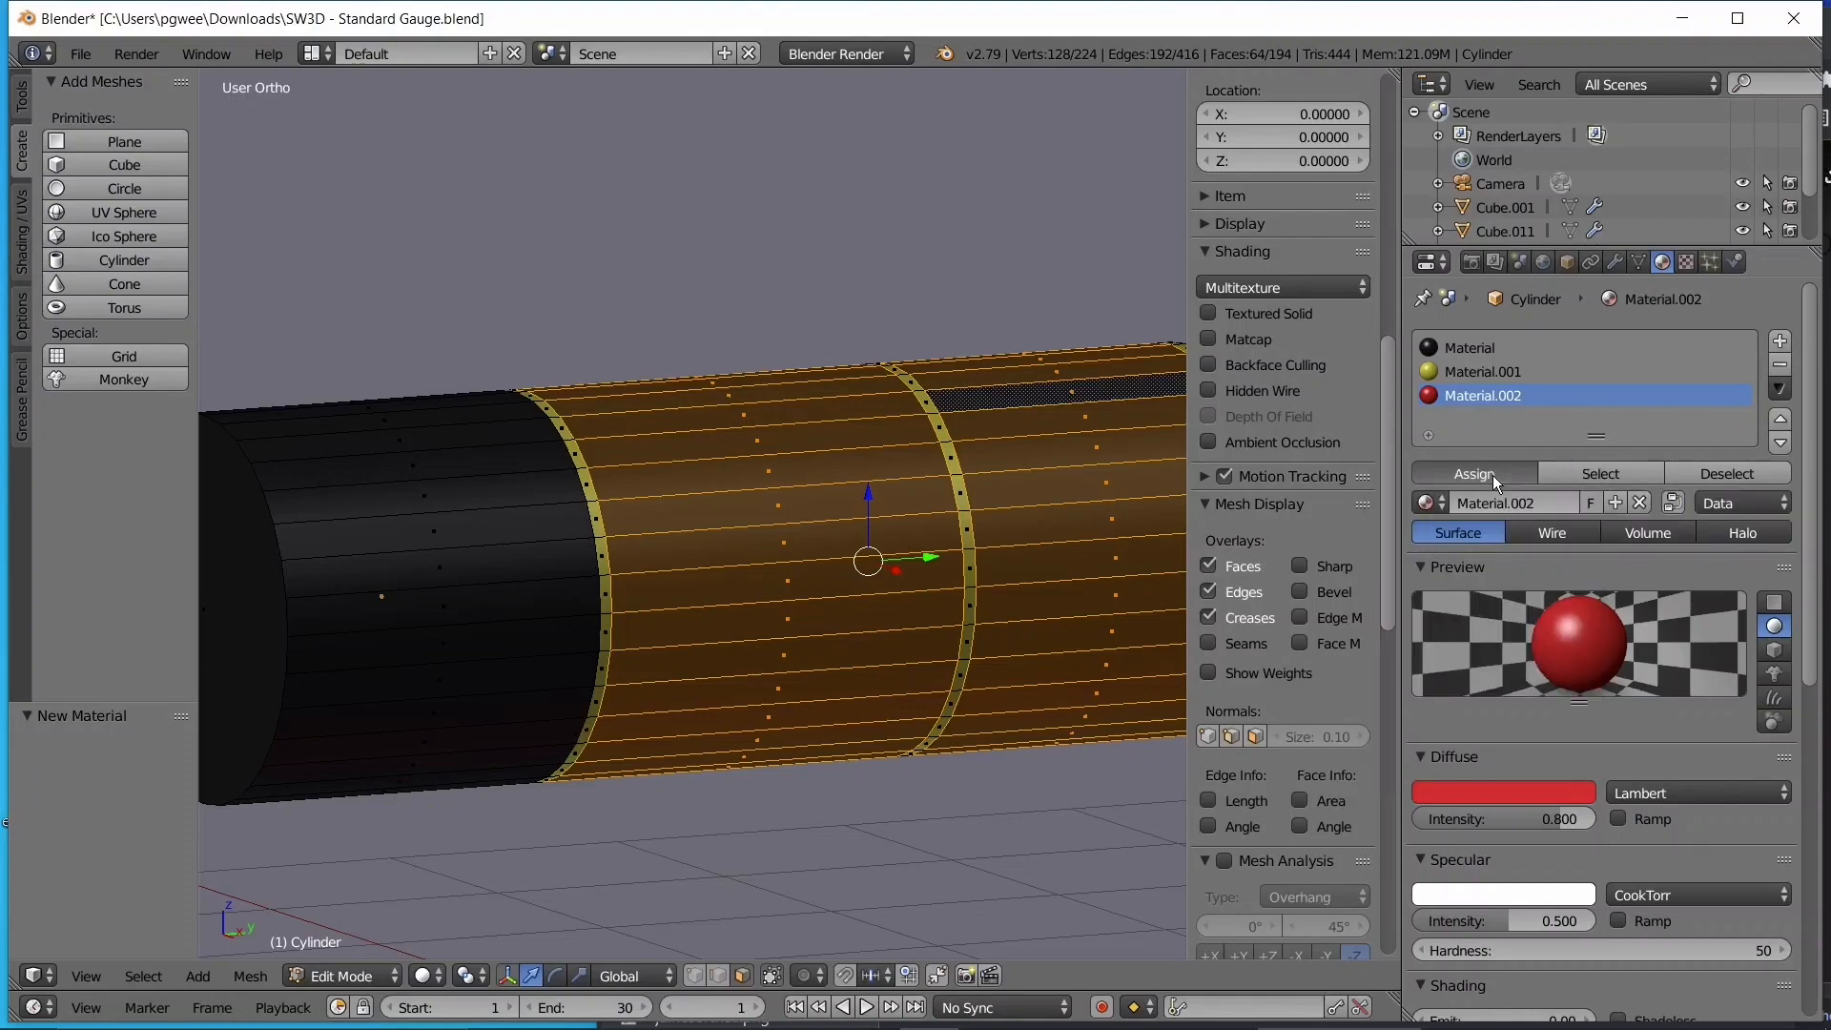
- Assign the red material to the two selected boiler sections and inspect the coloured cylinder in Object Mode
{"action": "left_click", "coordinate": [1492, 475]}
{"action": "key", "text": "Tab"}
{"action": "key", "text": "a"}
{"action": "scroll", "coordinate": [673, 425], "scroll_direction": "down", "scroll_amount": 3}
{"action": "middle_click_drag", "start_coordinate": [712, 439], "coordinate": [1077, 442]}
{"action": "middle_click_drag", "start_coordinate": [738, 558], "coordinate": [341, 552]}
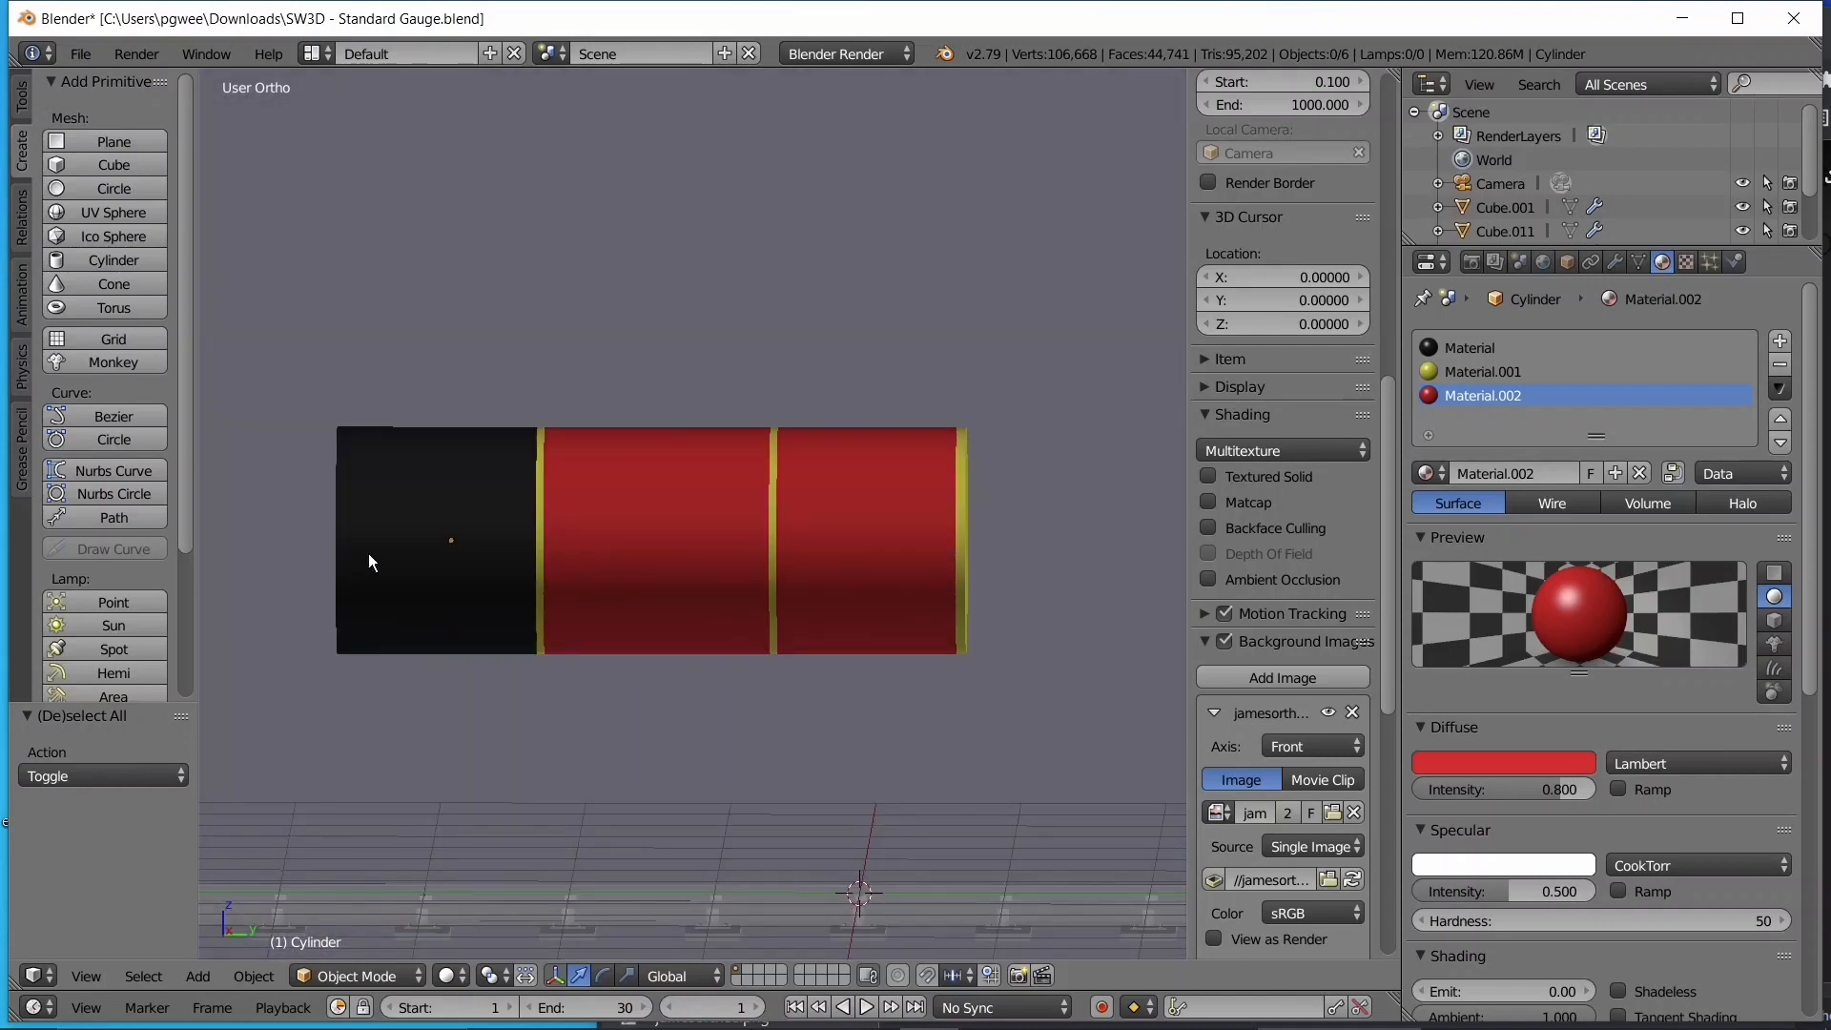
- Select the boiler cylinder again and show it in wireframe over the side-view reference, with the firebox and cab in view
{"action": "key", "text": "KP_3"}
{"action": "middle_click_drag", "start_coordinate": [452, 543], "coordinate": [747, 600]}
{"action": "right_click", "coordinate": [754, 602]}
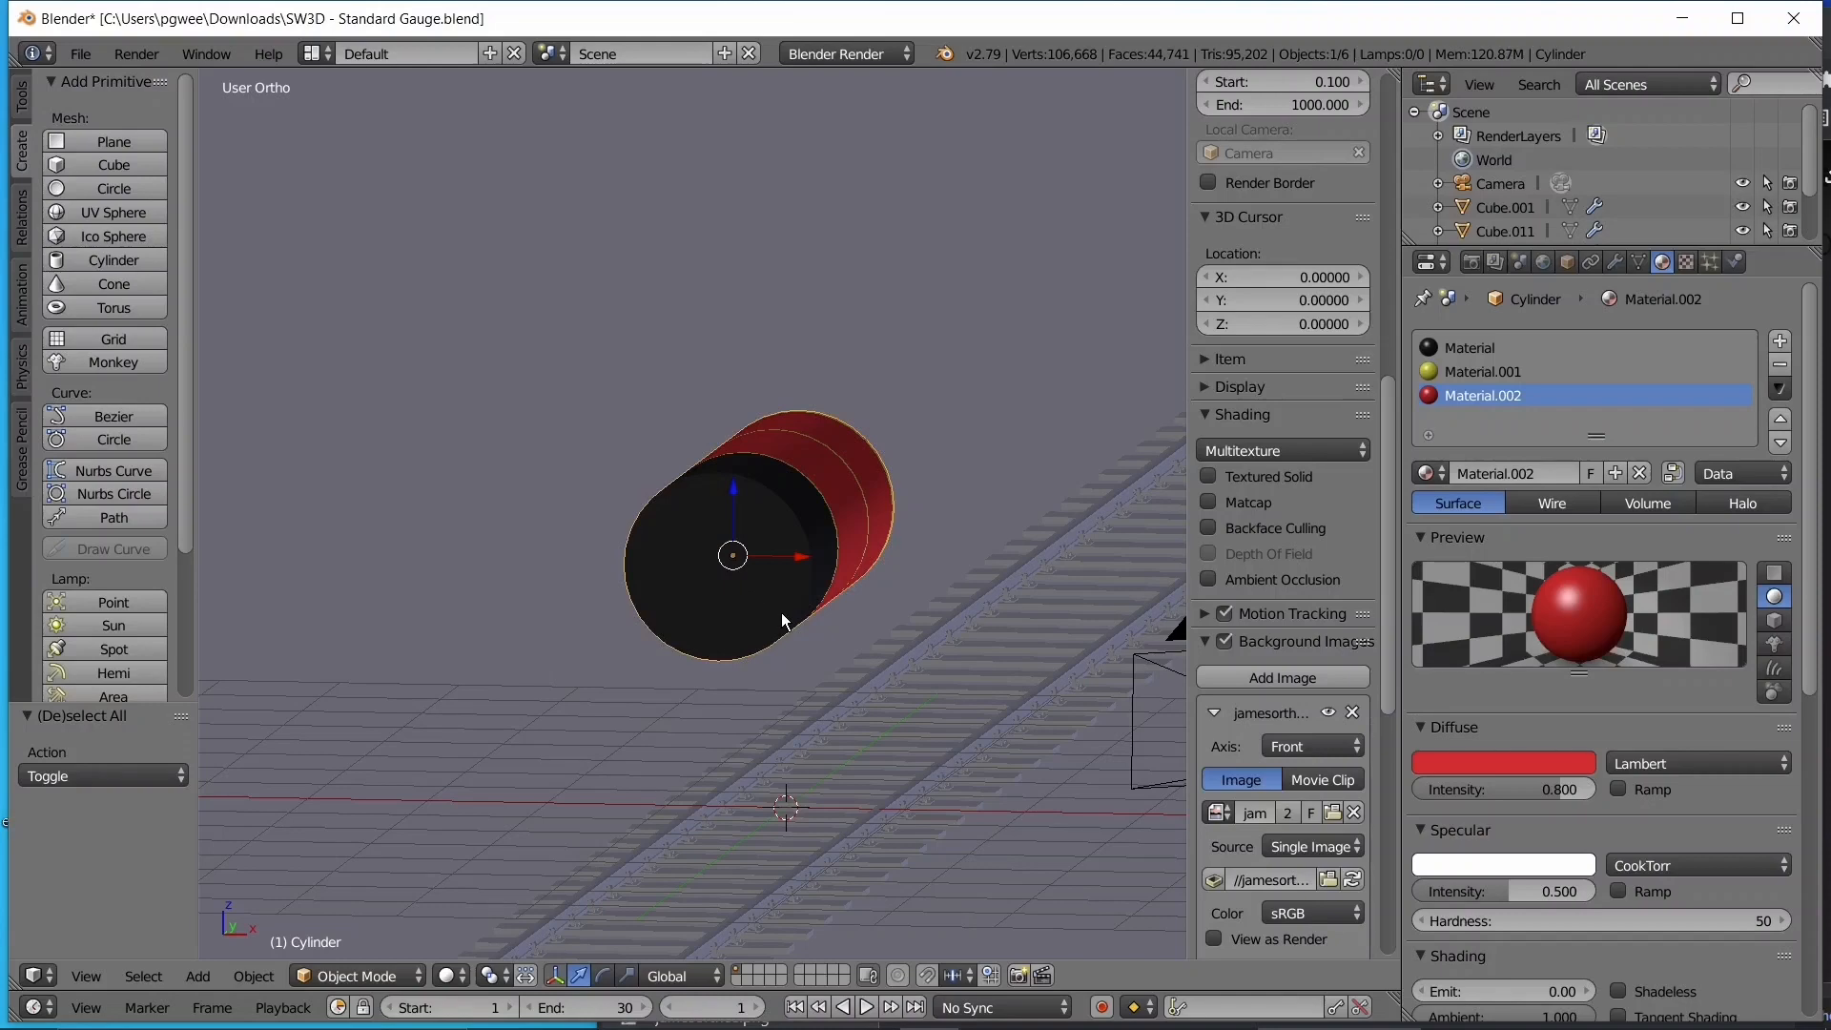
{"action": "key", "text": "KP_3"}
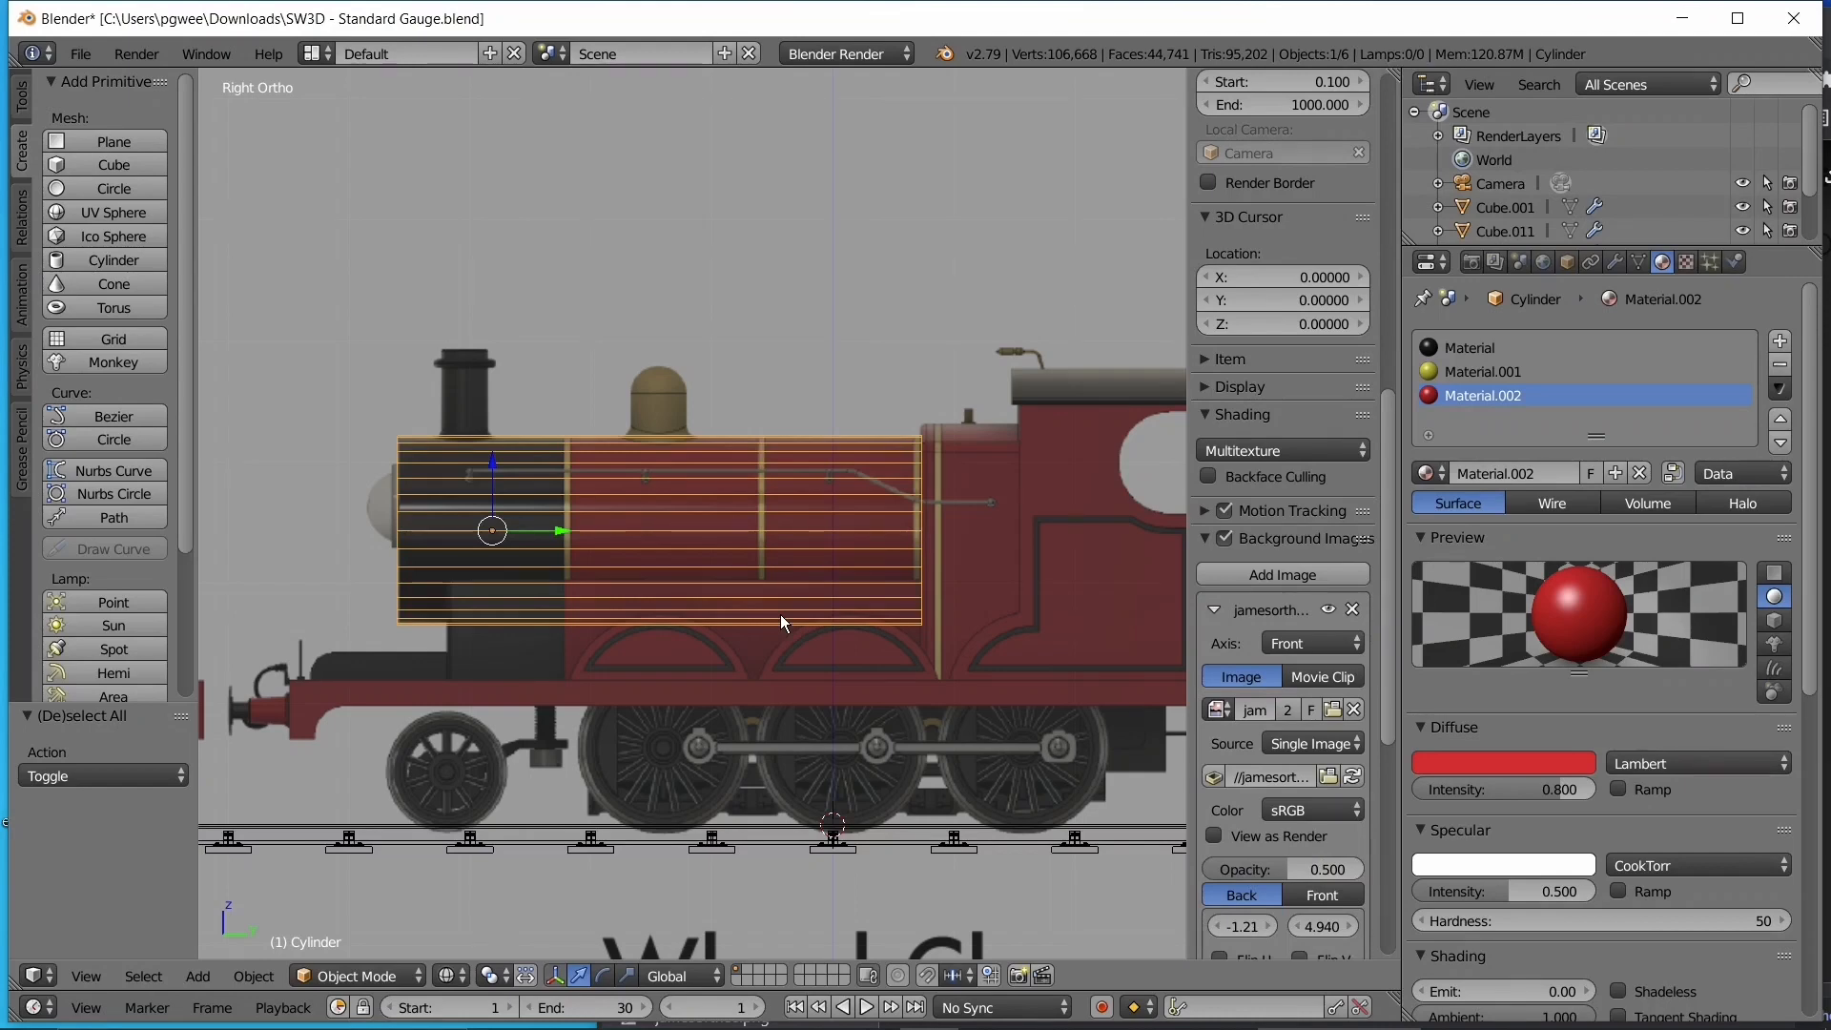
{"action": "middle_click_drag", "start_coordinate": [820, 625], "coordinate": [658, 660], "text": "shift"}
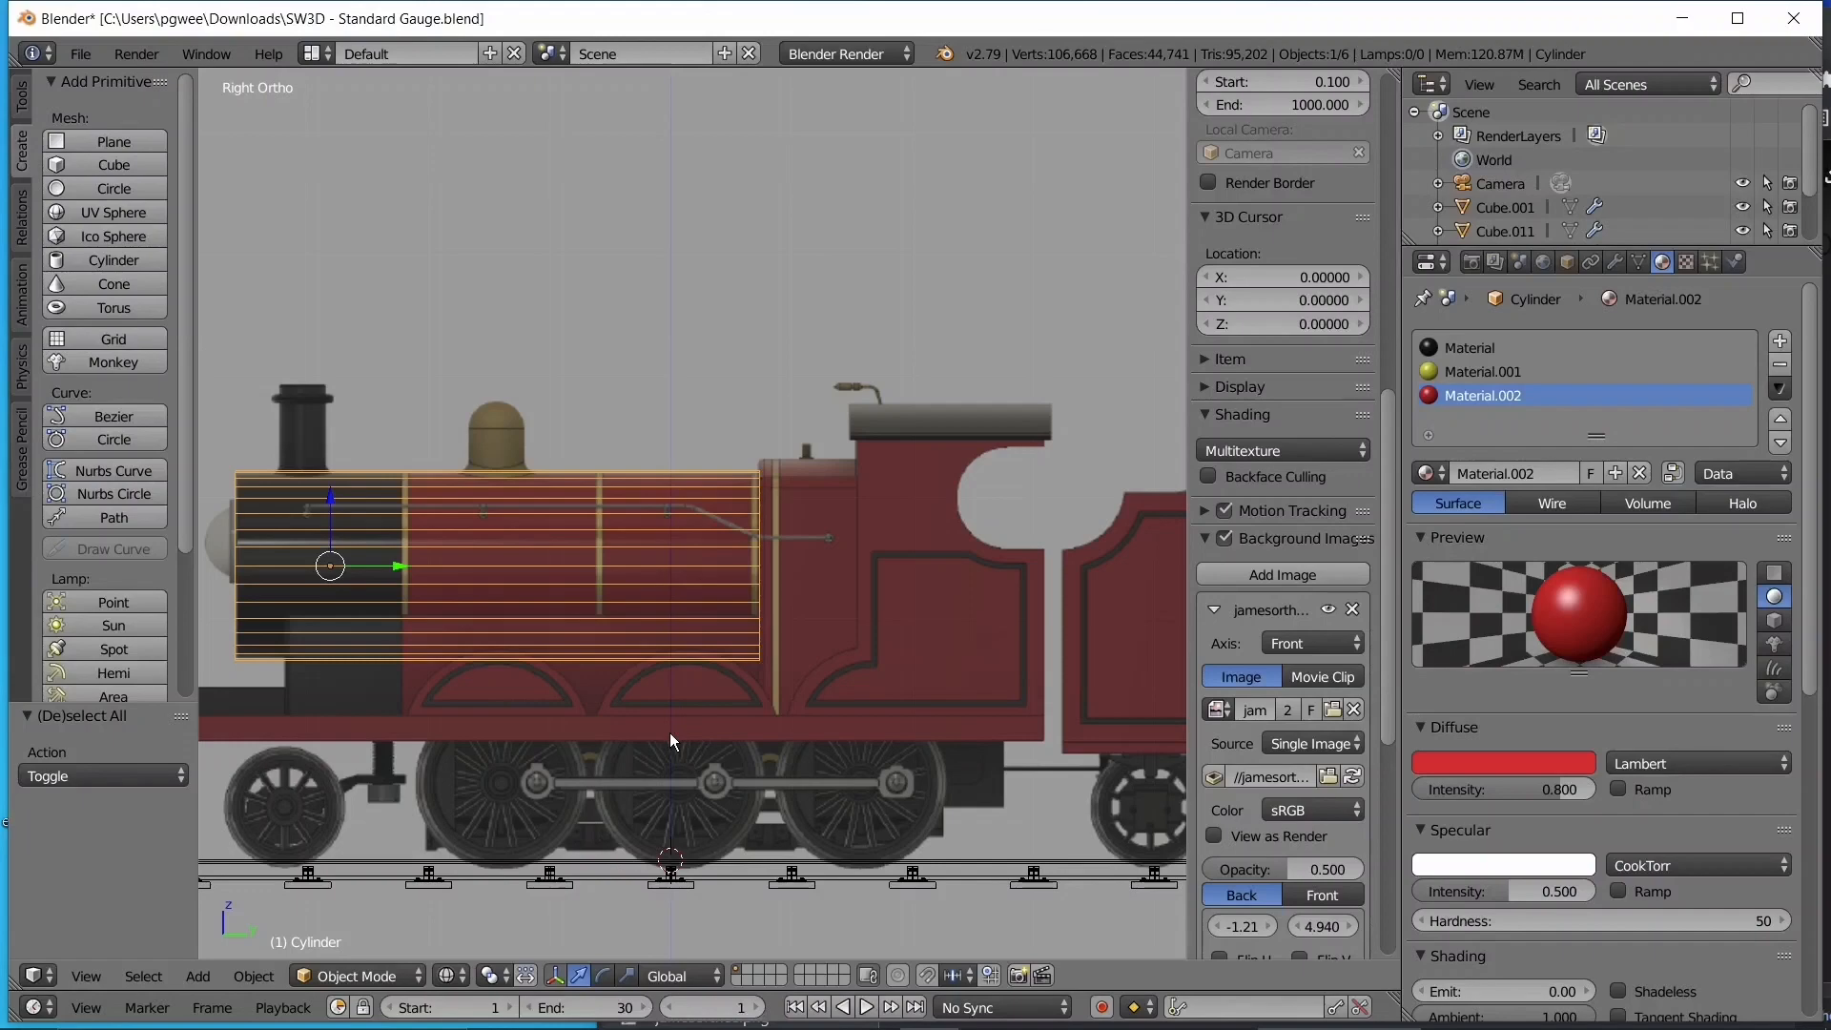
- Snap the 3D cursor to the scene centre and add a cube there for the firebox
{"action": "key", "text": "KP_1"}
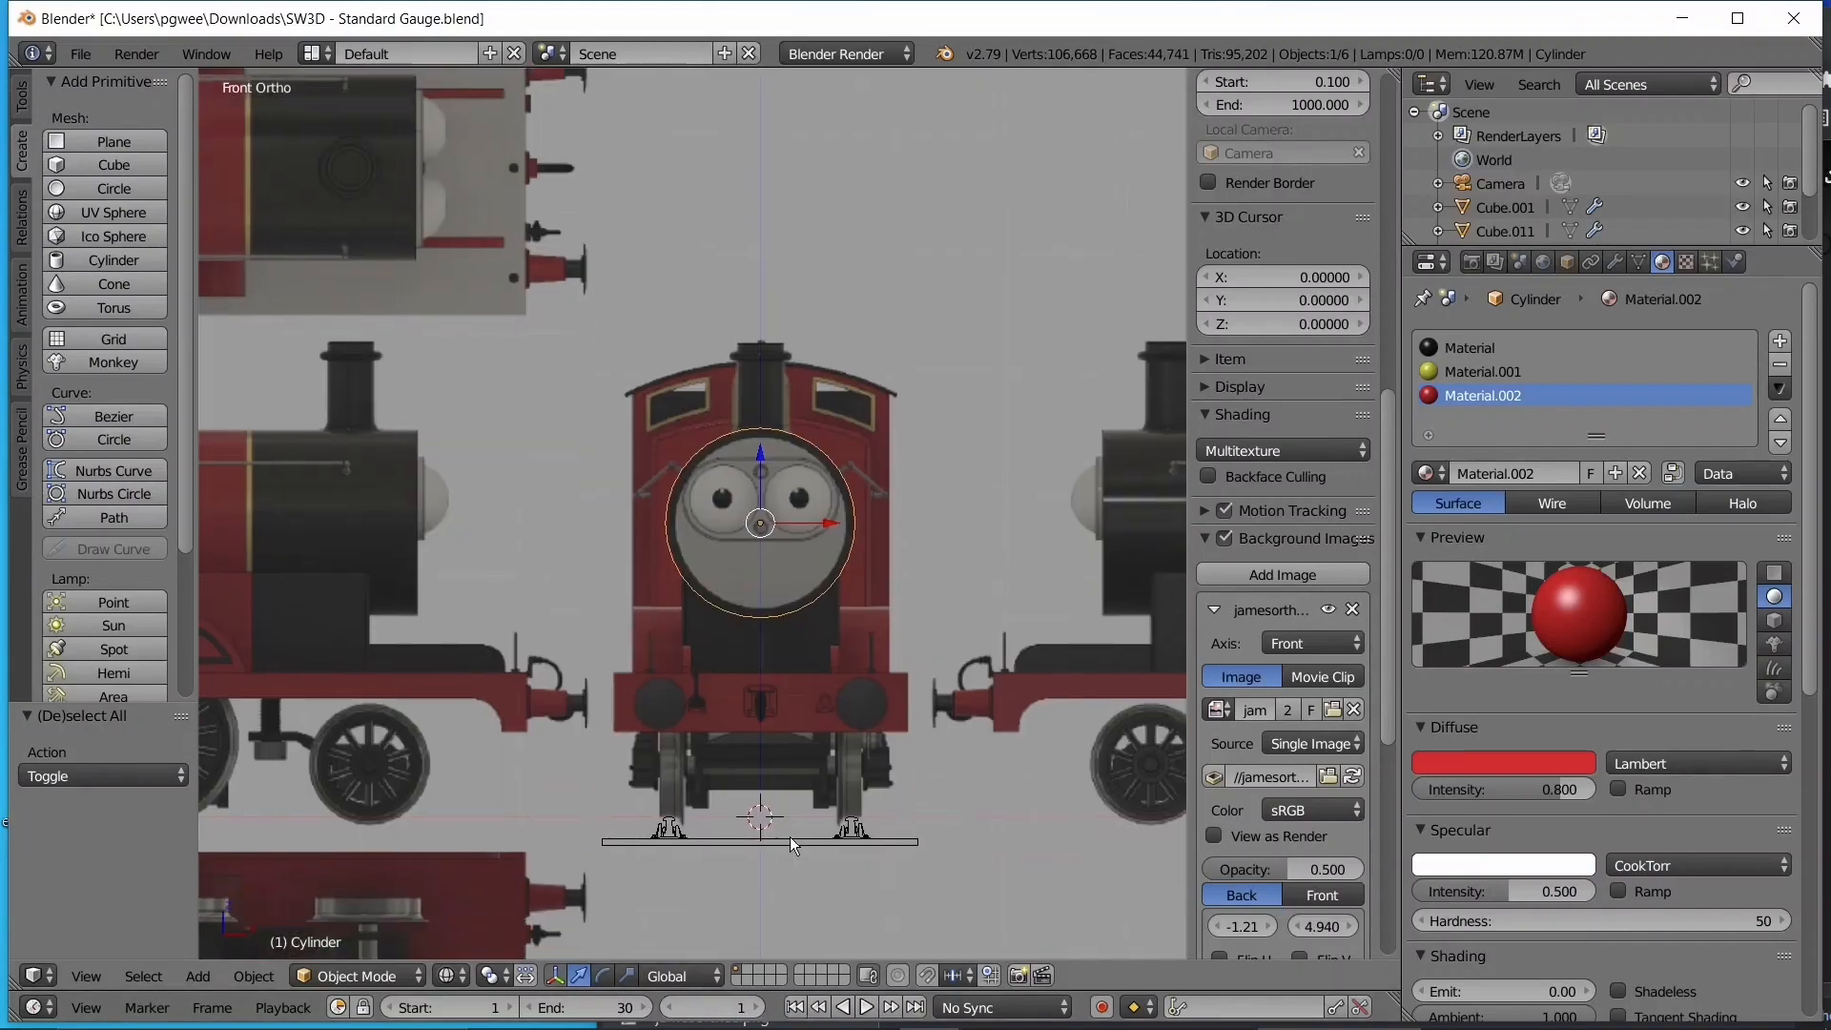
{"action": "scroll", "coordinate": [790, 838], "scroll_direction": "up", "scroll_amount": 4}
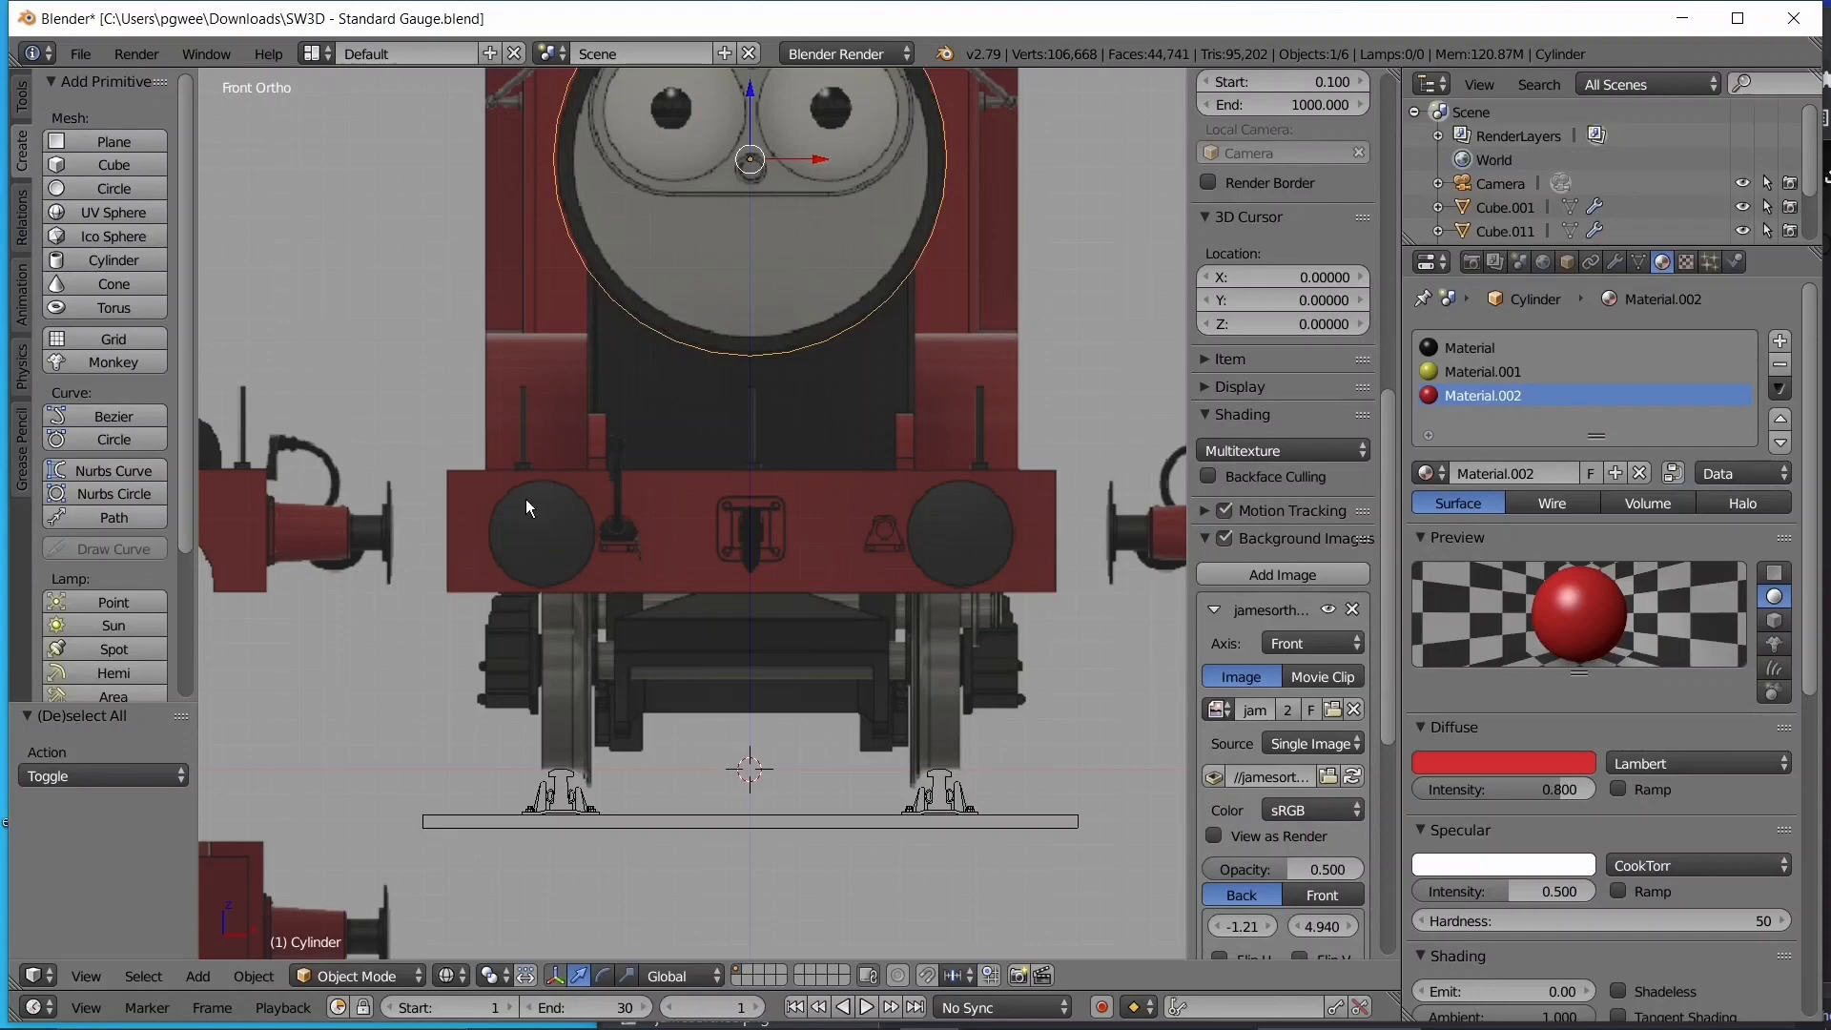
{"action": "key", "text": "shift+s"}
{"action": "left_click", "coordinate": [603, 546]}
{"action": "scroll", "coordinate": [781, 431], "scroll_direction": "down", "scroll_amount": 2}
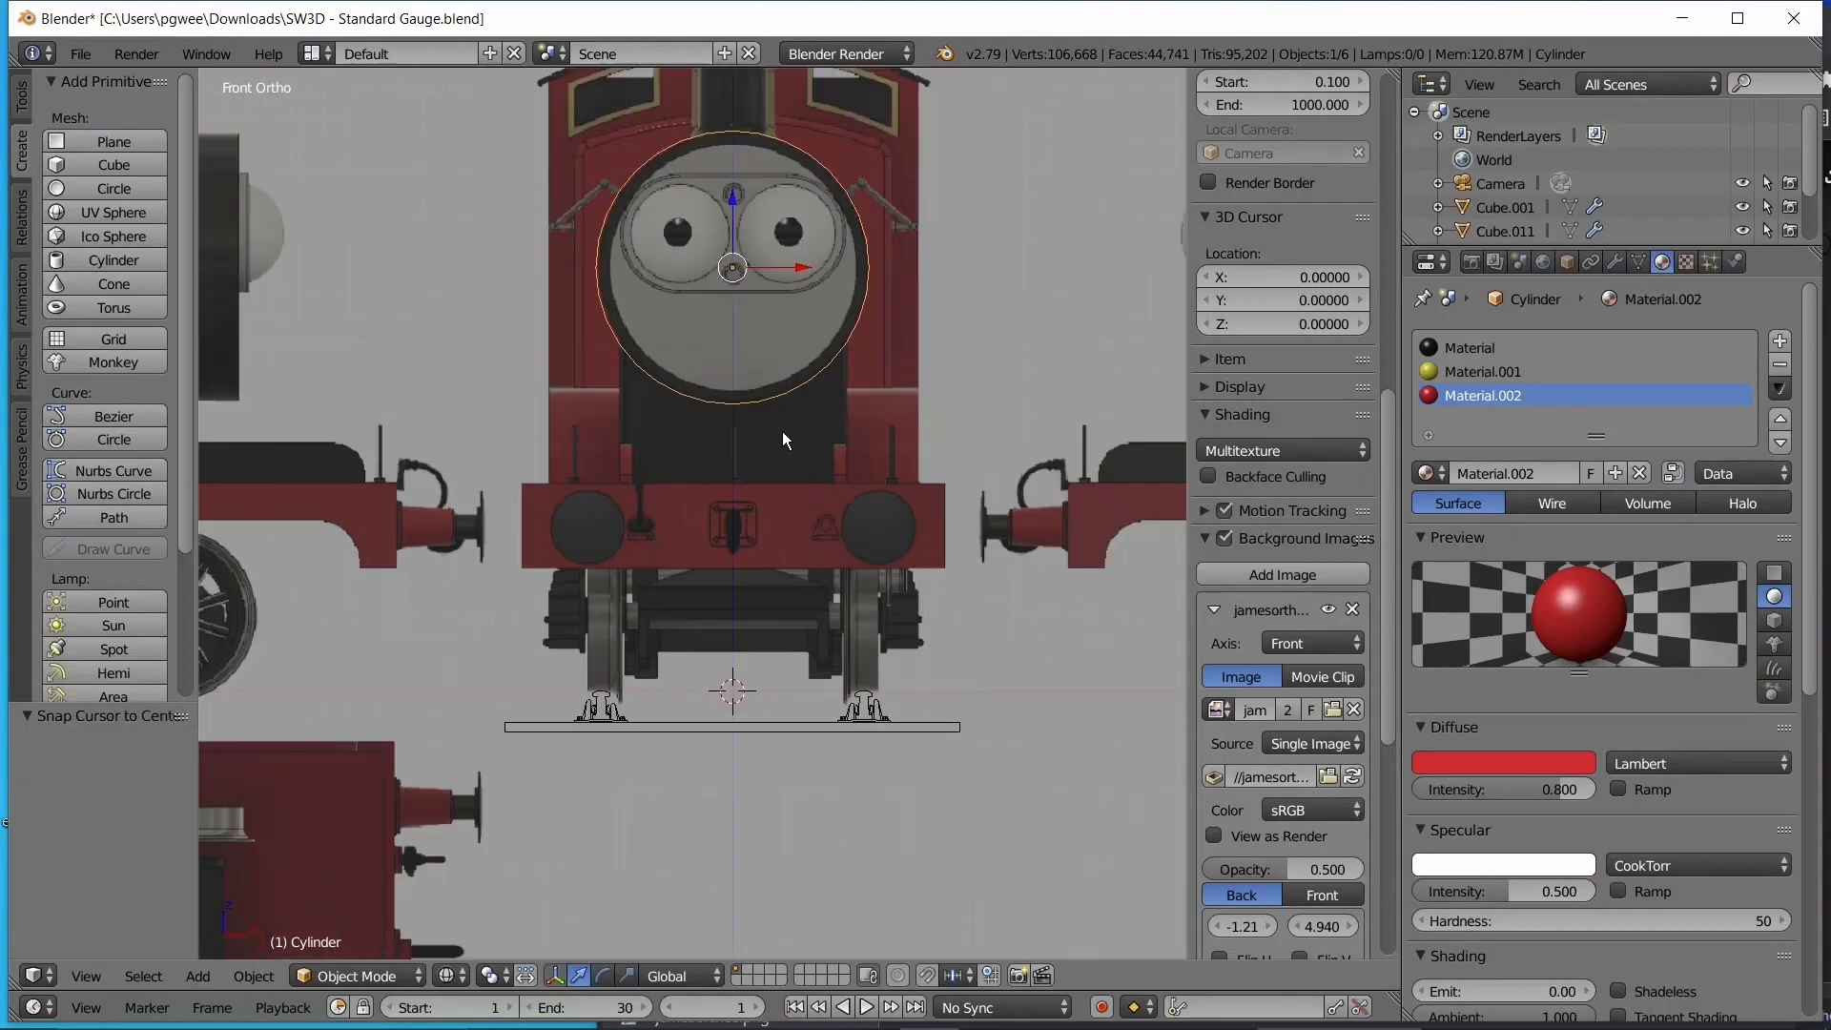
{"action": "middle_click_drag", "start_coordinate": [782, 431], "coordinate": [739, 594], "text": "shift"}
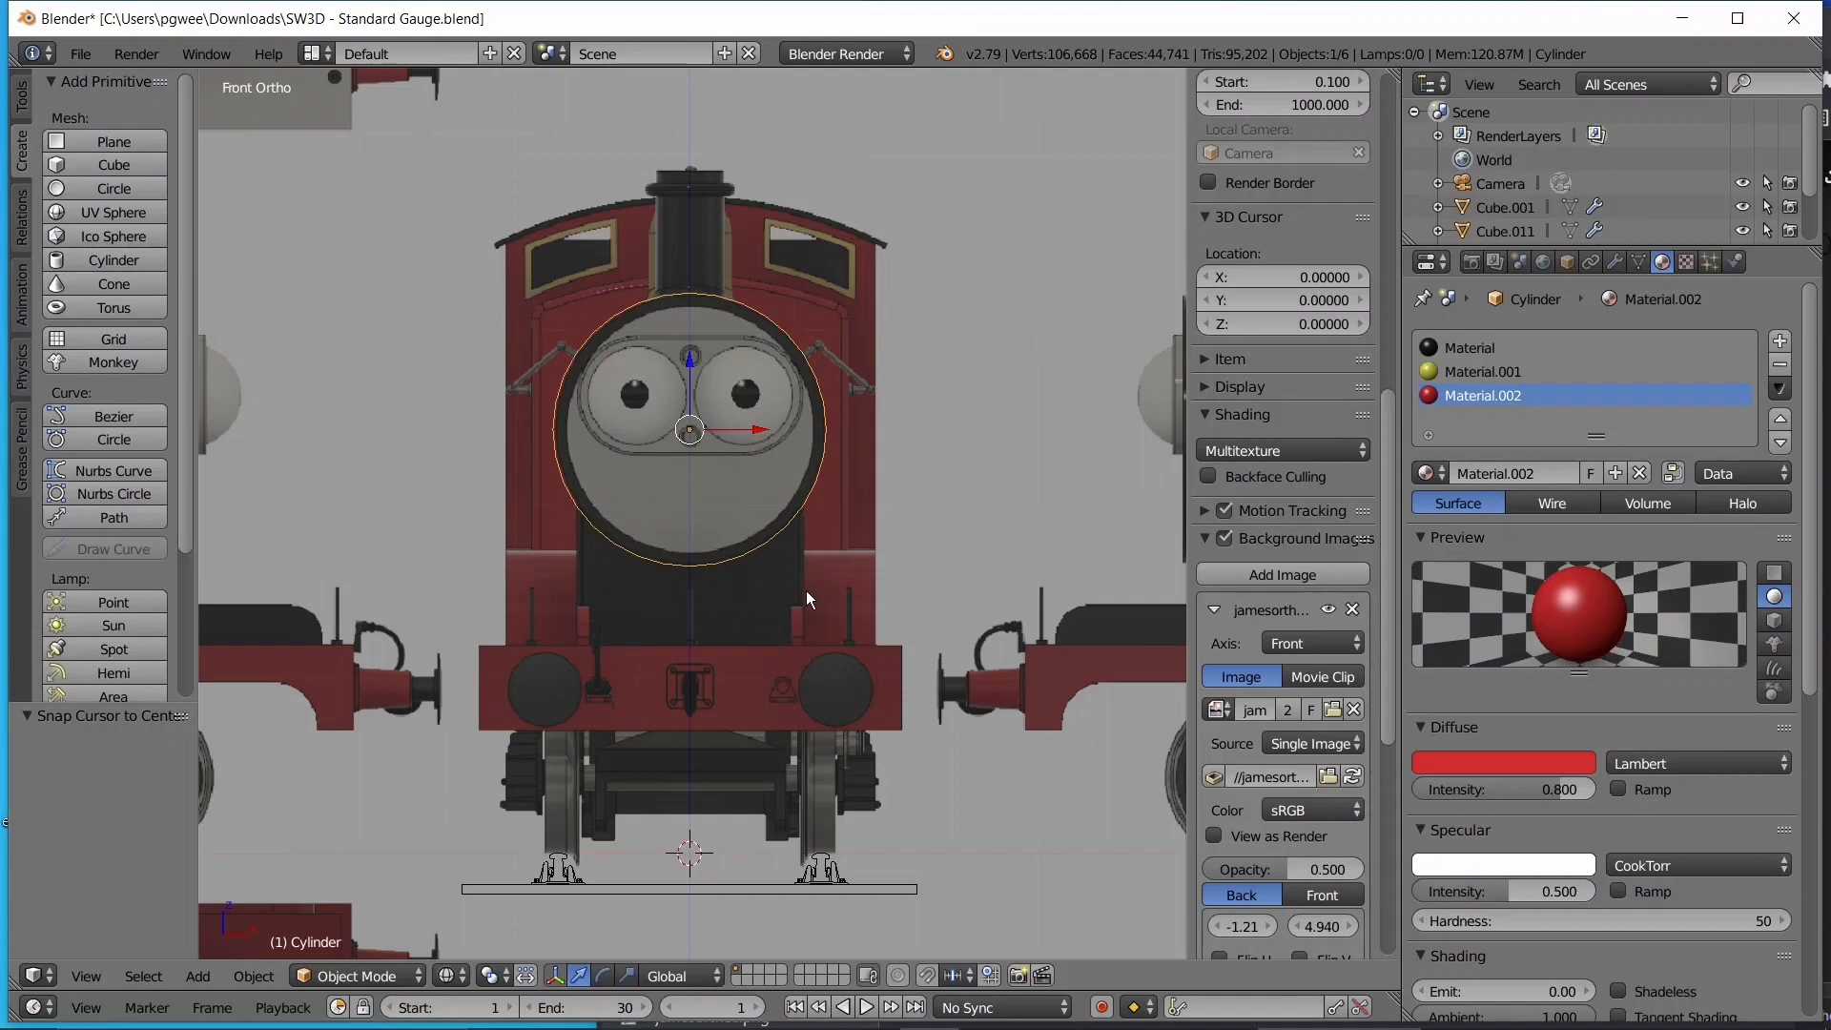
{"action": "key", "text": "KP_3"}
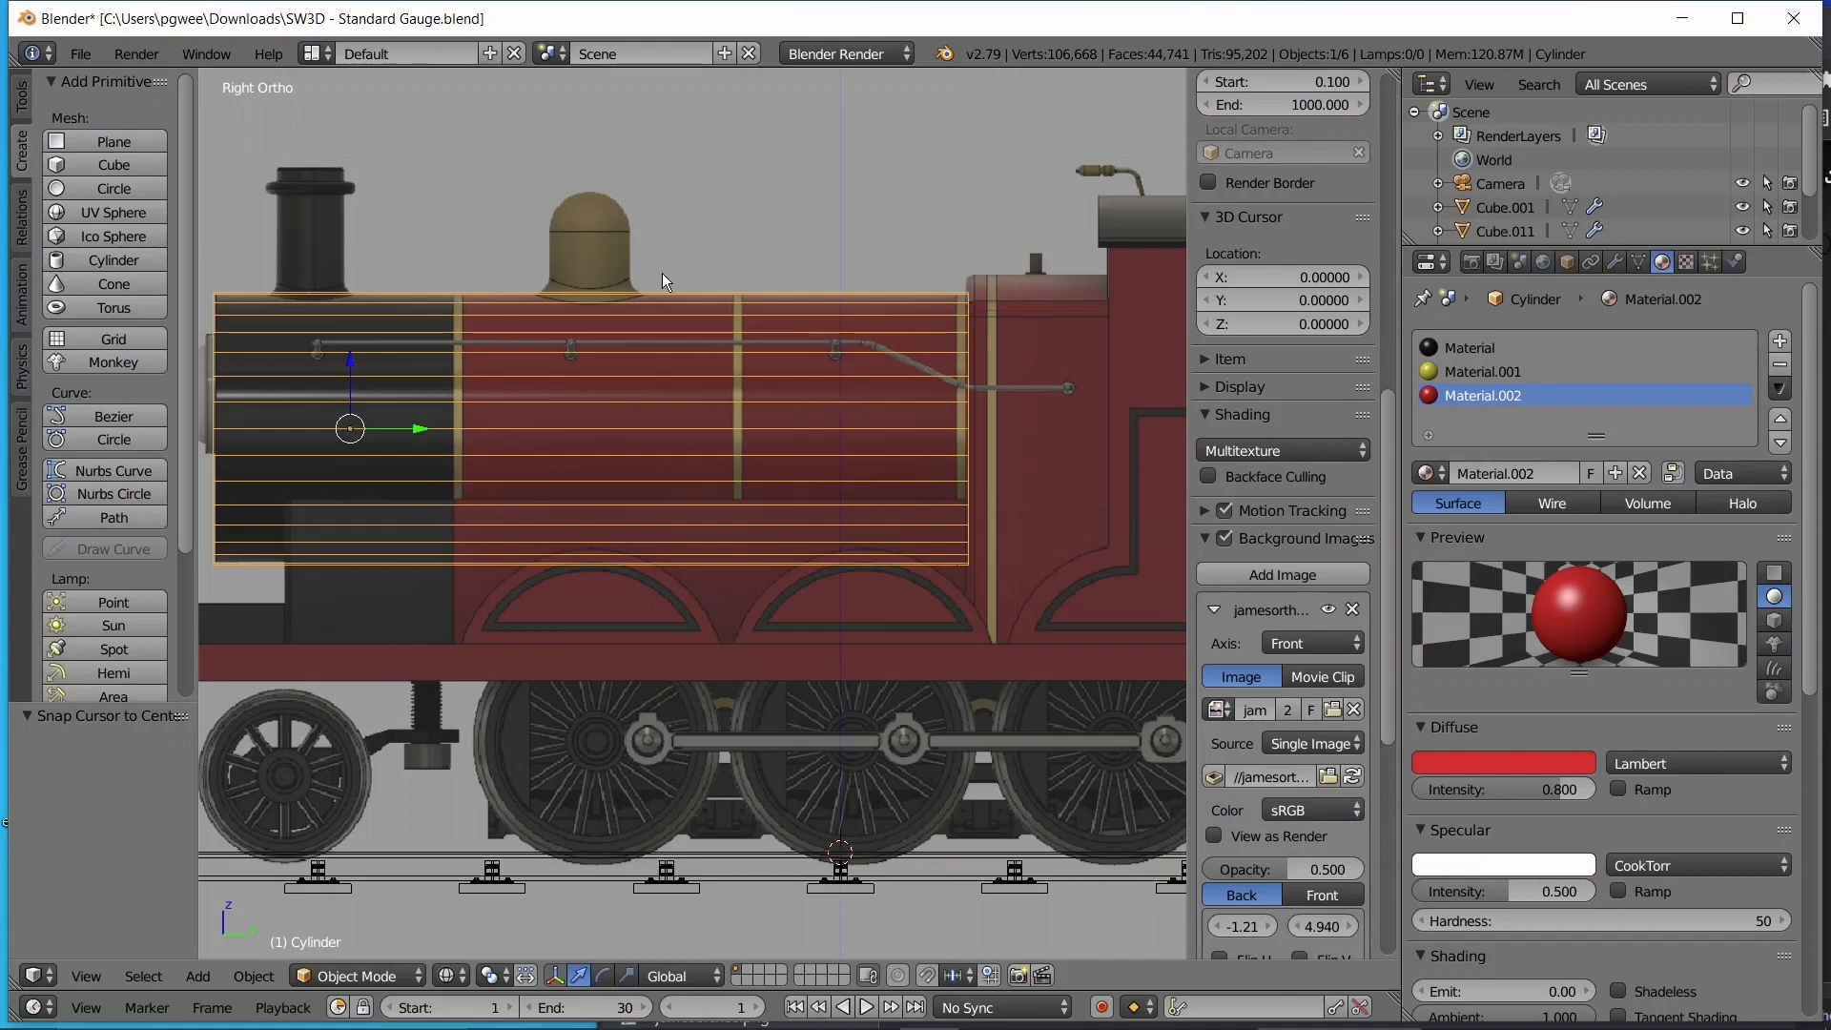
{"action": "left_click", "coordinate": [140, 168]}
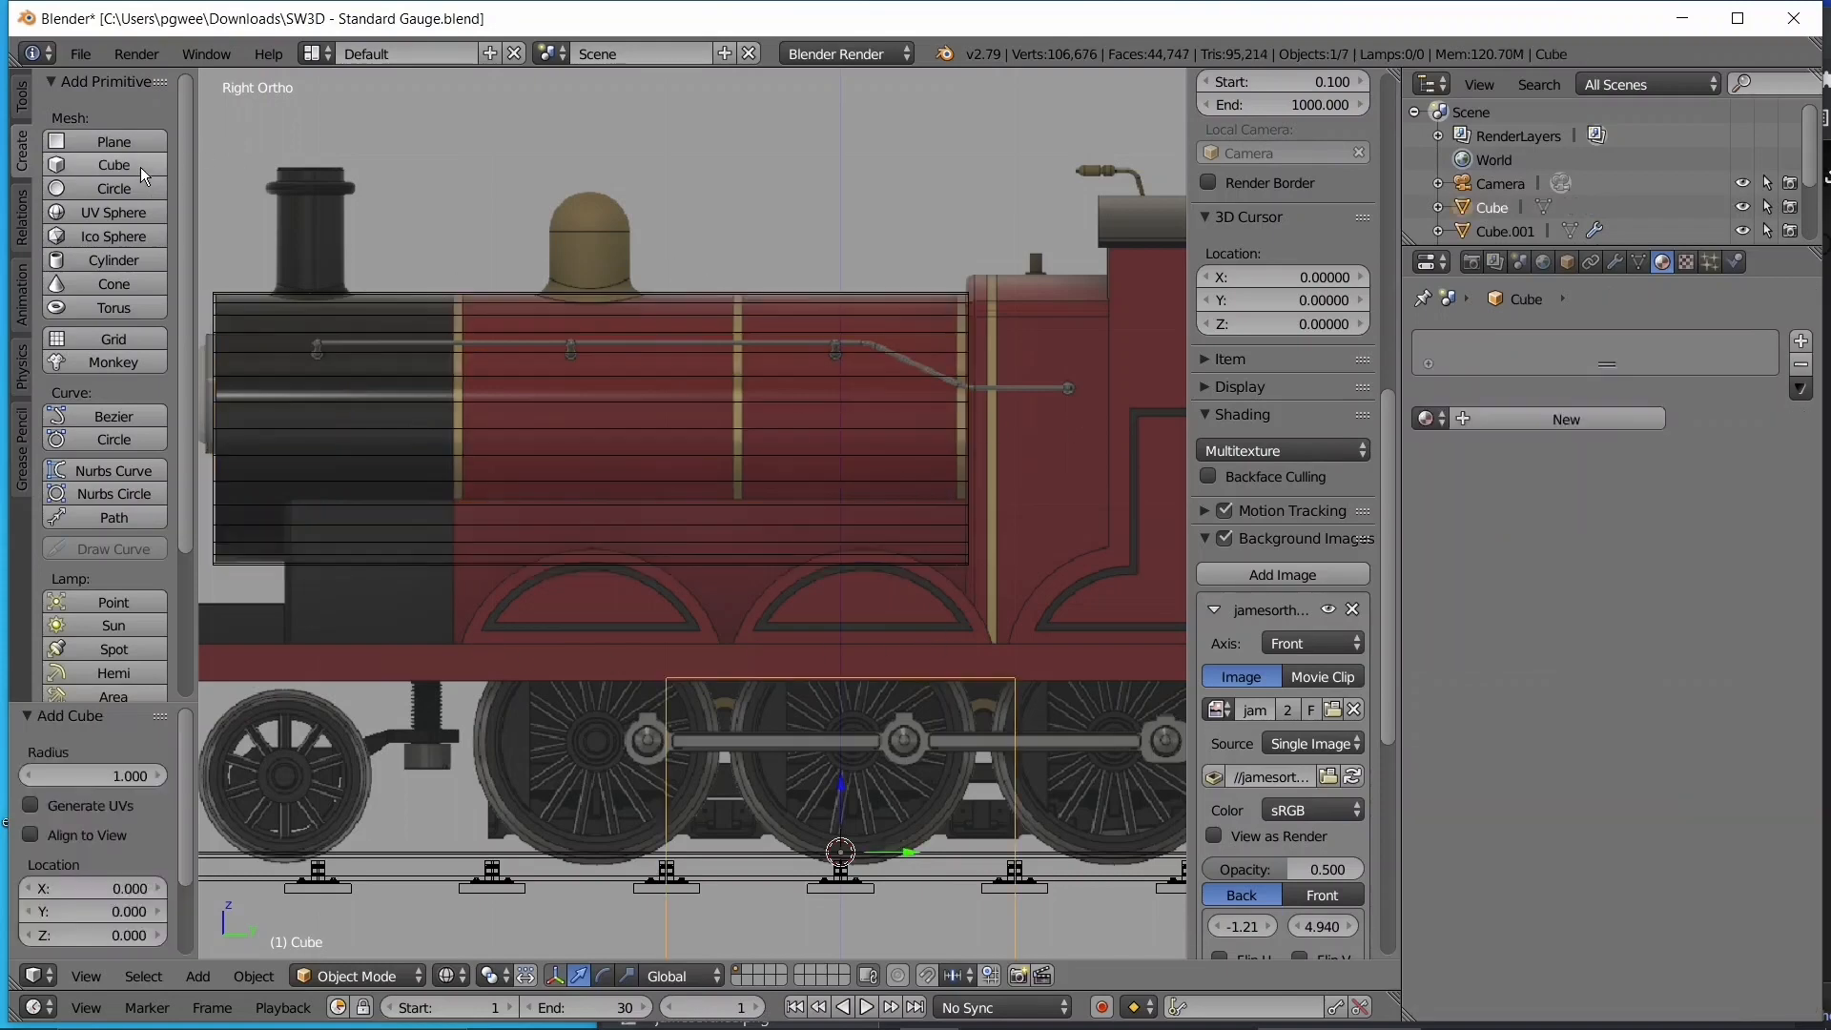
- Raise the cube about 2.26 units along Z over the front-view reference and scale it by about 0.93
{"action": "middle_click_drag", "start_coordinate": [734, 621], "coordinate": [1016, 622]}
{"action": "key", "text": "KP_1"}
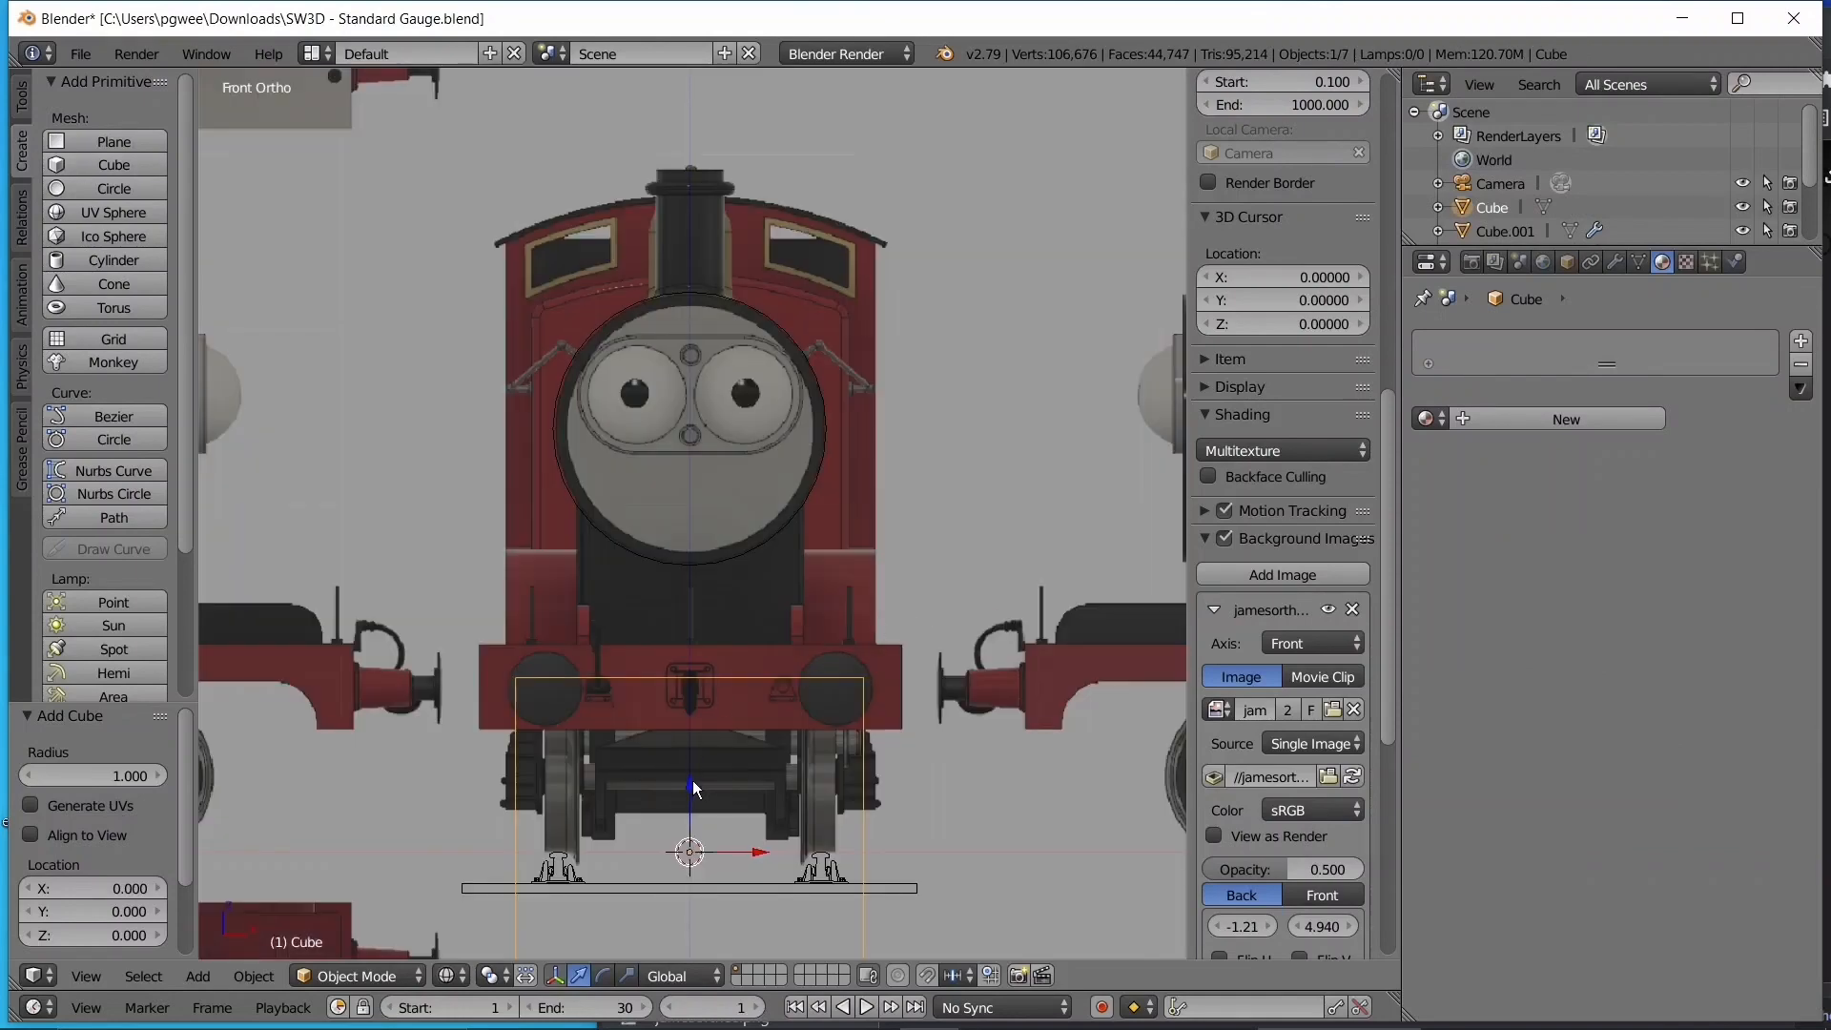
{"action": "left_click_drag", "start_coordinate": [692, 780], "coordinate": [764, 390]}
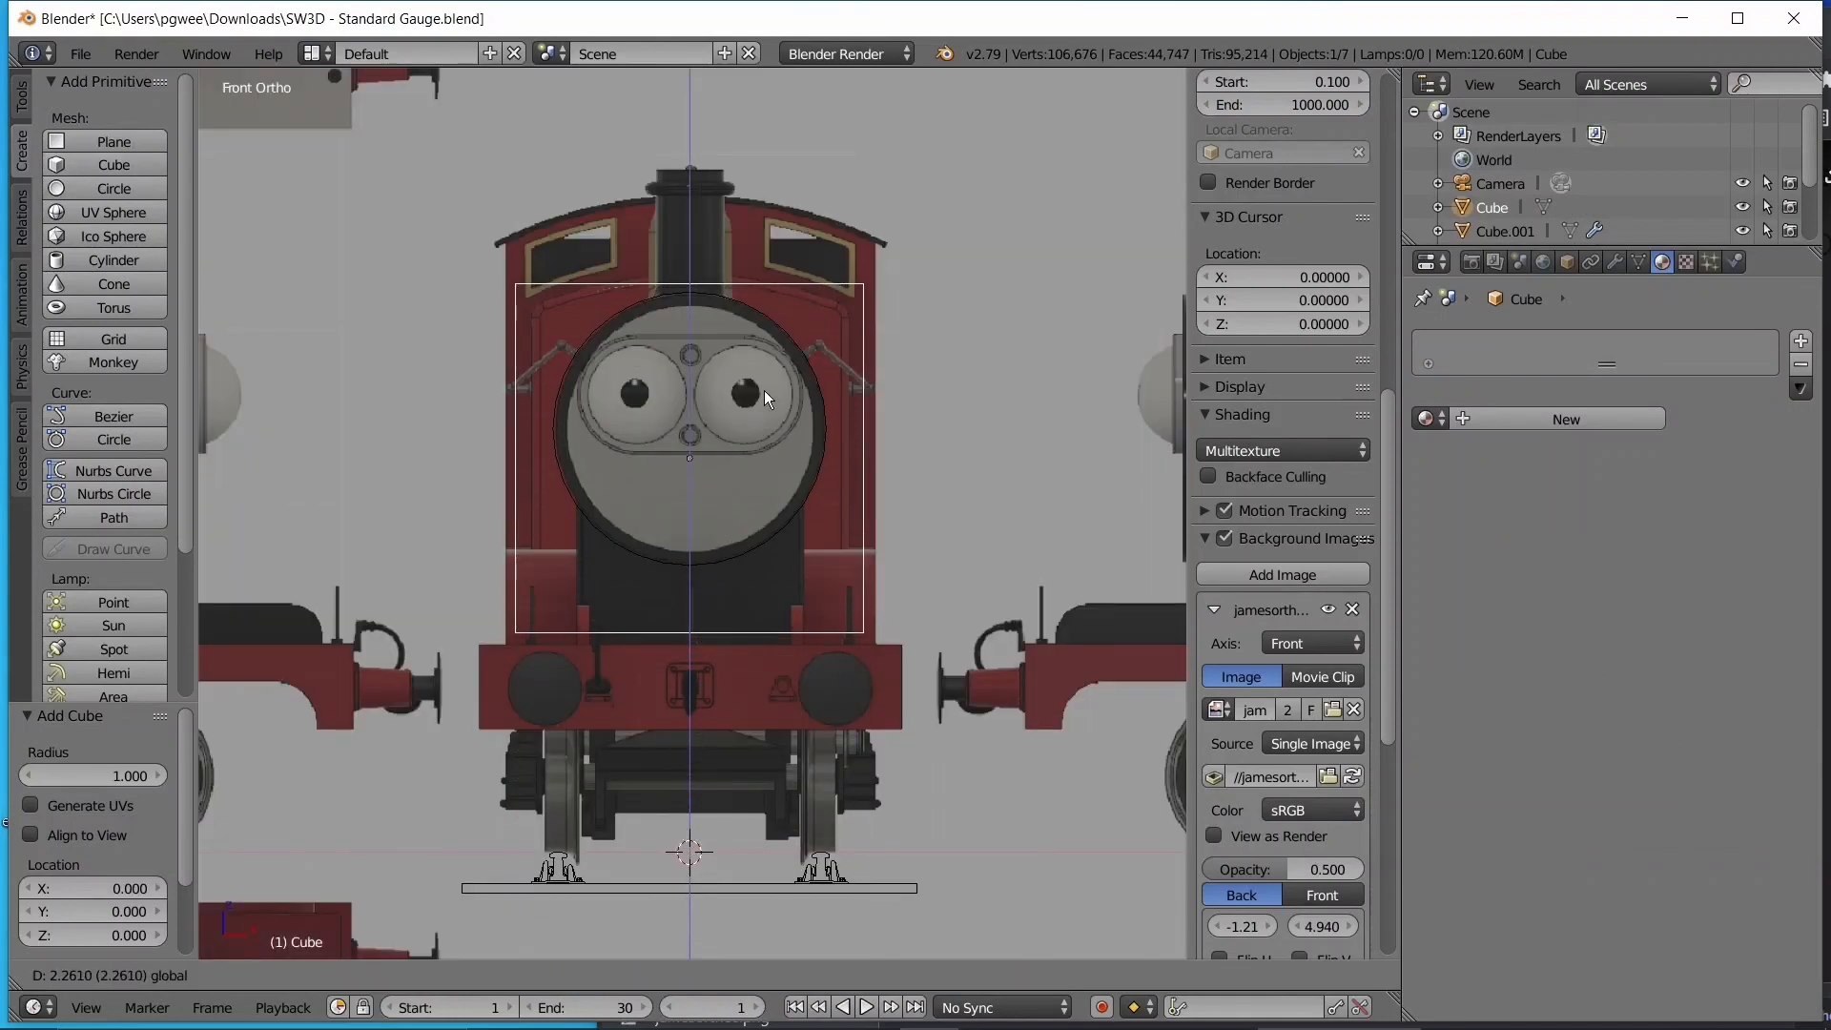
{"action": "key", "text": "s"}
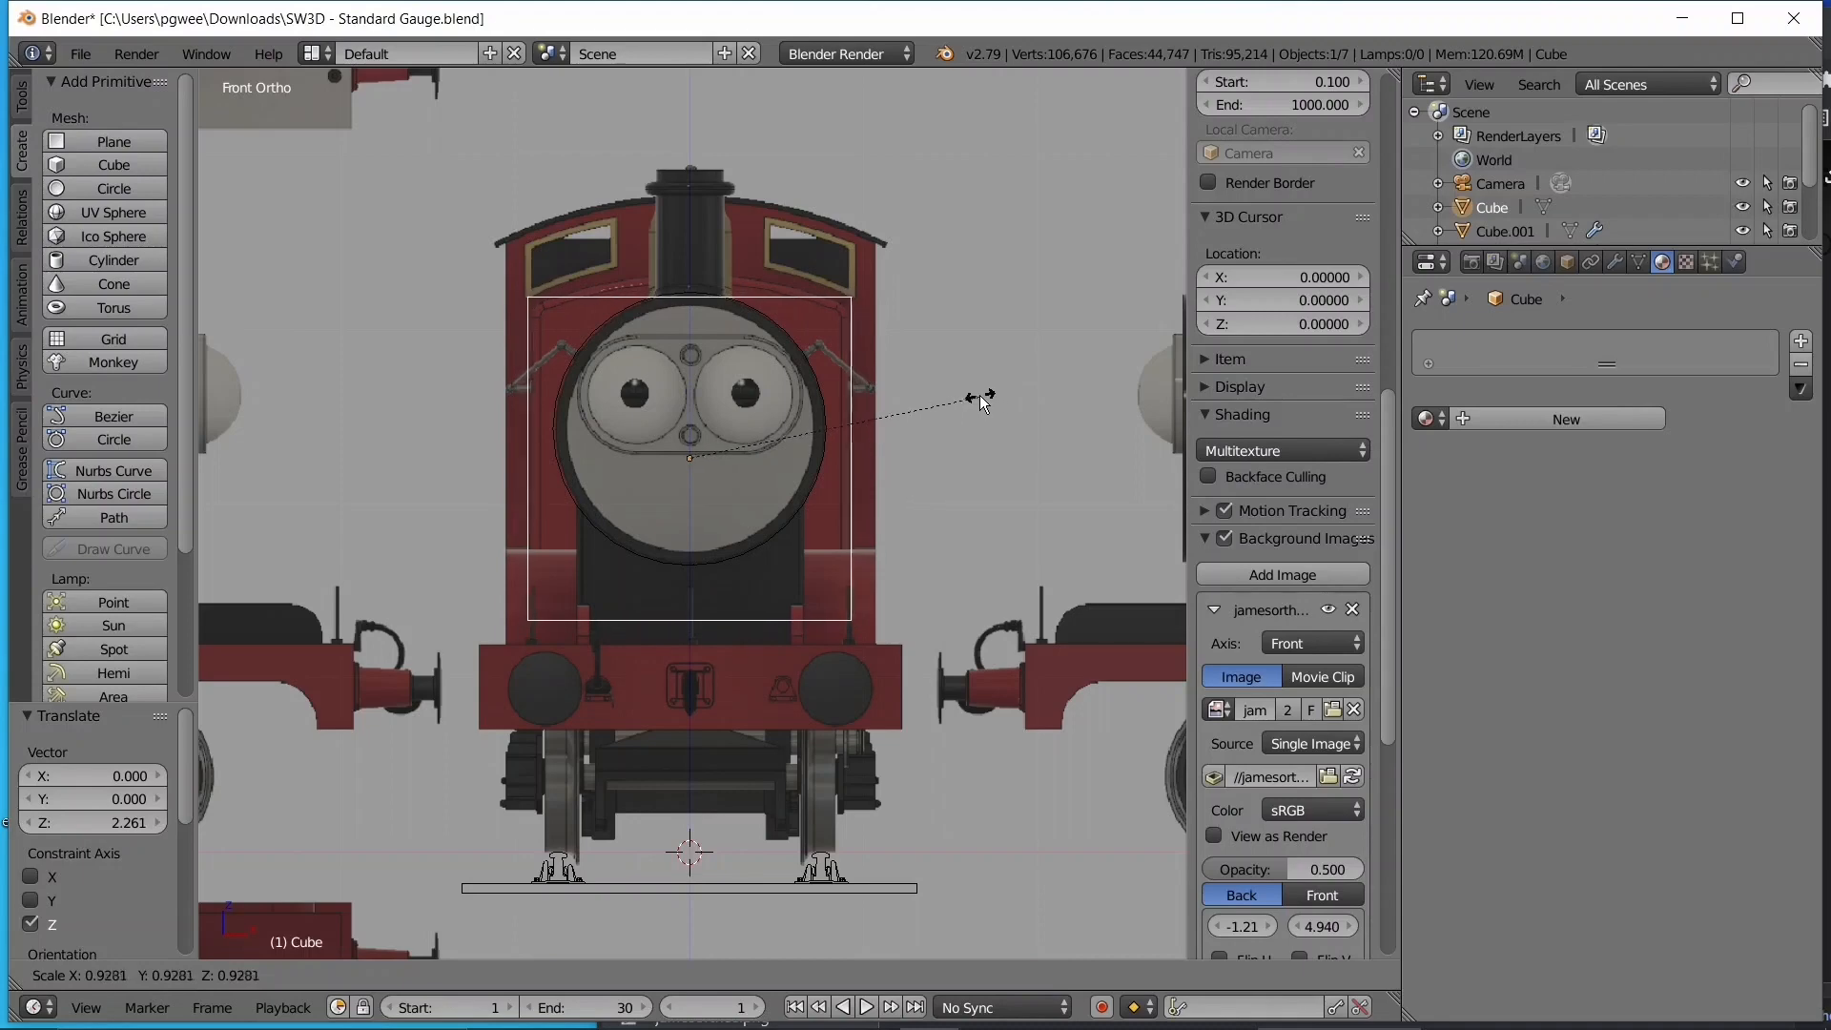
{"action": "left_click", "coordinate": [953, 416]}
- Align the cube with the cab front and running board by moving it about 0.61 along Y and -0.13 along Z
{"action": "key", "text": "KP_3"}
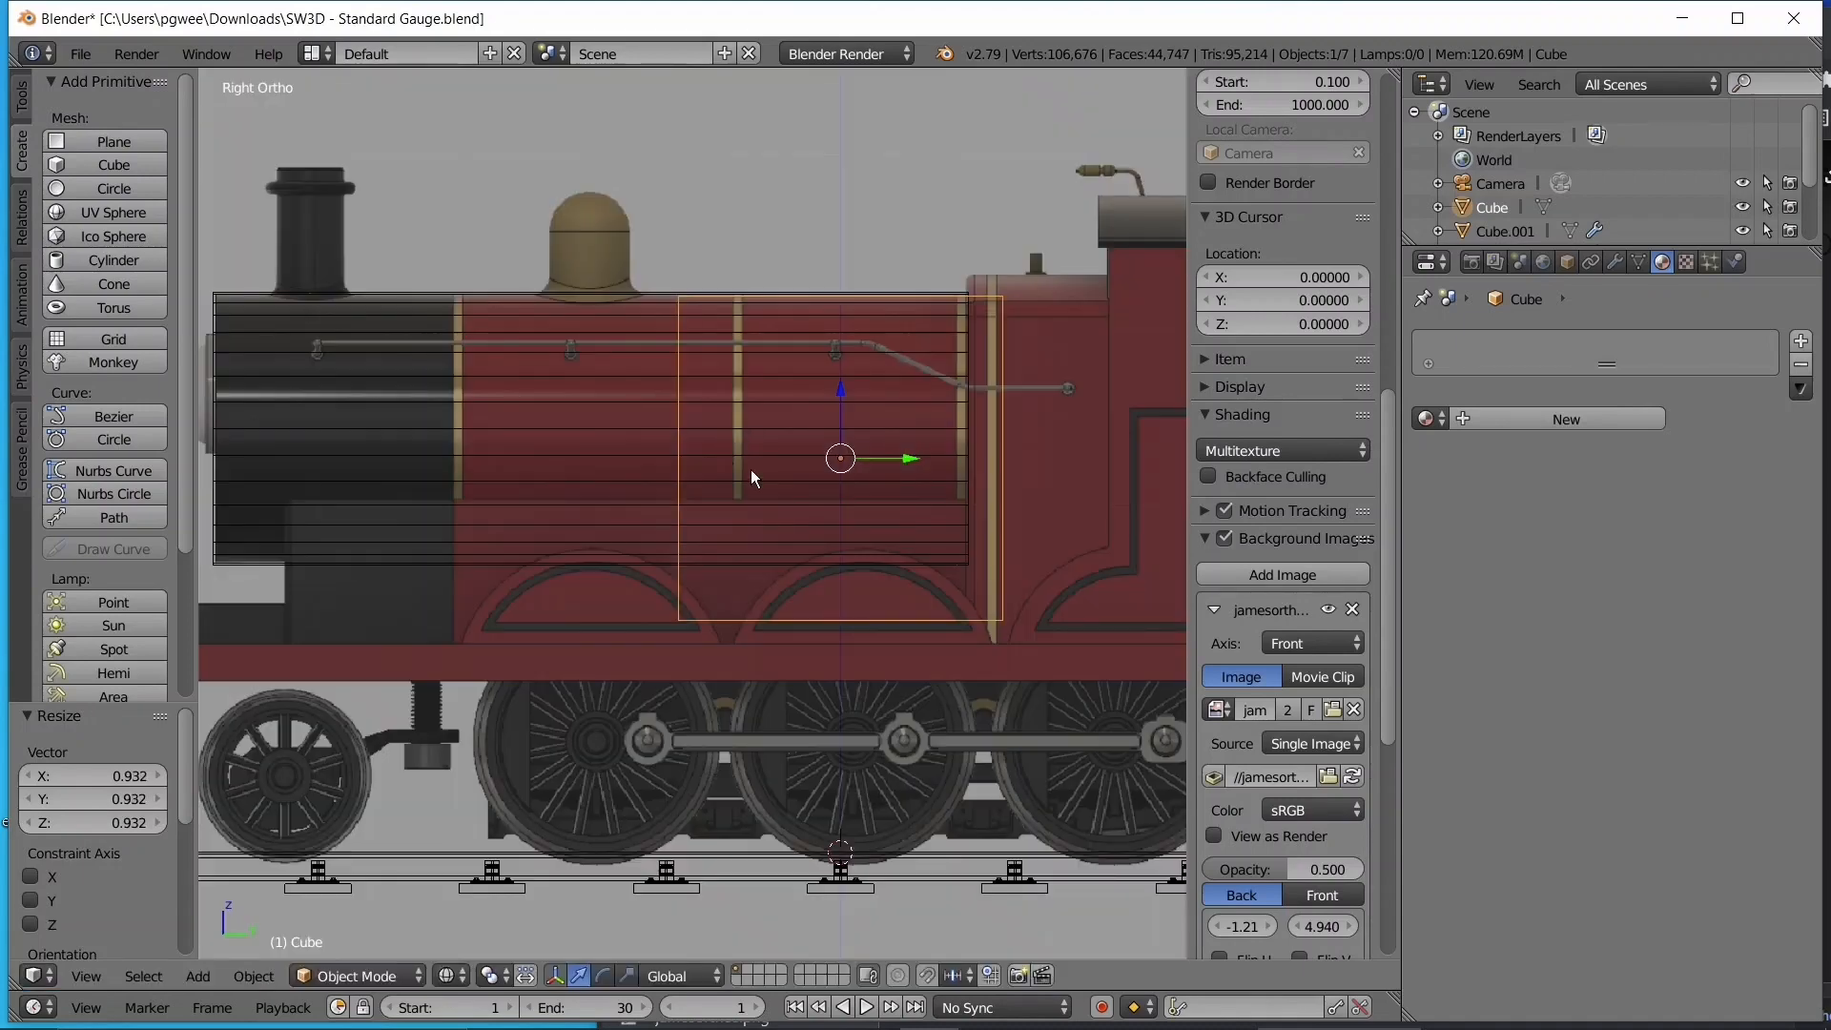
{"action": "left_click", "coordinate": [913, 469]}
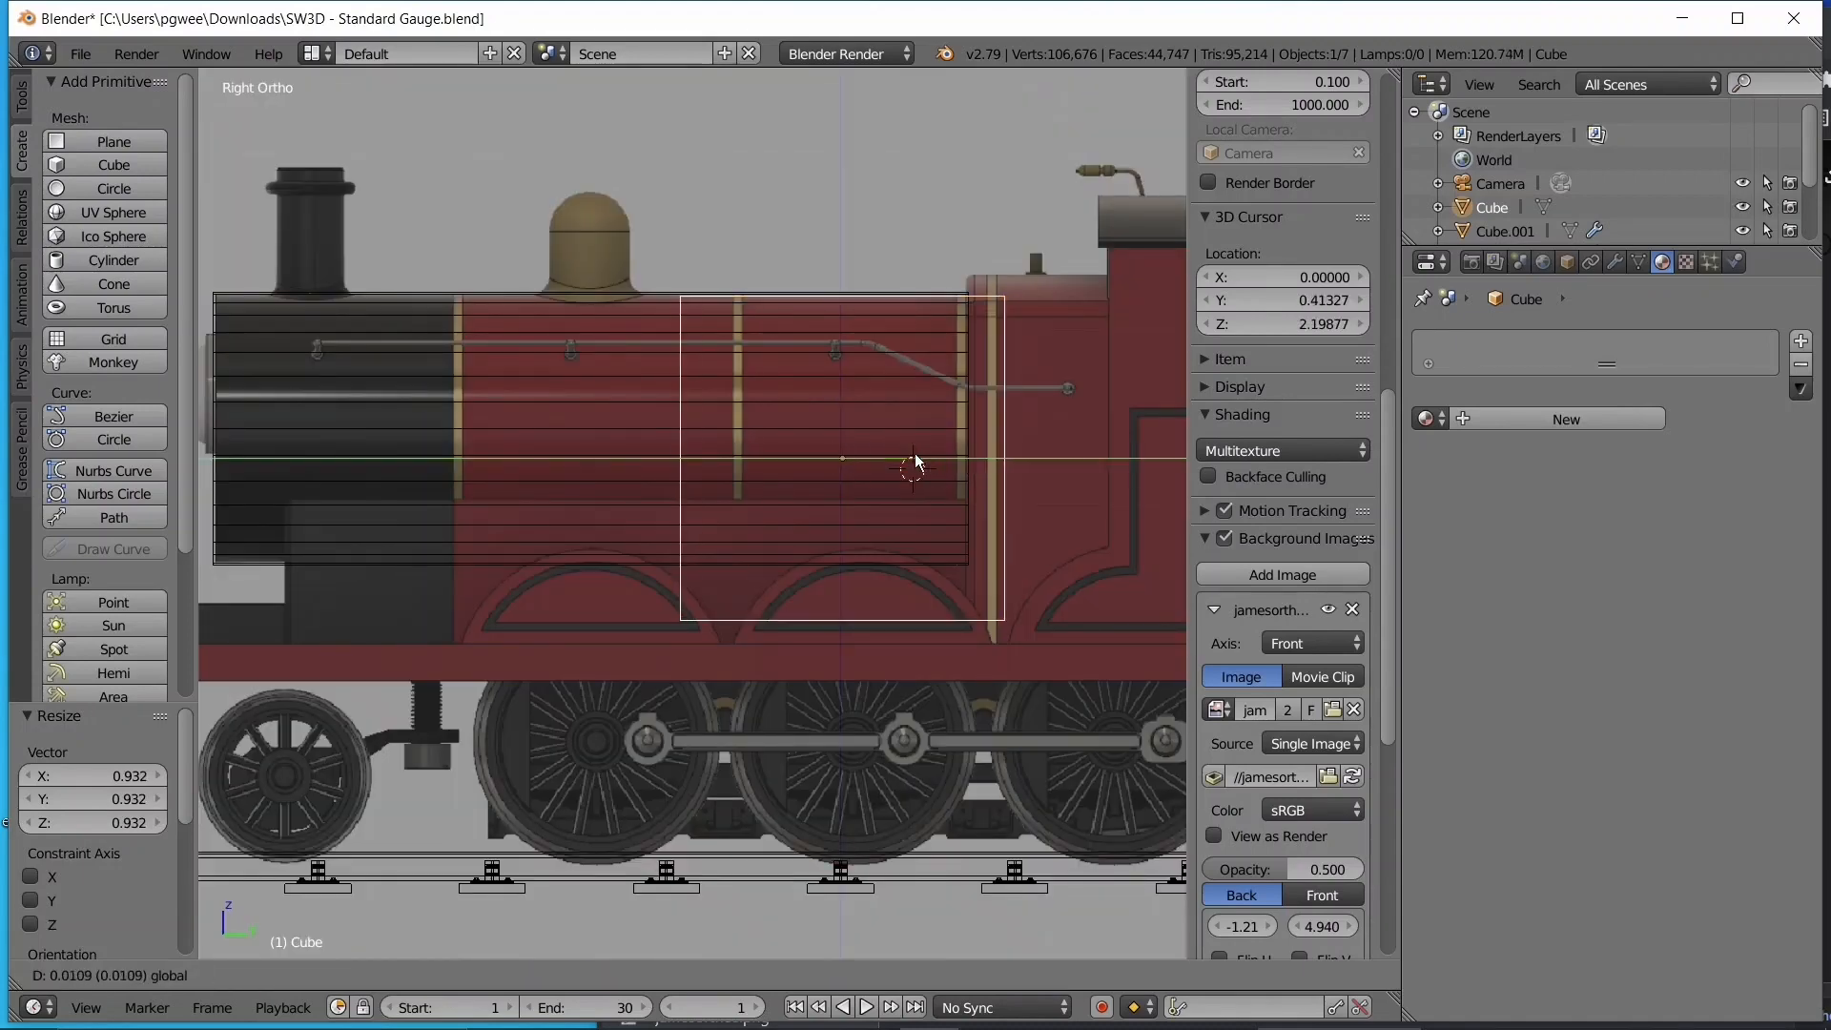
{"action": "left_click_drag", "start_coordinate": [914, 454], "coordinate": [1019, 452]}
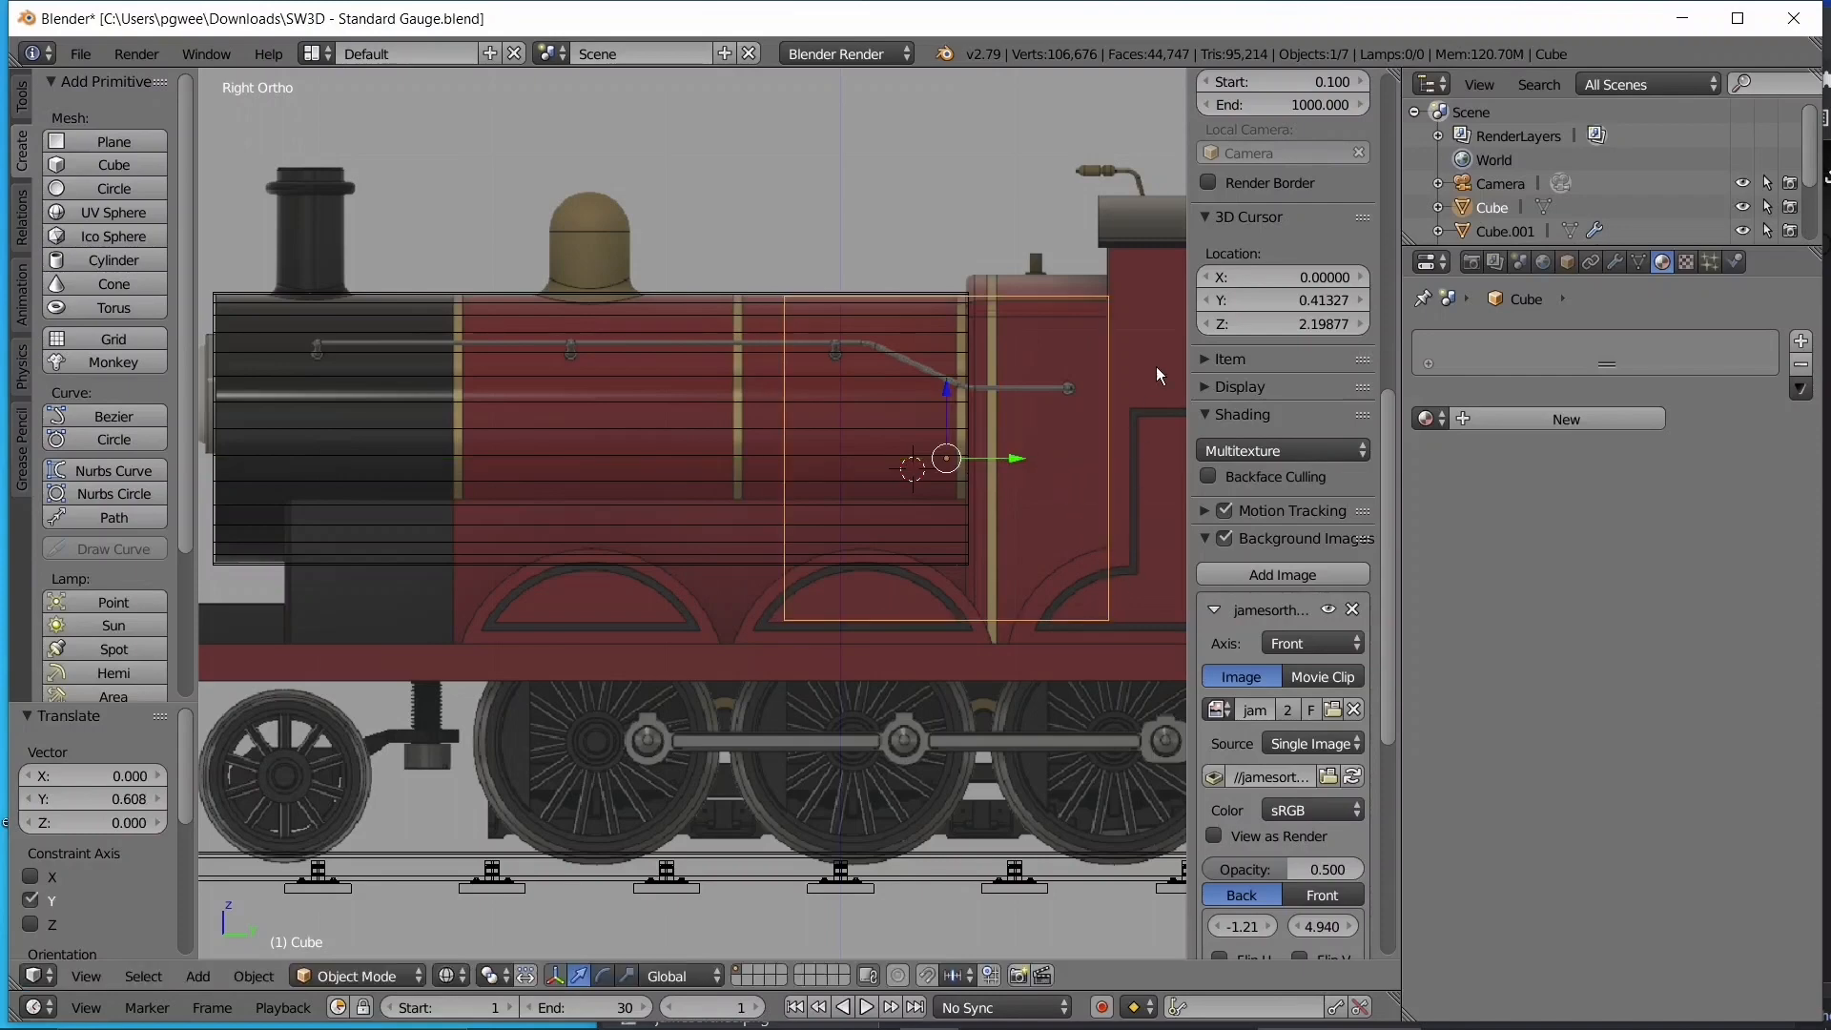
{"action": "key", "text": "g"}
{"action": "key", "text": "z"}
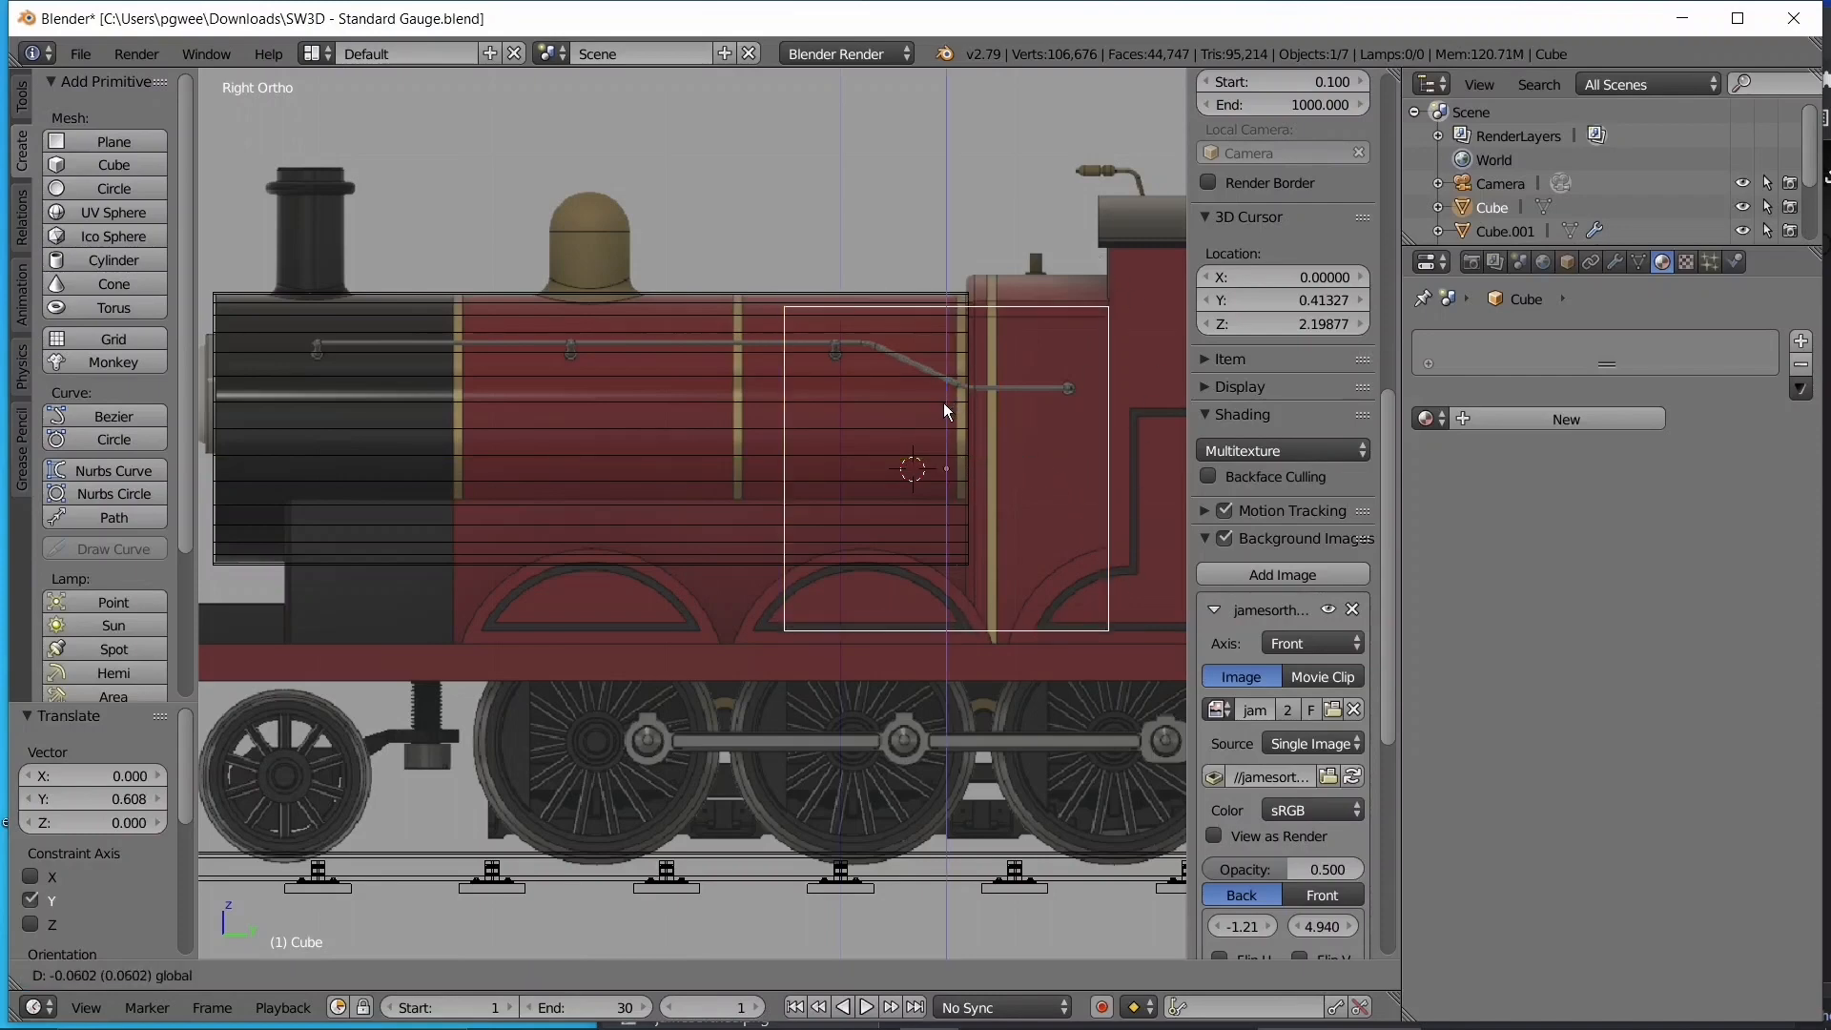
{"action": "left_click", "coordinate": [931, 417]}
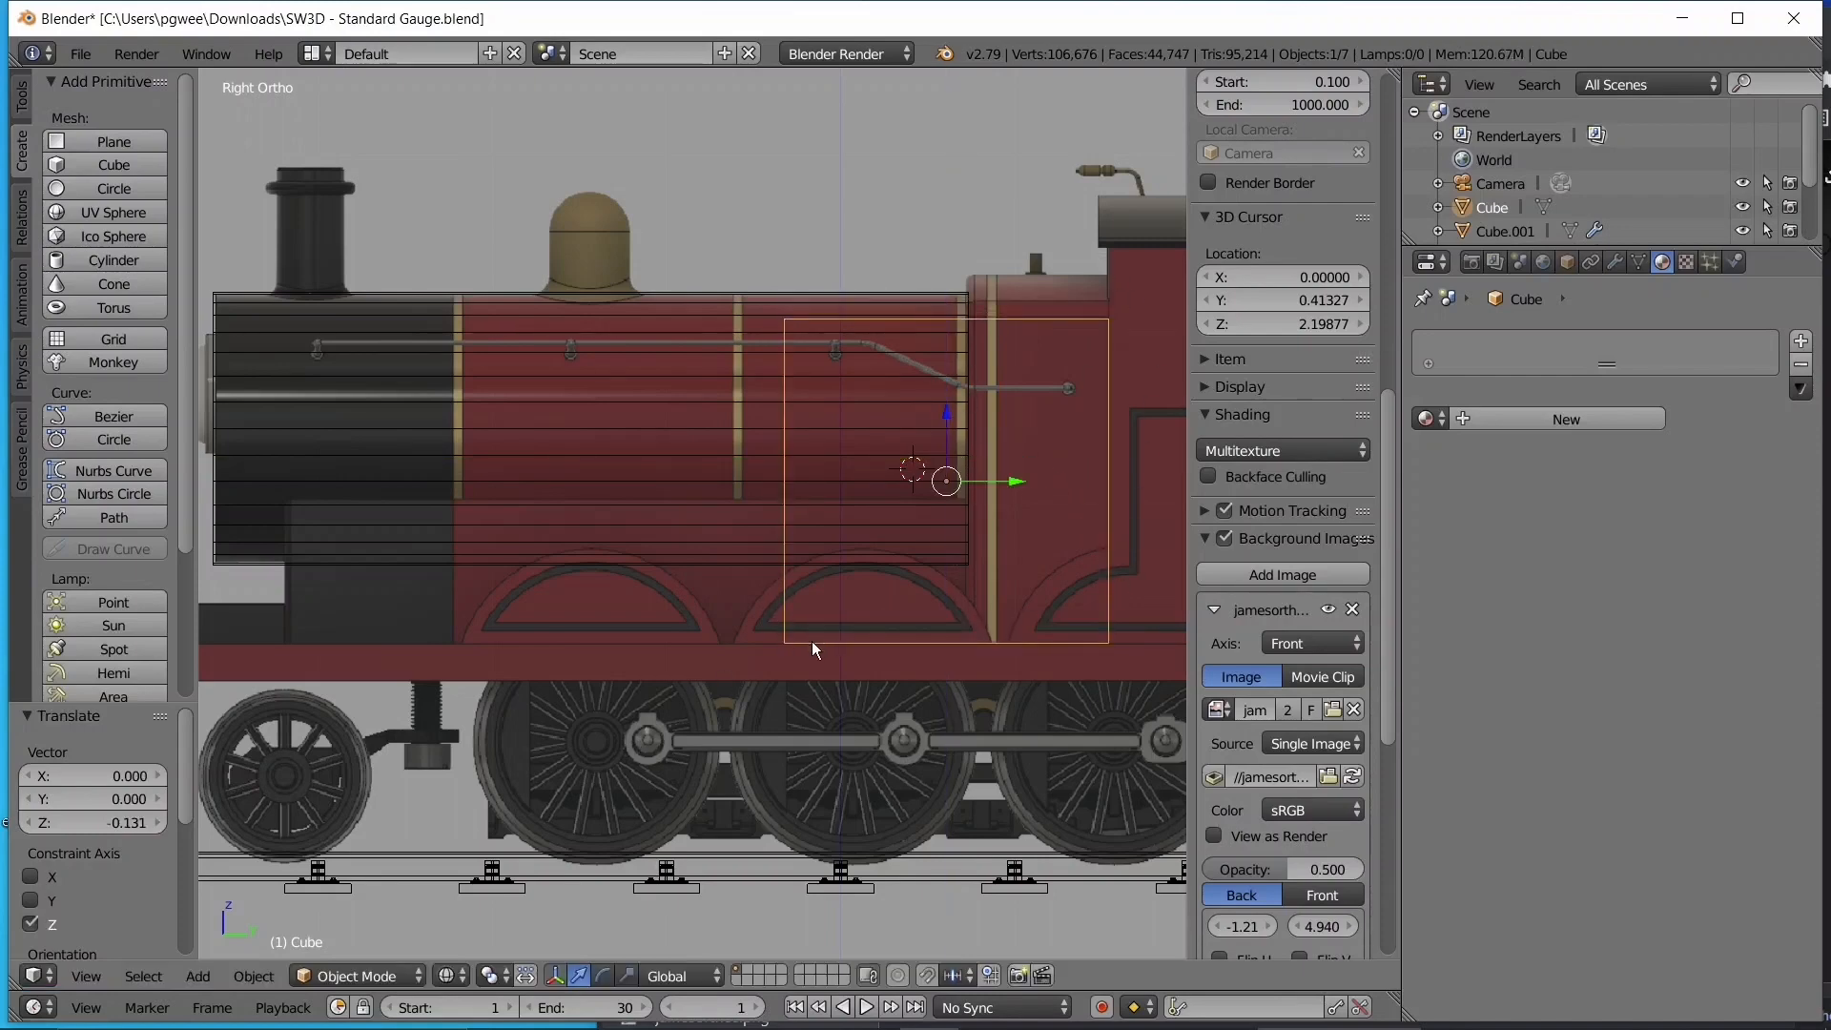
- Move the cube's front face about 1.05 units along Y to the rear end of the boiler
{"action": "key", "text": "Tab"}
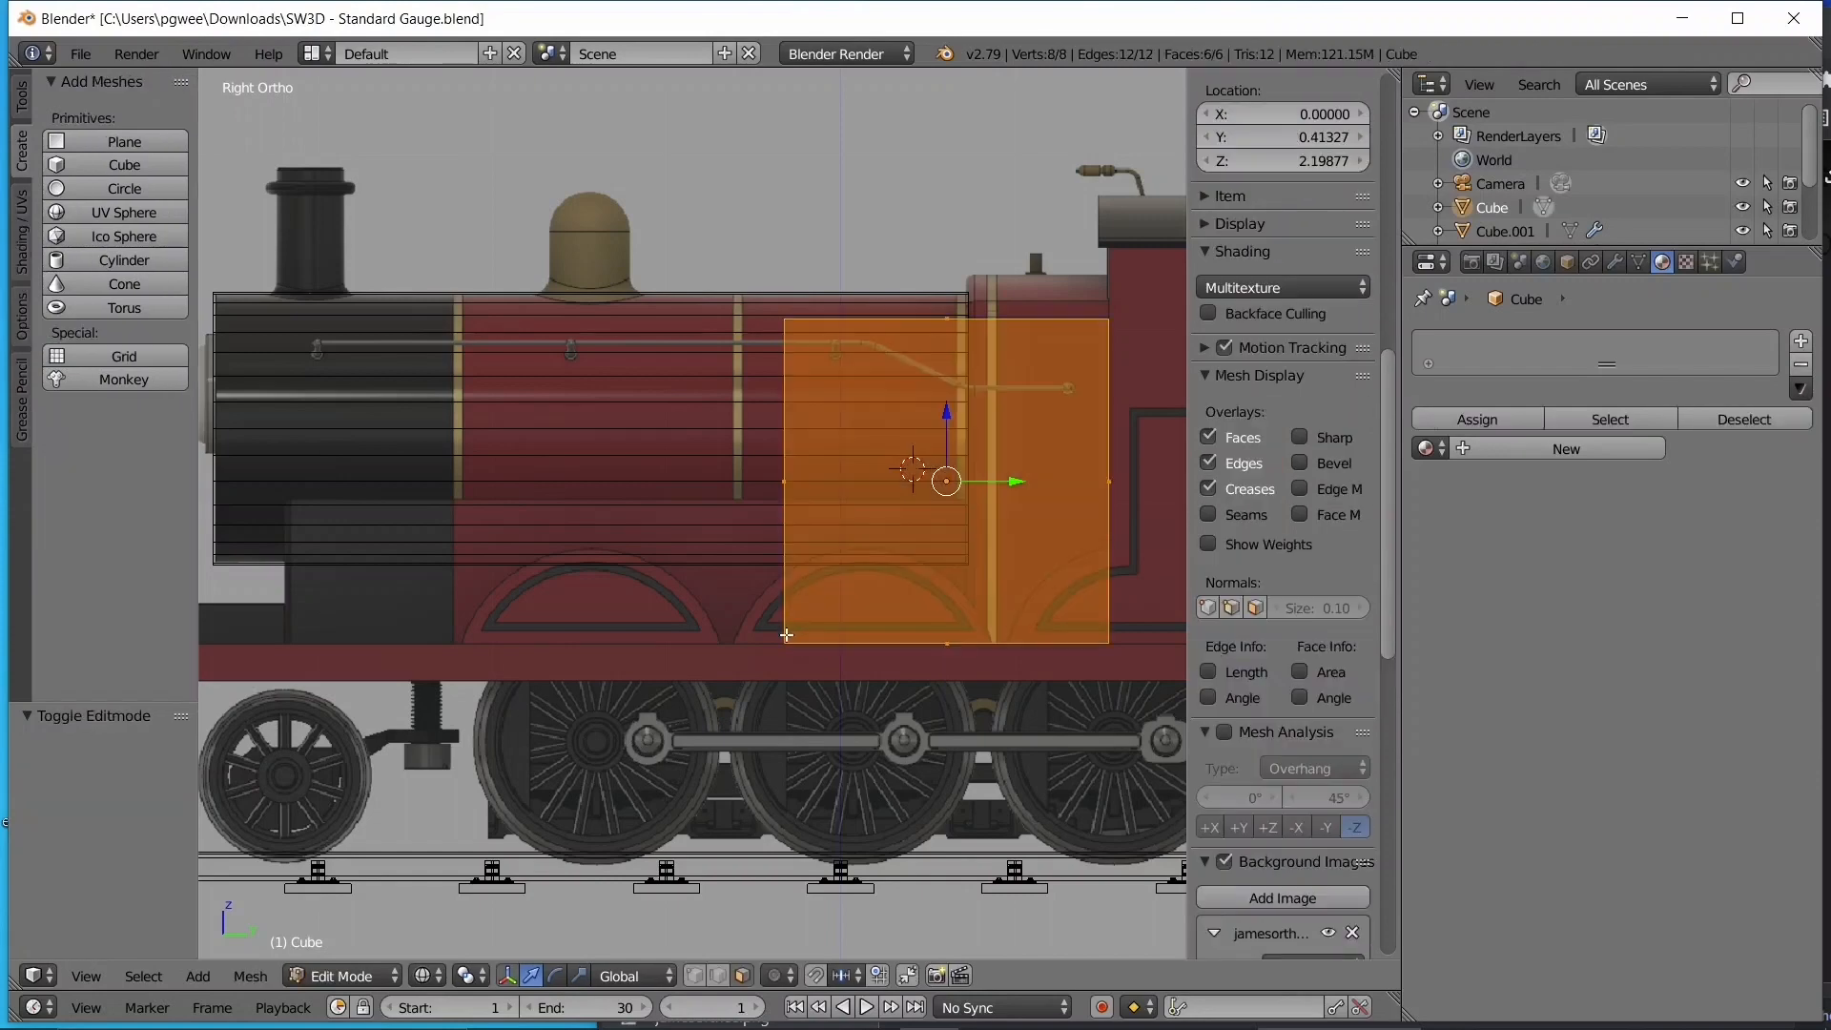
{"action": "key", "text": "a"}
{"action": "key", "text": "c"}
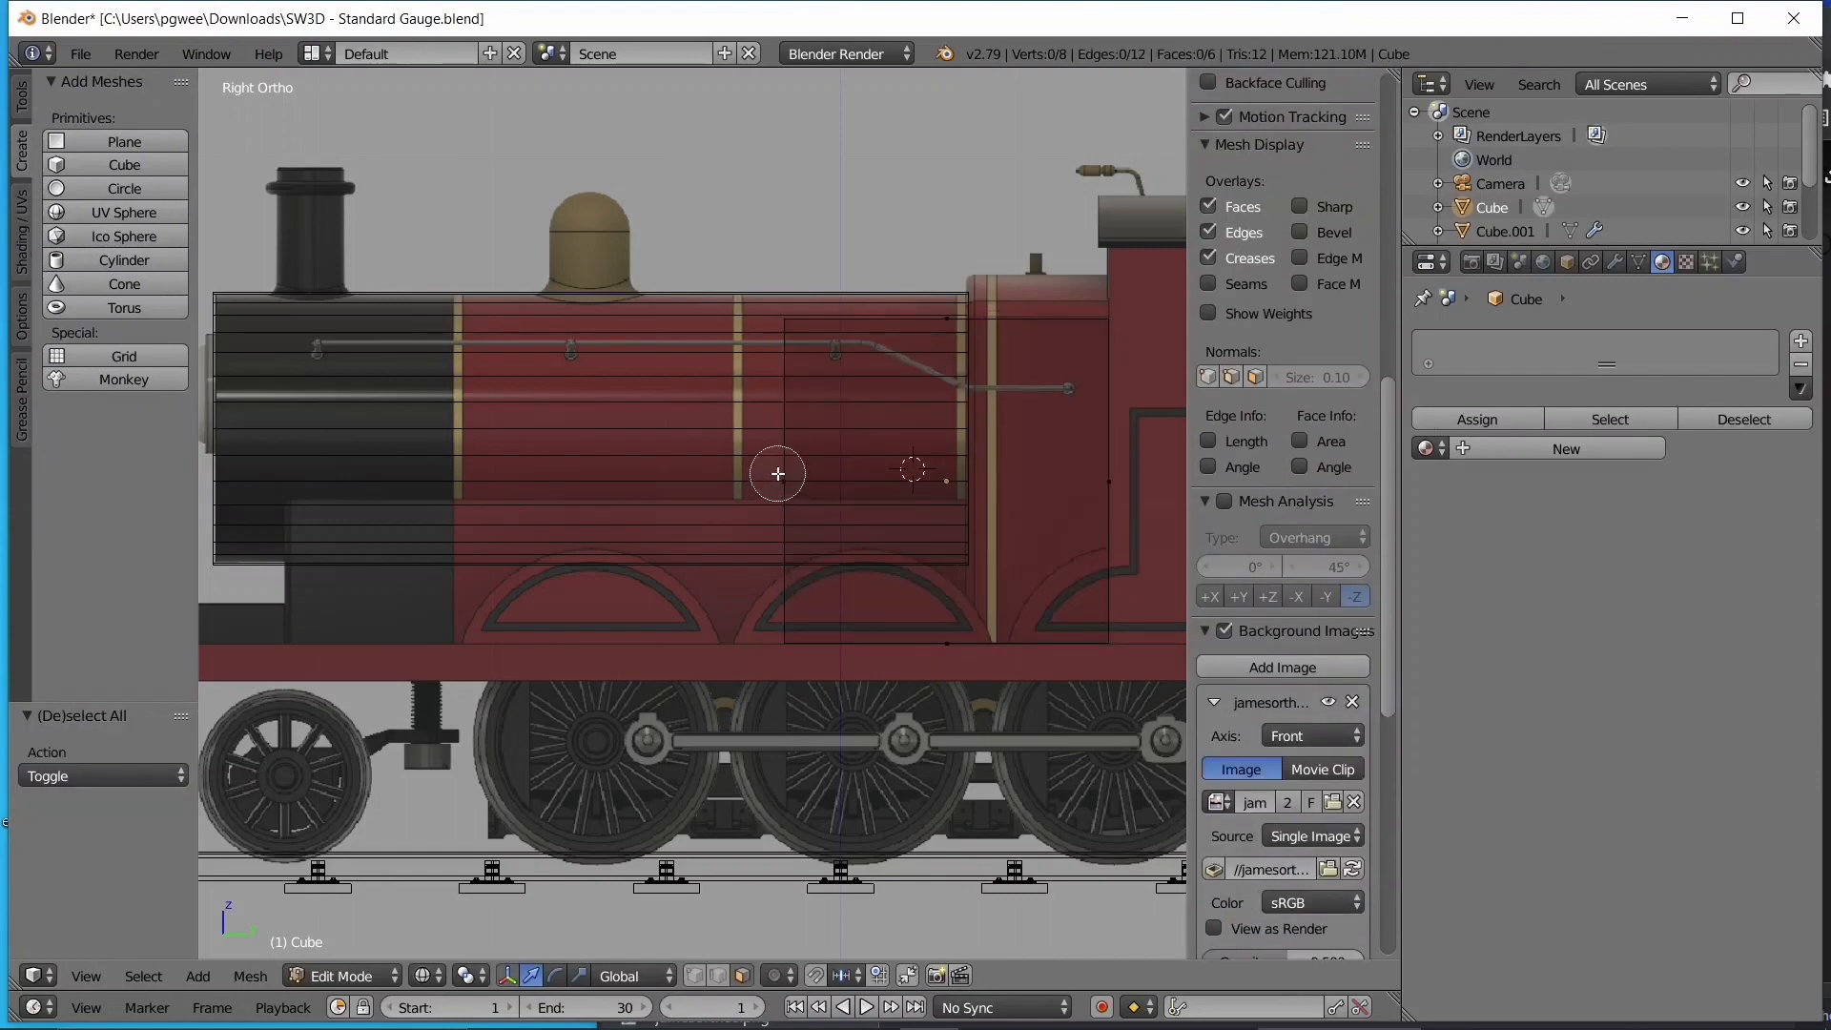
{"action": "left_click", "coordinate": [778, 474]}
{"action": "right_click", "coordinate": [778, 474]}
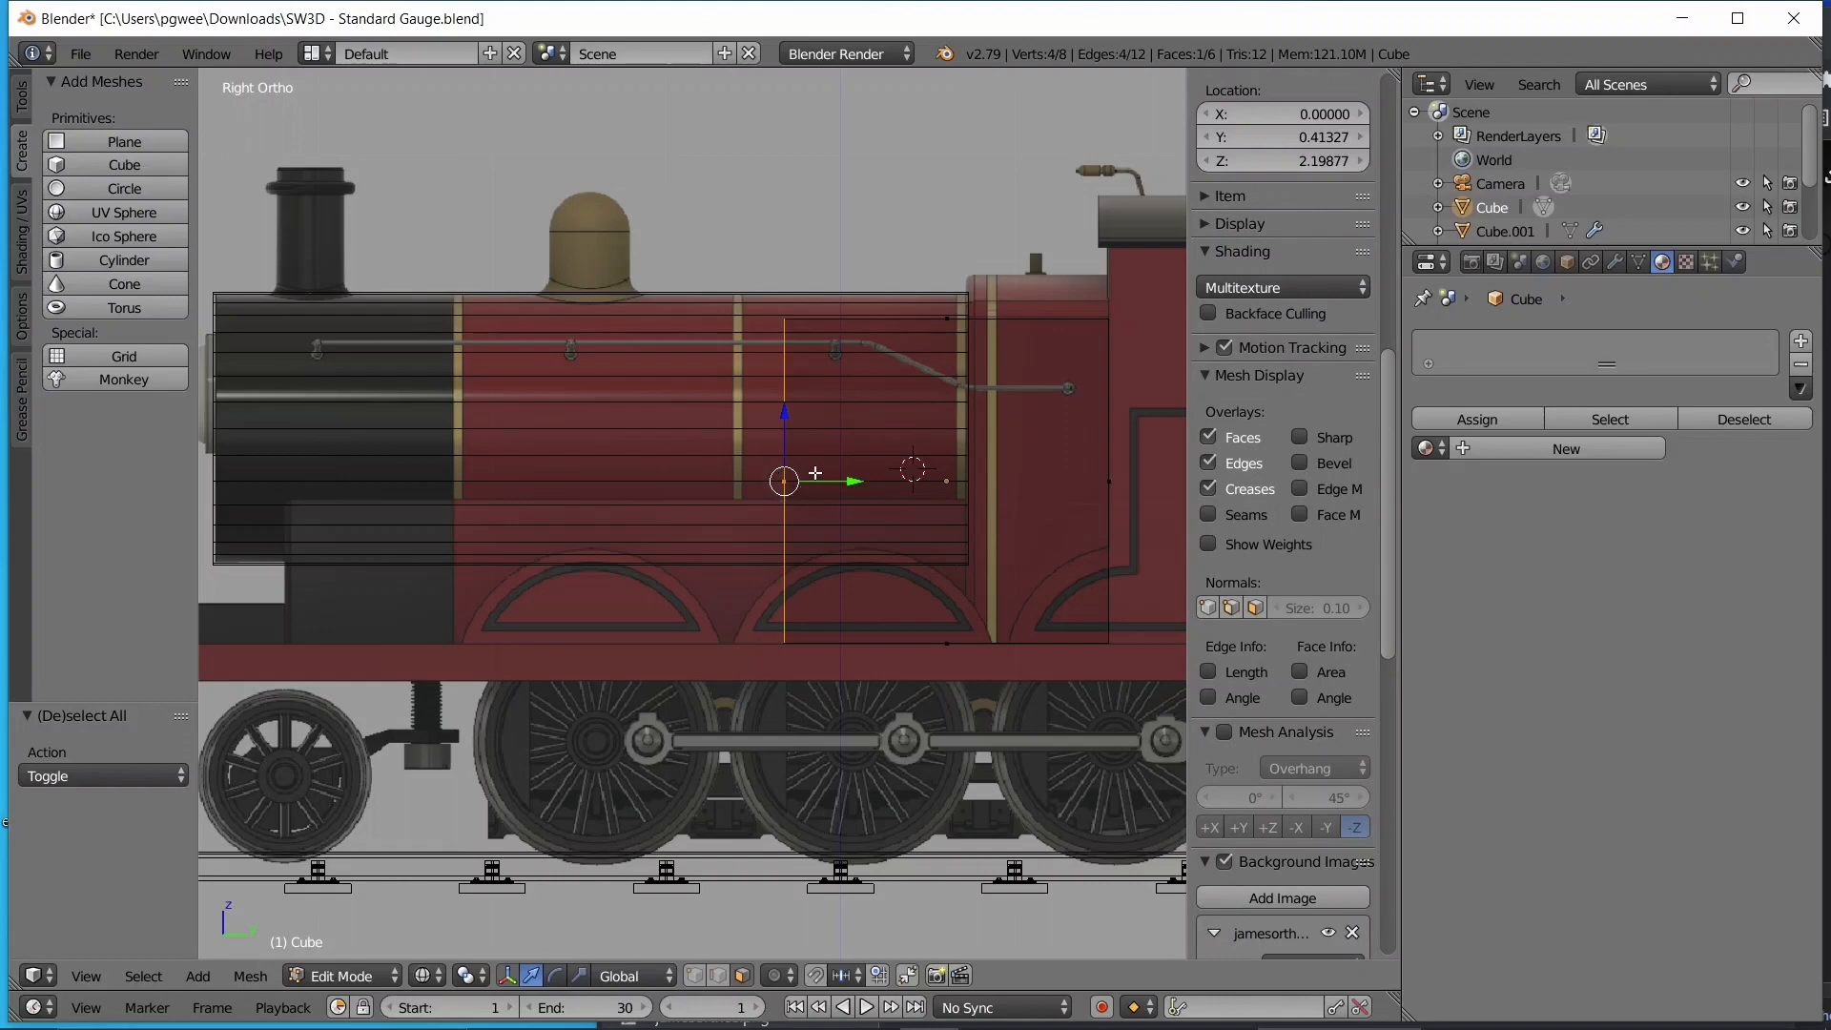
{"action": "key", "text": "g"}
{"action": "key", "text": "y"}
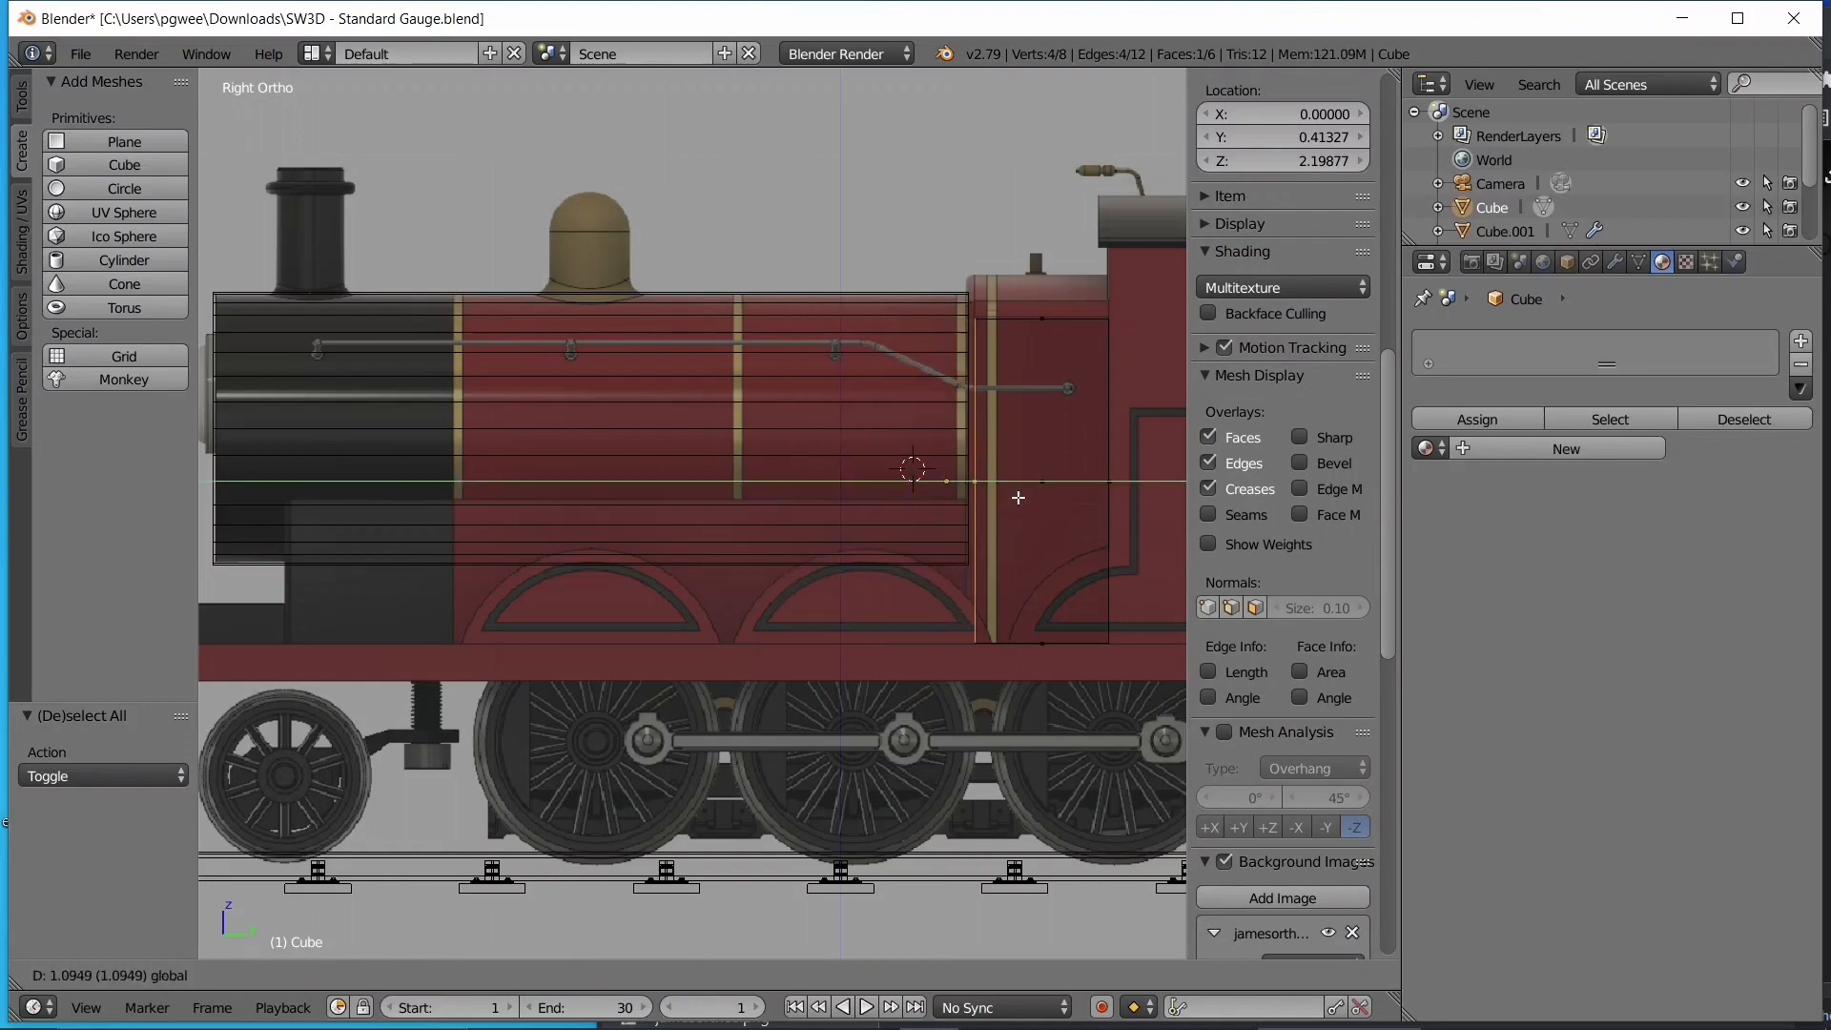
{"action": "left_click", "coordinate": [915, 485]}
{"action": "scroll", "coordinate": [830, 572], "scroll_direction": "up", "scroll_amount": 5}
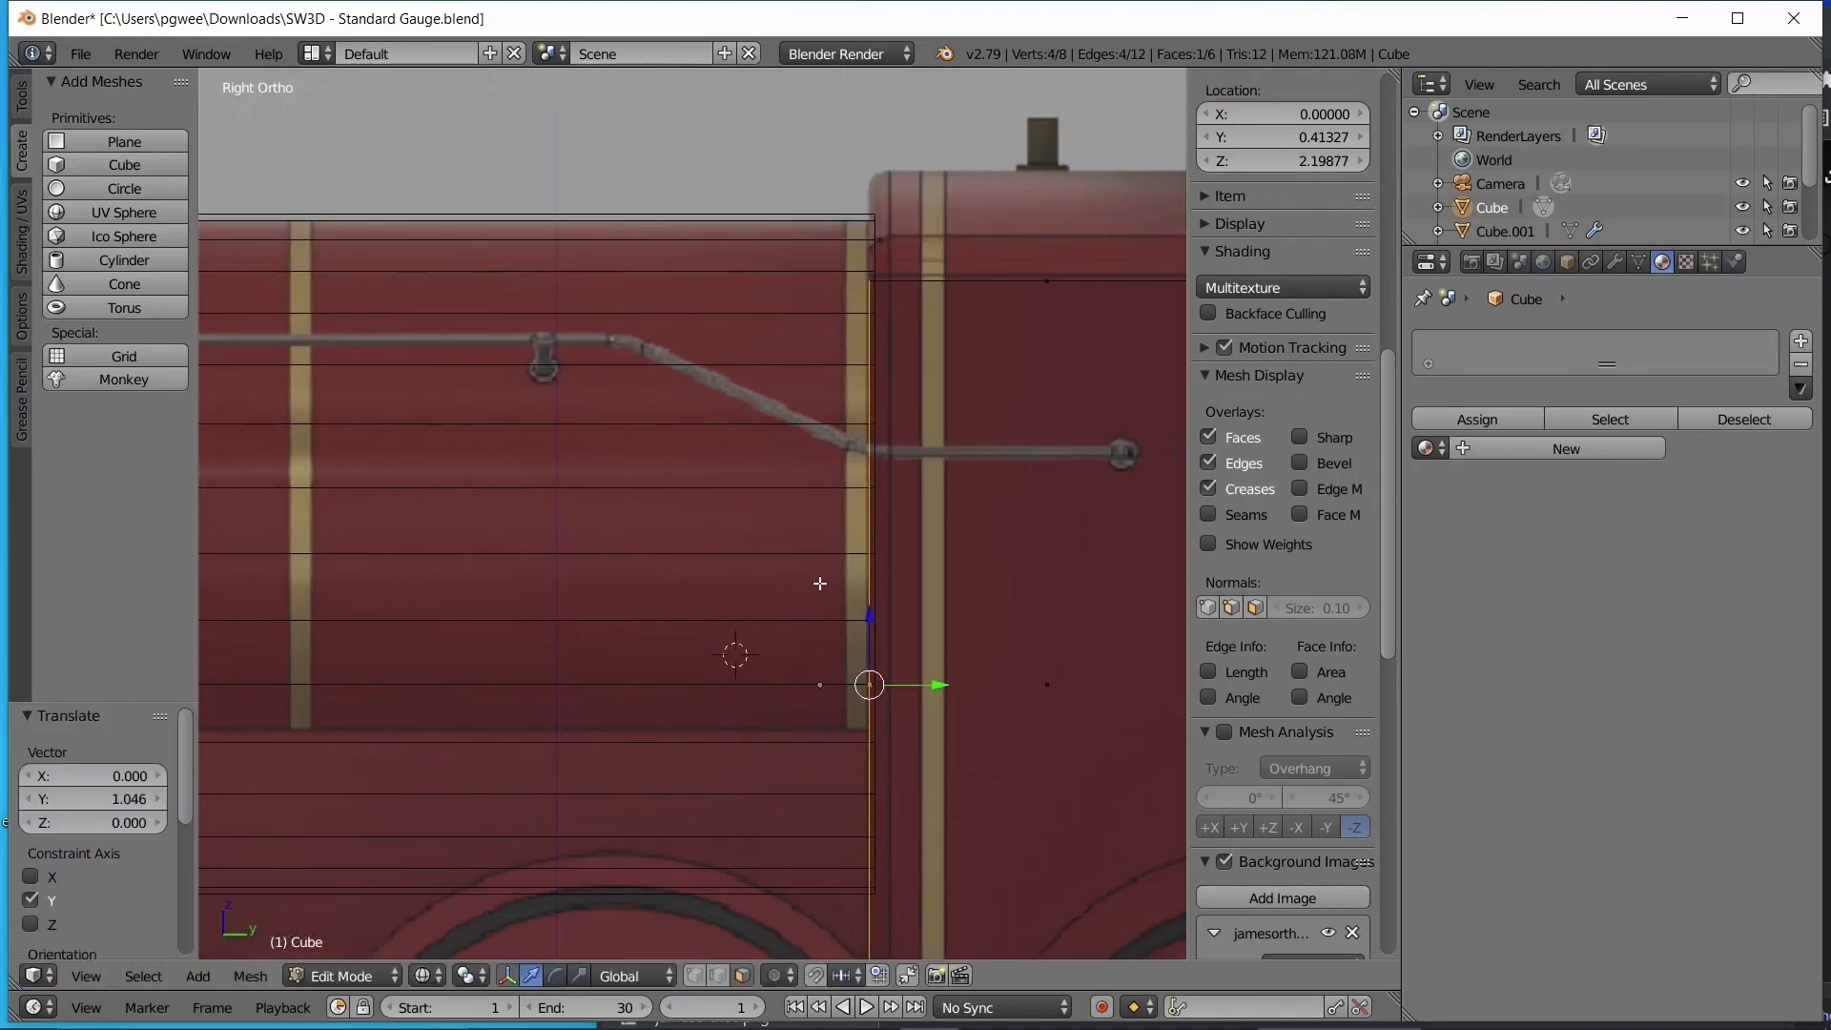
{"action": "middle_click_drag", "start_coordinate": [820, 584], "coordinate": [759, 621], "text": "shift"}
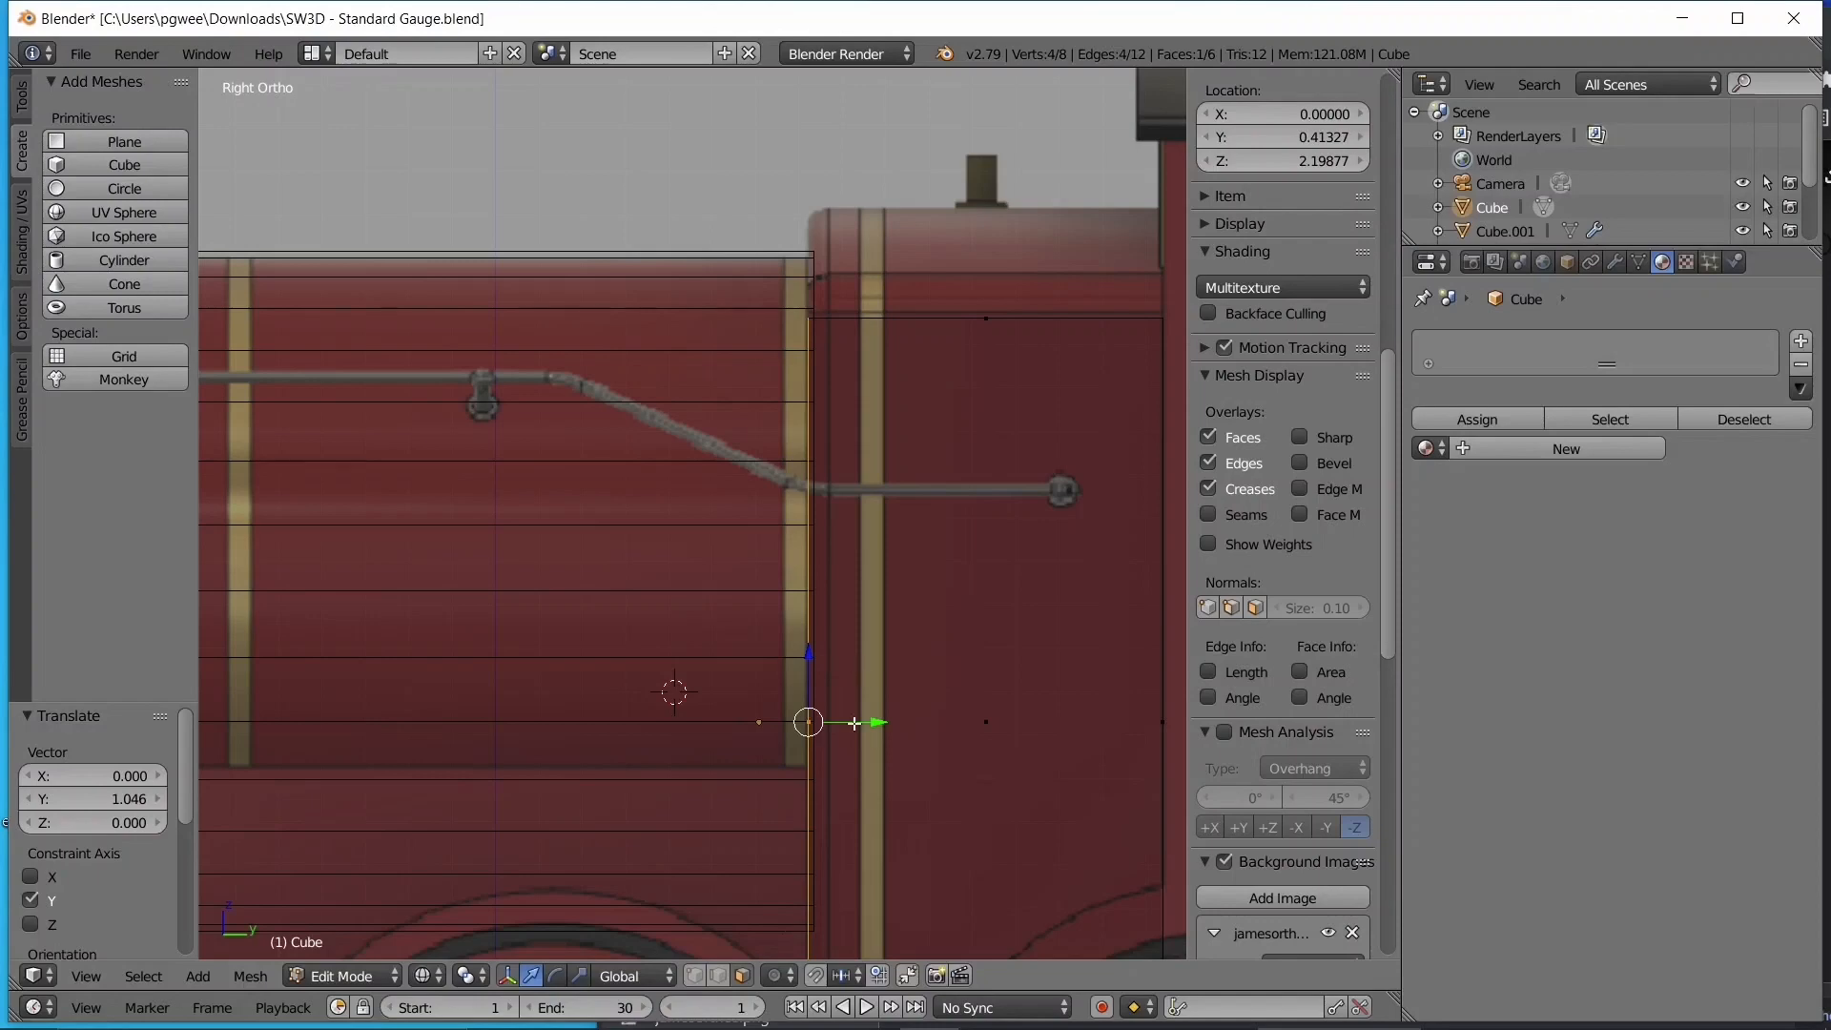
{"action": "left_click_drag", "start_coordinate": [854, 723], "coordinate": [891, 713]}
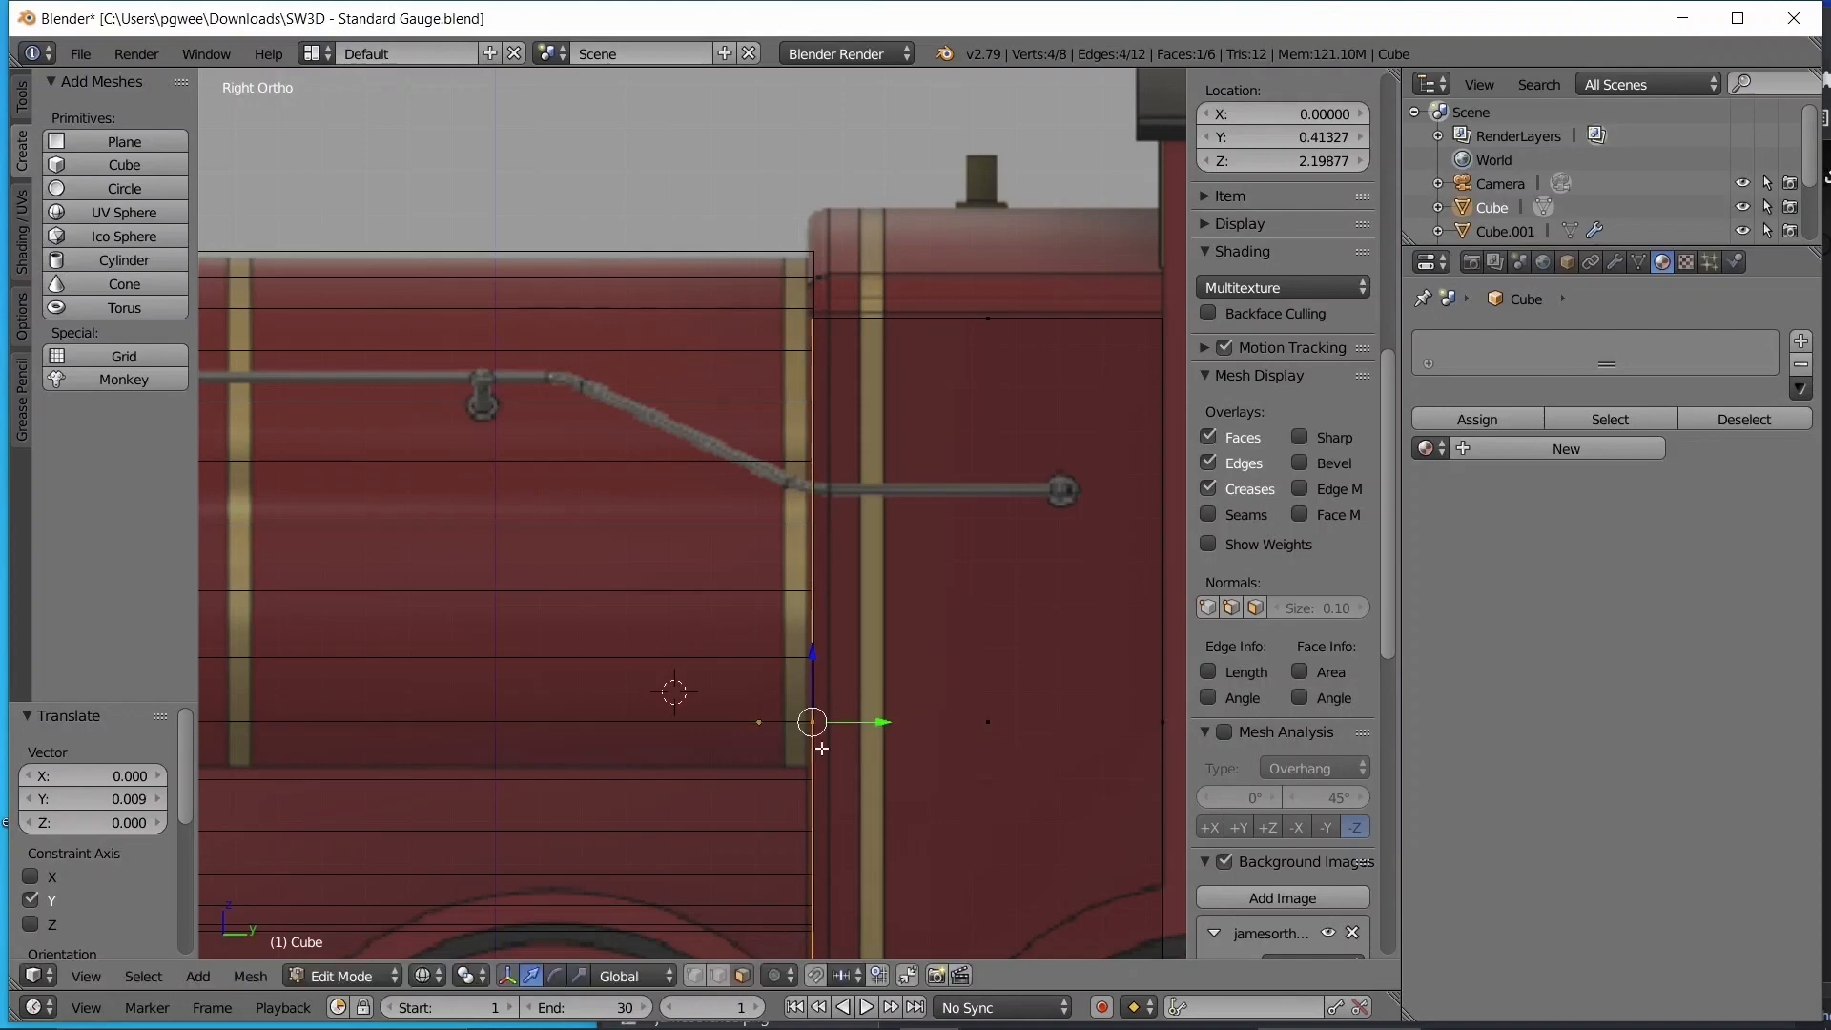
- Raise the box's top face about 0.26 units to match the firebox top in the side-view reference
{"action": "scroll", "coordinate": [811, 658], "scroll_direction": "down", "scroll_amount": 4}
{"action": "scroll", "coordinate": [725, 589], "scroll_direction": "up", "scroll_amount": 5, "text": "shift"}
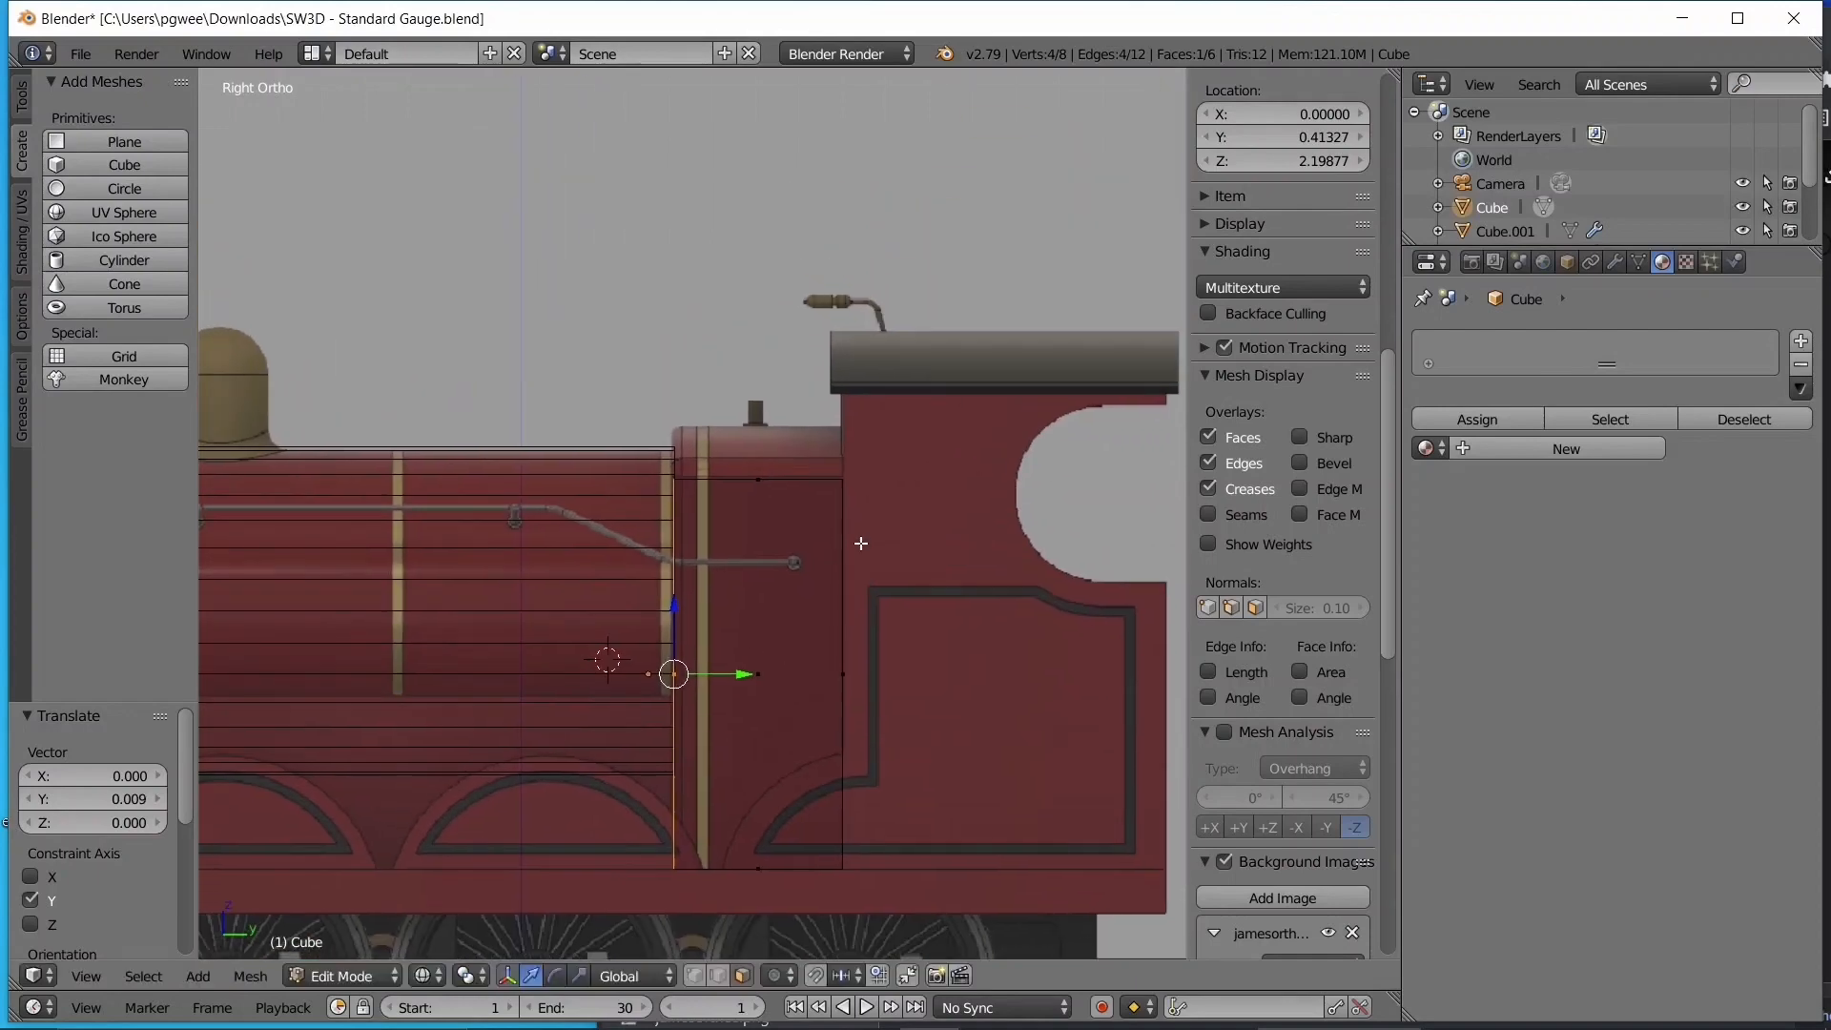
{"action": "key", "text": "a"}
{"action": "right_click", "coordinate": [760, 450]}
{"action": "left_click_drag", "start_coordinate": [760, 450], "coordinate": [760, 395]}
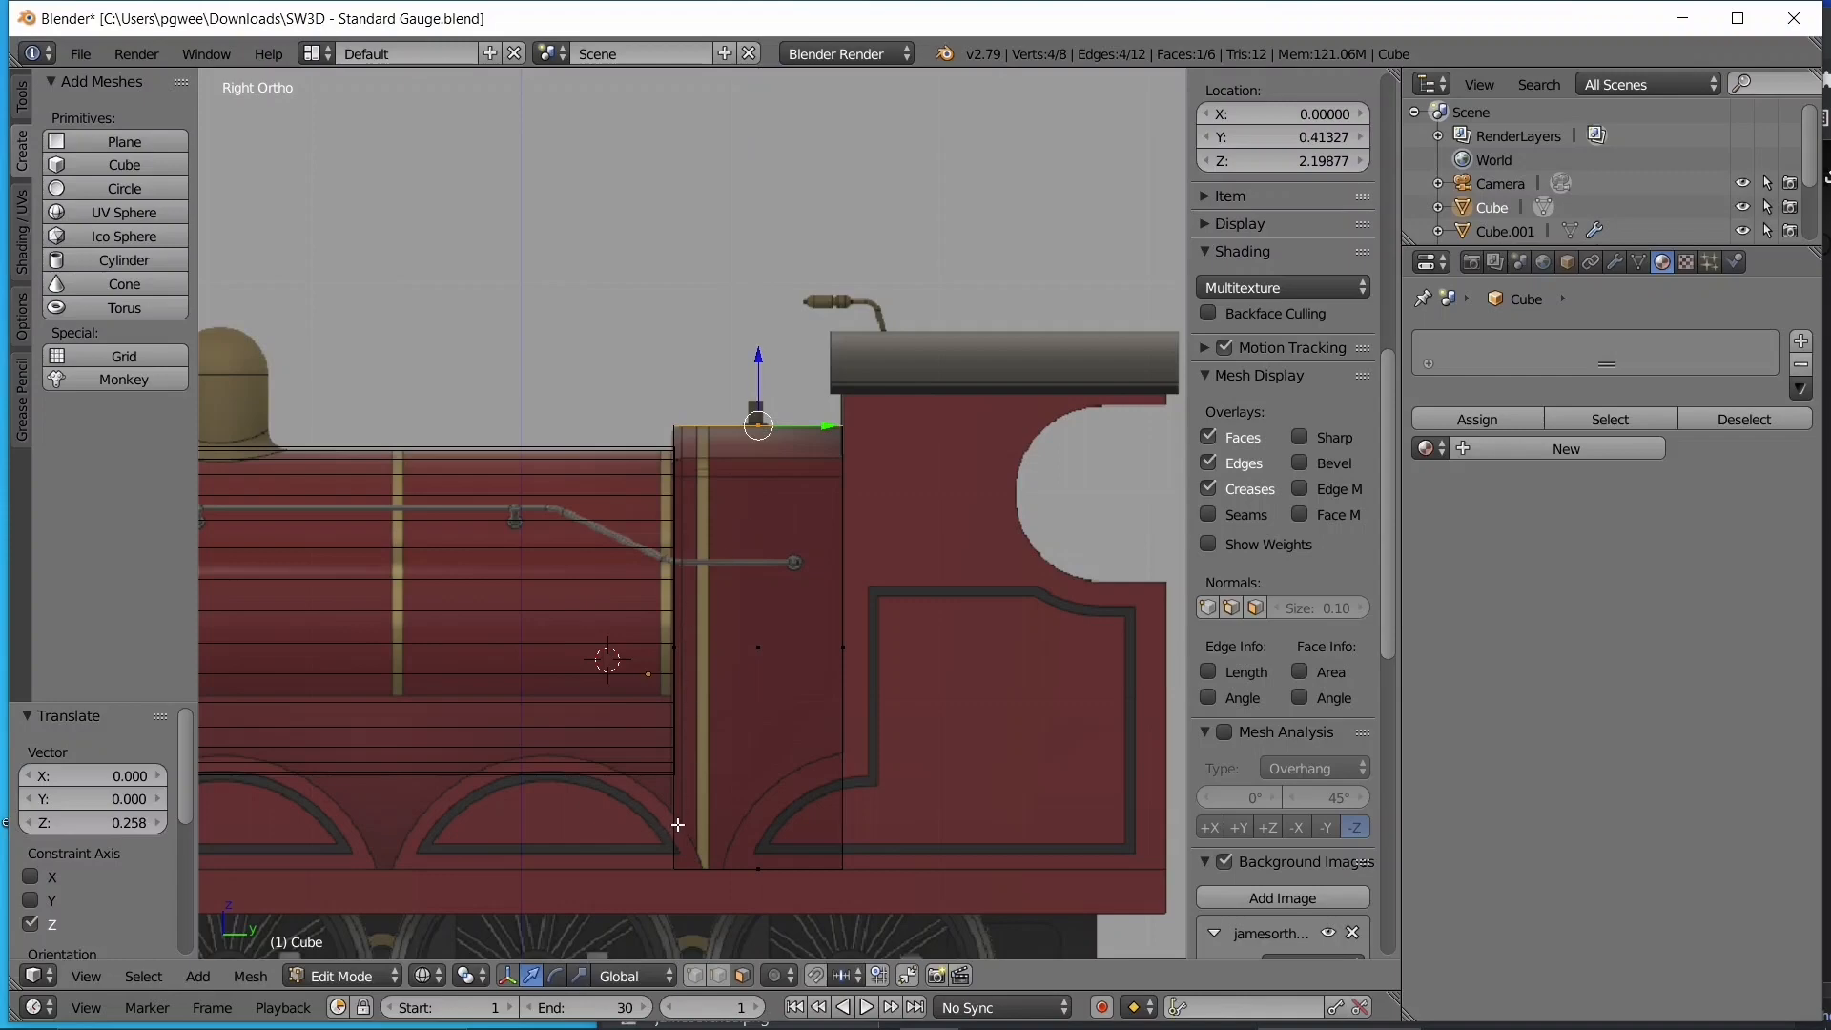
- Return to Object Mode and give the firebox box the existing red Material.002
{"action": "key", "text": "KP_1"}
{"action": "key", "text": "Tab"}
{"action": "middle_click_drag", "start_coordinate": [749, 618], "coordinate": [488, 643]}
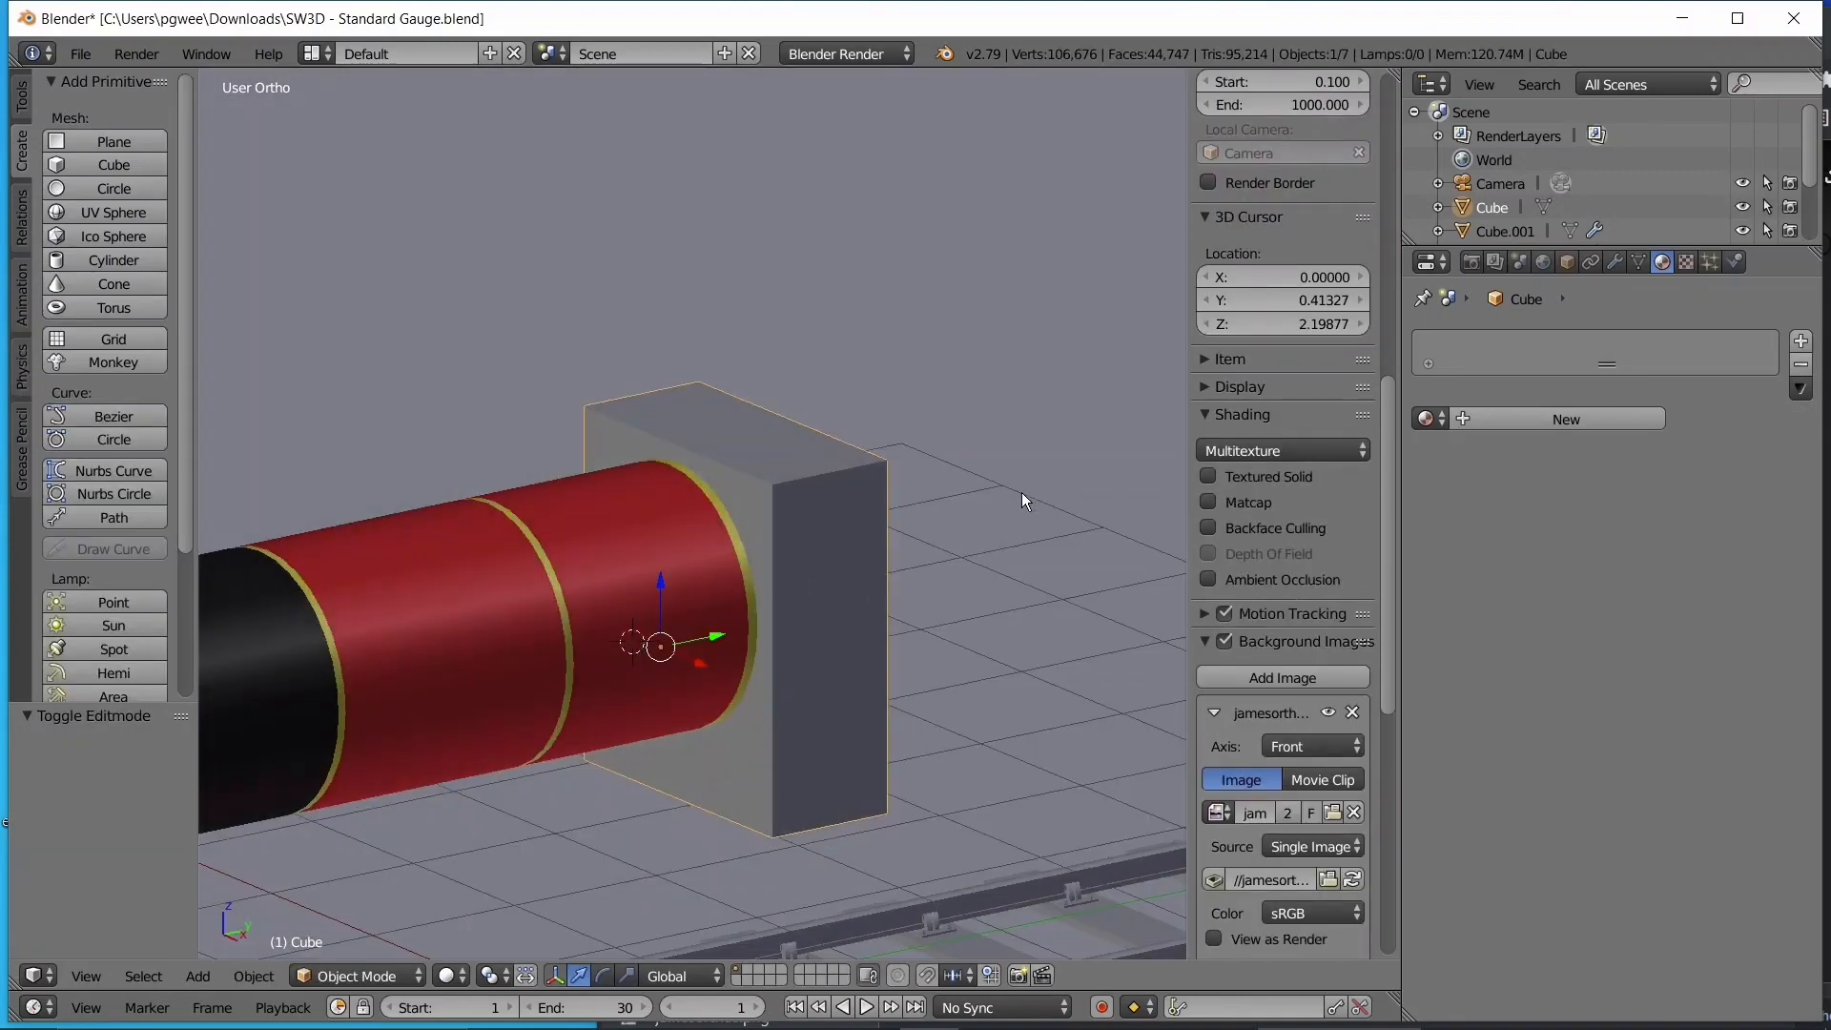
{"action": "left_click", "coordinate": [1429, 418]}
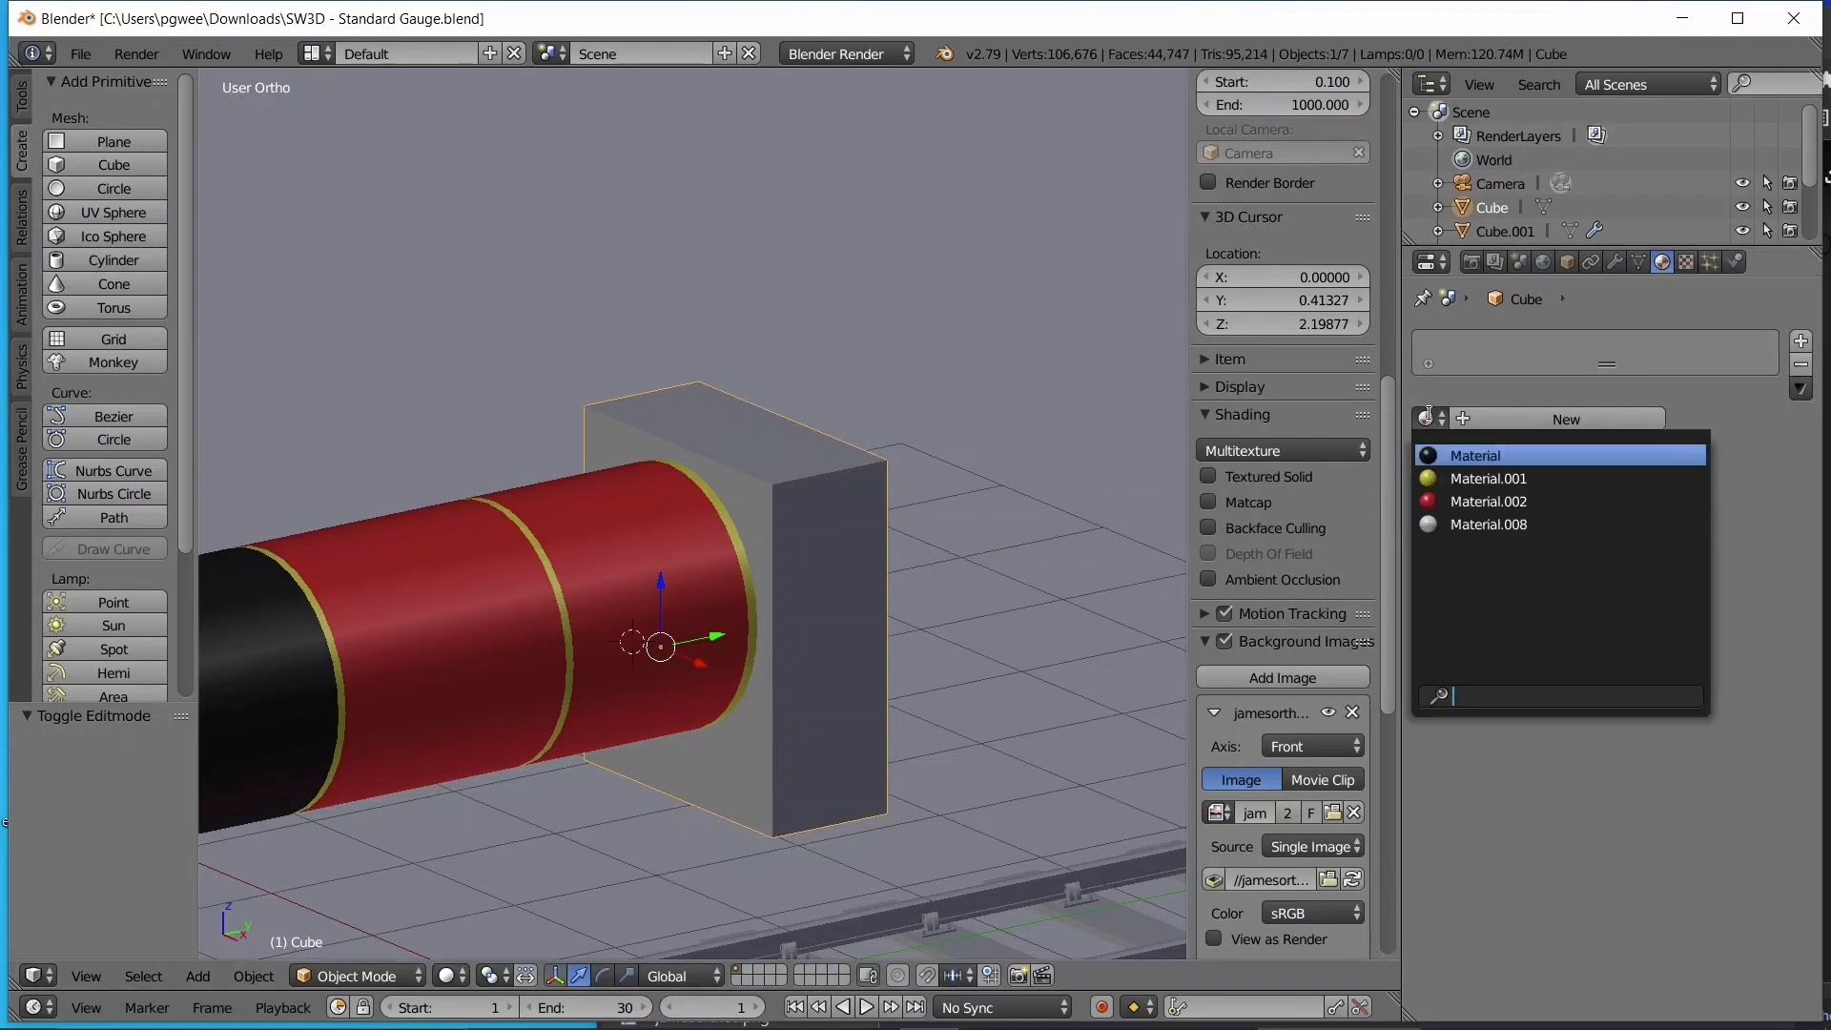
{"action": "left_click", "coordinate": [1432, 398]}
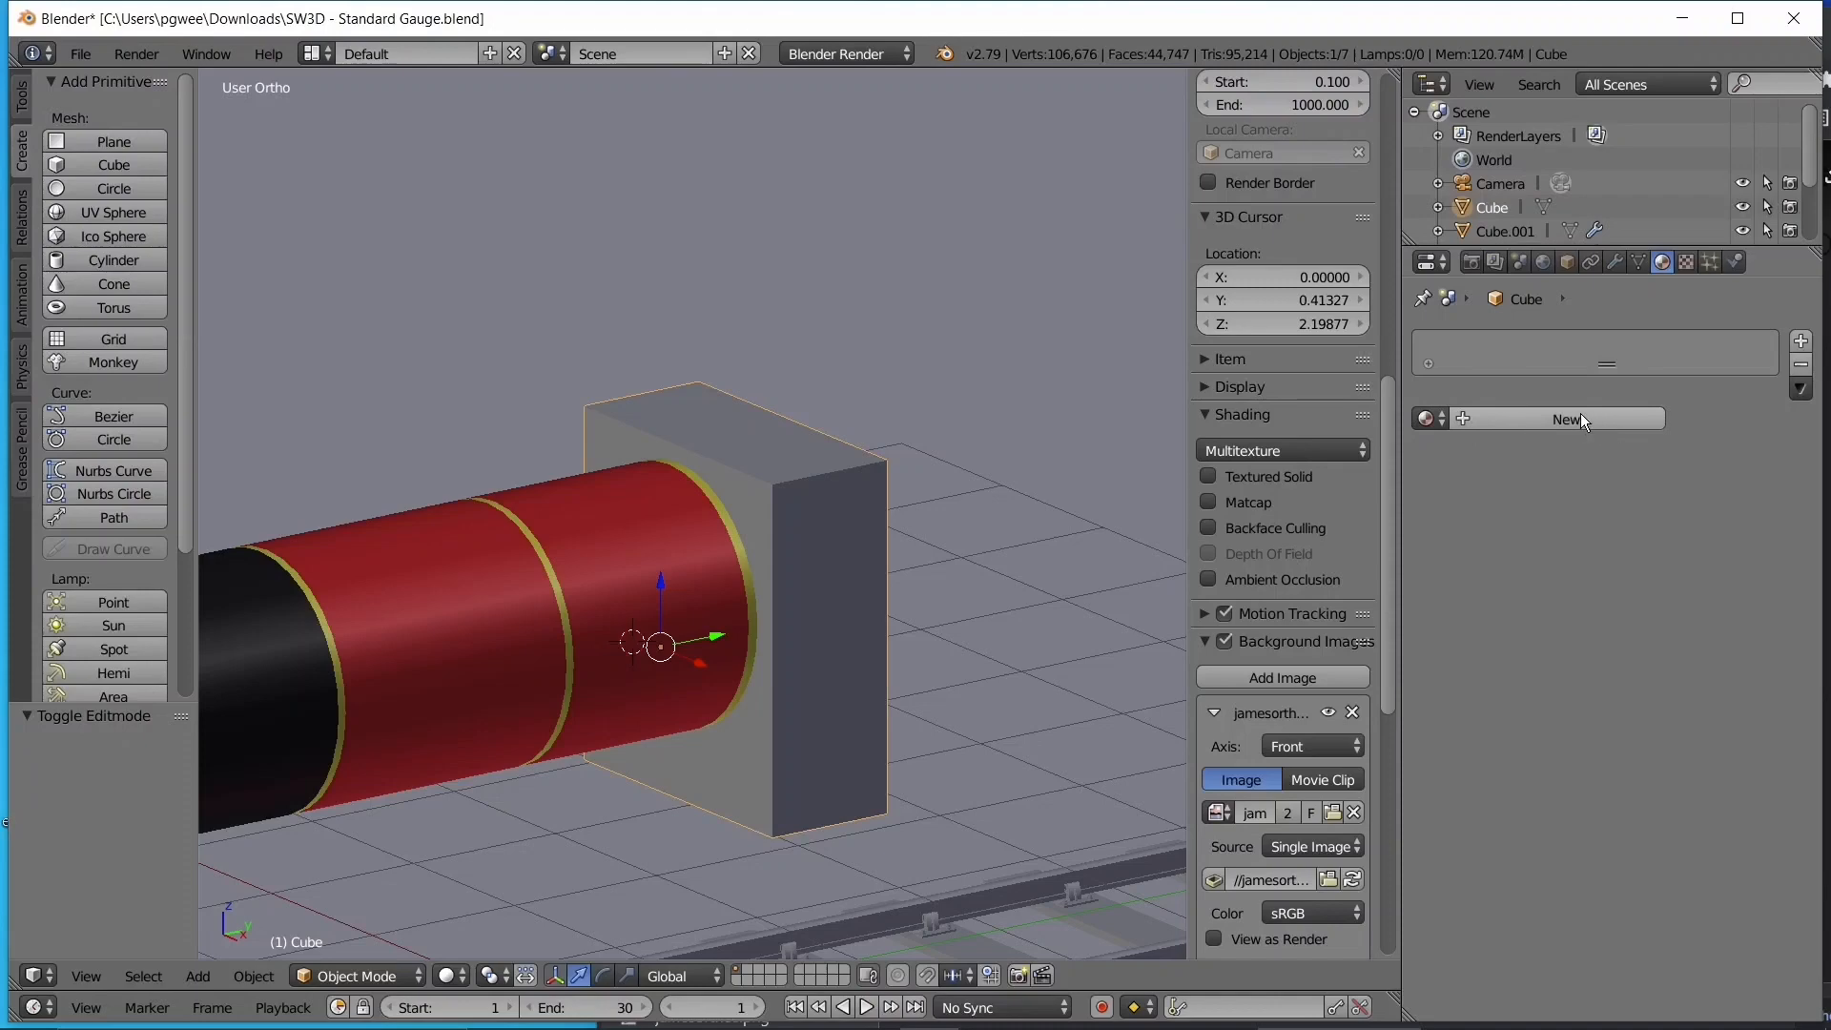
{"action": "left_click", "coordinate": [1429, 418]}
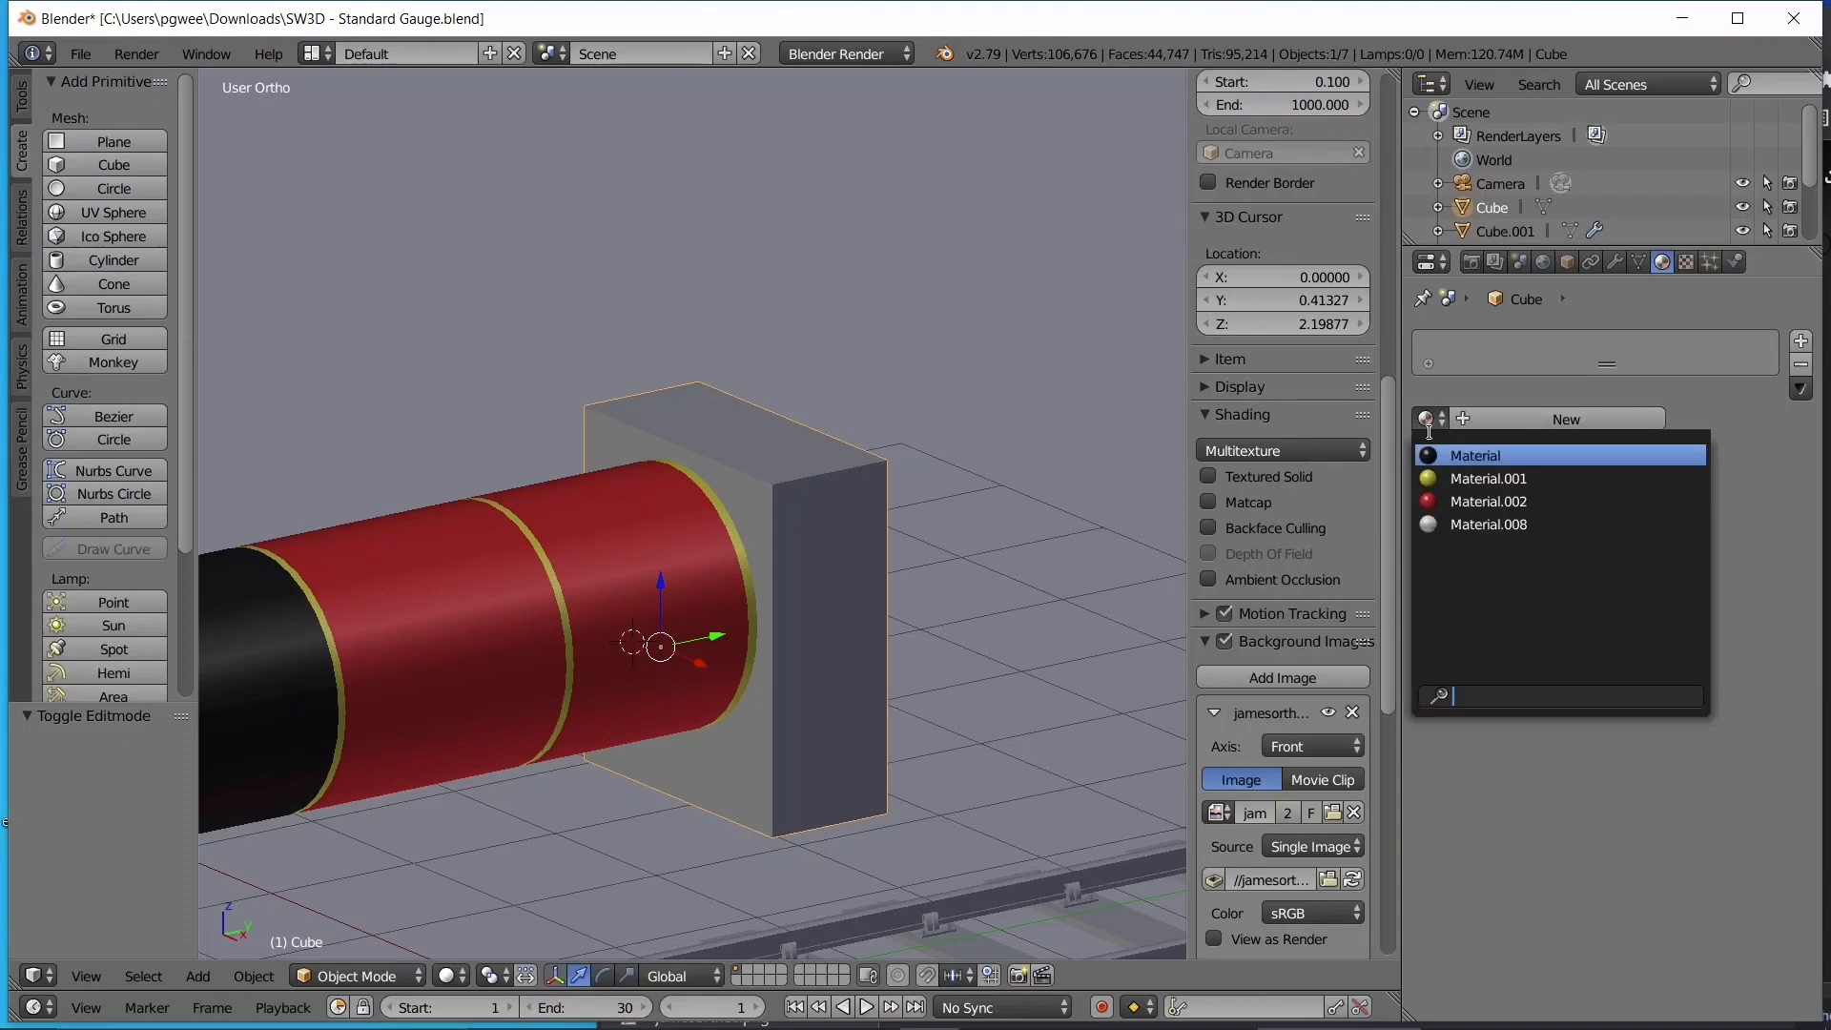
{"action": "left_click", "coordinate": [1464, 502]}
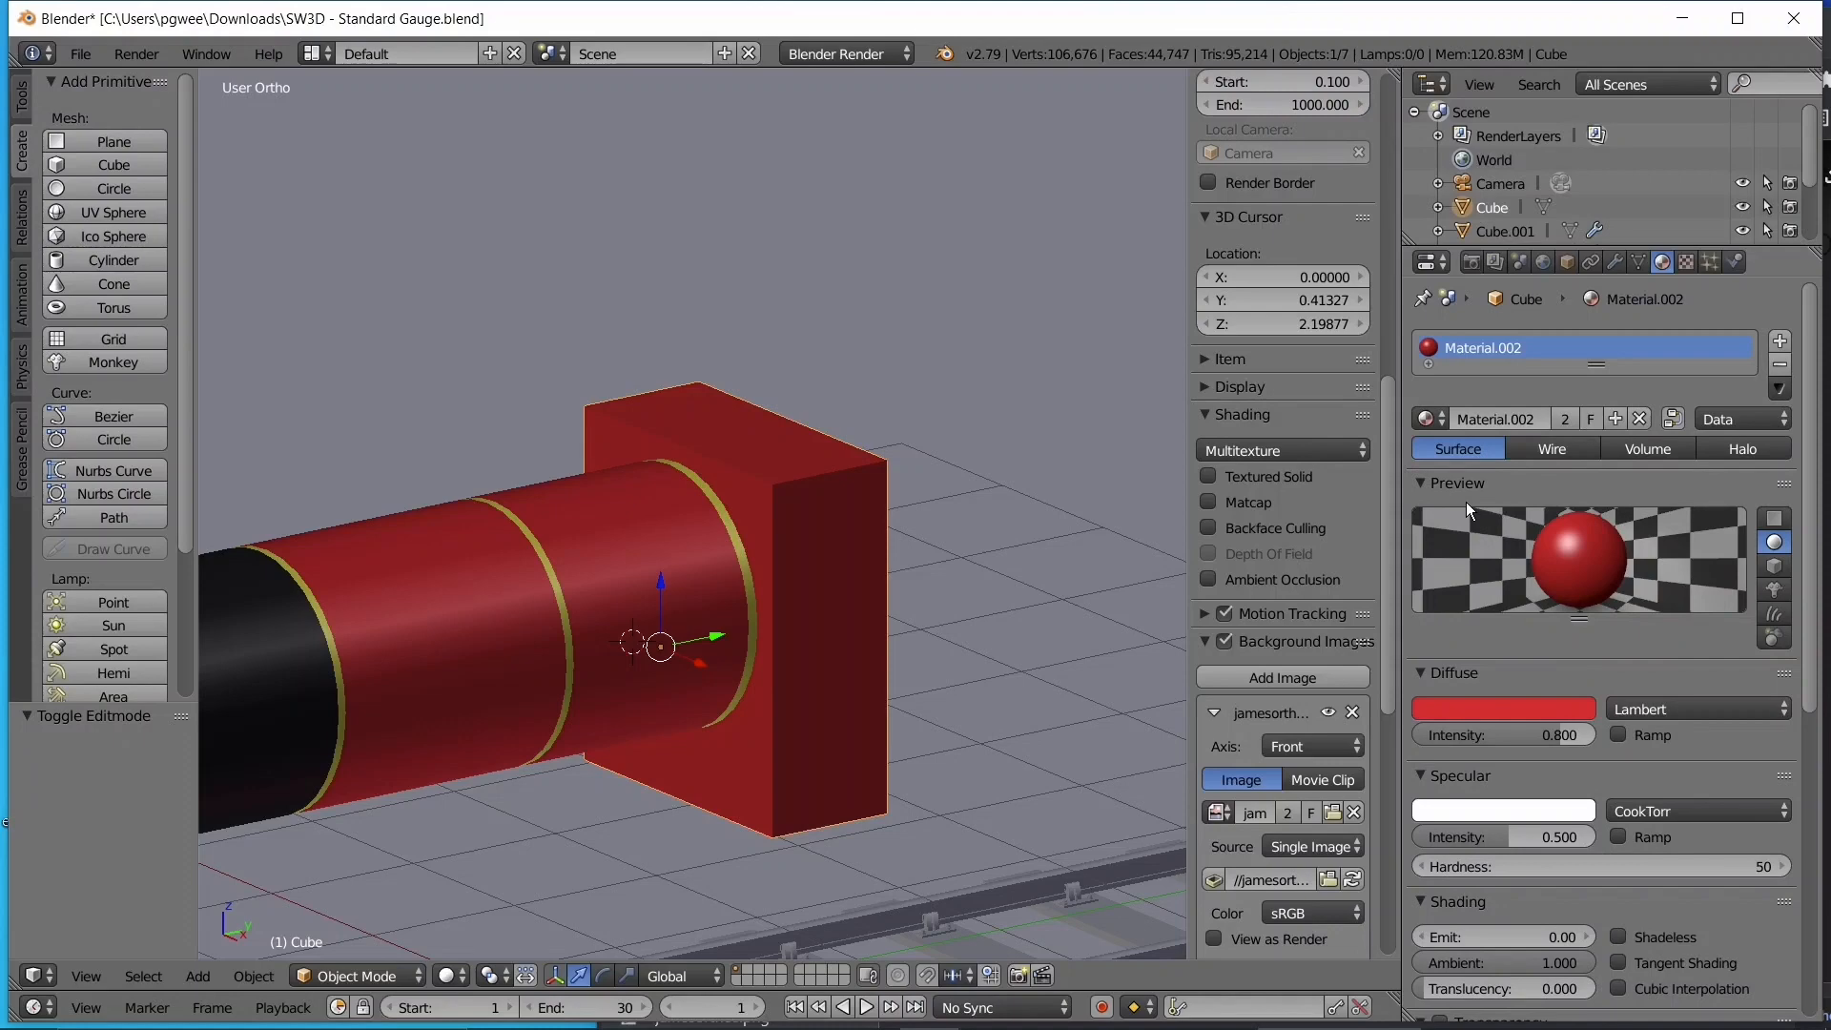
- Compare the firebox with the side and front references and select its two upper lengthwise edges in Edit Mode, shown in solid shading
{"action": "key", "text": "KP_3"}
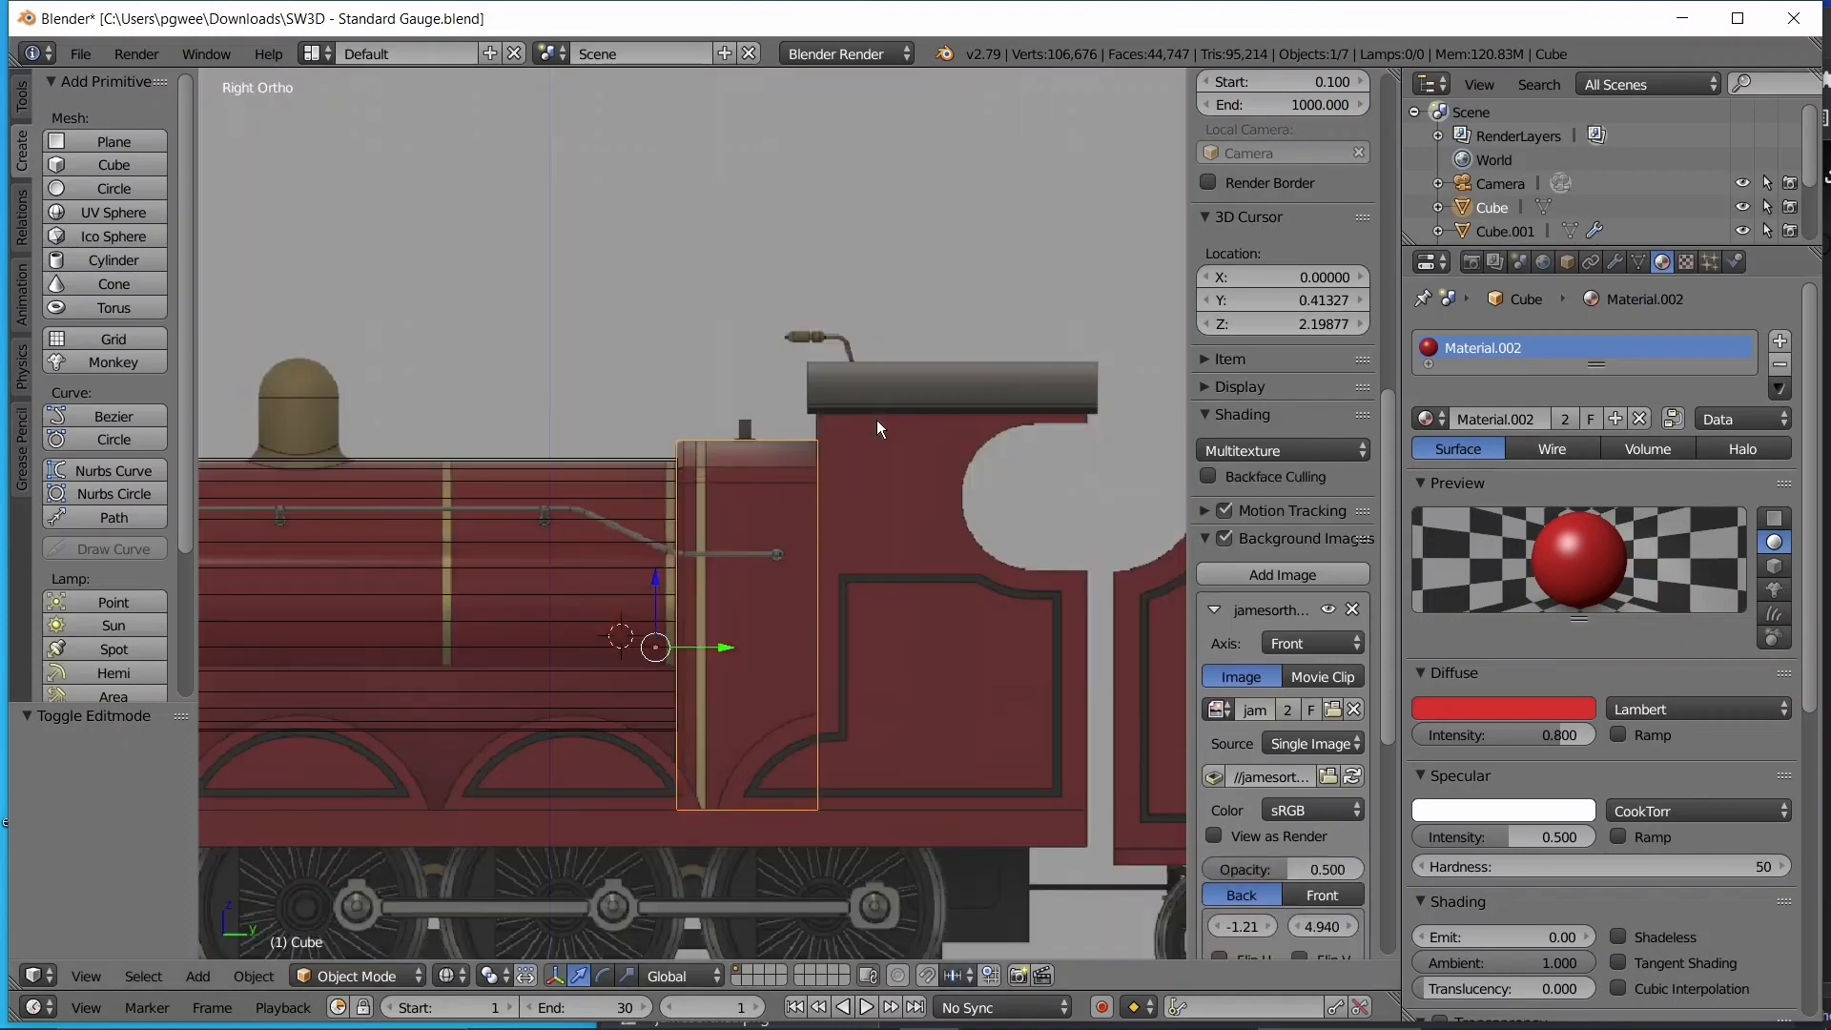
{"action": "scroll", "coordinate": [723, 443], "scroll_direction": "up", "scroll_amount": 5}
{"action": "scroll", "coordinate": [717, 314], "scroll_direction": "down", "scroll_amount": 5}
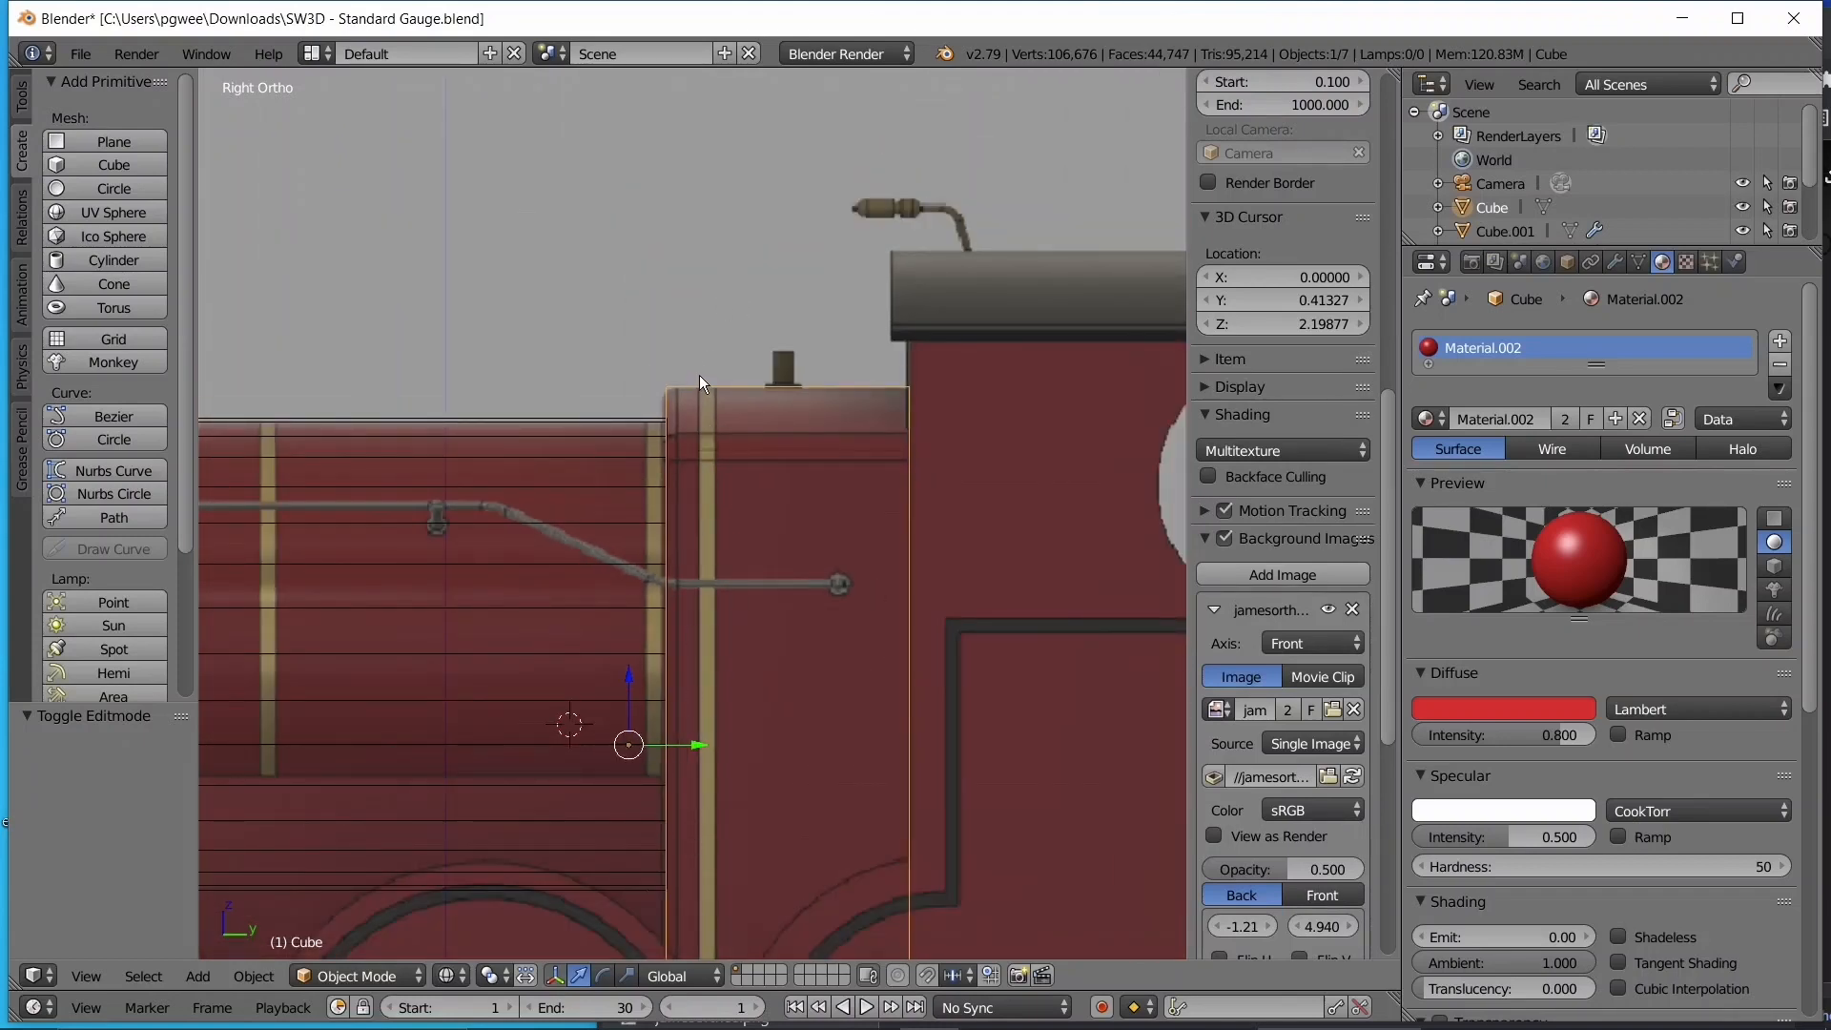
{"action": "key", "text": "KP_1"}
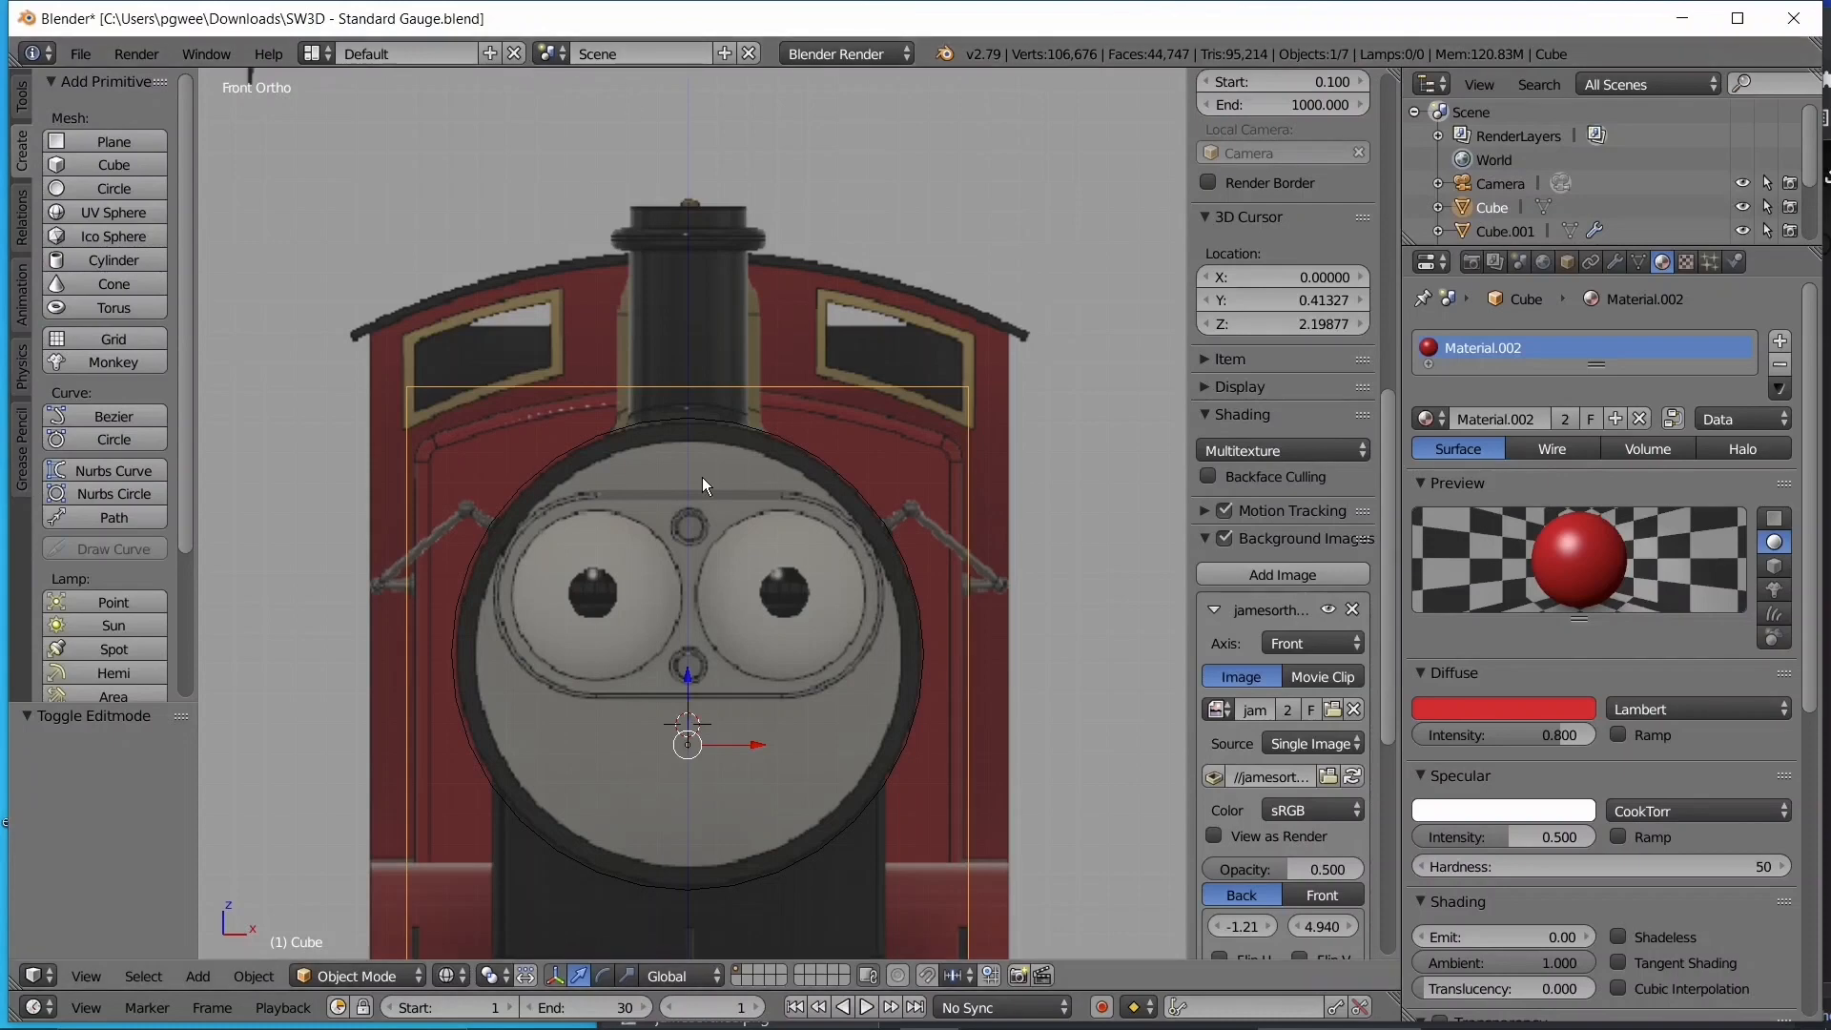
{"action": "key", "text": "Tab"}
{"action": "key", "text": "a"}
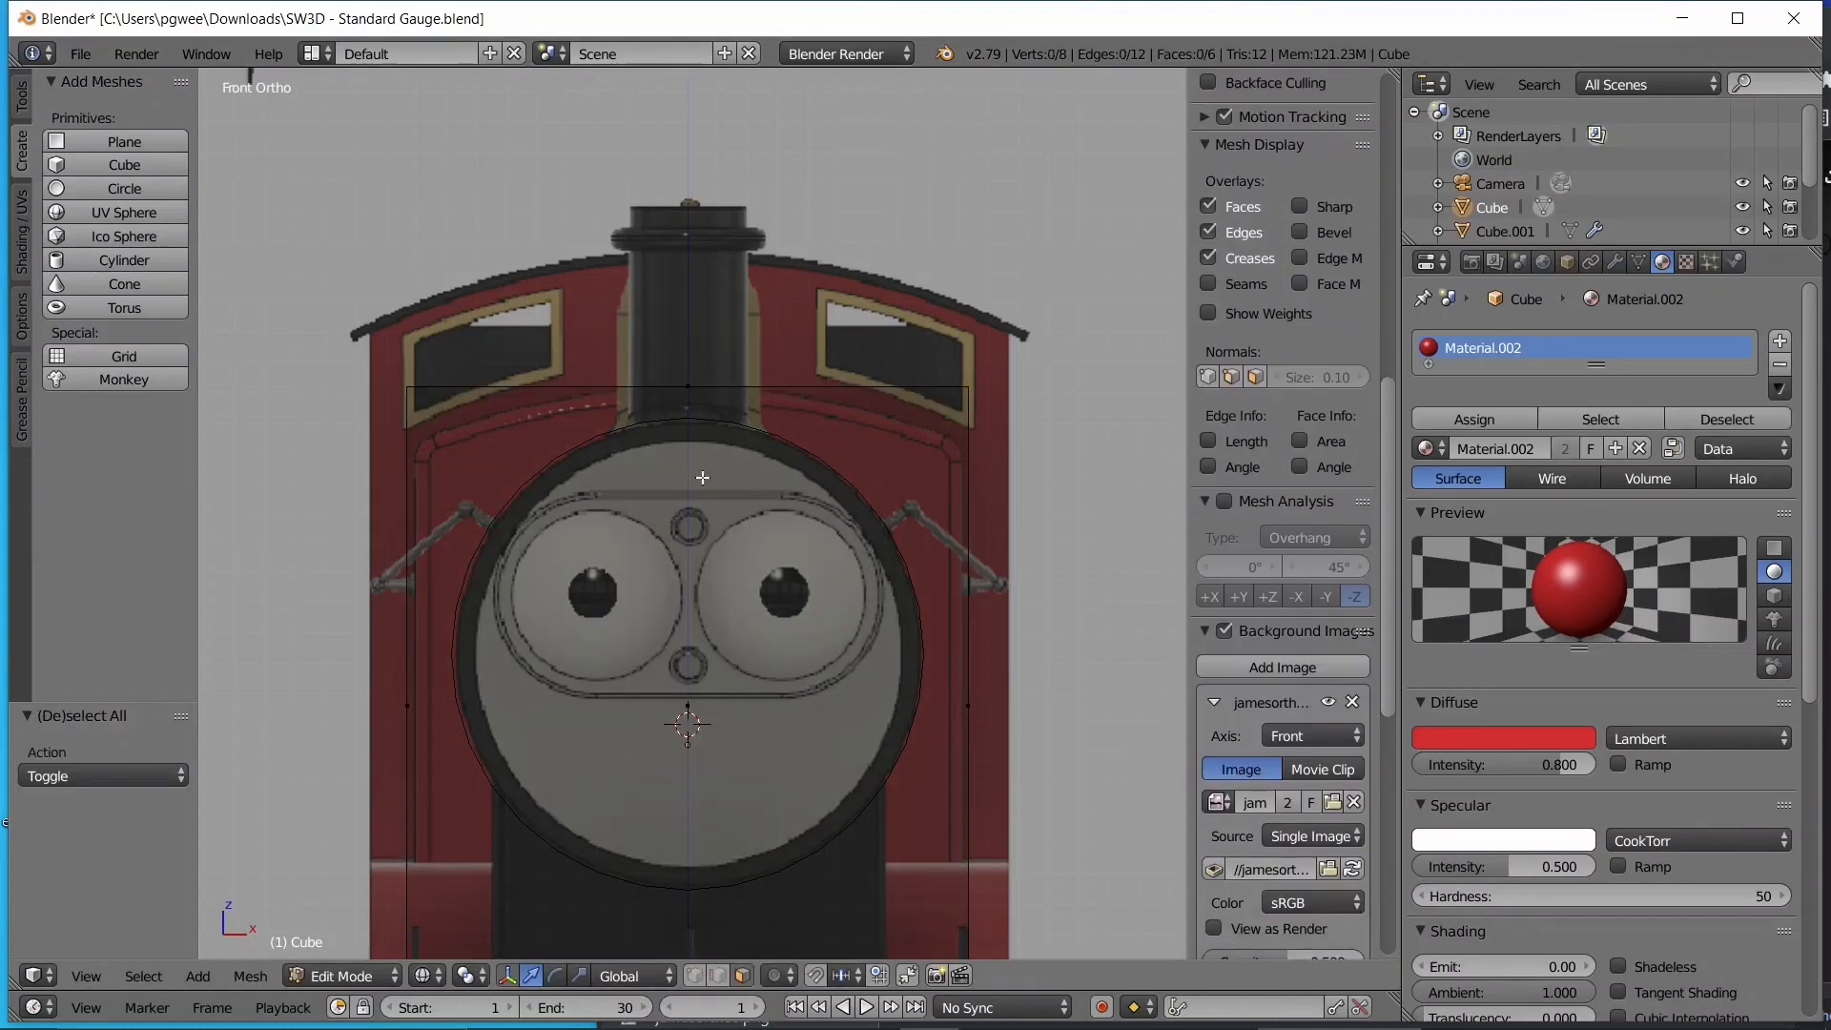
{"action": "key", "text": "KP_3"}
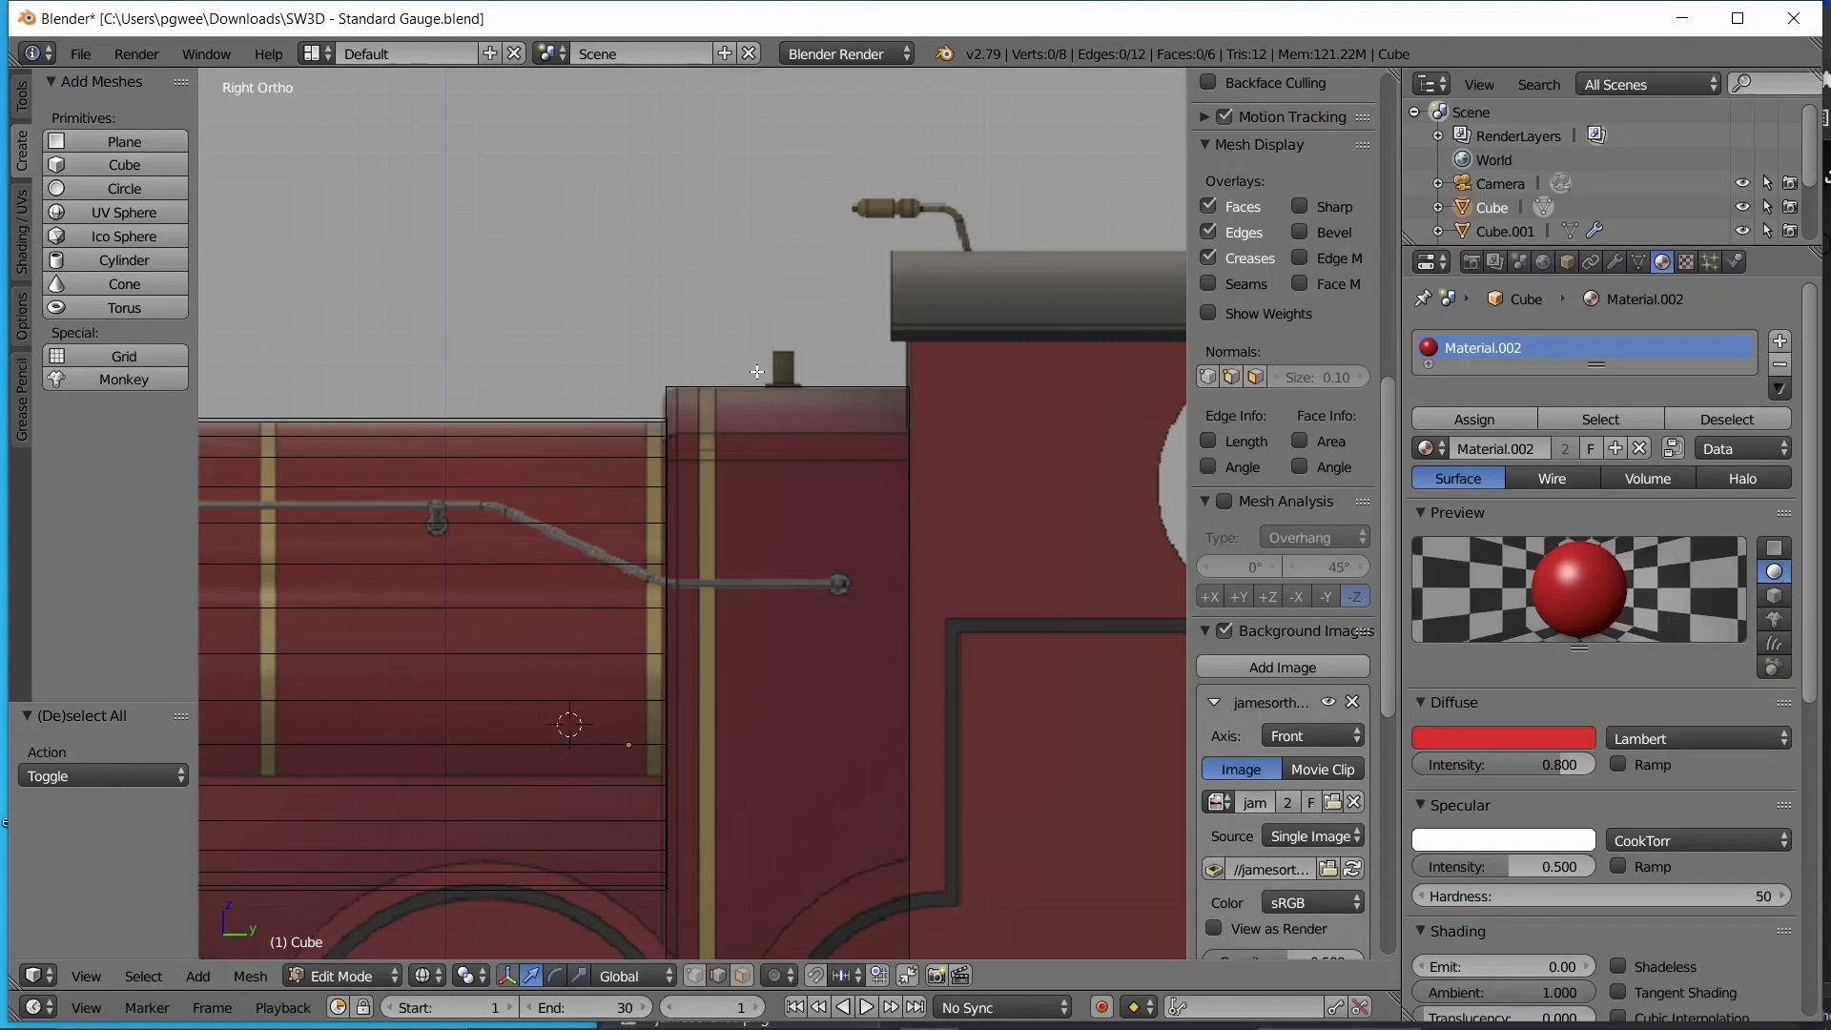
{"action": "right_click", "coordinate": [807, 389]}
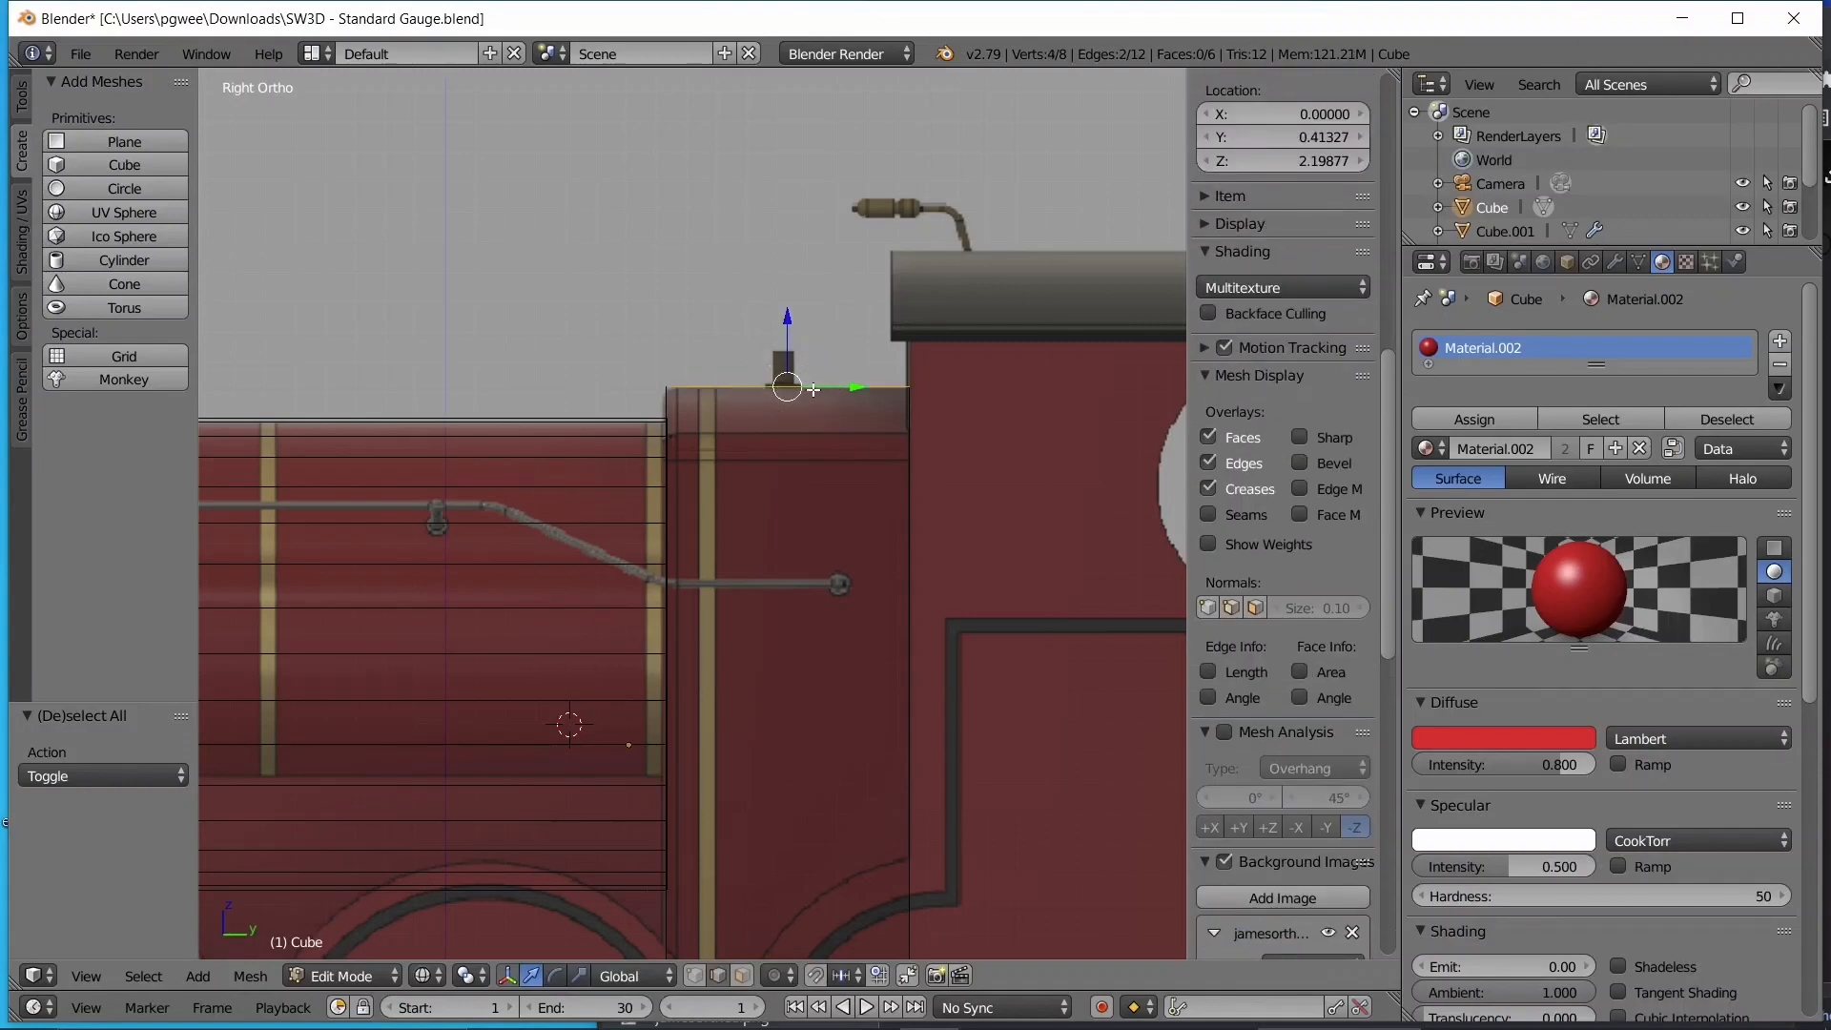
{"action": "key", "text": "alt+z"}
{"action": "middle_click_drag", "start_coordinate": [722, 395], "coordinate": [1121, 599]}
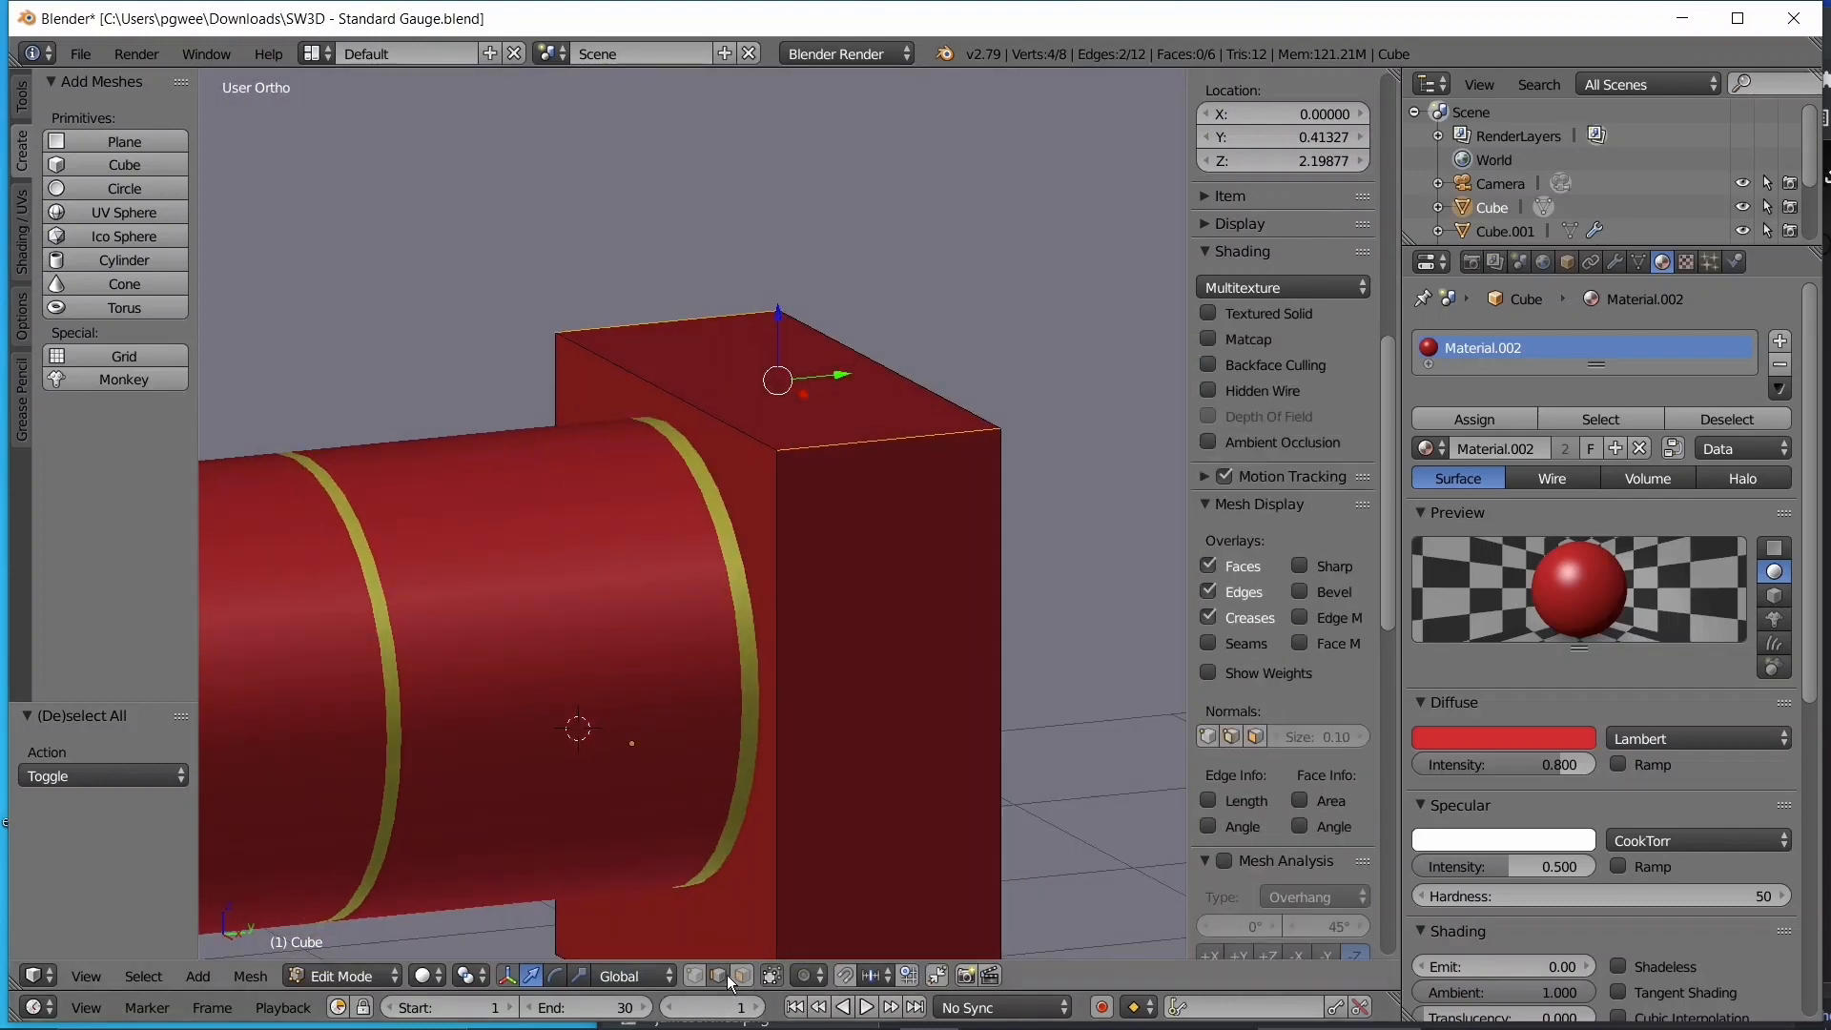
{"action": "middle_click_drag", "start_coordinate": [760, 465], "coordinate": [968, 525]}
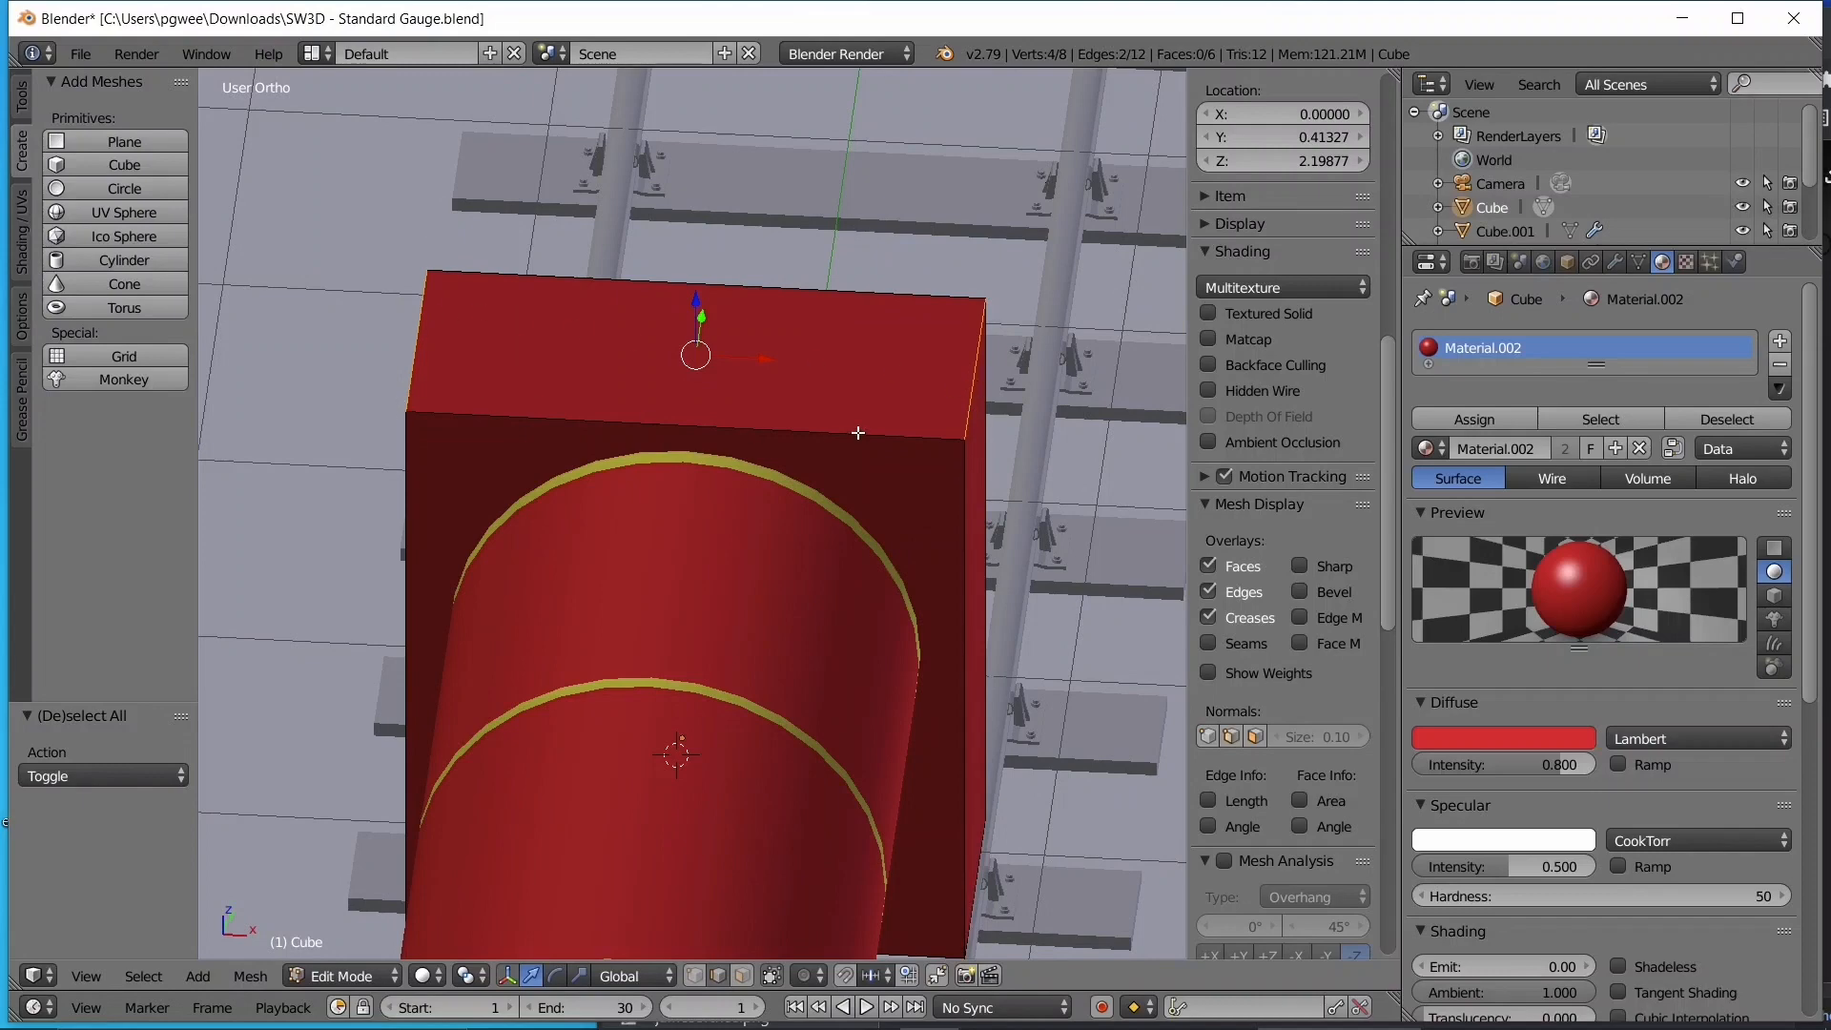
{"action": "key", "text": "ctrl+b"}
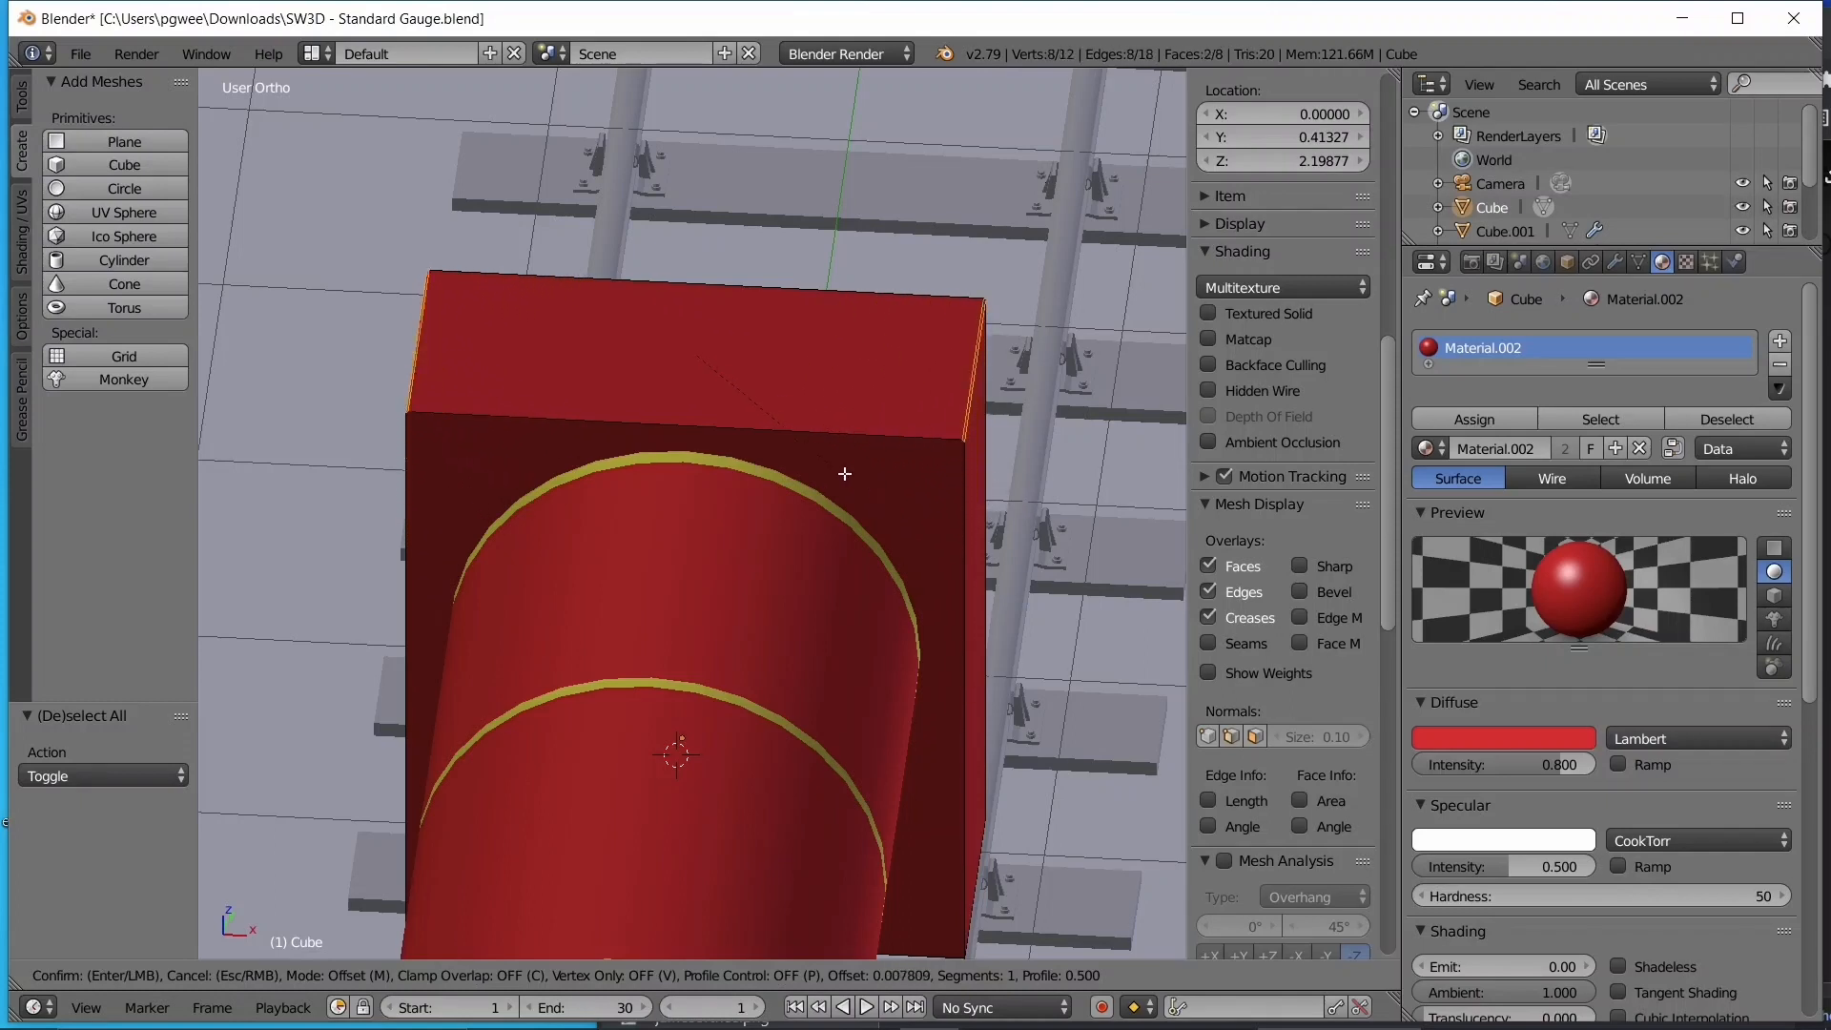
{"action": "key", "text": "Escape"}
- Bevel the firebox's two upper lengthwise edges against the front reference with an offset of about 0.877 and 7 segments
{"action": "key", "text": "KP_1"}
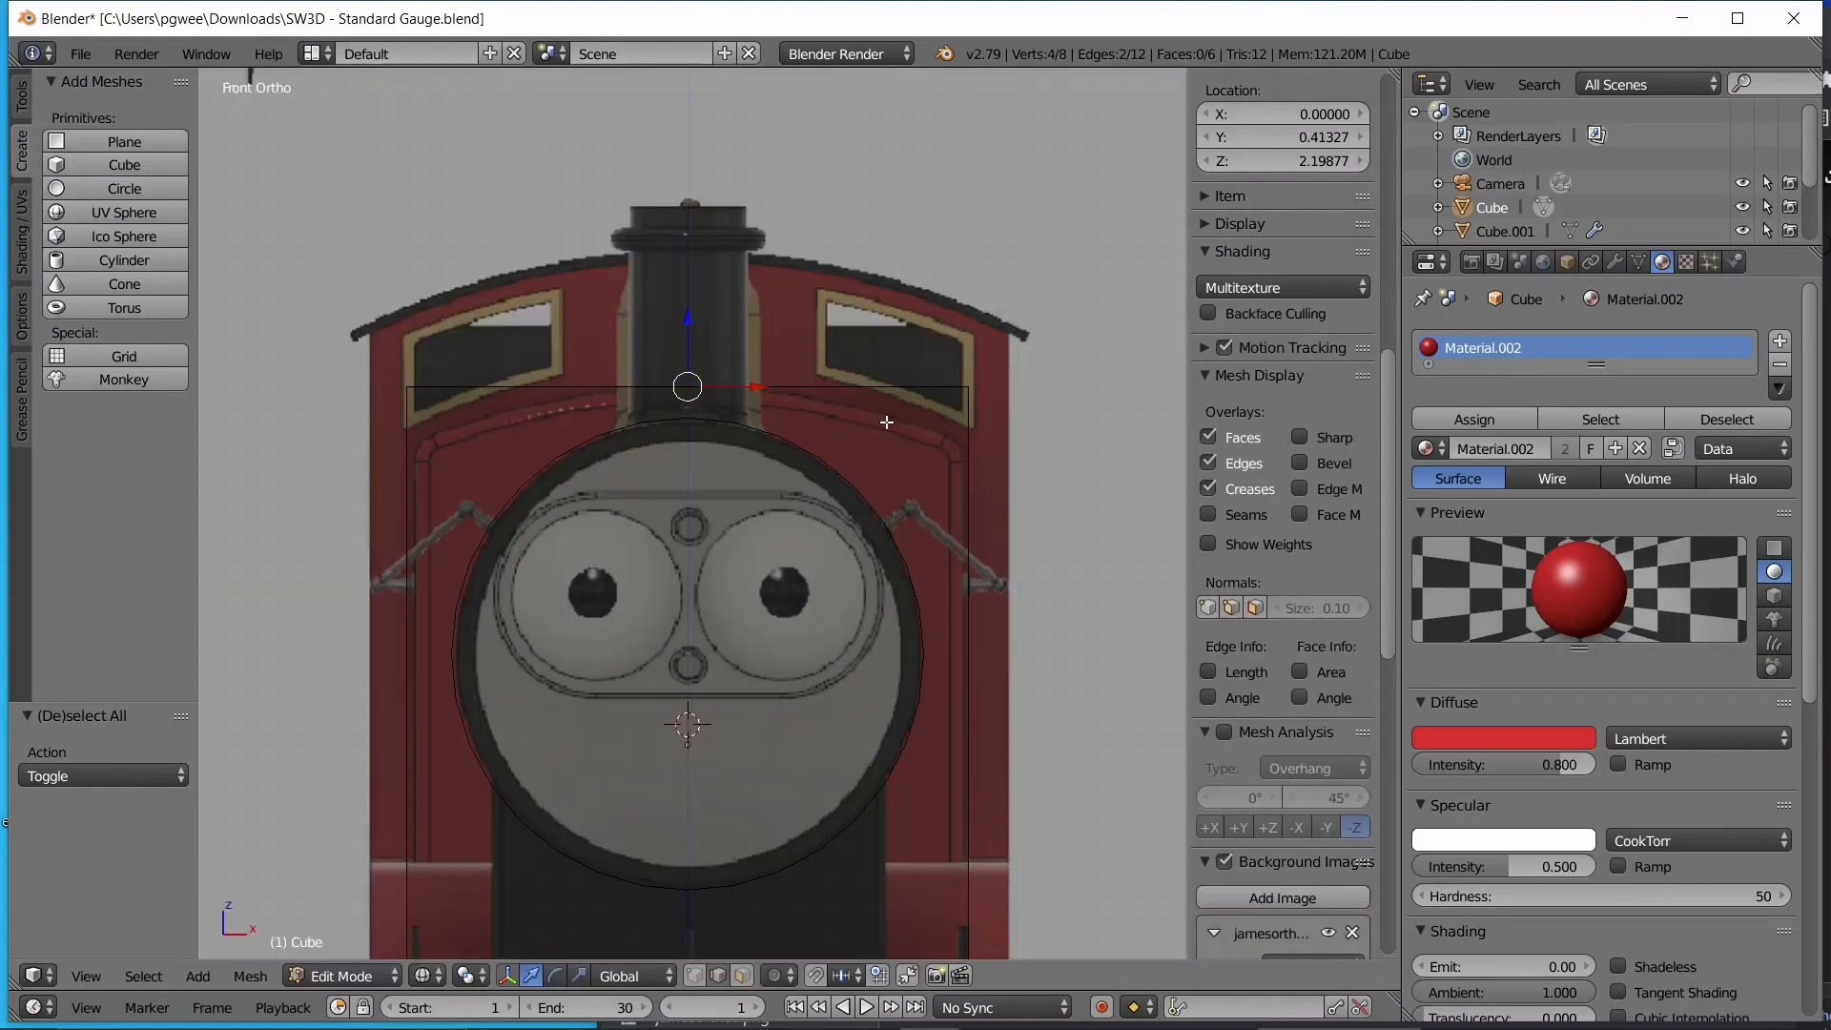
{"action": "scroll", "coordinate": [911, 426], "scroll_direction": "up", "scroll_amount": 2}
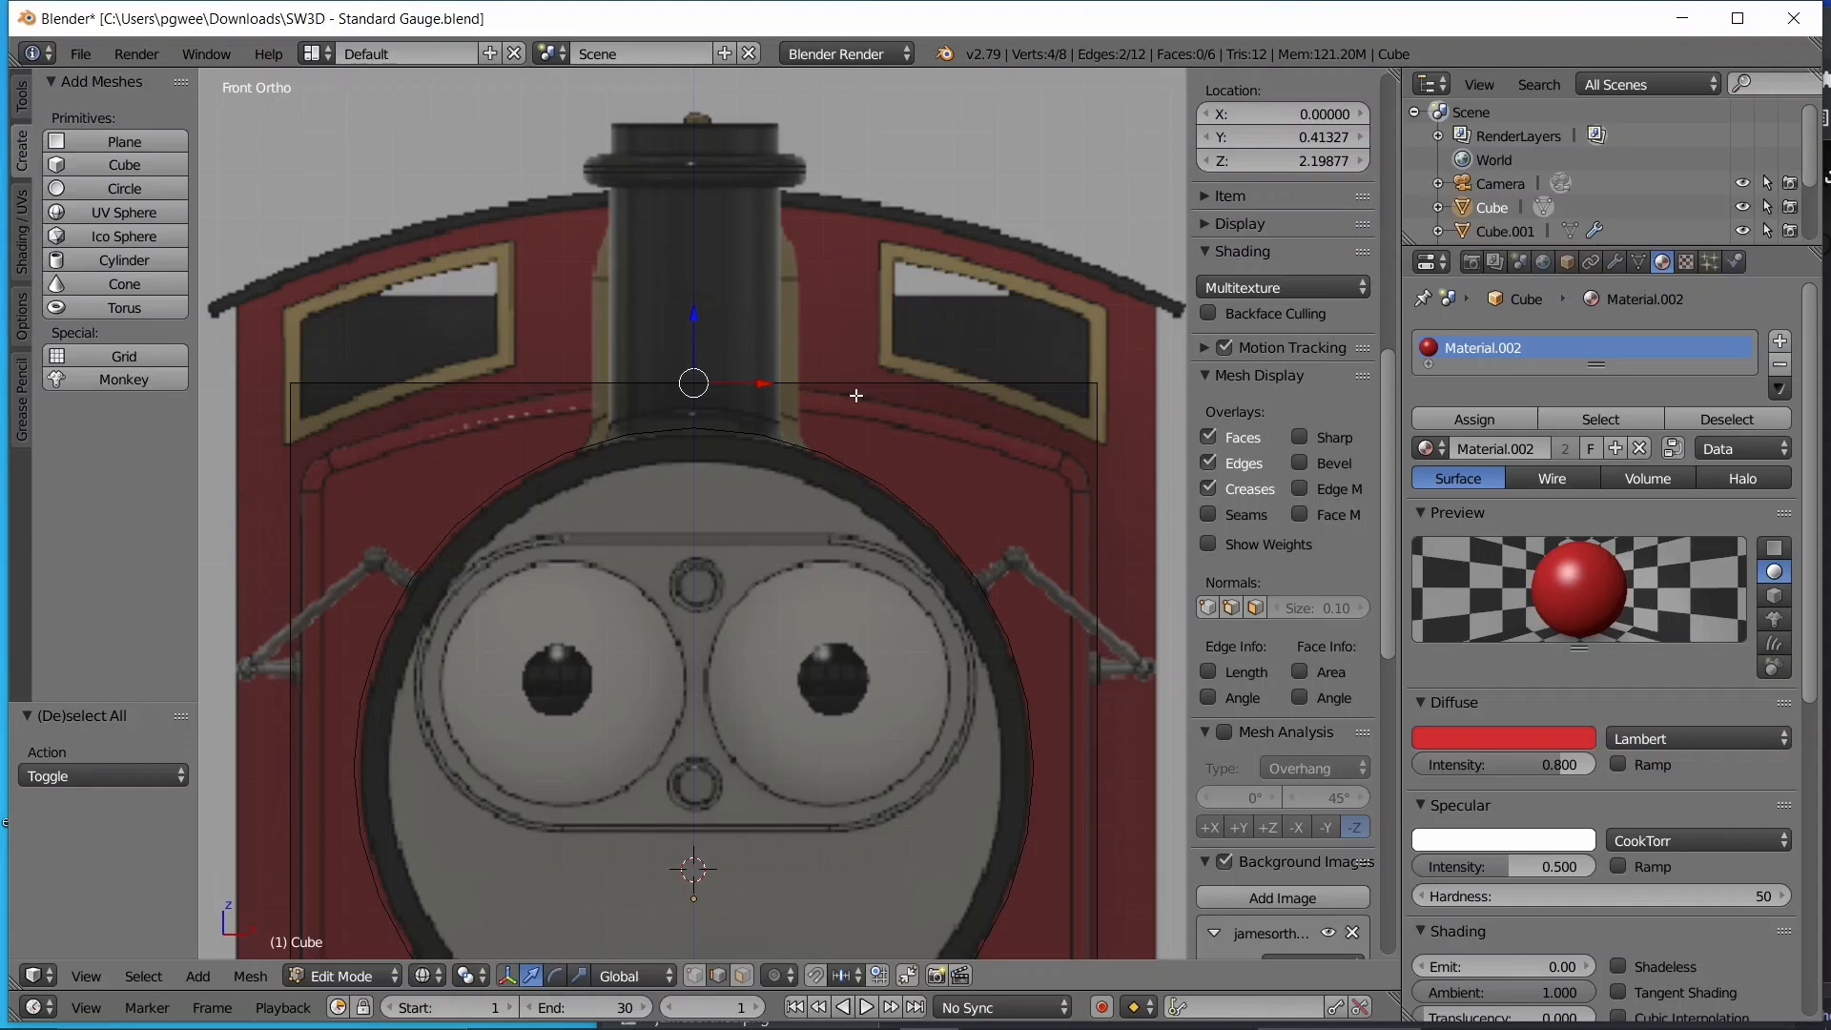
{"action": "key", "text": "ctrl+b"}
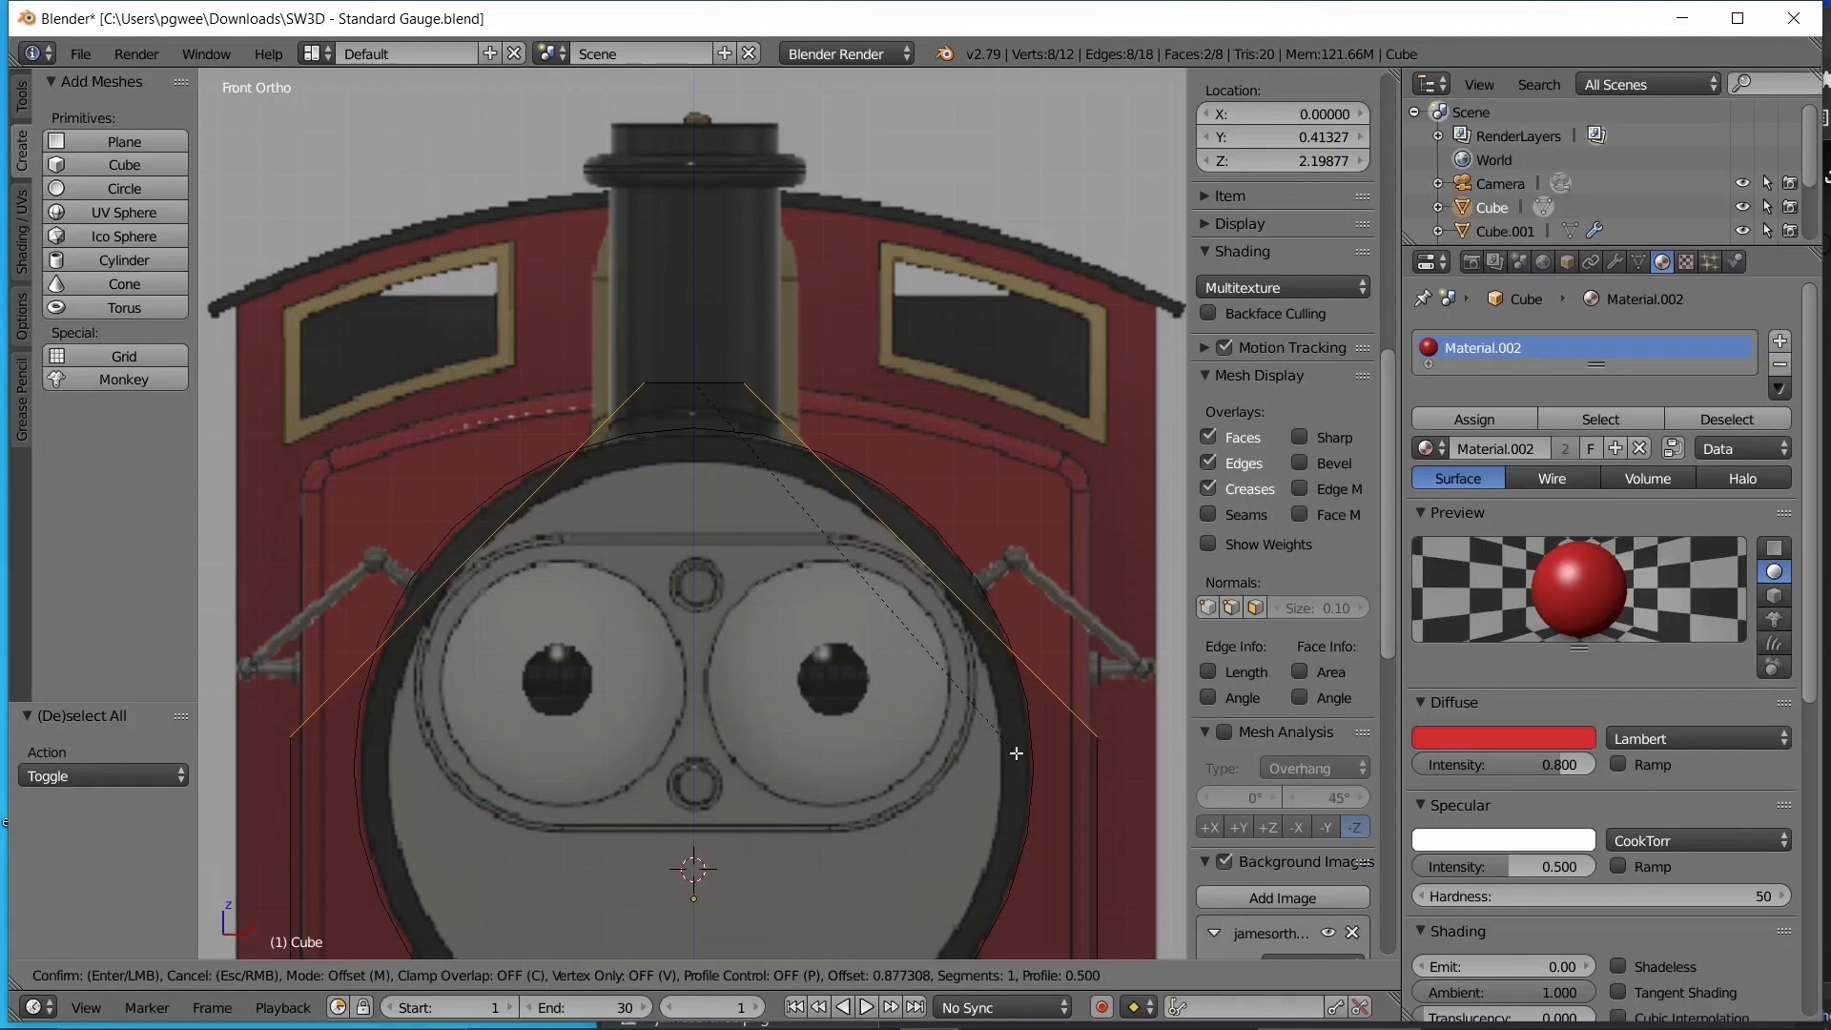
{"action": "scroll", "coordinate": [1016, 753], "scroll_direction": "up", "scroll_amount": 9}
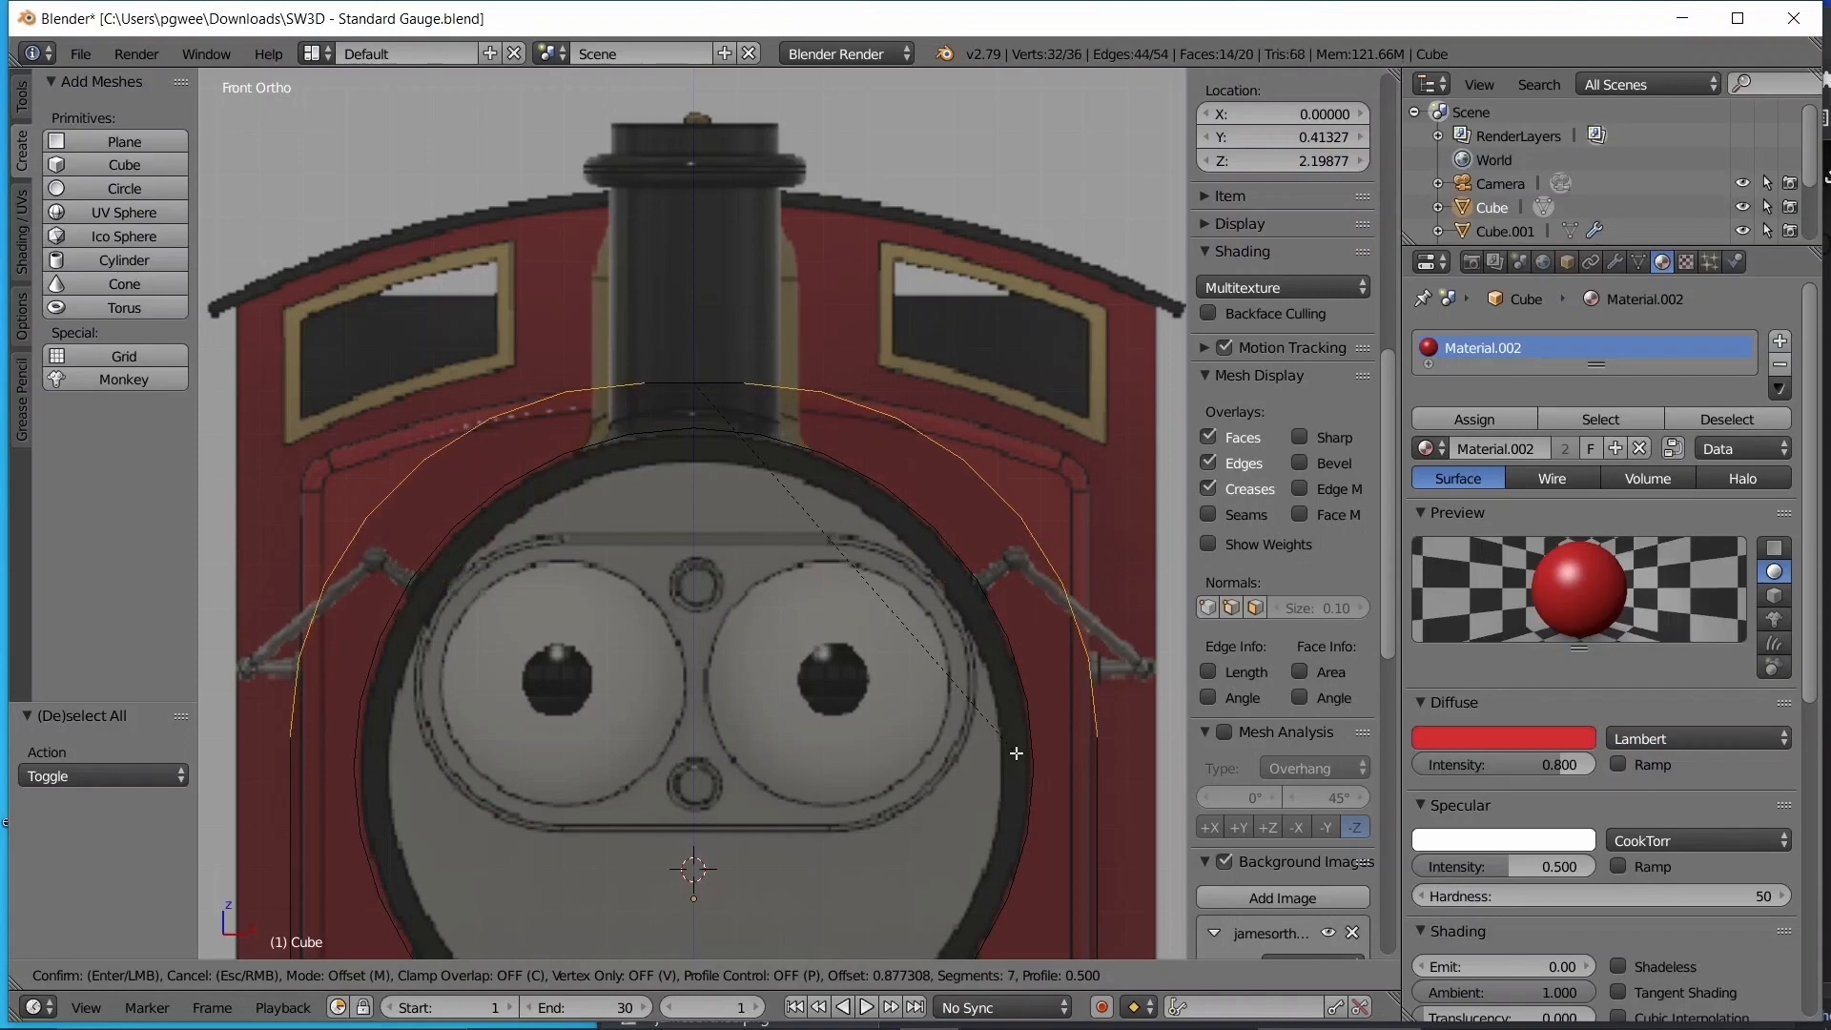
{"action": "scroll", "coordinate": [1017, 753], "scroll_direction": "down", "scroll_amount": 2}
{"action": "scroll", "coordinate": [1016, 753], "scroll_direction": "down", "scroll_amount": 1}
{"action": "left_click", "coordinate": [1016, 754]}
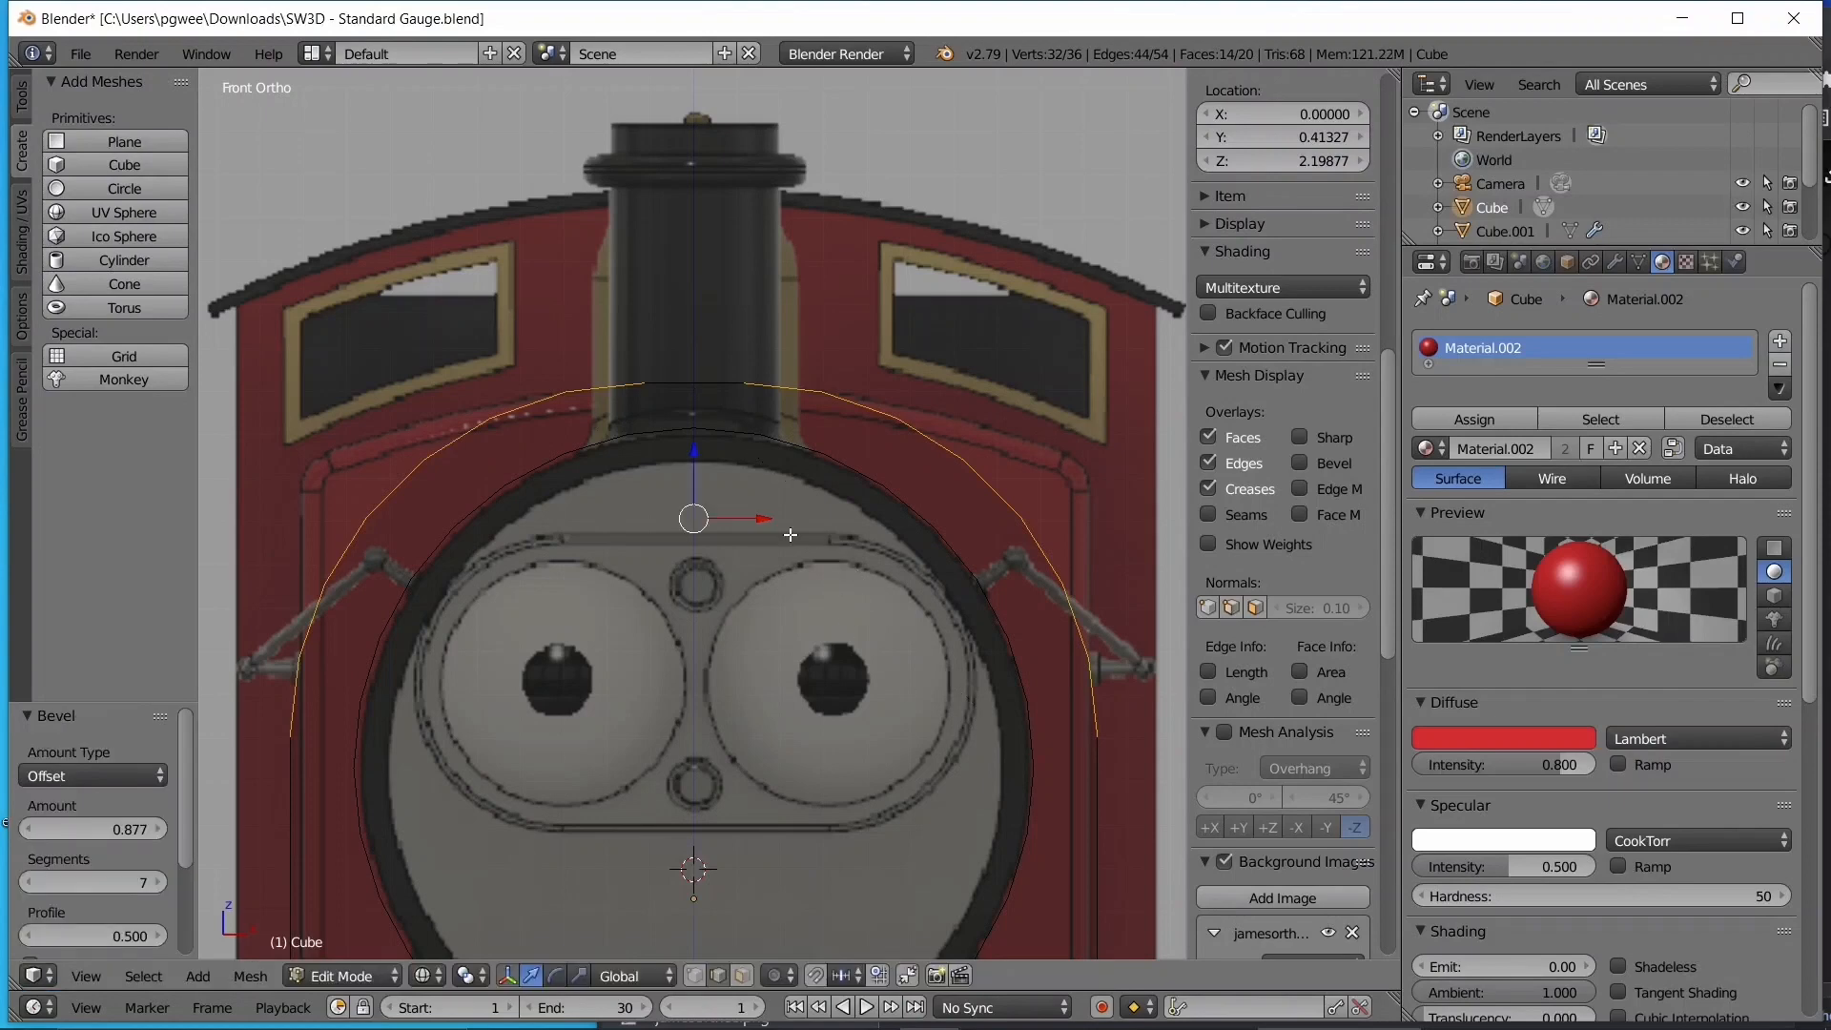
- In vertex selection mode, drop the flat top's vertices from the whole-box selection and raise the rest about 0.003 along Z
{"action": "left_click", "coordinate": [694, 975]}
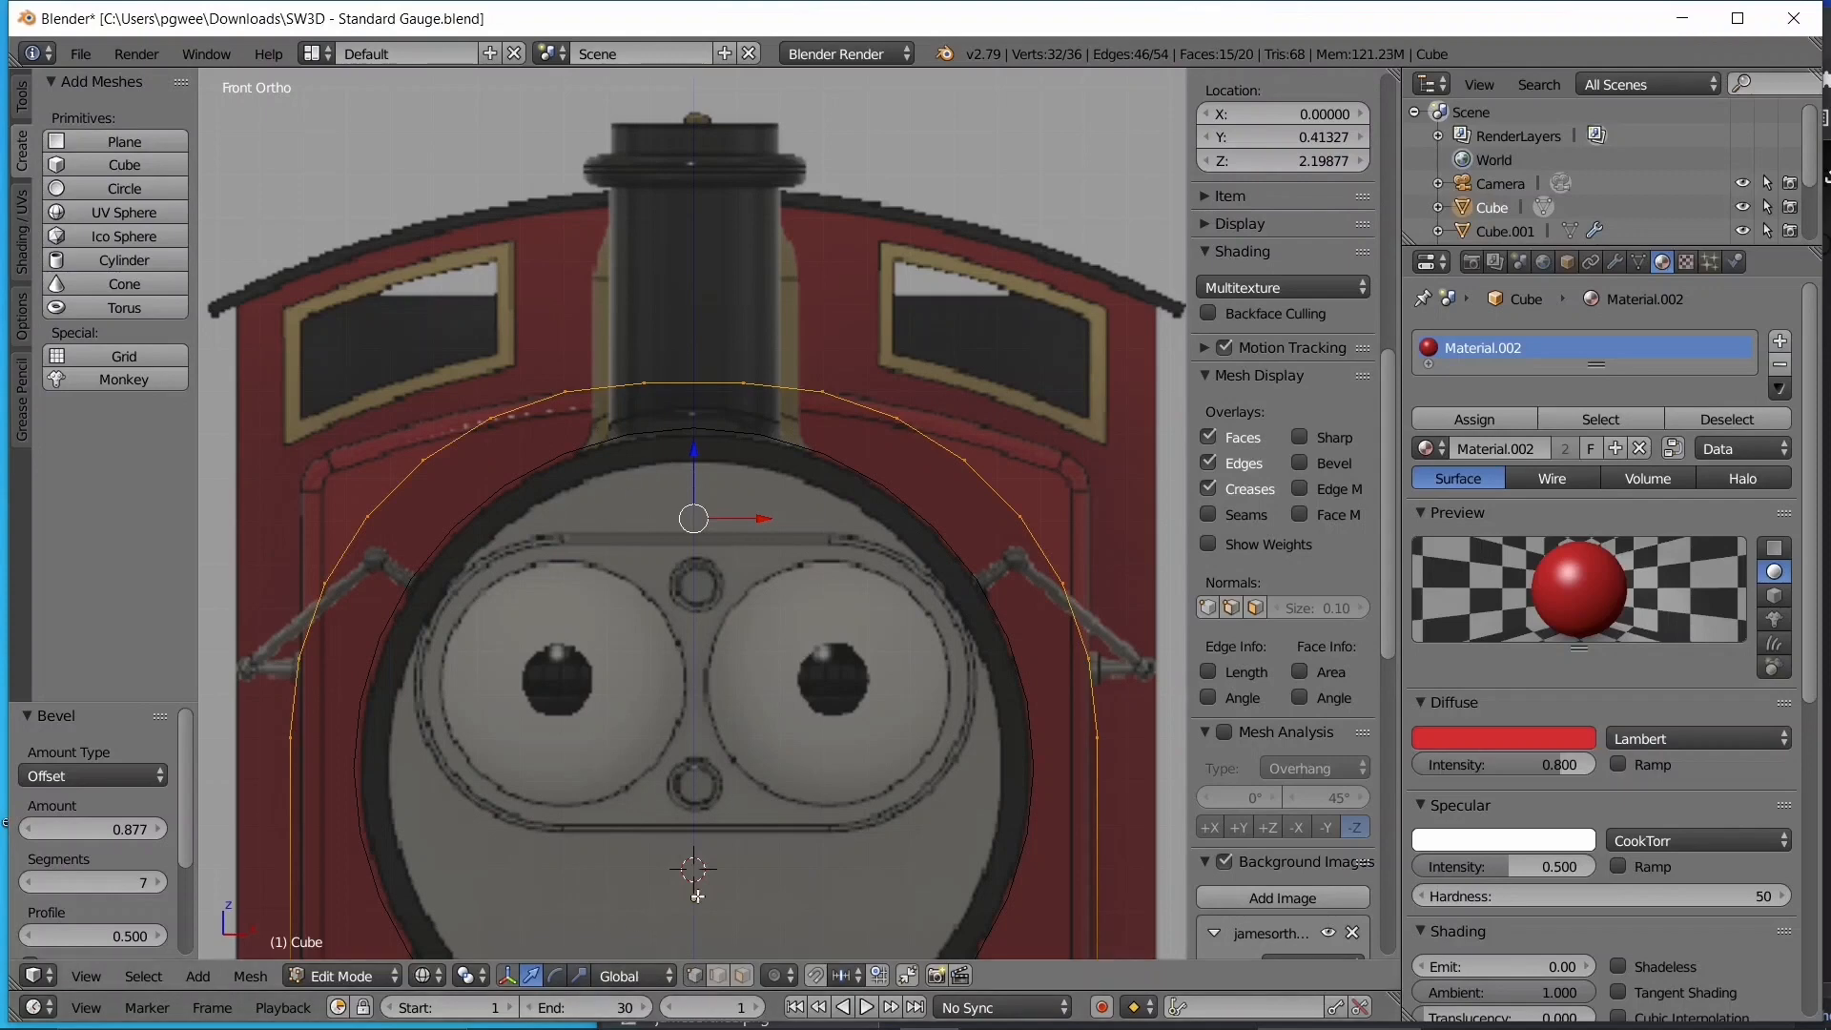
{"action": "key", "text": "c"}
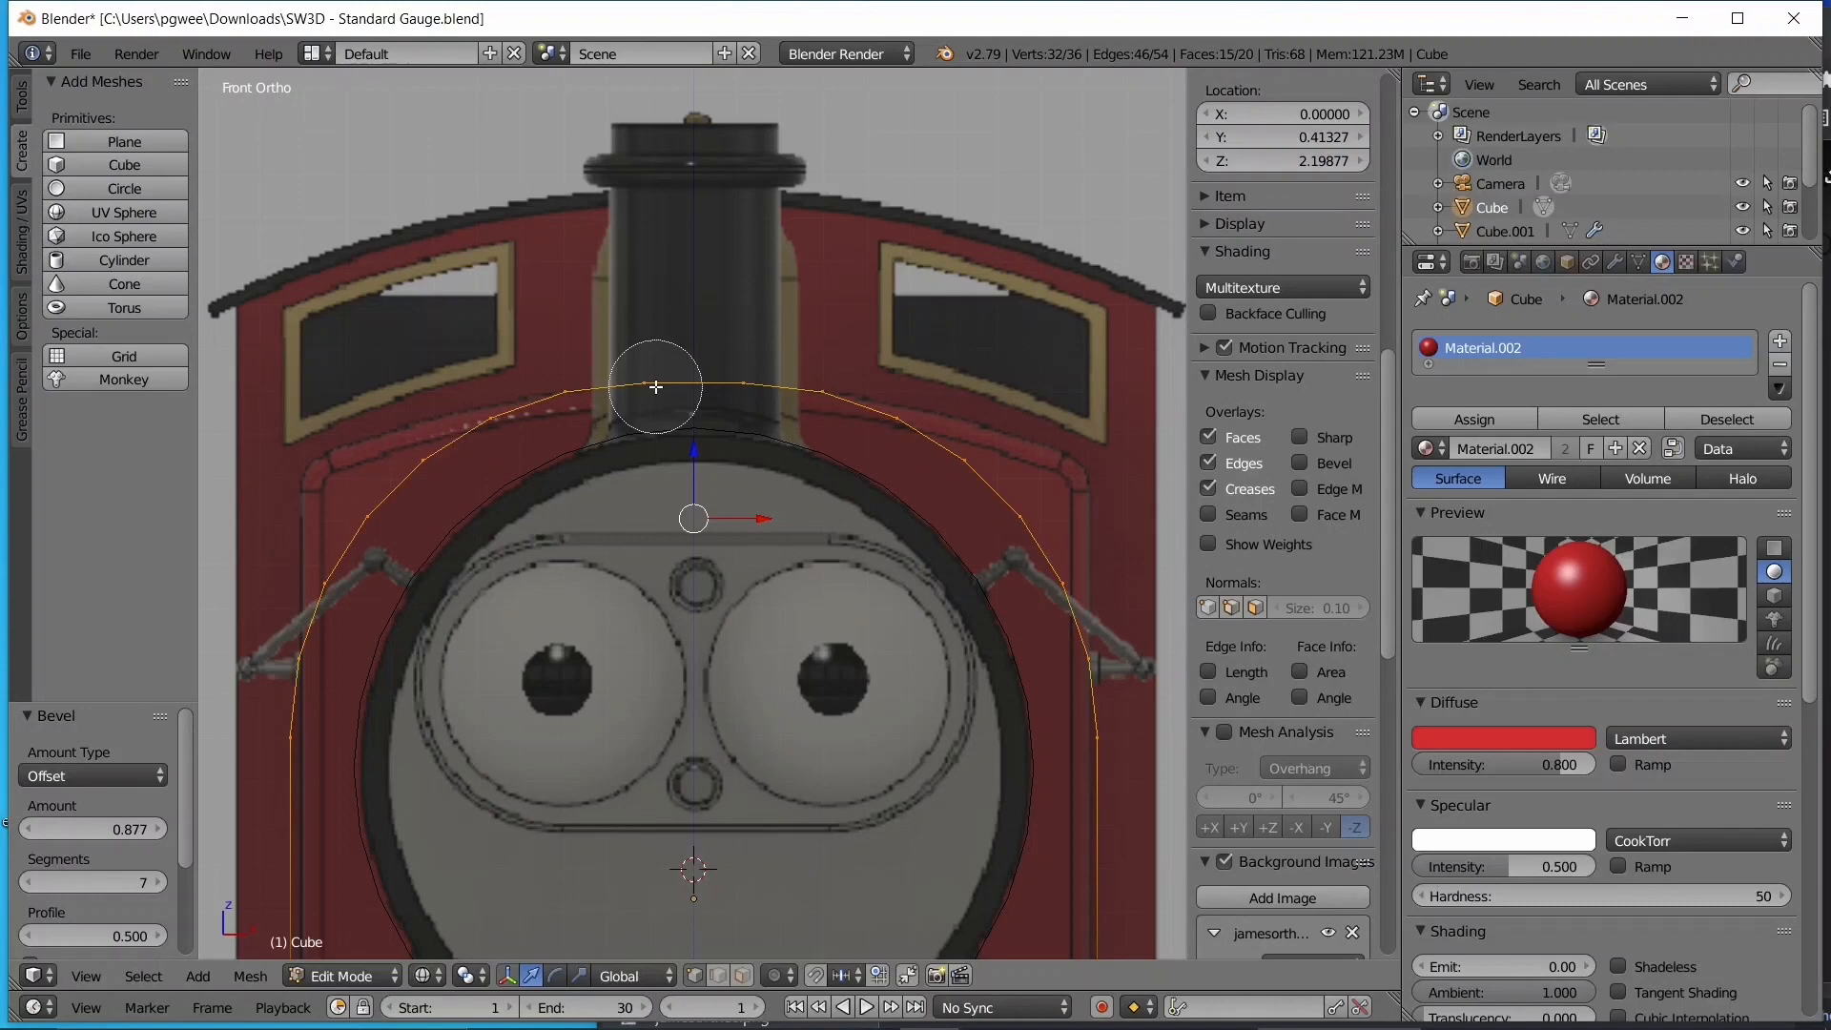
{"action": "middle_click_drag", "start_coordinate": [642, 356], "coordinate": [721, 361]}
{"action": "right_click", "coordinate": [721, 361]}
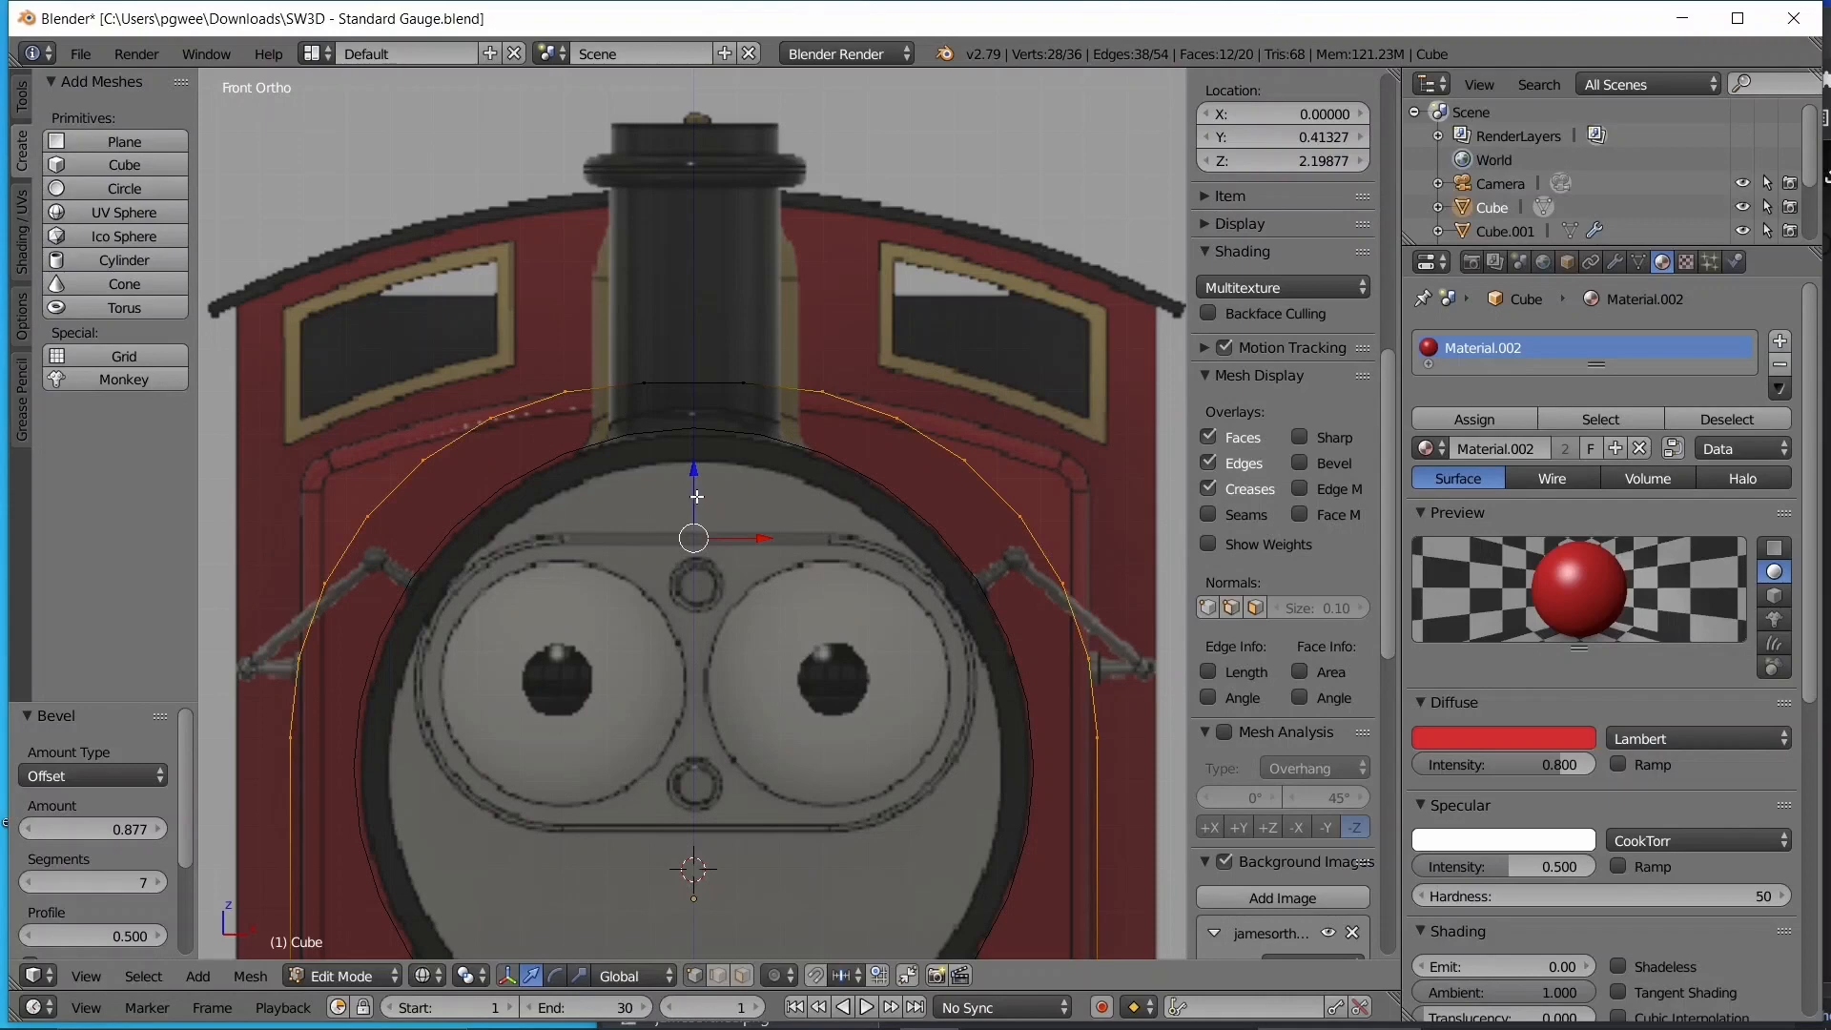
{"action": "key", "text": "g"}
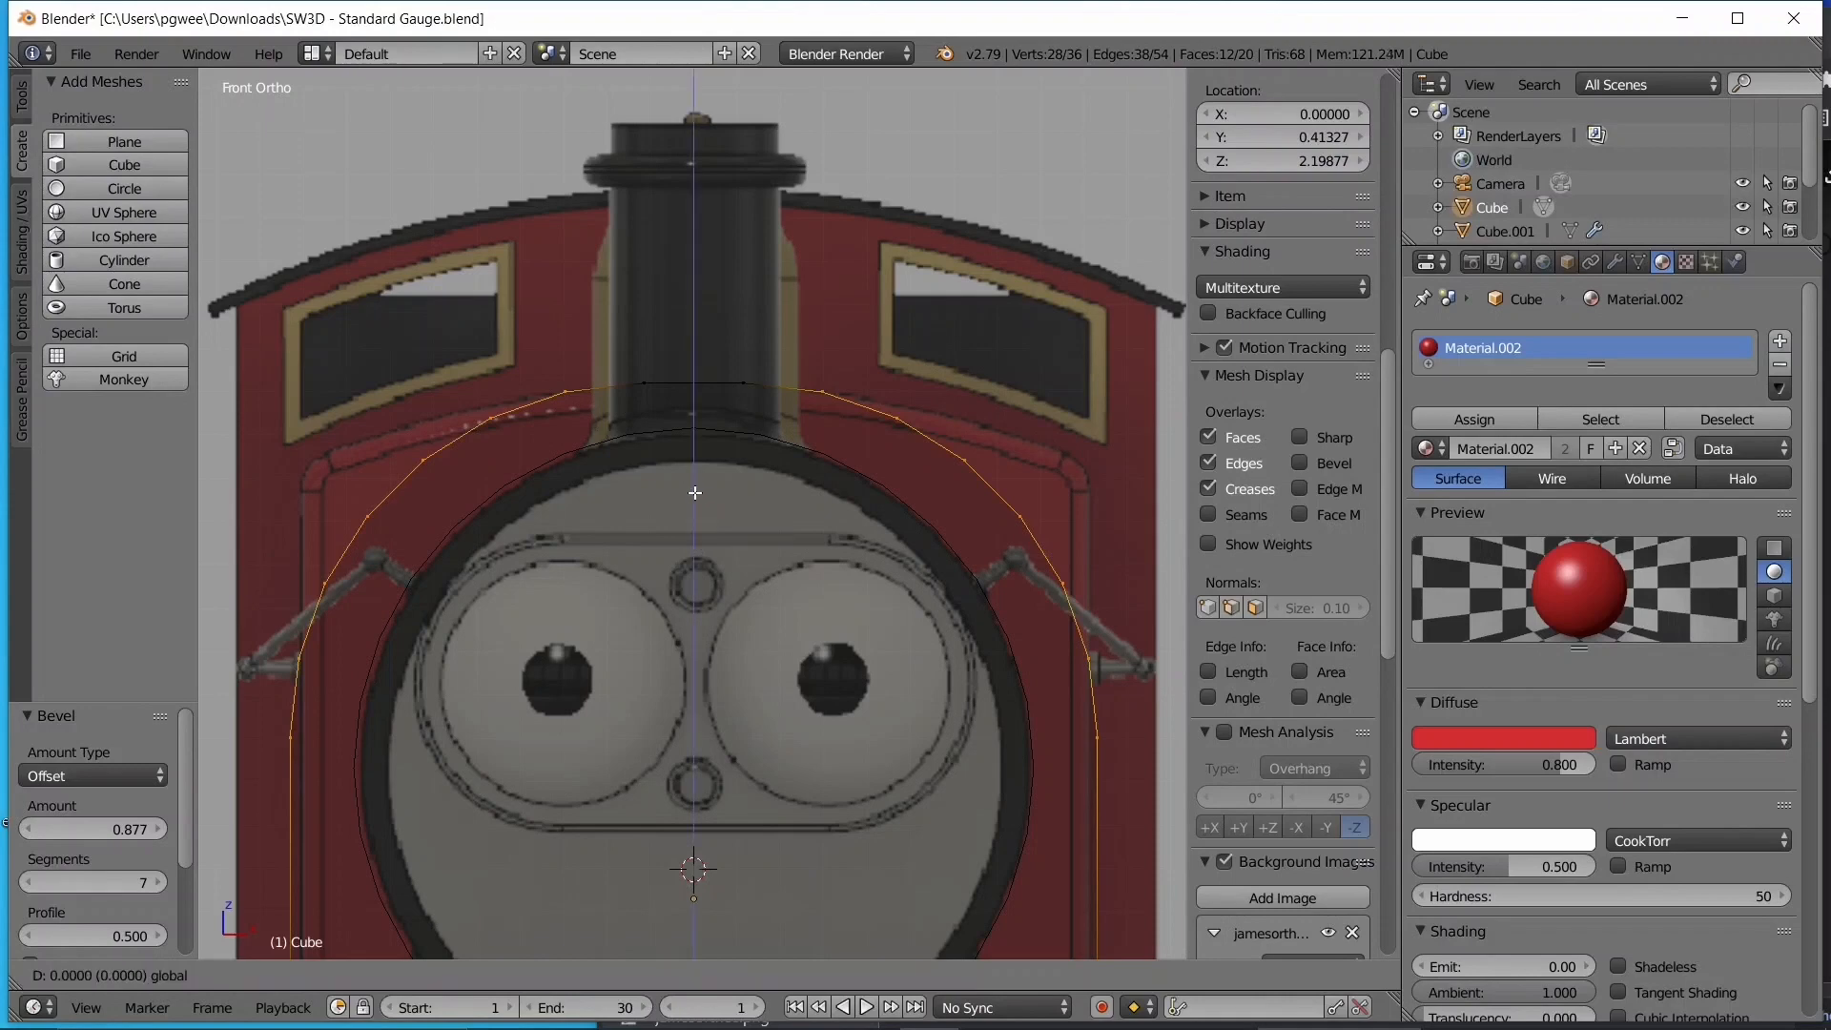
{"action": "key", "text": "z"}
{"action": "left_click", "coordinate": [697, 479]}
- Deselect the next vertices on both sides of the firebox curve and raise the remaining ones about 0.029 along Z
{"action": "key", "text": "c"}
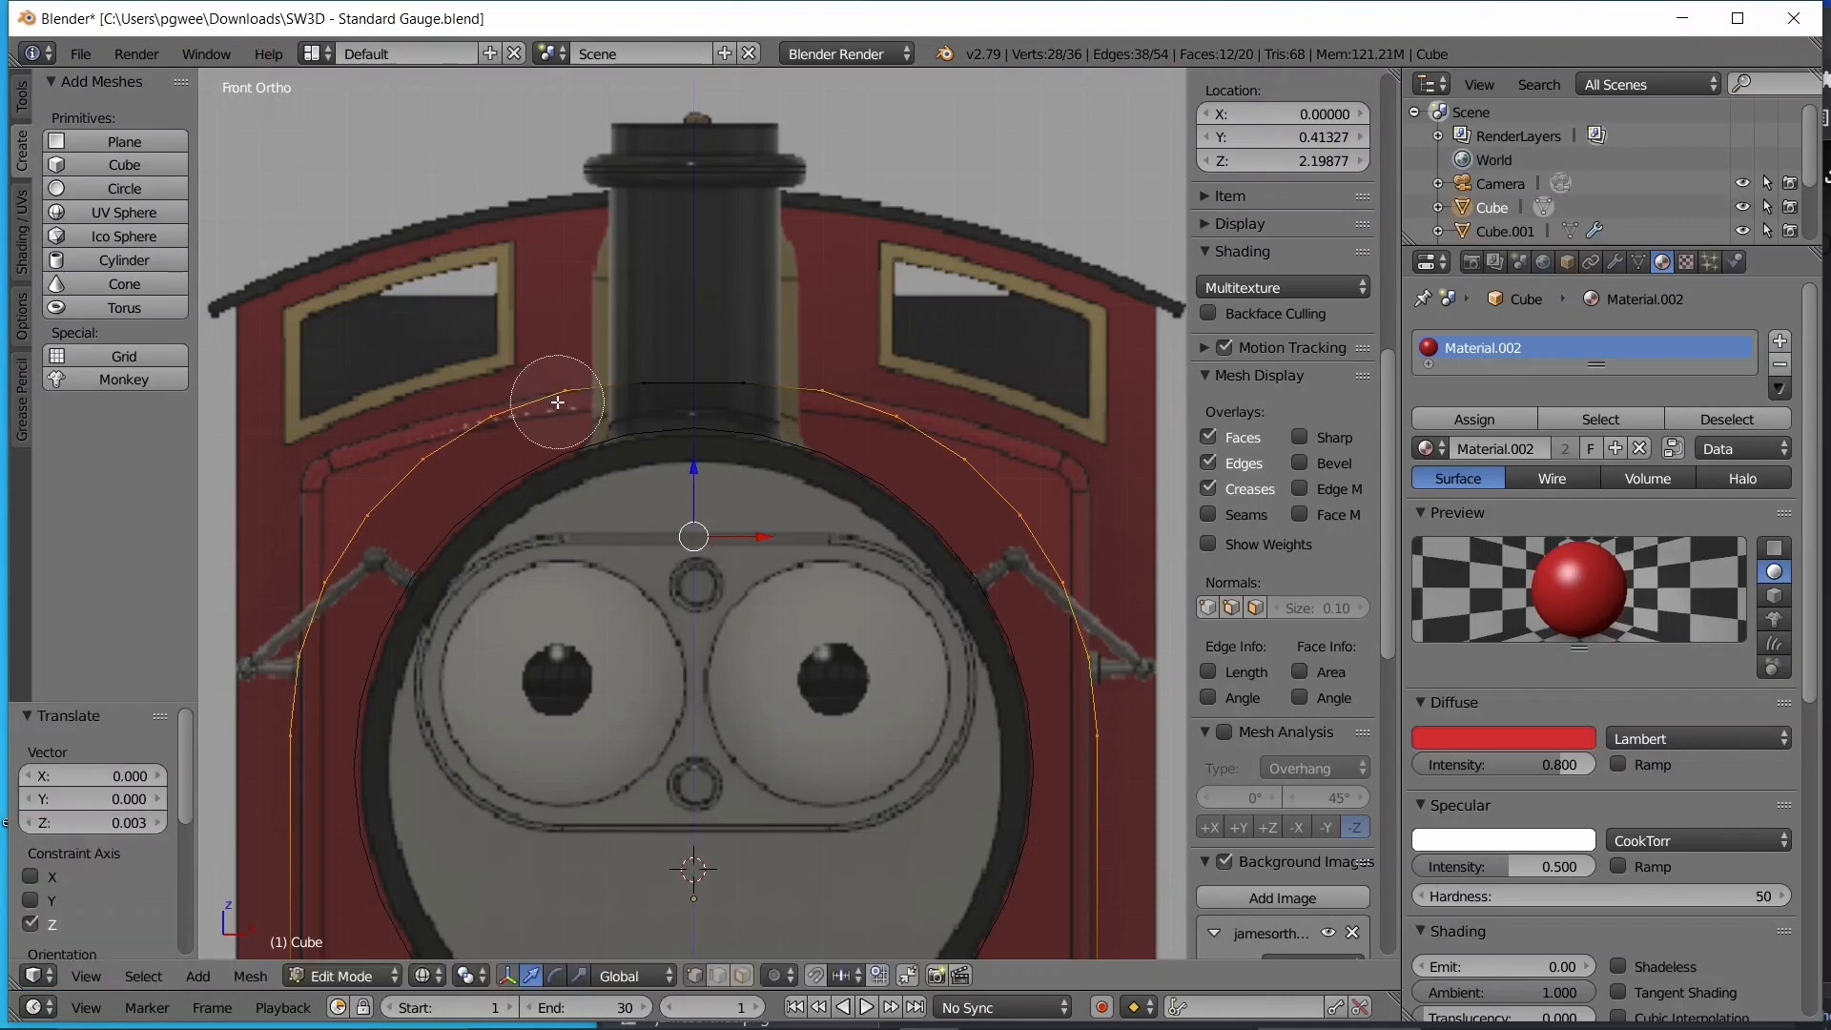
{"action": "middle_click_drag", "start_coordinate": [560, 396], "coordinate": [795, 388]}
{"action": "right_click", "coordinate": [795, 388]}
{"action": "key", "text": "g"}
{"action": "key", "text": "z"}
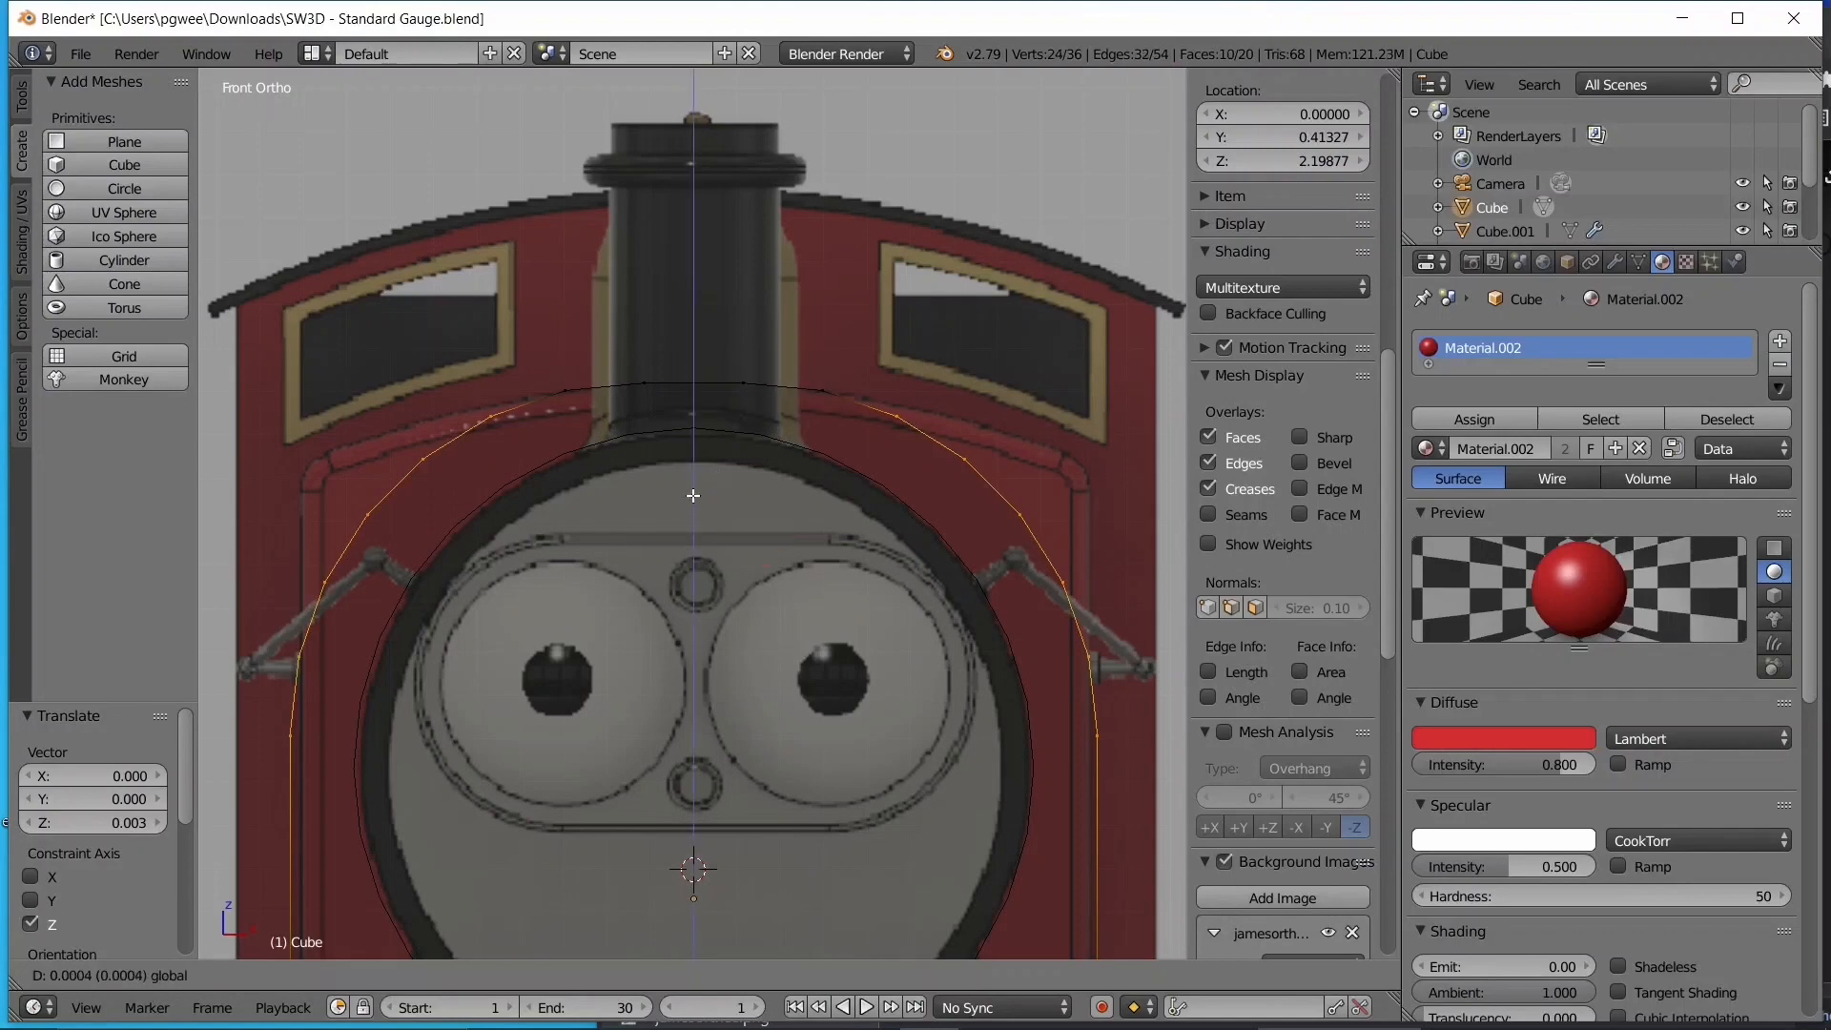
{"action": "left_click", "coordinate": [679, 391]}
- Deselect the third level of curve vertices on both sides and raise those below along Z toward the reference outline
{"action": "key", "text": "c"}
{"action": "middle_click_drag", "start_coordinate": [523, 388], "coordinate": [858, 388]}
{"action": "right_click", "coordinate": [858, 388]}
{"action": "key", "text": "g"}
{"action": "key", "text": "z"}
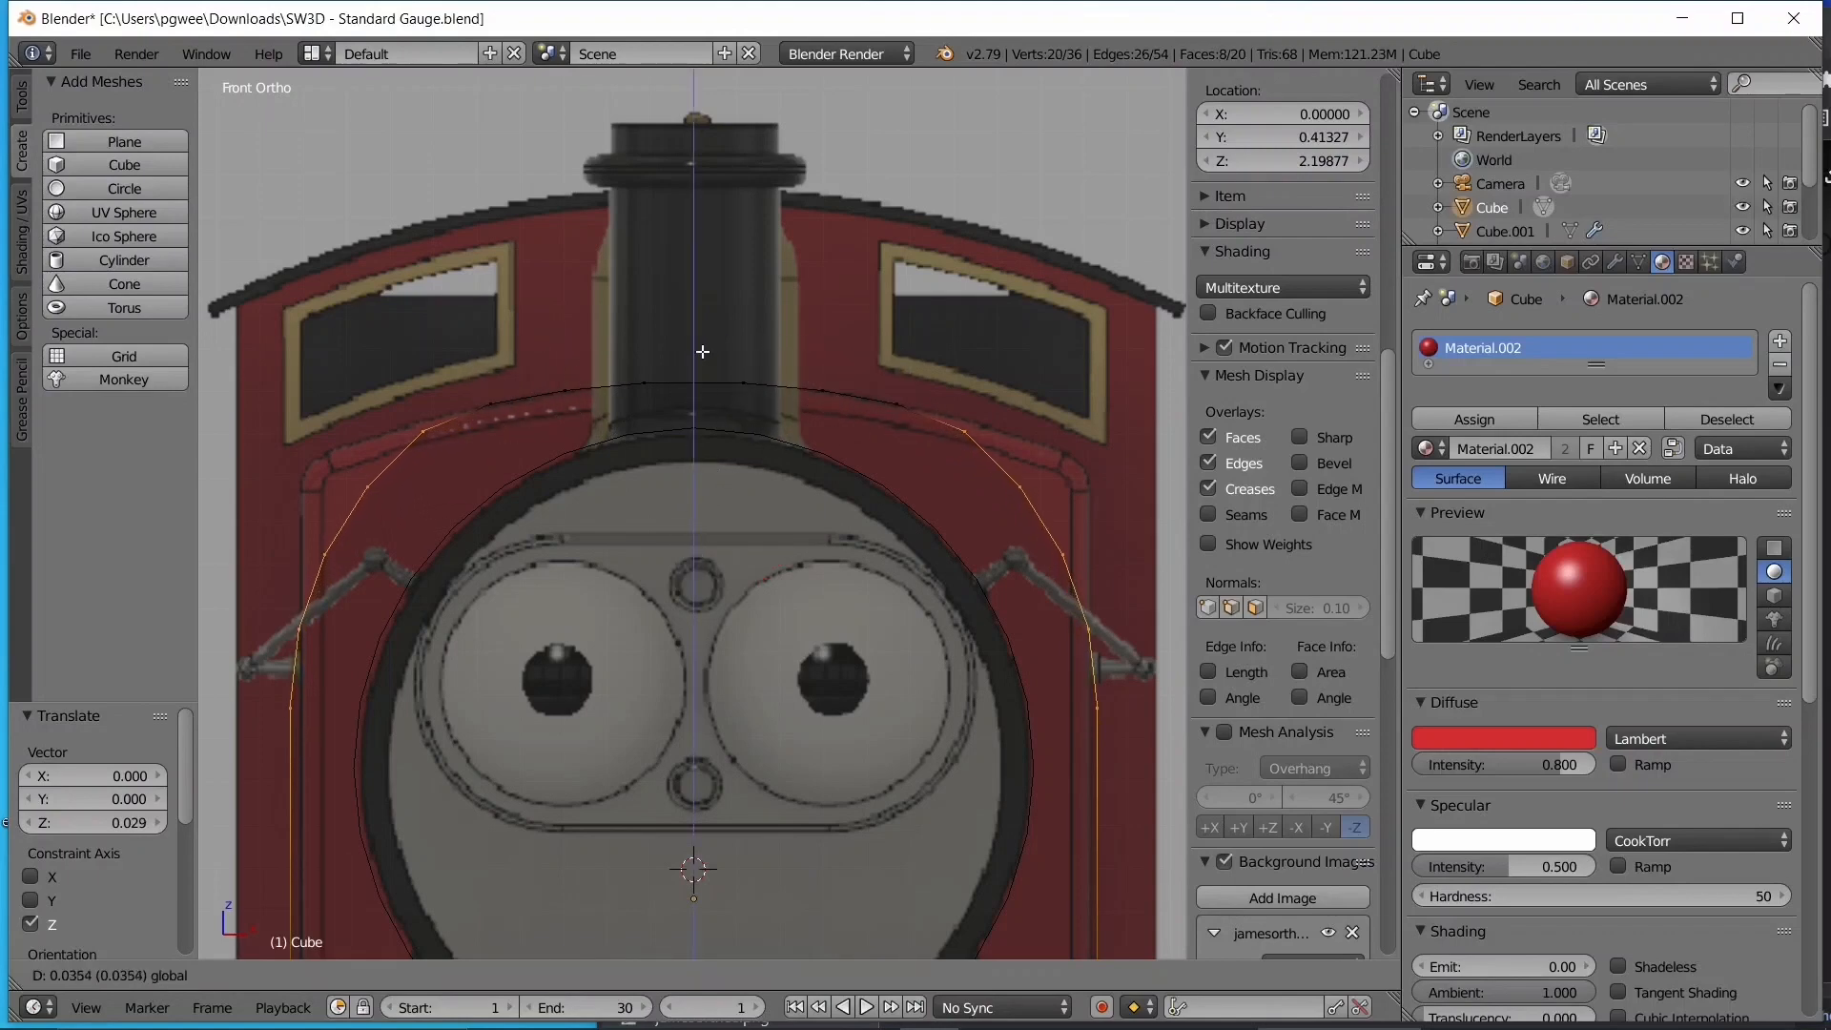
{"action": "left_click", "coordinate": [556, 357]}
- Deselect the fourth level of curve vertices on both sides and raise the remaining vertices about 0.088 along Z
{"action": "key", "text": "c"}
{"action": "middle_click_drag", "start_coordinate": [429, 397], "coordinate": [952, 420]}
{"action": "right_click", "coordinate": [949, 420]}
{"action": "left_click_drag", "start_coordinate": [695, 507], "coordinate": [690, 471]}
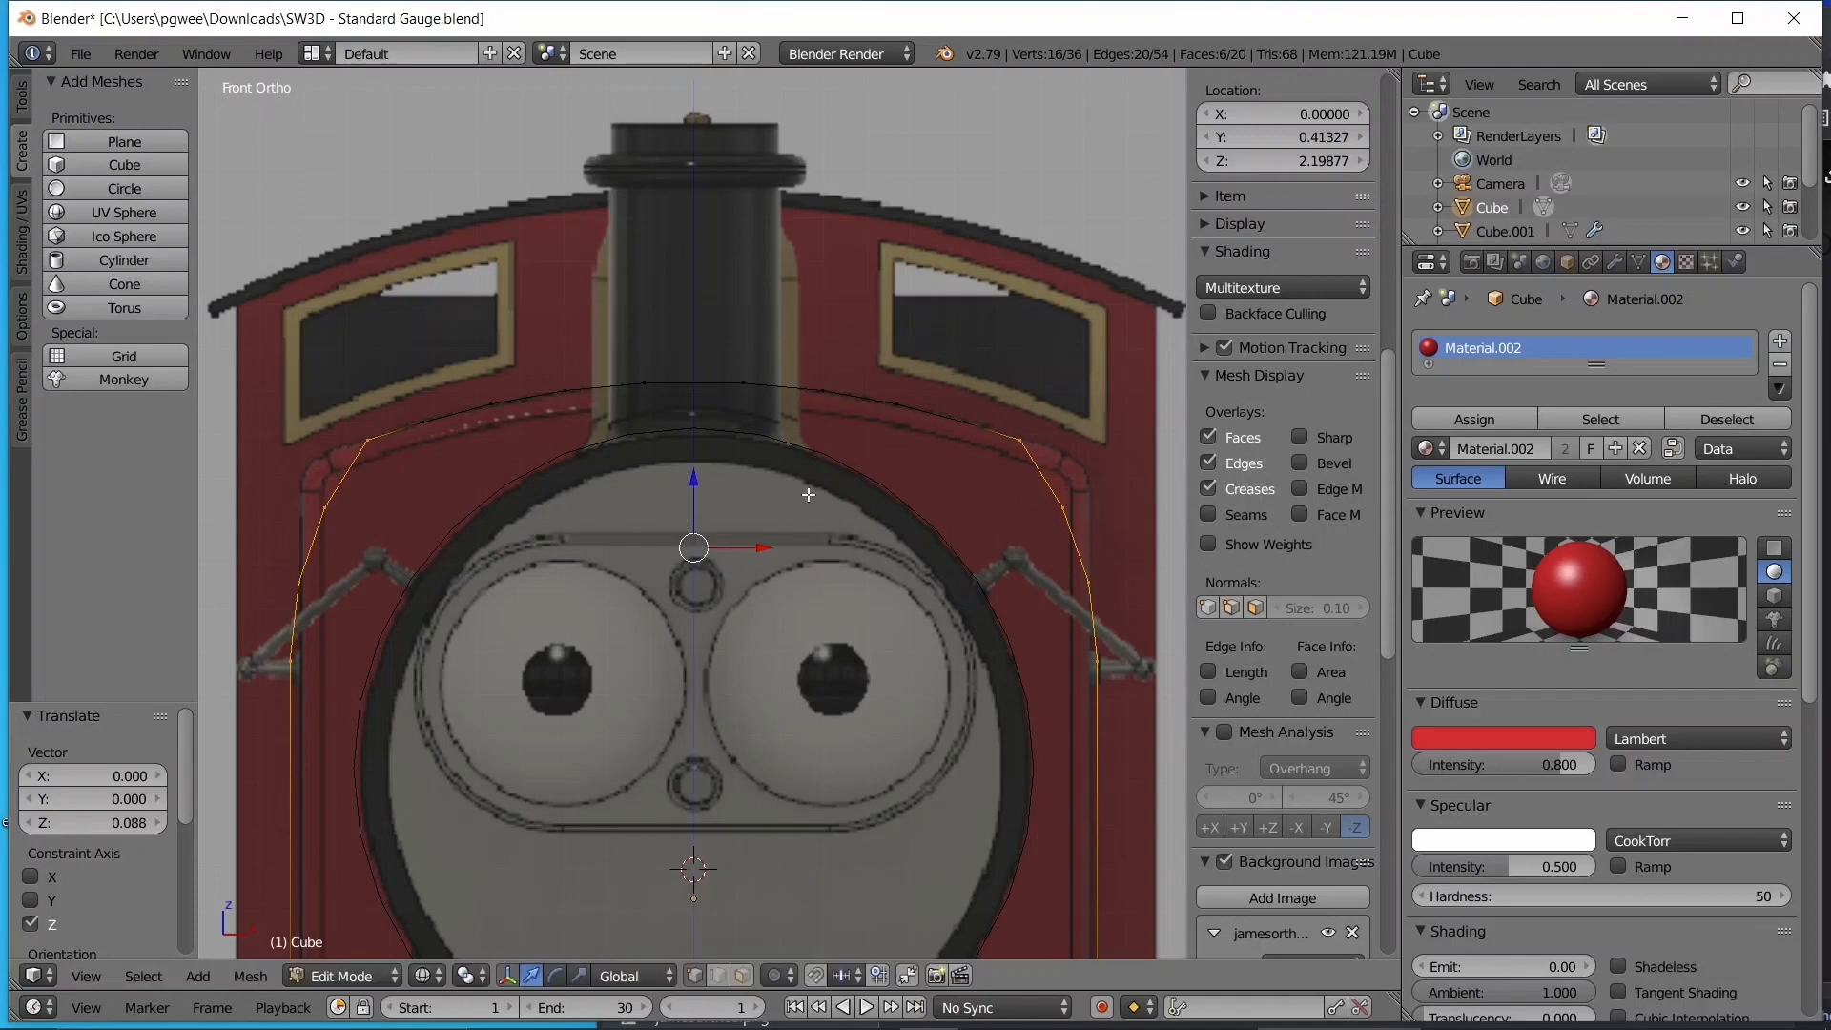
- Deselect the outer curve vertices beside the cab windows' lower corners and raise the remaining ones about 0.117 along Z
{"action": "key", "text": "c"}
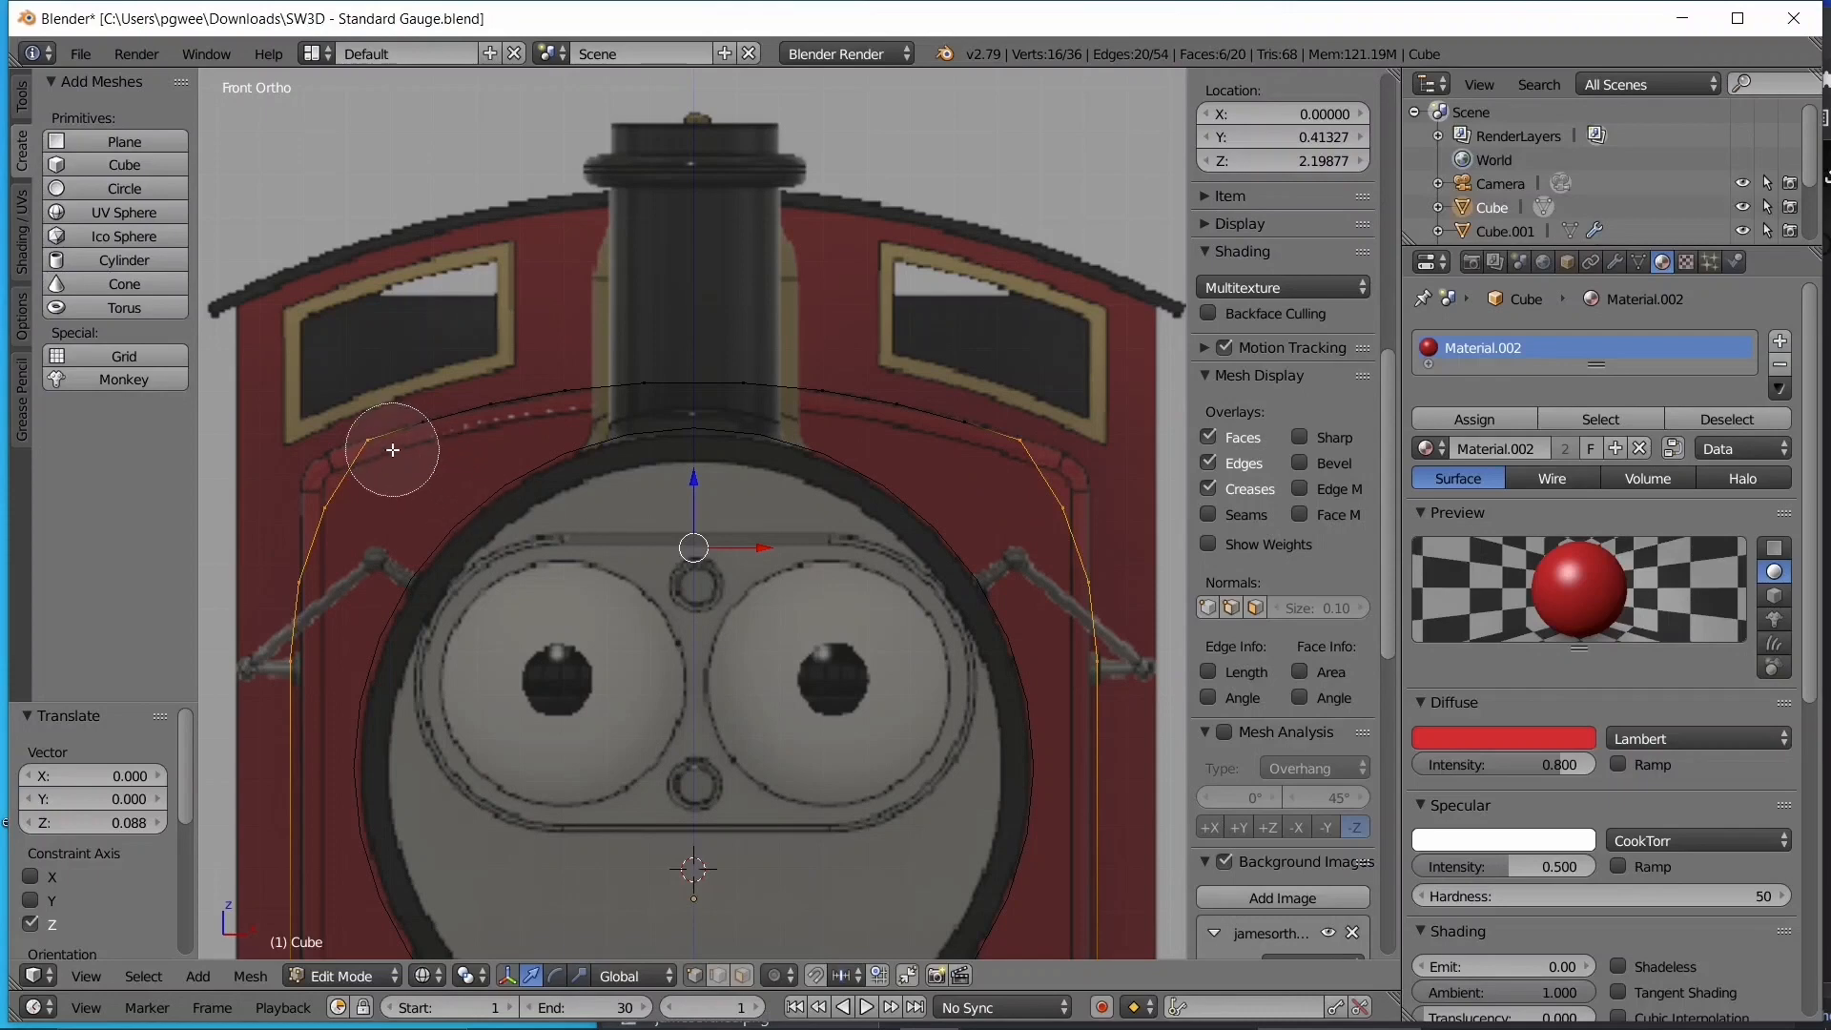
{"action": "middle_click", "coordinate": [392, 449]}
{"action": "middle_click", "coordinate": [1001, 472]}
{"action": "key", "text": "Escape"}
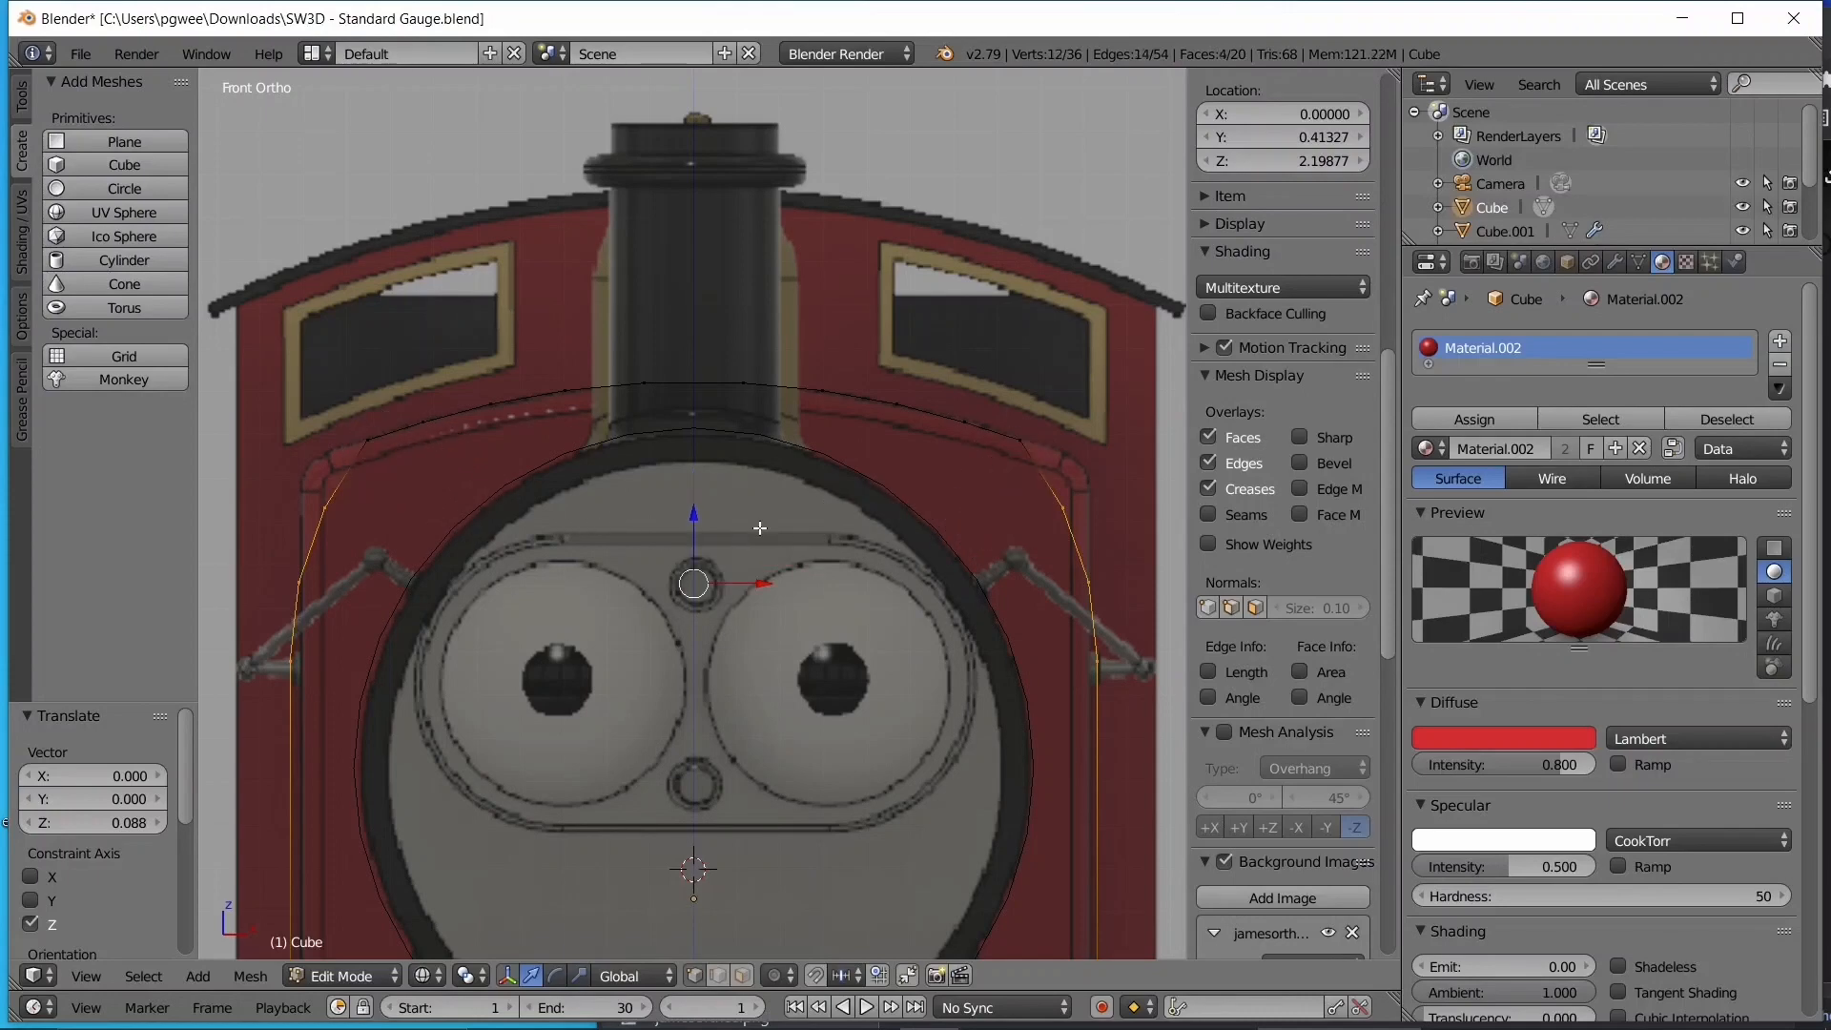
{"action": "left_click", "coordinate": [702, 535]}
{"action": "key", "text": "g"}
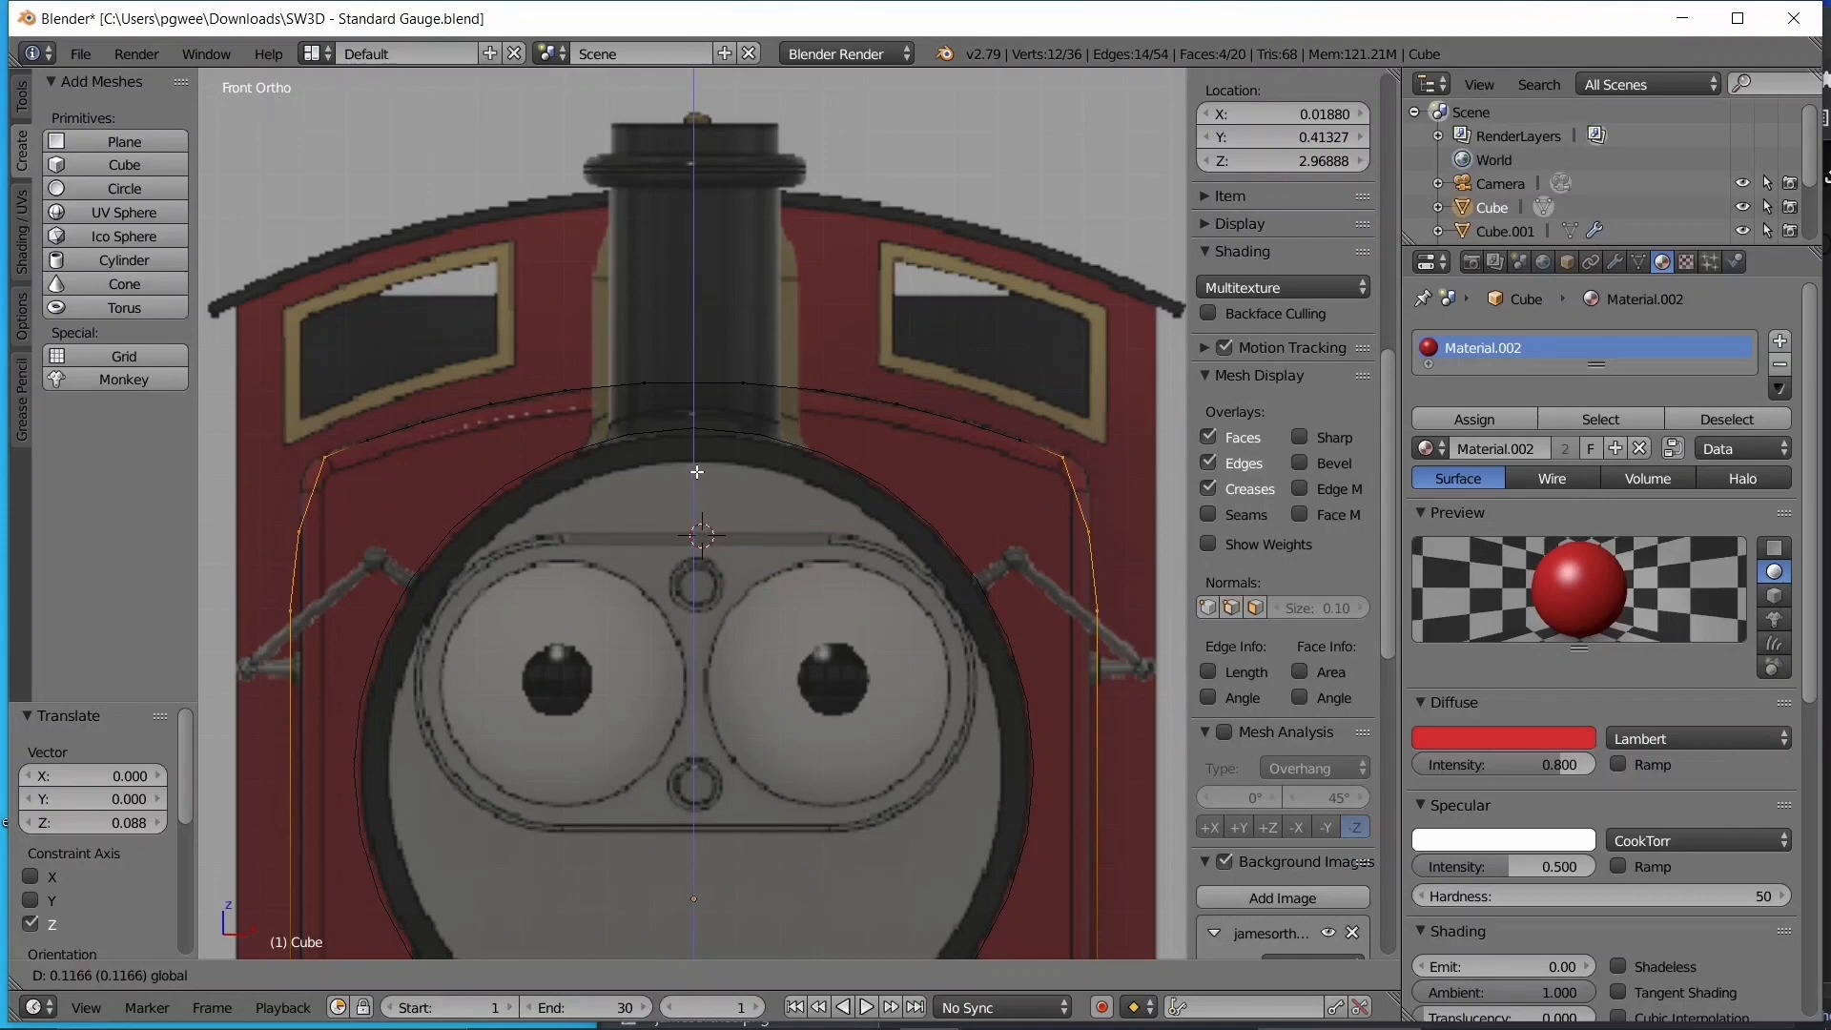
{"action": "left_click", "coordinate": [697, 471]}
- Deselect the vertices at the firebox's upper corners and raise the remaining side vertices about 0.130 along Z
{"action": "key", "text": "c"}
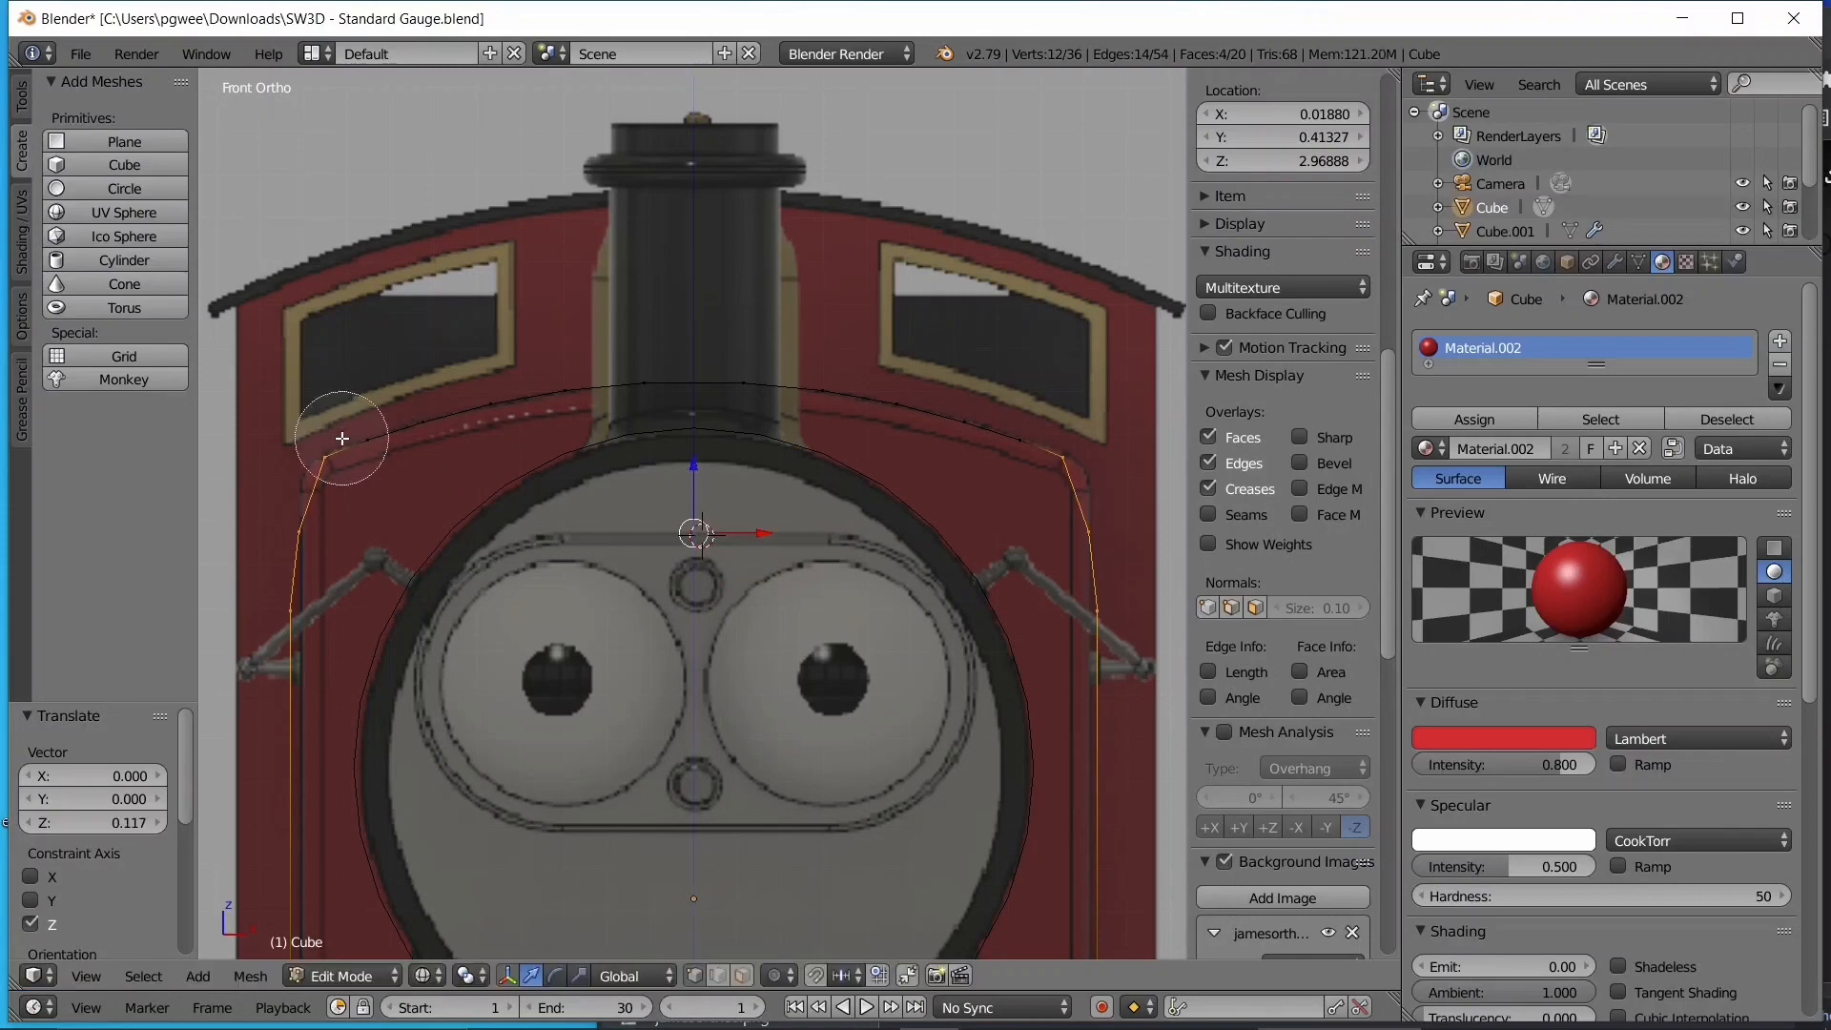
{"action": "middle_click", "coordinate": [343, 438]}
{"action": "middle_click", "coordinate": [1056, 450]}
{"action": "key", "text": "Escape"}
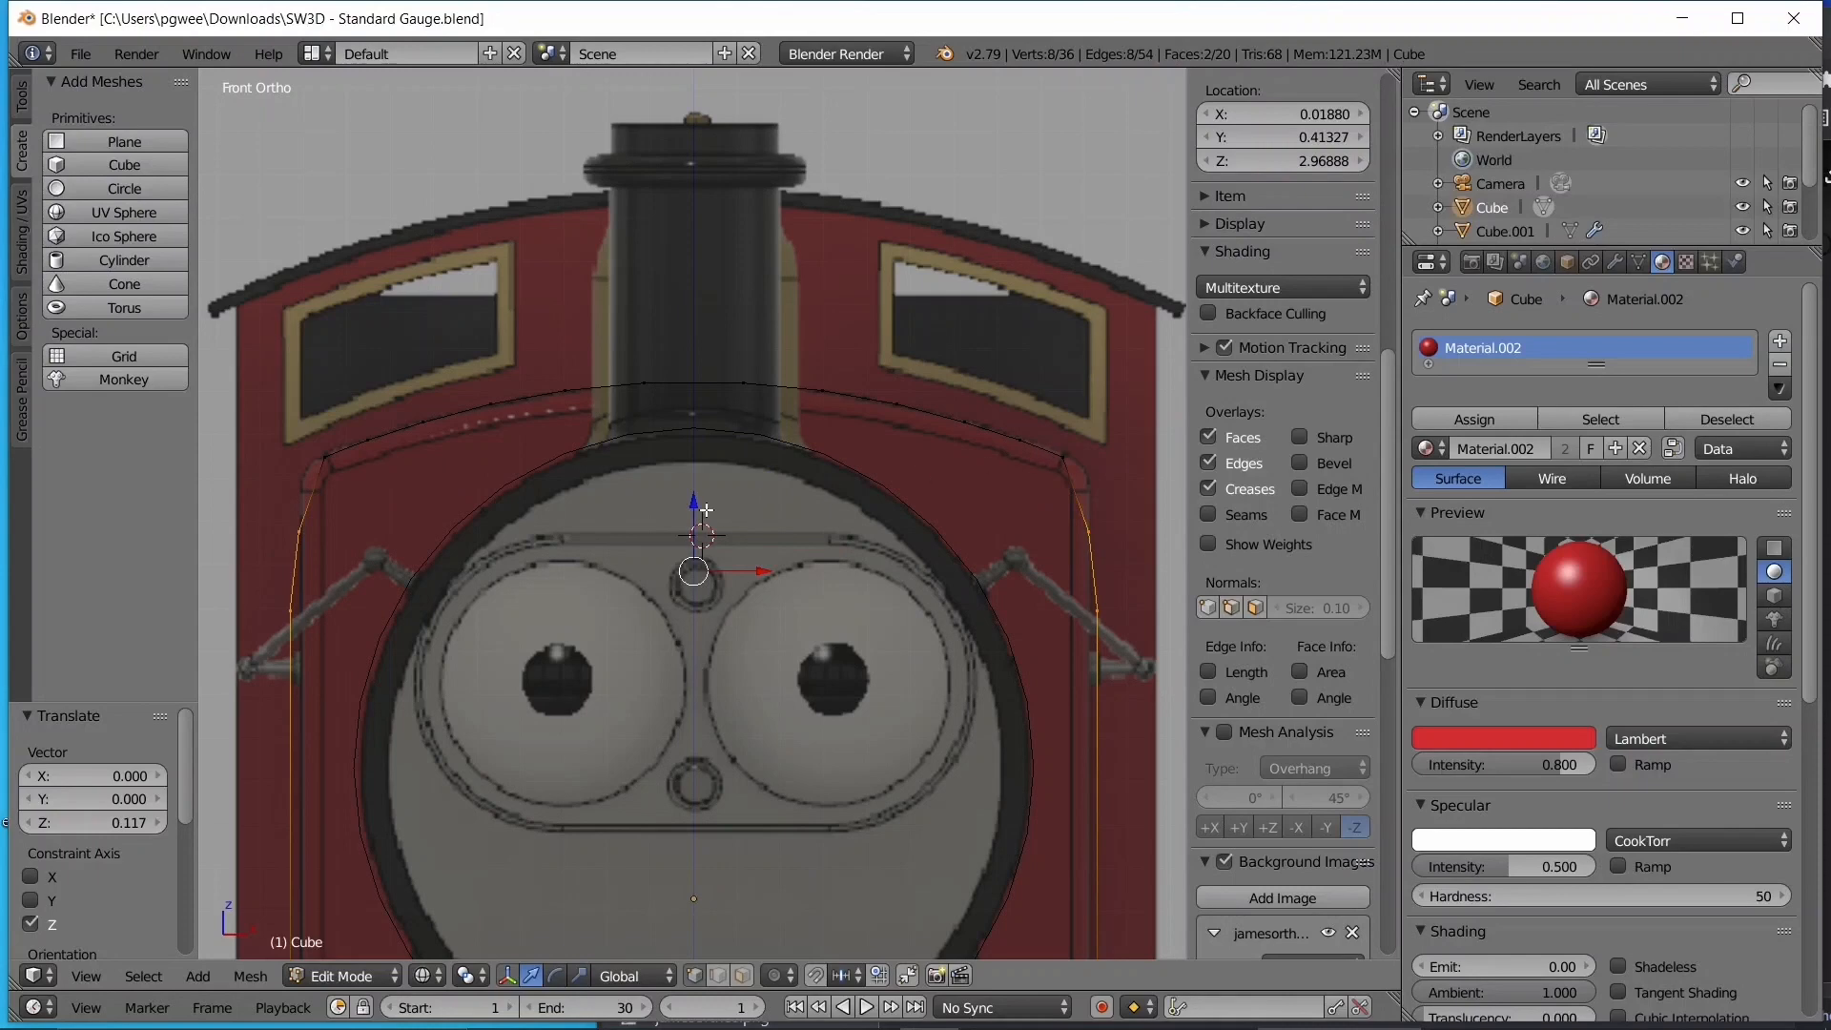
{"action": "key", "text": "g"}
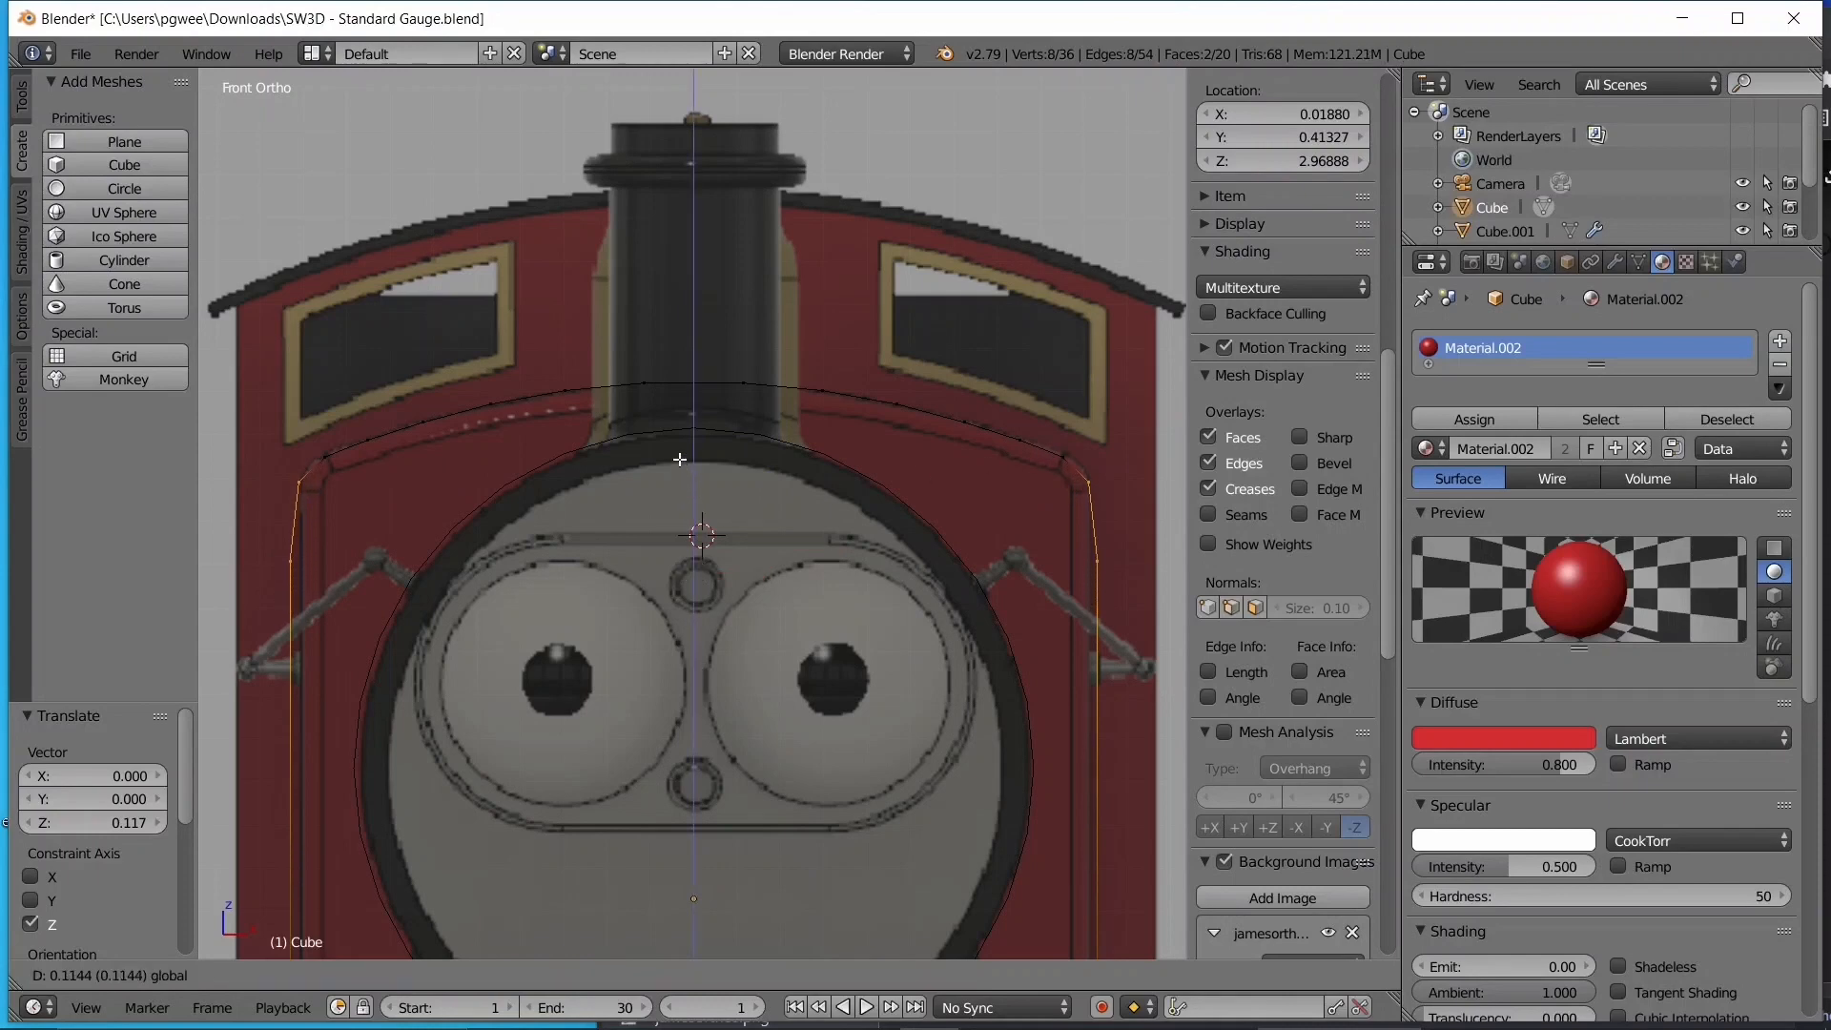
{"action": "left_click", "coordinate": [678, 456]}
- Keep only the lowest bevel vertices on each side selected and raise them about 0.134 along Z to tighten the shoulders
{"action": "key", "text": "c"}
{"action": "middle_click", "coordinate": [296, 452]}
{"action": "middle_click", "coordinate": [1058, 462]}
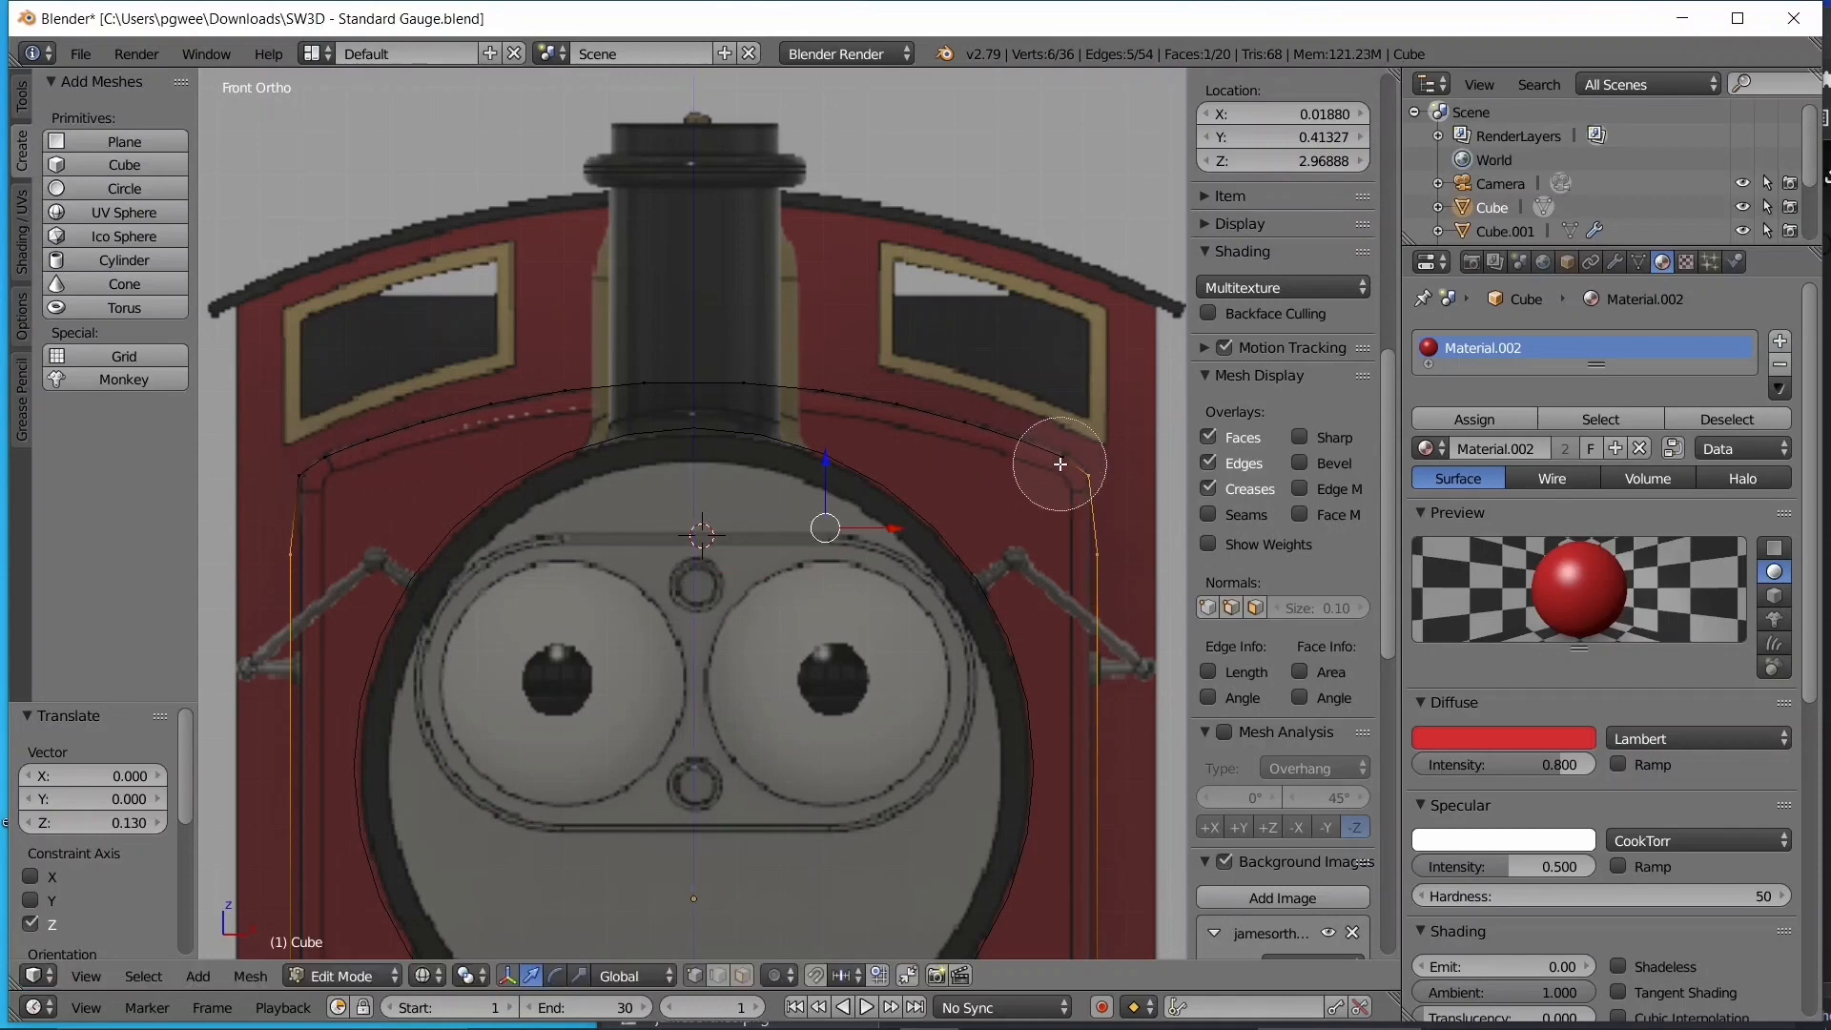
{"action": "key", "text": "Escape"}
{"action": "key", "text": "g"}
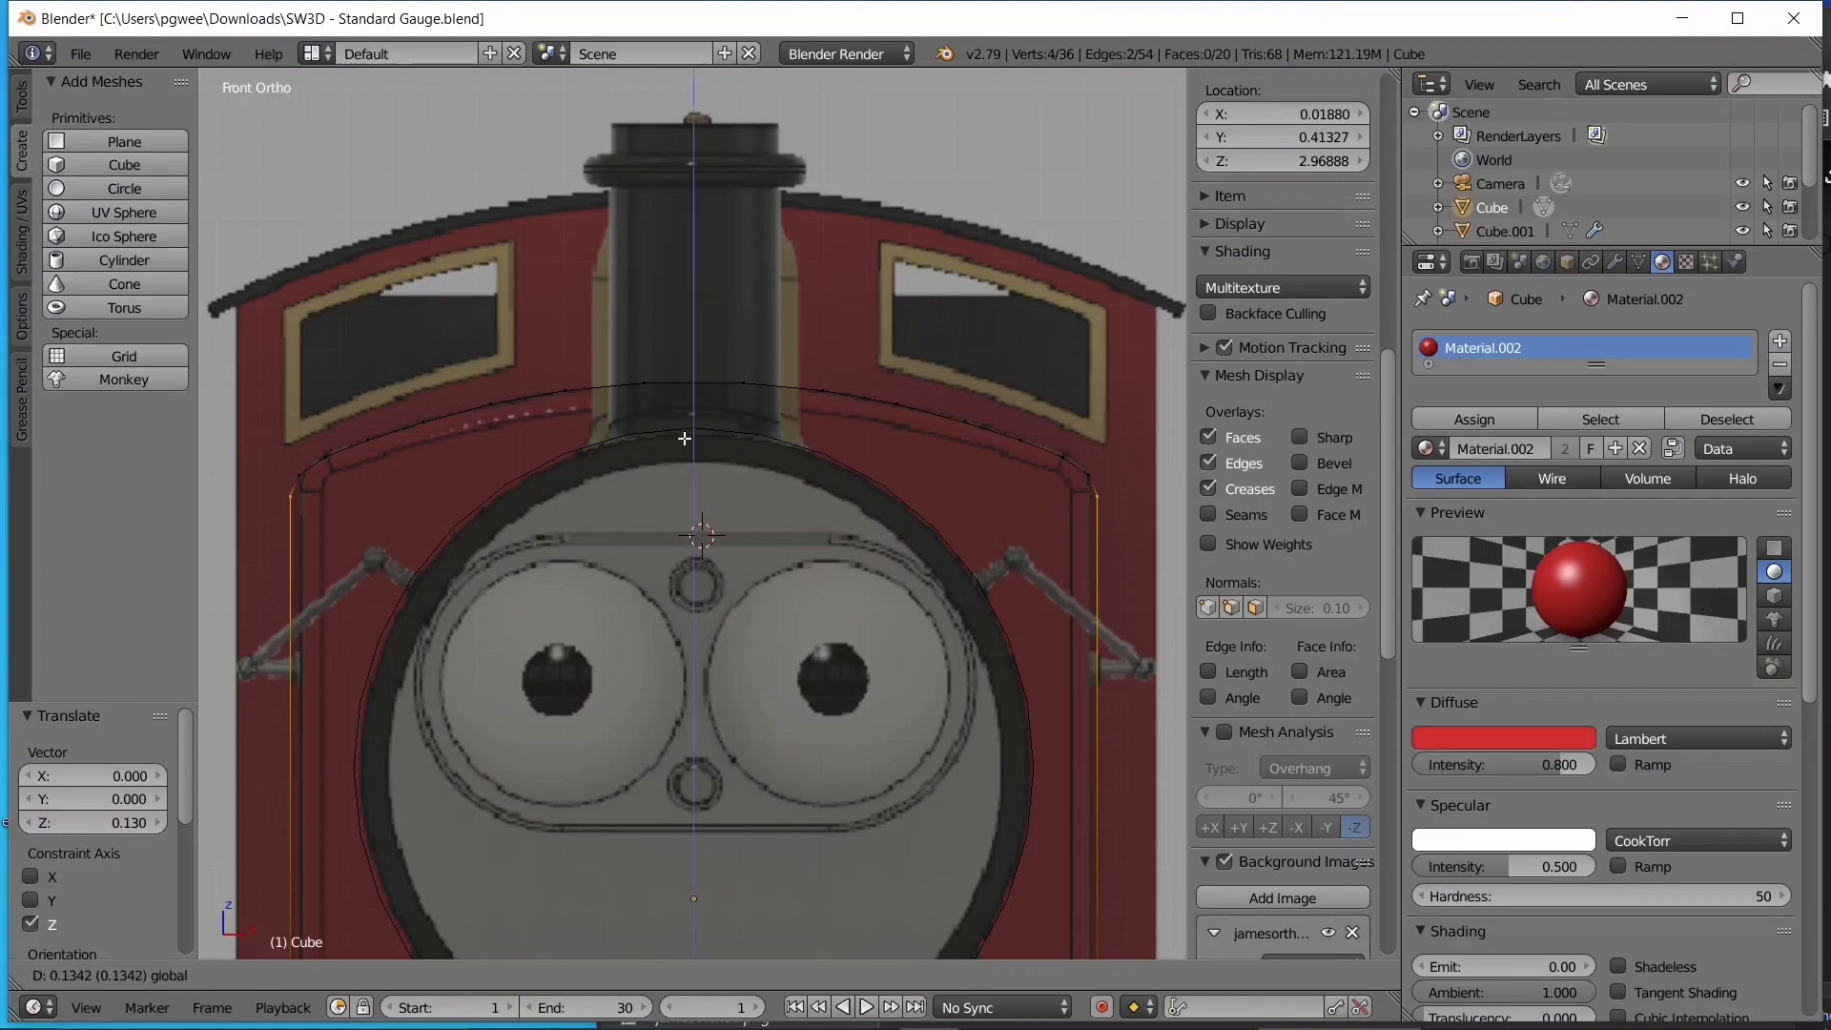
{"action": "left_click", "coordinate": [685, 439]}
- Return to Object Mode and examine the curved firebox in solid shading and against the side-view reference
{"action": "key", "text": "Tab"}
{"action": "key", "text": "z"}
{"action": "middle_click_drag", "start_coordinate": [659, 517], "coordinate": [650, 580]}
{"action": "scroll", "coordinate": [816, 562], "scroll_direction": "down", "scroll_amount": 4}
{"action": "middle_click_drag", "start_coordinate": [609, 520], "coordinate": [868, 541]}
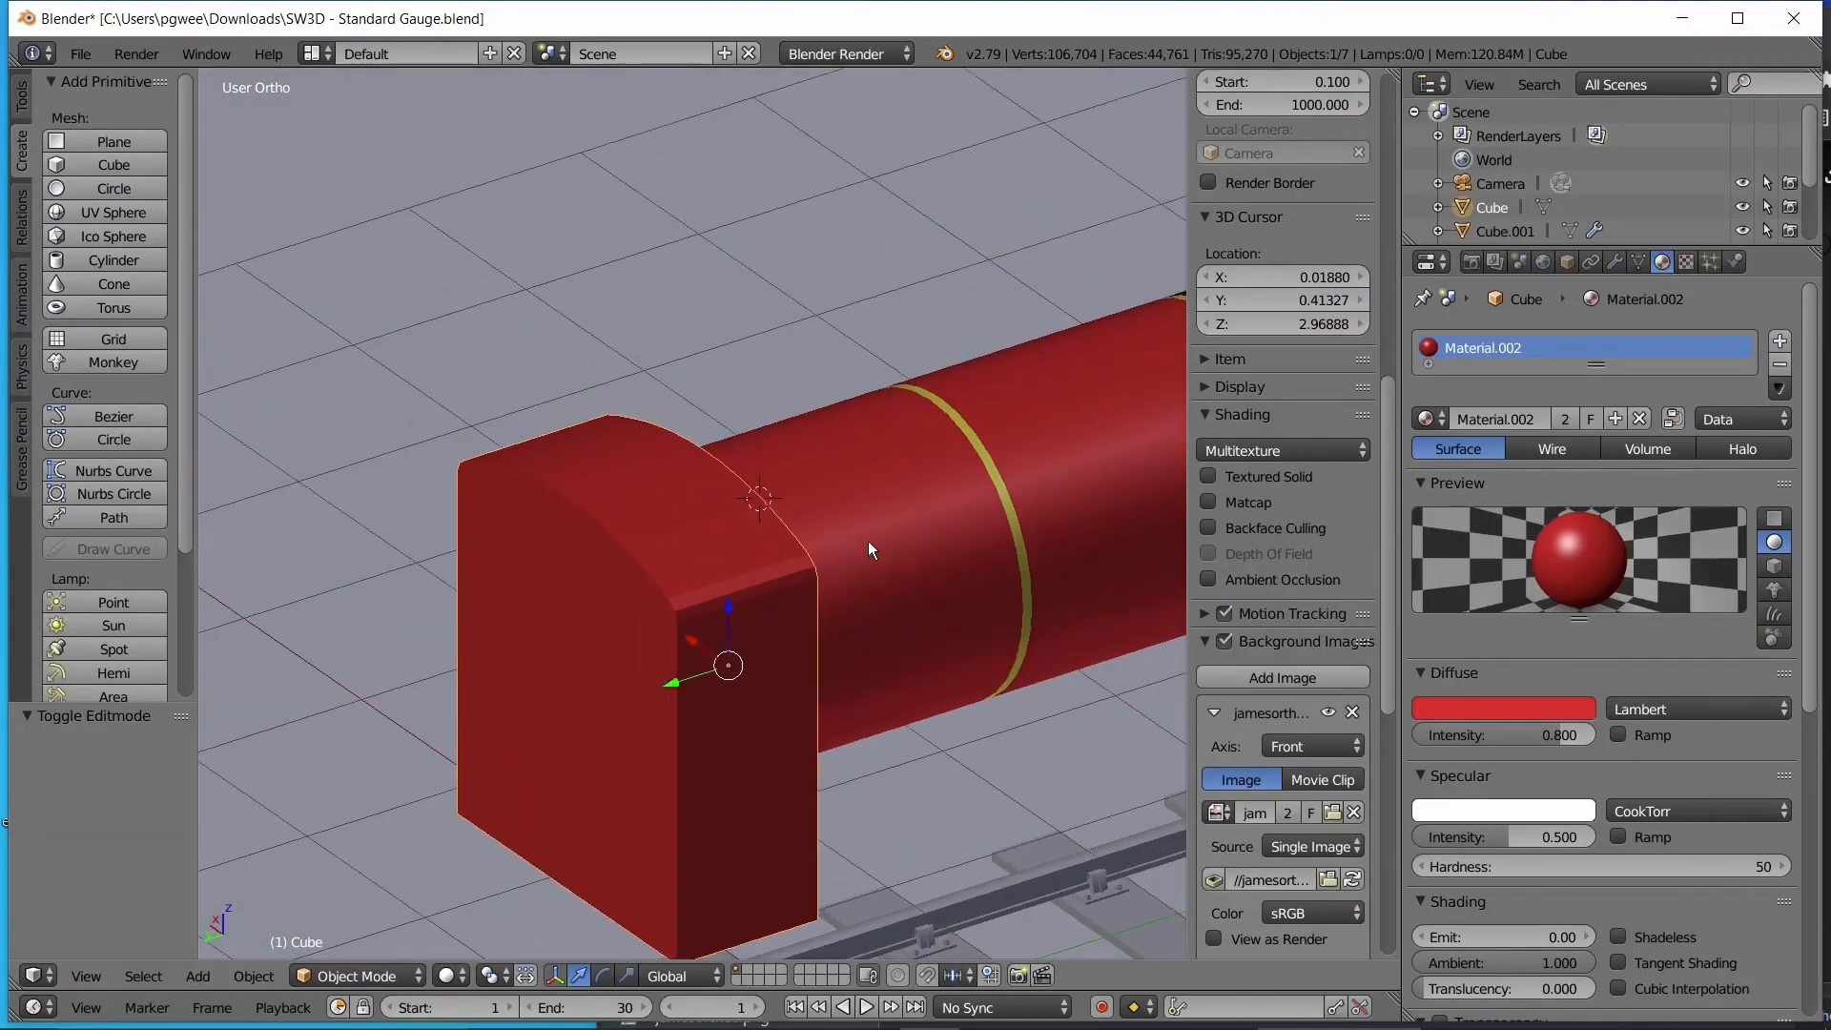
{"action": "middle_click_drag", "start_coordinate": [539, 544], "coordinate": [849, 572]}
{"action": "key", "text": "KP_3"}
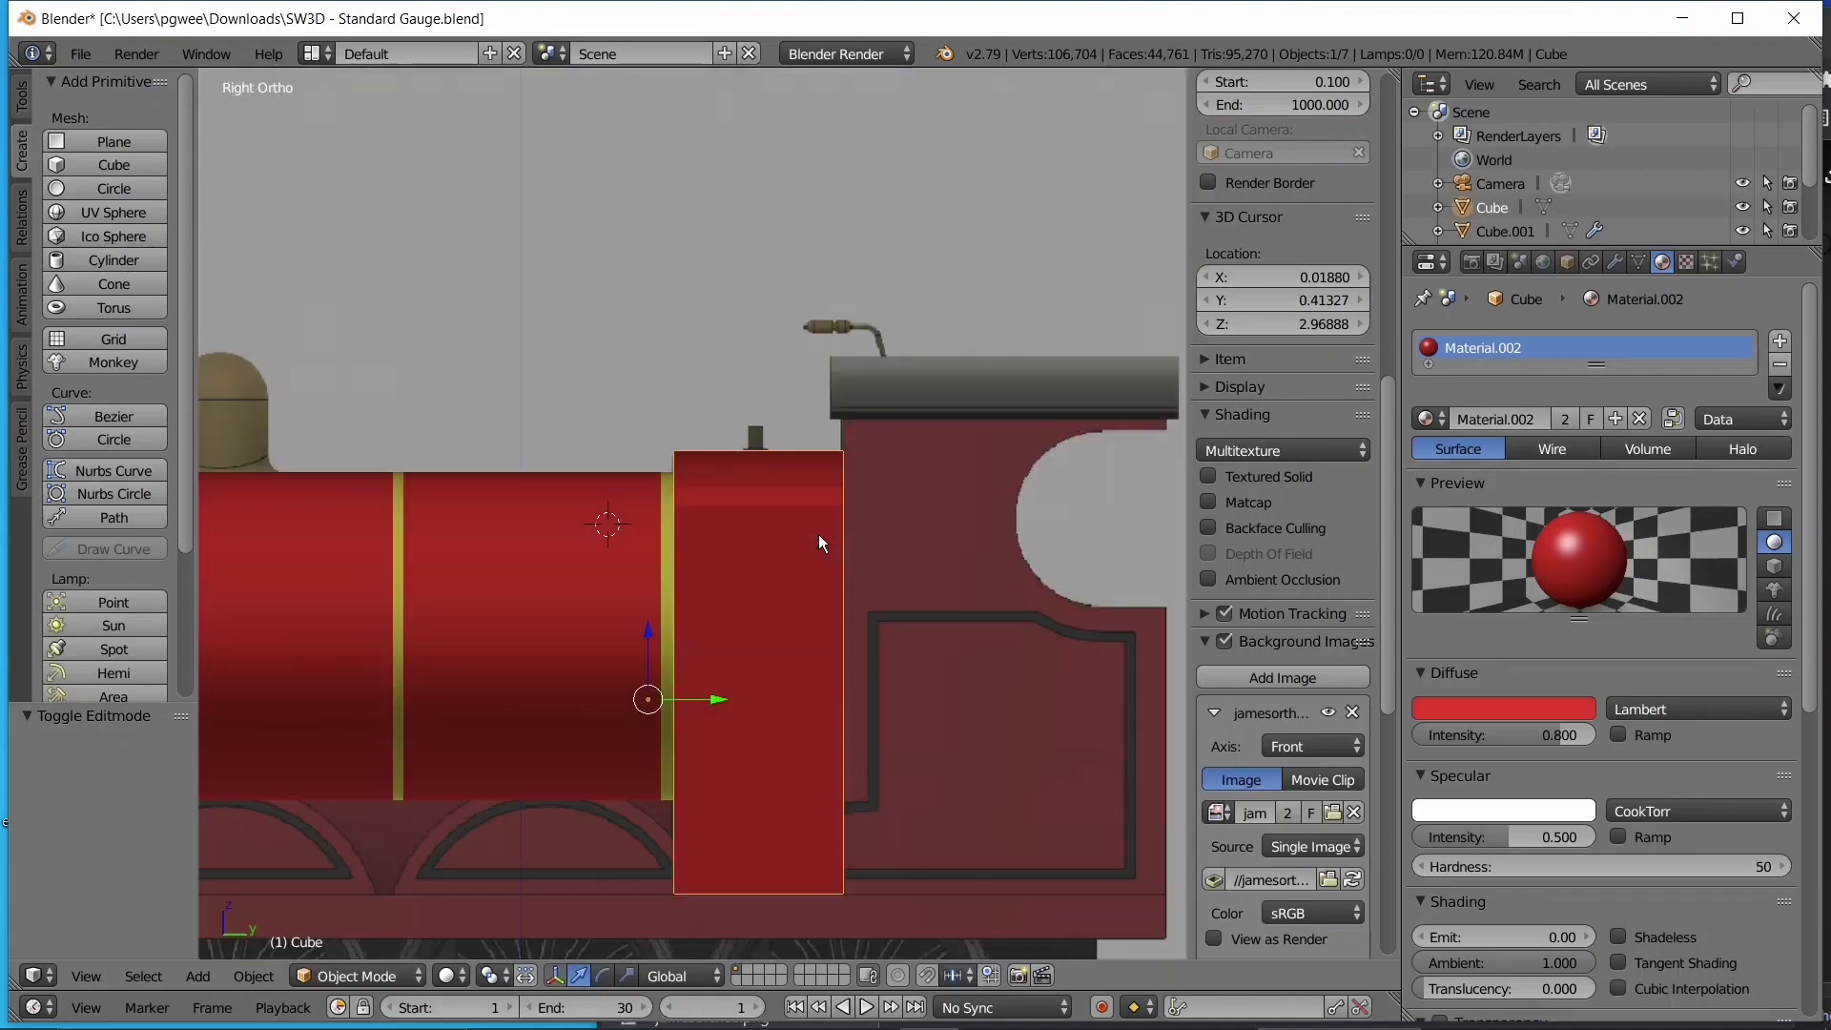
{"action": "scroll", "coordinate": [734, 520], "scroll_direction": "up", "scroll_amount": 5}
{"action": "scroll", "coordinate": [816, 631], "scroll_direction": "down", "scroll_amount": 5}
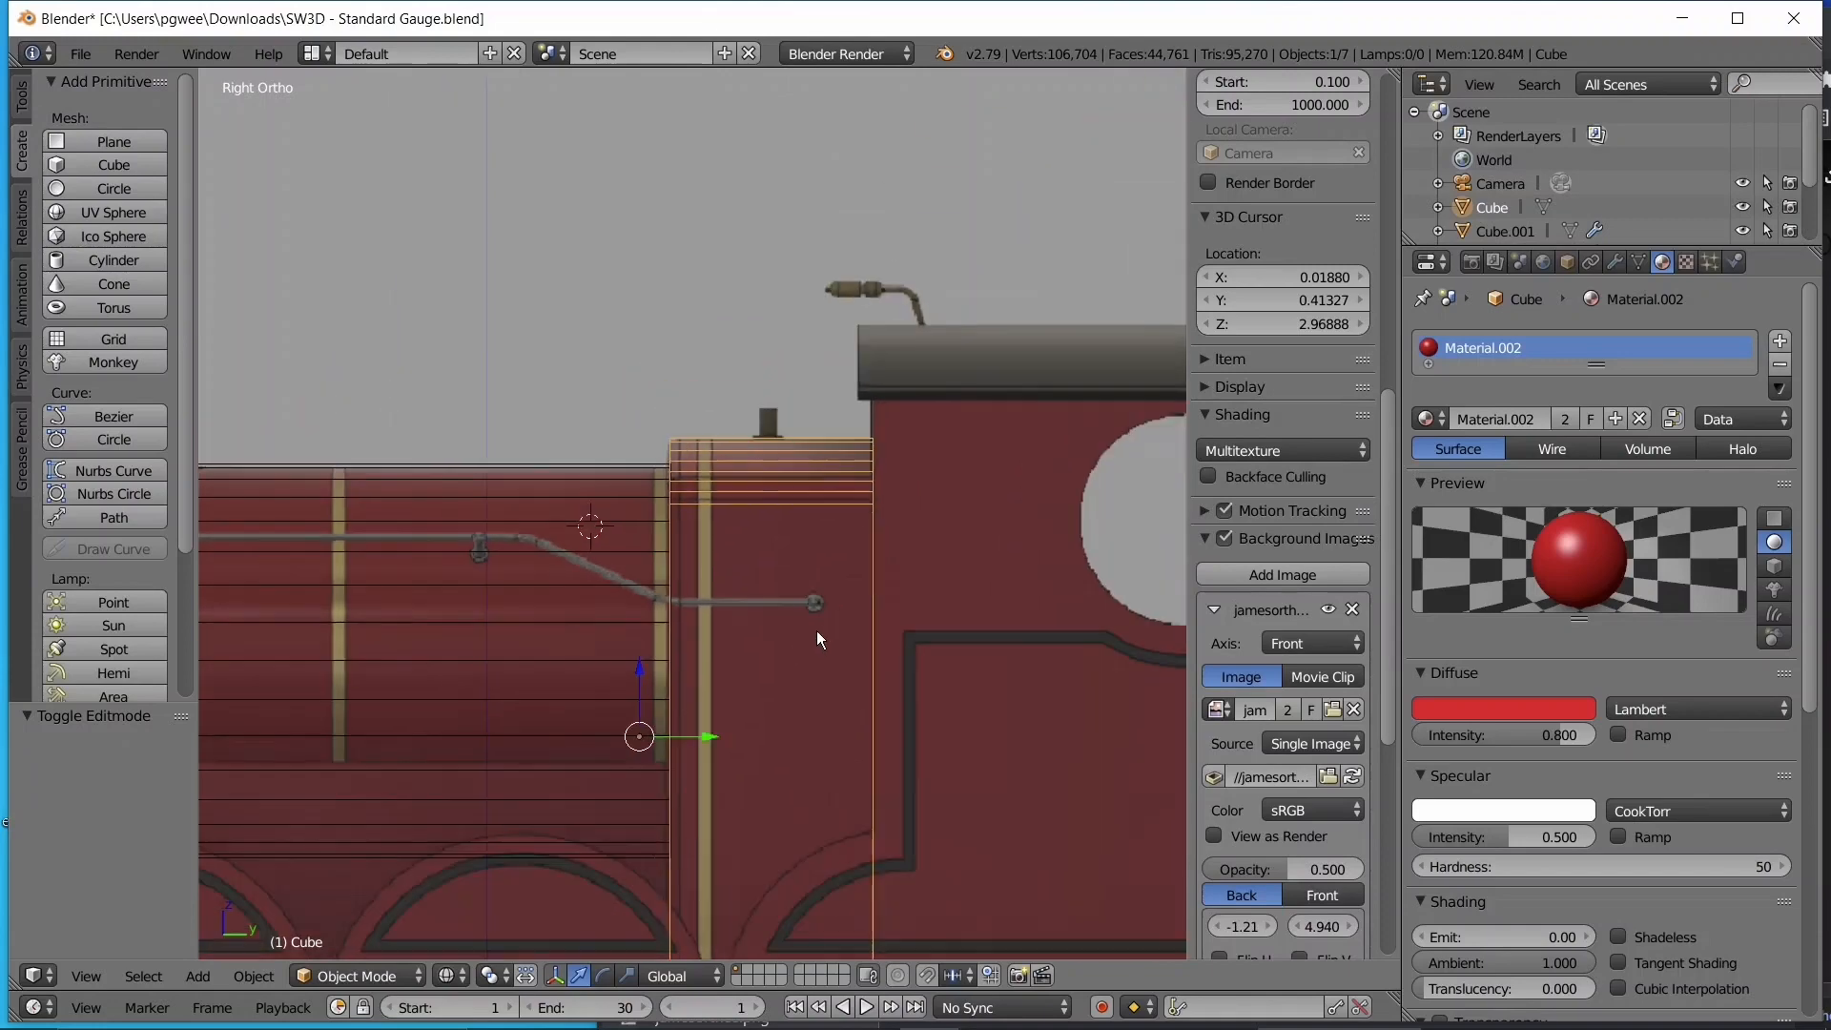
- Select the firebox in solid shading and enter Edit Mode with none of its geometry selected
{"action": "key", "text": "a"}
{"action": "key", "text": "z"}
{"action": "mouse_move", "coordinate": [782, 610]}
{"action": "middle_mouse_down"}
{"action": "mouse_move", "coordinate": [786, 638]}
{"action": "mouse_move", "coordinate": [763, 551]}
{"action": "middle_mouse_up"}
{"action": "right_click", "coordinate": [764, 551]}
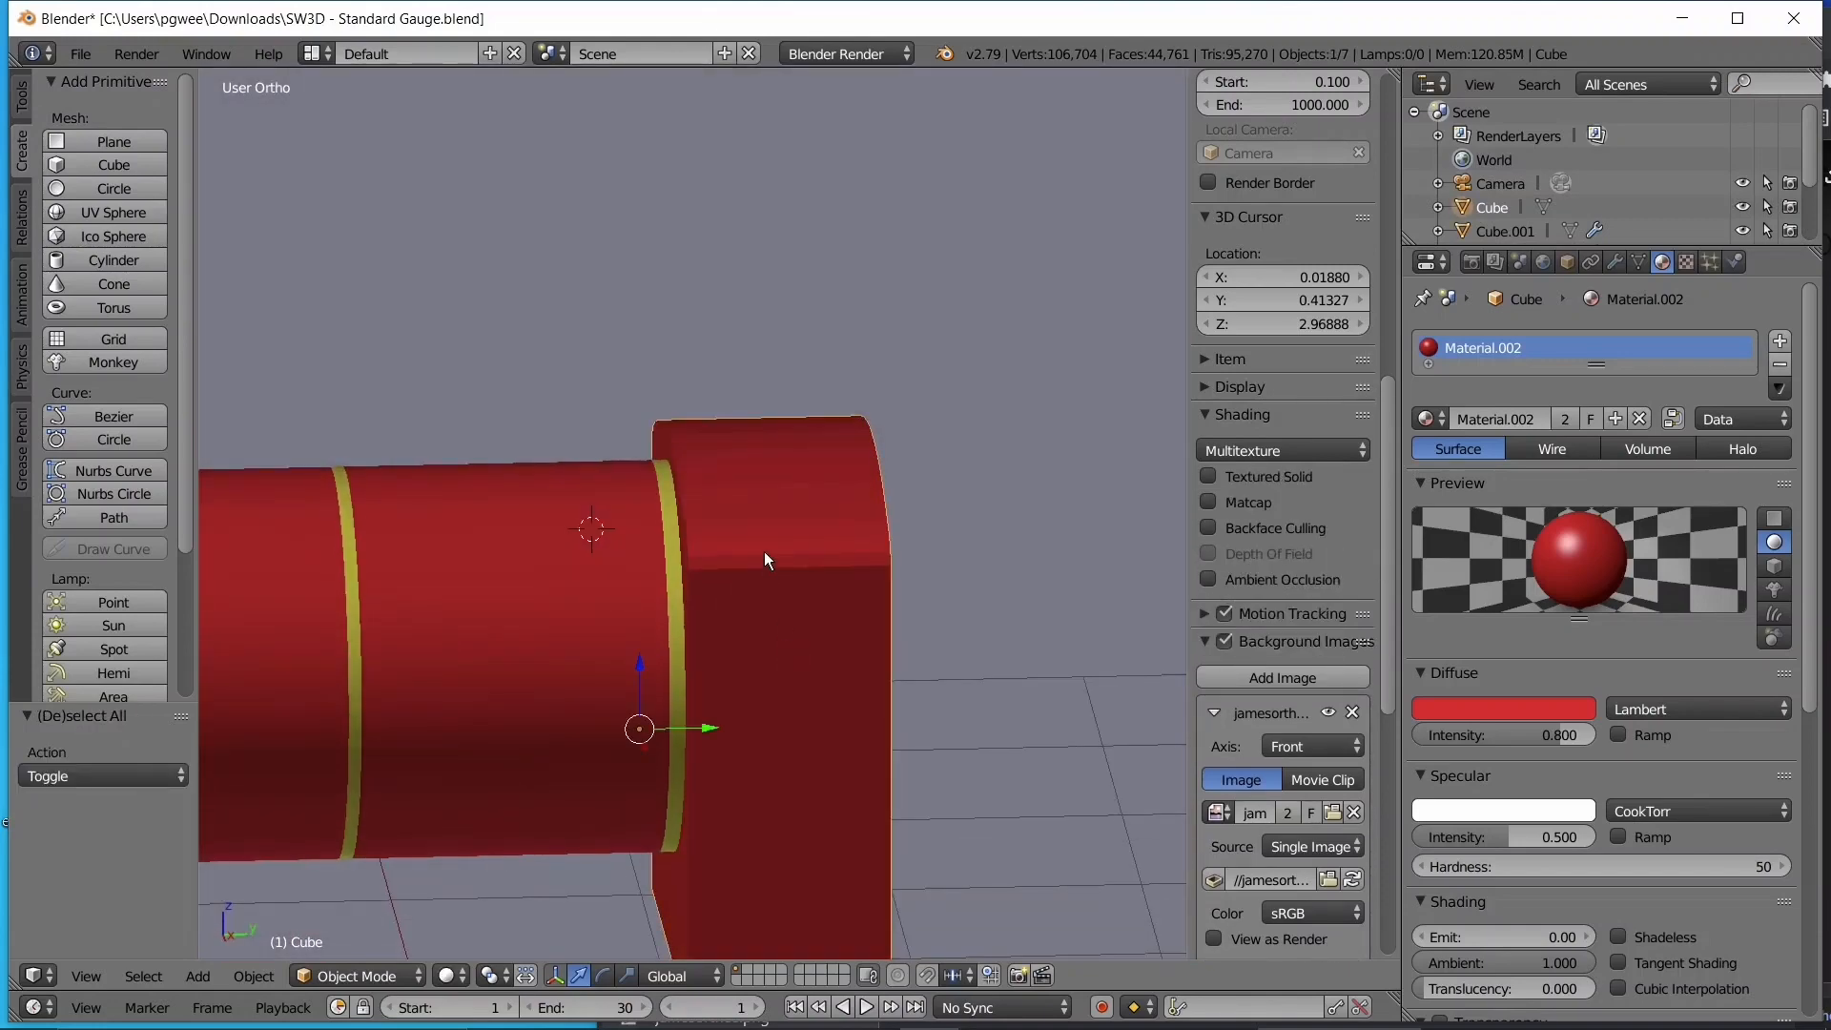
{"action": "key", "text": "Tab"}
{"action": "key", "text": "a"}
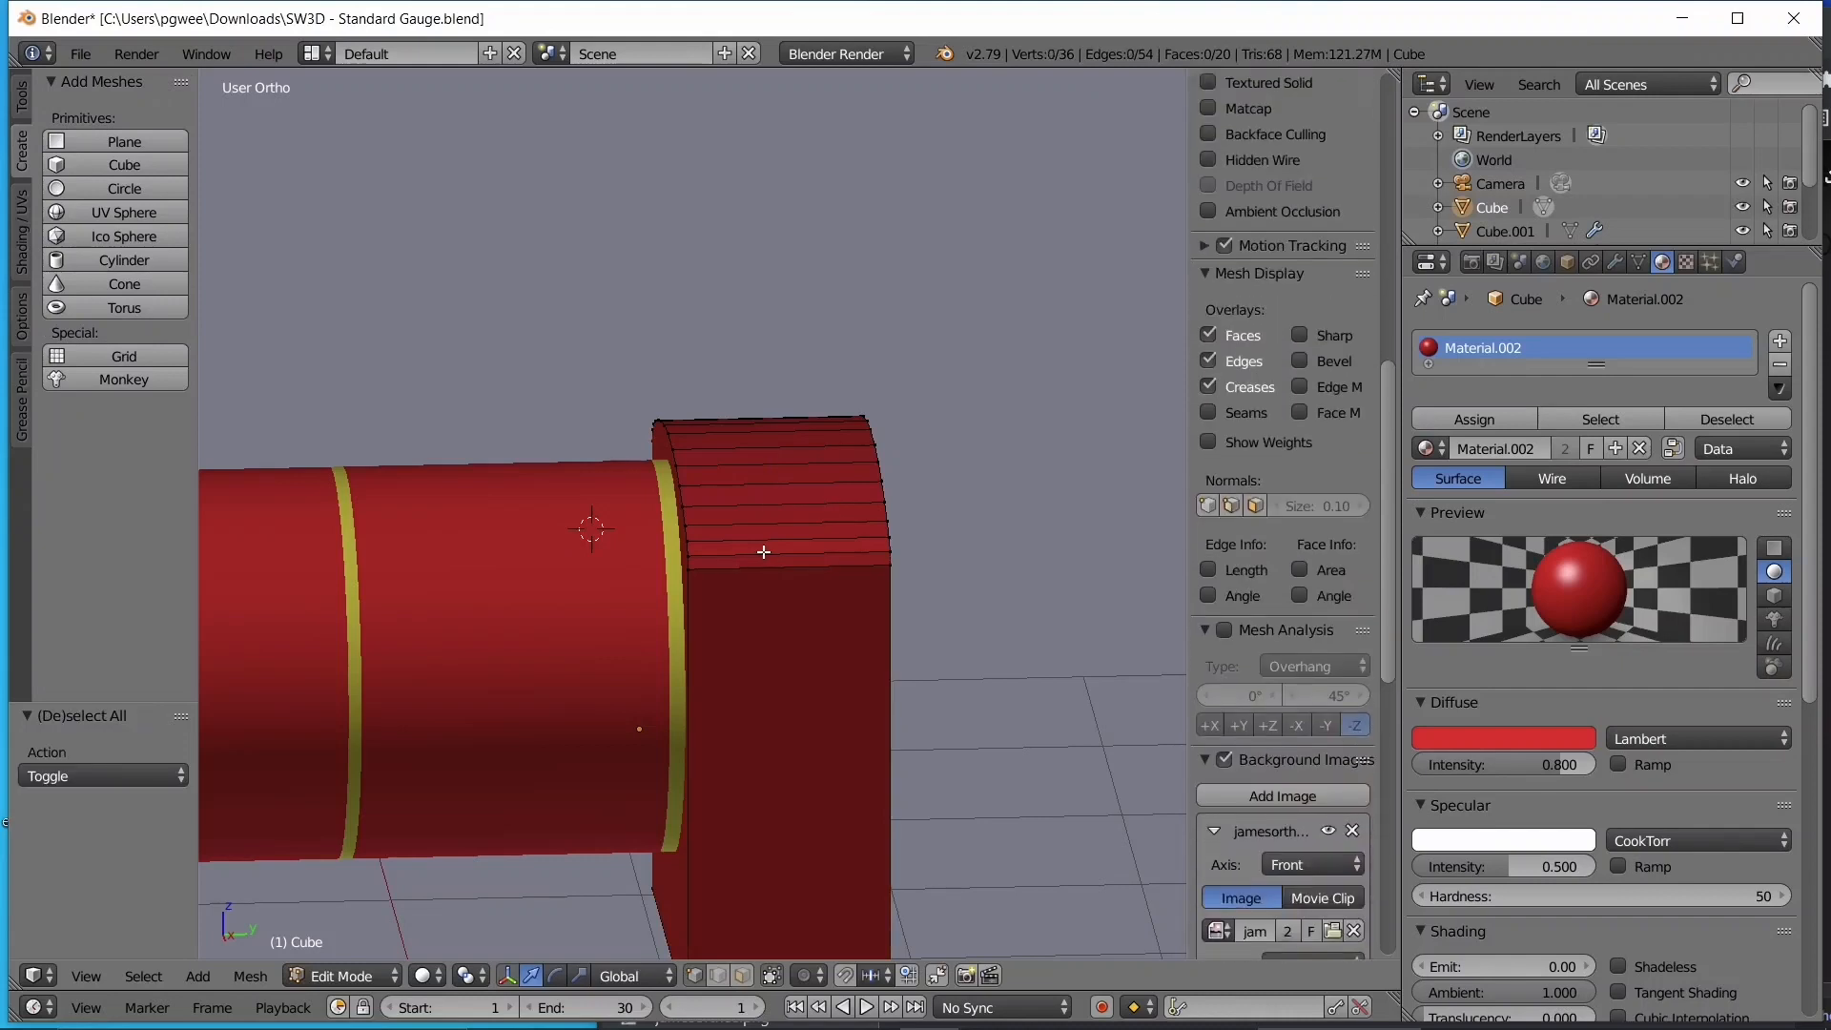
- Try a single loop cut around the firebox's cross-section near the middle of its length
{"action": "key", "text": "ctrl+r"}
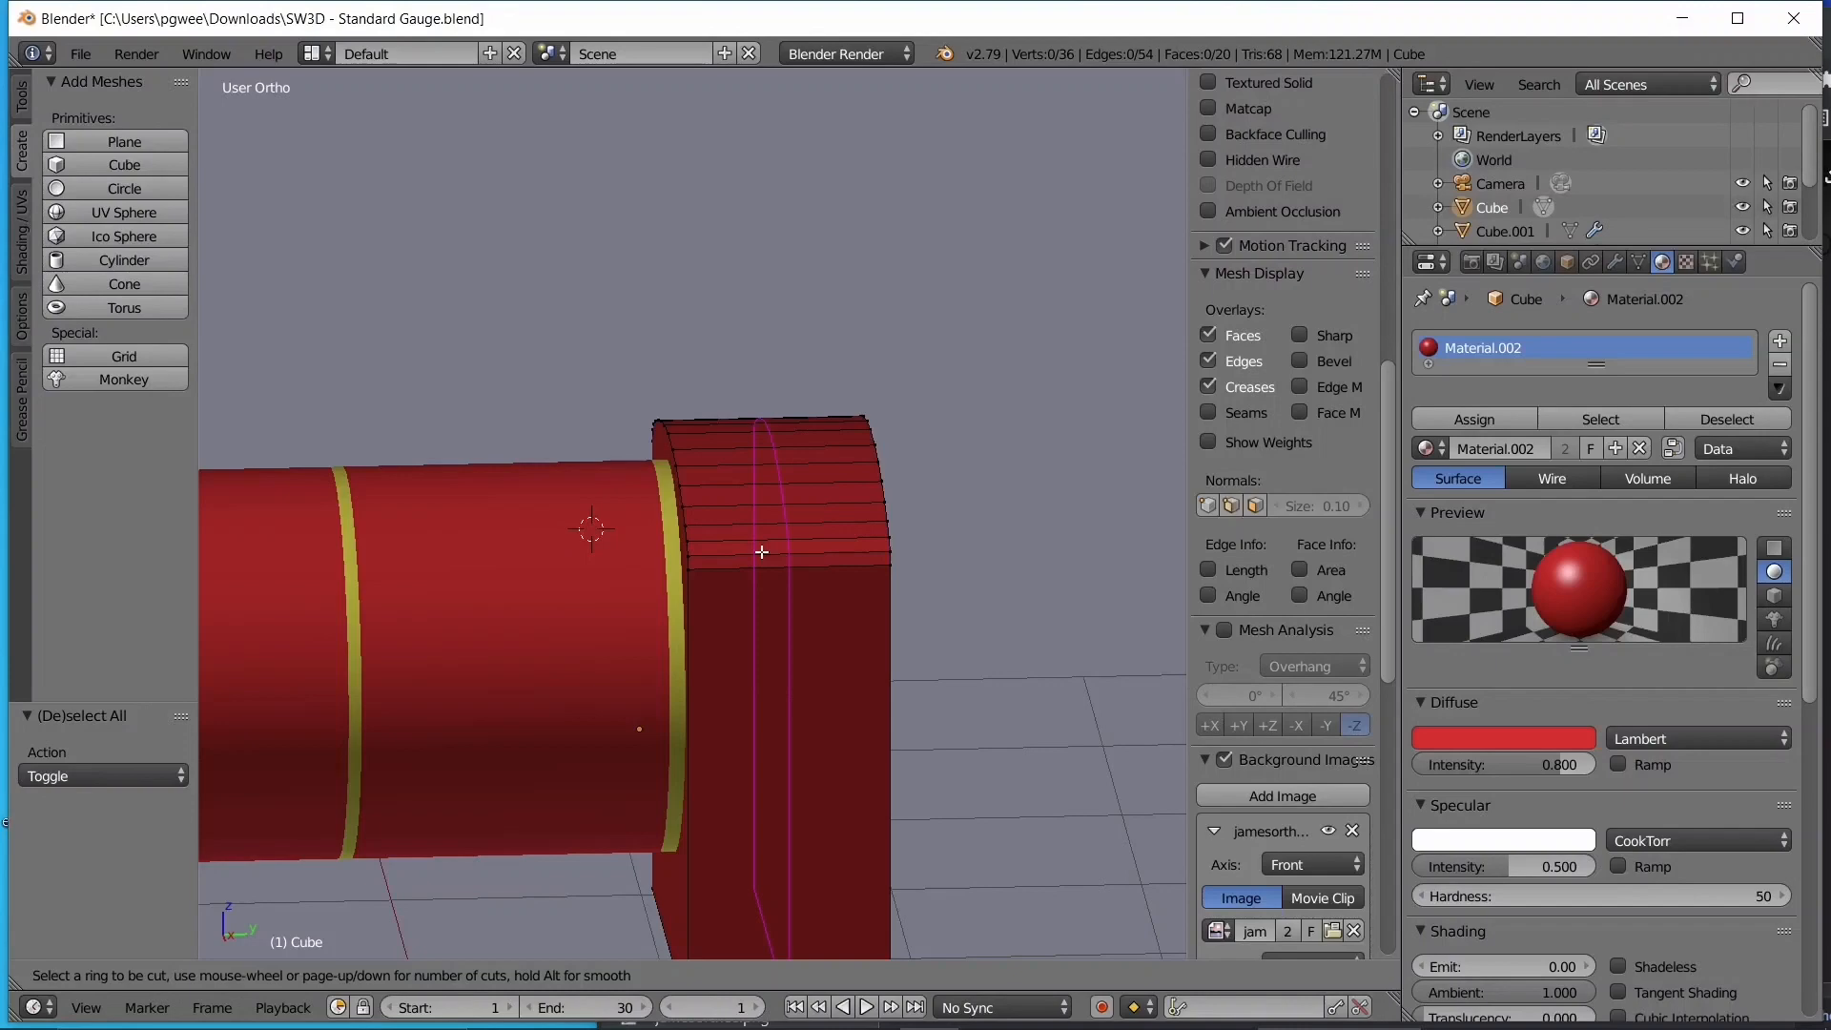
{"action": "left_click", "coordinate": [762, 552]}
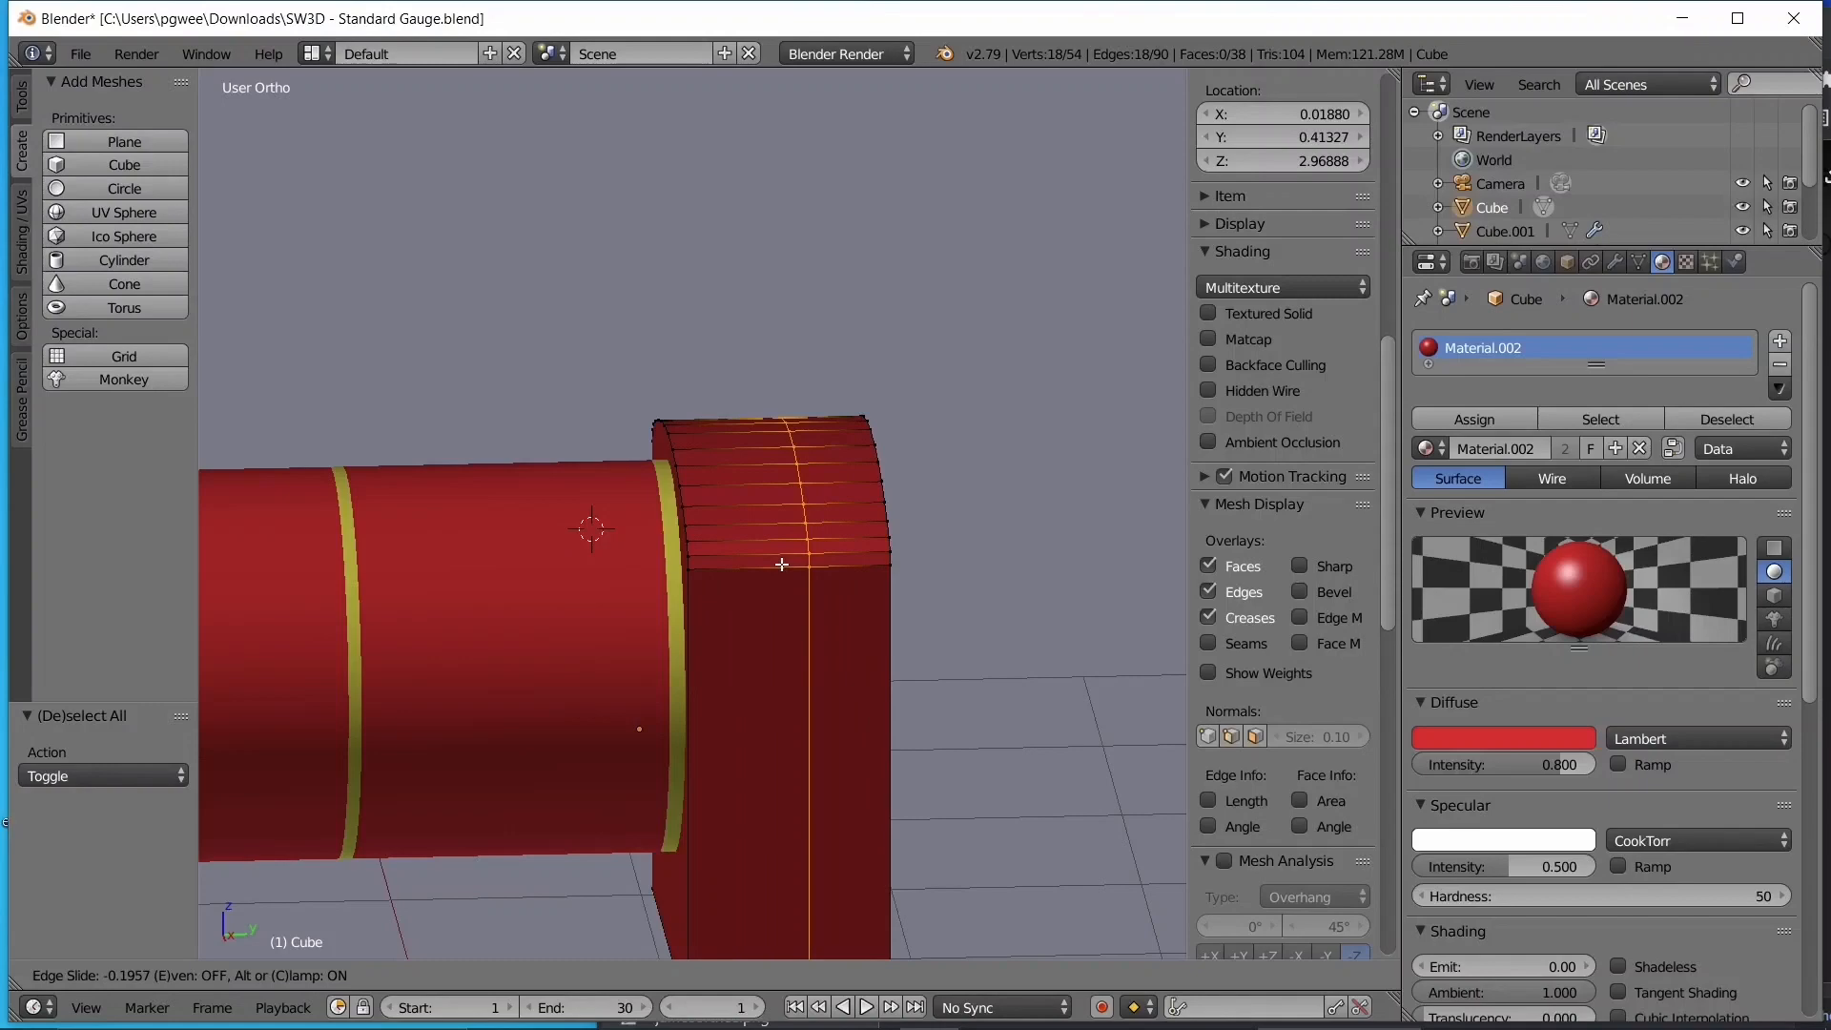
{"action": "left_click", "coordinate": [782, 564]}
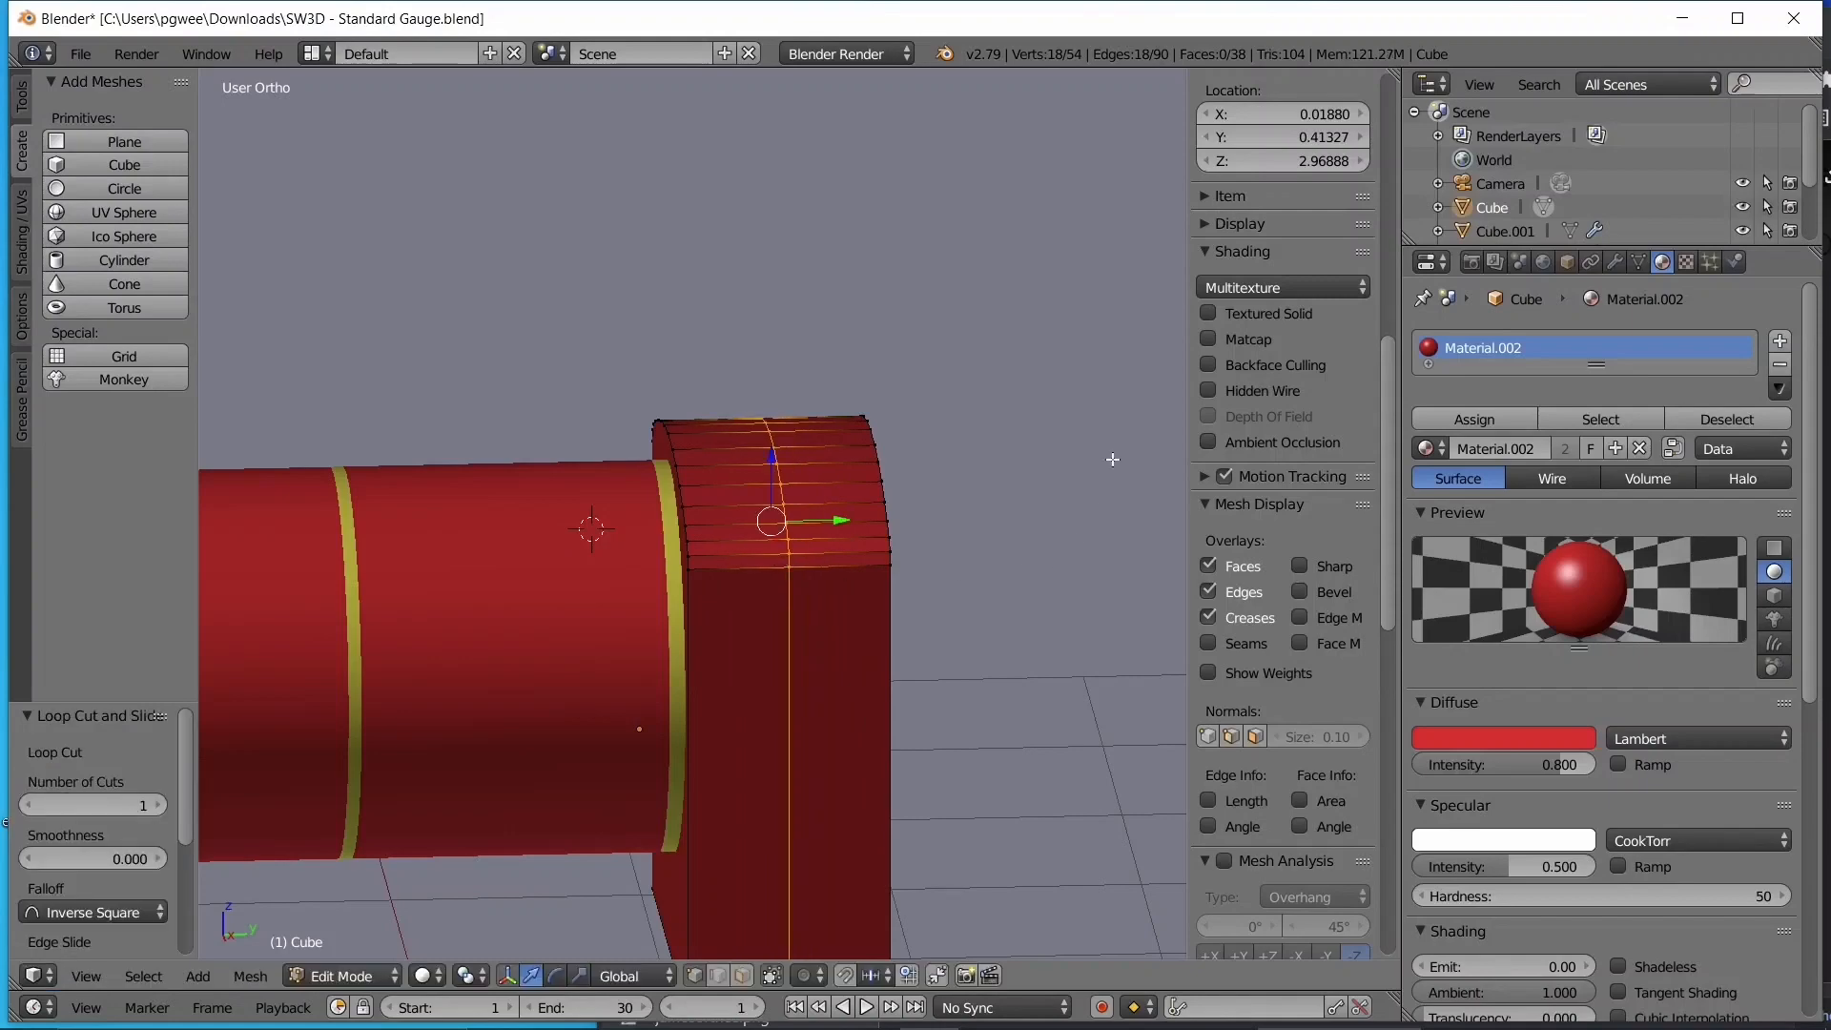
{"action": "middle_click_drag", "start_coordinate": [541, 572], "coordinate": [578, 330]}
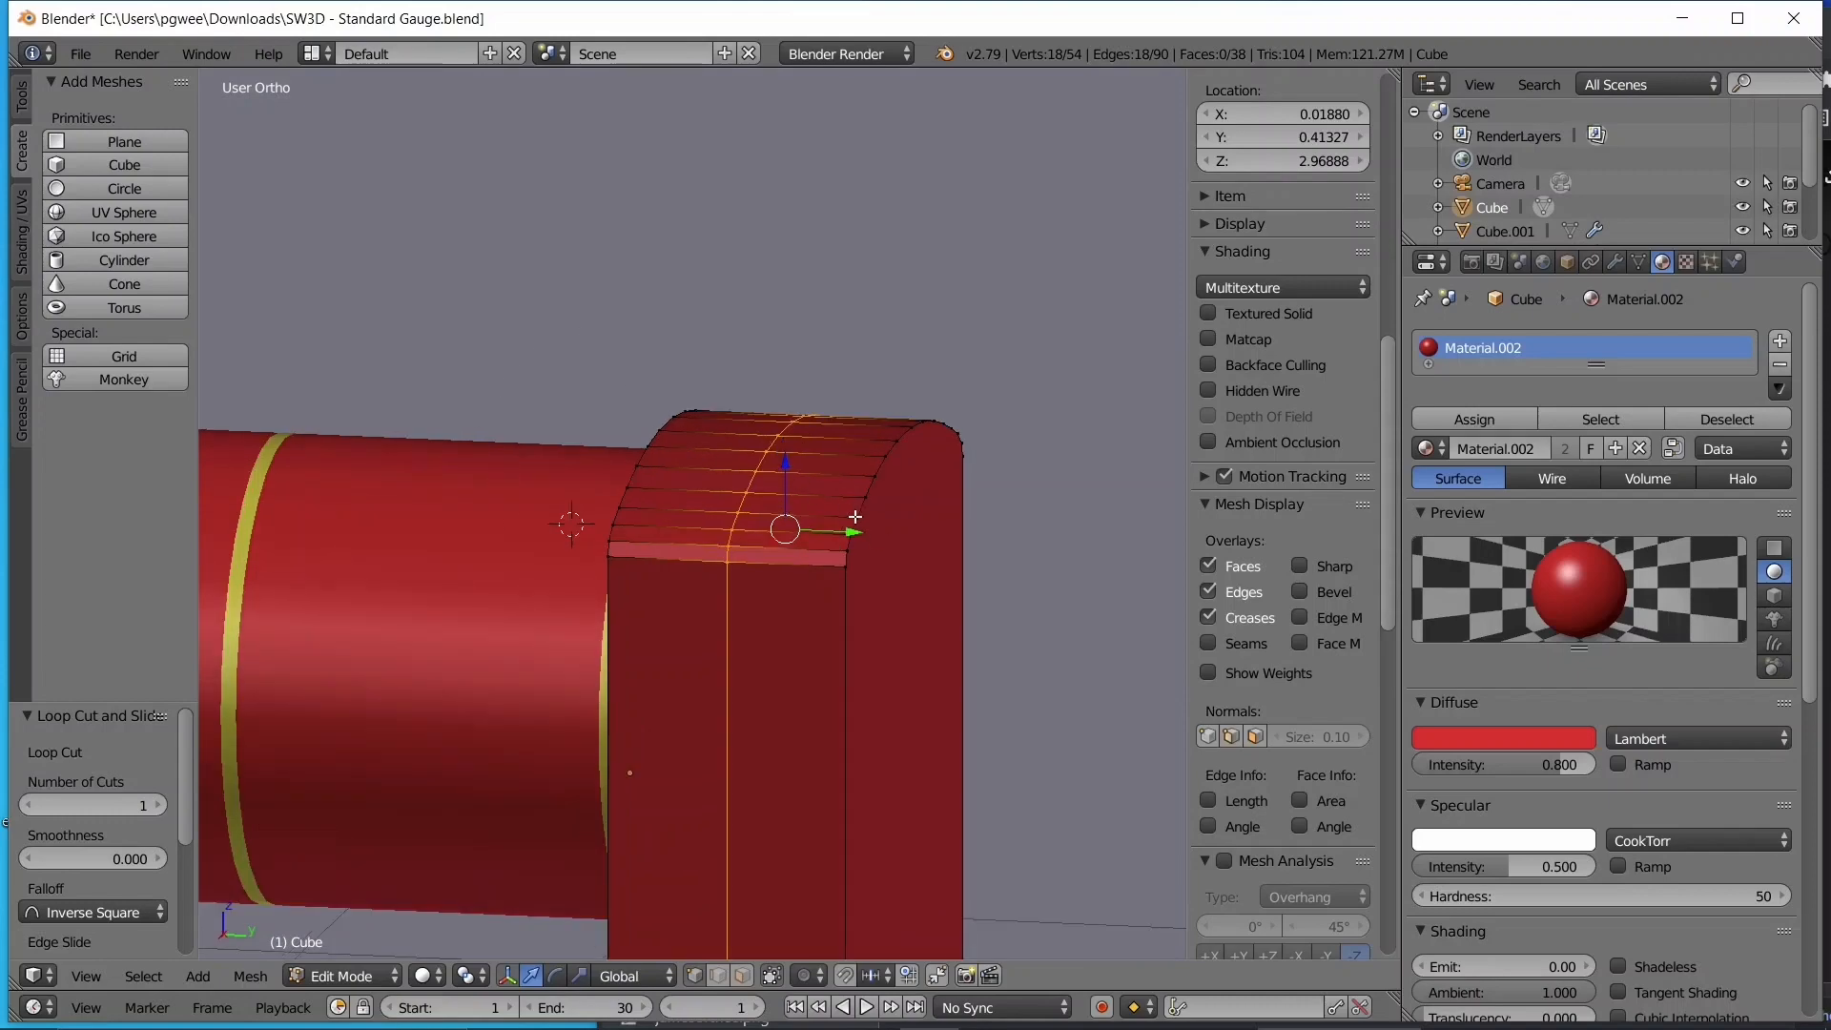
{"action": "key", "text": "z"}
{"action": "key", "text": "z"}
{"action": "key", "text": "z"}
{"action": "key", "text": "z"}
{"action": "key", "text": "ctrl+z"}
- Add one loop cut around the front part of the firebox and align it with the yellow band's edge in the side-view reference
{"action": "key", "text": "ctrl+r"}
{"action": "left_click", "coordinate": [804, 509]}
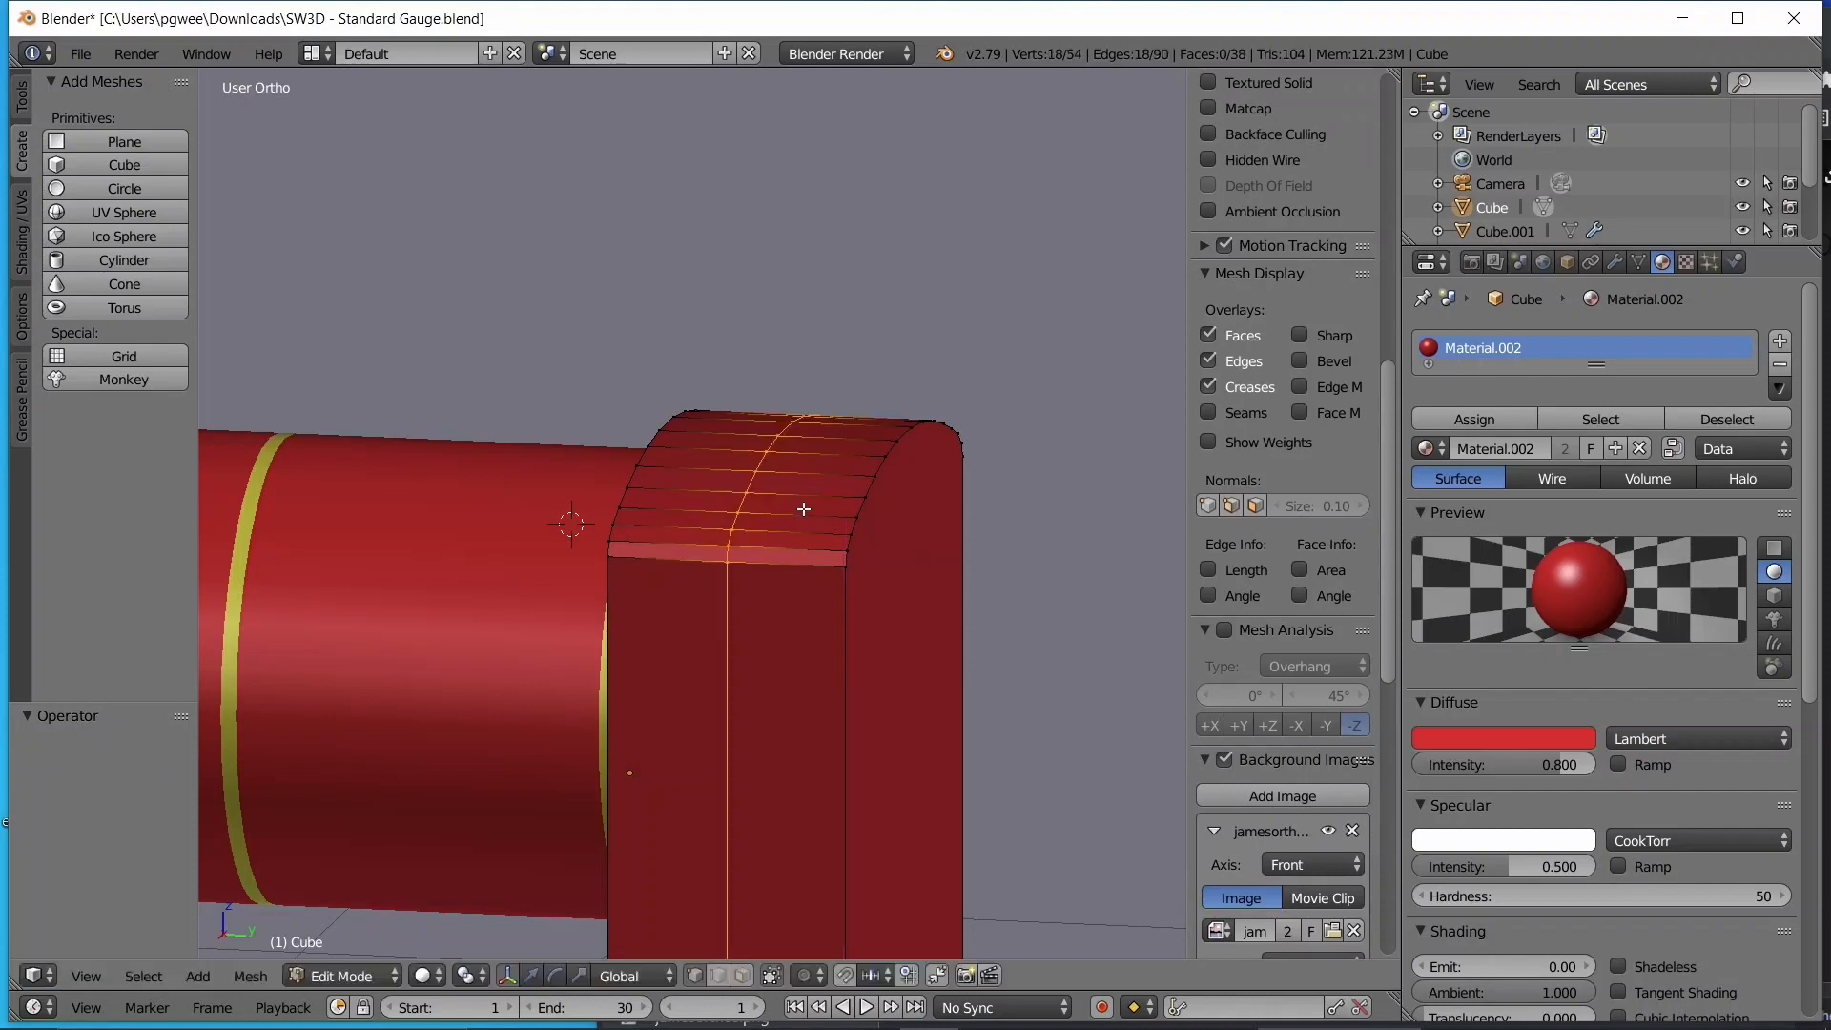
{"action": "left_click", "coordinate": [718, 506]}
{"action": "key", "text": "KP_3"}
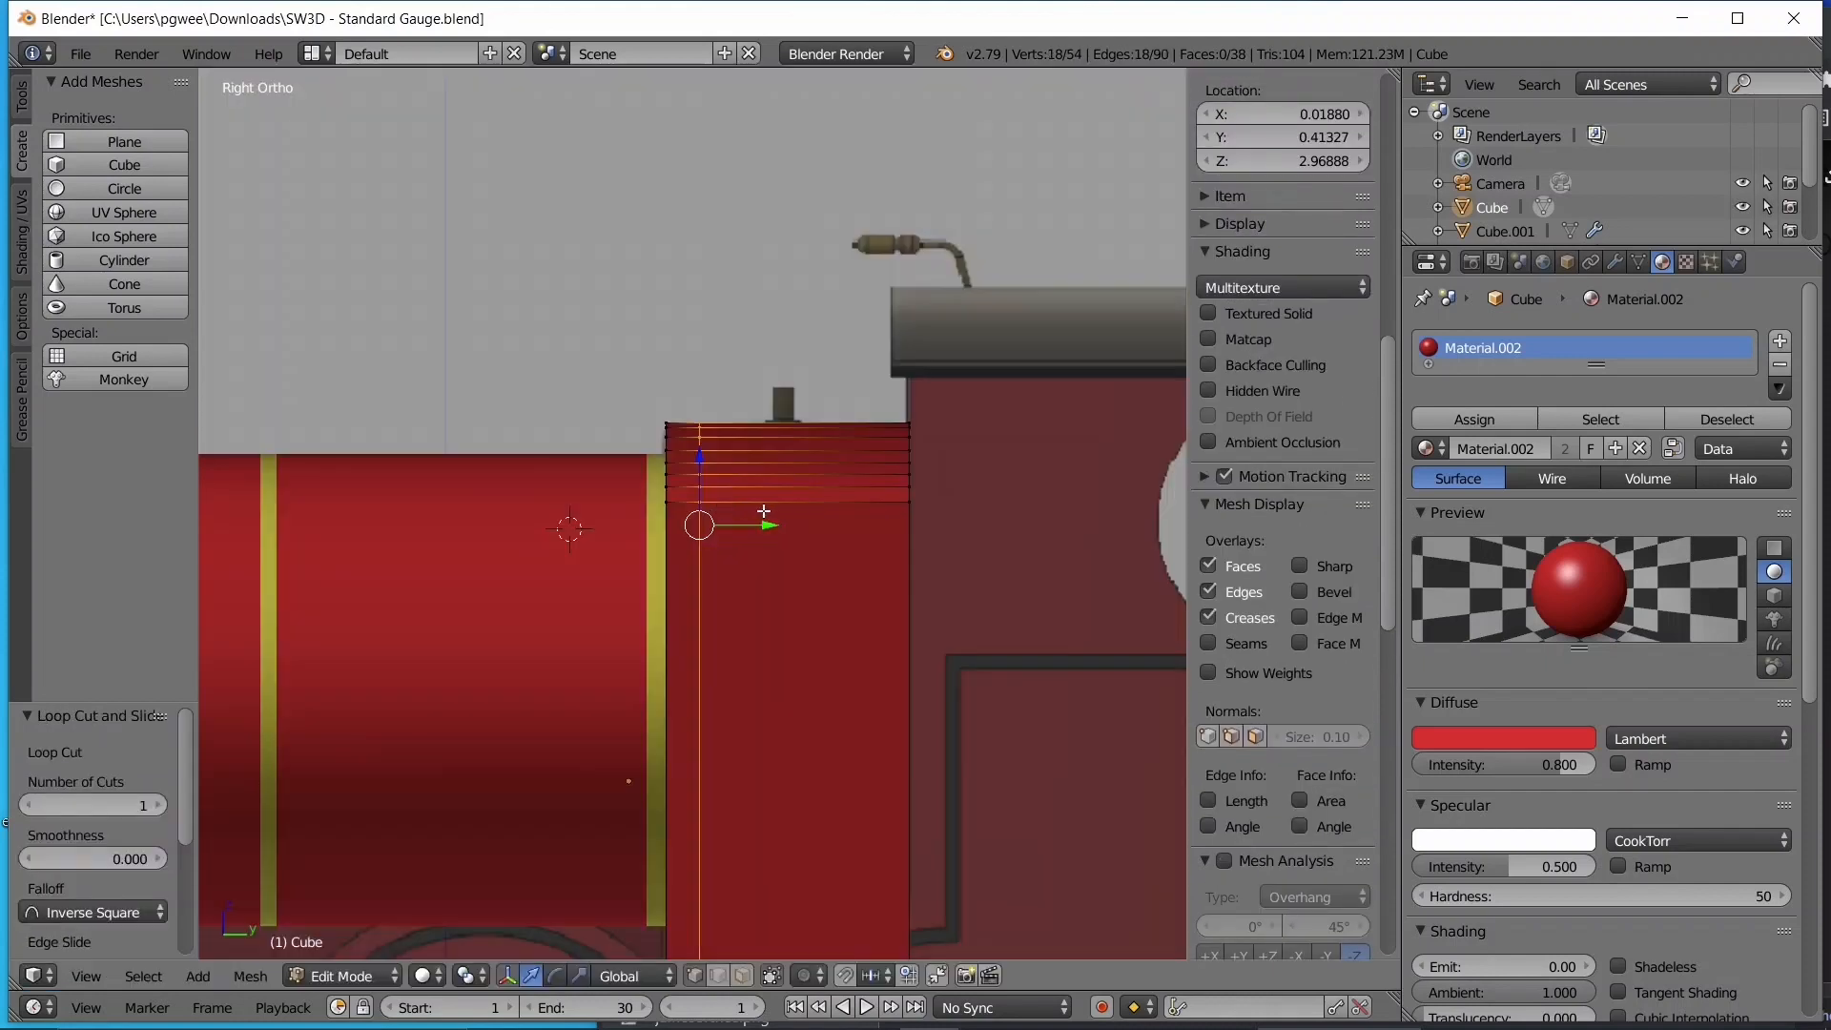
{"action": "key", "text": "alt+z"}
{"action": "scroll", "coordinate": [771, 526], "scroll_direction": "up", "scroll_amount": 2}
{"action": "left_click_drag", "start_coordinate": [768, 527], "coordinate": [754, 534]}
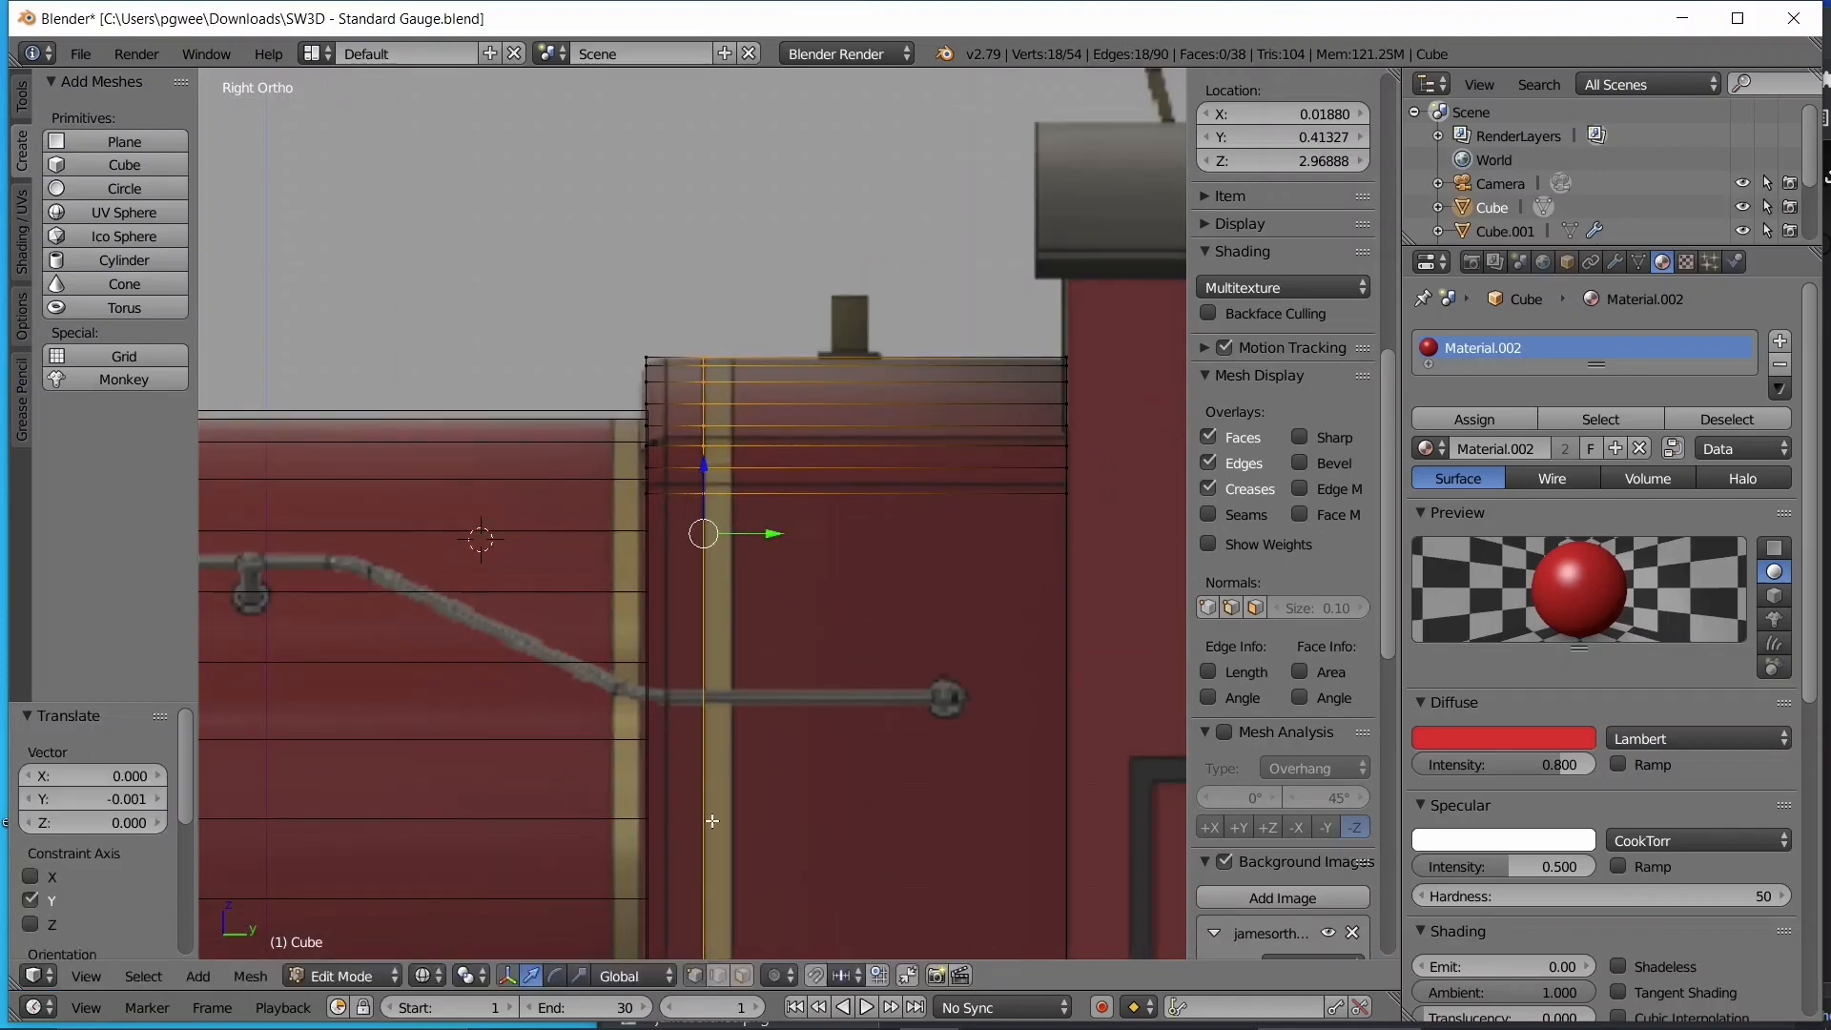
- Add a second loop cut around the firebox along the rear edge of the yellow band in the side-view reference
{"action": "scroll", "coordinate": [736, 360], "scroll_direction": "down", "scroll_amount": 1}
{"action": "key", "text": "a"}
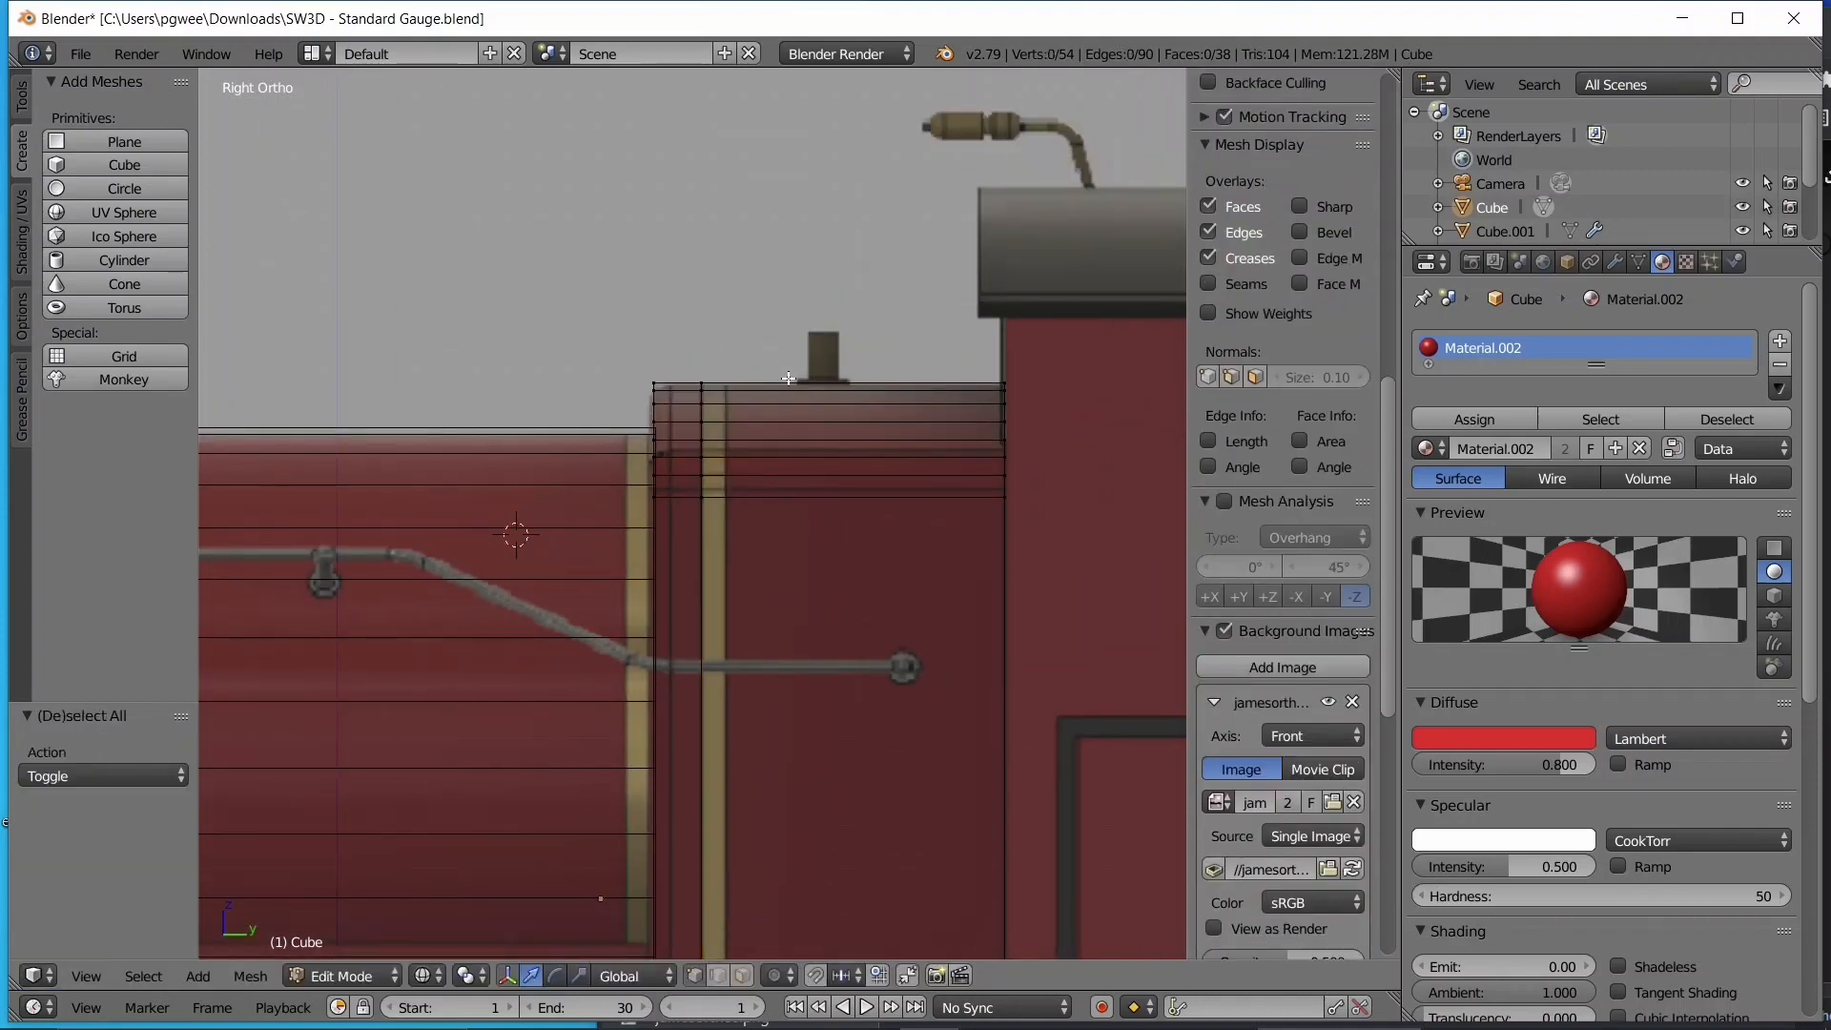
{"action": "key", "text": "ctrl+r"}
{"action": "left_click", "coordinate": [820, 396]}
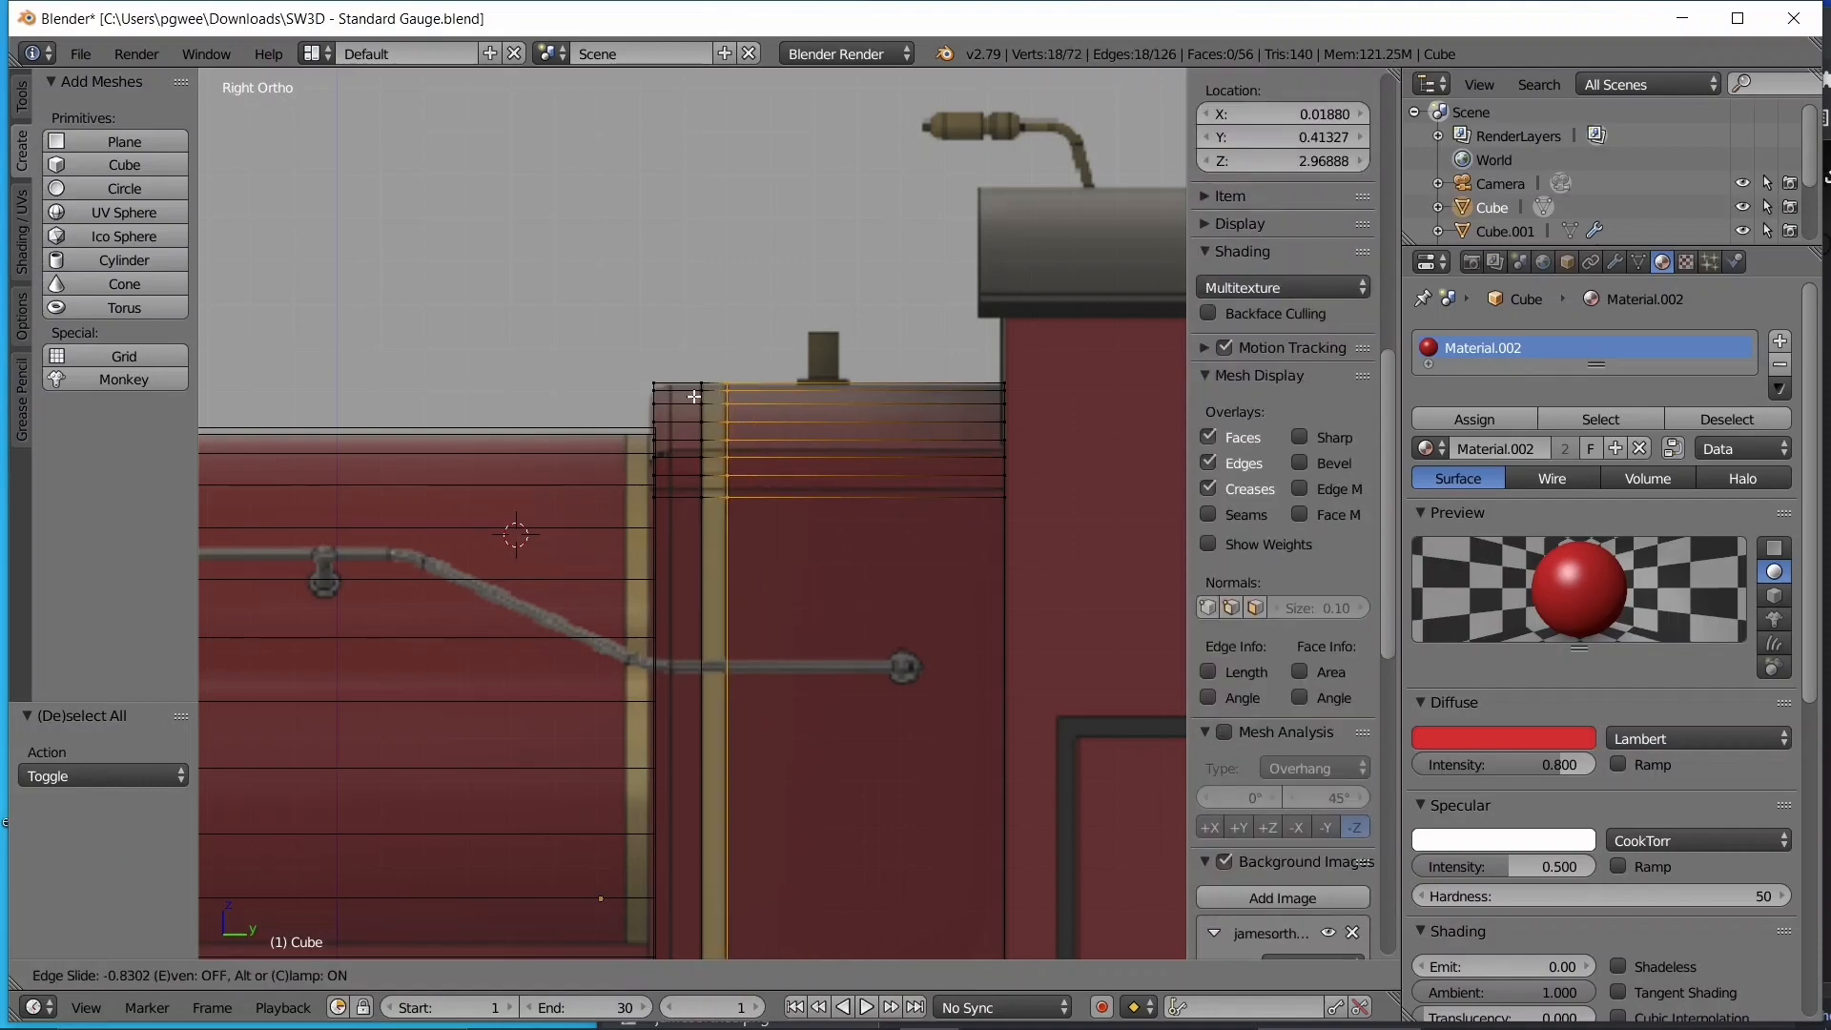
{"action": "left_click", "coordinate": [695, 396]}
- Select the ring of faces between the two loop cuts and assign the existing yellow Material.001 to it in a new material slot
{"action": "middle_click_drag", "start_coordinate": [694, 396], "coordinate": [819, 535]}
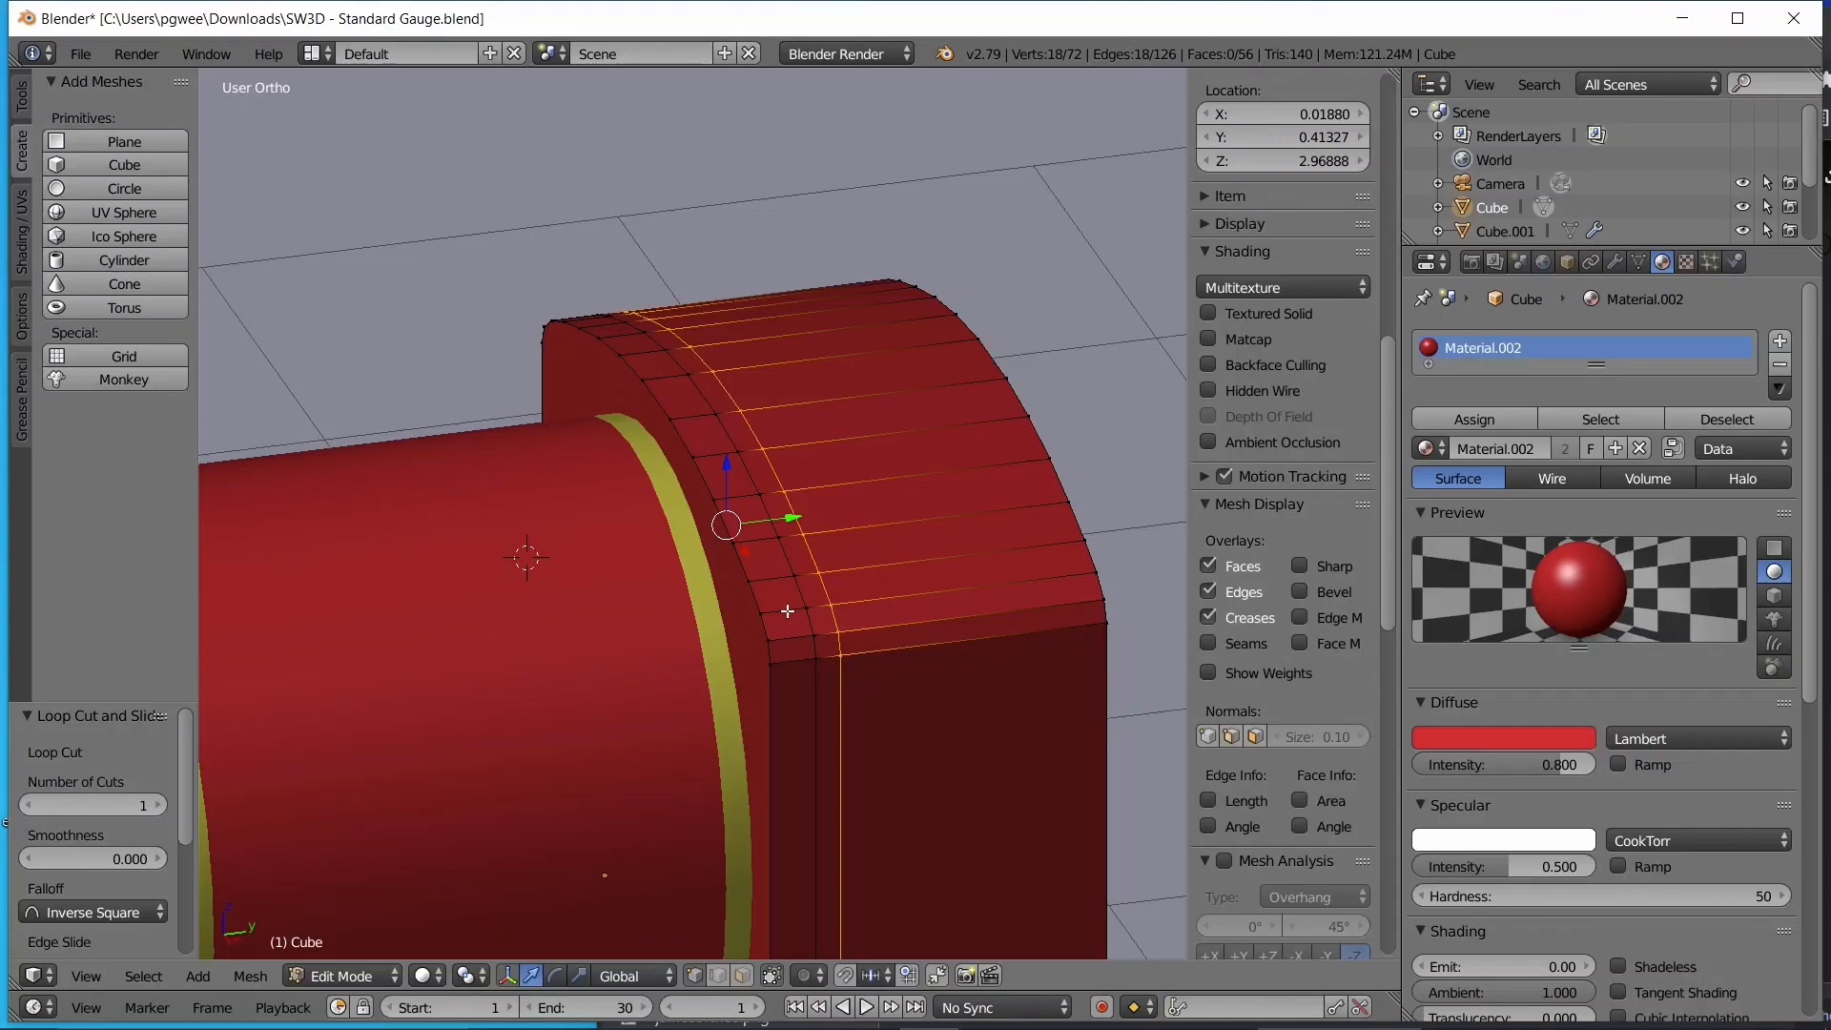
{"action": "left_click", "coordinate": [788, 559], "text": "alt+shift"}
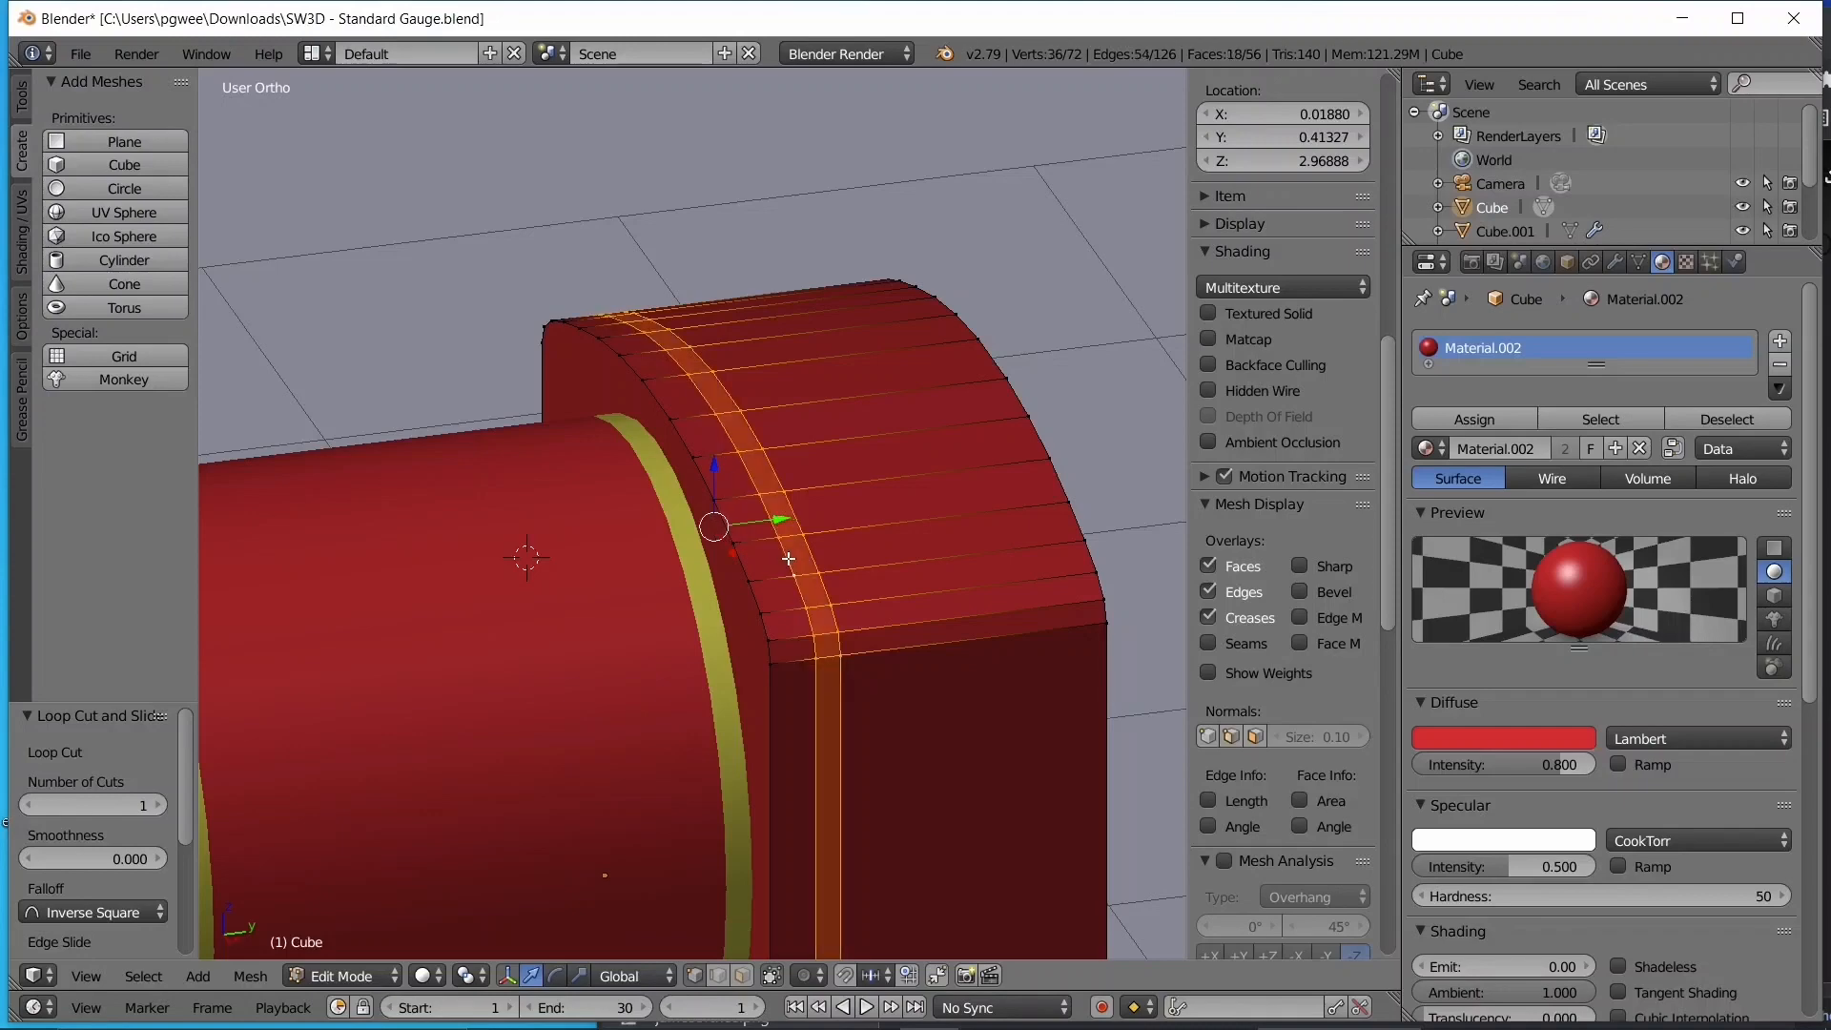
{"action": "scroll", "coordinate": [821, 605], "scroll_direction": "down", "scroll_amount": 4}
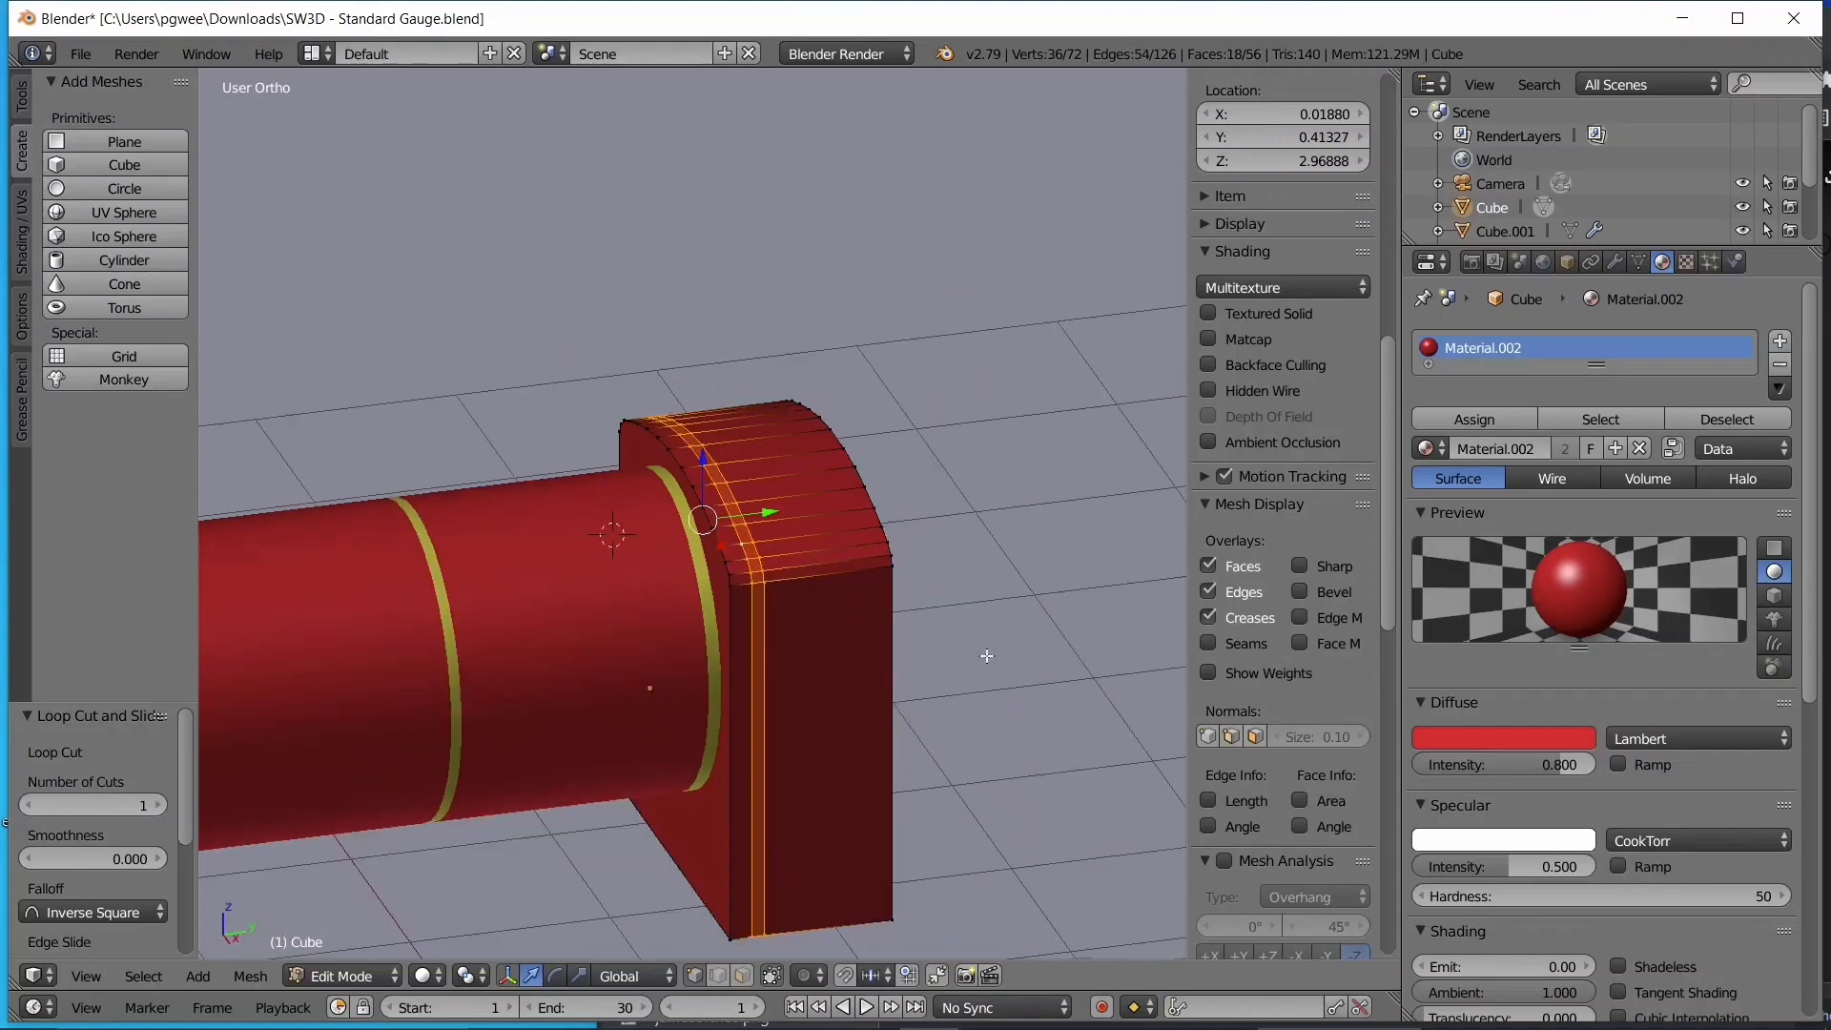
{"action": "left_click", "coordinate": [1780, 343]}
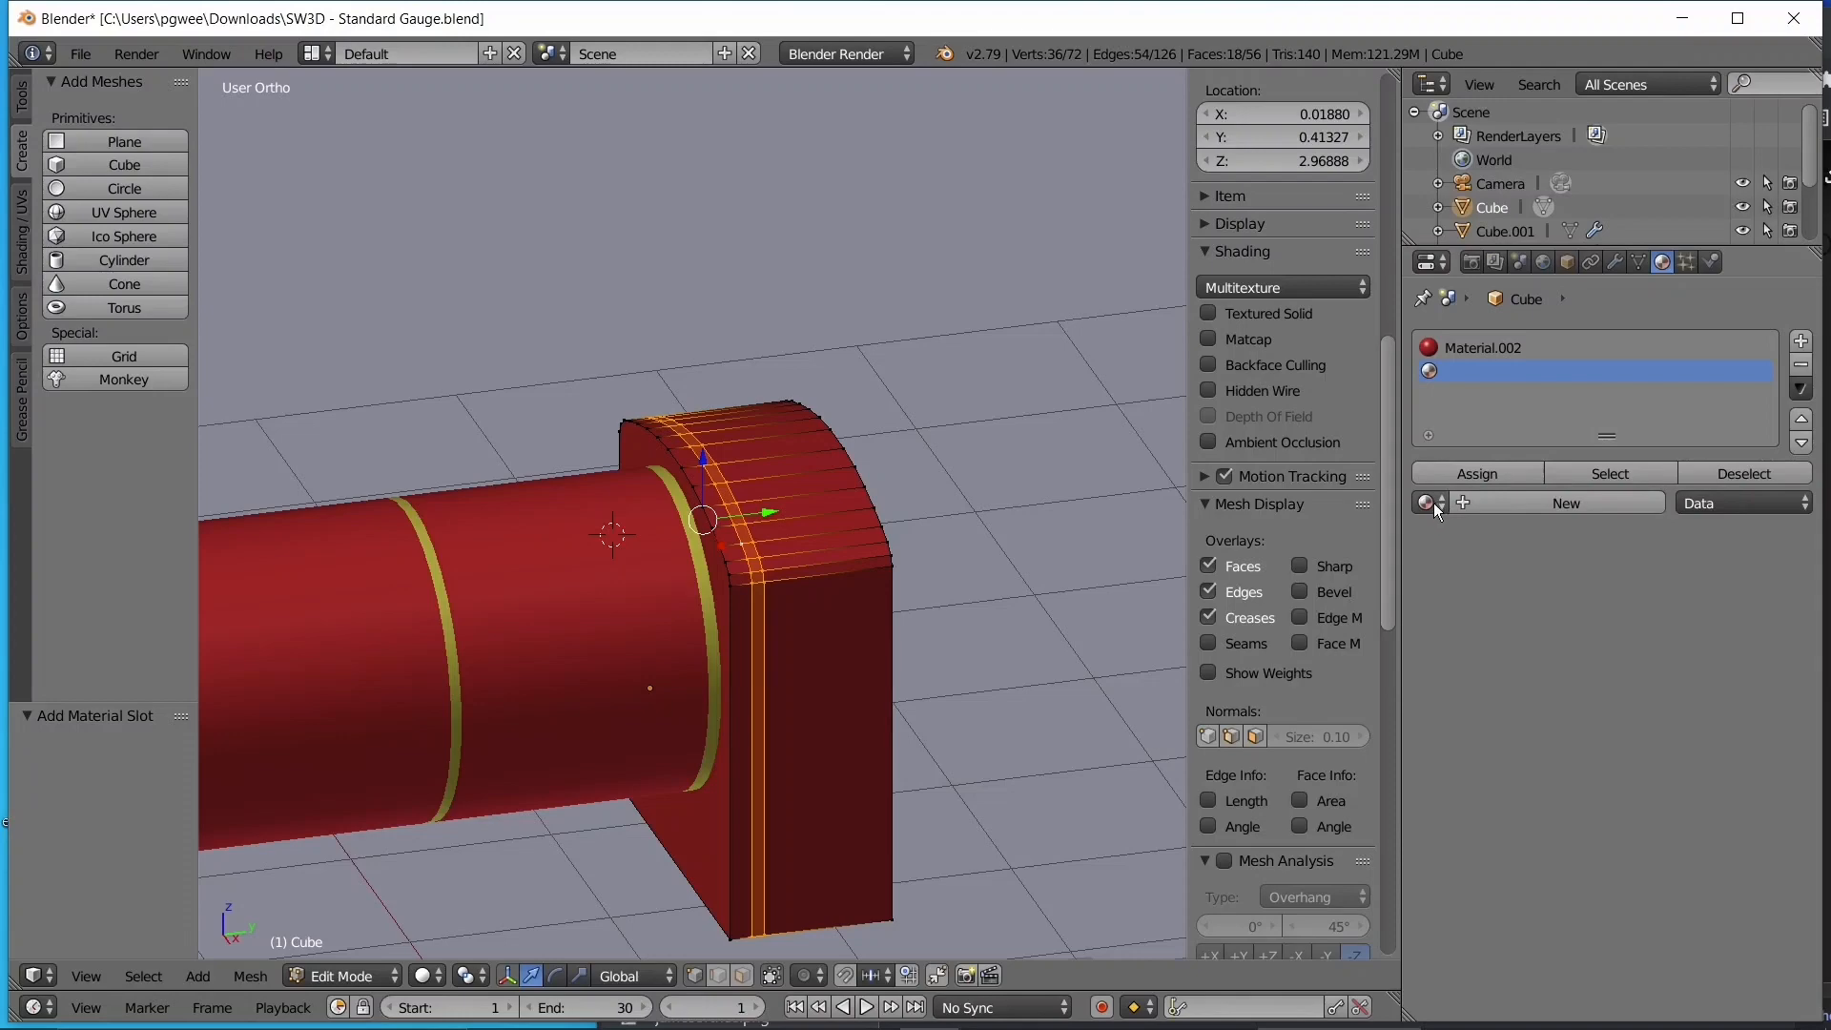
{"action": "left_click", "coordinate": [1430, 504]}
{"action": "left_click", "coordinate": [1449, 562]}
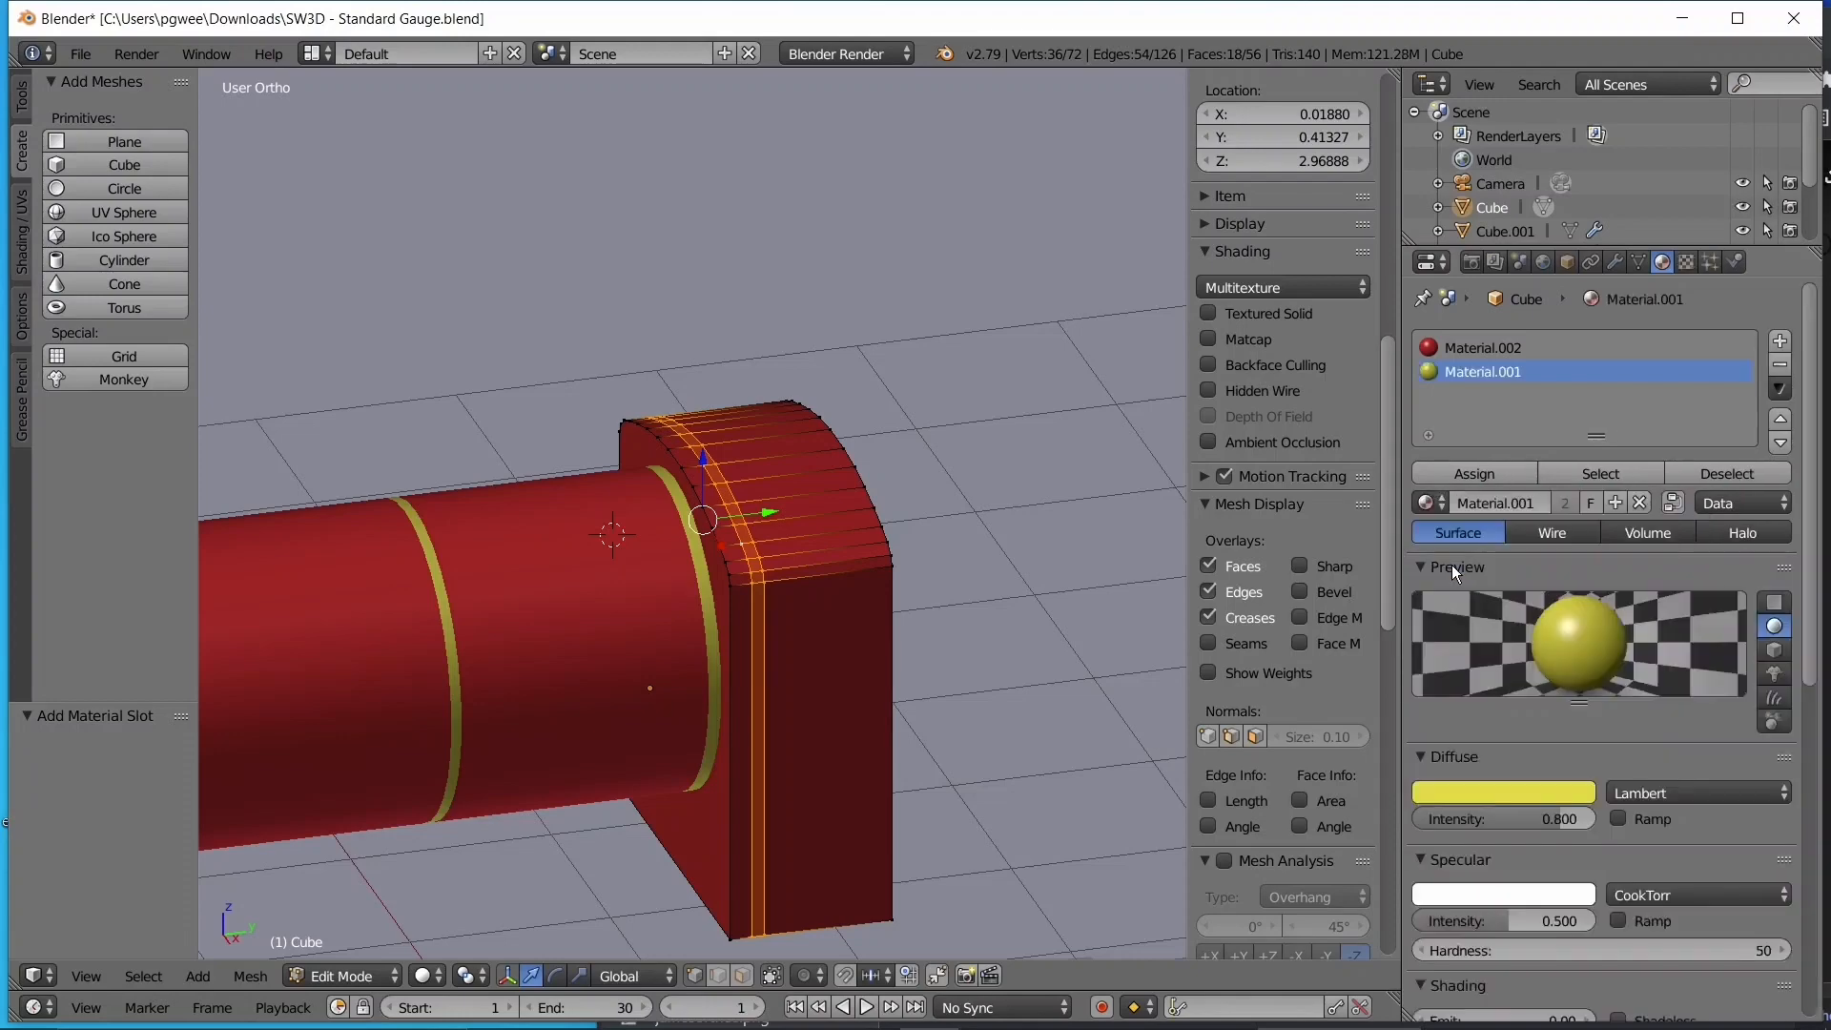
{"action": "left_click", "coordinate": [1473, 467]}
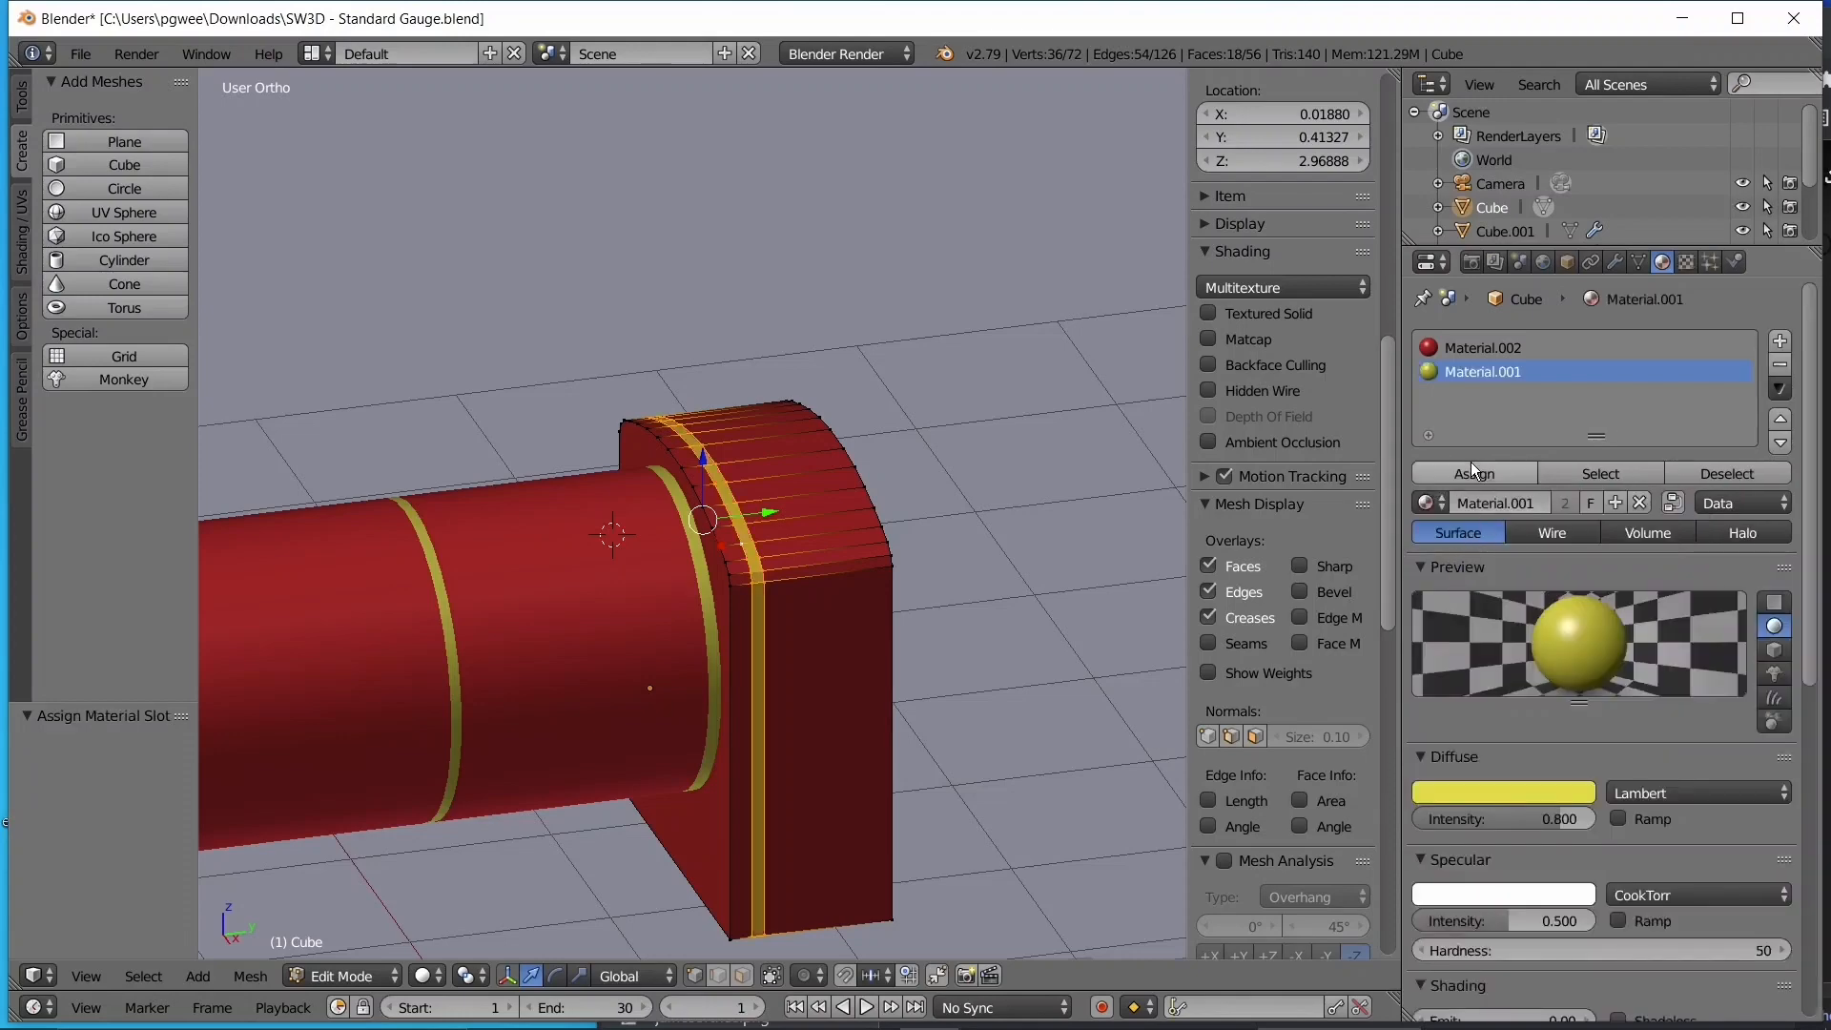
- Return to Object Mode and examine the firebox's yellow band in perspective and against the side-view reference
{"action": "key", "text": "Tab"}
{"action": "key", "text": "a"}
{"action": "middle_click_drag", "start_coordinate": [811, 448], "coordinate": [901, 414]}
{"action": "scroll", "coordinate": [684, 357], "scroll_direction": "down", "scroll_amount": 3}
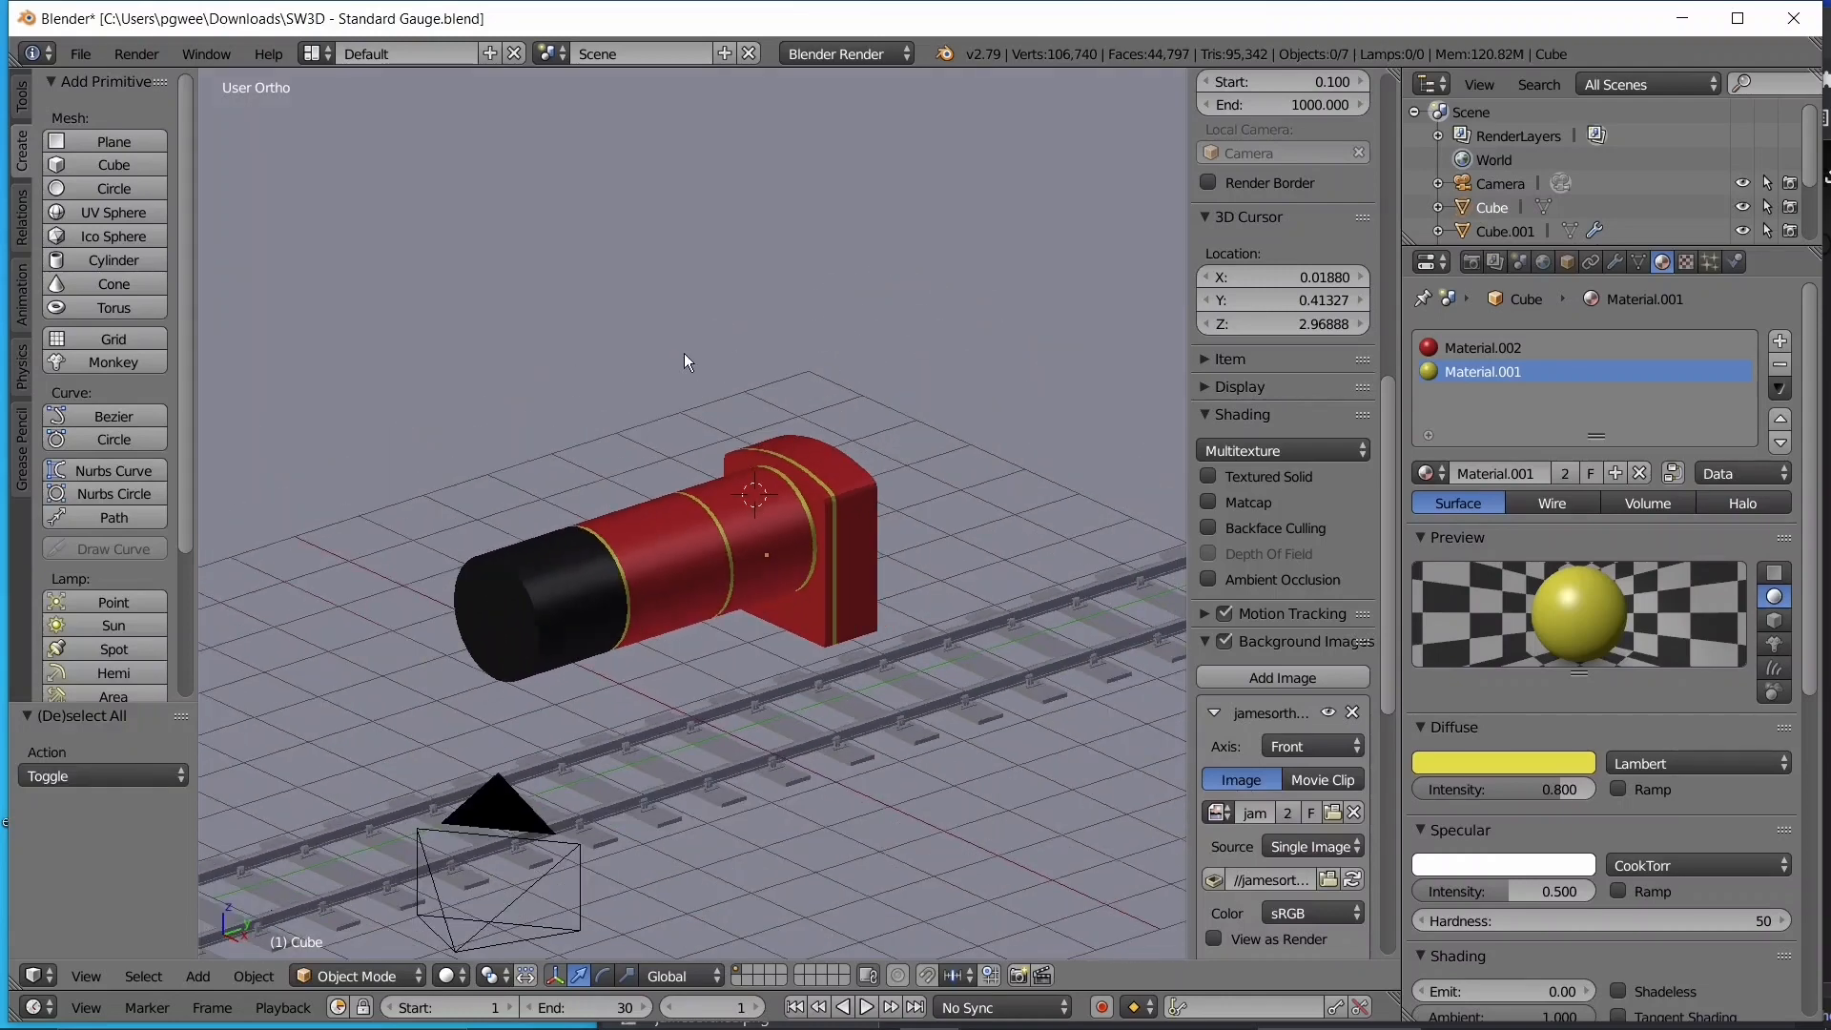
{"action": "scroll", "coordinate": [833, 483], "scroll_direction": "up", "scroll_amount": 7}
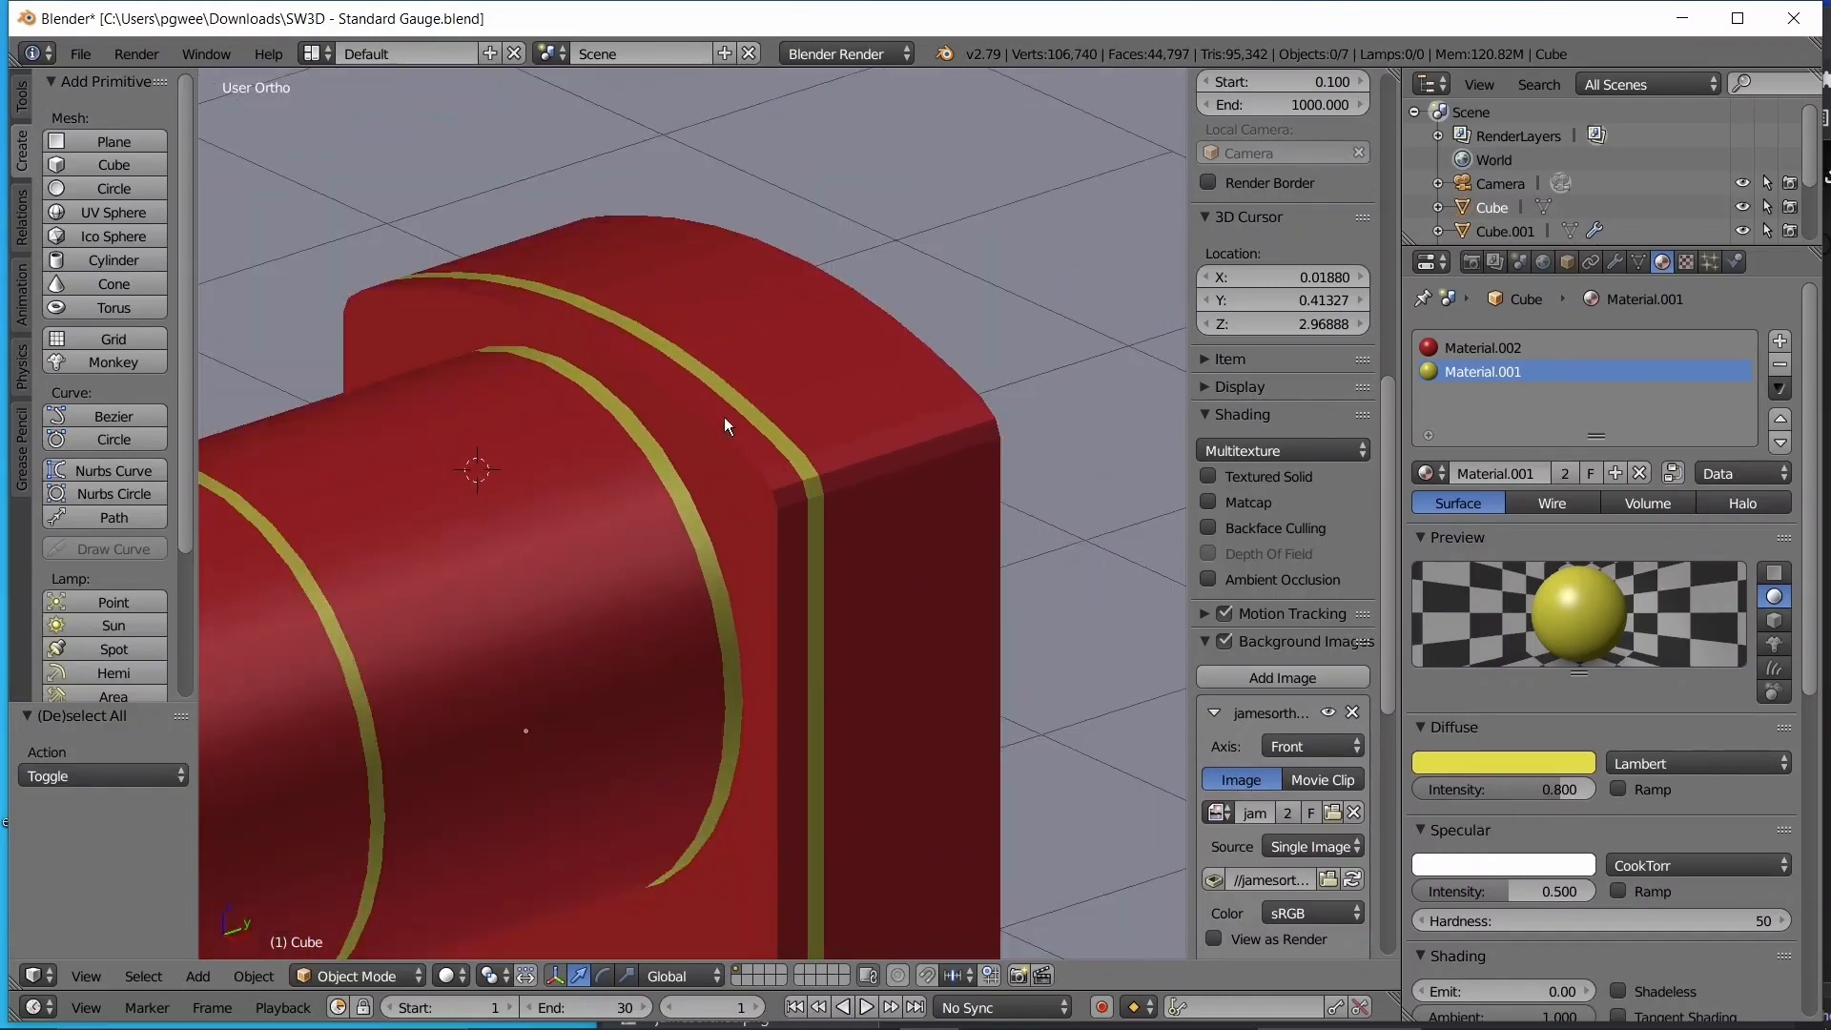
{"action": "key", "text": "KP_3"}
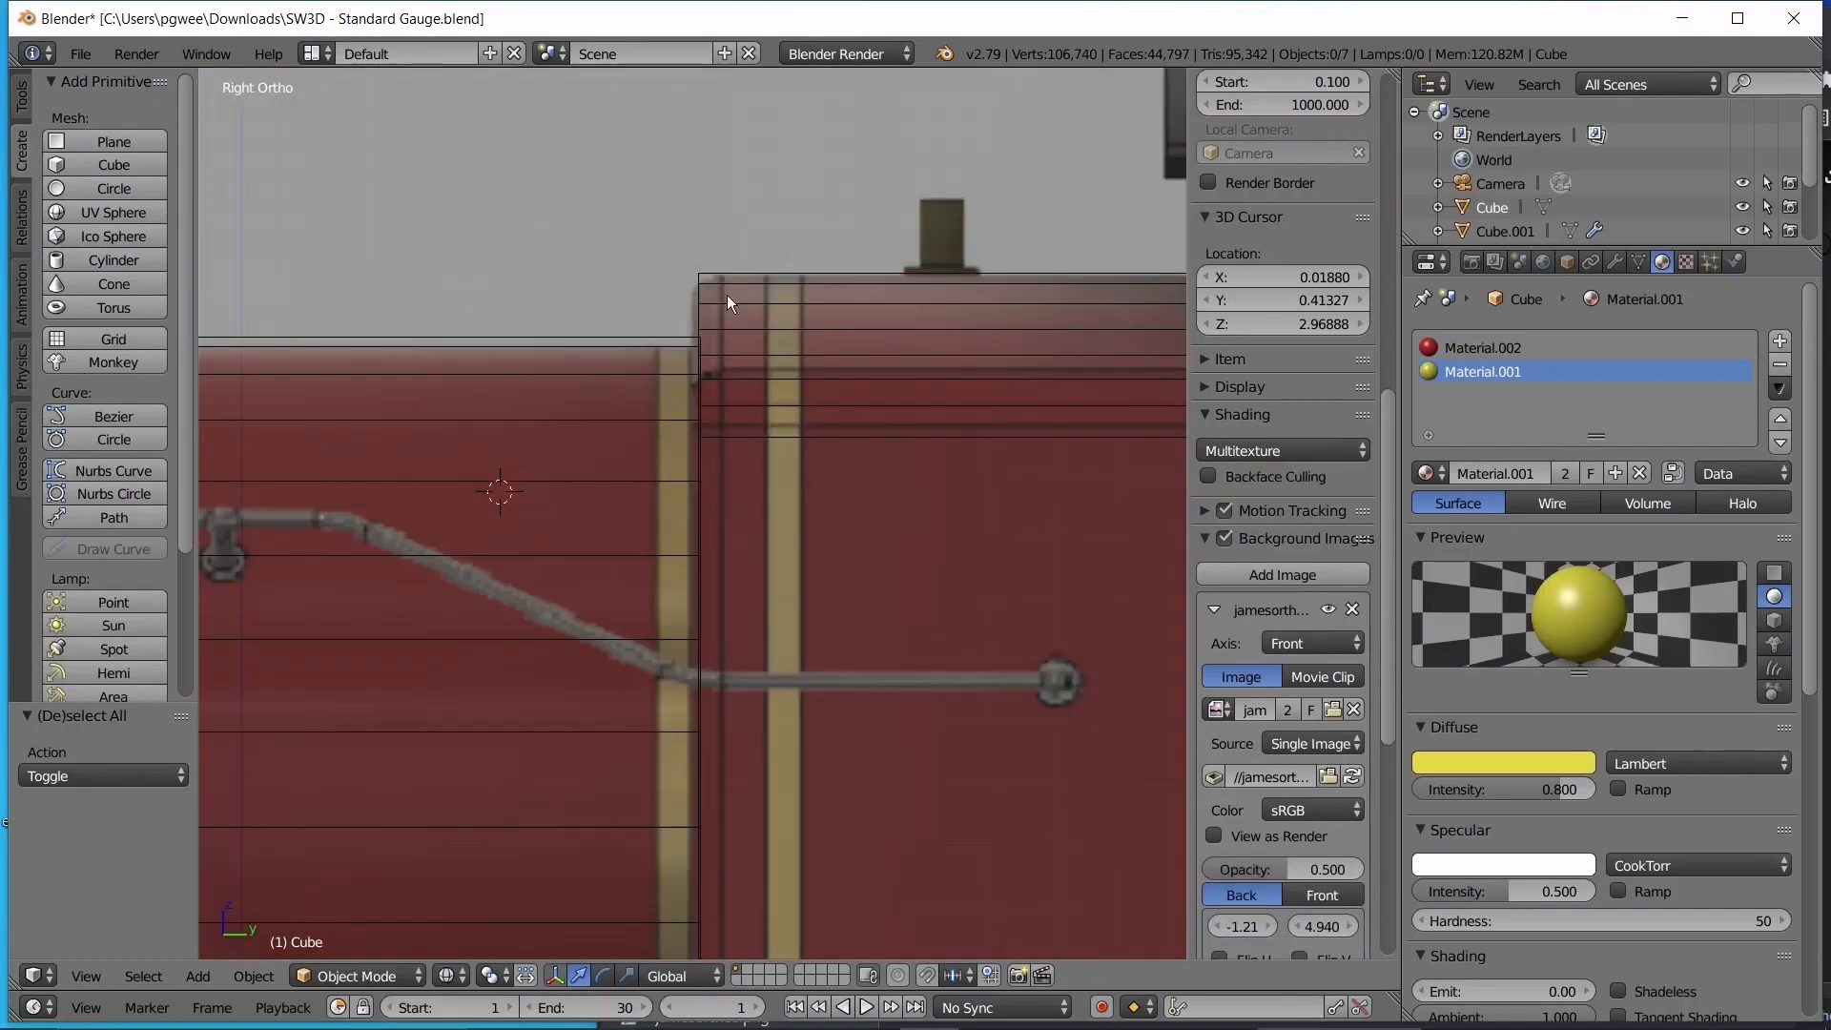
{"action": "scroll", "coordinate": [723, 293], "scroll_direction": "down", "scroll_amount": 3}
{"action": "scroll", "coordinate": [719, 303], "scroll_direction": "up", "scroll_amount": 3}
{"action": "key", "text": "z"}
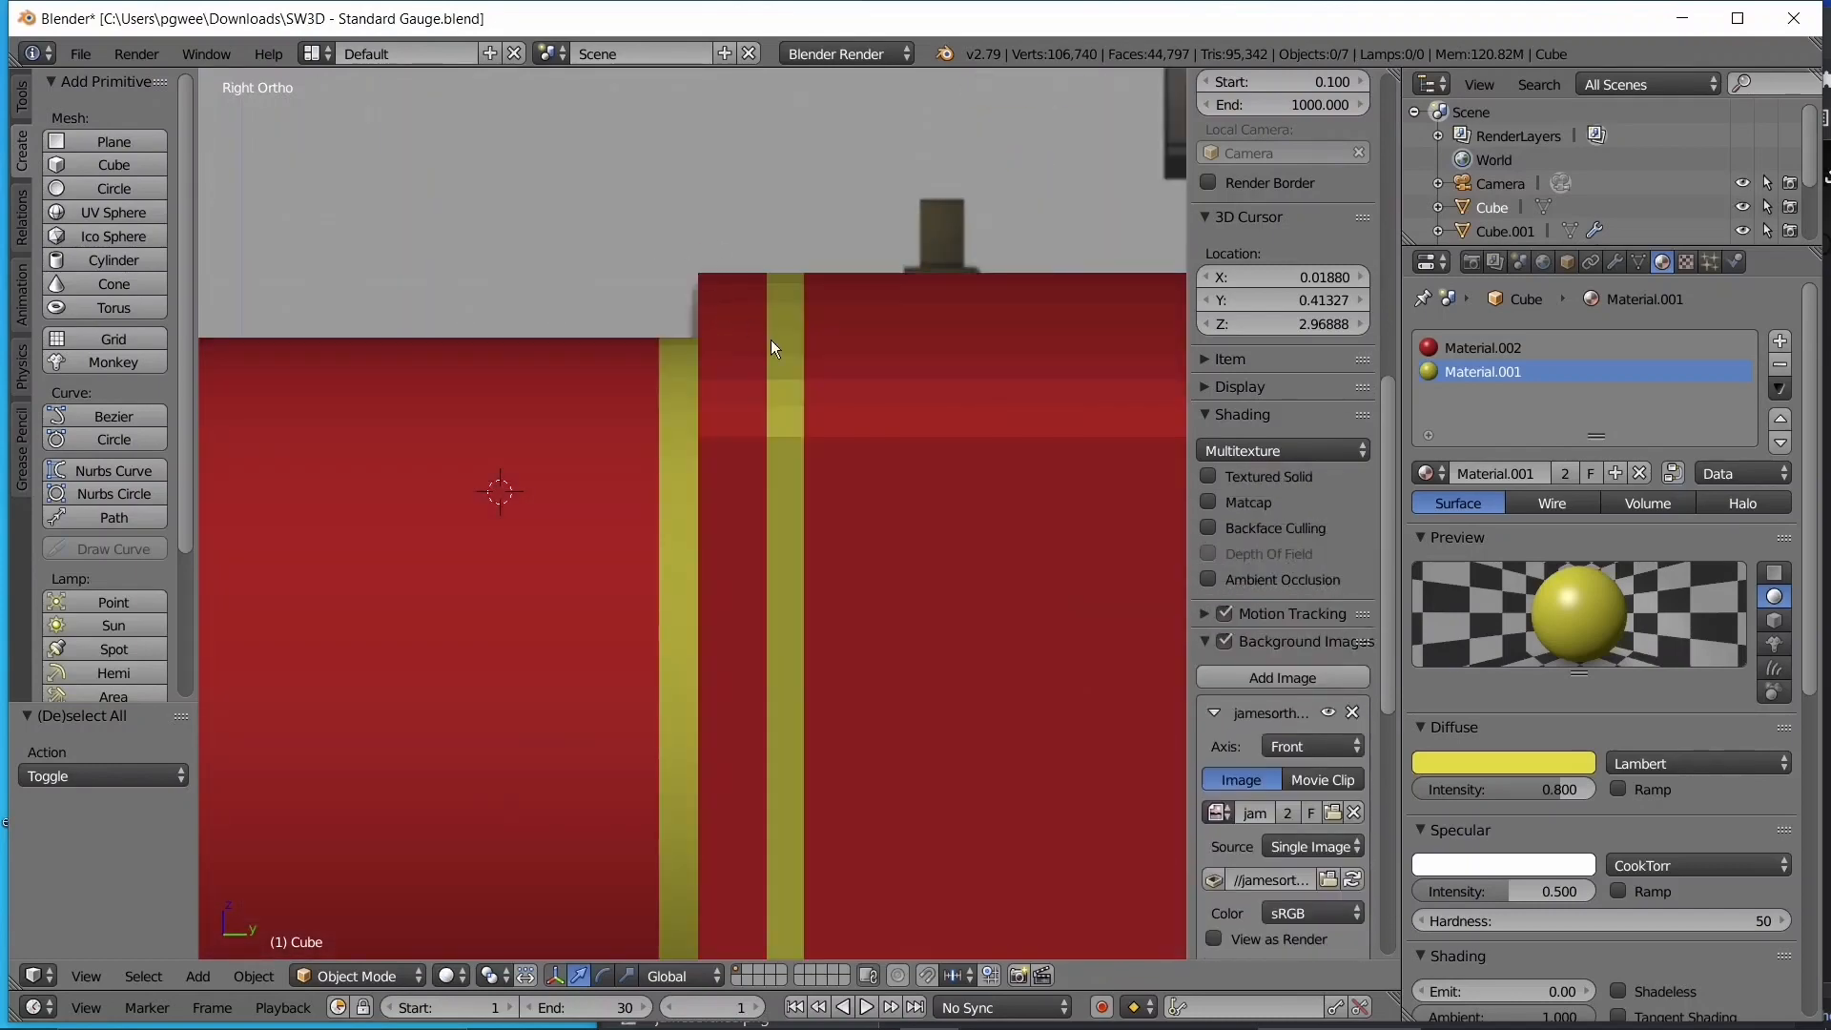
- Enter Edit Mode on the firebox and, in edge selection, select only the edge loop bordering its front face
{"action": "right_click", "coordinate": [727, 299]}
{"action": "scroll", "coordinate": [724, 295], "scroll_direction": "down", "scroll_amount": 3}
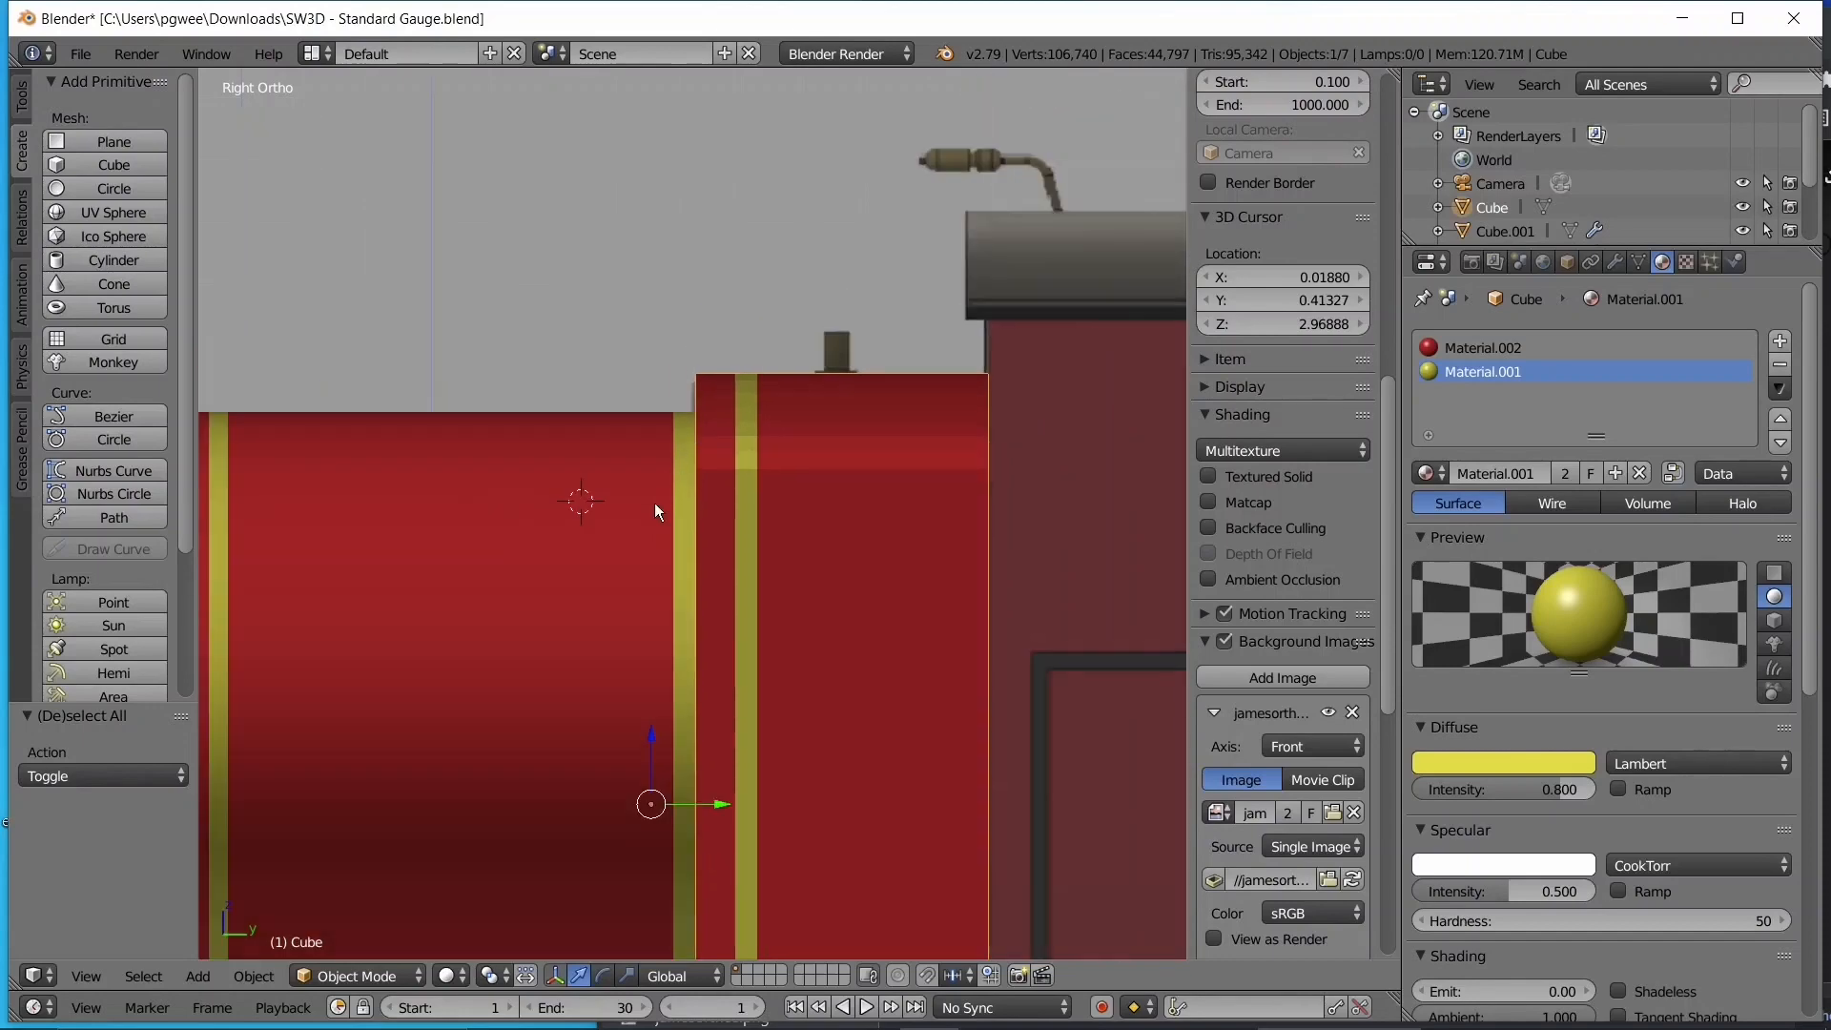
{"action": "middle_click_drag", "start_coordinate": [654, 502], "coordinate": [745, 601]}
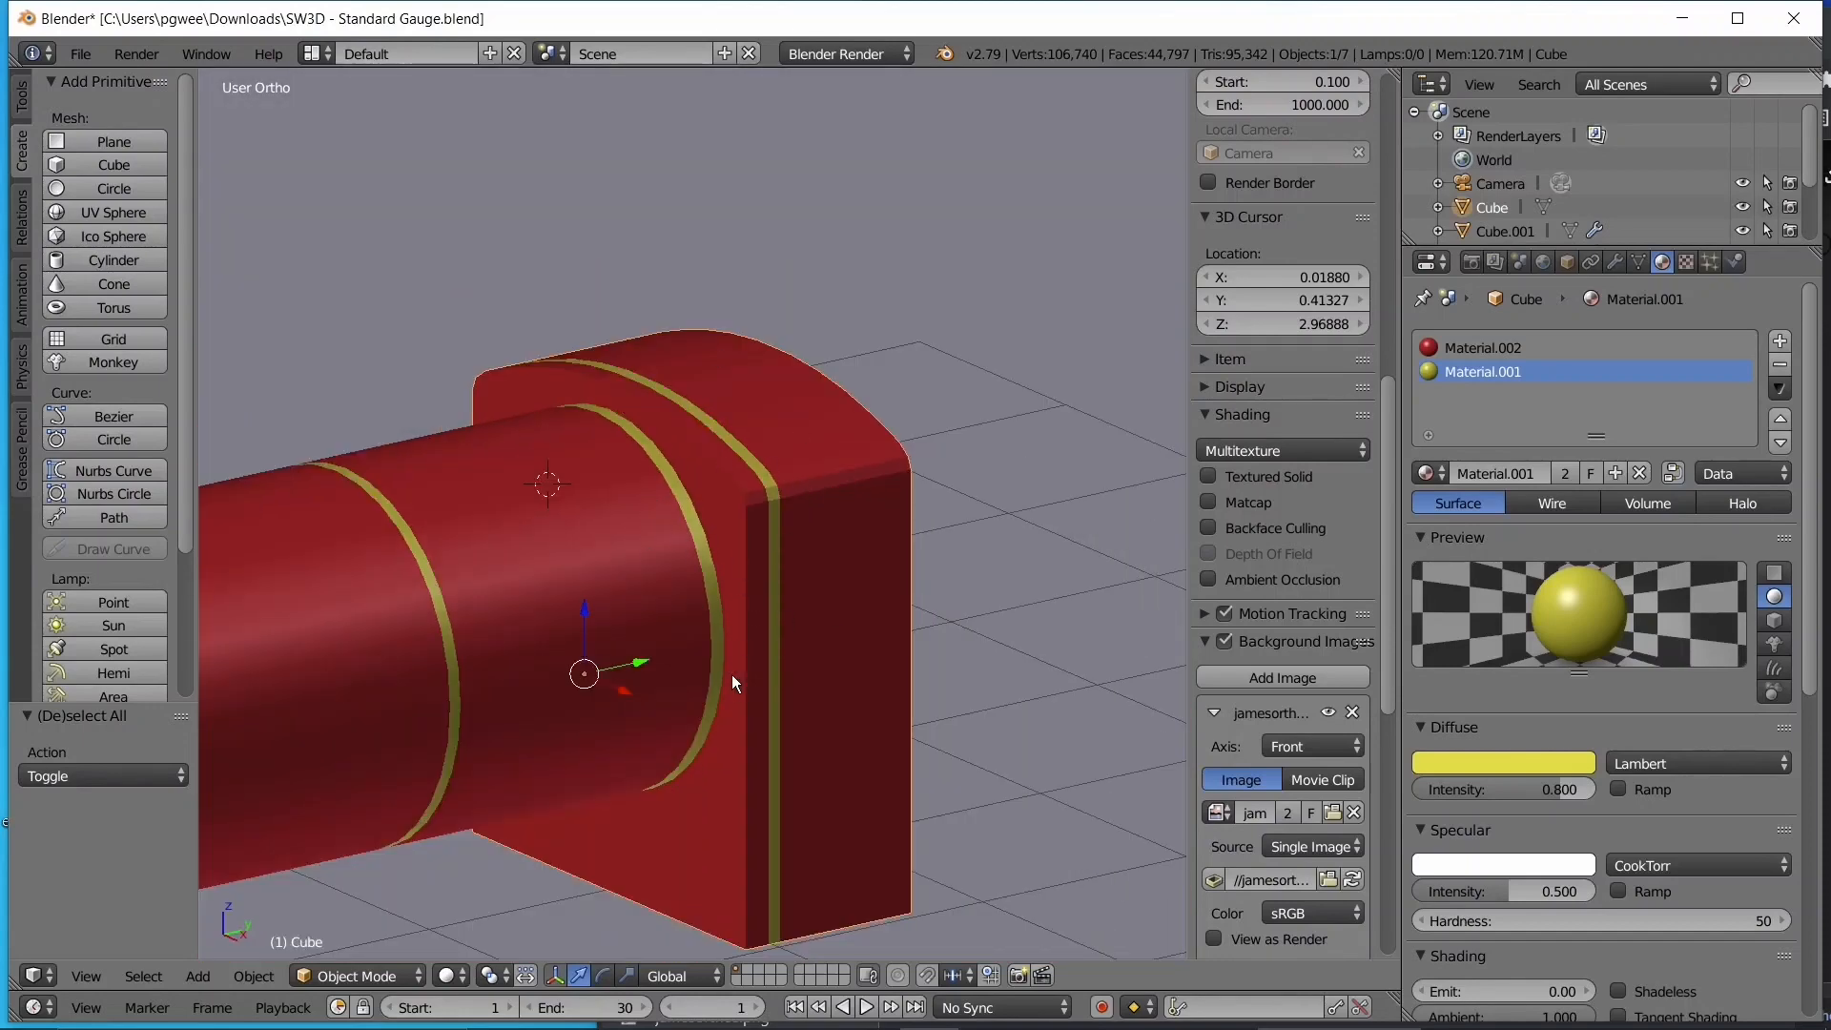
{"action": "key", "text": "Tab"}
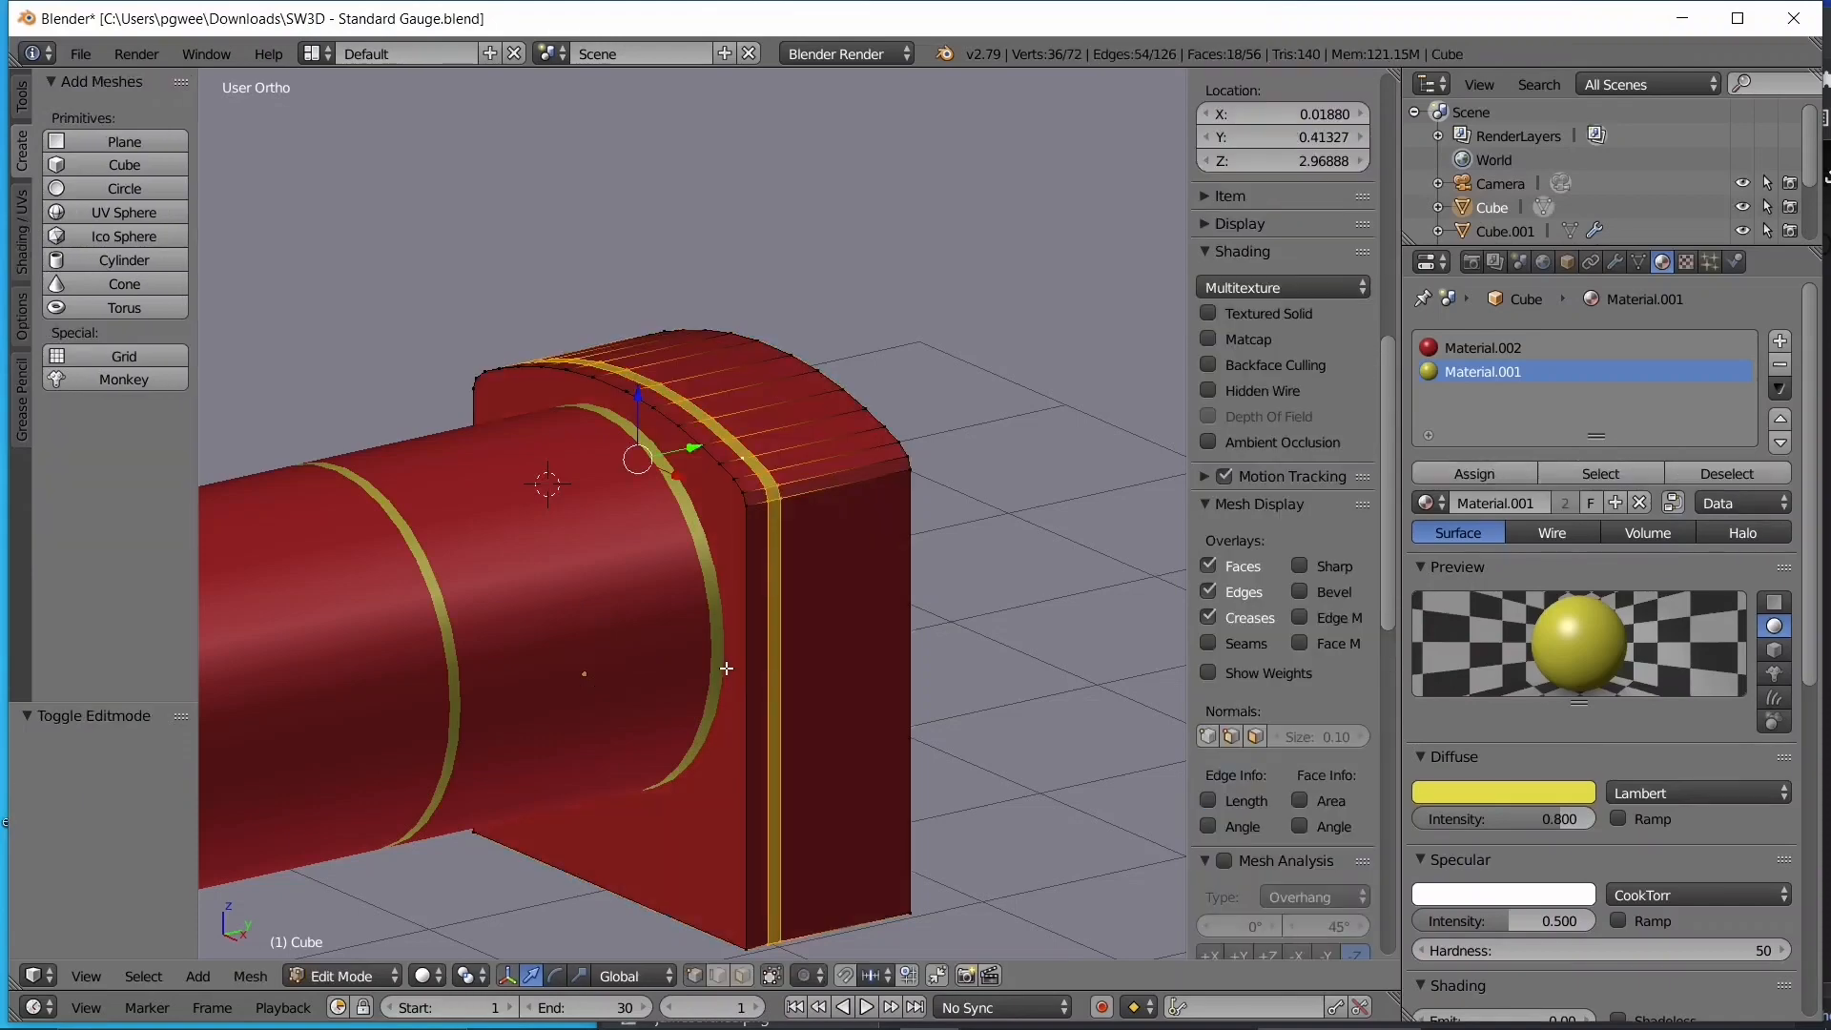
{"action": "left_click", "coordinate": [713, 976]}
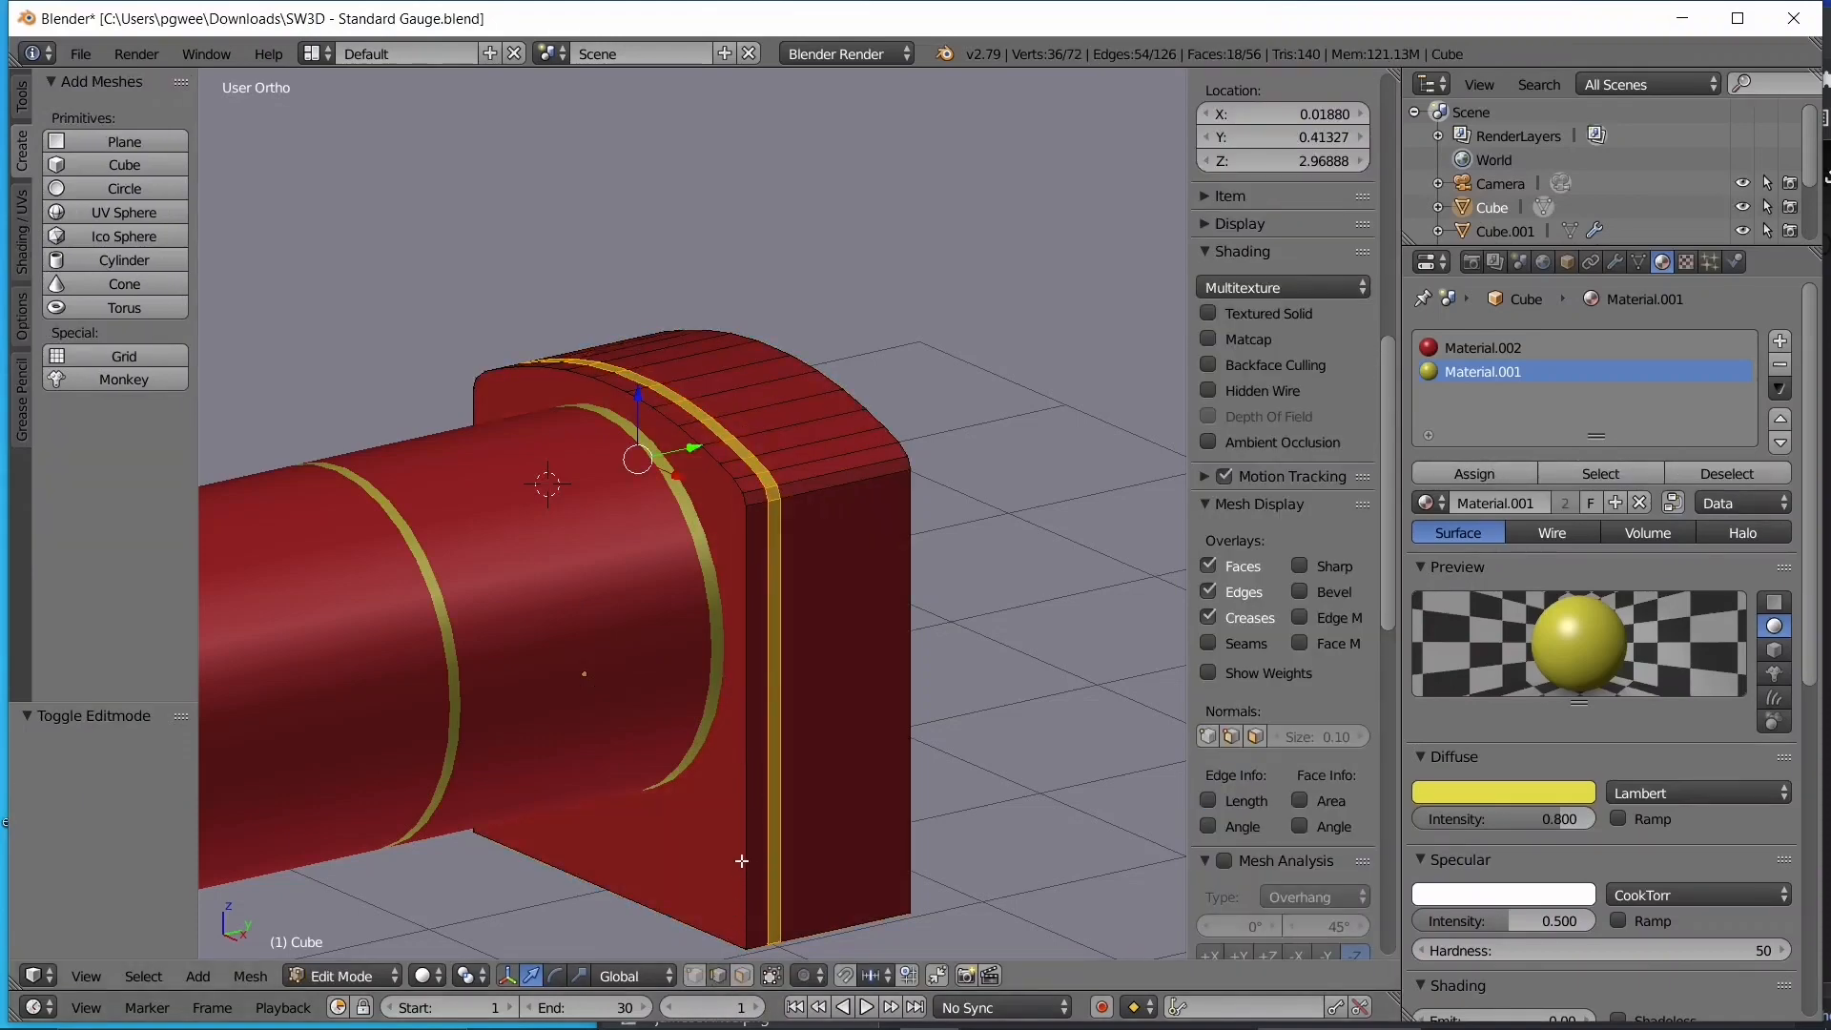
{"action": "key", "text": "a"}
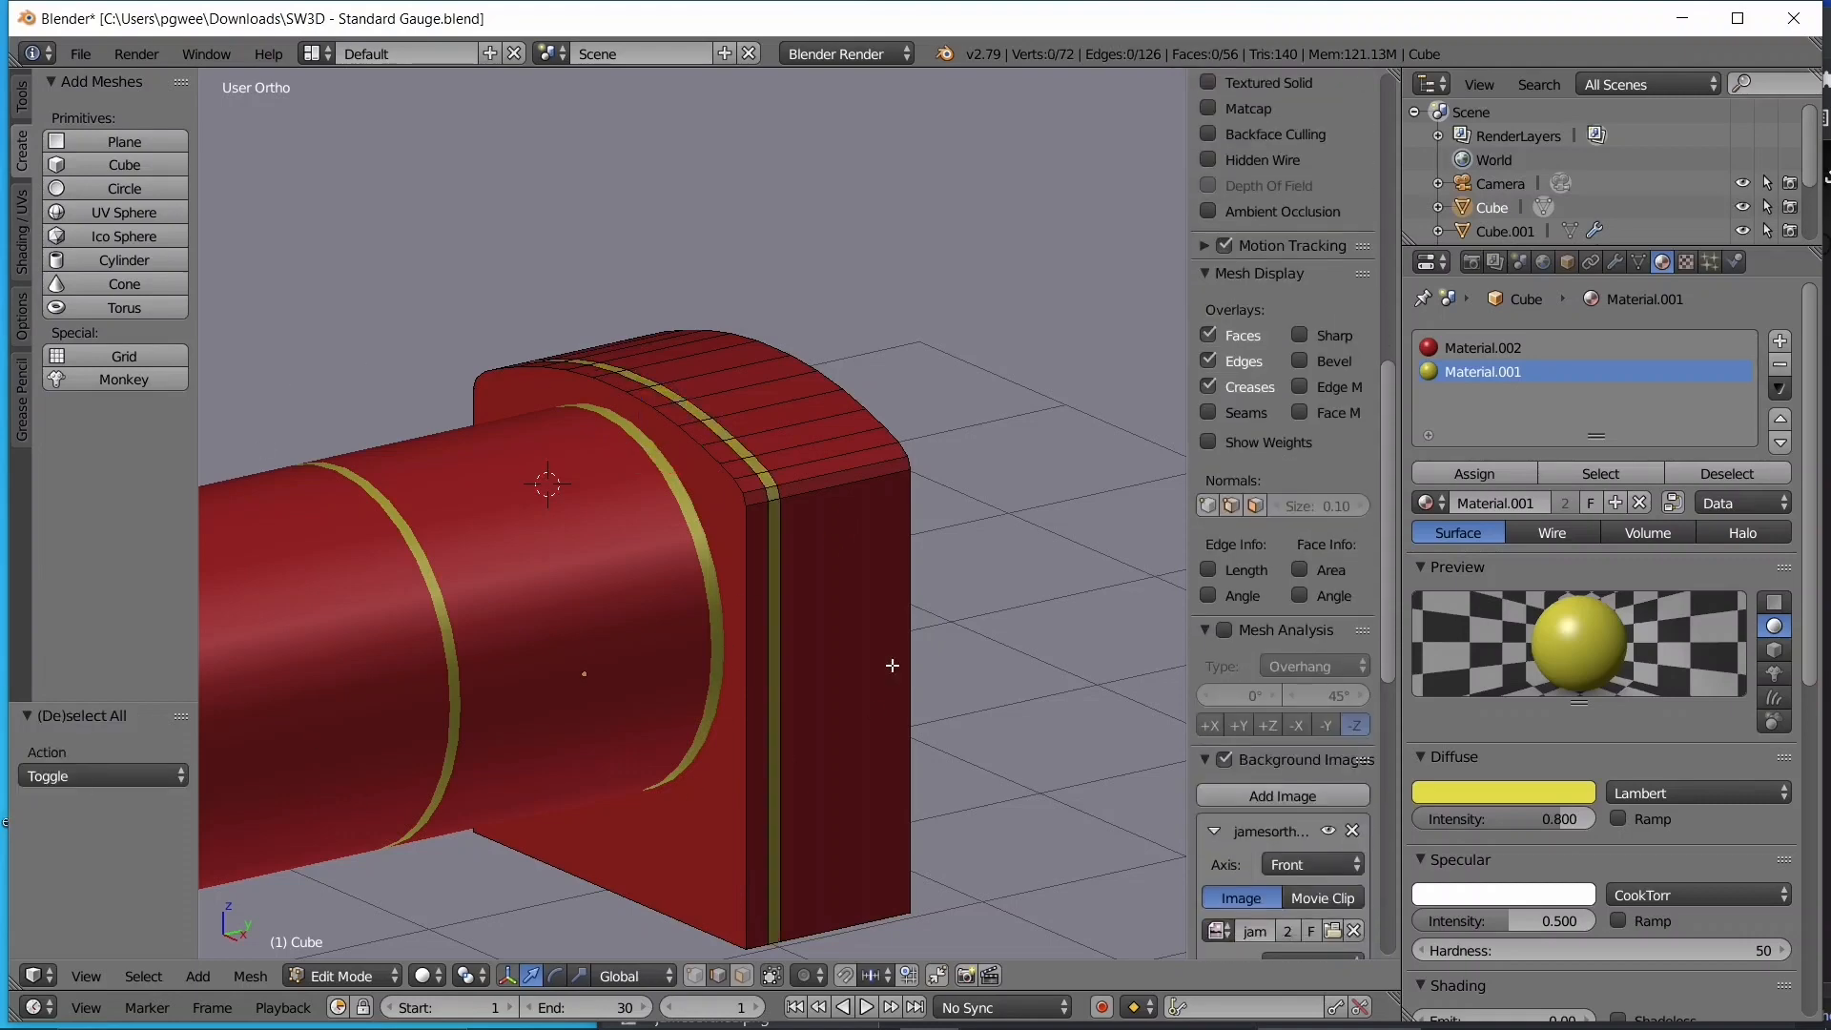
{"action": "right_click", "coordinate": [740, 577]}
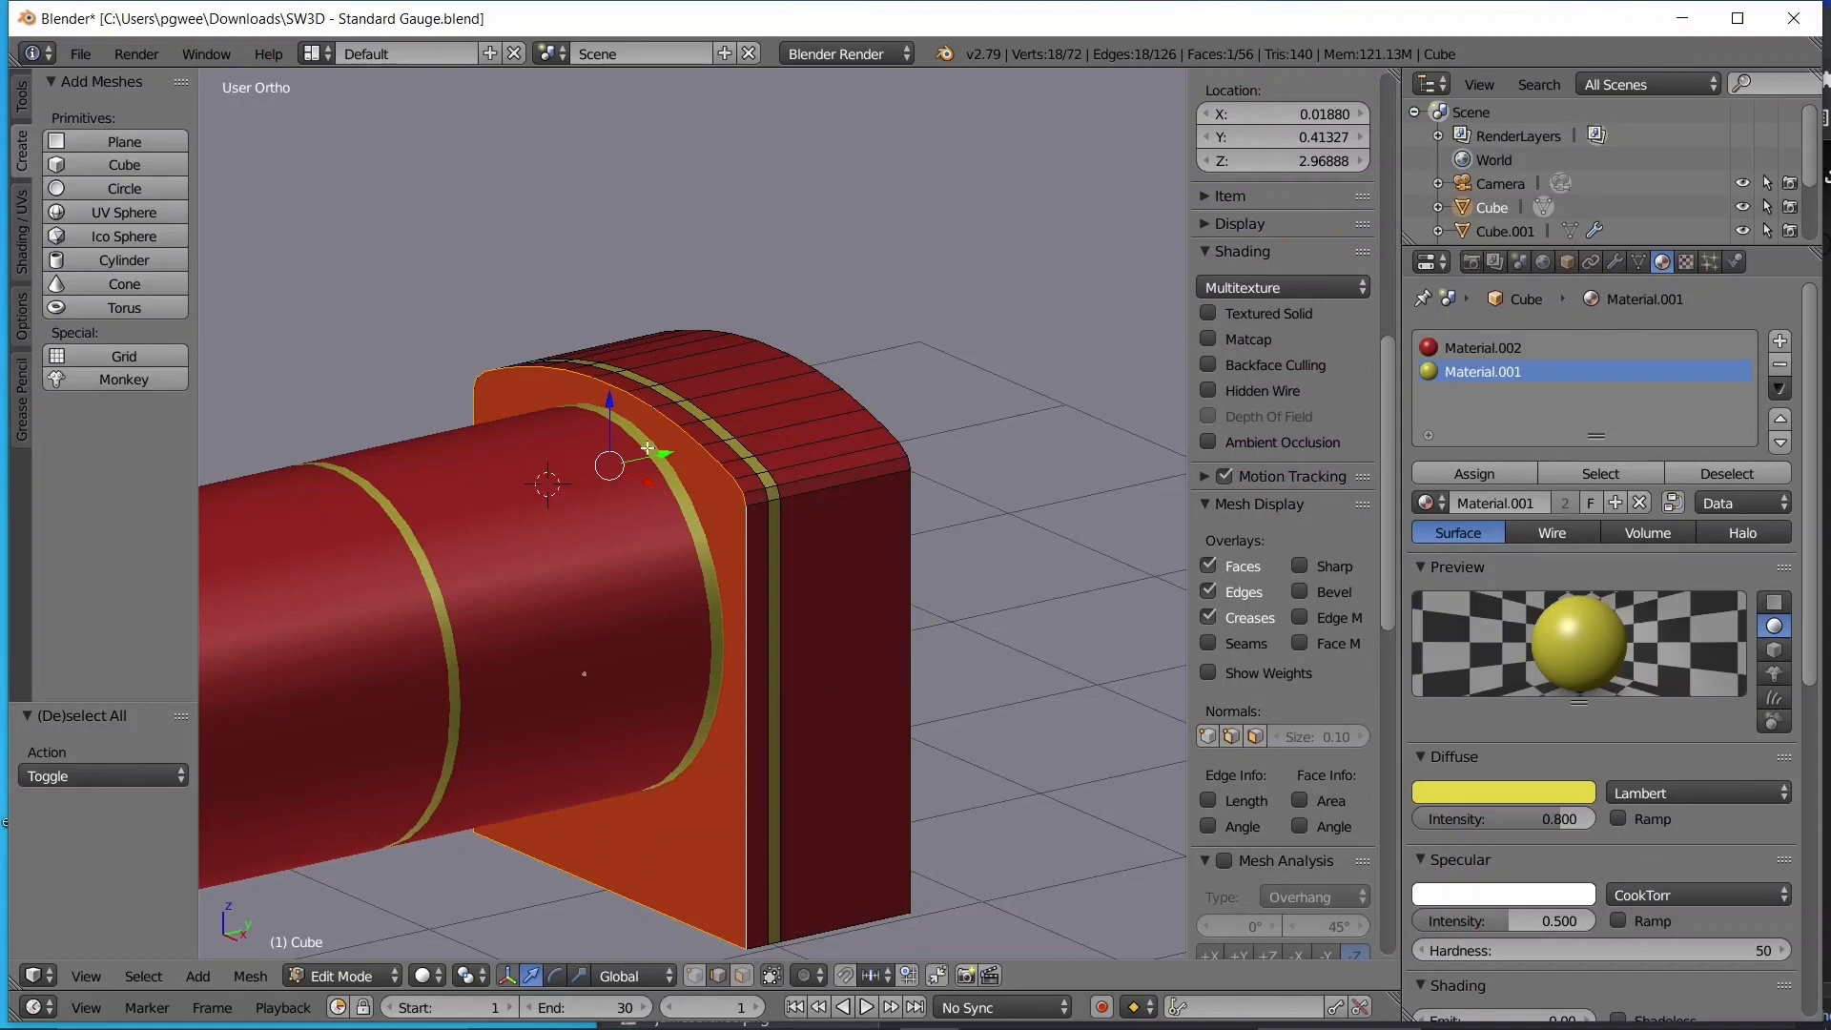
- Remove the bottom edge of the front face from the selected edge loop using circle select
{"action": "middle_click_drag", "start_coordinate": [641, 468], "coordinate": [659, 627]}
{"action": "scroll", "coordinate": [555, 160], "scroll_direction": "up", "scroll_amount": 1}
{"action": "scroll", "coordinate": [469, 289], "scroll_direction": "down", "scroll_amount": 1}
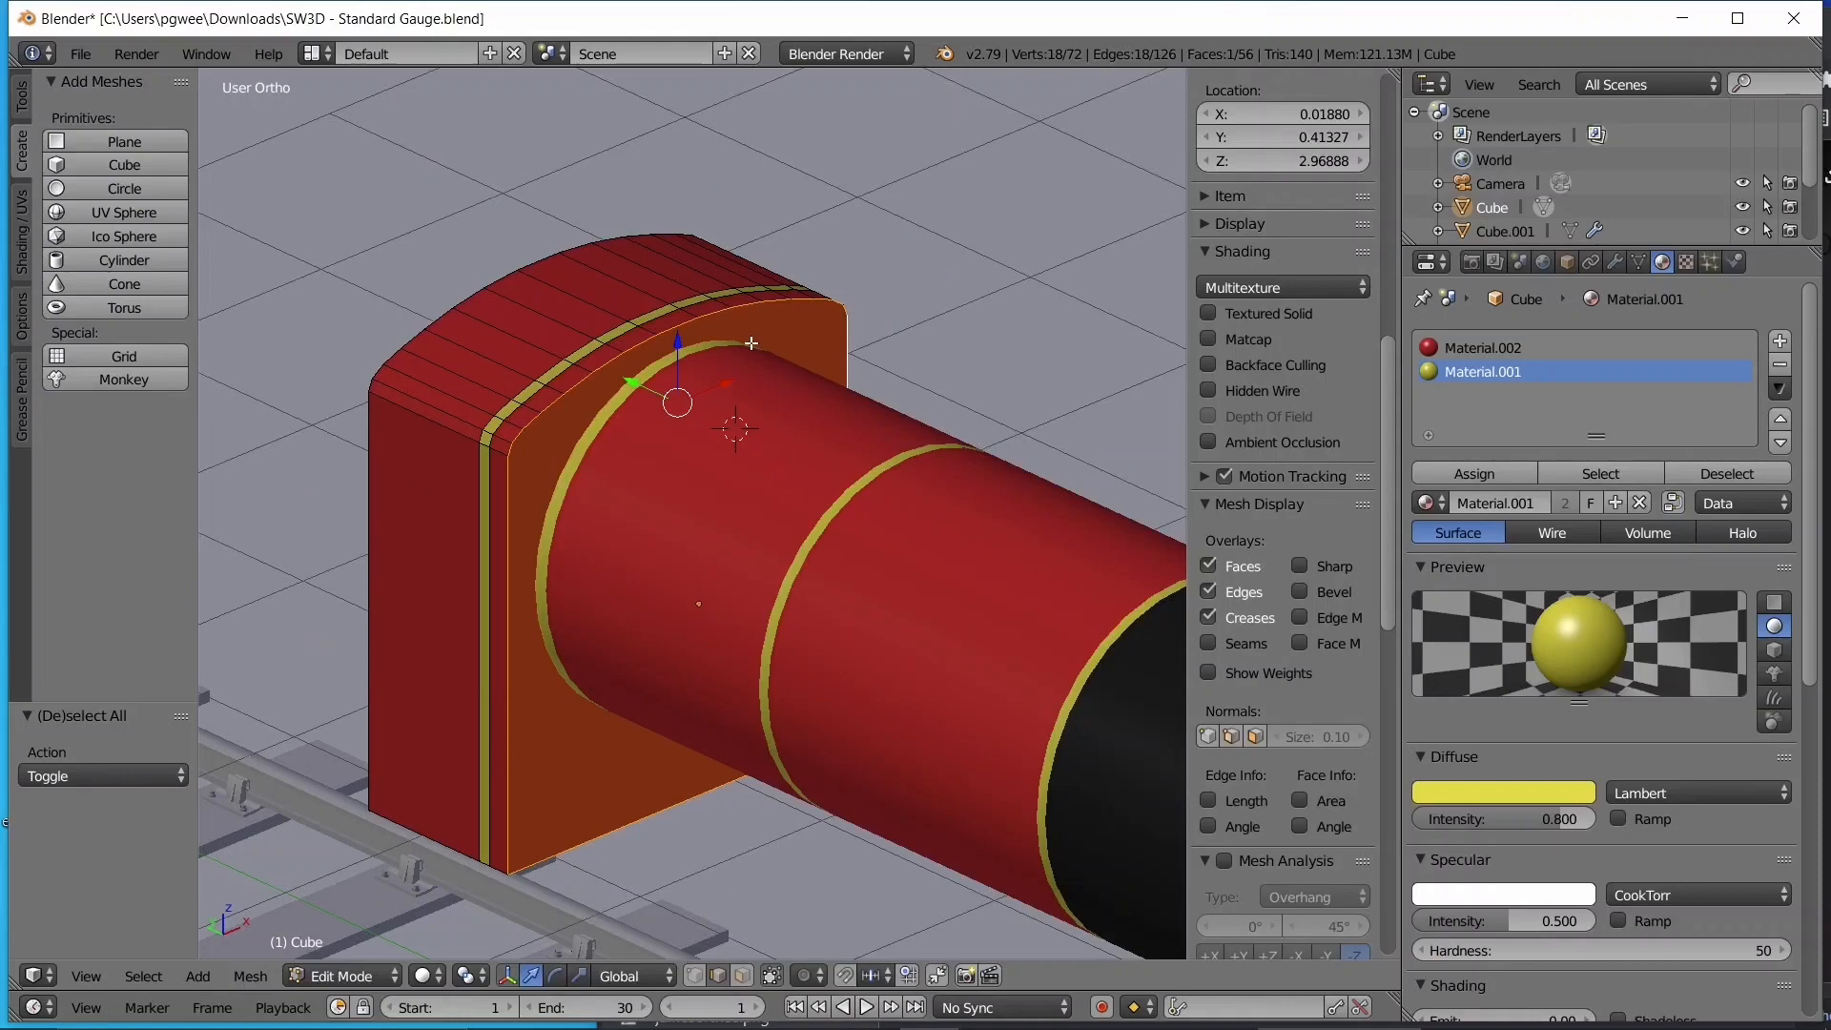
{"action": "scroll", "coordinate": [689, 491], "scroll_direction": "up", "scroll_amount": 6}
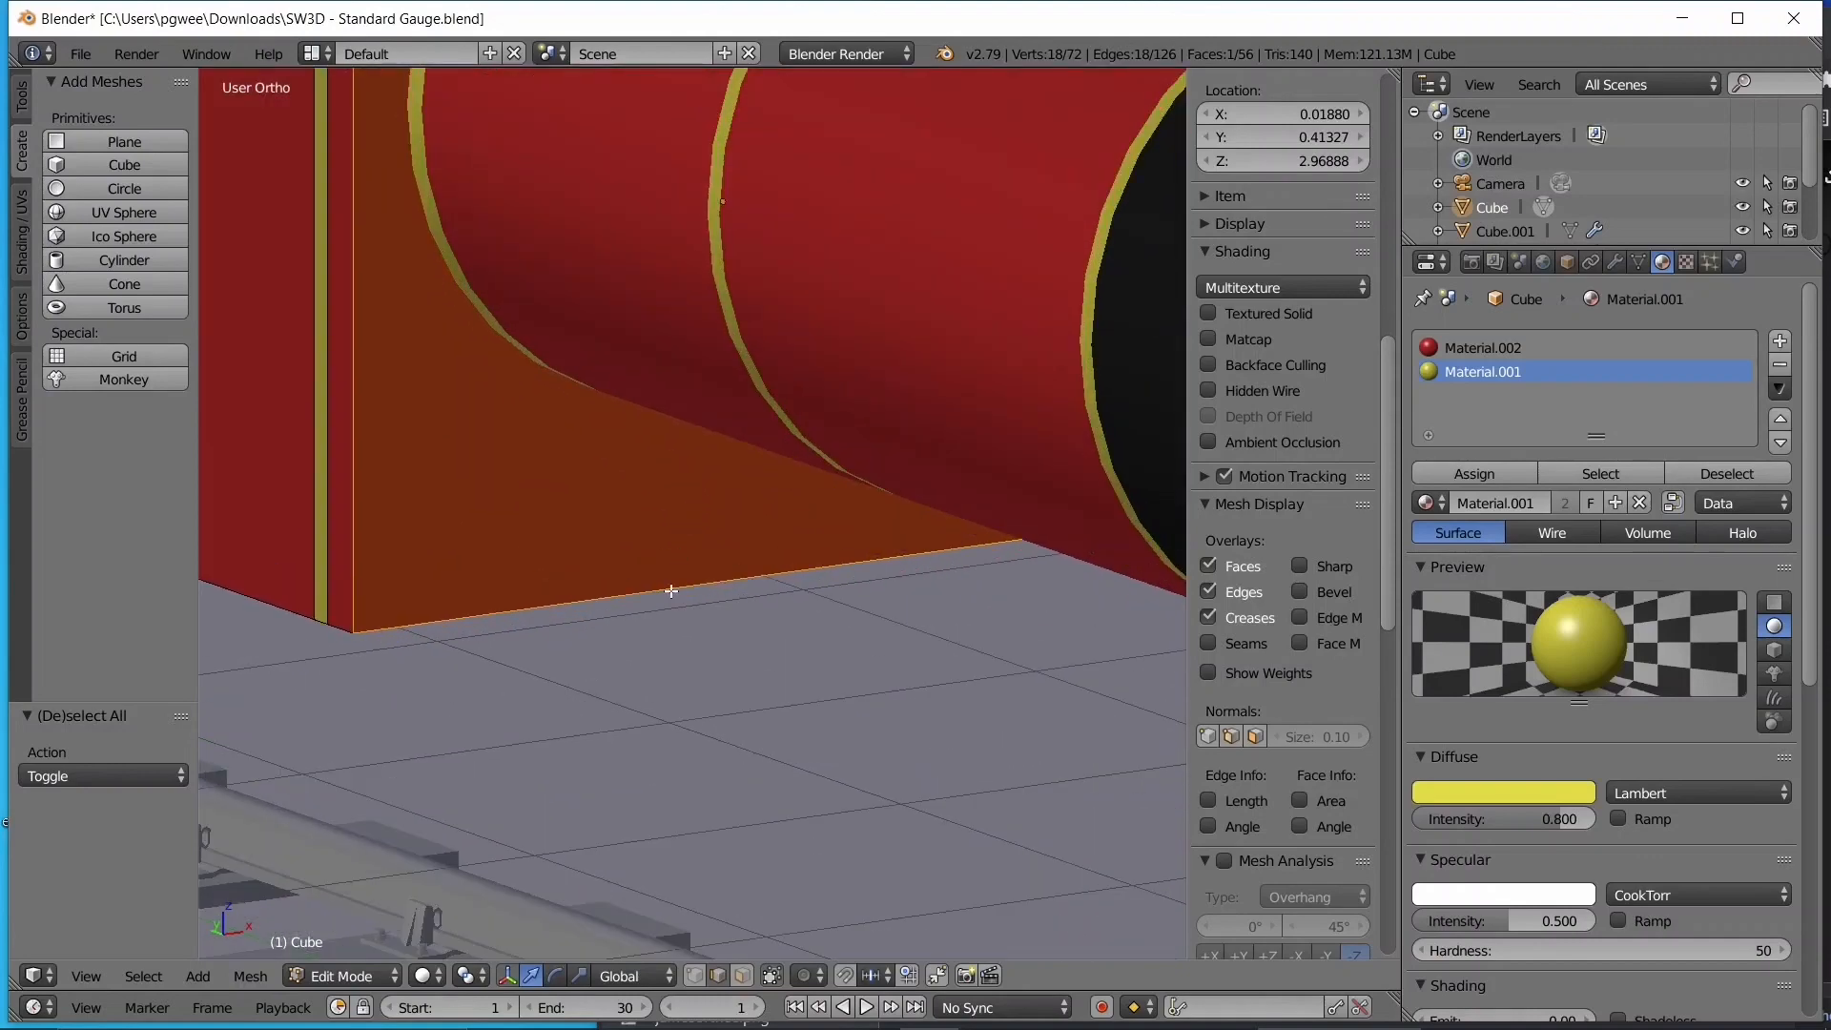
{"action": "key", "text": "c"}
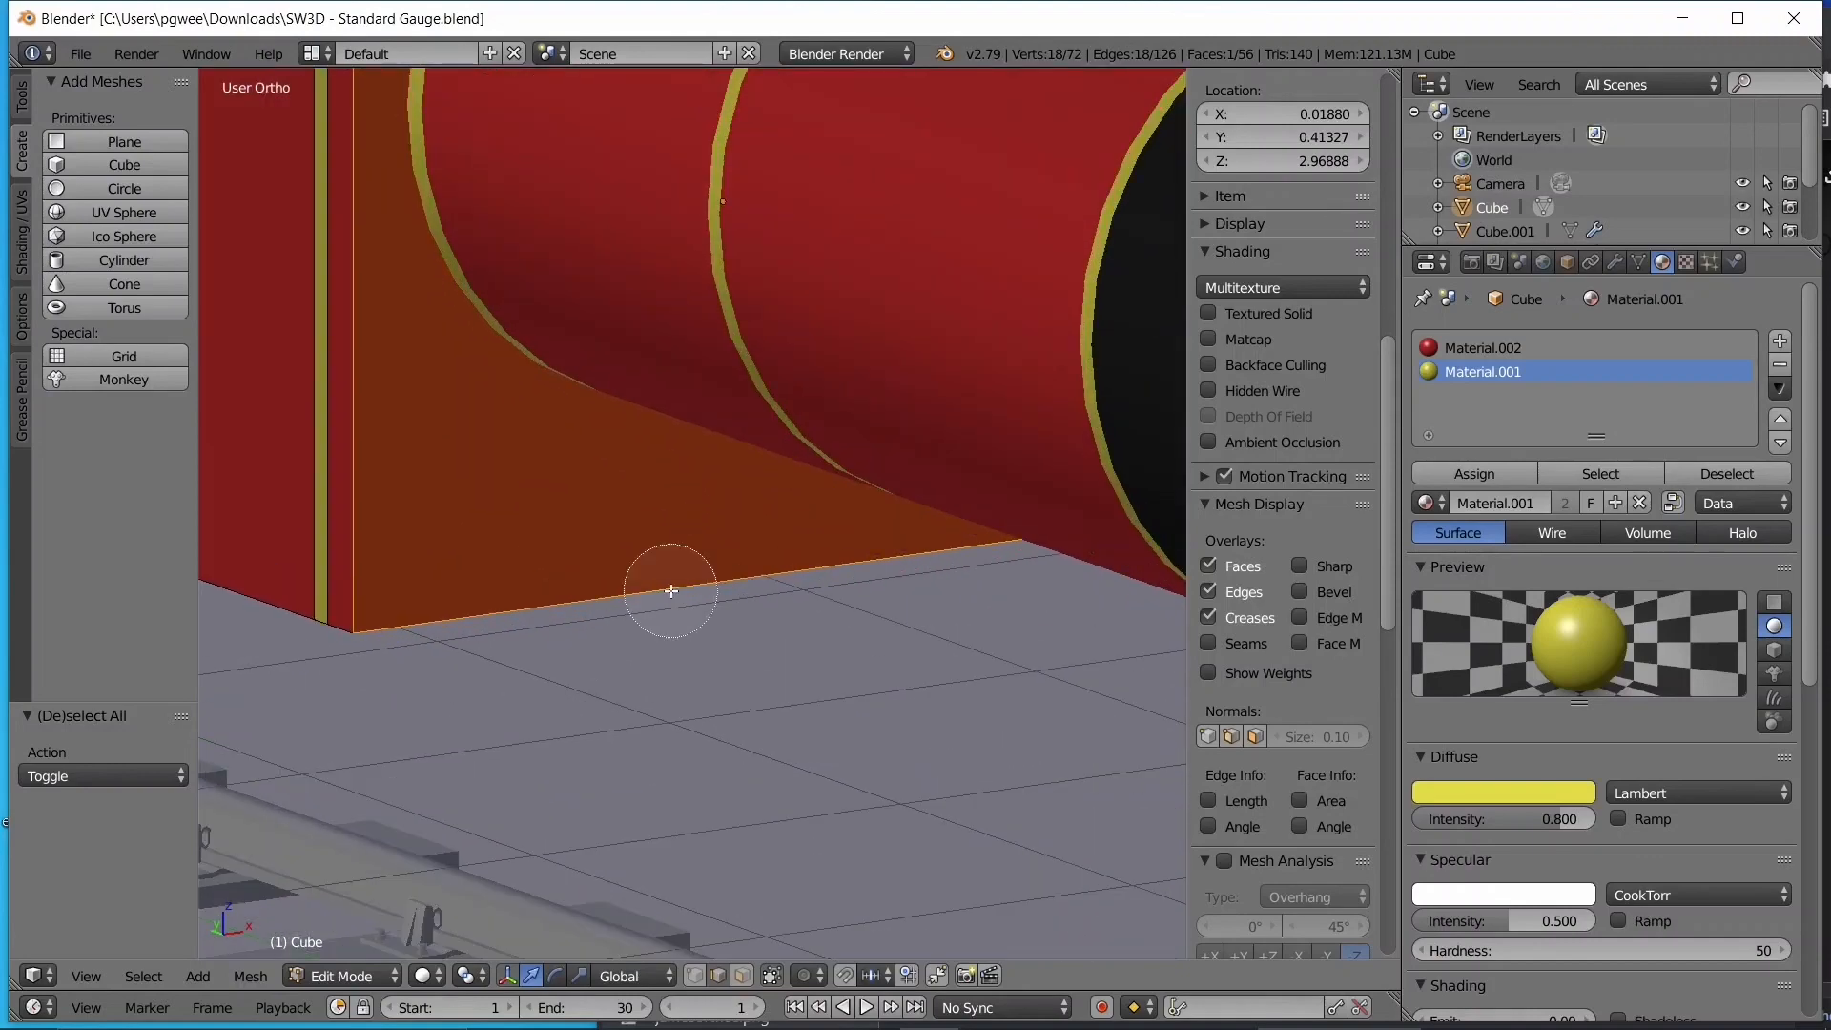
{"action": "middle_click", "coordinate": [582, 575]}
{"action": "right_click", "coordinate": [581, 581]}
{"action": "scroll", "coordinate": [580, 572], "scroll_direction": "down", "scroll_amount": 2}
{"action": "middle_click_drag", "start_coordinate": [581, 547], "coordinate": [619, 546]}
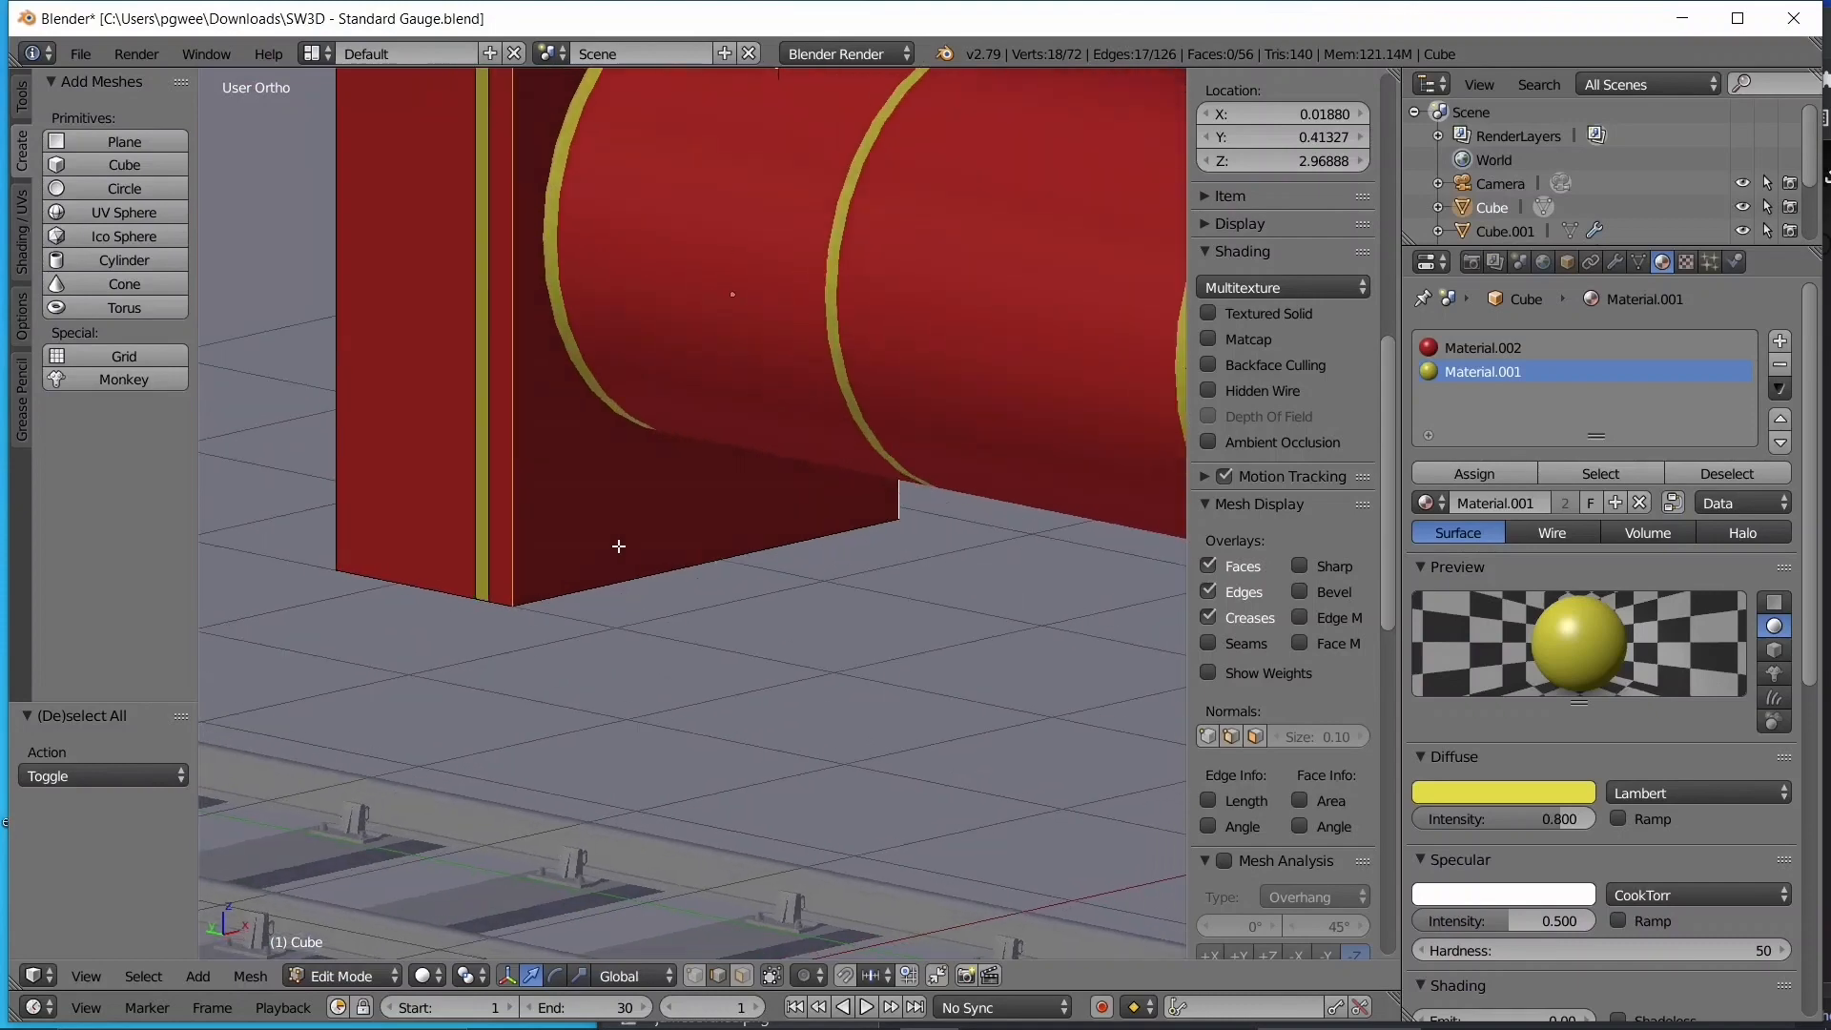
- Bevel the selected front edges of the firebox with an amount of about 0.025 and 2 segments
{"action": "scroll", "coordinate": [572, 572], "scroll_direction": "down", "scroll_amount": 3}
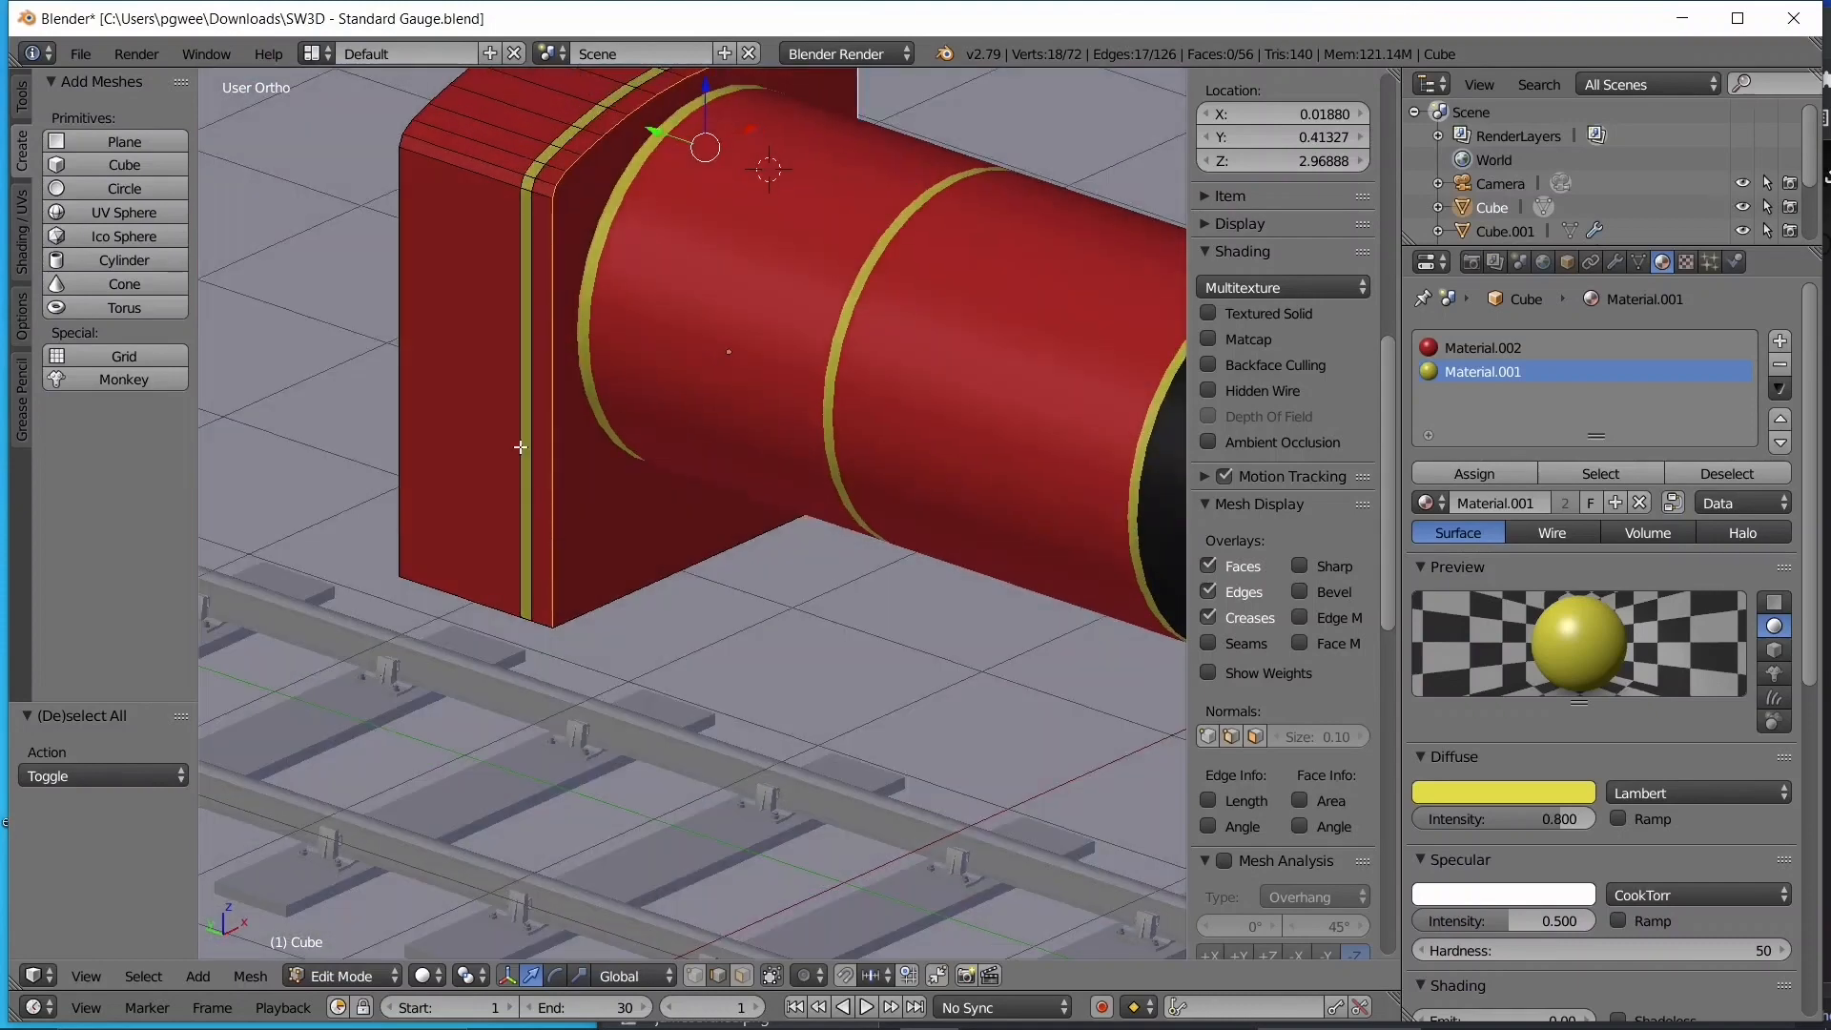
{"action": "middle_click_drag", "start_coordinate": [861, 201], "coordinate": [863, 454], "text": "shift"}
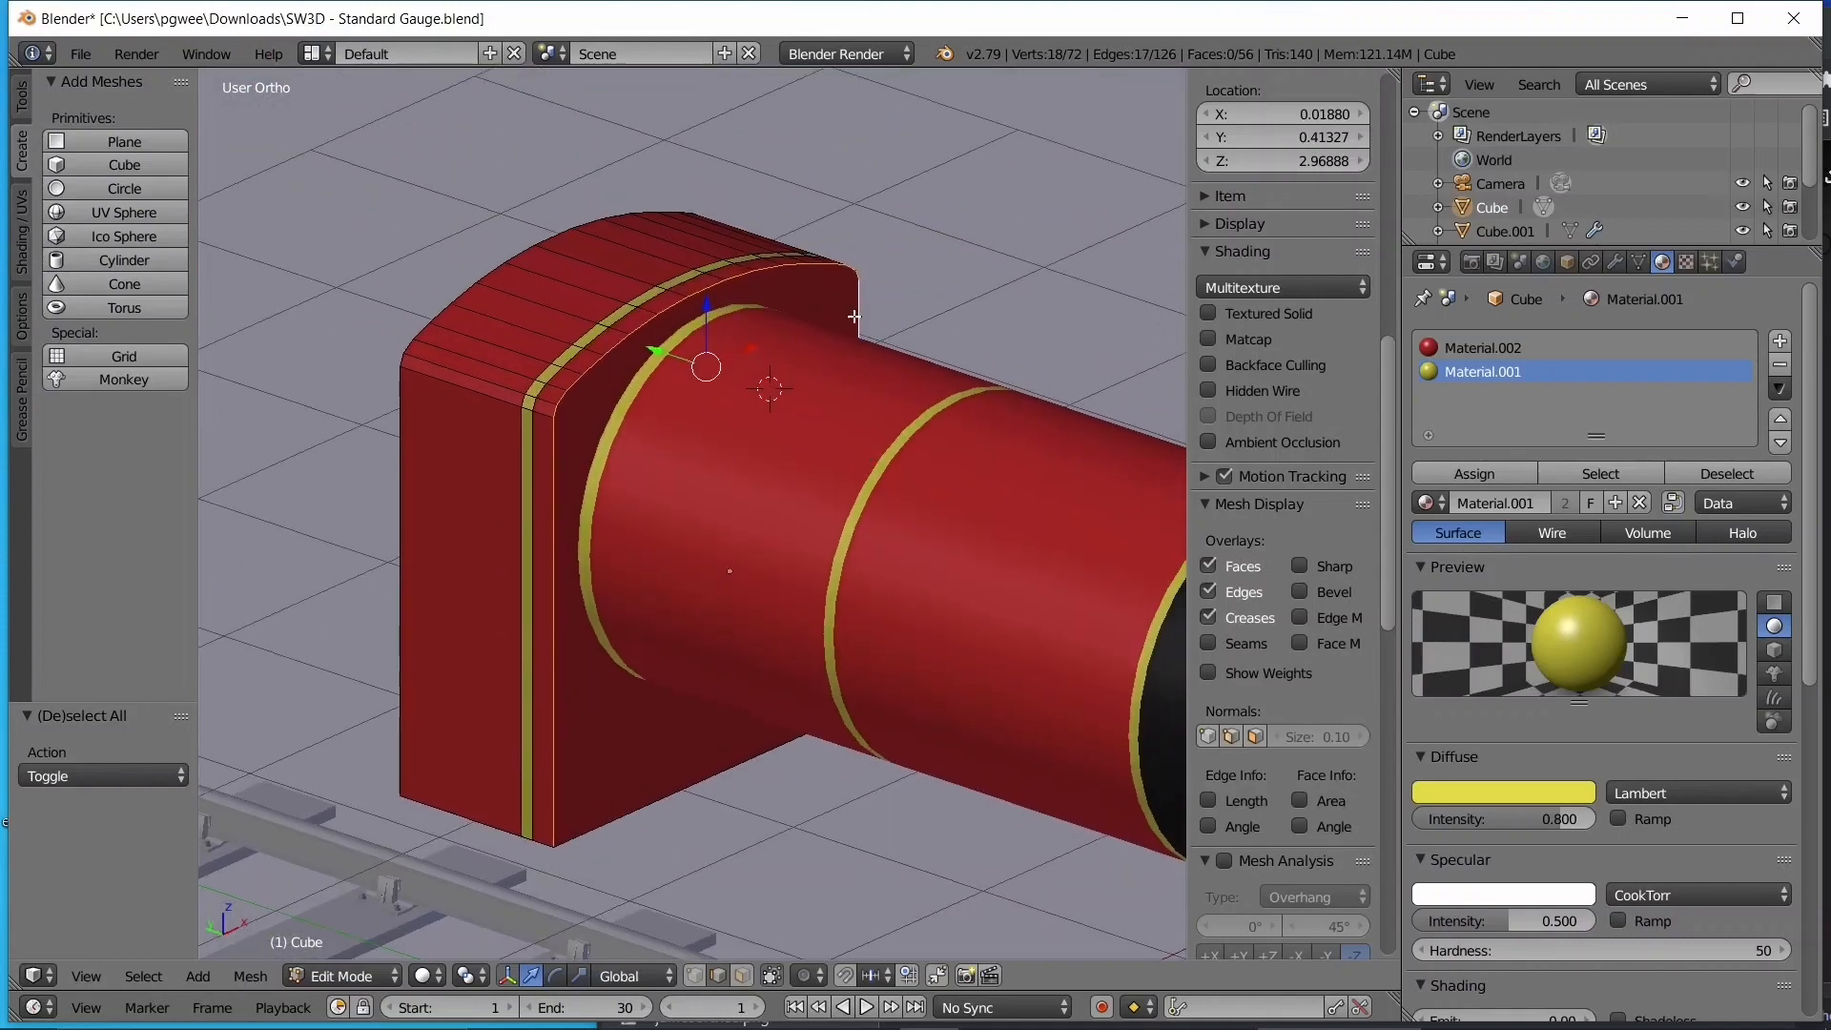
{"action": "scroll", "coordinate": [634, 472], "scroll_direction": "up", "scroll_amount": 1}
{"action": "middle_click_drag", "start_coordinate": [634, 473], "coordinate": [552, 697]}
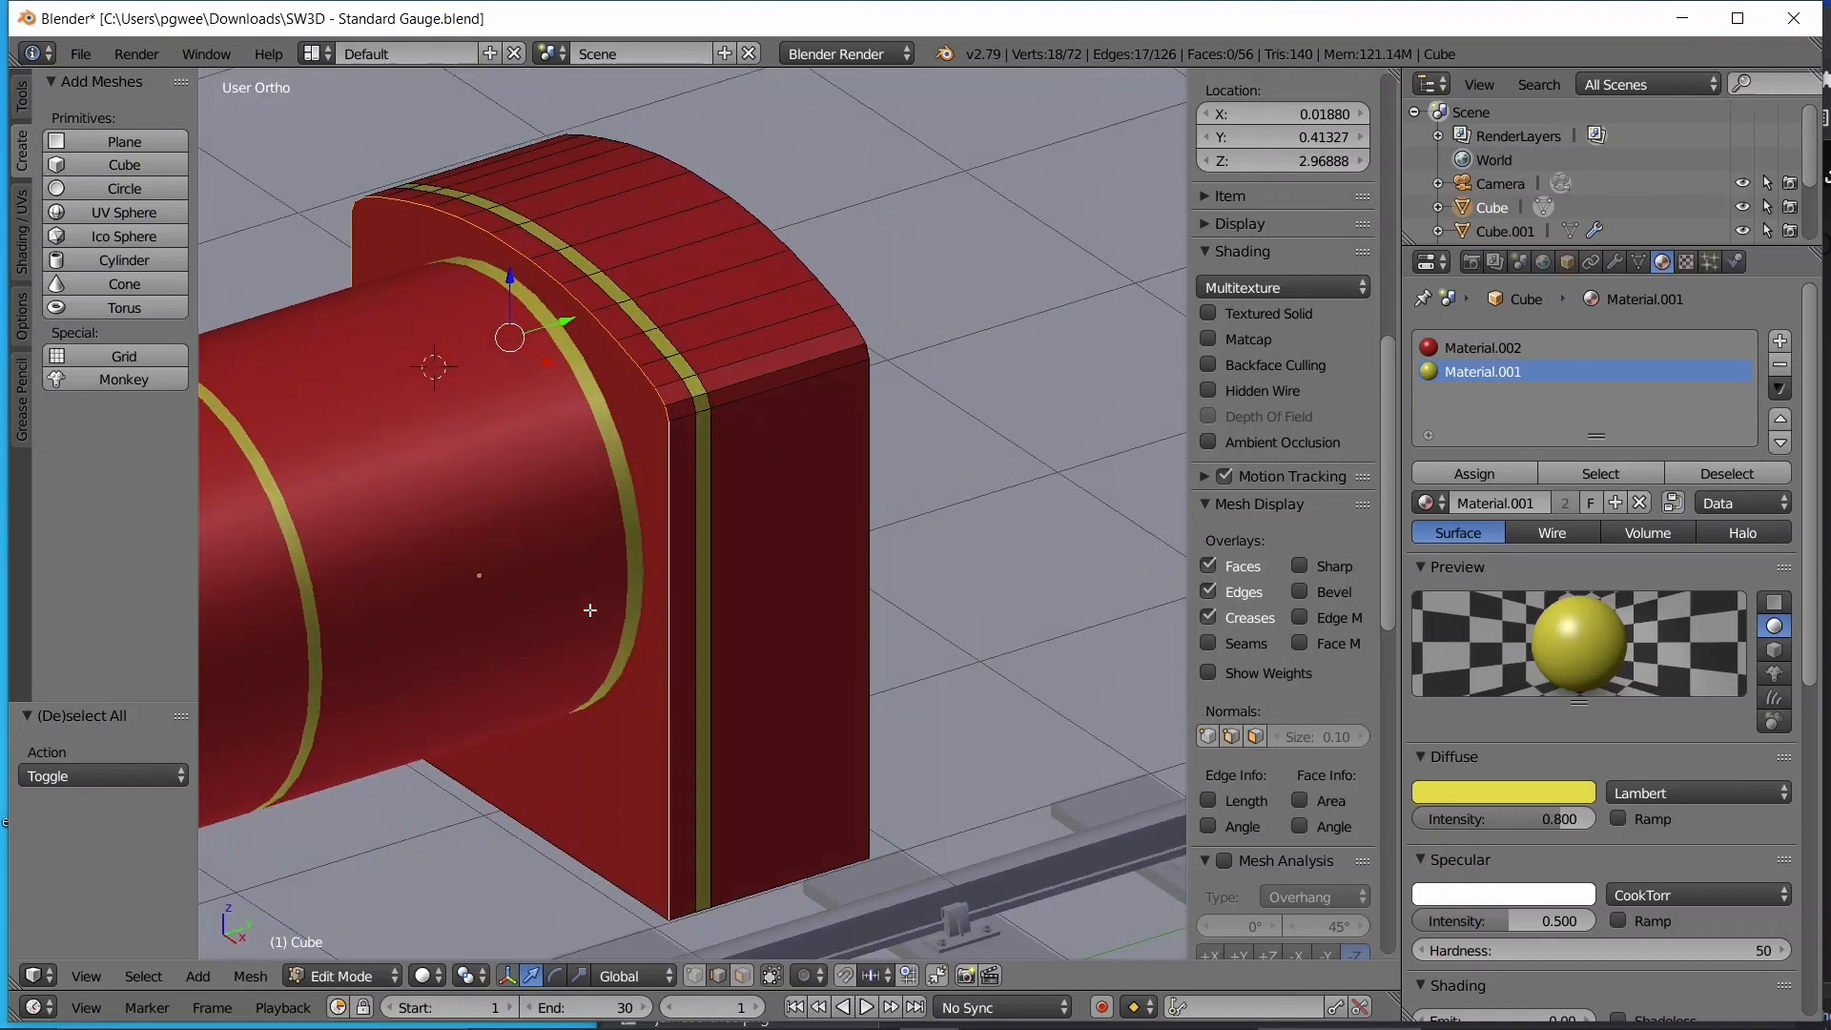
{"action": "scroll", "coordinate": [589, 610], "scroll_direction": "up", "scroll_amount": 2}
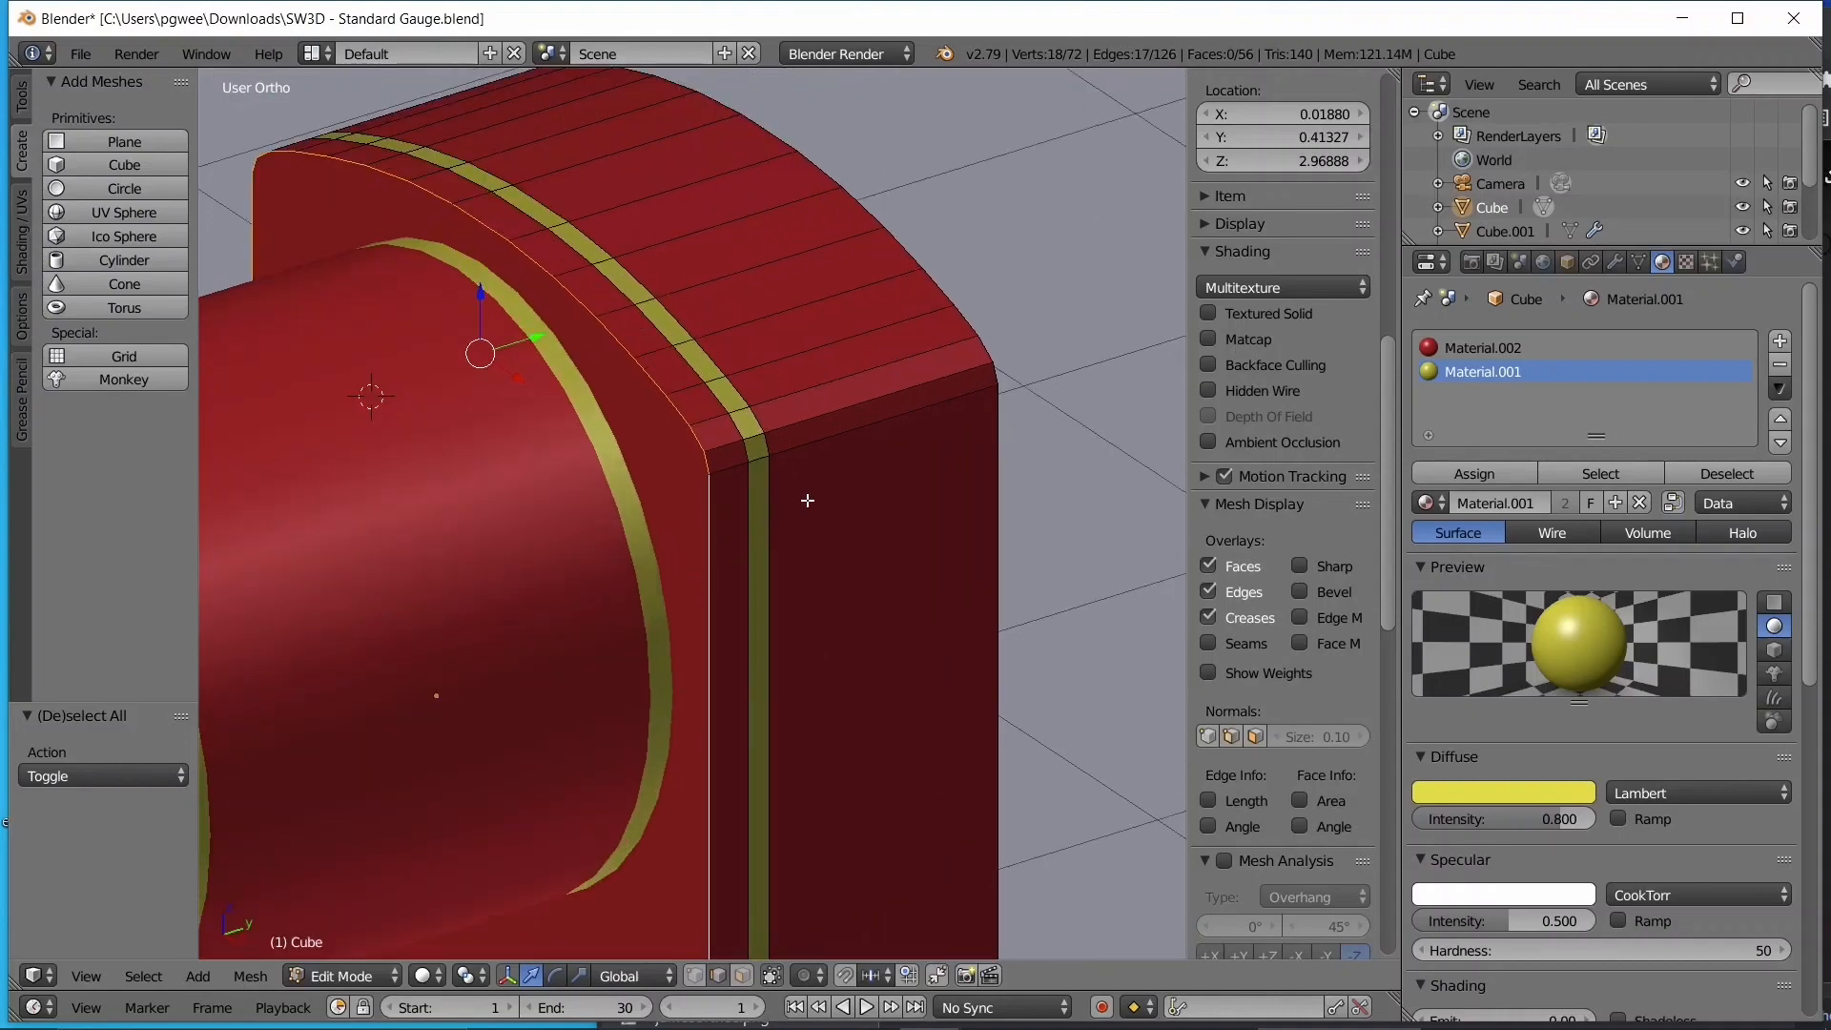
{"action": "key", "text": "ctrl+b"}
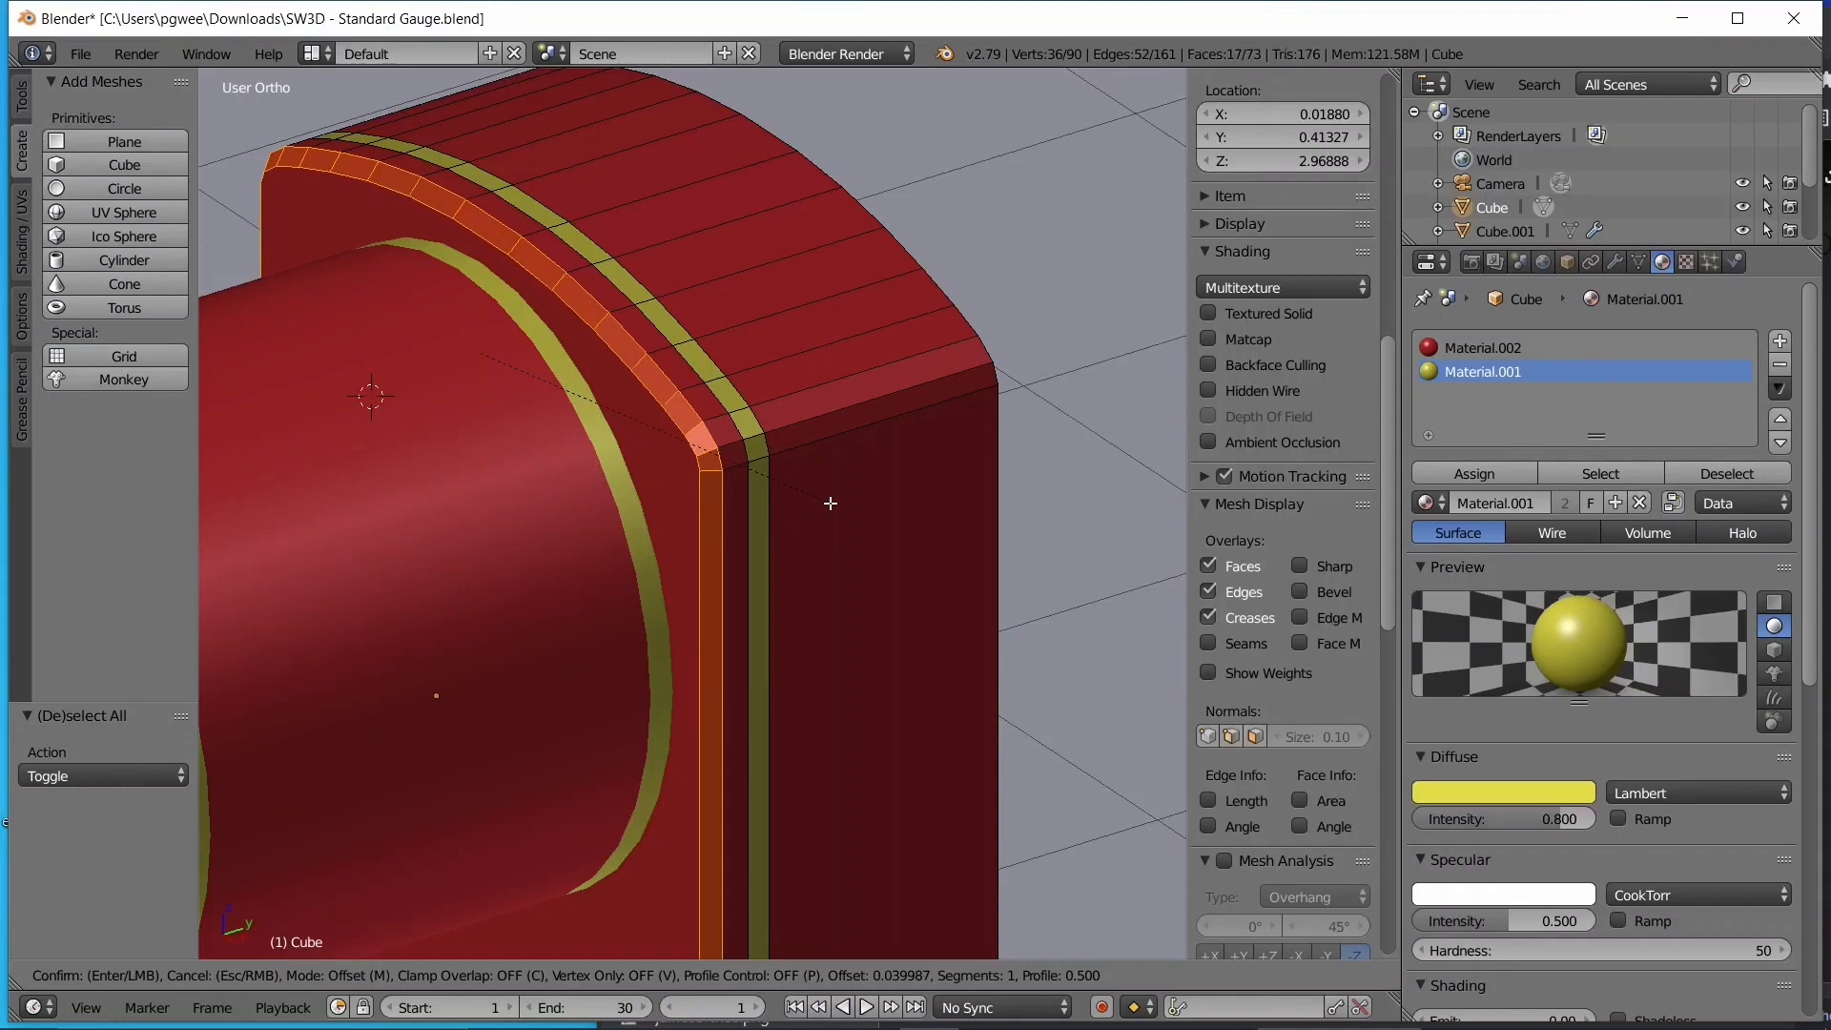
{"action": "scroll", "coordinate": [831, 503], "scroll_direction": "up", "scroll_amount": 1}
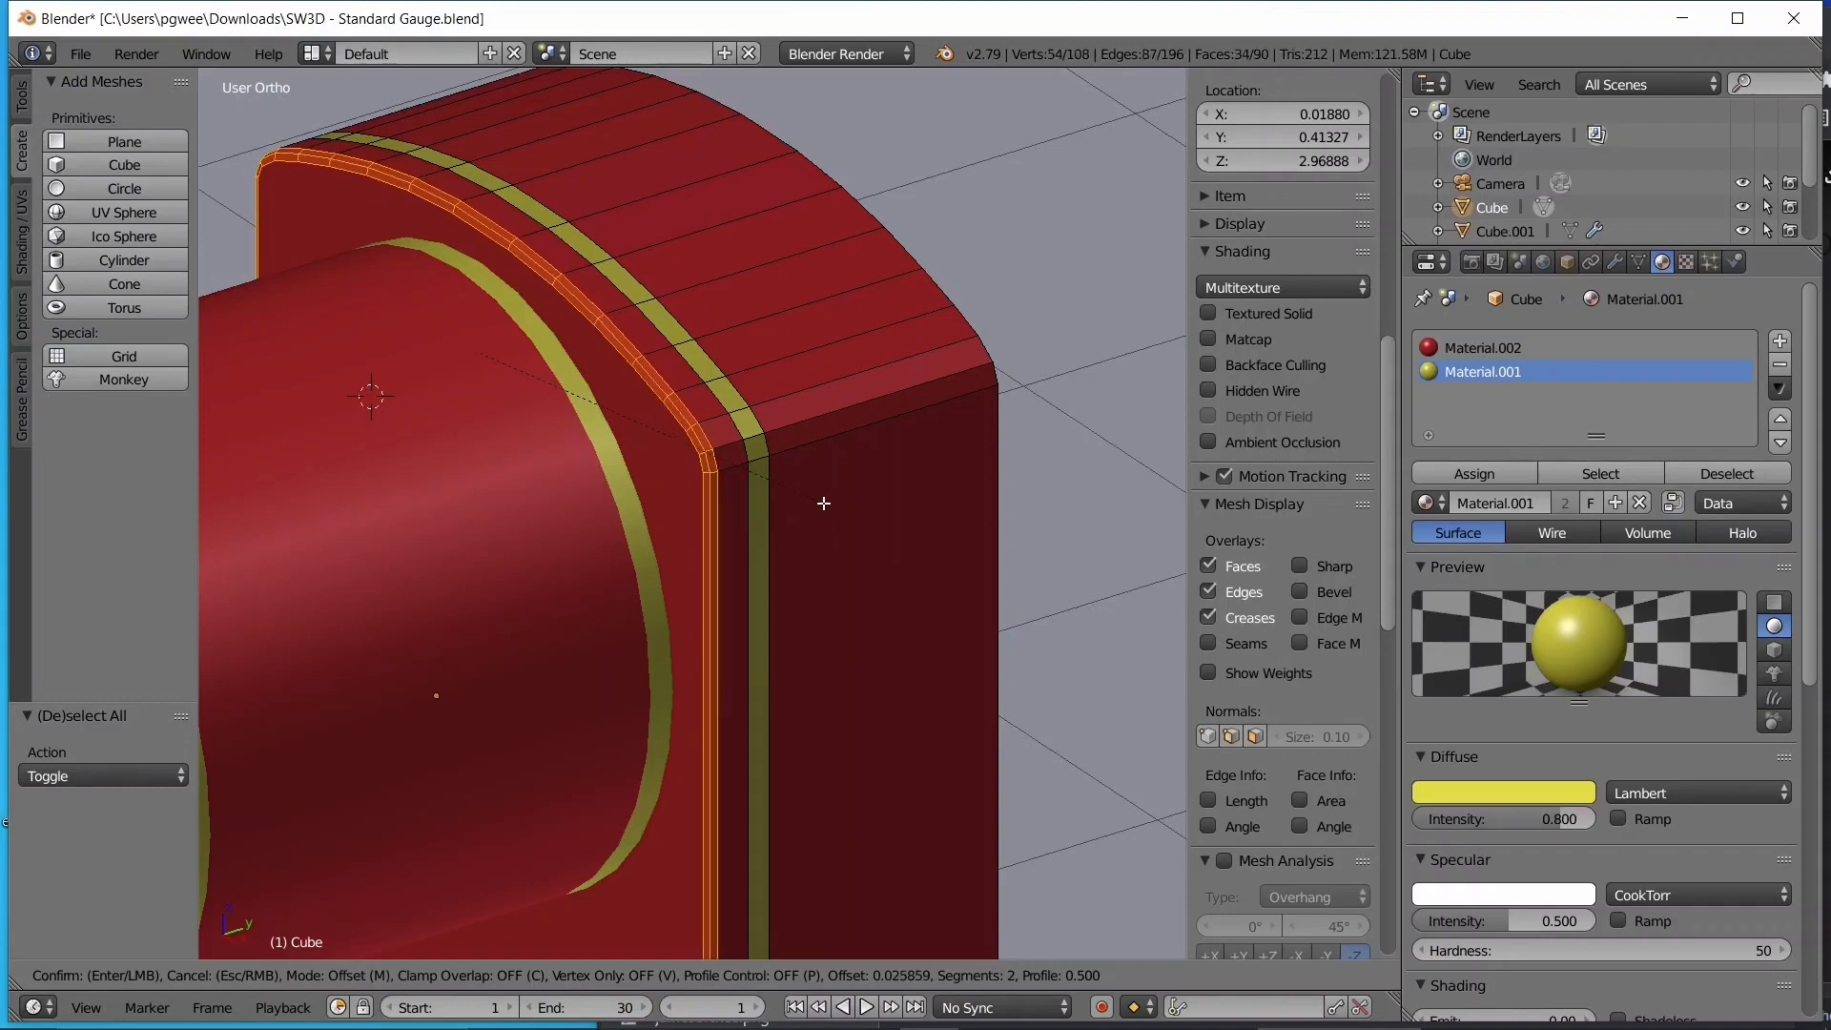
{"action": "left_click", "coordinate": [822, 501]}
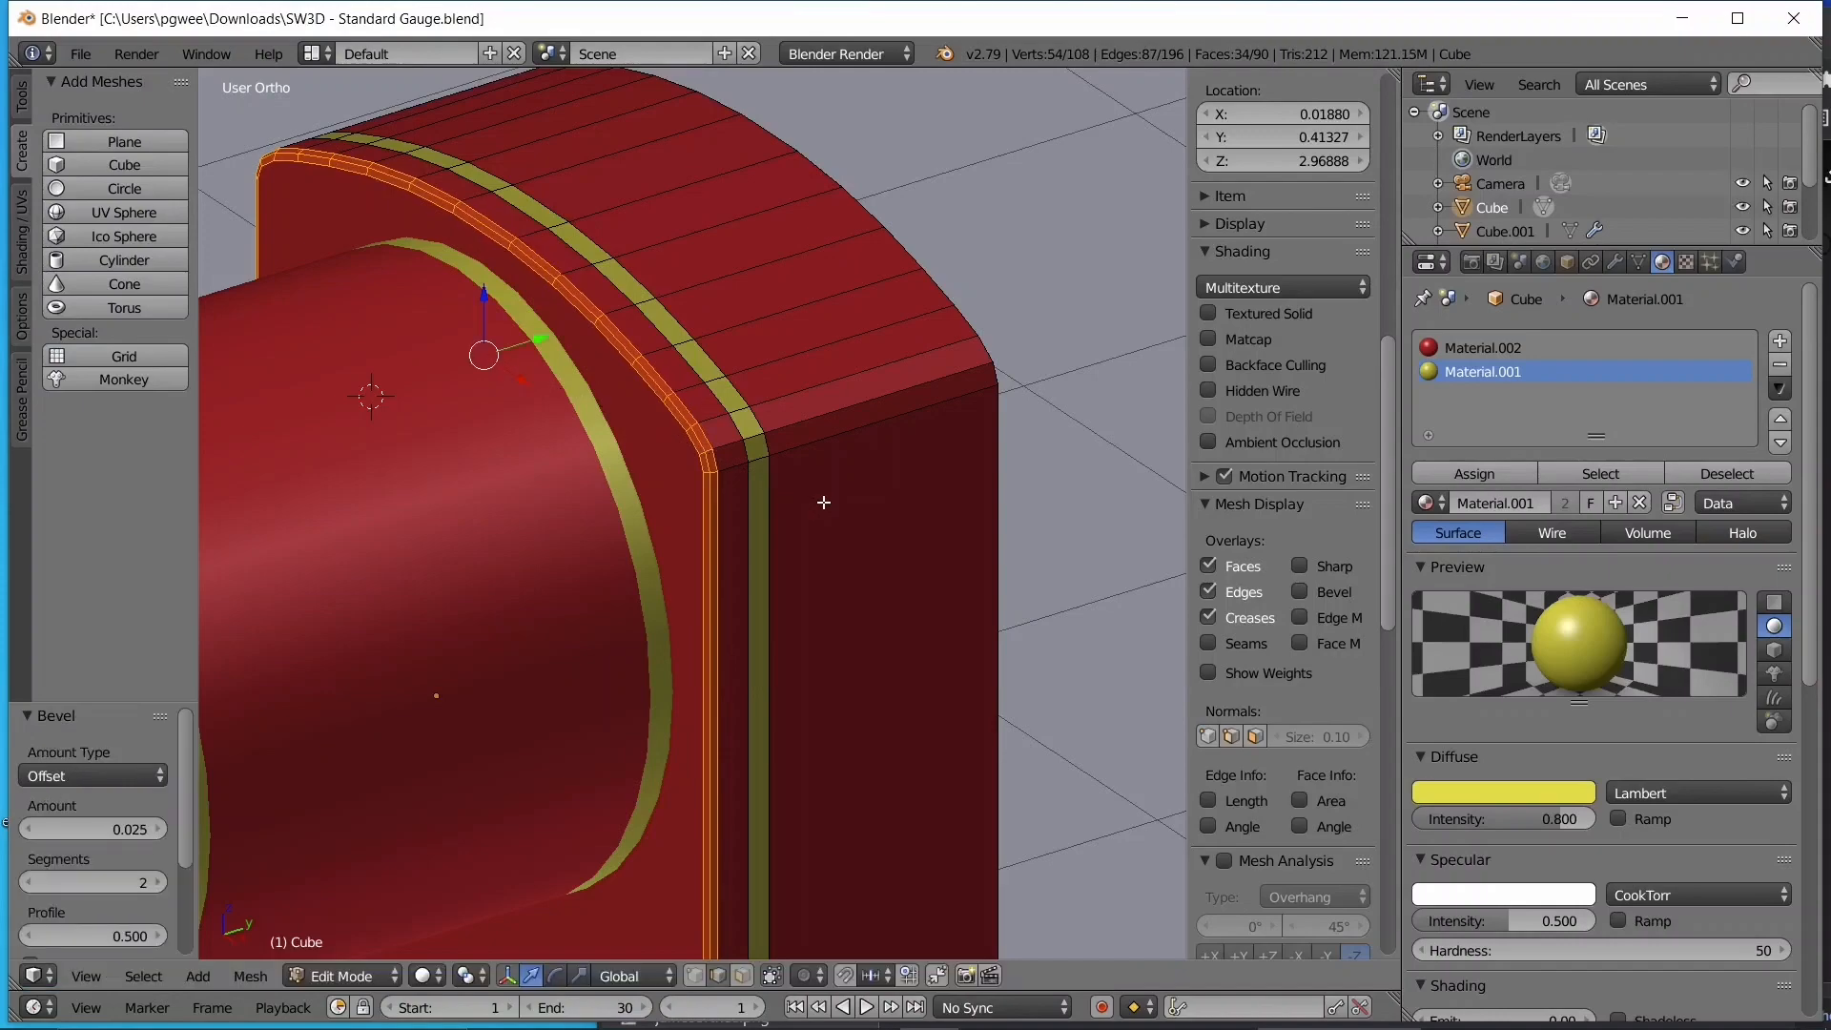
- Return to Object Mode, deselect everything and examine the beveled front edge in solid shading and against the side-view reference
{"action": "key", "text": "Tab"}
{"action": "scroll", "coordinate": [822, 502], "scroll_direction": "down", "scroll_amount": 6}
{"action": "scroll", "coordinate": [786, 520], "scroll_direction": "up", "scroll_amount": 3}
{"action": "scroll", "coordinate": [787, 519], "scroll_direction": "up", "scroll_amount": 1}
{"action": "key", "text": "a"}
{"action": "middle_click_drag", "start_coordinate": [448, 509], "coordinate": [660, 513]}
{"action": "key", "text": "KP_3"}
{"action": "mouse_move", "coordinate": [614, 217]}
{"action": "middle_mouse_down", "text": "shift"}
{"action": "mouse_move", "coordinate": [711, 368]}
{"action": "mouse_move", "coordinate": [795, 408]}
{"action": "middle_mouse_up", "text": "shift"}
{"action": "scroll", "coordinate": [795, 408], "scroll_direction": "up", "scroll_amount": 5}
{"action": "key", "text": "z"}
{"action": "key", "text": "z"}
{"action": "scroll", "coordinate": [835, 337], "scroll_direction": "down", "scroll_amount": 7}
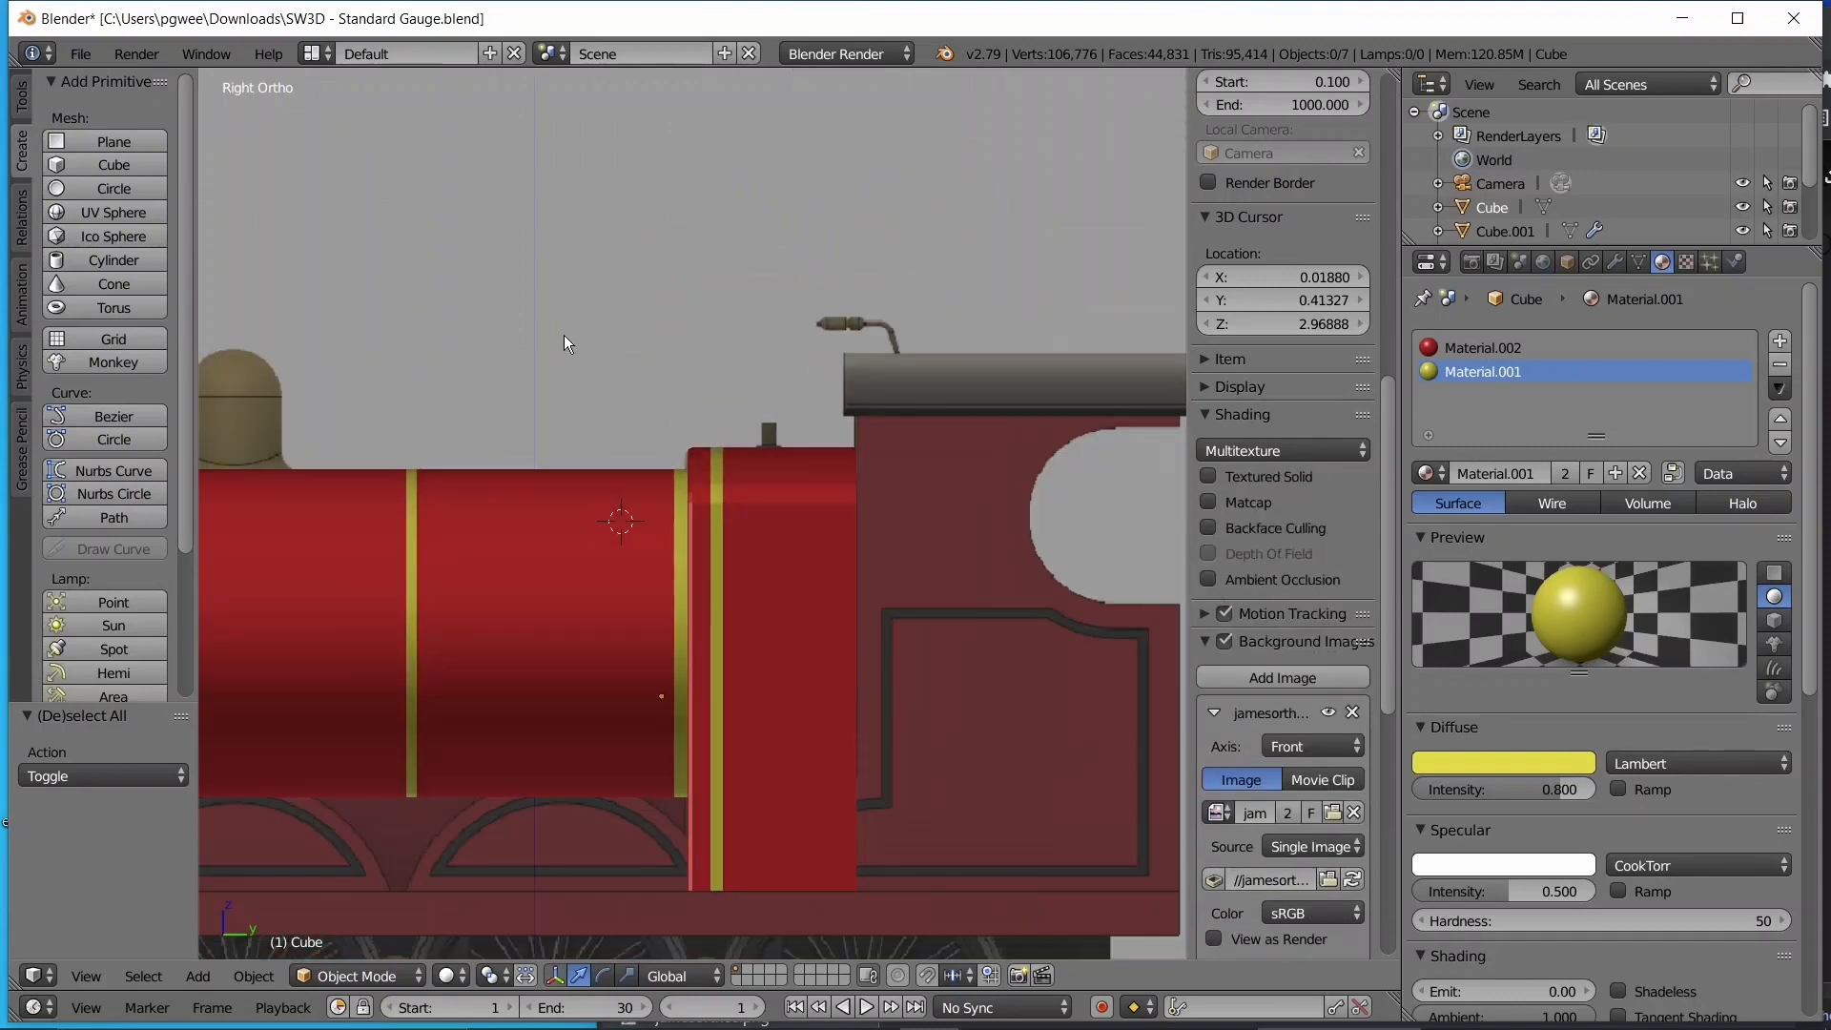
{"action": "middle_click_drag", "start_coordinate": [563, 336], "coordinate": [758, 419]}
- Select the firebox, apply smooth shading to all of its geometry in Edit Mode, and return to Object Mode
{"action": "right_click", "coordinate": [783, 480]}
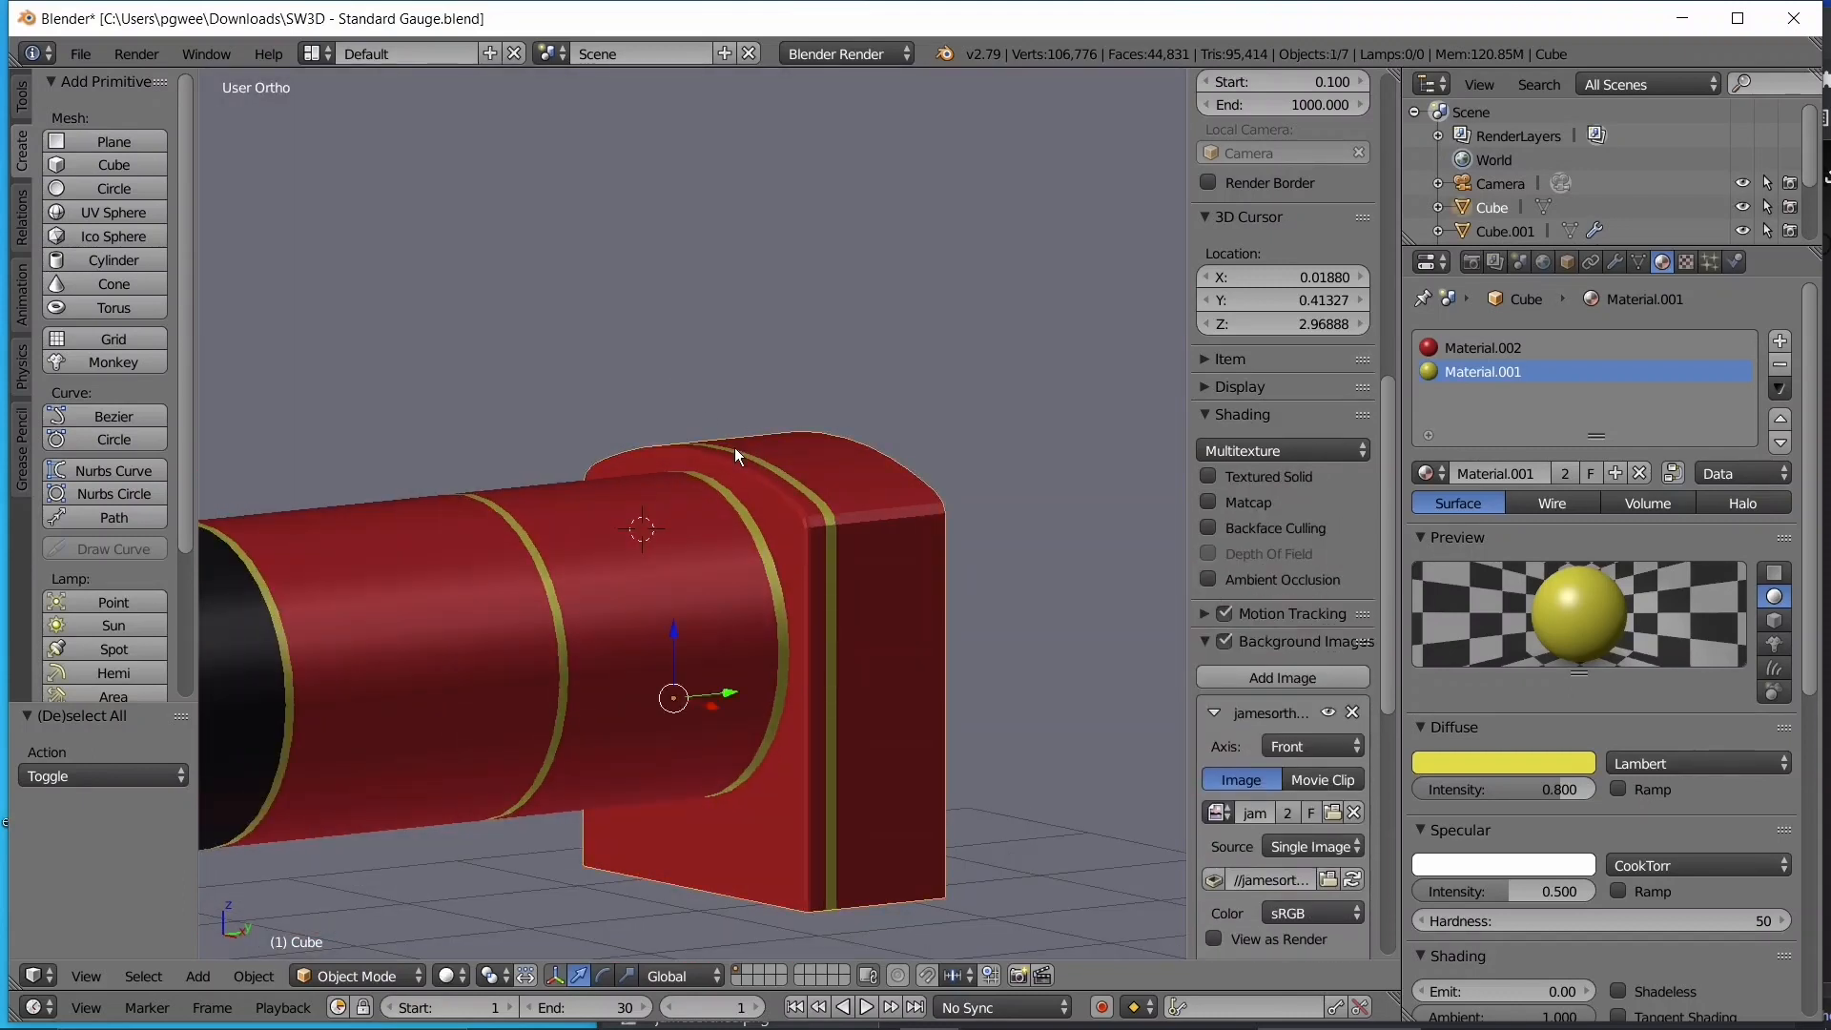
{"action": "key", "text": "Tab"}
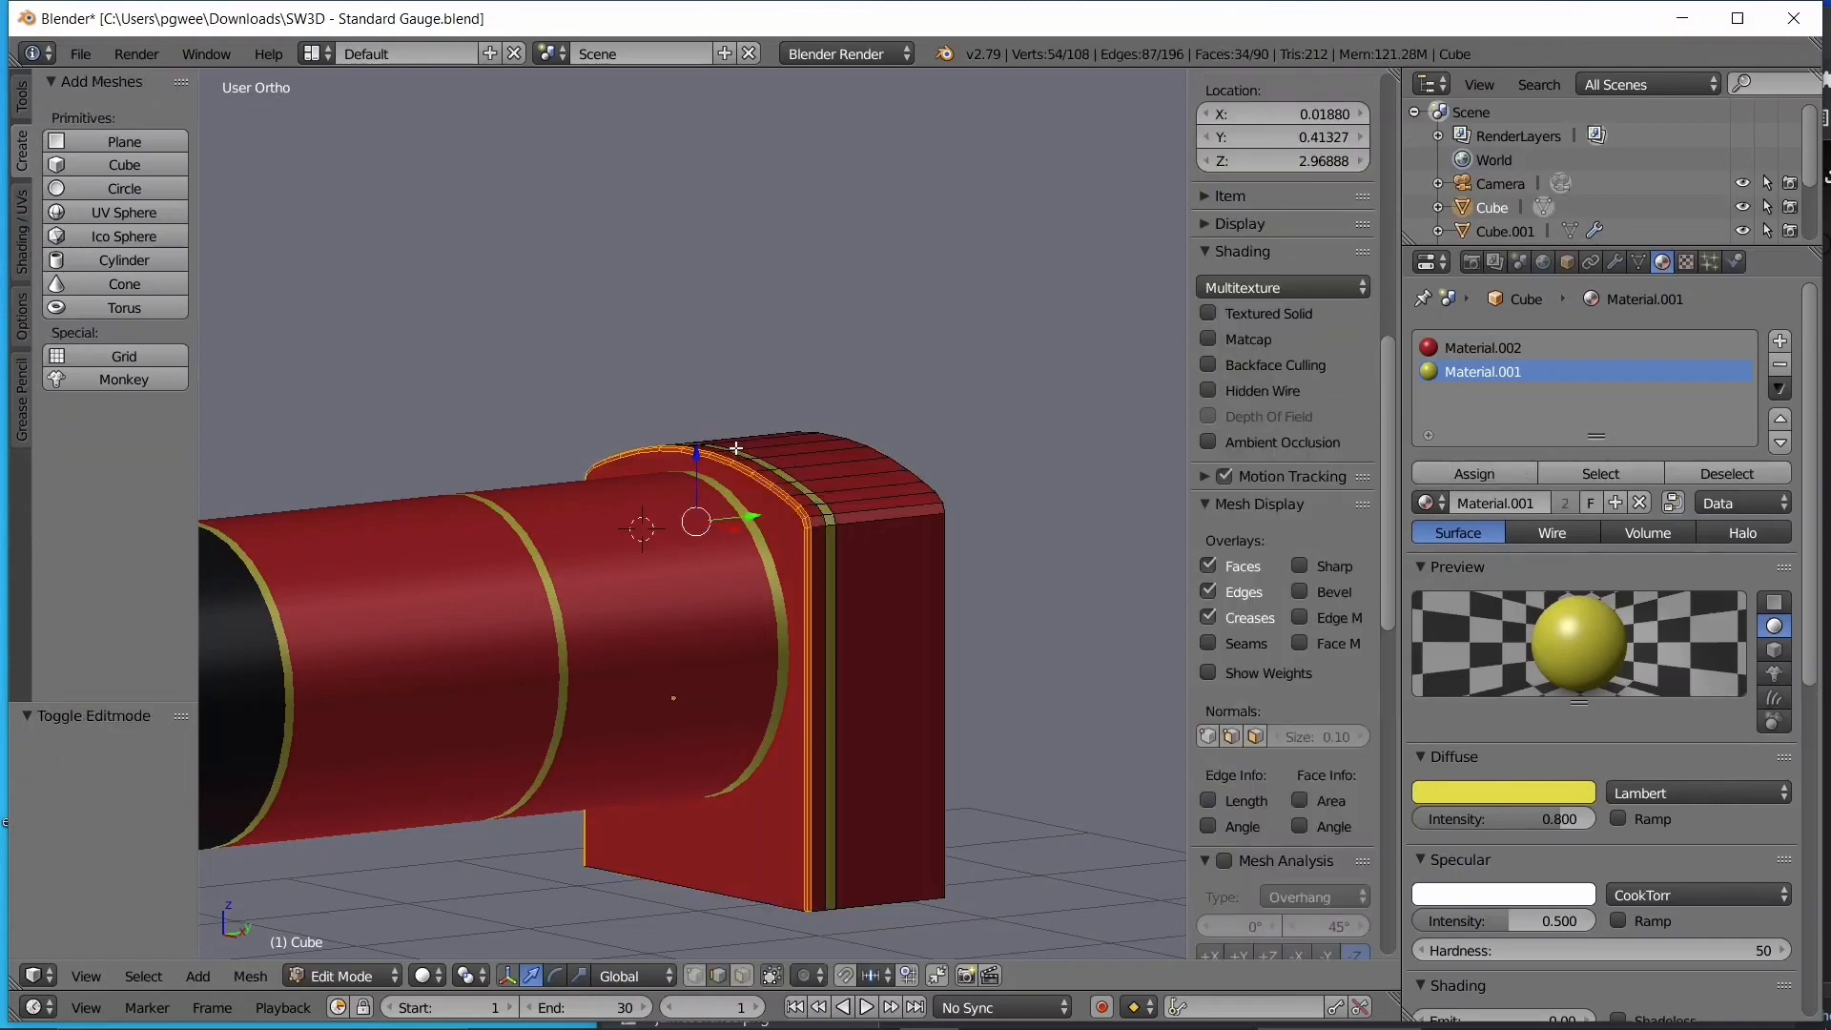
{"action": "key", "text": "a"}
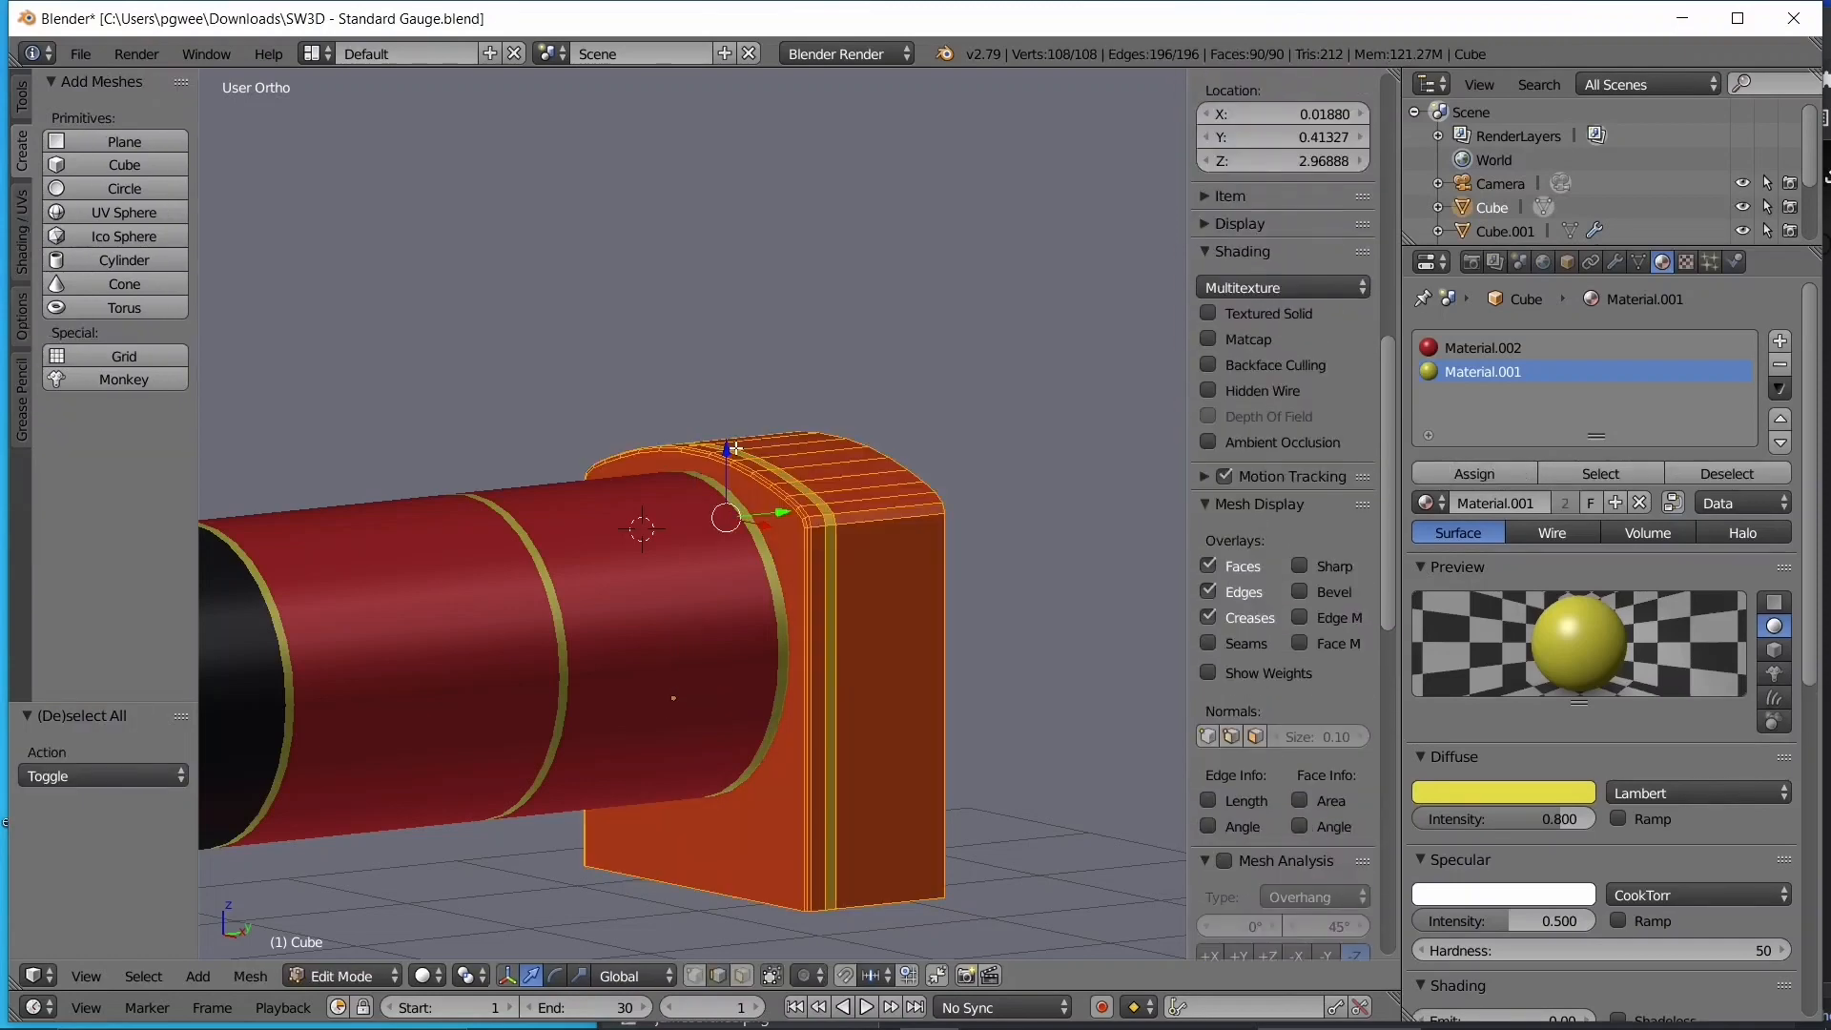
{"action": "key", "text": "w"}
{"action": "left_click", "coordinate": [736, 448]}
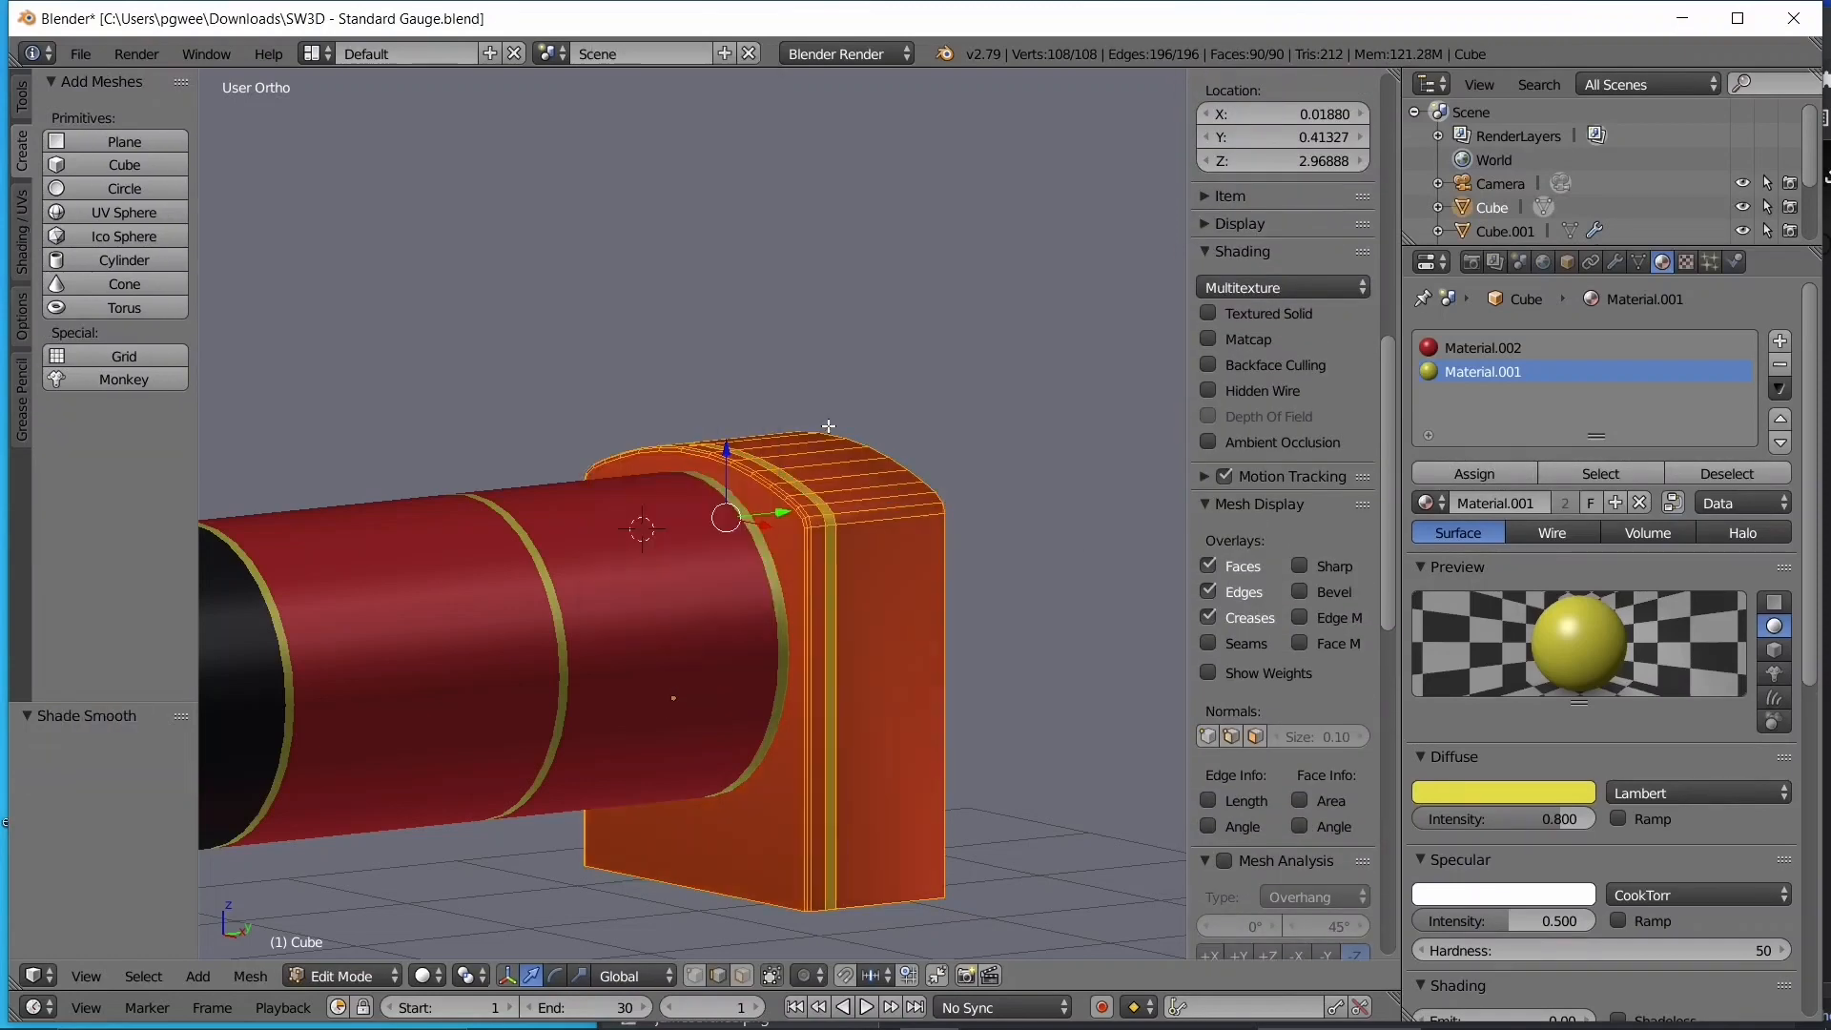
{"action": "key", "text": "Tab"}
- Add an Edge Split modifier with a 30° split angle to the firebox, then deselect everything and inspect the shading
{"action": "left_click", "coordinate": [1613, 261]}
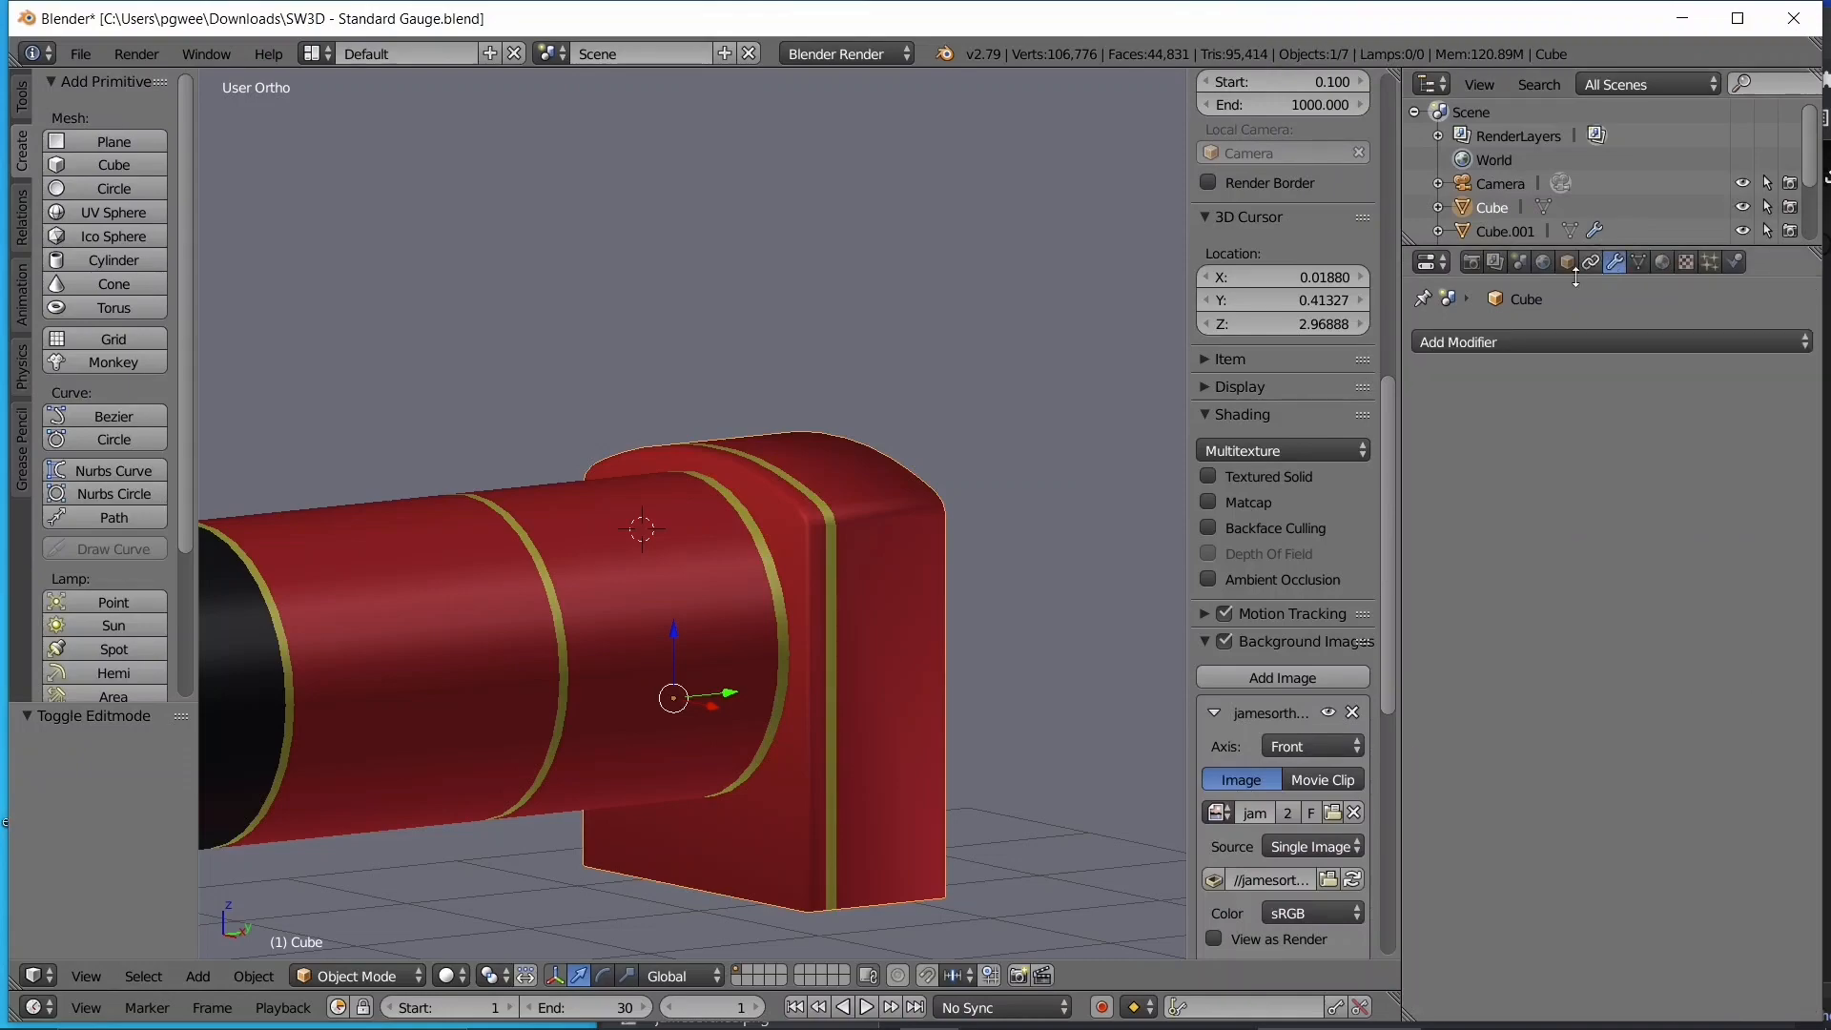
{"action": "left_click", "coordinate": [1456, 341]}
{"action": "left_click", "coordinate": [1344, 525]}
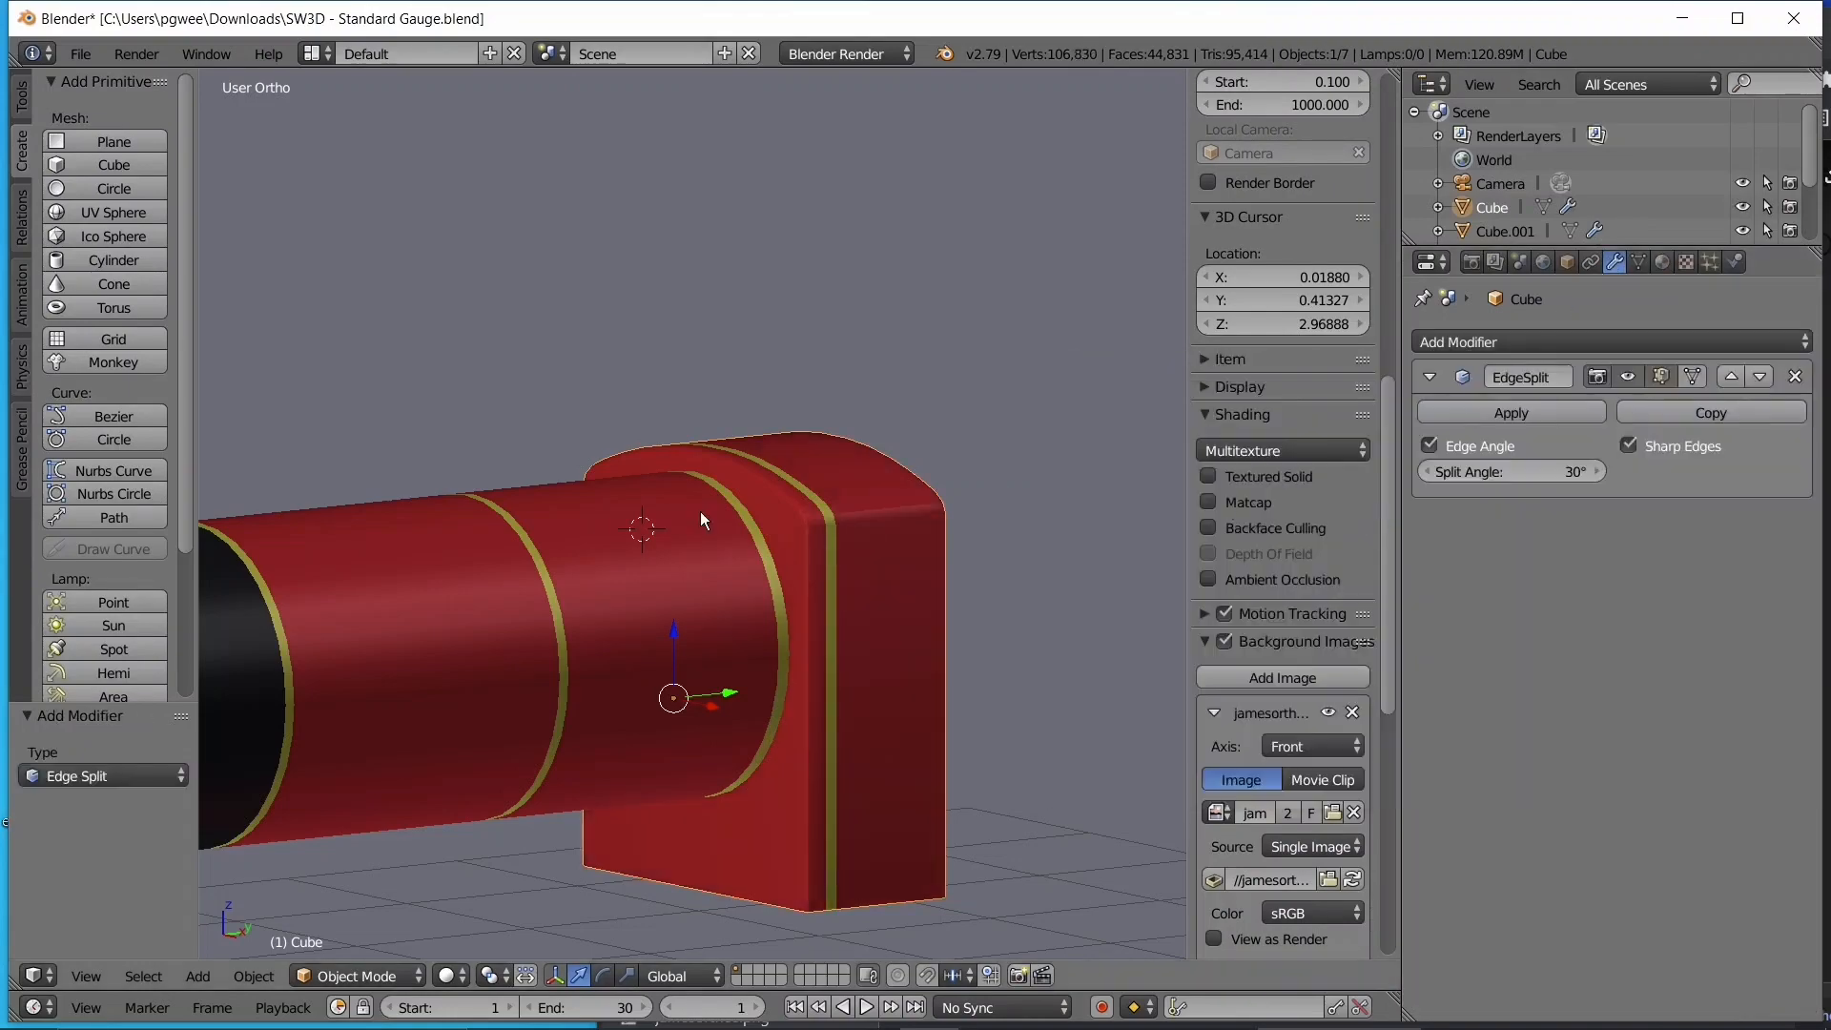
{"action": "middle_click_drag", "start_coordinate": [700, 511], "coordinate": [593, 515]}
{"action": "scroll", "coordinate": [965, 576], "scroll_direction": "up", "scroll_amount": 3}
{"action": "key", "text": "a"}
{"action": "middle_click_drag", "start_coordinate": [961, 572], "coordinate": [1032, 454]}
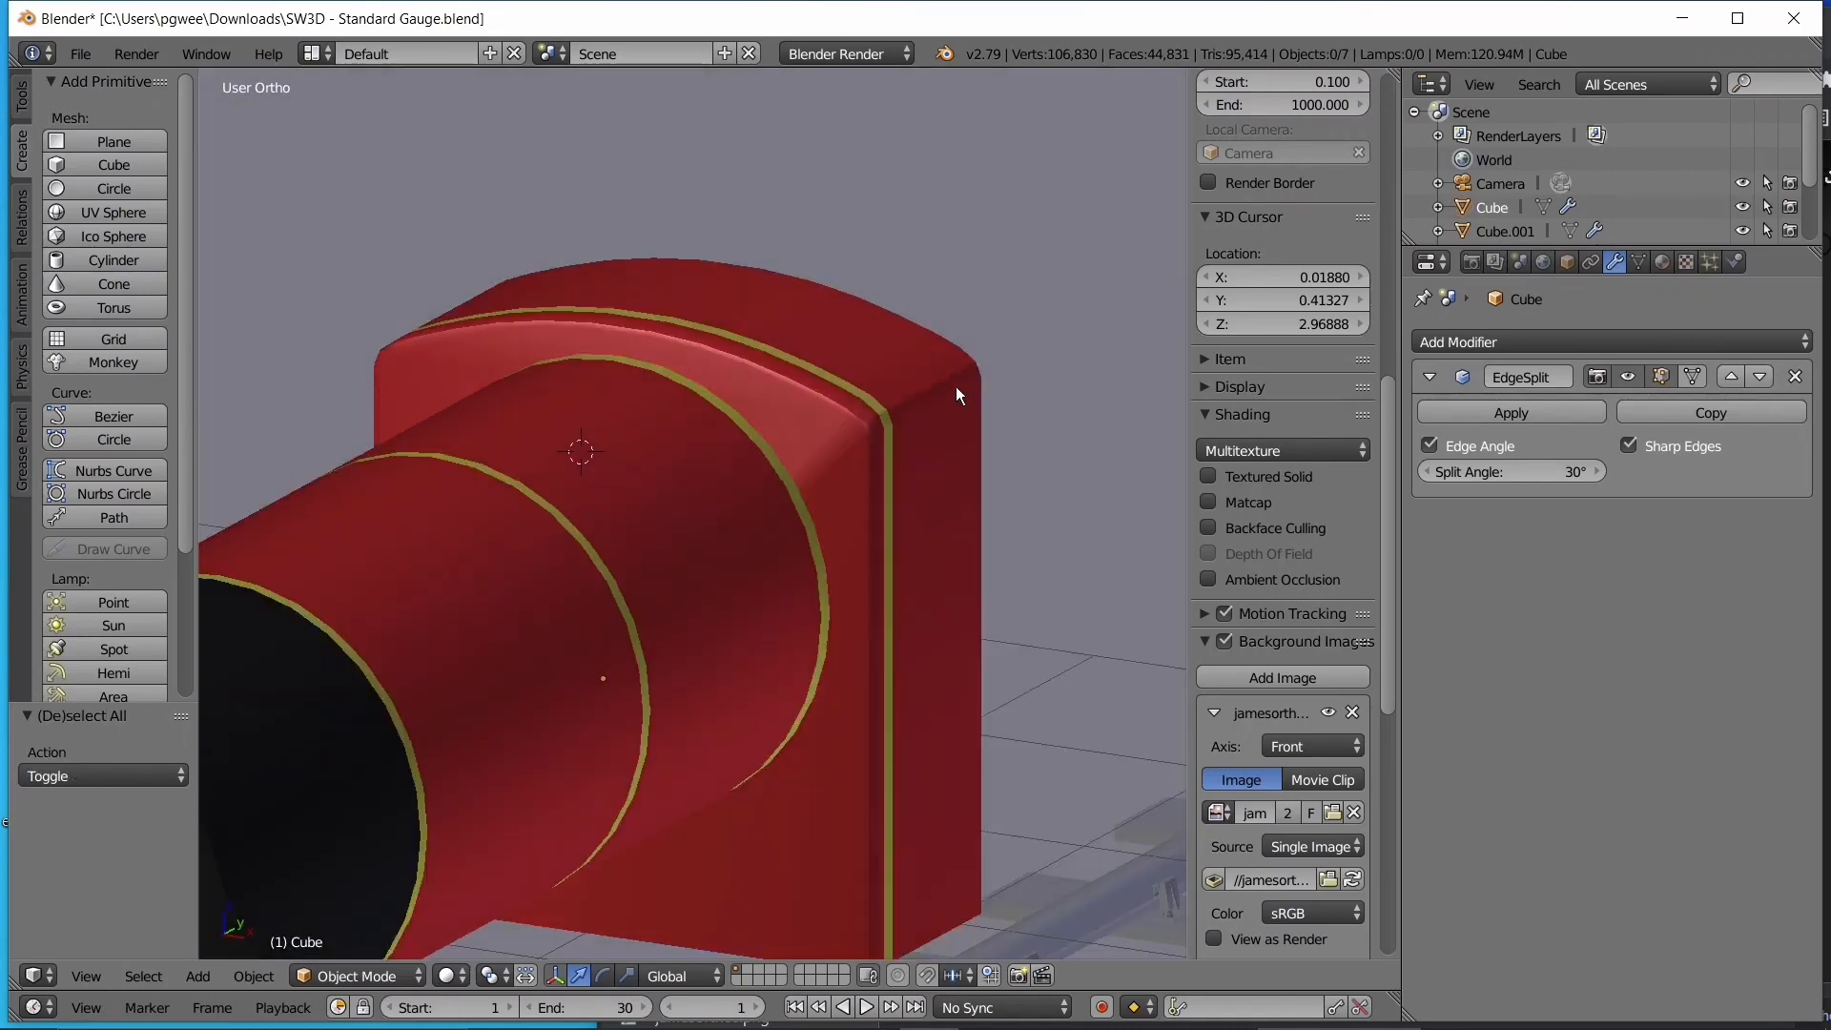
{"action": "middle_click_drag", "start_coordinate": [955, 386], "coordinate": [820, 467]}
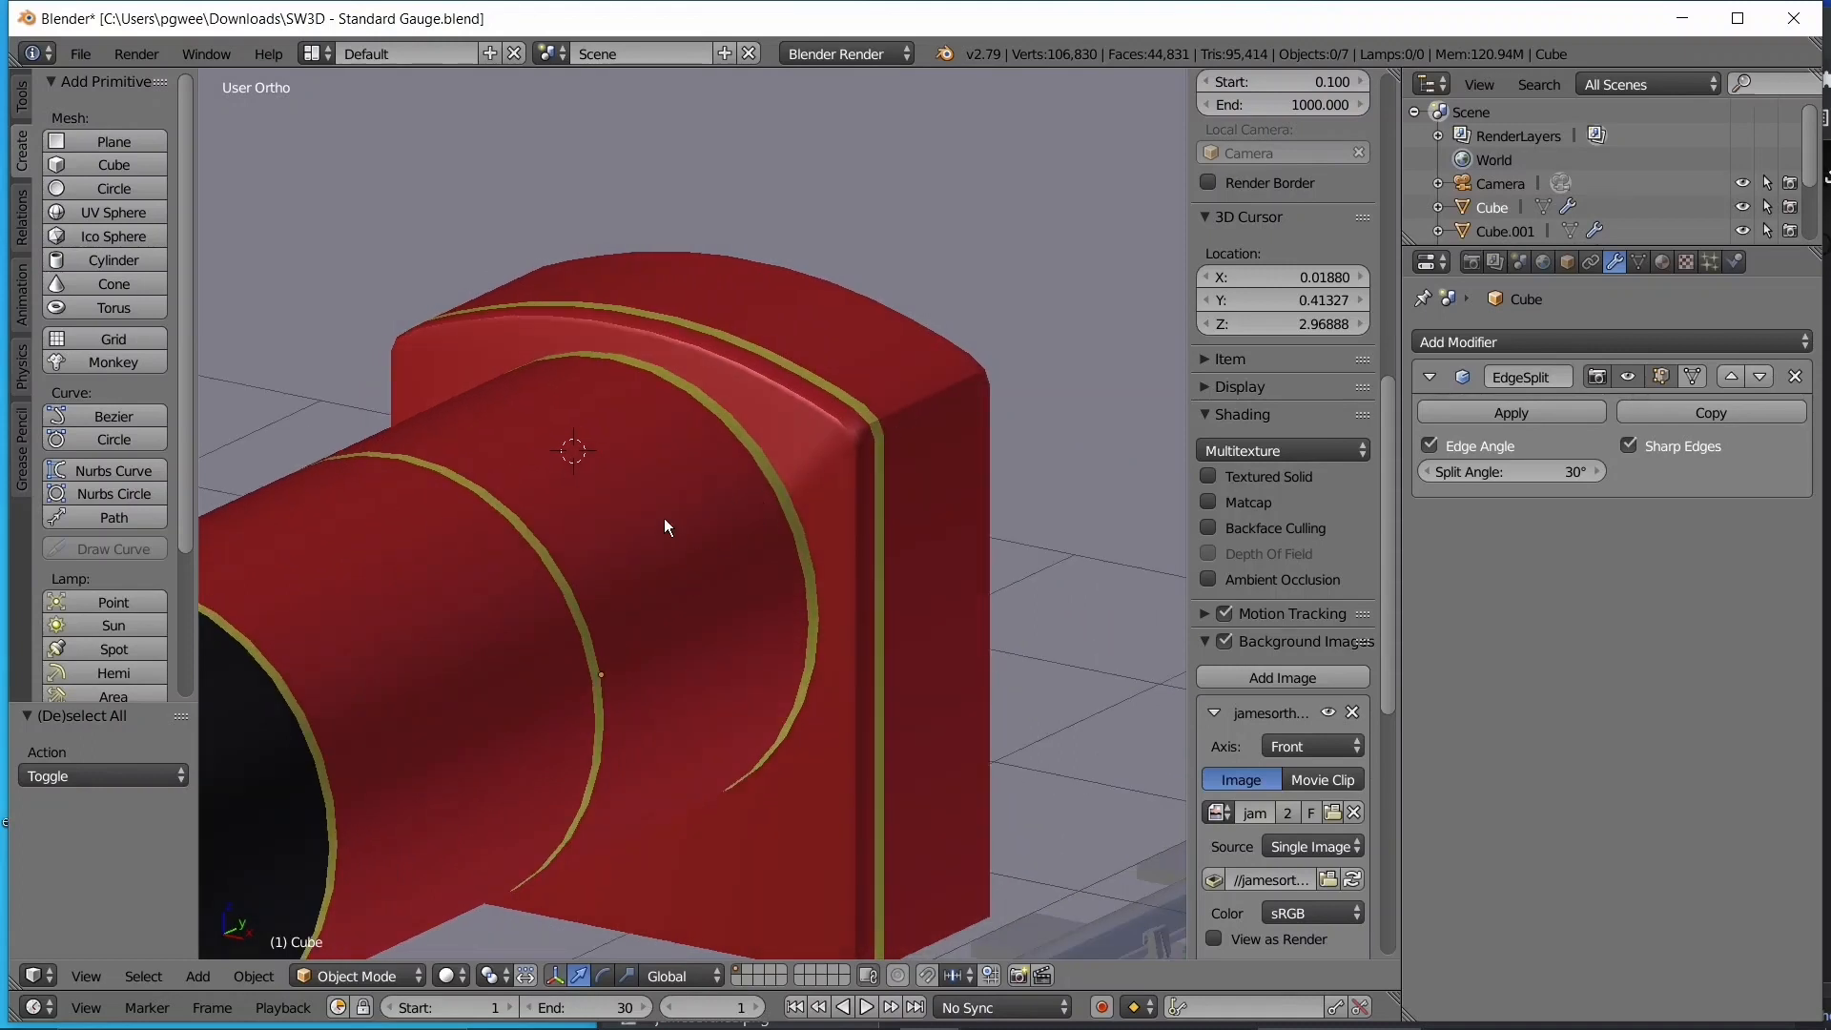
- Select the firebox and examine its front face shading clear of the boiler and its bevel up close
{"action": "right_click", "coordinate": [857, 507]}
{"action": "scroll", "coordinate": [702, 564], "scroll_direction": "down", "scroll_amount": 2}
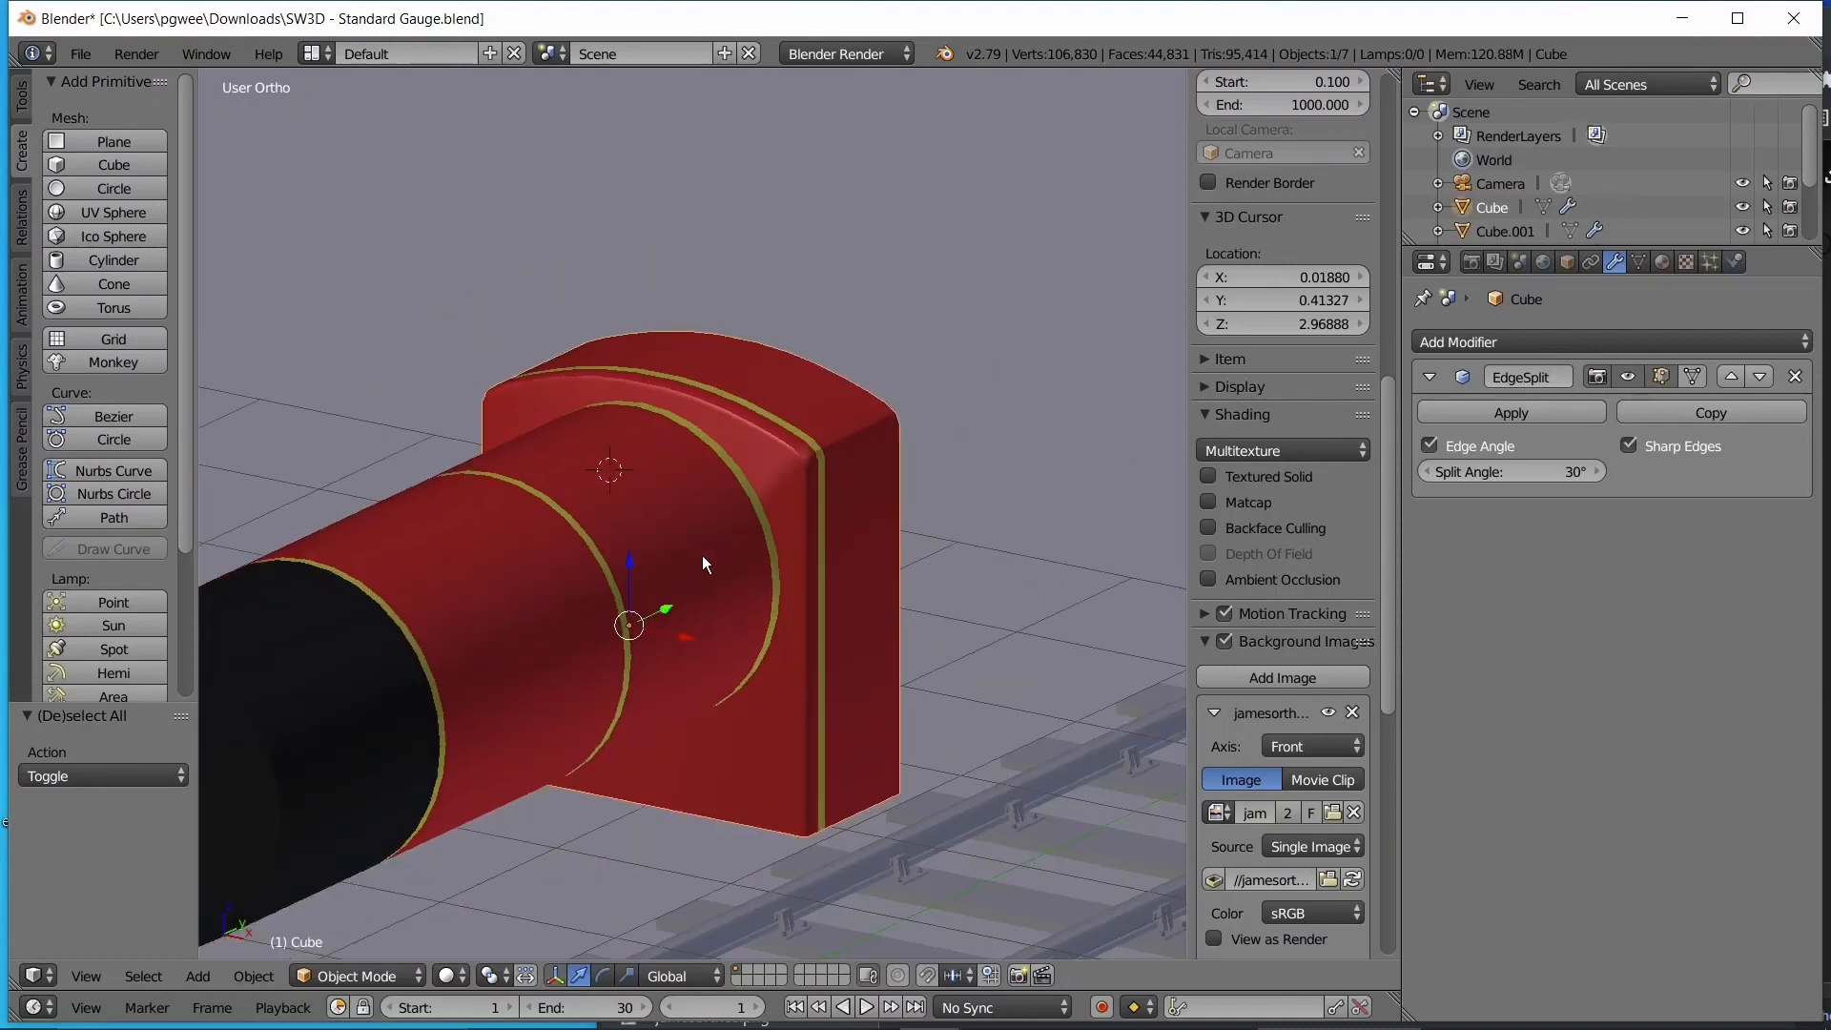
{"action": "key", "text": "g"}
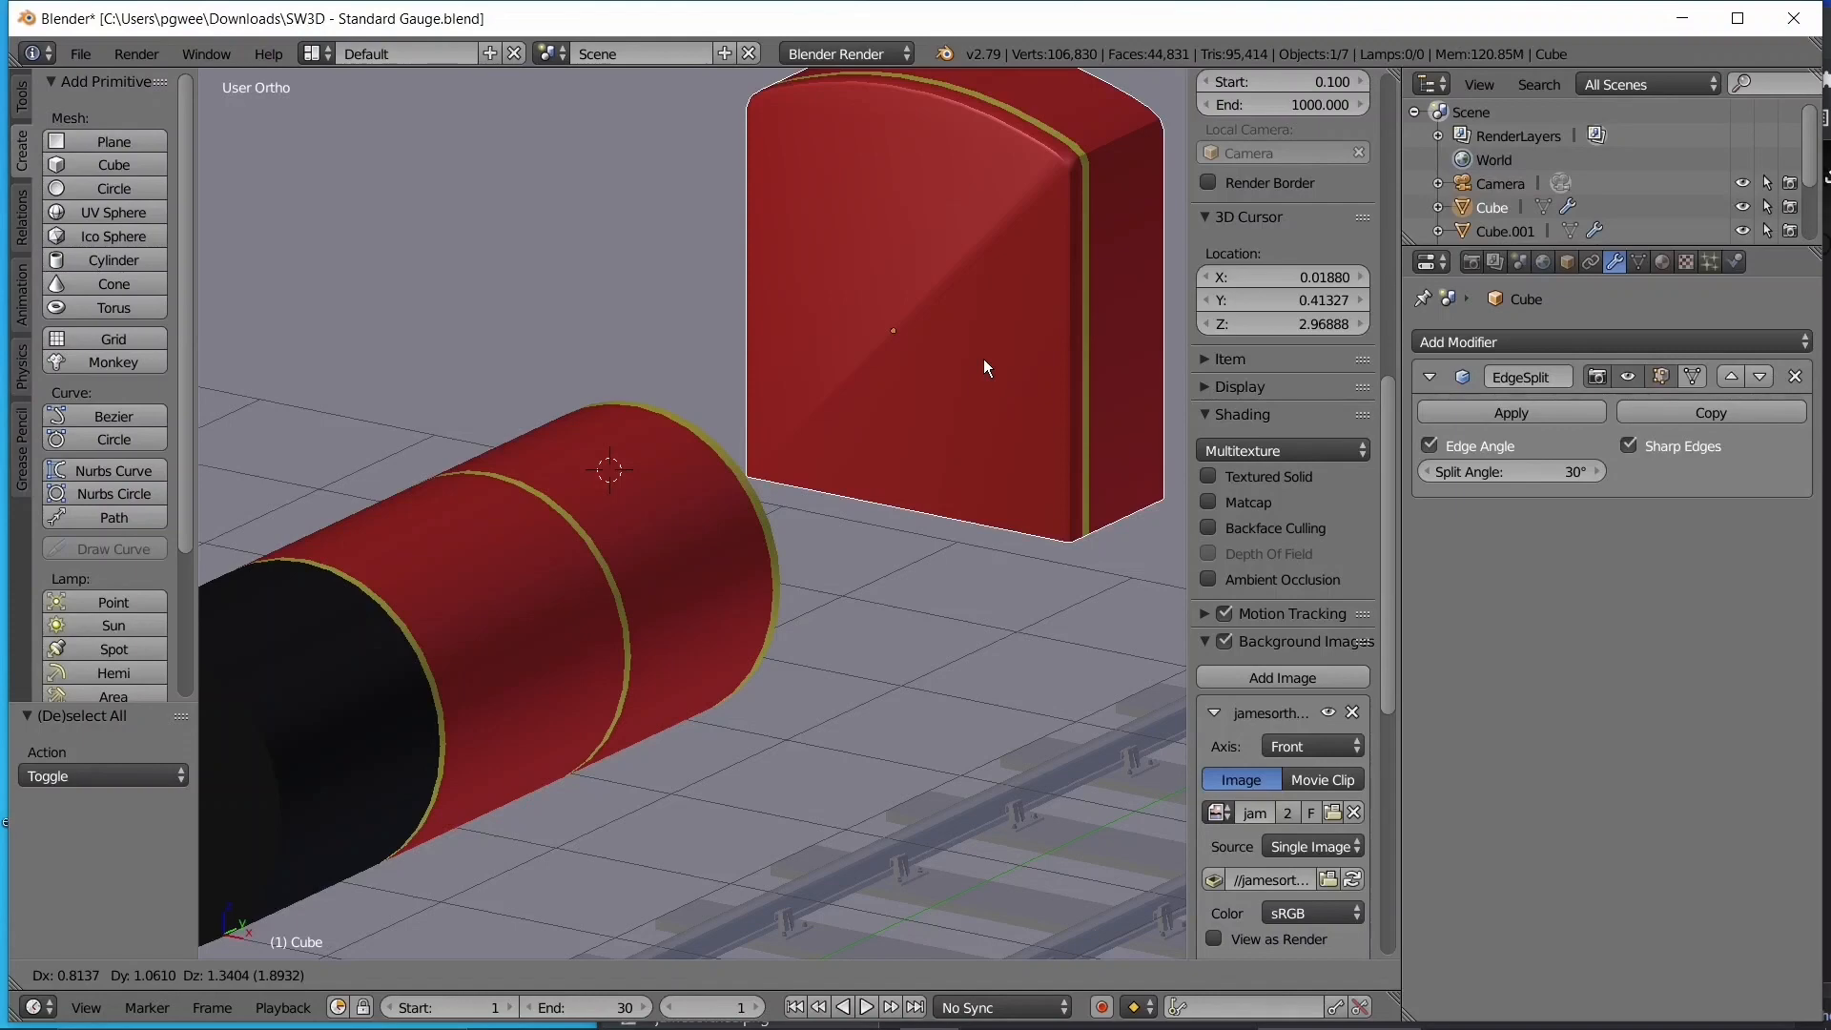
{"action": "left_click", "coordinate": [824, 400]}
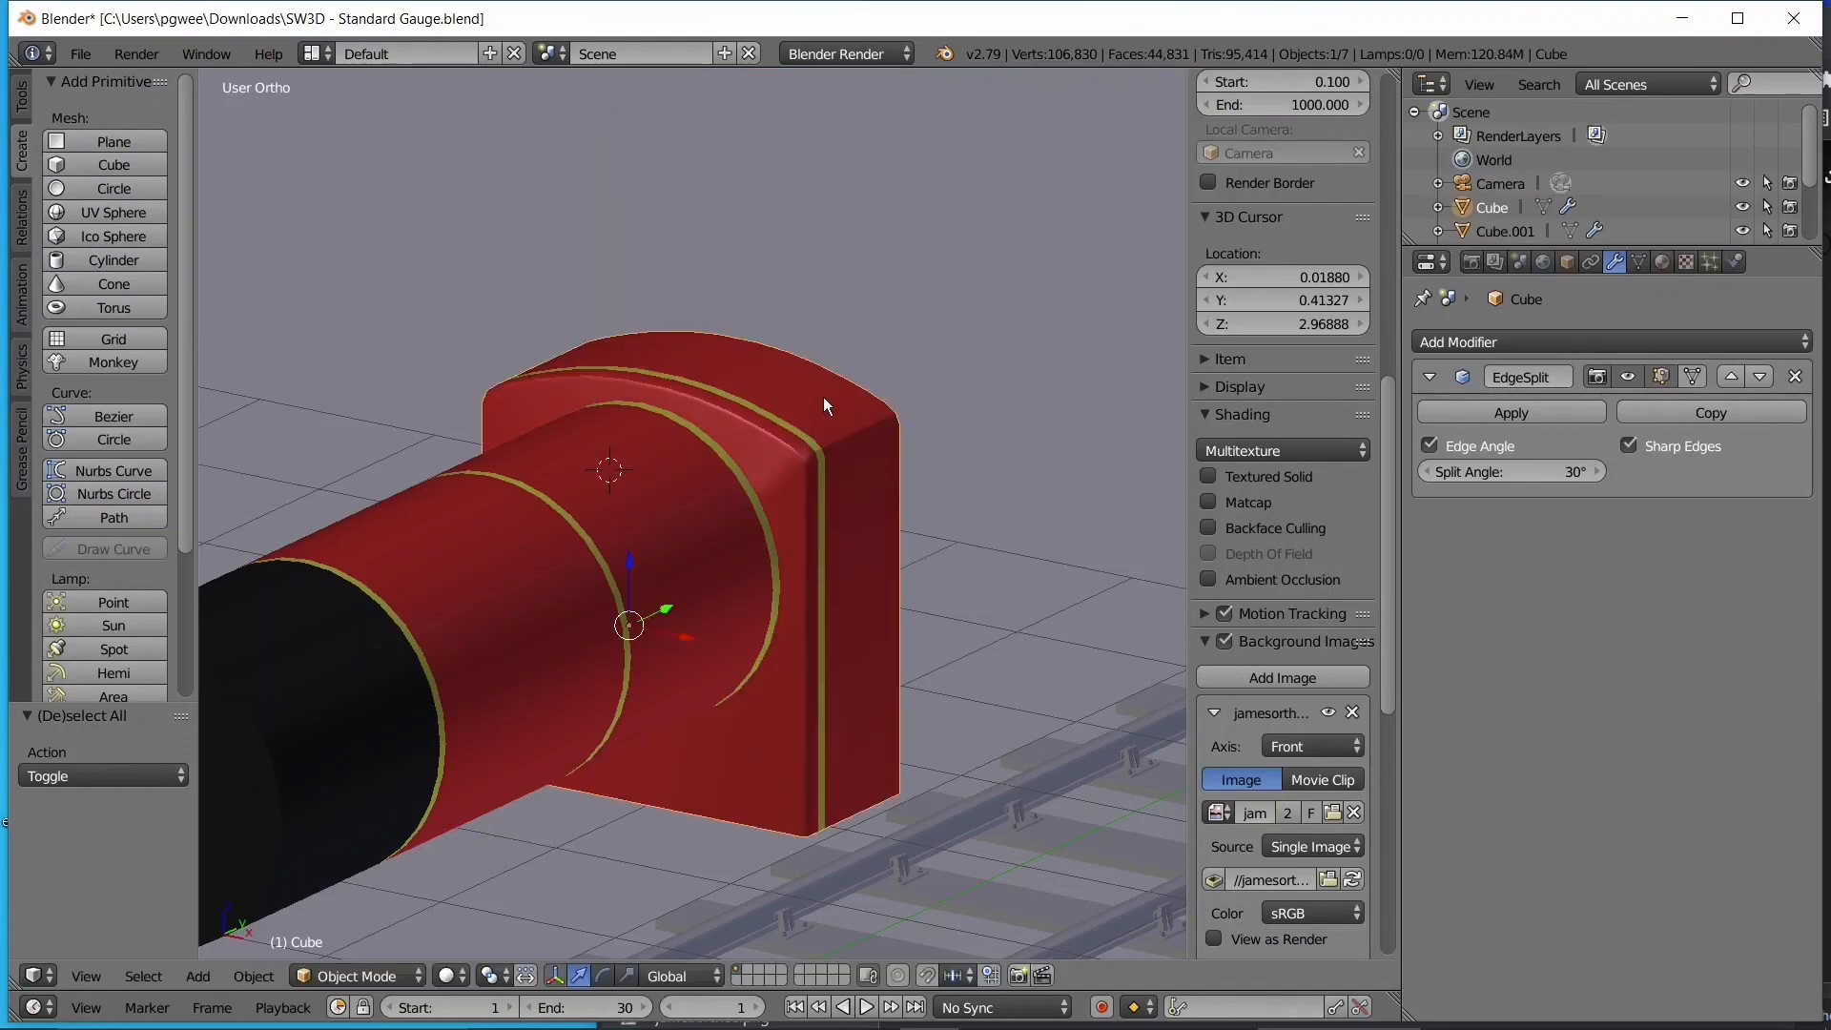
{"action": "middle_click_drag", "start_coordinate": [641, 483], "coordinate": [619, 752]}
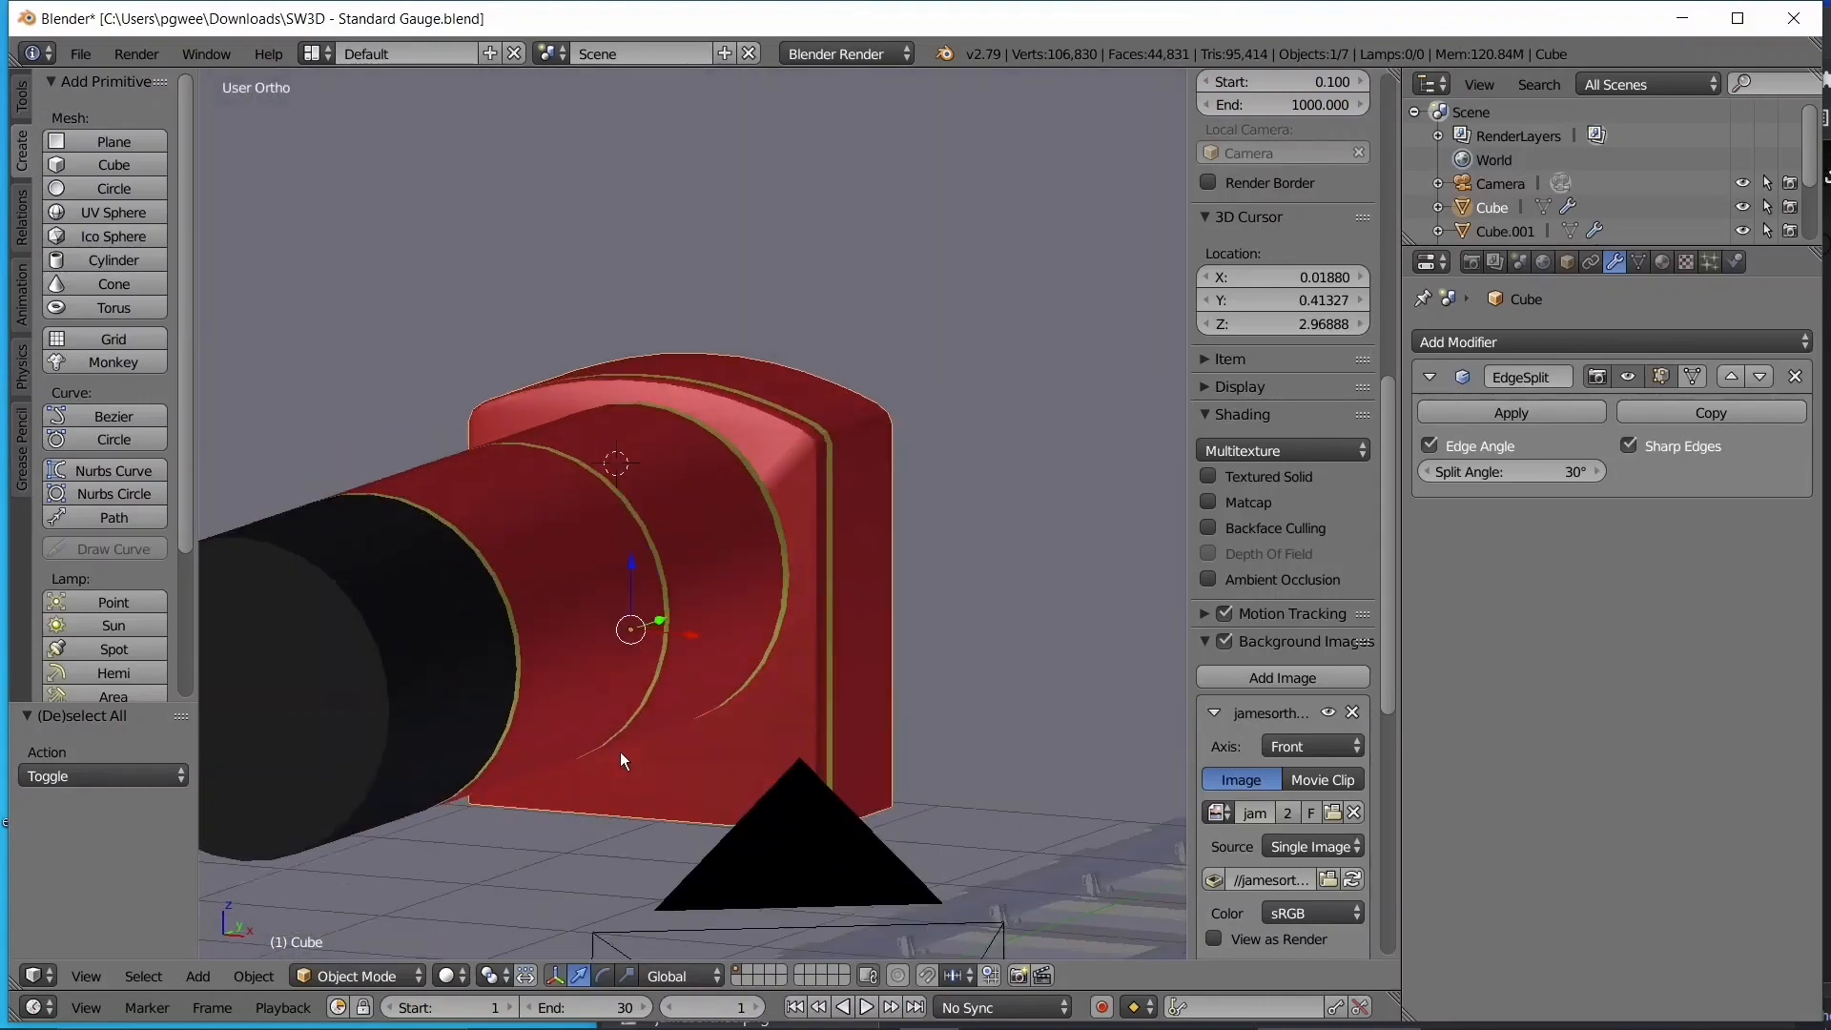
{"action": "scroll", "coordinate": [850, 432], "scroll_direction": "up", "scroll_amount": 8}
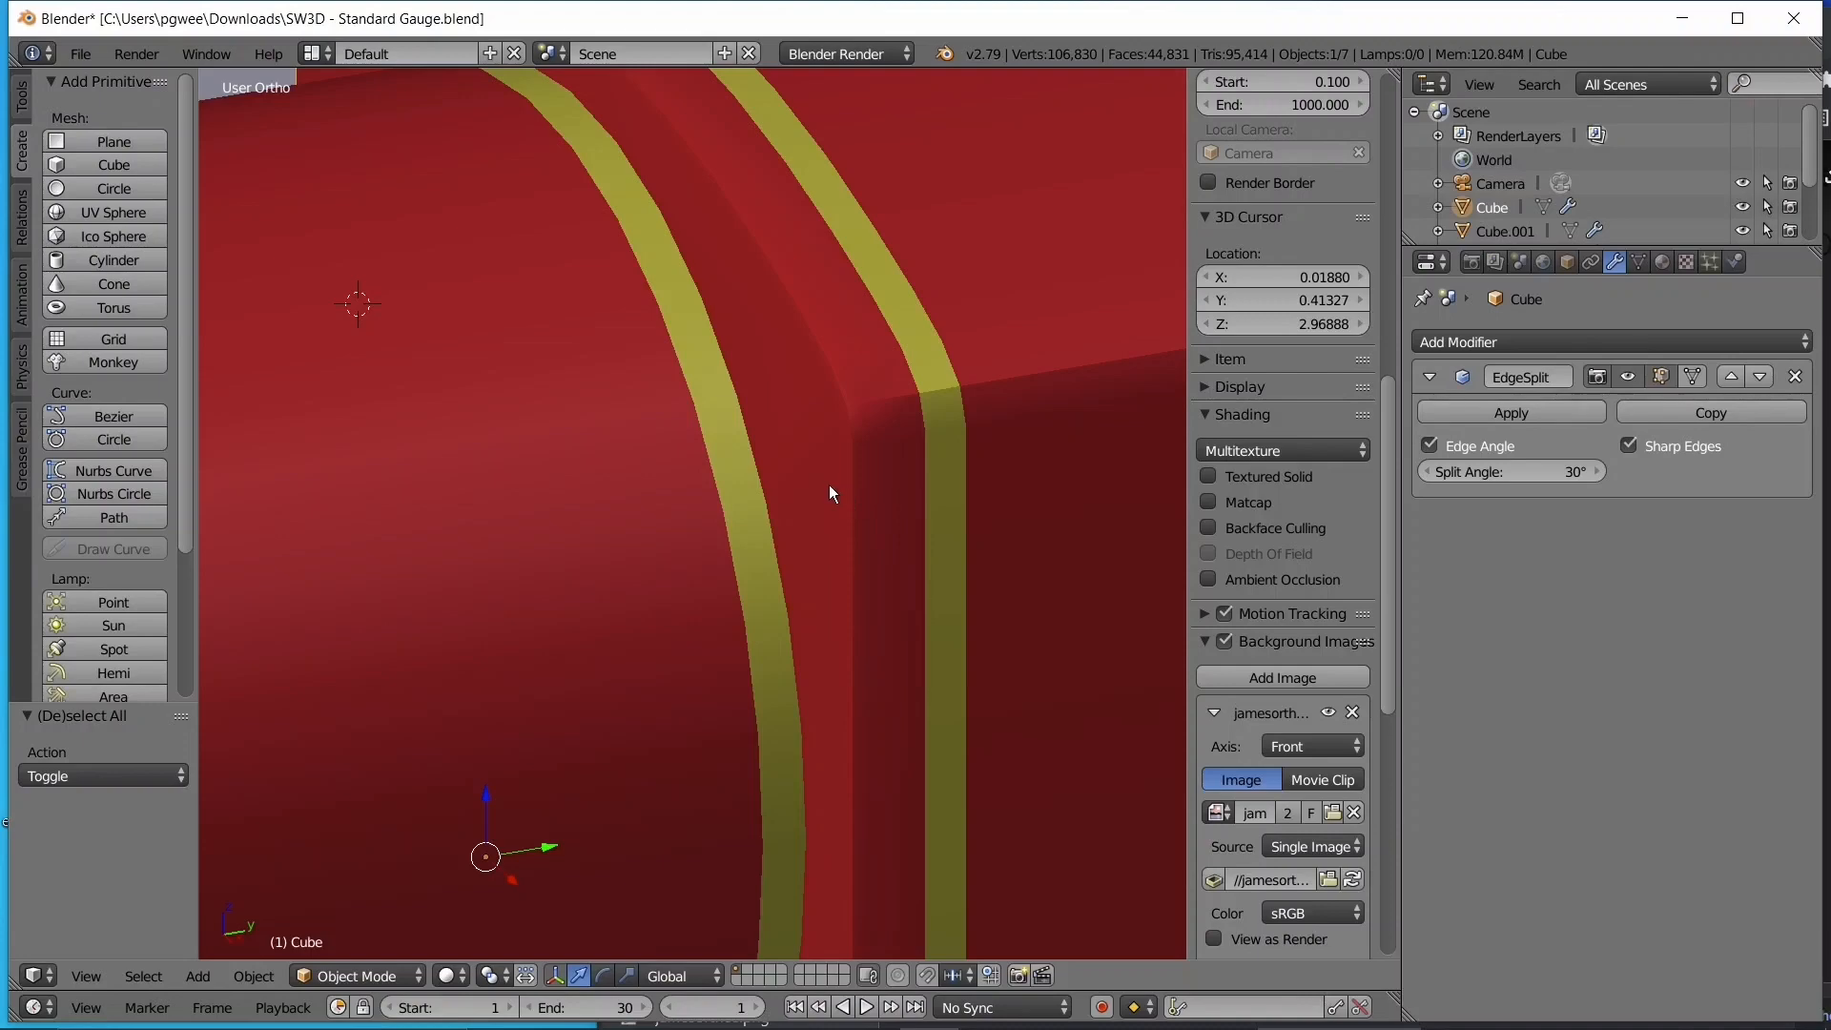
- In Edit Mode, select only the firebox's large front face, shade it flat, and return to Object Mode
{"action": "key", "text": "Tab"}
{"action": "middle_click_drag", "start_coordinate": [828, 484], "coordinate": [484, 620]}
{"action": "scroll", "coordinate": [916, 499], "scroll_direction": "down", "scroll_amount": 6}
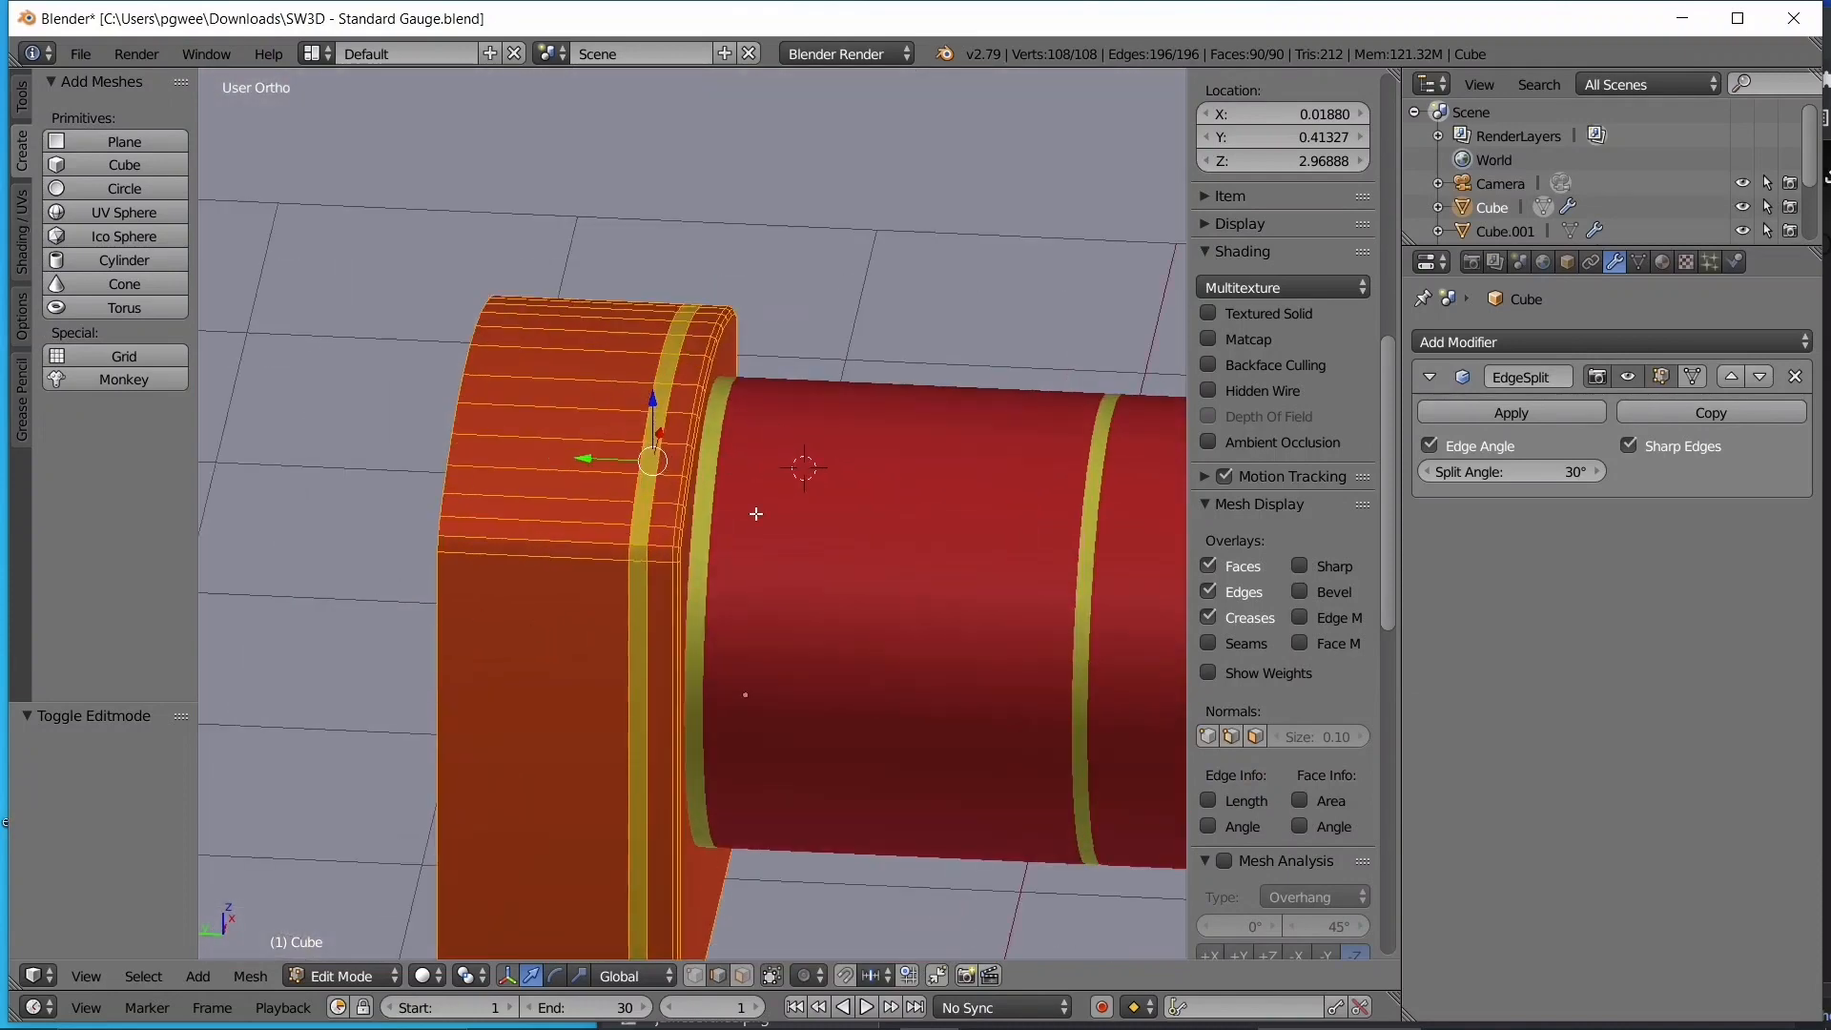
{"action": "middle_click_drag", "start_coordinate": [725, 518], "coordinate": [552, 621]}
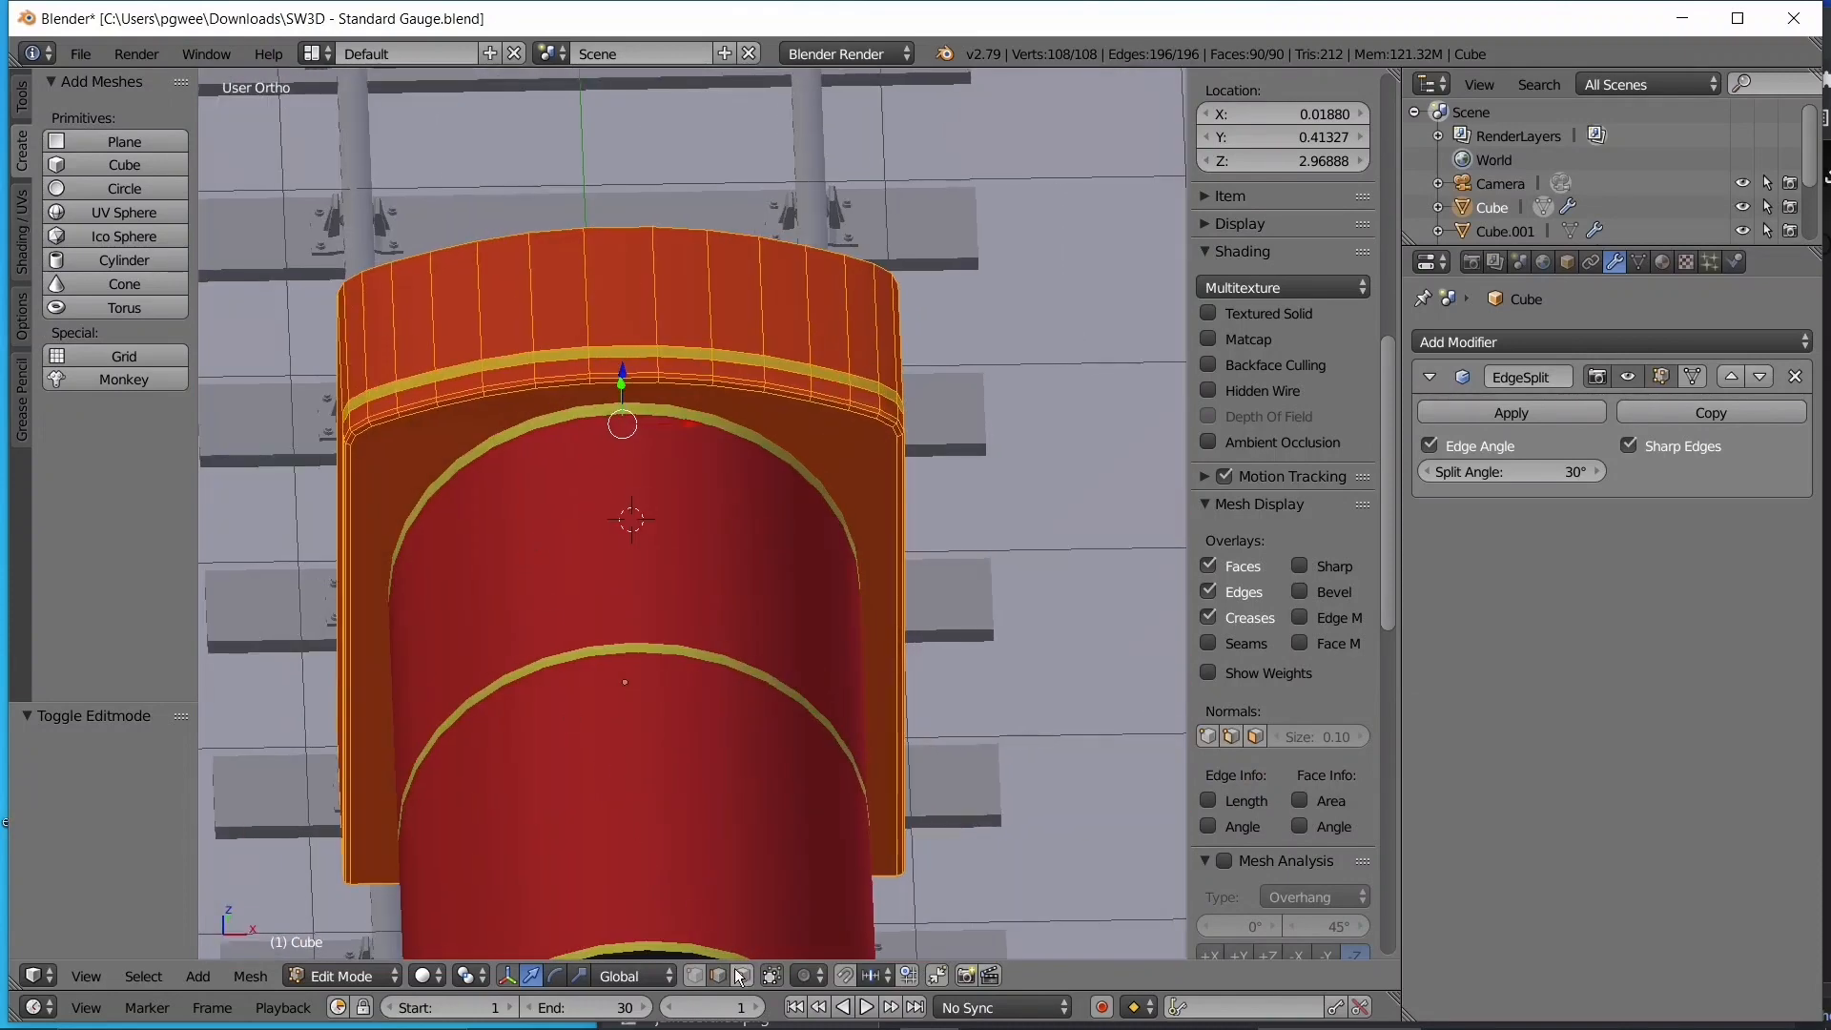
{"action": "middle_click_drag", "start_coordinate": [858, 705], "coordinate": [748, 695]}
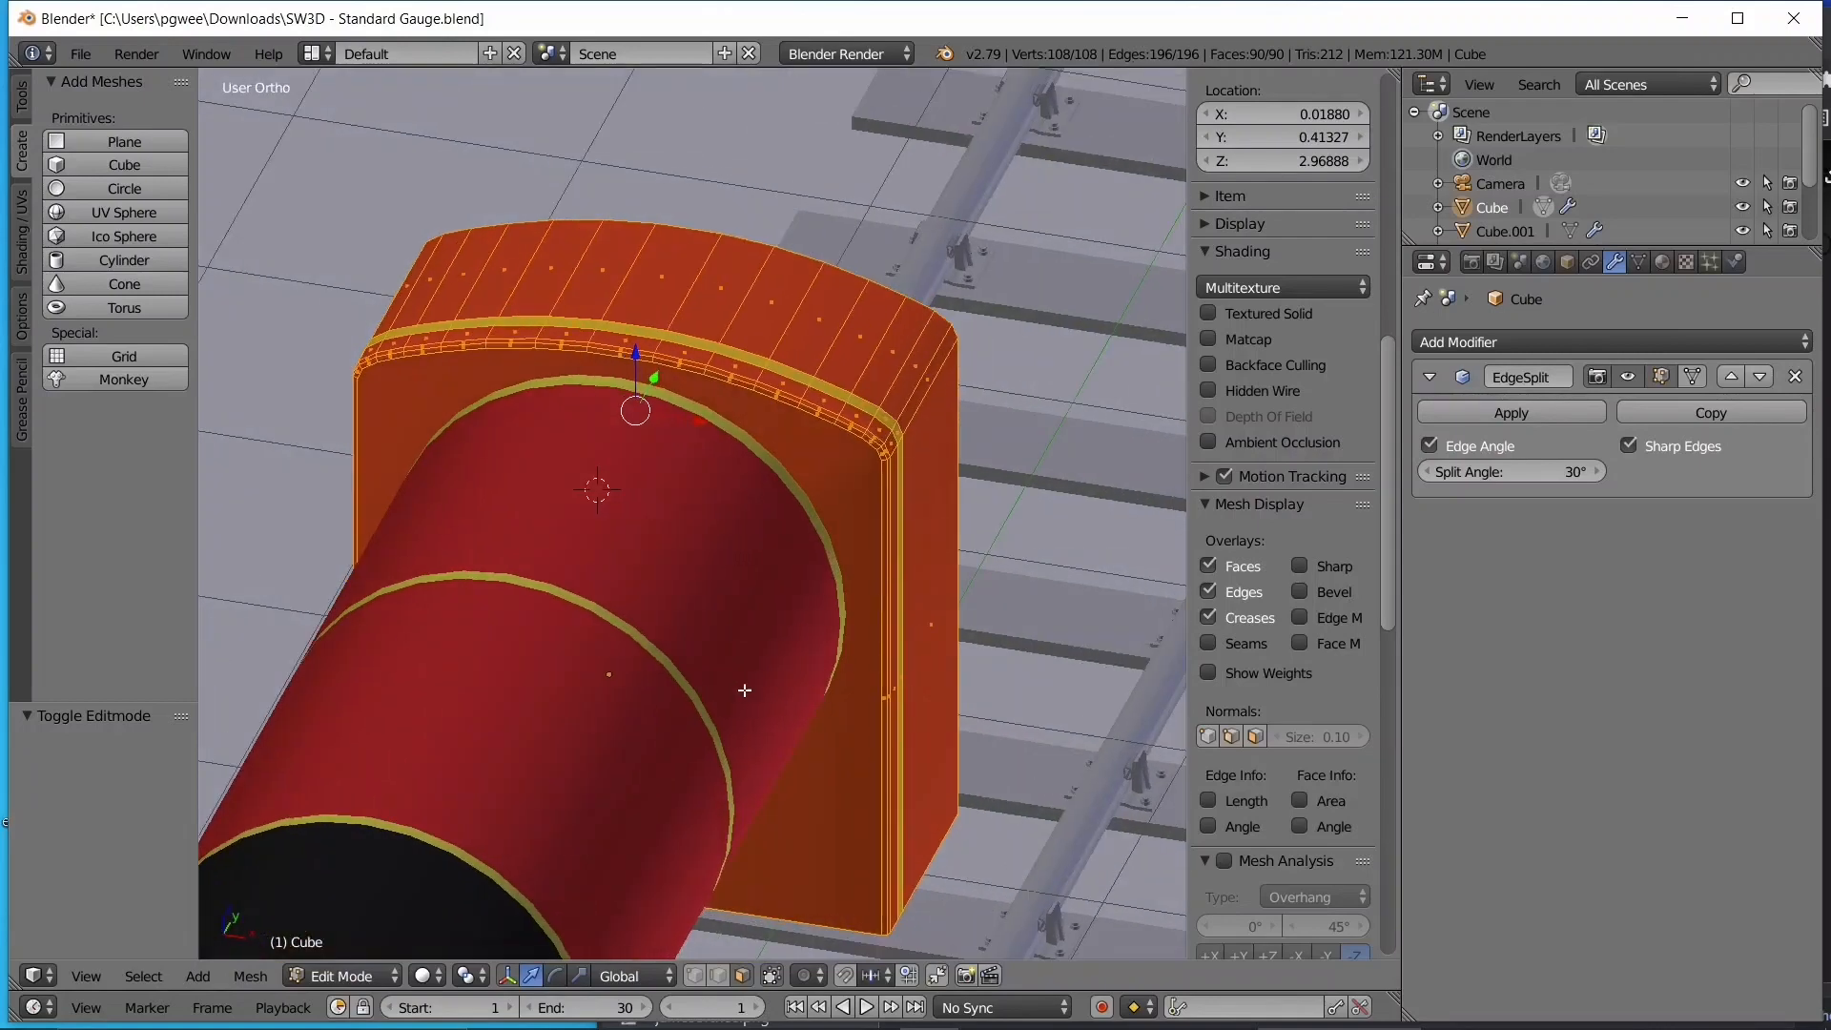
{"action": "key", "text": "a"}
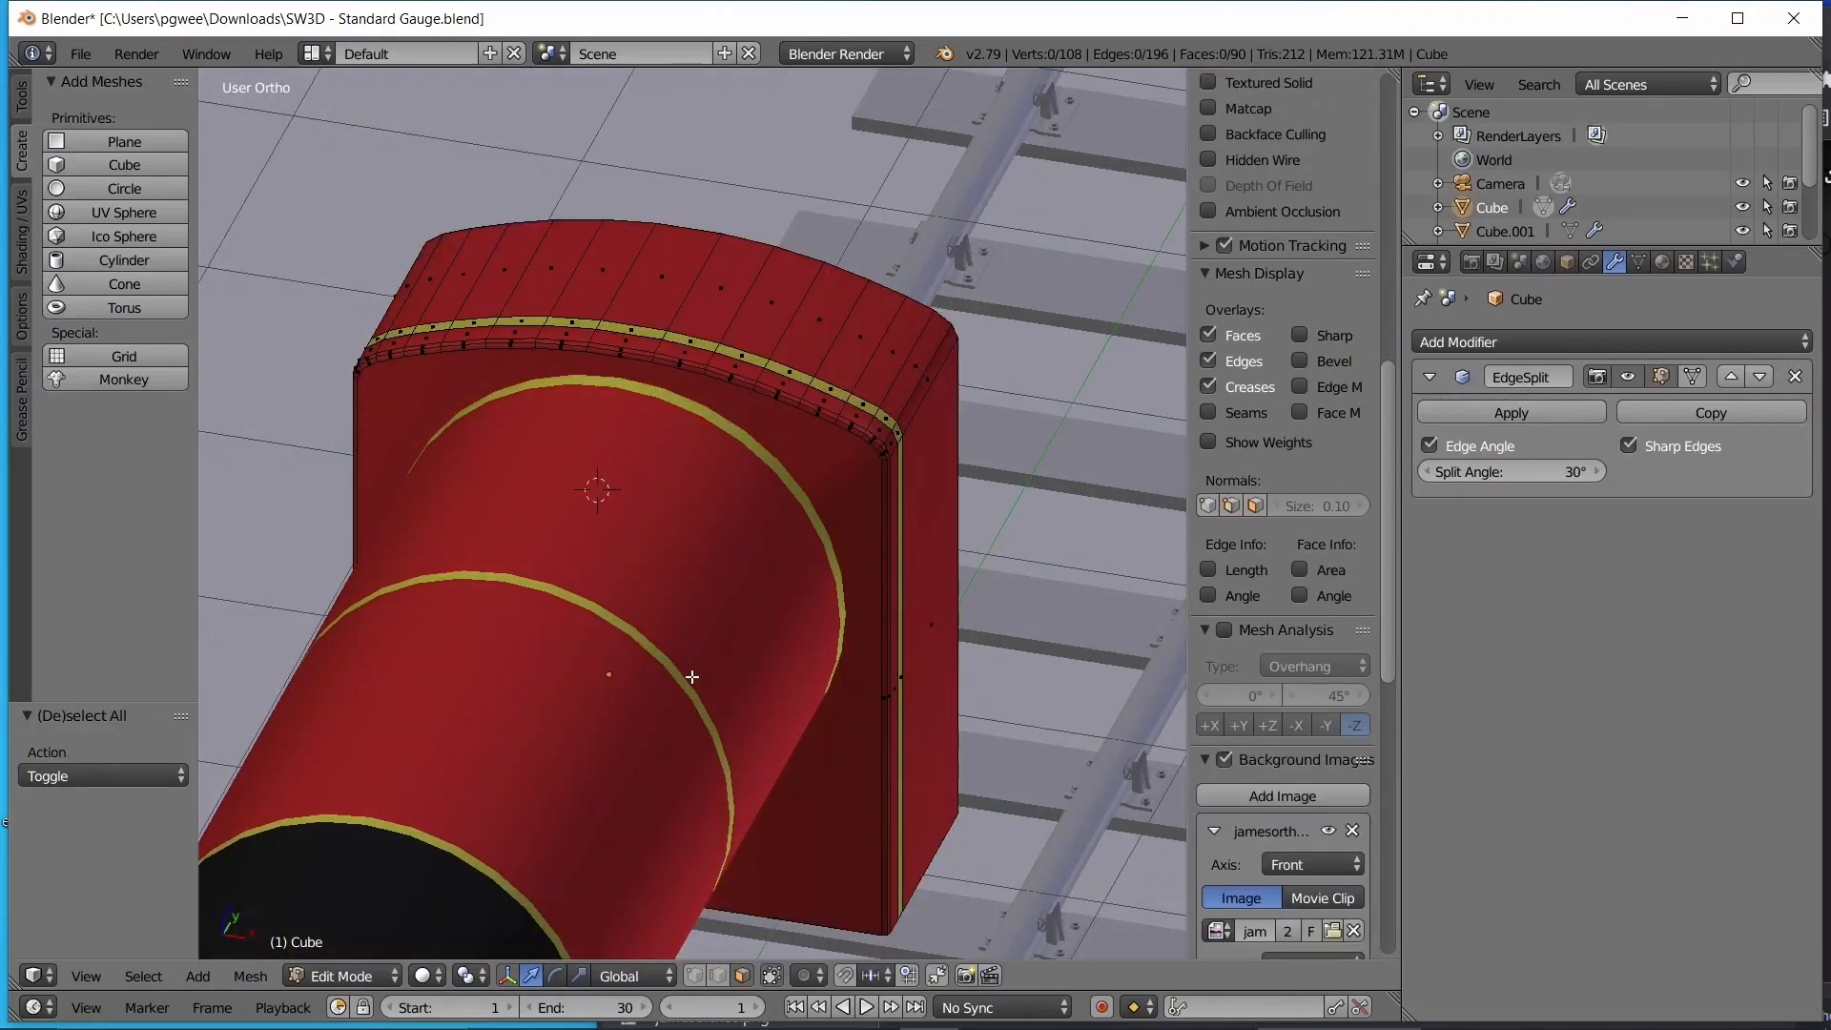
{"action": "key", "text": "c"}
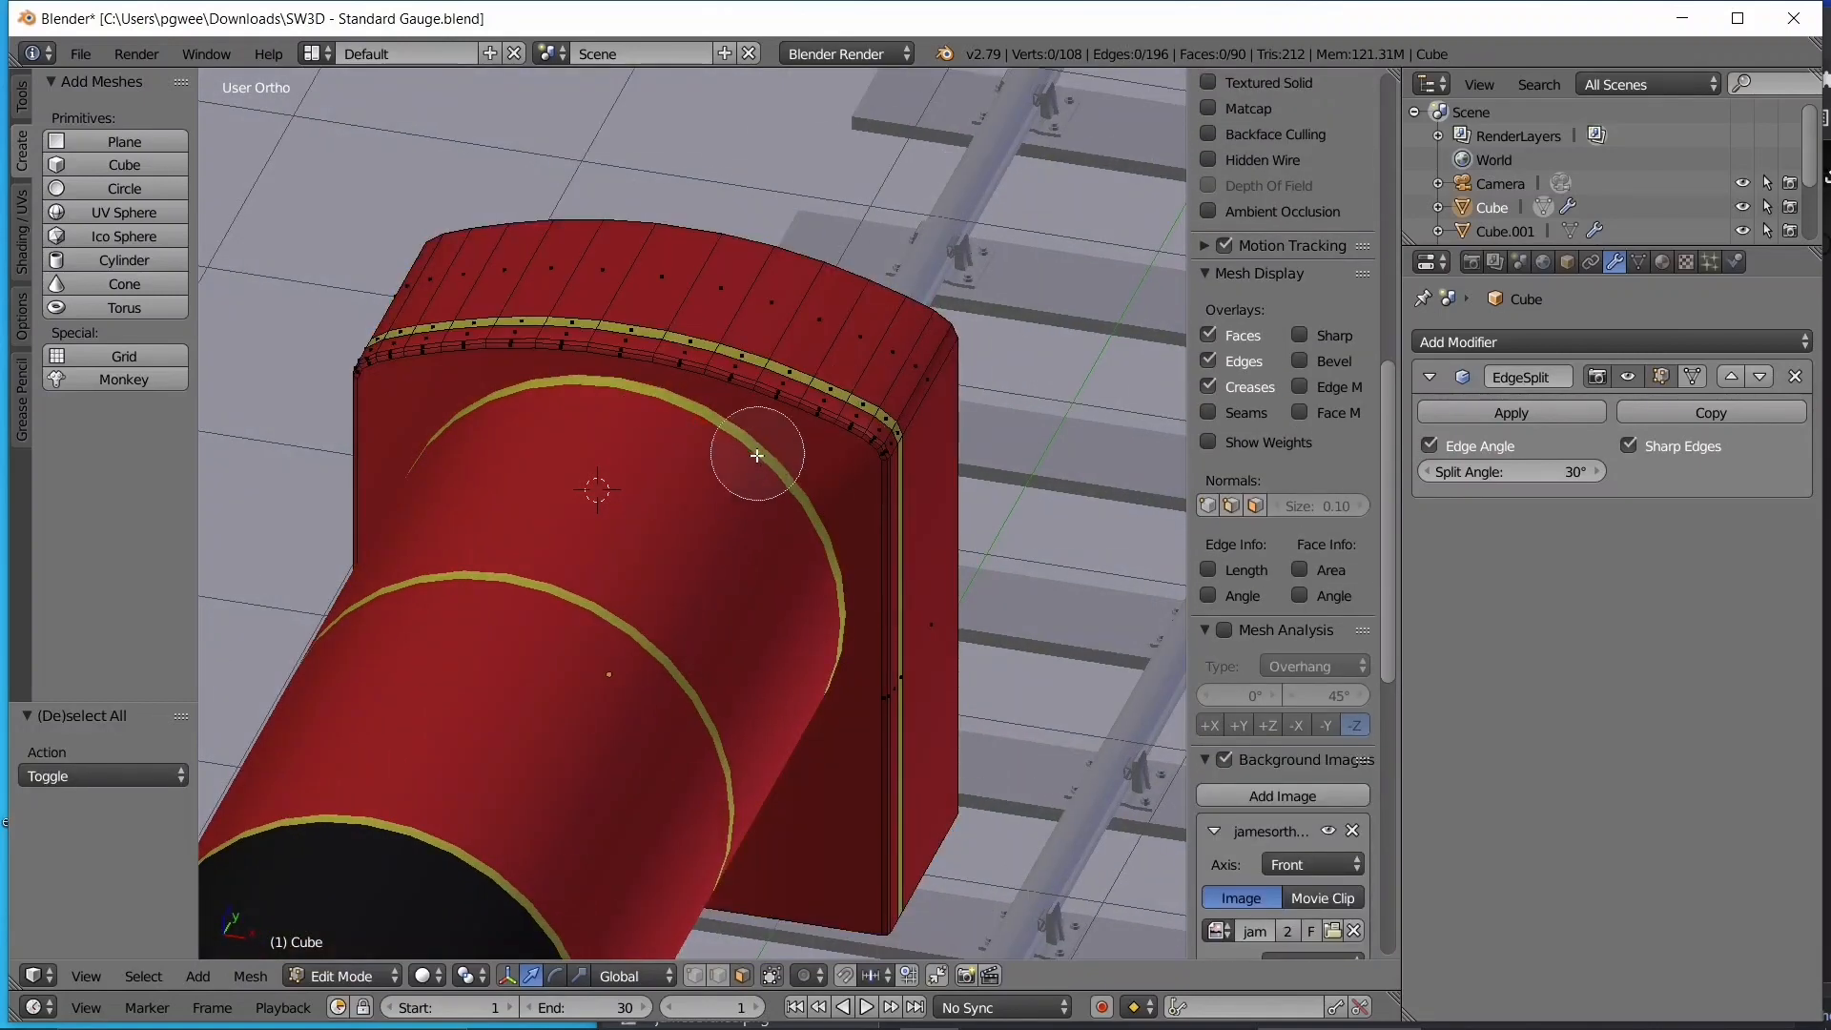
{"action": "left_click", "coordinate": [805, 470]}
{"action": "right_click", "coordinate": [804, 472]}
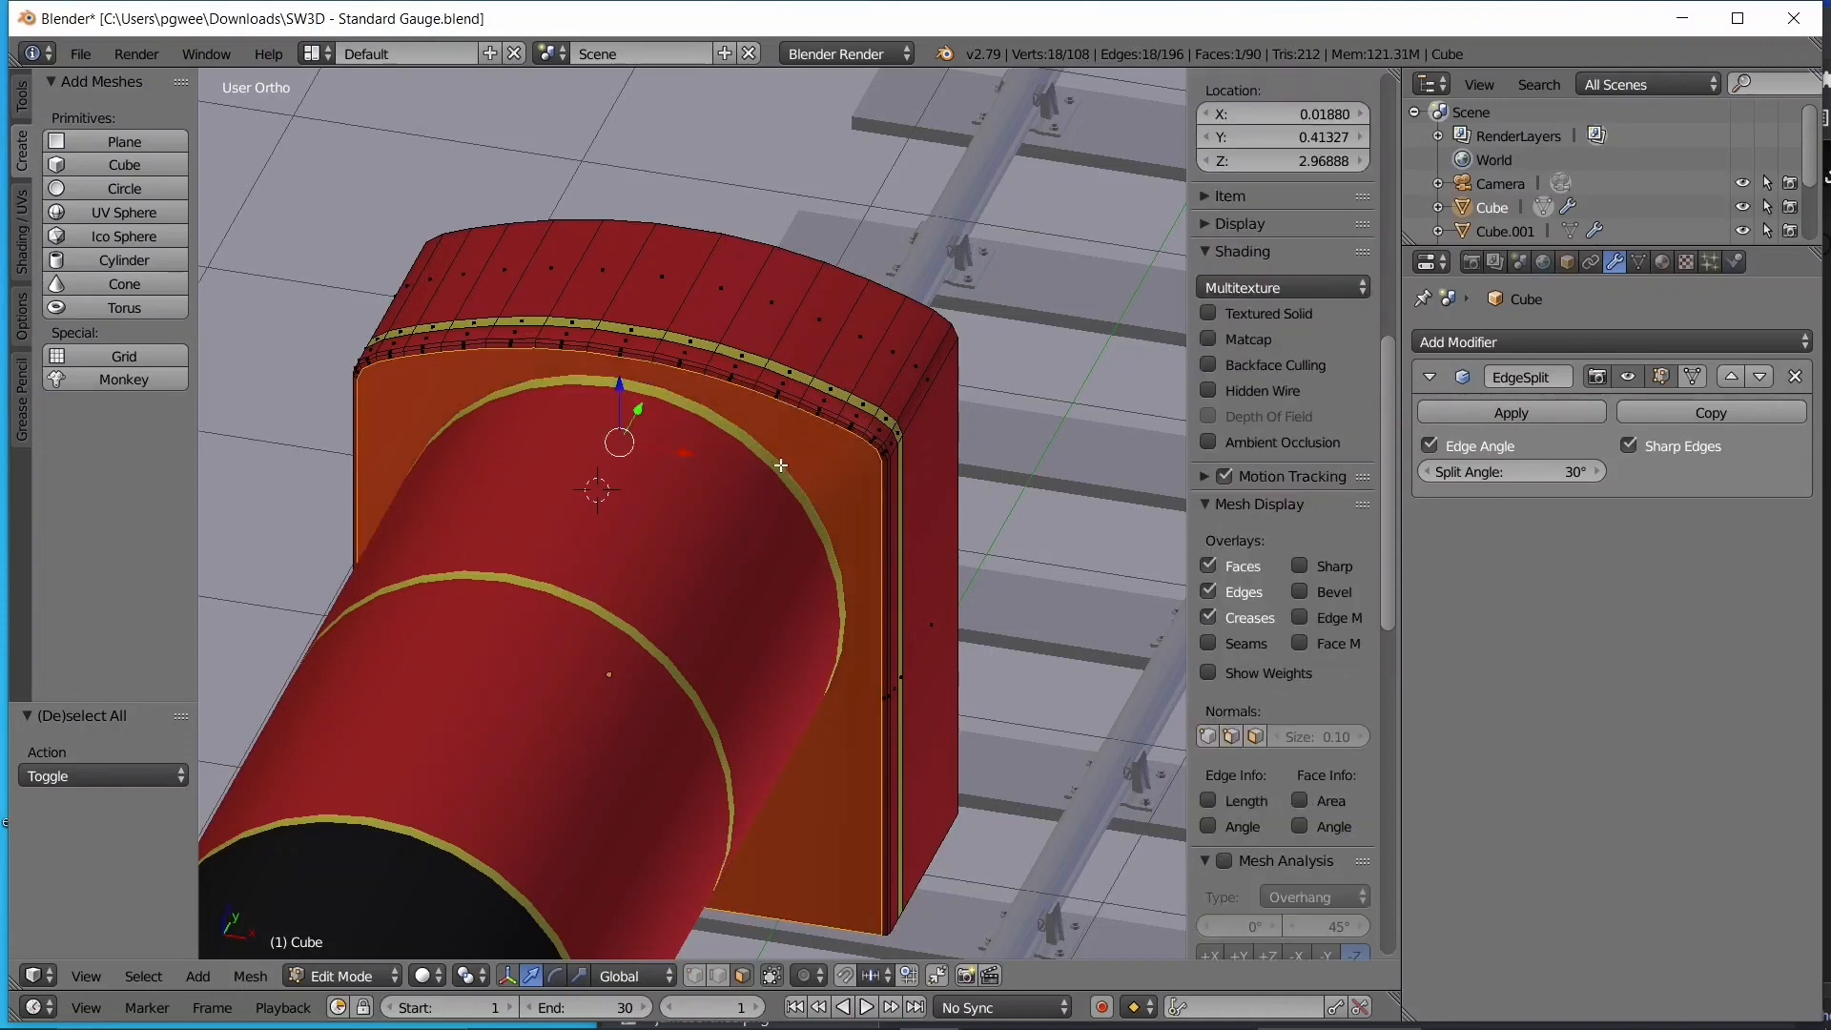
{"action": "mouse_move", "coordinate": [805, 474]}
{"action": "middle_mouse_down", "text": "shift"}
{"action": "mouse_move", "coordinate": [852, 474]}
{"action": "mouse_move", "coordinate": [801, 462]}
{"action": "middle_mouse_up", "text": "shift"}
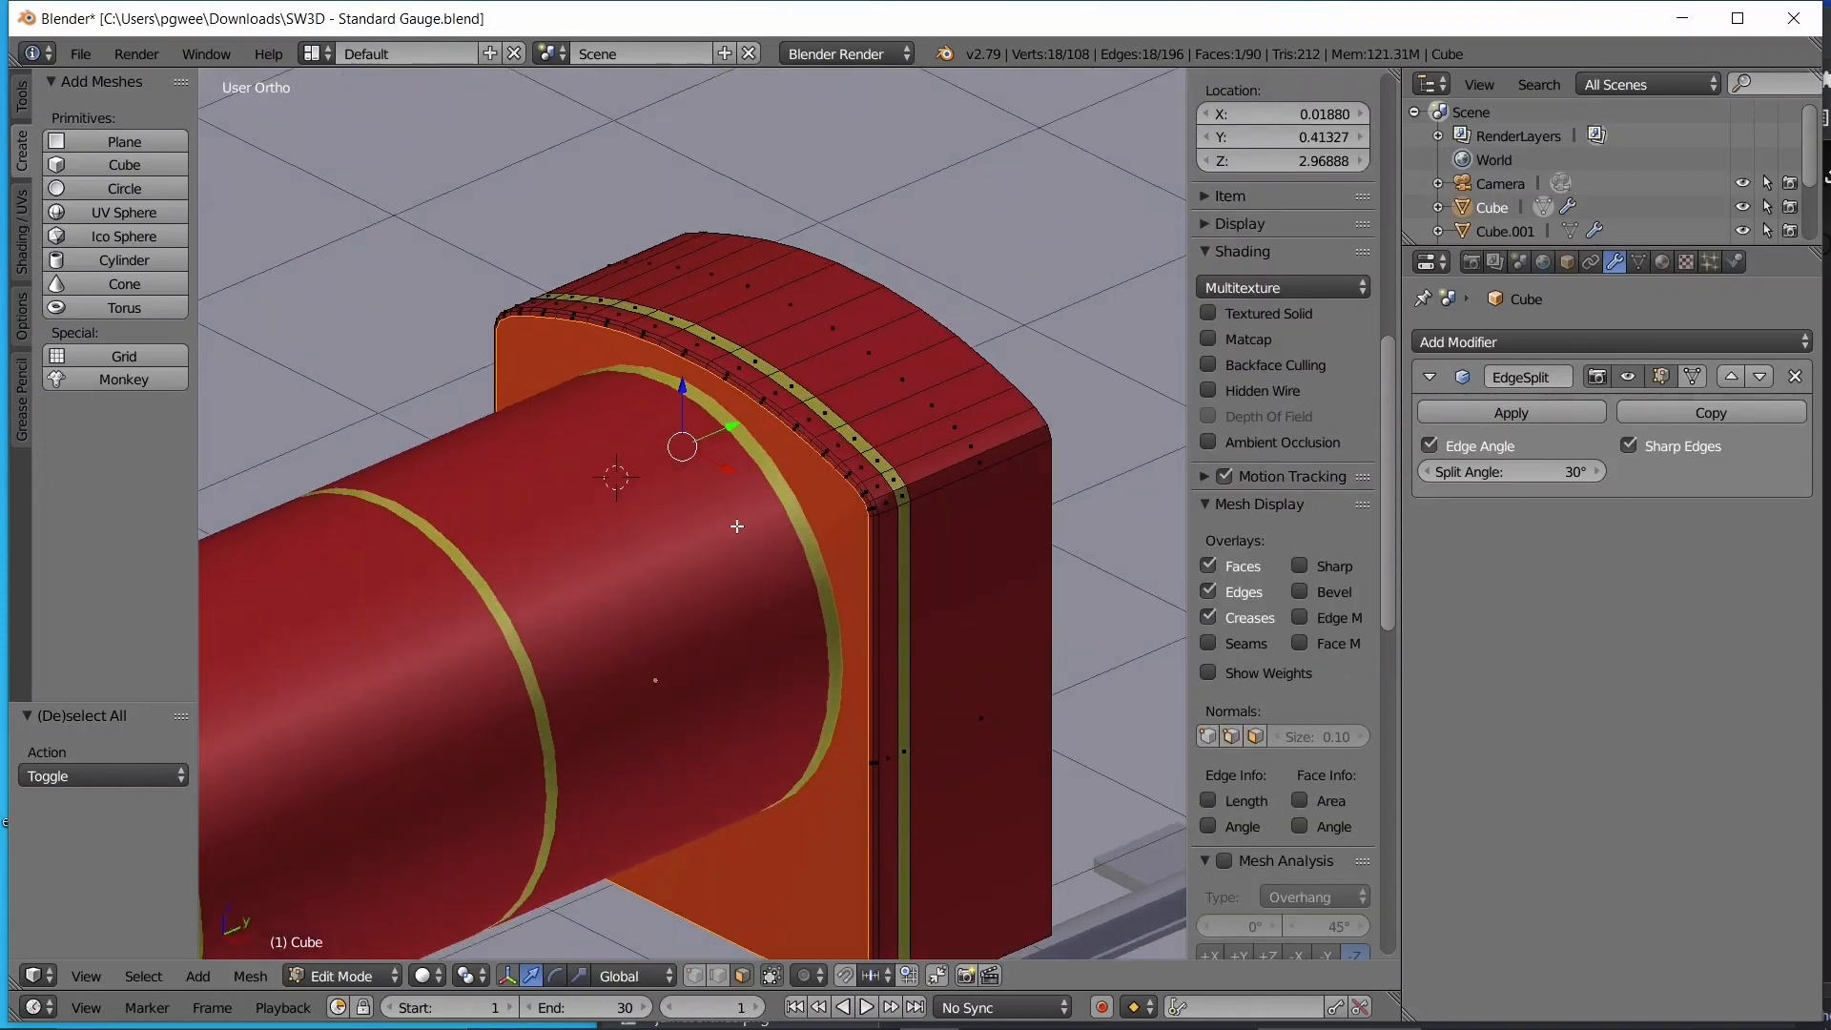
{"action": "key", "text": "w"}
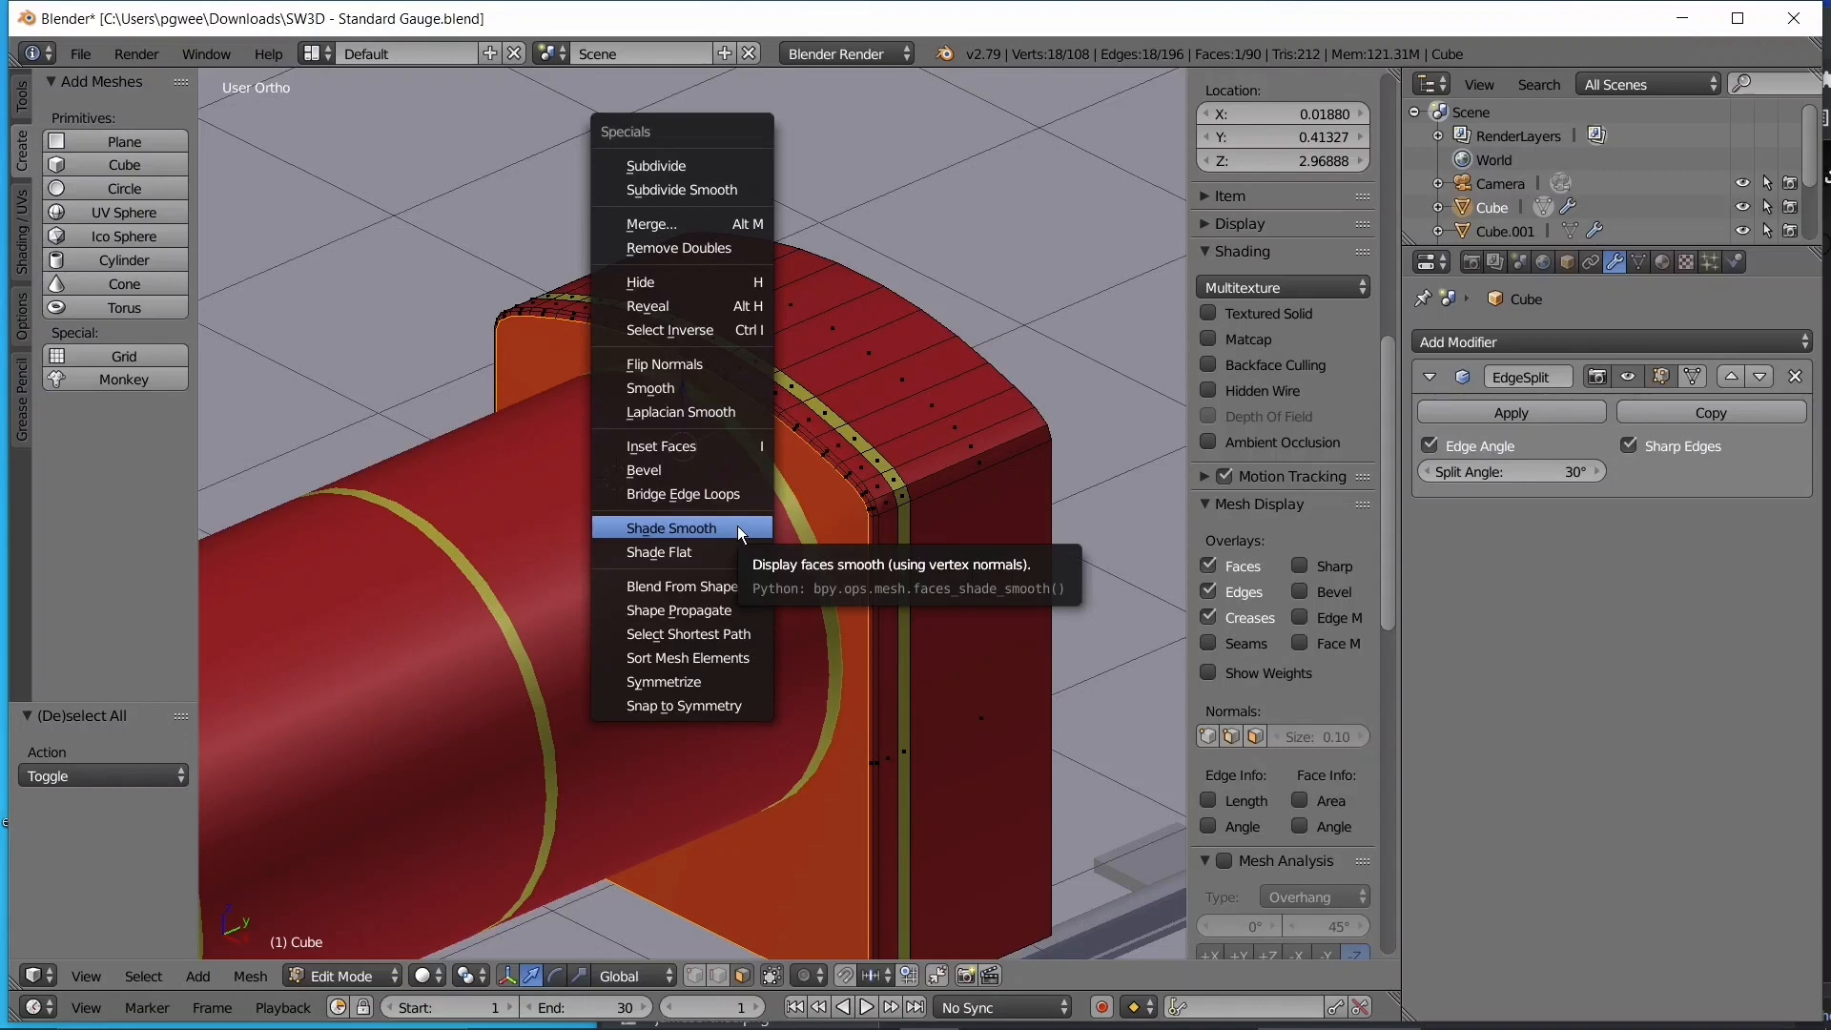
{"action": "left_click", "coordinate": [728, 553]}
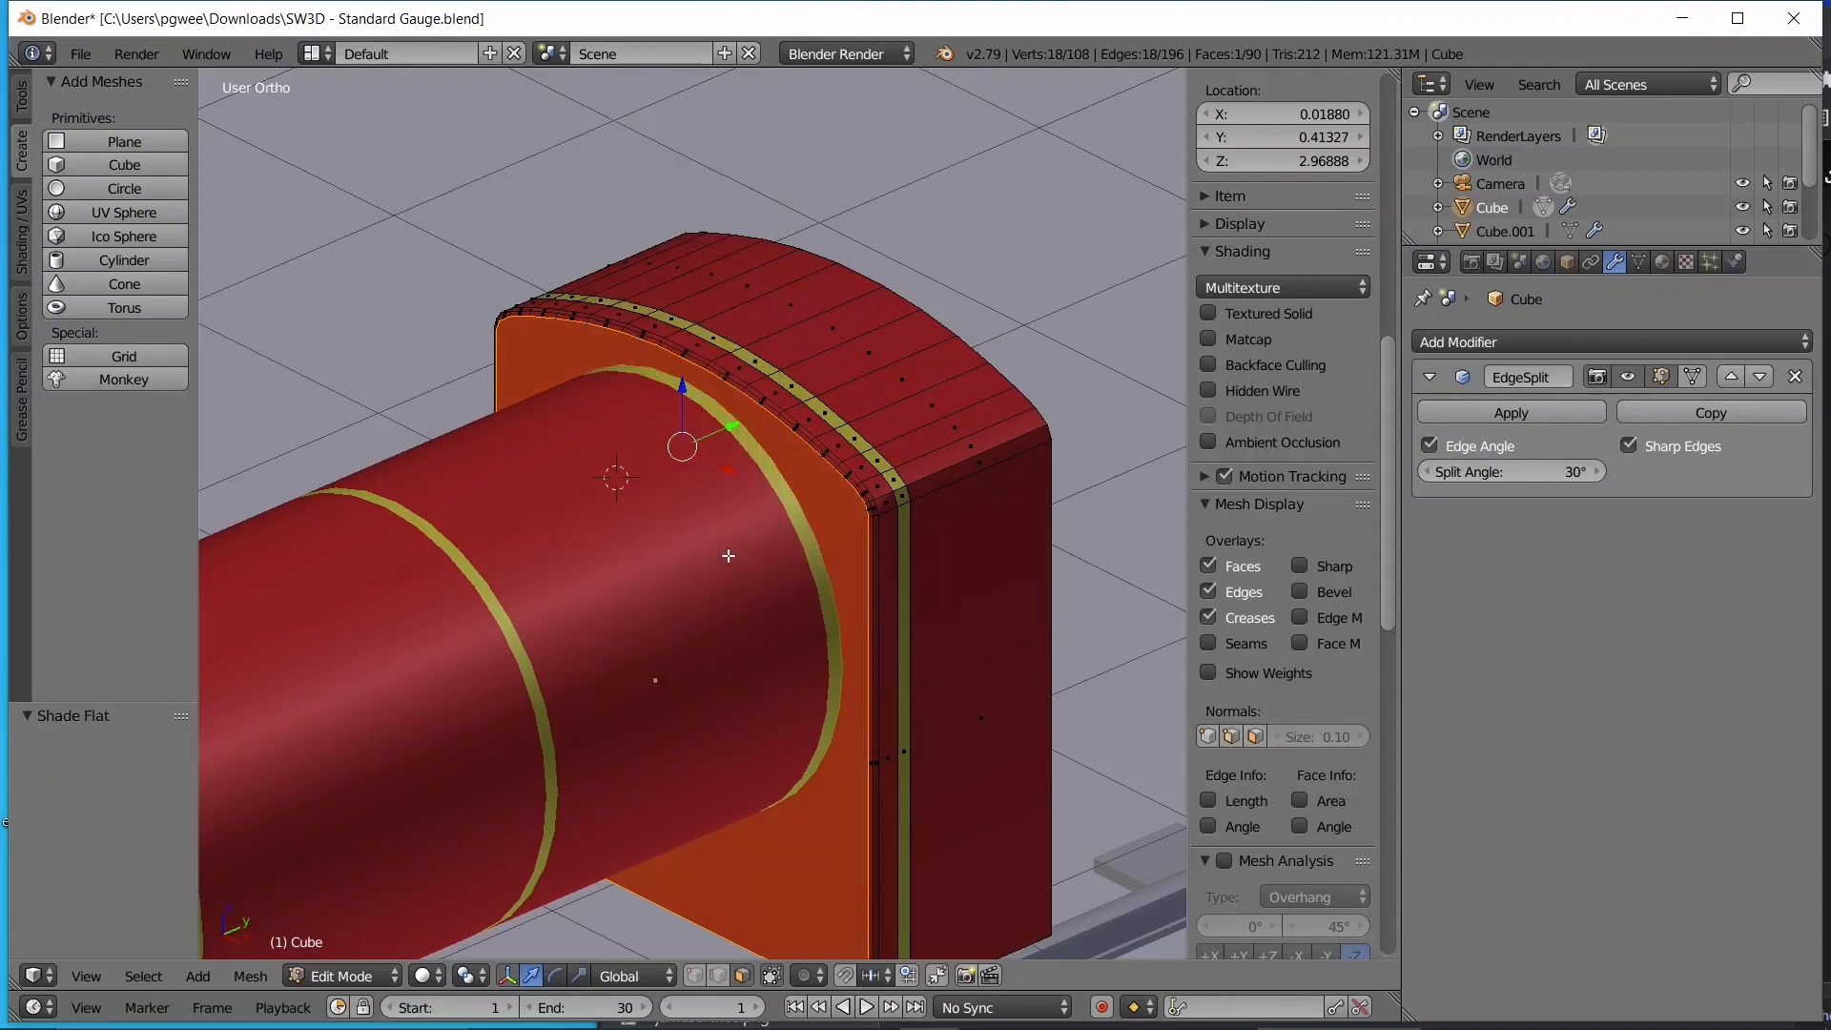
{"action": "key", "text": "Tab"}
- Deselect everything, examine the shading of the firebox and boiler from both sides, and select the boiler
{"action": "middle_click_drag", "start_coordinate": [728, 555], "coordinate": [798, 512]}
{"action": "scroll", "coordinate": [798, 504], "scroll_direction": "down", "scroll_amount": 4}
{"action": "key", "text": "a"}
{"action": "middle_click_drag", "start_coordinate": [656, 555], "coordinate": [1095, 578]}
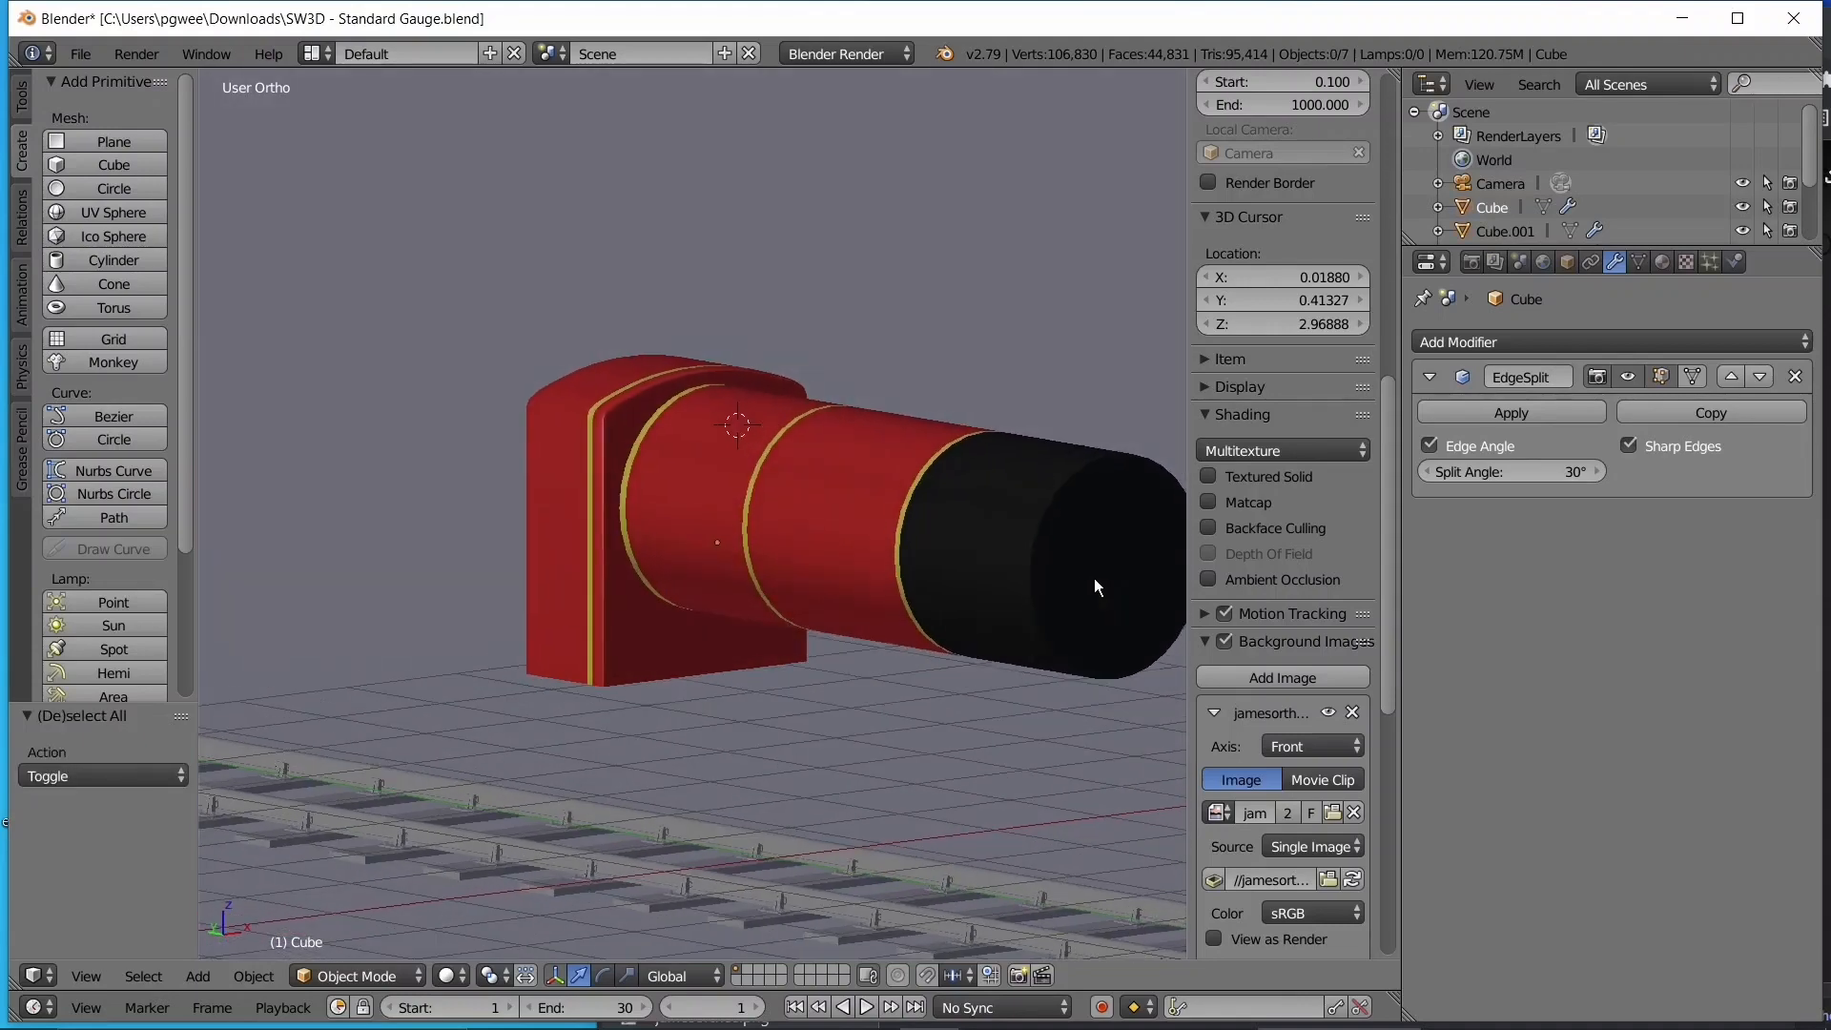
{"action": "right_click", "coordinate": [588, 458]}
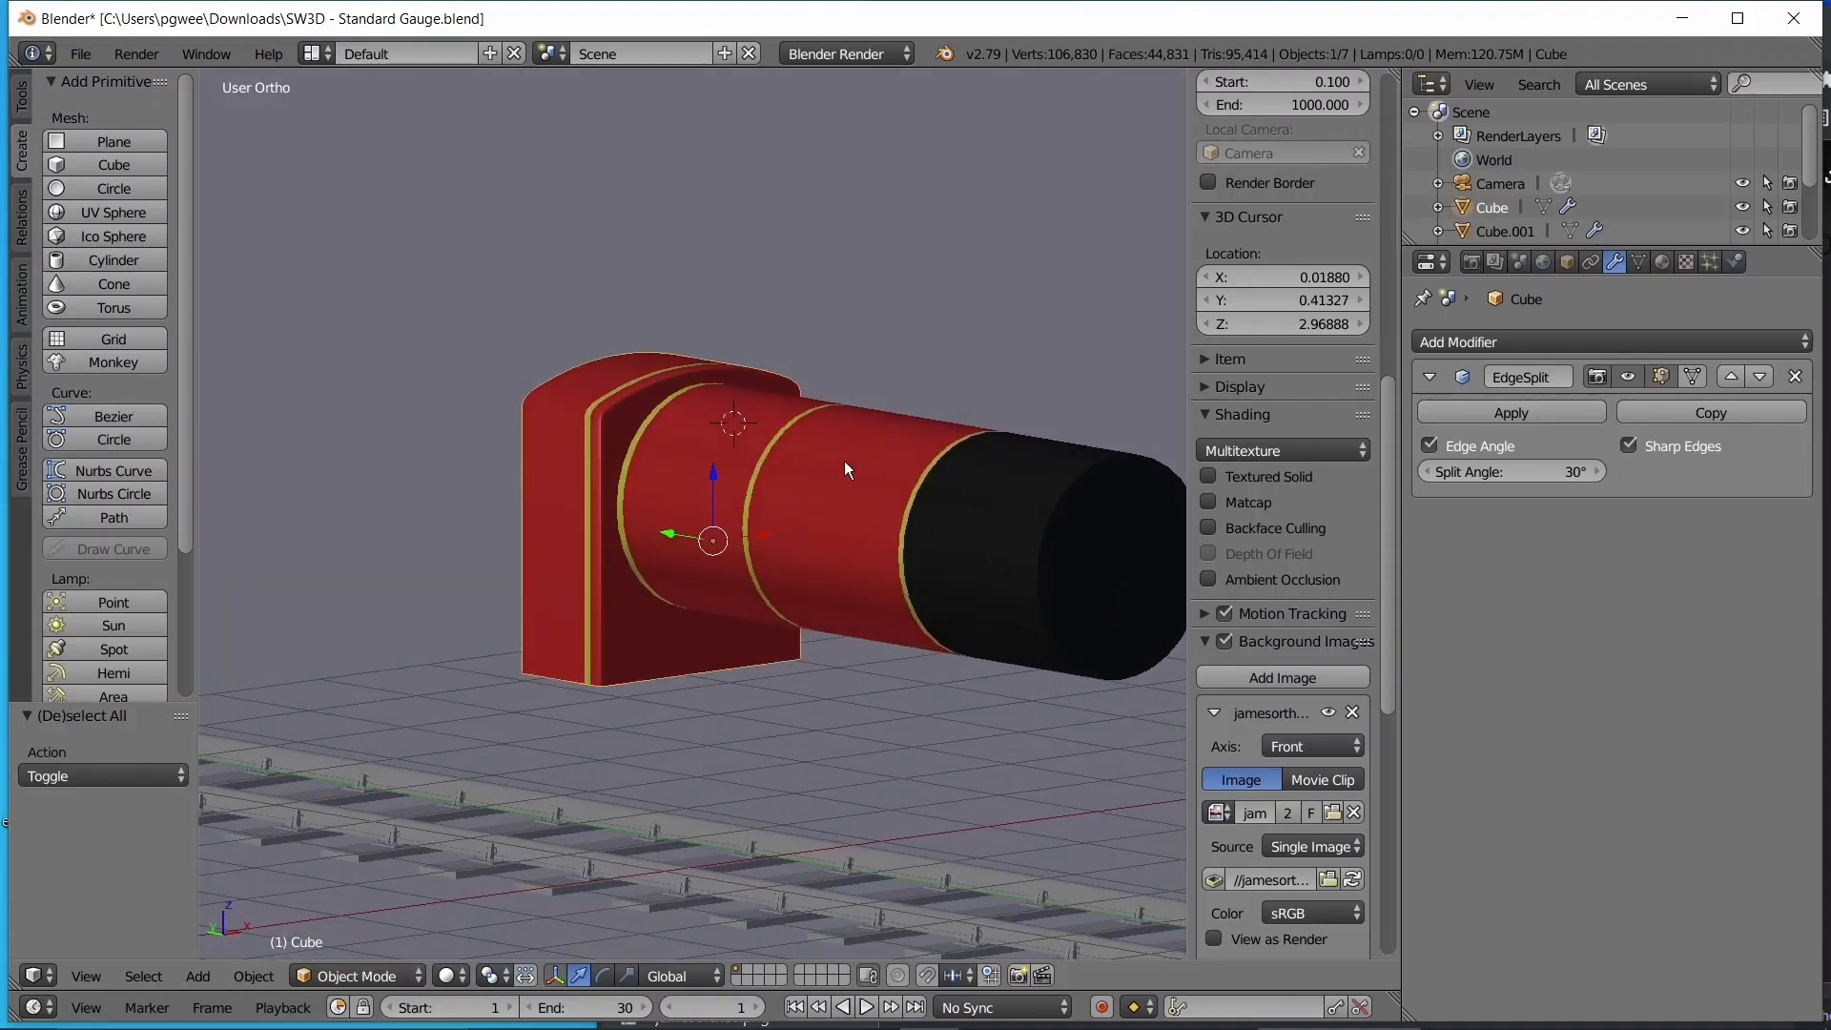
{"action": "right_click", "coordinate": [844, 461]}
{"action": "middle_click_drag", "start_coordinate": [612, 471], "coordinate": [541, 474]}
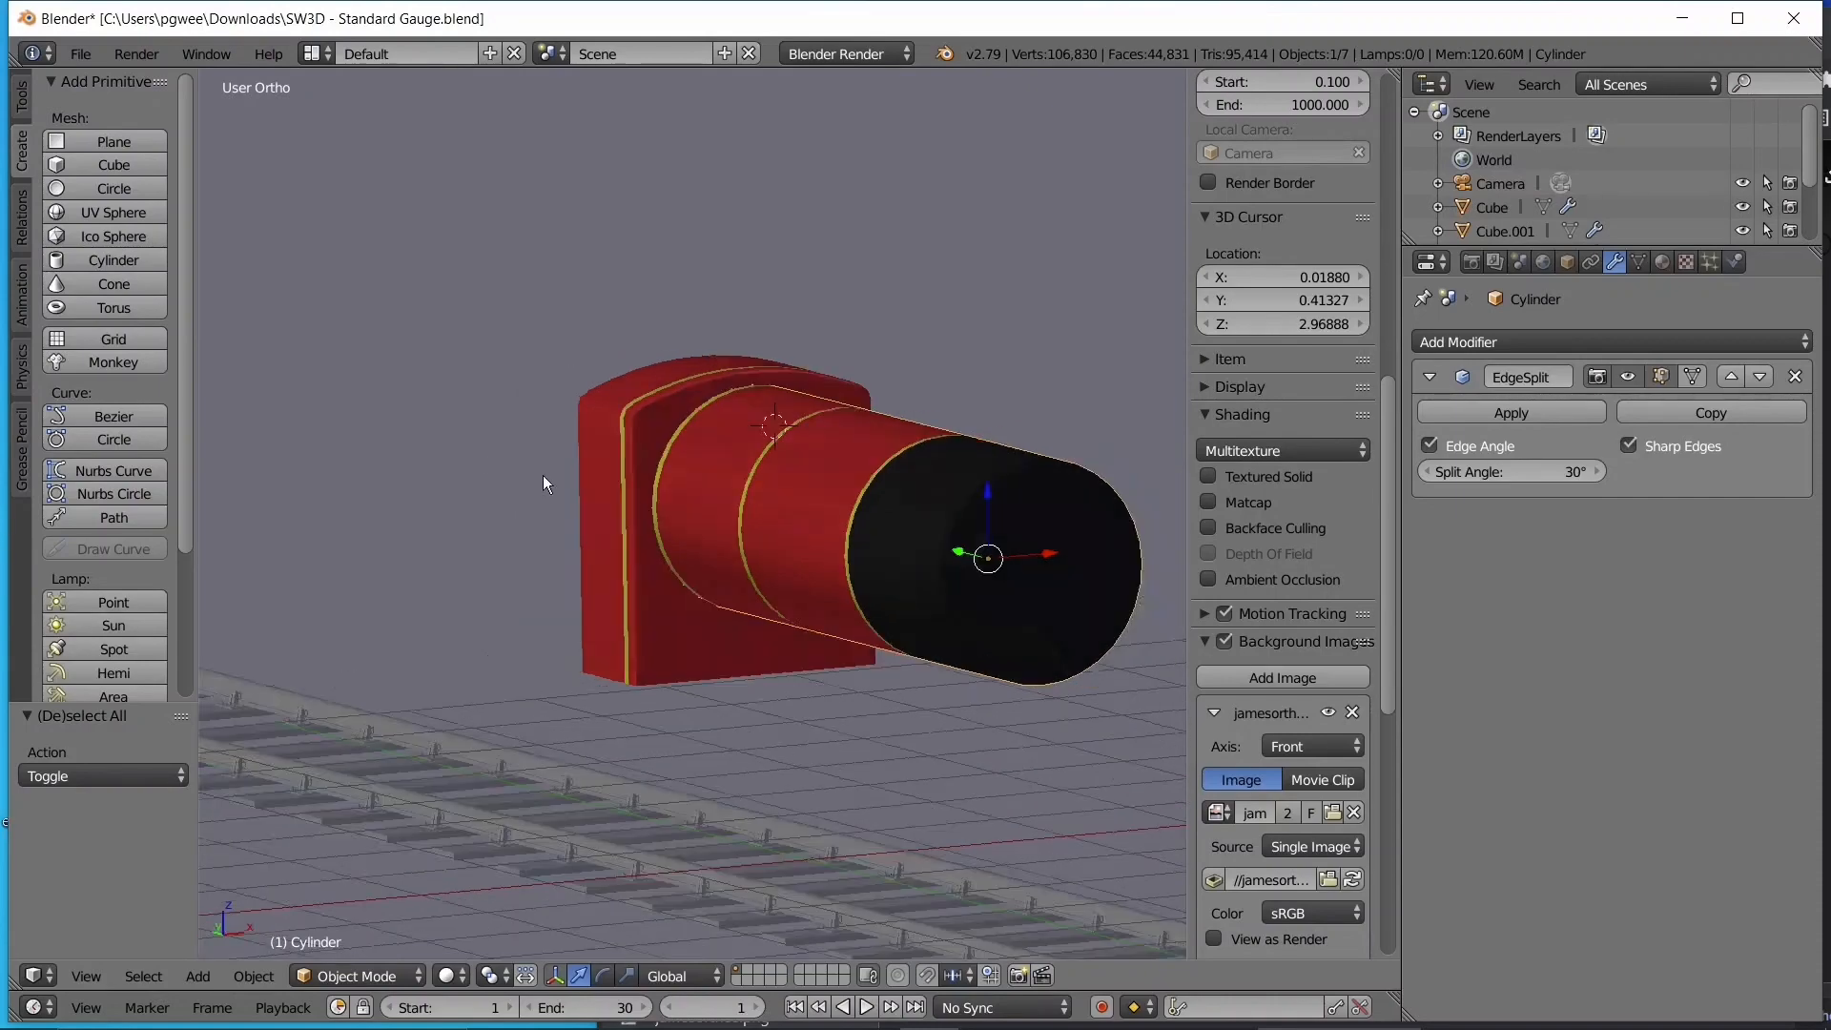
- Compare the boiler with the side reference and, in wireframe, with the front reference, keeping the boiler selected
{"action": "key", "text": "KP_3"}
{"action": "middle_click_drag", "start_coordinate": [445, 619], "coordinate": [585, 532], "text": "shift"}
{"action": "scroll", "coordinate": [585, 532], "scroll_direction": "up", "scroll_amount": 1}
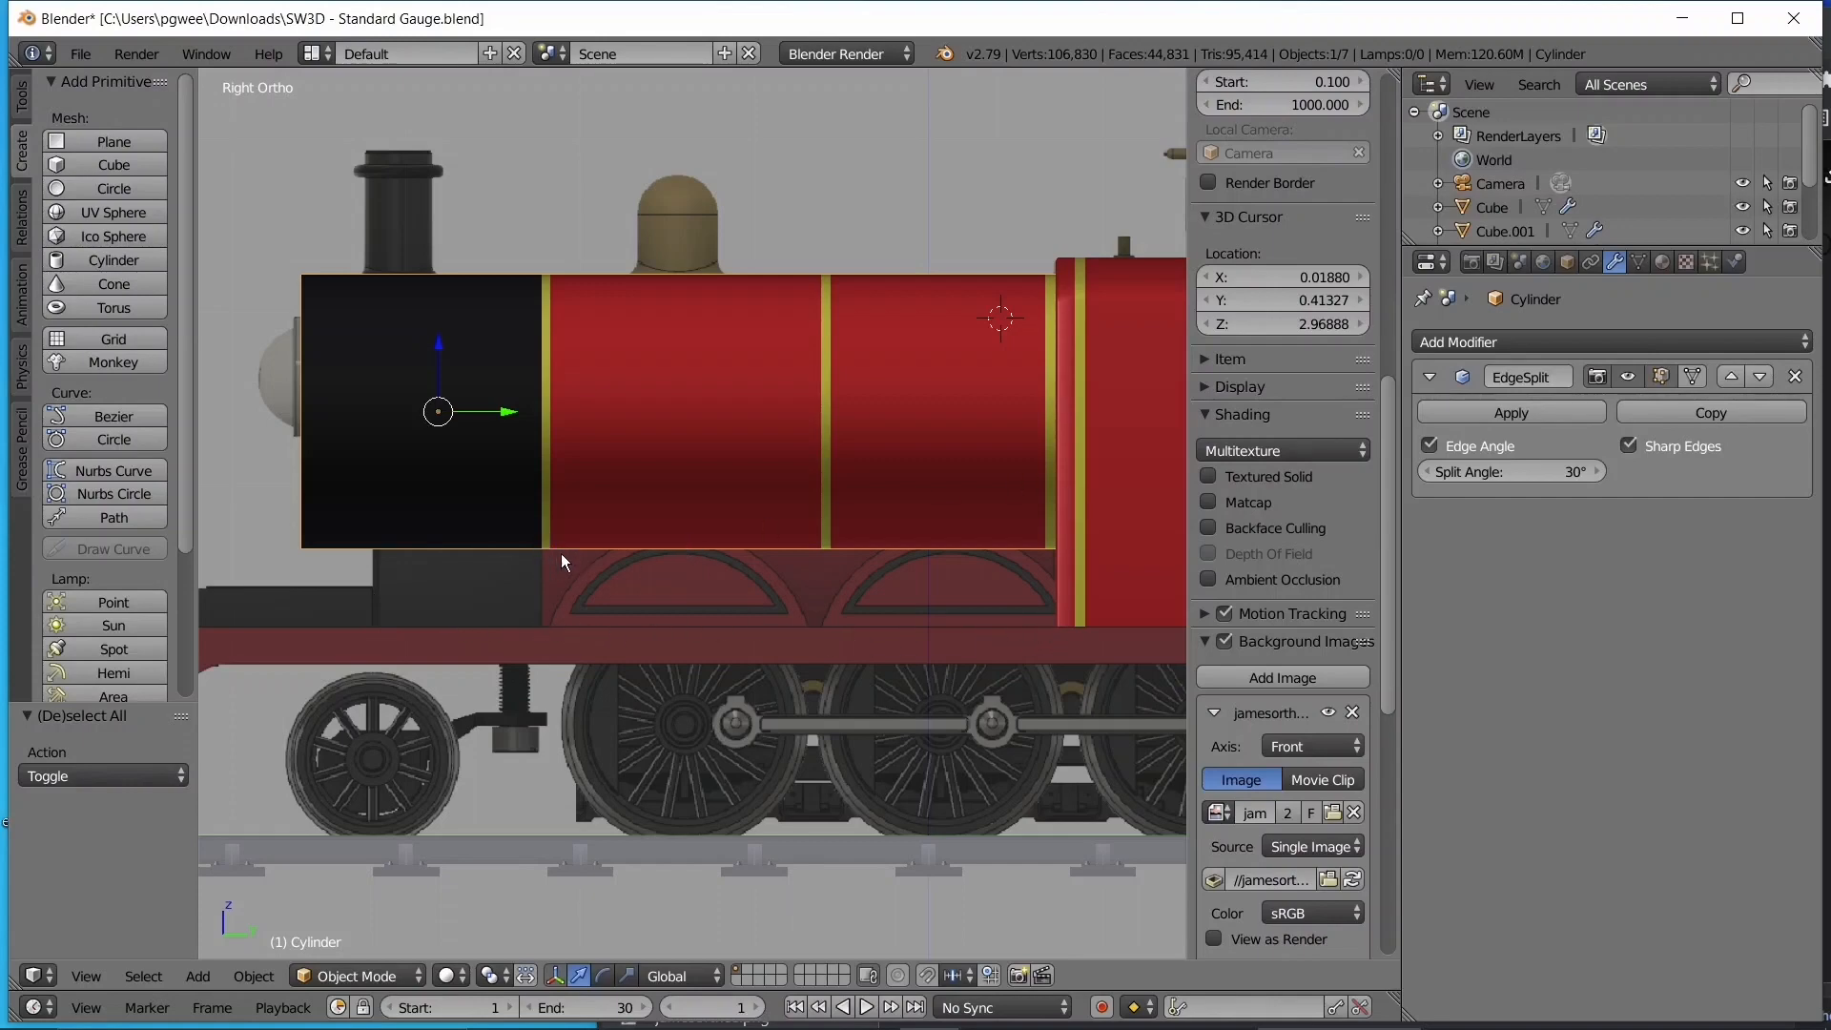
{"action": "key", "text": "KP_1"}
{"action": "key", "text": "z"}
{"action": "key", "text": "a"}
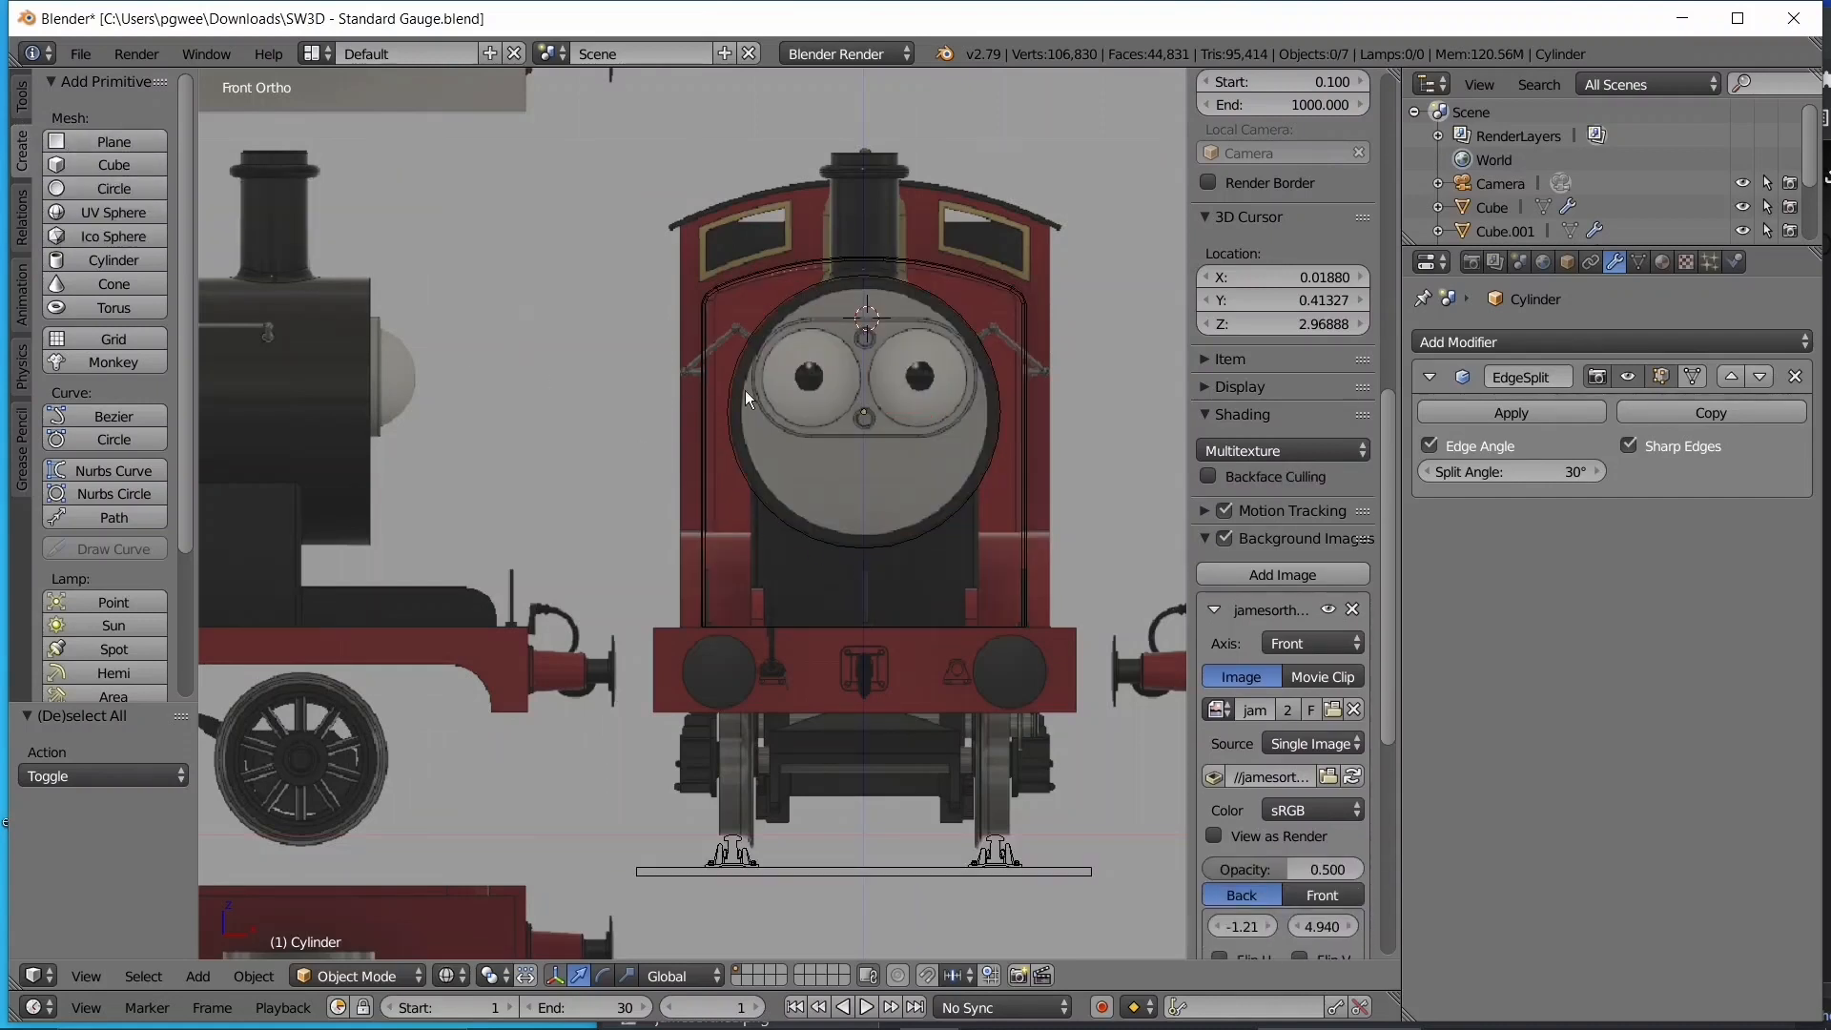
{"action": "right_click", "coordinate": [799, 516]}
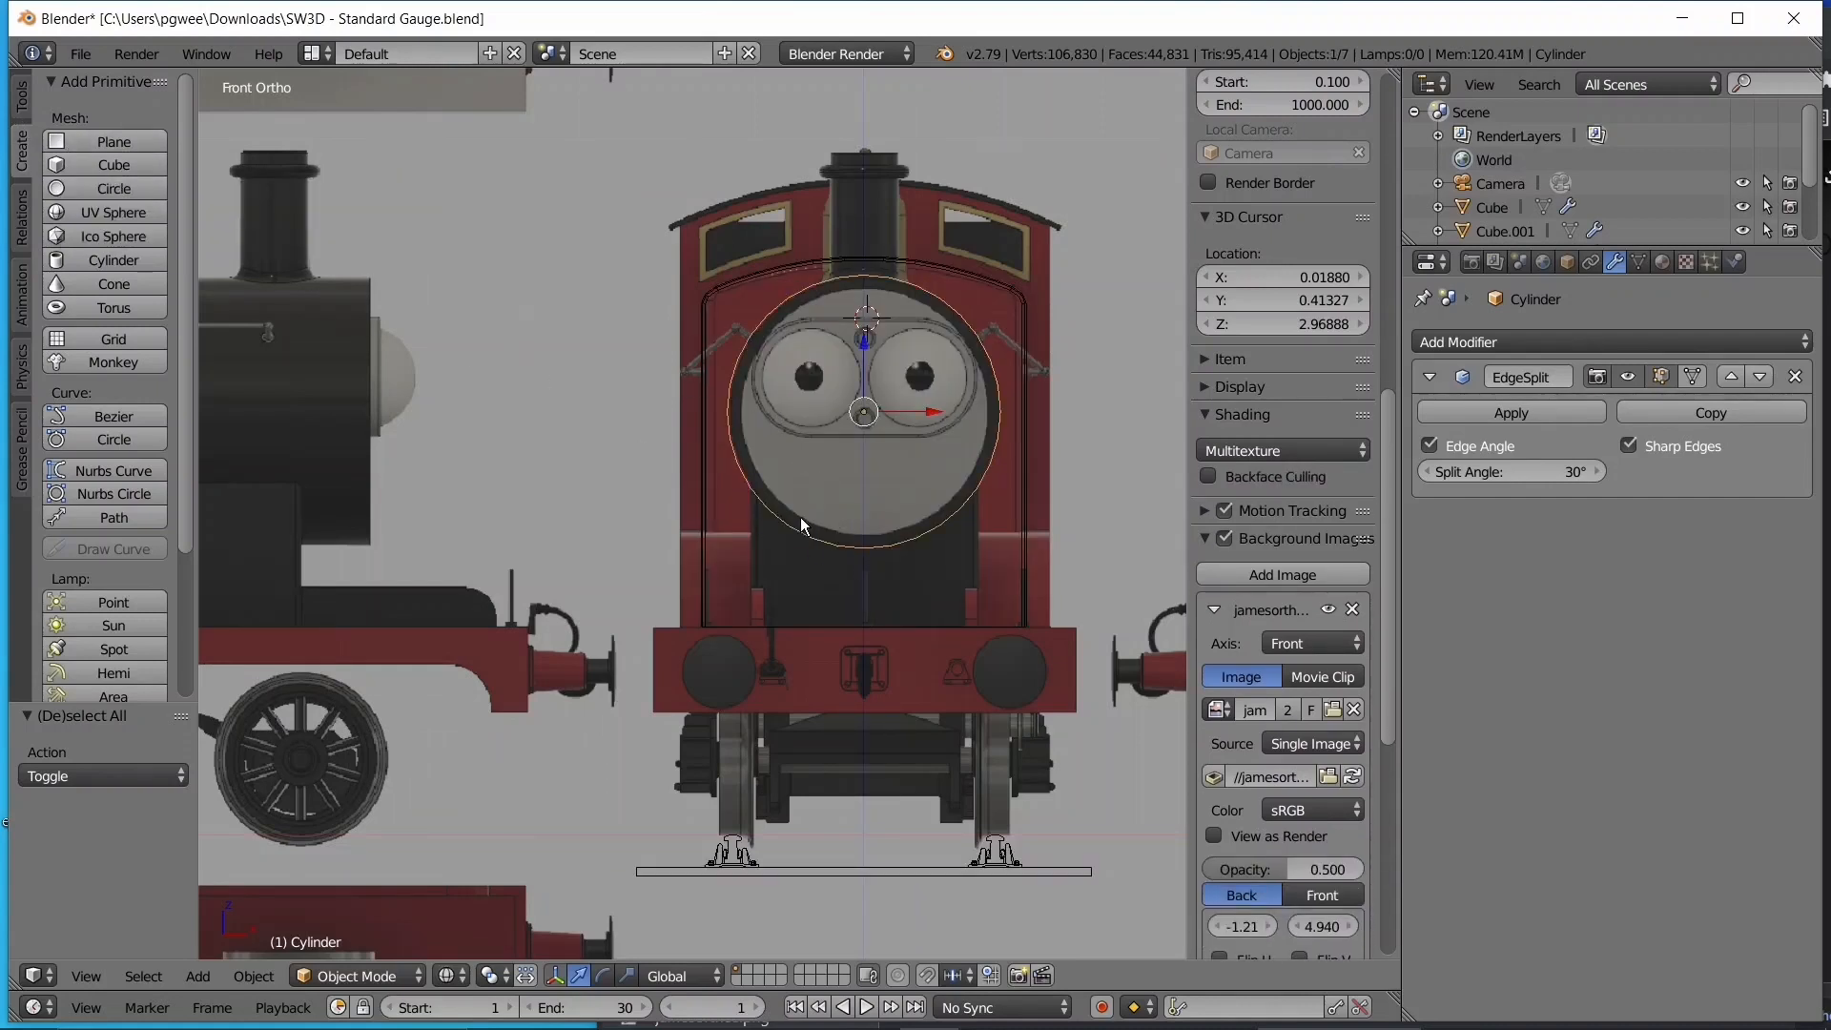
{"action": "key", "text": "Tab"}
{"action": "scroll", "coordinate": [810, 515], "scroll_direction": "up", "scroll_amount": 4}
{"action": "middle_click_drag", "start_coordinate": [892, 506], "coordinate": [878, 509], "text": "shift"}
{"action": "key", "text": "a"}
{"action": "key", "text": "z"}
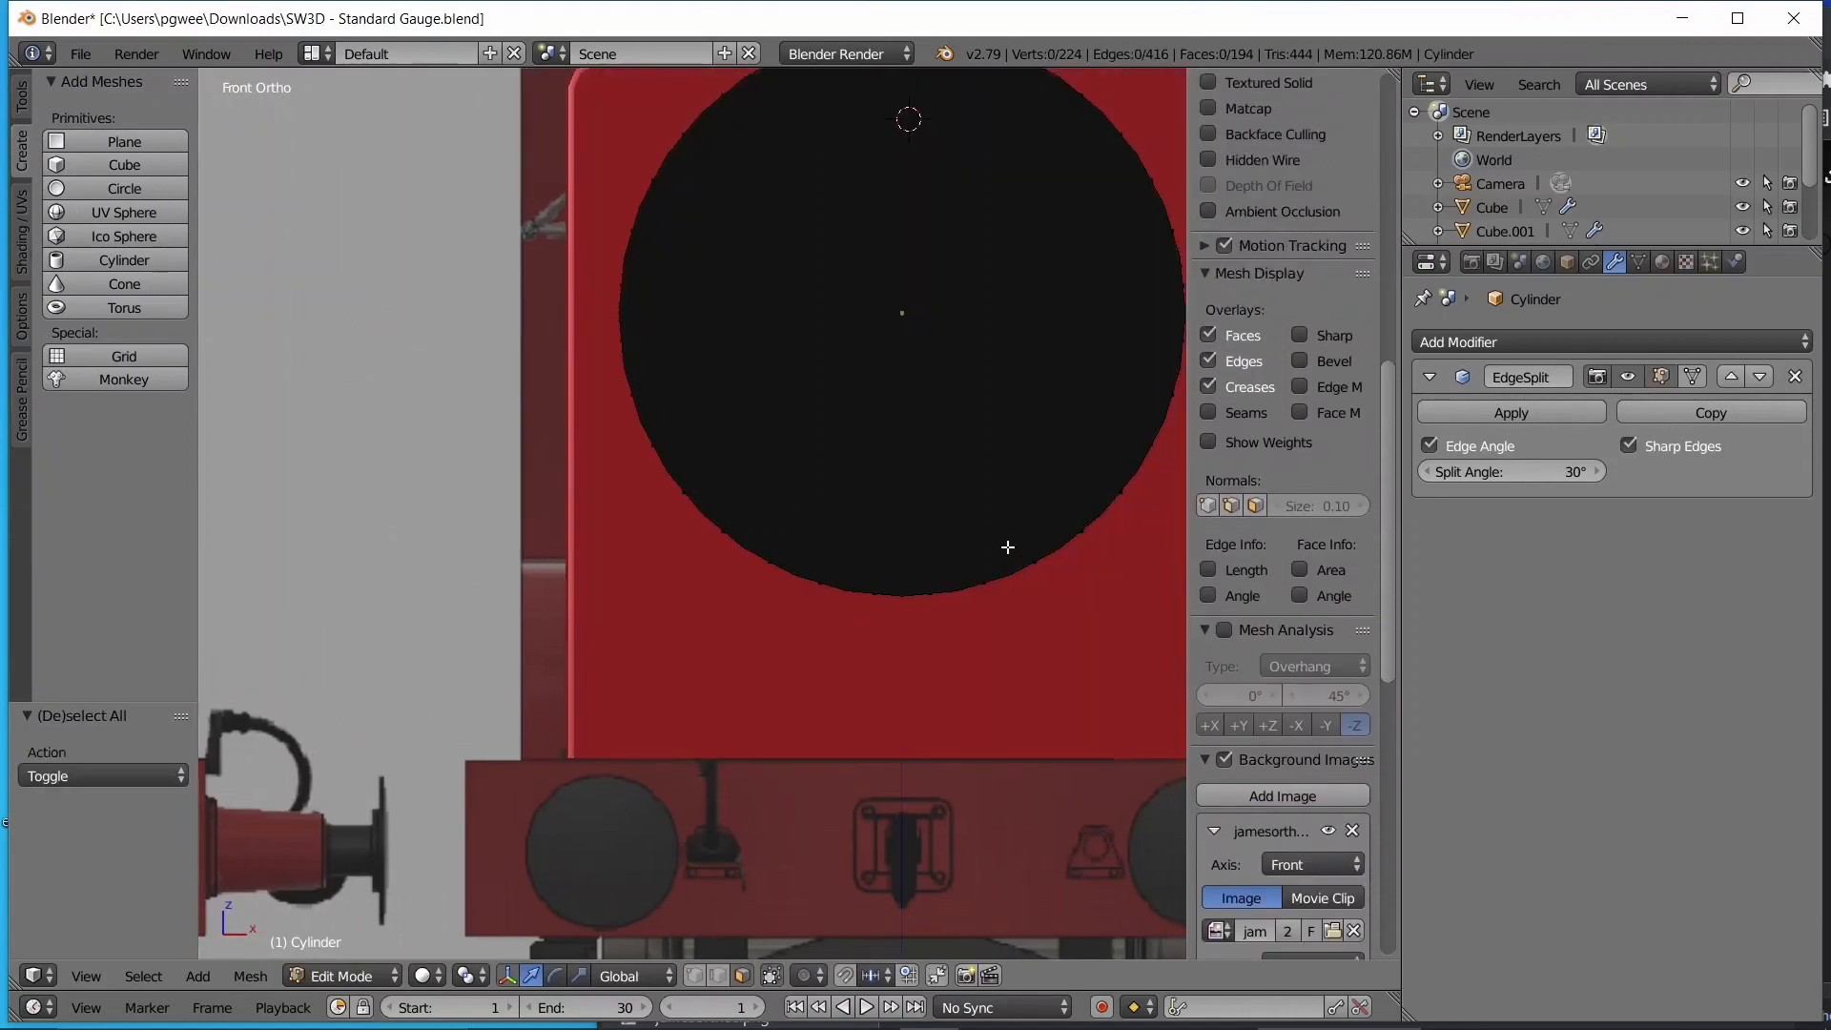
{"action": "middle_click_drag", "start_coordinate": [1021, 547], "coordinate": [849, 572], "text": "shift"}
{"action": "key", "text": "z"}
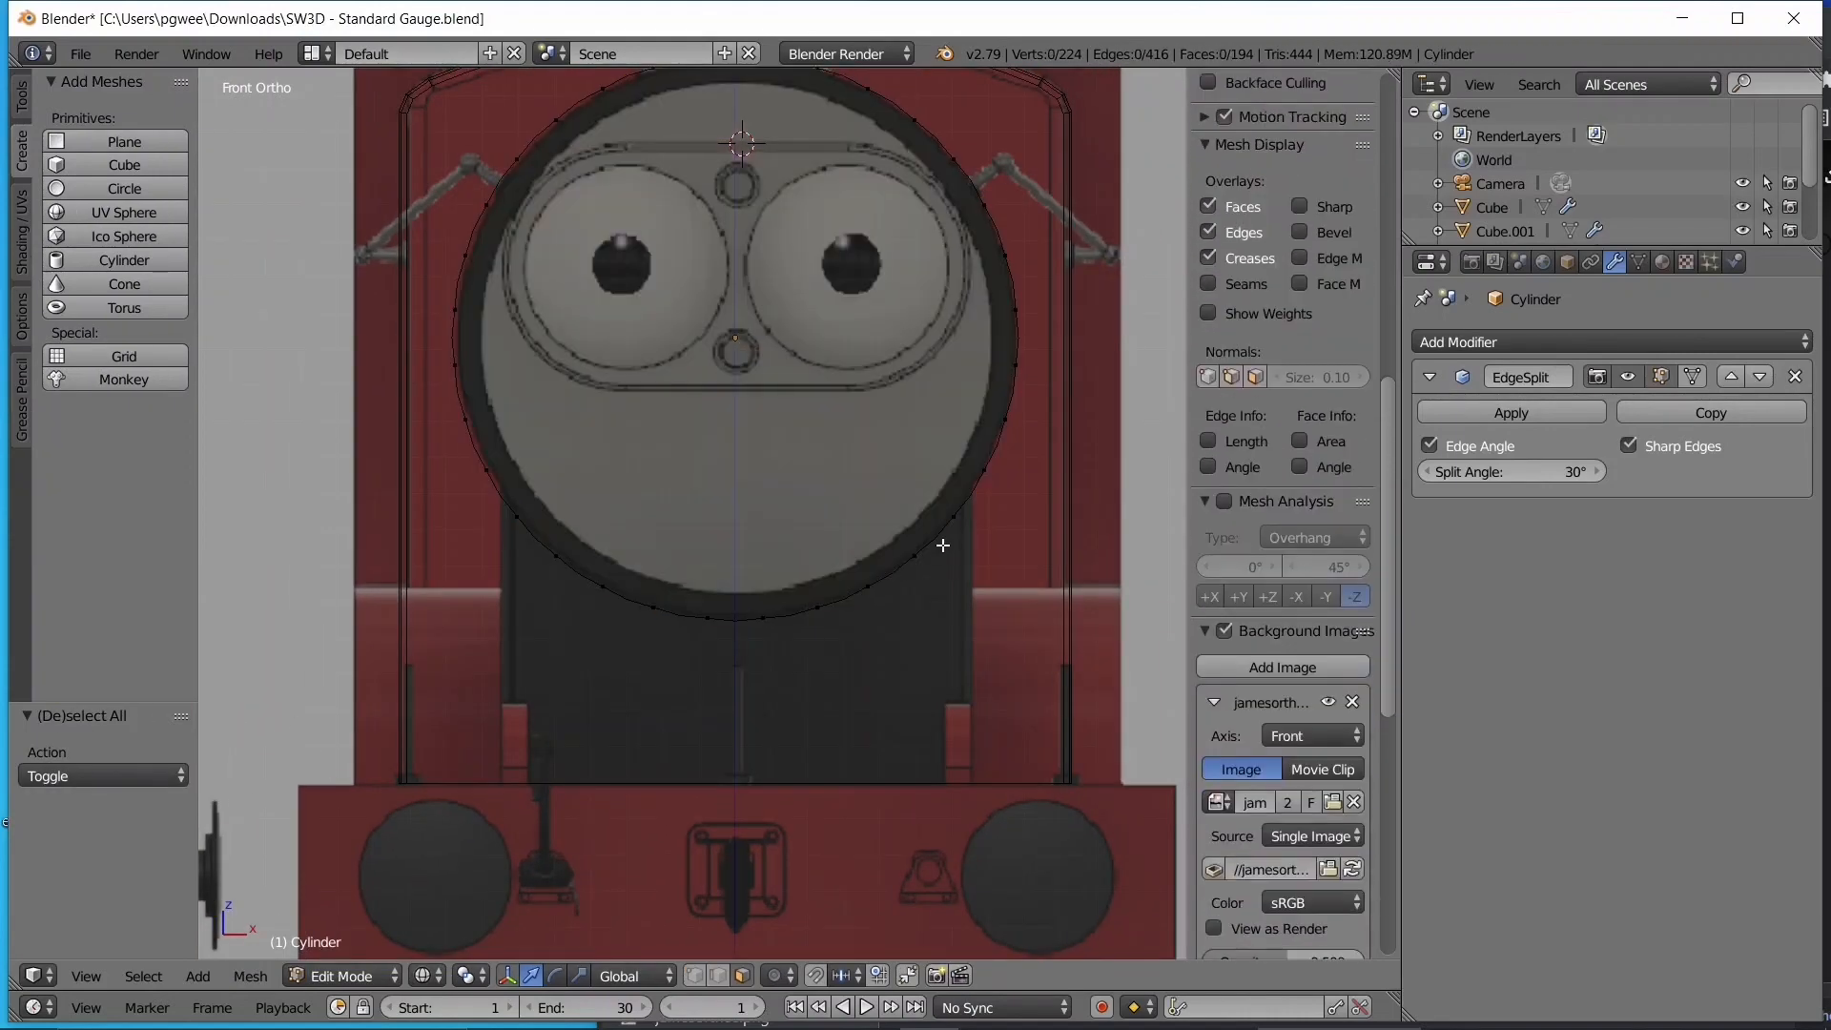
{"action": "key", "text": "a"}
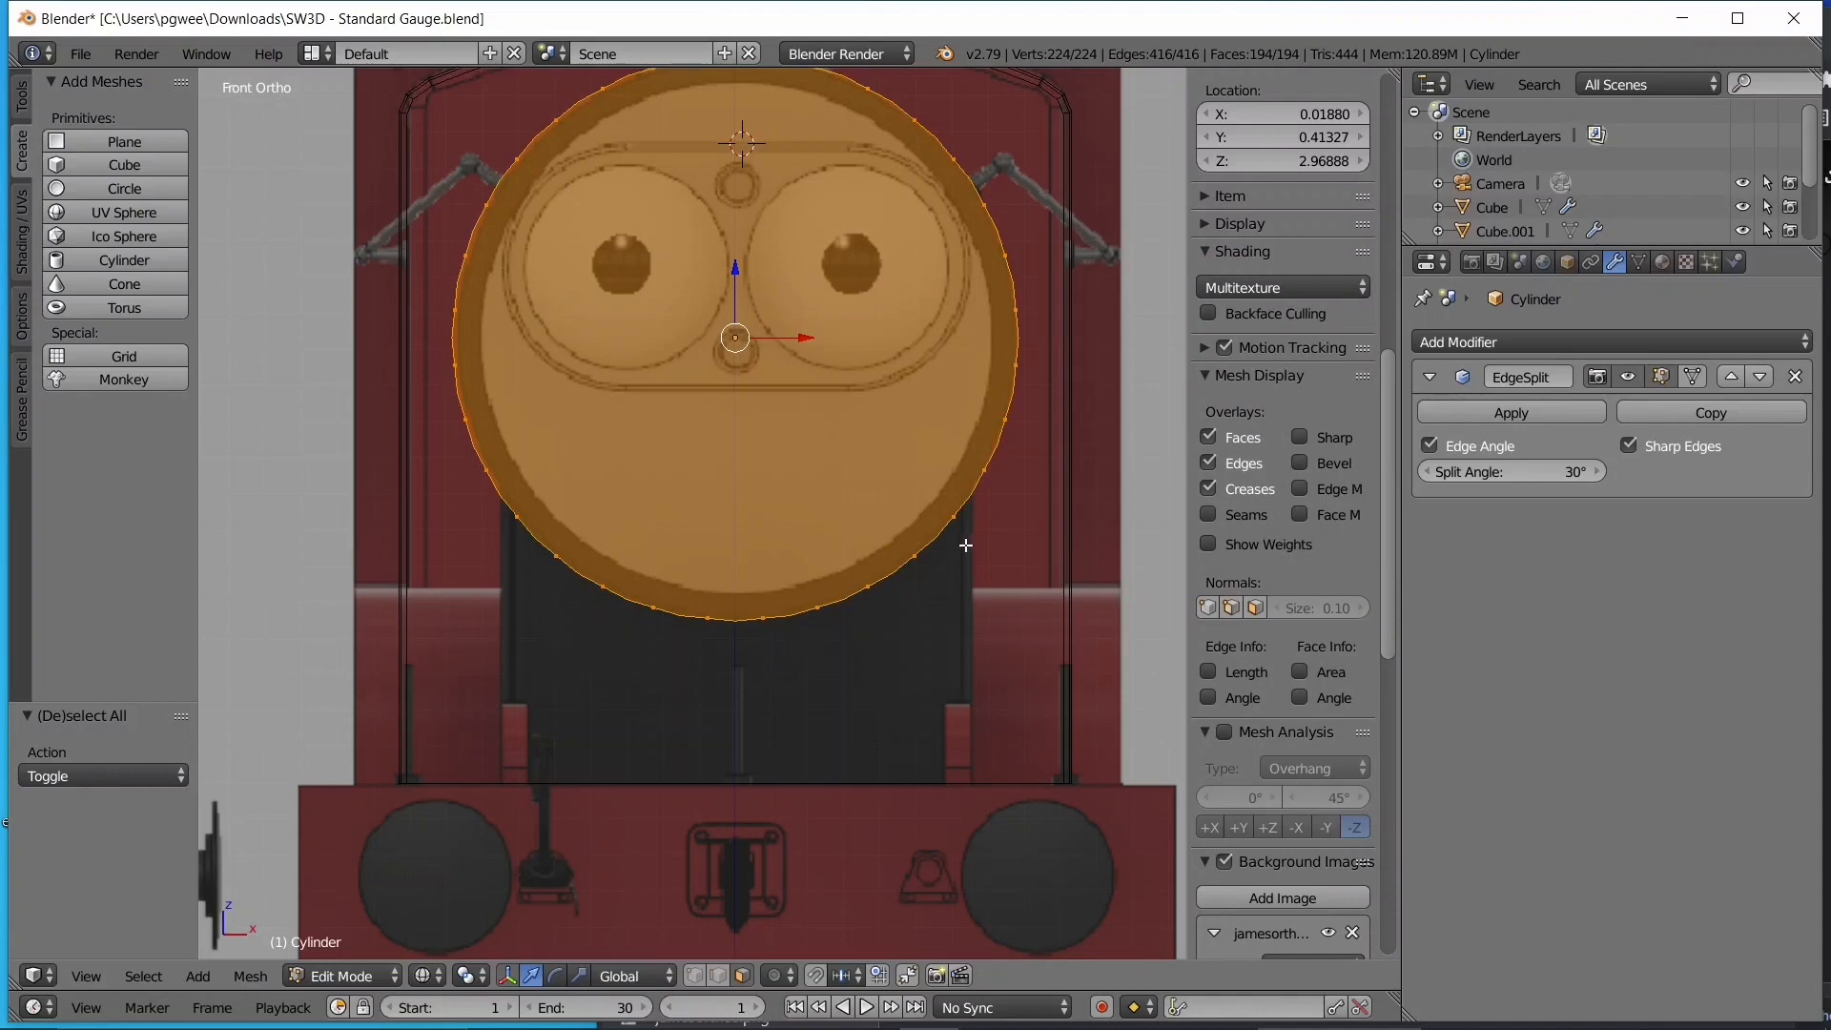
{"action": "key", "text": "a"}
{"action": "key", "text": "c"}
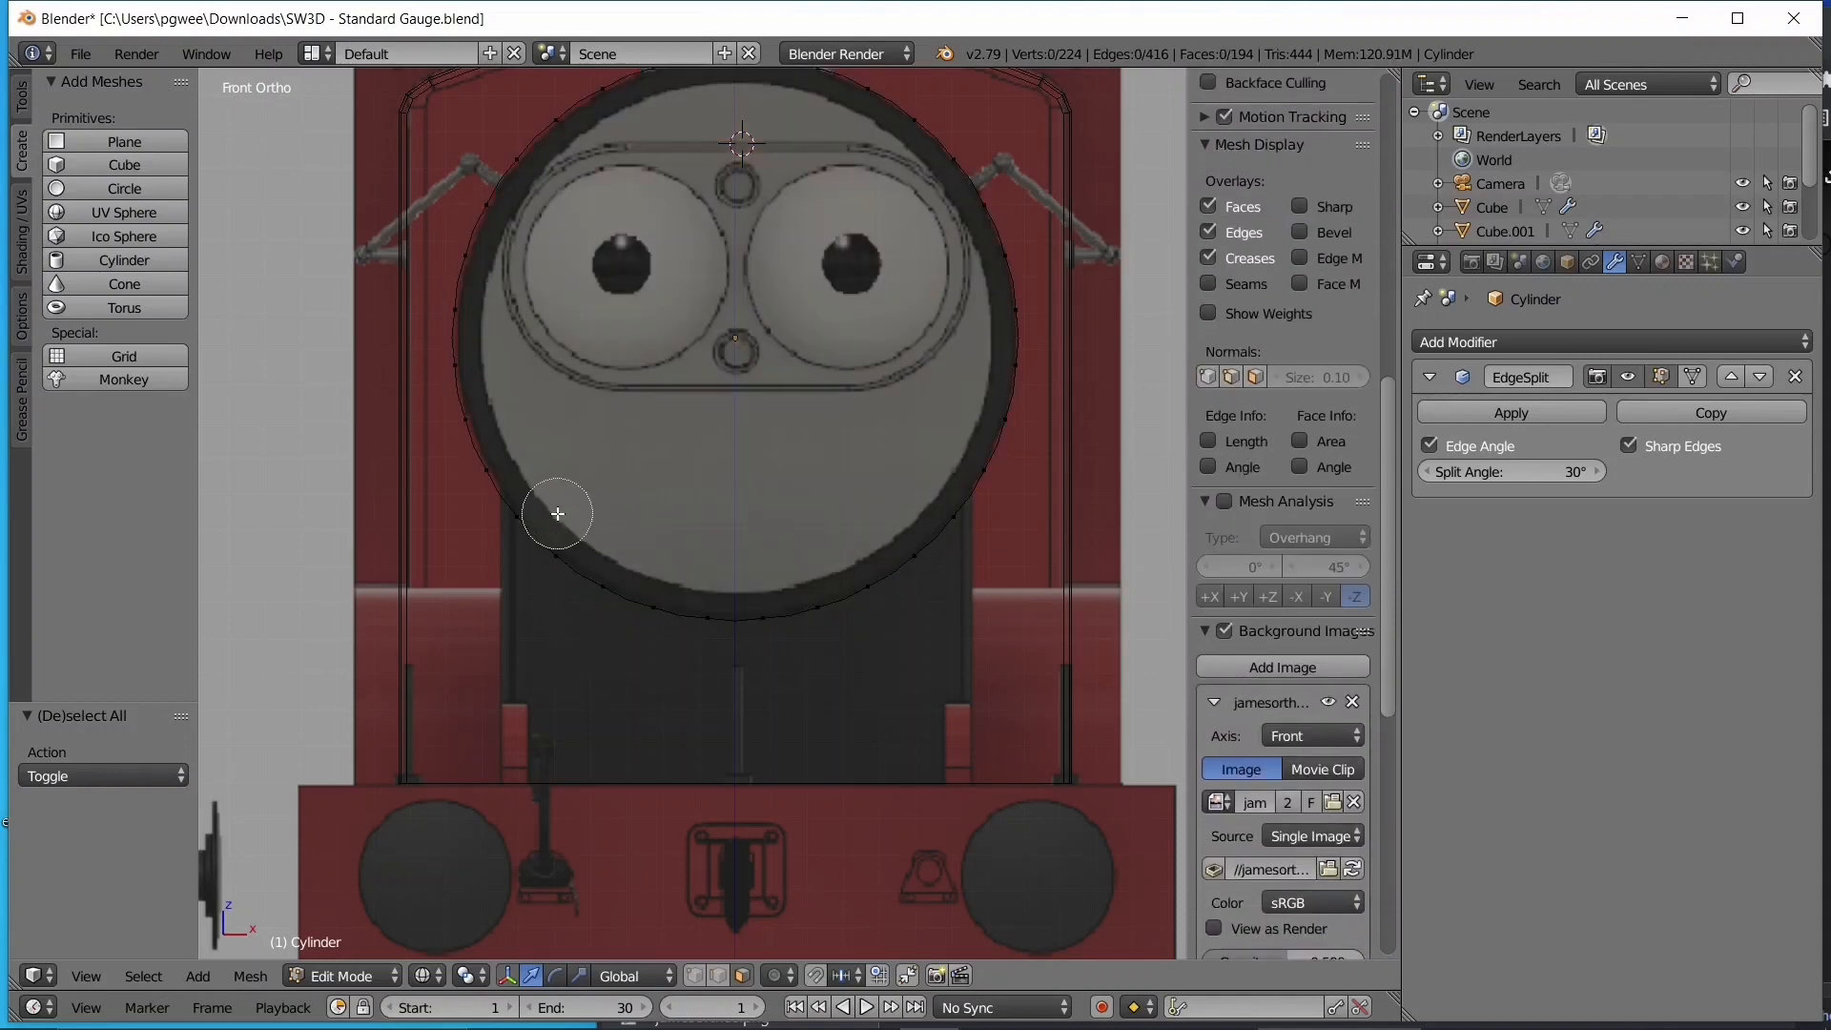
{"action": "key", "text": "Escape"}
{"action": "key", "text": "z"}
{"action": "middle_click_drag", "start_coordinate": [665, 716], "coordinate": [773, 722]}
{"action": "key", "text": "Tab"}
{"action": "key", "text": "KP_1"}
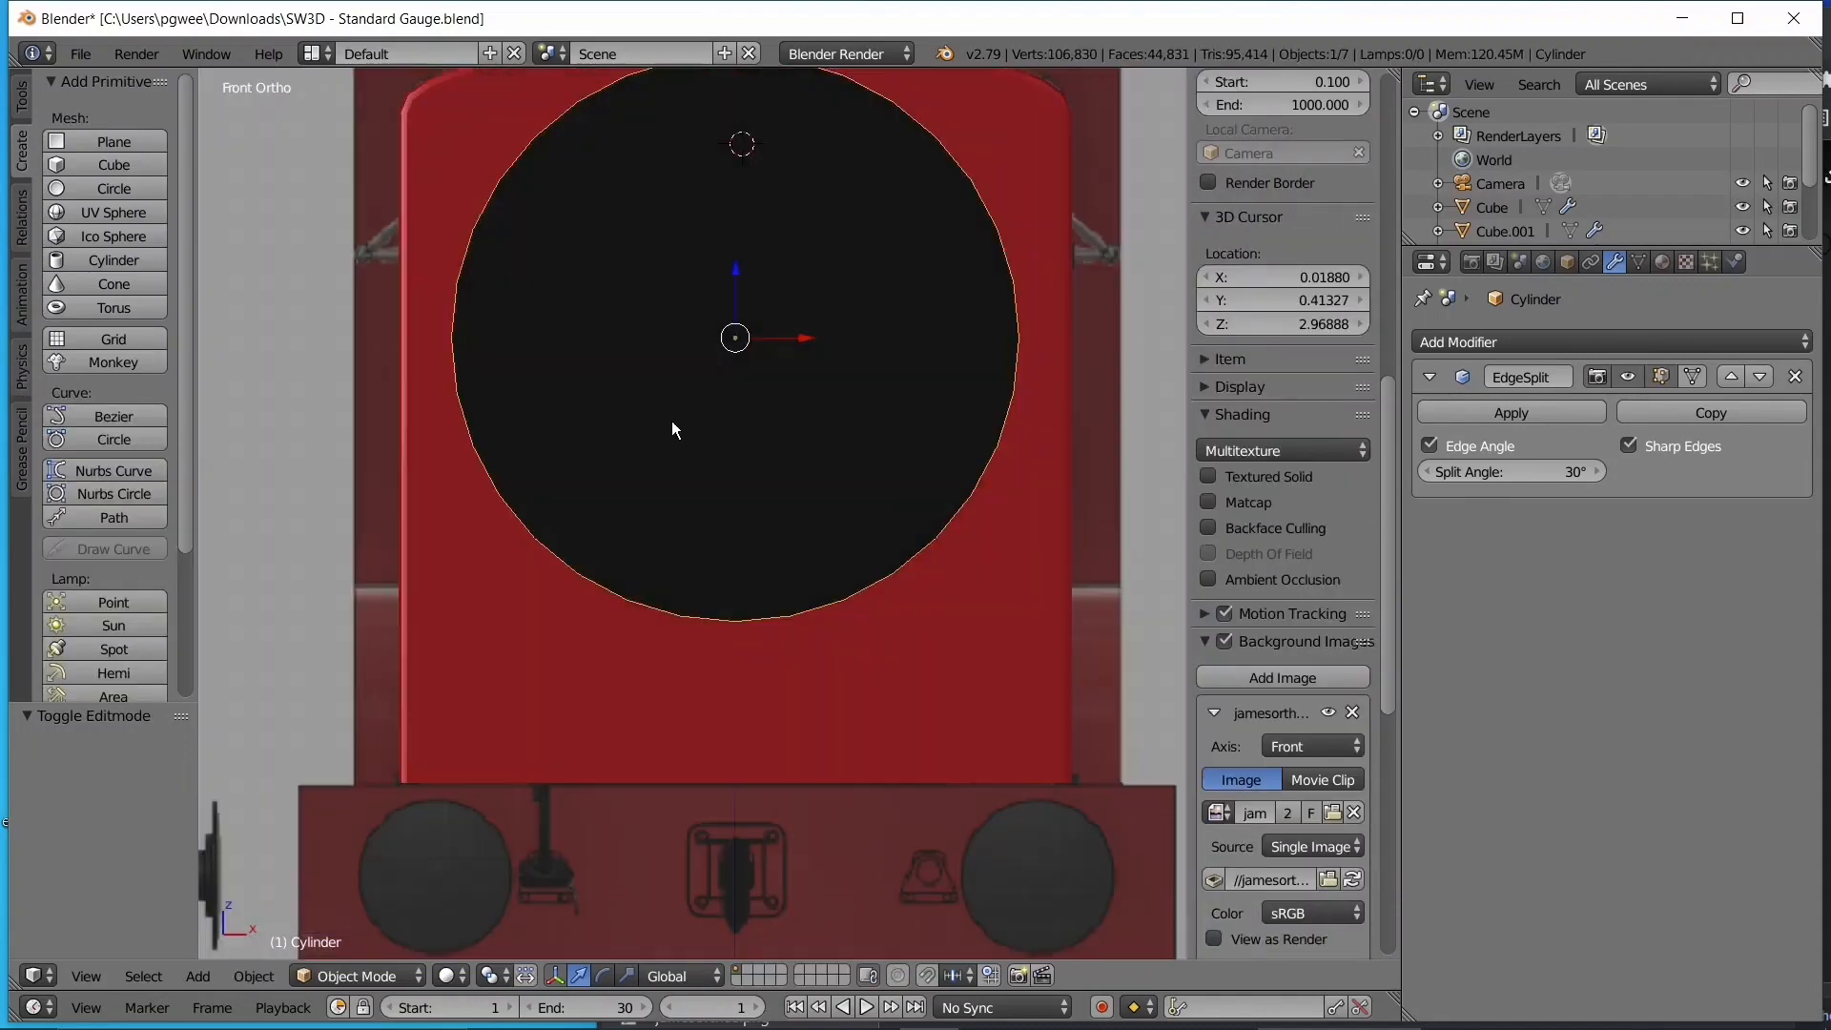
- In Edit Mode, circle-select the boiler's lower faces across the width of the smokebox support in the front reference, in wireframe
{"action": "key", "text": "z"}
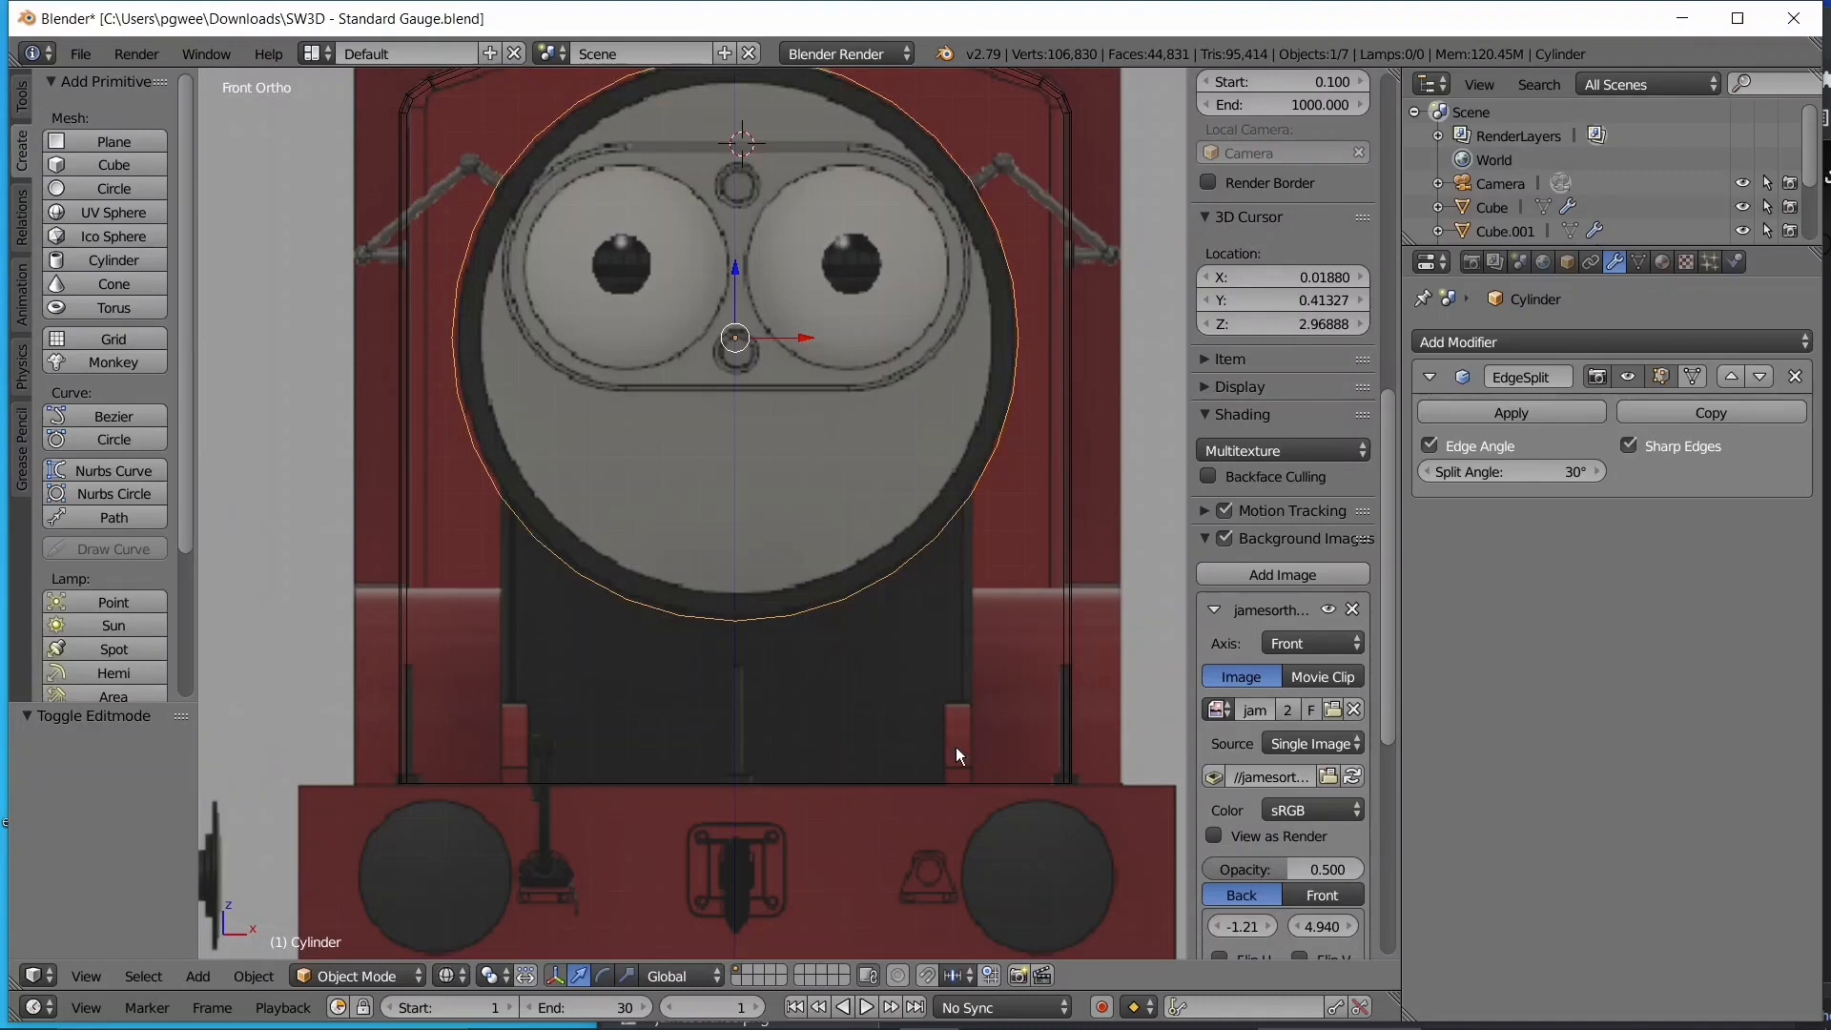
{"action": "key", "text": "z"}
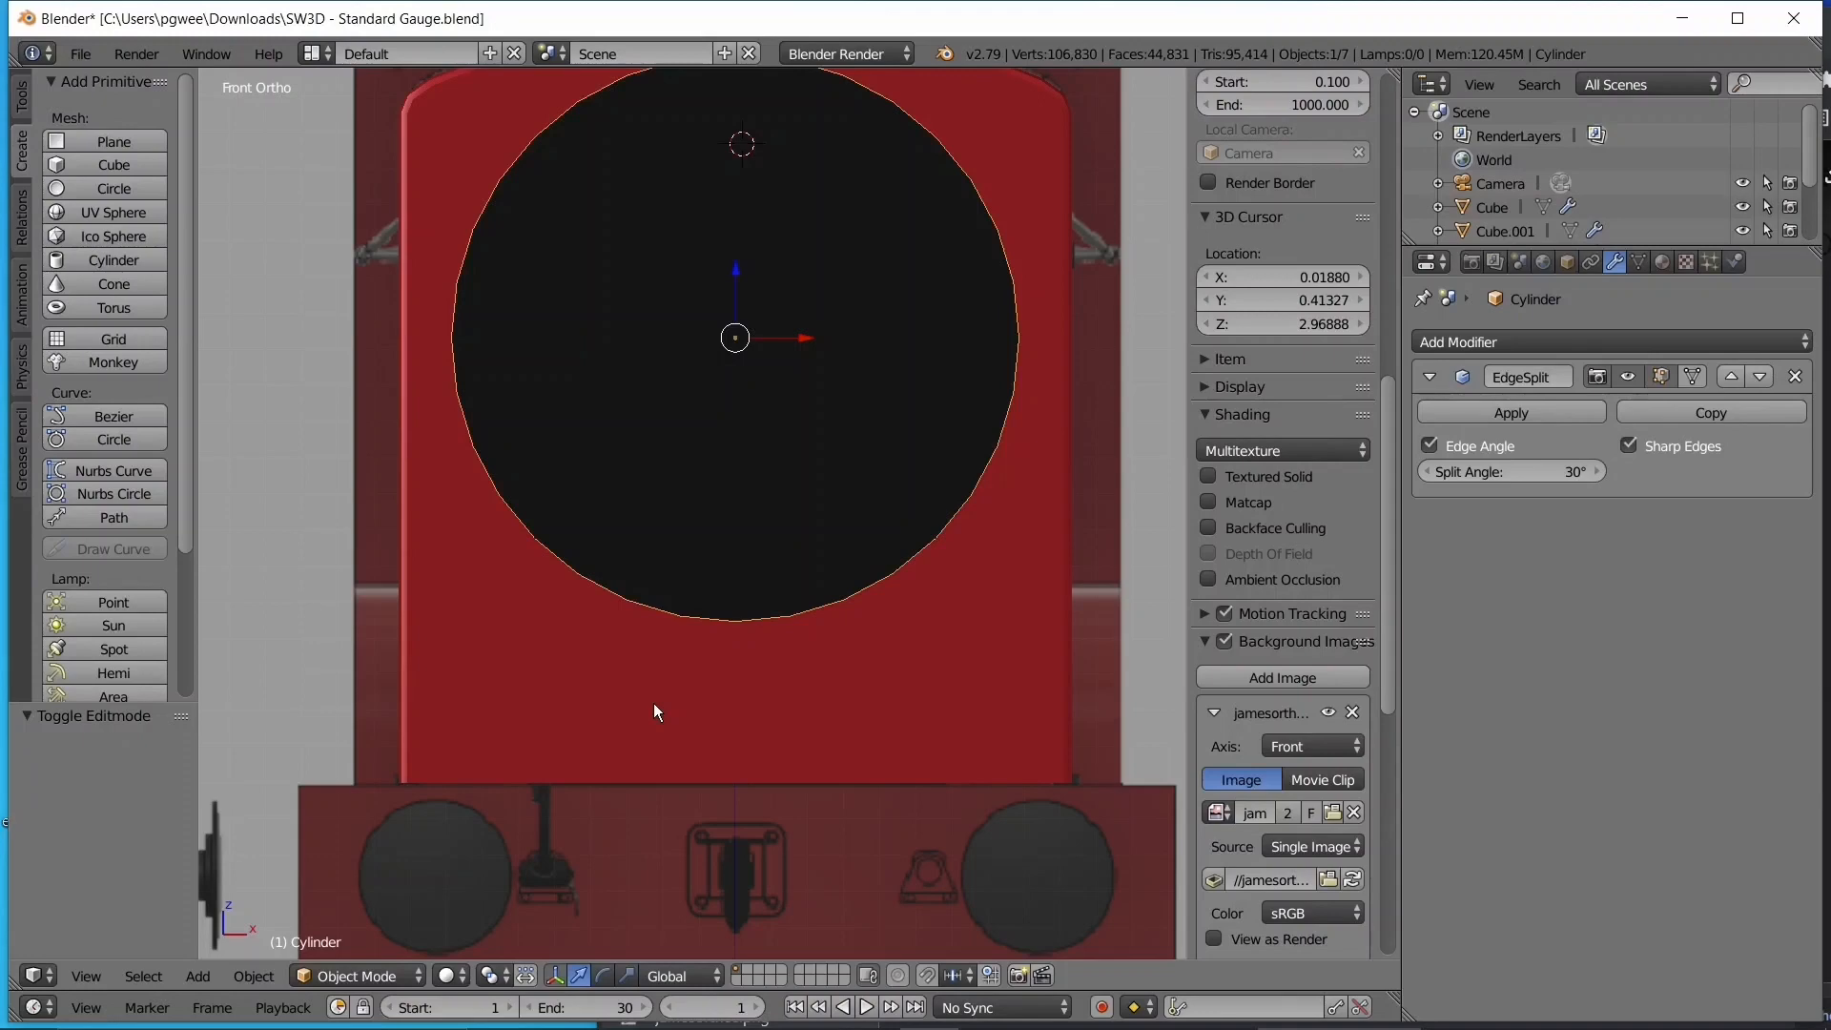
{"action": "key", "text": "z"}
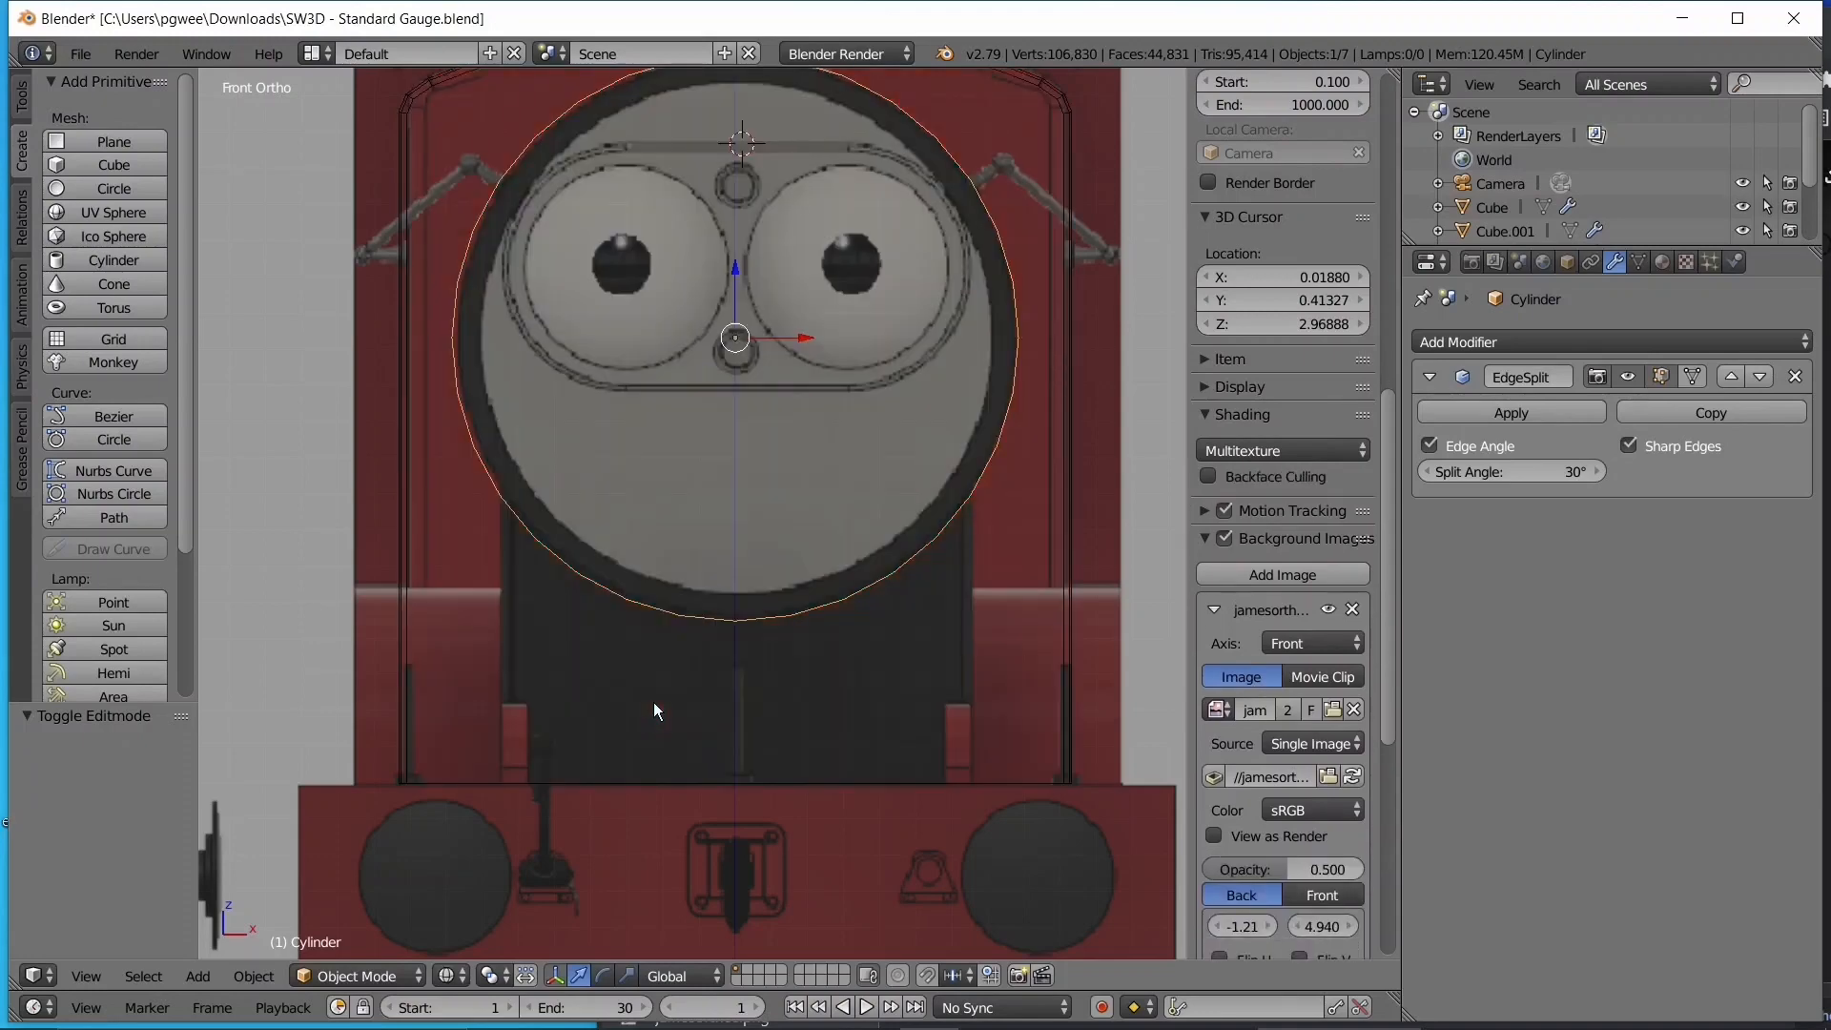
{"action": "key", "text": "Tab"}
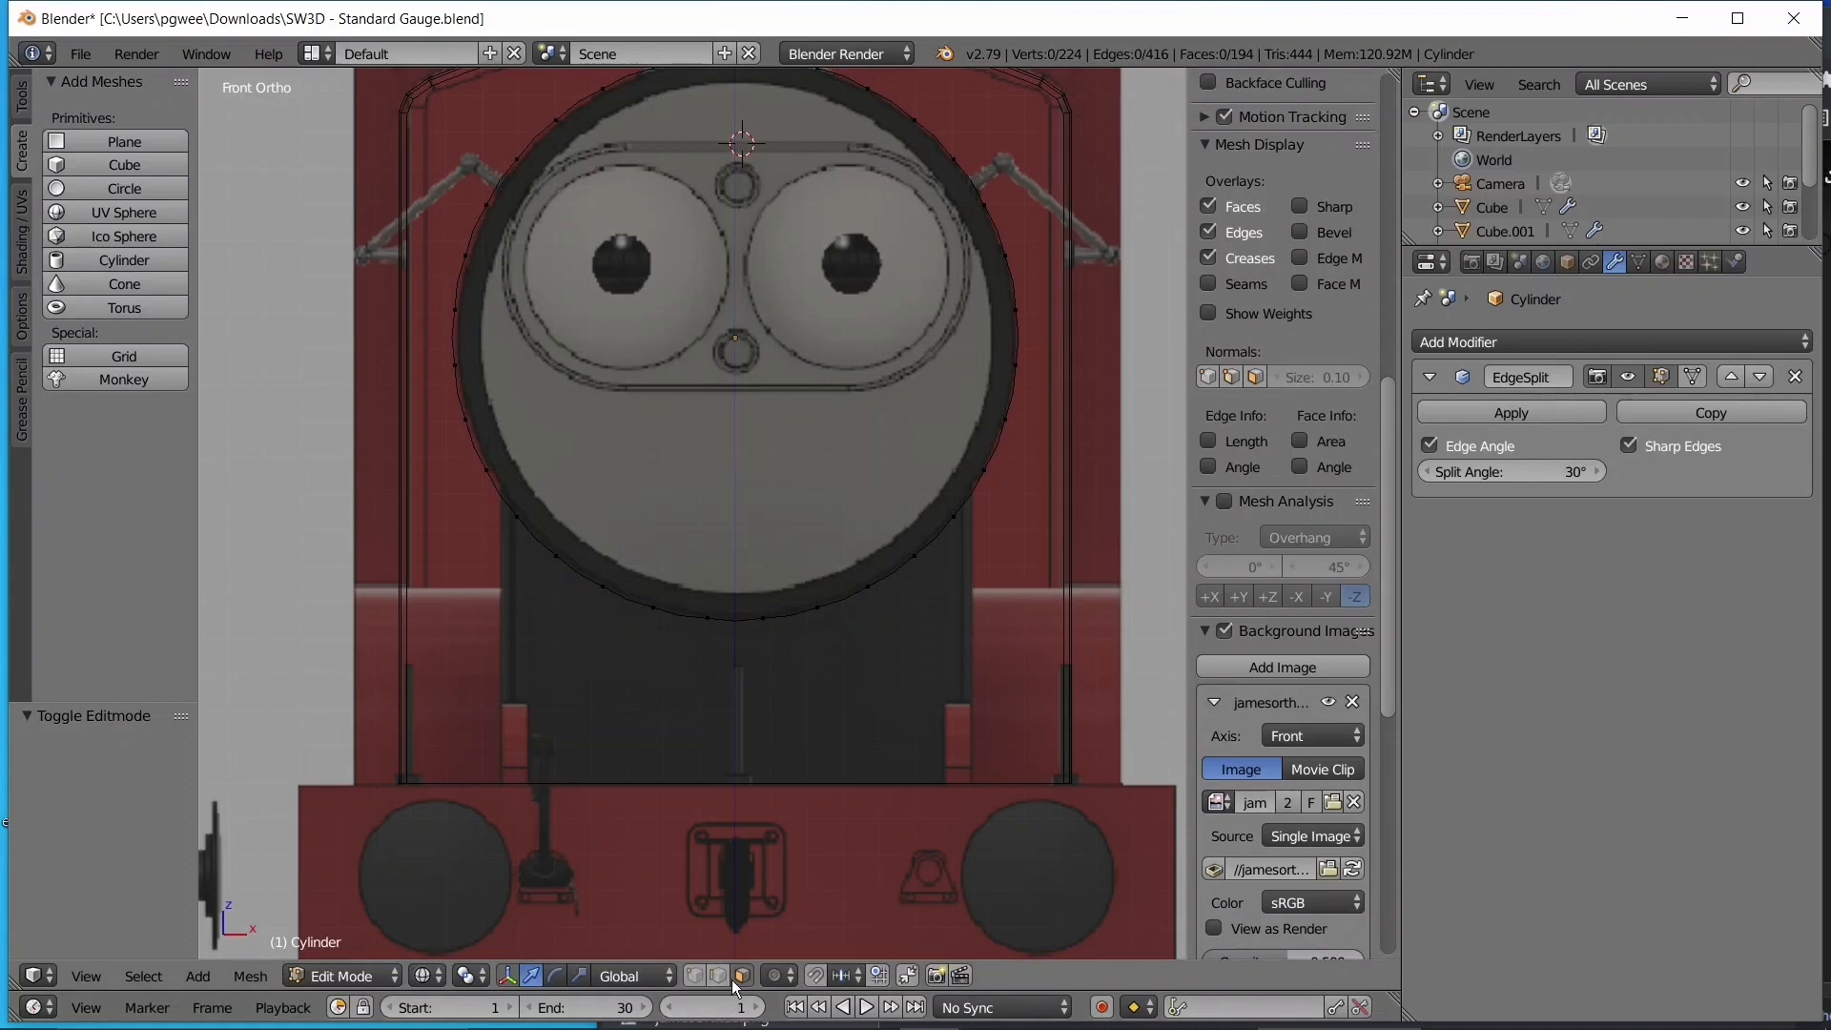
{"action": "key", "text": "c"}
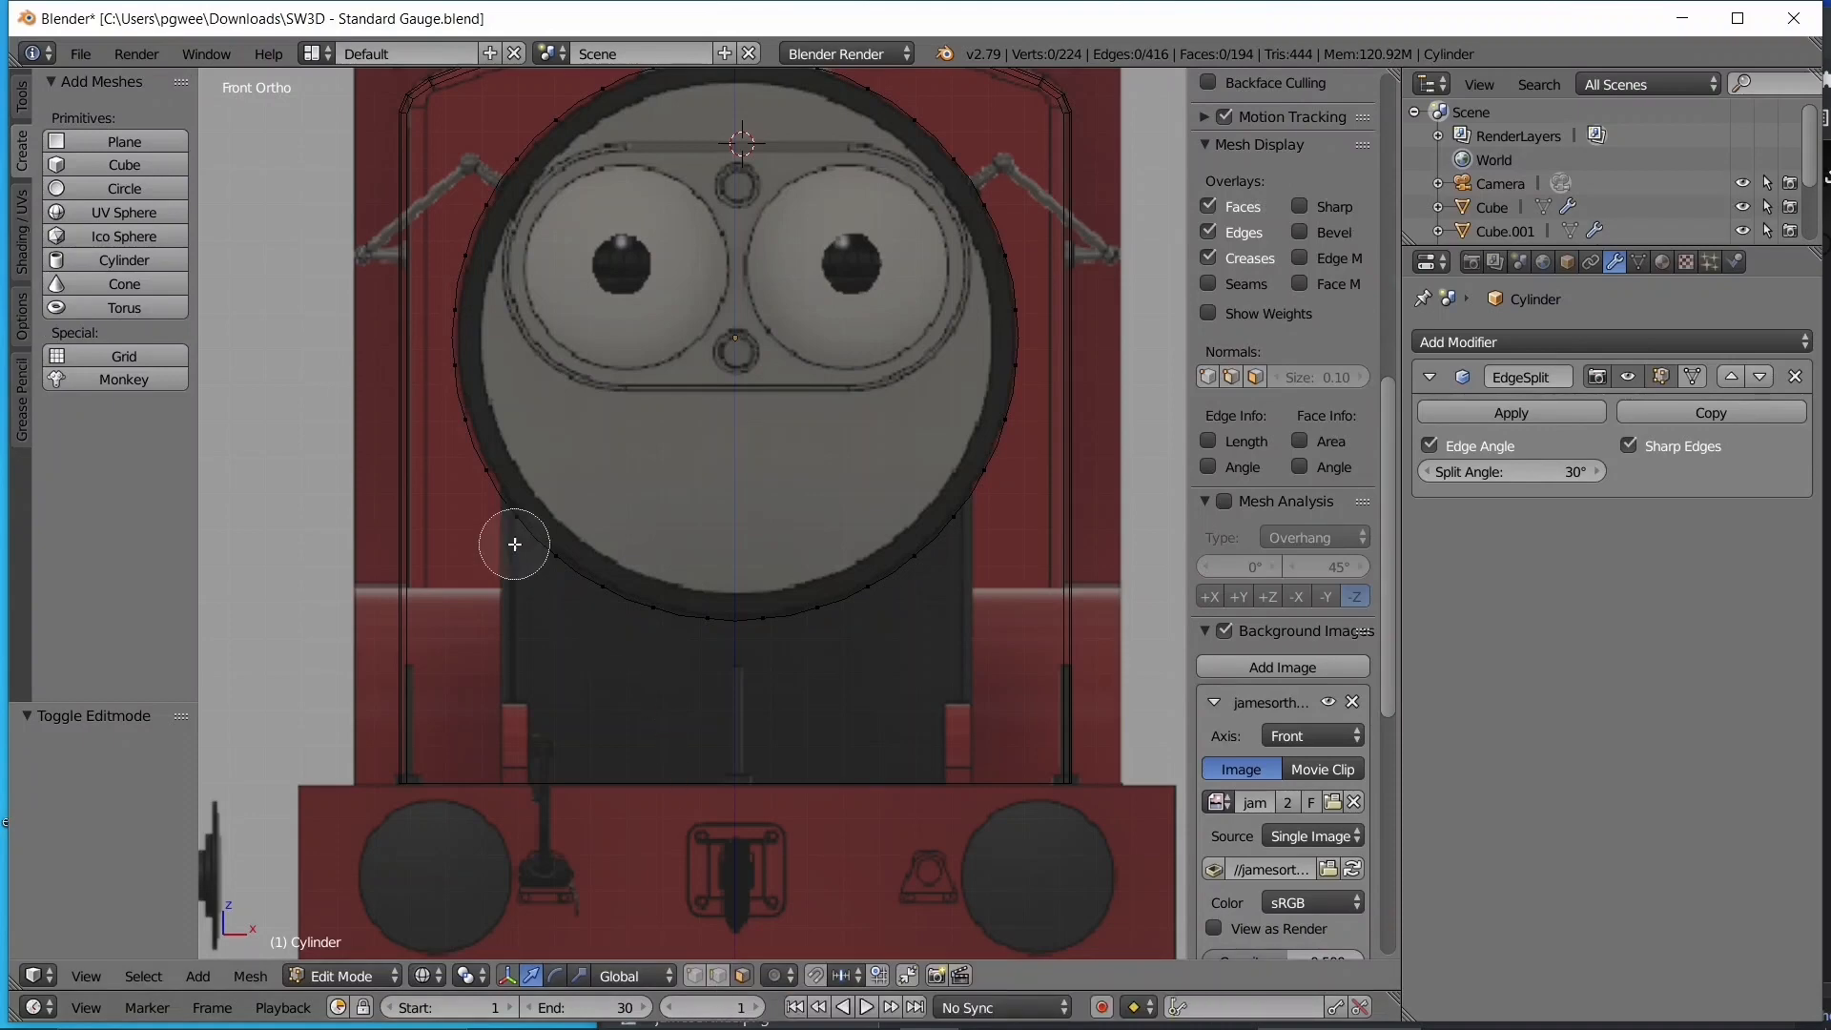
{"action": "left_click", "coordinate": [536, 518]}
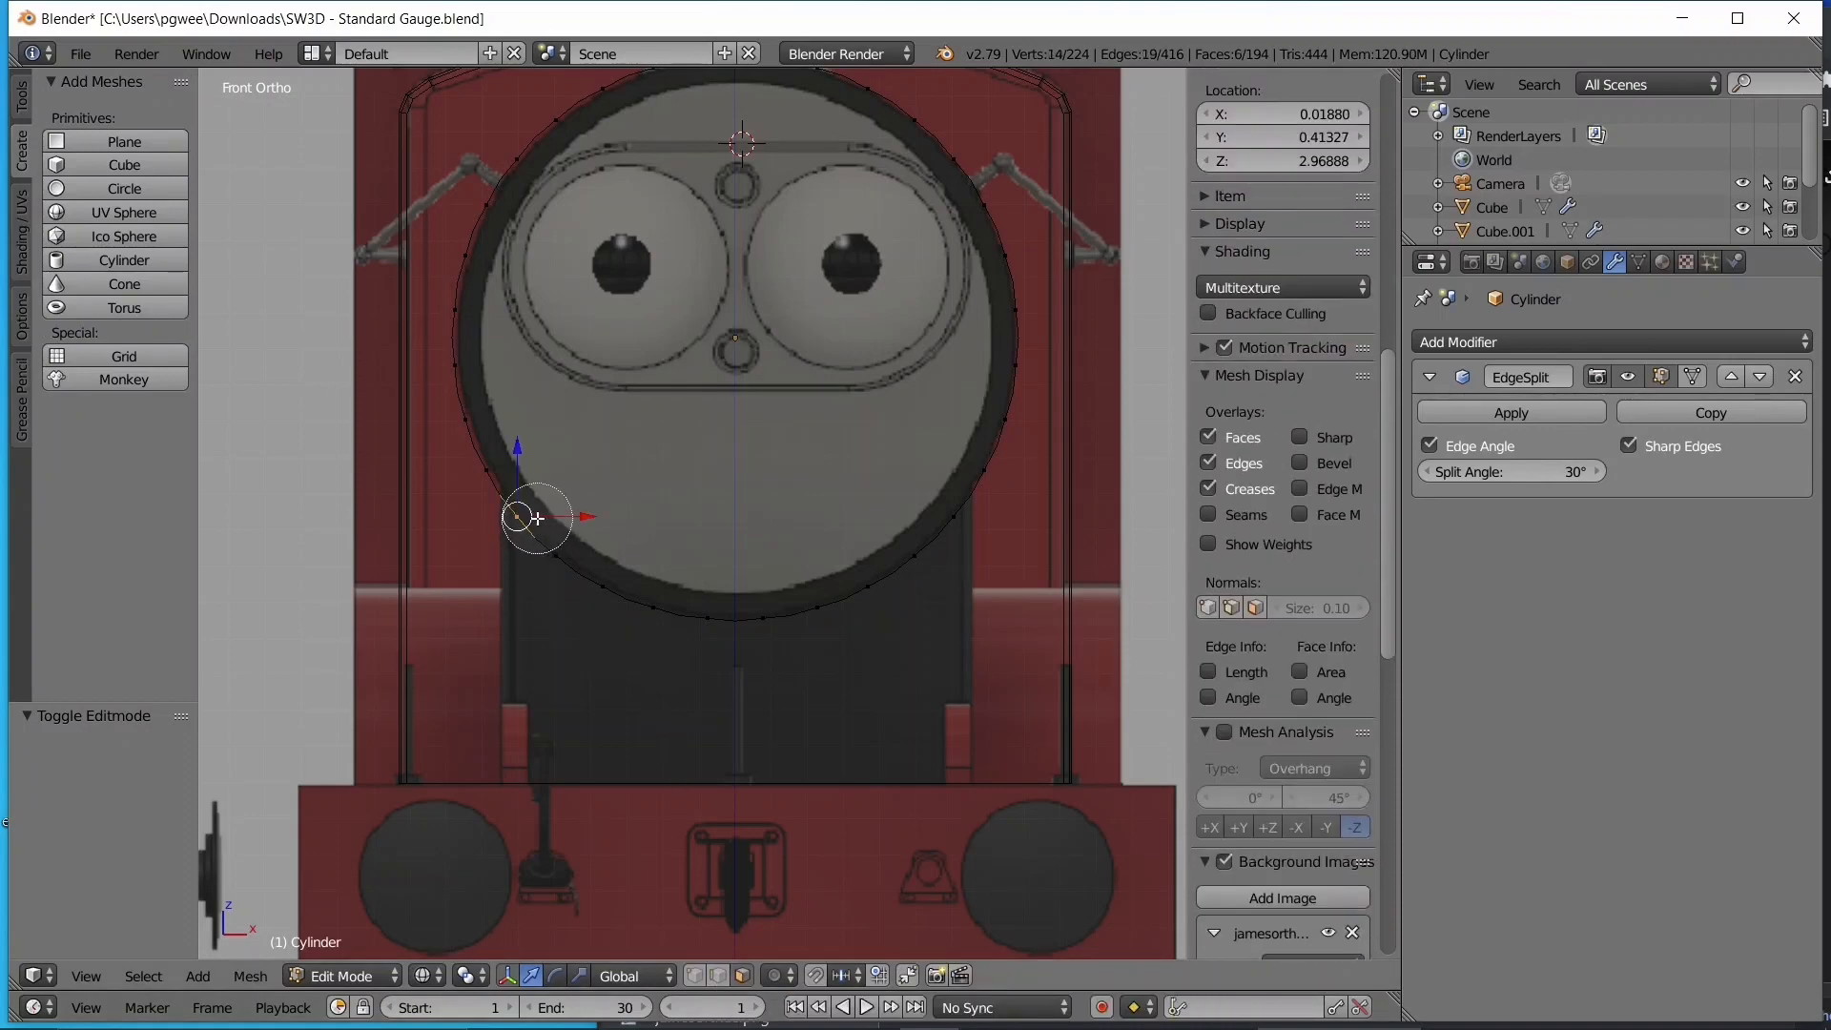
{"action": "mouse_move", "coordinate": [537, 518]}
{"action": "left_mouse_down"}
{"action": "mouse_move", "coordinate": [672, 612]}
{"action": "mouse_move", "coordinate": [792, 617]}
{"action": "mouse_move", "coordinate": [948, 524]}
{"action": "left_mouse_up"}
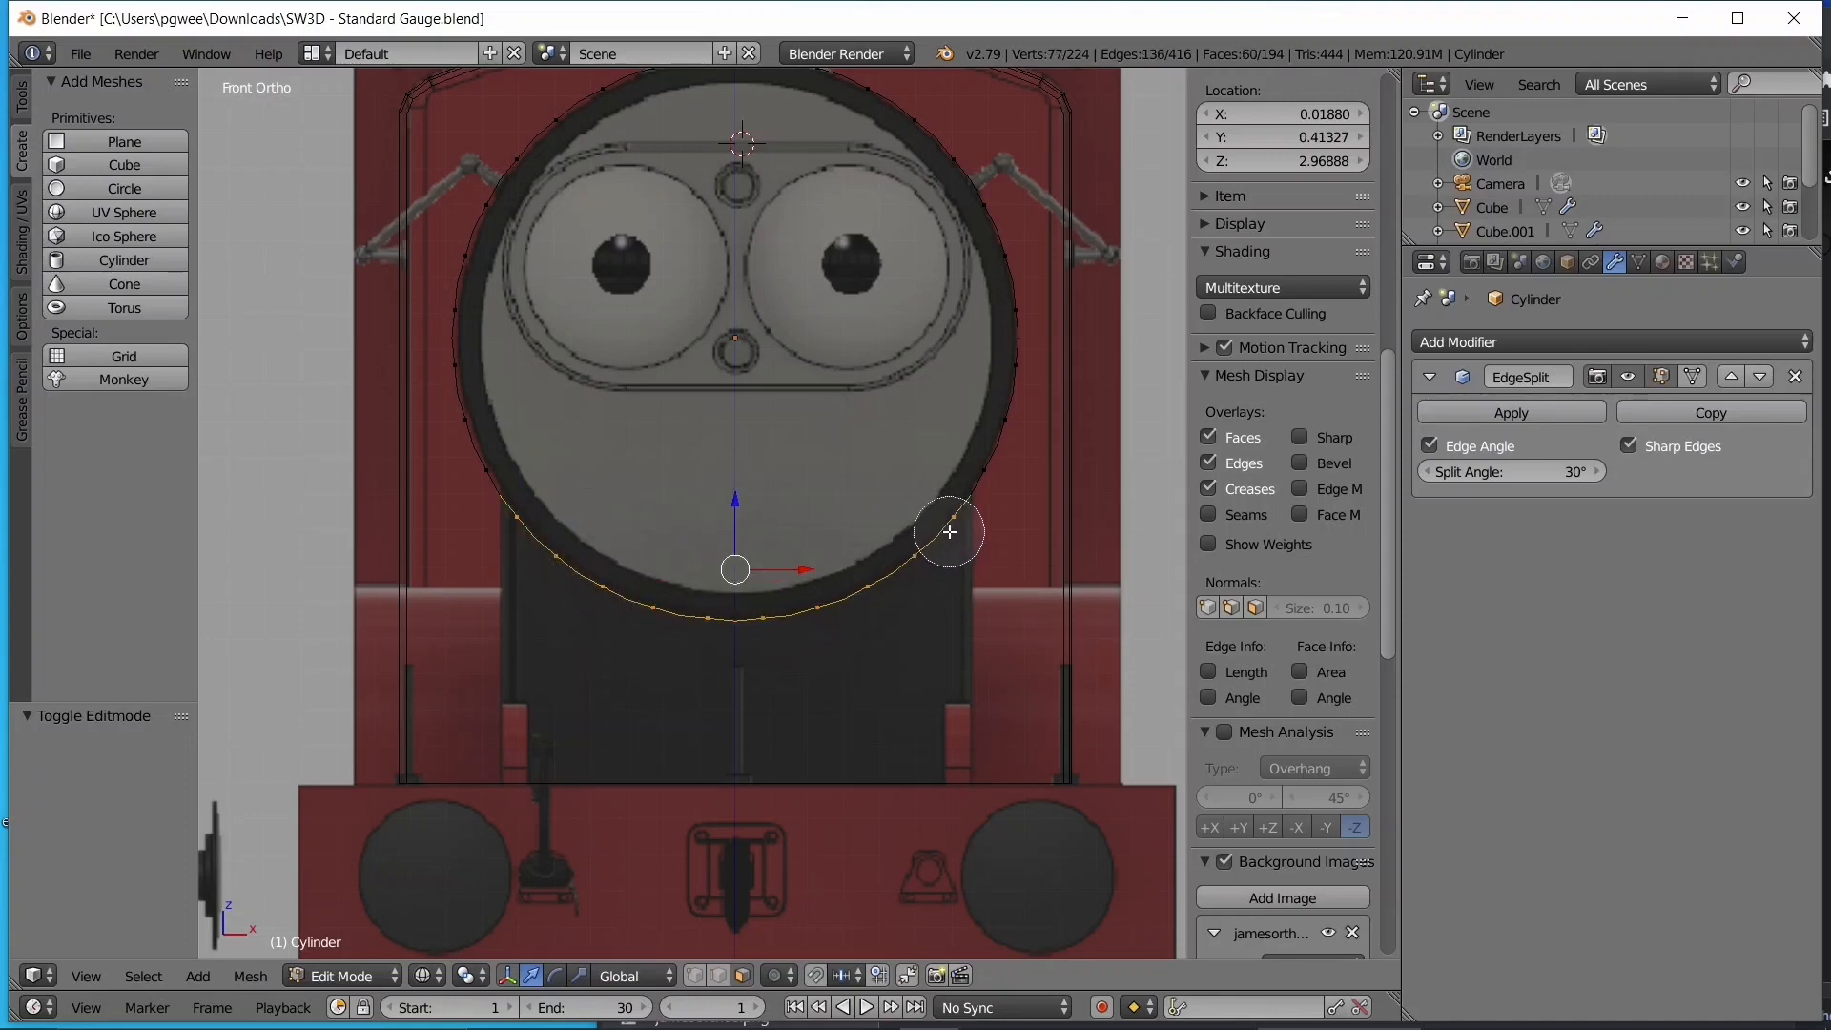
{"action": "right_click", "coordinate": [563, 555]}
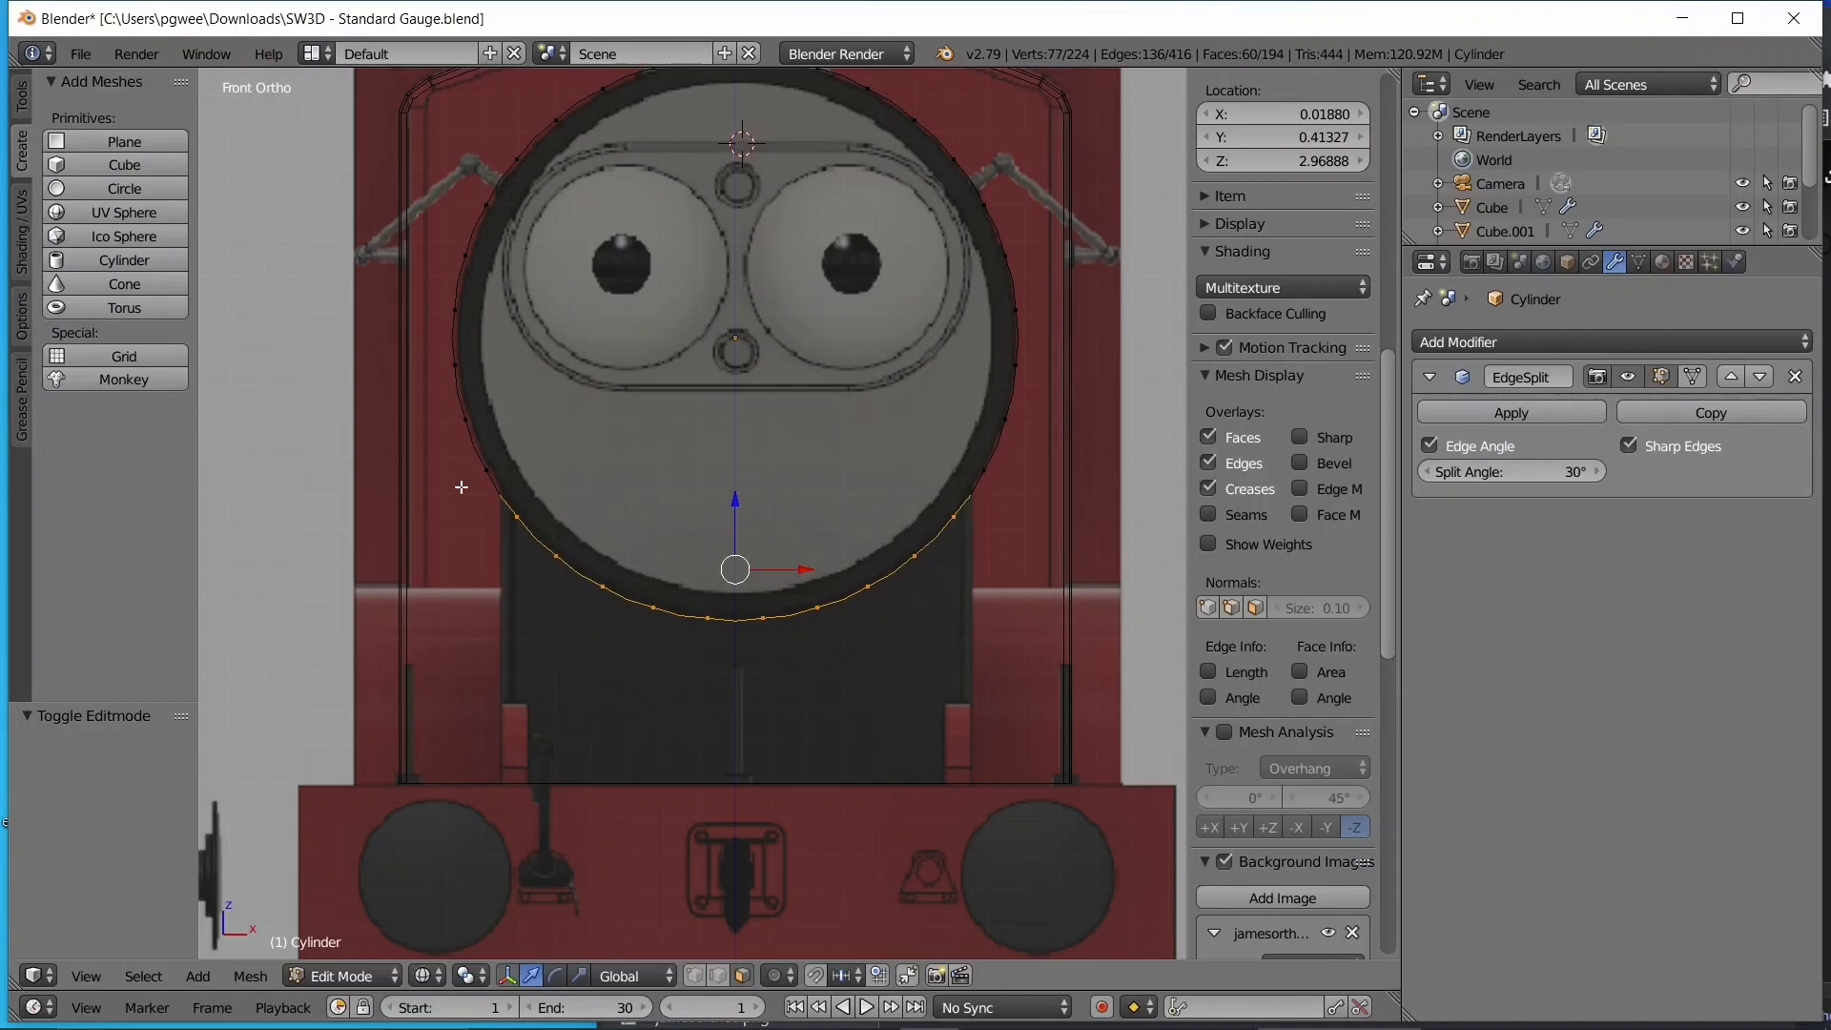
- Extrude the selected lower boiler faces about 0.561 downward over the buffer beam in the front view
{"action": "scroll", "coordinate": [570, 612], "scroll_direction": "down", "scroll_amount": 1}
{"action": "scroll", "coordinate": [570, 612], "scroll_direction": "down", "scroll_amount": 2}
{"action": "key", "text": "KP_3"}
{"action": "scroll", "coordinate": [662, 547], "scroll_direction": "down", "scroll_amount": 2}
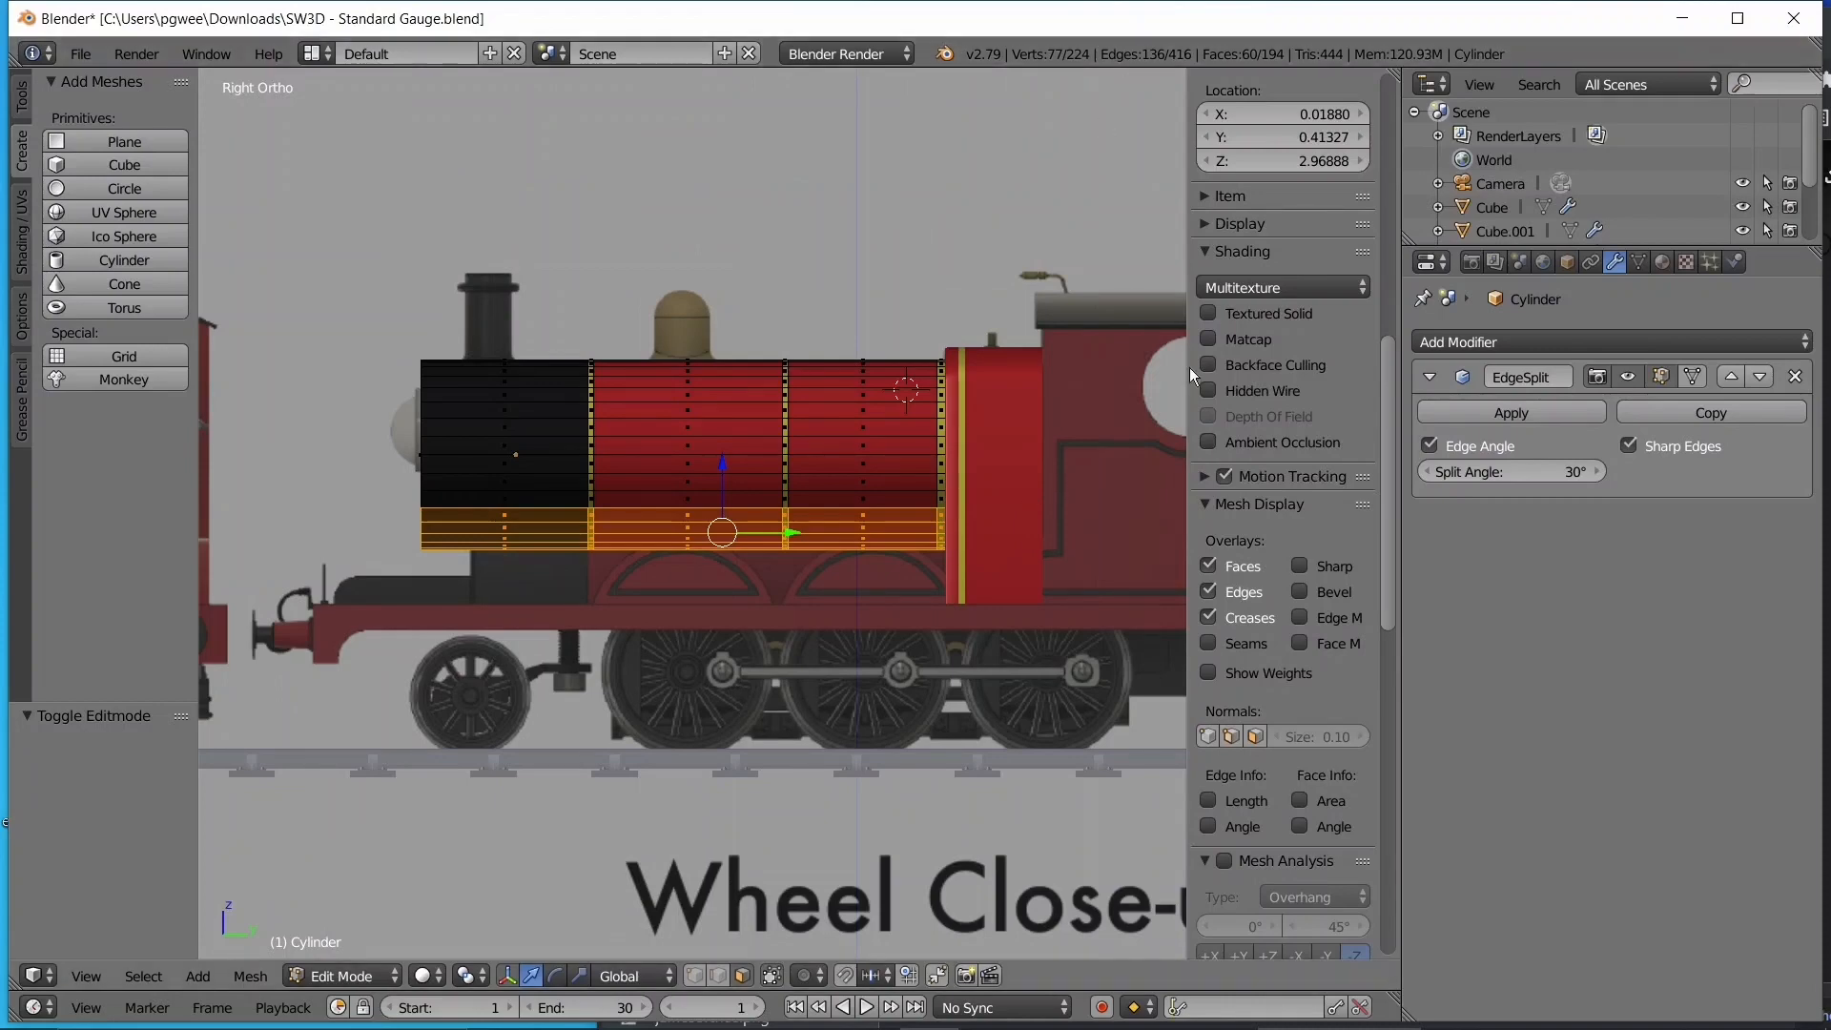
{"action": "middle_click_drag", "start_coordinate": [380, 506], "coordinate": [782, 526]}
{"action": "middle_click_drag", "start_coordinate": [766, 598], "coordinate": [623, 613]}
{"action": "key", "text": "KP_1"}
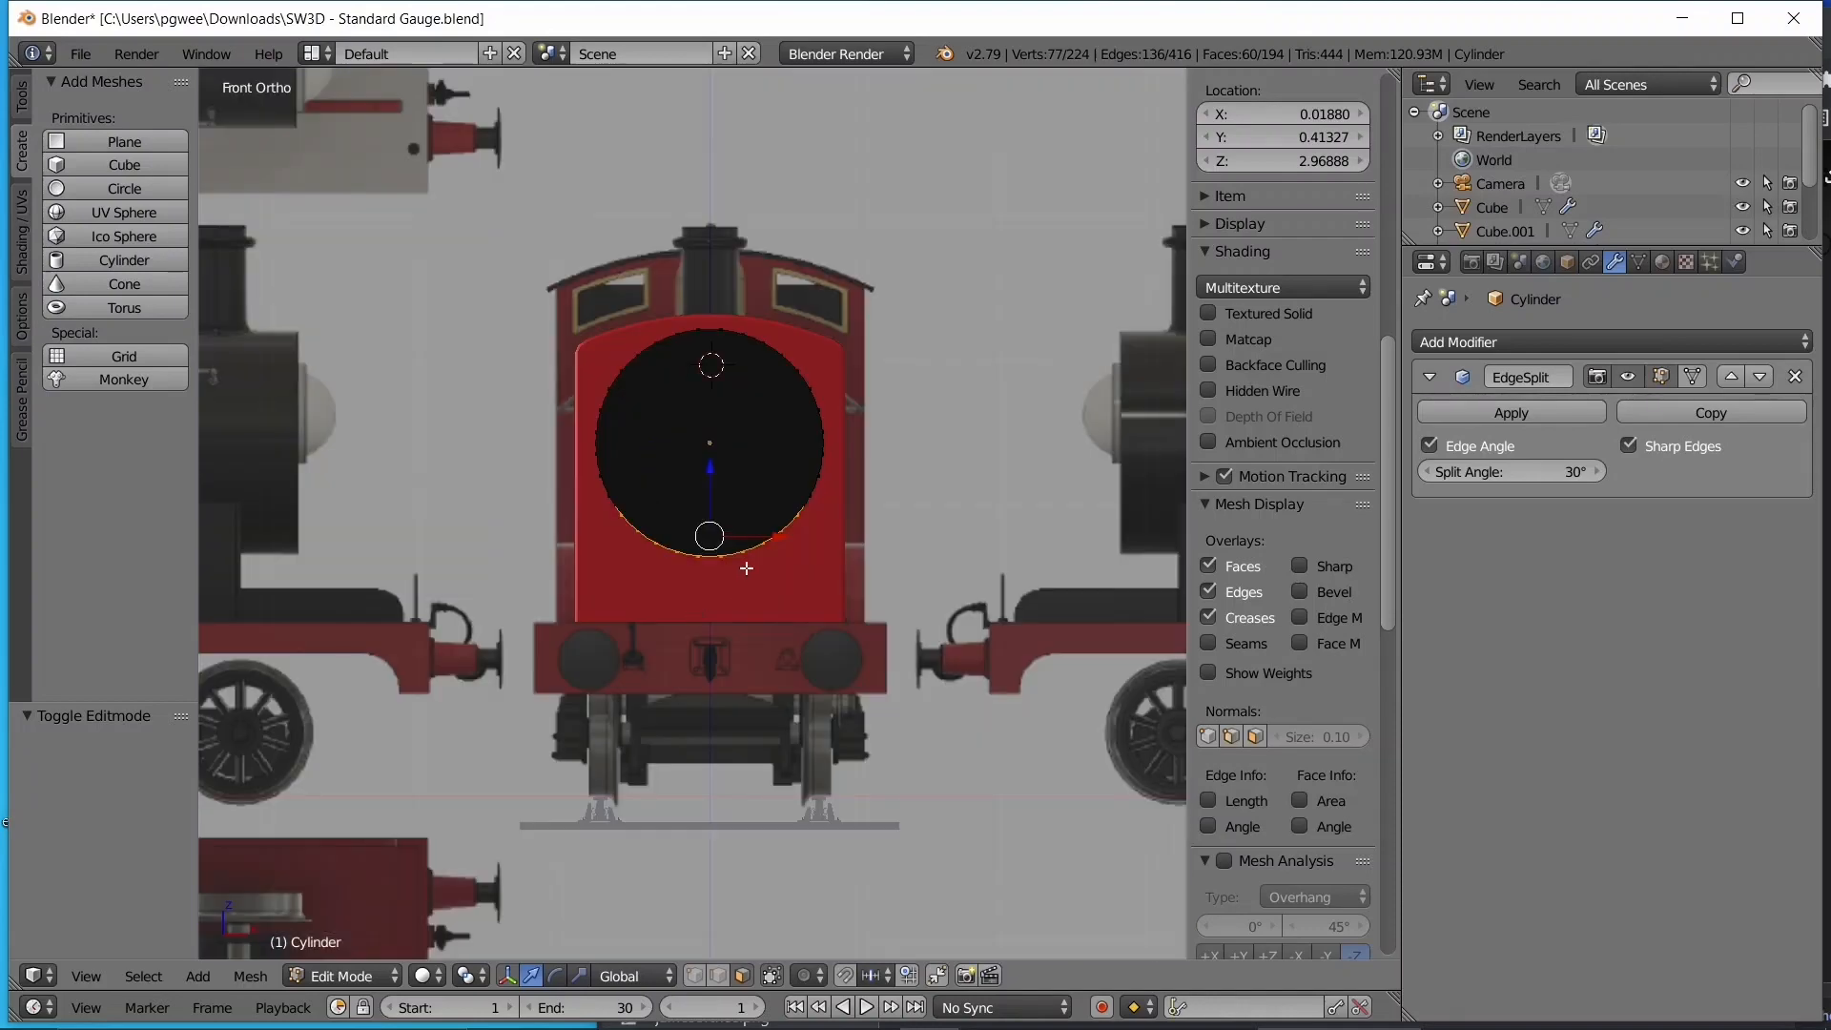
{"action": "scroll", "coordinate": [750, 446], "scroll_direction": "up", "scroll_amount": 4}
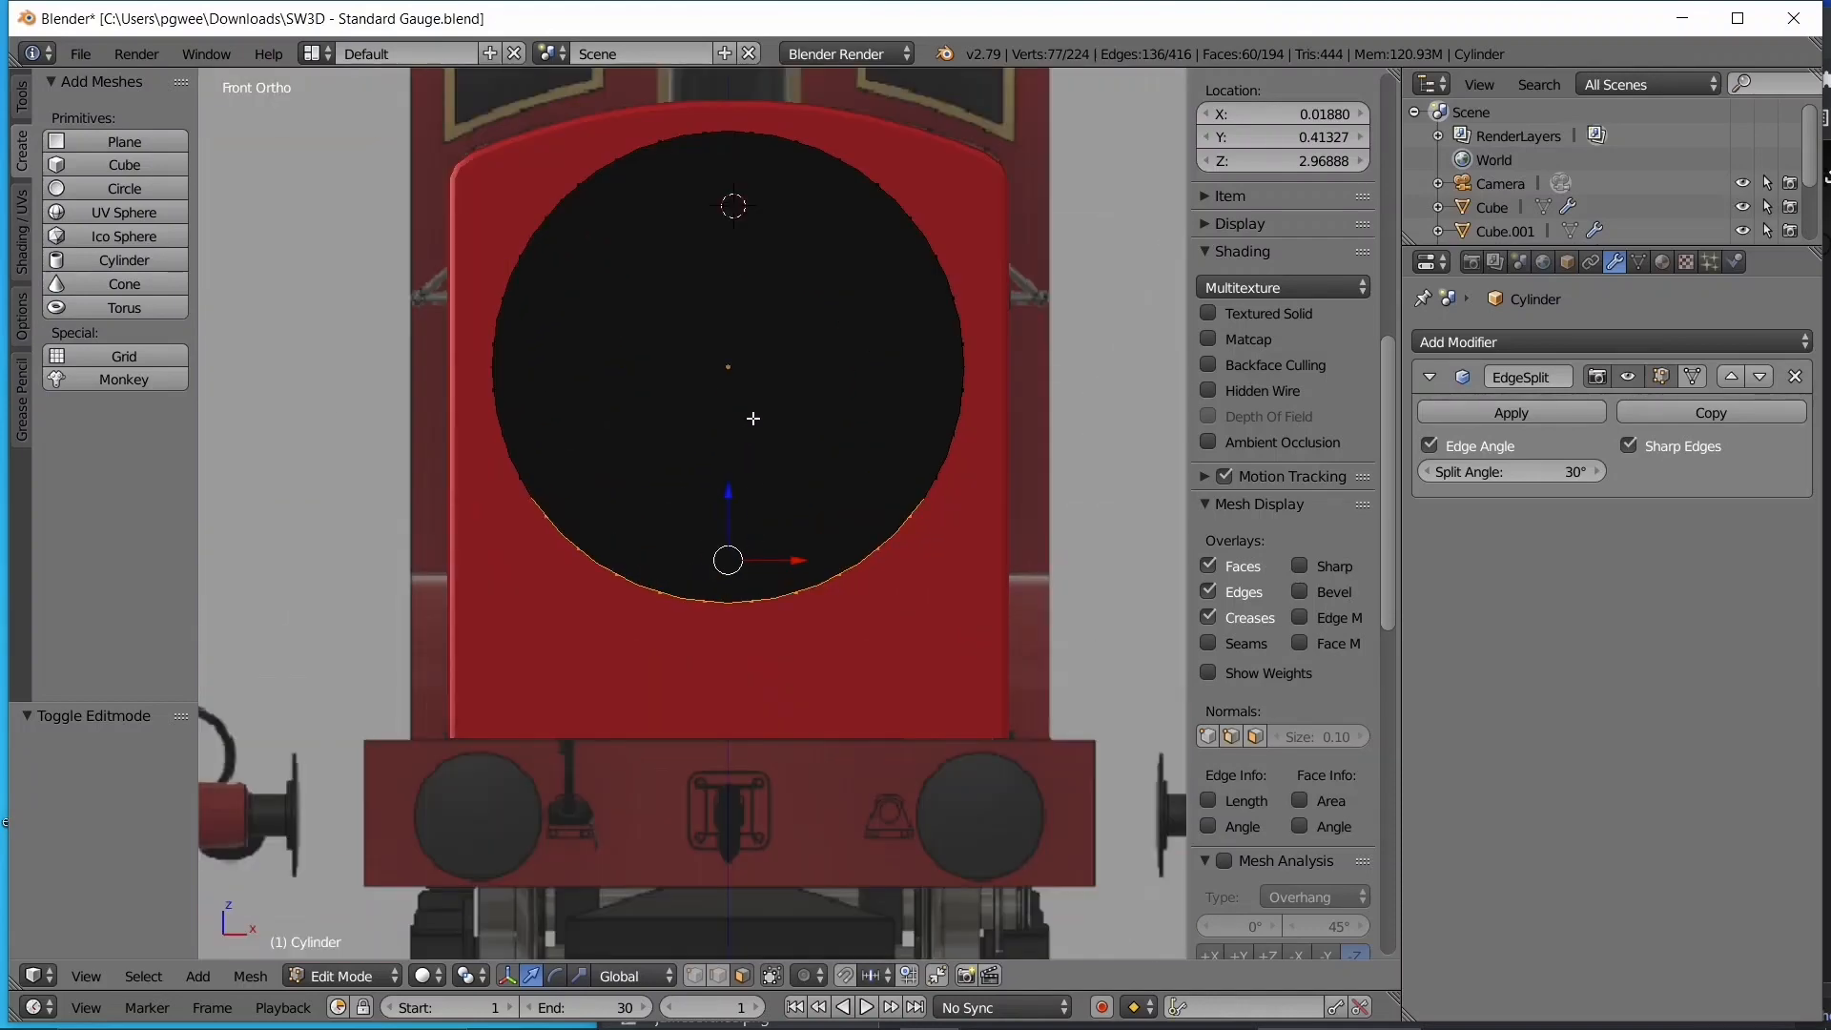
{"action": "key", "text": "e"}
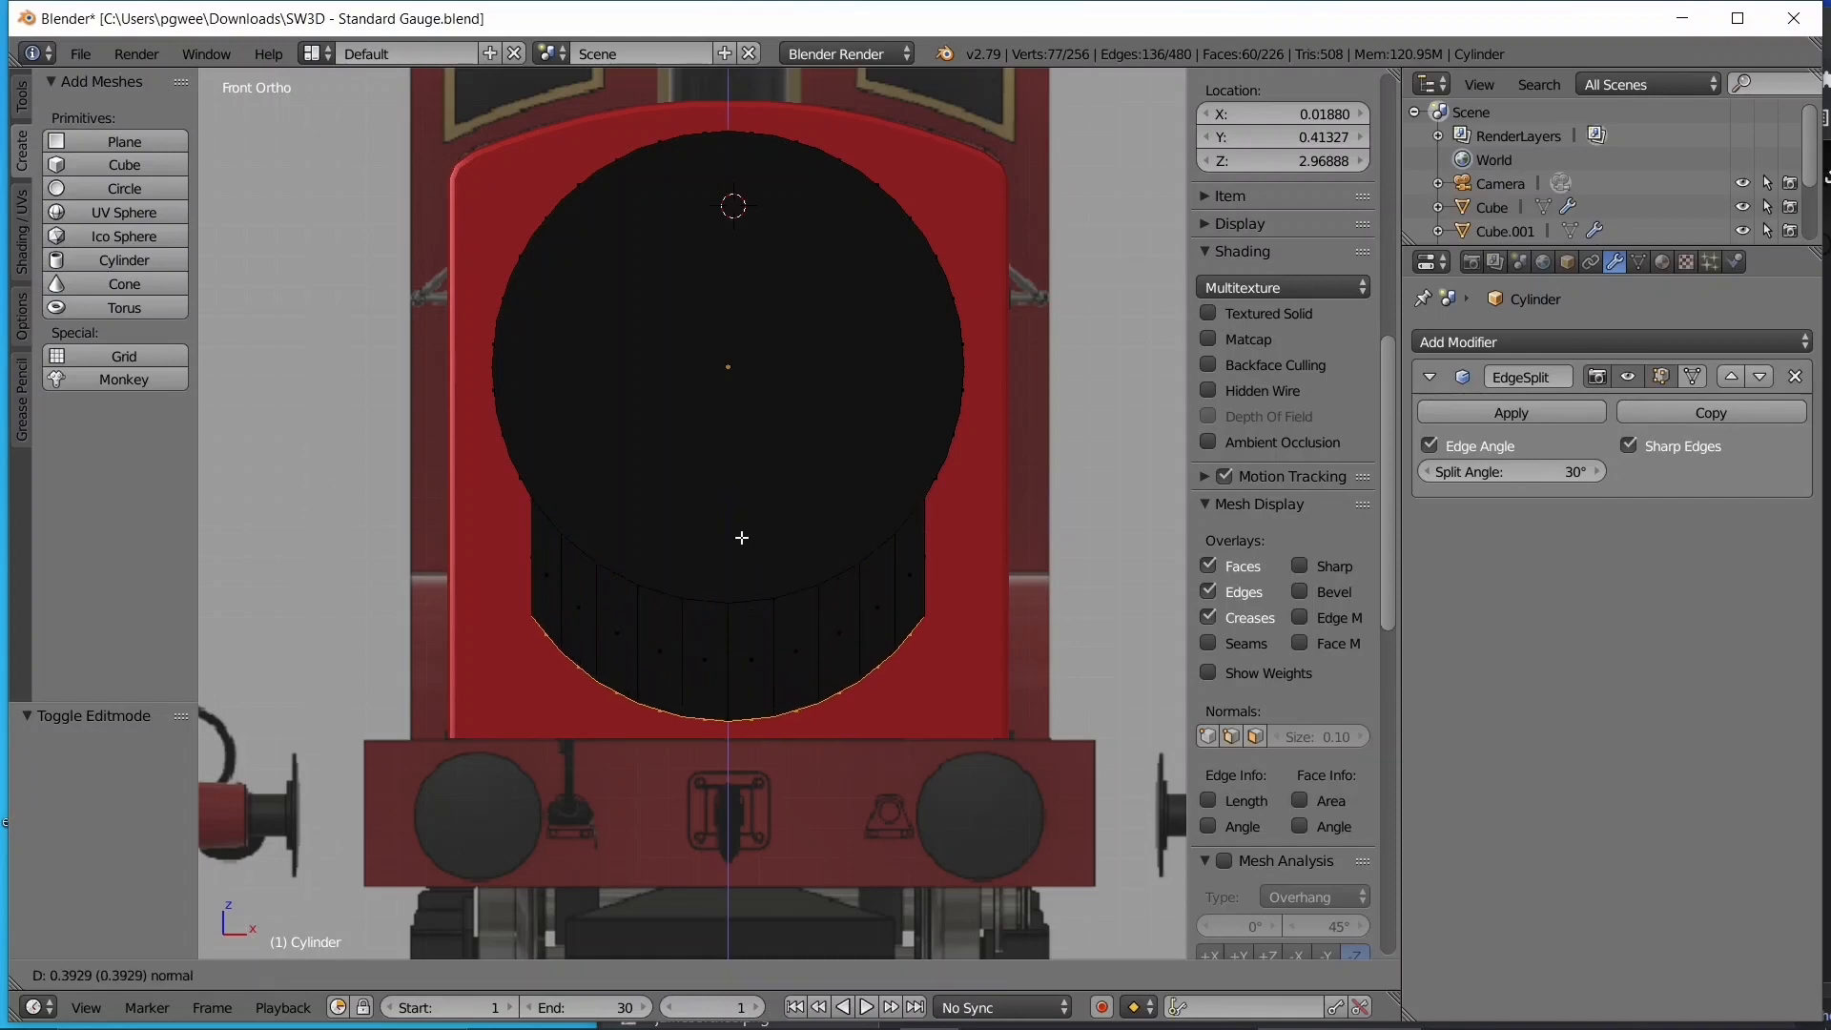
{"action": "left_click", "coordinate": [735, 588]}
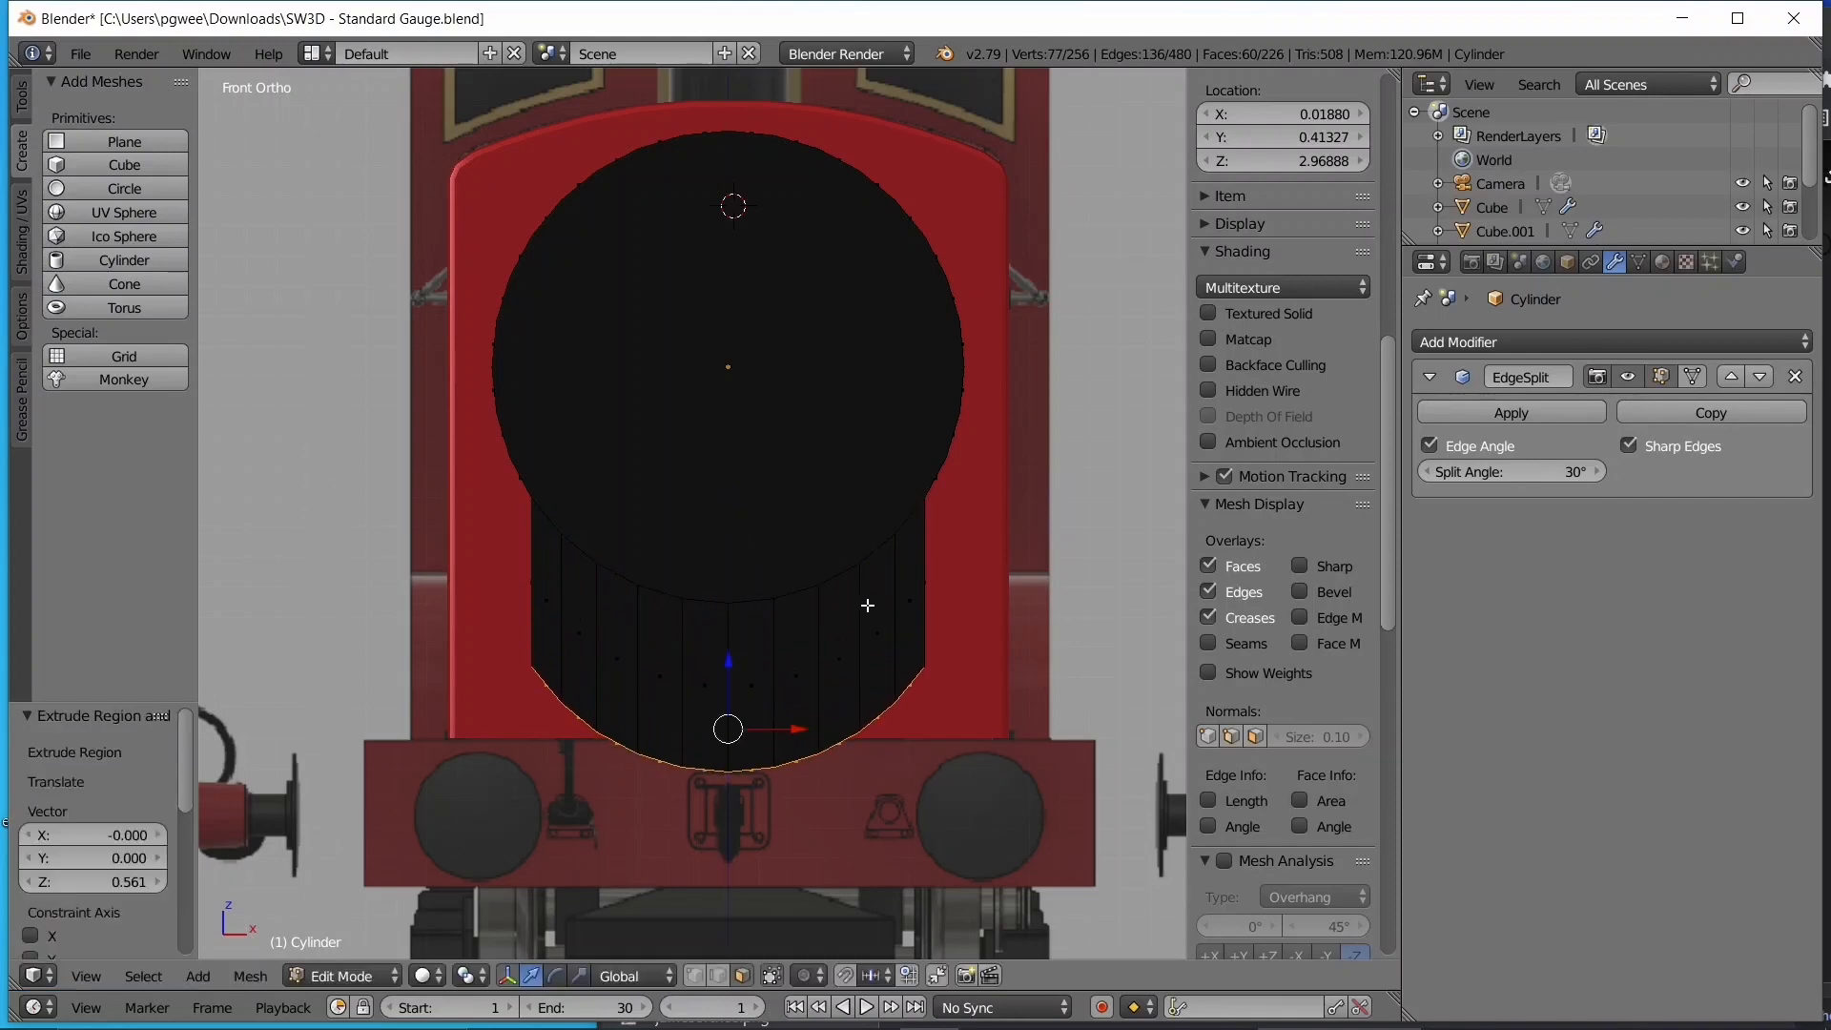
- Return to Object Mode and examine the downward boiler extrusion from both sides and from the front
{"action": "middle_click_drag", "start_coordinate": [867, 605], "coordinate": [762, 629]}
{"action": "scroll", "coordinate": [810, 633], "scroll_direction": "down", "scroll_amount": 3}
{"action": "key", "text": "Tab"}
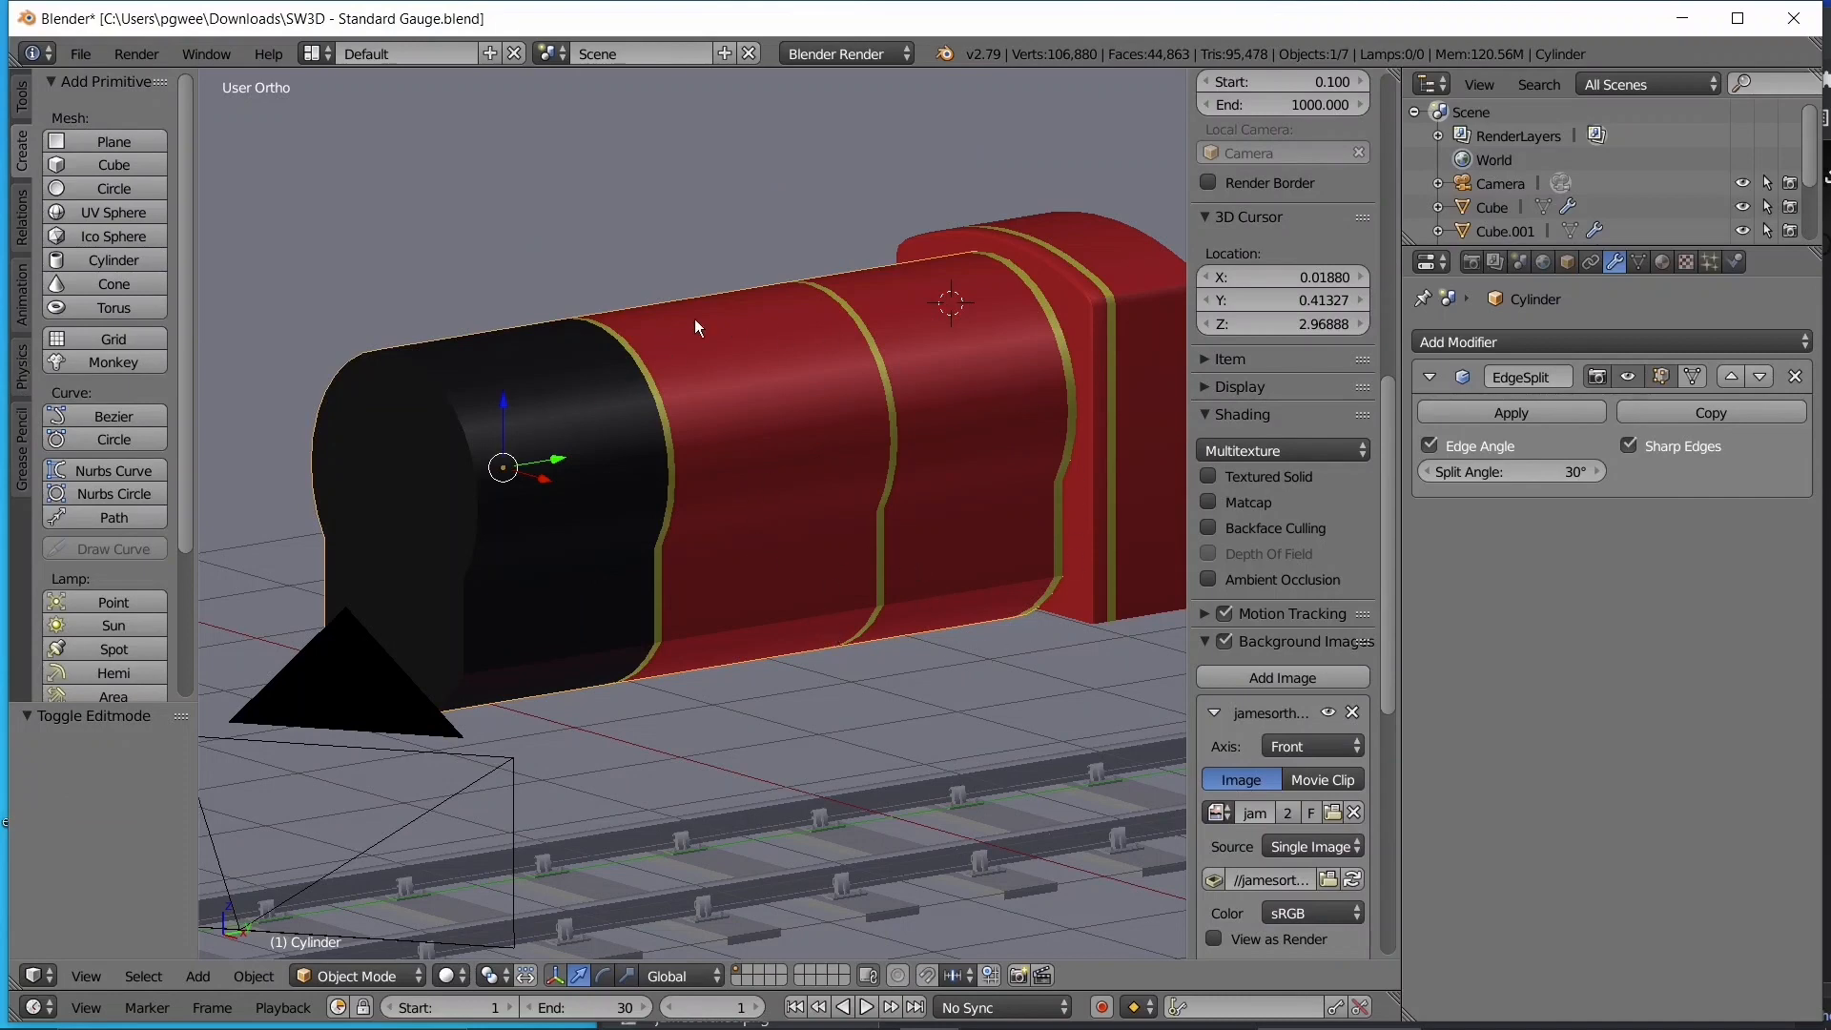
{"action": "middle_click_drag", "start_coordinate": [694, 318], "coordinate": [861, 631]}
{"action": "middle_click_drag", "start_coordinate": [852, 355], "coordinate": [903, 448]}
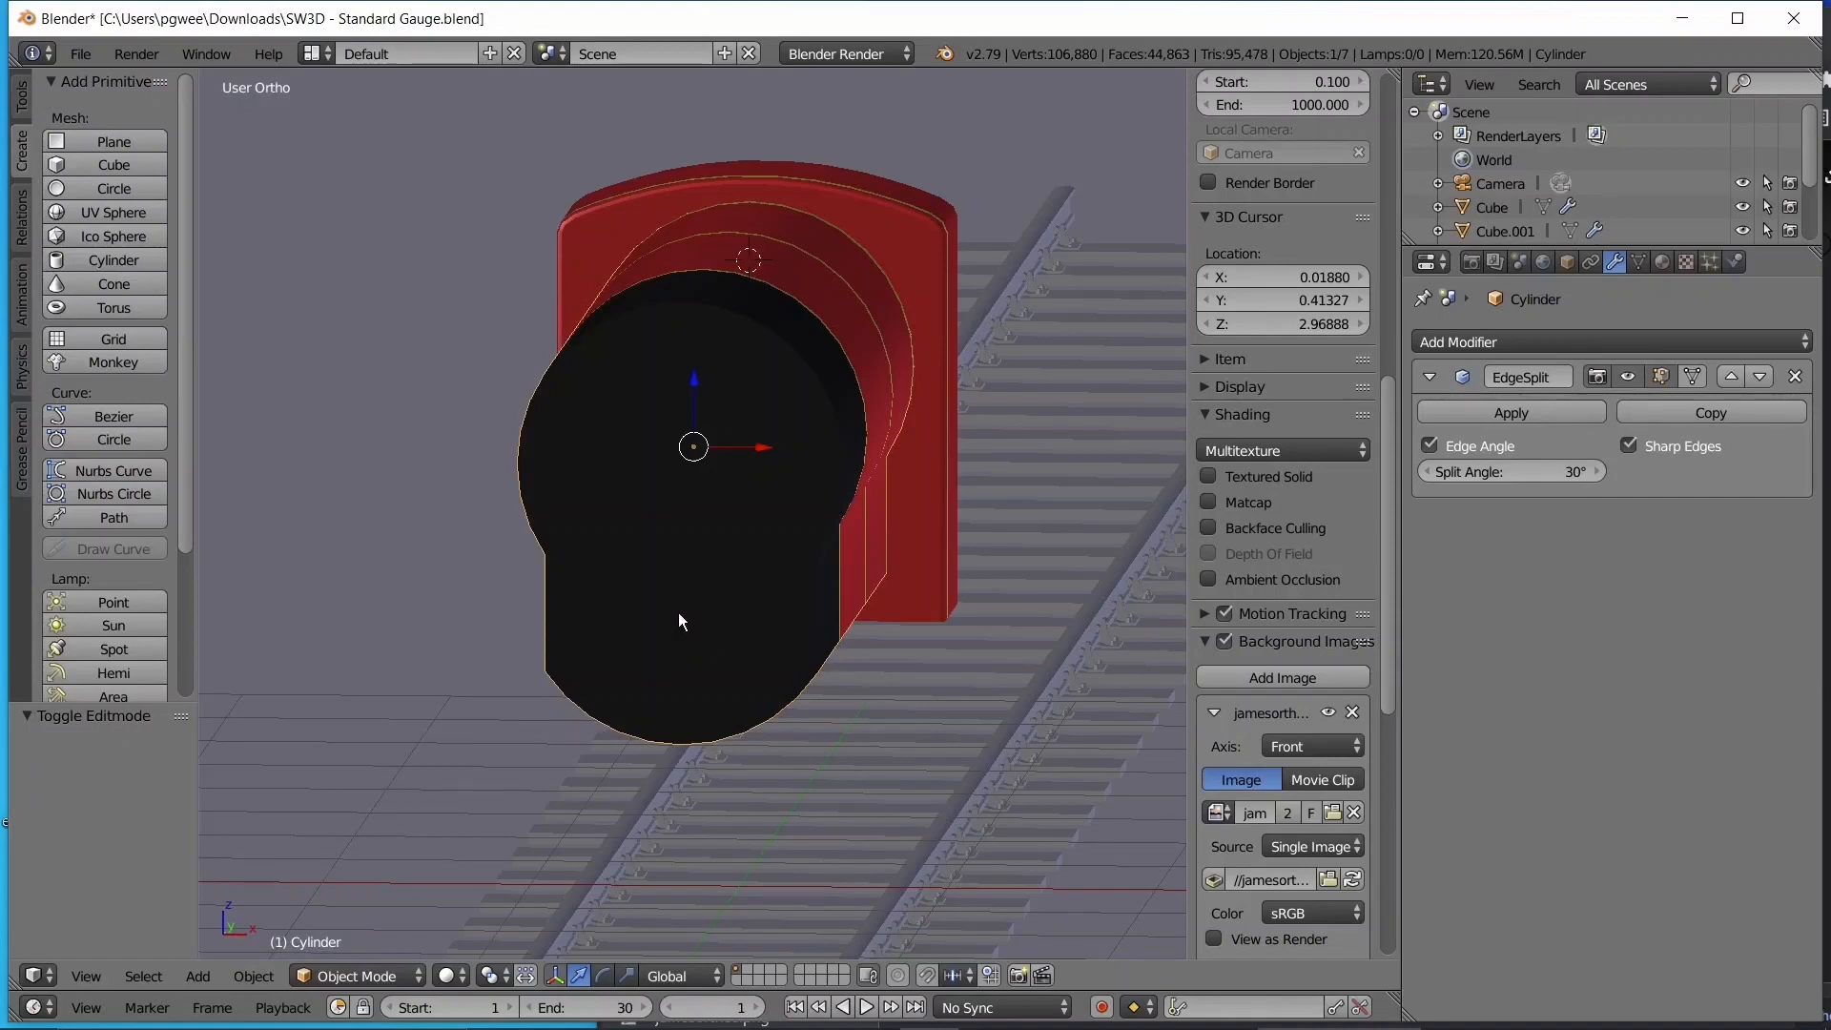
{"action": "middle_click_drag", "start_coordinate": [678, 615], "coordinate": [791, 618]}
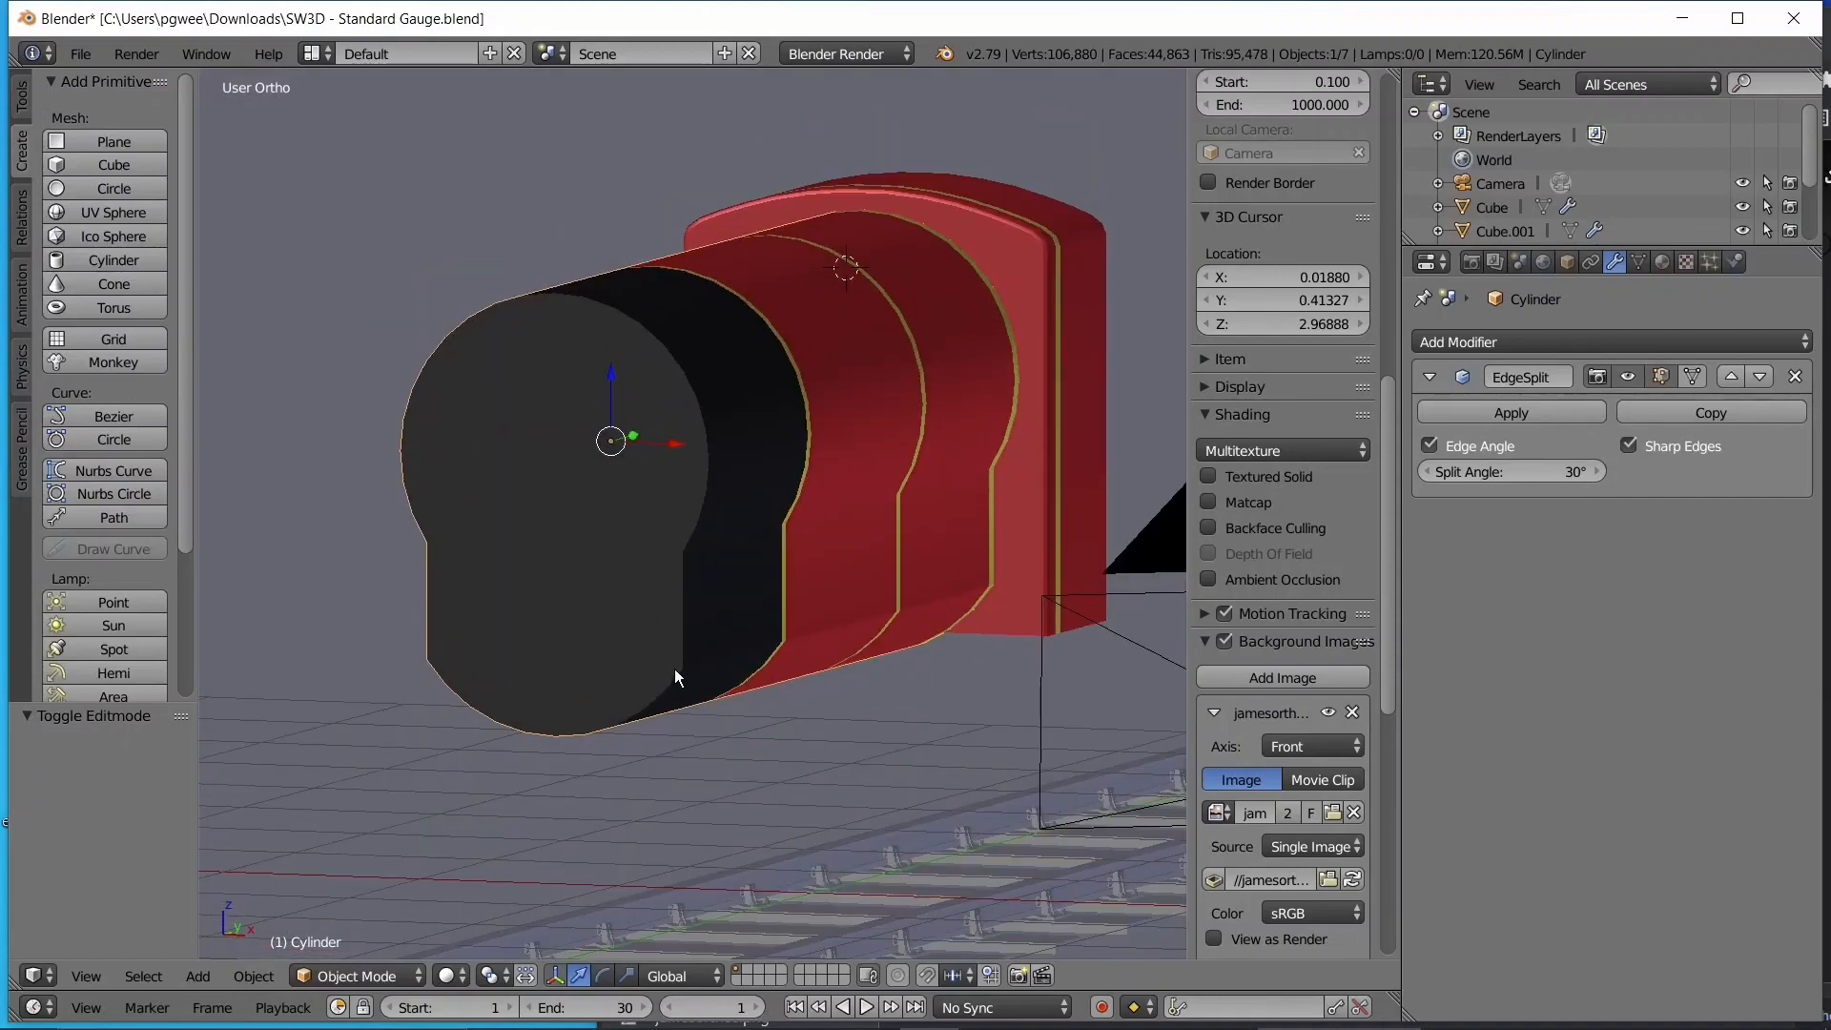
{"action": "key", "text": "KP_1"}
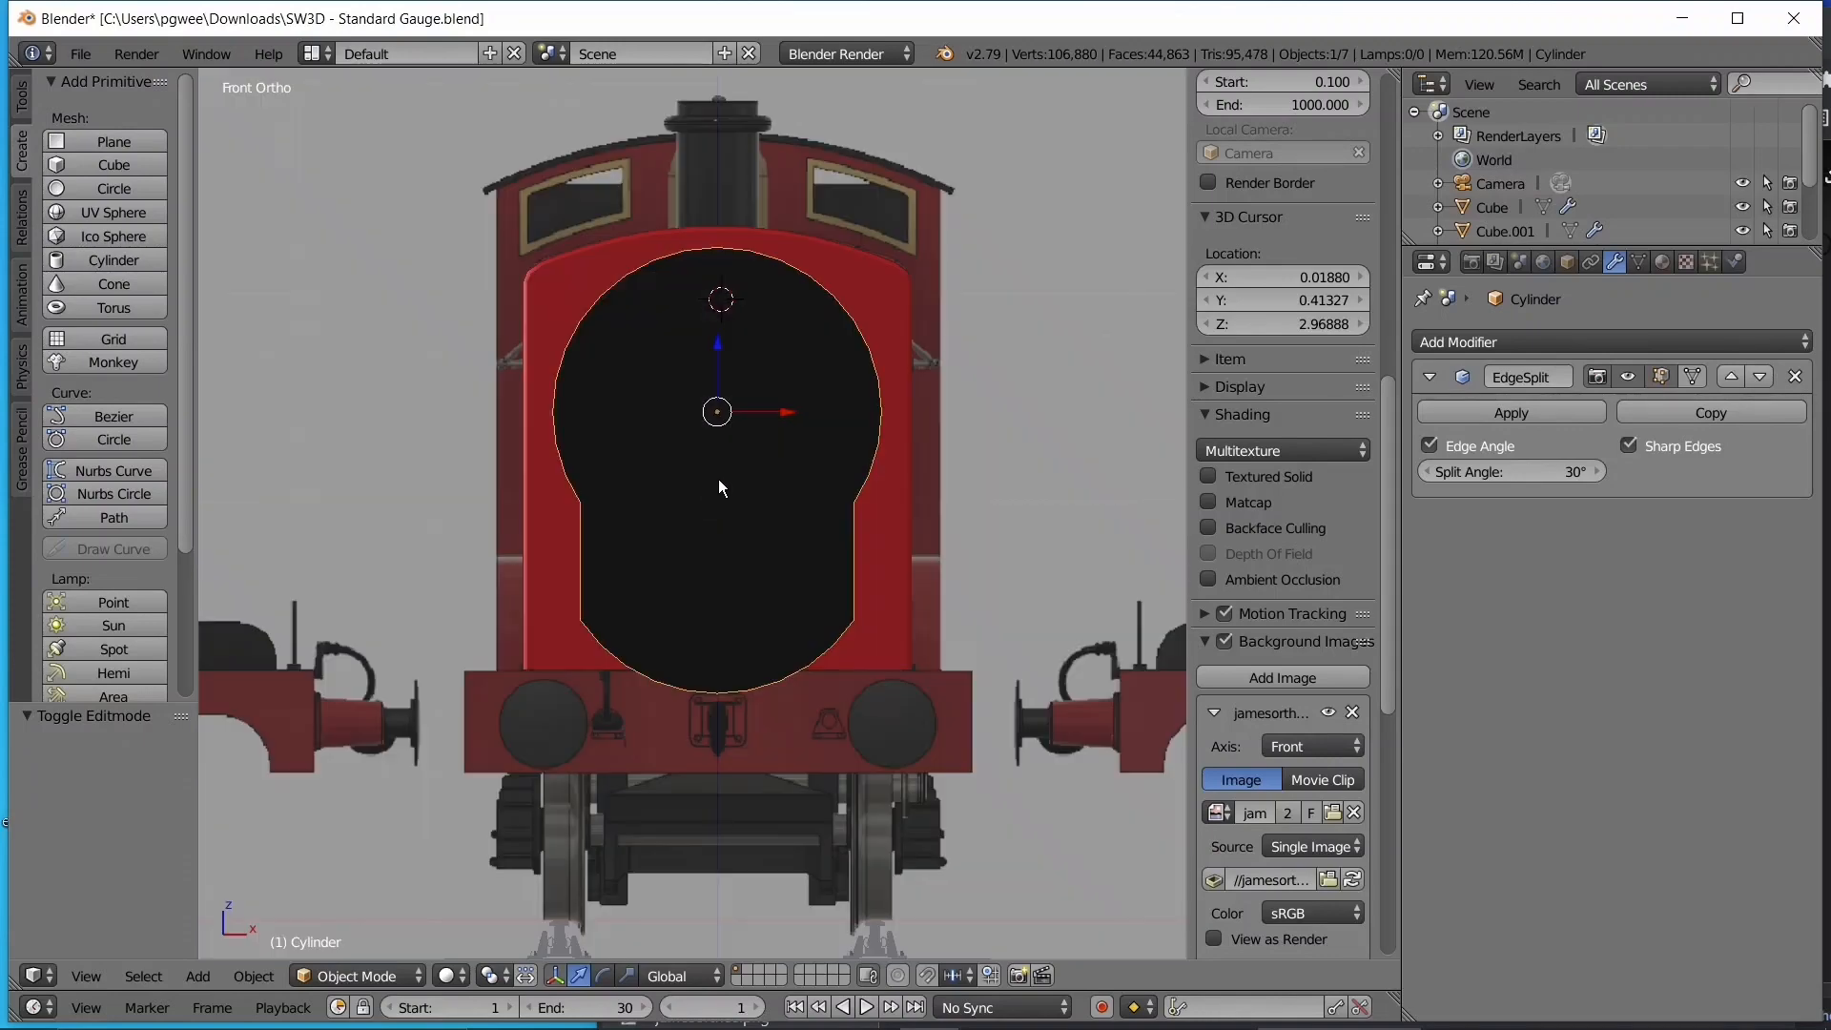
- In Edit Mode, flatten the extrusion's curved bottom faces by scaling them to 0 along Z
{"action": "scroll", "coordinate": [725, 487], "scroll_direction": "up", "scroll_amount": 5}
{"action": "key", "text": "Tab"}
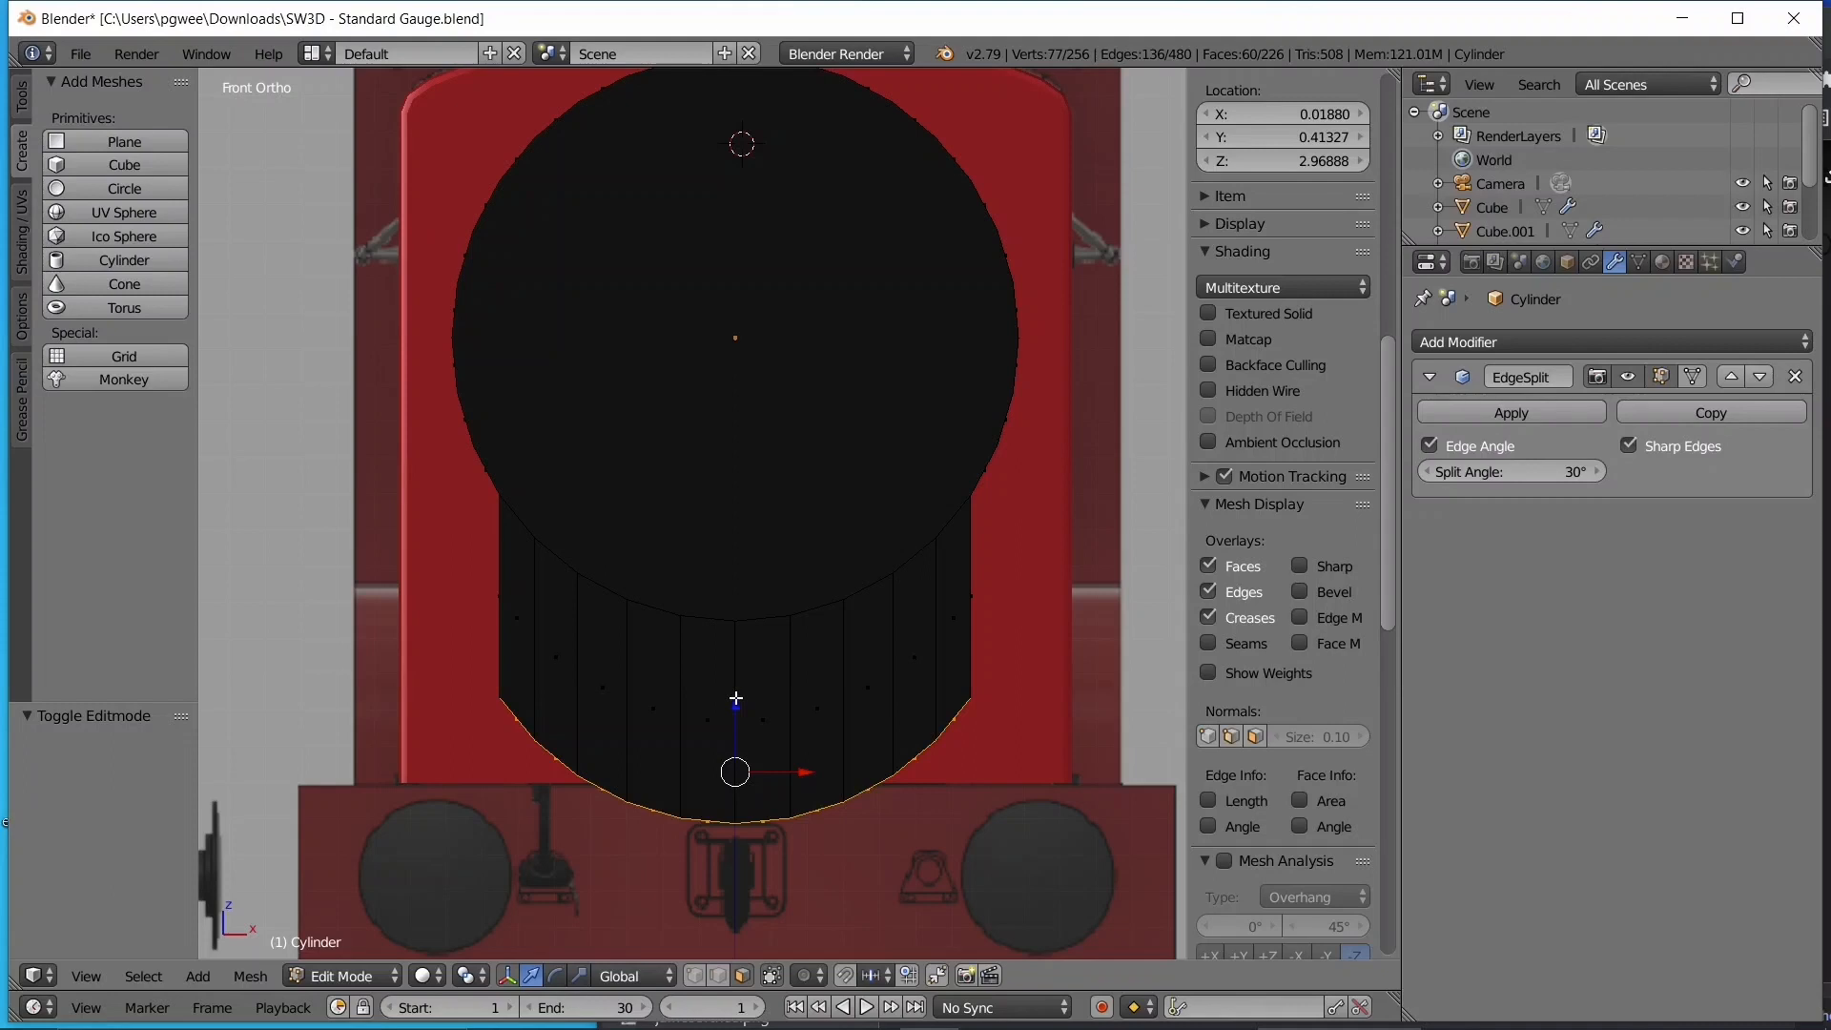
{"action": "key", "text": "g"}
{"action": "key", "text": "z"}
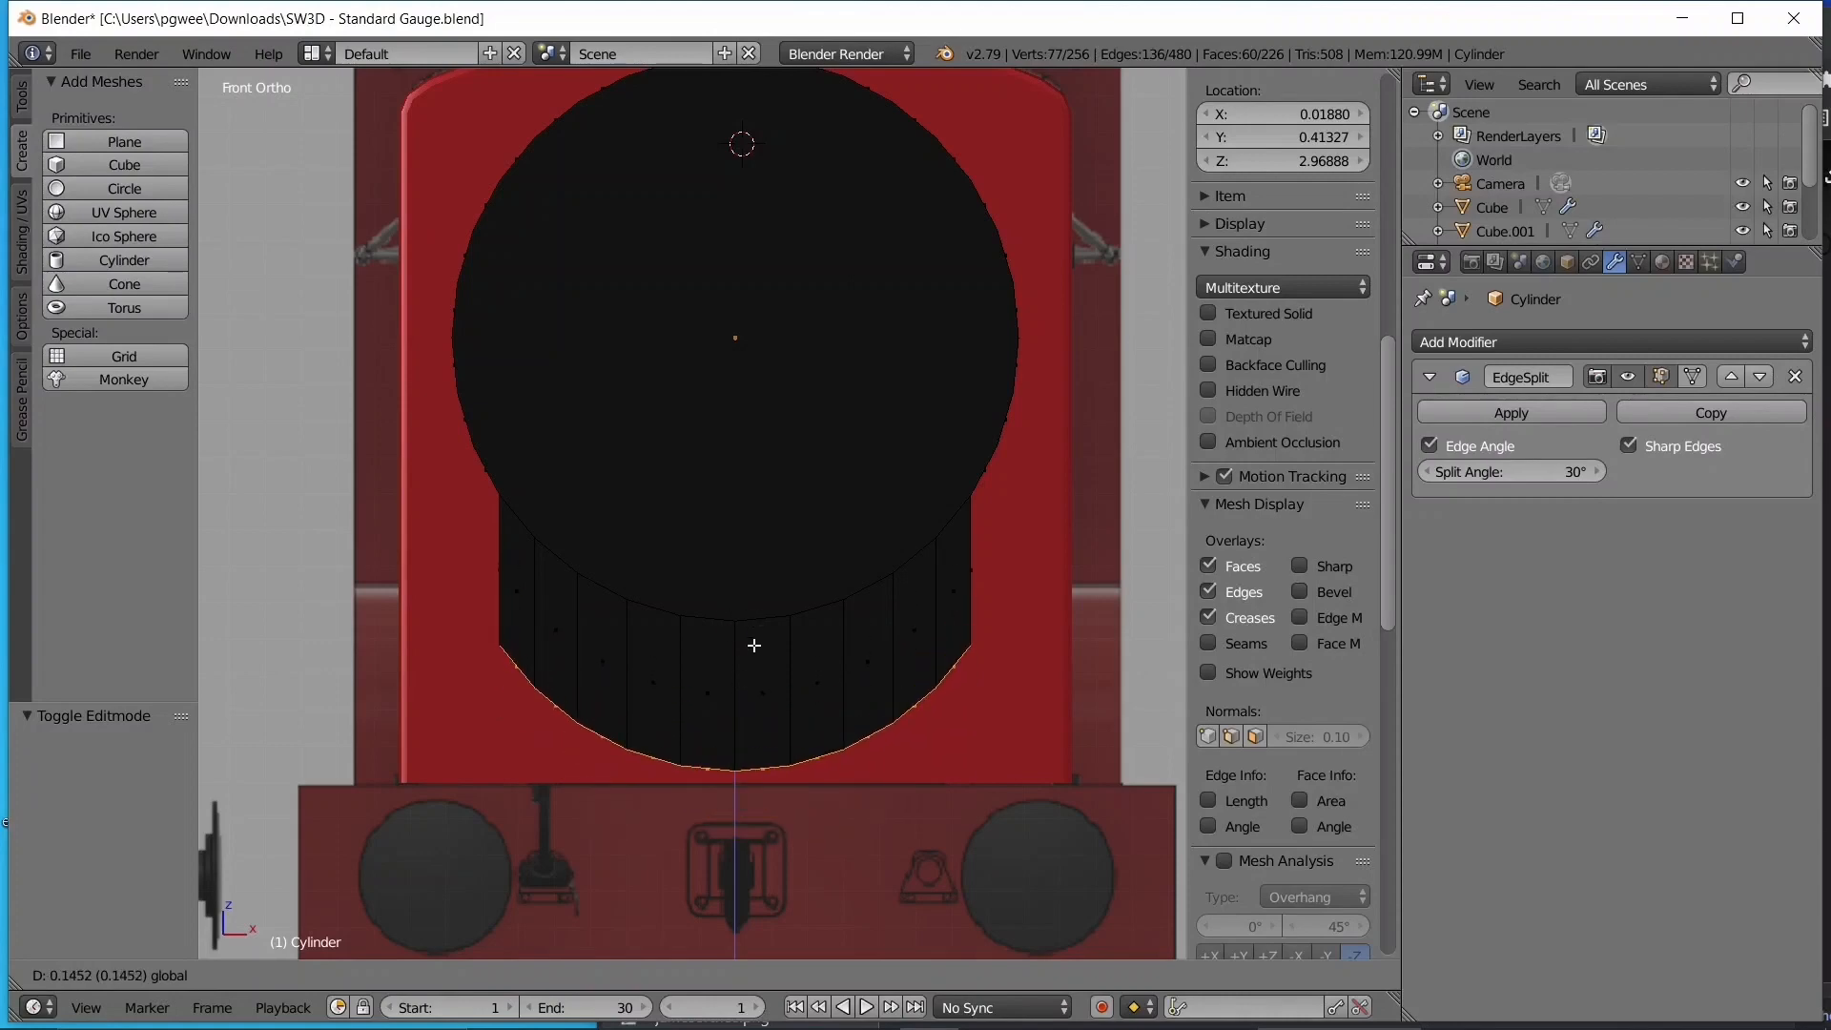
{"action": "type", "text": "s1.7"}
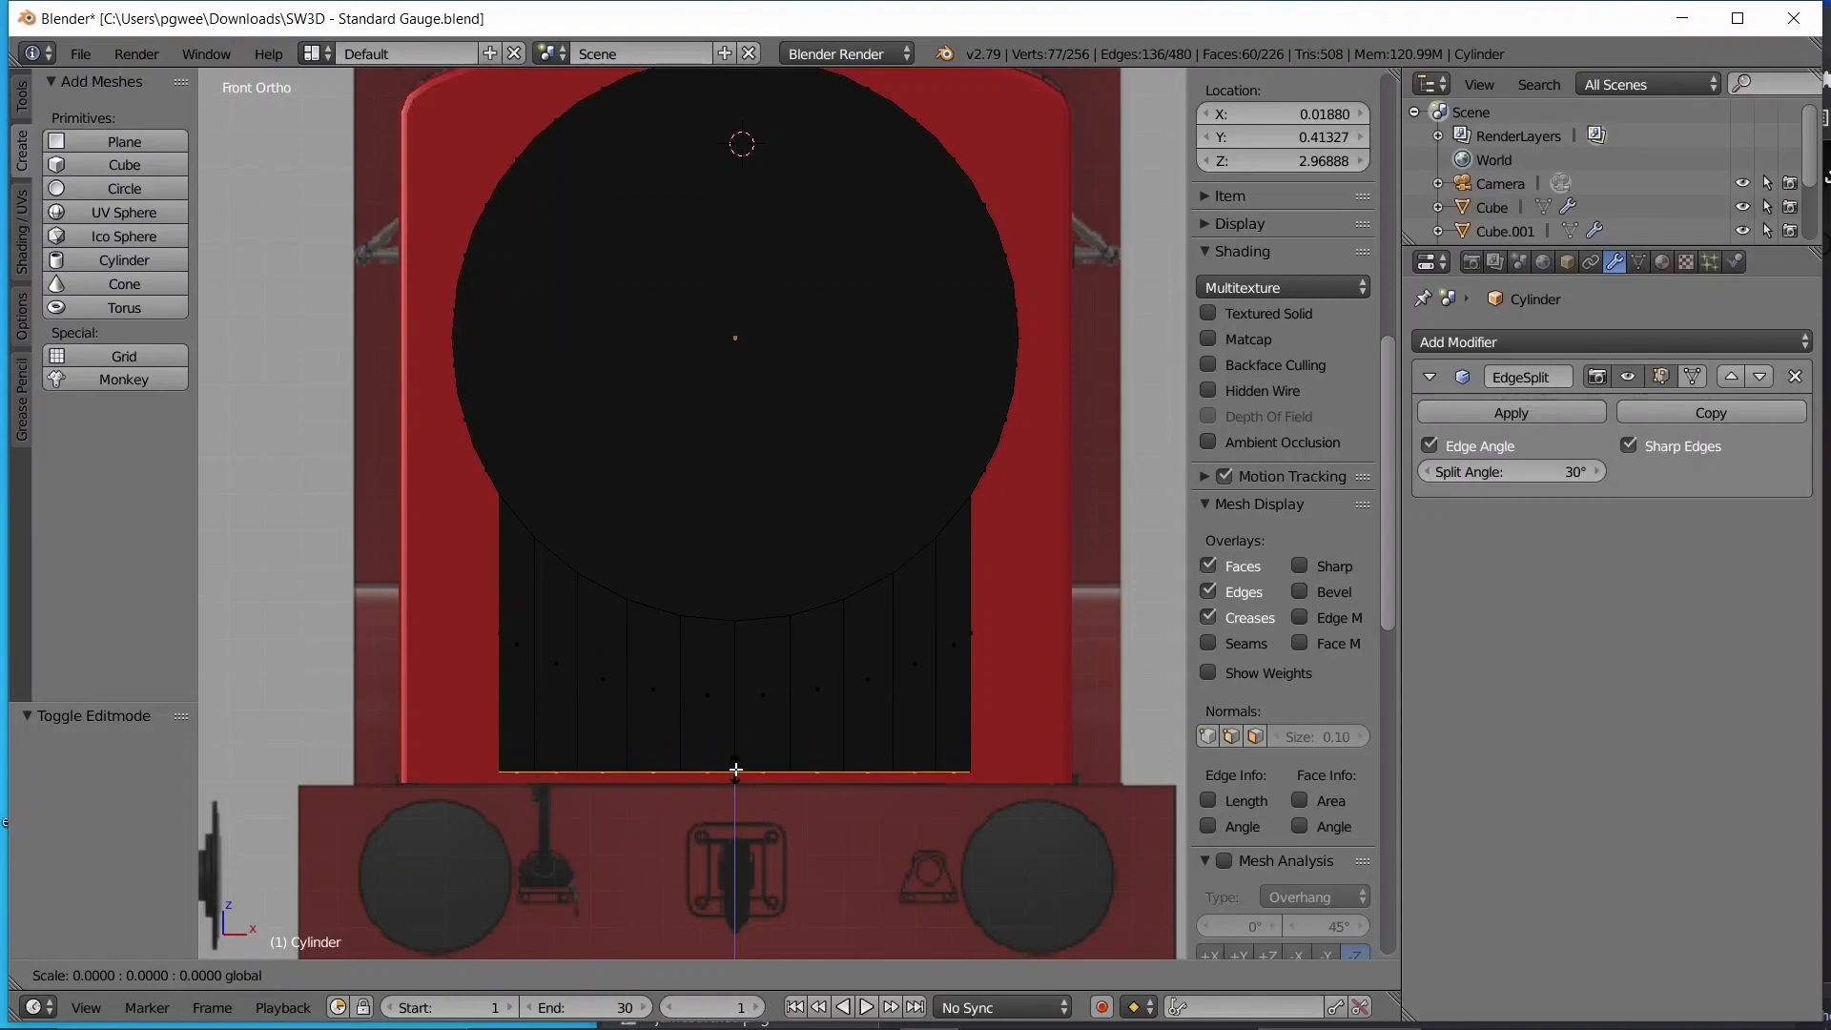
{"action": "left_click", "coordinate": [736, 769]}
- Lower the flattened bottom faces about 0.033 along Z onto the top edge of the buffer beam in the front reference
{"action": "middle_click_drag", "start_coordinate": [384, 609], "coordinate": [625, 691]}
{"action": "key", "text": "KP_1"}
{"action": "scroll", "coordinate": [723, 681], "scroll_direction": "up", "scroll_amount": 5}
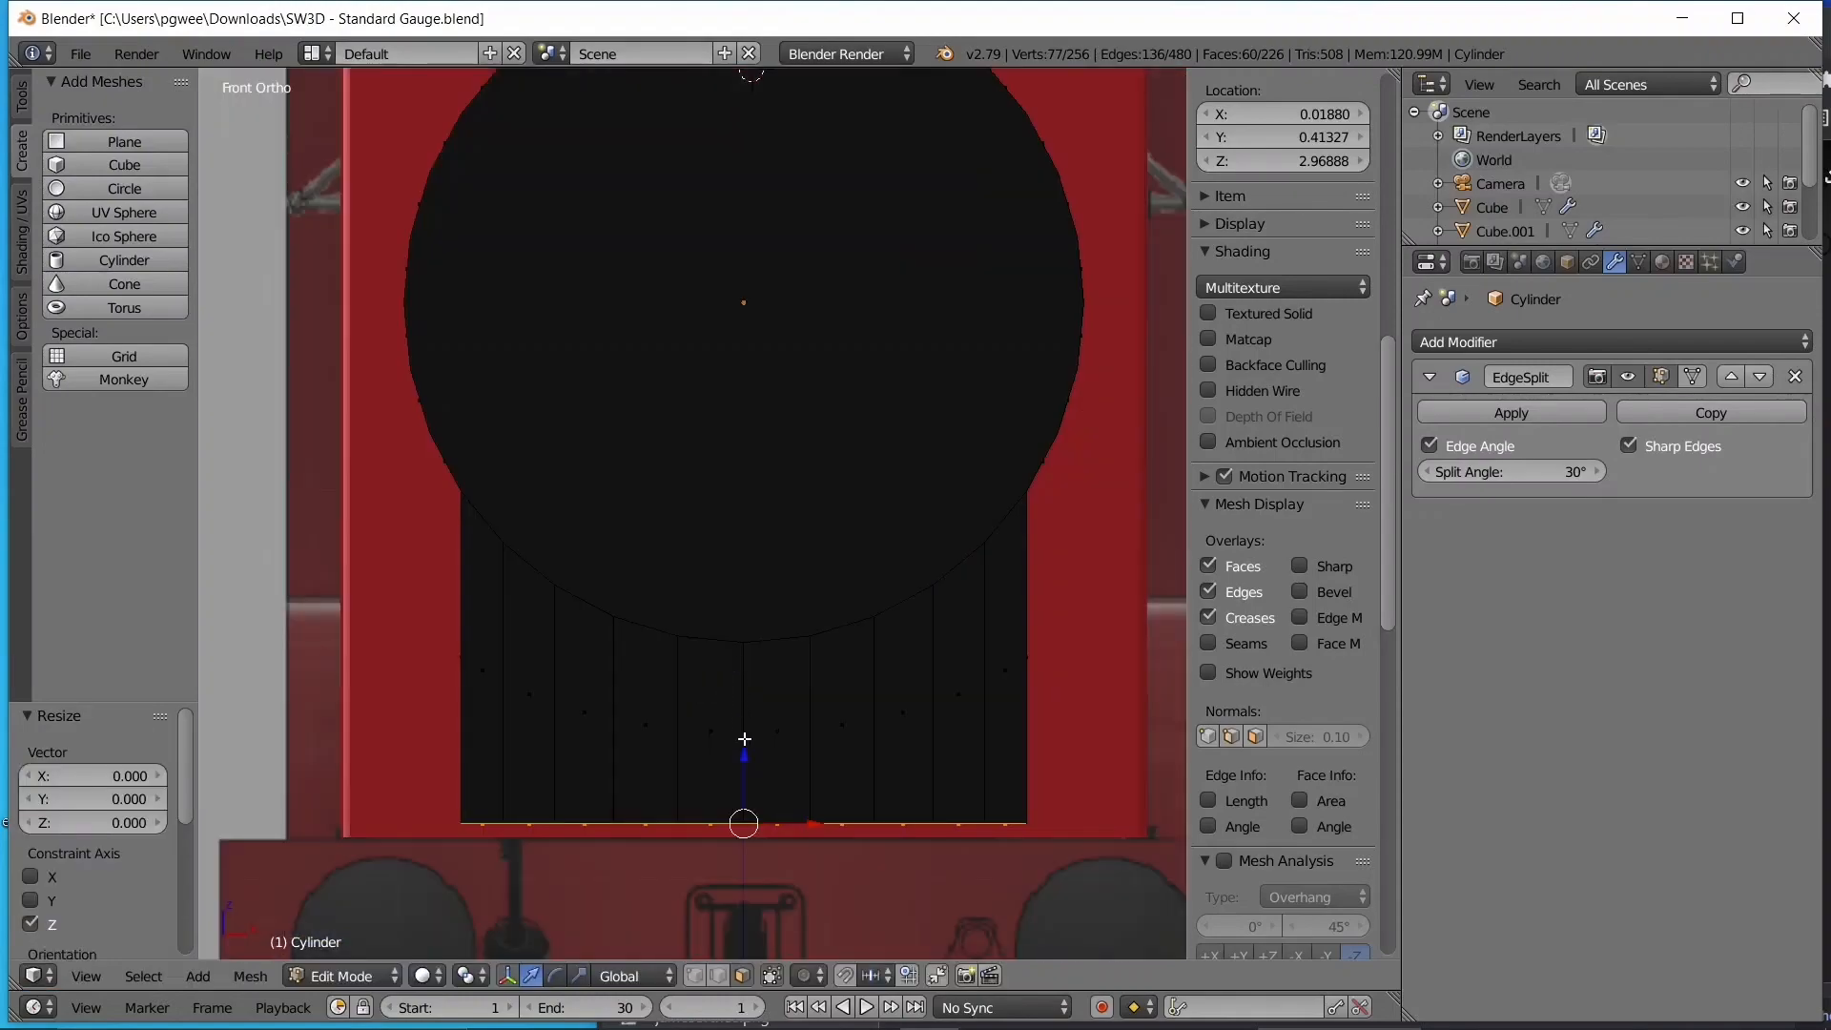
{"action": "left_click_drag", "start_coordinate": [748, 756], "coordinate": [751, 773]}
{"action": "scroll", "coordinate": [639, 649], "scroll_direction": "down", "scroll_amount": 1}
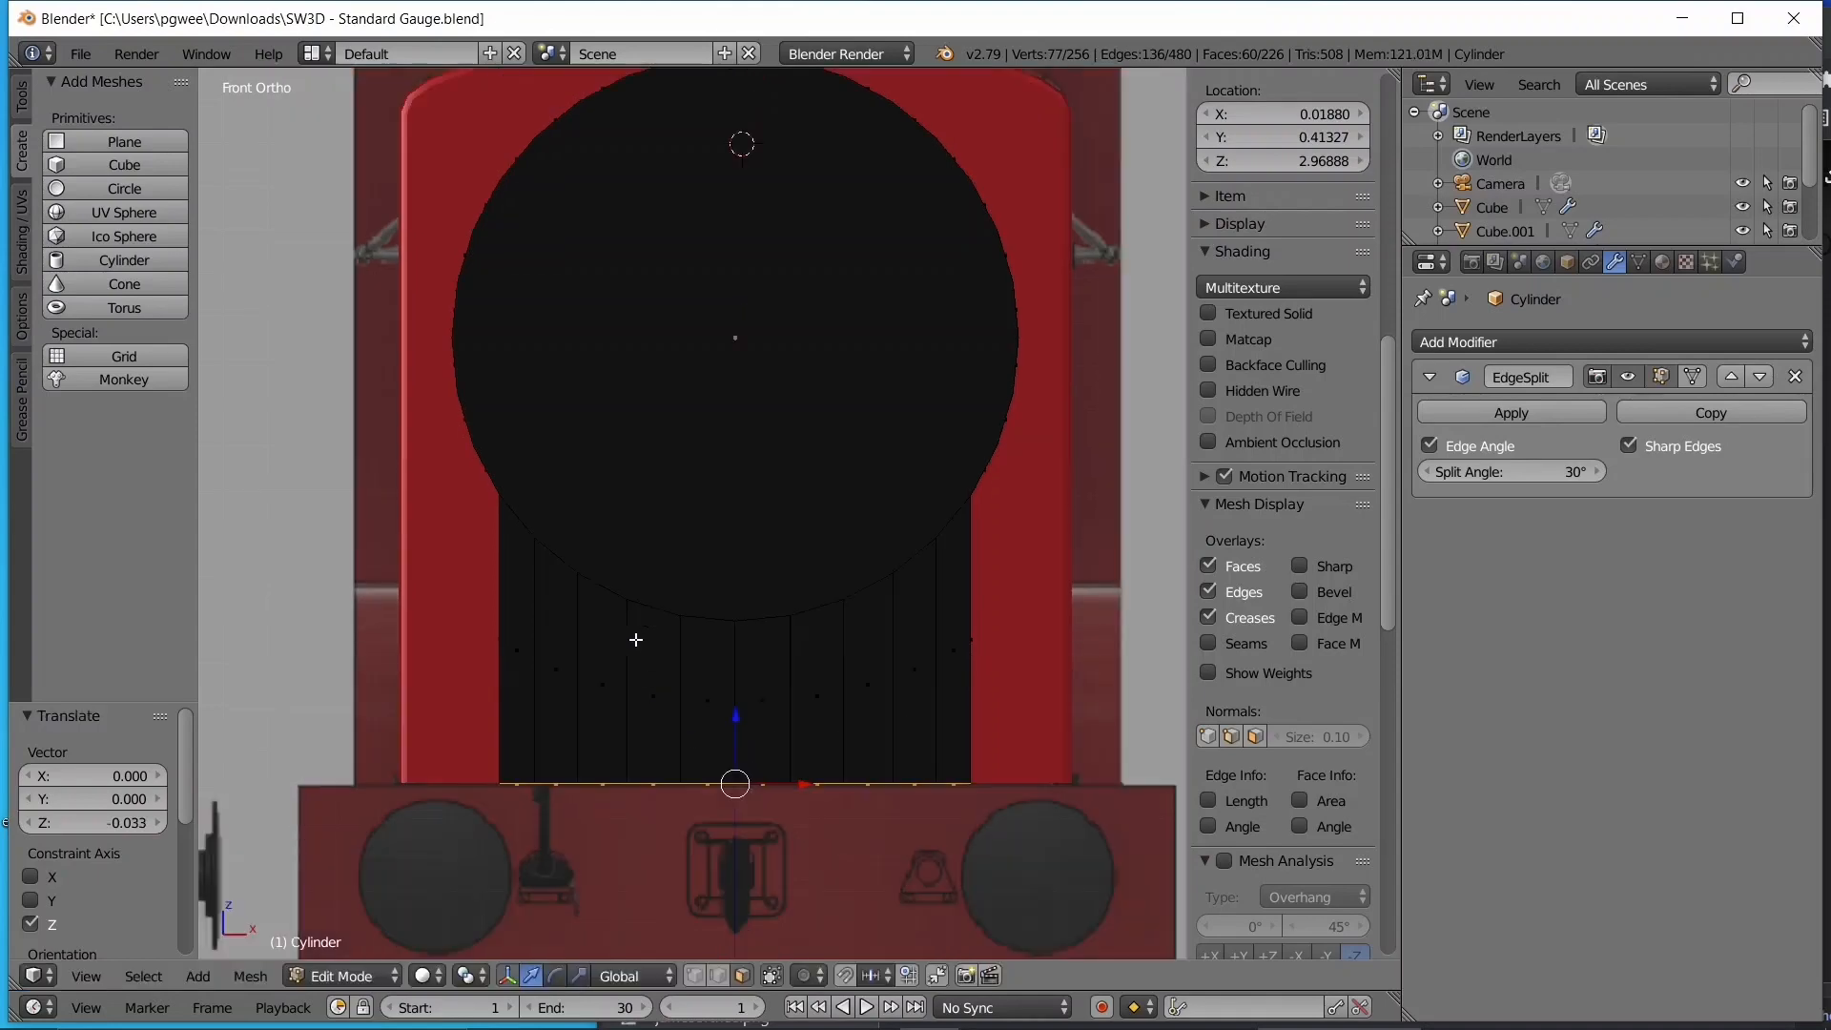
- Clear the face selection, return to Object Mode, deselect all objects and examine the flat-bottomed boiler in solid shading
{"action": "scroll", "coordinate": [636, 640], "scroll_direction": "down", "scroll_amount": 3}
{"action": "middle_click_drag", "start_coordinate": [719, 695], "coordinate": [855, 728]}
{"action": "scroll", "coordinate": [715, 684], "scroll_direction": "up", "scroll_amount": 2}
{"action": "key", "text": "z"}
{"action": "key", "text": "a"}
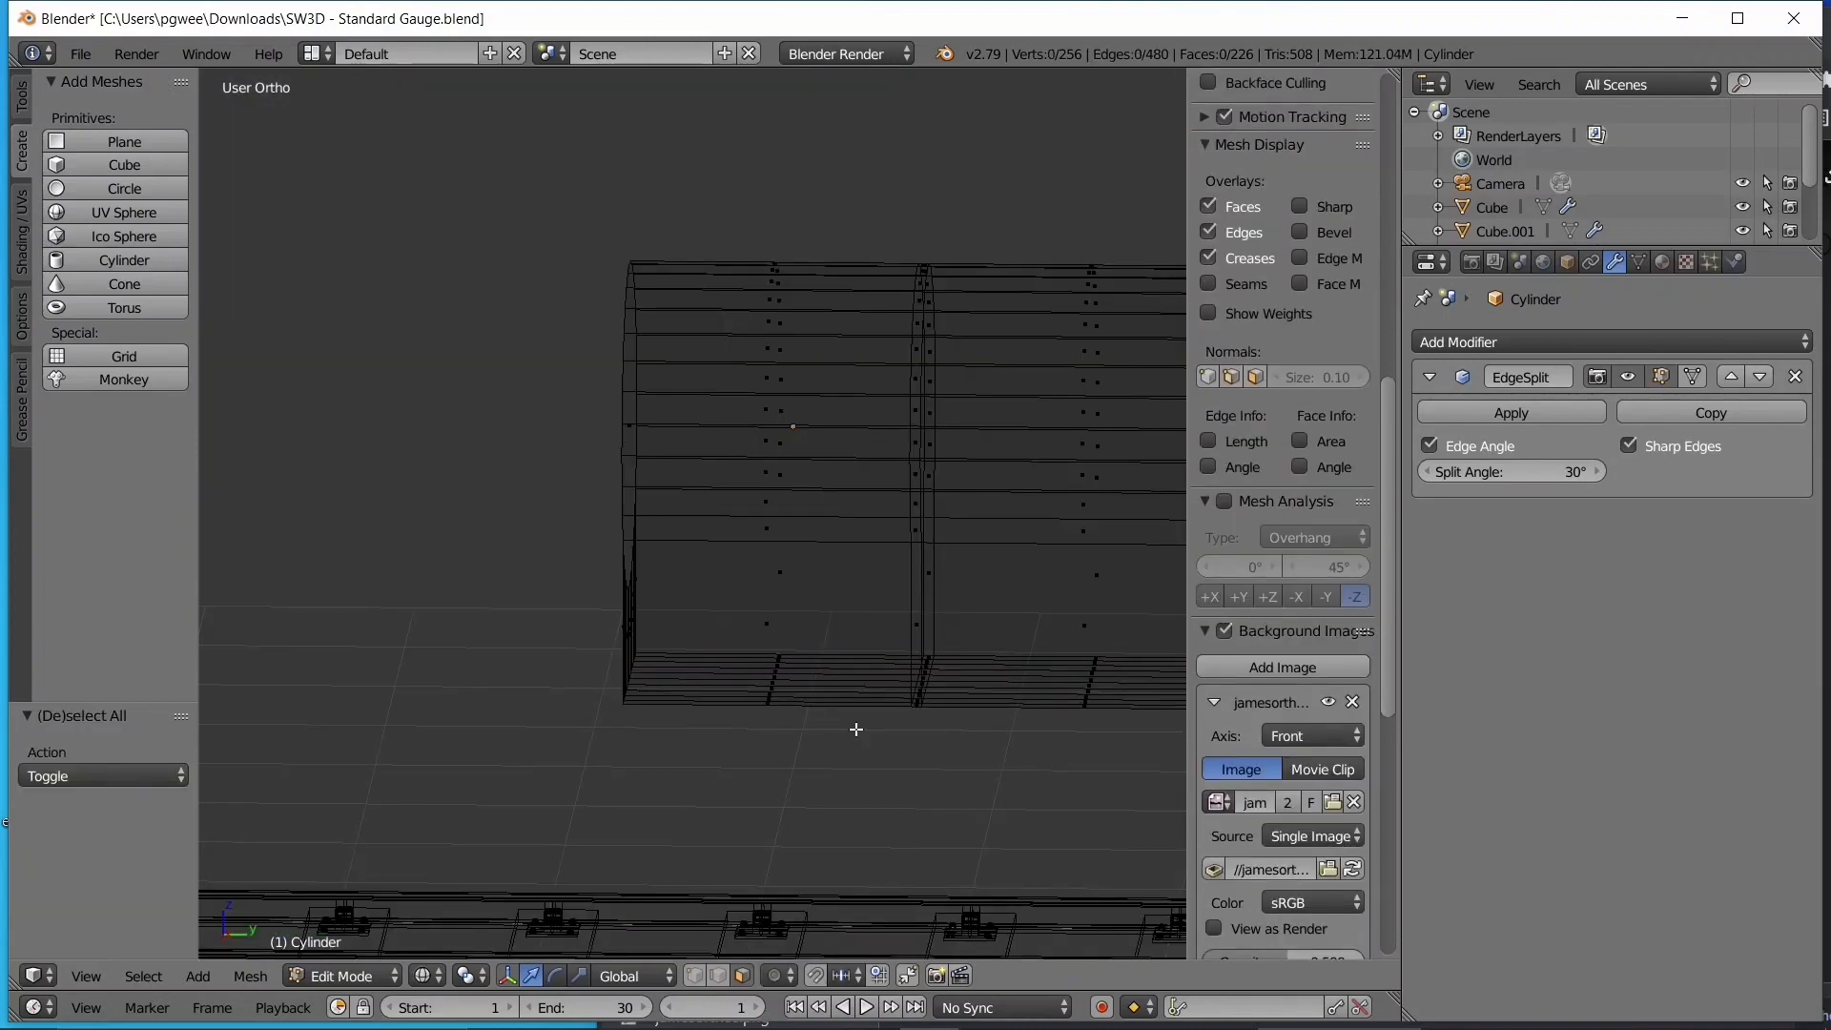
{"action": "key", "text": "KP_3"}
{"action": "scroll", "coordinate": [786, 572], "scroll_direction": "down", "scroll_amount": 1}
{"action": "mouse_move", "coordinate": [781, 517]}
{"action": "middle_mouse_down", "text": "shift"}
{"action": "mouse_move", "coordinate": [851, 566]}
{"action": "mouse_move", "coordinate": [593, 577]}
{"action": "mouse_move", "coordinate": [948, 586]}
{"action": "middle_mouse_up", "text": "shift"}
{"action": "key", "text": "z"}
{"action": "key", "text": "Tab"}
{"action": "key", "text": "a"}
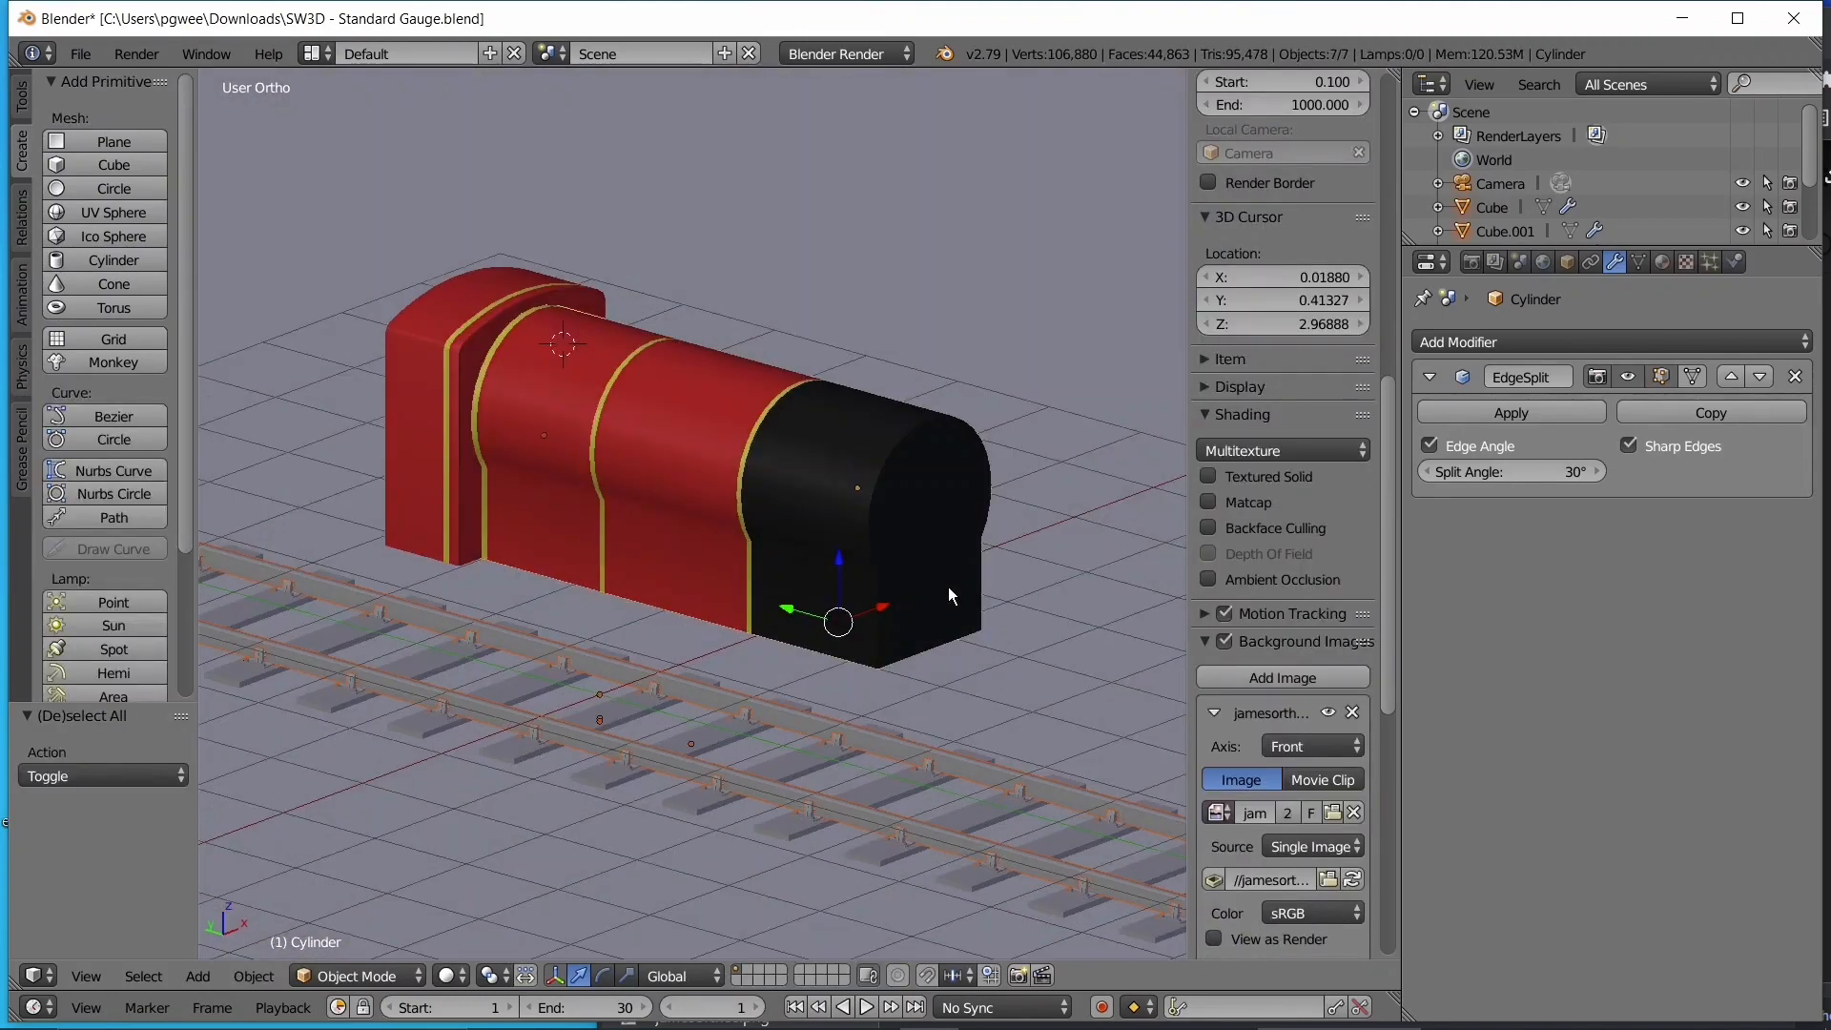
{"action": "key", "text": "a"}
- Compare the boiler with the side reference in wireframe, select the boiler and enter Edit Mode
{"action": "key", "text": "KP_3"}
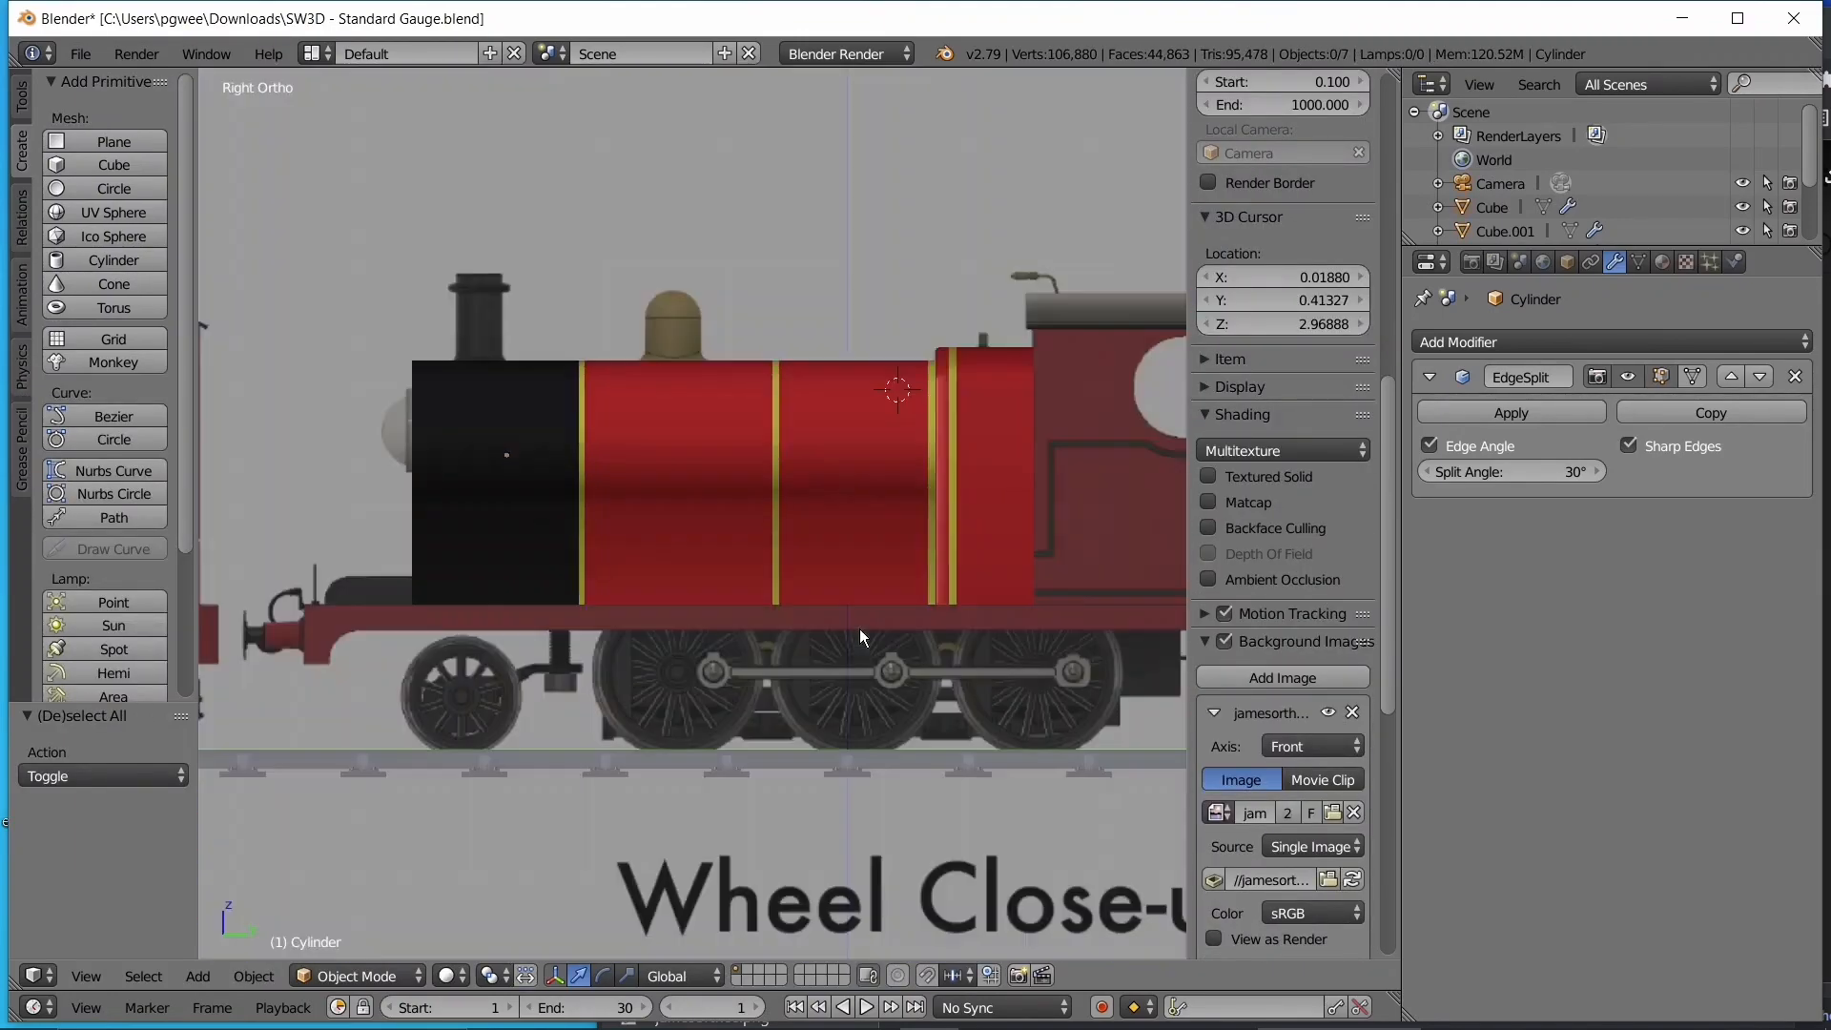
{"action": "middle_click_drag", "start_coordinate": [625, 568], "coordinate": [781, 580], "text": "shift"}
{"action": "key", "text": "z"}
{"action": "scroll", "coordinate": [593, 412], "scroll_direction": "up", "scroll_amount": 4}
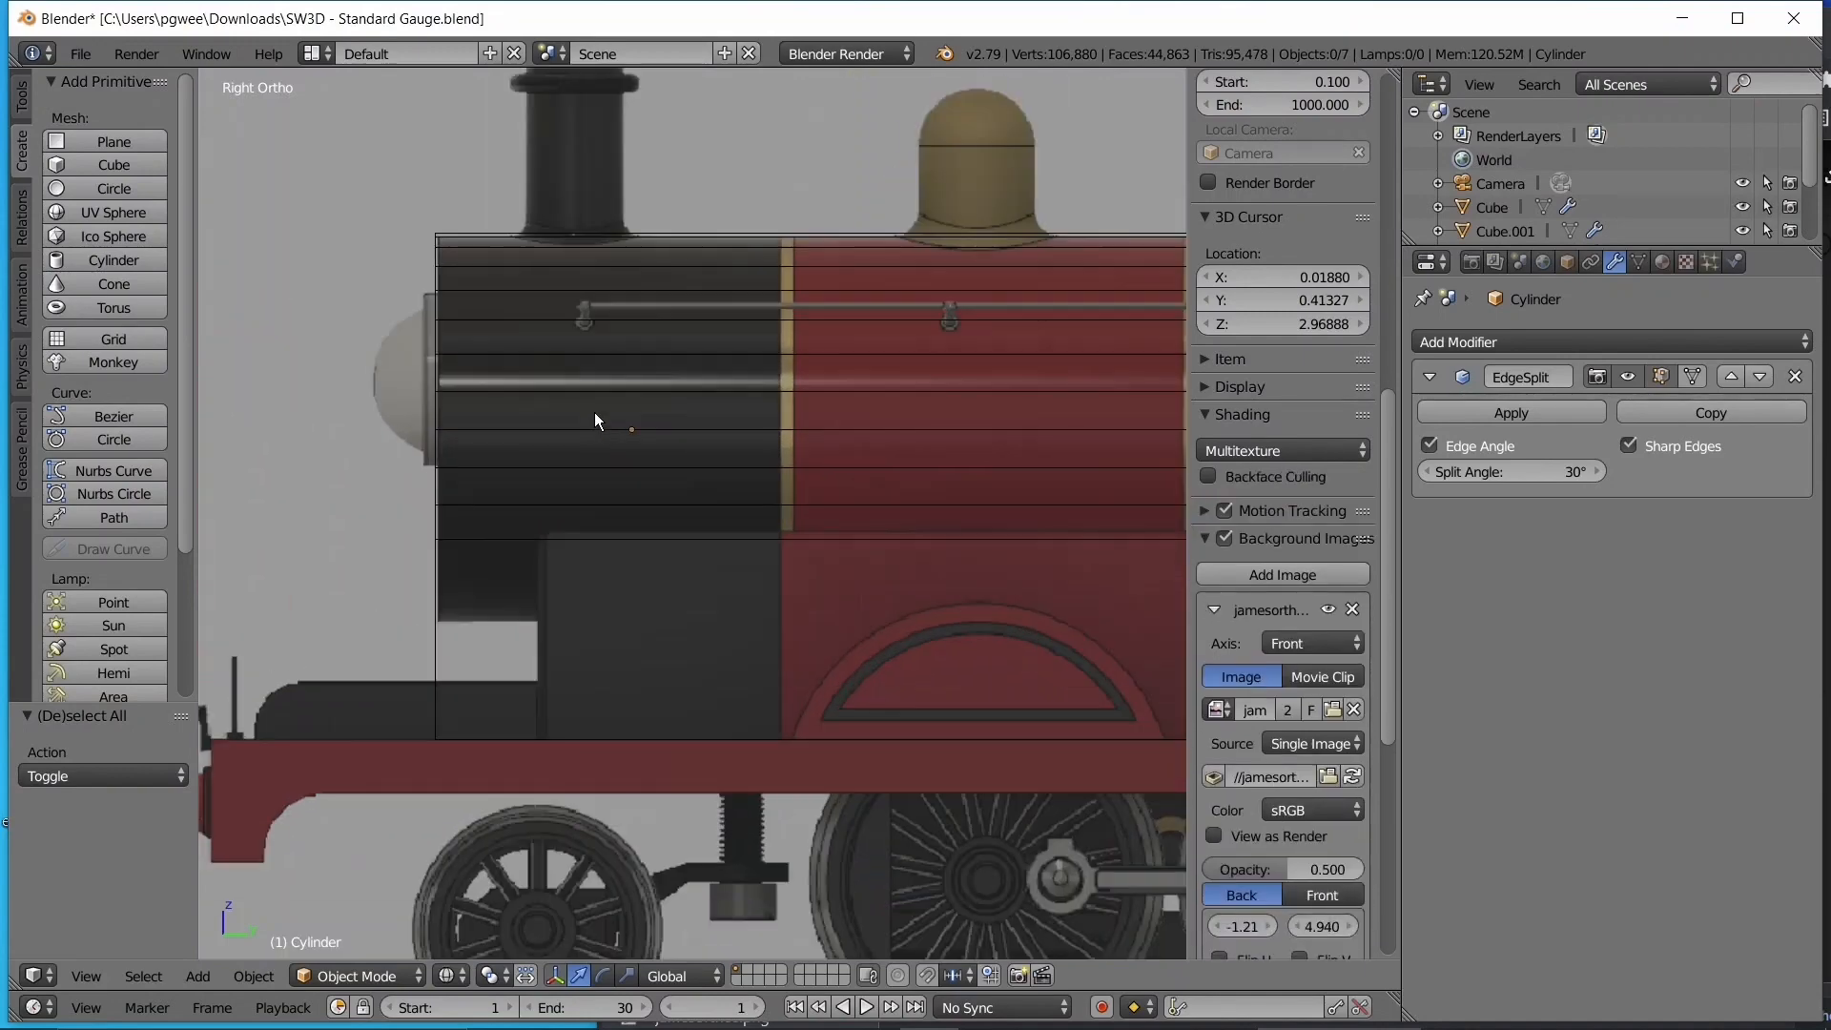
{"action": "right_click", "coordinate": [416, 420]}
{"action": "middle_click_drag", "start_coordinate": [718, 488], "coordinate": [985, 513], "text": "shift"}
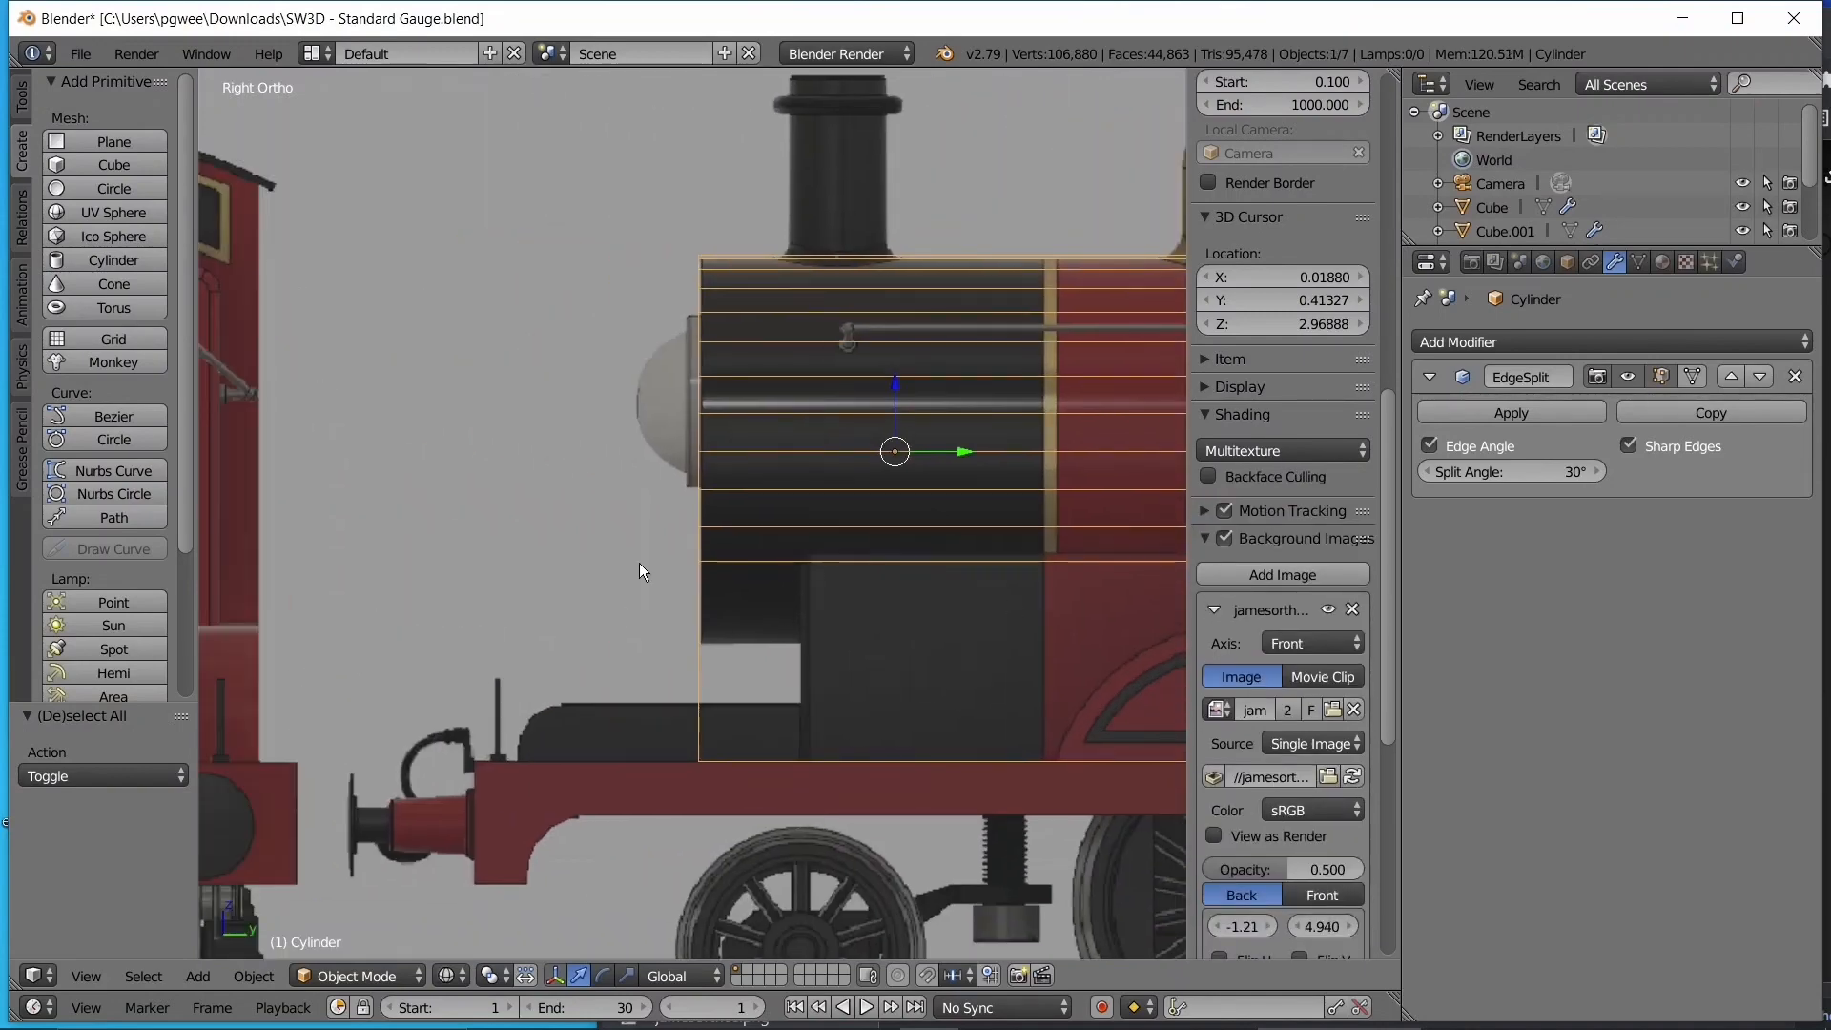
{"action": "key", "text": "Tab"}
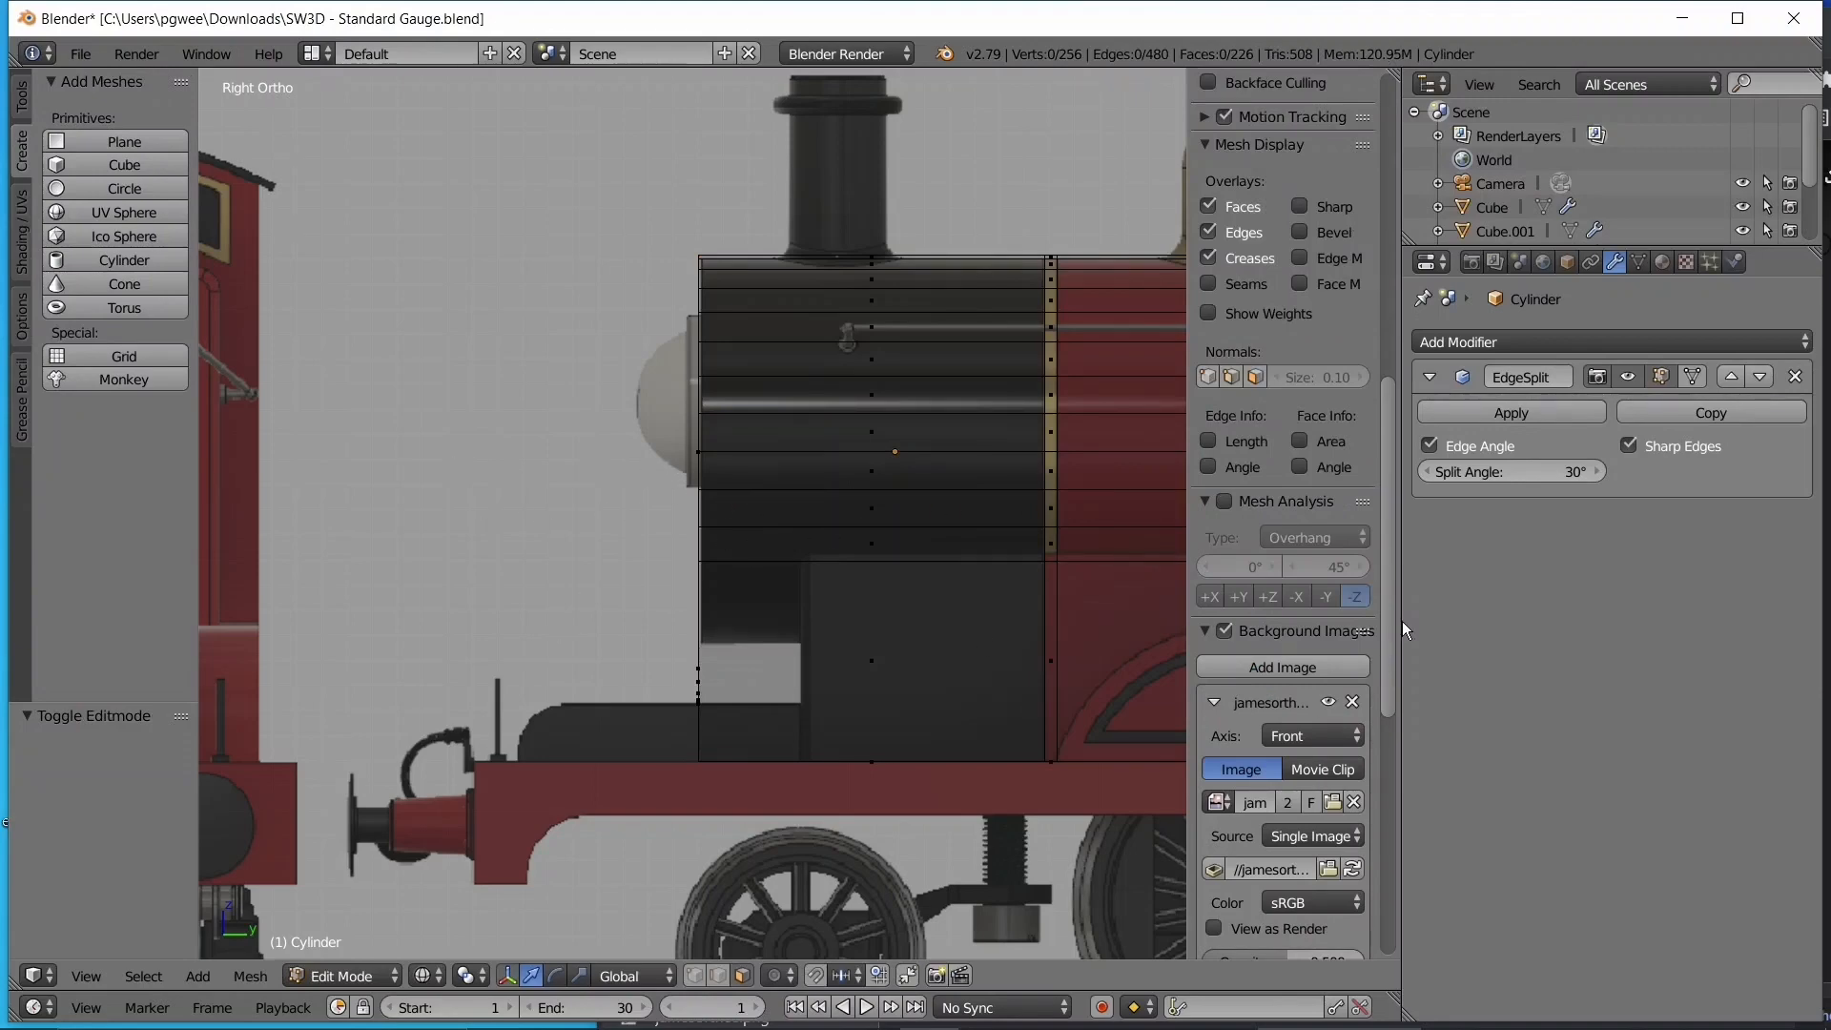
{"action": "scroll", "coordinate": [1287, 668], "scroll_direction": "down", "scroll_amount": 3}
{"action": "scroll", "coordinate": [726, 784], "scroll_direction": "down", "scroll_amount": 2}
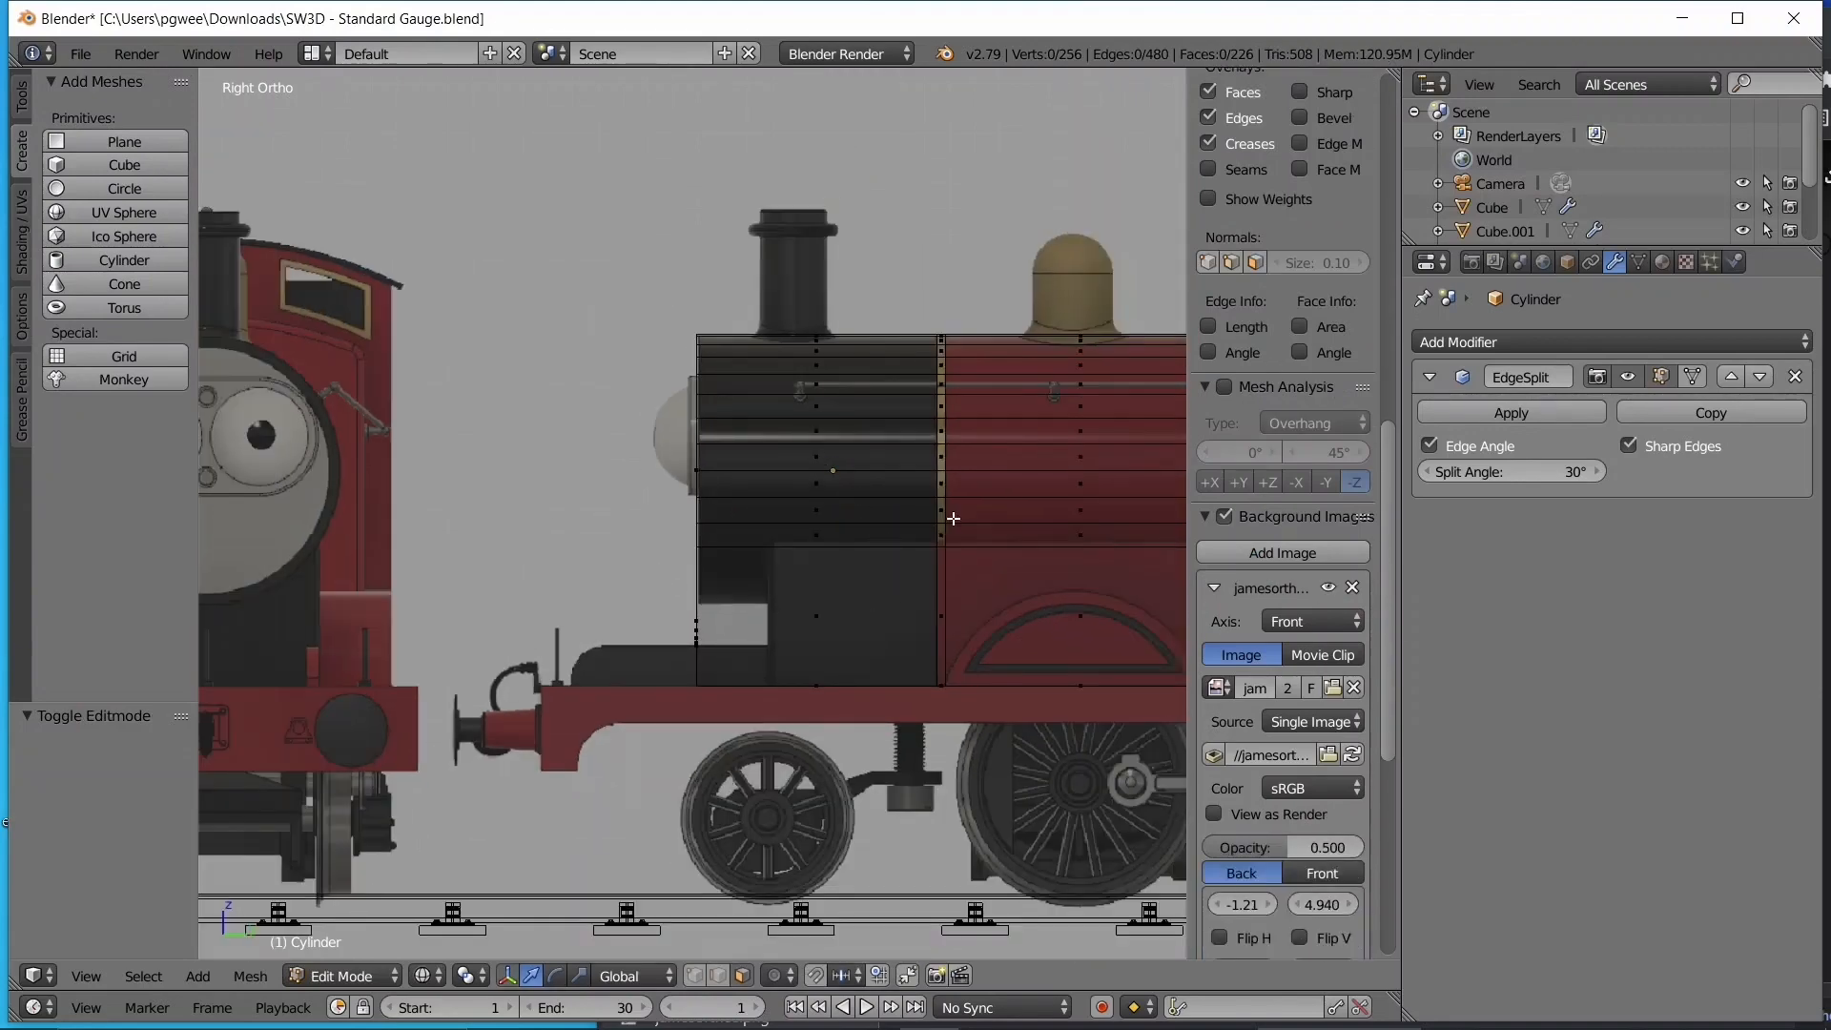
- Select only the round front face of the smokebox and extrude it about 0.329 forward
{"action": "key", "text": "z"}
{"action": "mouse_move", "coordinate": [523, 445]}
{"action": "middle_mouse_down"}
{"action": "mouse_move", "coordinate": [674, 511]}
{"action": "mouse_move", "coordinate": [615, 552]}
{"action": "mouse_move", "coordinate": [674, 564]}
{"action": "mouse_move", "coordinate": [849, 384]}
{"action": "middle_mouse_up"}
{"action": "scroll", "coordinate": [674, 511], "scroll_direction": "up", "scroll_amount": 1}
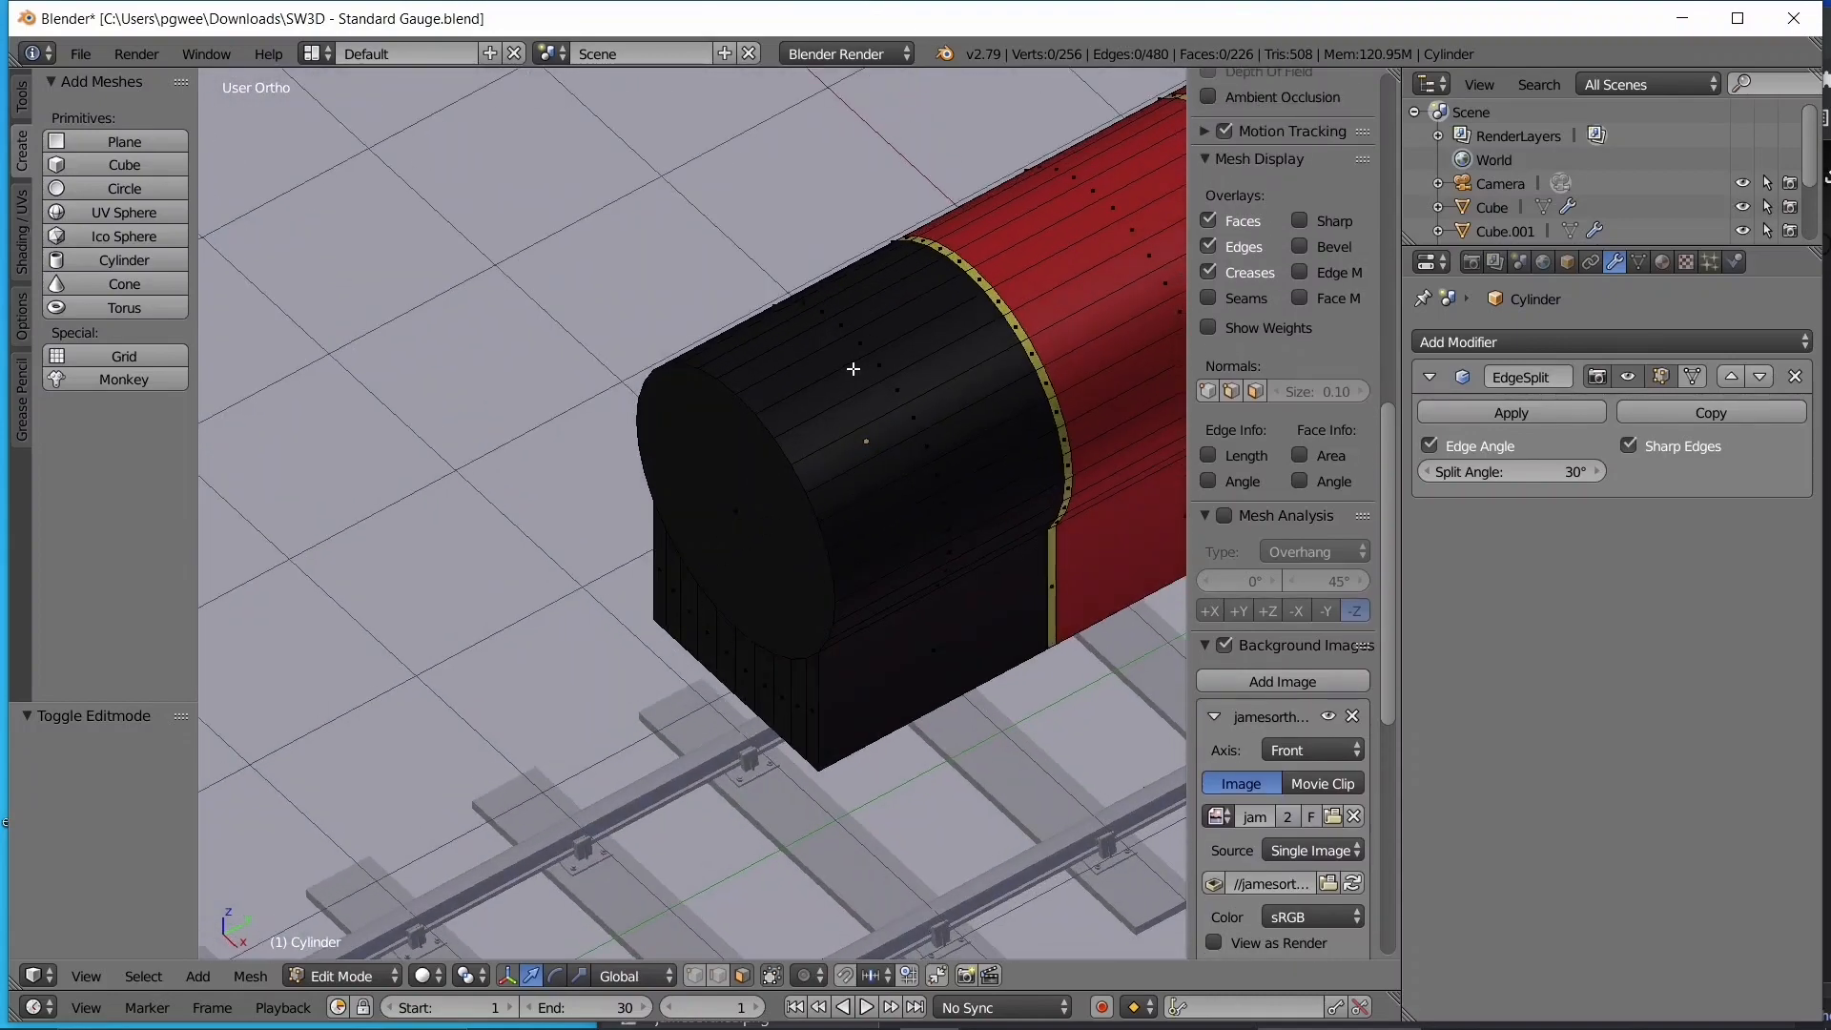
{"action": "key", "text": "ctrl+r"}
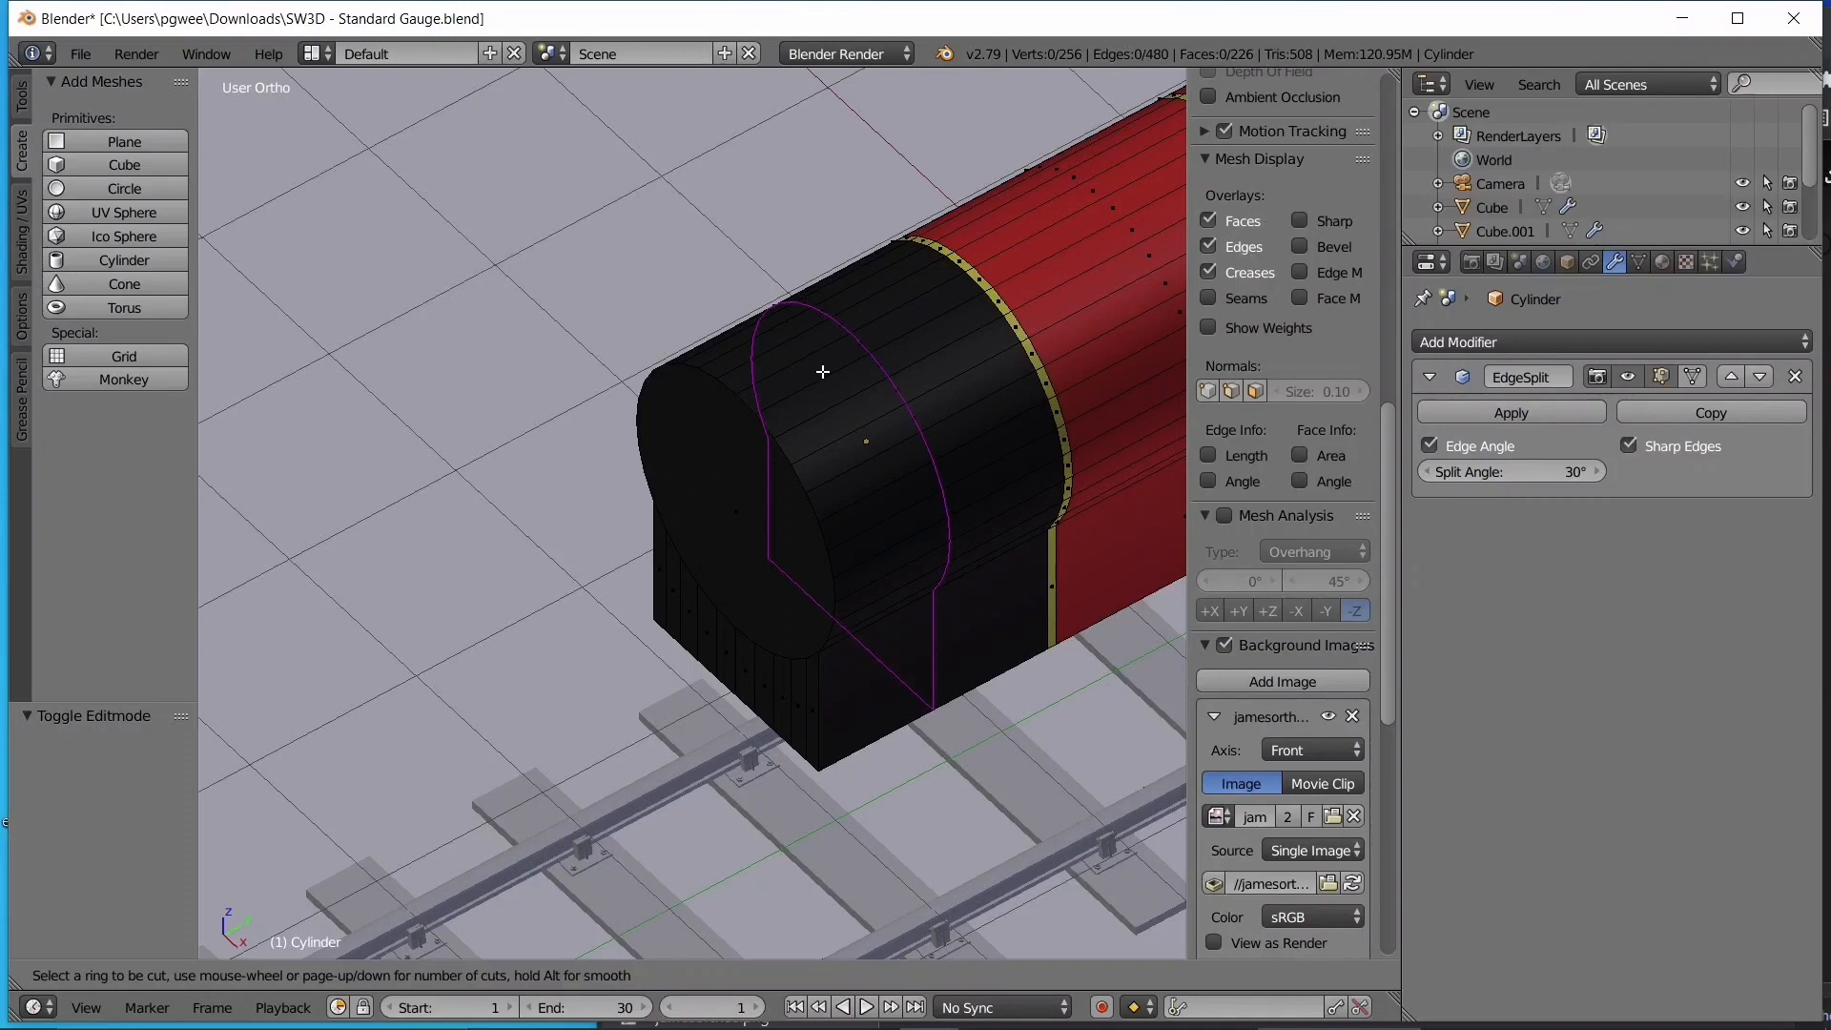
{"action": "key", "text": "Escape"}
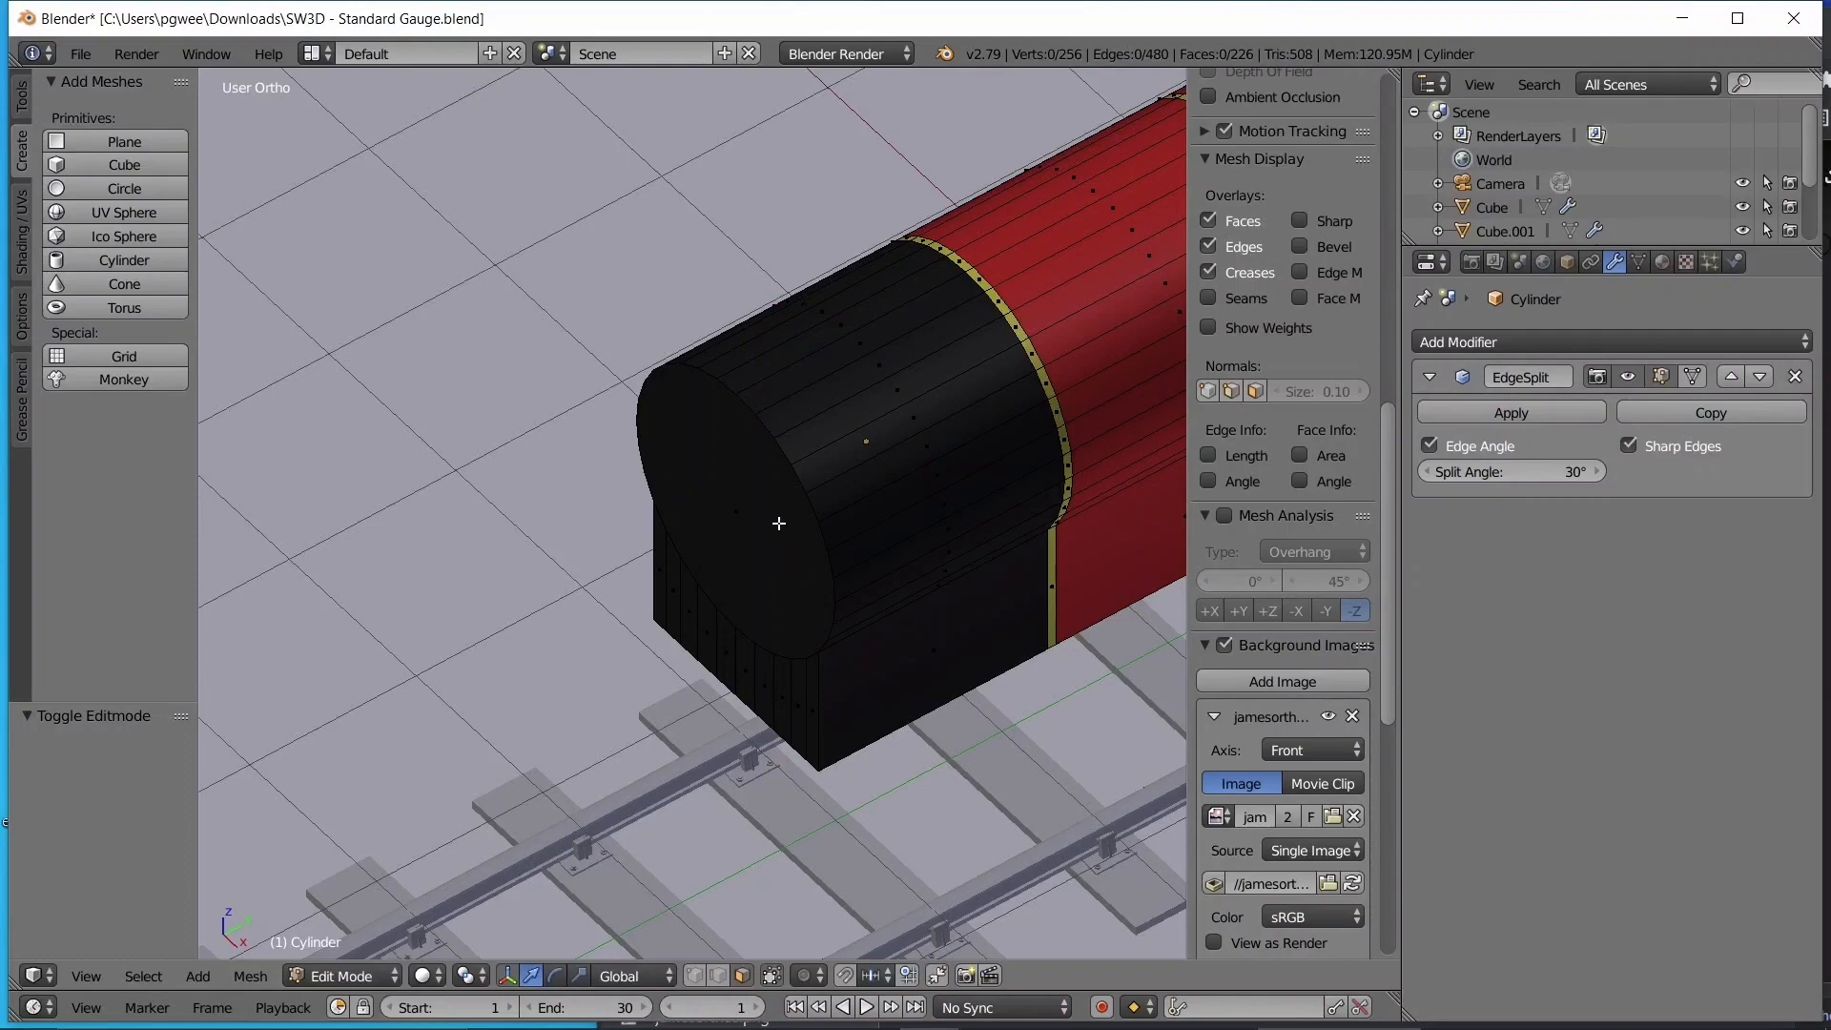
{"action": "key", "text": "c"}
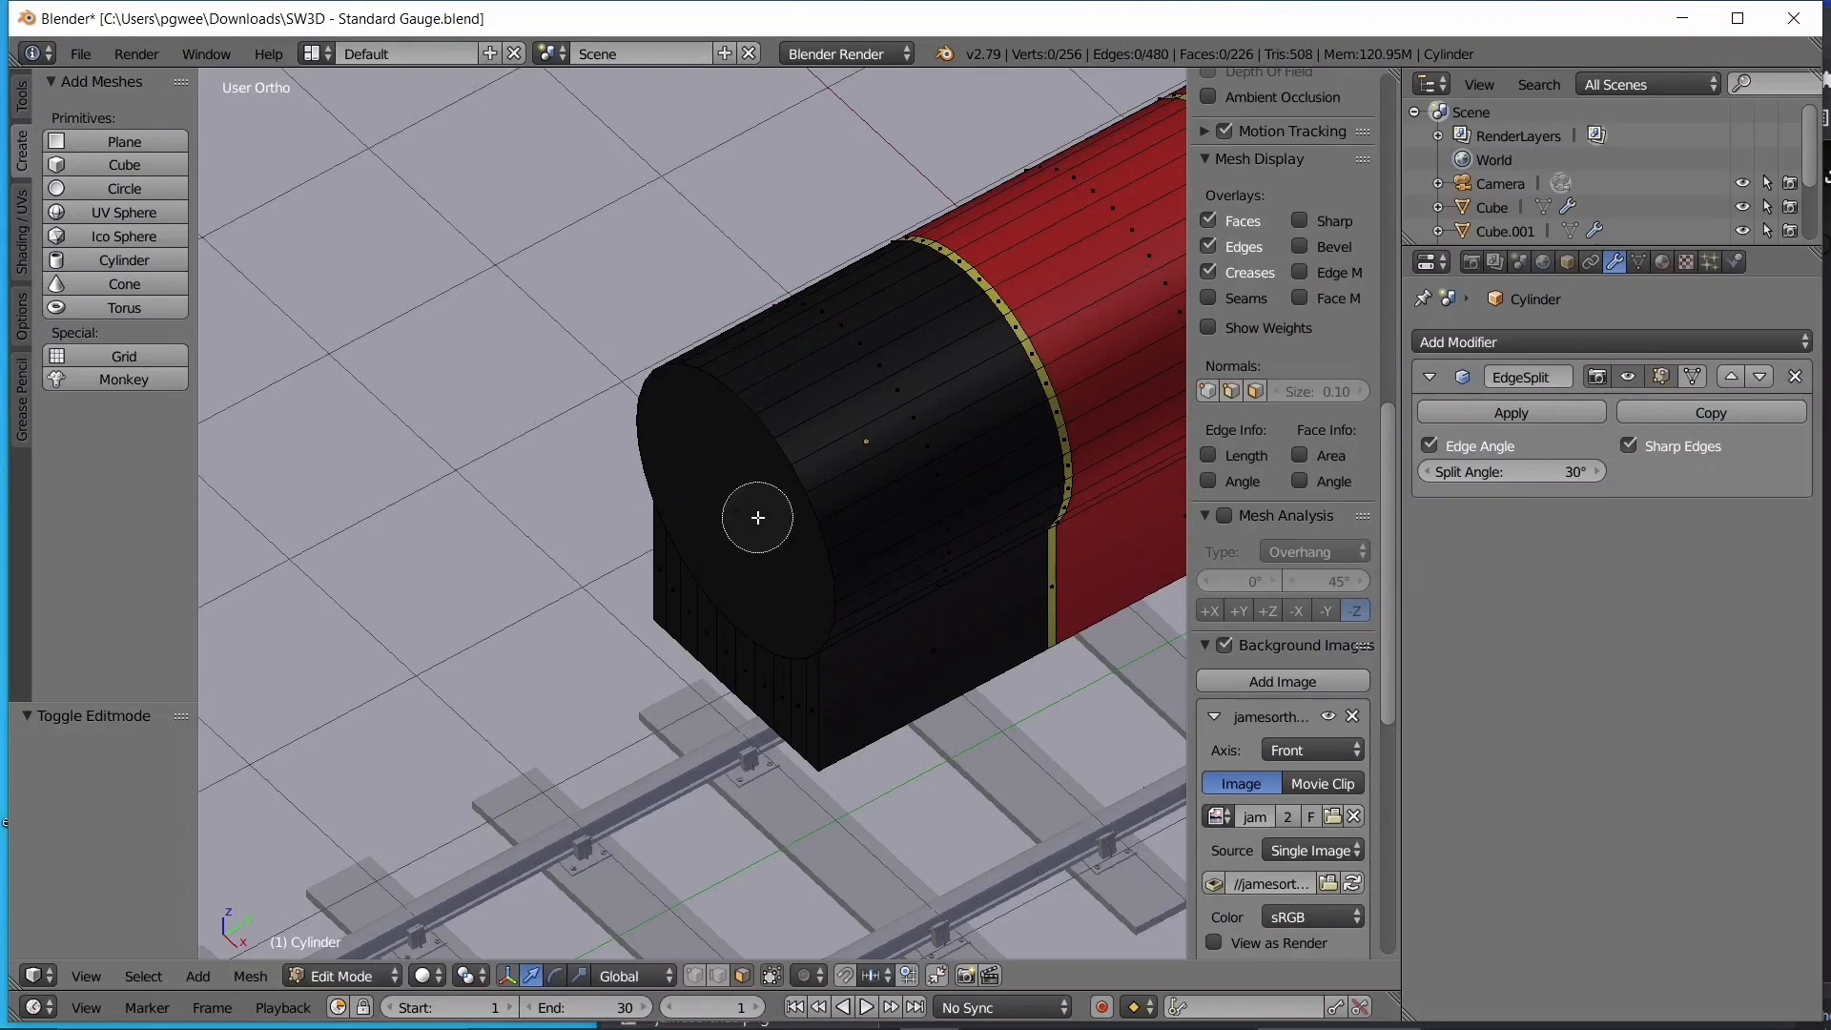
{"action": "scroll", "coordinate": [757, 516], "scroll_direction": "up", "scroll_amount": 3}
{"action": "left_click", "coordinate": [755, 484]}
{"action": "right_click", "coordinate": [754, 483]}
{"action": "middle_click_drag", "start_coordinate": [753, 483], "coordinate": [944, 478]}
{"action": "key", "text": "e"}
{"action": "left_click", "coordinate": [844, 484]}
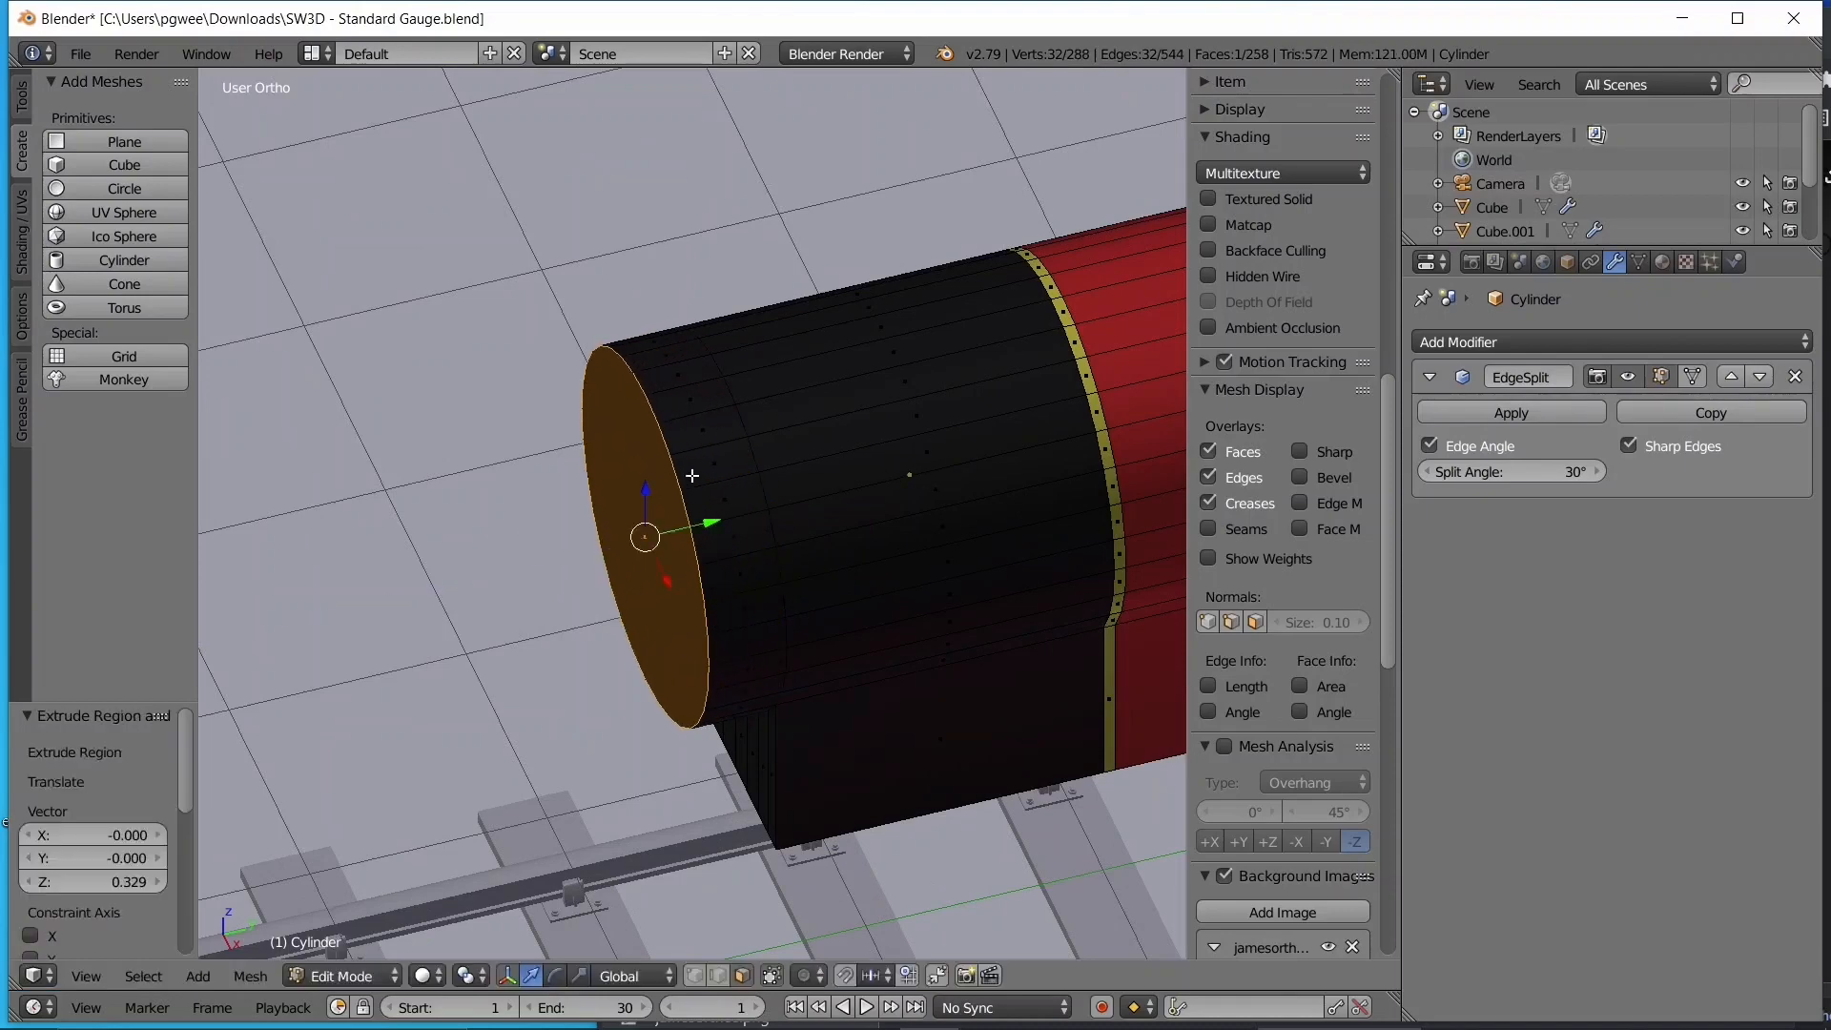
- Select the faces of the extruded smokebox front section in the side reference and move them back along Y to match the reference
{"action": "key", "text": "KP_3"}
{"action": "key", "text": "z"}
{"action": "scroll", "coordinate": [652, 457], "scroll_direction": "down", "scroll_amount": 5}
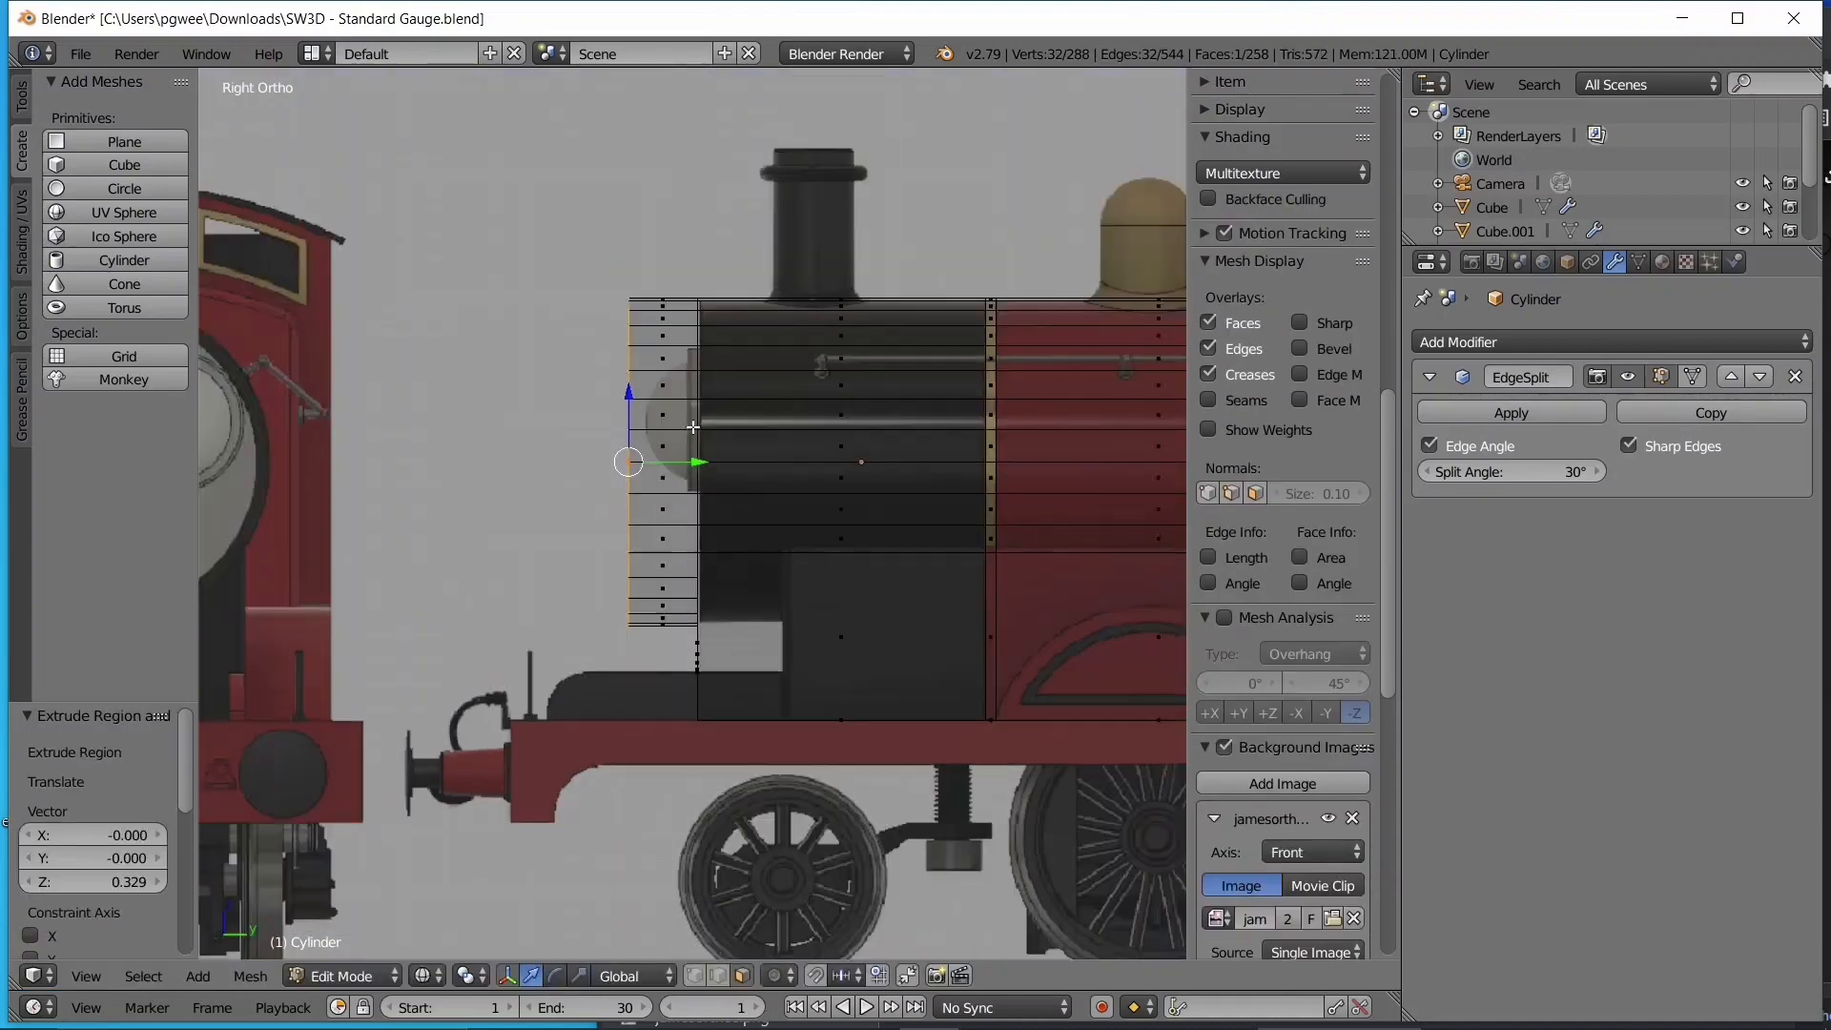
{"action": "key", "text": "c"}
{"action": "left_click", "coordinate": [668, 383]}
{"action": "left_click_drag", "start_coordinate": [669, 383], "coordinate": [669, 562]}
{"action": "key", "text": "Escape"}
{"action": "scroll", "coordinate": [712, 493], "scroll_direction": "up", "scroll_amount": 5}
{"action": "left_click_drag", "start_coordinate": [713, 493], "coordinate": [824, 491]}
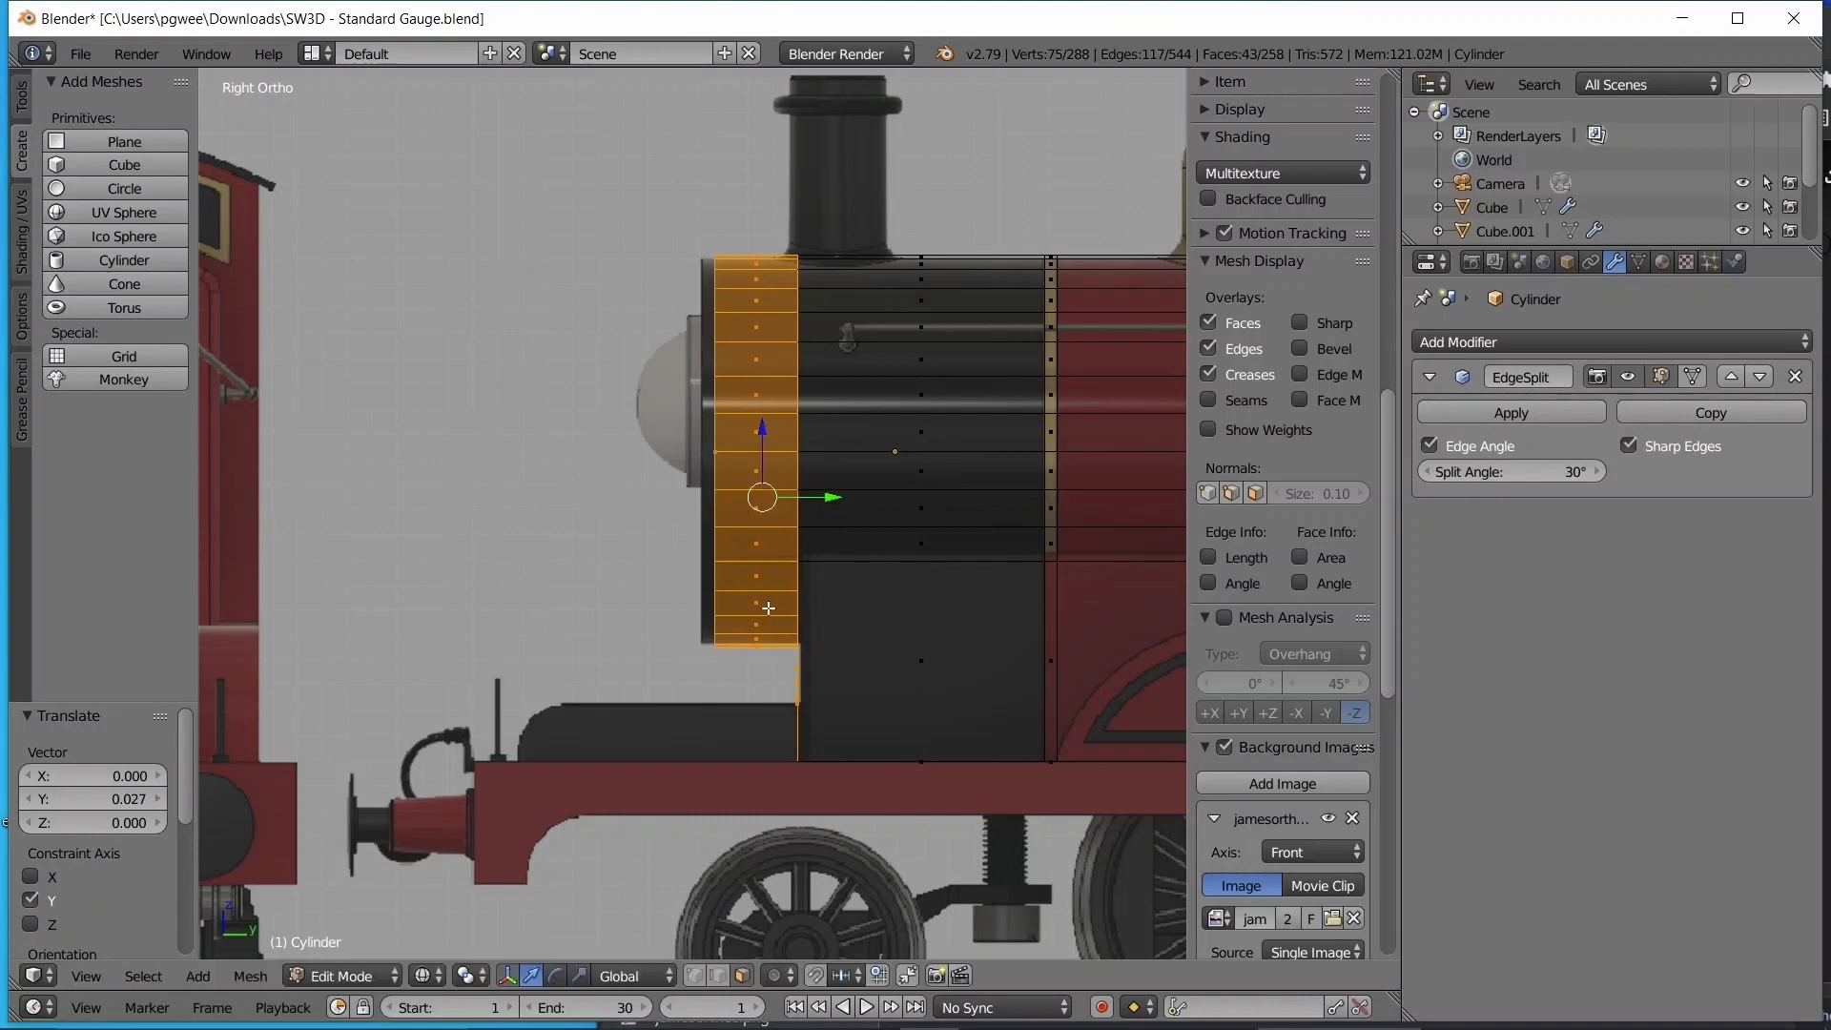
- Select only the smokebox's round front face, move it forward about 0.019 along Y, and return to Object Mode with everything deselected
{"action": "key", "text": "a"}
{"action": "right_click", "coordinate": [711, 448]}
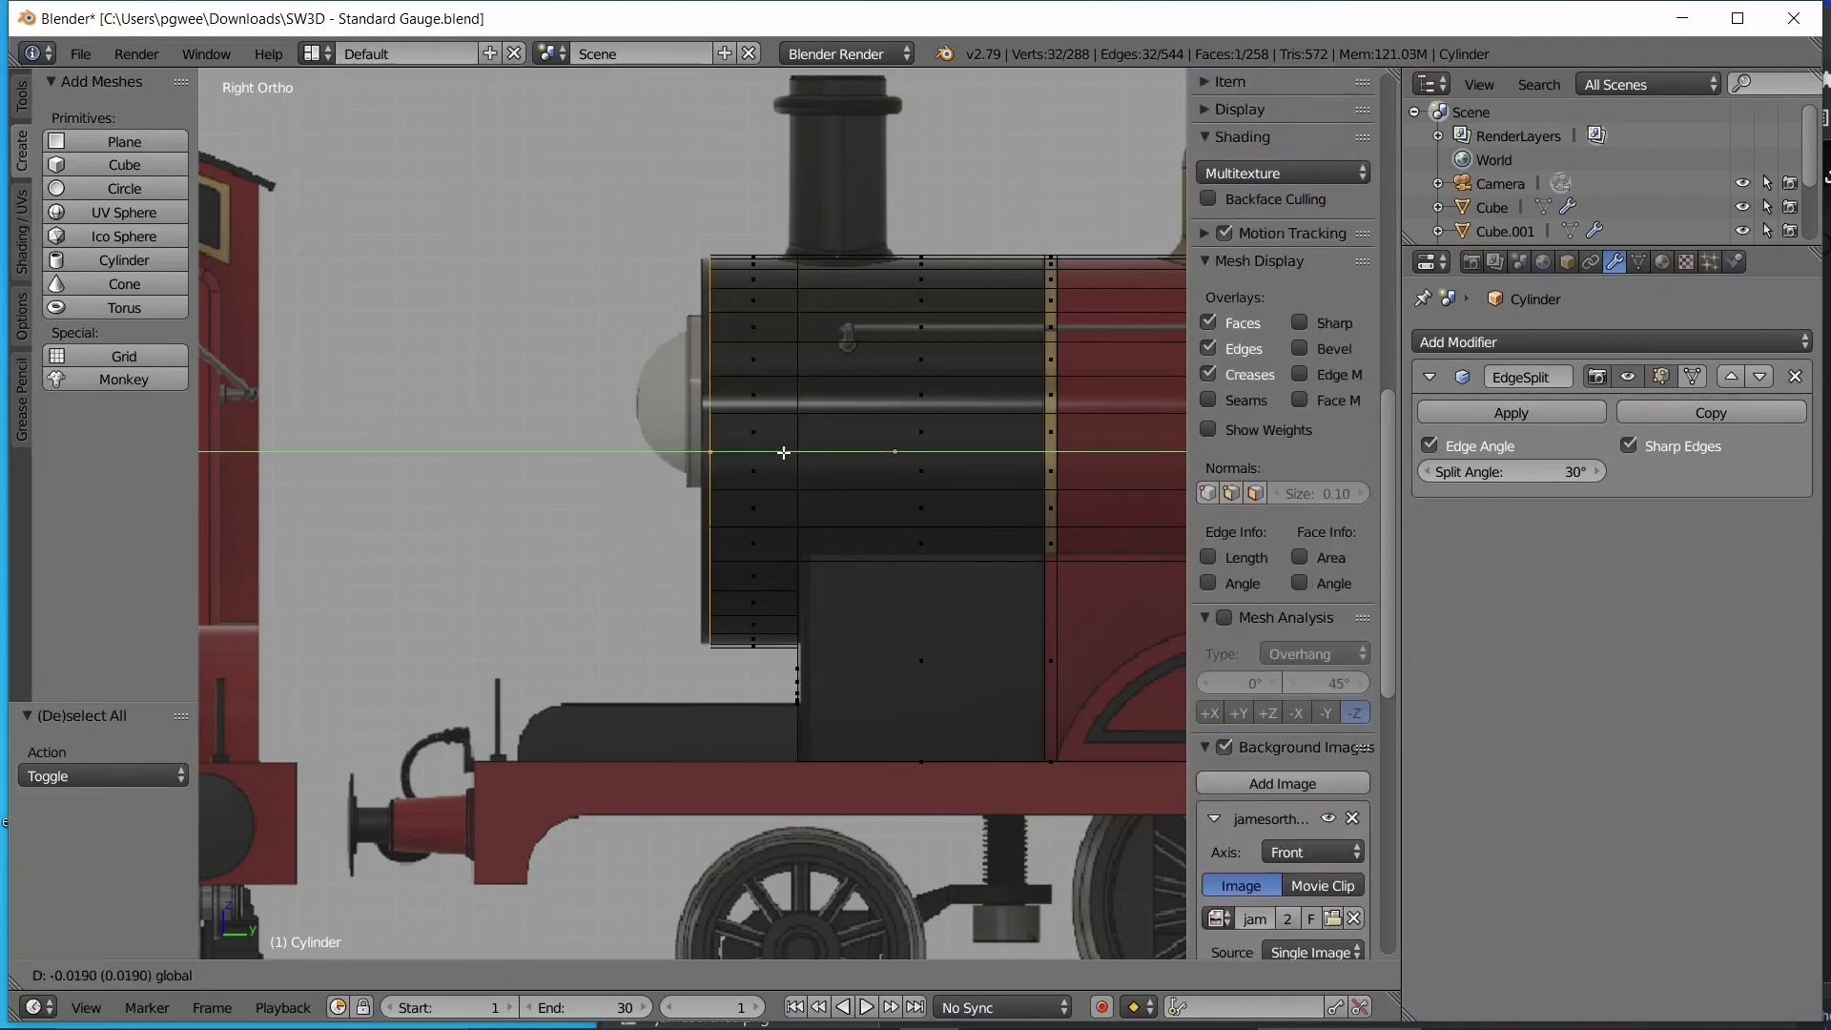
{"action": "key", "text": "Tab"}
{"action": "middle_click_drag", "start_coordinate": [677, 445], "coordinate": [958, 470]}
{"action": "key", "text": "a"}
{"action": "scroll", "coordinate": [955, 467], "scroll_direction": "down", "scroll_amount": 4}
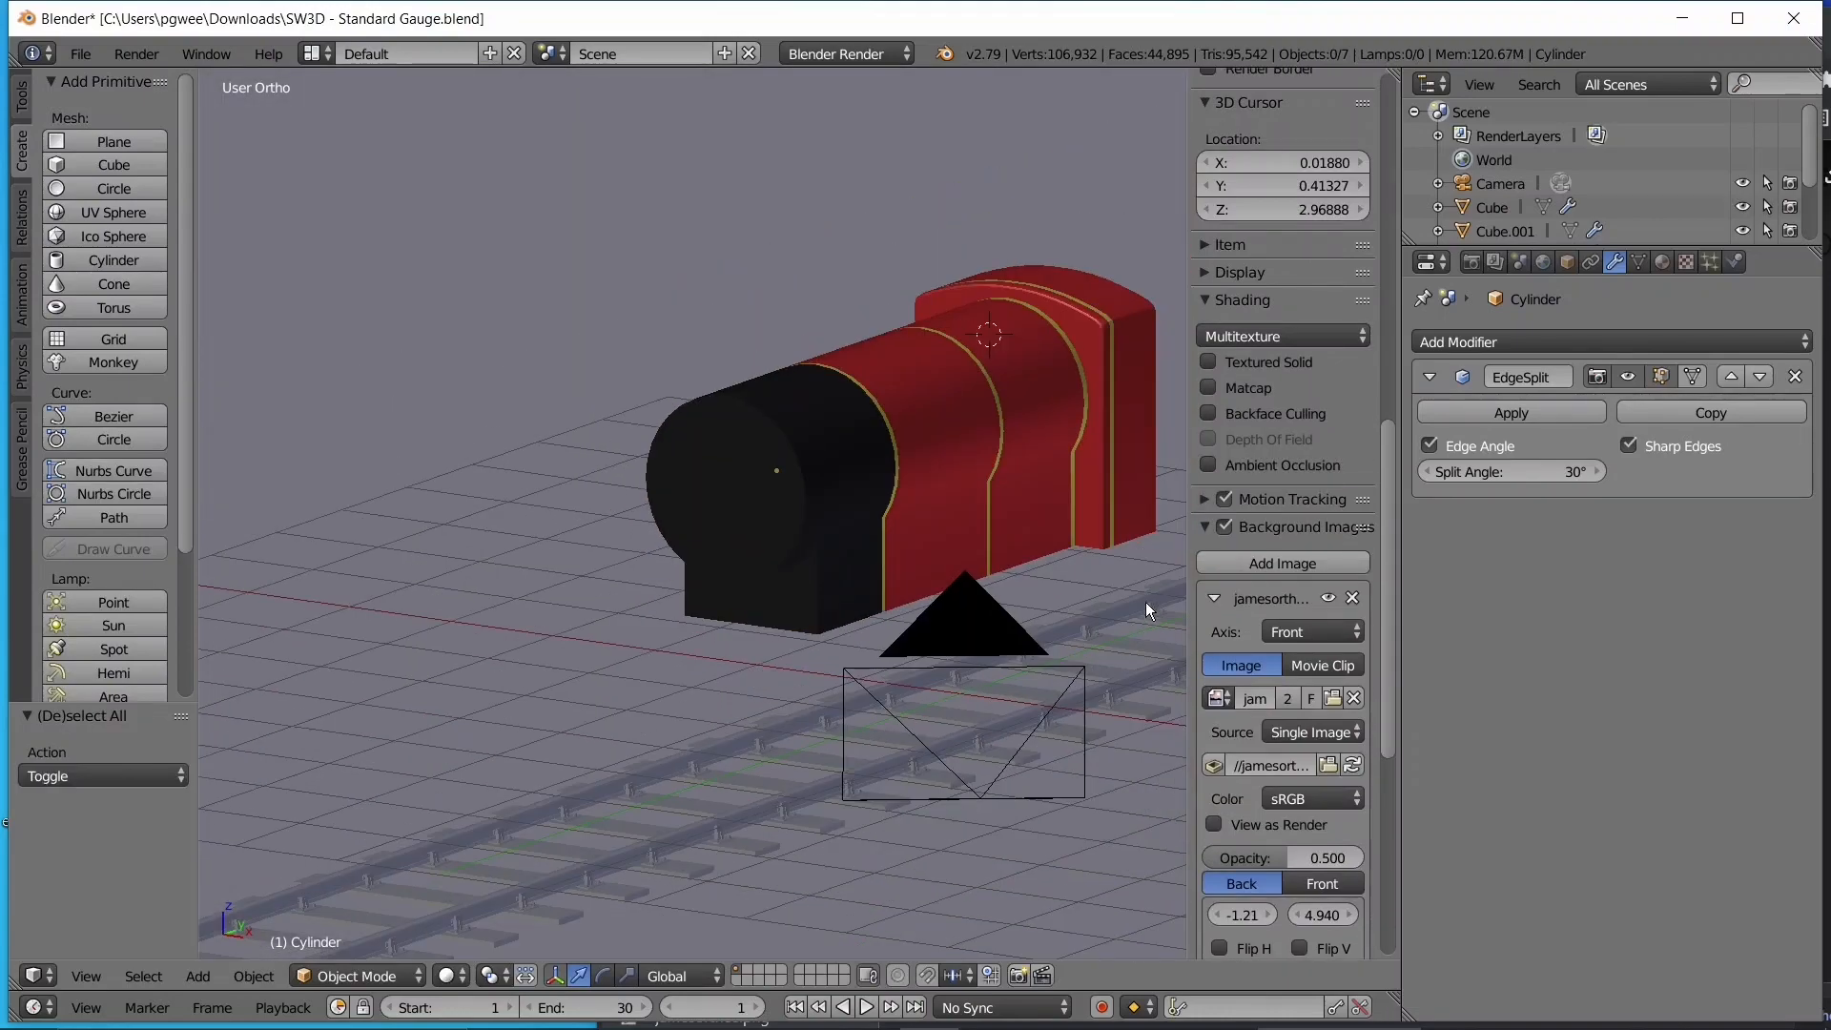
- Examine where the round smokebox meets its flat-sided support, in solid shading and against the front reference
{"action": "middle_click_drag", "start_coordinate": [1096, 586], "coordinate": [995, 620], "text": "shift"}
{"action": "scroll", "coordinate": [948, 631], "scroll_direction": "up", "scroll_amount": 5}
{"action": "scroll", "coordinate": [947, 631], "scroll_direction": "down", "scroll_amount": 4}
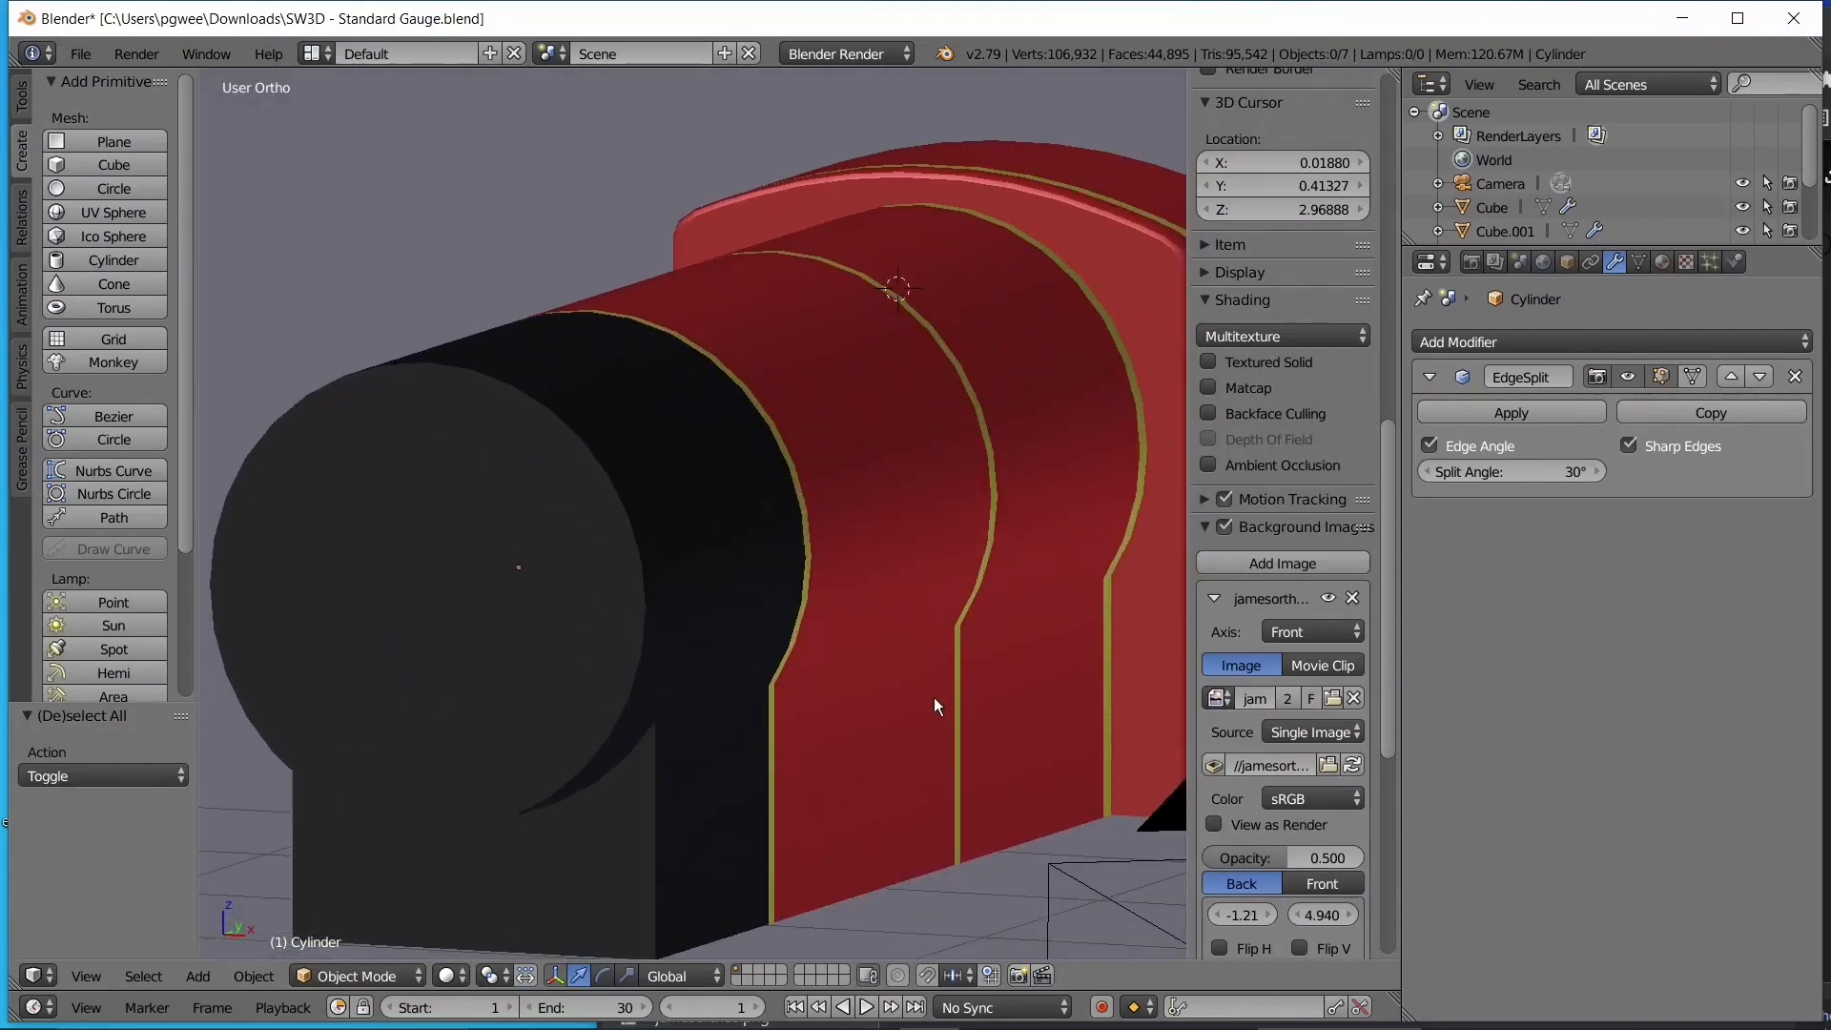
{"action": "middle_click_drag", "start_coordinate": [934, 696], "coordinate": [907, 619]}
{"action": "scroll", "coordinate": [908, 620], "scroll_direction": "up", "scroll_amount": 5}
{"action": "scroll", "coordinate": [908, 620], "scroll_direction": "down", "scroll_amount": 1}
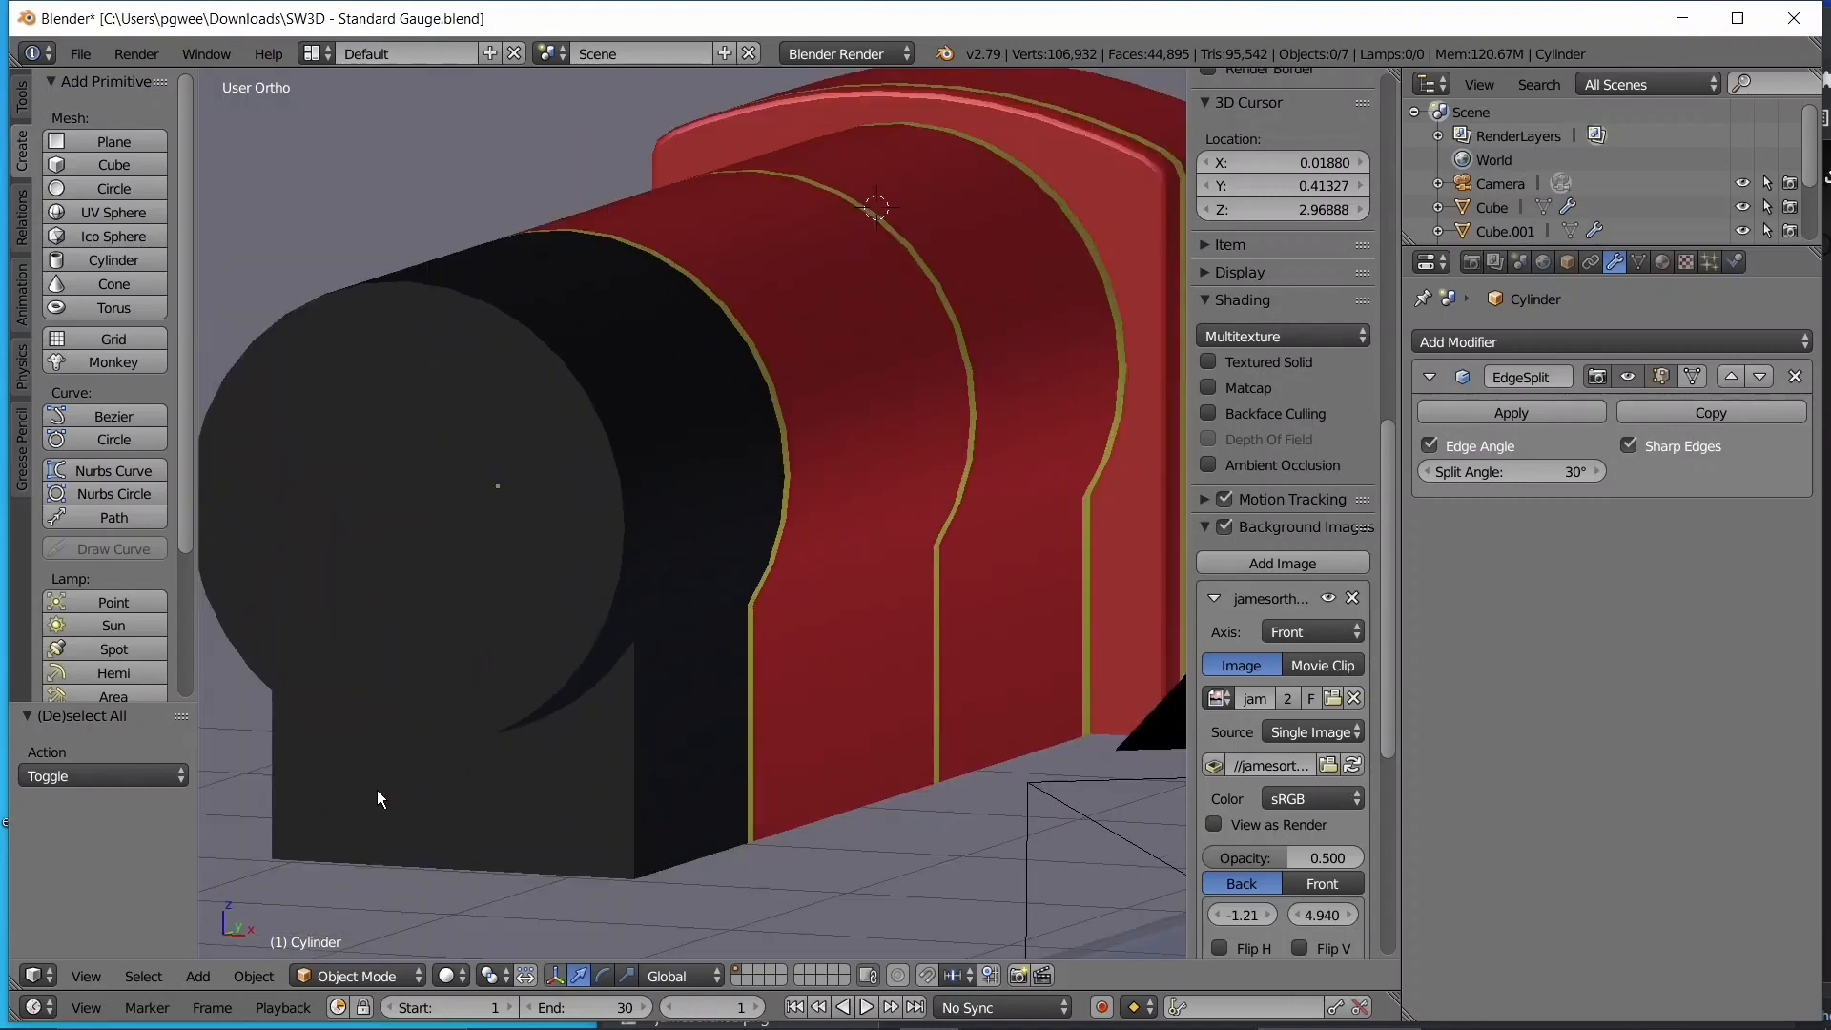
{"action": "mouse_move", "coordinate": [762, 581]}
{"action": "middle_mouse_down"}
{"action": "mouse_move", "coordinate": [802, 559]}
{"action": "mouse_move", "coordinate": [731, 576]}
{"action": "mouse_move", "coordinate": [750, 578]}
{"action": "middle_mouse_up"}
{"action": "scroll", "coordinate": [730, 576], "scroll_direction": "down", "scroll_amount": 3}
{"action": "key", "text": "KP_1"}
{"action": "scroll", "coordinate": [681, 808], "scroll_direction": "up", "scroll_amount": 10}
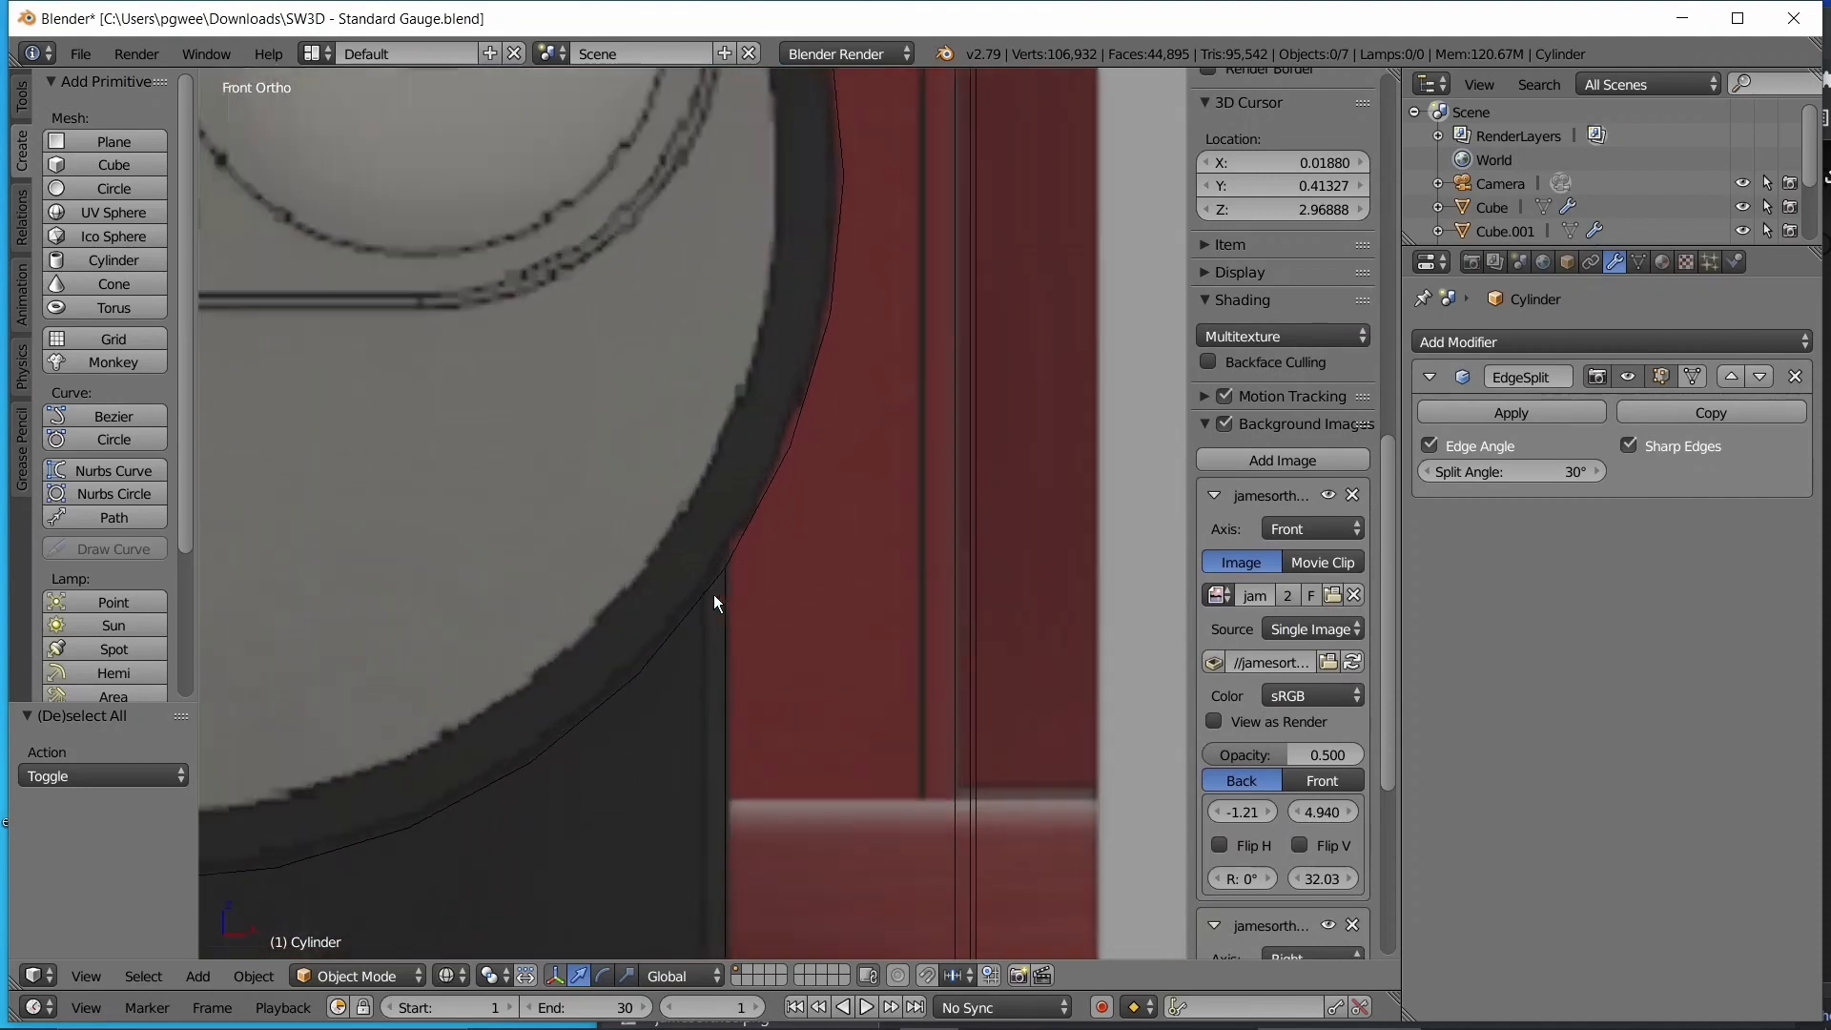
{"action": "scroll", "coordinate": [717, 564], "scroll_direction": "down", "scroll_amount": 4}
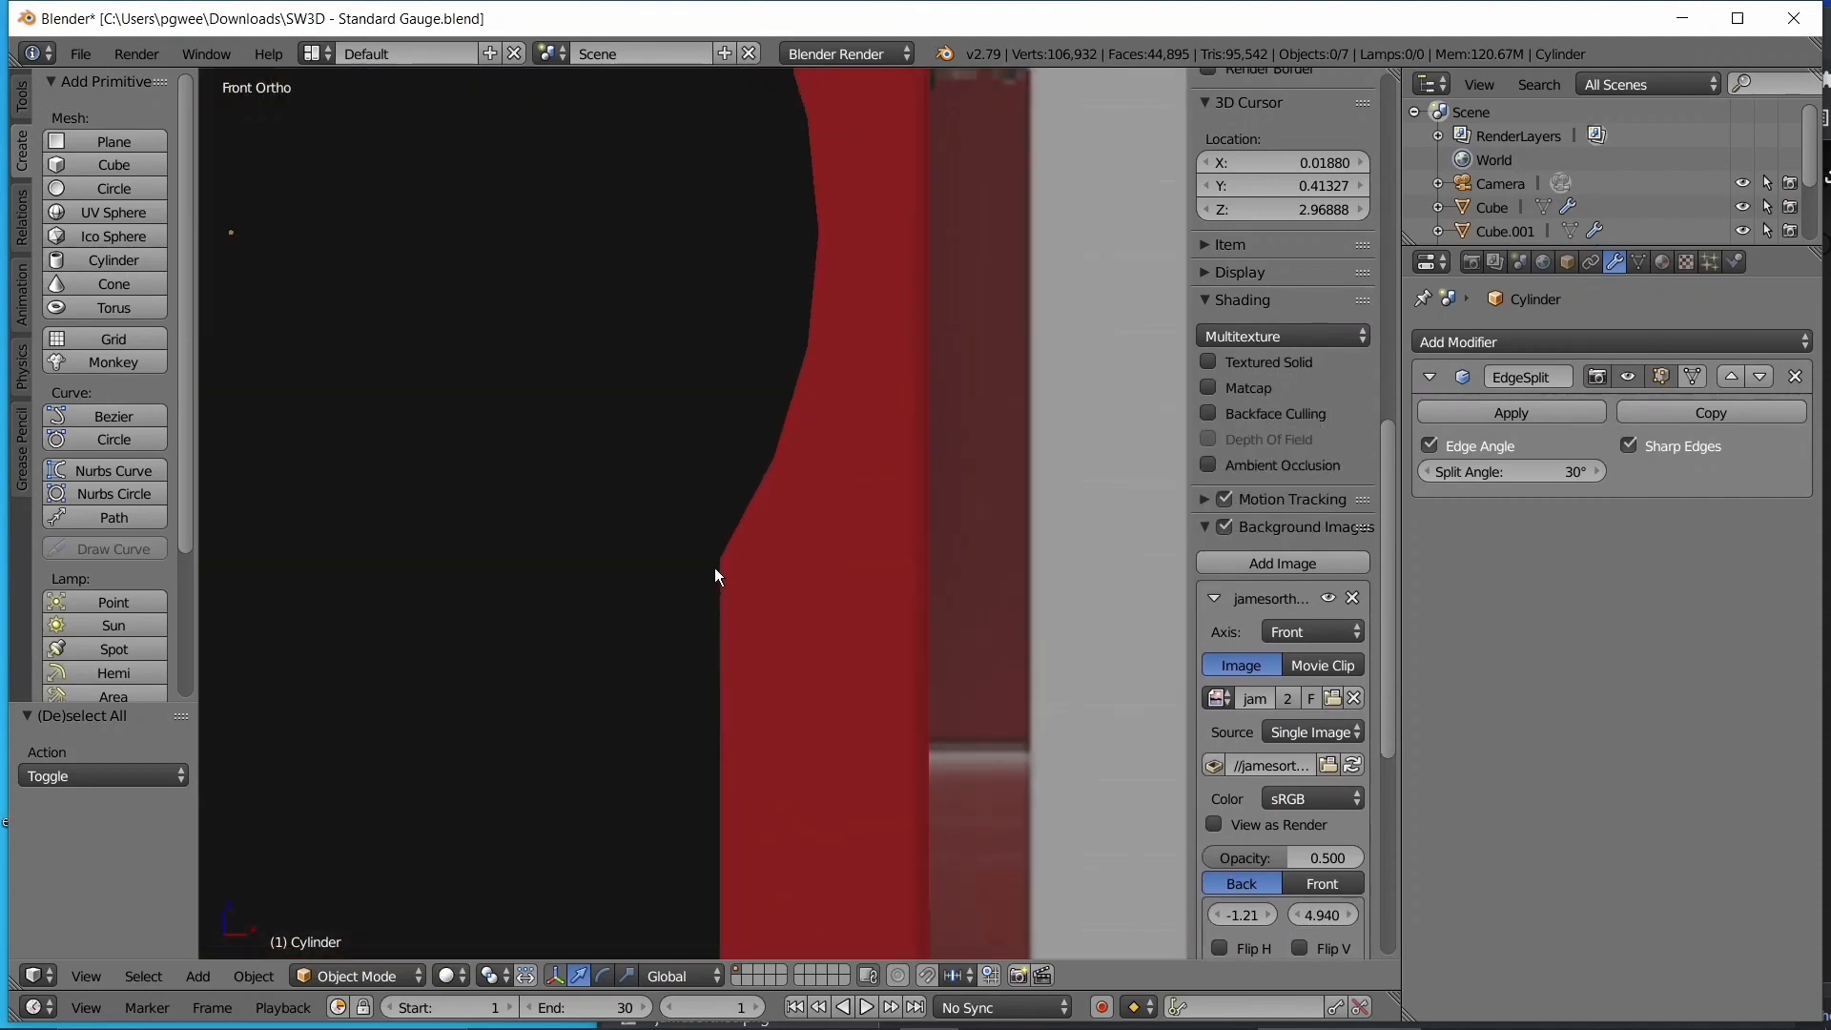
{"action": "middle_click_drag", "start_coordinate": [723, 573], "coordinate": [778, 550]}
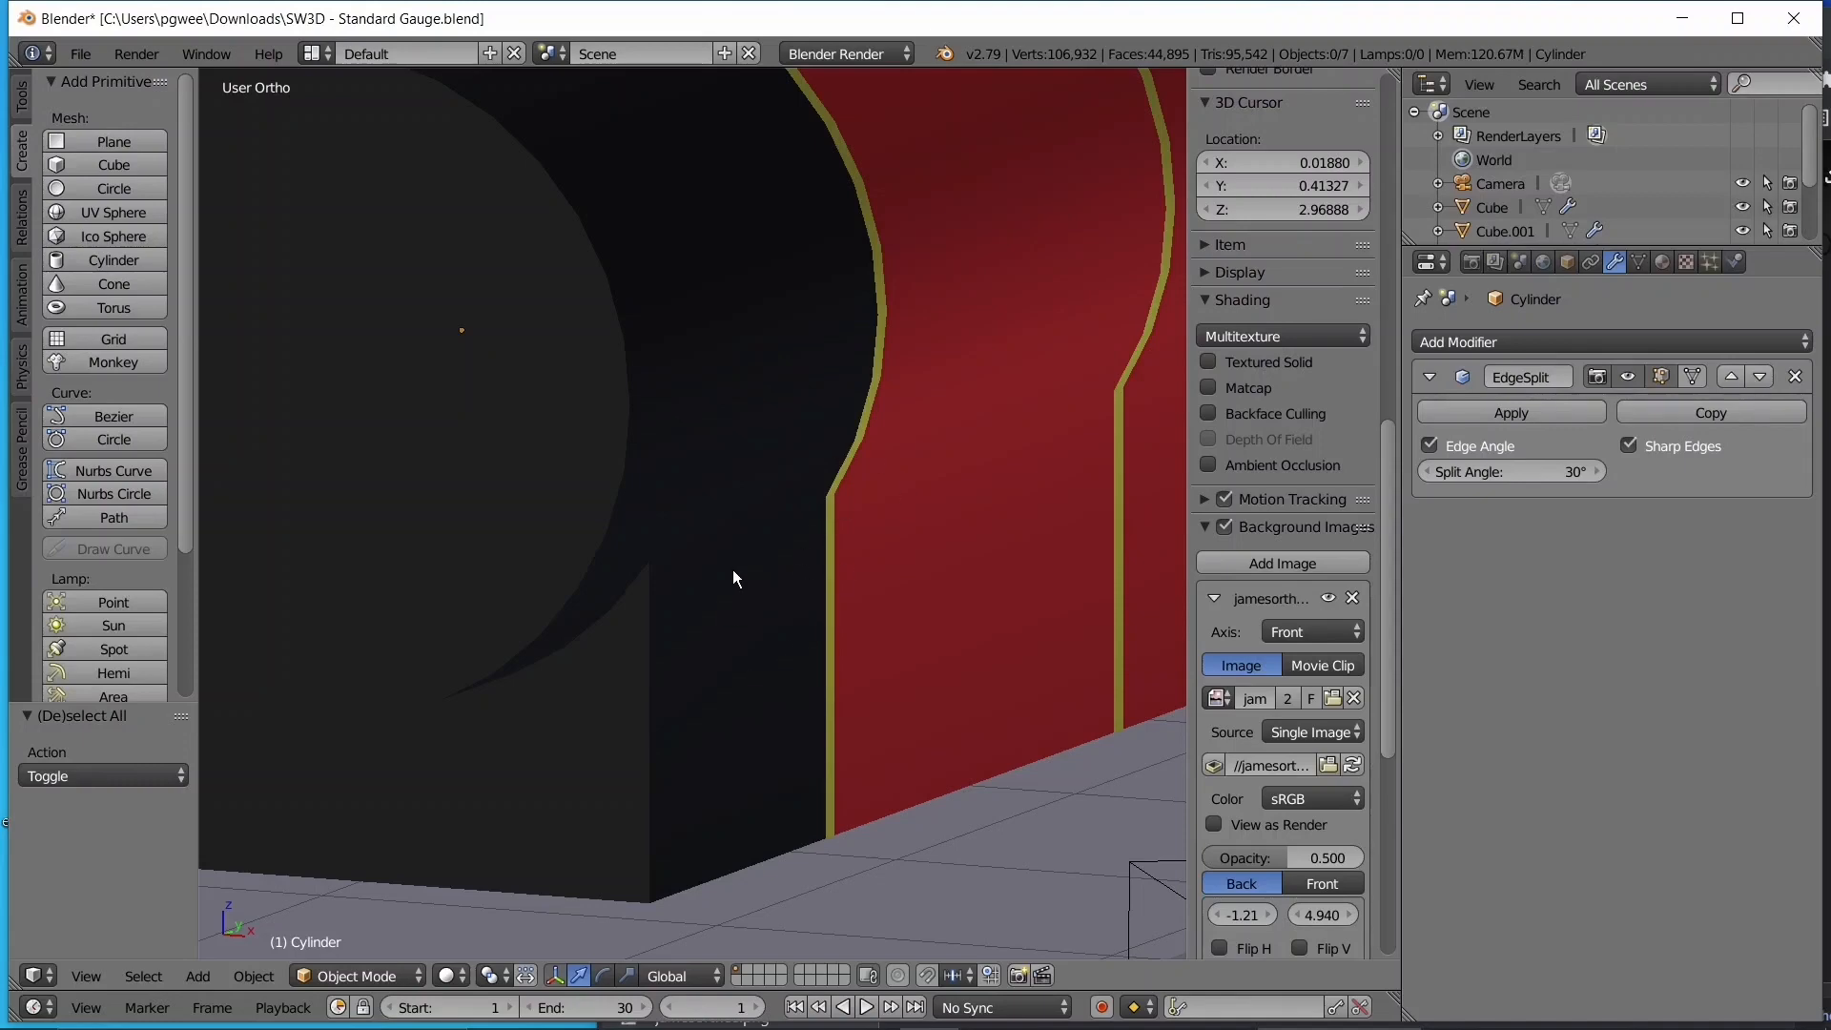
{"action": "scroll", "coordinate": [732, 569], "scroll_direction": "down", "scroll_amount": 10}
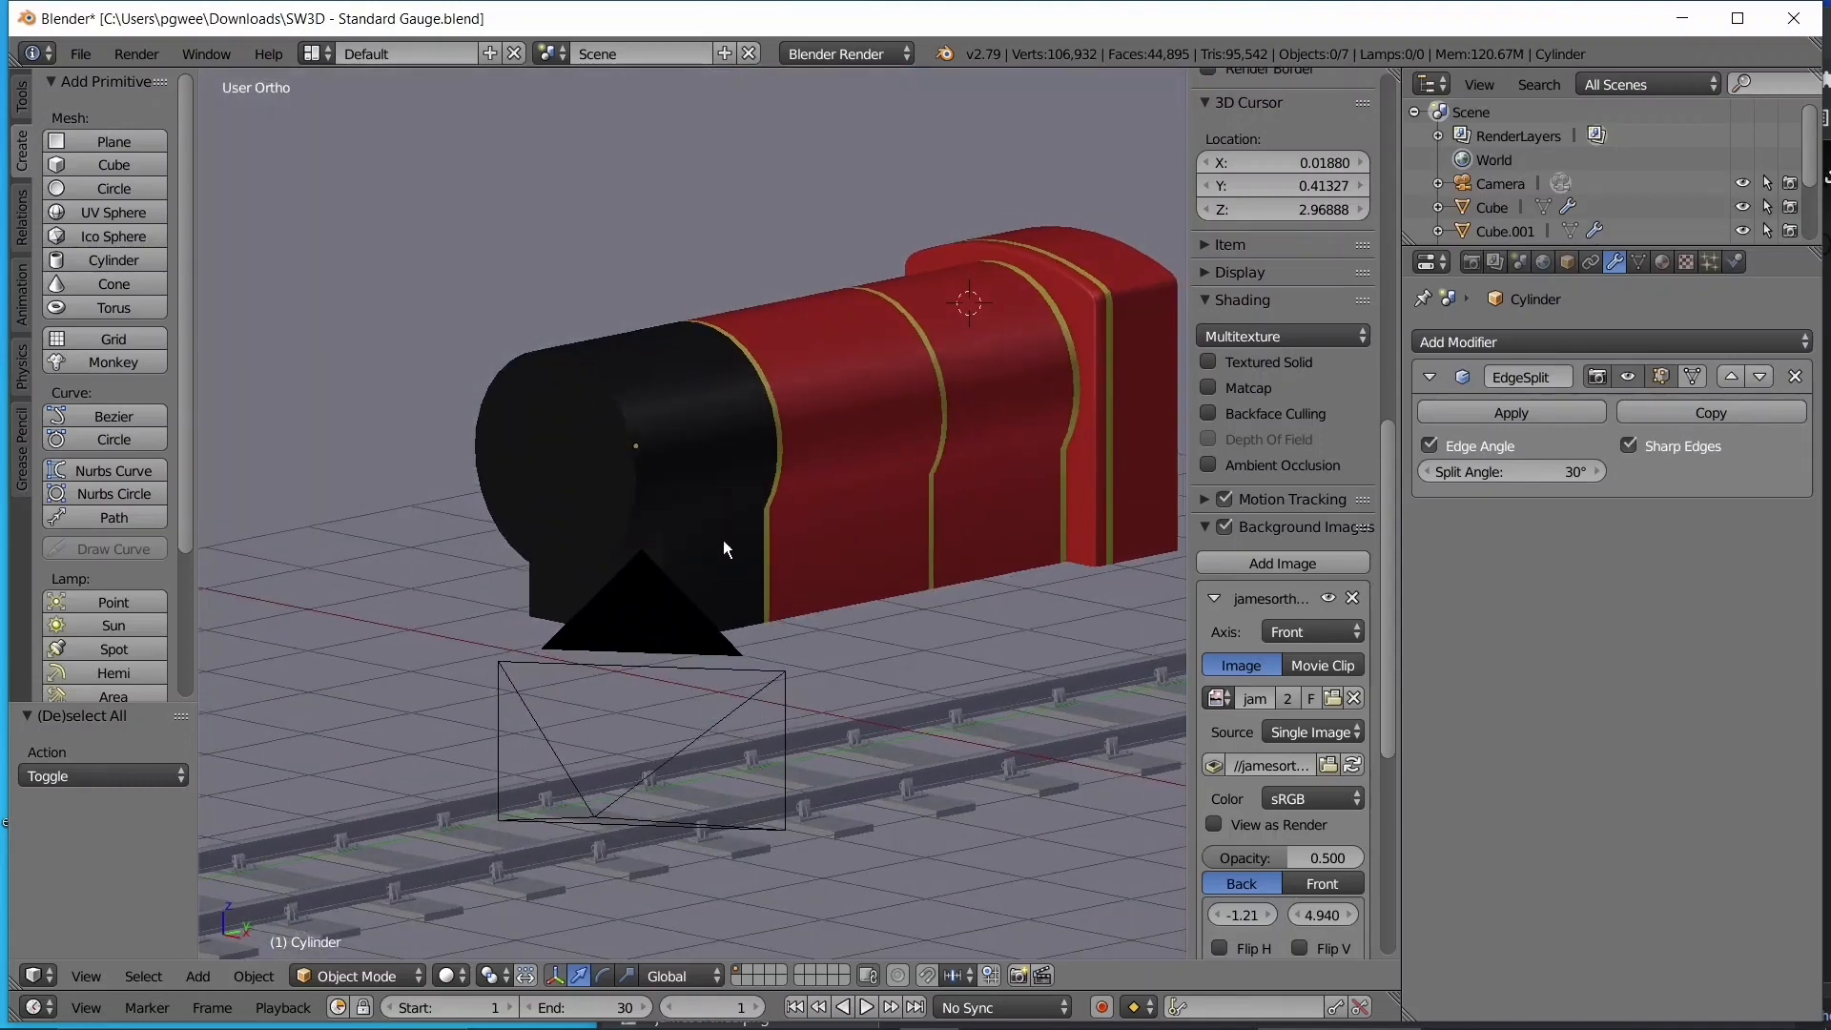
{"action": "middle_click_drag", "start_coordinate": [723, 534], "coordinate": [741, 535]}
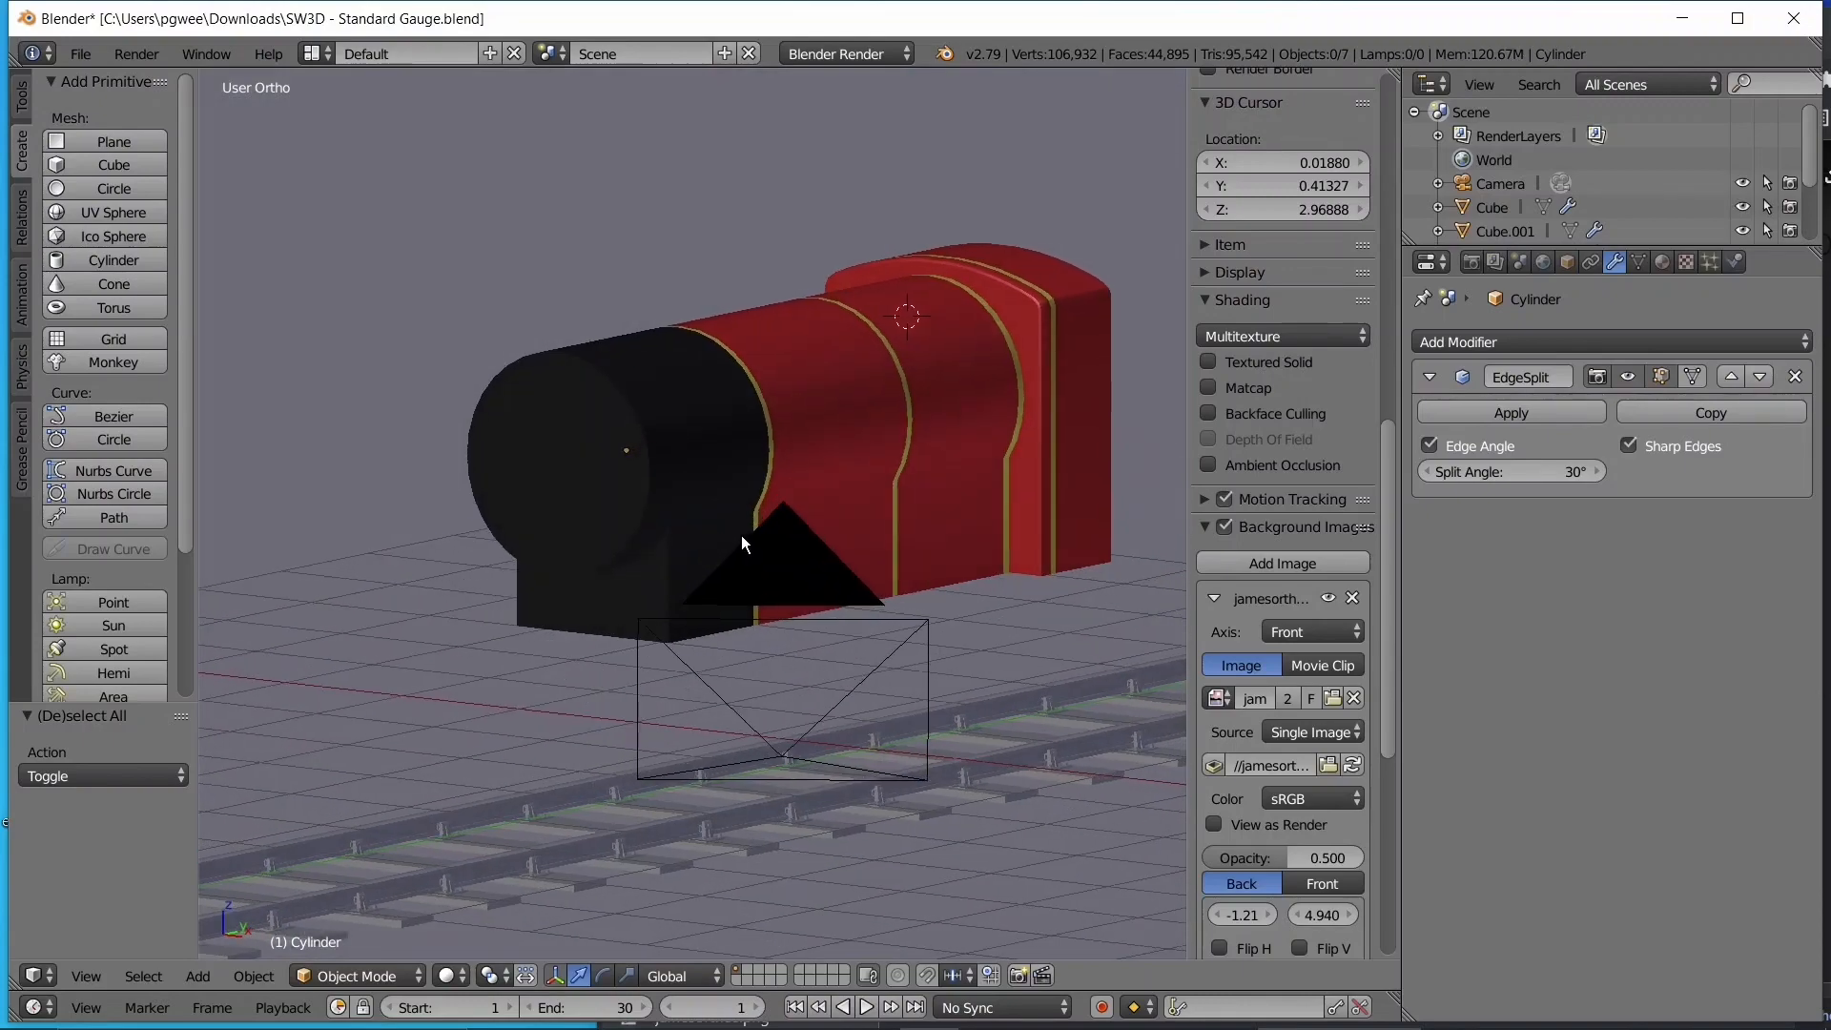
{"action": "middle_click_drag", "start_coordinate": [915, 506], "coordinate": [873, 511]}
{"action": "scroll", "coordinate": [873, 511], "scroll_direction": "up", "scroll_amount": 1}
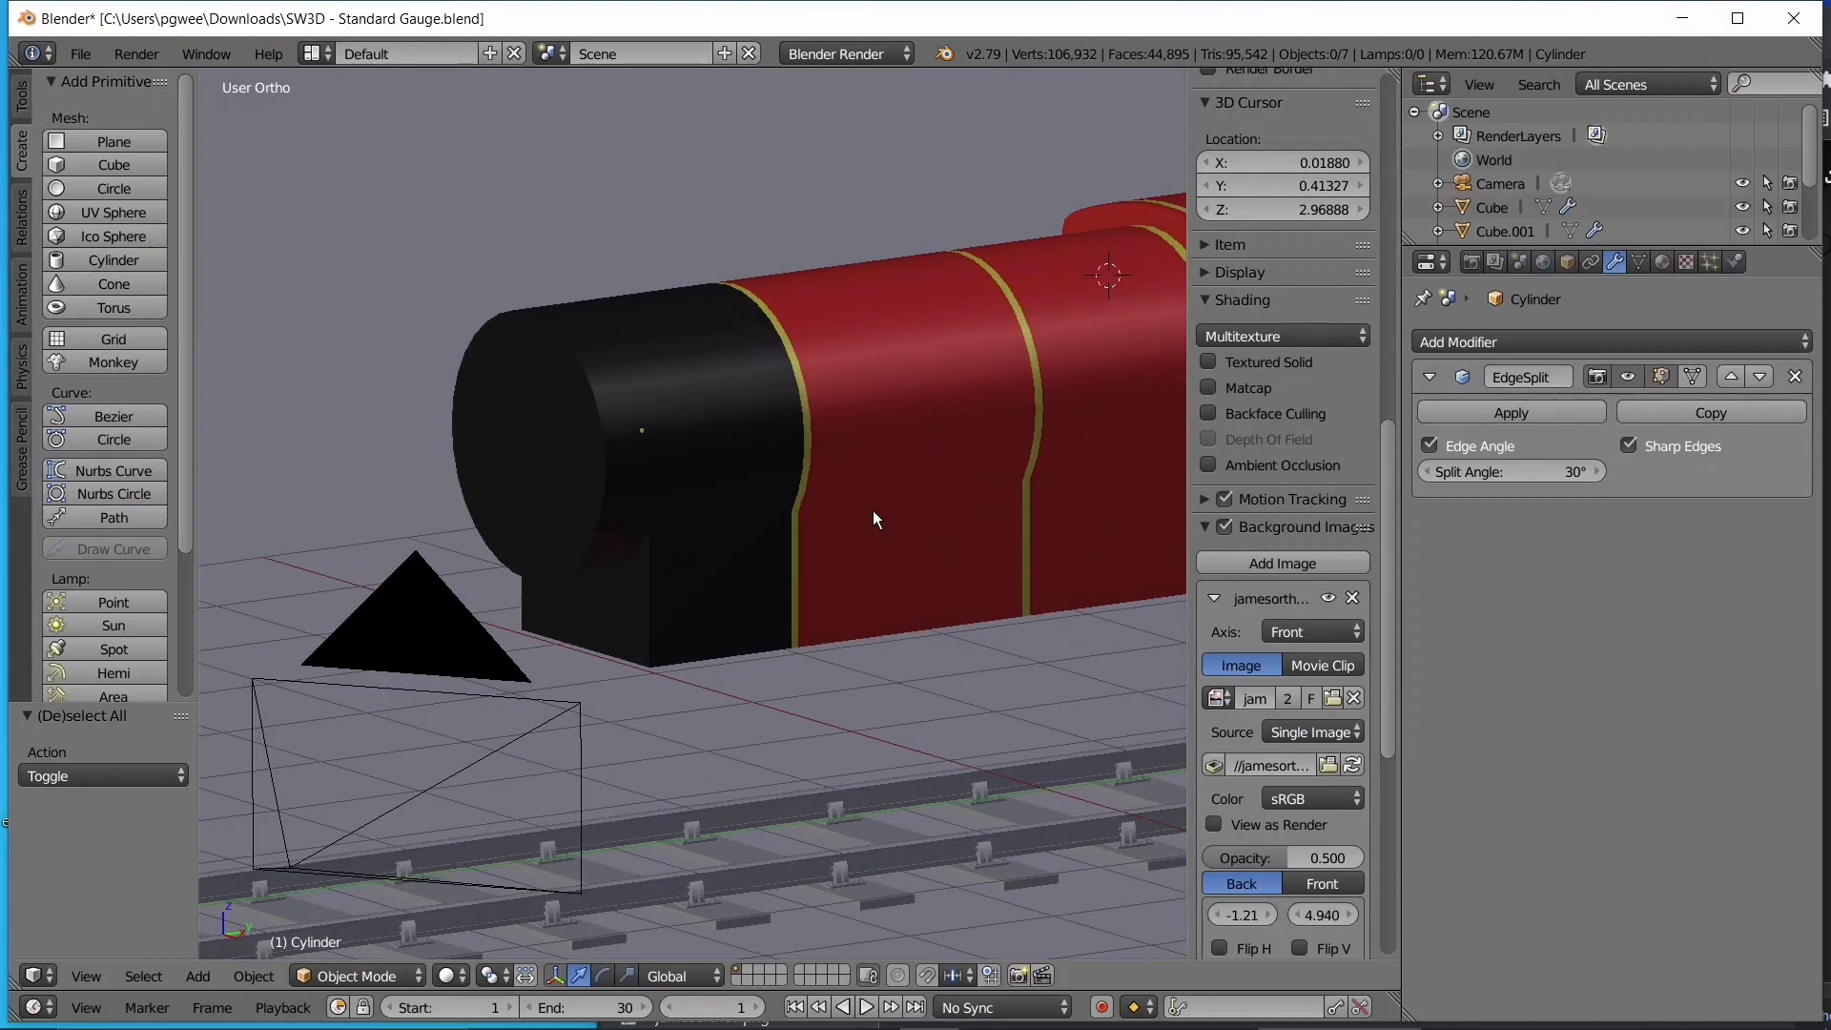
{"action": "scroll", "coordinate": [873, 511], "scroll_direction": "up", "scroll_amount": 4}
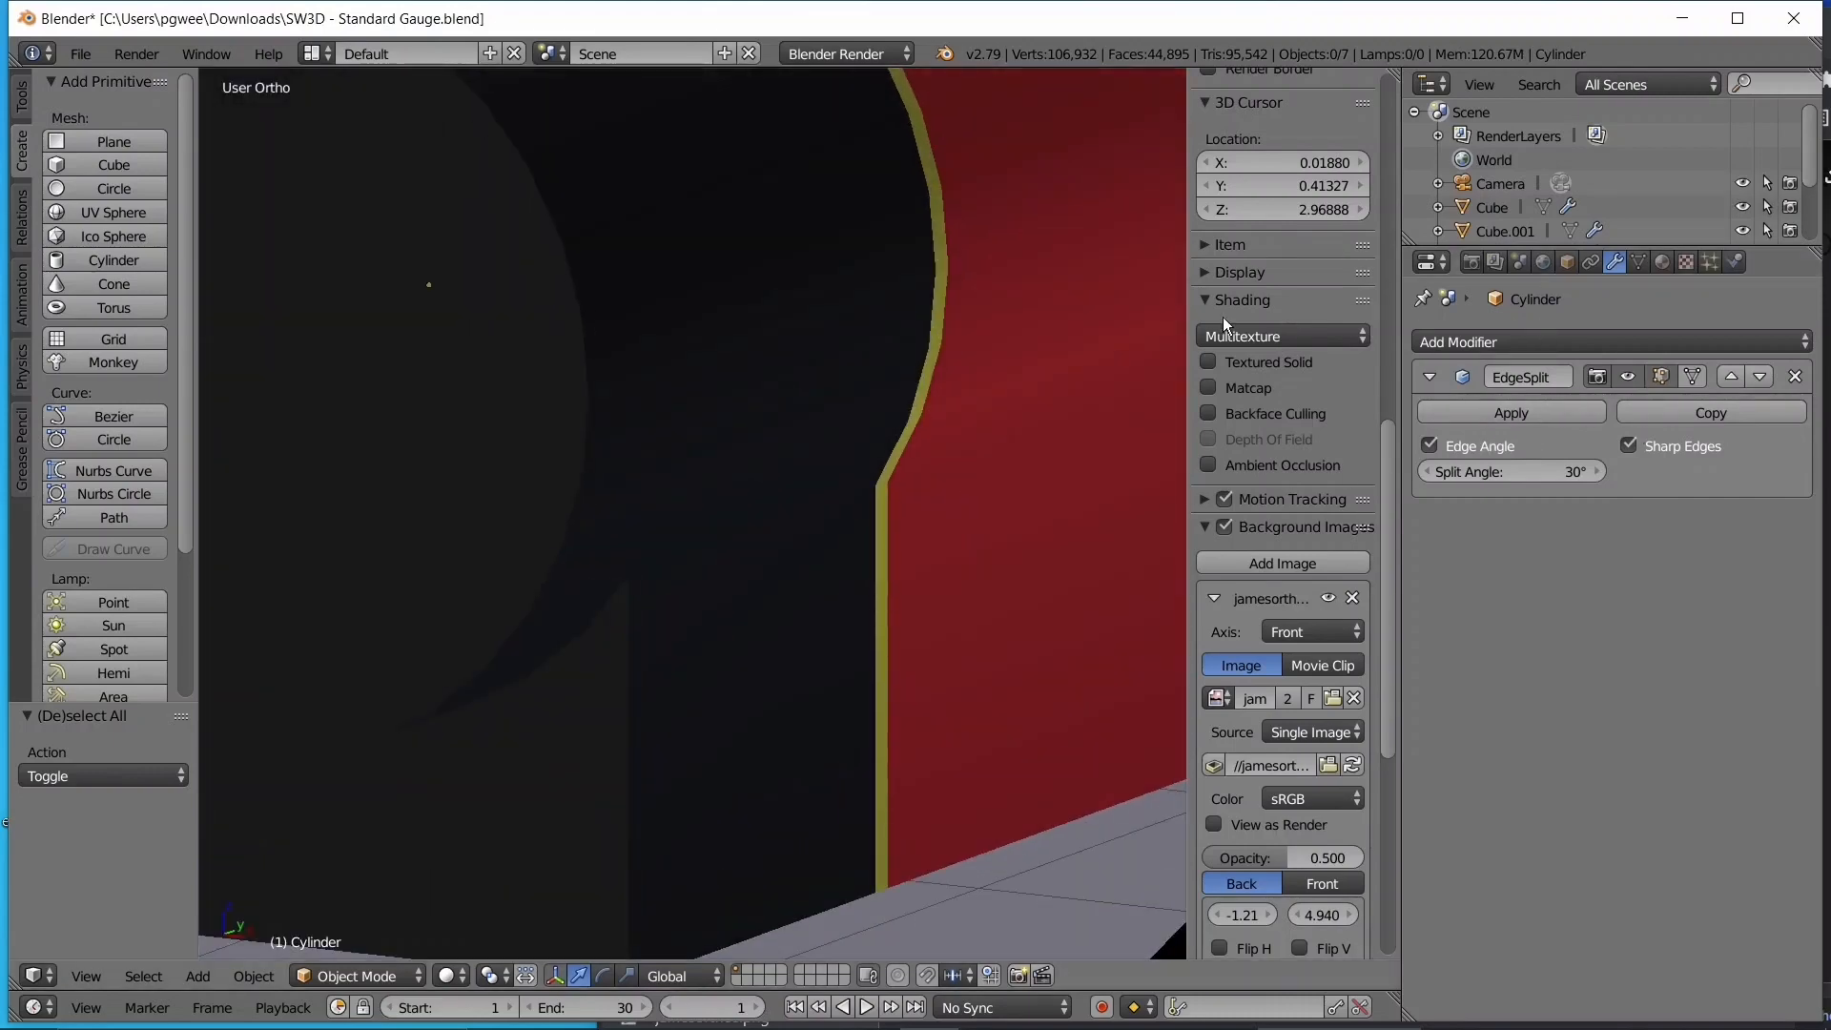
{"action": "scroll", "coordinate": [626, 409], "scroll_direction": "down", "scroll_amount": 2}
{"action": "scroll", "coordinate": [637, 448], "scroll_direction": "down", "scroll_amount": 3}
- Enter Edit Mode, clear the selection and select the flat side faces beneath the boiler on both sides
{"action": "key", "text": "Tab"}
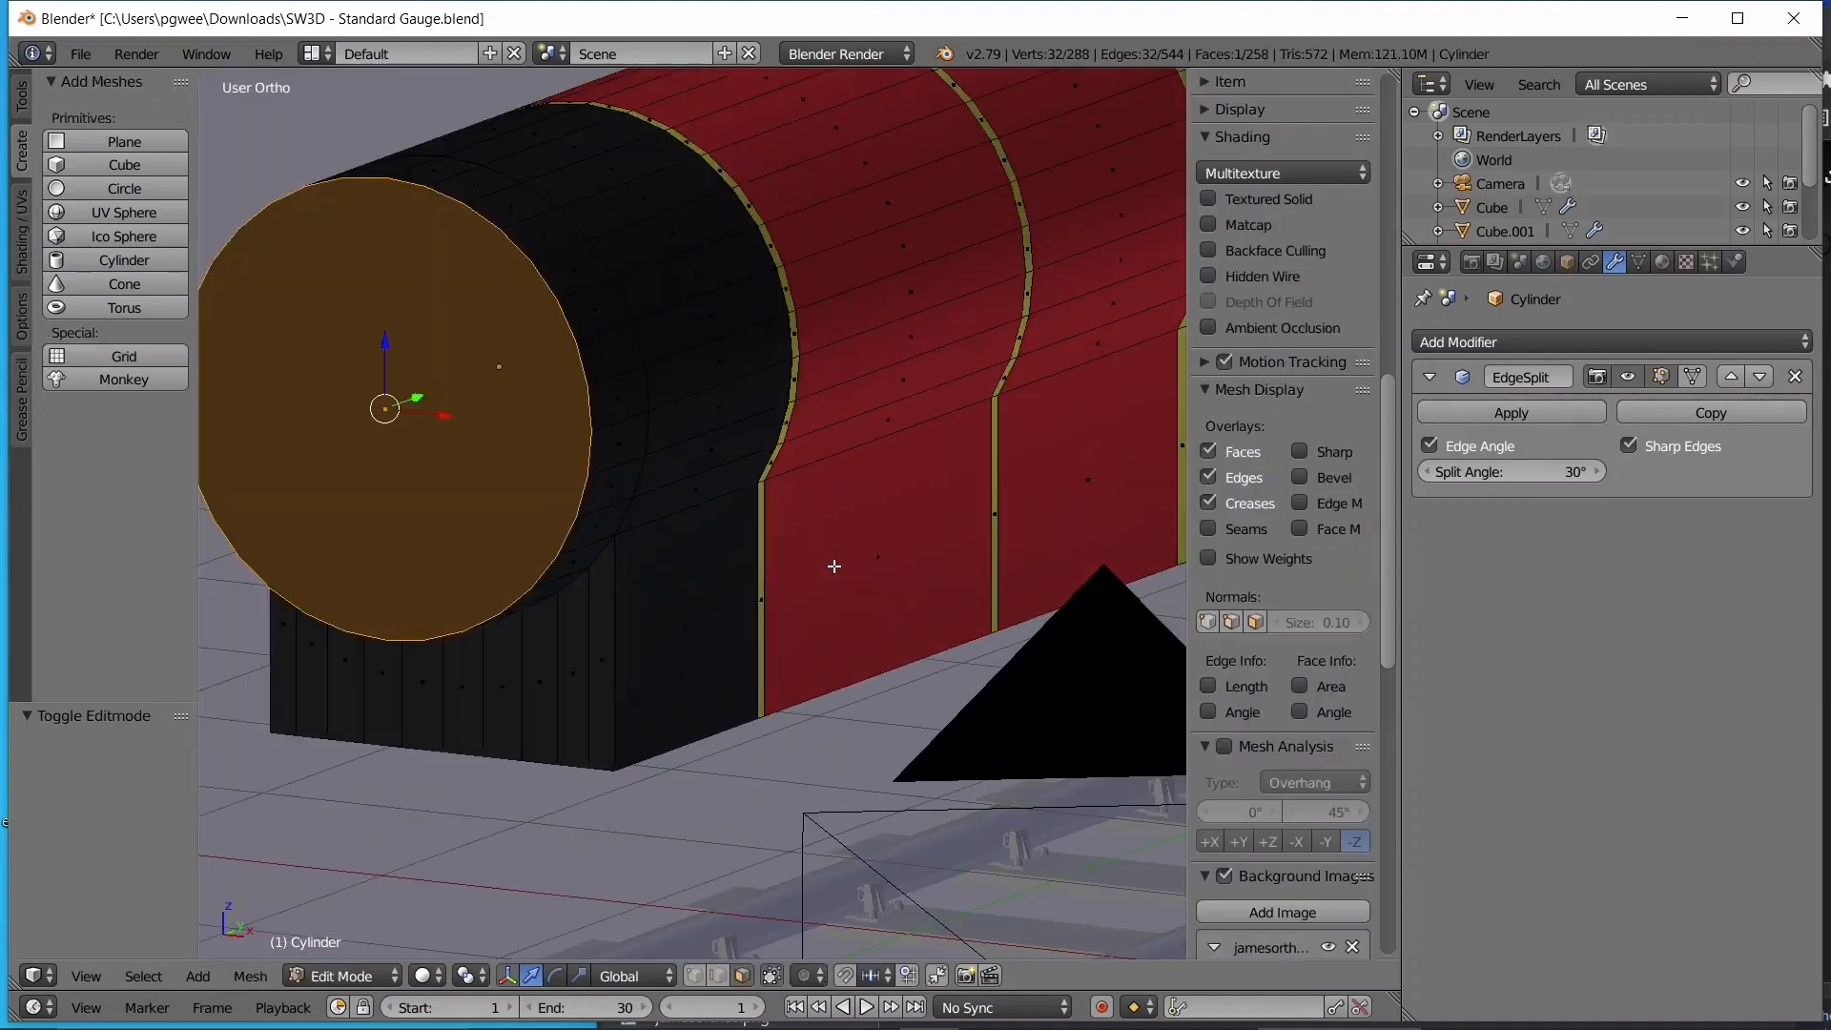
{"action": "key", "text": "a"}
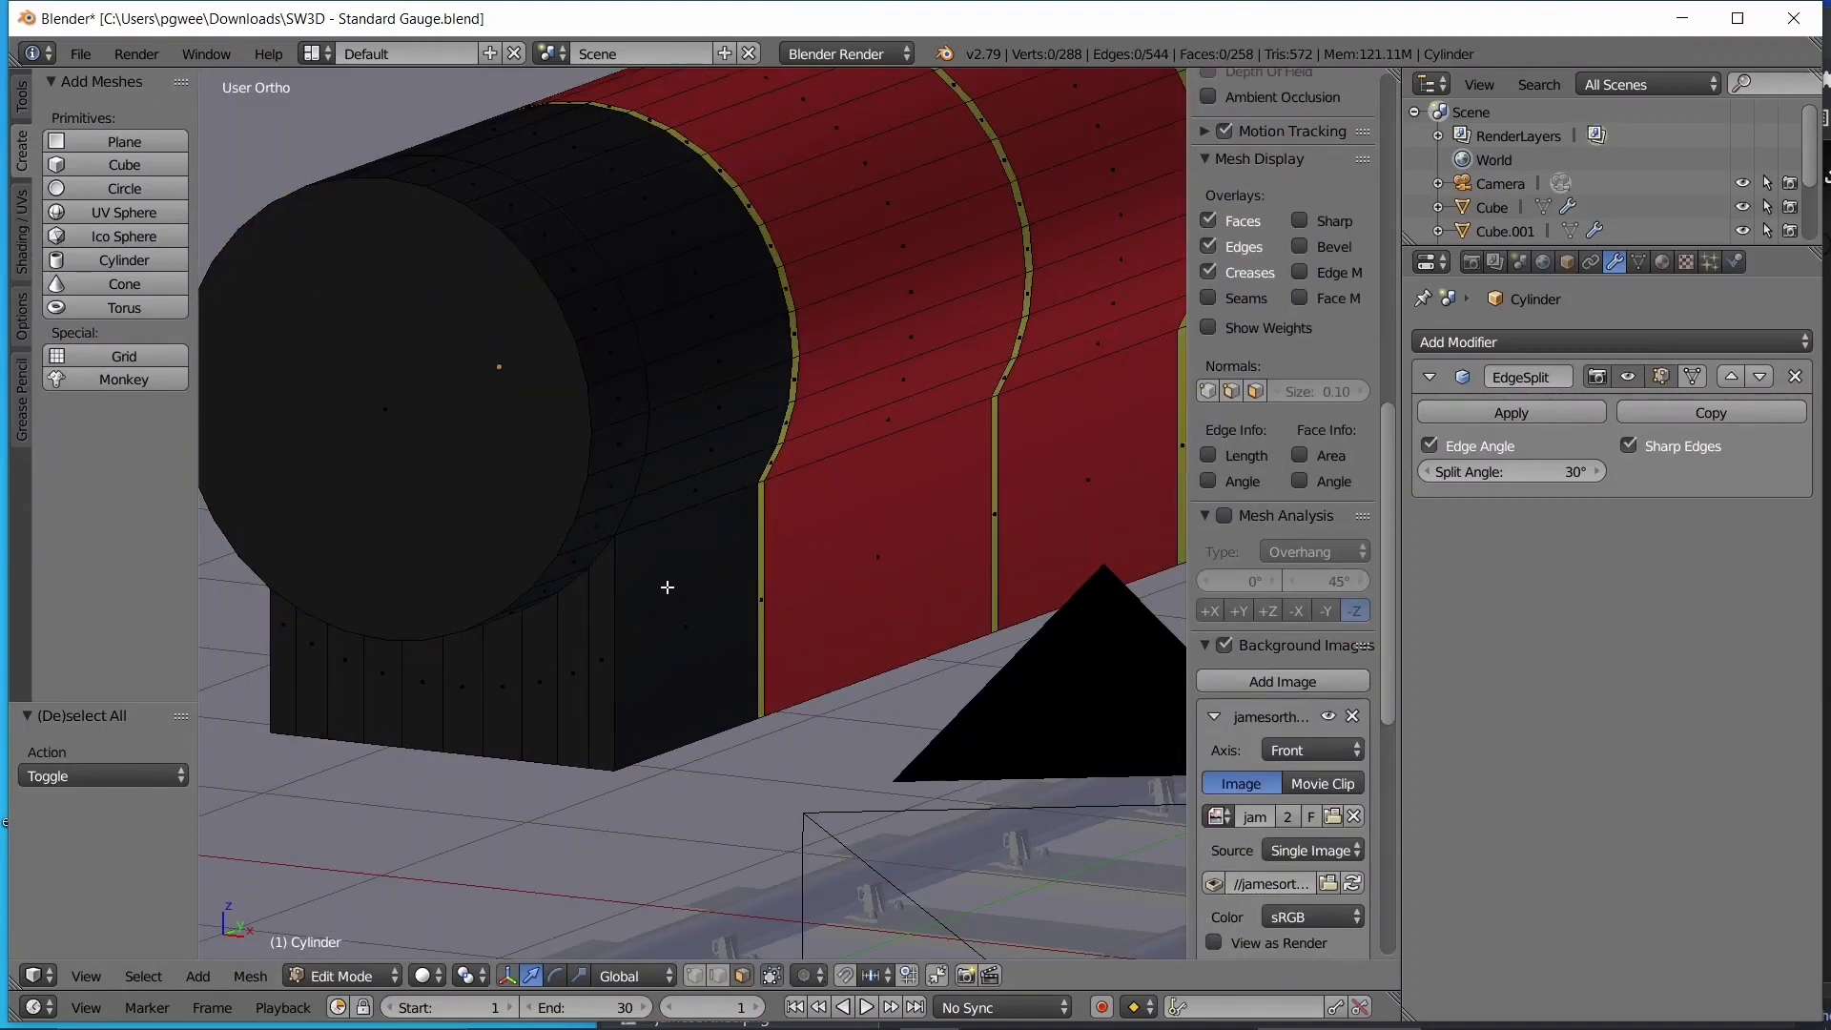
{"action": "key", "text": "c"}
{"action": "mouse_move", "coordinate": [728, 597]}
{"action": "left_mouse_down"}
{"action": "mouse_move", "coordinate": [969, 539]}
{"action": "mouse_move", "coordinate": [1099, 469]}
{"action": "left_mouse_up"}
{"action": "right_click", "coordinate": [1030, 497]}
{"action": "scroll", "coordinate": [1030, 496], "scroll_direction": "down", "scroll_amount": 1}
{"action": "key", "text": "c"}
{"action": "right_click", "coordinate": [1099, 468]}
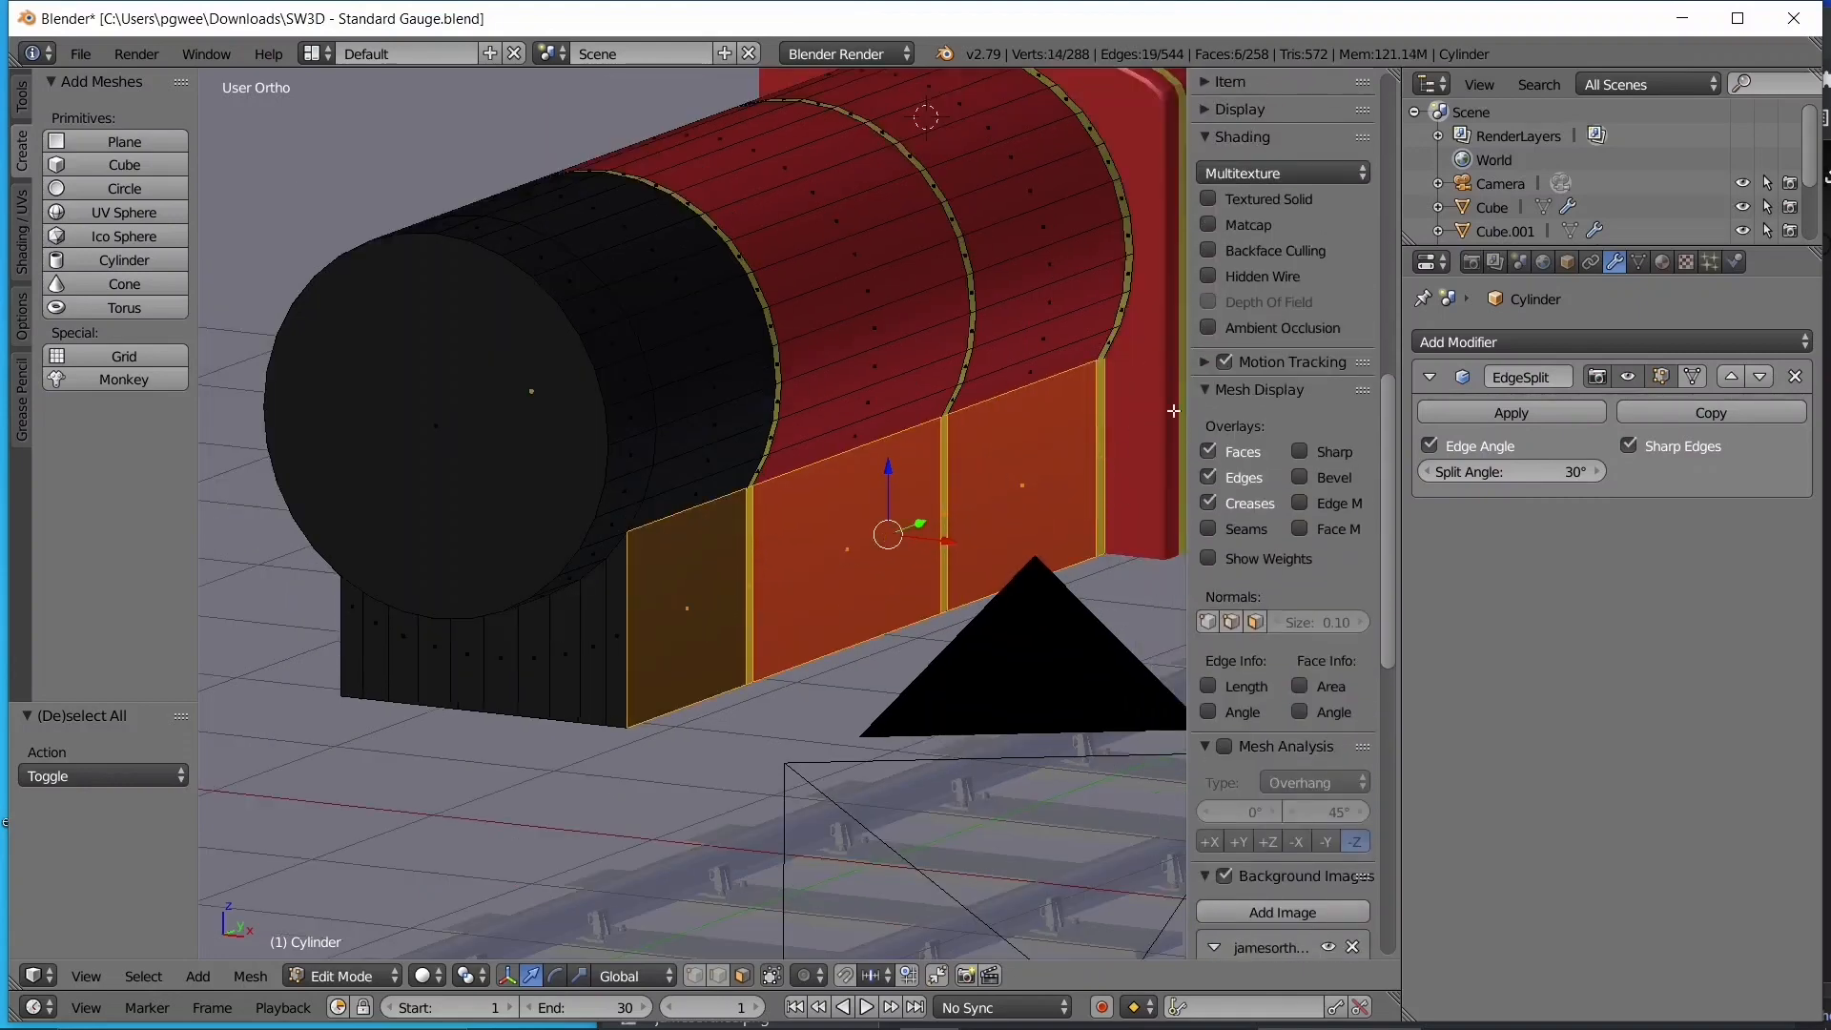
{"action": "mouse_move", "coordinate": [767, 408]}
{"action": "middle_mouse_down"}
{"action": "mouse_move", "coordinate": [870, 392]}
{"action": "mouse_move", "coordinate": [397, 572]}
{"action": "mouse_move", "coordinate": [849, 540]}
{"action": "mouse_move", "coordinate": [470, 524]}
{"action": "middle_mouse_up"}
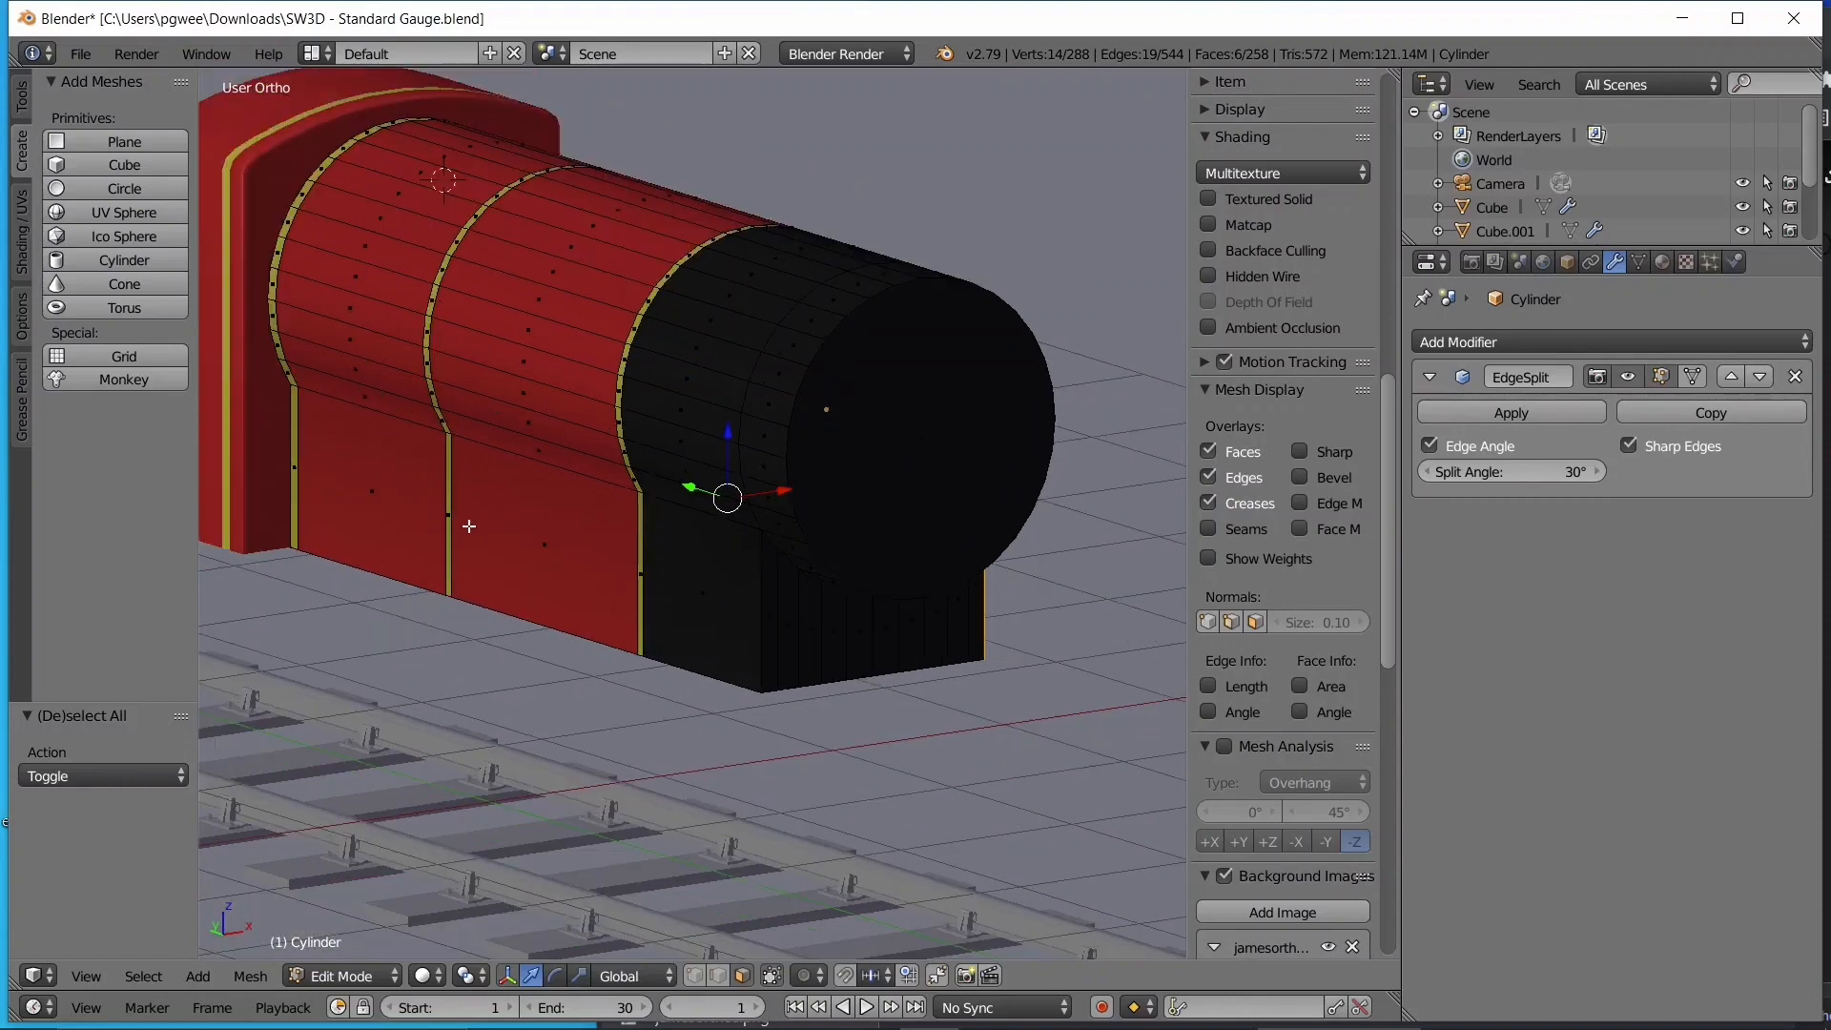
{"action": "key", "text": "c"}
{"action": "mouse_move", "coordinate": [310, 467]}
{"action": "left_mouse_down"}
{"action": "mouse_move", "coordinate": [288, 462]}
{"action": "mouse_move", "coordinate": [605, 511]}
{"action": "left_mouse_up"}
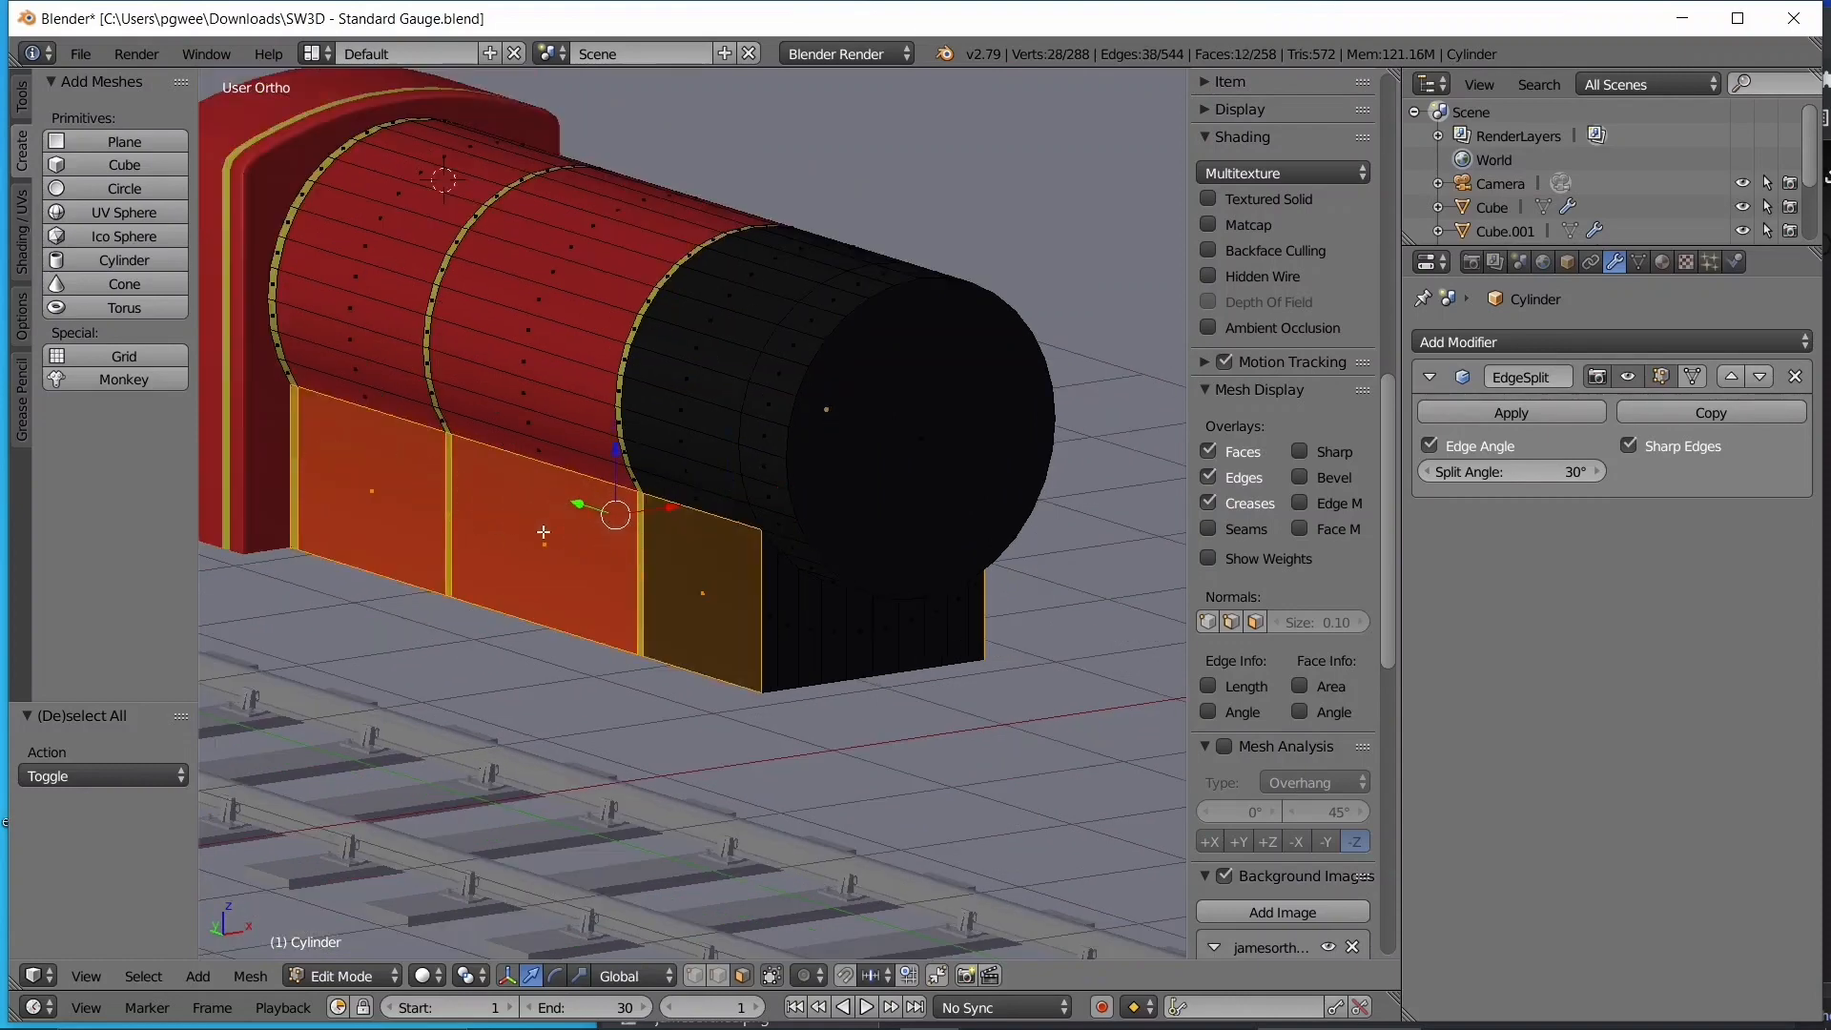
{"action": "right_click", "coordinate": [605, 511]}
{"action": "scroll", "coordinate": [610, 512], "scroll_direction": "up", "scroll_amount": 1}
{"action": "middle_click_drag", "start_coordinate": [617, 512], "coordinate": [632, 509], "text": "shift"}
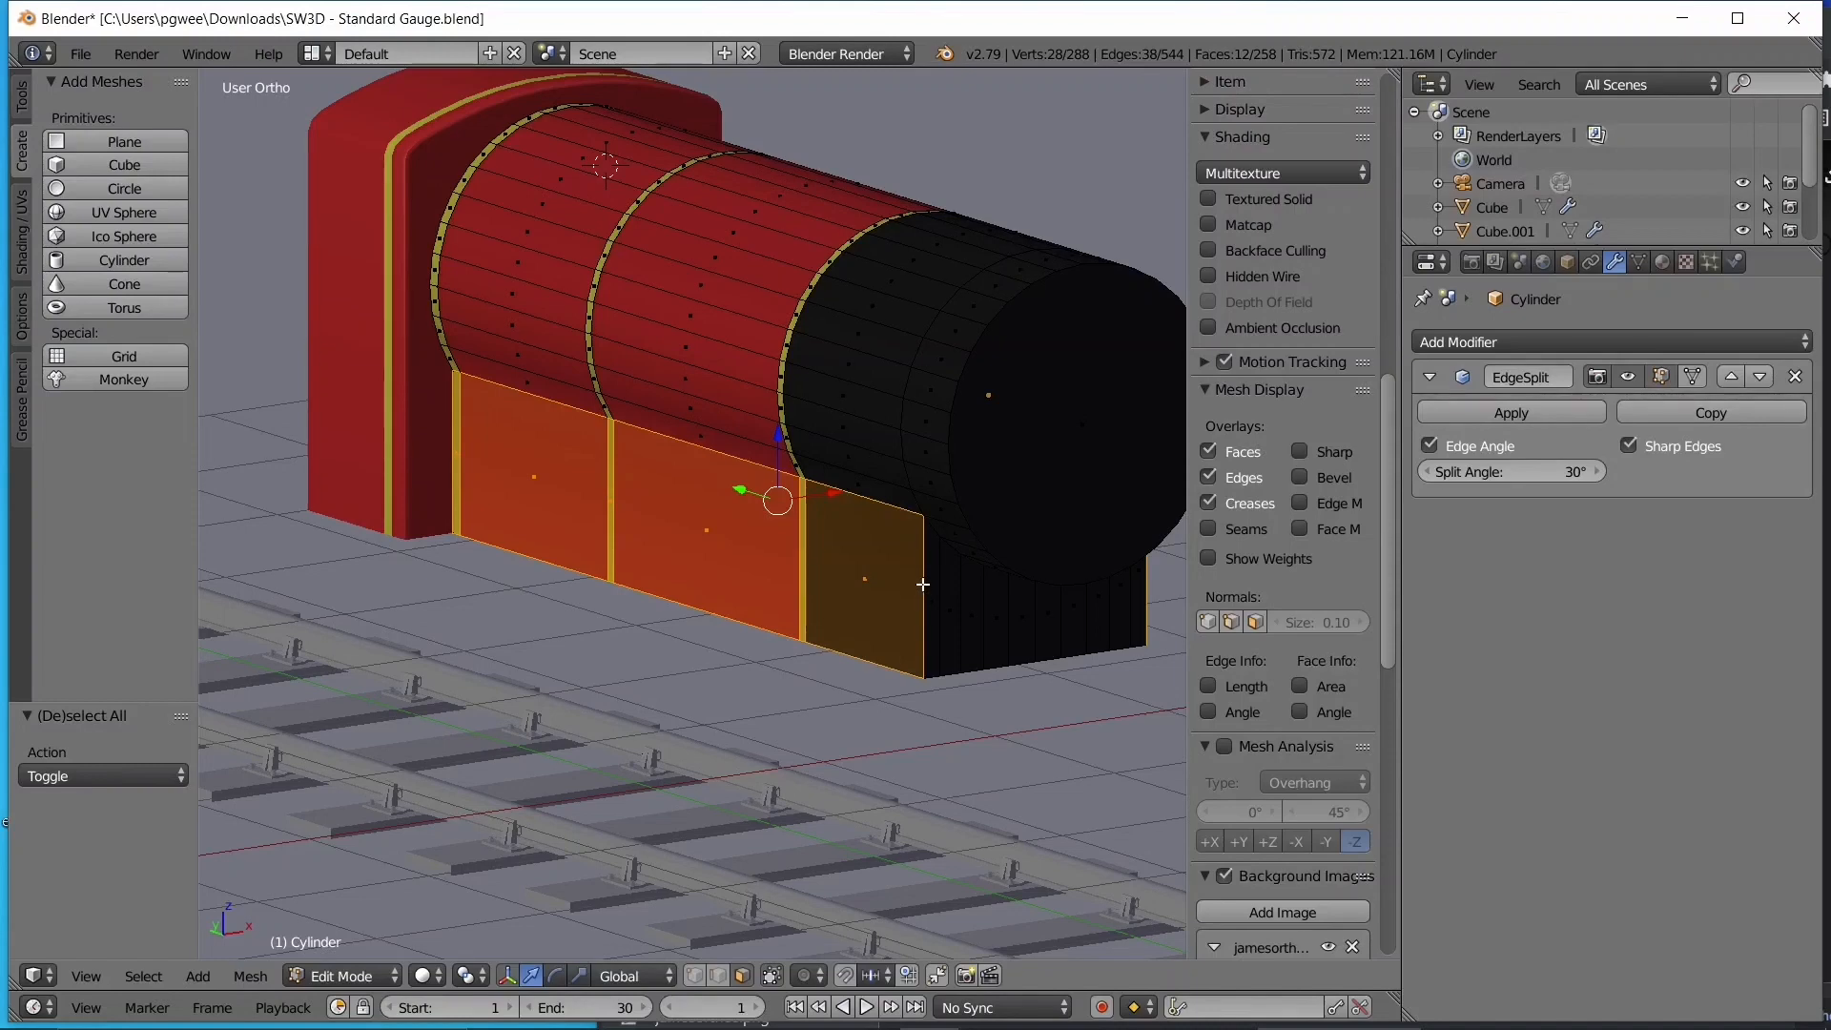
- Try adding an edge loop along the lower side of the boiler, undo it and return to Edit Mode
{"action": "key", "text": "ctrl+r"}
{"action": "left_click", "coordinate": [934, 523]}
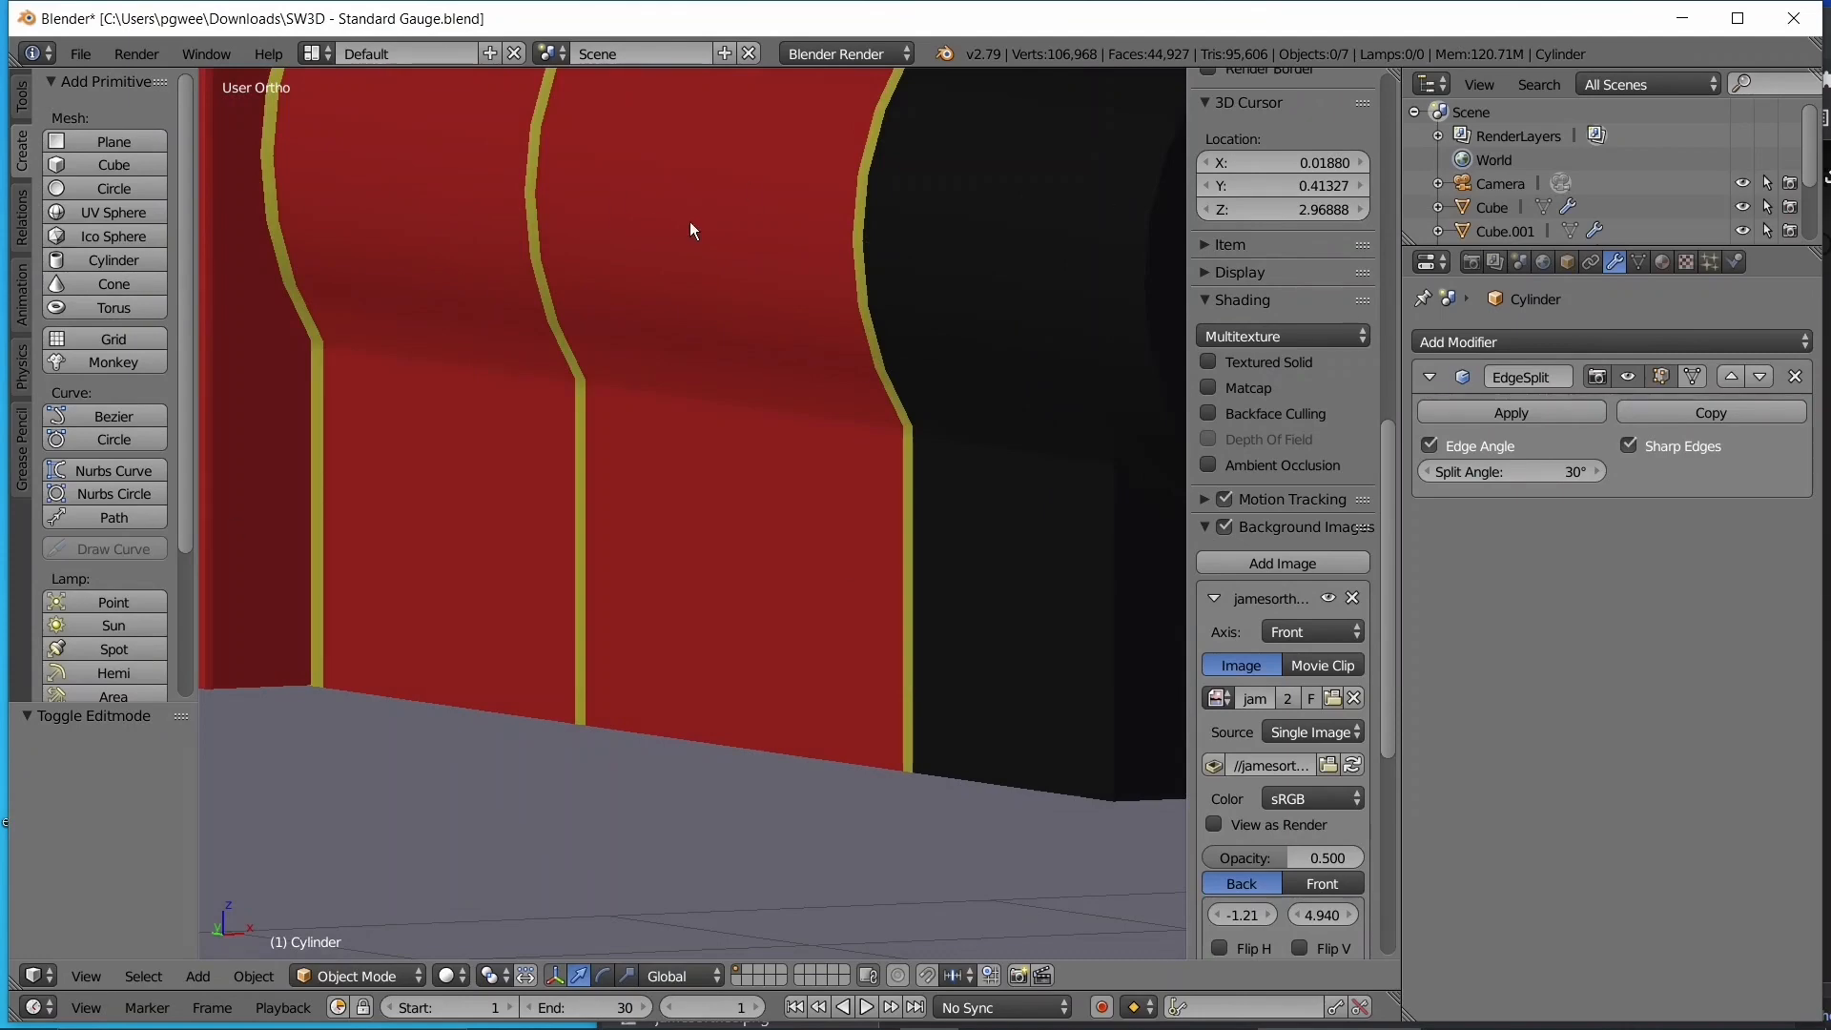
{"action": "key", "text": "ctrl+z"}
{"action": "key", "text": "Tab"}
{"action": "scroll", "coordinate": [718, 470], "scroll_direction": "down", "scroll_amount": 2}
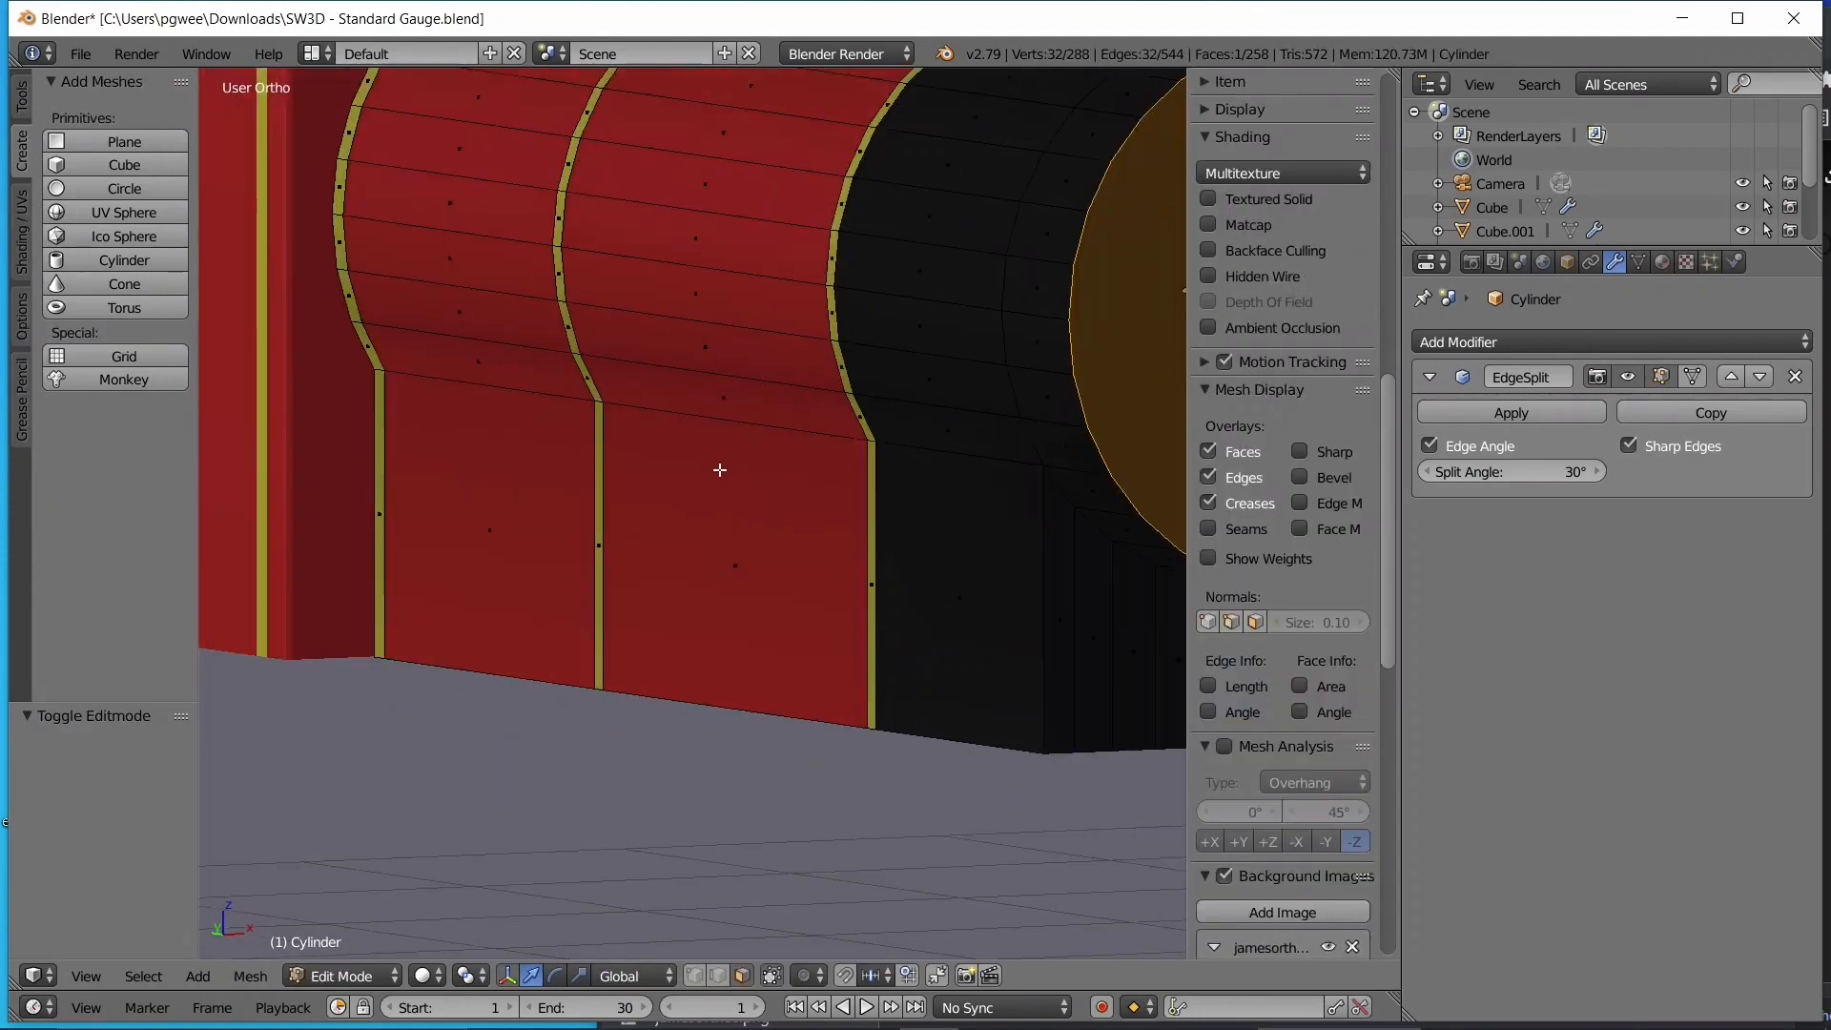
- Select only the flat side faces beneath the boiler on both sides, shade them flat, and return to Object Mode
{"action": "key", "text": "a"}
{"action": "key", "text": "c"}
{"action": "left_click_drag", "start_coordinate": [413, 496], "coordinate": [858, 534]}
{"action": "mouse_move", "coordinate": [858, 534]}
{"action": "middle_mouse_down"}
{"action": "mouse_move", "coordinate": [891, 544]}
{"action": "mouse_move", "coordinate": [719, 552]}
{"action": "mouse_move", "coordinate": [619, 593]}
{"action": "middle_mouse_up"}
{"action": "left_click_drag", "start_coordinate": [654, 597], "coordinate": [1100, 546]}
{"action": "right_click", "coordinate": [795, 522]}
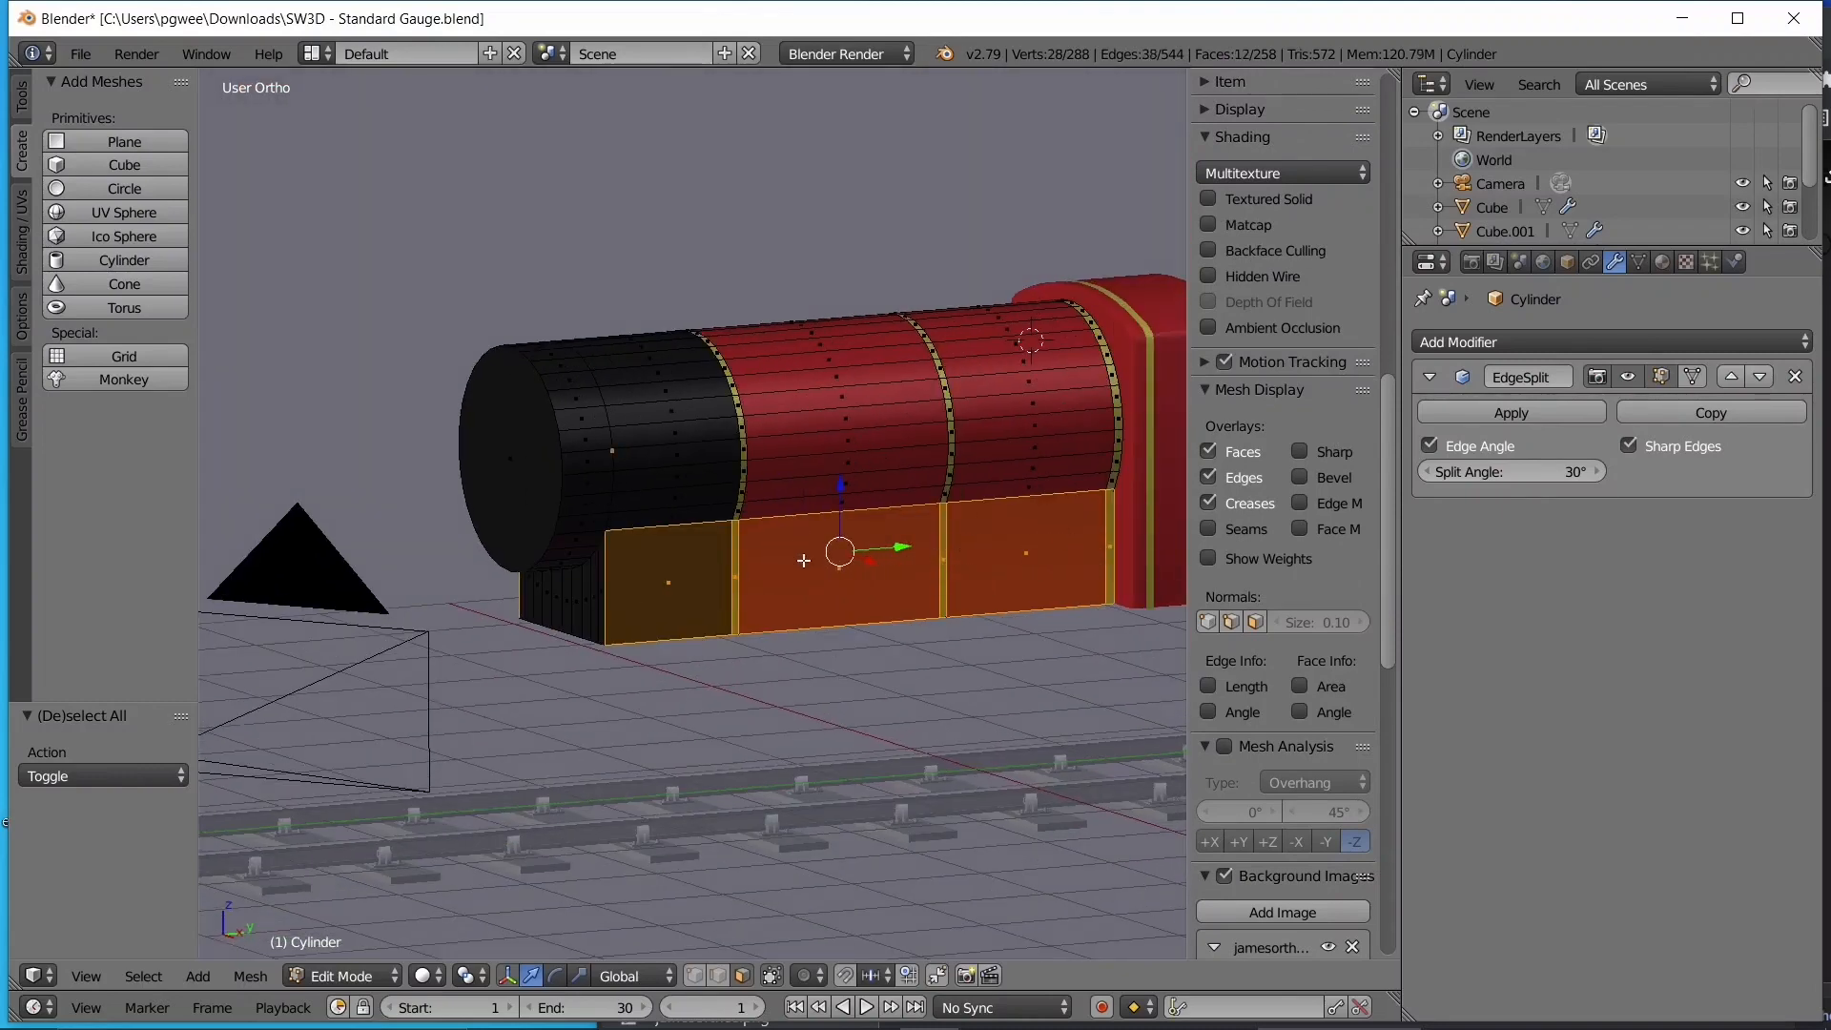
{"action": "key", "text": "w"}
{"action": "left_click", "coordinate": [719, 555]}
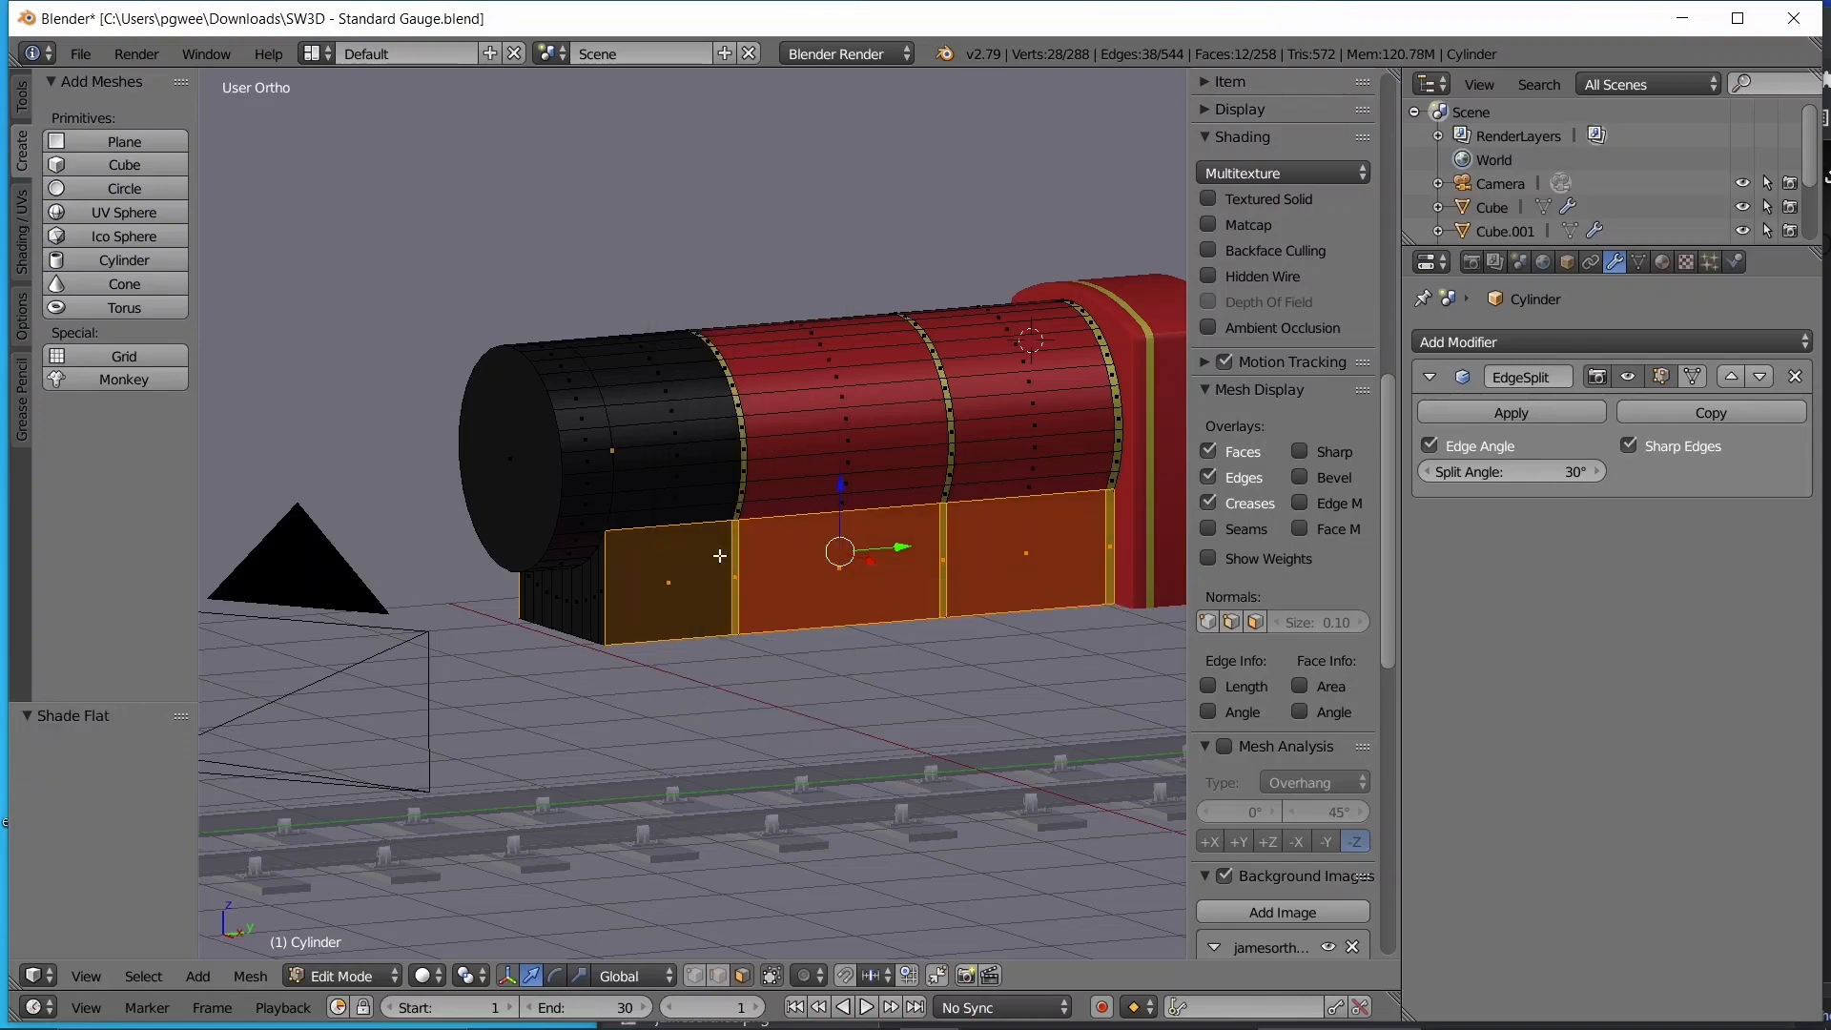
{"action": "key", "text": "Tab"}
{"action": "middle_click_drag", "start_coordinate": [734, 558], "coordinate": [998, 482]}
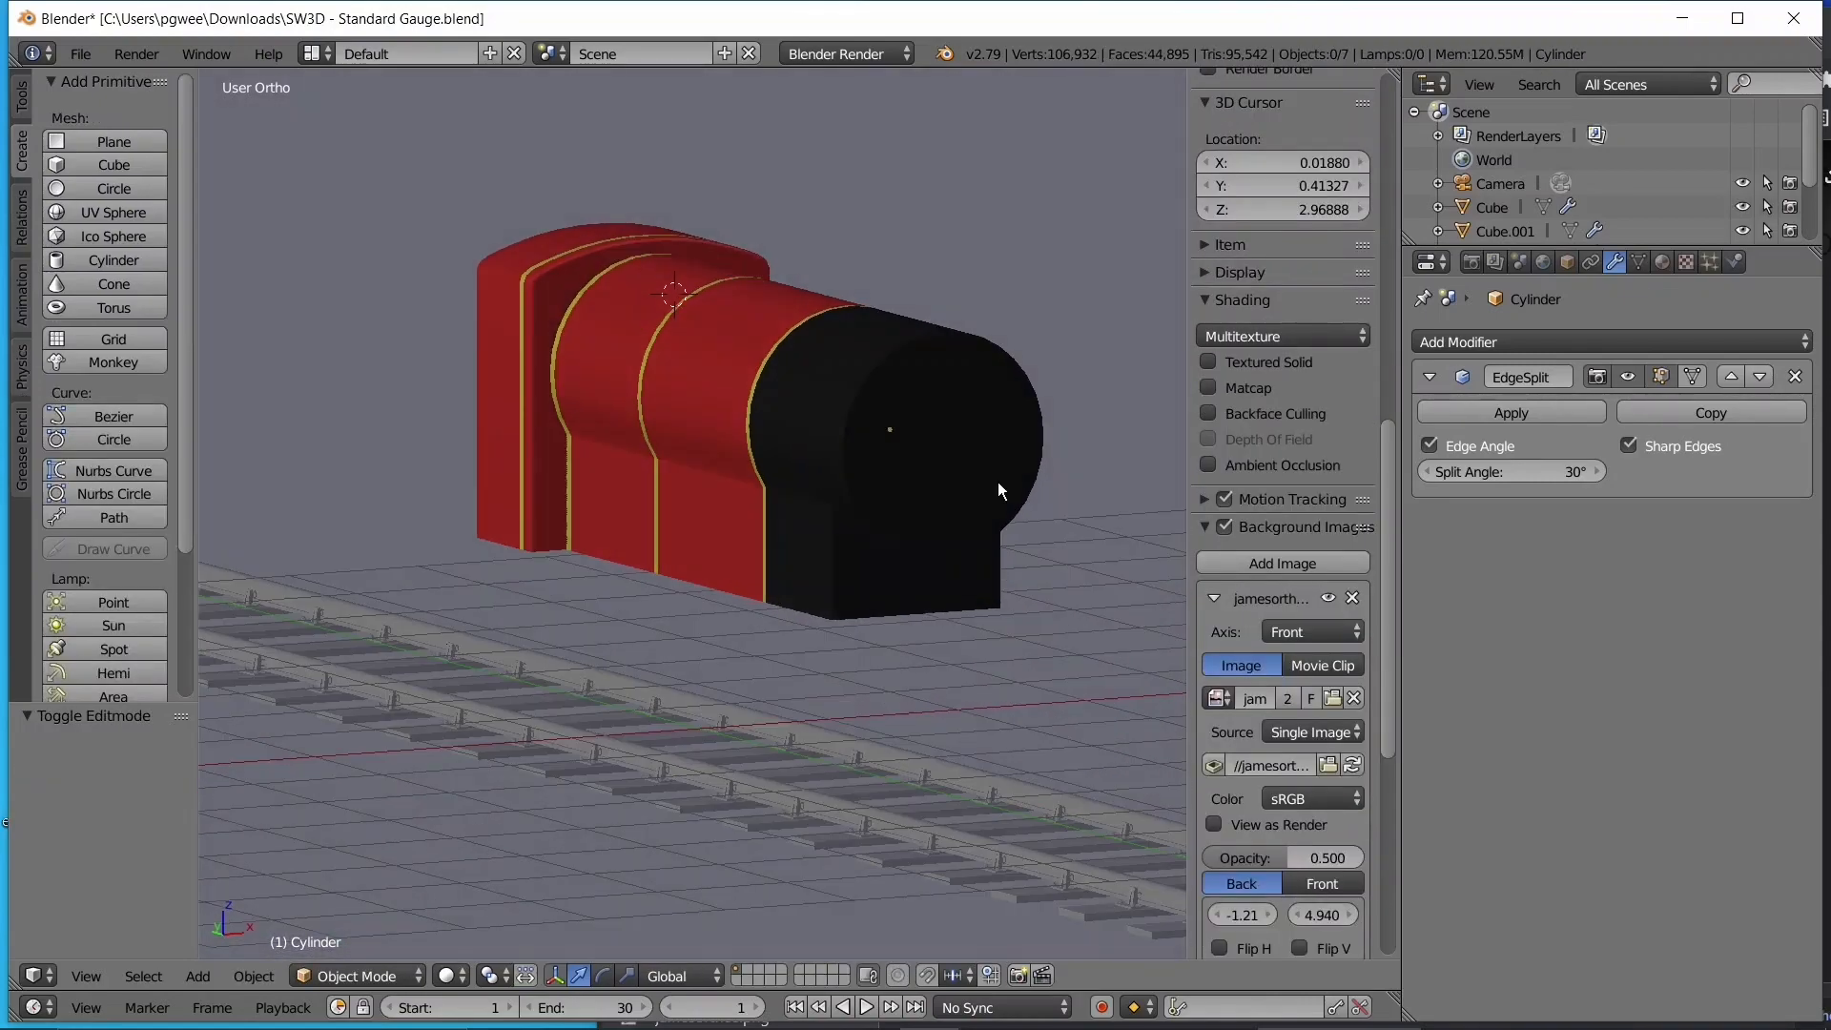
{"action": "middle_click_drag", "start_coordinate": [998, 483], "coordinate": [923, 600]}
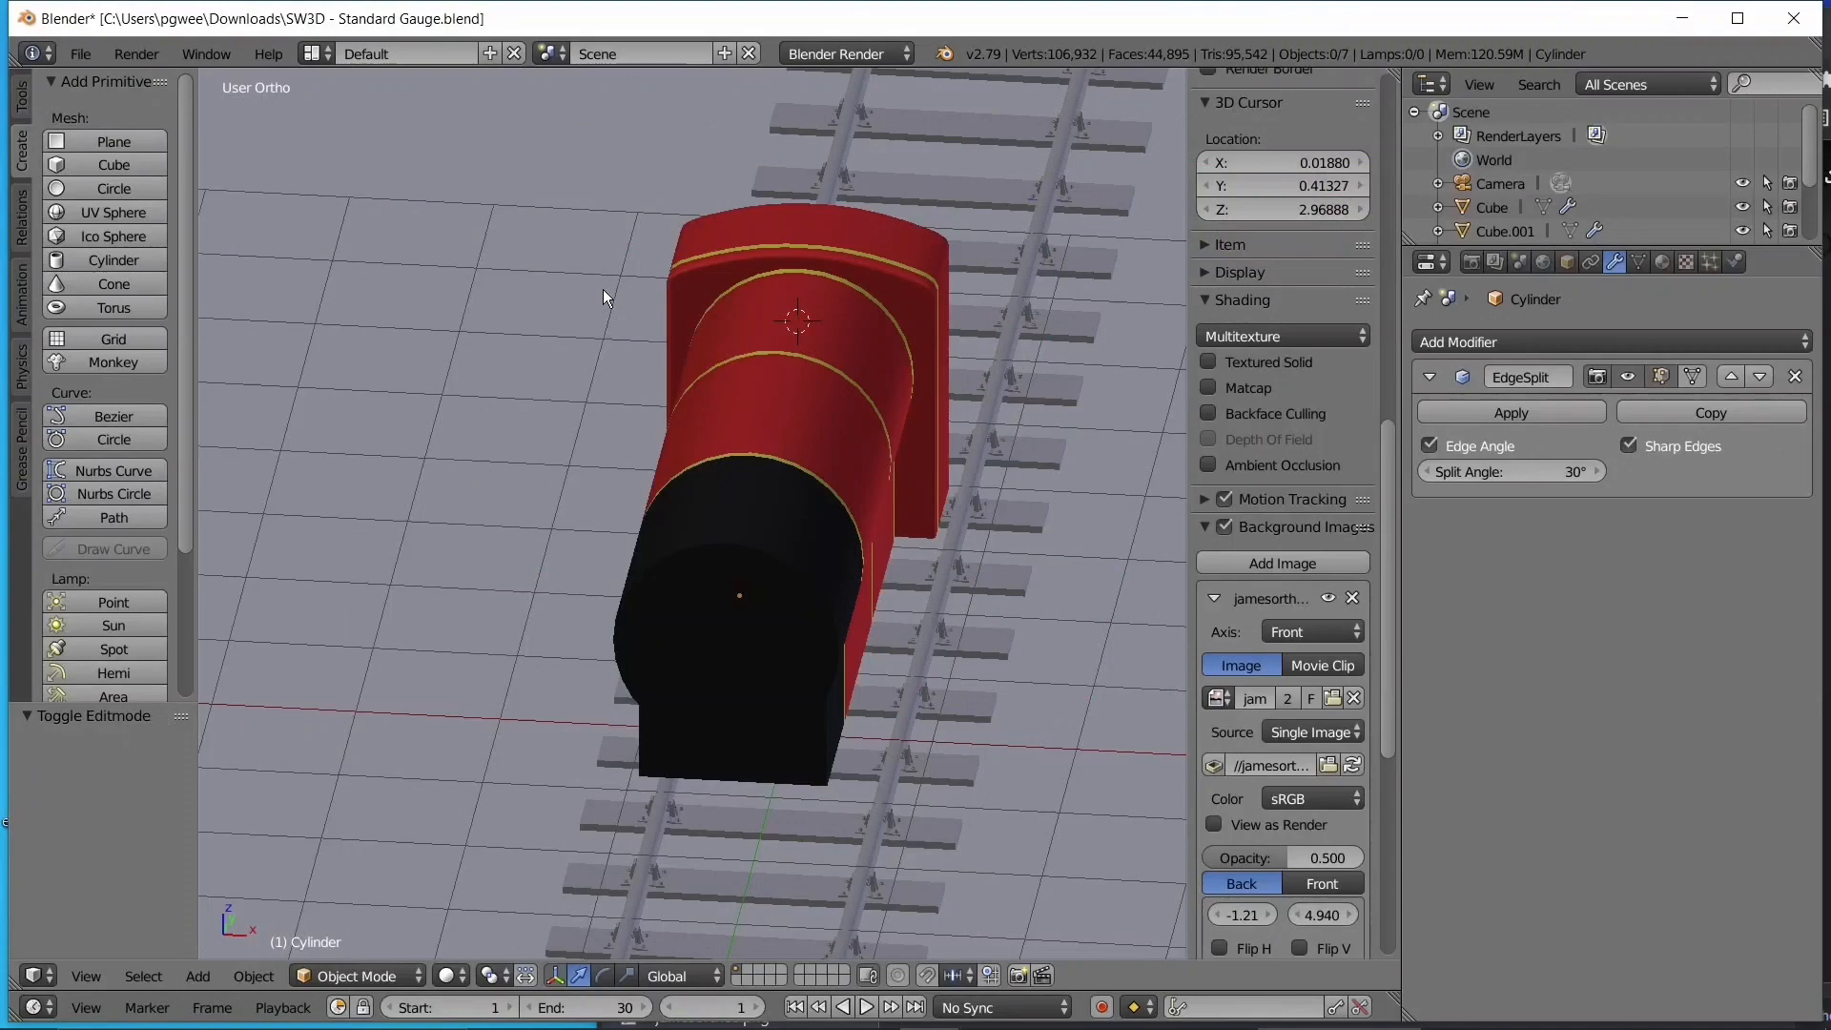
{"action": "middle_click_drag", "start_coordinate": [622, 318], "coordinate": [1057, 388]}
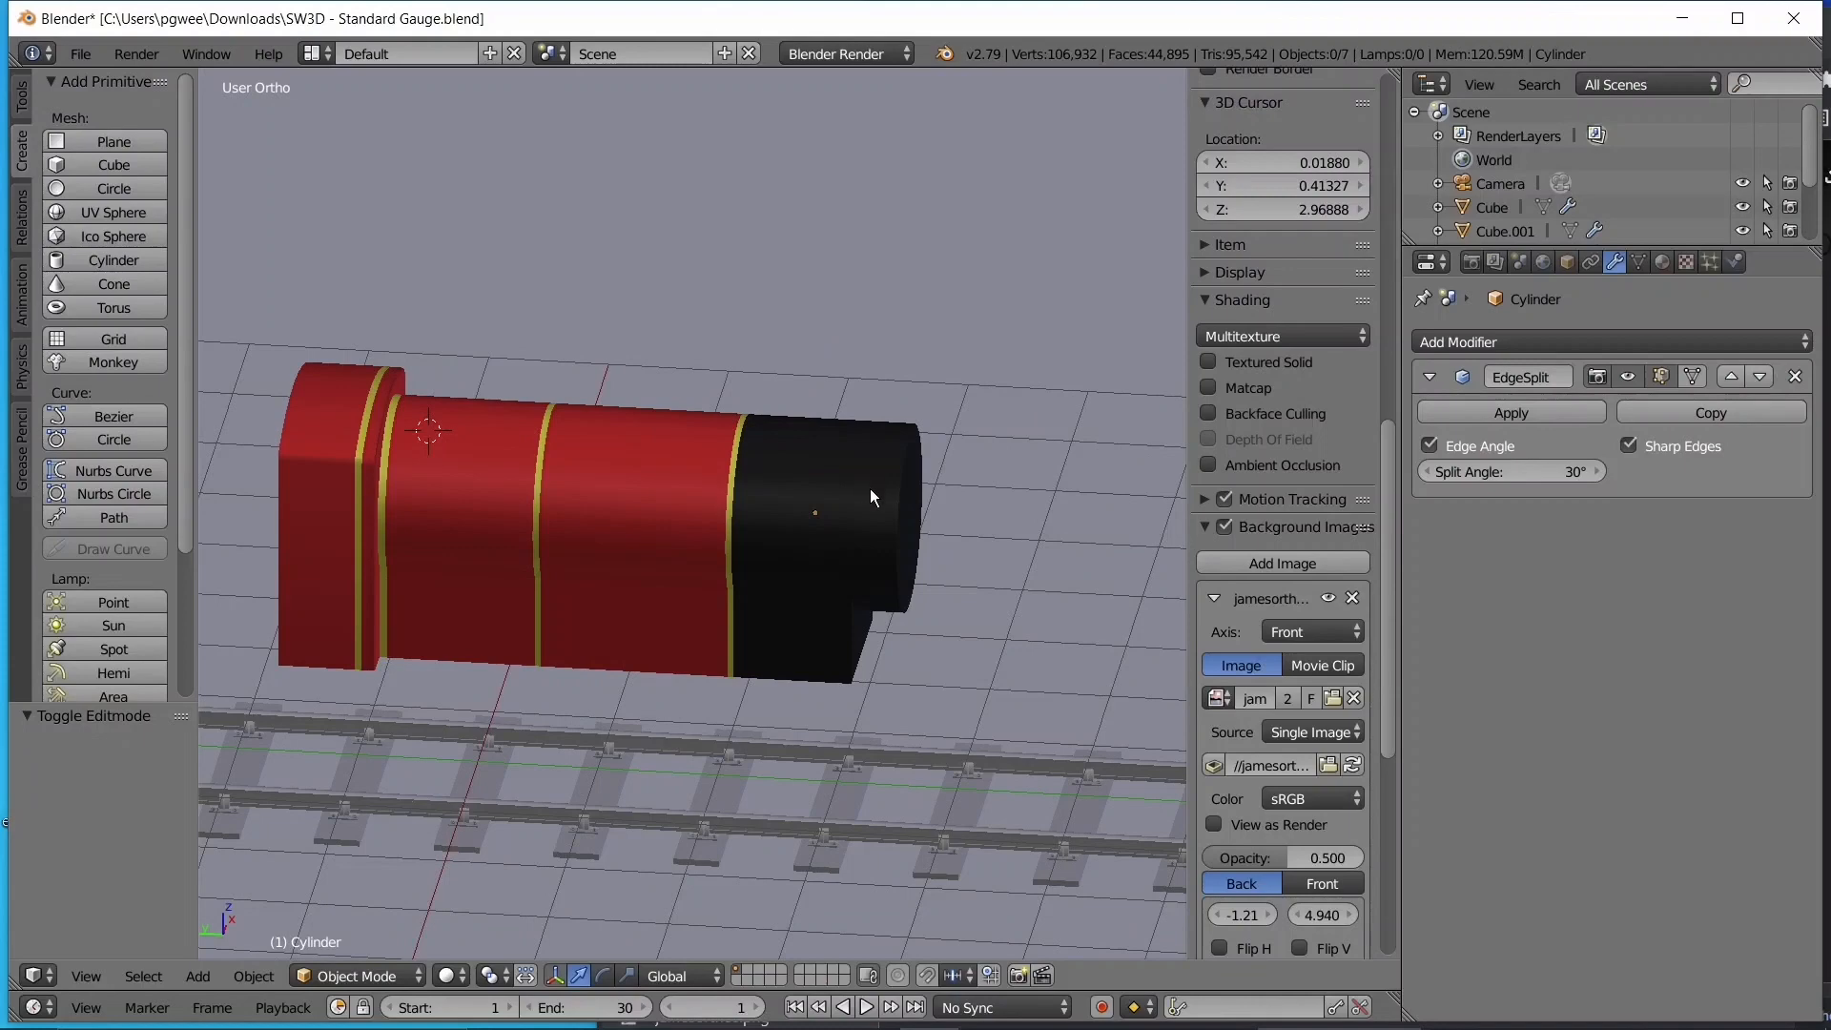
{"action": "middle_click_drag", "start_coordinate": [867, 525], "coordinate": [791, 506]}
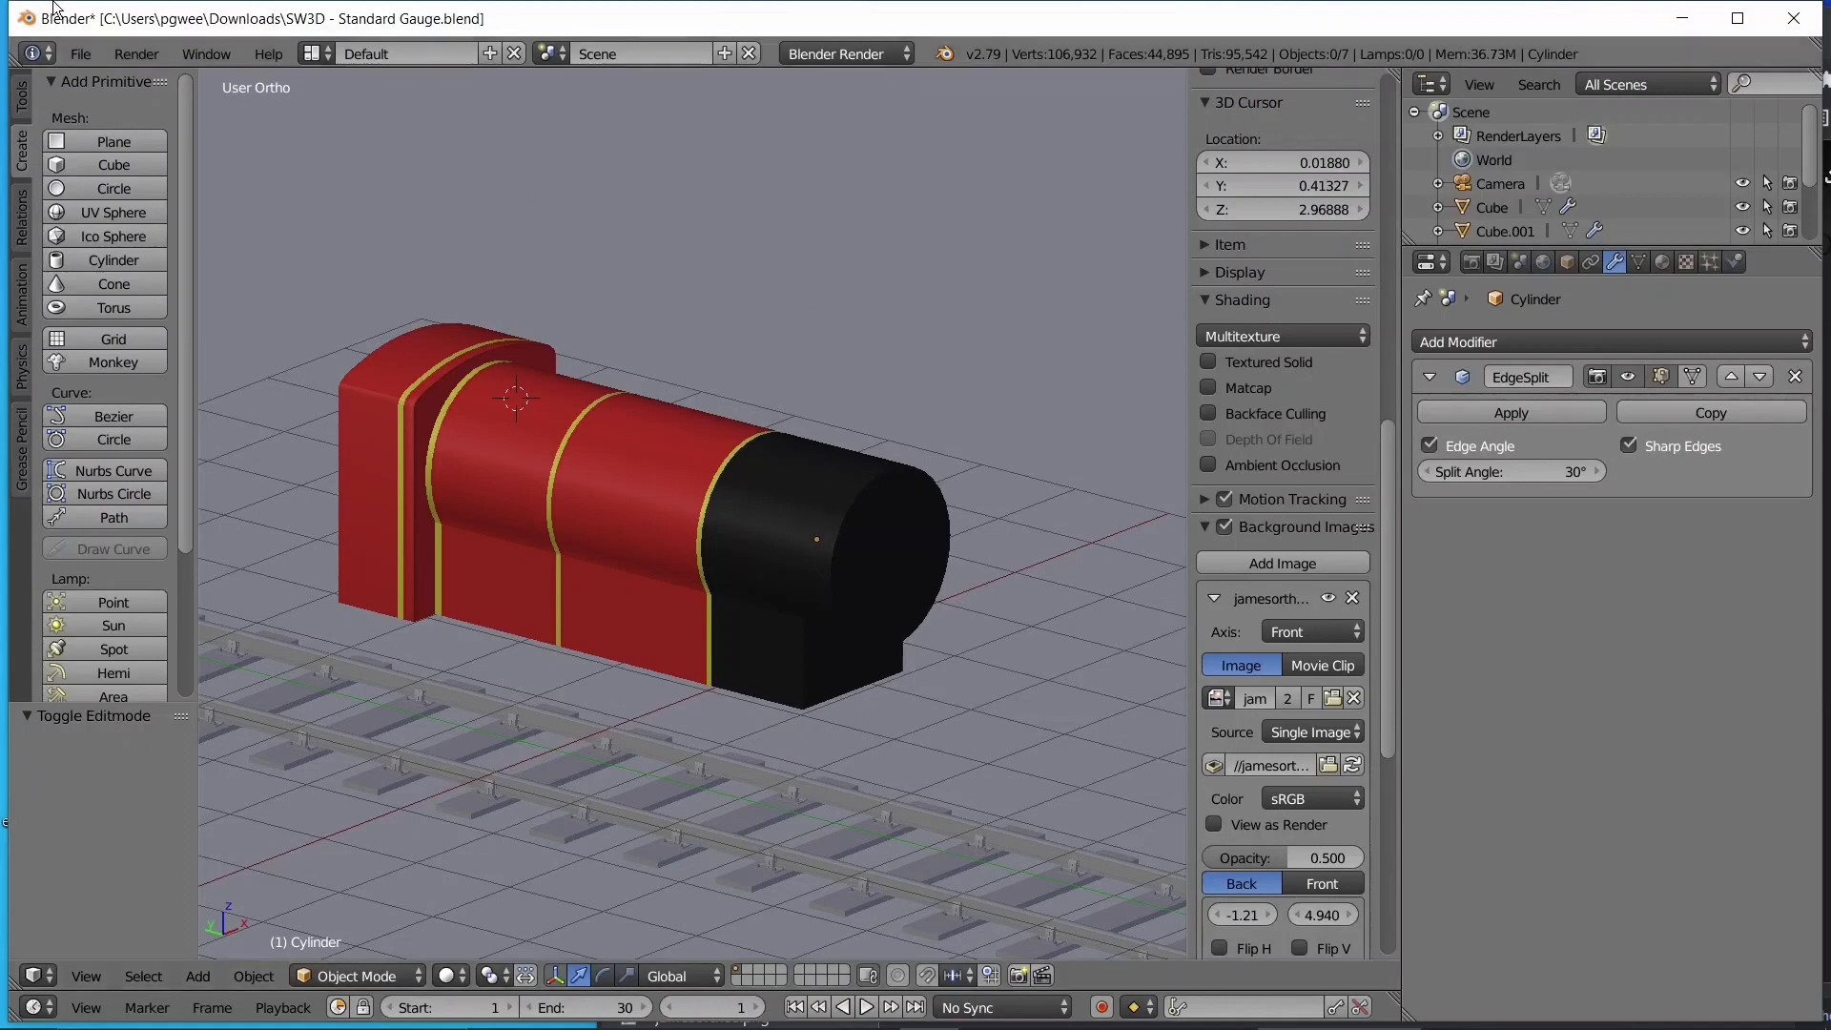
- Save the project as a new file named TVS James.blend in the Downloads folder
{"action": "left_click", "coordinate": [84, 55]}
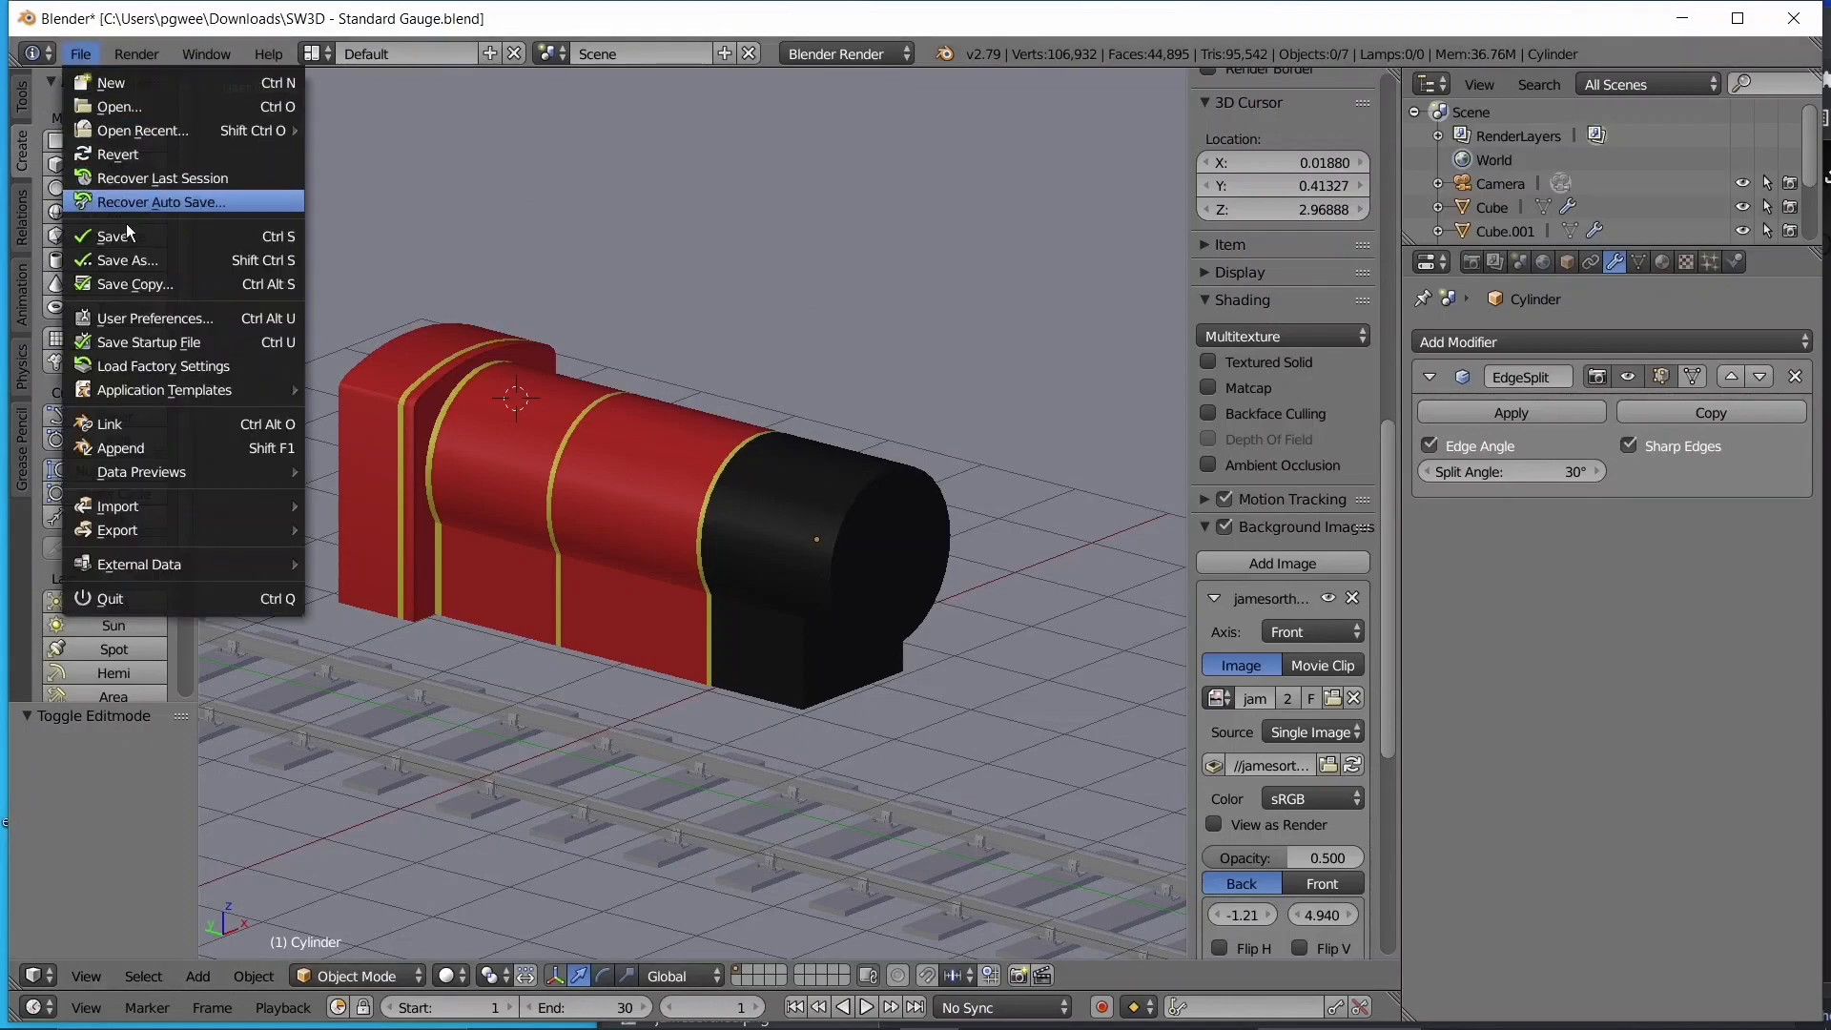
{"action": "left_click", "coordinate": [124, 260]}
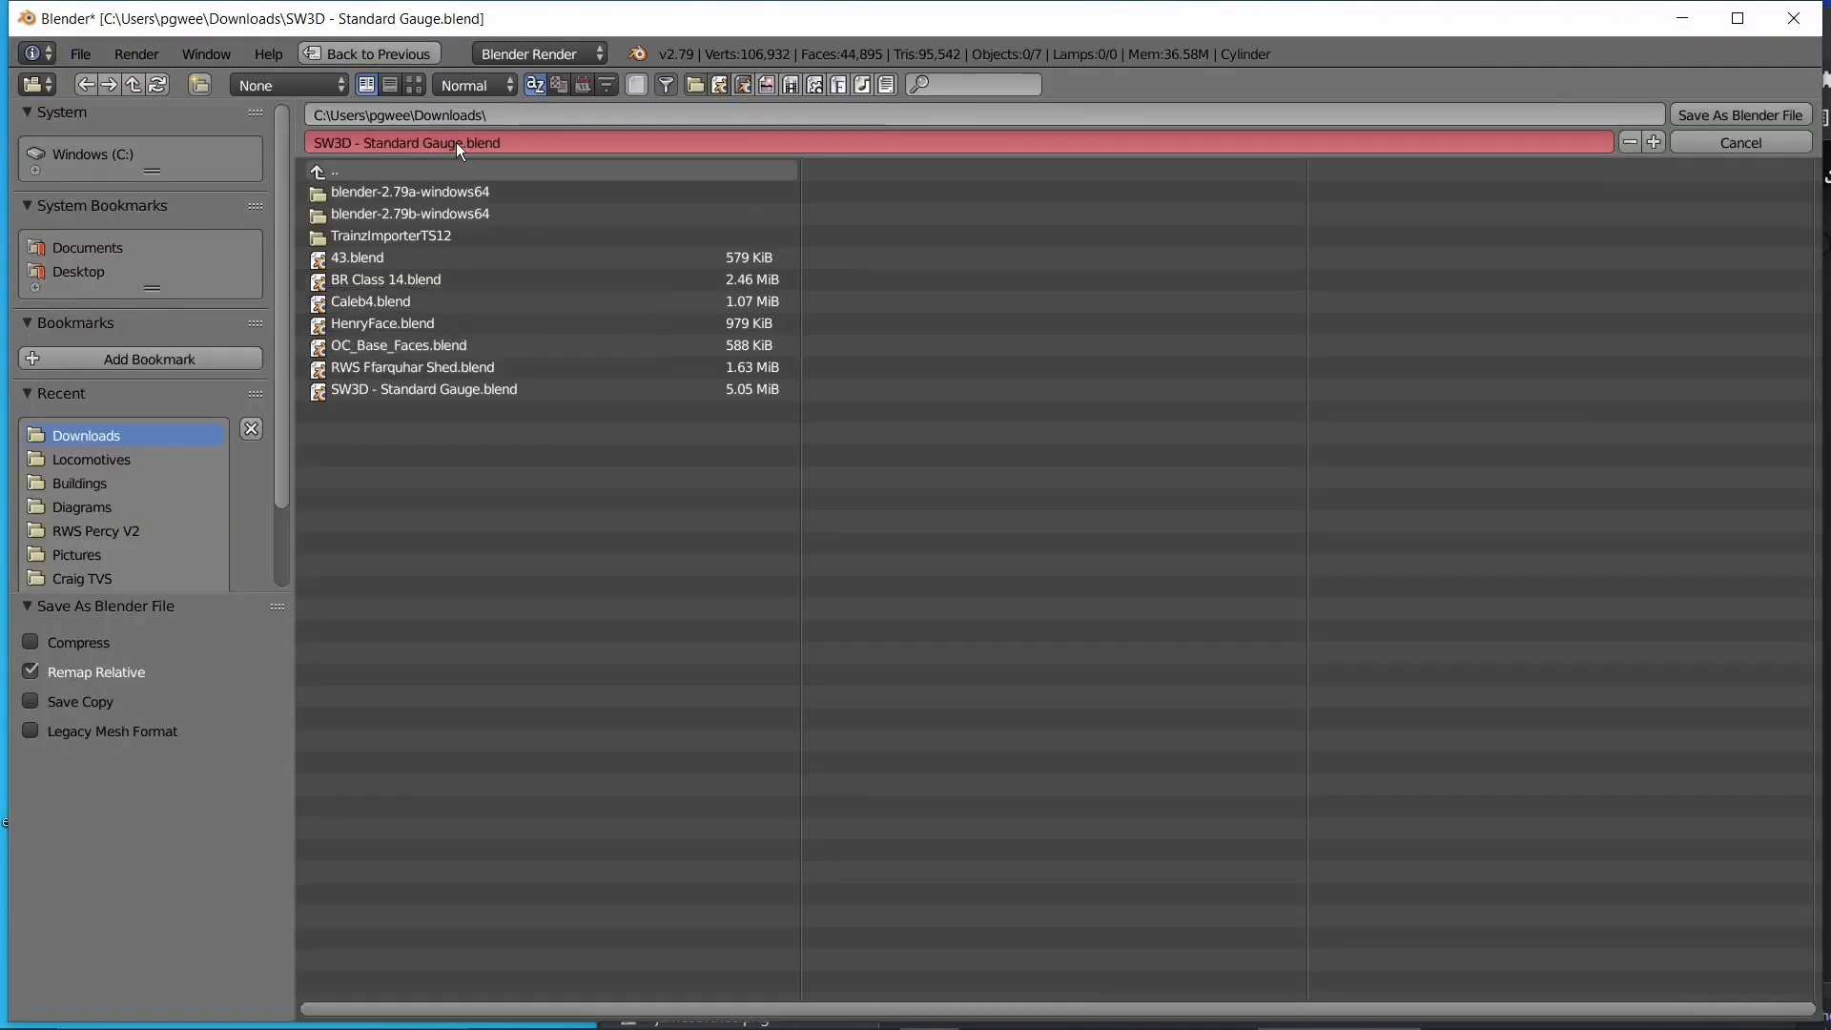
{"action": "left_click_drag", "start_coordinate": [461, 143], "coordinate": [188, 190]}
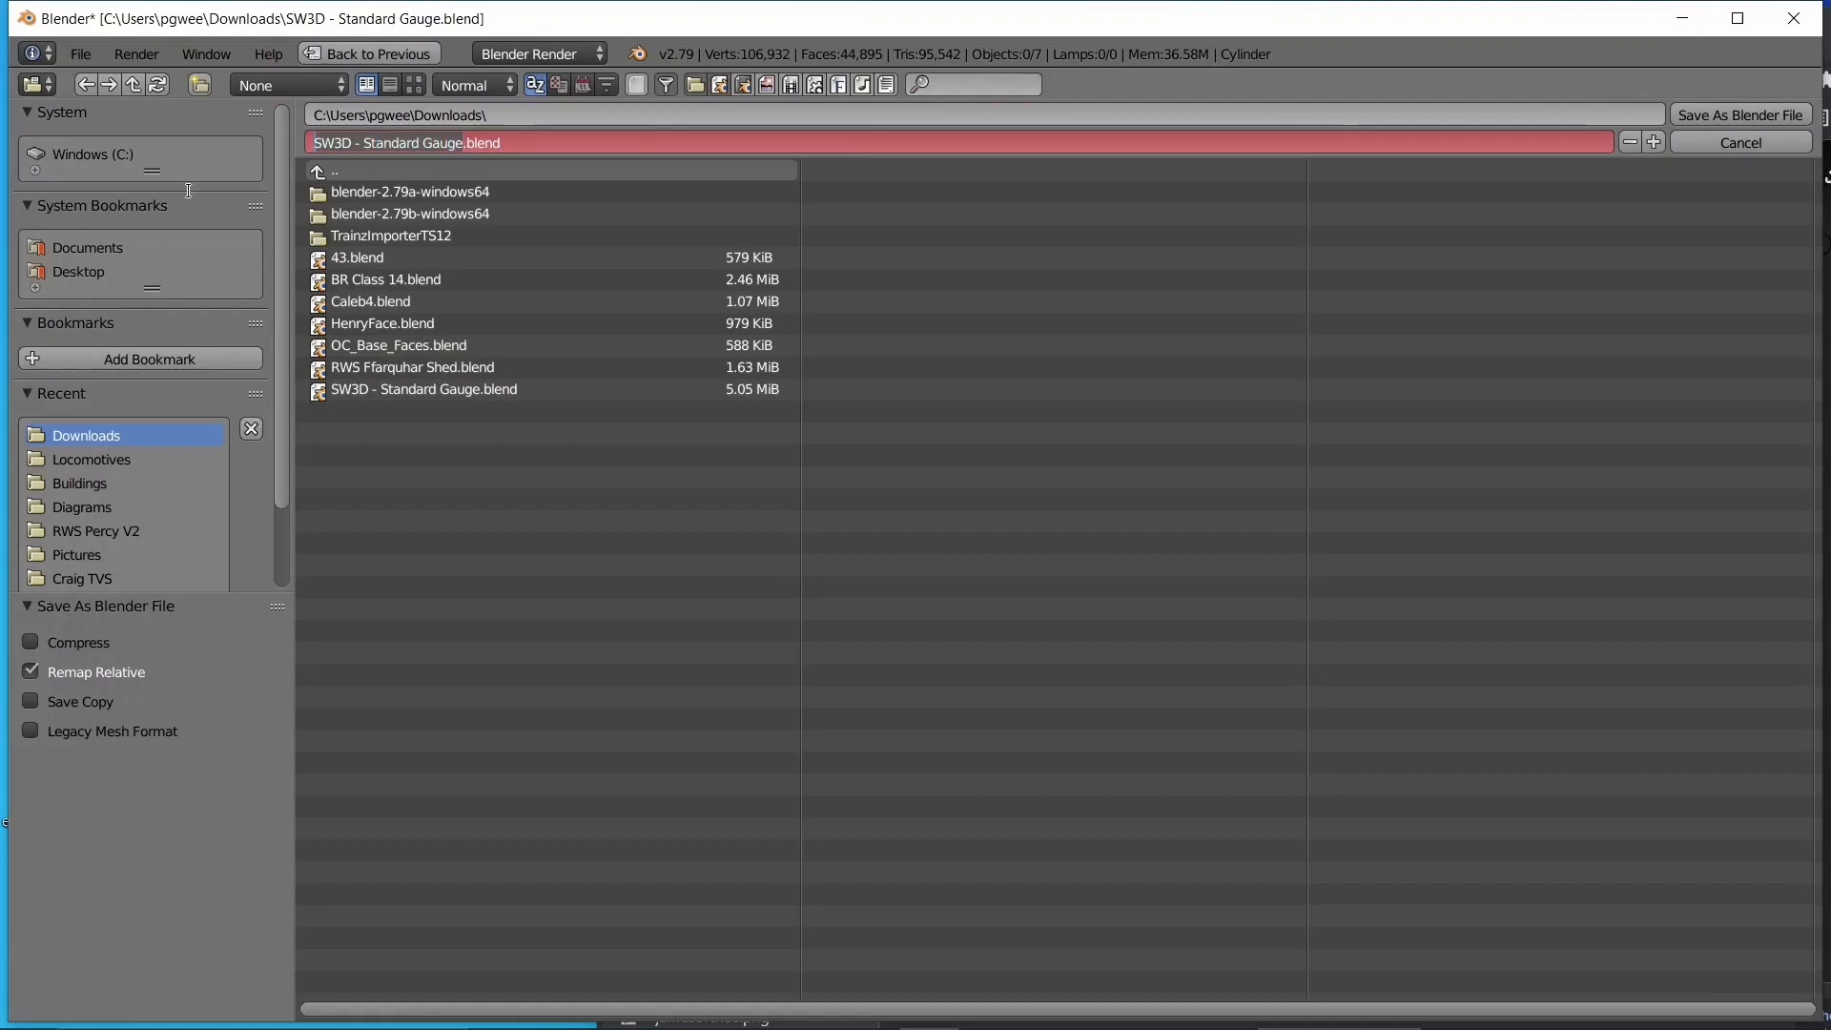
{"action": "key", "text": "BackSpace"}
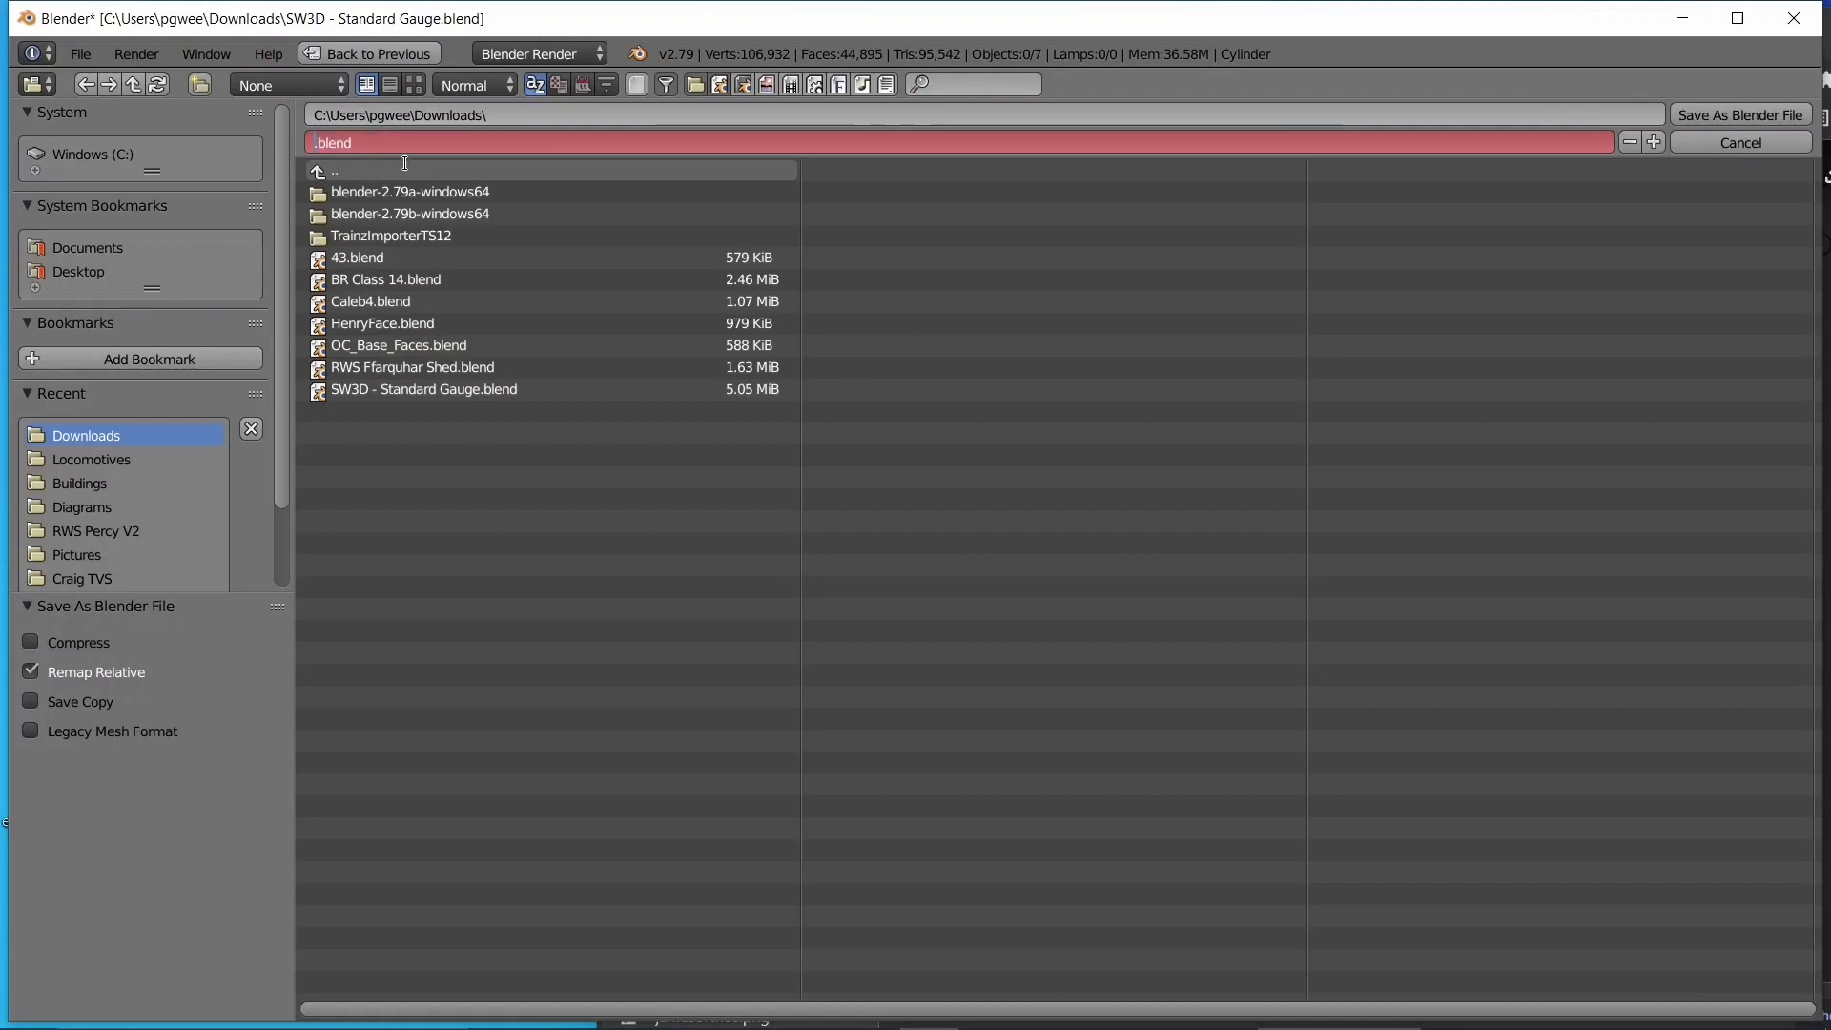
{"action": "type", "text": "TVS"}
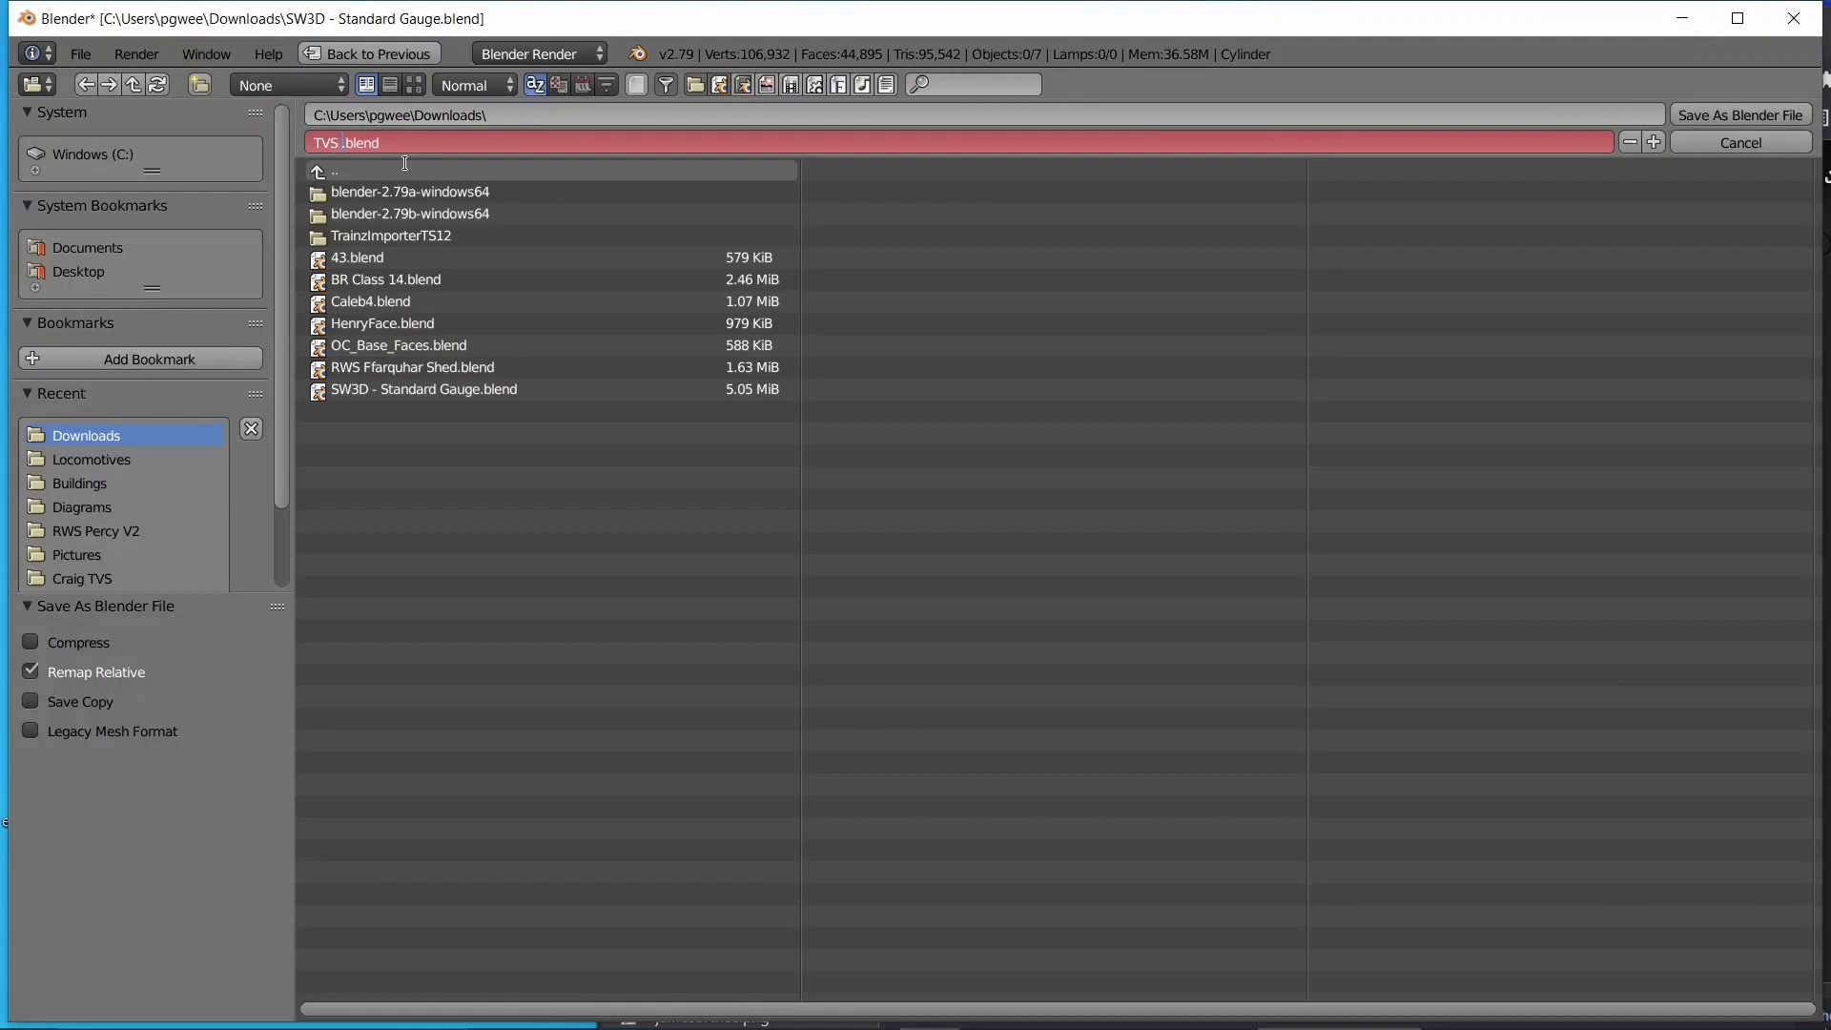
{"action": "type", "text": " James"}
{"action": "left_click", "coordinate": [1186, 78]}
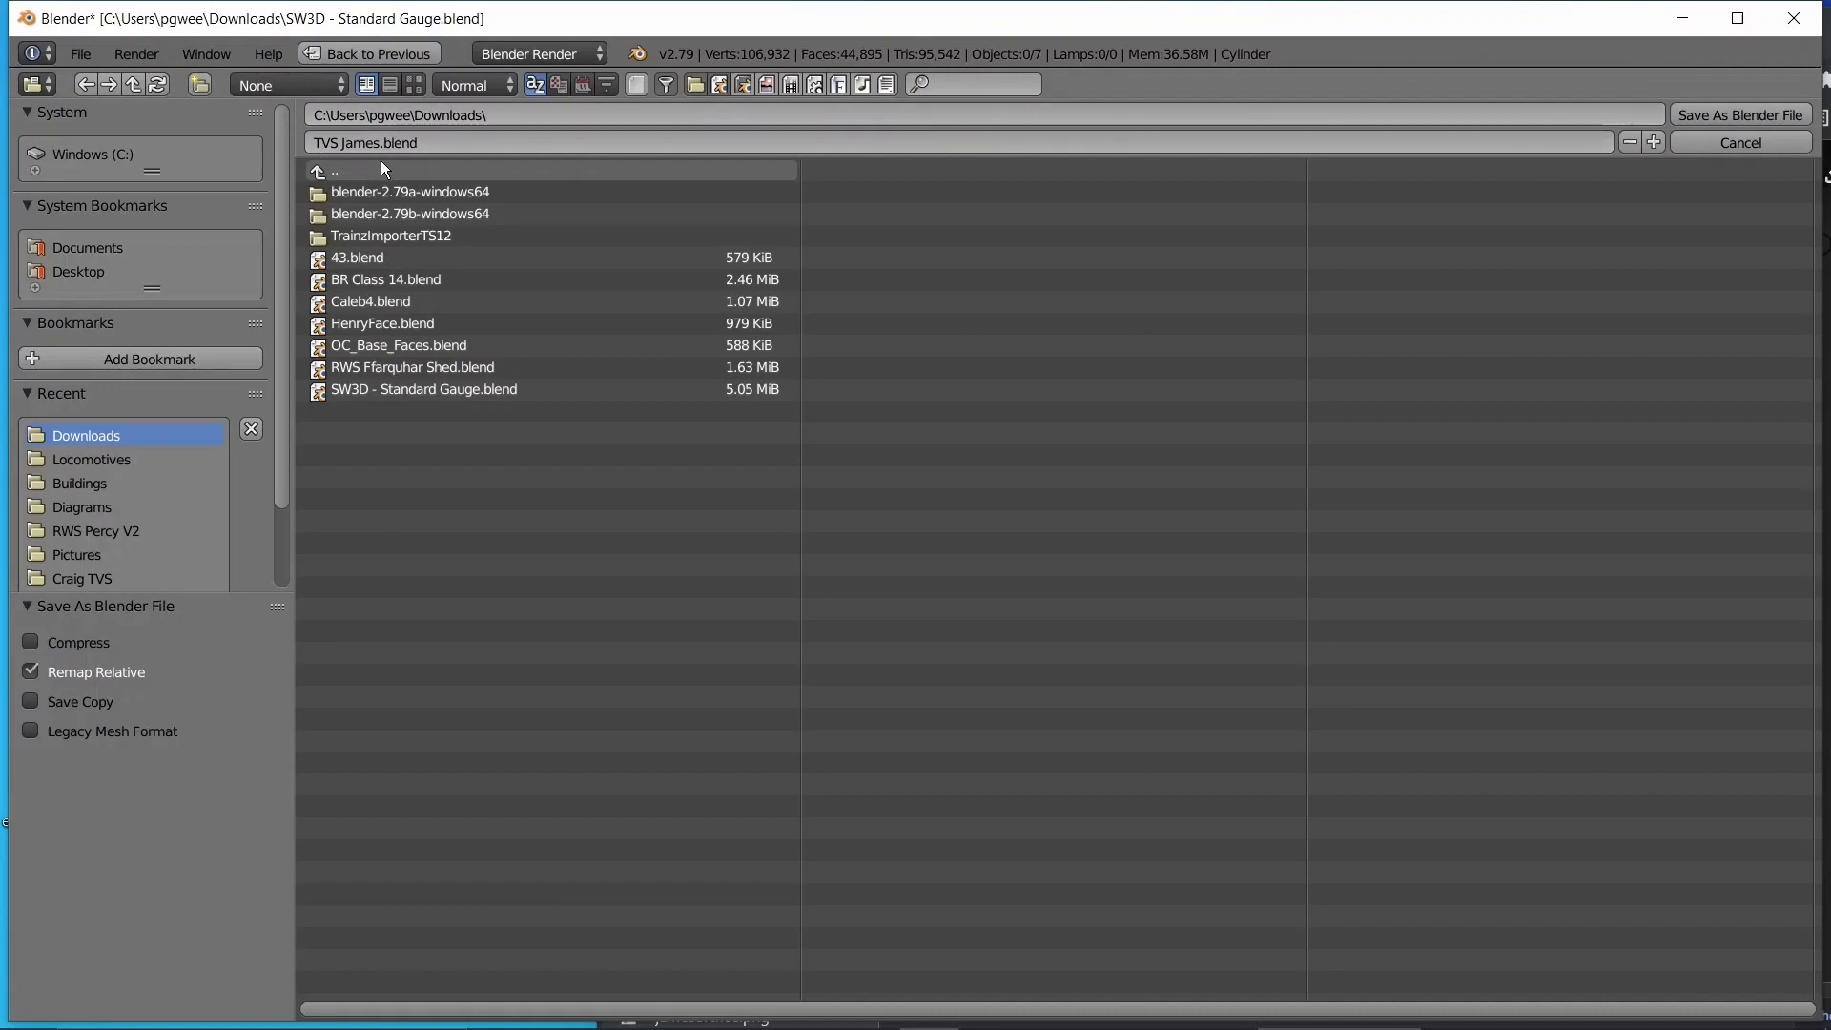
{"action": "left_click", "coordinate": [1754, 118]}
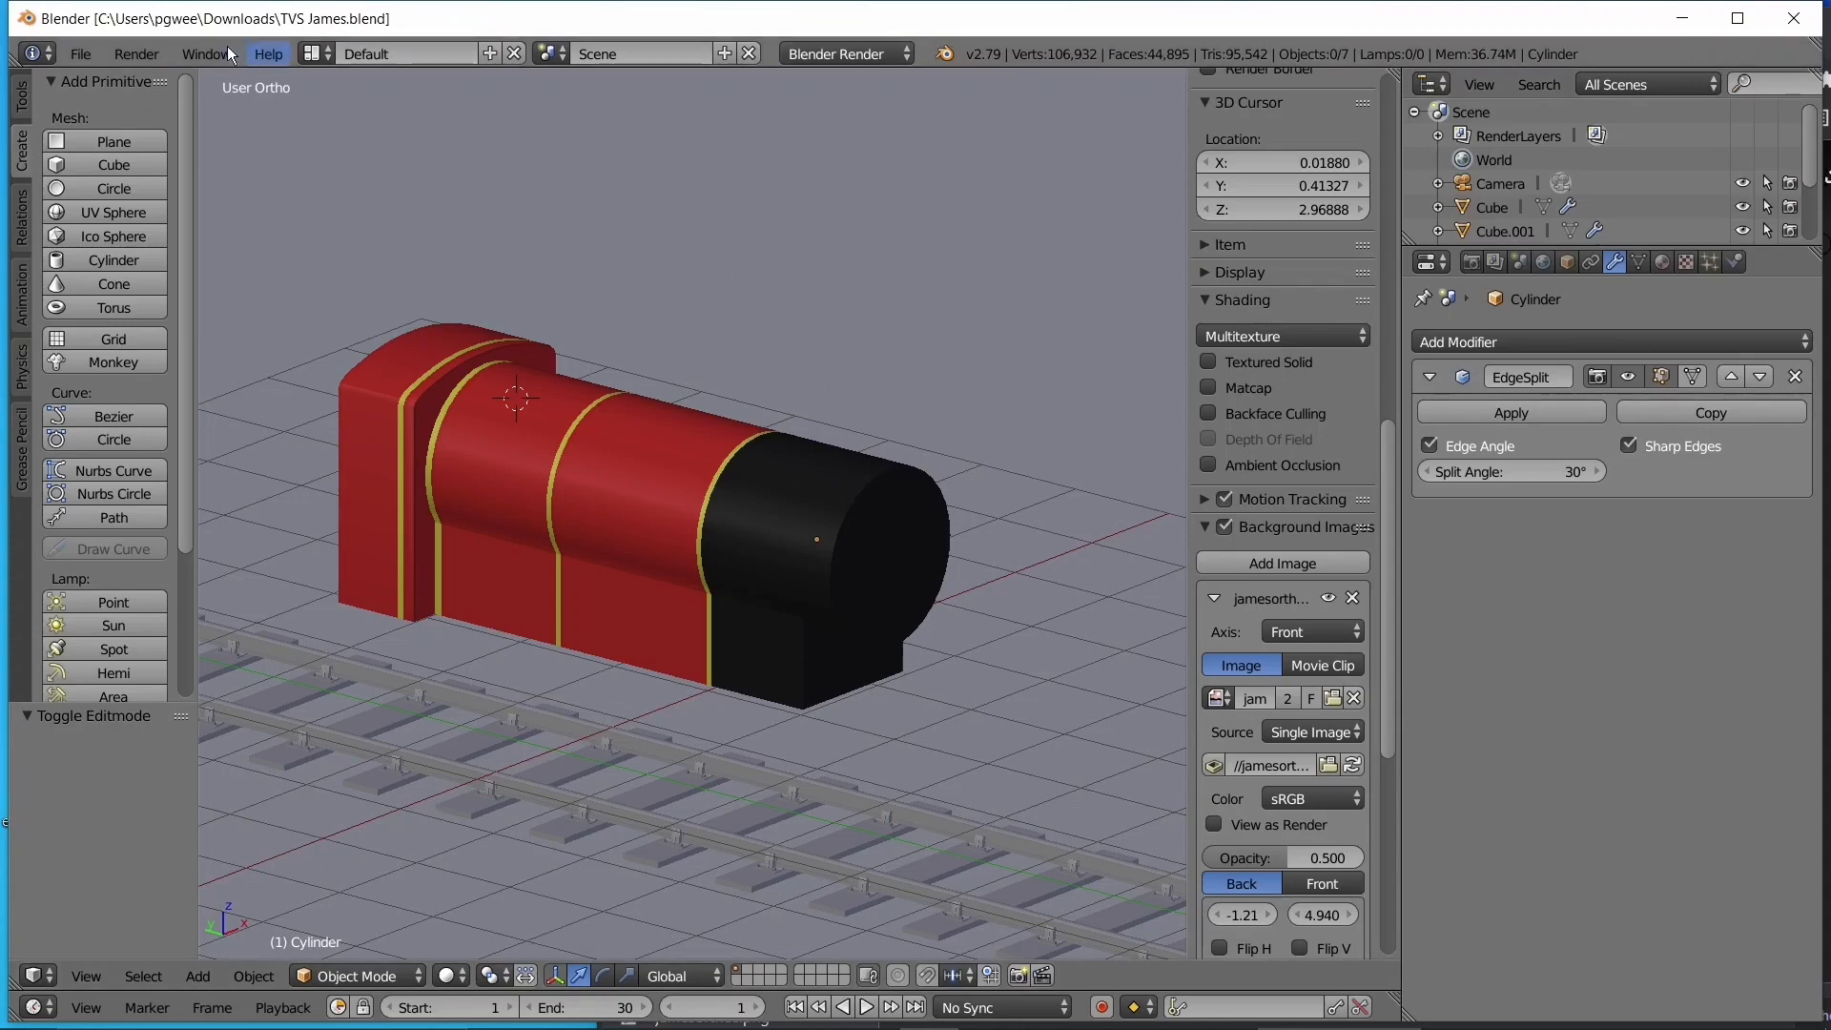
- Open the recent file SW3D - Standard Gauge.blend to check it, and reopen TVS James.blend
{"action": "left_click", "coordinate": [81, 53]}
{"action": "mouse_move", "coordinate": [137, 54]}
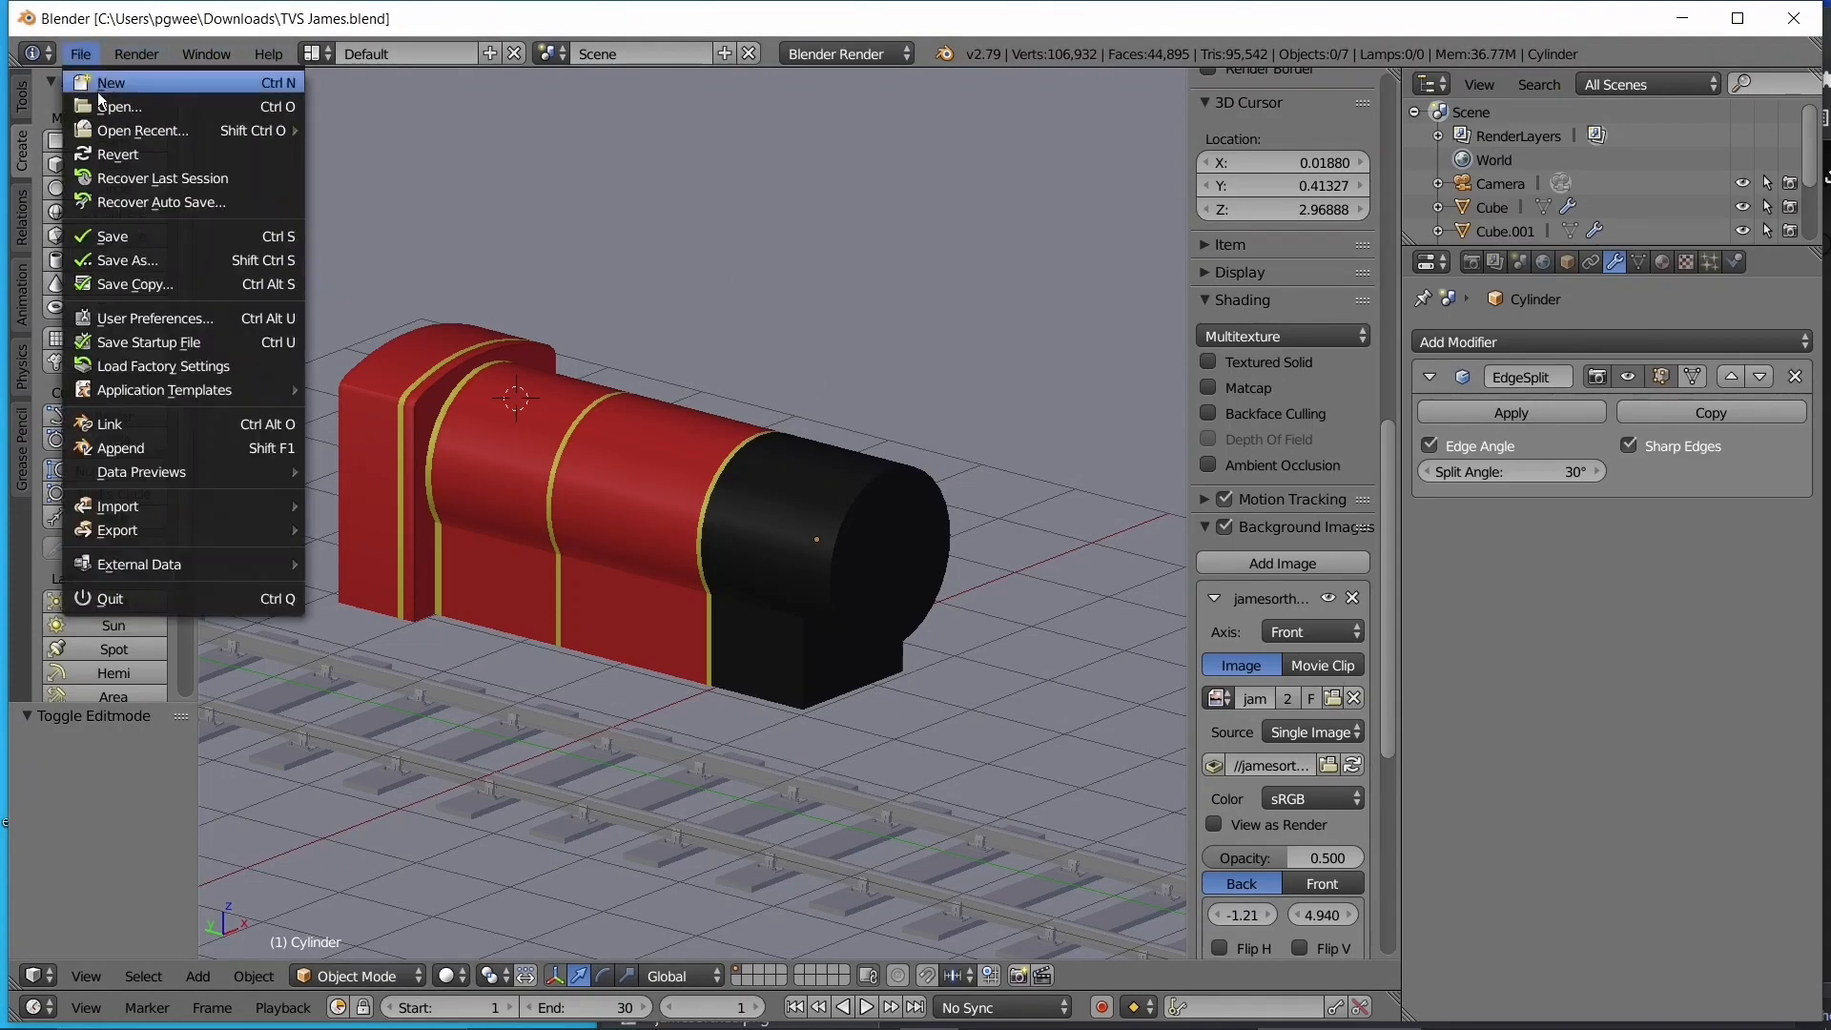
{"action": "mouse_move", "coordinate": [107, 127]}
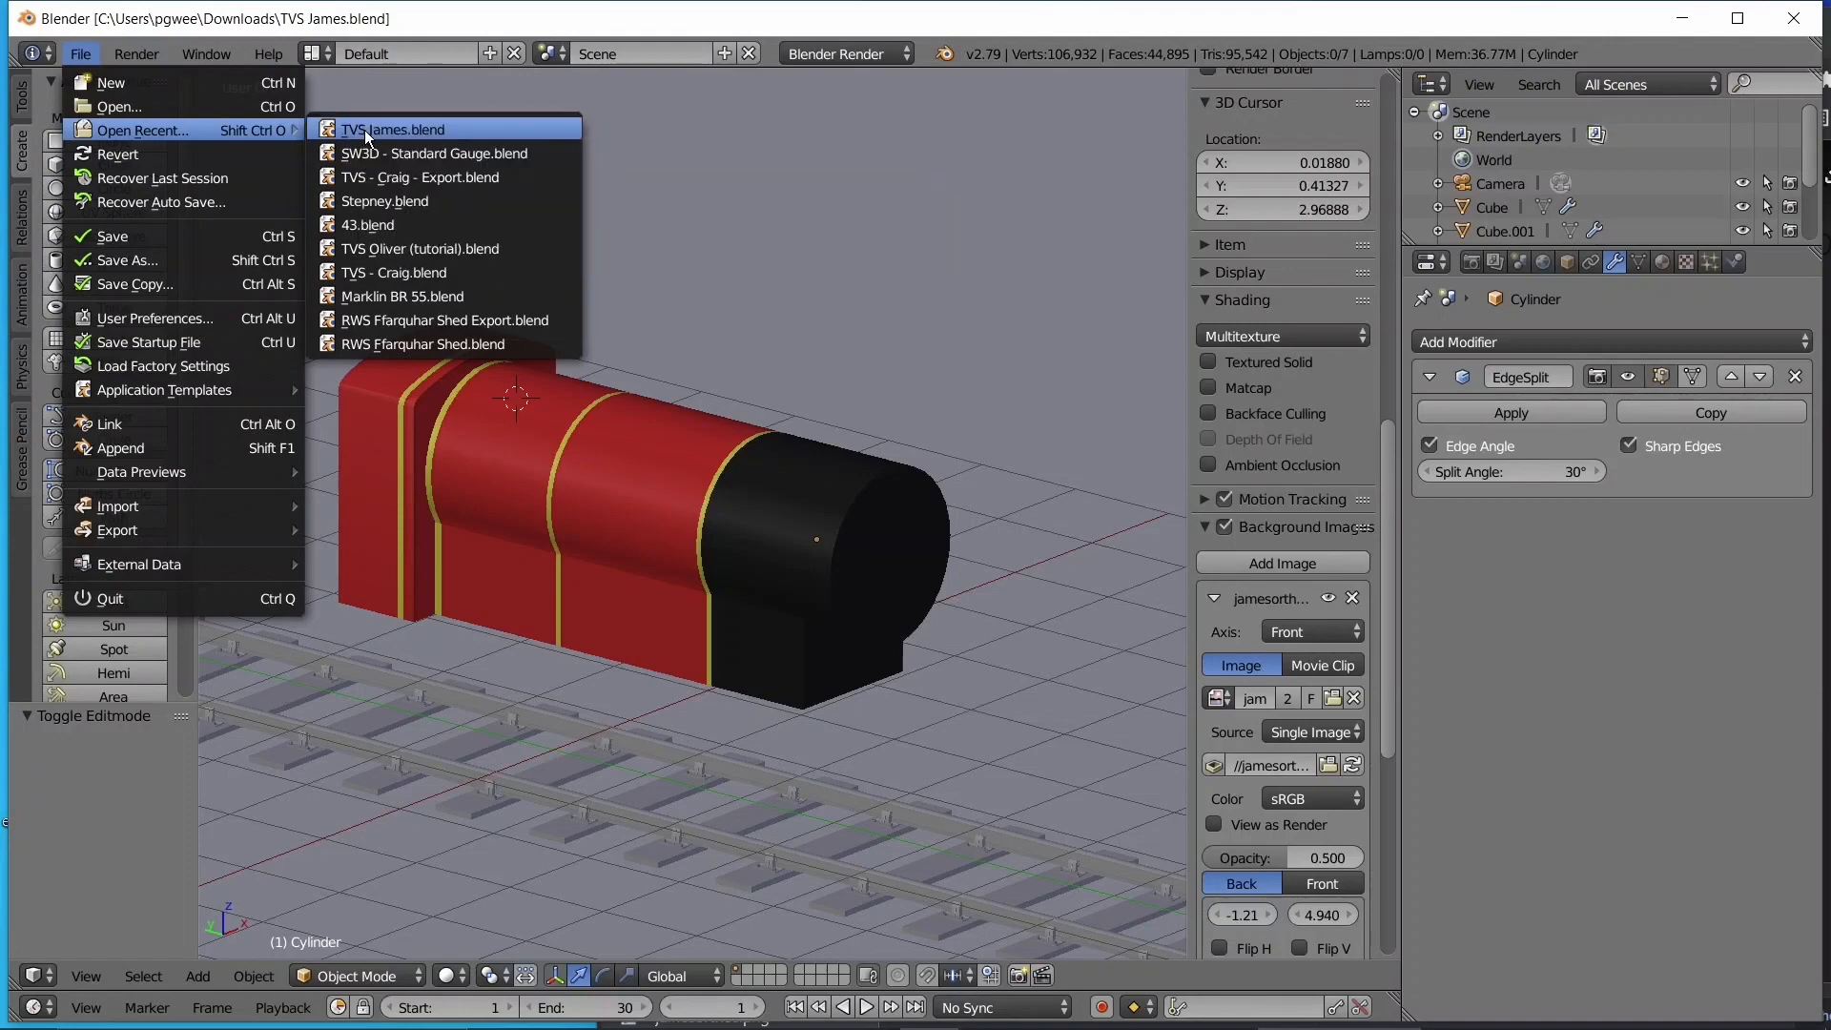
{"action": "left_click", "coordinate": [362, 153]}
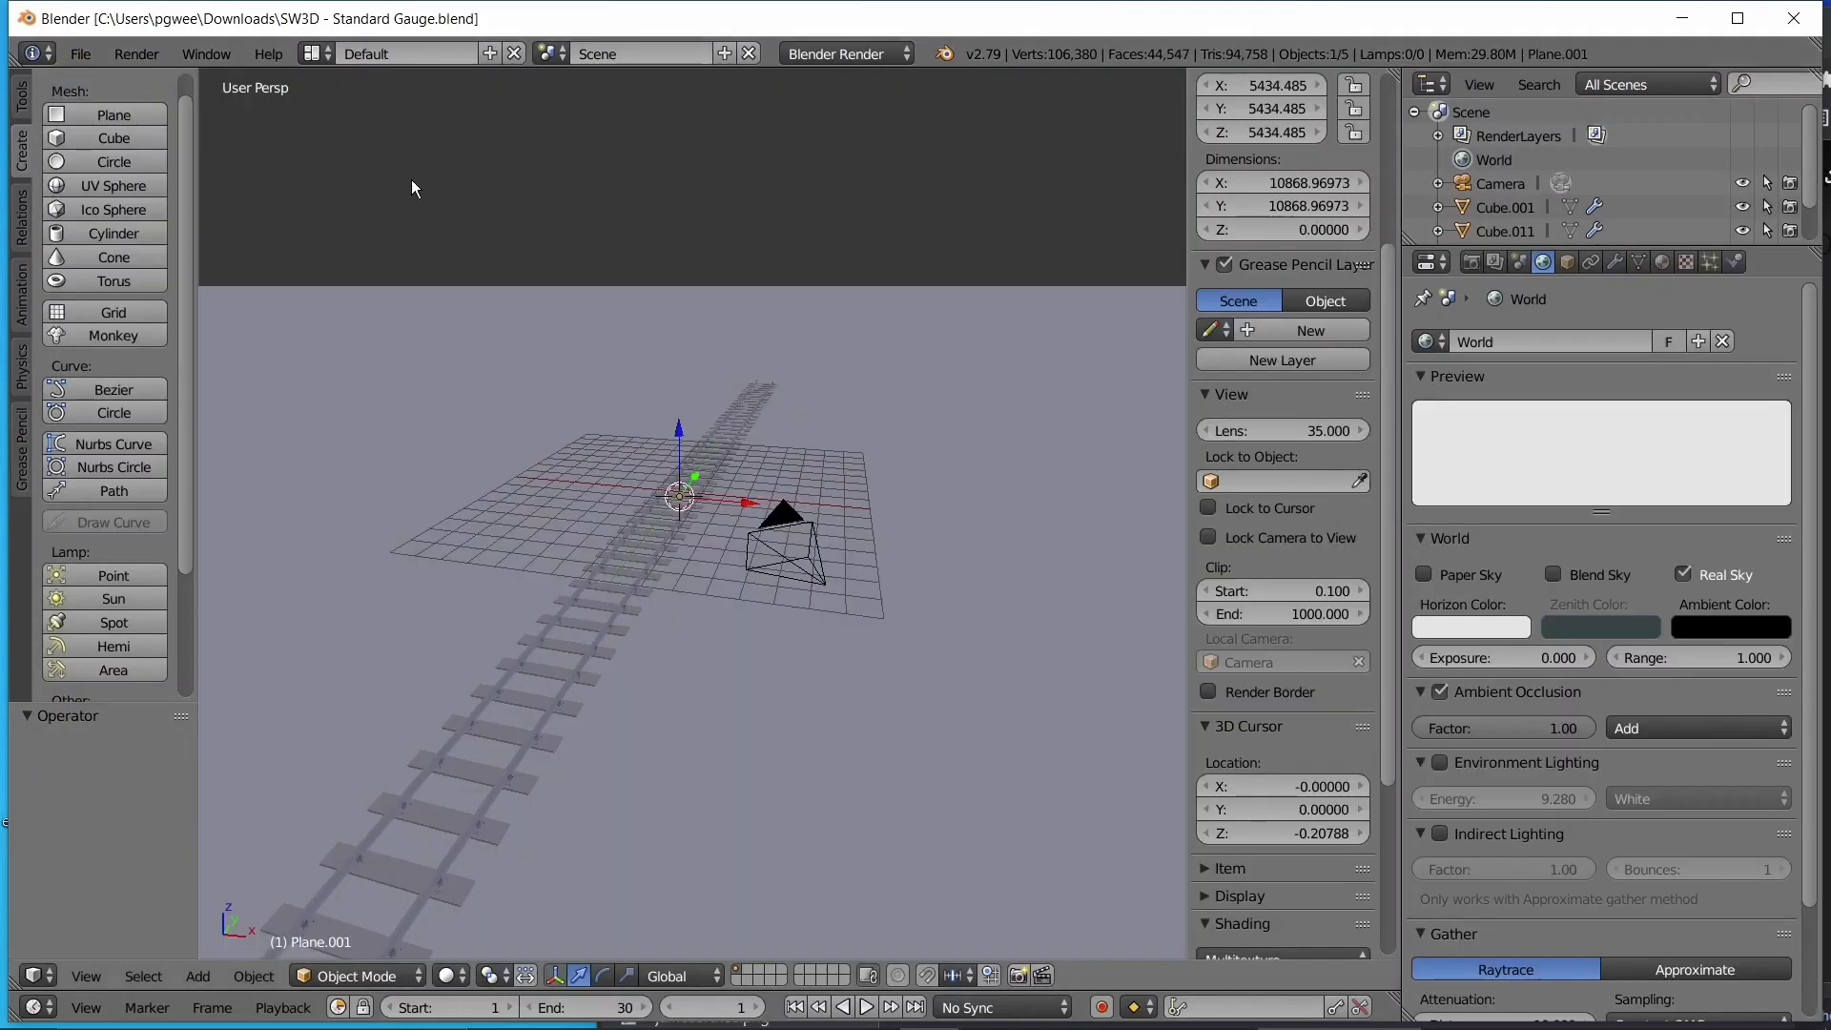
{"action": "left_click", "coordinate": [80, 53]}
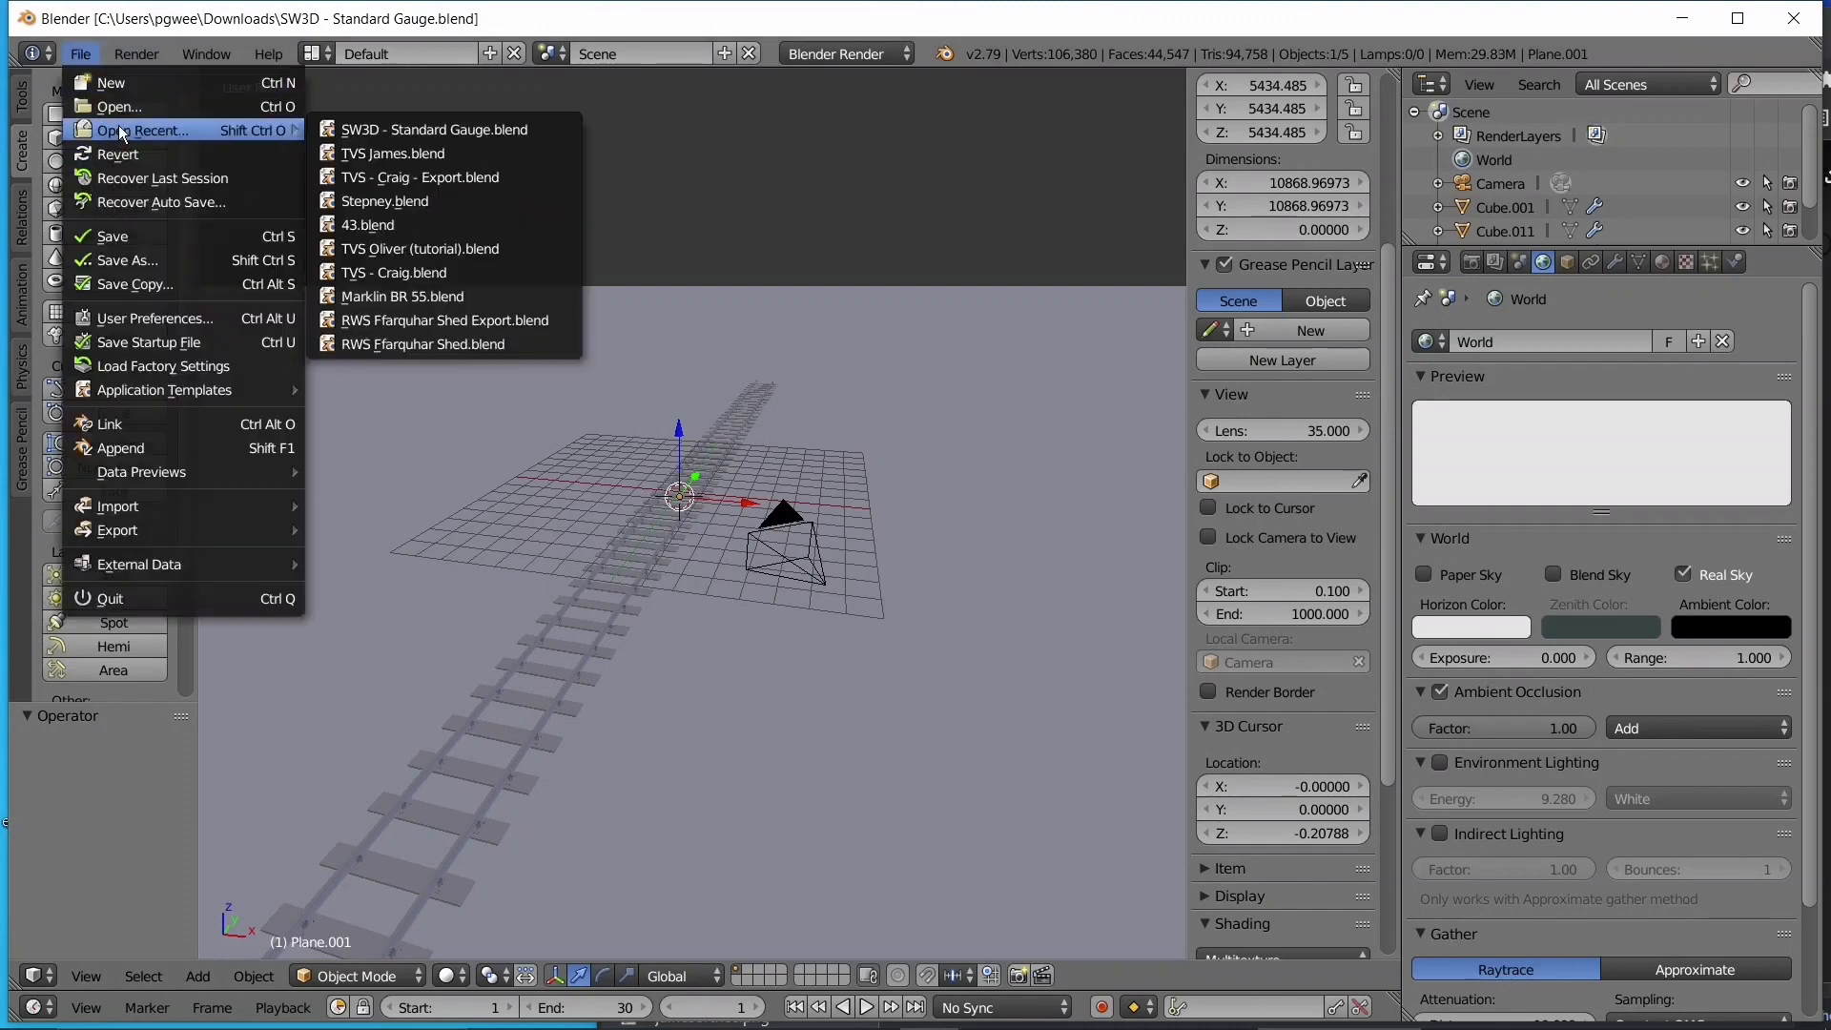
{"action": "left_click", "coordinate": [432, 151]}
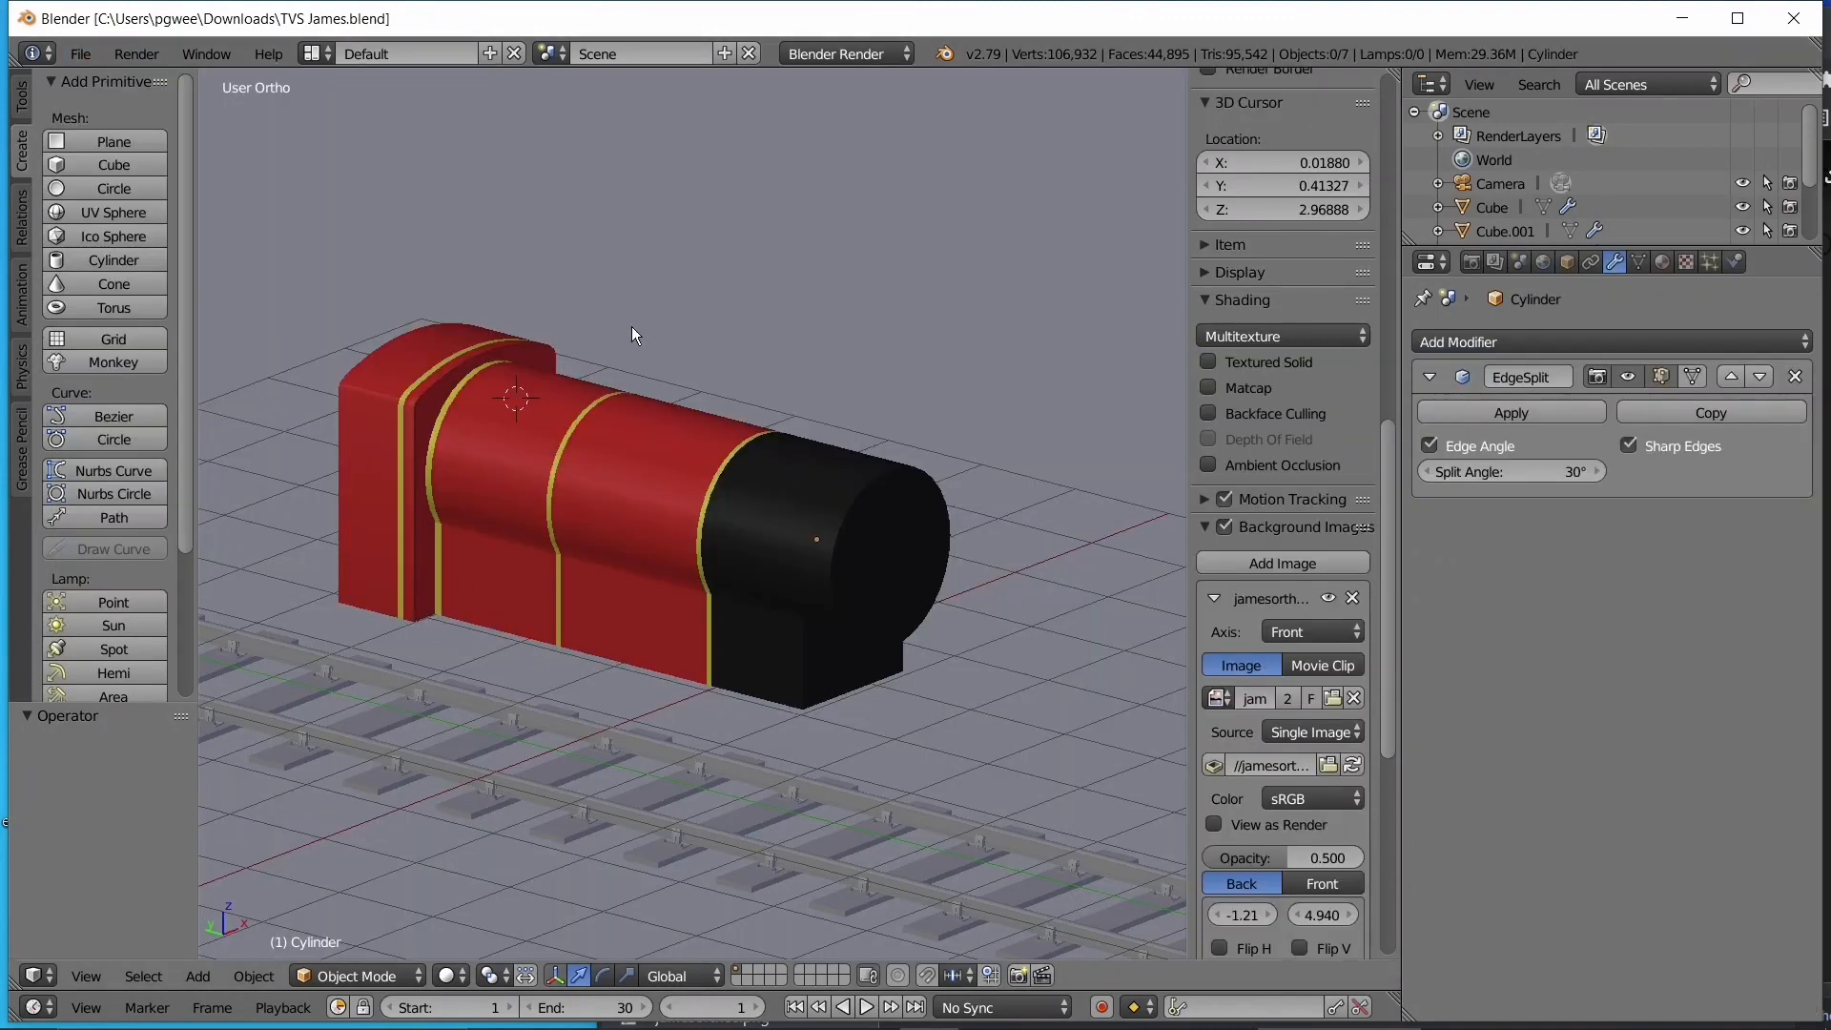
- Select the boiler and compare its wireframe with the side reference around the smokebox
{"action": "middle_click_drag", "start_coordinate": [485, 311], "coordinate": [312, 335]}
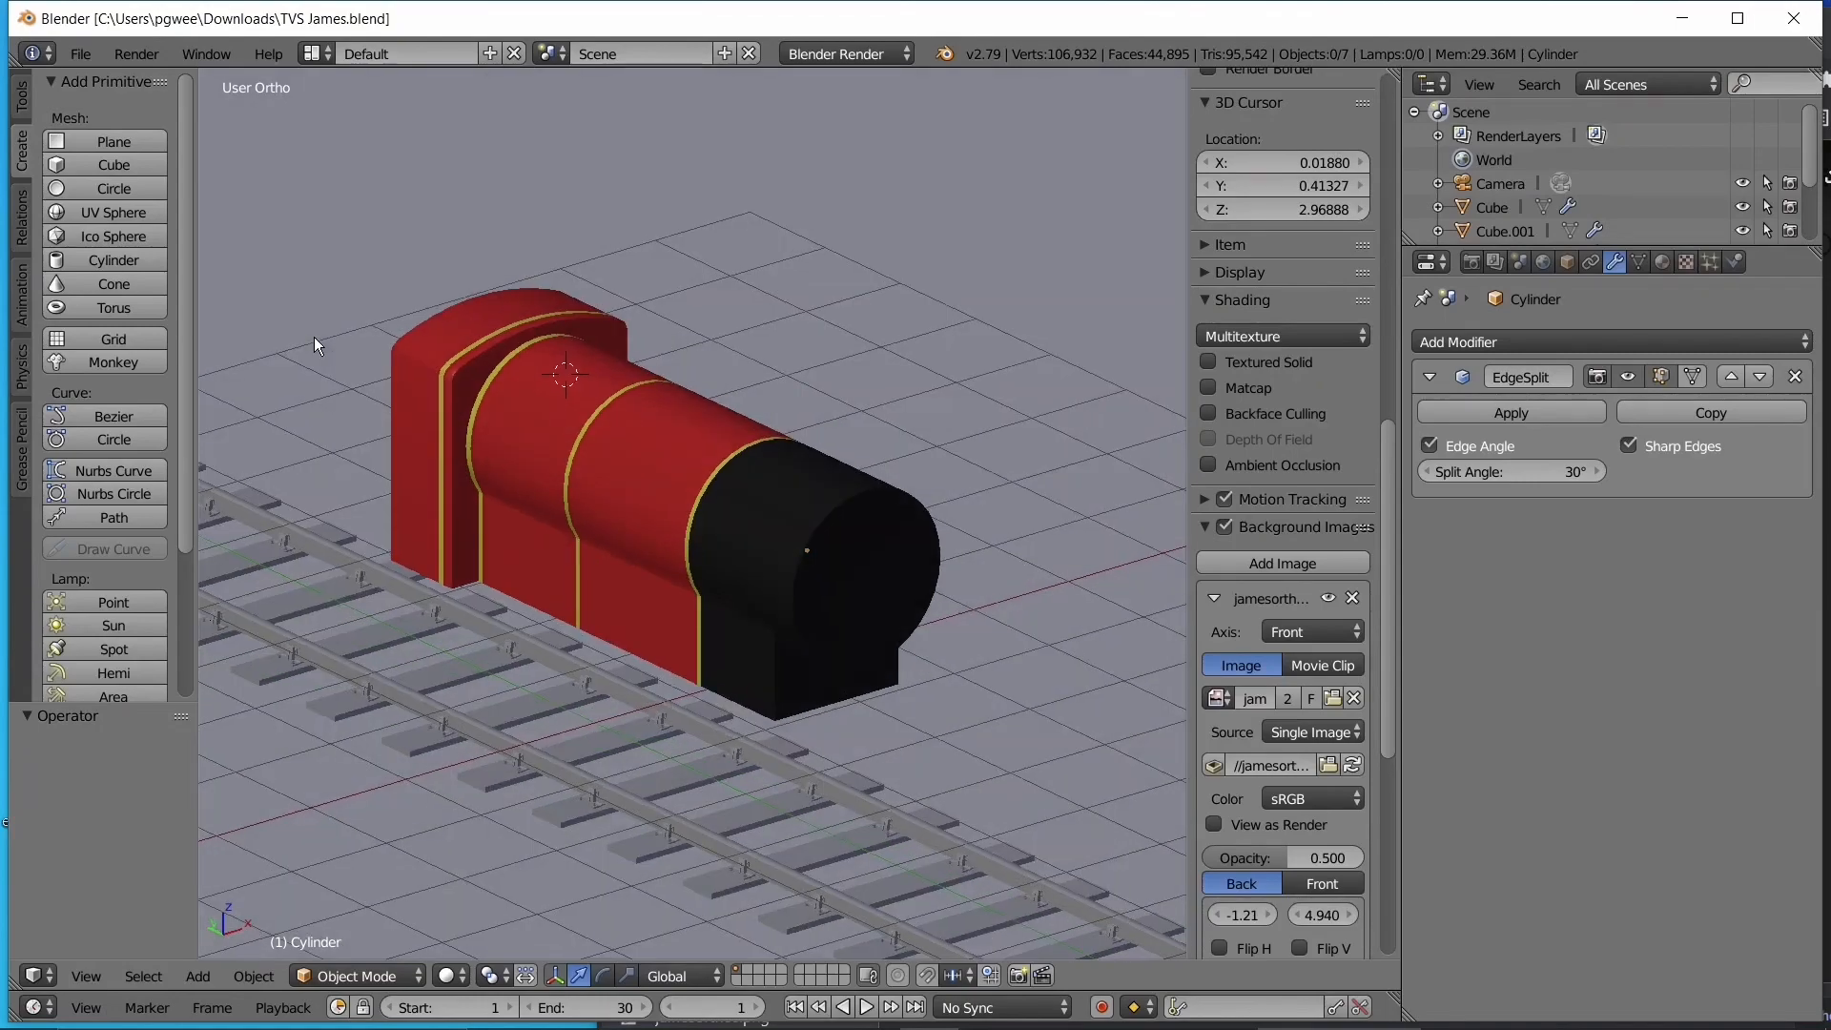
{"action": "right_click", "coordinate": [715, 406]}
{"action": "middle_click_drag", "start_coordinate": [715, 405], "coordinate": [692, 503]}
{"action": "key", "text": "KP_3"}
{"action": "key", "text": "z"}
{"action": "scroll", "coordinate": [644, 539], "scroll_direction": "up", "scroll_amount": 4}
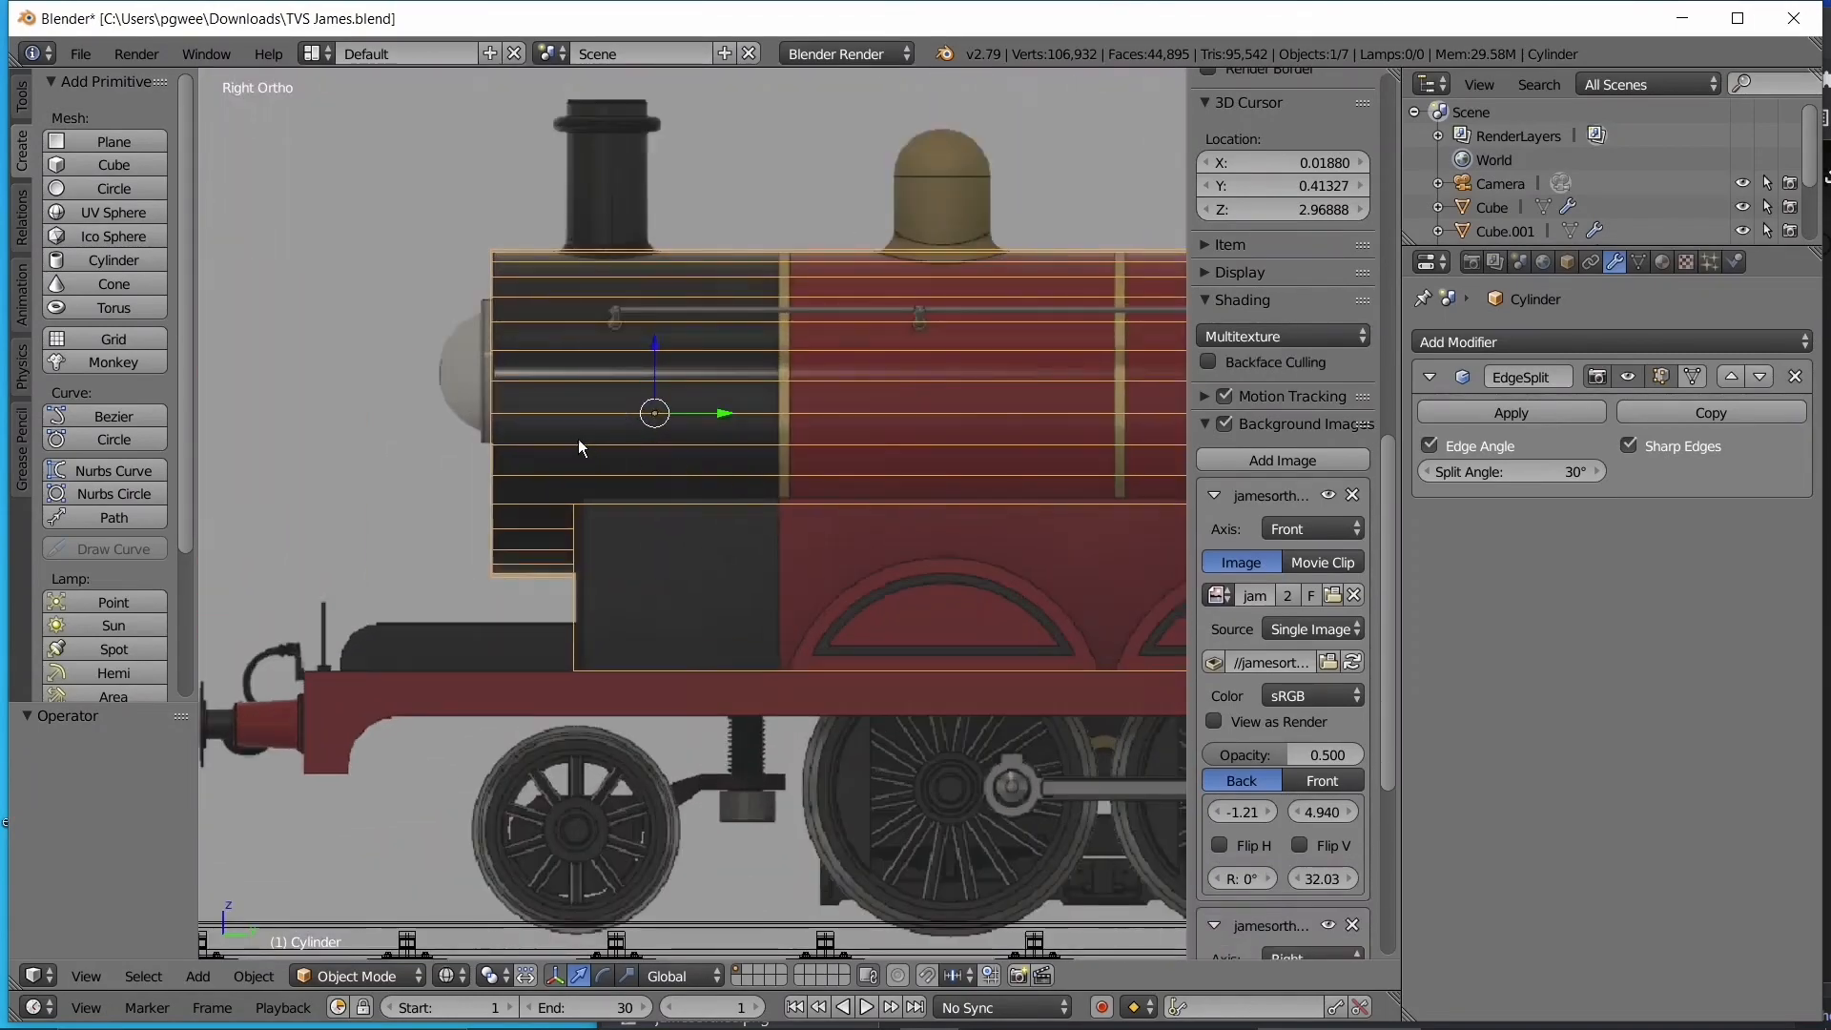
- Clear the face selection on the boiler in Edit Mode, and return to Object Mode with solid shading
{"action": "key", "text": "Tab"}
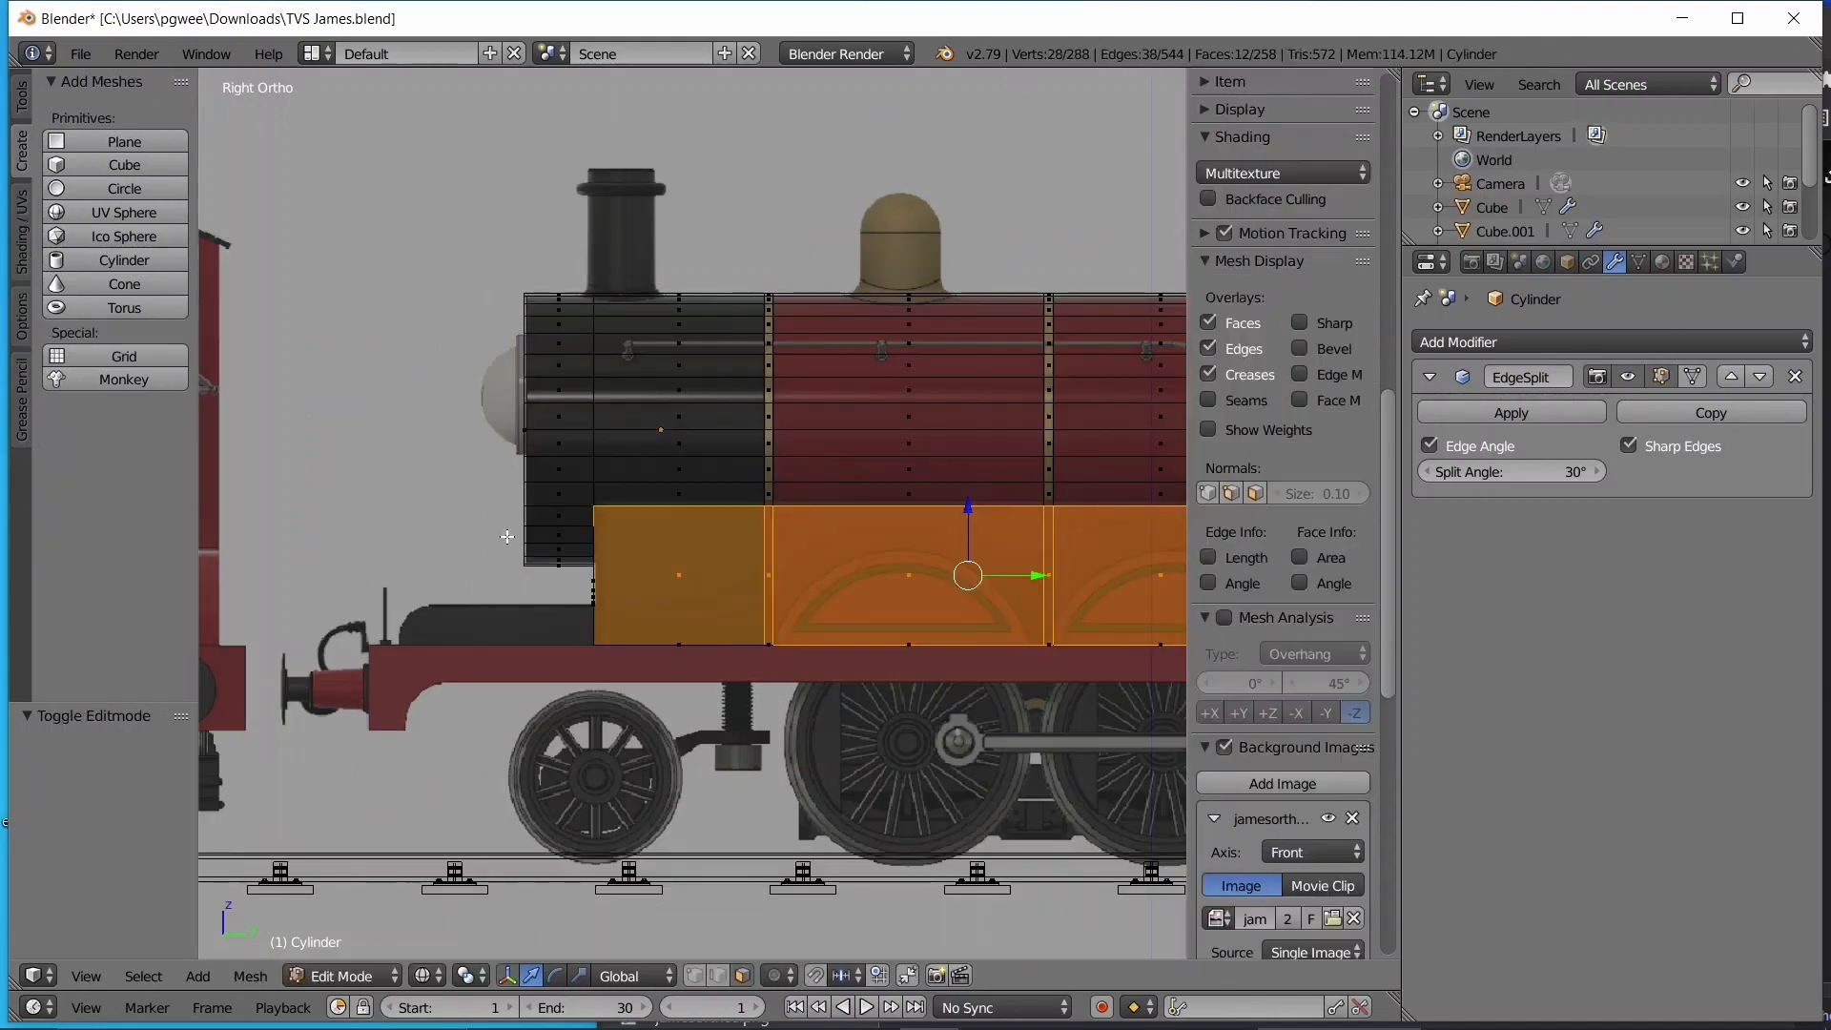
{"action": "key", "text": "a"}
{"action": "left_click", "coordinate": [519, 429]}
{"action": "right_click", "coordinate": [519, 429]}
{"action": "middle_click_drag", "start_coordinate": [553, 441], "coordinate": [653, 460], "text": "shift"}
{"action": "left_click_drag", "start_coordinate": [681, 448], "coordinate": [702, 448]}
{"action": "left_click", "coordinate": [702, 448]}
{"action": "key", "text": "Tab"}
{"action": "key", "text": "z"}
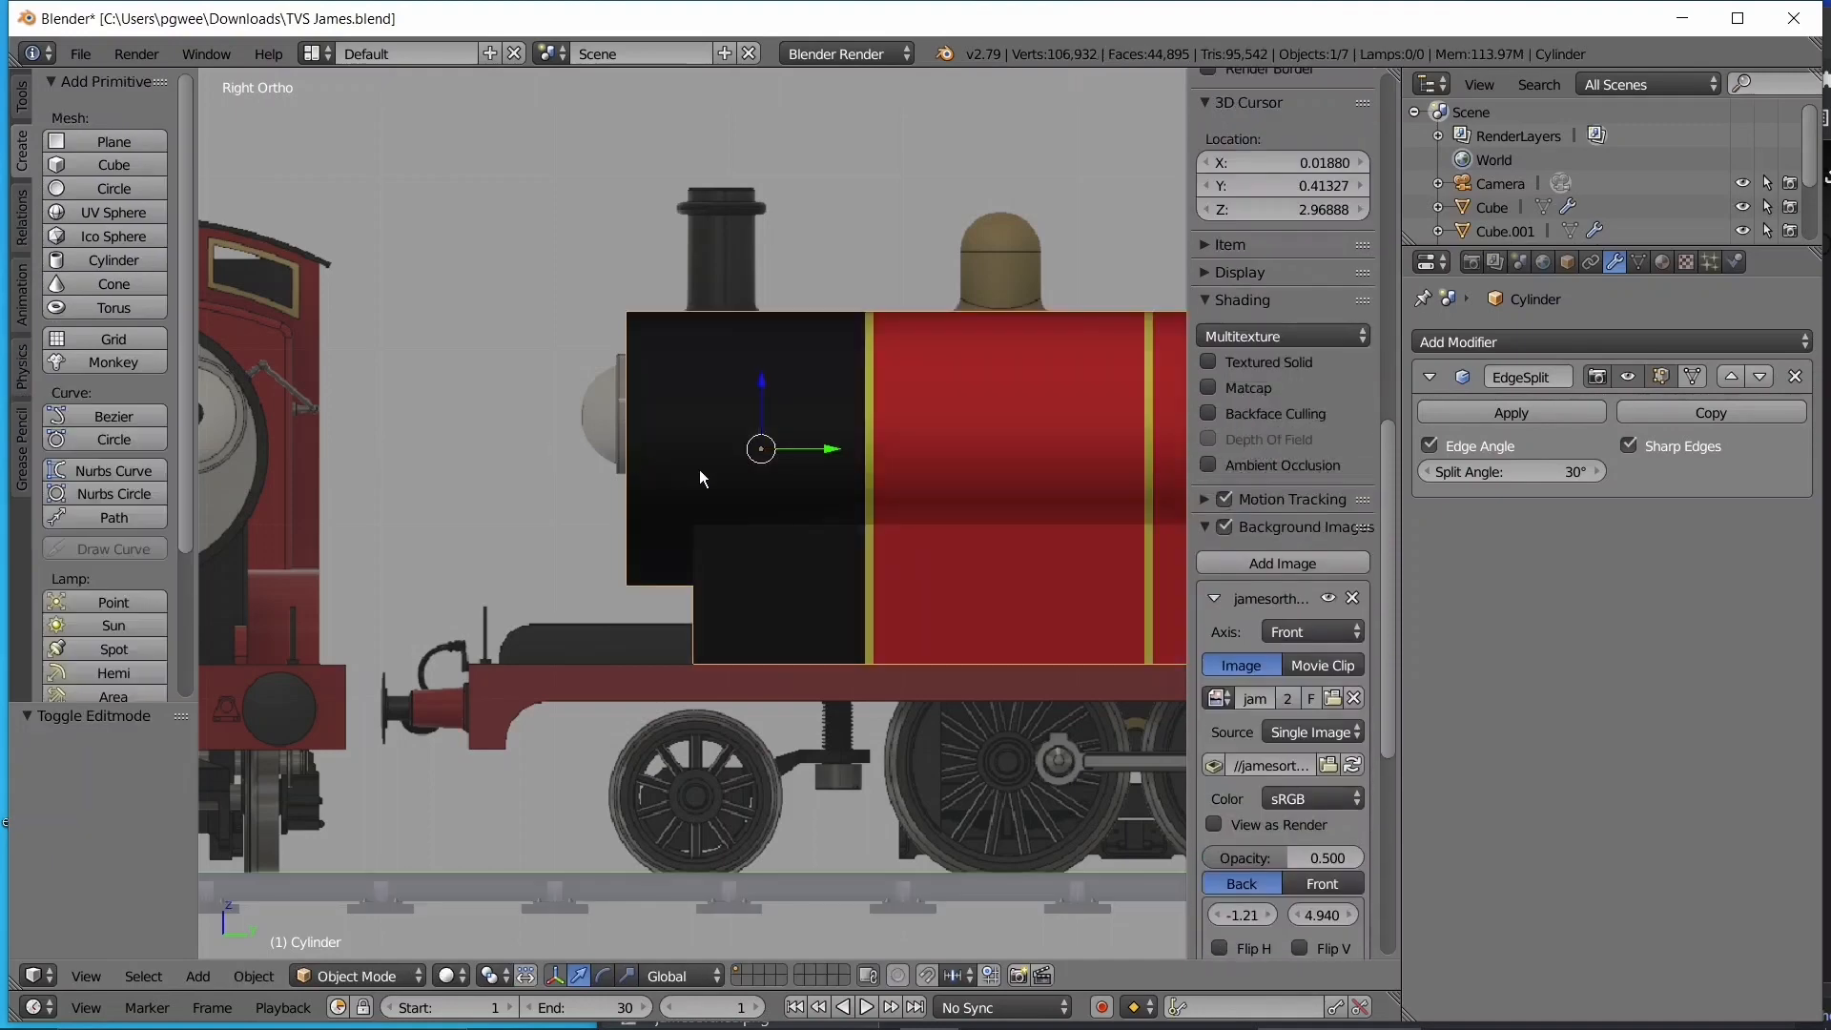
- Deselect the boiler and save the project to the existing TVS James.blend file
{"action": "mouse_move", "coordinate": [700, 469]}
{"action": "middle_mouse_down"}
{"action": "mouse_move", "coordinate": [850, 478]}
{"action": "mouse_move", "coordinate": [829, 472]}
{"action": "middle_mouse_up"}
{"action": "left_click", "coordinate": [81, 56]}
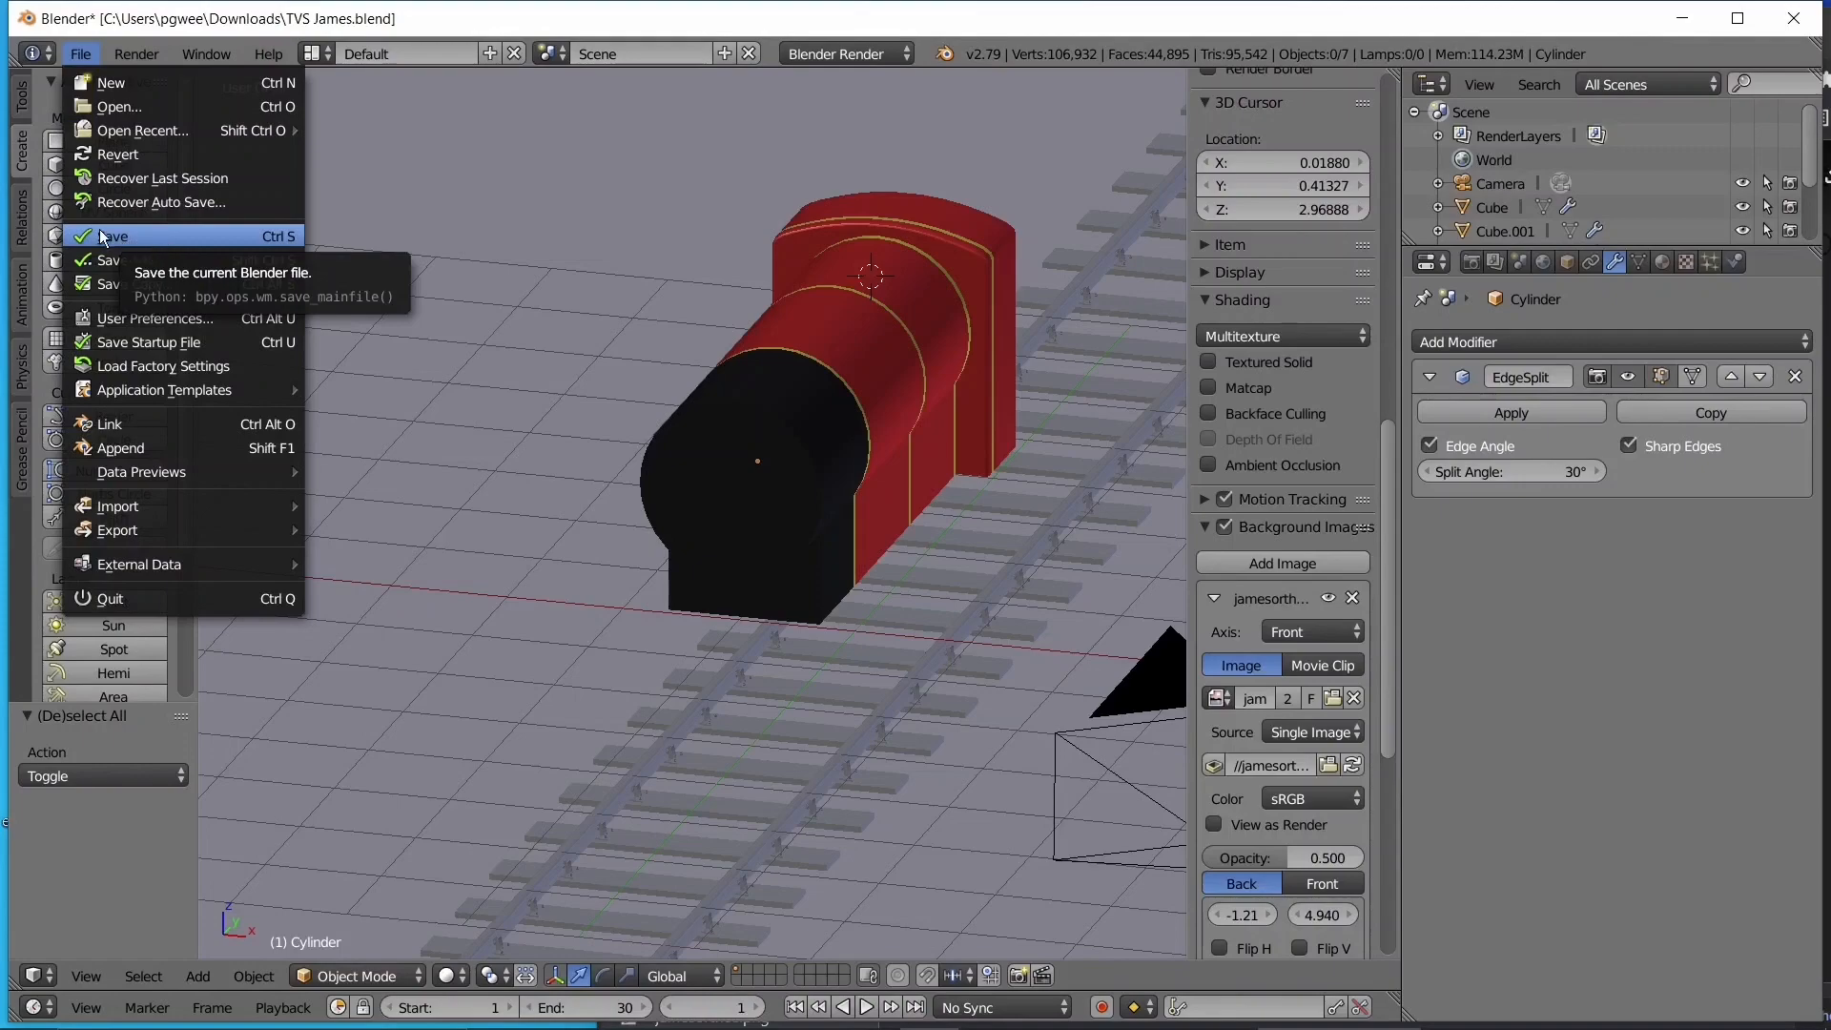
{"action": "left_click", "coordinate": [226, 237]}
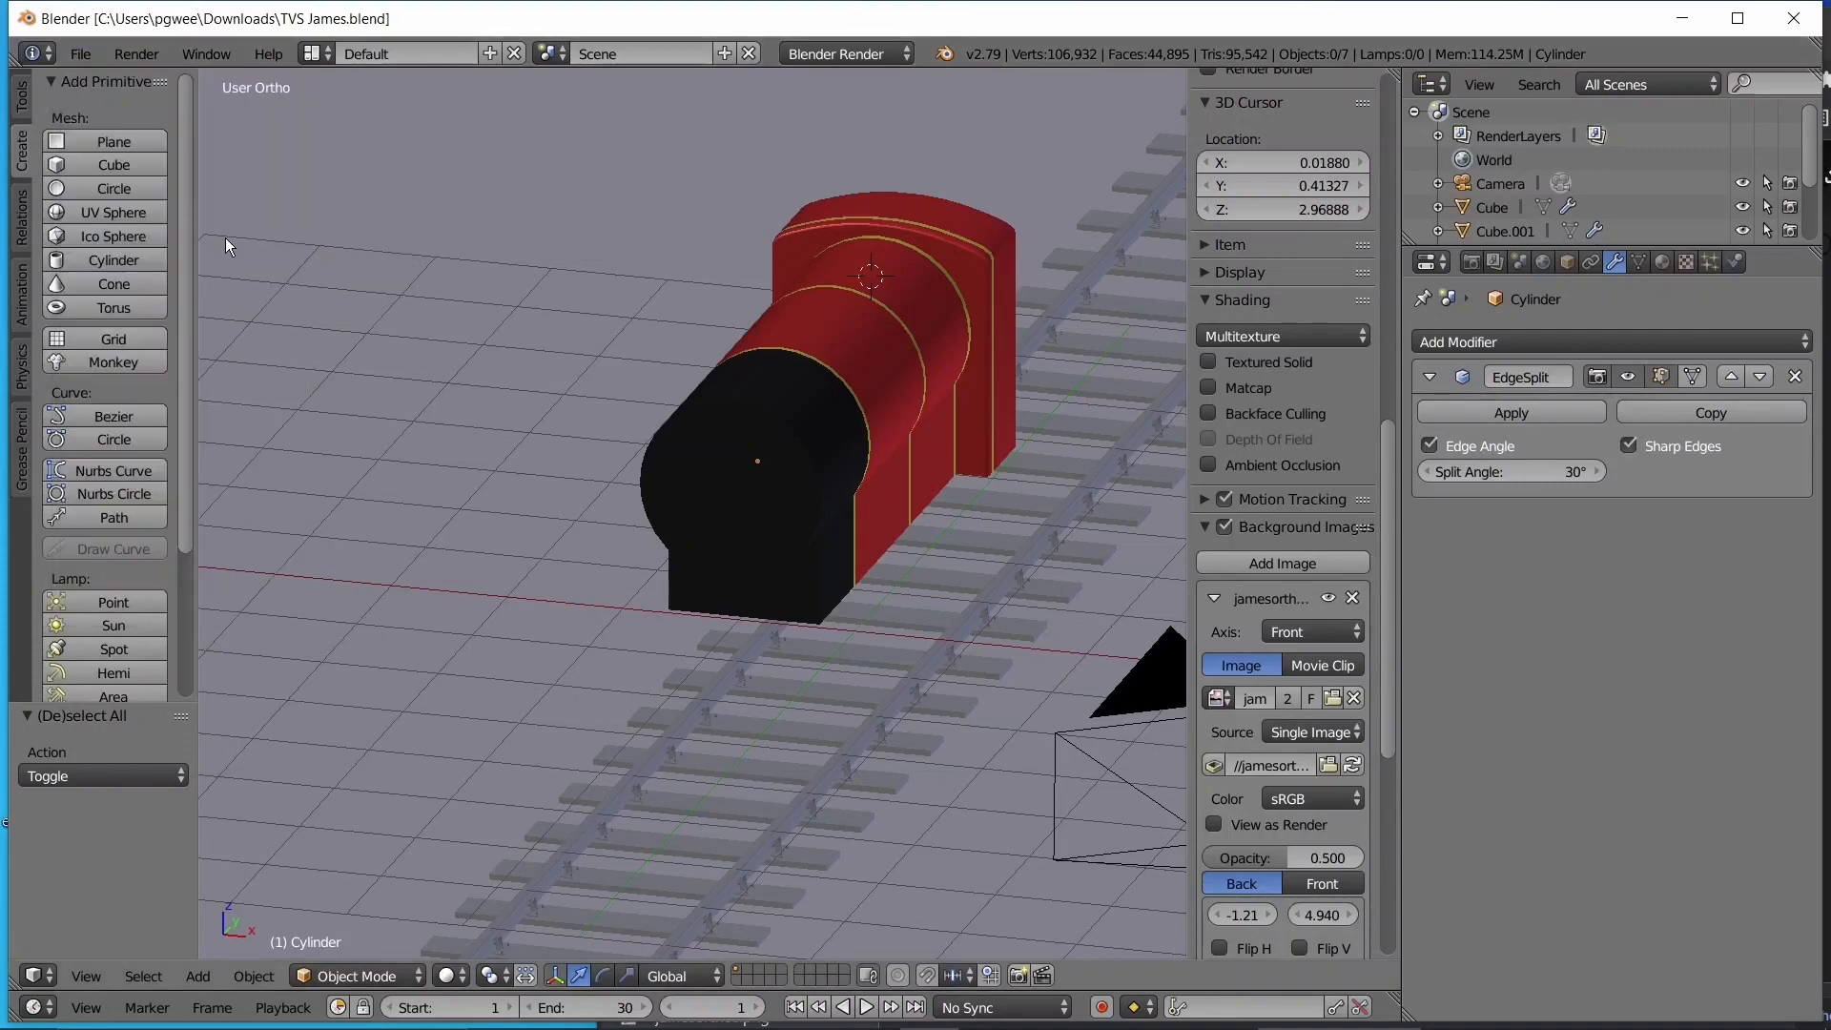
{"action": "middle_click_drag", "start_coordinate": [816, 438], "coordinate": [702, 448]}
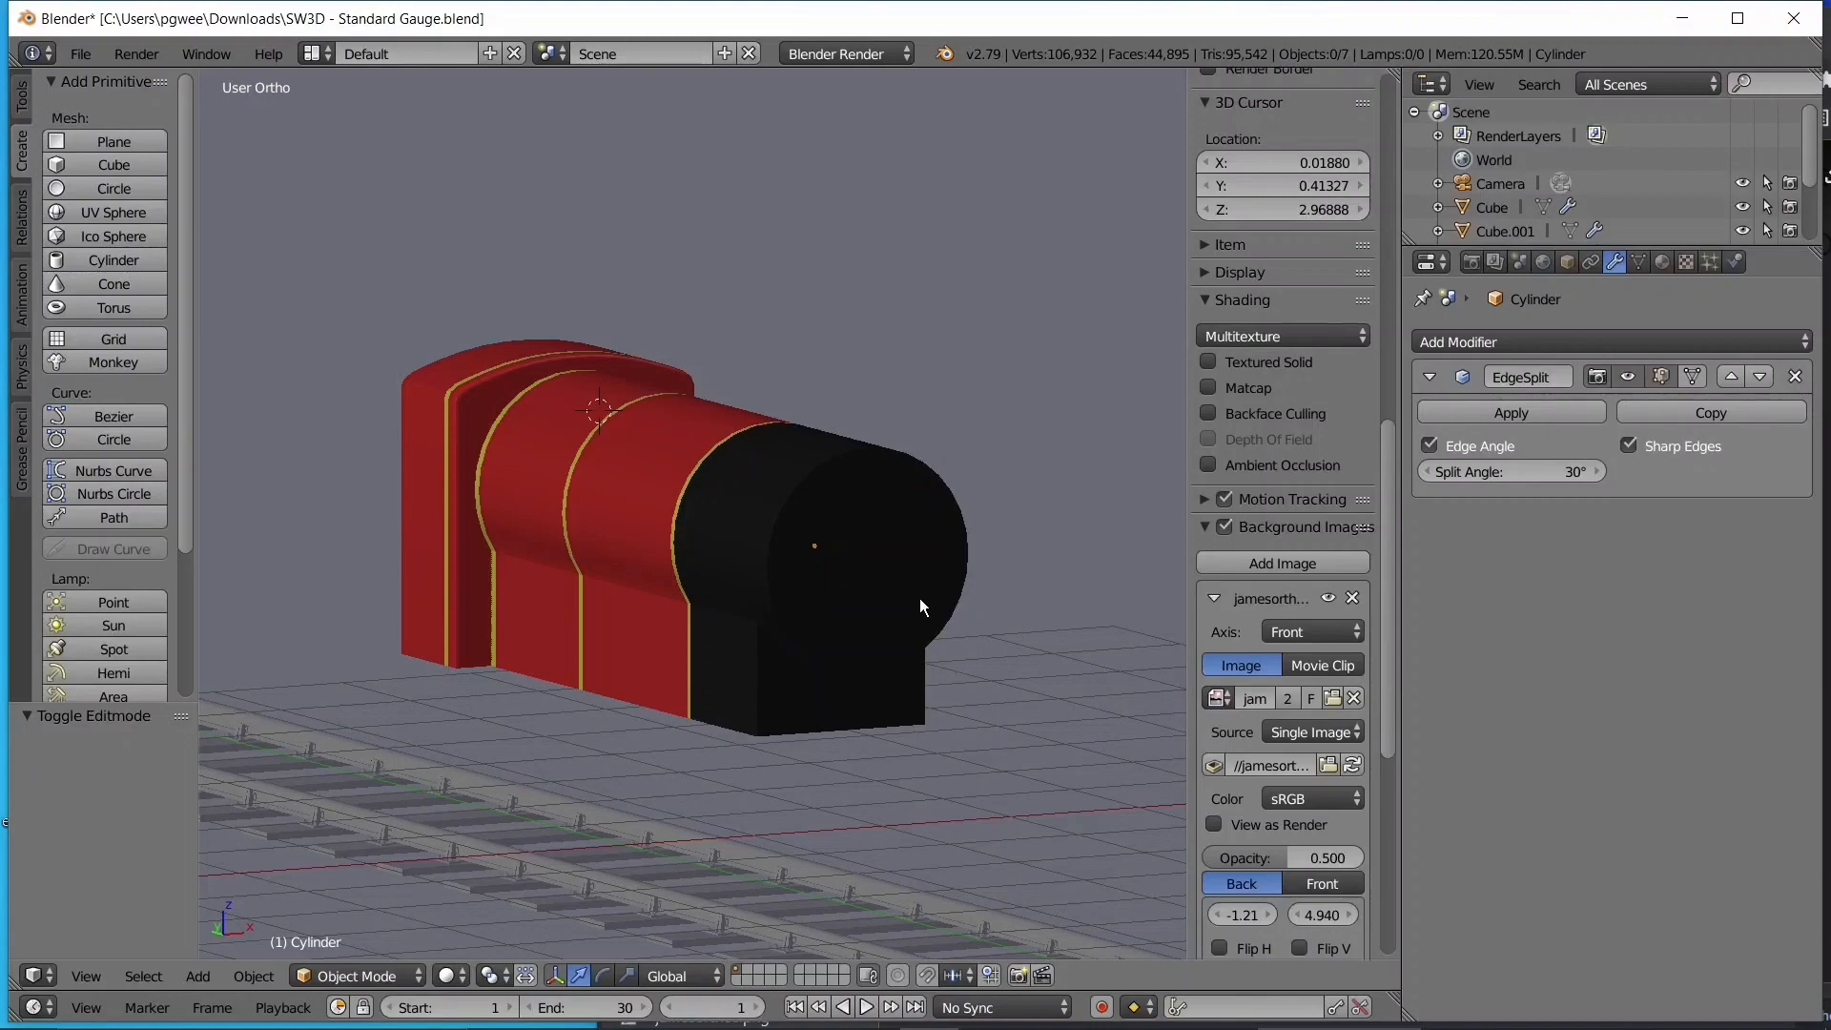
{"action": "middle_click_drag", "start_coordinate": [919, 598], "coordinate": [837, 641]}
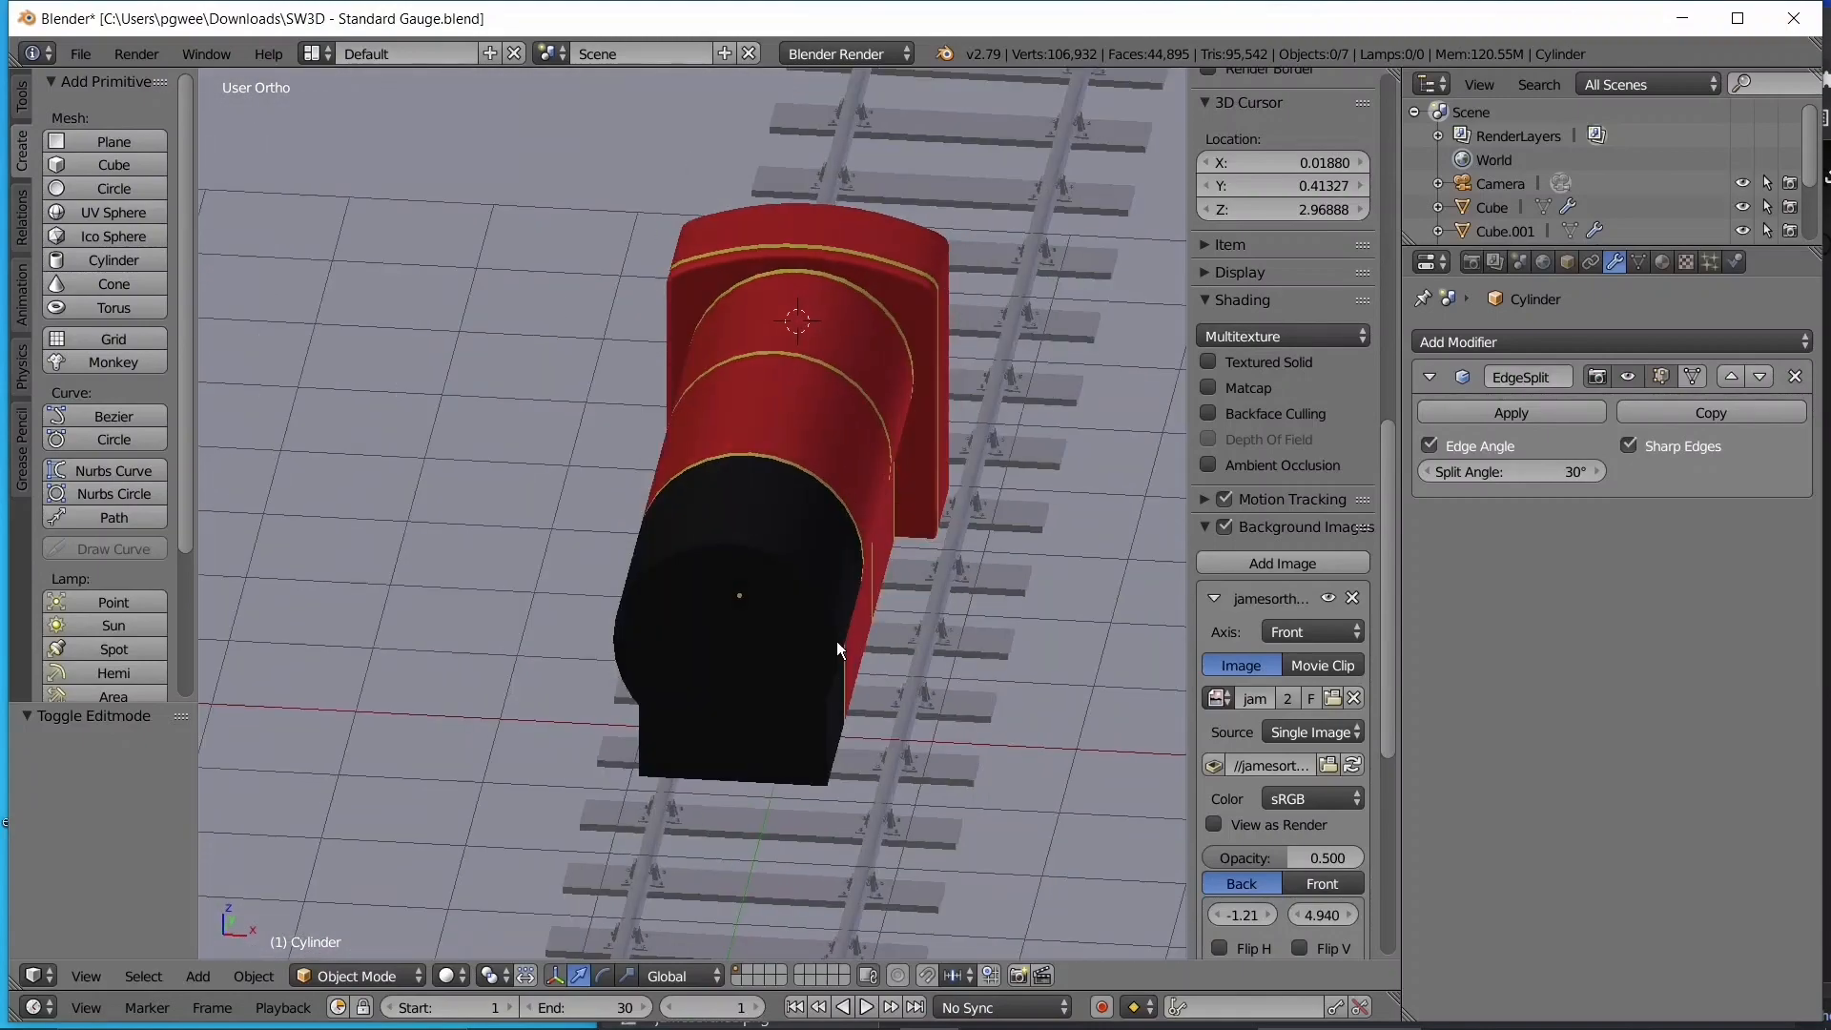